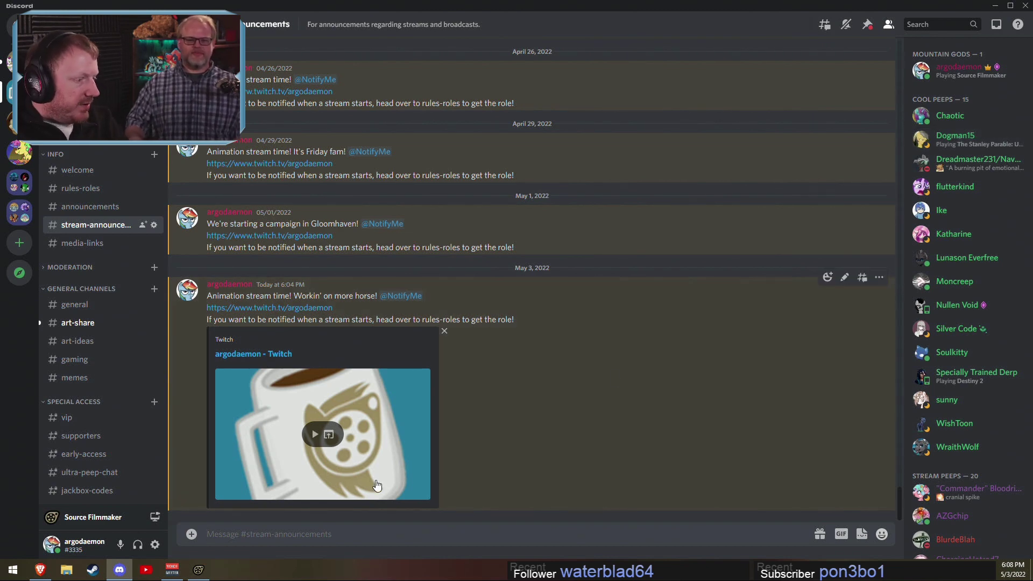
# Step: Close the Twitter browser window and the Discord window to return to Source Filmmaker
pyautogui.click(40, 570)
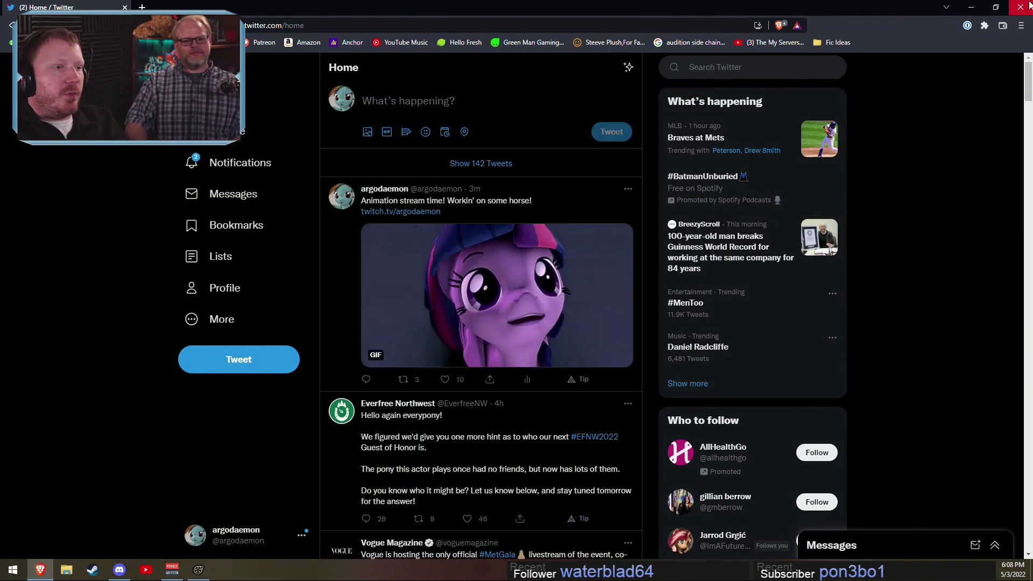
pyautogui.click(1024, 6)
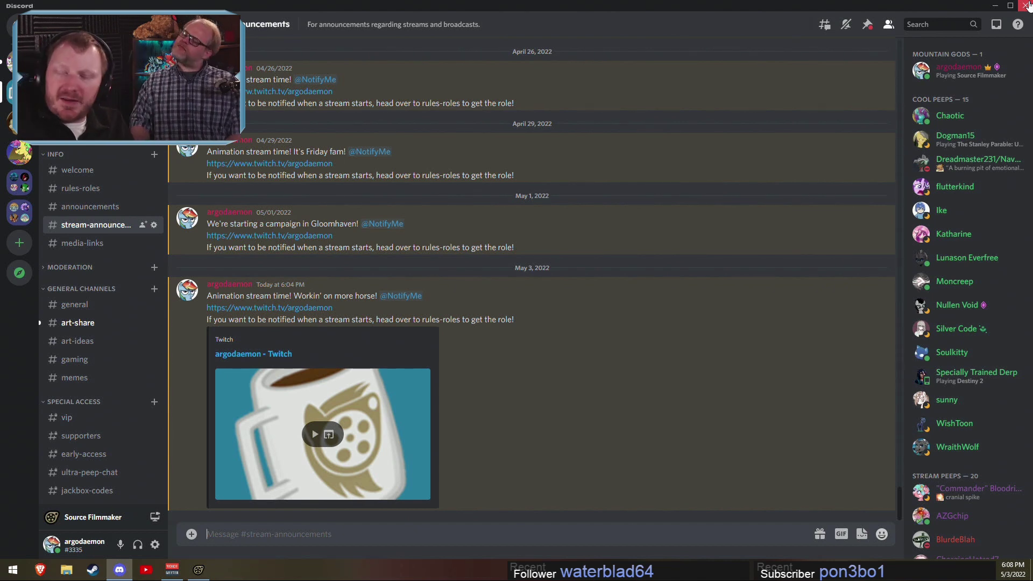
pyautogui.click(1024, 6)
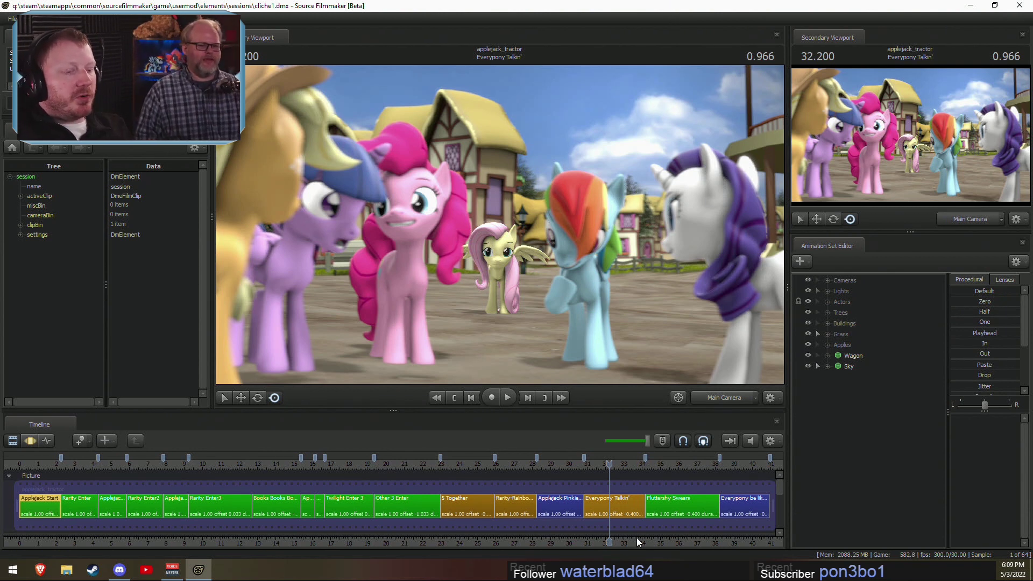
# Step: Select the Everypony Talkin' shot on the timeline
pyautogui.moveTo(636, 538); pyautogui.dragTo(515, 537, button='middle')
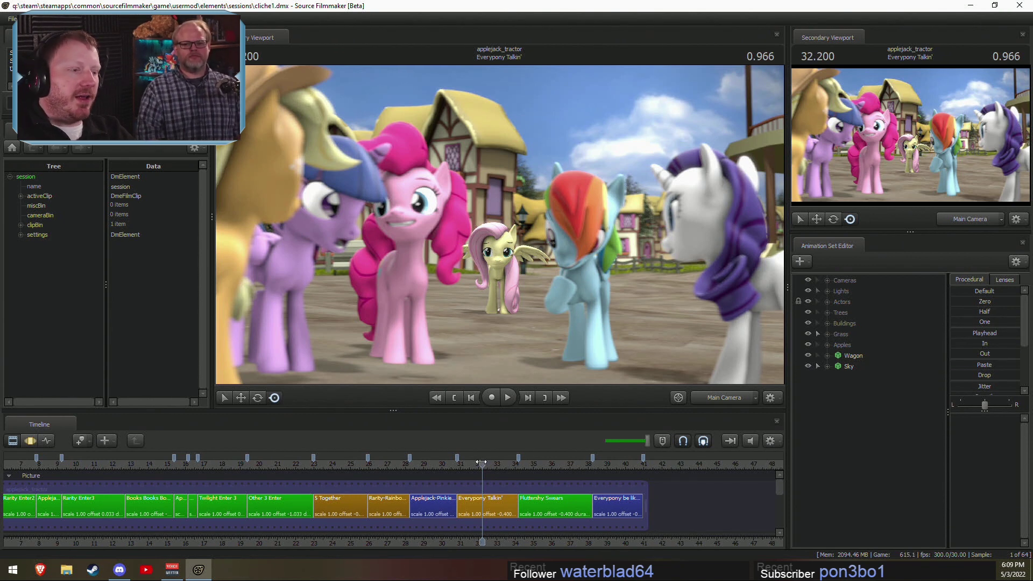
pyautogui.click(495, 507)
pyautogui.moveTo(495, 540); pyautogui.dragTo(479, 543, button='middle')
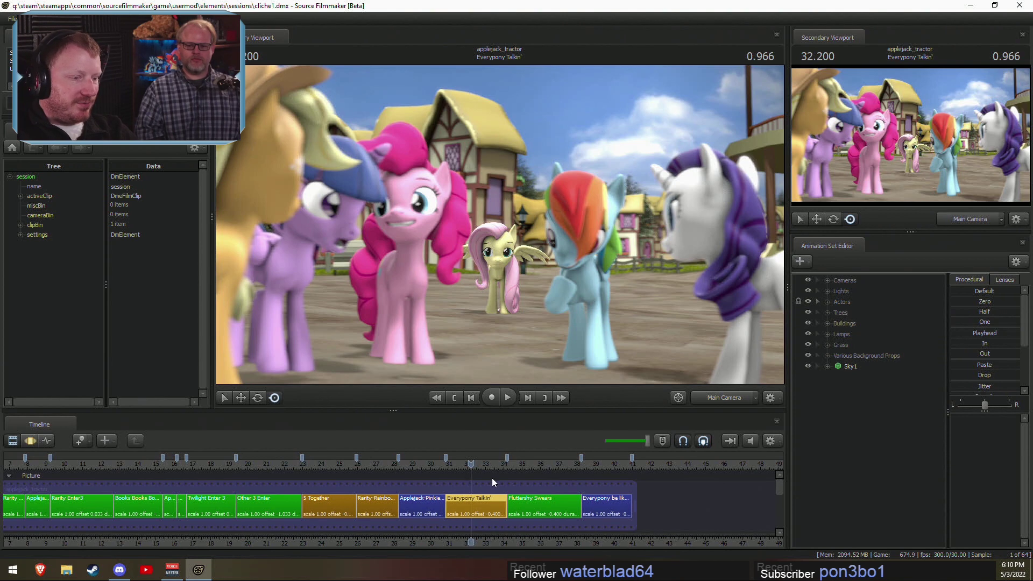
# Step: Place the playhead at 24.400 s and select the 5 Together shot on the timeline
pyautogui.click(327, 463)
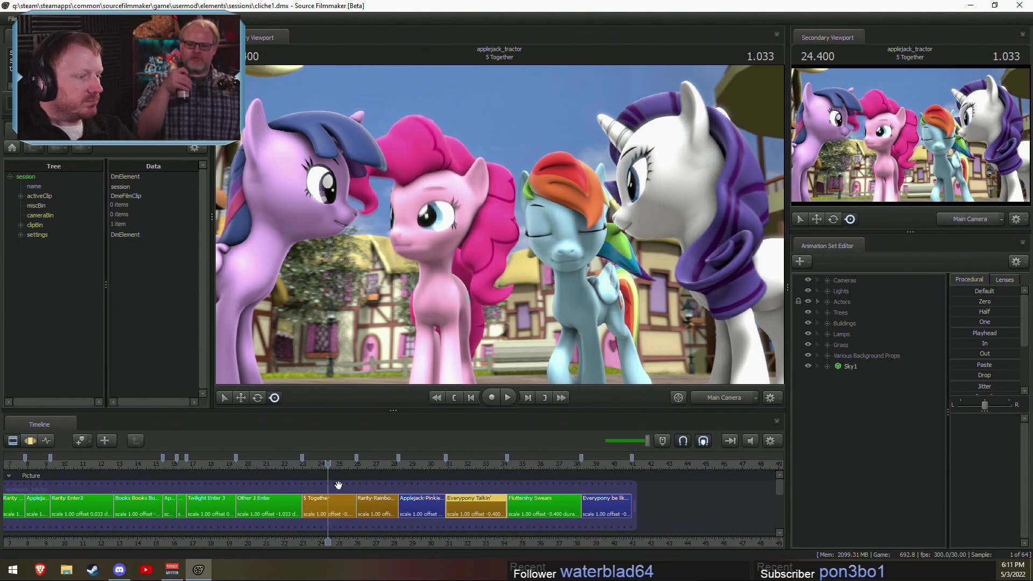
pyautogui.scroll(4, 286, 521)
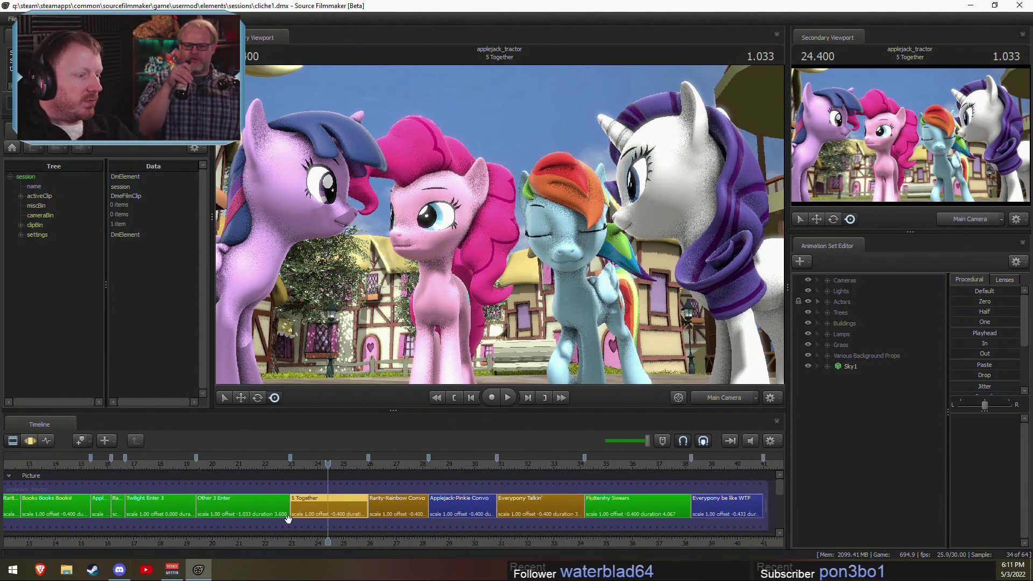
pyautogui.moveTo(326, 536); pyautogui.dragTo(276, 536, button='middle')
pyautogui.moveTo(276, 536); pyautogui.dragTo(247, 536)
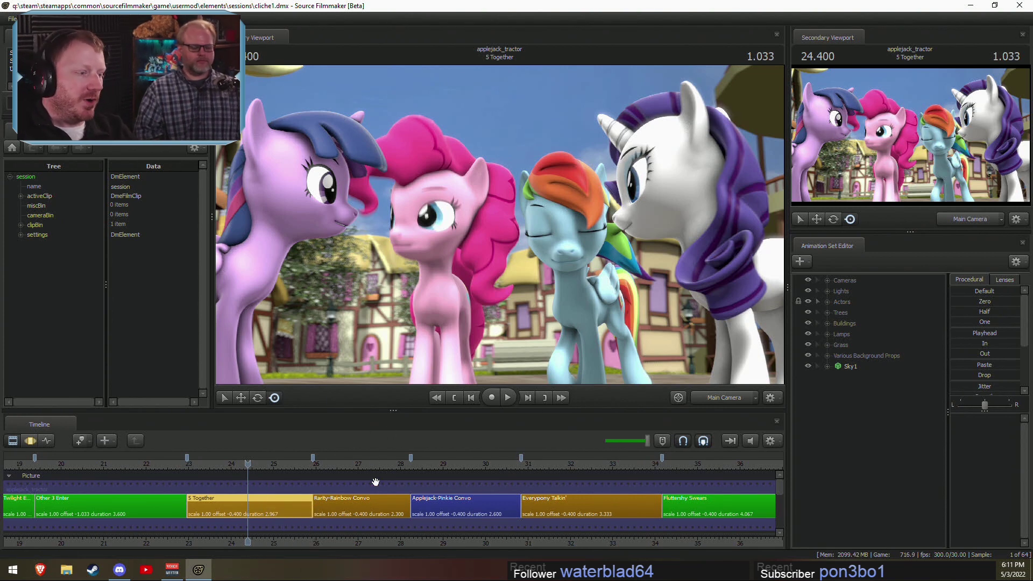
pyautogui.scroll(5, 309, 503)
pyautogui.moveTo(264, 532); pyautogui.dragTo(332, 514, button='middle')
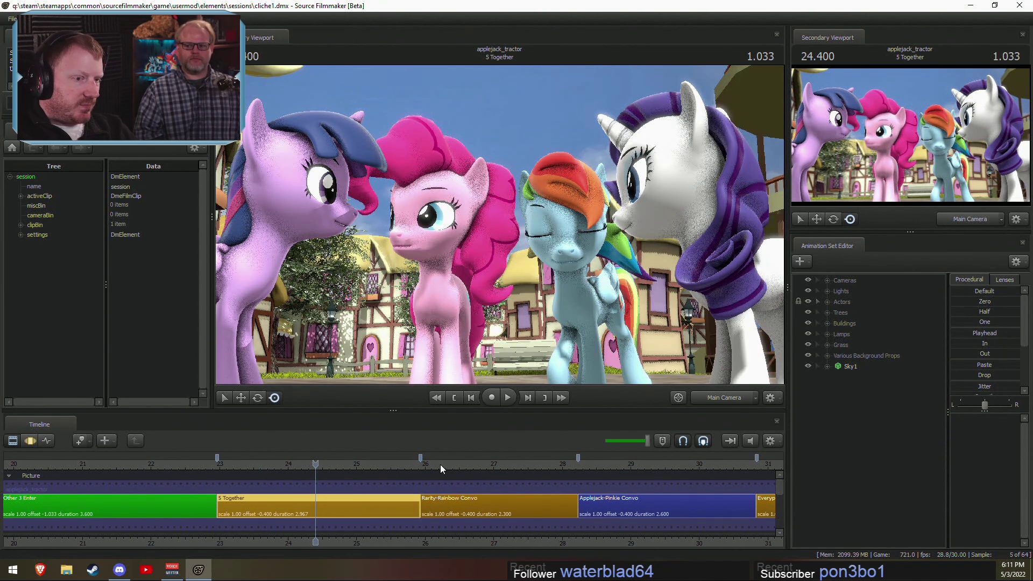
# Step: Switch the primary viewport to the Work Camera and pull it back from the four ponies
pyautogui.click(713, 397)
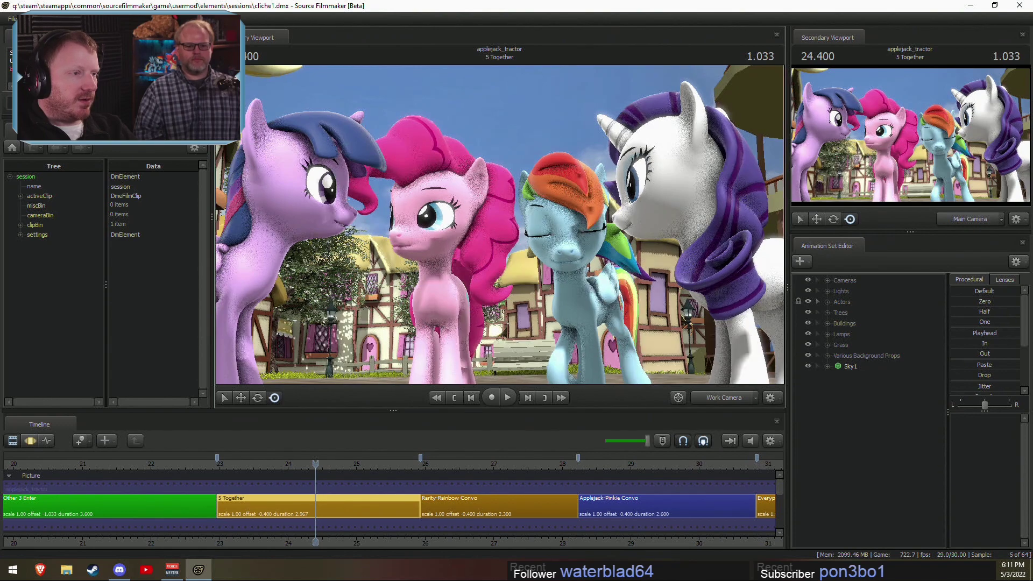
pyautogui.moveTo(499, 224)
pyautogui.mouseDown()
pyautogui.moveTo(506, 259)
pyautogui.moveTo(500, 227)
pyautogui.mouseUp()
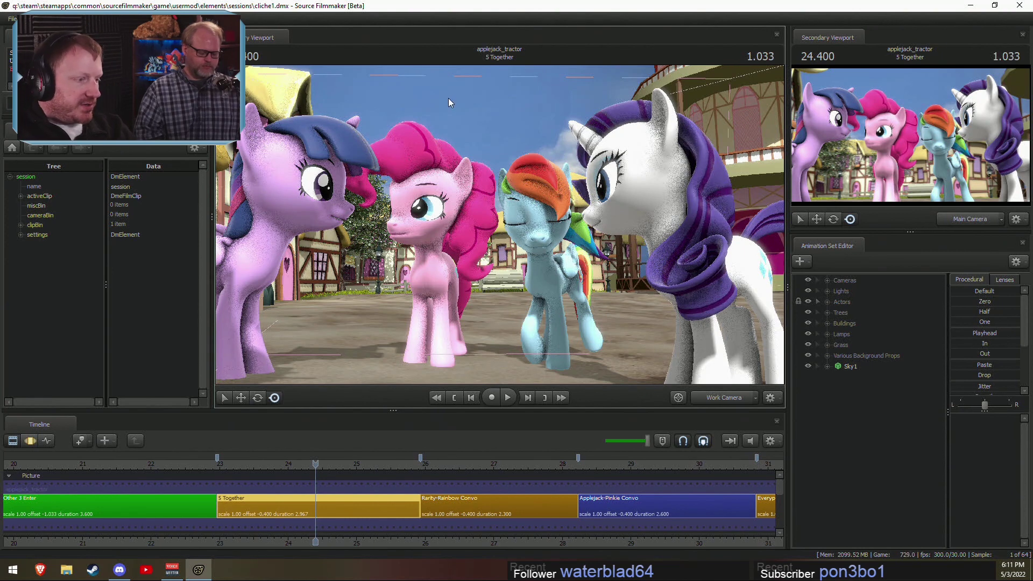
pyautogui.moveTo(399, 539)
pyautogui.mouseDown(button='middle')
pyautogui.moveTo(428, 536)
pyautogui.moveTo(403, 535)
pyautogui.mouseUp(button='middle')
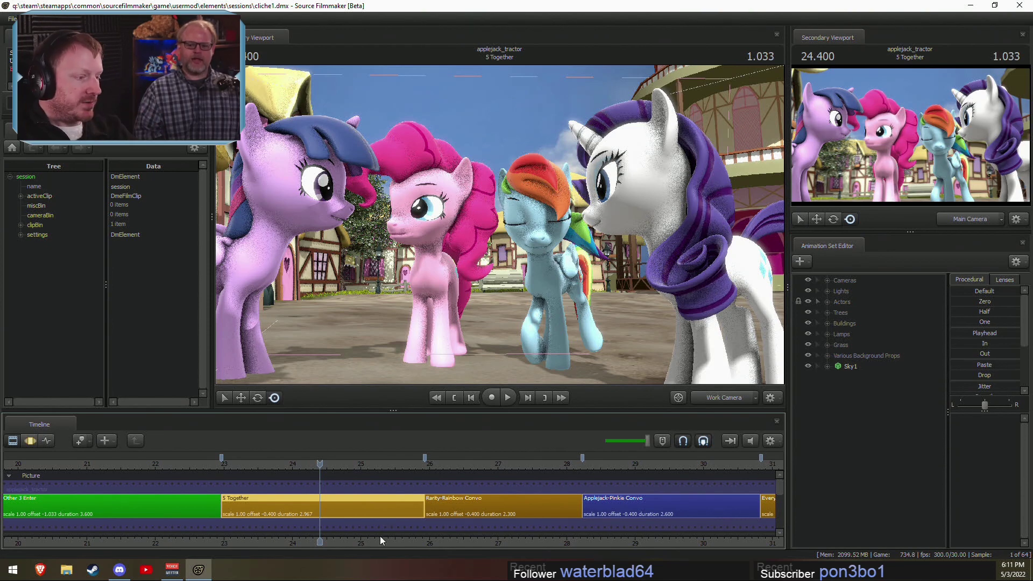
# Step: Mute the timeline audio and turn off the scene lighting, with the playhead at 24.100 s
pyautogui.moveTo(321, 481); pyautogui.dragTo(299, 465)
pyautogui.click(747, 443)
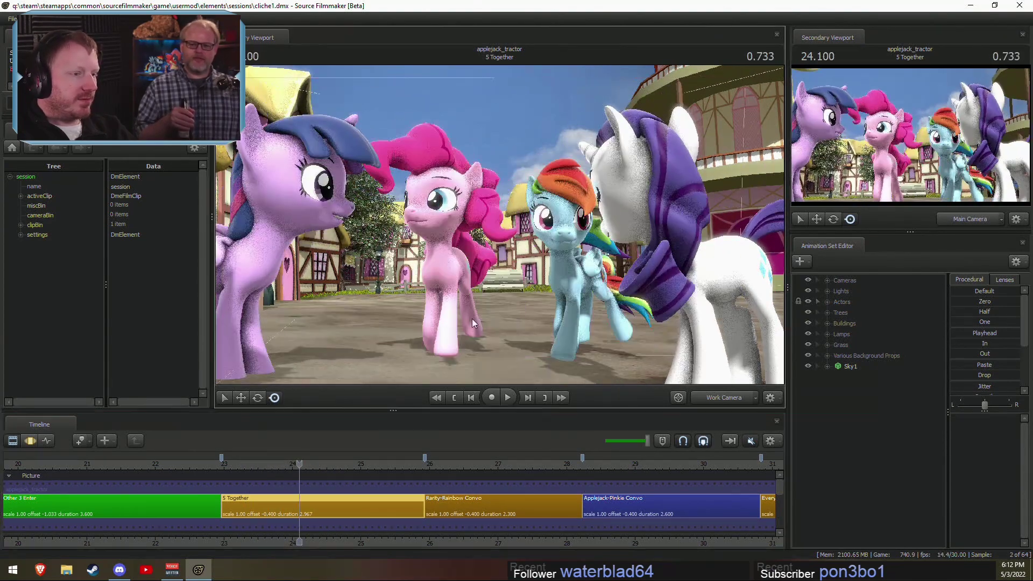
pyautogui.rightClick(472, 318)
pyautogui.click(491, 348)
# Step: Scrub through the 5 Together shot up to 25.133 s to review its animation
pyautogui.moveTo(229, 458); pyautogui.dragTo(322, 460)
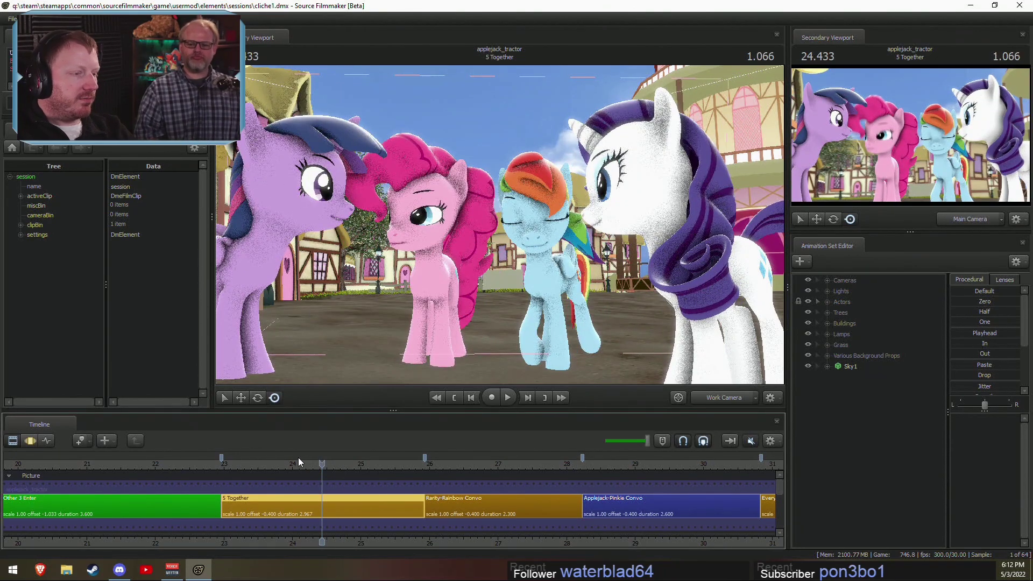
pyautogui.moveTo(322, 461); pyautogui.dragTo(360, 469)
pyautogui.scroll(-5, 386, 461)
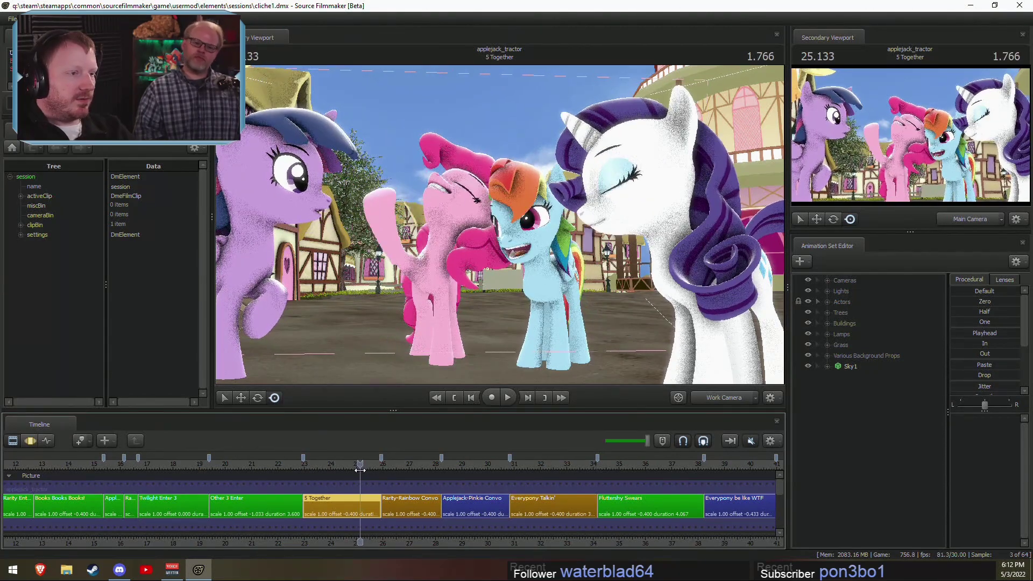
# Step: Open the 5 Together shot in the Motion Editor at 25.333 s and move the work camera up to Rainbow Dash's face
pyautogui.moveTo(592, 280); pyautogui.dragTo(477, 388)
pyautogui.press('w')
pyautogui.press('w')
pyautogui.press('F3')
pyautogui.moveTo(360, 498); pyautogui.dragTo(365, 500)
pyautogui.press('Escape')
pyautogui.hotkey('ctrl', 'a')
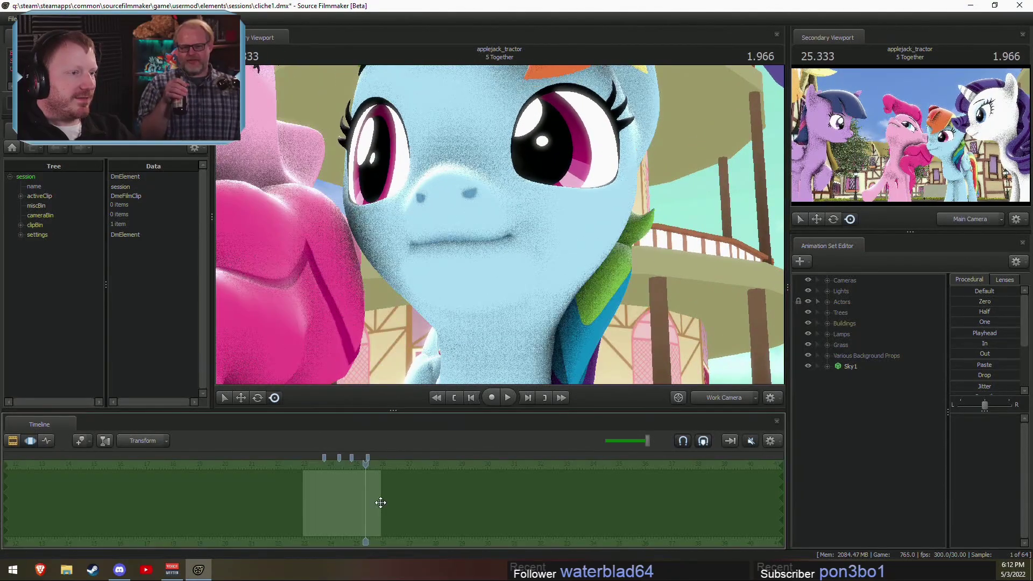
pyautogui.press('w')
pyautogui.moveTo(484, 323); pyautogui.dragTo(440, 266)
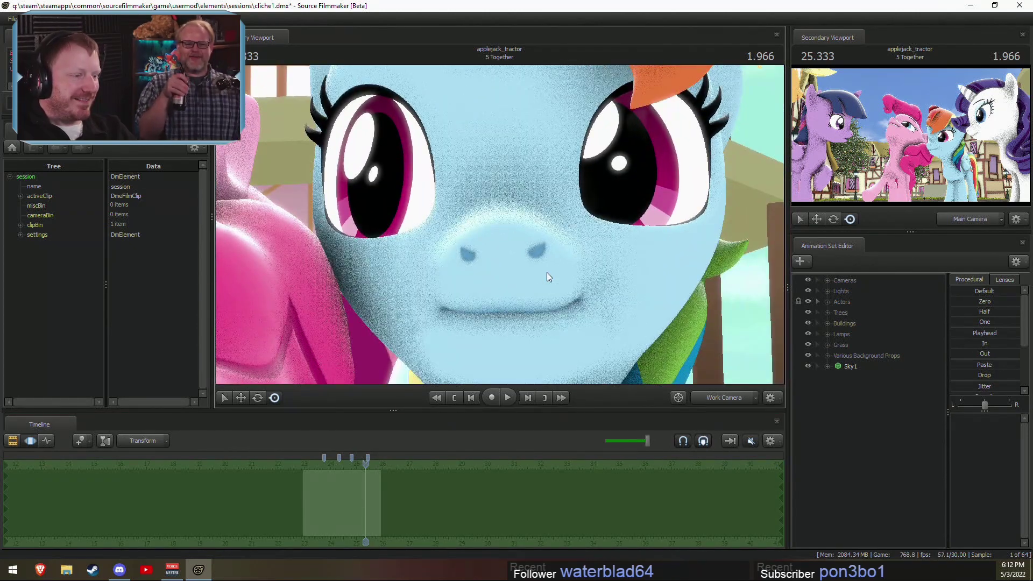
# Step: Move the playhead back to 24.766 s in the Motion Editor
pyautogui.press('F2')
pyautogui.press('F3')
pyautogui.moveTo(355, 497); pyautogui.dragTo(352, 489)
pyautogui.moveTo(351, 489)
pyautogui.mouseDown(button='middle')
pyautogui.moveTo(356, 496)
pyautogui.moveTo(347, 487)
pyautogui.mouseUp(button='middle')
# Step: Pull the work camera back to examine the purple, pink, blue and white ponies together in the town square
pyautogui.press('s')
pyautogui.moveTo(522, 301); pyautogui.dragTo(482, 299)
pyautogui.press('d')
pyautogui.press('w')
pyautogui.press('s')
pyautogui.press('s')
pyautogui.press('s')
pyautogui.press('w')
pyautogui.press('s')
pyautogui.press('w')
pyautogui.press('s')
pyautogui.moveTo(577, 222); pyautogui.dragTo(501, 223)
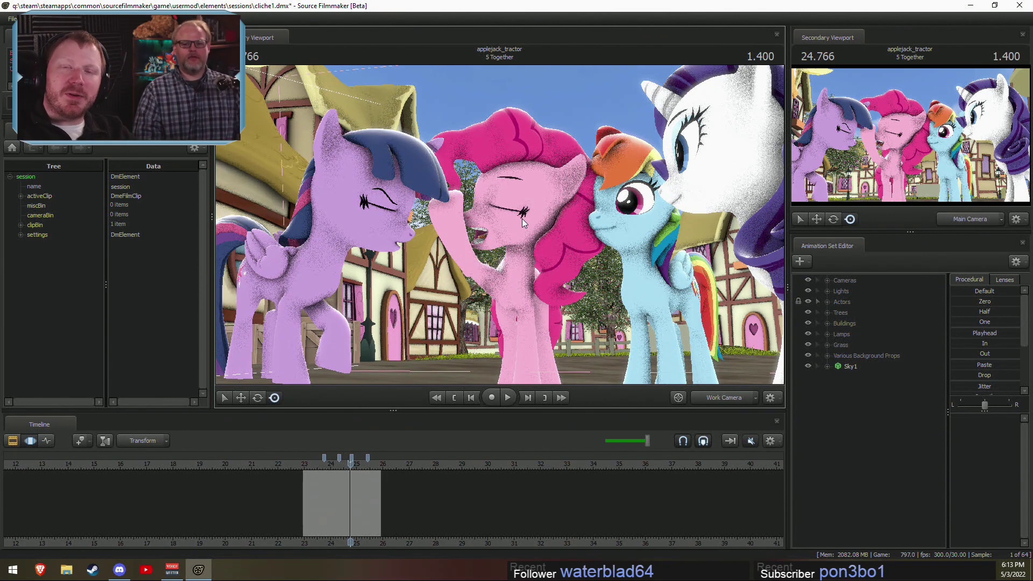
pyautogui.moveTo(519, 237); pyautogui.dragTo(511, 211)
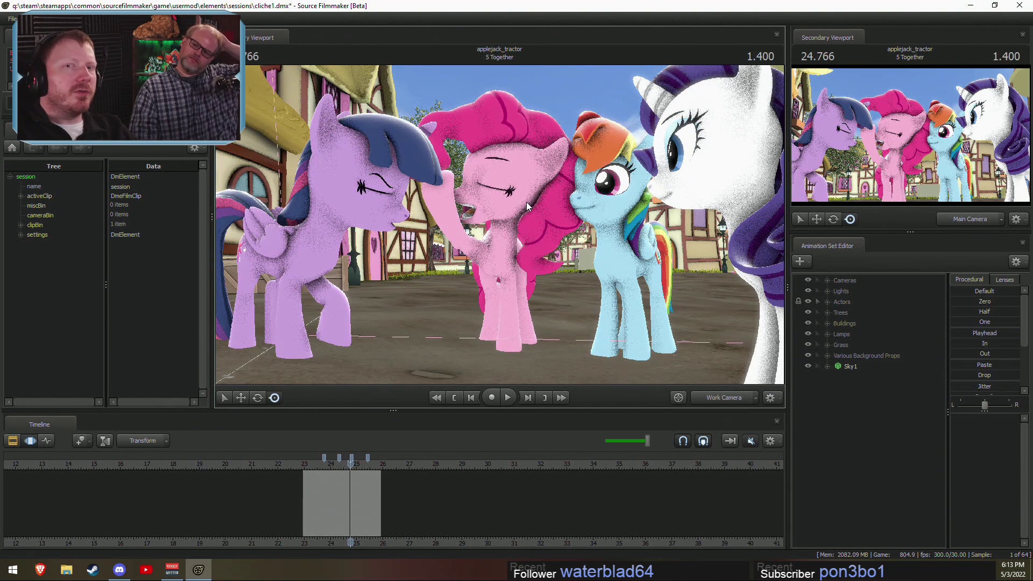
pyautogui.moveTo(546, 204)
pyautogui.mouseDown()
pyautogui.moveTo(570, 220)
pyautogui.moveTo(566, 206)
pyautogui.mouseUp()
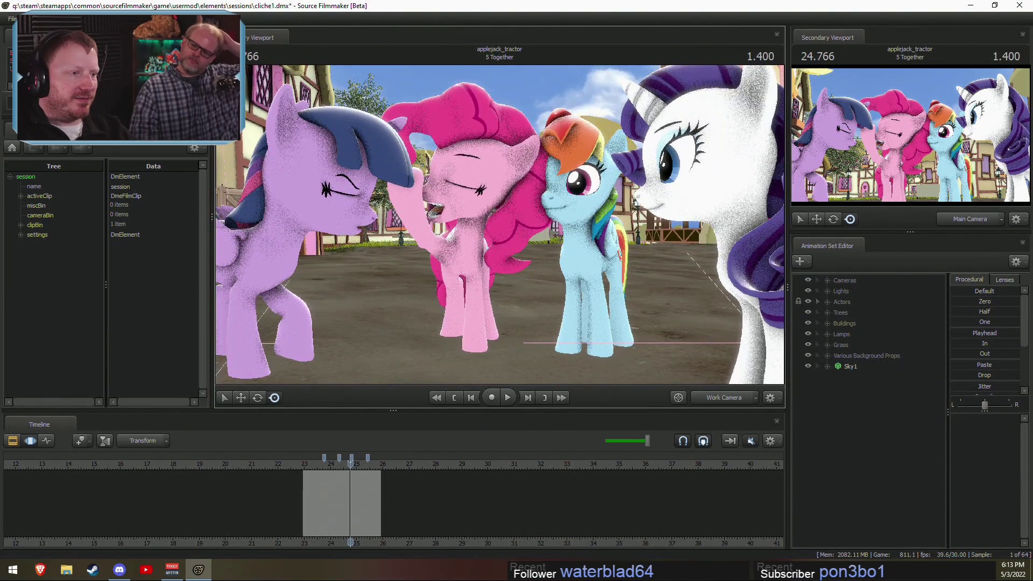
pyautogui.moveTo(492, 224); pyautogui.dragTo(499, 224)
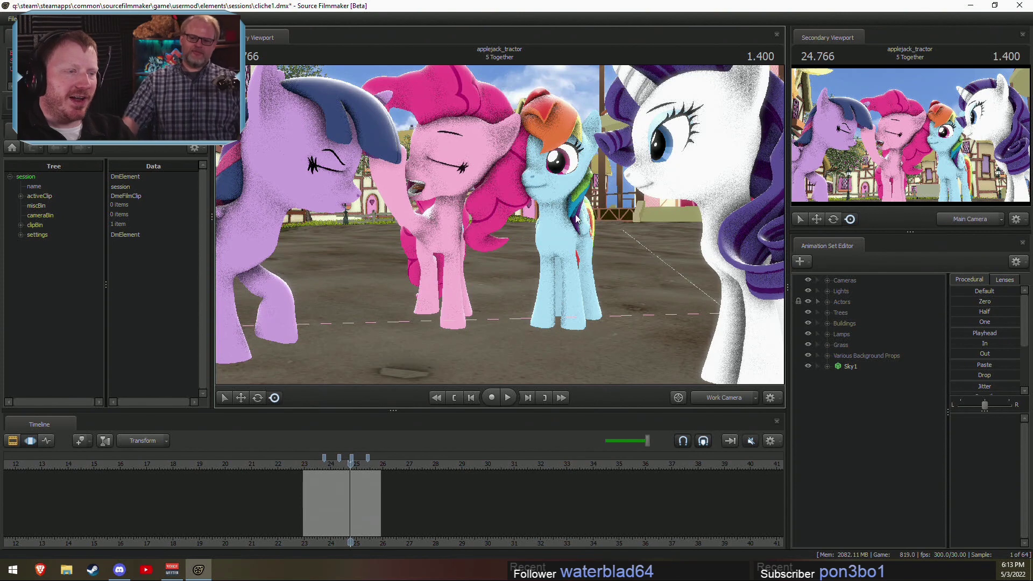
pyautogui.moveTo(499, 224); pyautogui.dragTo(499, 224)
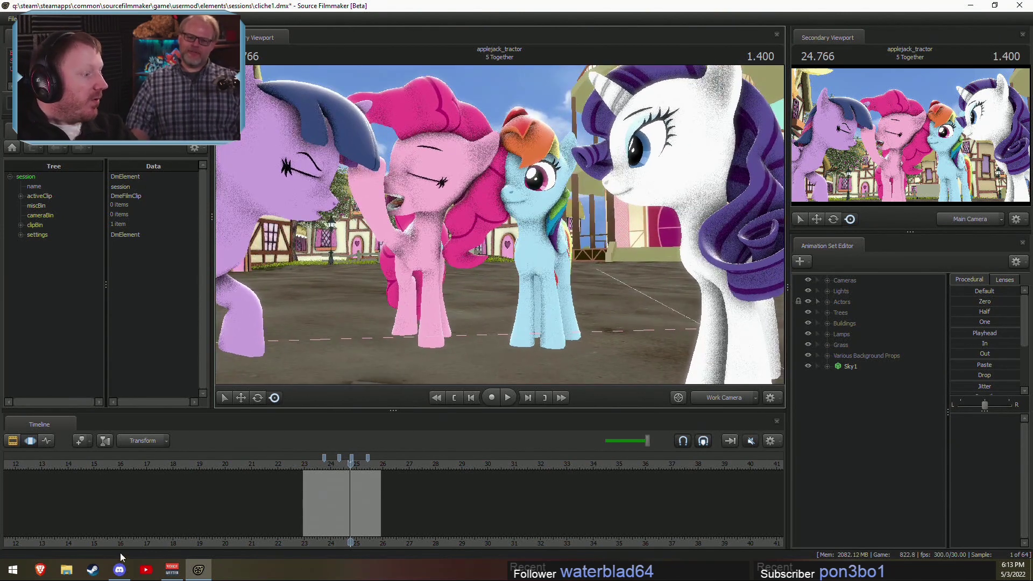
# Step: Switch to the Brave browser and open the r/argodaemon subreddit on Reddit
pyautogui.click(40, 569)
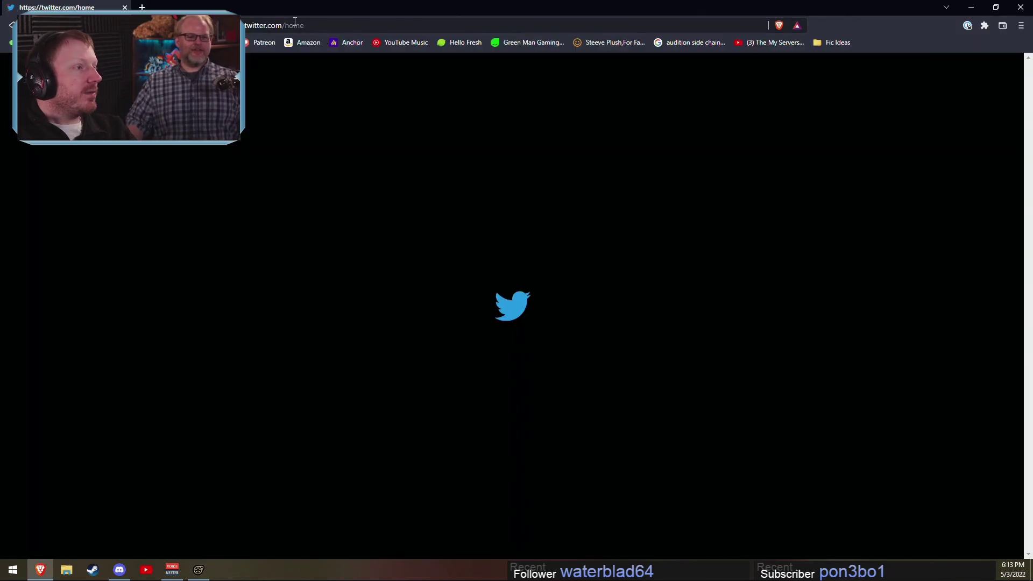
pyautogui.click(295, 25)
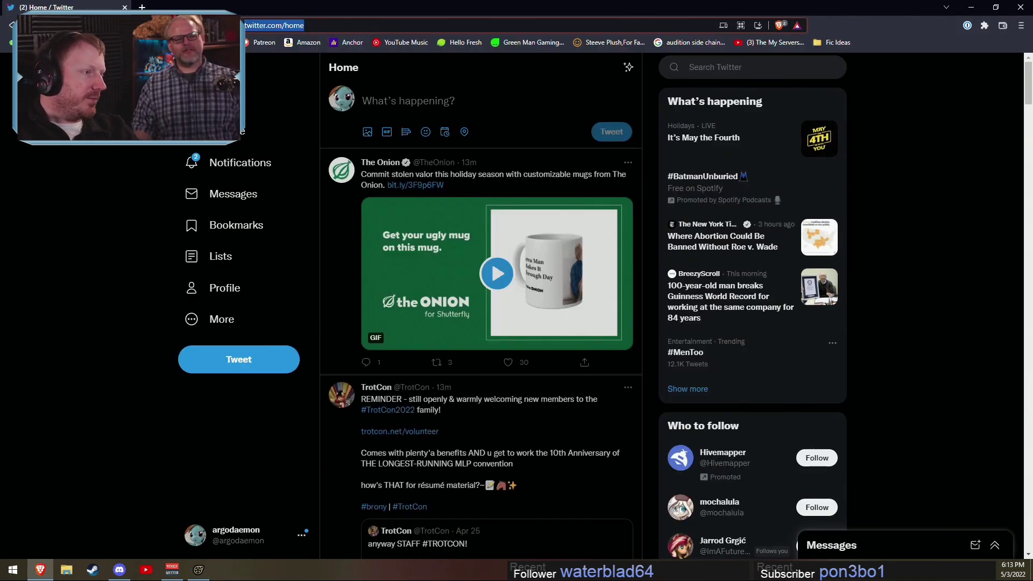
pyautogui.write('re')
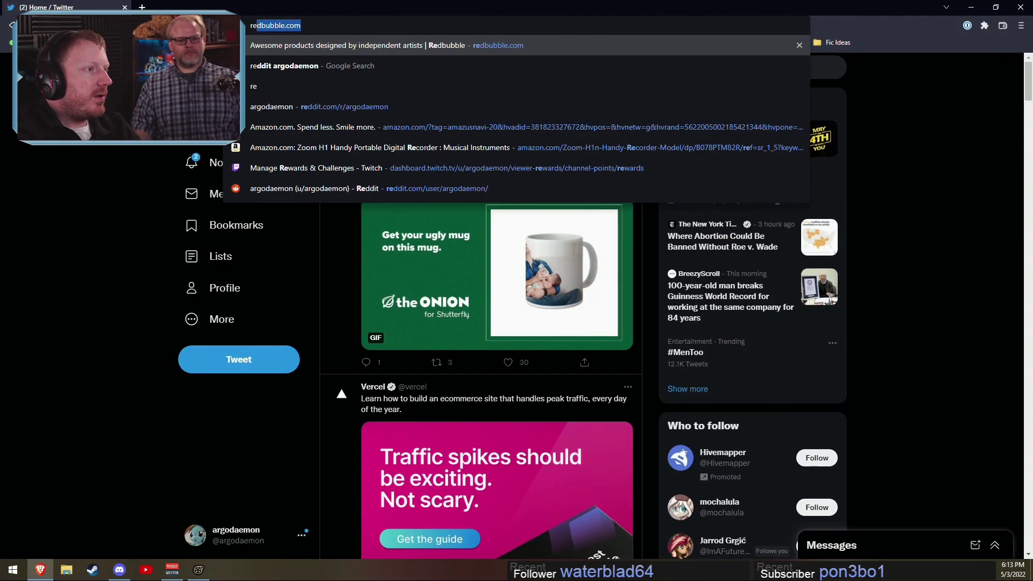
pyautogui.write('ddit')
pyautogui.press('Return')
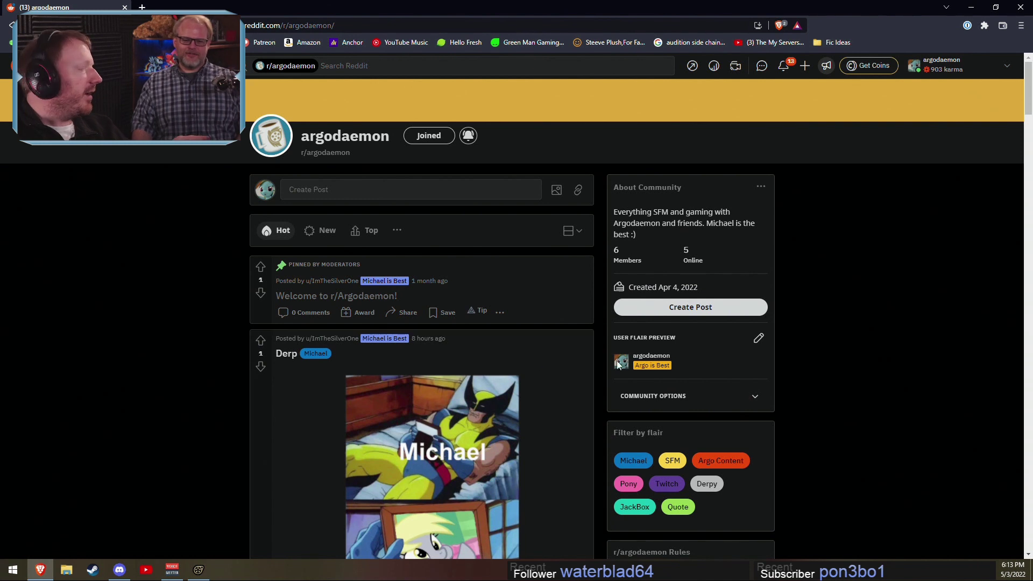
# Step: Look through the pinned welcome post and the recent meme posts in the subreddit
pyautogui.scroll(-2, 737, 403)
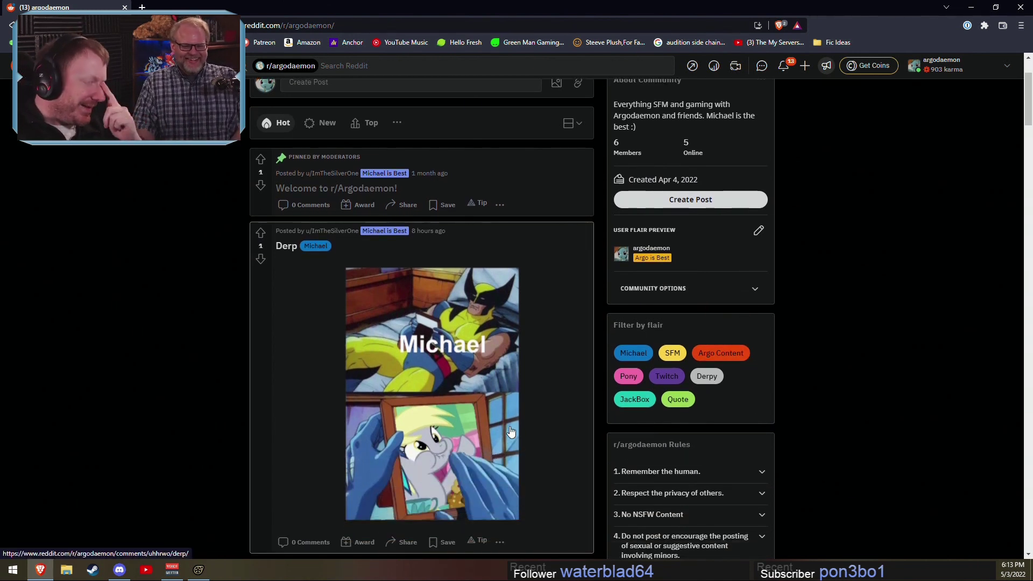
pyautogui.scroll(2, 511, 446)
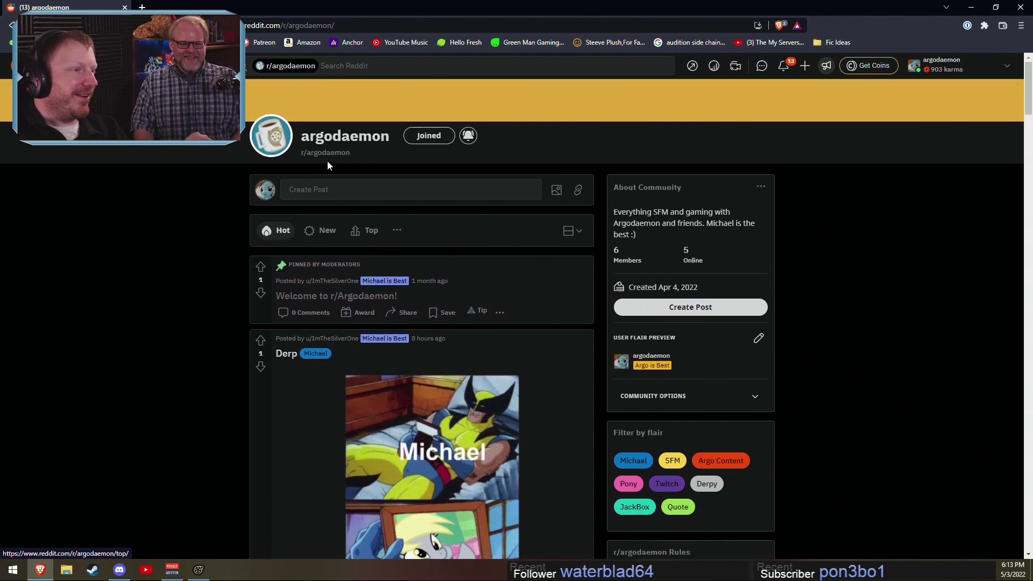
pyautogui.scroll(-4, 403, 258)
pyautogui.scroll(1, 463, 353)
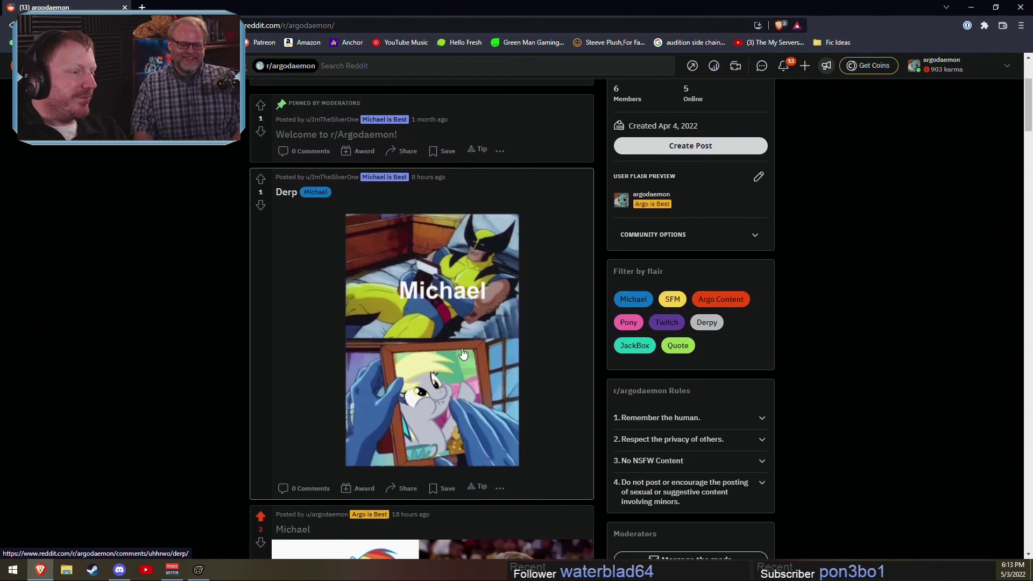
pyautogui.scroll(-7, 504, 307)
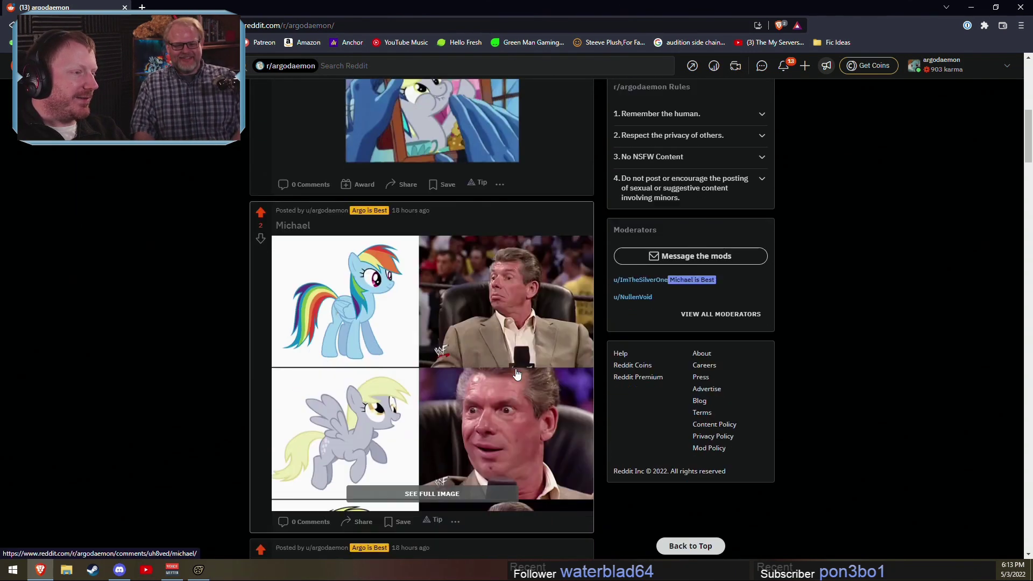
# Step: Open the full-size image of the "Michael" meme post, look through its panels down to the last one, and close the image
pyautogui.click(431, 356)
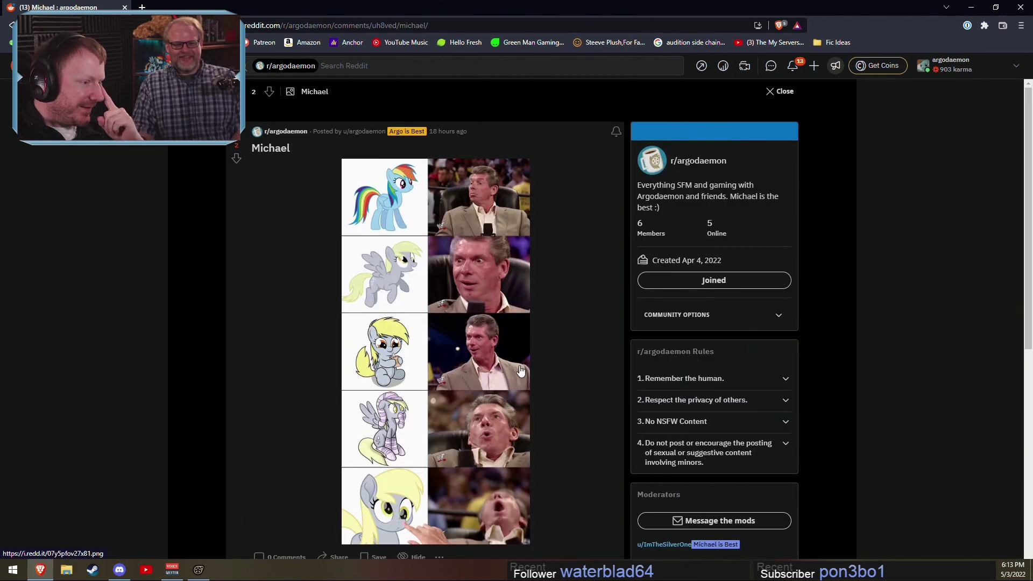
pyautogui.click(464, 315)
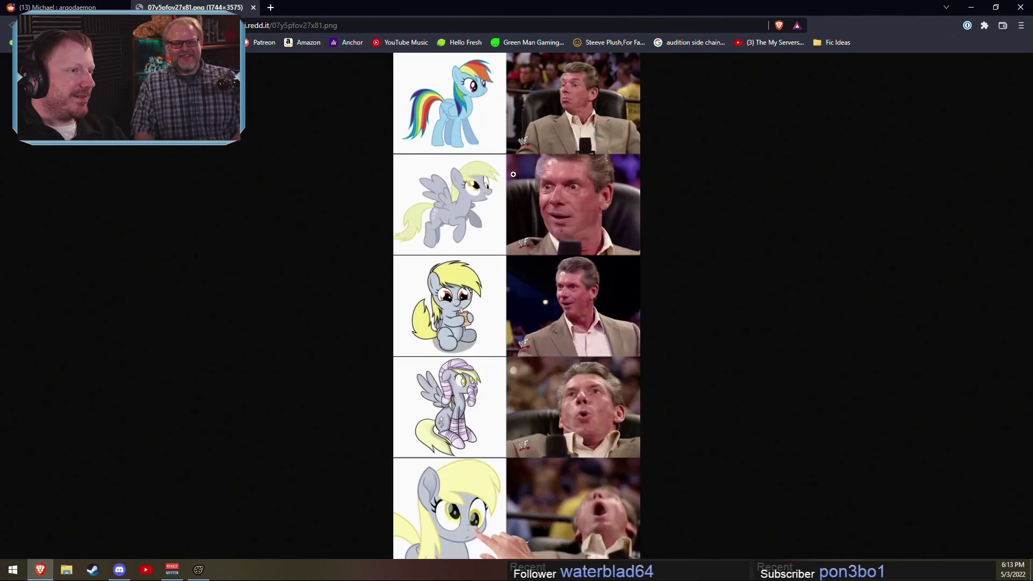
pyautogui.click(509, 102)
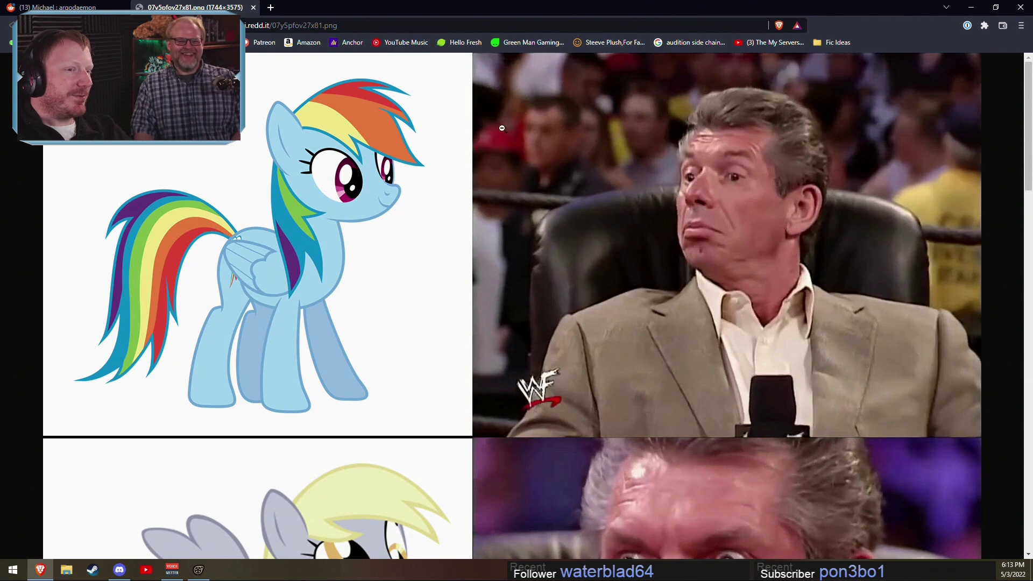
pyautogui.scroll(-10, 708, 189)
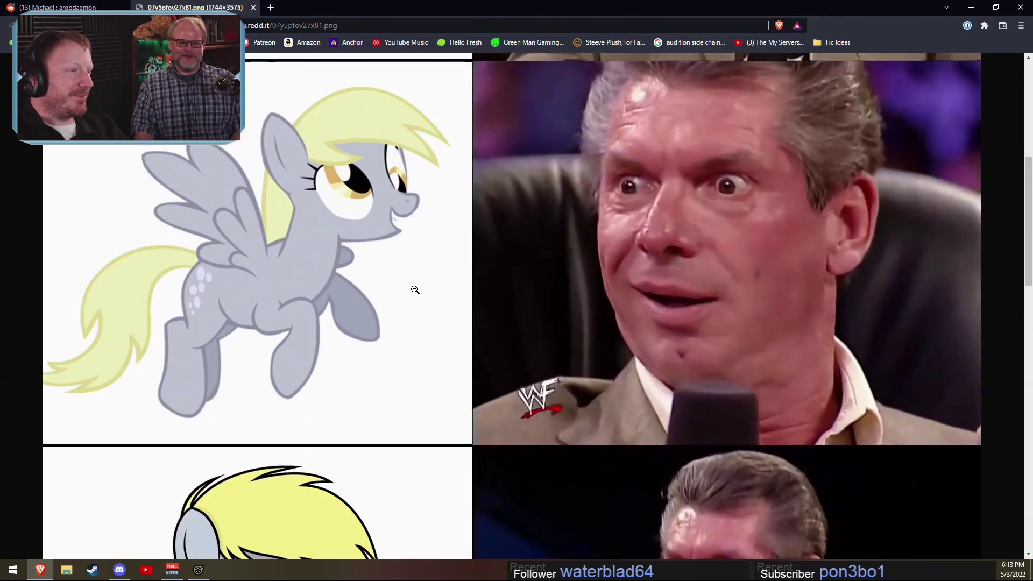
pyautogui.scroll(-3, 273, 354)
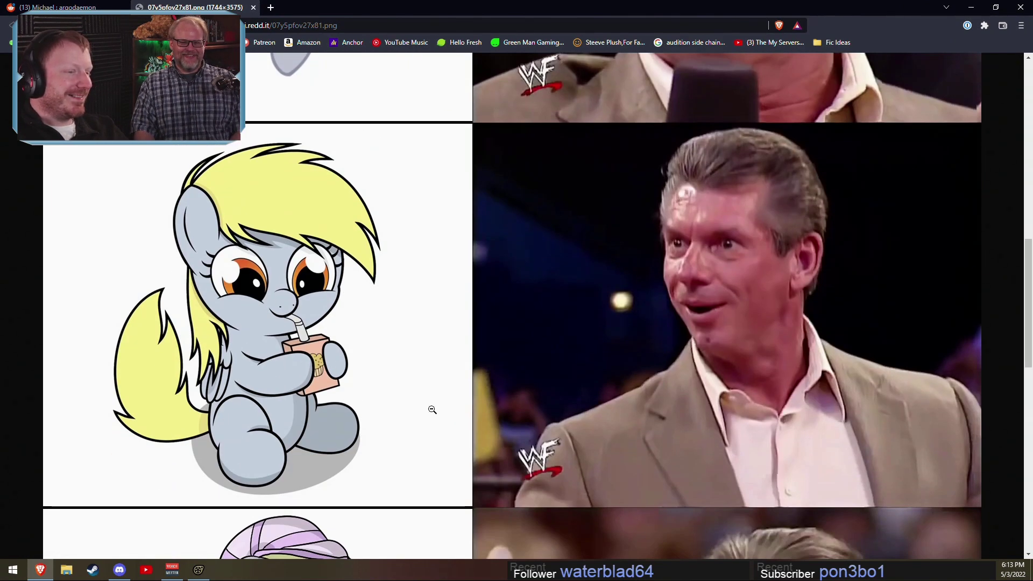
pyautogui.scroll(-7, 432, 410)
pyautogui.scroll(-6, 457, 389)
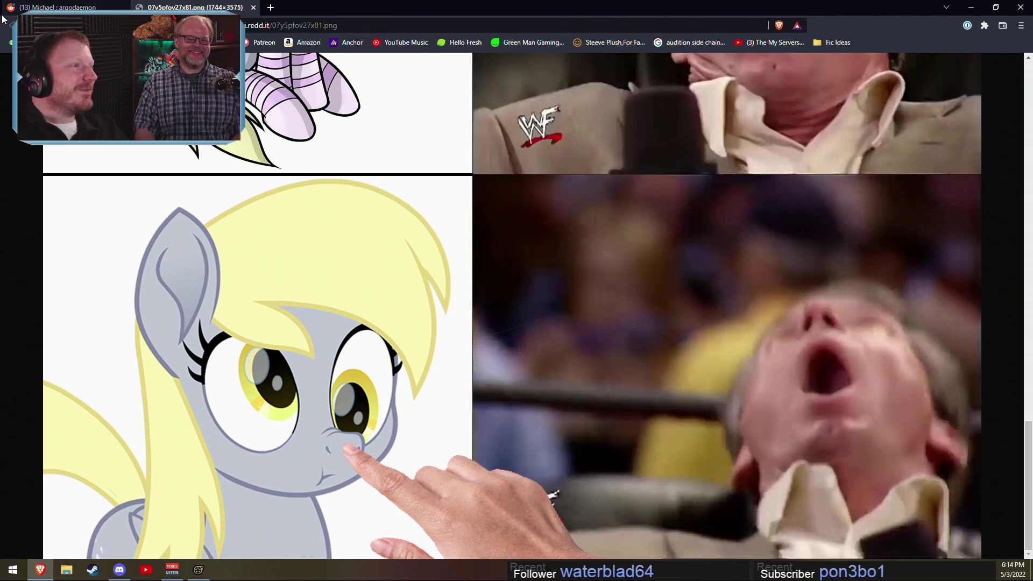
pyautogui.click(253, 7)
# Step: Leave the "Michael" post and find the "Streams in a nutshell" meme in the subreddit feed
pyautogui.scroll(-5, 528, 351)
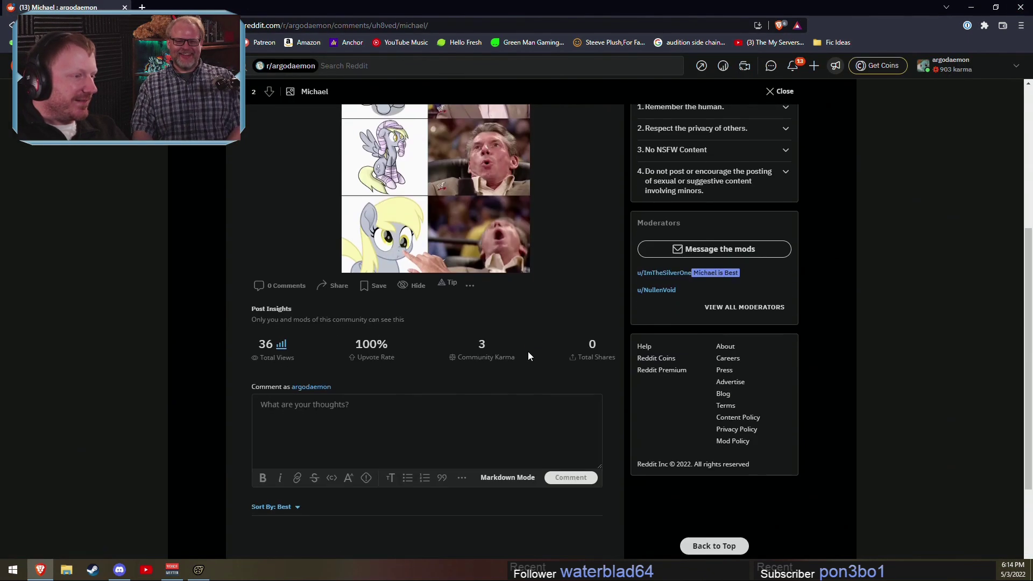
pyautogui.scroll(1, 276, 261)
pyautogui.click(151, 260)
pyautogui.scroll(-3, 474, 326)
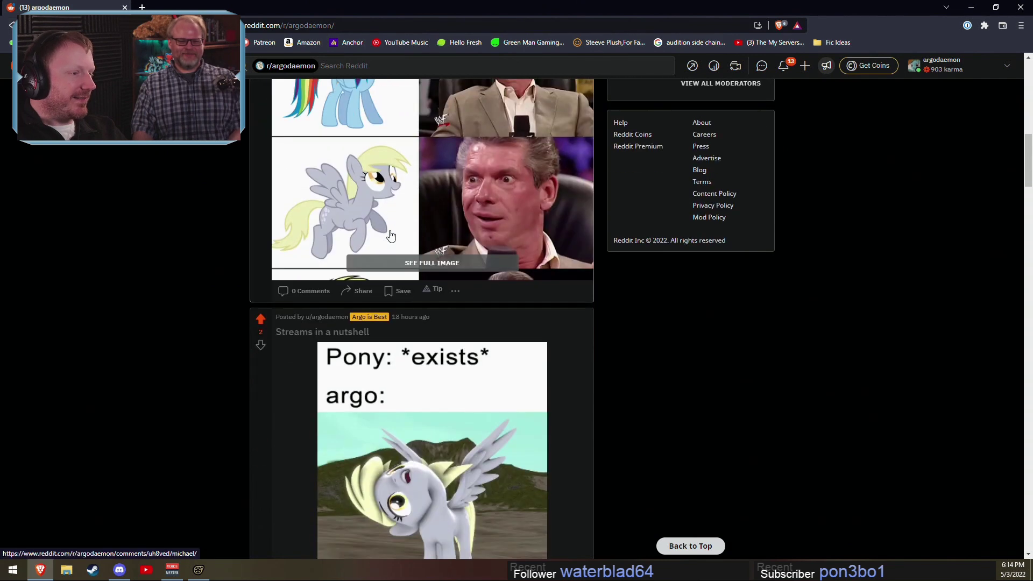
pyautogui.scroll(-2, 468, 335)
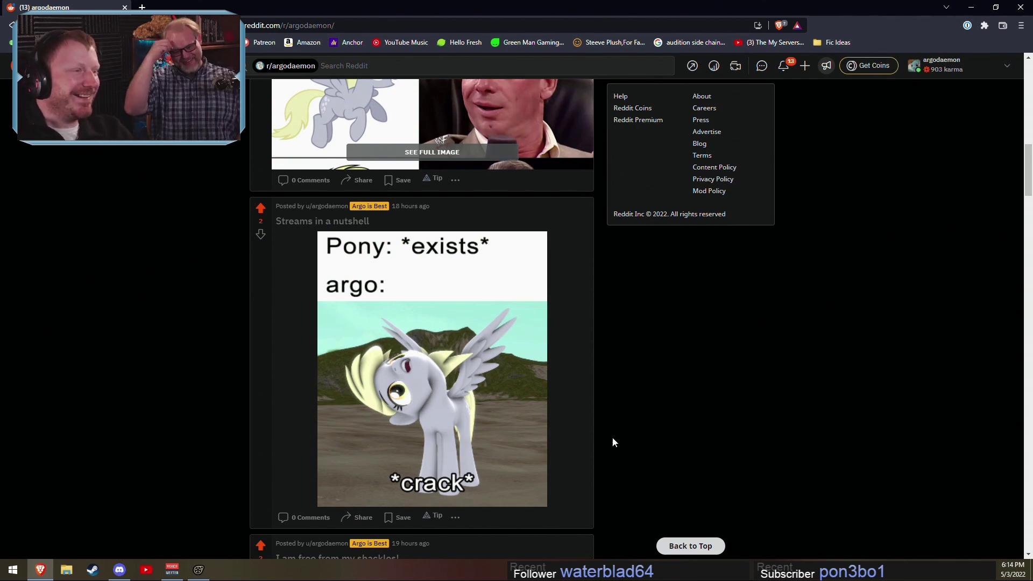
# Step: Look over the subreddit's meme posts again, ending at the pinned welcome post and the "Derp" post
pyautogui.scroll(7, 567, 477)
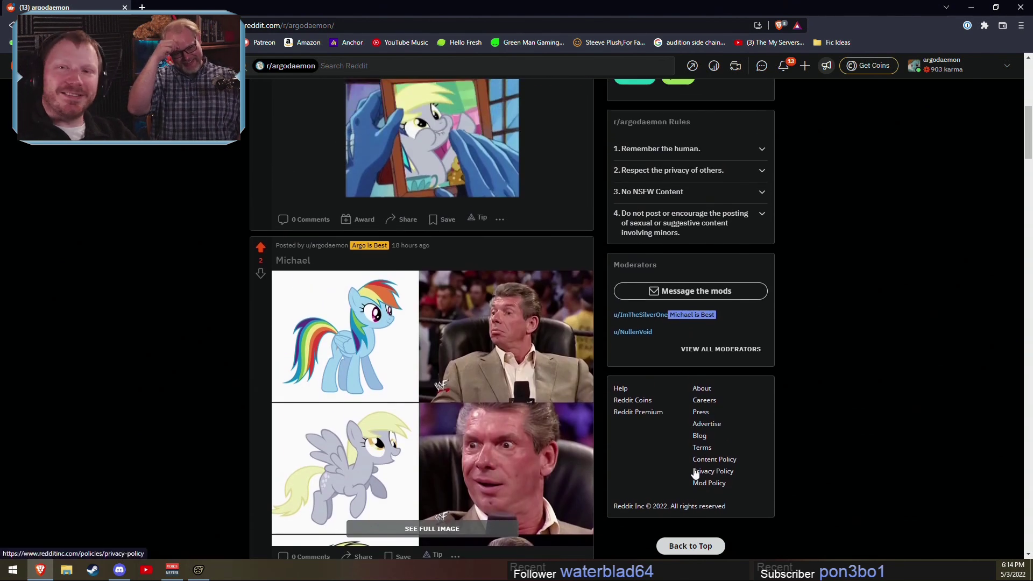
pyautogui.scroll(7, 362, 270)
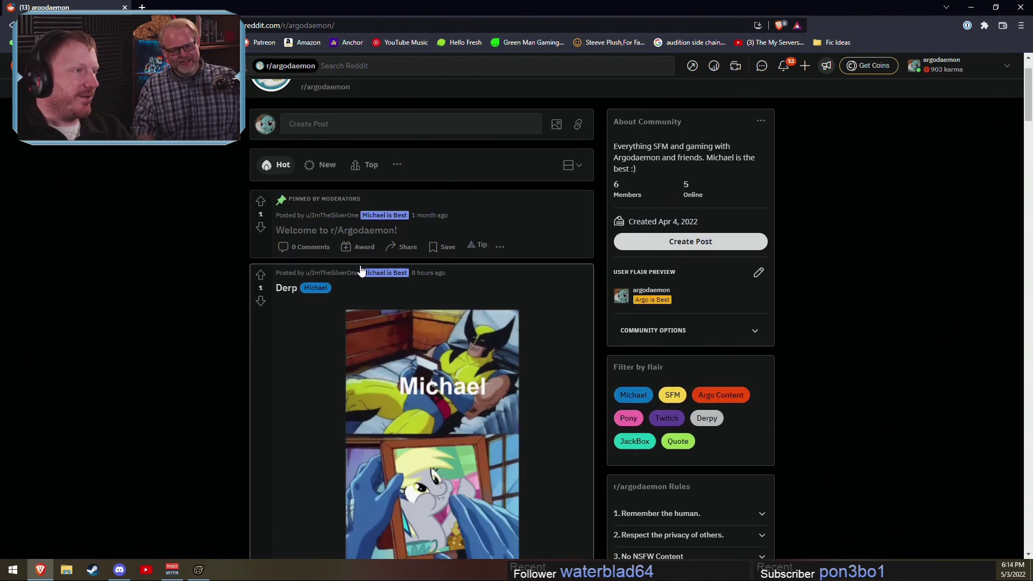
pyautogui.scroll(2, 361, 271)
pyautogui.scroll(-15, 495, 404)
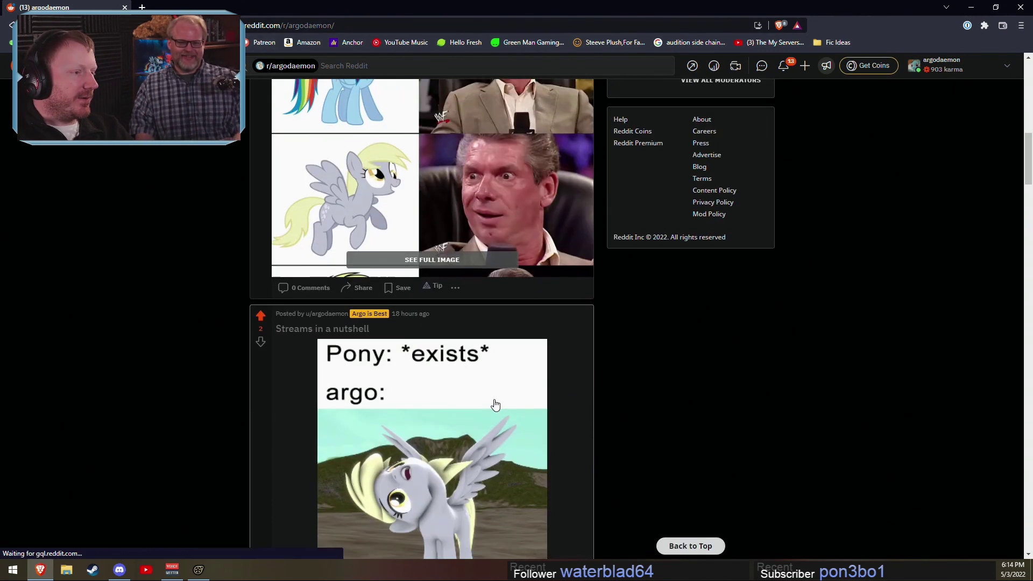
pyautogui.scroll(-5, 495, 405)
pyautogui.scroll(10, 494, 406)
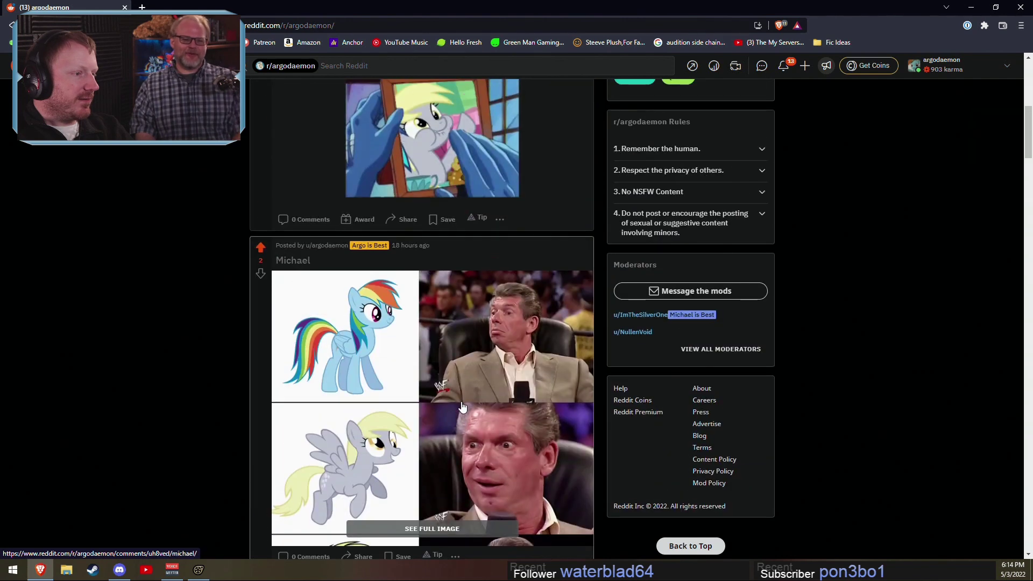
pyautogui.scroll(-2, 456, 412)
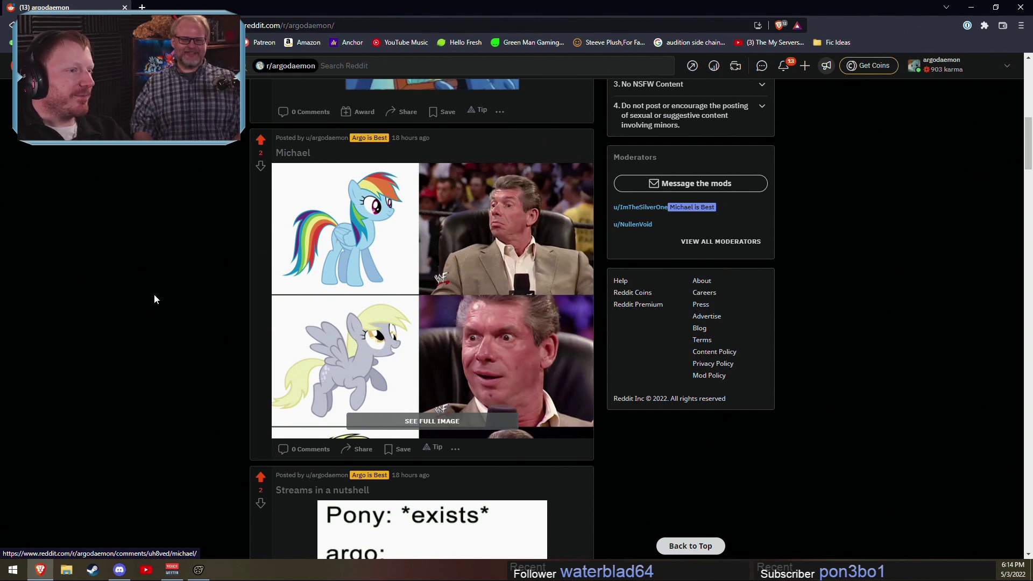
pyautogui.scroll(10, 152, 301)
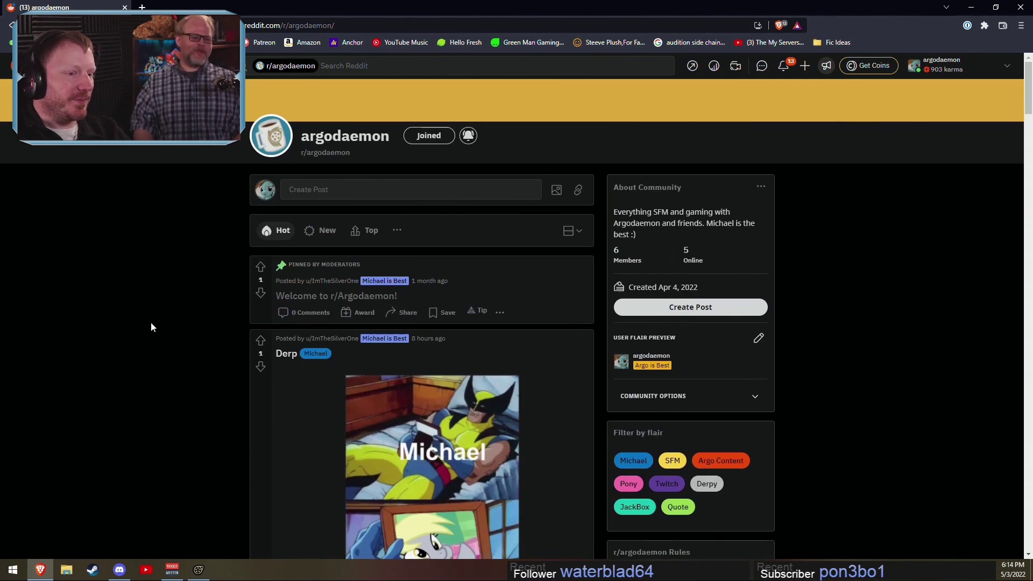
pyautogui.scroll(-2, 151, 323)
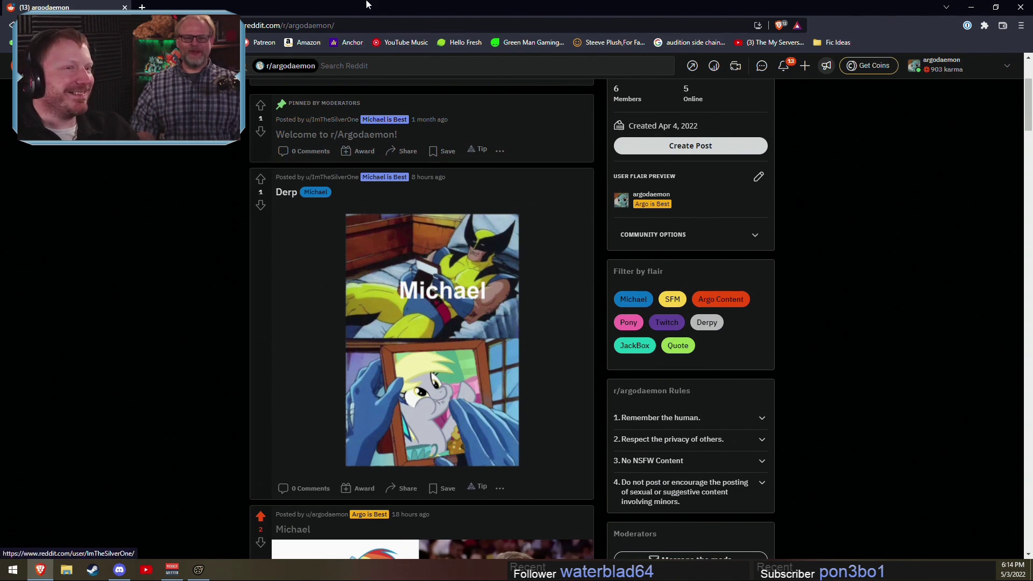
# Step: Switch back to Source Filmmaker and scrub the start of the 5 Together shot in the Clip Editor, stopping at 23.633 s
pyautogui.click(1025, 7)
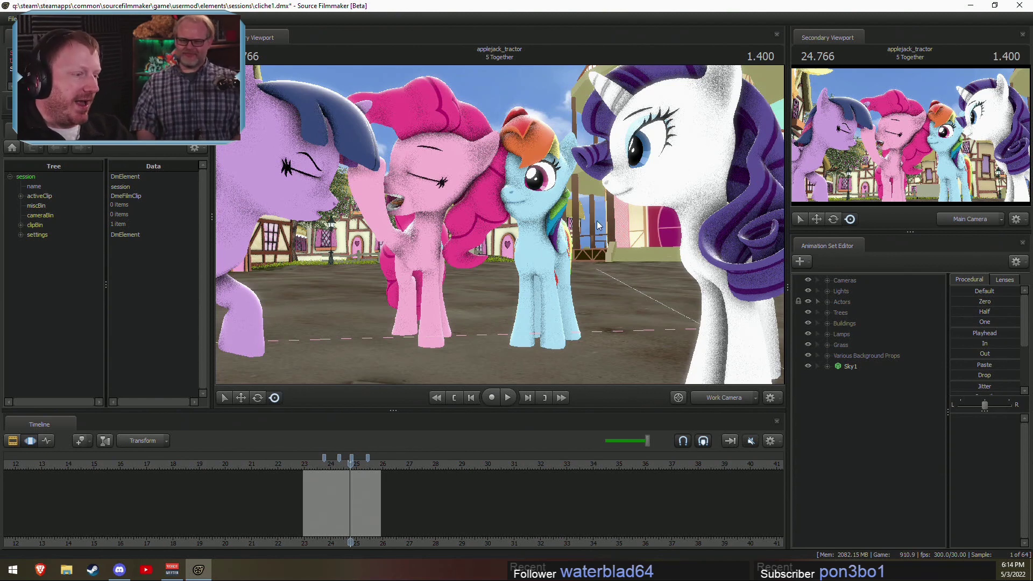
pyautogui.scroll(5, 446, 538)
pyautogui.press('F3')
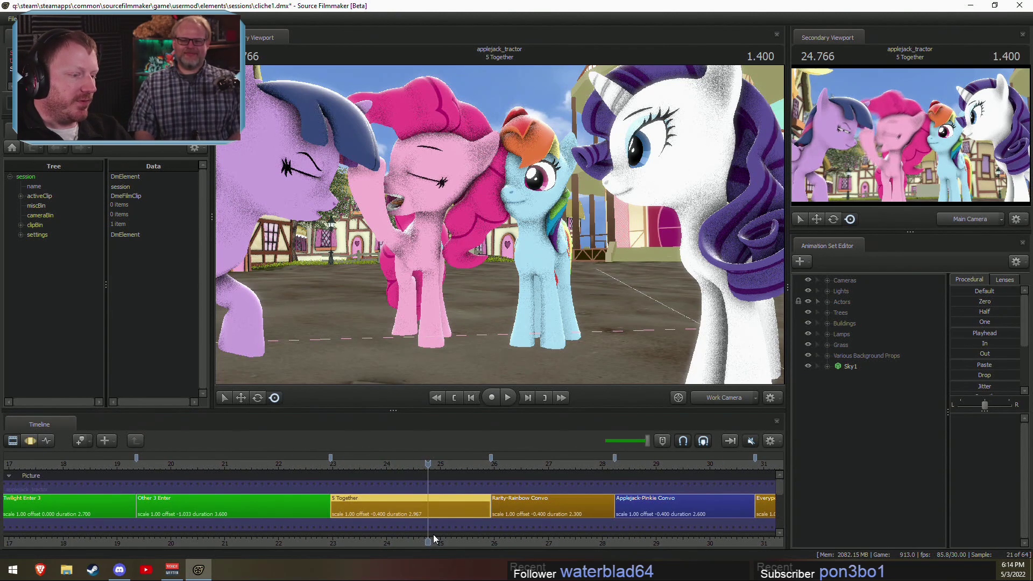
pyautogui.moveTo(433, 534); pyautogui.dragTo(327, 532, button='middle')
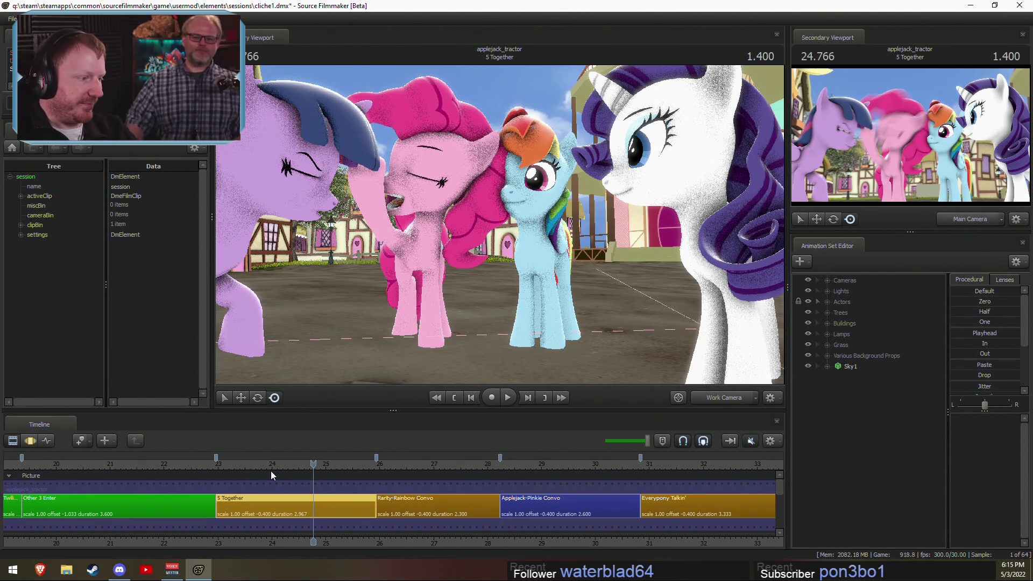
pyautogui.moveTo(221, 466); pyautogui.dragTo(264, 469)
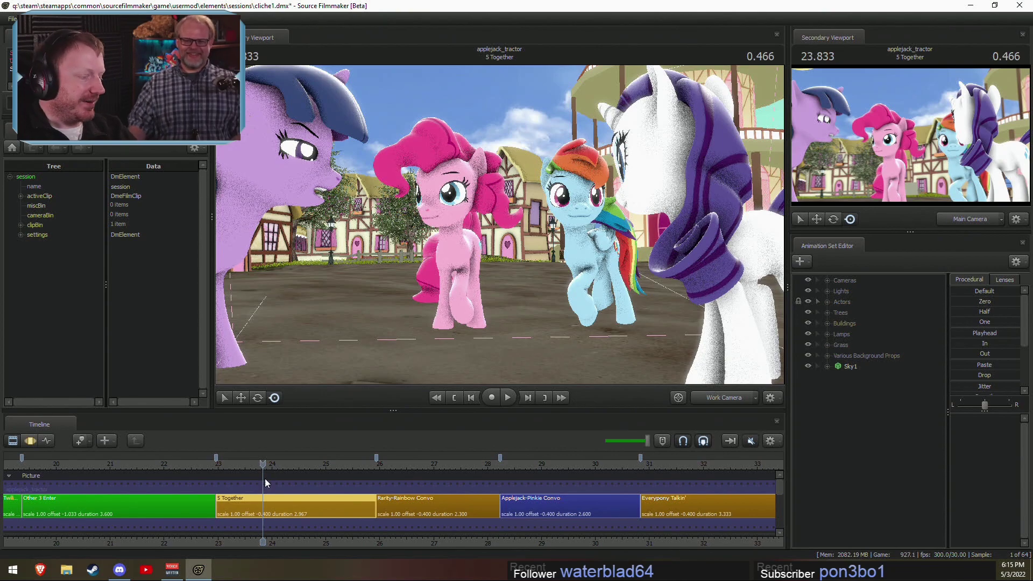
pyautogui.moveTo(238, 469); pyautogui.dragTo(252, 499)
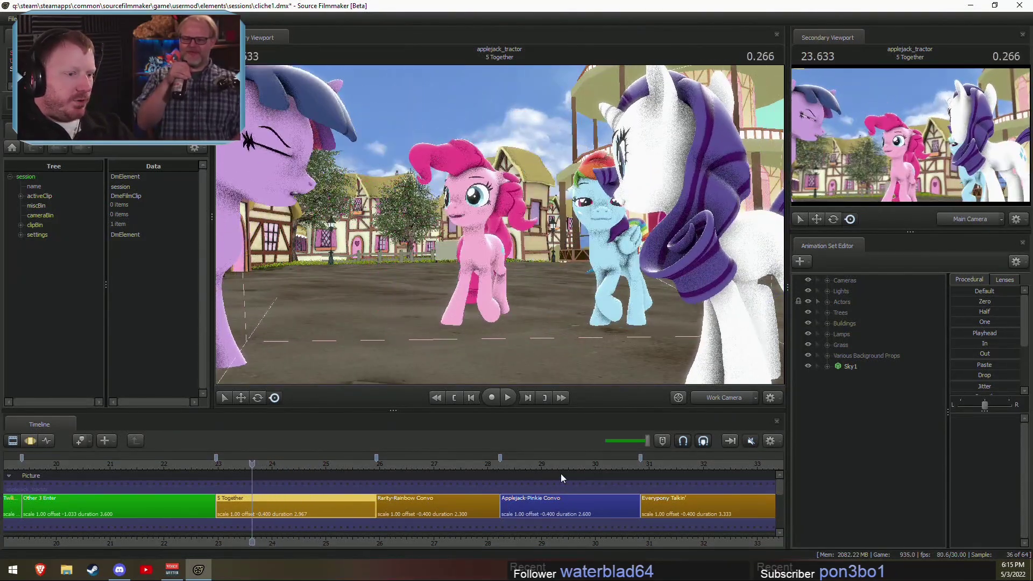
# Step: Go to the "Everypony be like WTF" shot in the timeline and play its opening through the main camera
pyautogui.scroll(-3, 562, 508)
pyautogui.moveTo(371, 483)
pyautogui.mouseDown()
pyautogui.moveTo(415, 487)
pyautogui.moveTo(375, 487)
pyautogui.mouseUp()
pyautogui.moveTo(649, 467); pyautogui.dragTo(625, 476)
pyautogui.click(657, 508)
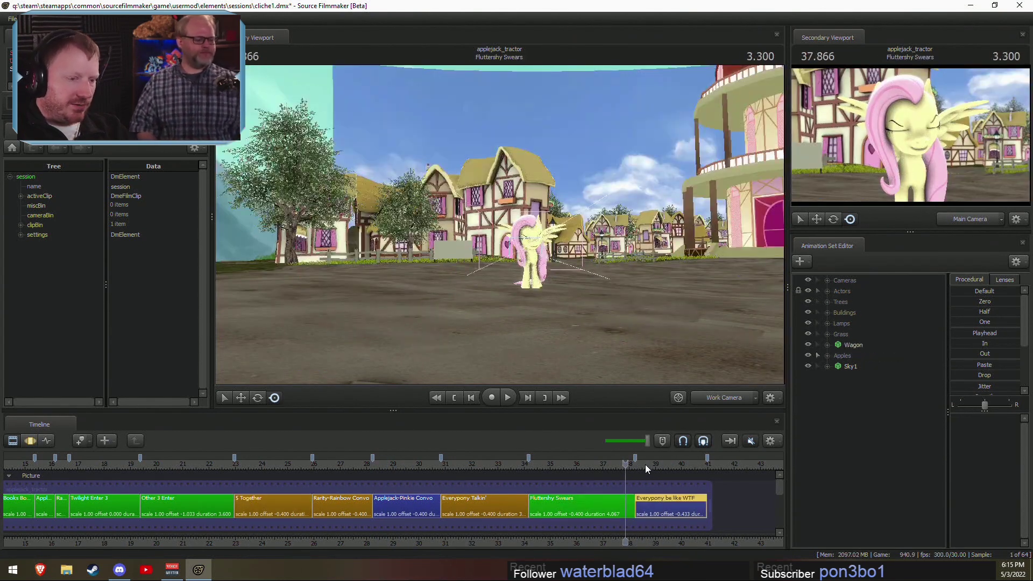
pyautogui.click(640, 464)
pyautogui.click(706, 401)
pyautogui.press('space')
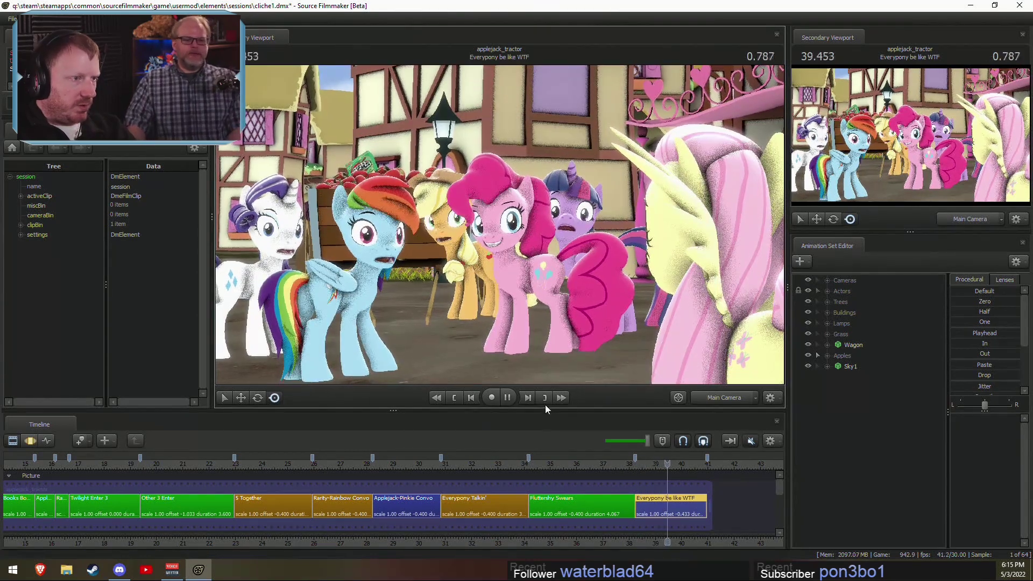
pyautogui.press('space')
# Step: Replay the "Everypony be like WTF" shot from its start through to its end
pyautogui.click(640, 466)
pyautogui.press('space')
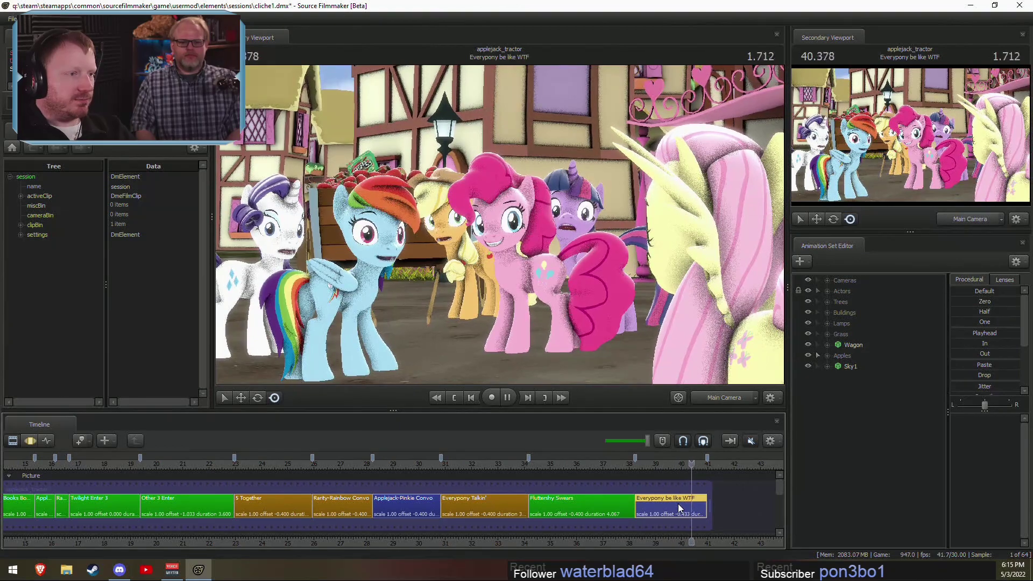
pyautogui.press('space')
pyautogui.scroll(6, 602, 517)
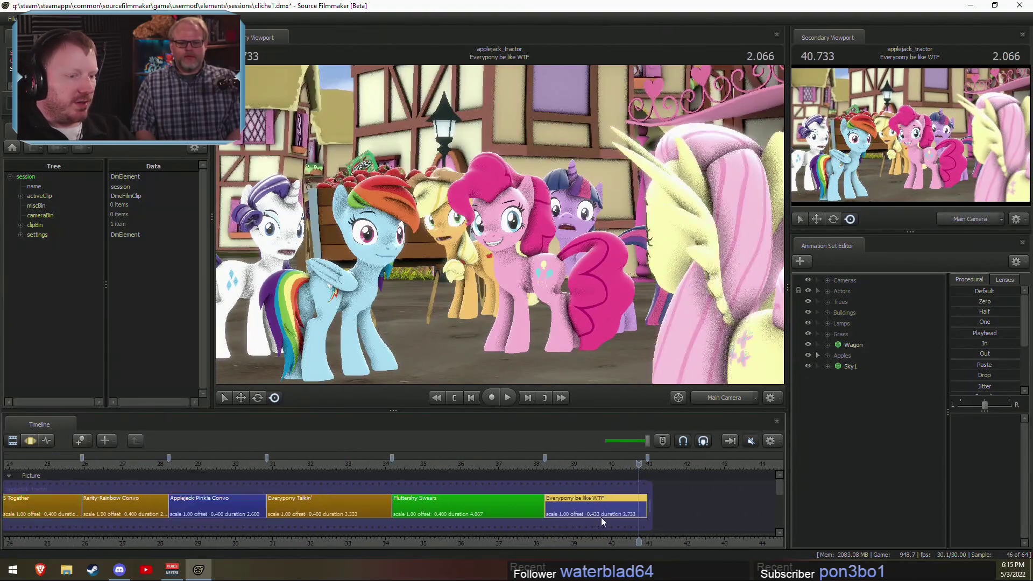
pyautogui.press('space')
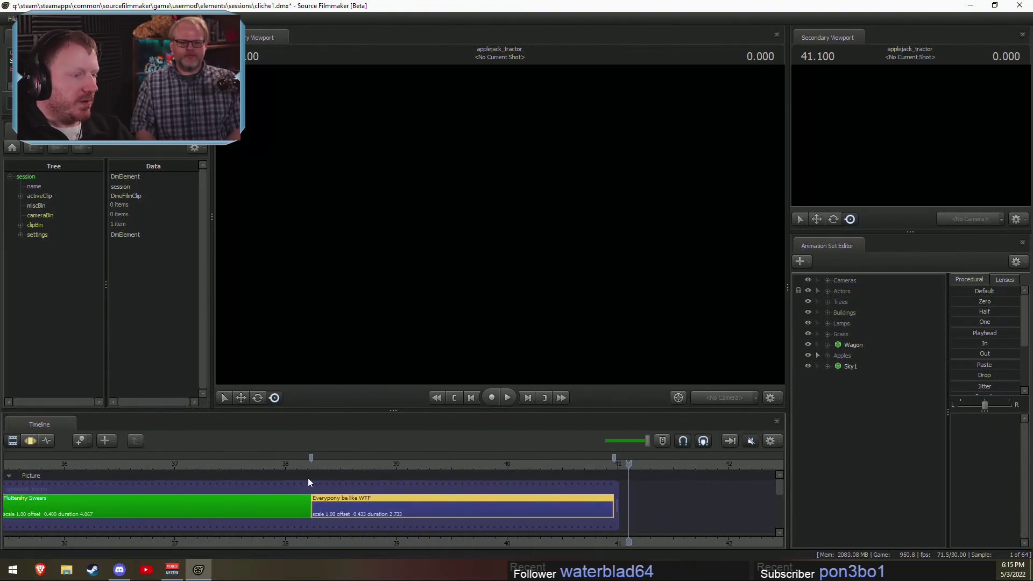
# Step: Move the playhead to 38.300 s and fly the work camera around to view the five ponies by the apple wagon
pyautogui.click(318, 465)
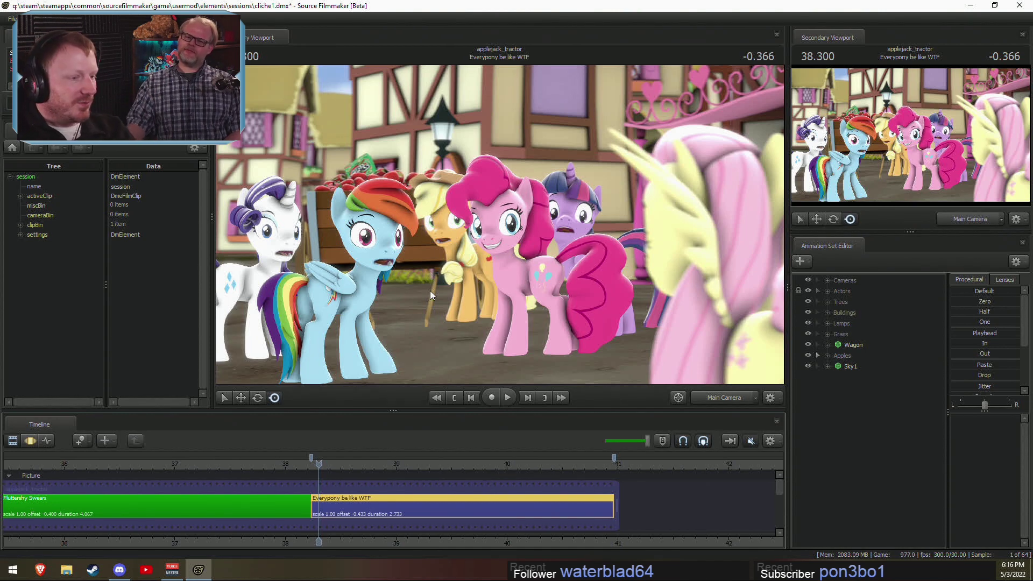
pyautogui.click(708, 401)
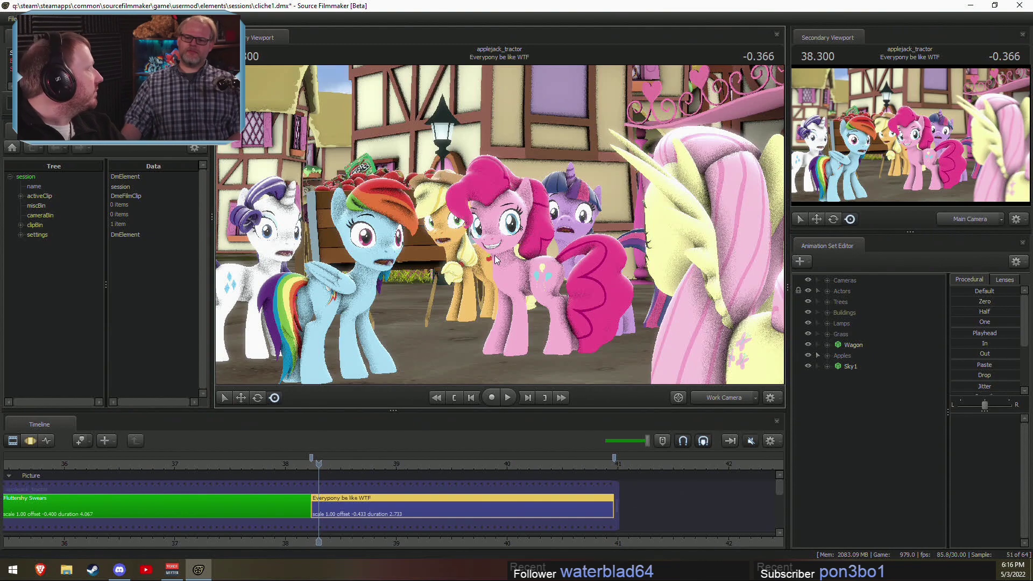
pyautogui.moveTo(495, 255); pyautogui.dragTo(504, 229)
pyautogui.press('a')
pyautogui.press('w')
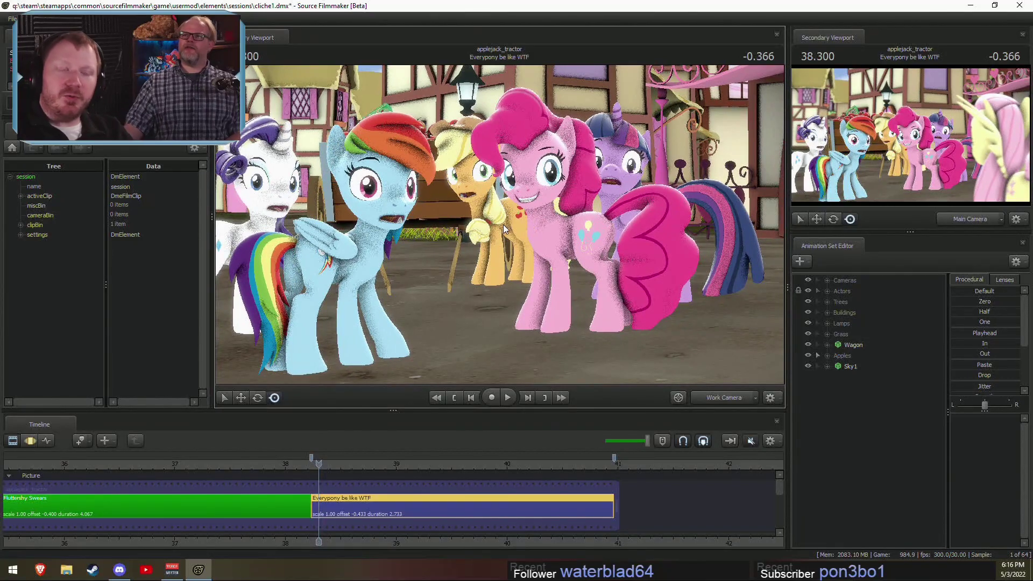
pyautogui.press('s')
pyautogui.moveTo(460, 280); pyautogui.dragTo(499, 224)
# Step: Bring the "Everypony be like WTF" shot up in the Motion Editor with its whole duration in view
pyautogui.press('F3')
pyautogui.press('F2')
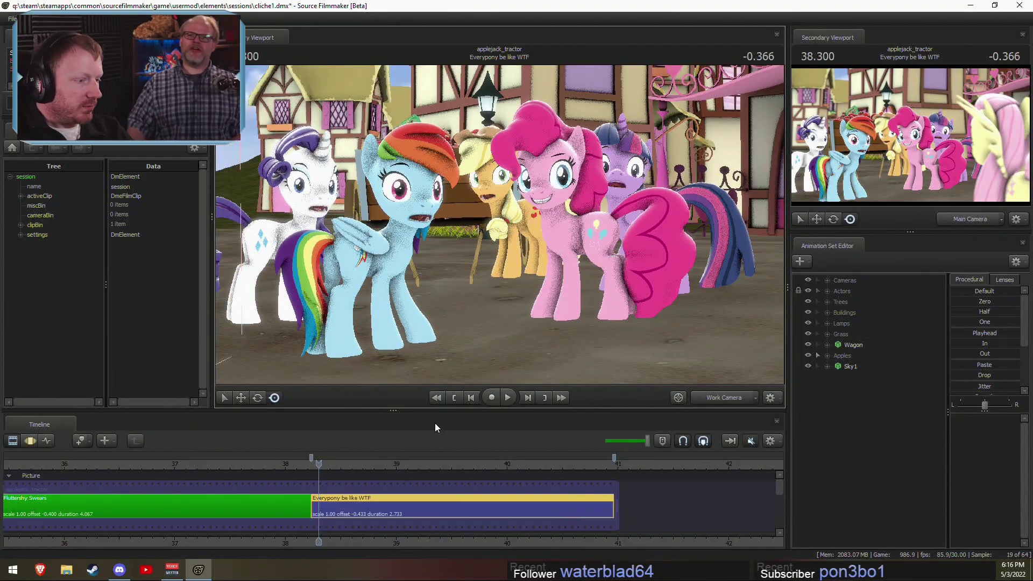
pyautogui.press('F3')
pyautogui.press('F2')
pyautogui.press('F3')
pyautogui.scroll(3, 280, 534)
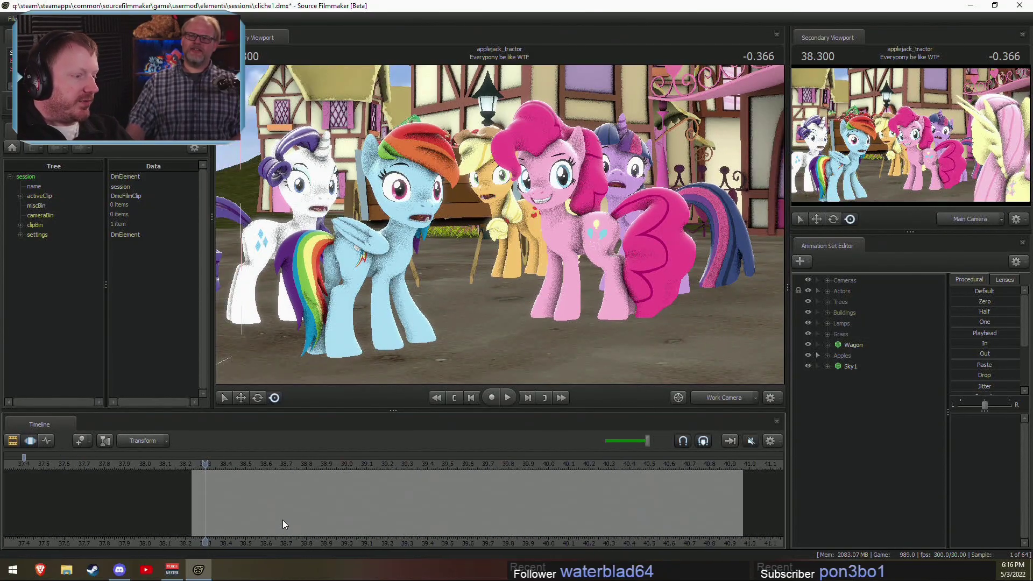
pyautogui.press('F2')
pyautogui.moveTo(308, 544); pyautogui.dragTo(193, 534, button='middle')
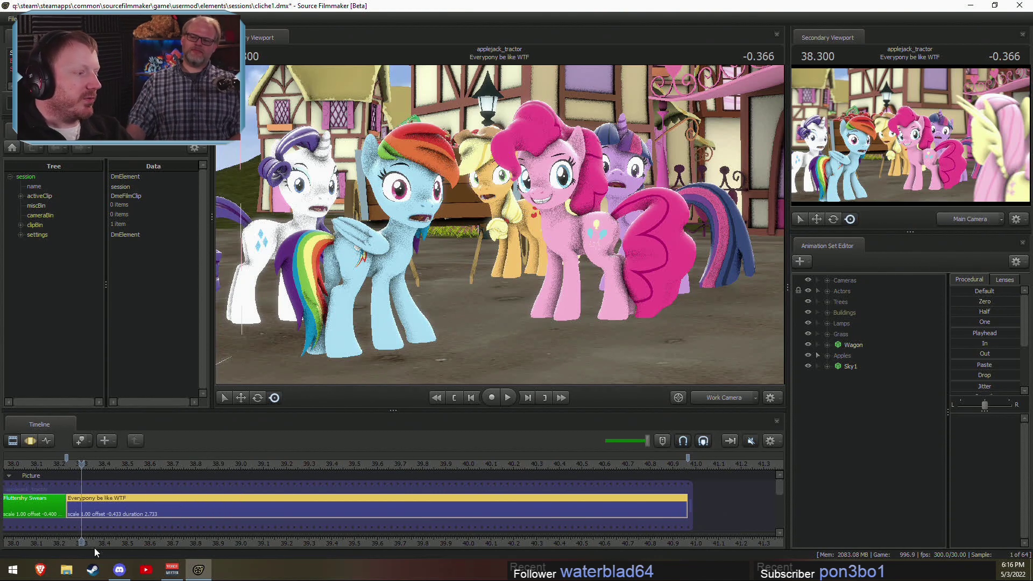
pyautogui.moveTo(94, 548); pyautogui.dragTo(106, 521, button='middle')
pyautogui.press('F4')
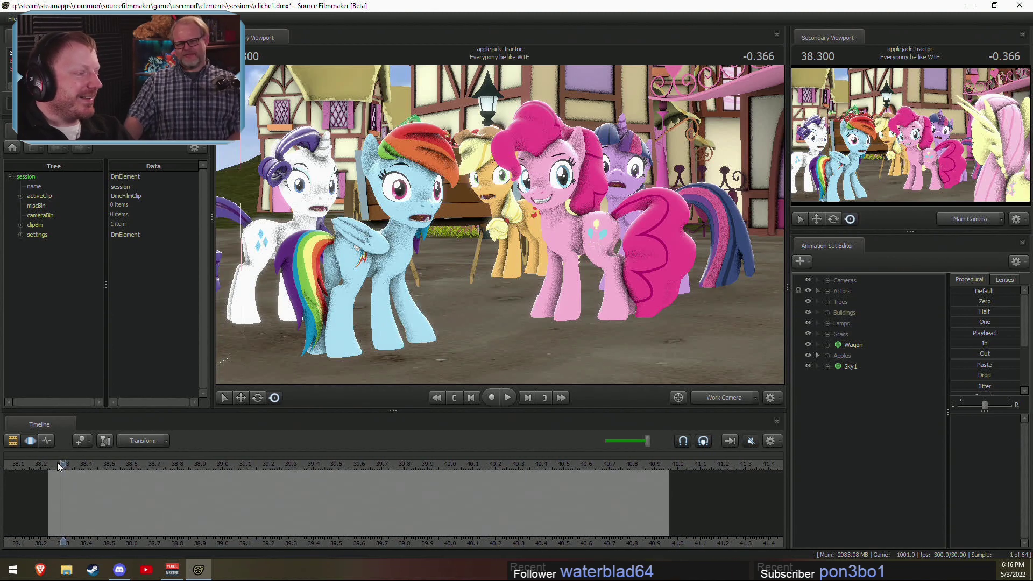
# Step: Move the playhead to the shot's start at 38.233 s and scrub forward to 39.300 s in the Motion Editor
pyautogui.moveTo(57, 462); pyautogui.dragTo(50, 470)
pyautogui.click(50, 487)
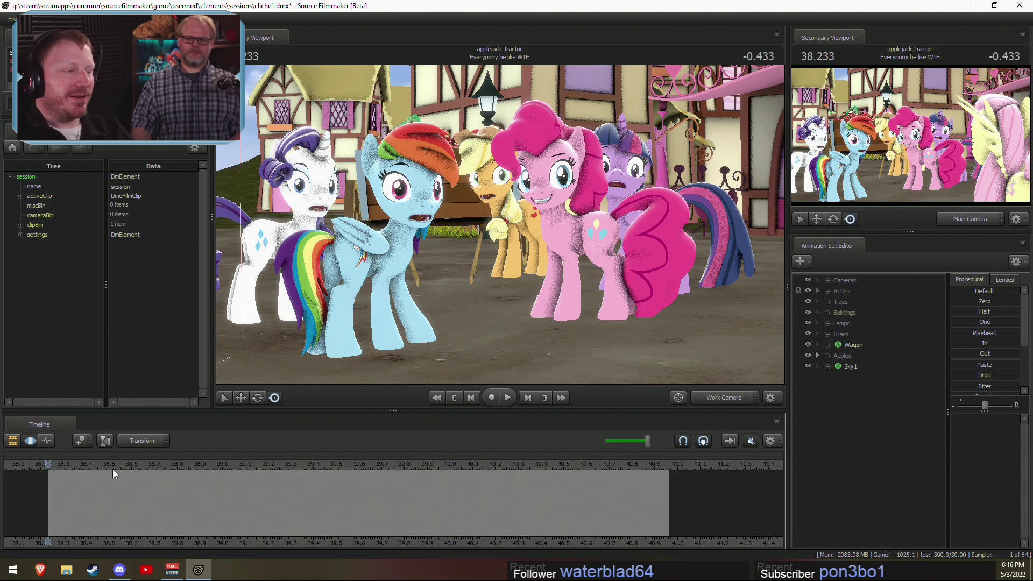
pyautogui.press('Right')
pyautogui.press('Right')
pyautogui.moveTo(52, 498); pyautogui.dragTo(290, 501)
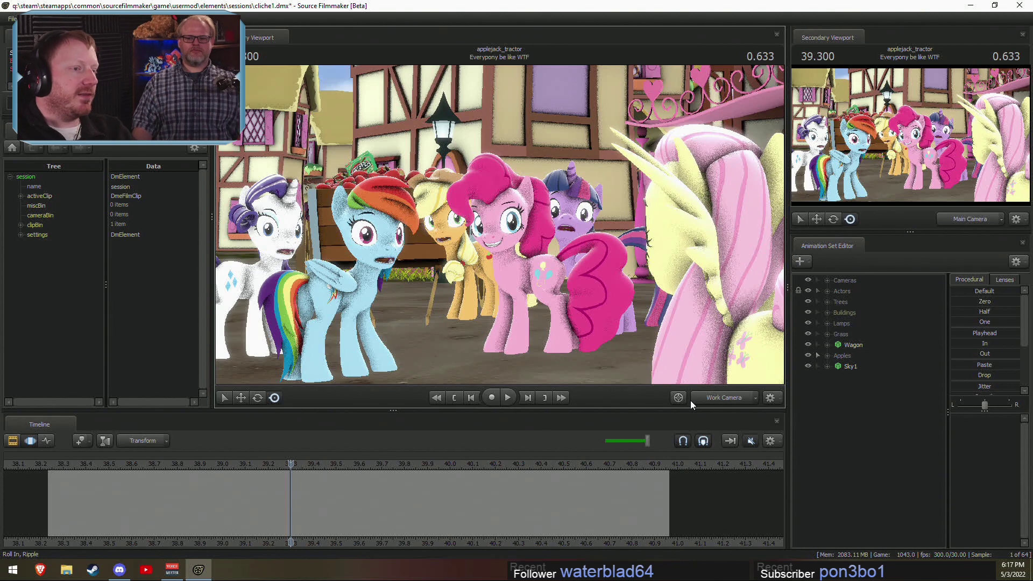
# Step: Fly the work camera around the ponies by the wagon and move the playhead to 39.600 s
pyautogui.moveTo(499, 224); pyautogui.dragTo(451, 229)
pyautogui.press('s')
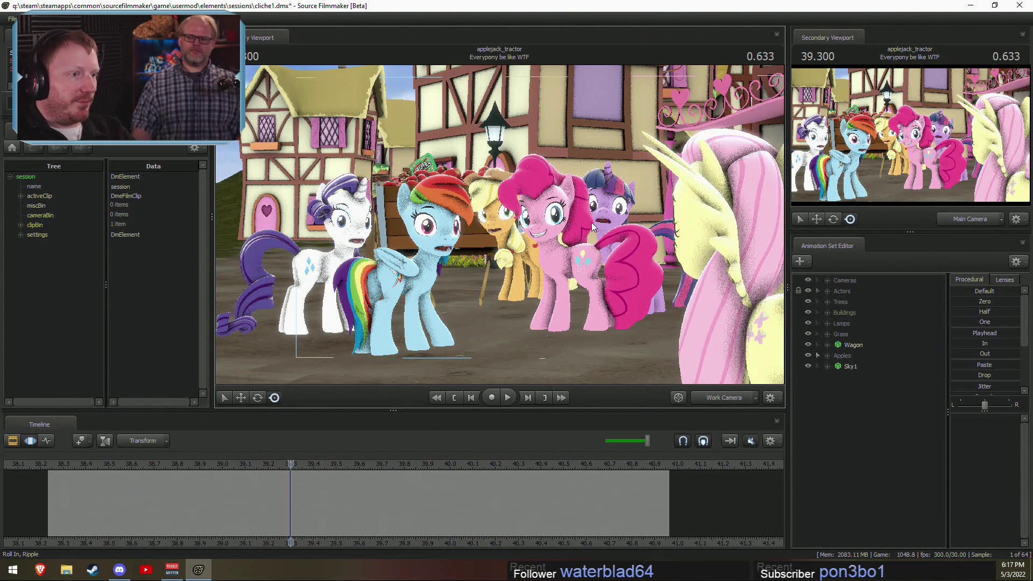
pyautogui.moveTo(592, 221); pyautogui.dragTo(430, 333)
pyautogui.press('space')
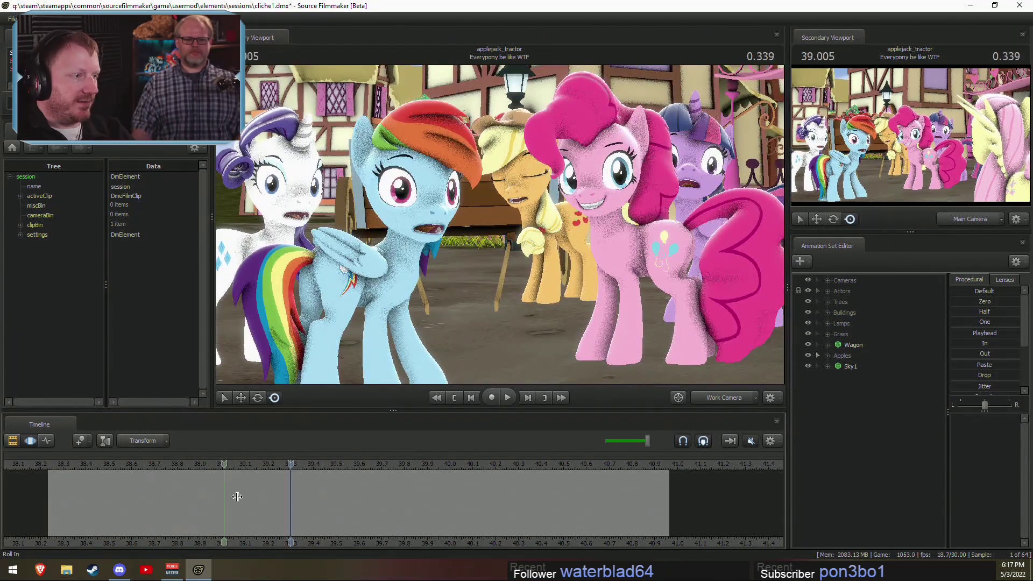
pyautogui.click(359, 495)
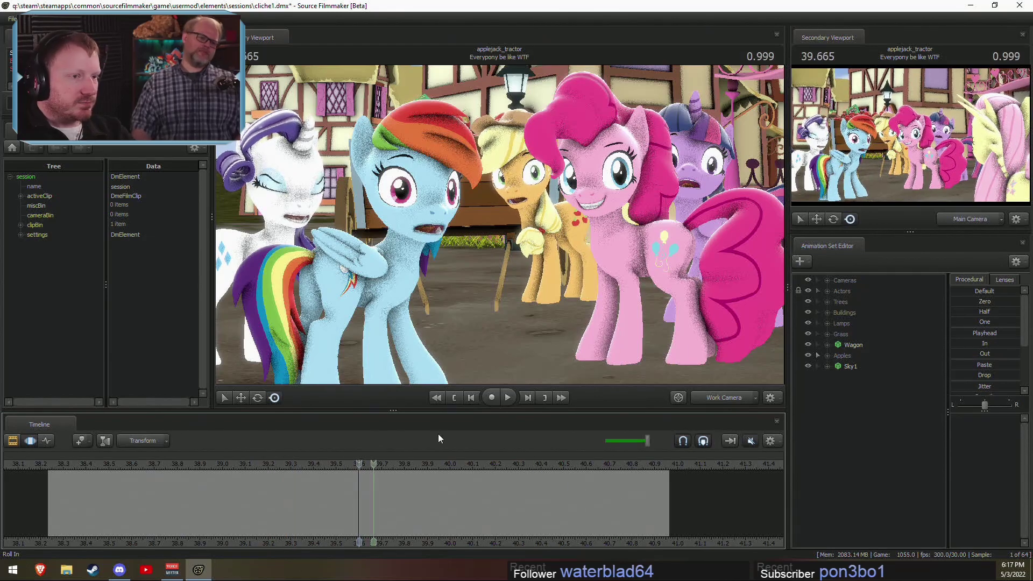
pyautogui.press('space')
# Step: Fly the work camera around Twilight Sparkle to examine her body and wing pose from the side and front
pyautogui.moveTo(438, 323); pyautogui.dragTo(592, 306)
pyautogui.press('w')
pyautogui.moveTo(447, 226); pyautogui.dragTo(398, 226)
pyautogui.press('s')
pyautogui.press('a')
pyautogui.press('w')
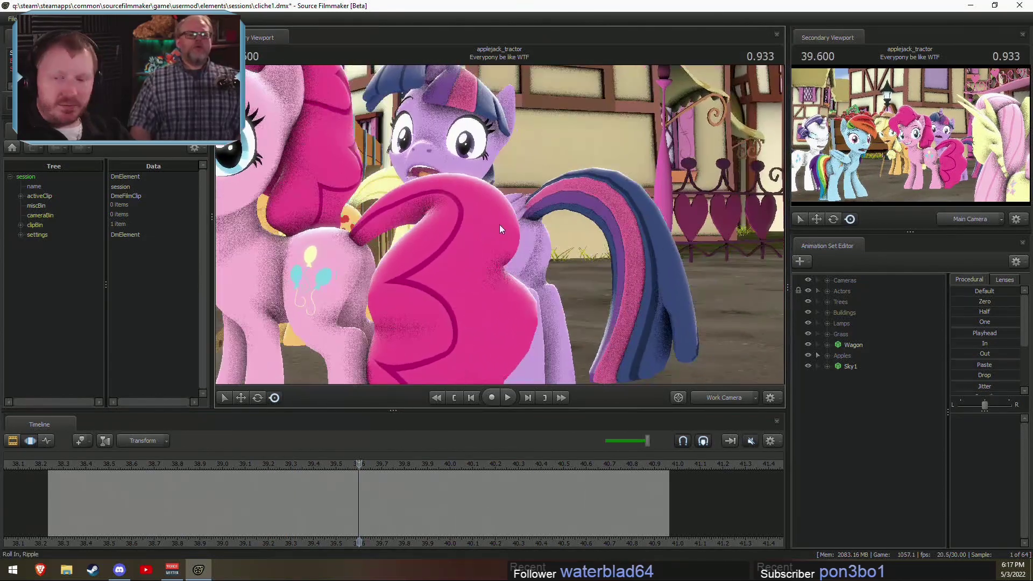
pyautogui.press('w')
pyautogui.moveTo(499, 224); pyautogui.dragTo(500, 252)
pyautogui.press('s')
pyautogui.moveTo(583, 294); pyautogui.dragTo(615, 289)
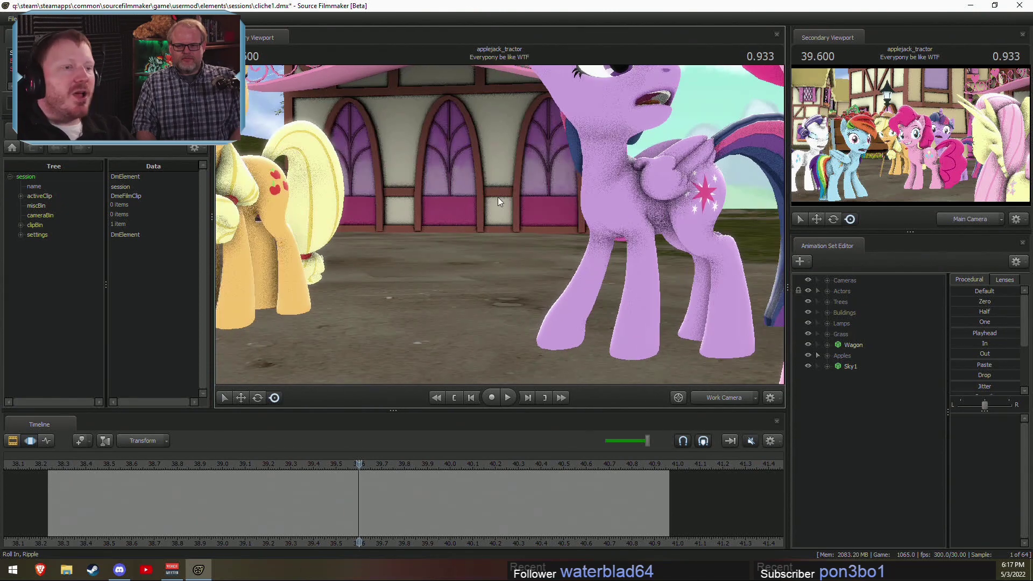
pyautogui.moveTo(498, 201); pyautogui.dragTo(500, 228)
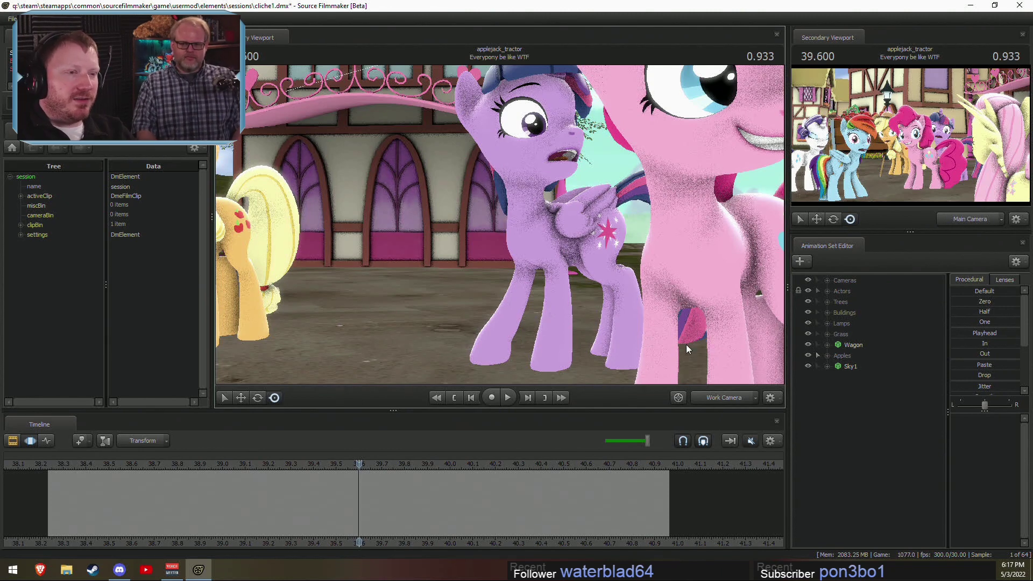
pyautogui.press('w')
pyautogui.moveTo(499, 225); pyautogui.dragTo(511, 254)
# Step: Extend the Motion Editor time selection over all time and bring the work camera close to Twilight Sparkle's left wing
pyautogui.press('F2')
pyautogui.press('F3')
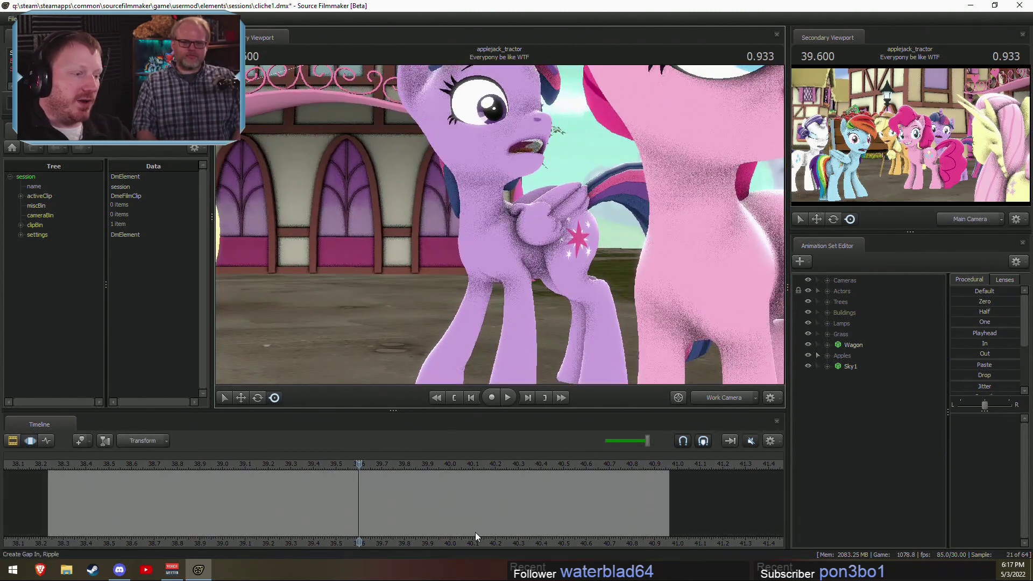
pyautogui.click(476, 536)
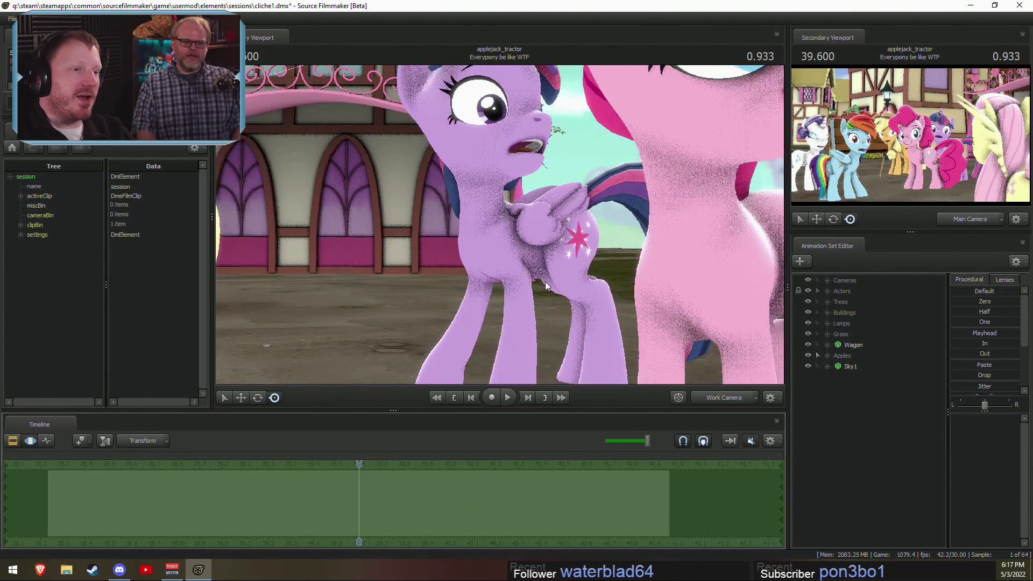
pyautogui.click(718, 396)
pyautogui.press('w')
pyautogui.moveTo(699, 177); pyautogui.dragTo(731, 177)
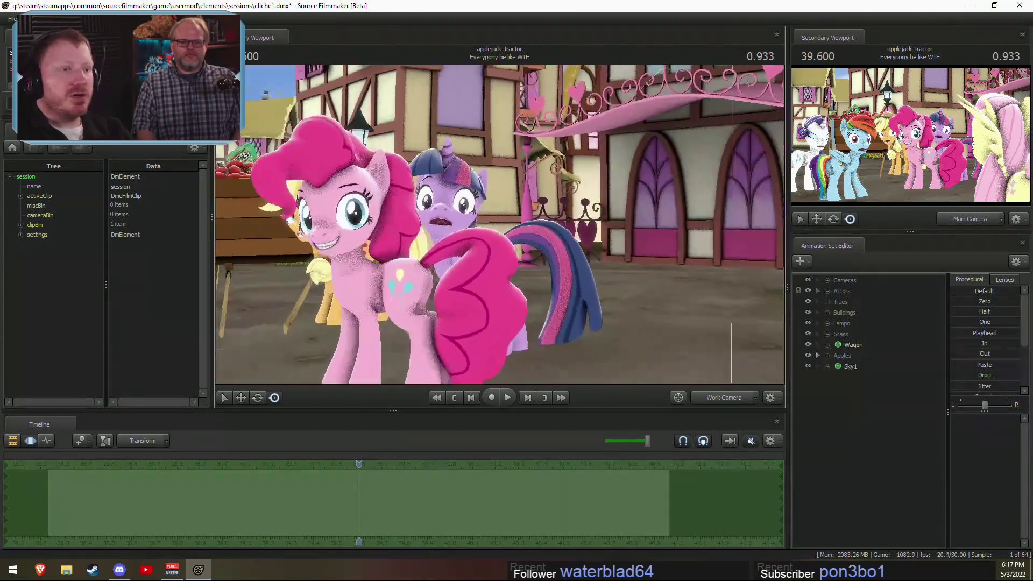
pyautogui.moveTo(499, 225); pyautogui.dragTo(459, 224)
pyautogui.press('w')
pyautogui.press('s')
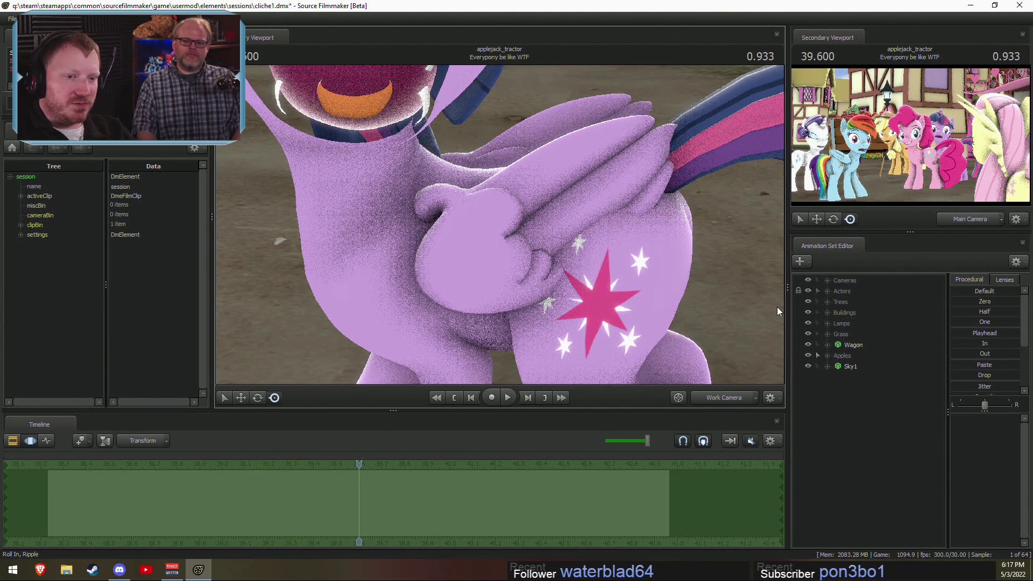
# Step: Hide the Left Wing Open and Right Wing Open control groups under Twilight Sparkle's Pony Wings
pyautogui.click(829, 292)
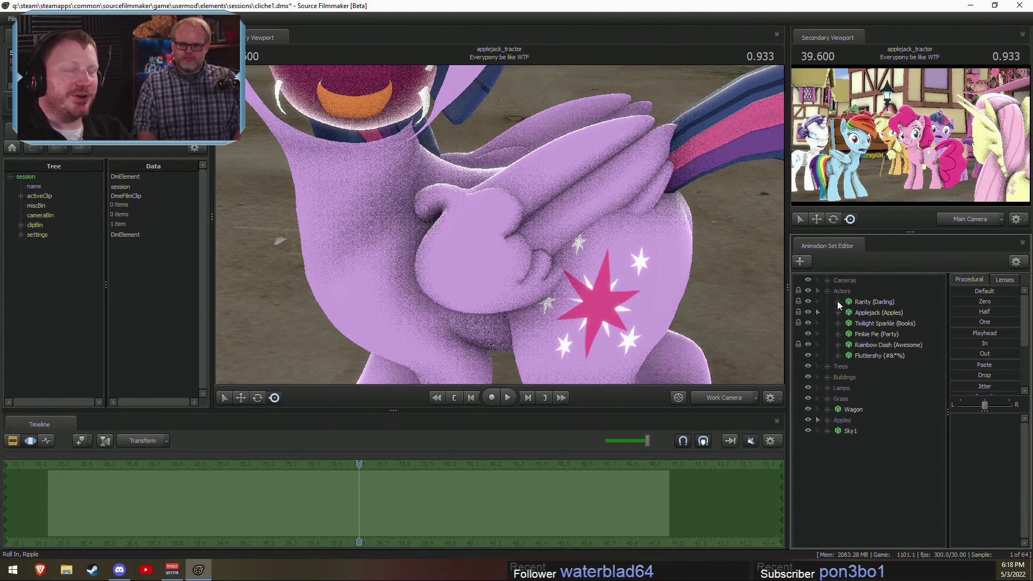
pyautogui.click(838, 323)
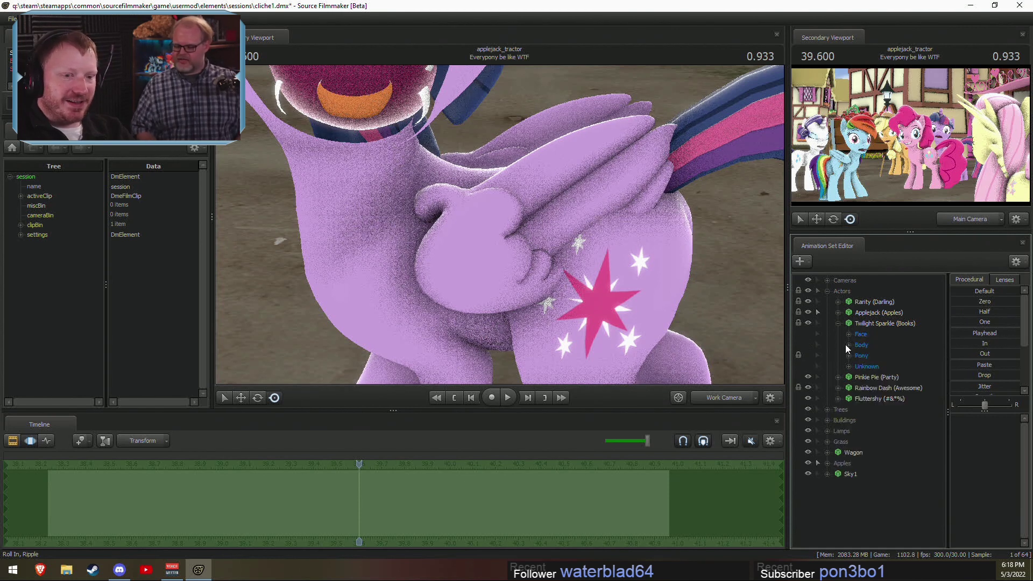
pyautogui.click(848, 356)
pyautogui.click(859, 388)
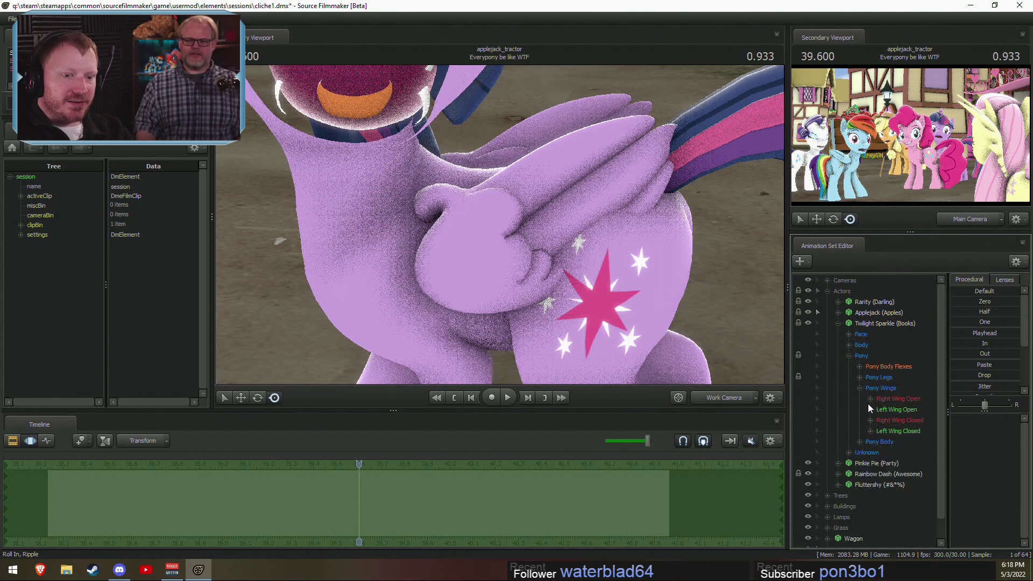
pyautogui.click(869, 409)
pyautogui.click(892, 420)
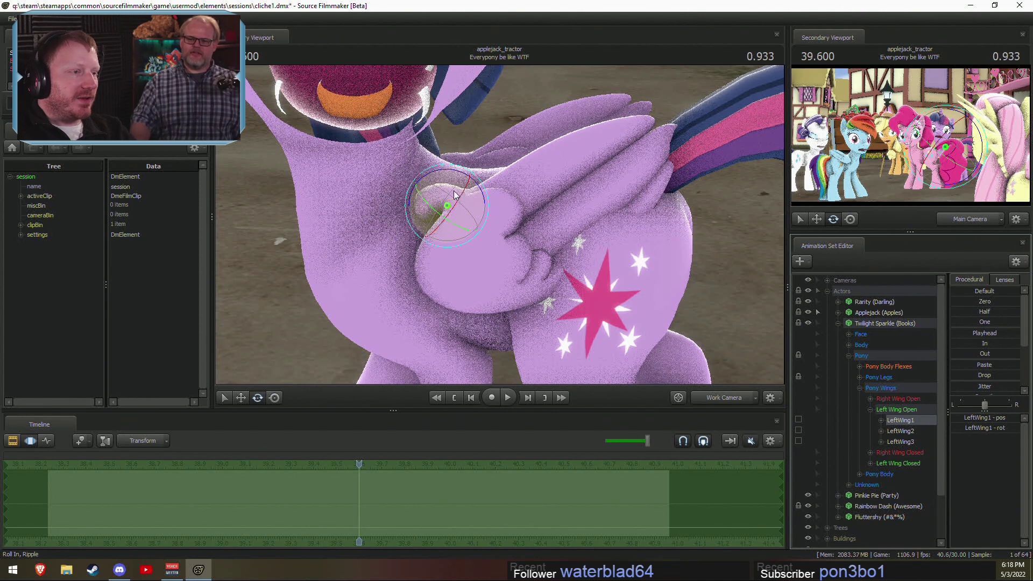
pyautogui.click(888, 407)
pyautogui.rightClick(895, 408)
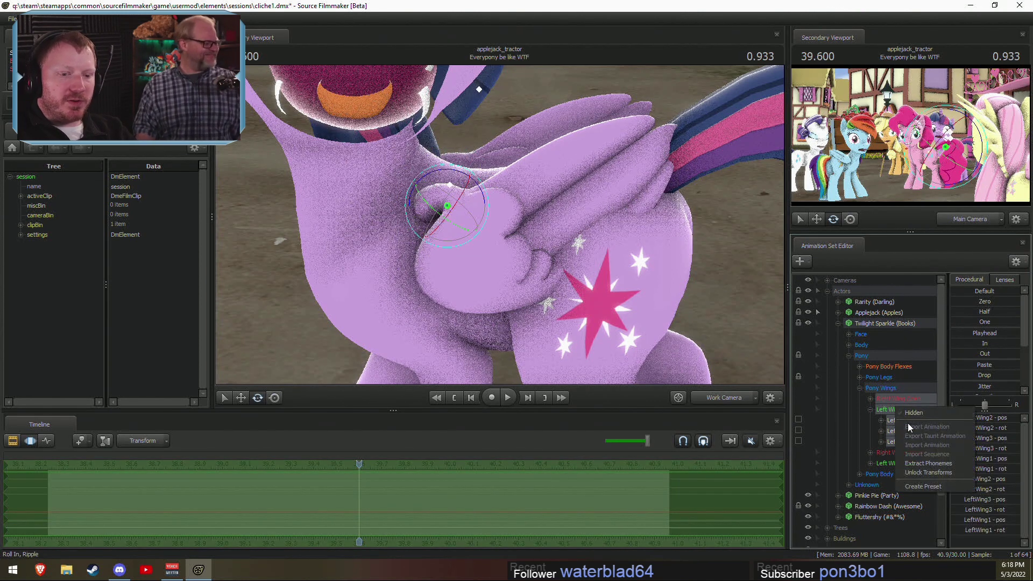
pyautogui.click(913, 412)
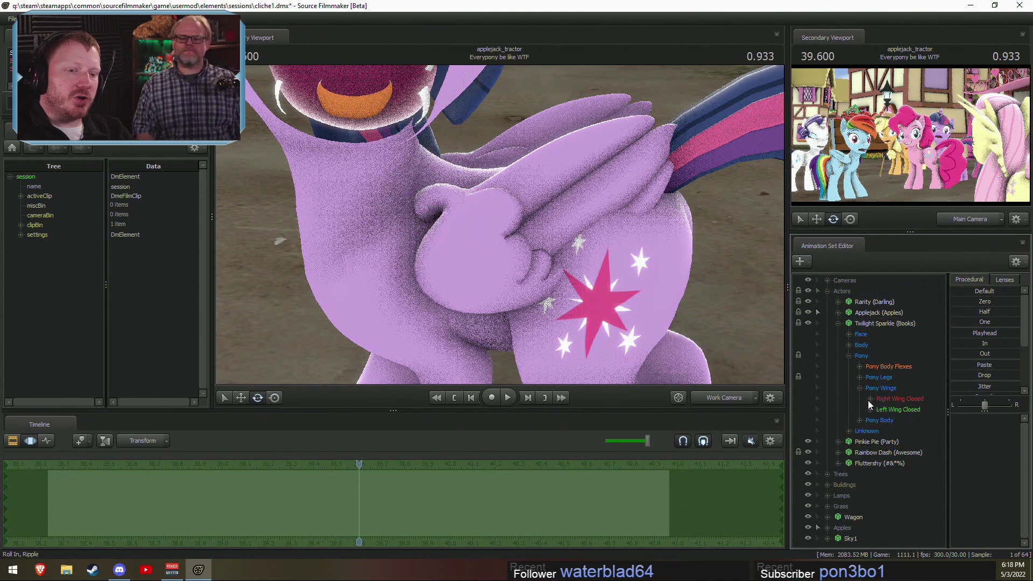
# Step: Rotate Twilight Sparkle's LeftWingClosed1 control so the folded left wing lifts slightly upward
pyautogui.click(870, 410)
pyautogui.click(902, 419)
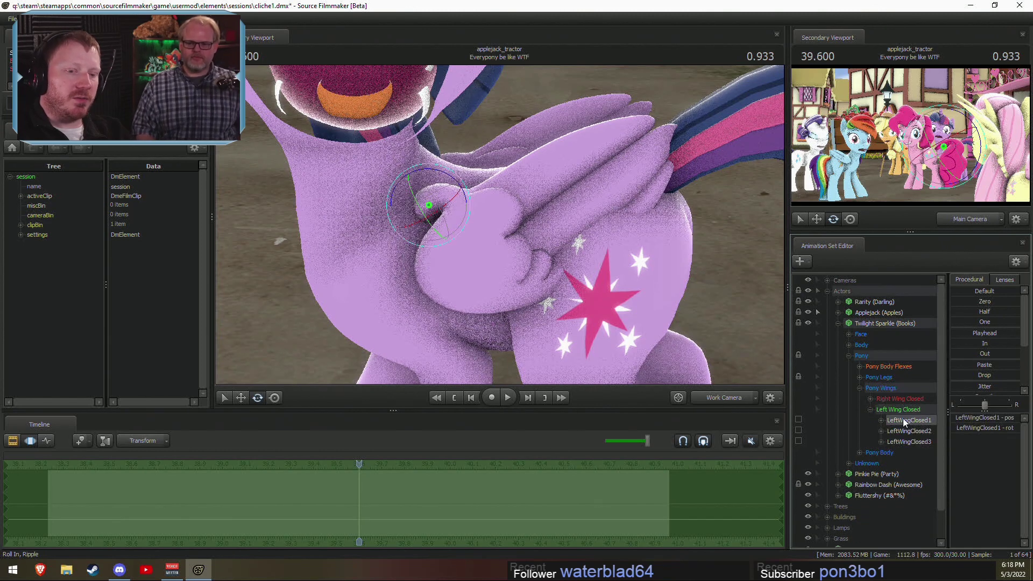
pyautogui.moveTo(437, 189); pyautogui.dragTo(494, 187)
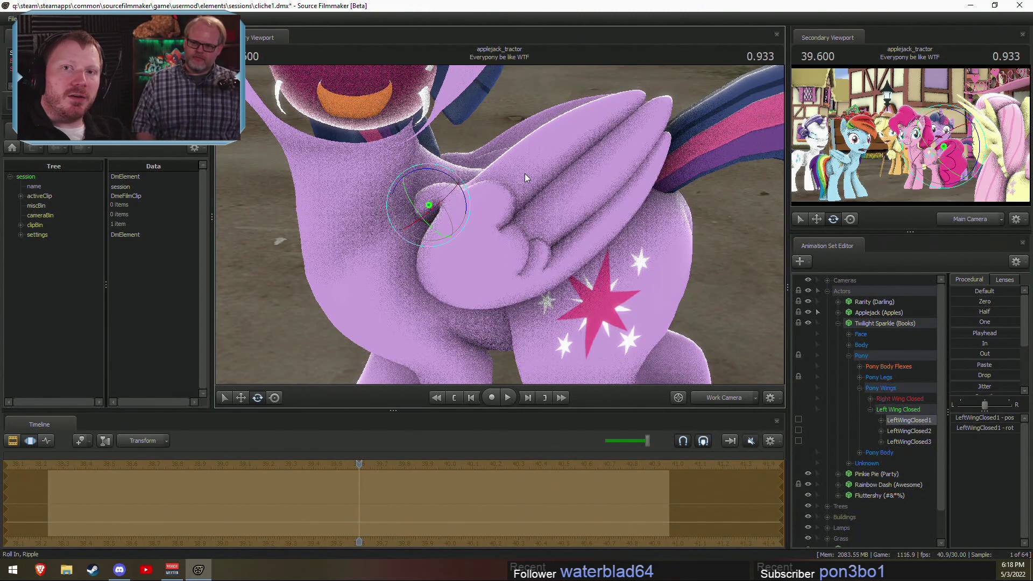
pyautogui.moveTo(577, 160)
pyautogui.mouseDown()
pyautogui.moveTo(571, 177)
pyautogui.moveTo(568, 163)
pyautogui.moveTo(584, 162)
pyautogui.mouseUp()
pyautogui.moveTo(518, 232); pyautogui.dragTo(545, 248)
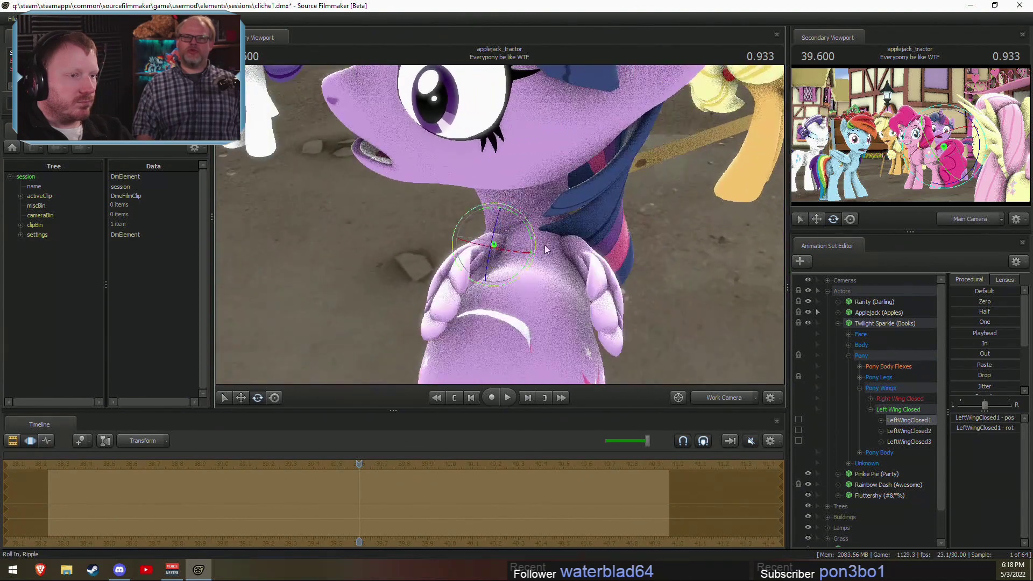
# Step: Rotate Twilight Sparkle's RightWingClosed1 control to adjust the folded right wing, and commit the wing pose changes
pyautogui.click(870, 399)
pyautogui.click(909, 409)
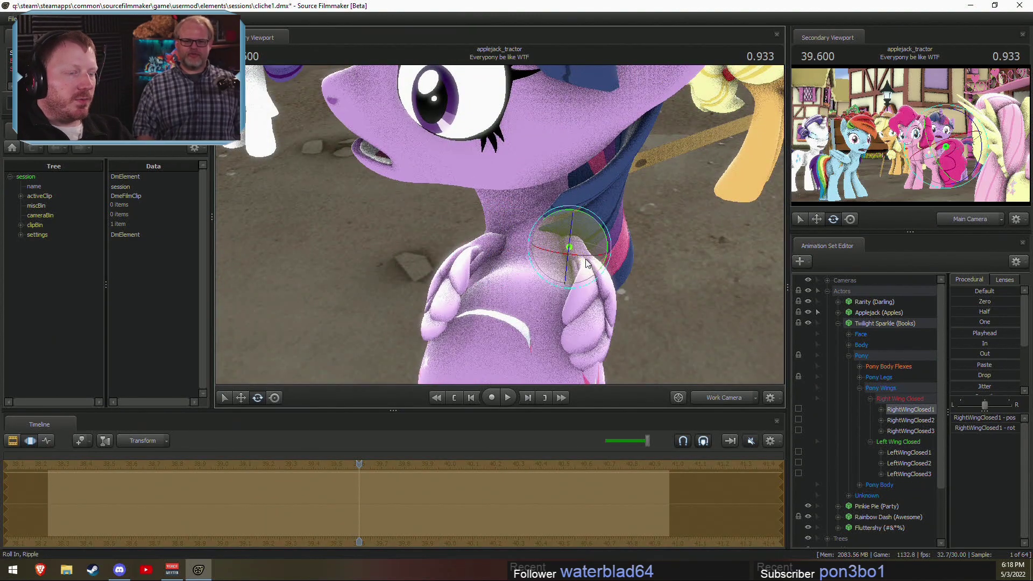
pyautogui.moveTo(553, 230); pyautogui.dragTo(586, 228)
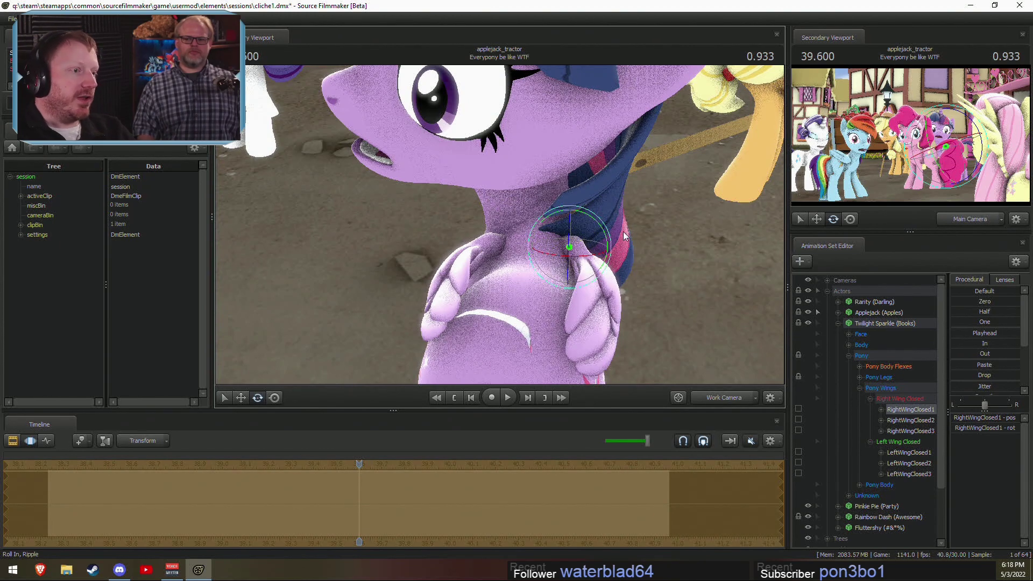
pyautogui.keyDown('alt'); pyautogui.moveTo(532, 315); pyautogui.dragTo(473, 227); pyautogui.keyUp('alt')
pyautogui.moveTo(496, 267); pyautogui.dragTo(408, 267, button='middle')
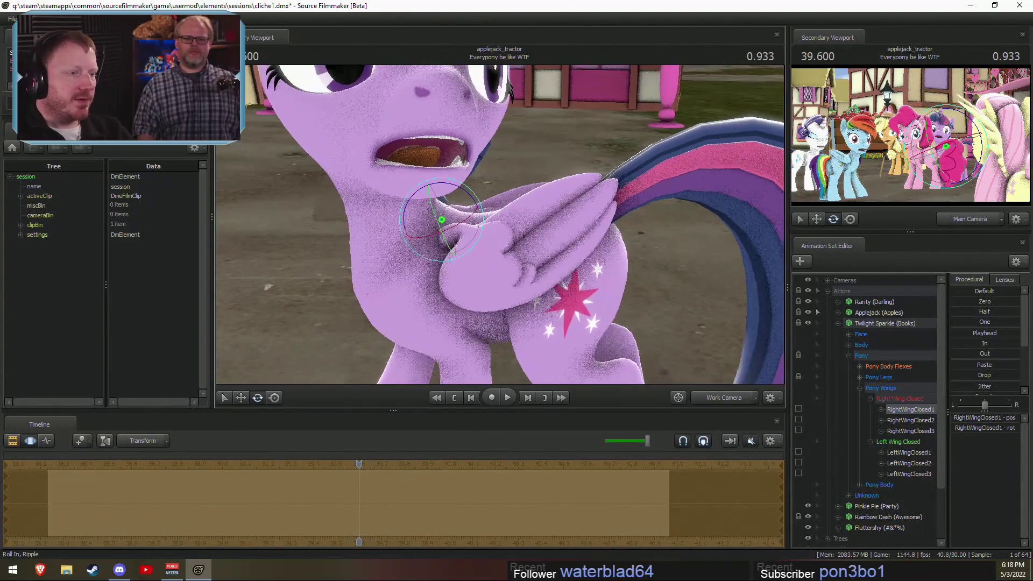
pyautogui.moveTo(507, 219); pyautogui.dragTo(457, 221)
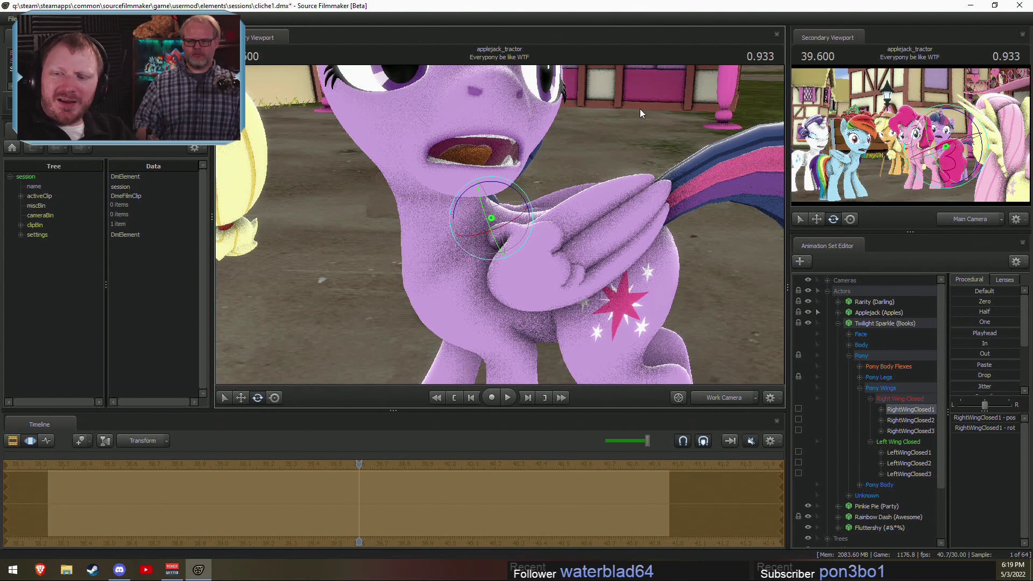
pyautogui.moveTo(688, 256)
pyautogui.mouseDown()
pyautogui.moveTo(680, 257)
pyautogui.moveTo(696, 249)
pyautogui.mouseUp()
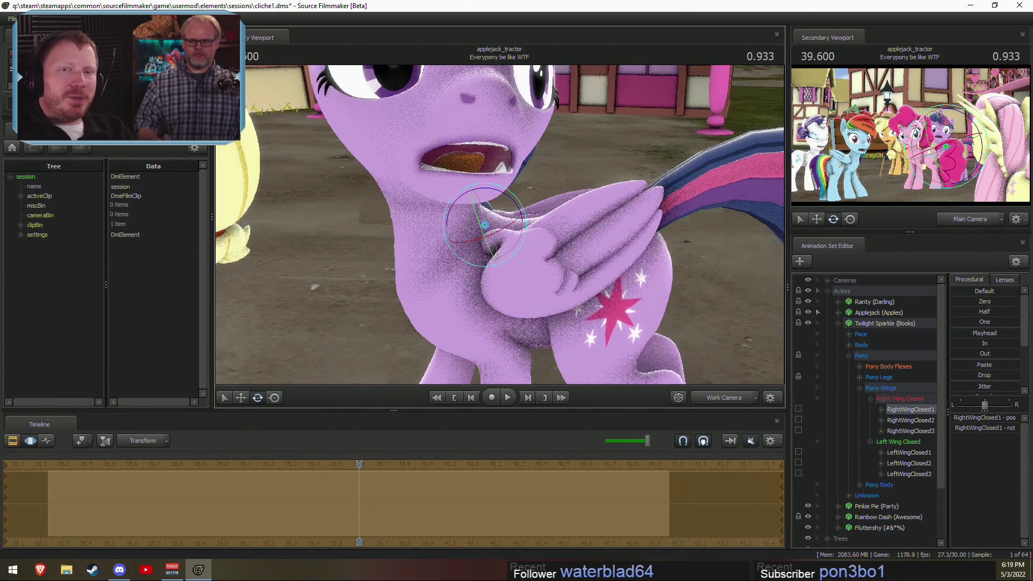
pyautogui.moveTo(503, 223); pyautogui.dragTo(502, 229)
pyautogui.press('Return')
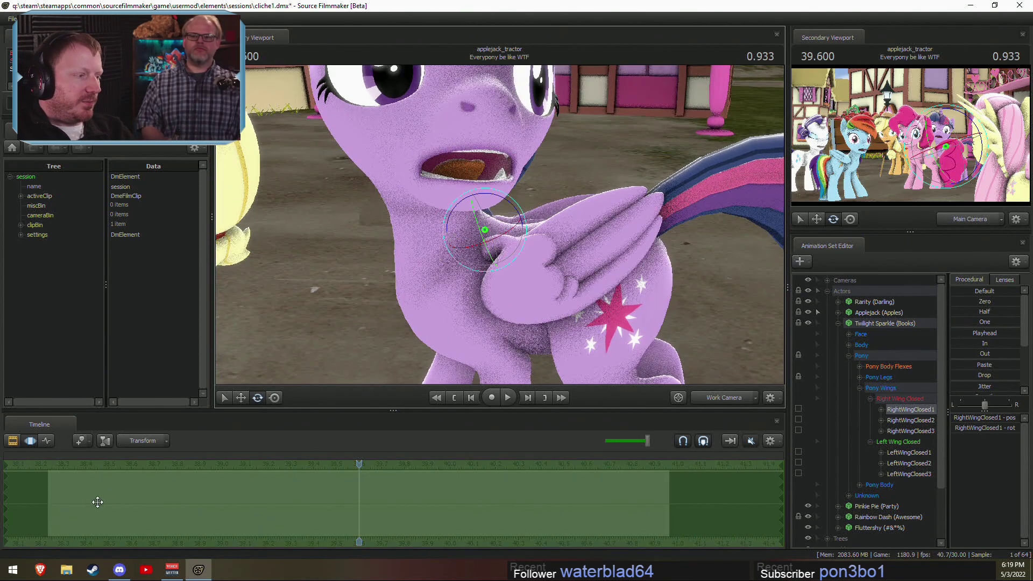
# Step: Examine Twilight Sparkle's folded wings, legs and tail from several angles around her
pyautogui.press('shift')
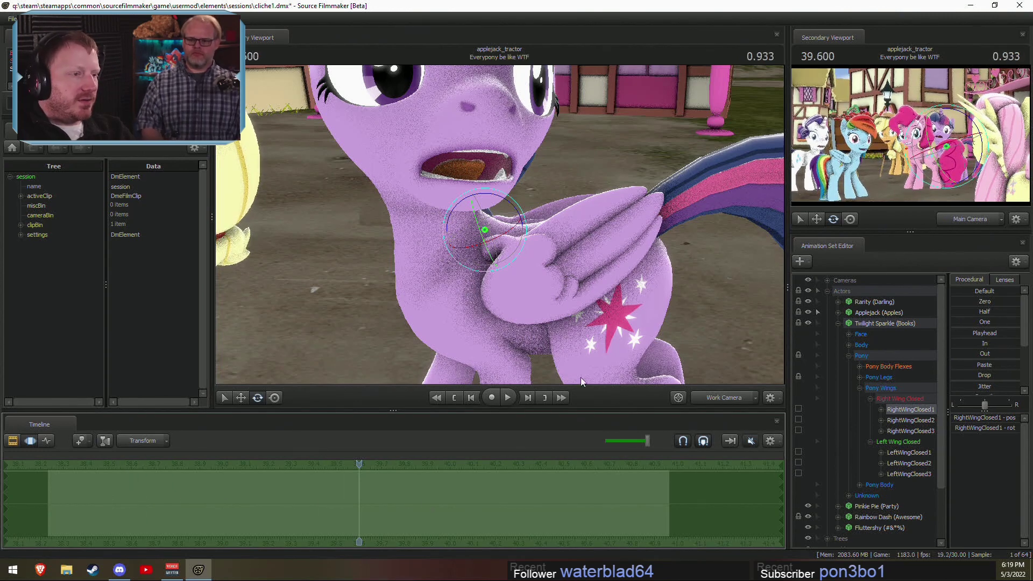
pyautogui.moveTo(580, 378); pyautogui.dragTo(586, 403)
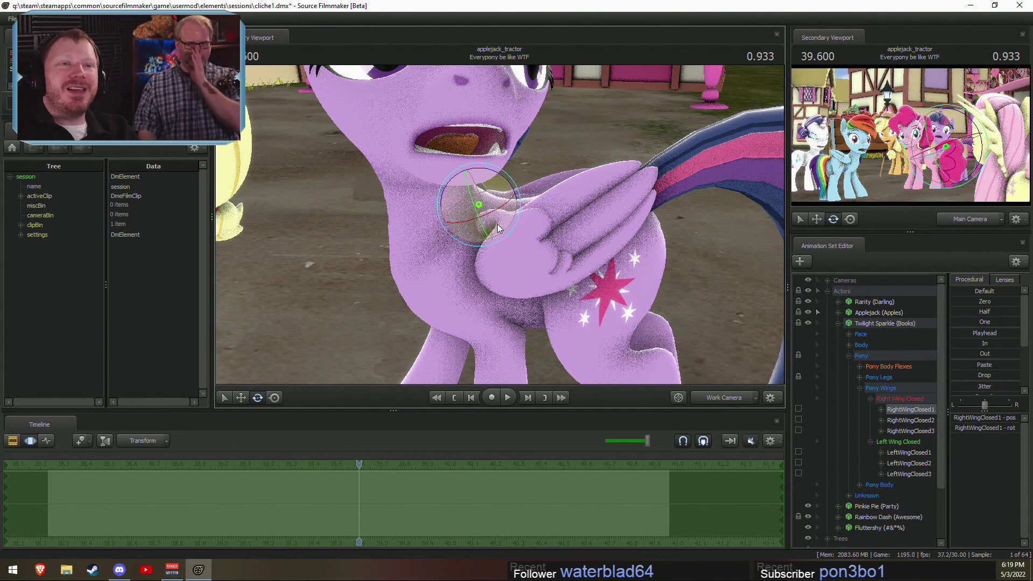
pyautogui.moveTo(521, 226); pyautogui.dragTo(462, 295)
pyautogui.press('s')
pyautogui.moveTo(503, 255); pyautogui.dragTo(495, 223)
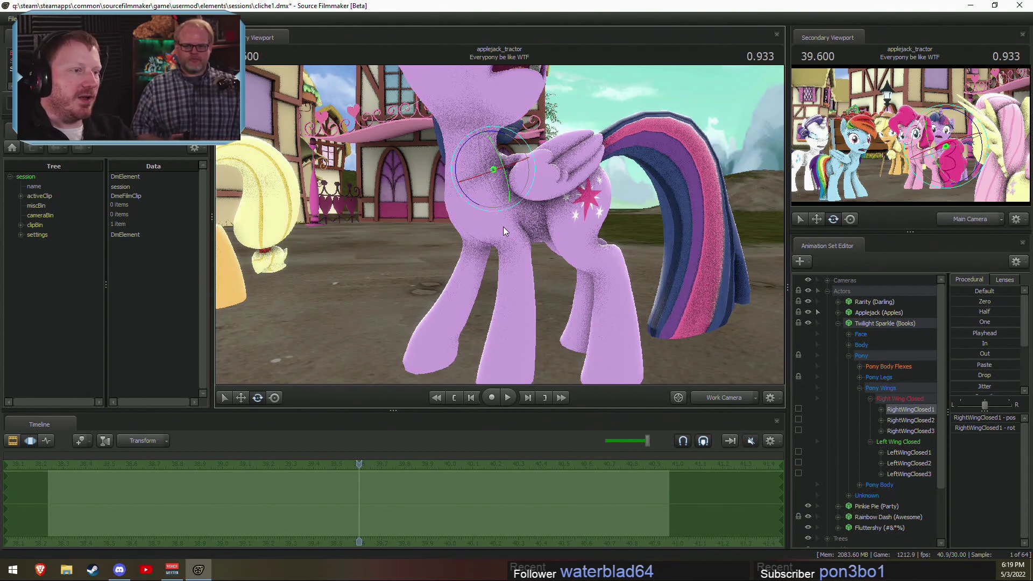
pyautogui.moveTo(503, 227)
pyautogui.mouseDown()
pyautogui.moveTo(481, 235)
pyautogui.moveTo(500, 228)
pyautogui.mouseUp()
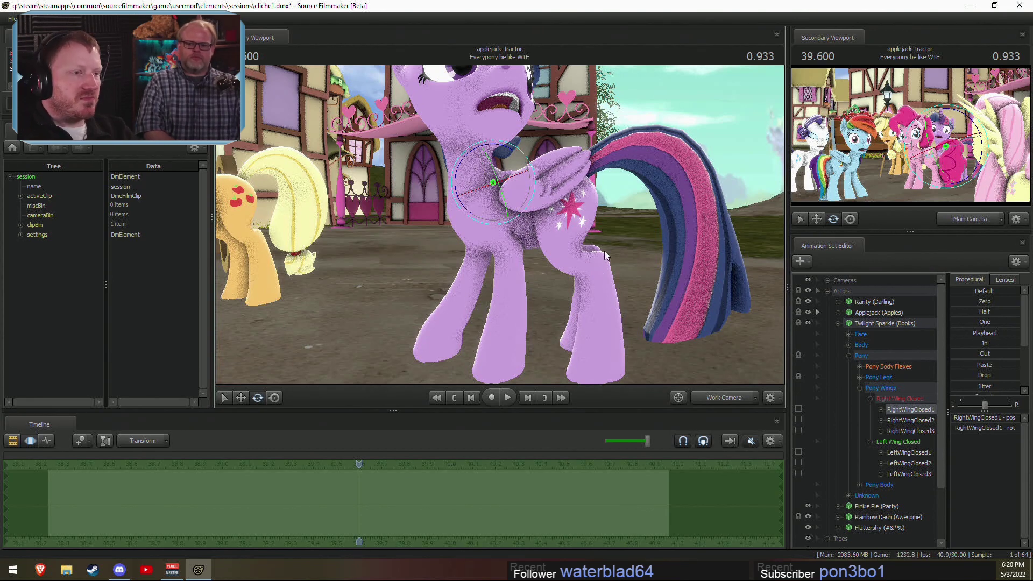
pyautogui.moveTo(605, 251); pyautogui.dragTo(624, 246)
pyautogui.press('w')
pyautogui.moveTo(499, 225)
pyautogui.mouseDown()
pyautogui.moveTo(509, 234)
pyautogui.moveTo(499, 227)
pyautogui.mouseUp()
pyautogui.press('z')
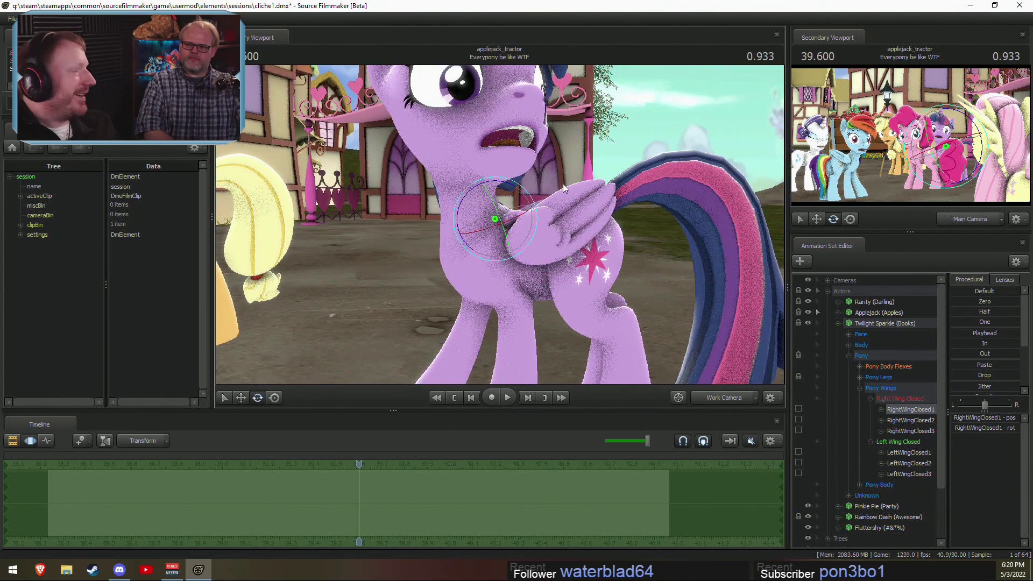
pyautogui.press('s')
pyautogui.moveTo(582, 146); pyautogui.dragTo(499, 225)
pyautogui.moveTo(309, 505); pyautogui.dragTo(359, 509)
pyautogui.moveTo(499, 224); pyautogui.dragTo(659, 199)
pyautogui.press('d')
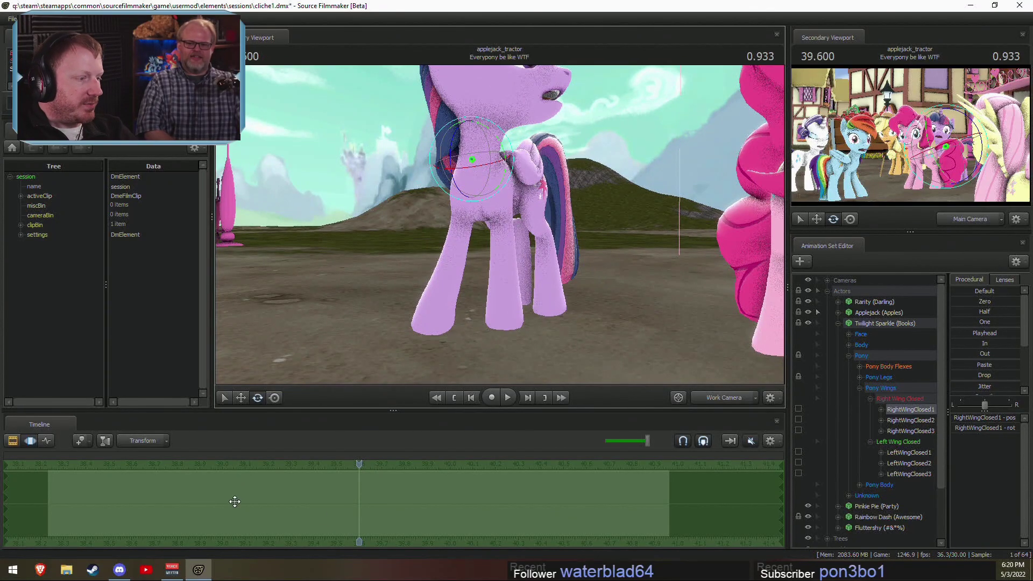
# Step: Limit the time selection to about 38.5–40.5 s and move the playhead to 39.233 s, viewing Twilight Sparkle from her side
pyautogui.moveTo(258, 501); pyautogui.dragTo(188, 501)
pyautogui.keyDown('shift'); pyautogui.moveTo(109, 499); pyautogui.dragTo(571, 502); pyautogui.keyUp('shift')
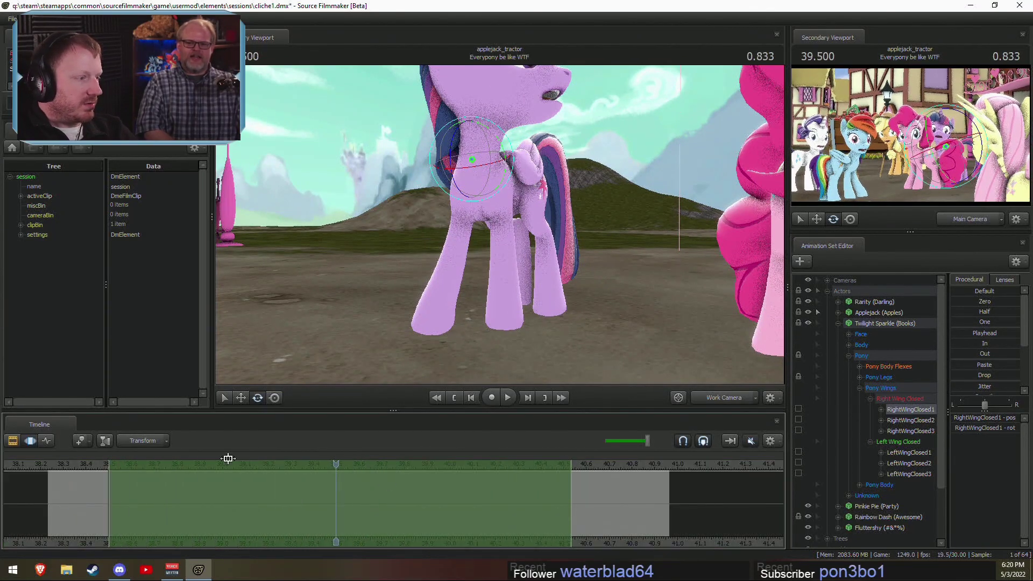
pyautogui.moveTo(117, 463); pyautogui.dragTo(276, 468)
pyautogui.keyDown('alt'); pyautogui.moveTo(511, 225); pyautogui.dragTo(366, 225); pyautogui.keyUp('alt')
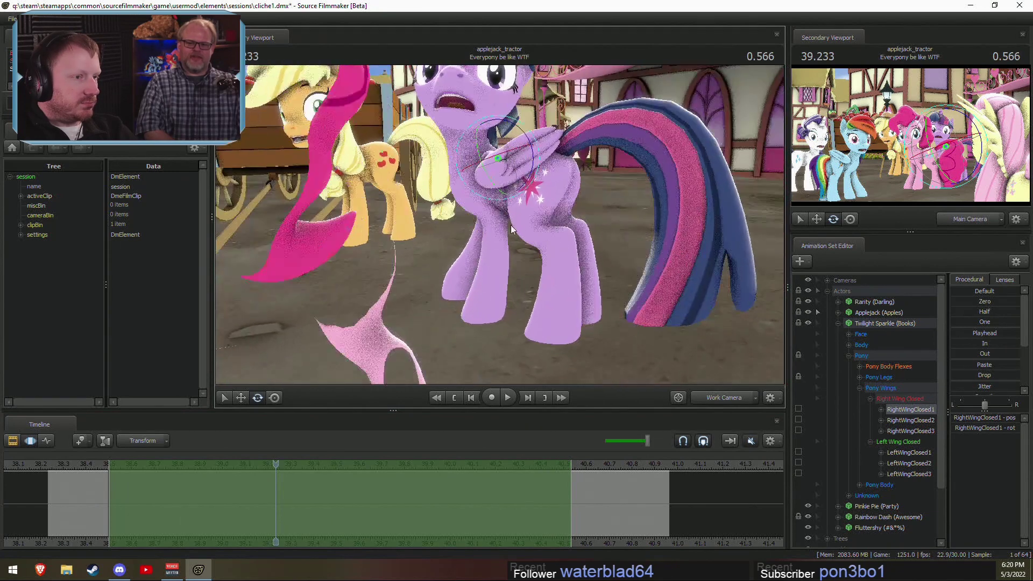
# Step: Lock Twilight Sparkle's RightBall, LeftBall, RightFoot and LeftFoot controls, and unlock her RightThigh and LeftThigh
pyautogui.click(860, 377)
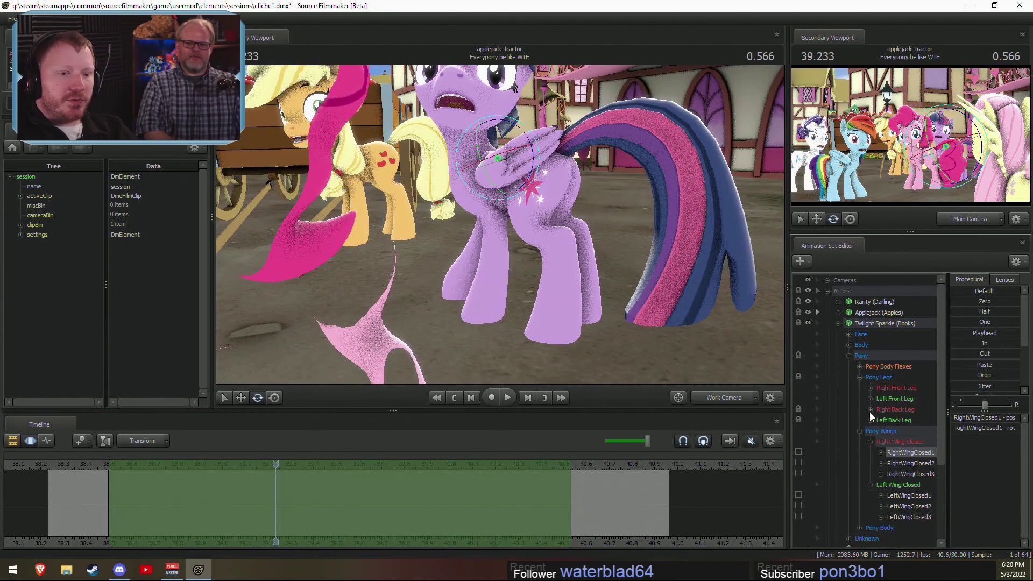
pyautogui.click(870, 417)
pyautogui.click(869, 409)
pyautogui.click(870, 388)
pyautogui.scroll(-1, 869, 391)
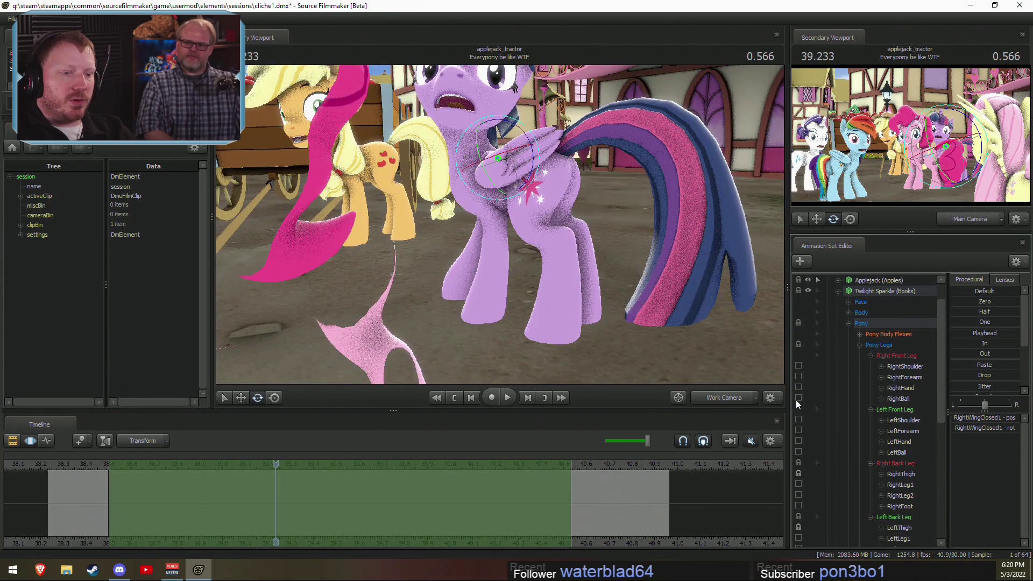
pyautogui.scroll(-2, 800, 464)
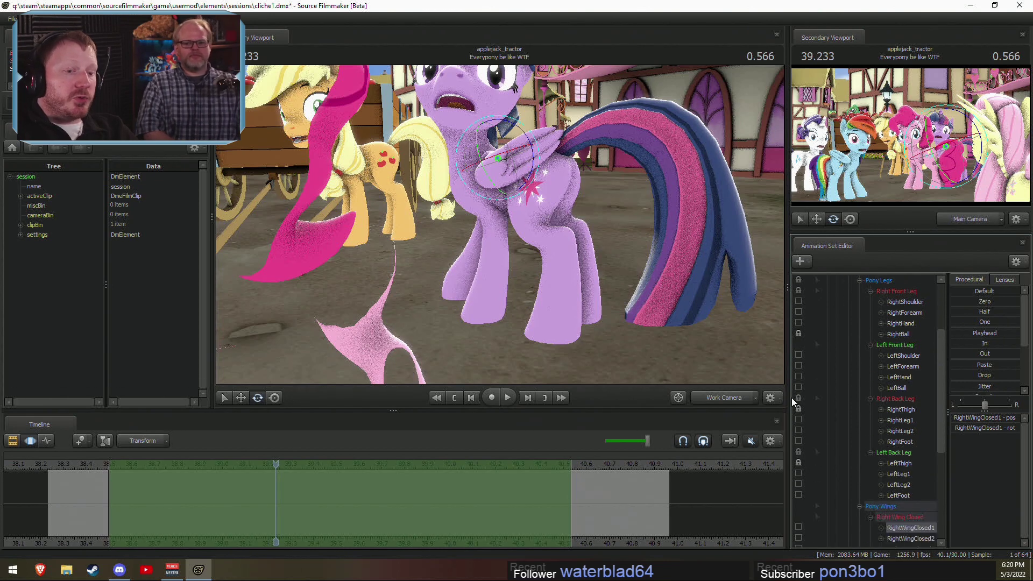
pyautogui.click(797, 492)
pyautogui.moveTo(627, 332); pyautogui.dragTo(499, 222)
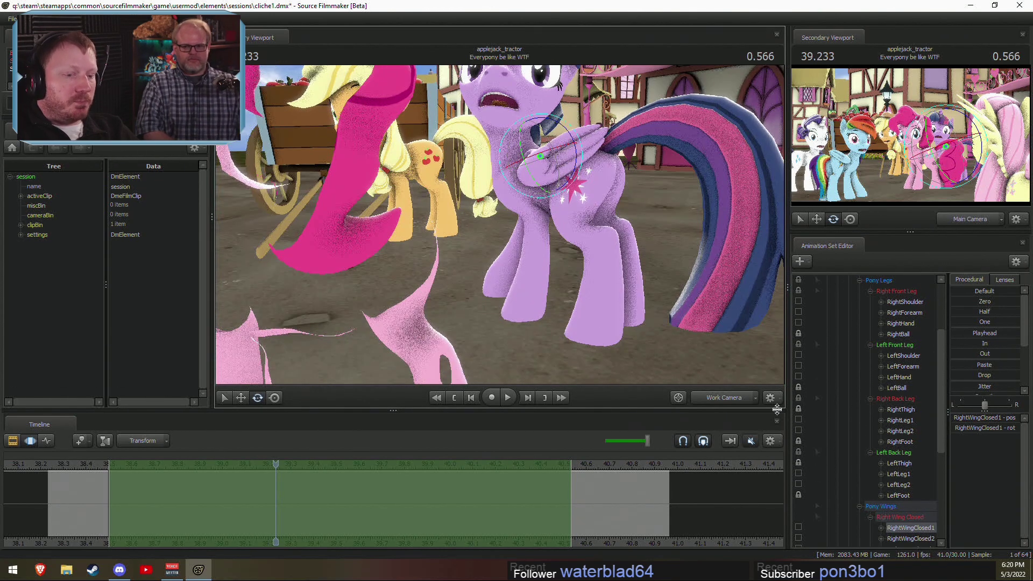
pyautogui.click(797, 408)
pyautogui.click(797, 462)
# Step: Examine Twilight Sparkle's folded wing, body and leg placement from several low side angles
pyautogui.keyDown('alt'); pyautogui.moveTo(553, 305); pyautogui.dragTo(595, 298); pyautogui.keyUp('alt')
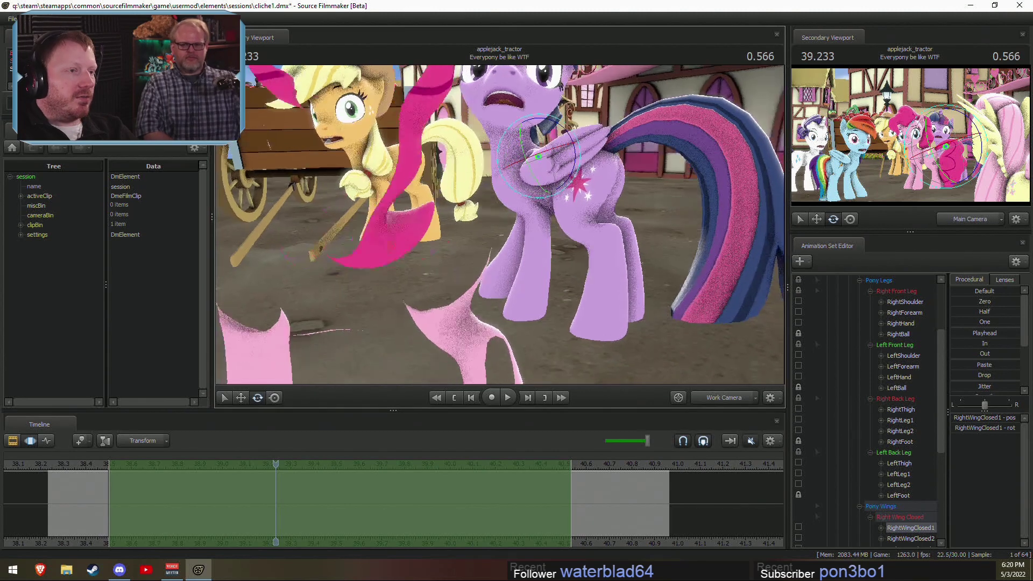
pyautogui.moveTo(517, 291); pyautogui.dragTo(499, 228)
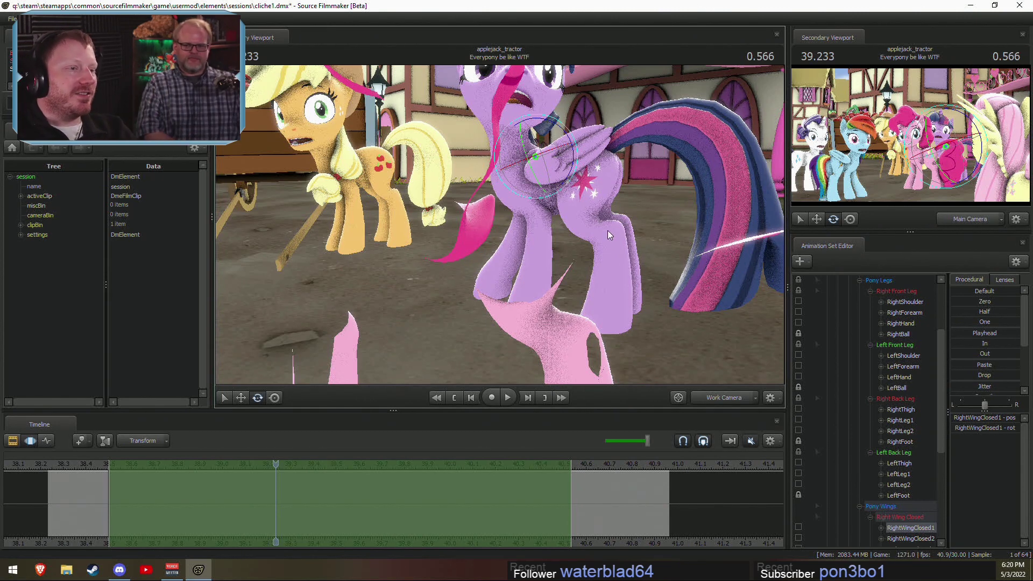
pyautogui.keyDown('alt'); pyautogui.moveTo(608, 230); pyautogui.dragTo(635, 230); pyautogui.keyUp('alt')
pyautogui.keyDown('alt'); pyautogui.moveTo(525, 243); pyautogui.dragTo(547, 257); pyautogui.keyUp('alt')
pyautogui.press('w')
pyautogui.keyDown('alt'); pyautogui.moveTo(479, 247); pyautogui.dragTo(526, 201); pyautogui.keyUp('alt')
pyautogui.press('w')
pyautogui.press('e')
pyautogui.moveTo(595, 171); pyautogui.dragTo(487, 197)
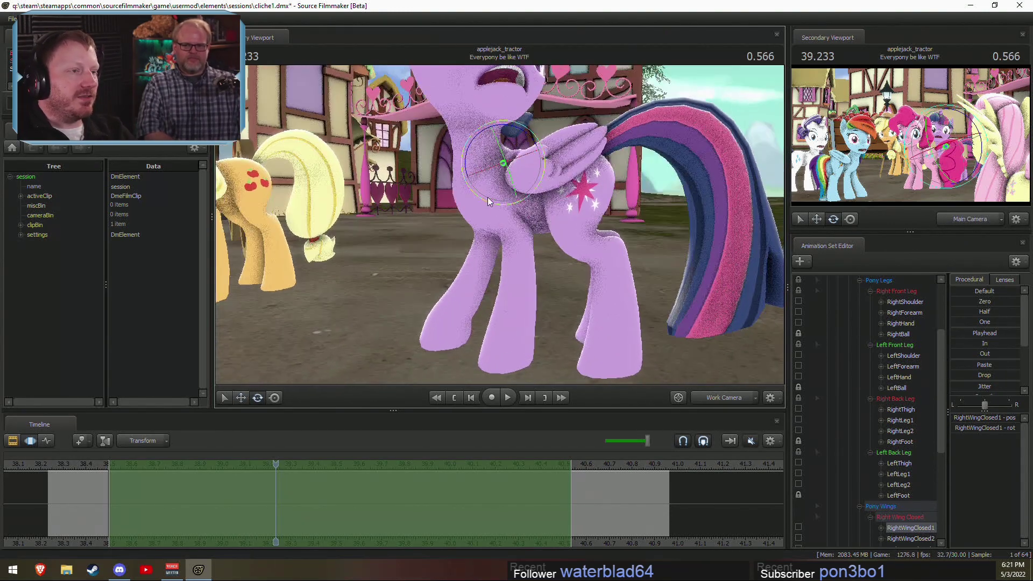
pyautogui.moveTo(523, 131); pyautogui.dragTo(558, 160)
# Step: Rotate Twilight Sparkle's Pelvis control slightly to shift her body forward over the locked hooves, and deselect it
pyautogui.scroll(-4, 844, 448)
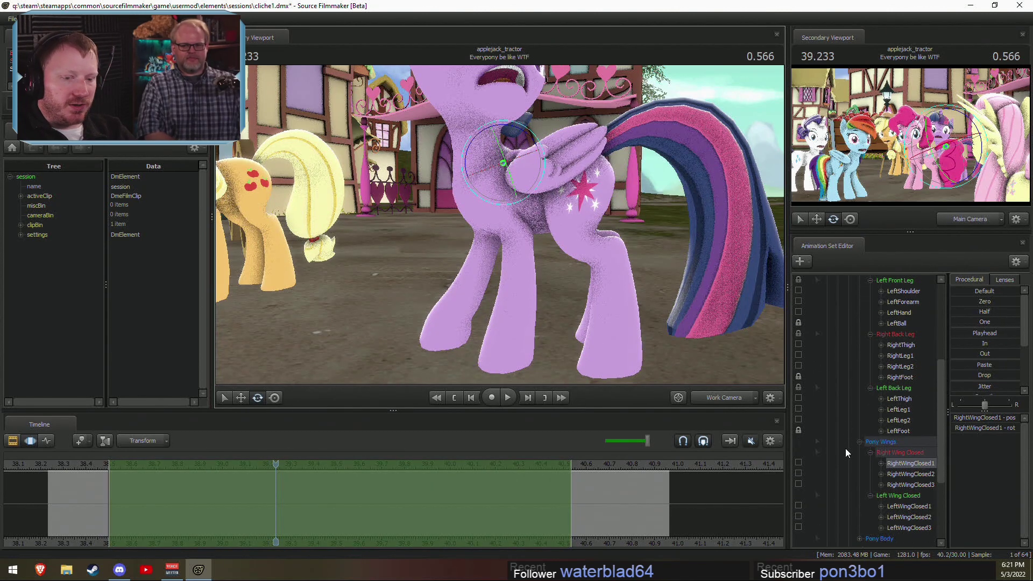
pyautogui.scroll(-1, 882, 484)
pyautogui.click(859, 441)
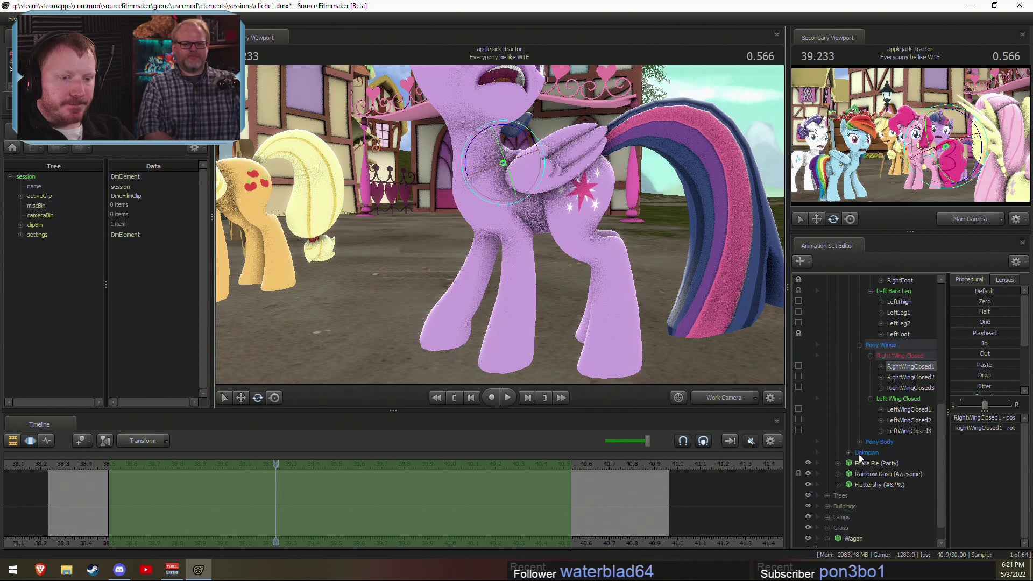
pyautogui.click(887, 453)
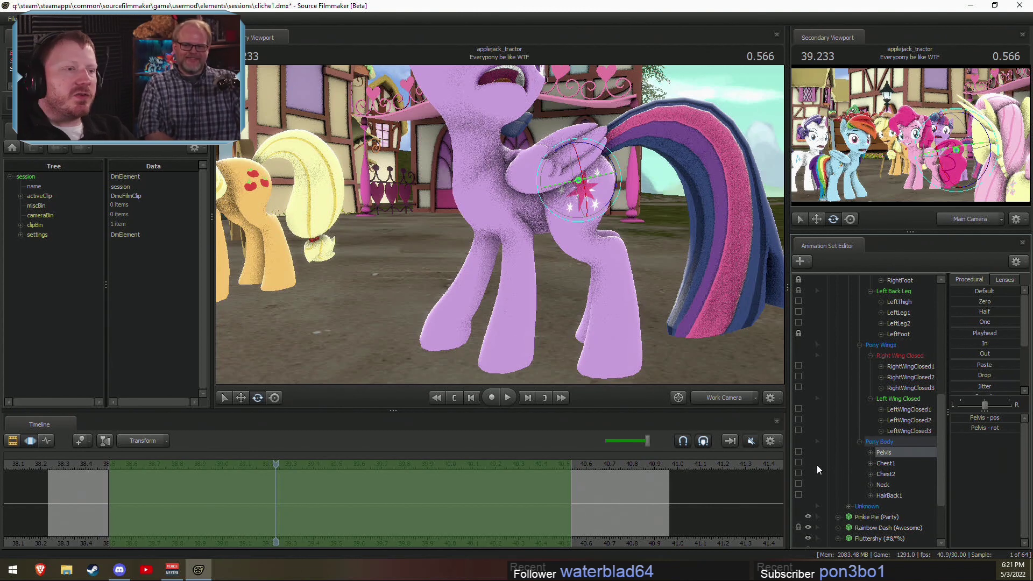
pyautogui.moveTo(604, 150); pyautogui.dragTo(557, 161)
pyautogui.press('w')
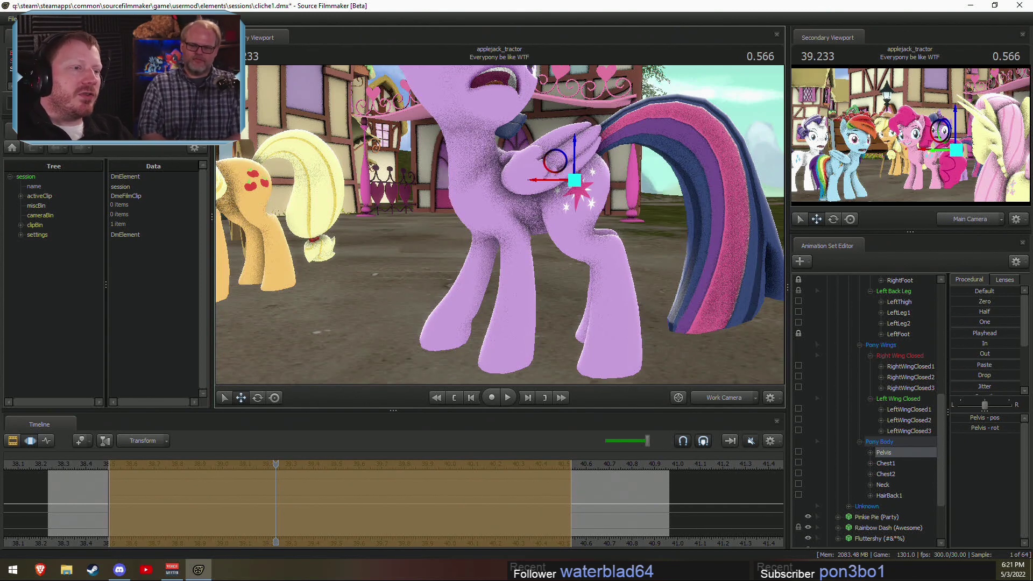
pyautogui.keyDown('alt'); pyautogui.moveTo(499, 224); pyautogui.dragTo(540, 227); pyautogui.keyUp('alt')
pyautogui.press('ctrl')
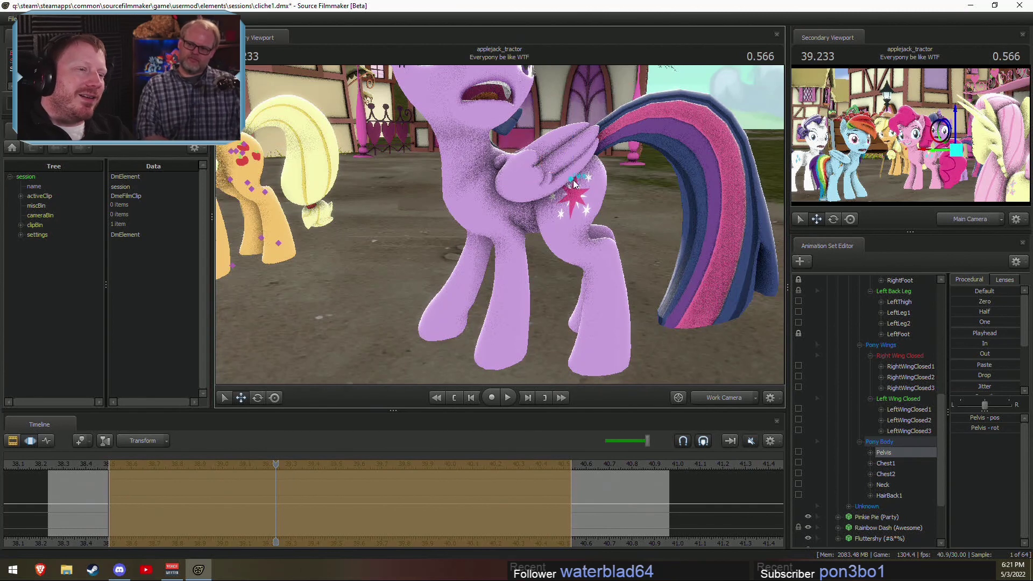
pyautogui.keyDown('ctrl'); pyautogui.click(599, 210); pyautogui.keyUp('ctrl')
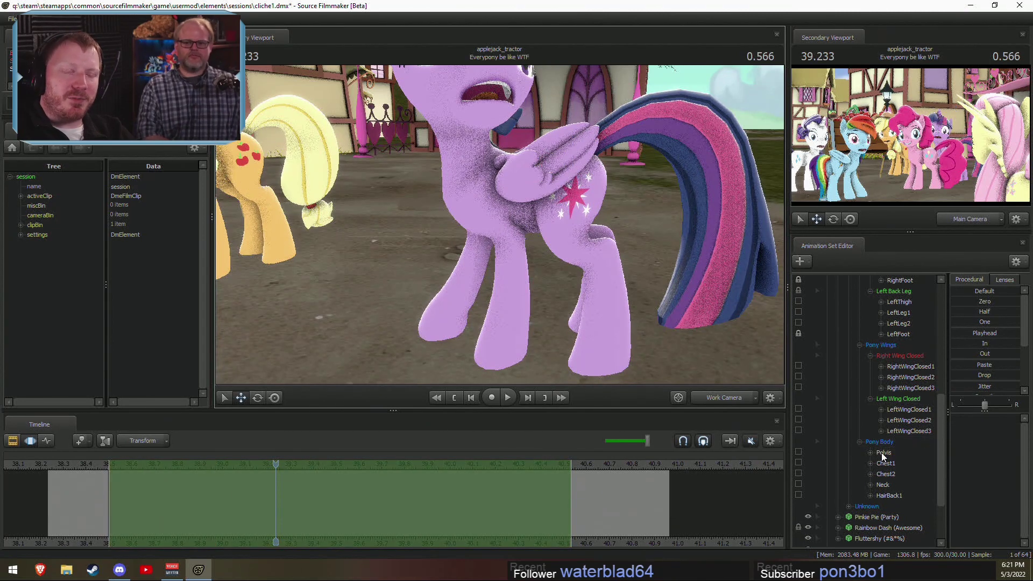
# Step: Rotate Twilight Sparkle's LeftLeg1 control slightly to refine the upper bend of her left back leg, checking the motion on the timeline
pyautogui.scroll(3, 882, 451)
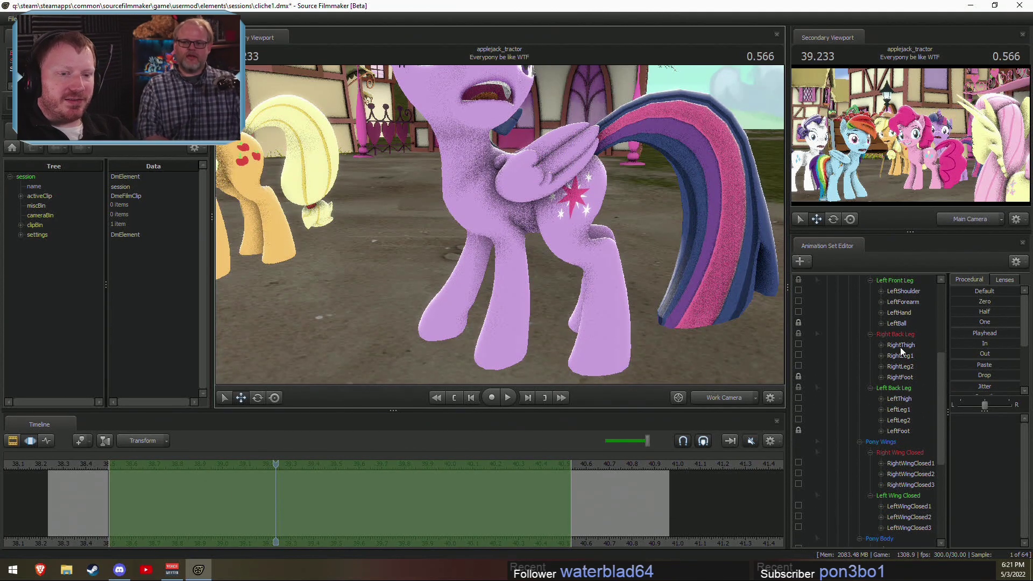
pyautogui.click(897, 399)
pyautogui.press('e')
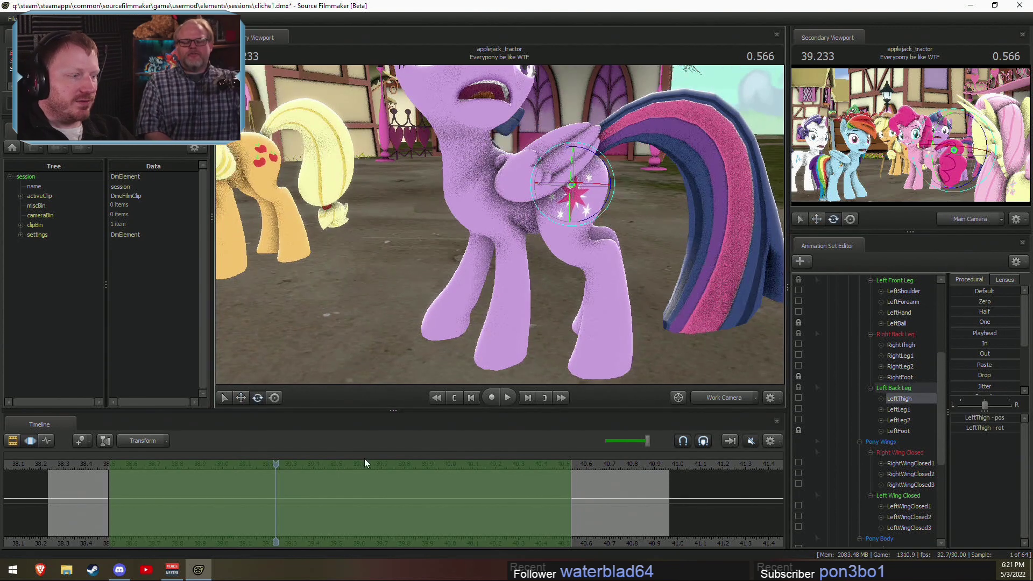
pyautogui.press('shift')
pyautogui.keyDown('alt'); pyautogui.moveTo(583, 191); pyautogui.dragTo(569, 181); pyautogui.keyUp('alt')
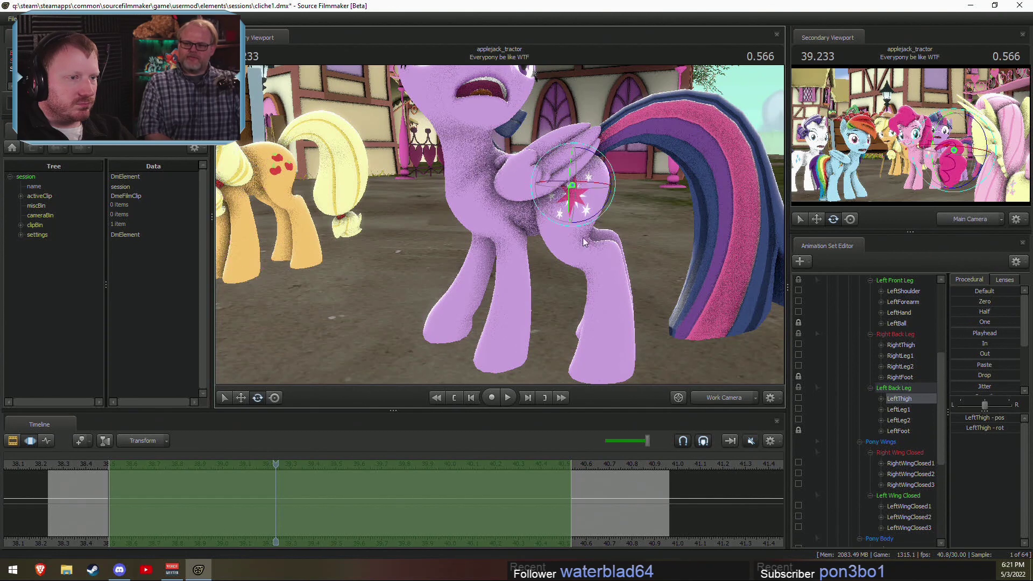
pyautogui.keyDown('alt'); pyautogui.moveTo(582, 237); pyautogui.dragTo(548, 240); pyautogui.keyUp('alt')
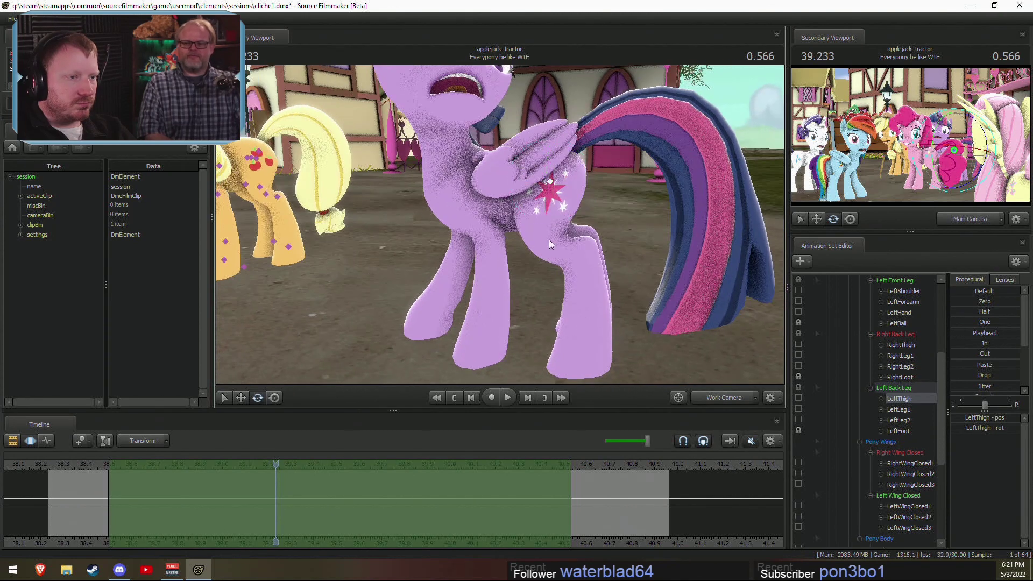
pyautogui.click(904, 410)
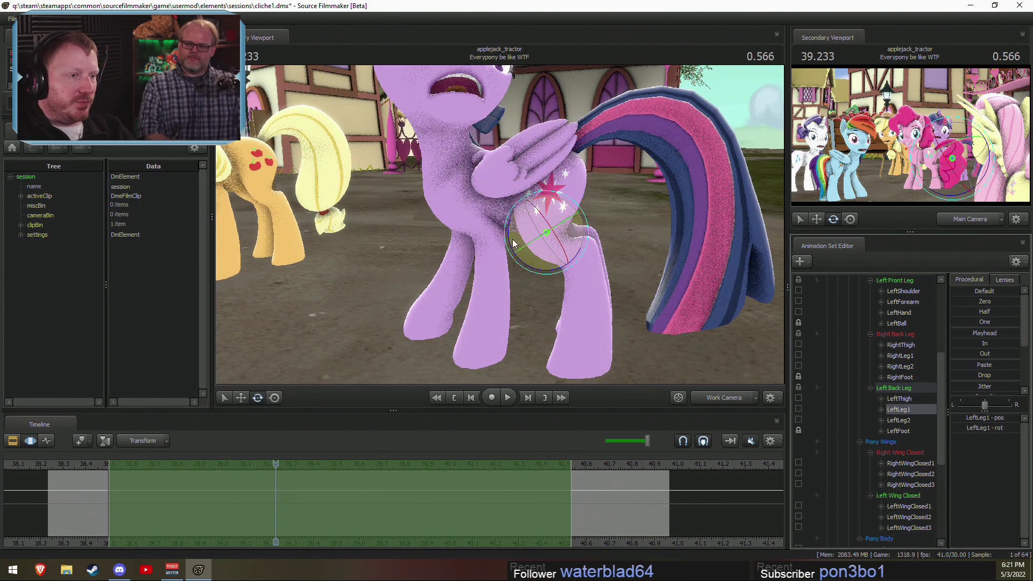
pyautogui.moveTo(510, 235); pyautogui.dragTo(513, 241)
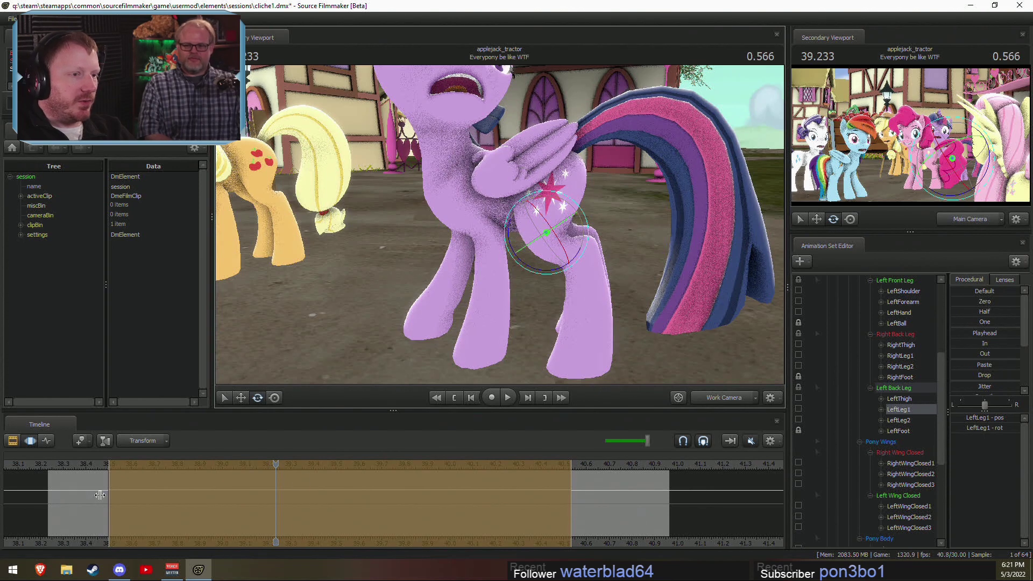
pyautogui.press('shift')
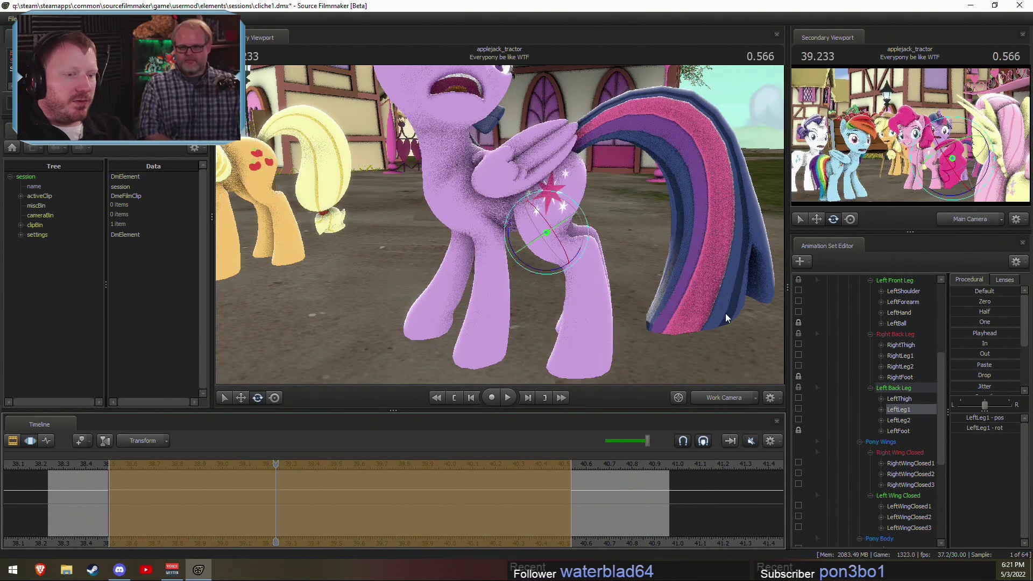
pyautogui.moveTo(509, 239); pyautogui.dragTo(509, 236)
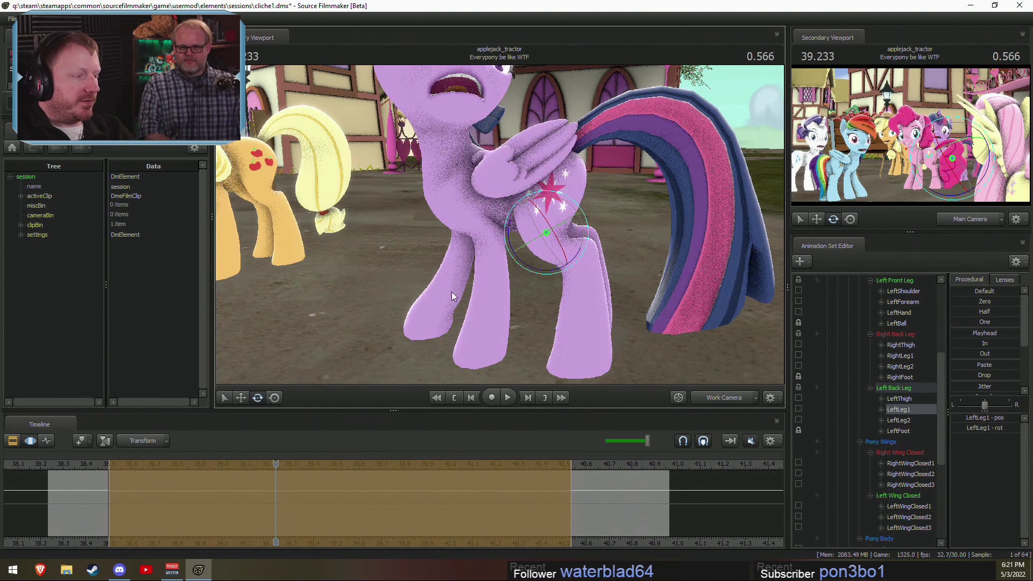
pyautogui.press('shift')
pyautogui.press('ctrl')
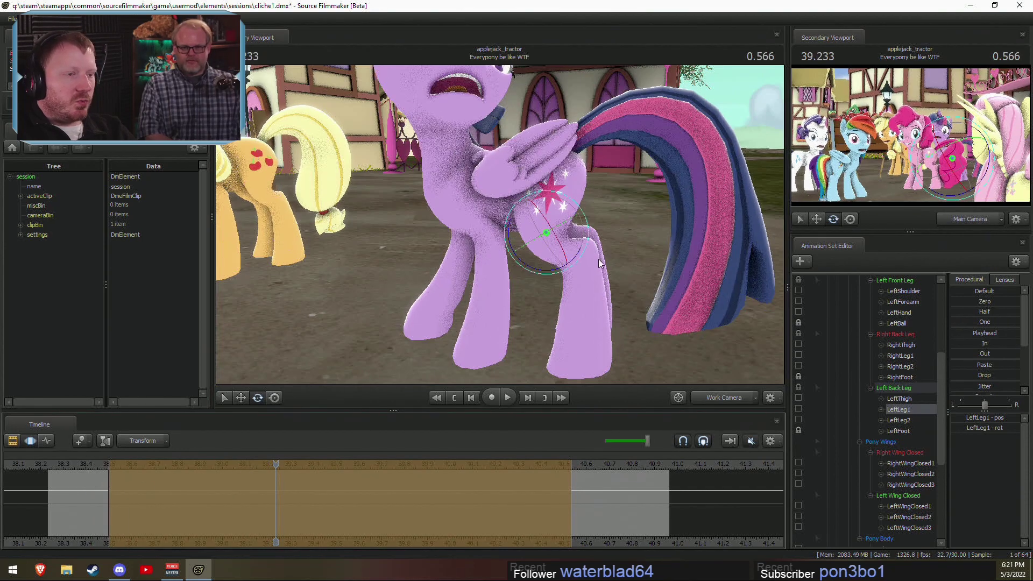
pyautogui.press('ctrl')
pyautogui.click(546, 232)
# Step: Rotate Twilight Sparkle's RightLeg2 control slightly to refine her right back leg, previewing the motion across the time selection
pyautogui.click(897, 356)
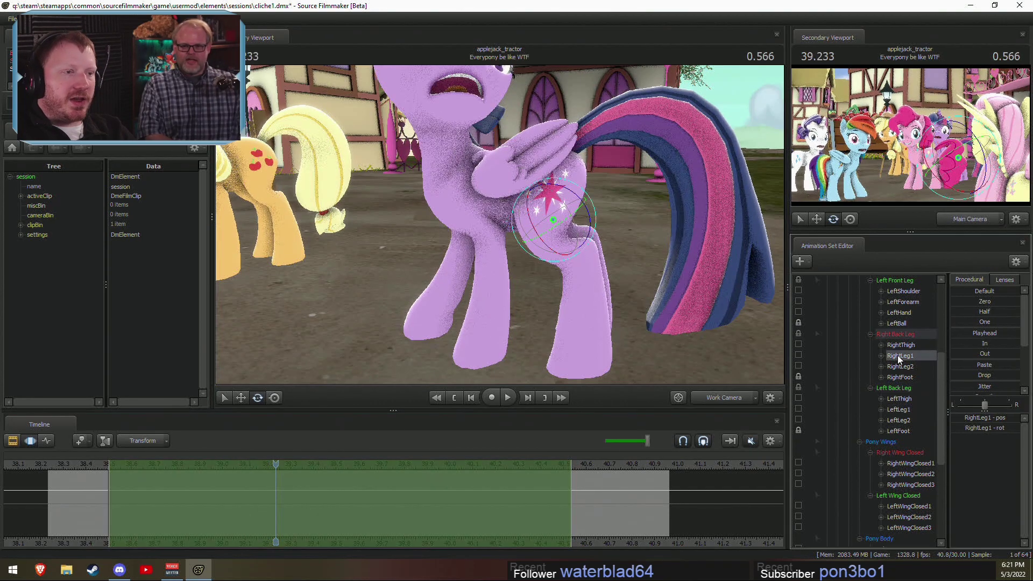
pyautogui.keyDown('alt'); pyautogui.moveTo(667, 258); pyautogui.dragTo(485, 221); pyautogui.keyUp('alt')
pyautogui.moveTo(275, 501)
pyautogui.mouseDown()
pyautogui.moveTo(106, 500)
pyautogui.moveTo(275, 500)
pyautogui.mouseUp()
pyautogui.keyDown('alt'); pyautogui.moveTo(460, 317); pyautogui.dragTo(492, 253); pyautogui.keyUp('alt')
pyautogui.click(906, 367)
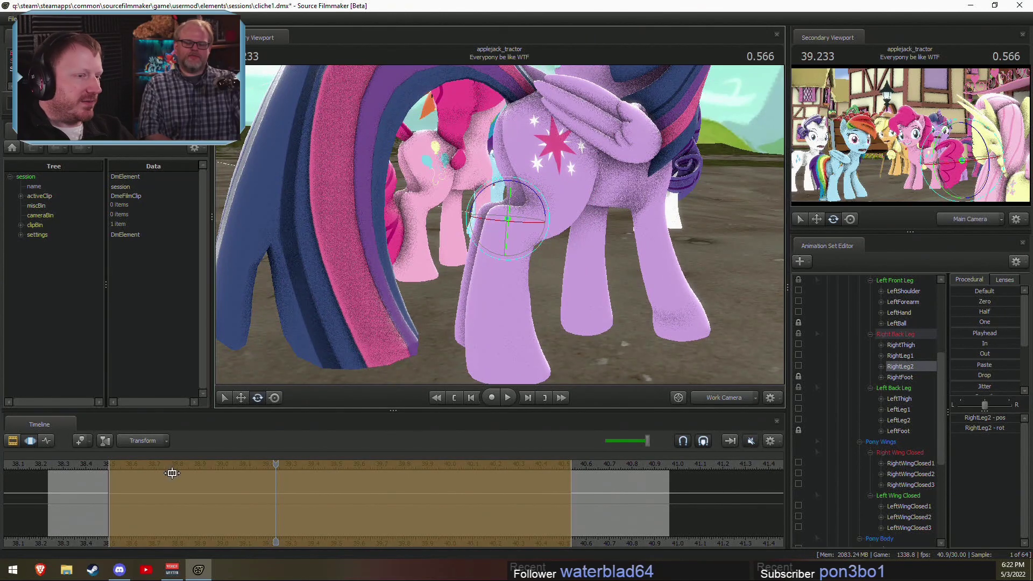
pyautogui.moveTo(171, 473); pyautogui.dragTo(156, 498)
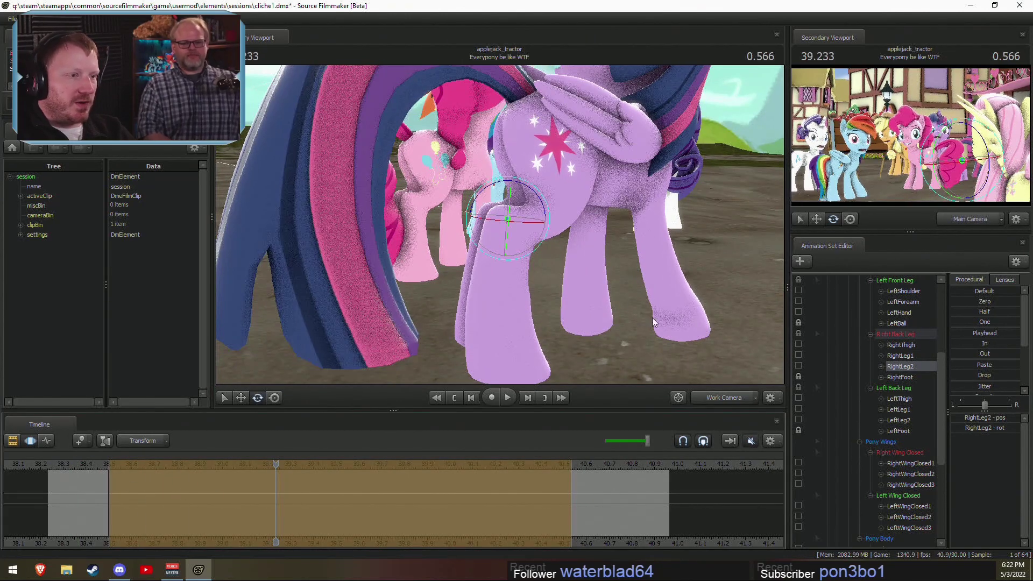
pyautogui.moveTo(542, 214); pyautogui.dragTo(542, 211)
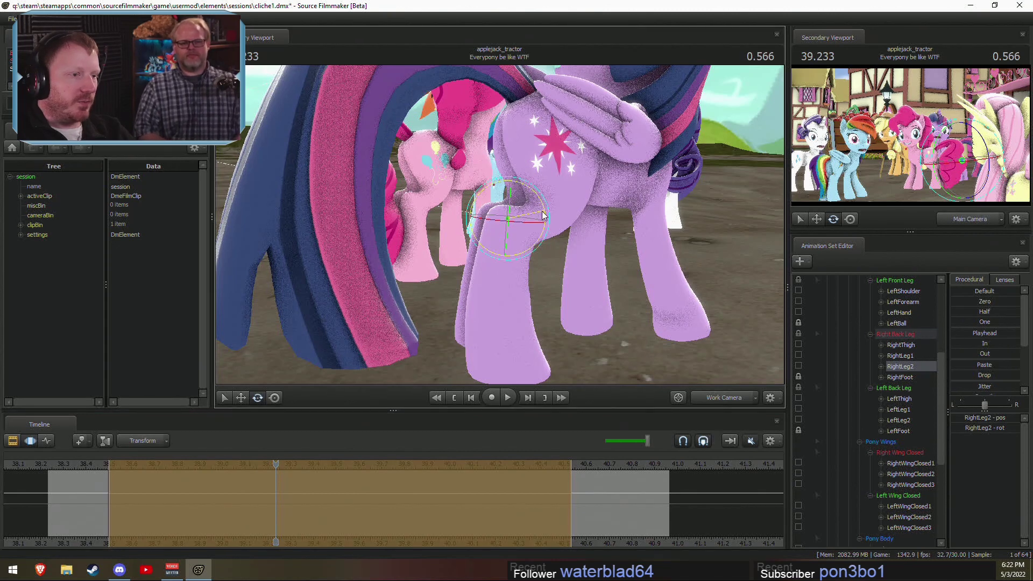
pyautogui.moveTo(164, 504); pyautogui.dragTo(236, 484)
# Step: Rotate Twilight Sparkle's LeftLeg2 control slightly to refine her left hock, and preview the leg motion from the side
pyautogui.keyDown('alt'); pyautogui.moveTo(507, 220); pyautogui.dragTo(554, 295); pyautogui.keyUp('alt')
pyautogui.click(906, 420)
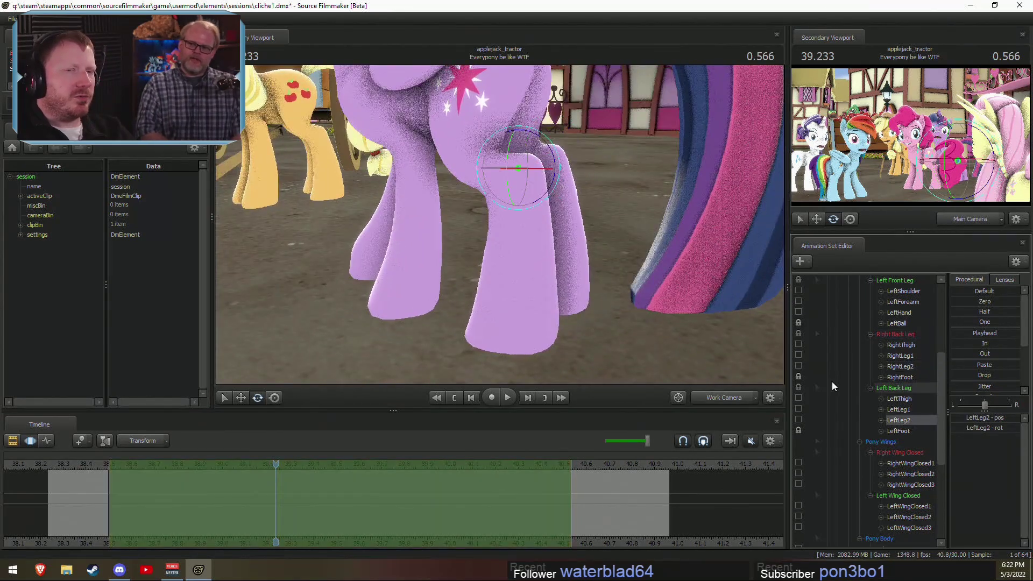
pyautogui.moveTo(552, 187); pyautogui.dragTo(551, 180)
pyautogui.moveTo(119, 472); pyautogui.dragTo(144, 494)
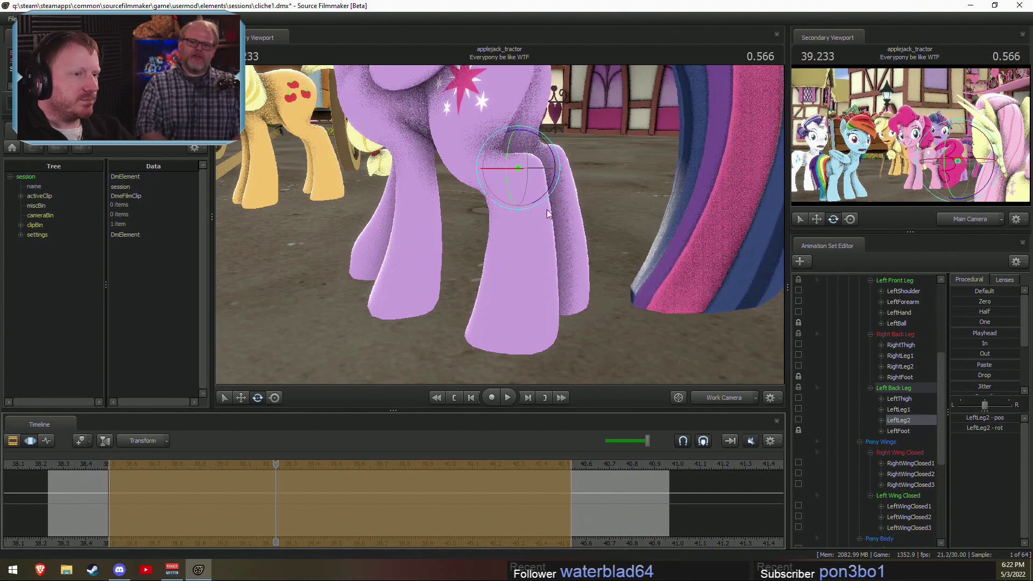
pyautogui.moveTo(548, 189); pyautogui.dragTo(547, 190)
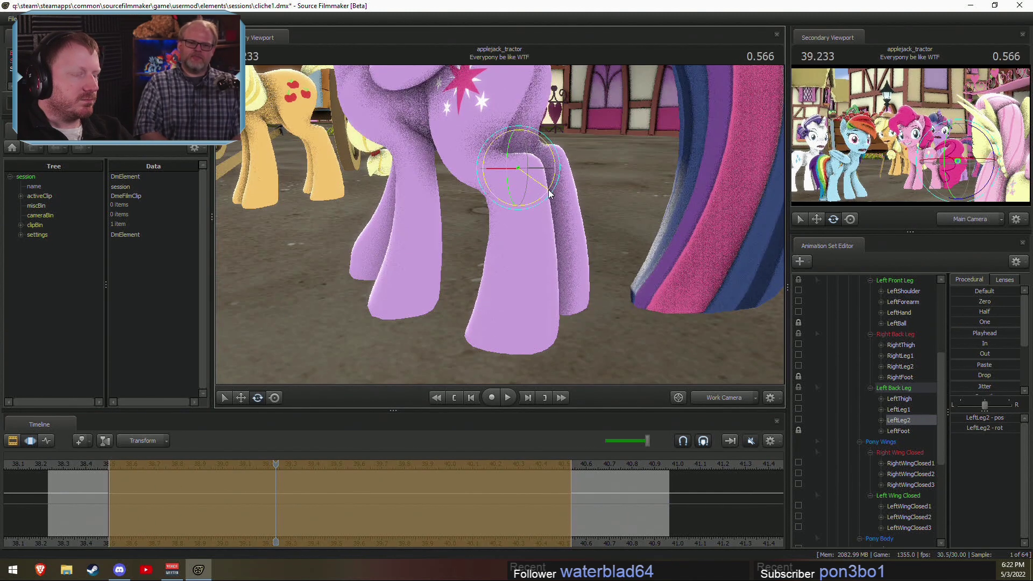
pyautogui.moveTo(119, 482); pyautogui.dragTo(150, 497)
pyautogui.keyDown('alt'); pyautogui.moveTo(499, 225); pyautogui.dragTo(602, 224); pyautogui.keyUp('alt')
pyautogui.moveTo(119, 493); pyautogui.dragTo(94, 493)
pyautogui.moveTo(499, 225)
pyautogui.keyDown('alt'); pyautogui.mouseDown()
pyautogui.moveTo(607, 225)
pyautogui.moveTo(489, 239)
pyautogui.mouseUp(); pyautogui.keyUp('alt')
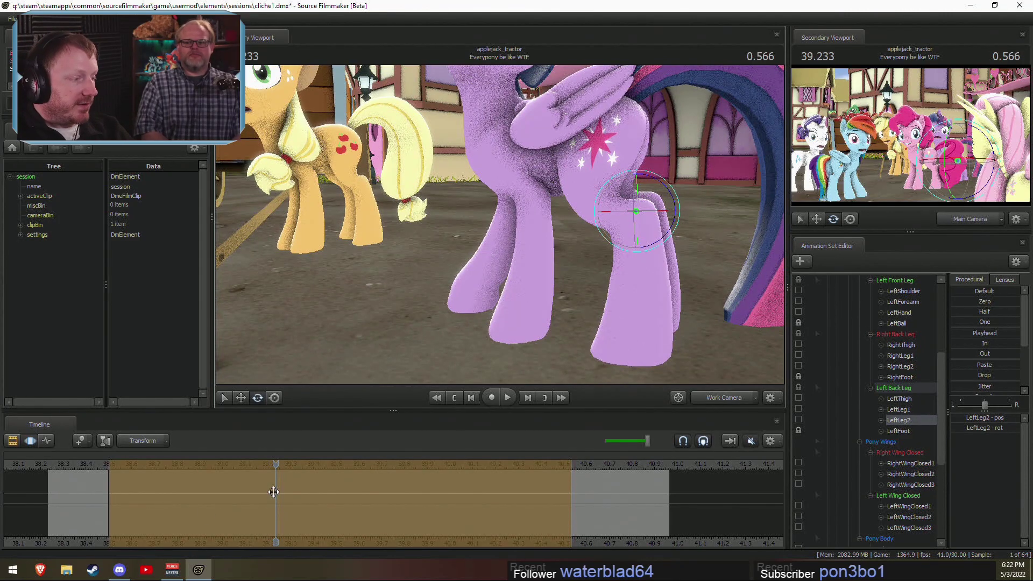
pyautogui.moveTo(273, 491); pyautogui.dragTo(93, 493)
pyautogui.moveTo(537, 238); pyautogui.dragTo(515, 207)
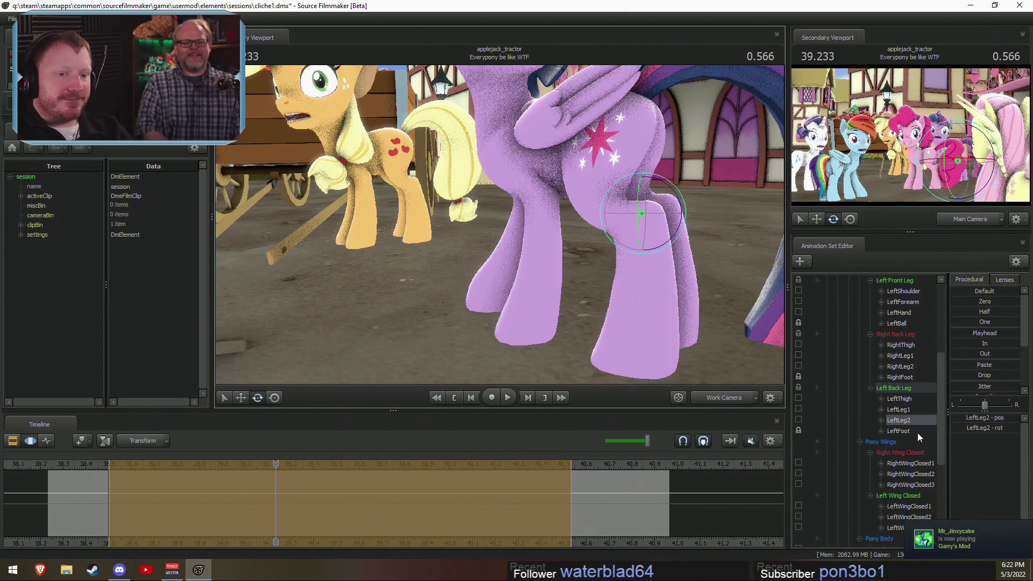
# Step: Lock Twilight Sparkle's RightThigh and LeftThigh controls and adjust her Pelvis control
pyautogui.scroll(2, 903, 370)
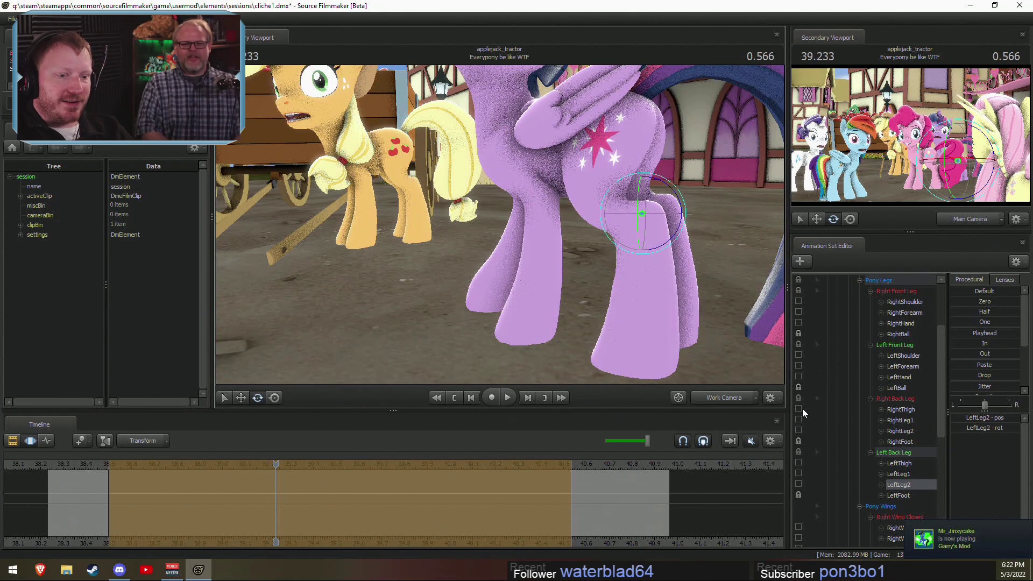
pyautogui.scroll(-4, 855, 484)
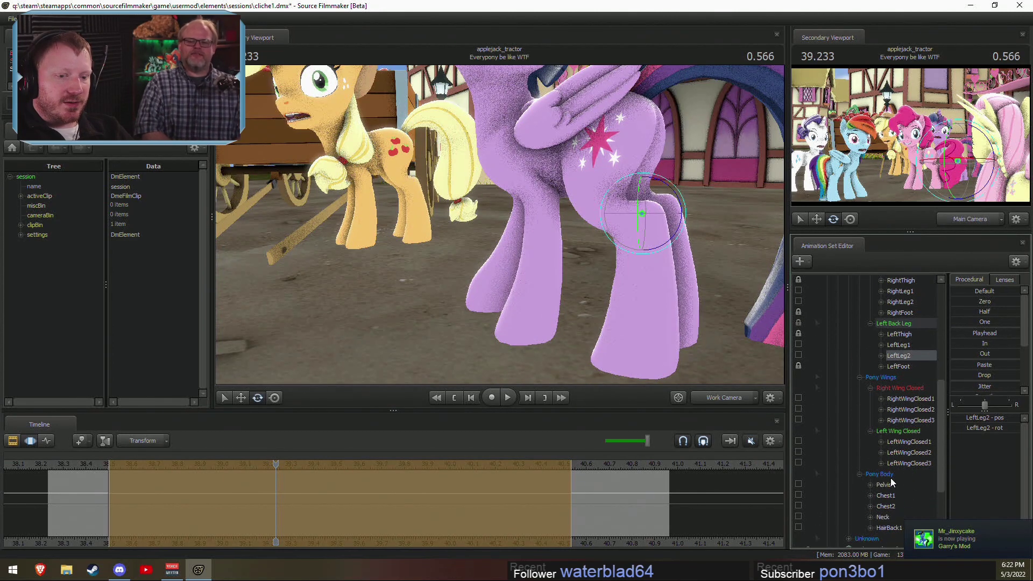
pyautogui.click(871, 475)
pyautogui.click(893, 485)
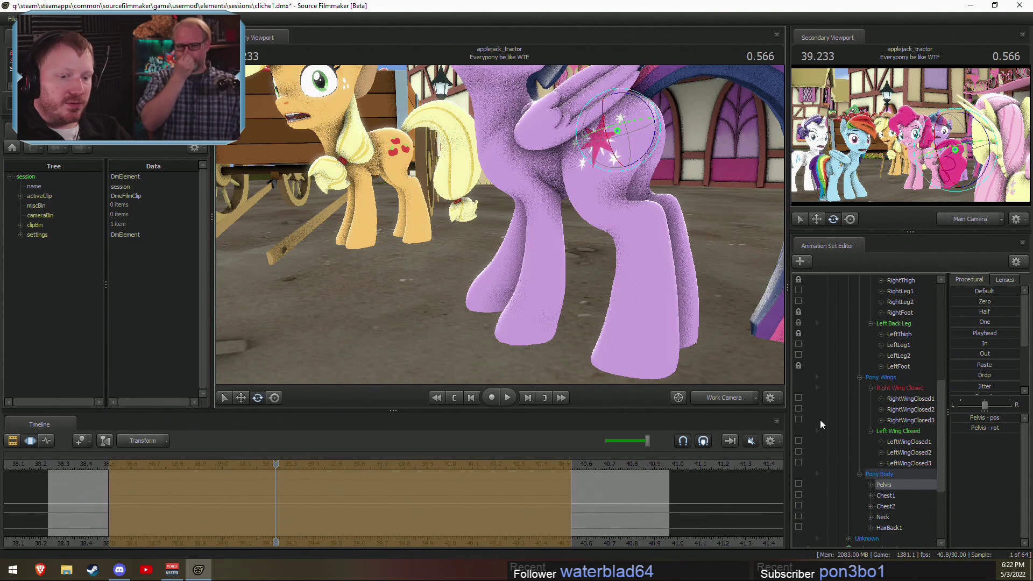
# Step: Rotate Twilight Sparkle's LeftShoulder and RightShoulder controls together slightly to refine the front legs
pyautogui.scroll(5, 890, 403)
pyautogui.click(897, 386)
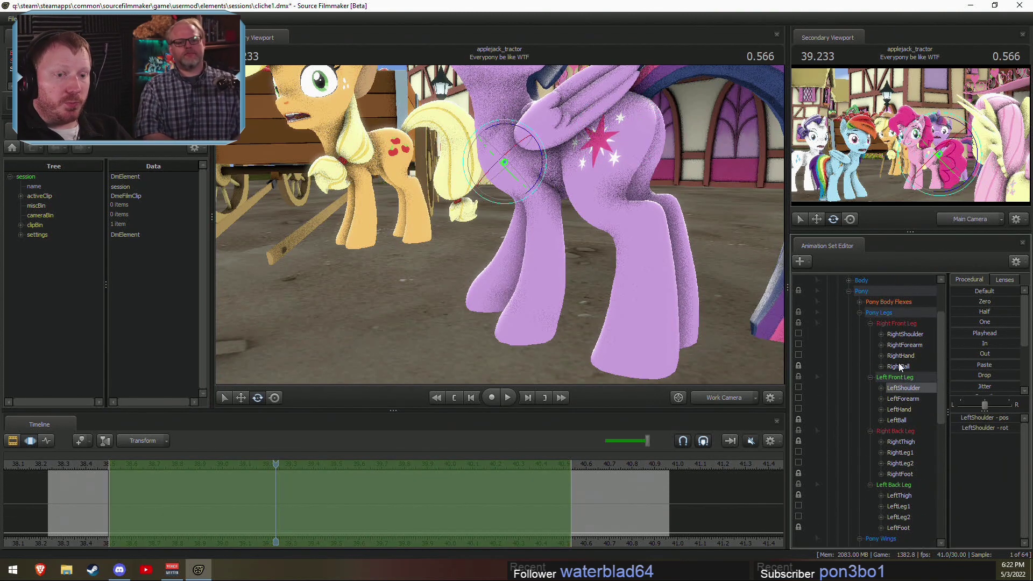
pyautogui.keyDown('ctrl'); pyautogui.click(900, 335); pyautogui.keyUp('ctrl')
pyautogui.moveTo(518, 123); pyautogui.dragTo(514, 123)
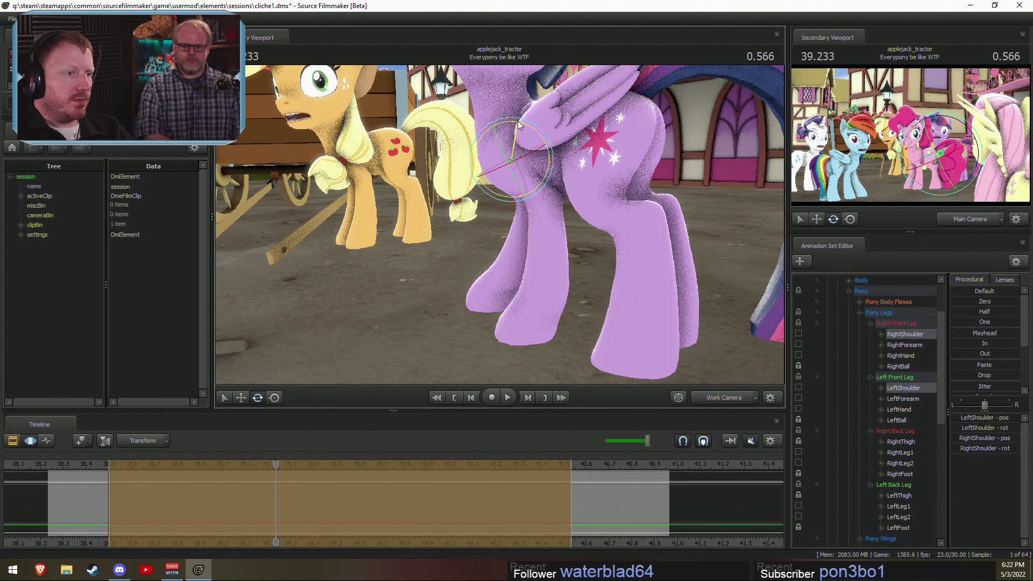
# Step: Rotate Twilight Sparkle's LeftForearm and RightForearm controls together slightly, and preview the motion at the start of the time selection
pyautogui.click(903, 399)
pyautogui.keyDown('ctrl'); pyautogui.click(905, 345); pyautogui.keyUp('ctrl')
pyautogui.click(559, 171)
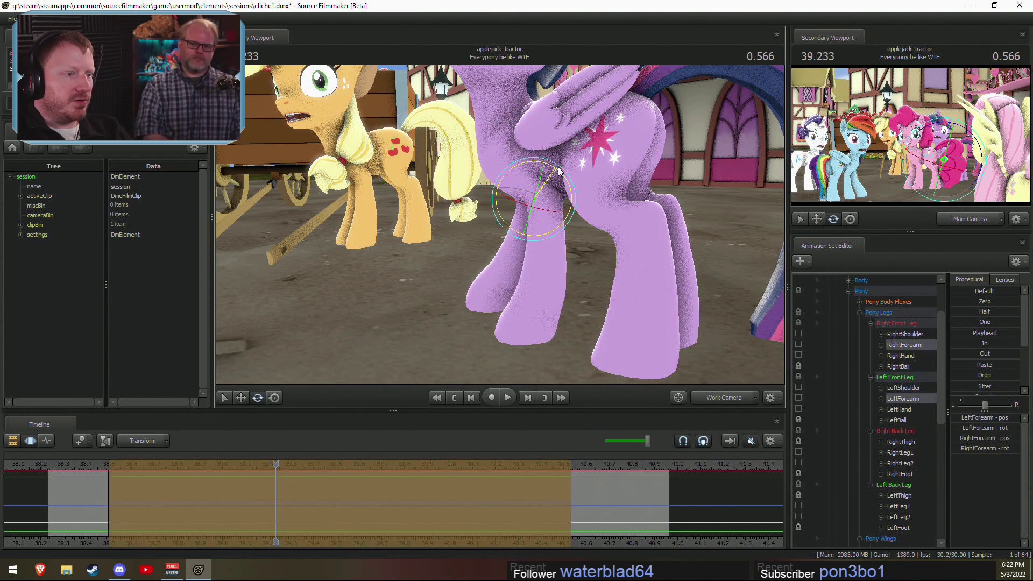
pyautogui.click(98, 490)
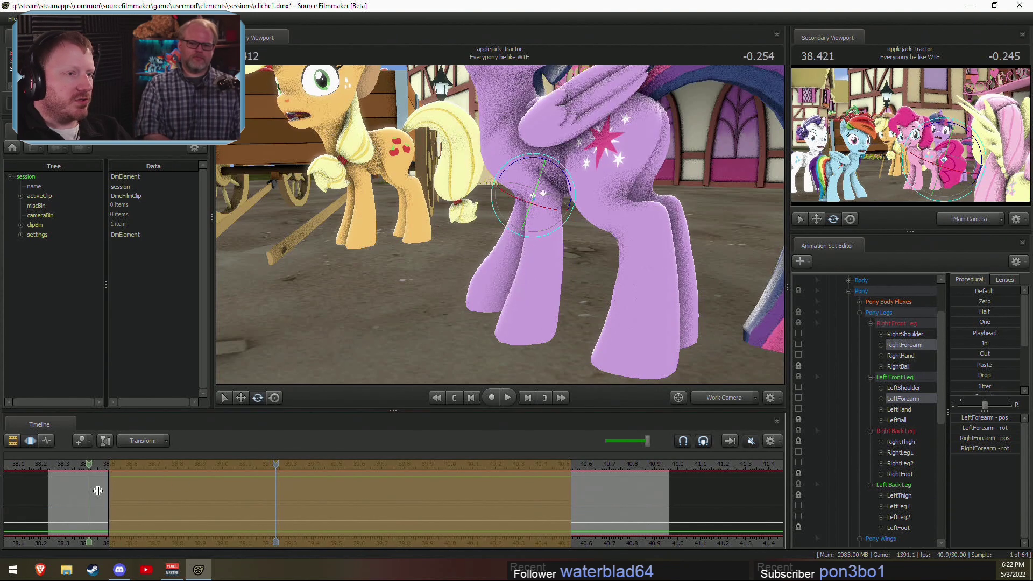
pyautogui.moveTo(97, 490); pyautogui.dragTo(148, 495)
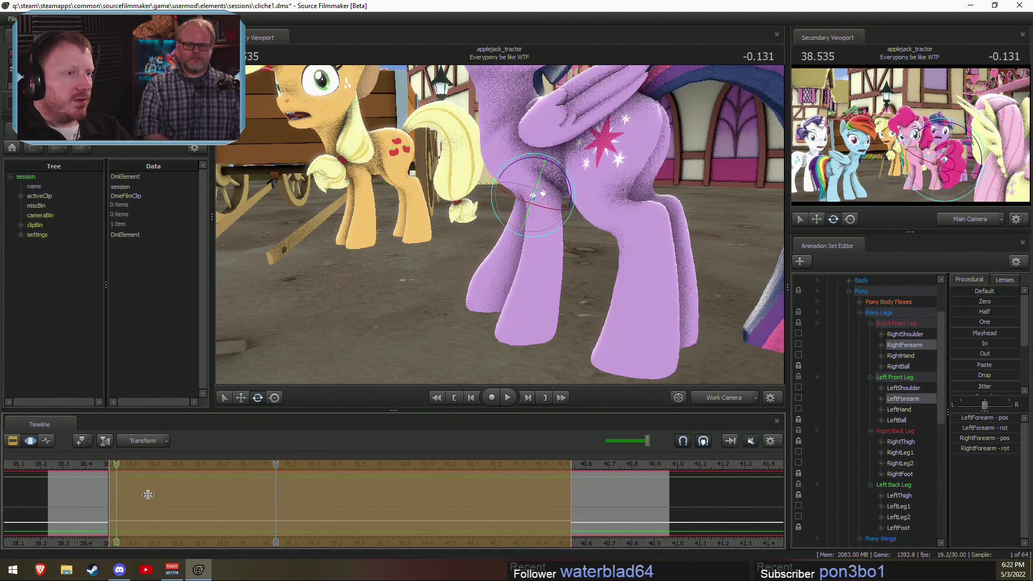
# Step: Fine-tune the rotation of Twilight Sparkle's shoulder pair and forearm pair, and preview the front leg motion
pyautogui.click(904, 385)
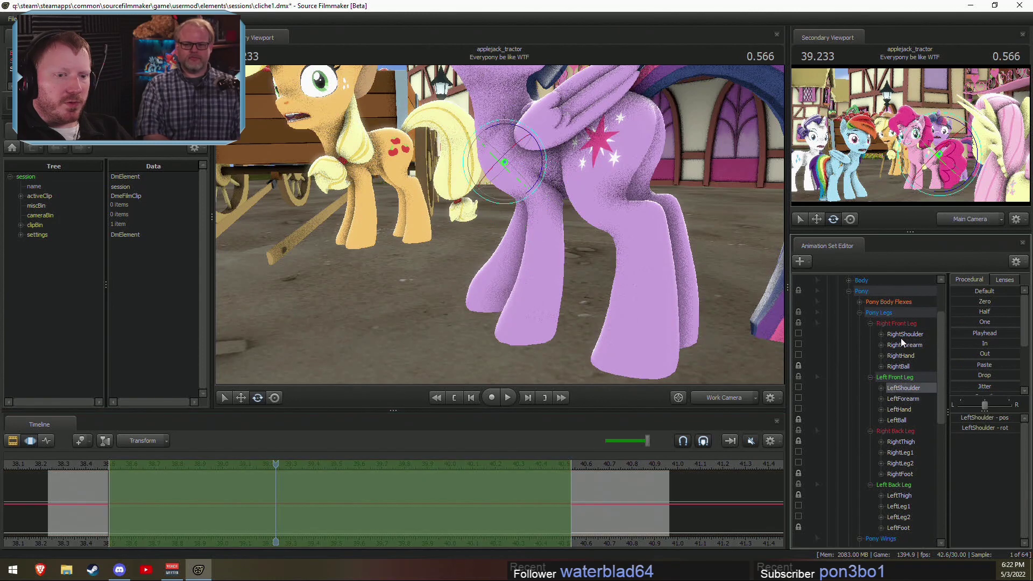
pyautogui.keyDown('ctrl'); pyautogui.click(901, 335); pyautogui.keyUp('ctrl')
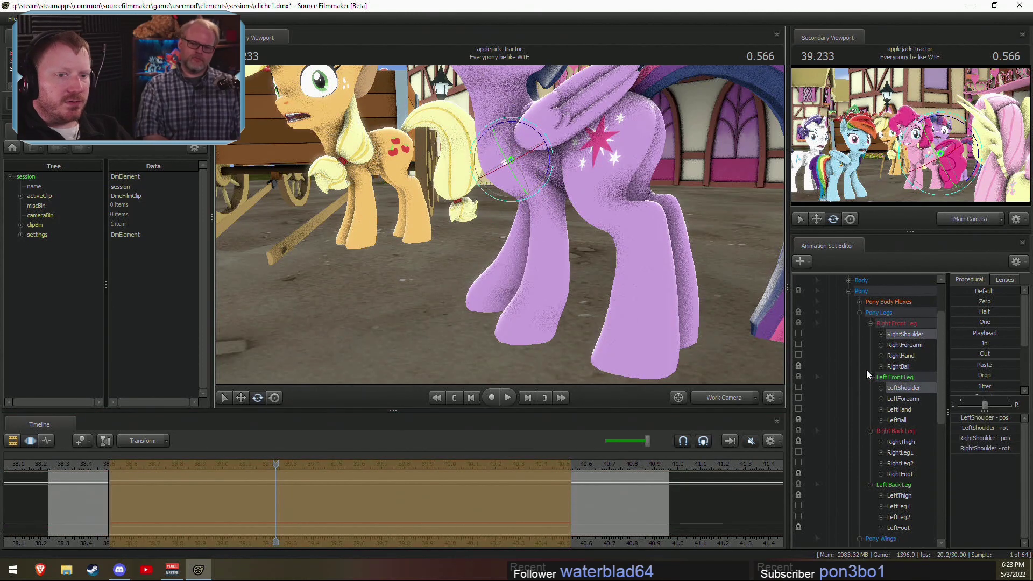
pyautogui.click(903, 344)
pyautogui.keyDown('ctrl'); pyautogui.click(902, 399); pyautogui.keyUp('ctrl')
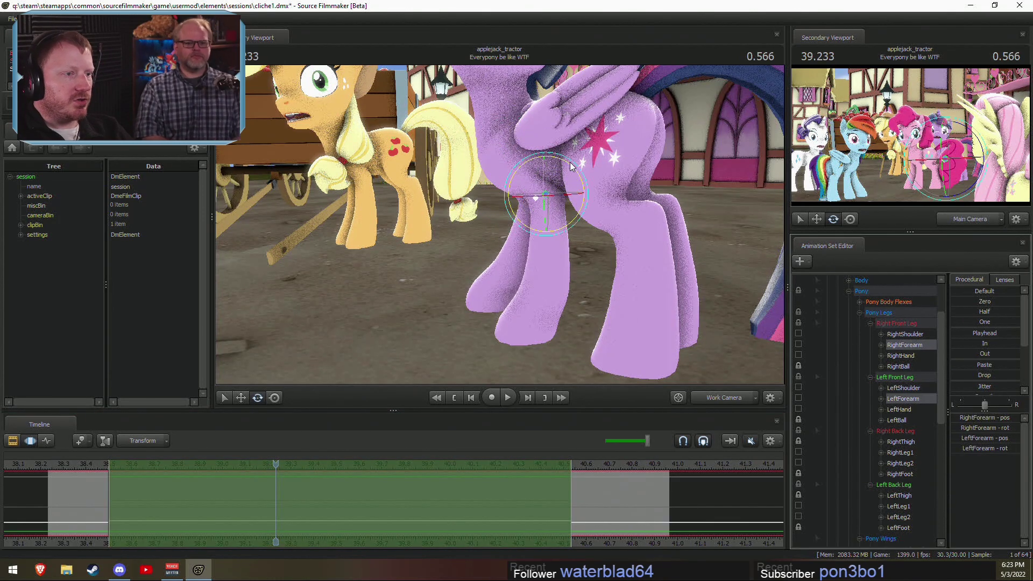
pyautogui.moveTo(571, 170); pyautogui.dragTo(574, 168)
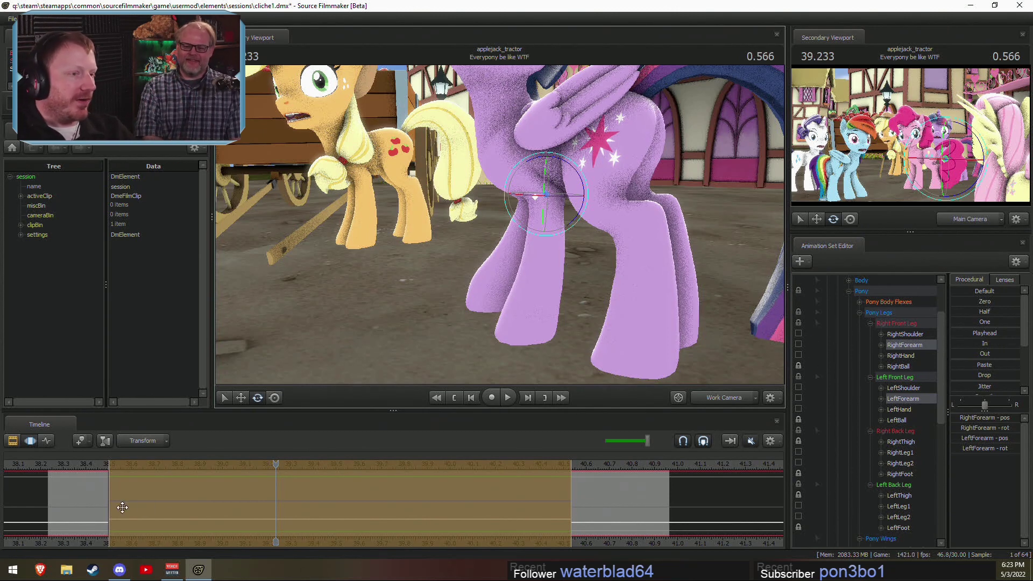
pyautogui.moveTo(123, 507)
pyautogui.mouseDown()
pyautogui.moveTo(108, 506)
pyautogui.moveTo(125, 502)
pyautogui.mouseUp()
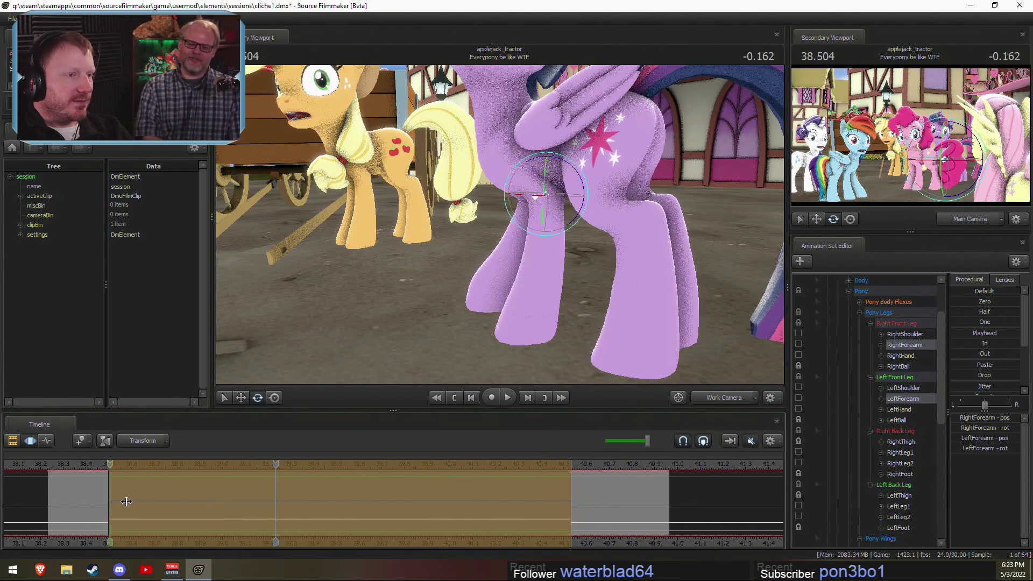
# Step: Rotate Twilight Sparkle's Neck control slightly after previewing her upper body motion with Chest2 selected
pyautogui.moveTo(487, 129); pyautogui.dragTo(502, 247)
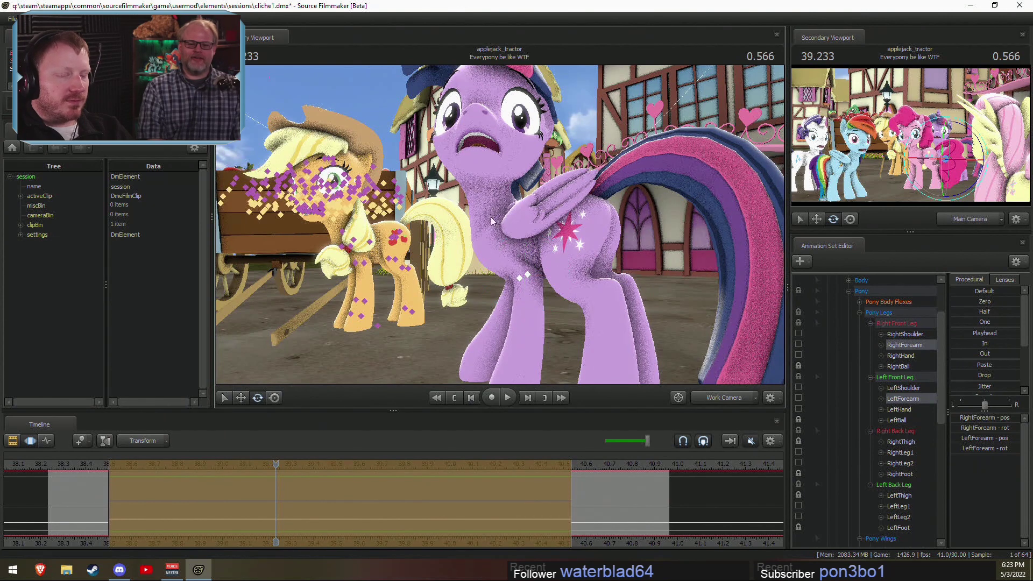
pyautogui.scroll(-5, 865, 476)
pyautogui.click(895, 505)
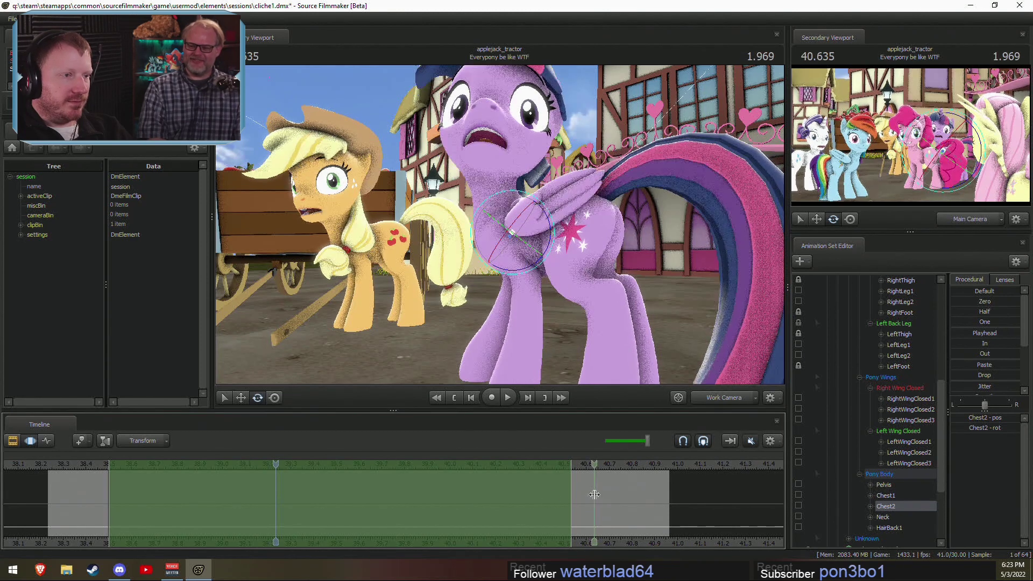
pyautogui.click(884, 517)
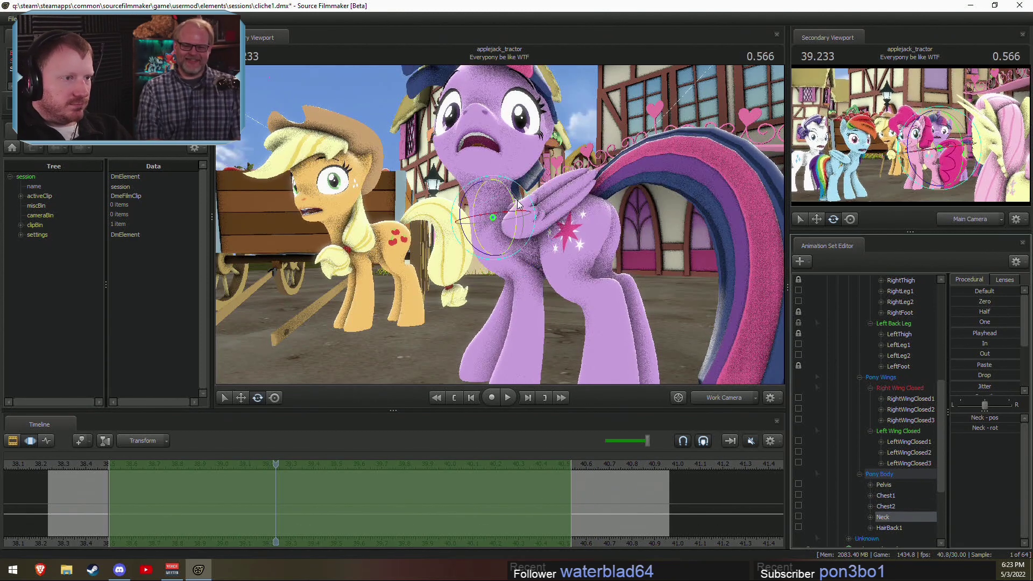
pyautogui.moveTo(518, 203); pyautogui.dragTo(515, 239)
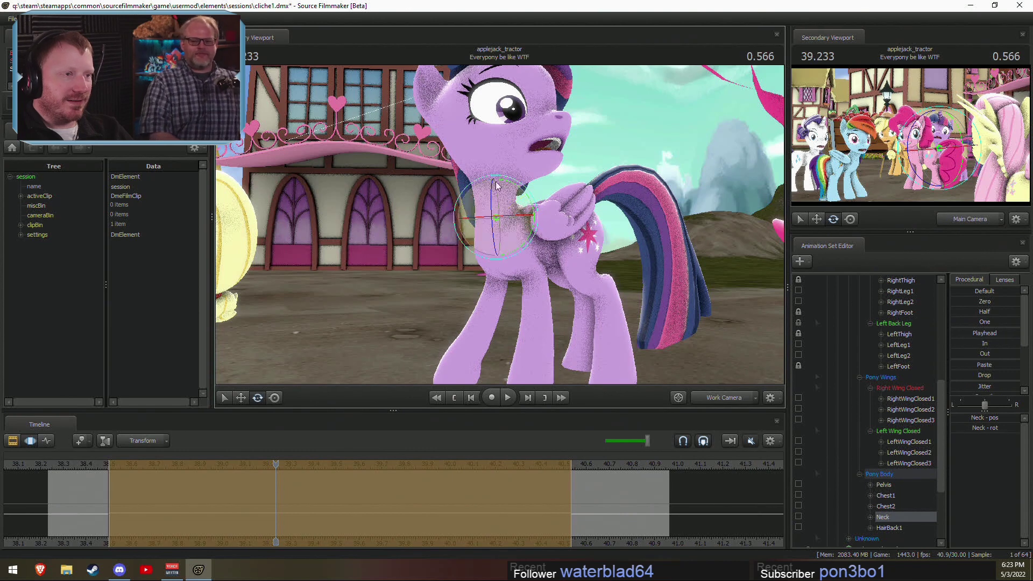
# Step: Make Twilight Sparkle's controls selectable in the viewport and try picking one near her head
pyautogui.scroll(5, 905, 389)
pyautogui.scroll(2, 905, 385)
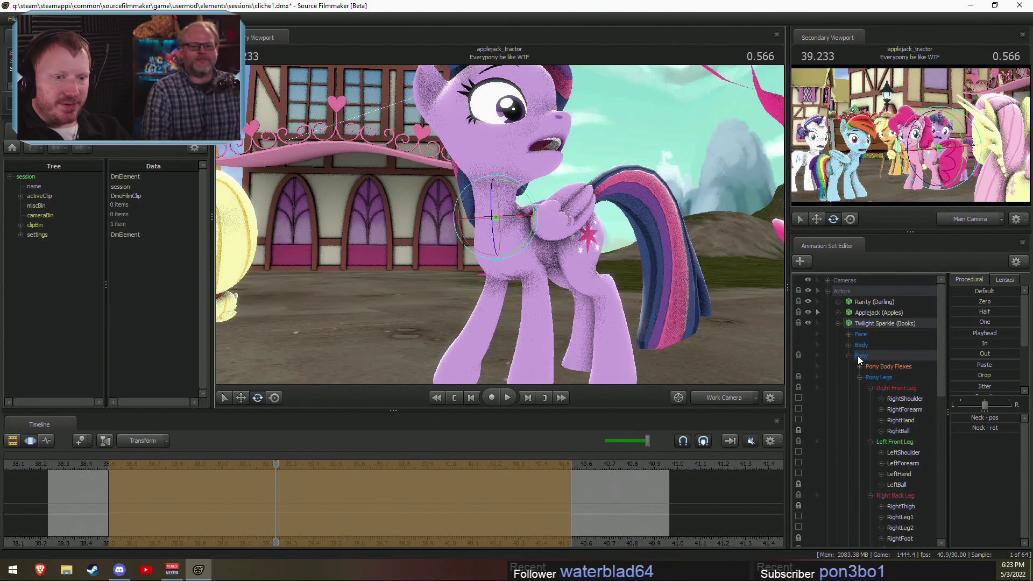
pyautogui.click(816, 322)
pyautogui.click(492, 154)
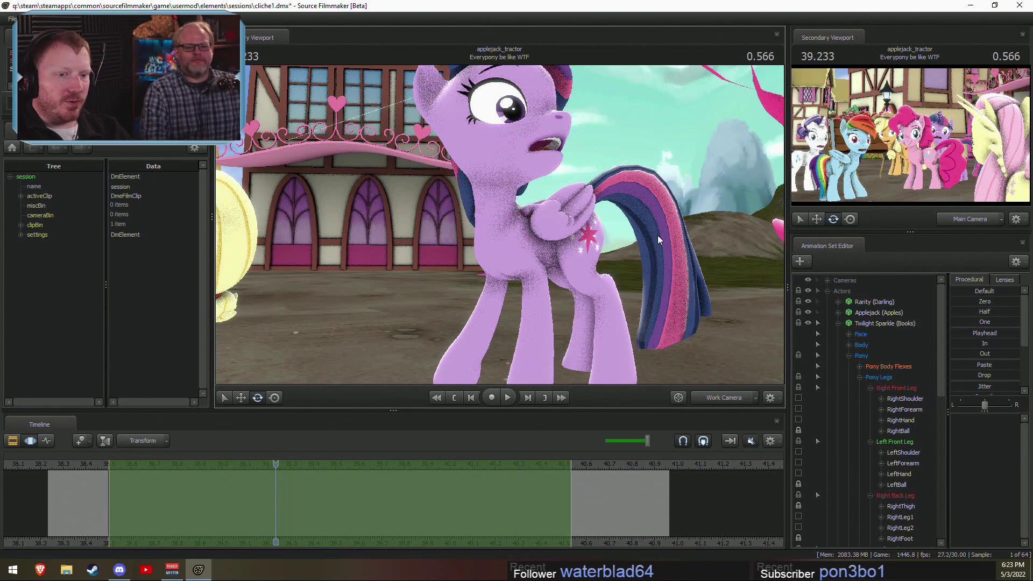
pyautogui.click(566, 211)
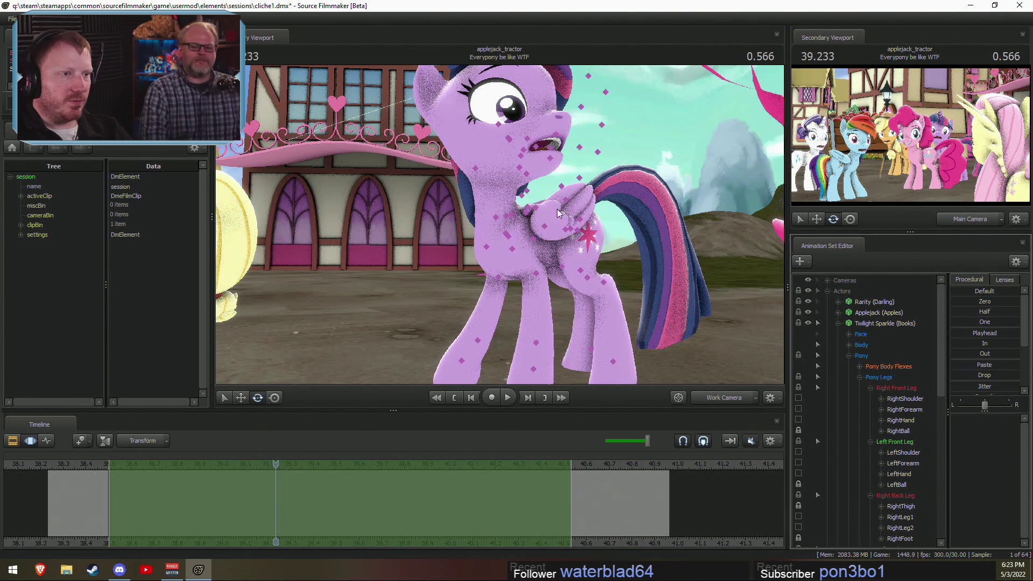
pyautogui.click(603, 128)
# Step: Locate the stray RightWing22 control and exclude Twilight Sparkle's Unknown group from viewport selection
pyautogui.scroll(-9, 841, 395)
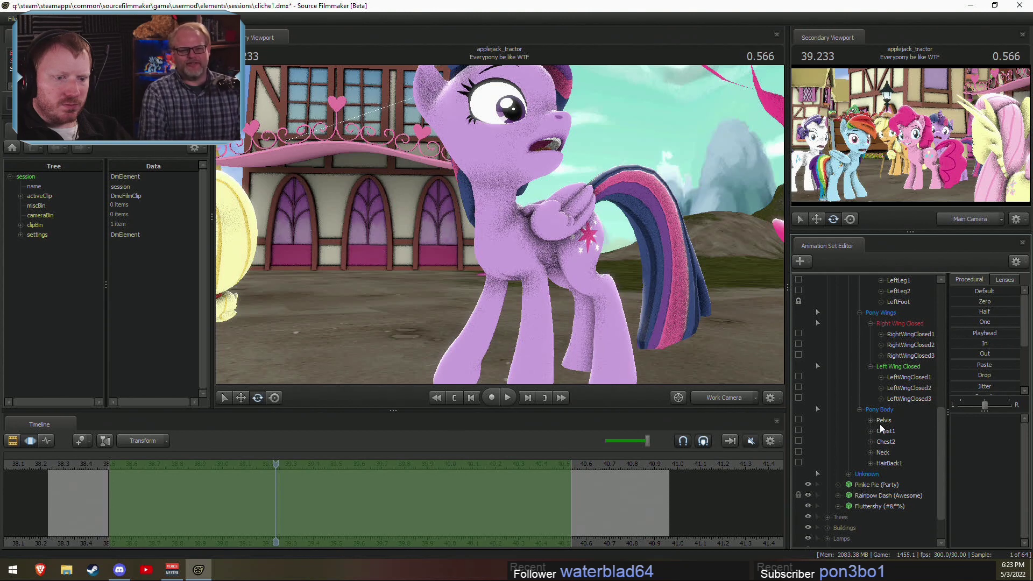
pyautogui.scroll(5, 853, 437)
pyautogui.moveTo(500, 224); pyautogui.dragTo(502, 235)
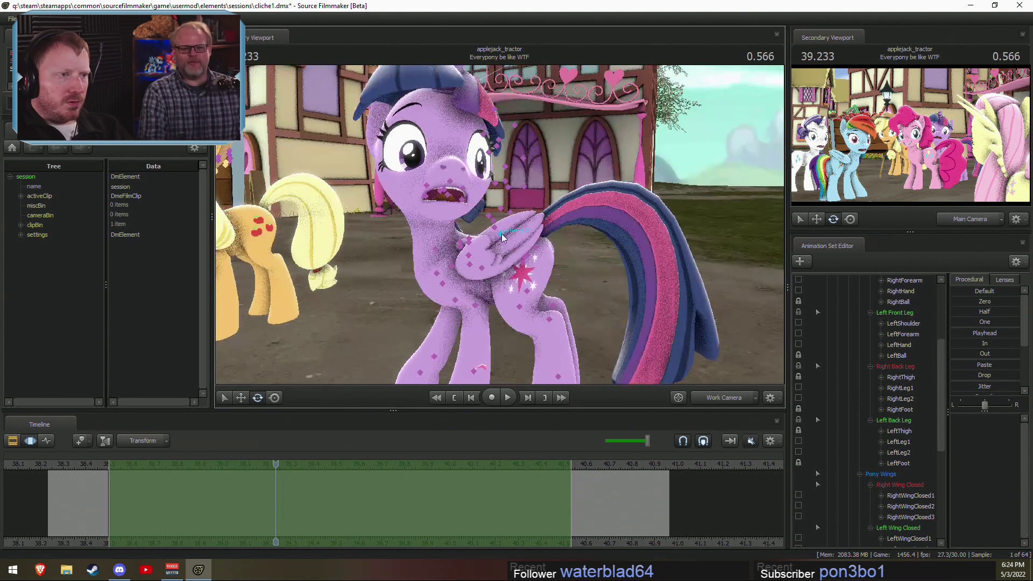
pyautogui.click(508, 168)
pyautogui.scroll(-5, 850, 413)
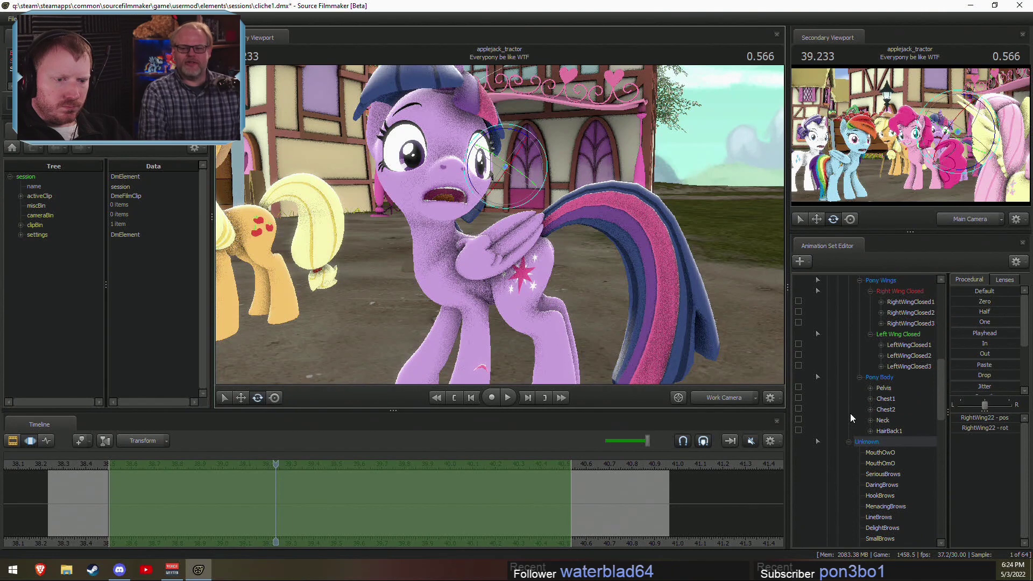
pyautogui.scroll(-5, 874, 450)
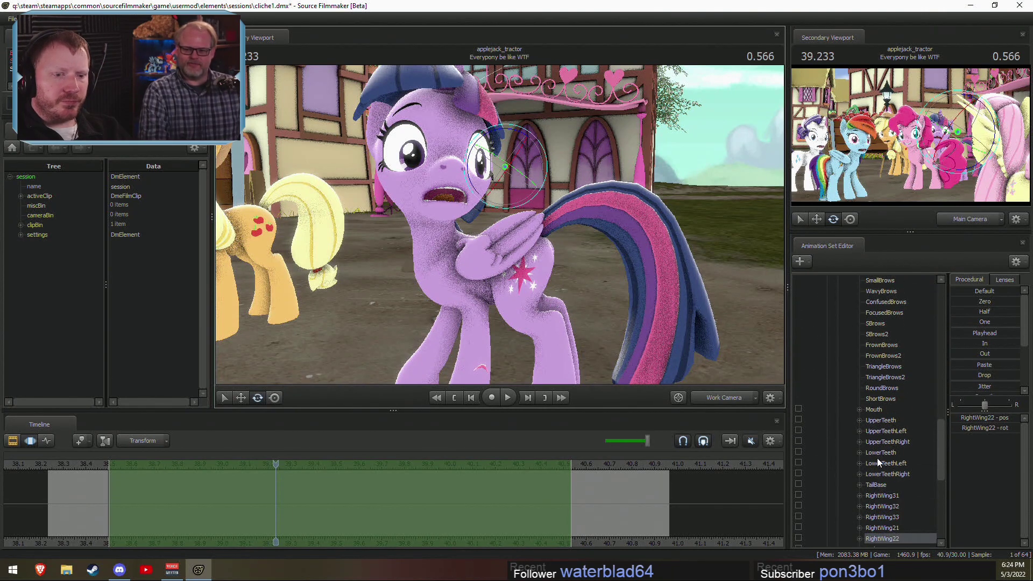
pyautogui.scroll(3, 879, 462)
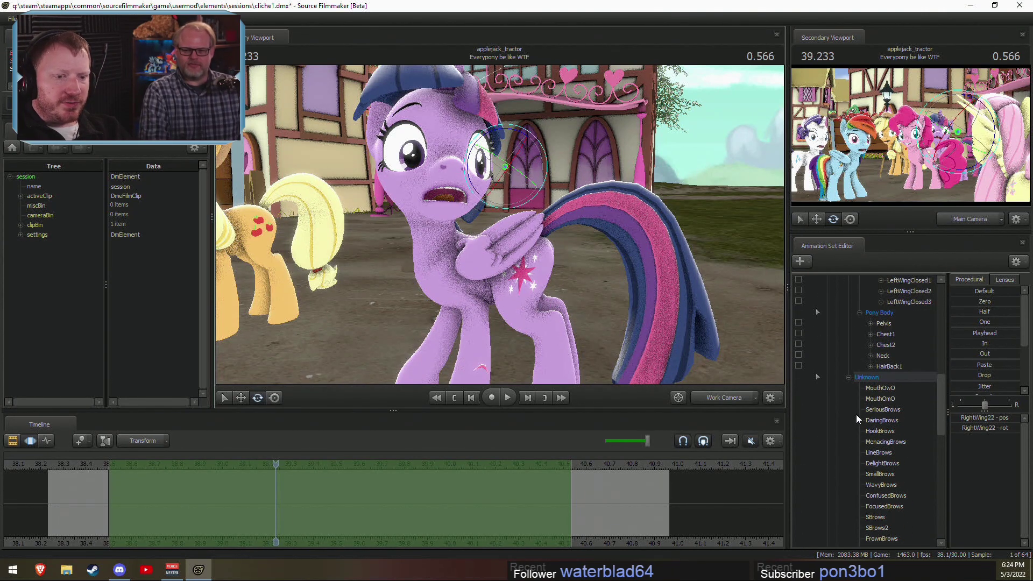
pyautogui.click(564, 252)
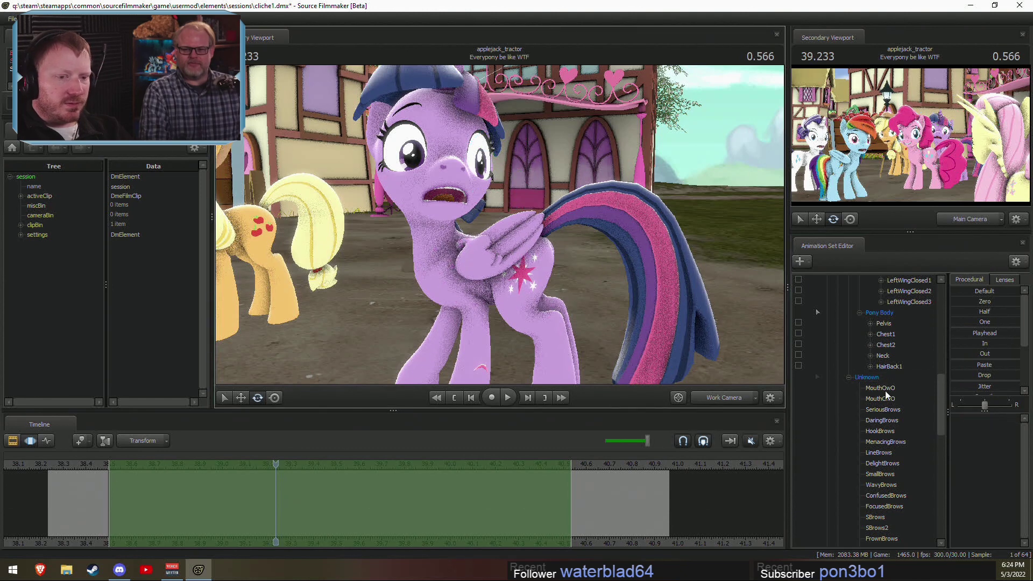
pyautogui.scroll(-5, 869, 418)
pyautogui.scroll(-5, 870, 431)
pyautogui.scroll(5, 871, 433)
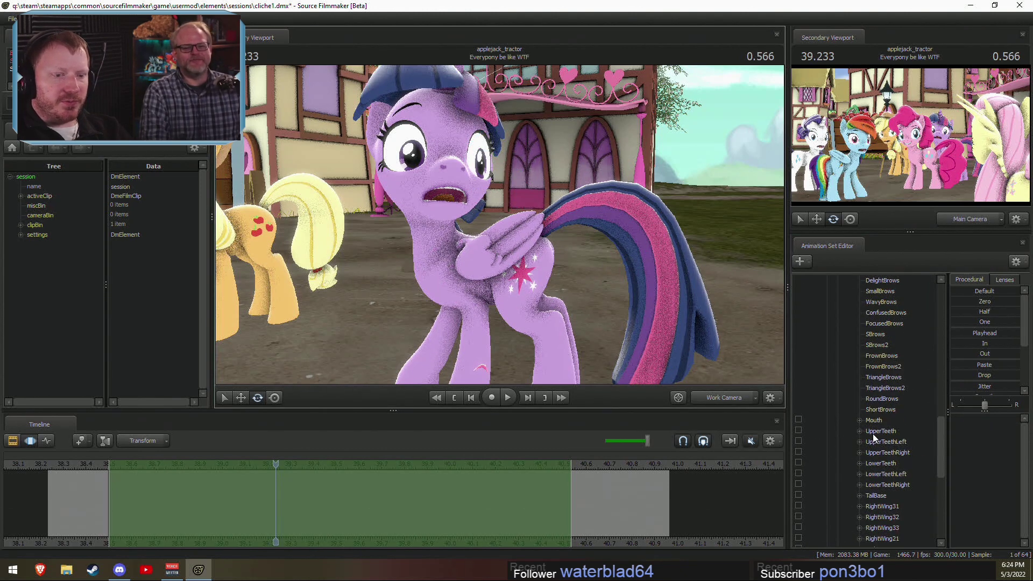
pyautogui.scroll(5, 872, 434)
# Step: Rotate Twilight Sparkle's Head control slightly and preview the motion at the start of the time selection
pyautogui.keyDown('alt'); pyautogui.moveTo(466, 221); pyautogui.dragTo(534, 221); pyautogui.keyUp('alt')
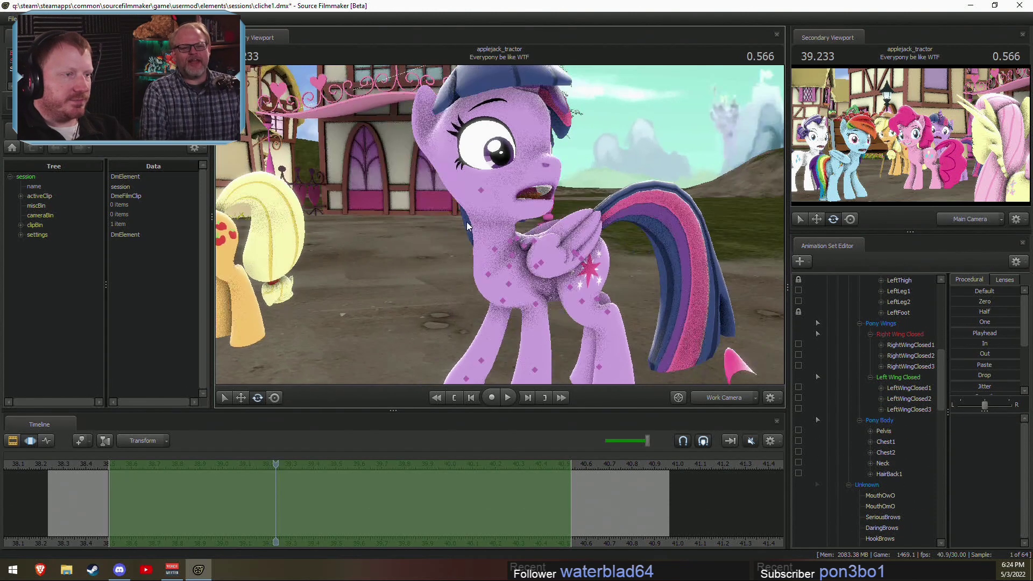
pyautogui.click(495, 202)
pyautogui.moveTo(599, 215); pyautogui.dragTo(549, 221)
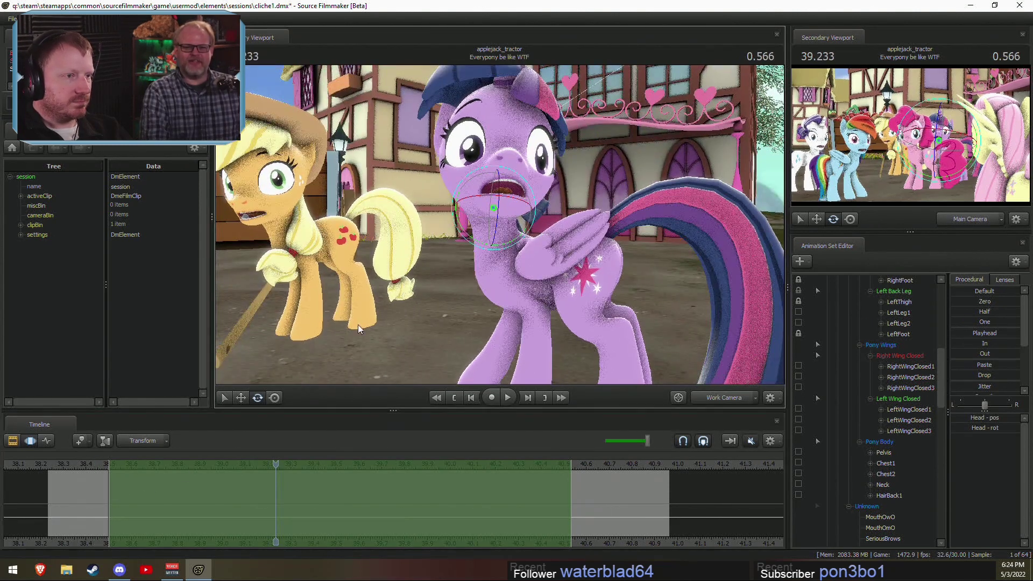
pyautogui.keyDown('alt'); pyautogui.moveTo(505, 250); pyautogui.dragTo(539, 229); pyautogui.keyUp('alt')
pyautogui.moveTo(512, 184); pyautogui.dragTo(475, 210)
pyautogui.moveTo(138, 490)
pyautogui.mouseDown()
pyautogui.moveTo(85, 492)
pyautogui.moveTo(124, 500)
pyautogui.mouseUp()
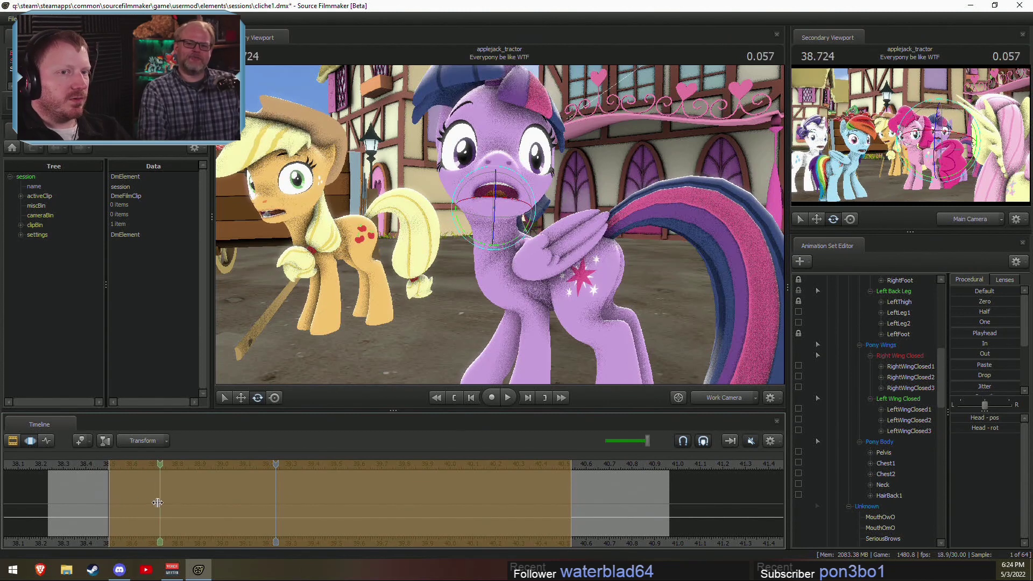
# Step: Refine the tilt of Twilight Sparkle's Head control and preview the motion from several angles
pyautogui.moveTo(496, 236)
pyautogui.mouseDown()
pyautogui.moveTo(506, 211)
pyautogui.moveTo(489, 220)
pyautogui.moveTo(498, 221)
pyautogui.mouseUp()
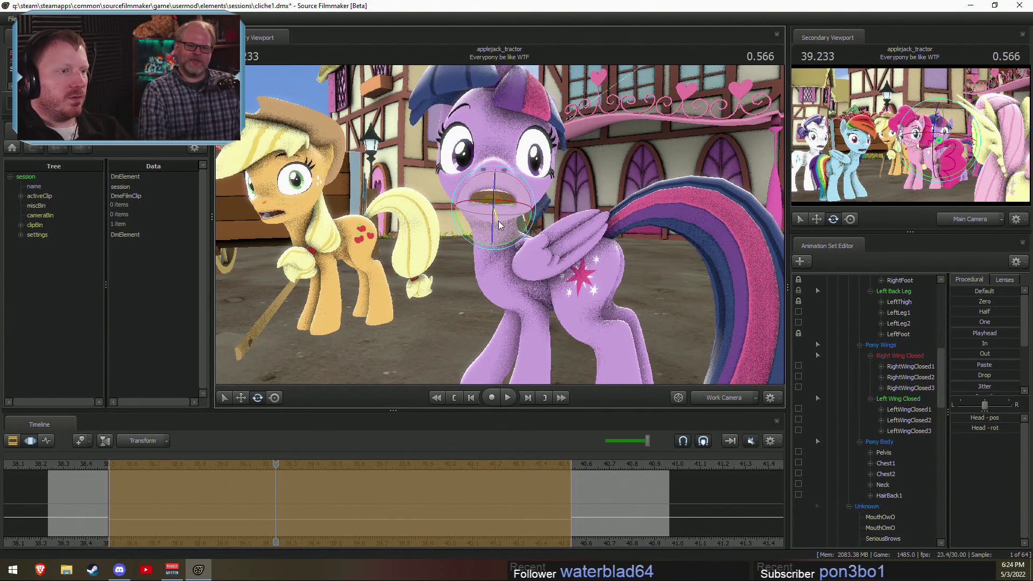
pyautogui.moveTo(118, 510); pyautogui.dragTo(313, 505)
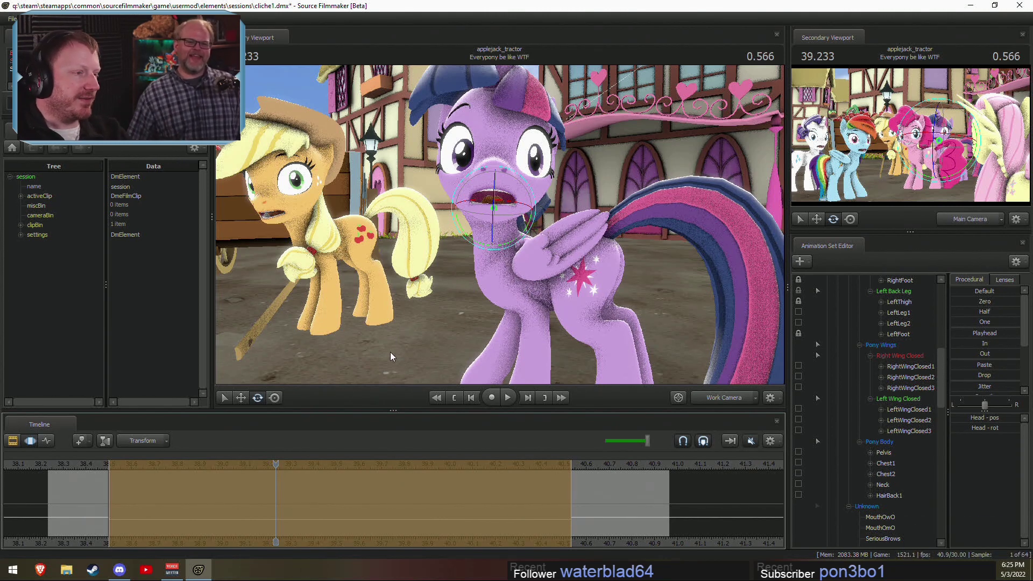
pyautogui.moveTo(430, 323); pyautogui.dragTo(481, 276)
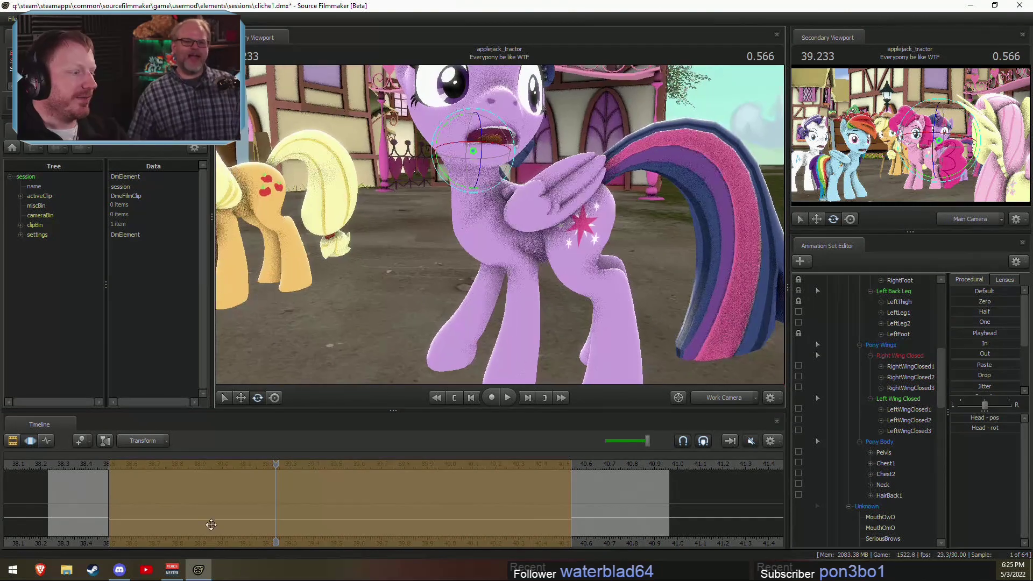
pyautogui.press('shift')
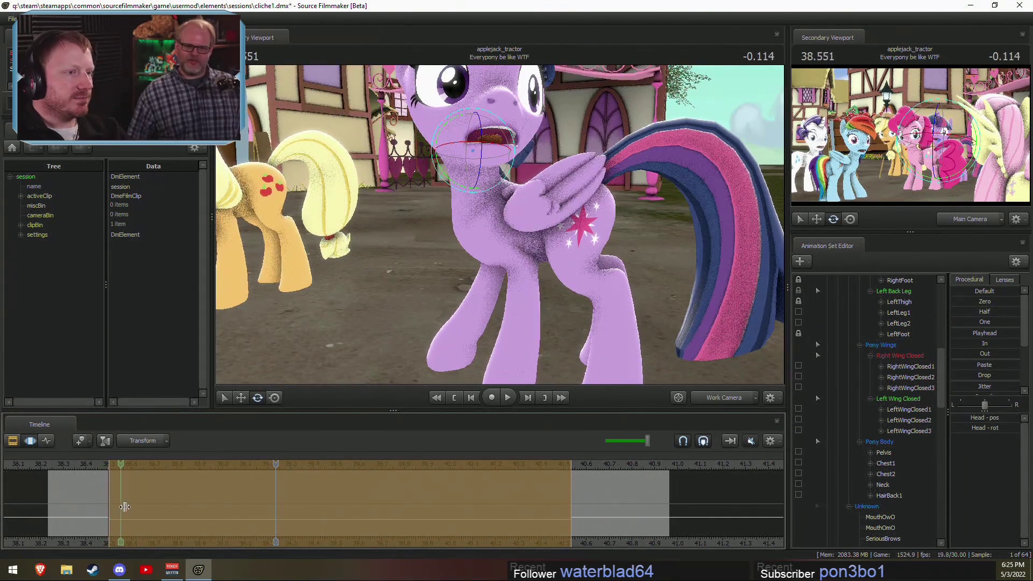
pyautogui.moveTo(345, 339); pyautogui.dragTo(499, 233)
# Step: Switch the primary viewport to the Main Camera and show a wider time range on the timeline
pyautogui.click(727, 398)
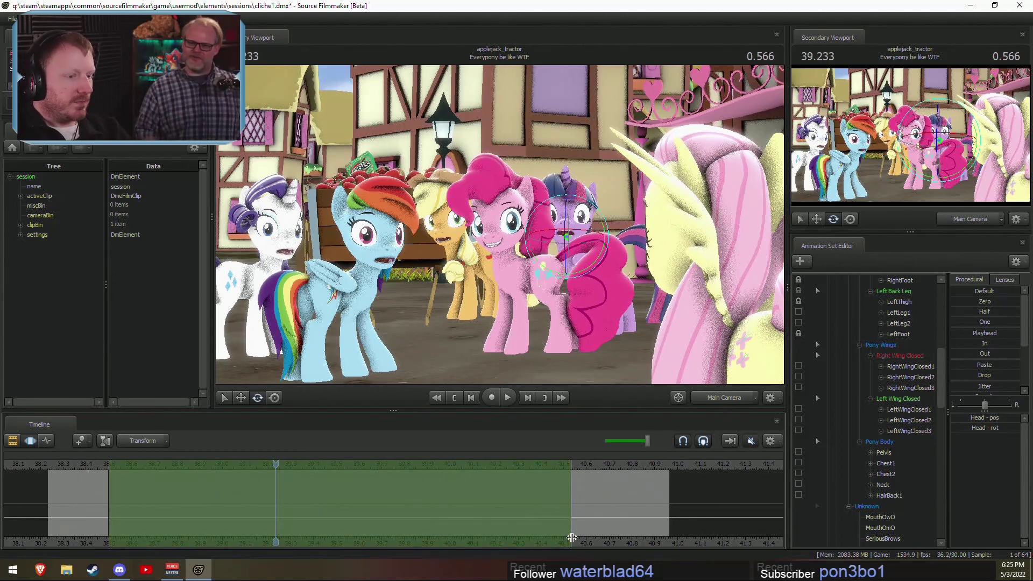
pyautogui.scroll(-3, 609, 538)
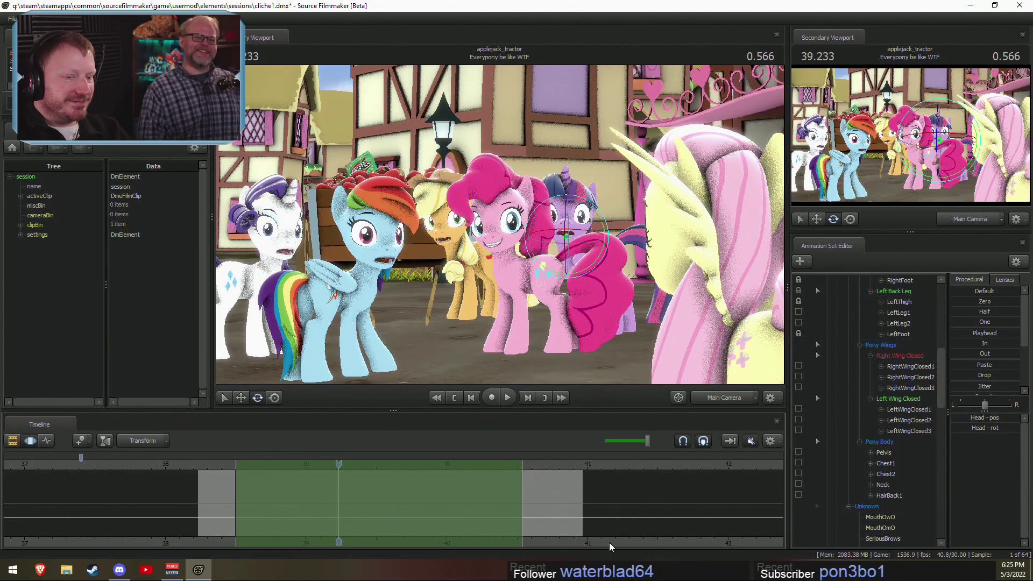
pyautogui.moveTo(610, 543); pyautogui.dragTo(646, 540, button='middle')
# Step: Collapse Twilight Sparkle's Pony Legs, Pony Wings and Pony Body groups in the animation set list
pyautogui.scroll(8, 861, 369)
pyautogui.click(859, 399)
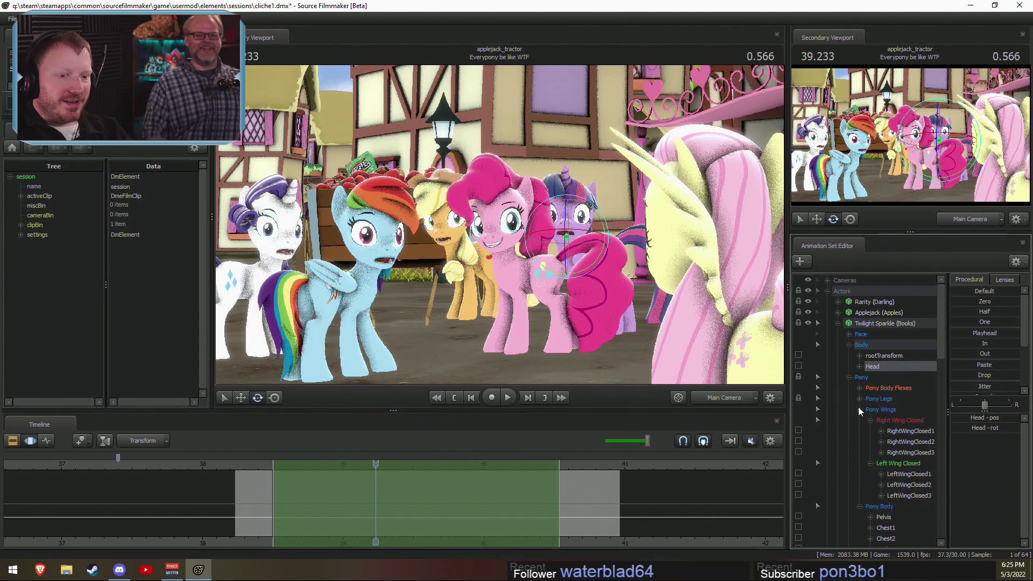
pyautogui.click(859, 410)
pyautogui.click(858, 421)
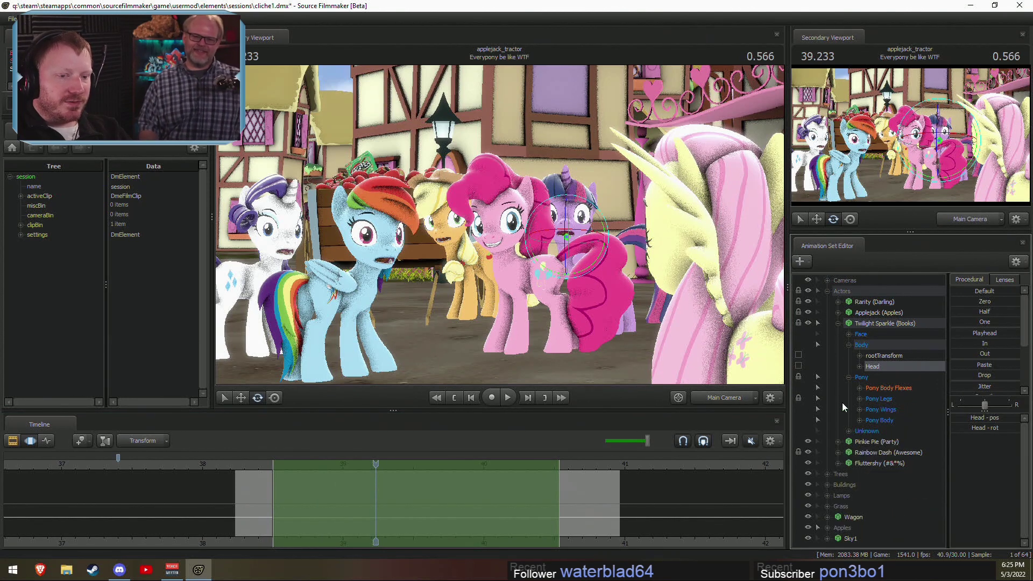
# Step: Collapse Twilight Sparkle's Pony and Body groups, narrow the time selection to about 38.4–38.9, and select her entire animation set
pyautogui.click(847, 378)
pyautogui.click(848, 346)
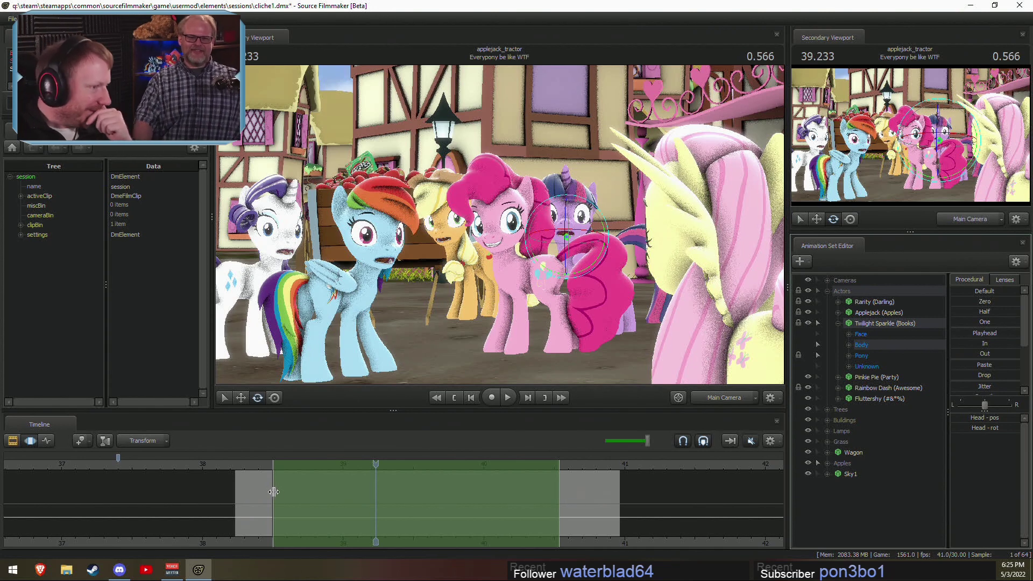
pyautogui.moveTo(279, 492)
pyautogui.mouseDown()
pyautogui.moveTo(253, 499)
pyautogui.moveTo(287, 499)
pyautogui.moveTo(253, 508)
pyautogui.mouseUp()
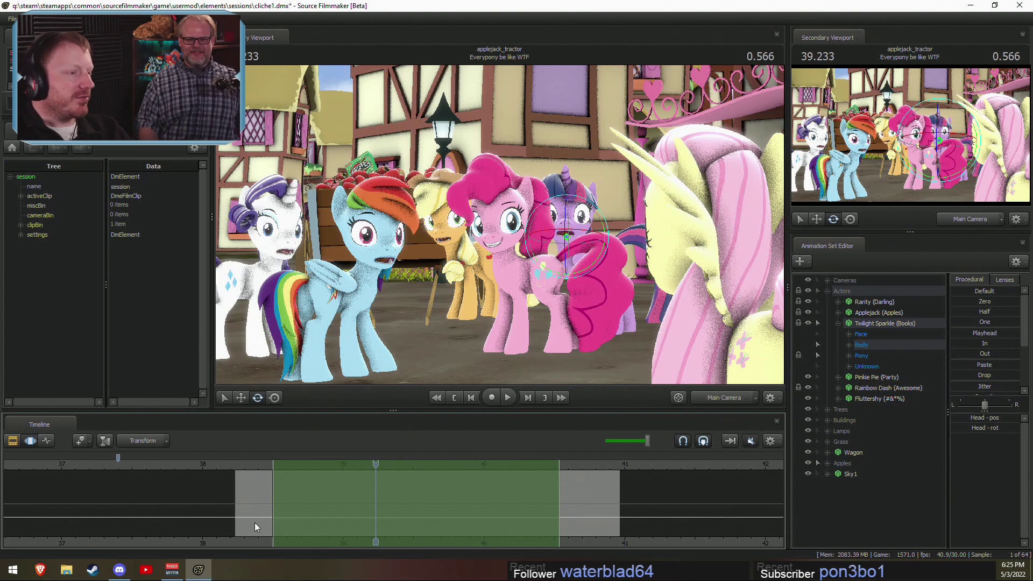
pyautogui.keyDown('shift'); pyautogui.moveTo(258, 498); pyautogui.dragTo(324, 494); pyautogui.keyUp('shift')
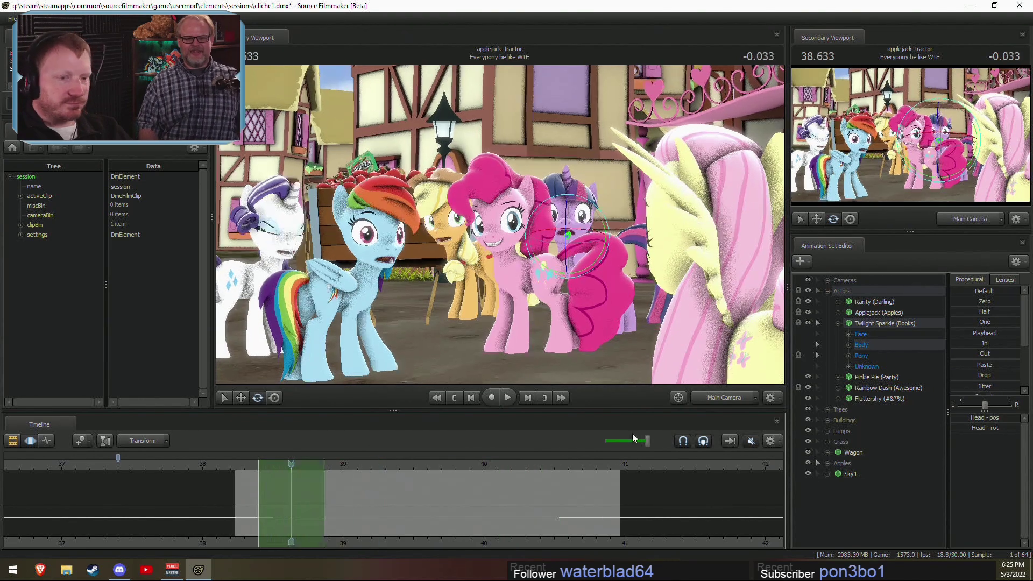
pyautogui.click(858, 326)
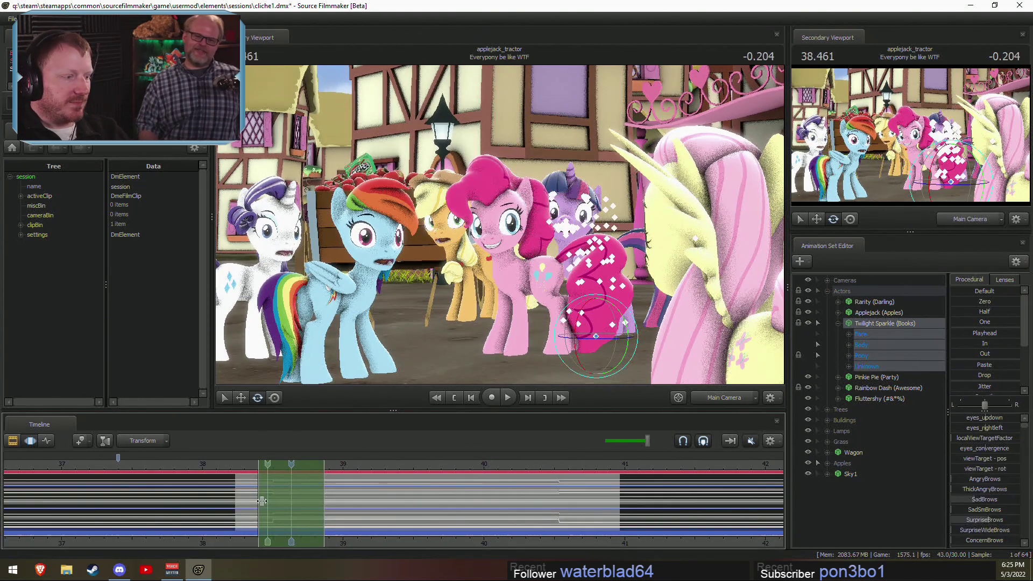
# Step: Set the time selection to about 38.2–39.5 with soft falloffs reaching roughly 37.6 and 40.1
pyautogui.keyDown('shift'); pyautogui.moveTo(254, 501); pyautogui.dragTo(414, 503); pyautogui.keyUp('shift')
pyautogui.scroll(6, 342, 501)
pyautogui.moveTo(221, 494); pyautogui.dragTo(200, 493)
pyautogui.moveTo(416, 495); pyautogui.dragTo(436, 498)
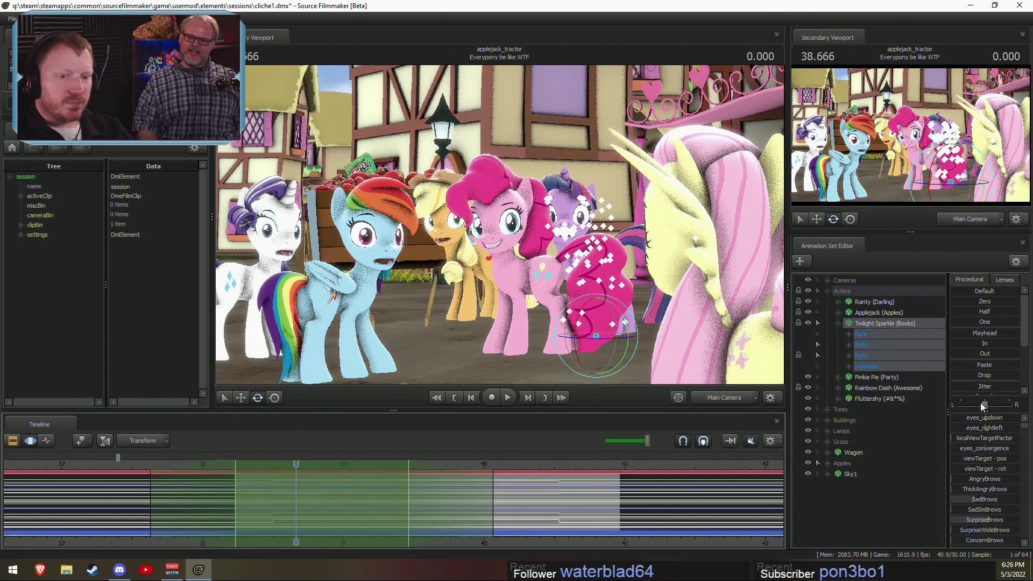
# Step: Apply a procedural preset to all of Twilight Sparkle's controls over the selection, fine-tune its falloffs and end, and preview the motion
pyautogui.scroll(-3, 954, 385)
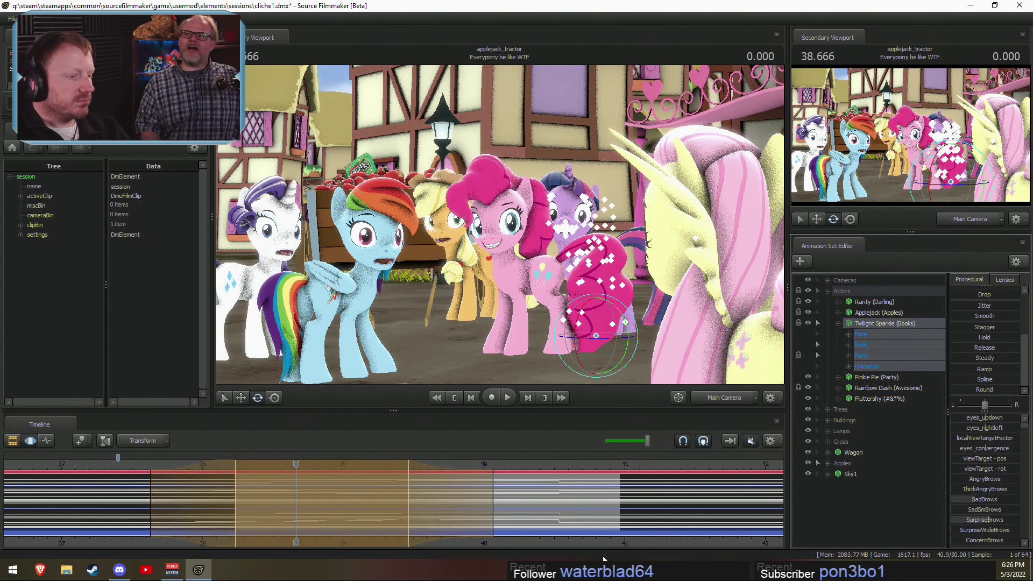
pyautogui.scroll(-7, 420, 529)
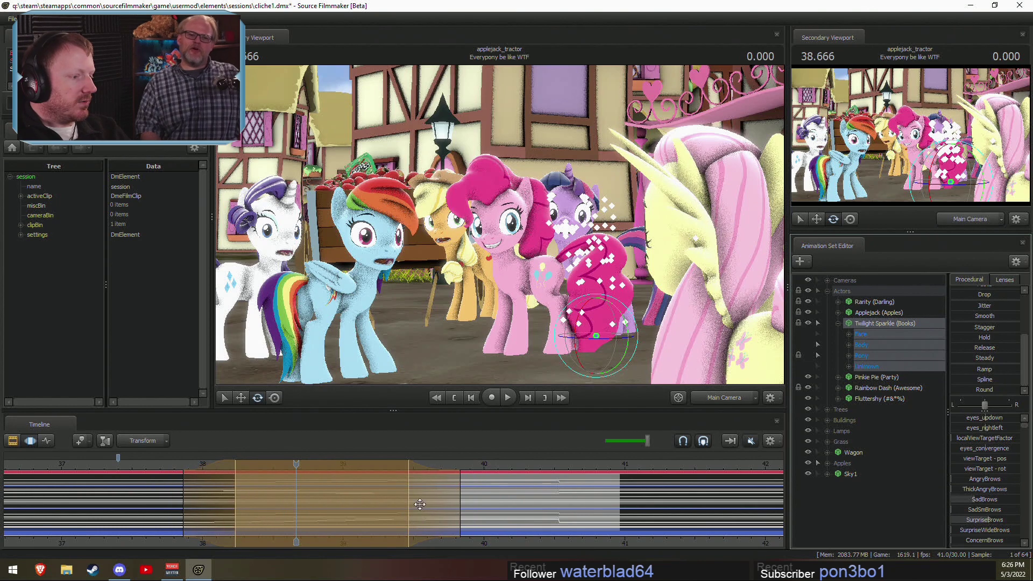
pyautogui.moveTo(420, 505); pyautogui.dragTo(419, 508)
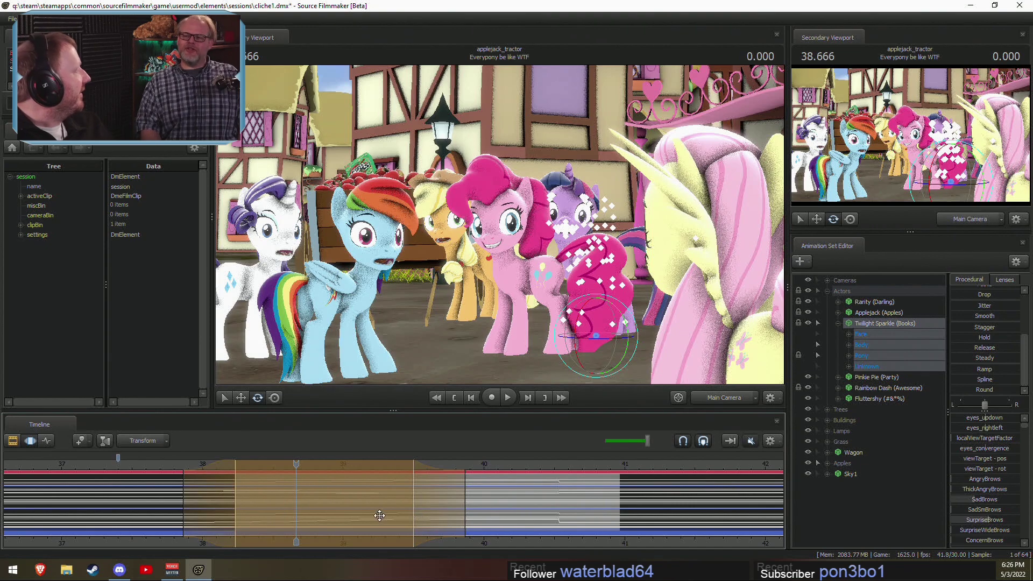
pyautogui.moveTo(207, 473); pyautogui.dragTo(235, 468)
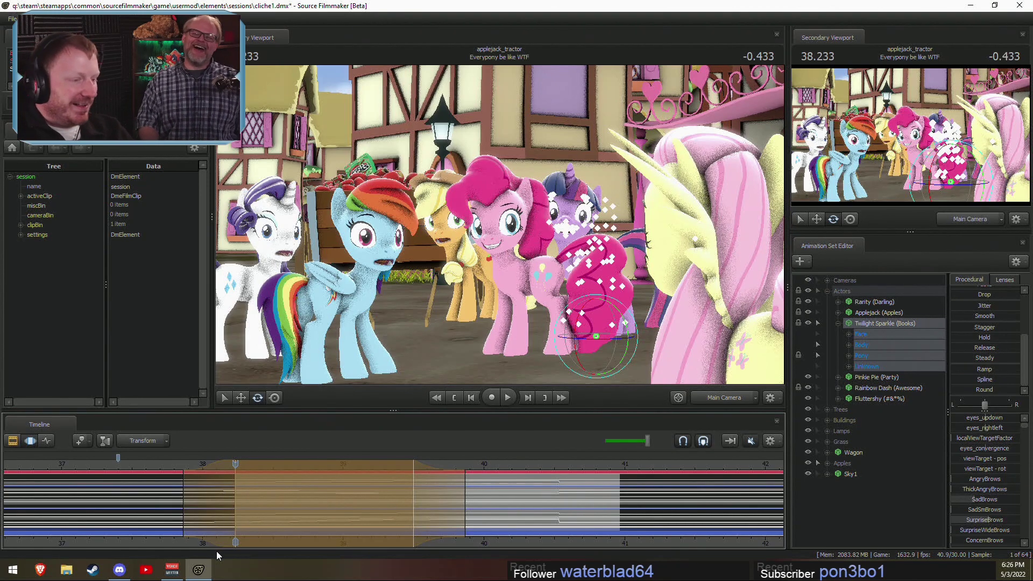
pyautogui.press('space')
pyautogui.press('space')
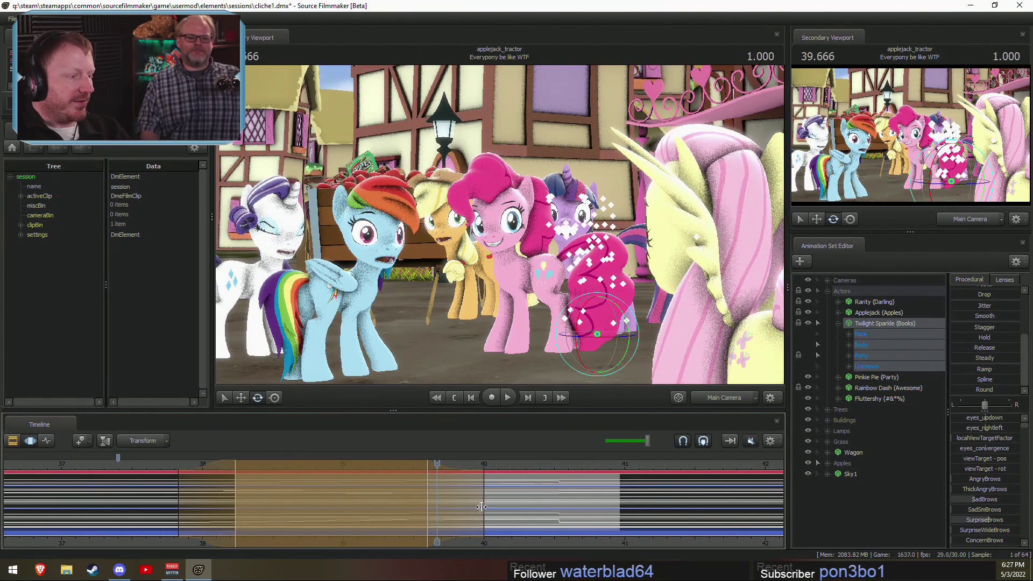
pyautogui.scroll(2, 480, 510)
pyautogui.press('Return')
# Step: Move the time selection to about 39.8–41.2, apply the Round procedural preset to Twilight Sparkle, and play the shot
pyautogui.moveTo(395, 466); pyautogui.dragTo(620, 495)
pyautogui.click(984, 389)
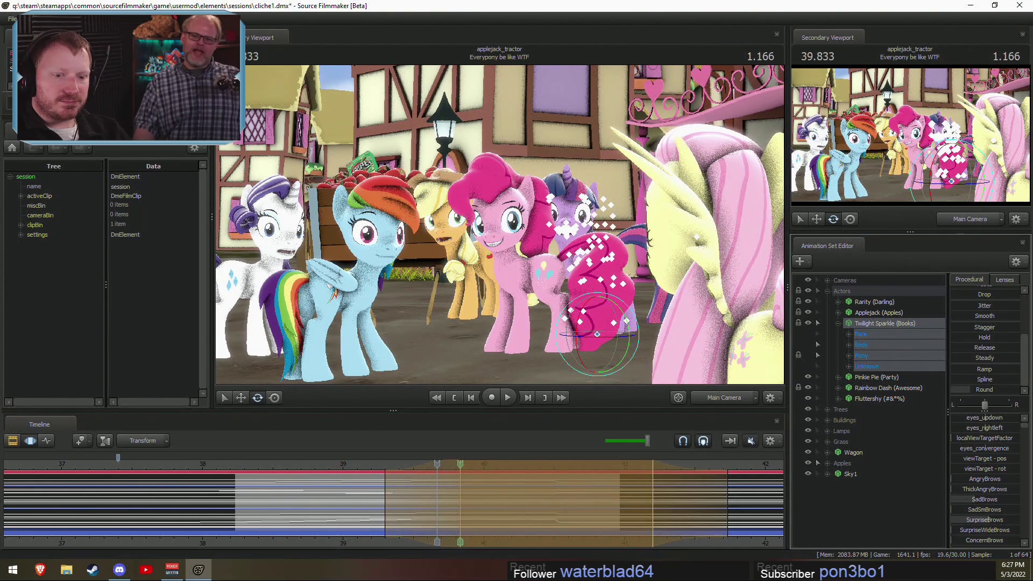
pyautogui.press('space')
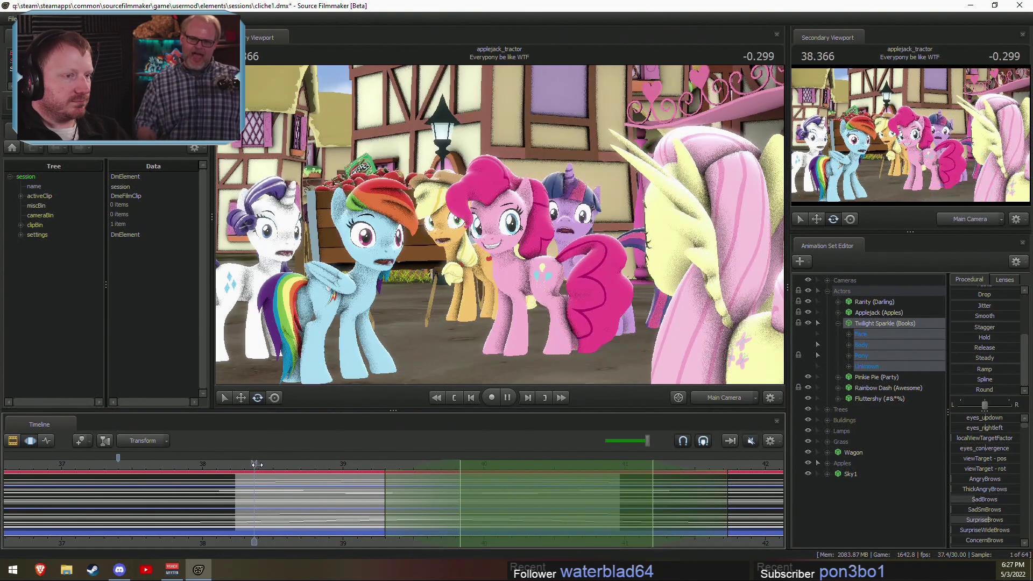
pyautogui.press('space')
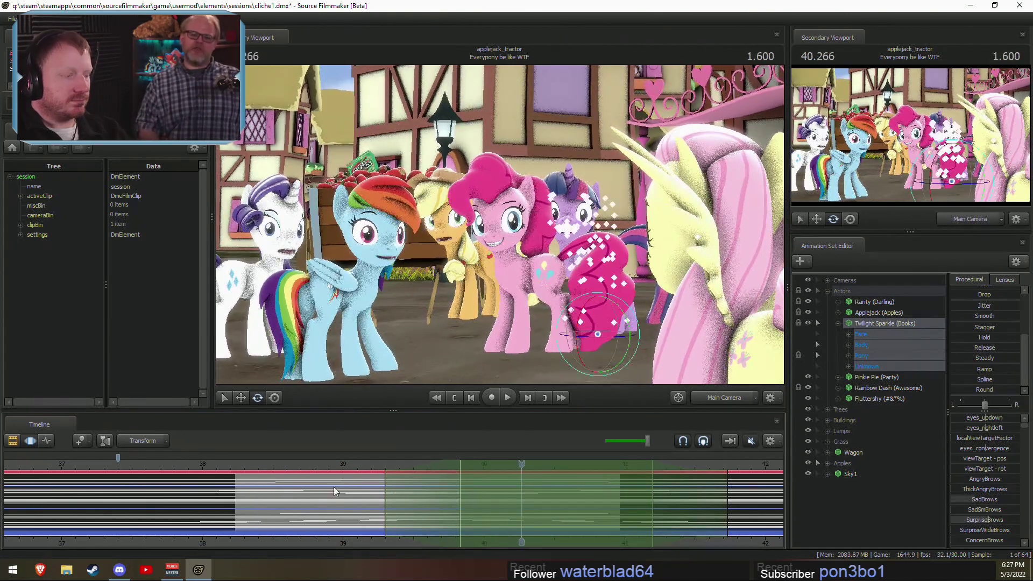
# Step: Select the time range of about 38.1–41.4 spanning the whole shot and play it from its first frame
pyautogui.press('F2')
pyautogui.press('F3')
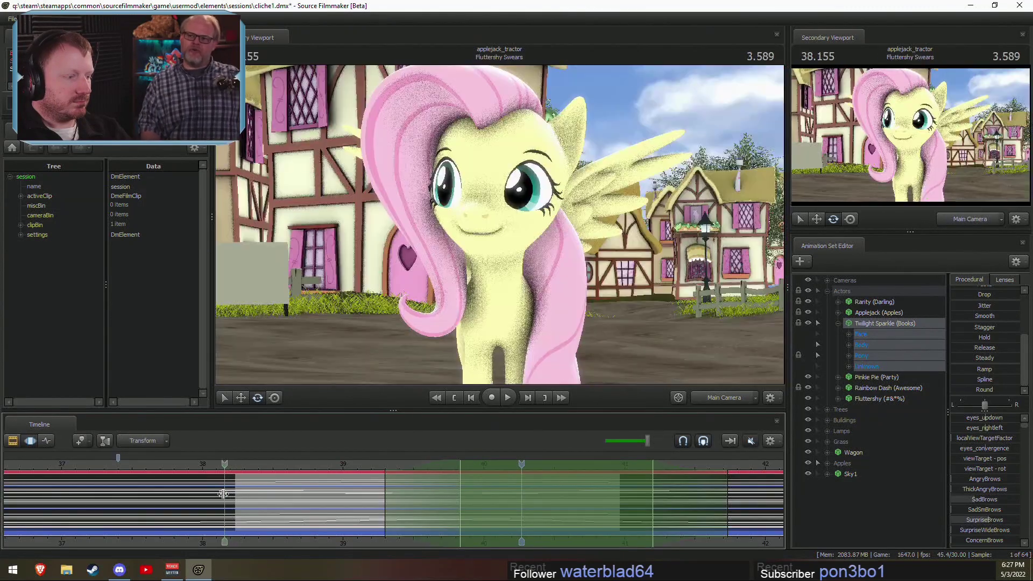
pyautogui.keyDown('shift'); pyautogui.moveTo(221, 492); pyautogui.dragTo(680, 511); pyautogui.keyUp('shift')
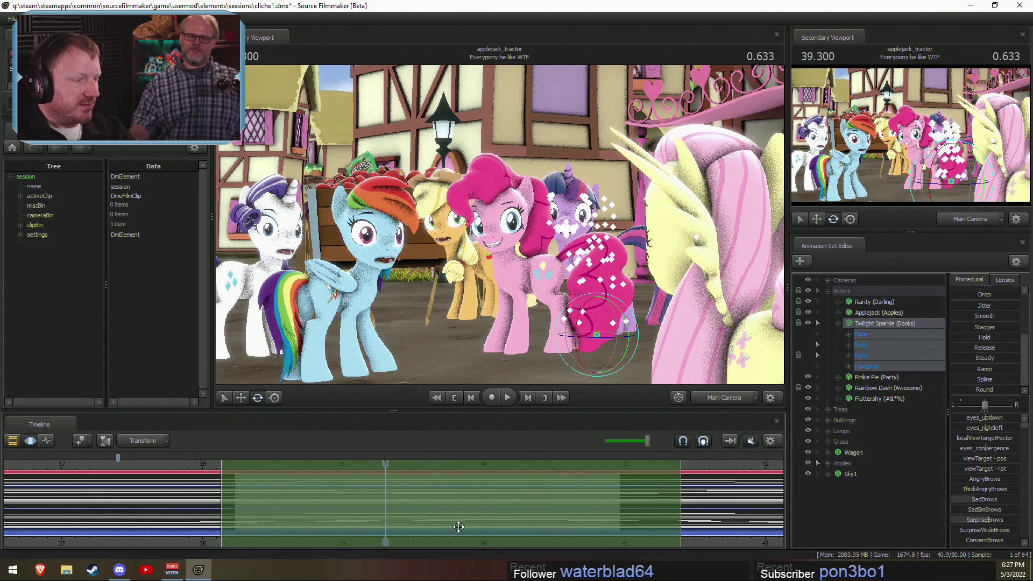
pyautogui.press('F3')
pyautogui.click(236, 464)
pyautogui.press('space')
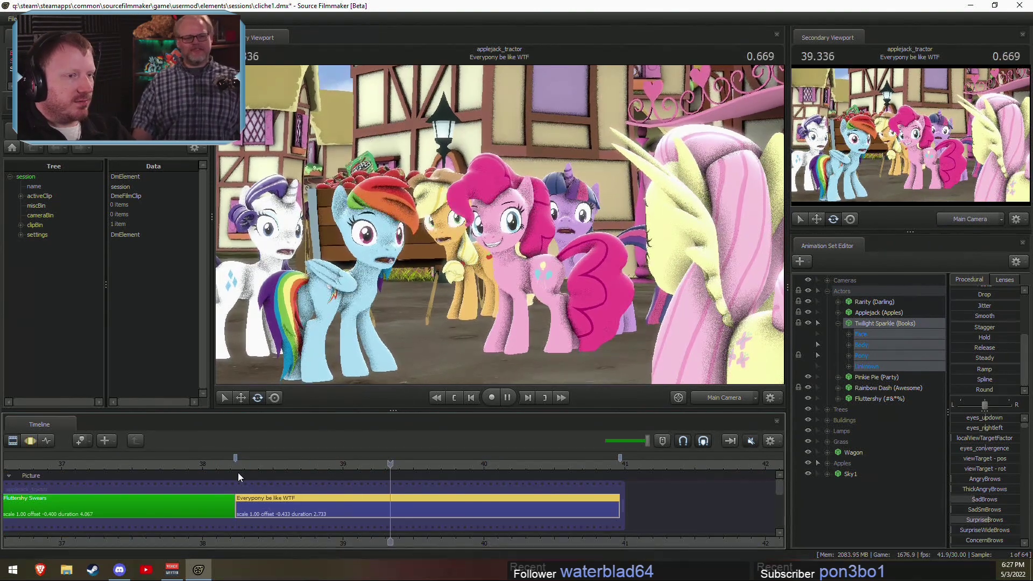
pyautogui.press('space')
pyautogui.press('F3')
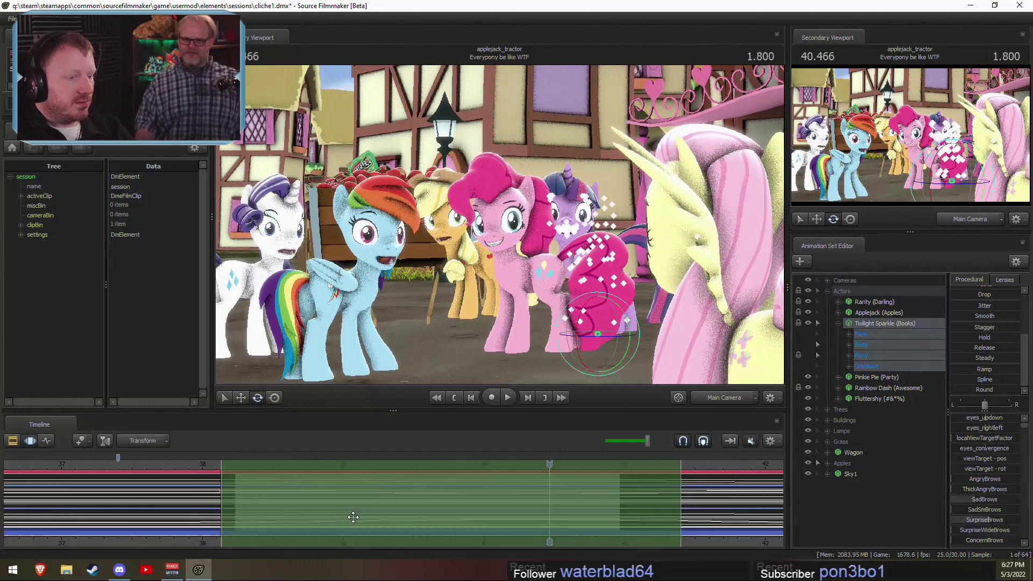
# Step: Collapse the time selection to a point near 40.3 with very wide falloffs and rotate Twilight Sparkle's Head control
pyautogui.keyDown('shift'); pyautogui.click(521, 497); pyautogui.keyUp('shift')
pyautogui.keyDown('shift'); pyautogui.scroll(20, 522, 497); pyautogui.keyUp('shift')
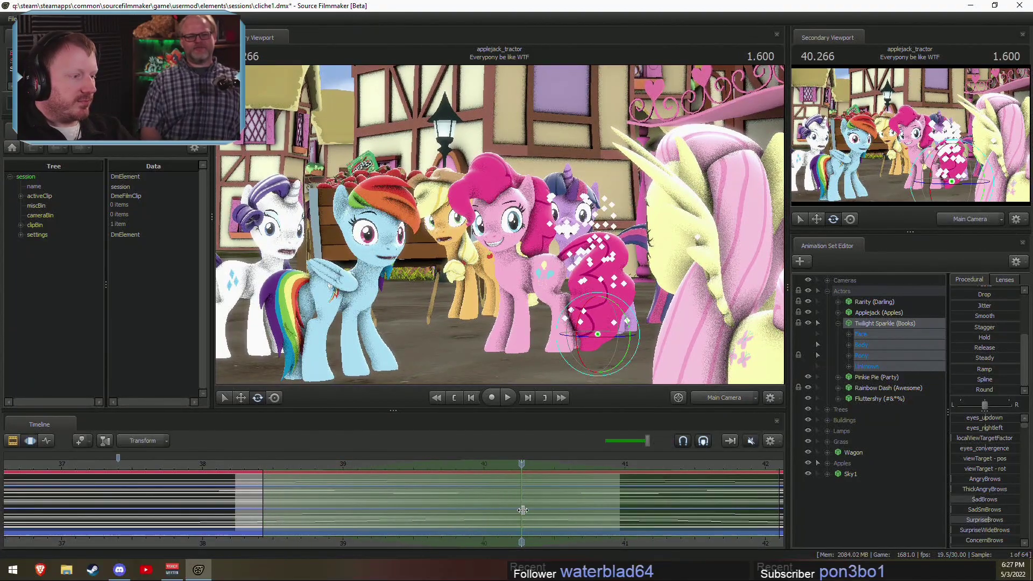
pyautogui.keyDown('shift'); pyautogui.scroll(2, 533, 510); pyautogui.keyUp('shift')
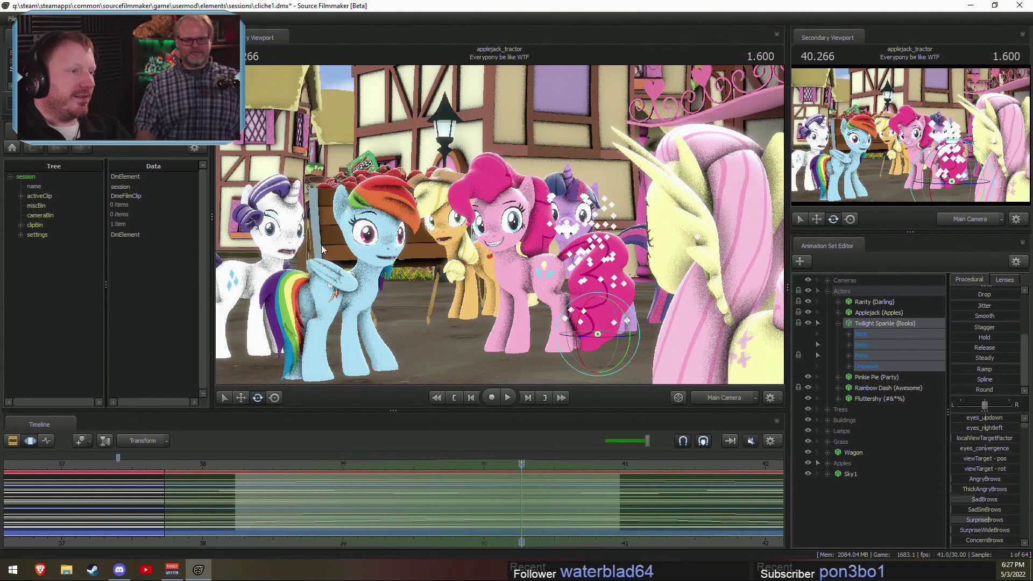
pyautogui.click(848, 345)
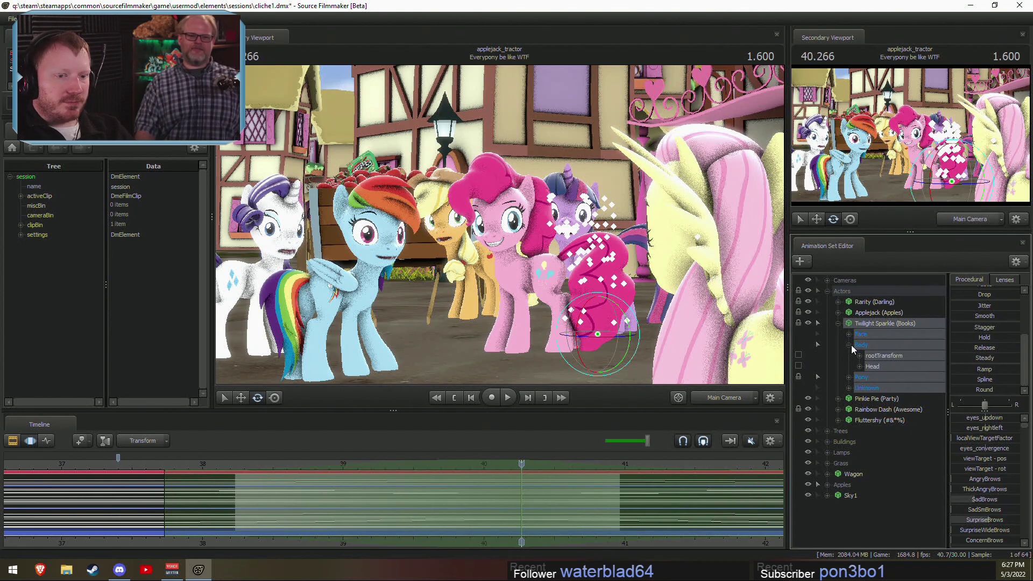
pyautogui.click(880, 367)
pyautogui.moveTo(541, 240); pyautogui.dragTo(562, 236)
# Step: Extend the end falloff of the Head edit to about 44.6 on the timeline and preview the shot
pyautogui.scroll(-5, 612, 501)
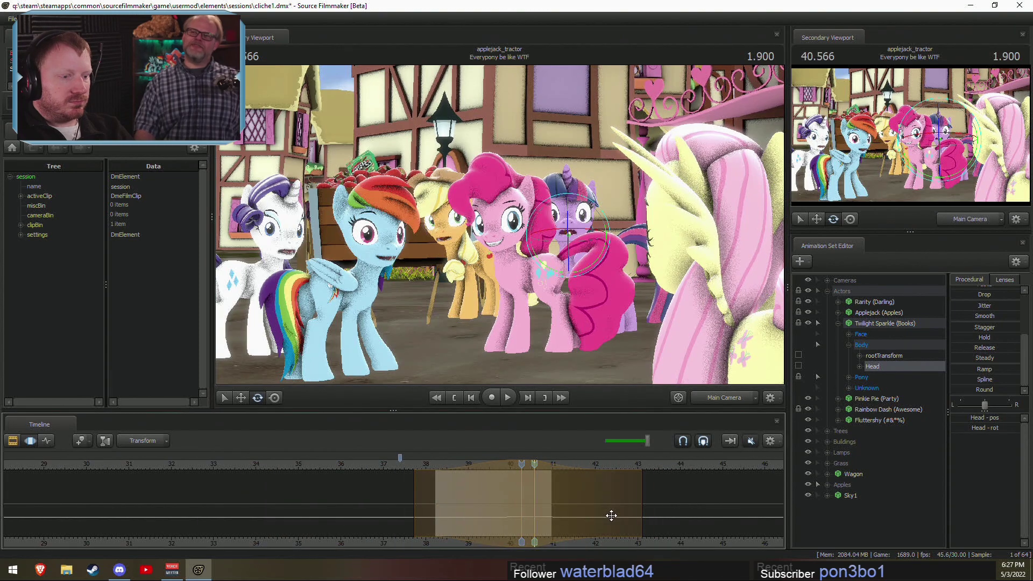
pyautogui.moveTo(642, 524); pyautogui.dragTo(706, 517)
pyautogui.click(429, 467)
pyautogui.press('space')
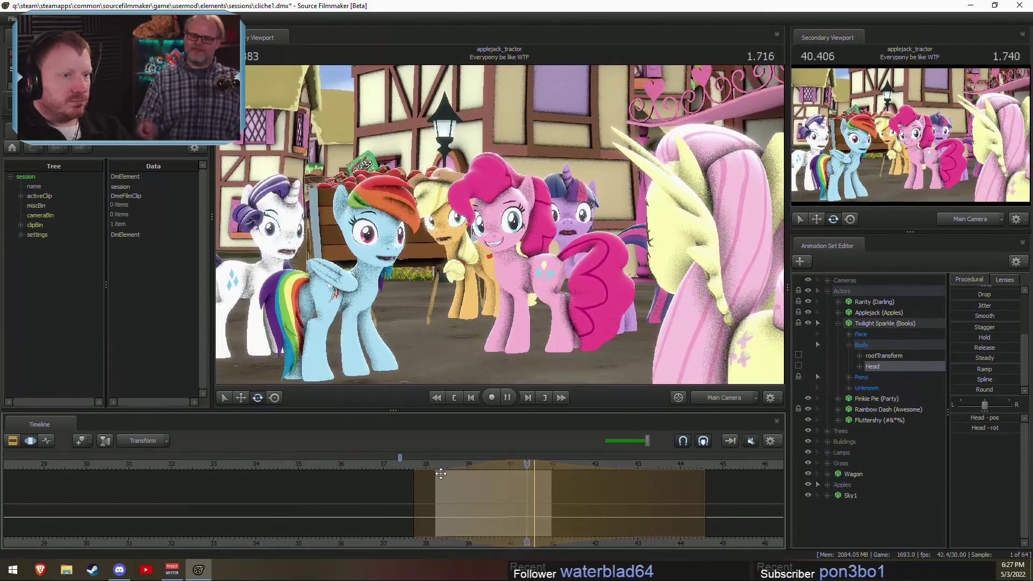
pyautogui.press('space')
# Step: Try the Head edit's peak earlier at about 39.8 and later at about 41.5, playing the shot to compare
pyautogui.moveTo(445, 489); pyautogui.dragTo(434, 475)
pyautogui.press('space')
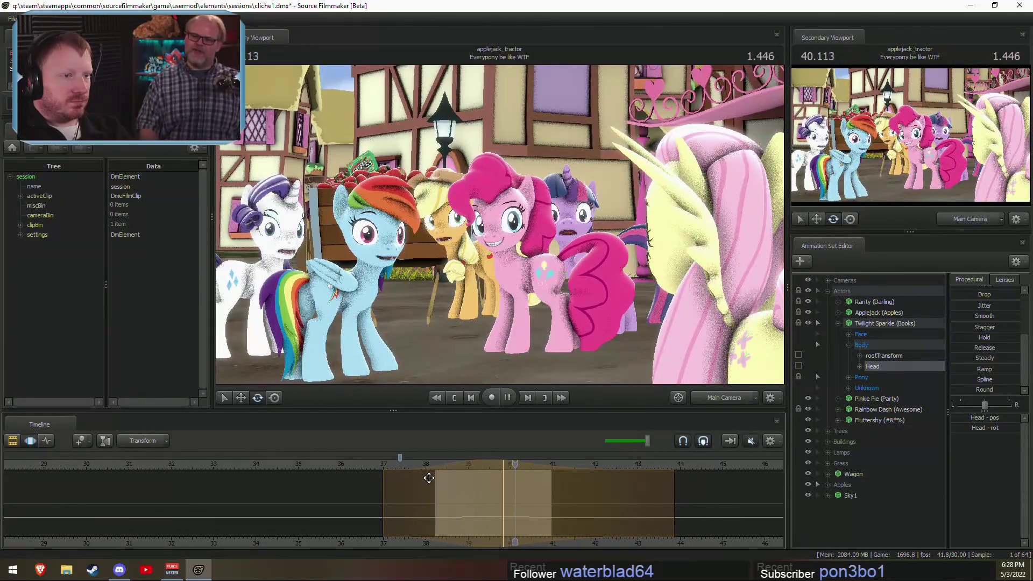
pyautogui.press('space')
pyautogui.moveTo(433, 475); pyautogui.dragTo(503, 475)
pyautogui.press('space')
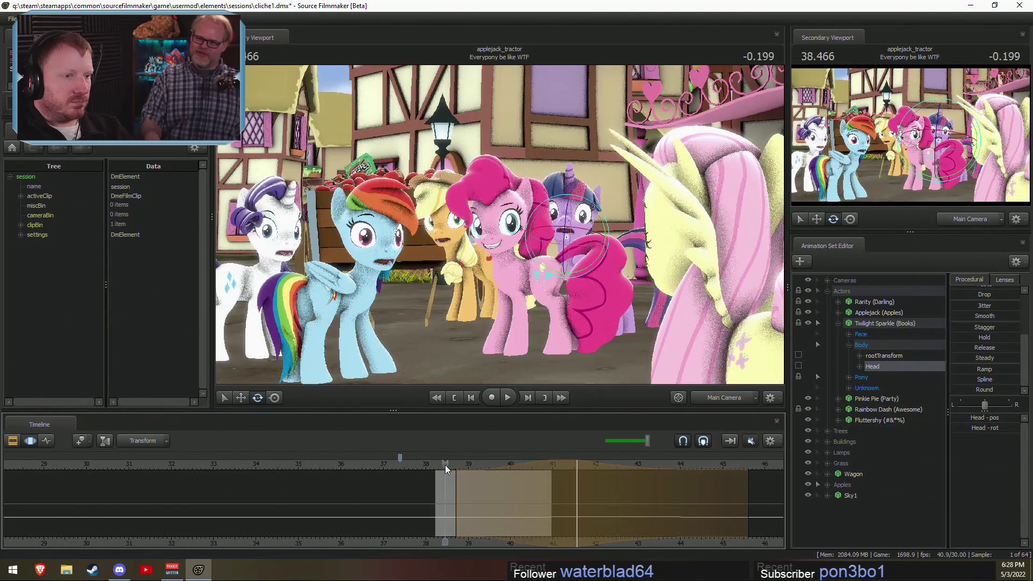
# Step: Move the Head edit's peak to about 40.2, shorten its falloff to end near 43.1, and preview the shot
pyautogui.moveTo(666, 509); pyautogui.dragTo(608, 510)
pyautogui.moveTo(688, 506); pyautogui.dragTo(640, 505)
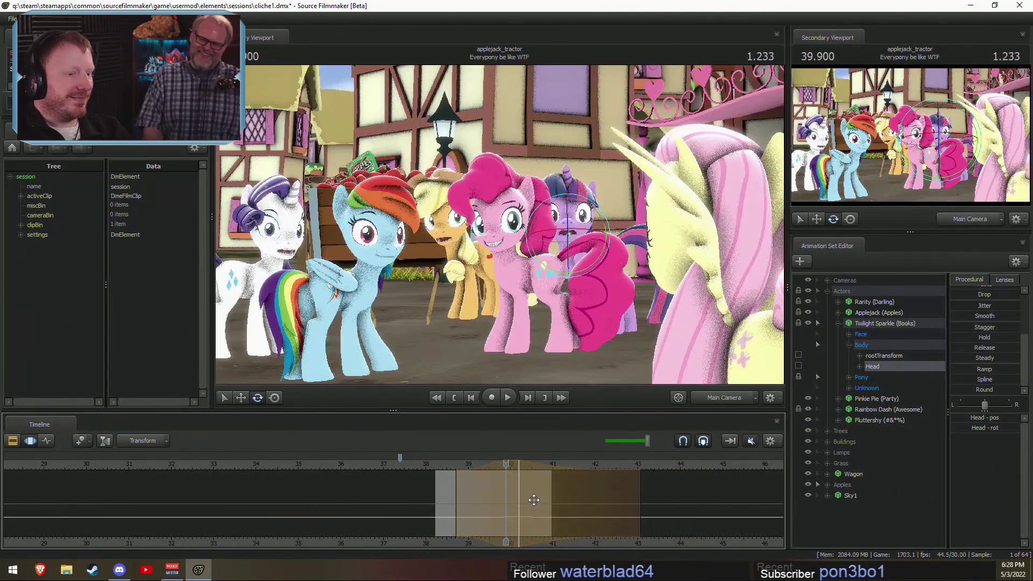
pyautogui.press('space')
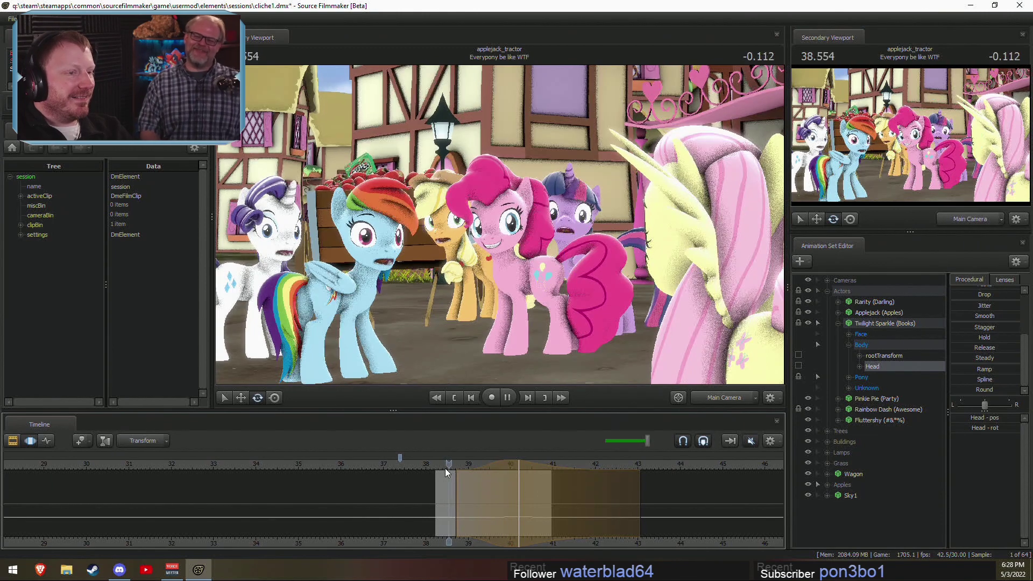
pyautogui.press('space')
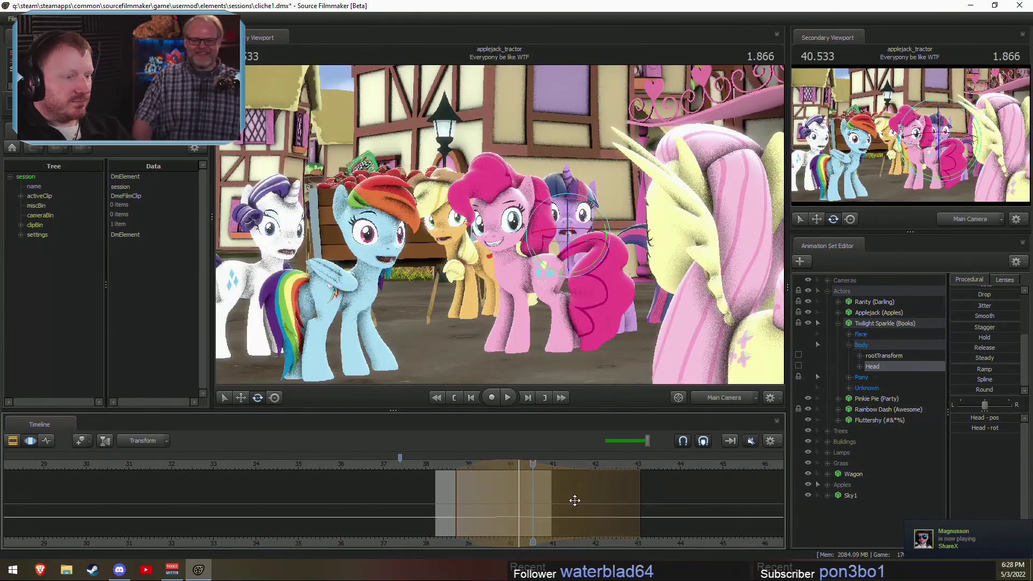
# Step: Replay the shot from its beginning to review the timing of Twilight Sparkle's head turn
pyautogui.click(437, 466)
pyautogui.press('space')
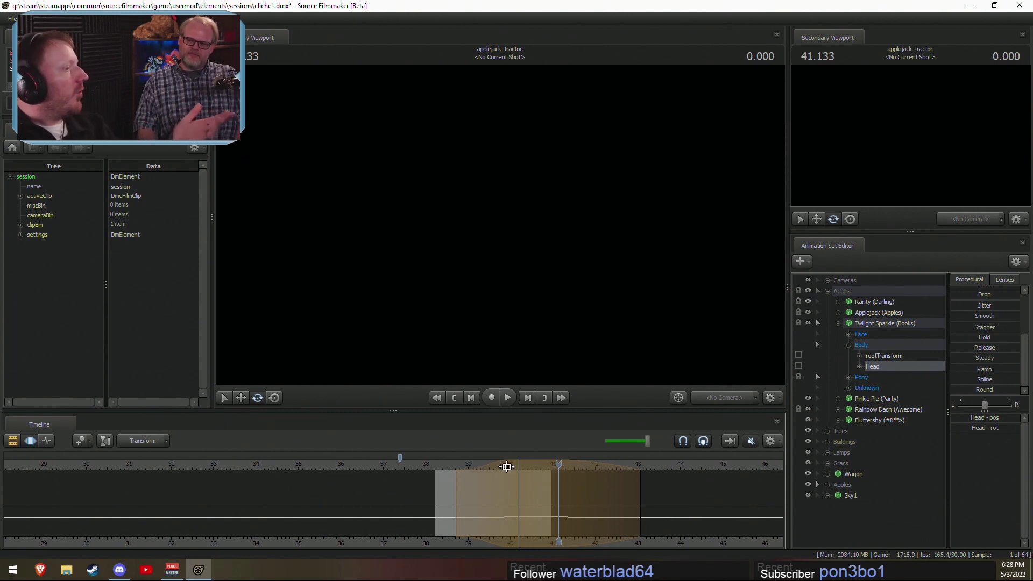
pyautogui.click(452, 467)
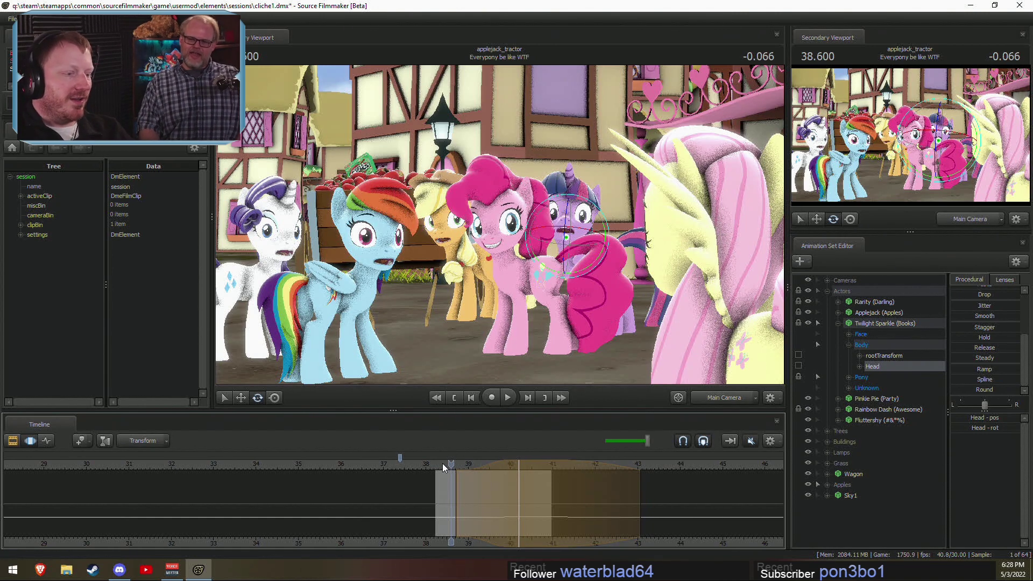
pyautogui.moveTo(442, 463); pyautogui.dragTo(436, 463)
pyautogui.press('space')
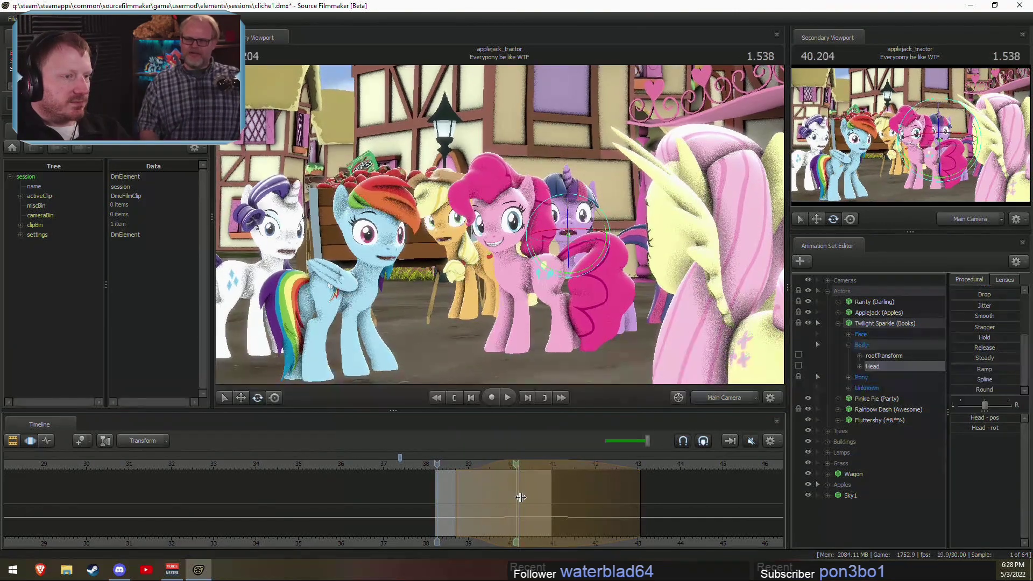
pyautogui.press('space')
# Step: Nudge the Head edit's time selection slightly later and play the shot again
pyautogui.moveTo(574, 503); pyautogui.dragTo(576, 504)
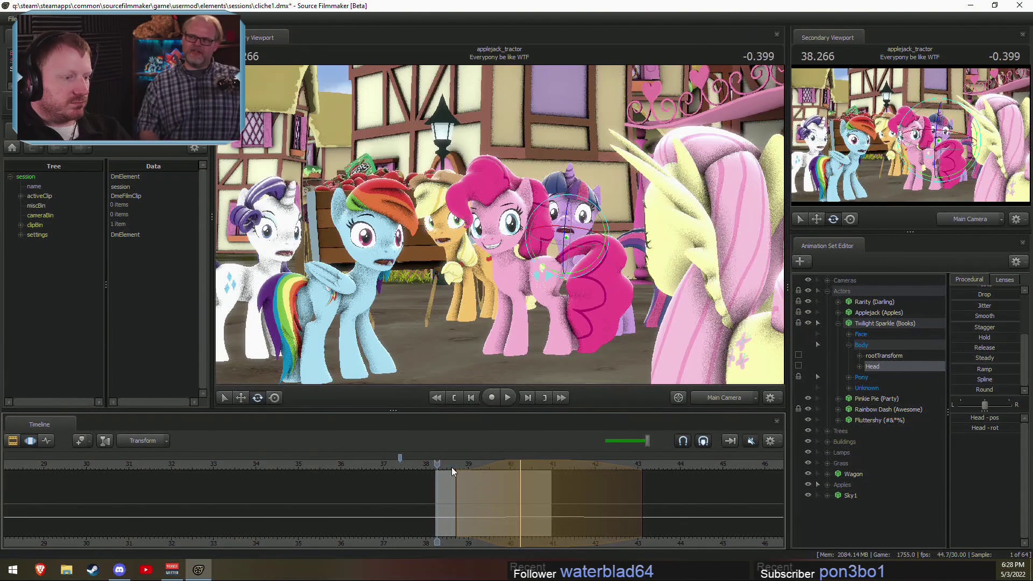
pyautogui.press('space')
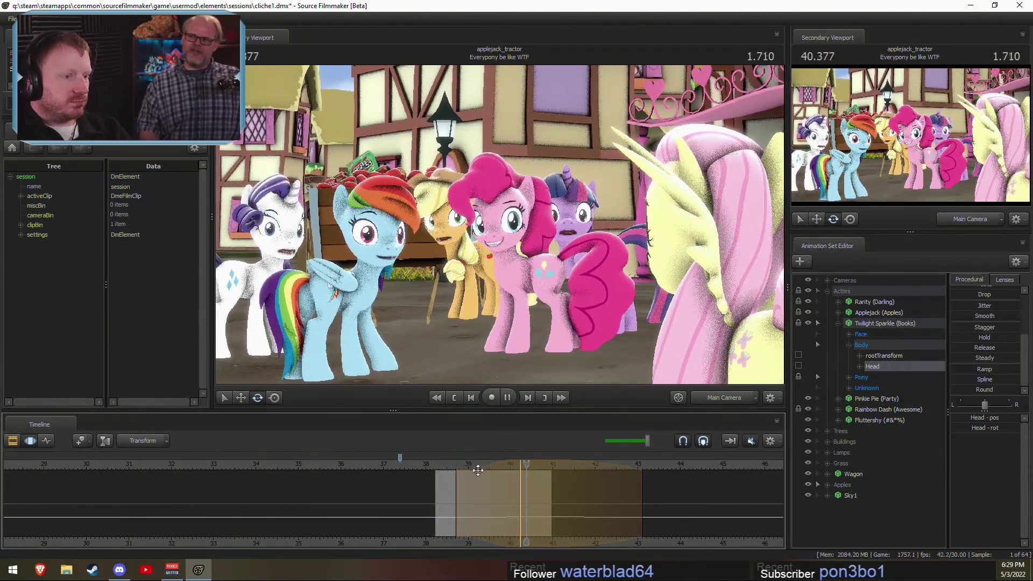
pyautogui.press('space')
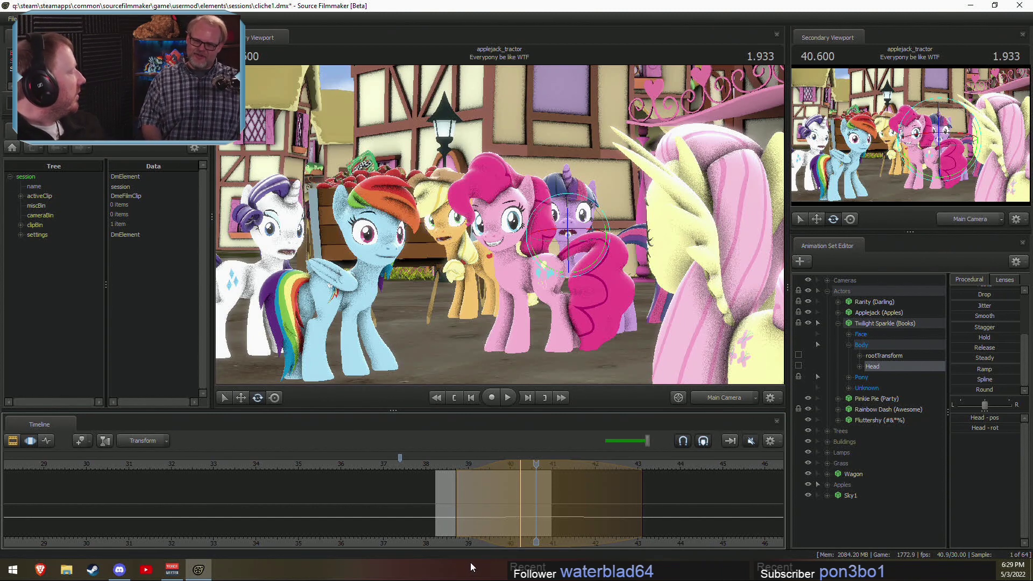
# Step: Switch to Photoshop and create a blank white 2500 x 3575 px RGB document at 72 ppi
pyautogui.rightClick(93, 570)
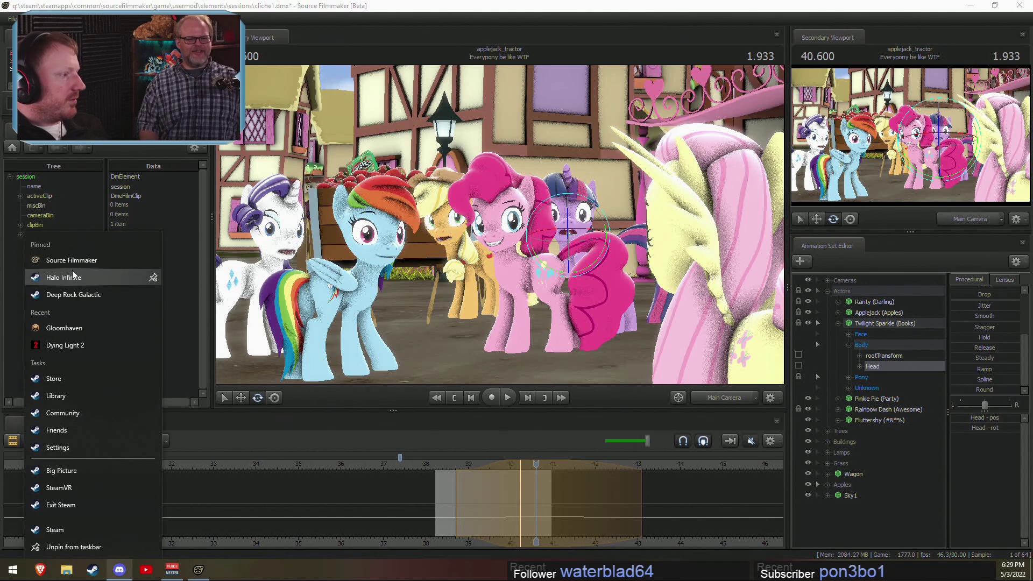
pyautogui.click(13, 569)
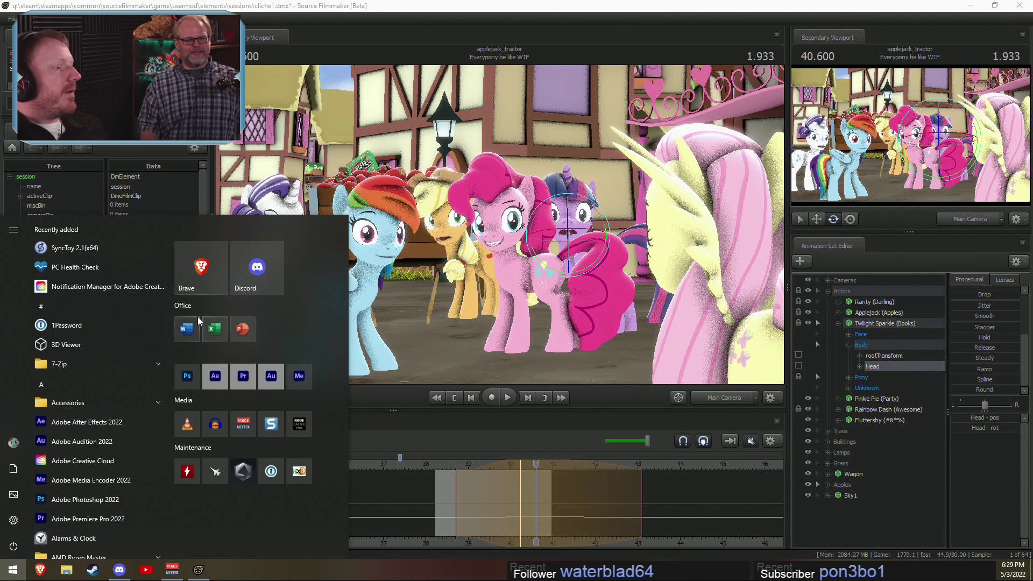
pyautogui.click(188, 376)
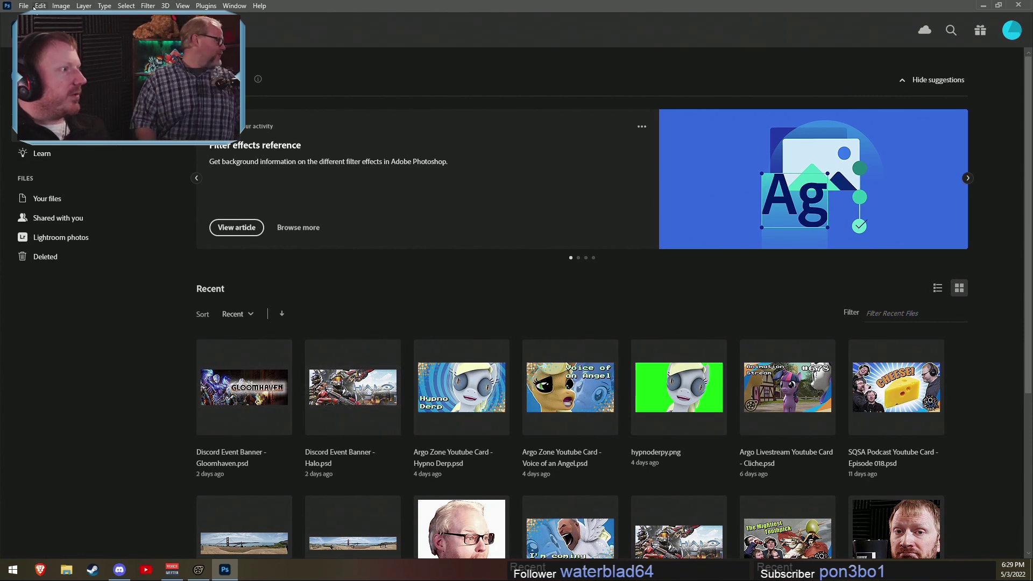
pyautogui.click(23, 6)
pyautogui.click(33, 15)
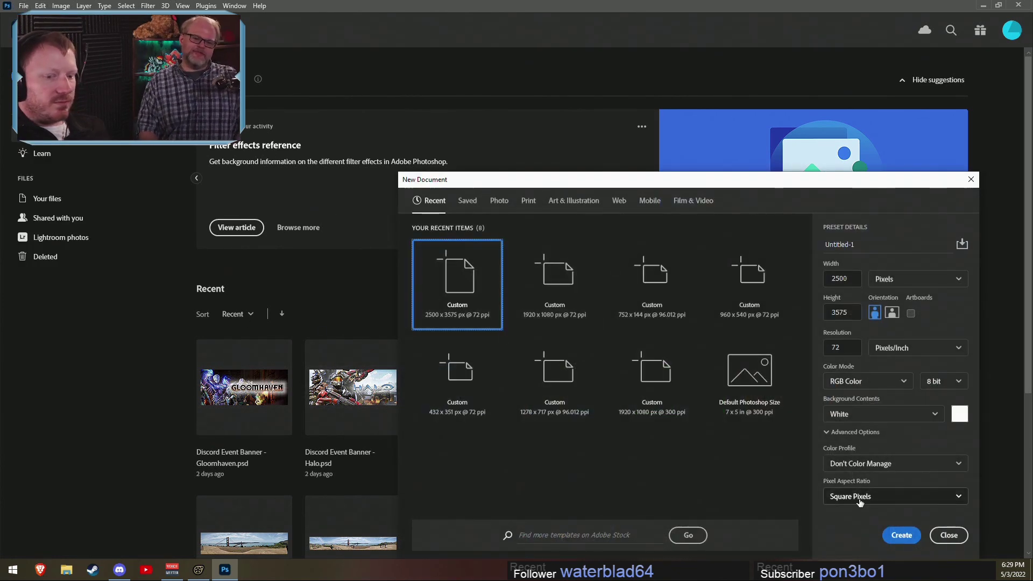
pyautogui.click(899, 534)
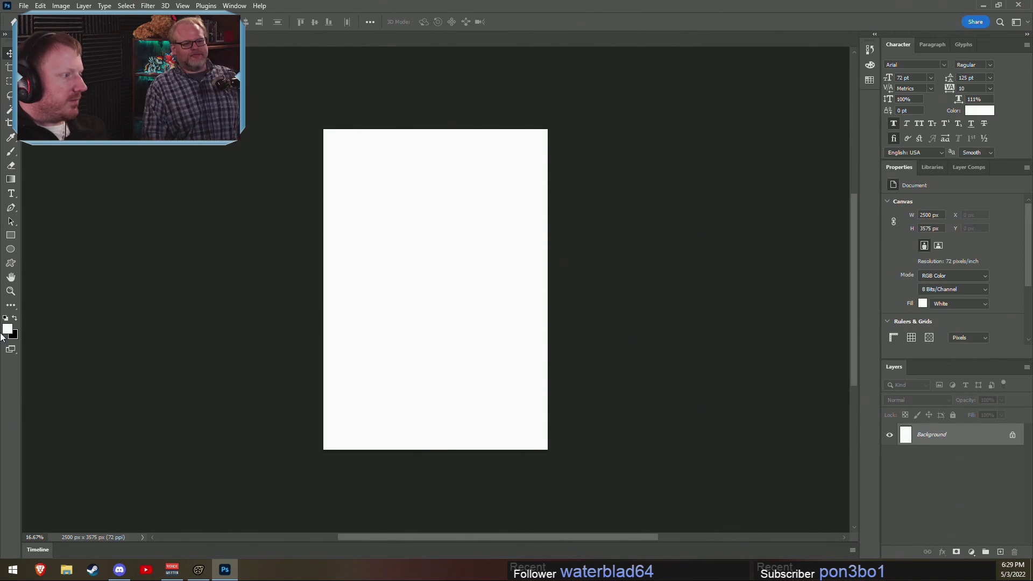
# Step: Open the foreground Color Picker and try a dark brown, #321f08, in the orange hue
pyautogui.click(7, 329)
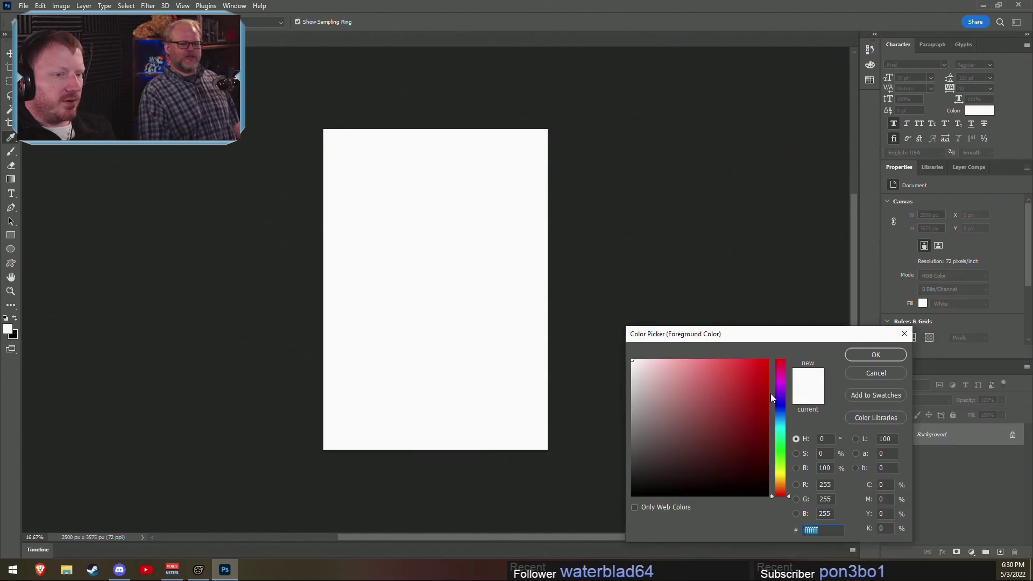
pyautogui.moveTo(784, 340); pyautogui.dragTo(471, 195)
pyautogui.click(507, 346)
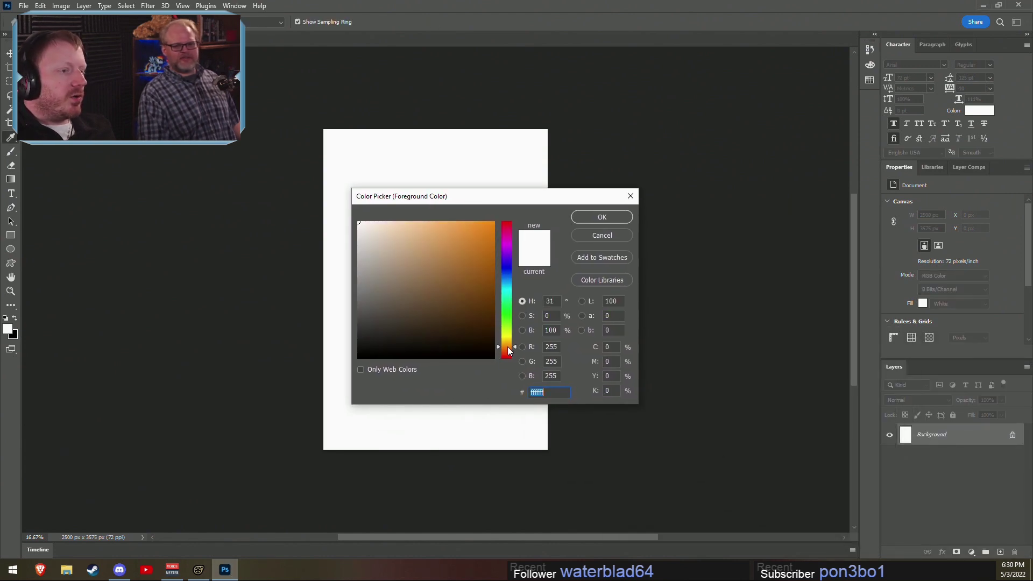
pyautogui.click(473, 332)
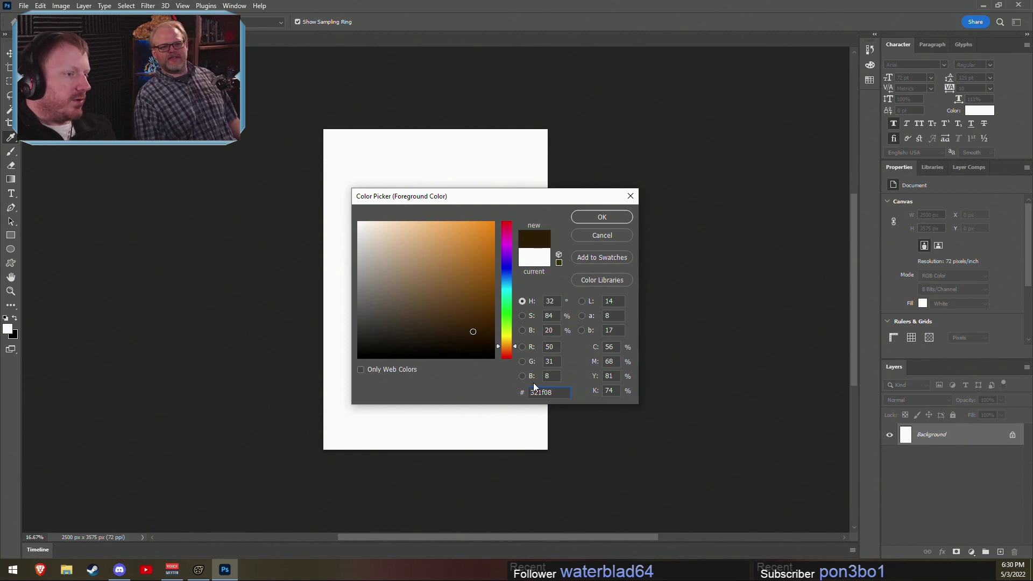
# Step: Compare dark and bright shades of green and orange as the foreground color, trying #083210, #de5f1a, #0c3406 and #2fe117
pyautogui.moveTo(511, 346); pyautogui.dragTo(511, 309)
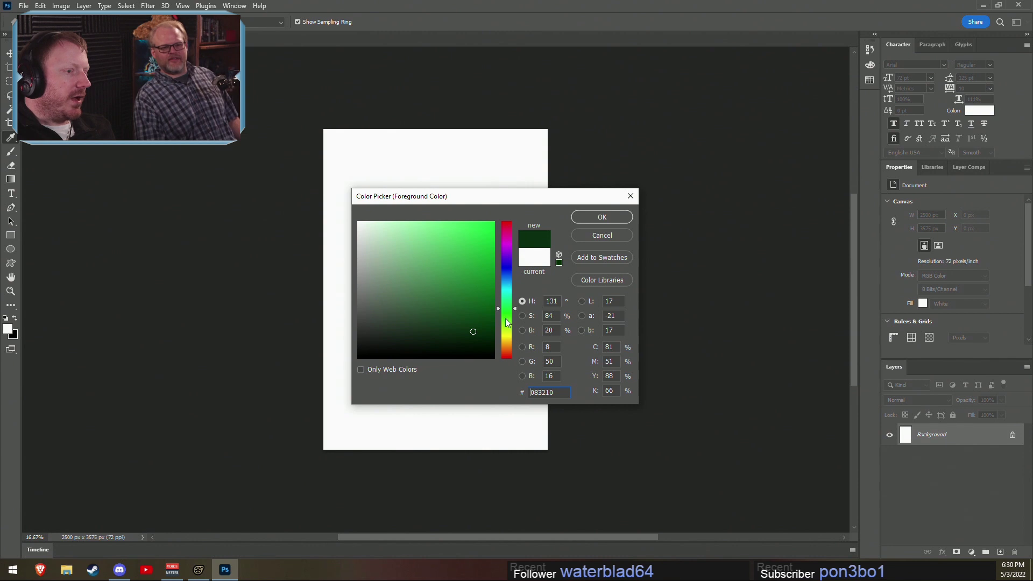
pyautogui.click(478, 239)
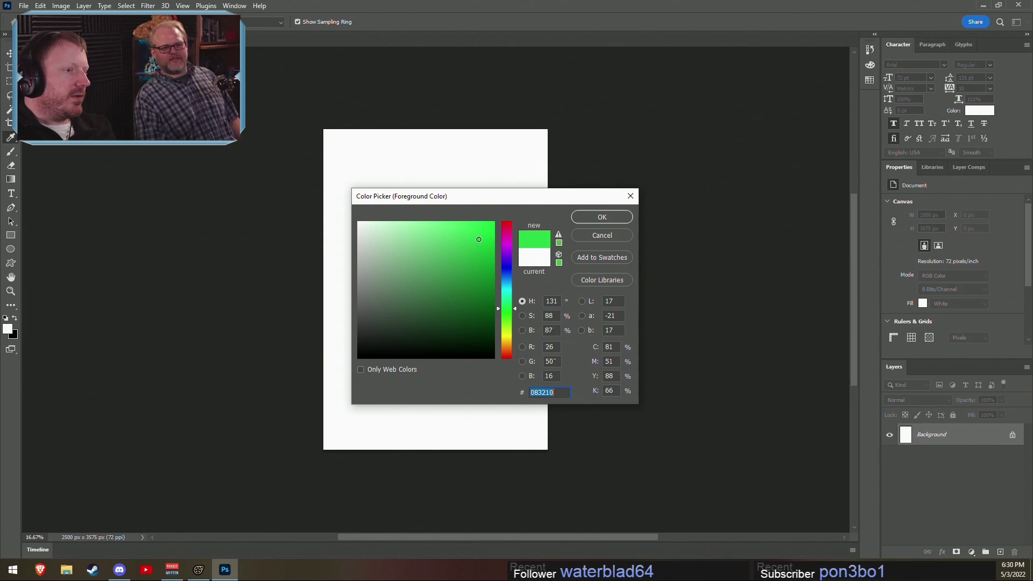
pyautogui.click(508, 351)
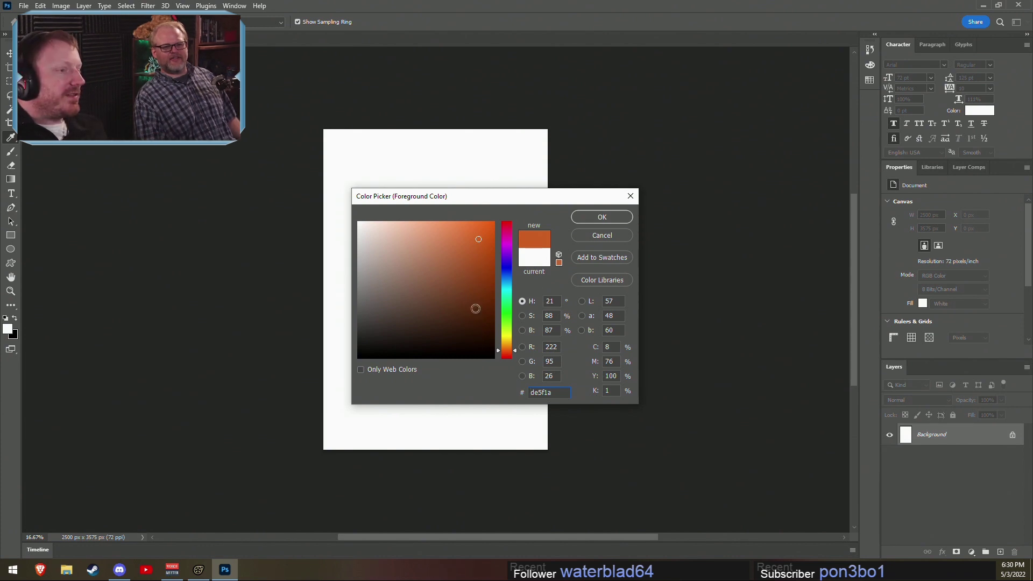
pyautogui.click(478, 331)
pyautogui.click(506, 316)
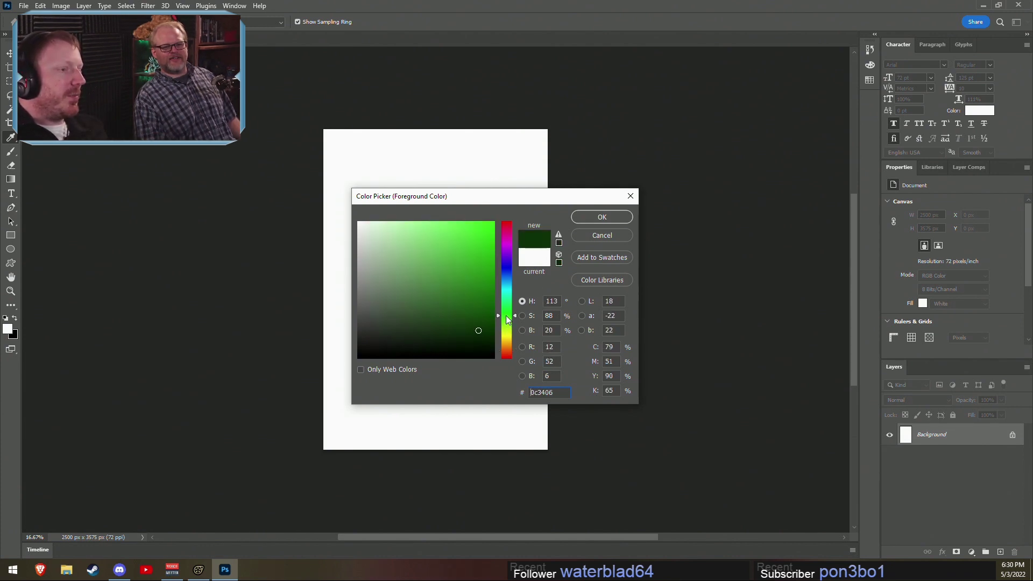
pyautogui.click(480, 237)
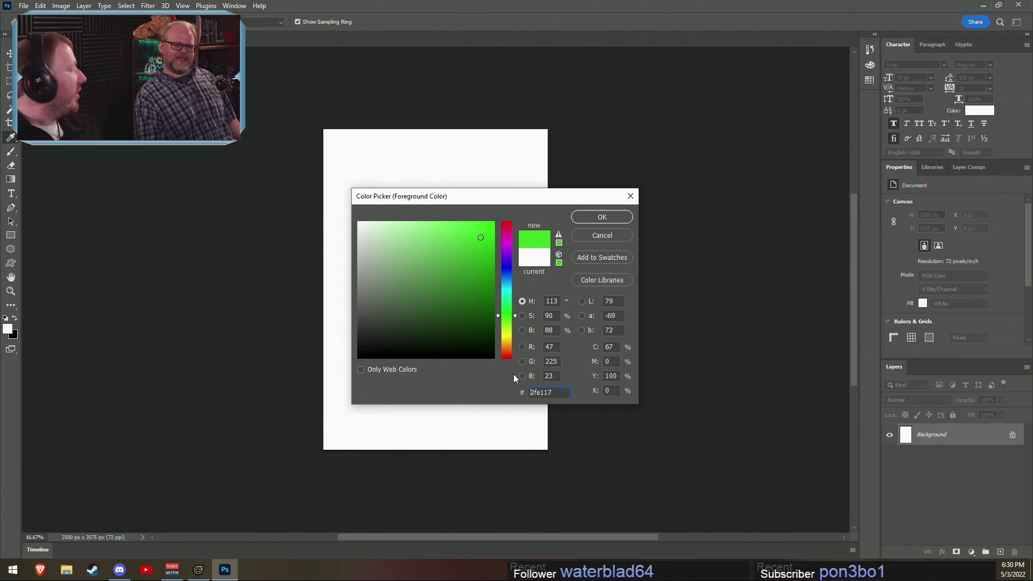
# Step: Compare dark and bright shades of blue and magenta as the foreground color, including #091341, #ca1fcc and #4a0c4b
pyautogui.click(506, 265)
pyautogui.click(476, 324)
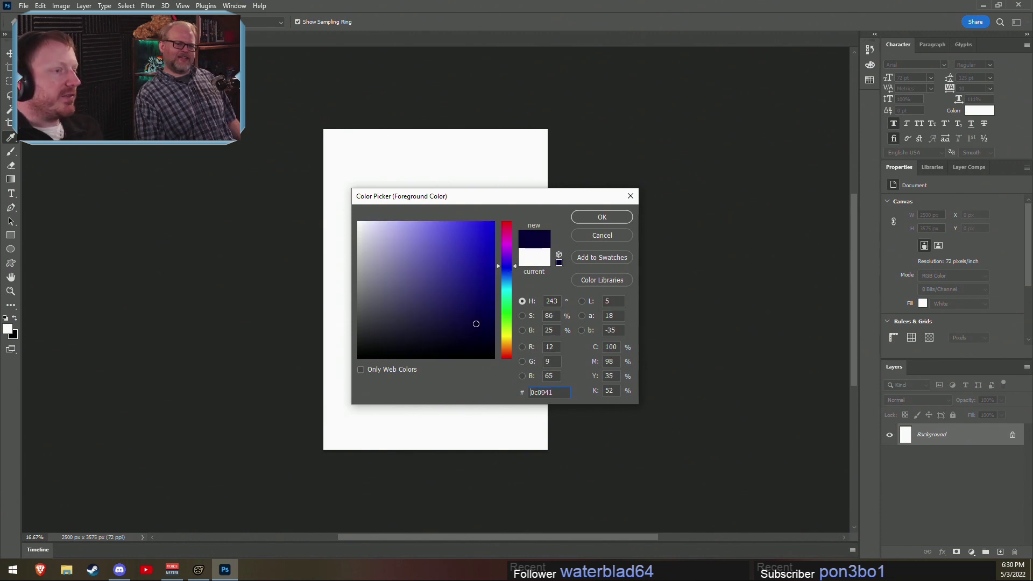
pyautogui.moveTo(507, 259)
pyautogui.mouseDown()
pyautogui.moveTo(507, 247)
pyautogui.moveTo(508, 271)
pyautogui.mouseUp()
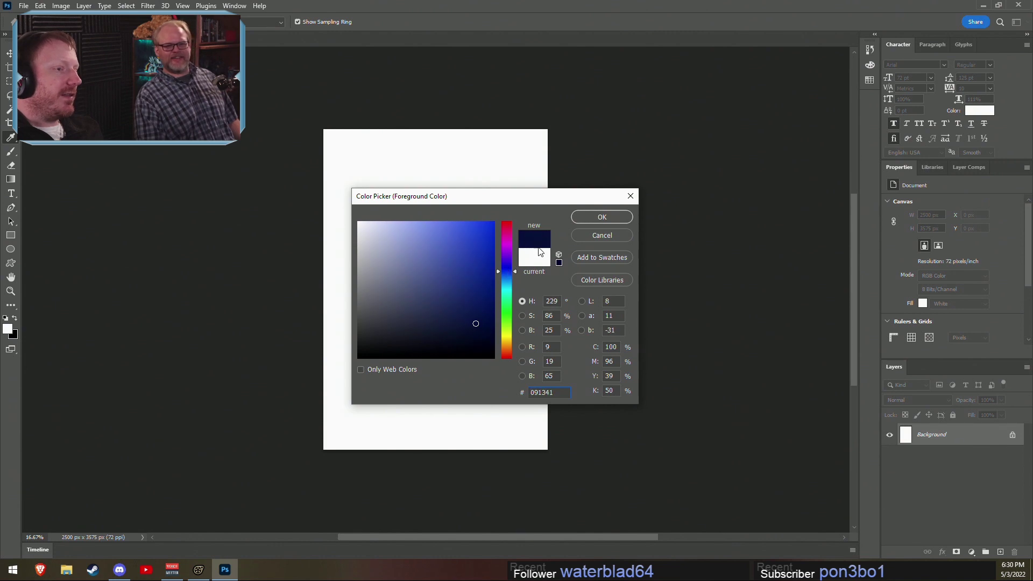
pyautogui.click(473, 248)
pyautogui.moveTo(518, 269); pyautogui.dragTo(511, 245)
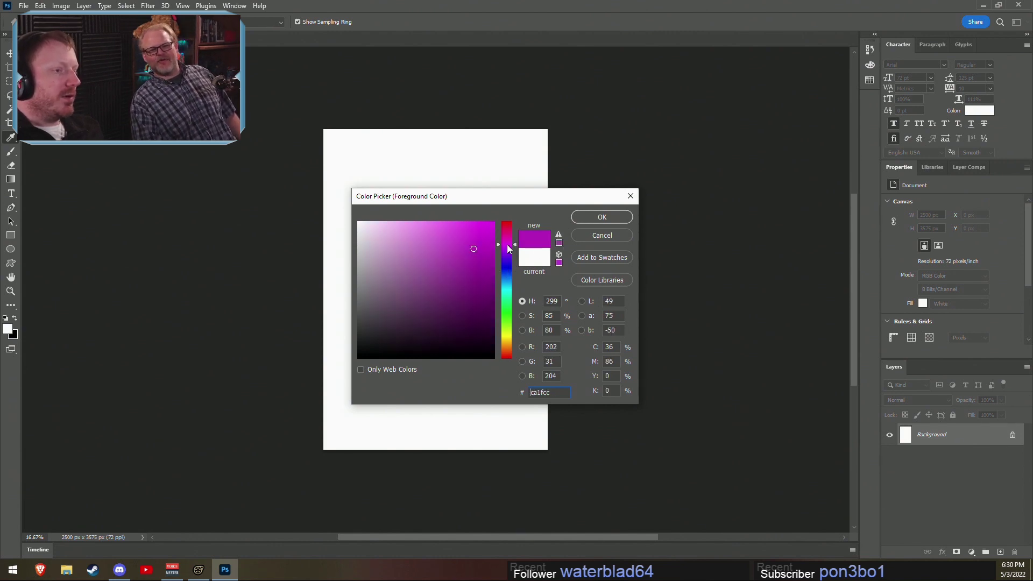
pyautogui.click(478, 316)
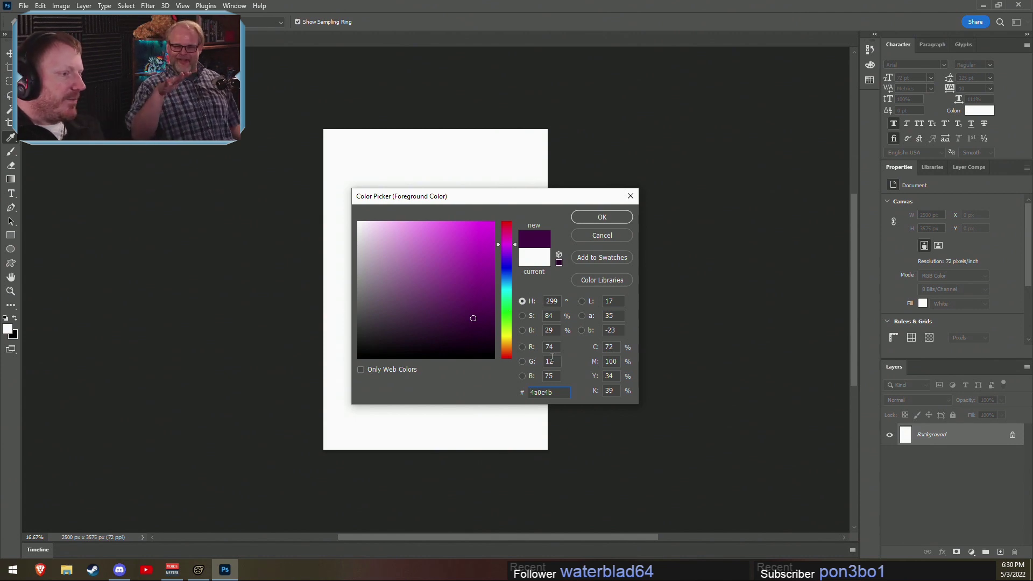
# Step: Try bright red #ff4311, dark brown #3d2608 and lighter tan #bd8e50 as the foreground color
pyautogui.click(507, 353)
pyautogui.click(446, 260)
pyautogui.moveTo(447, 260); pyautogui.dragTo(485, 222)
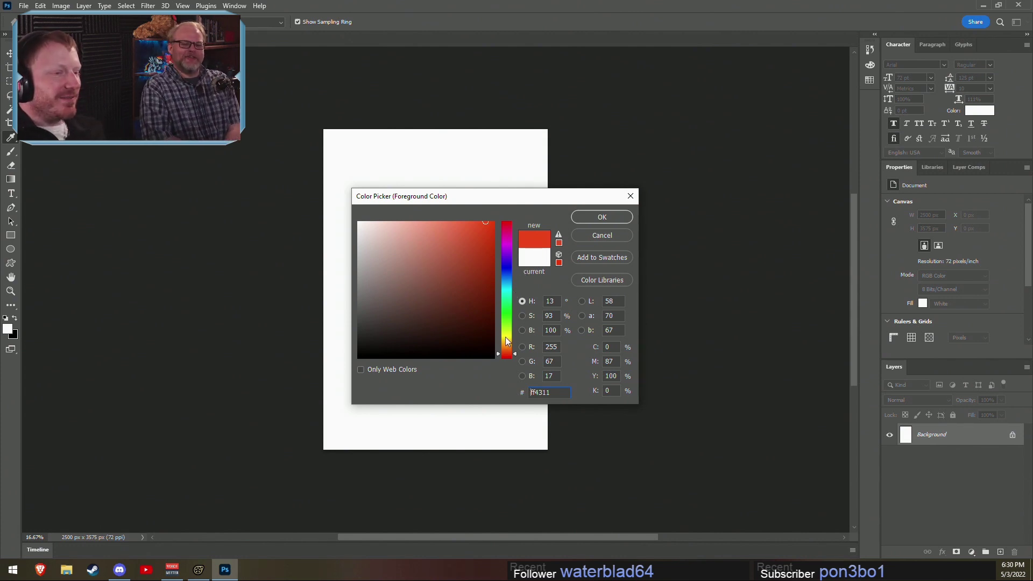
pyautogui.moveTo(508, 340); pyautogui.dragTo(476, 325)
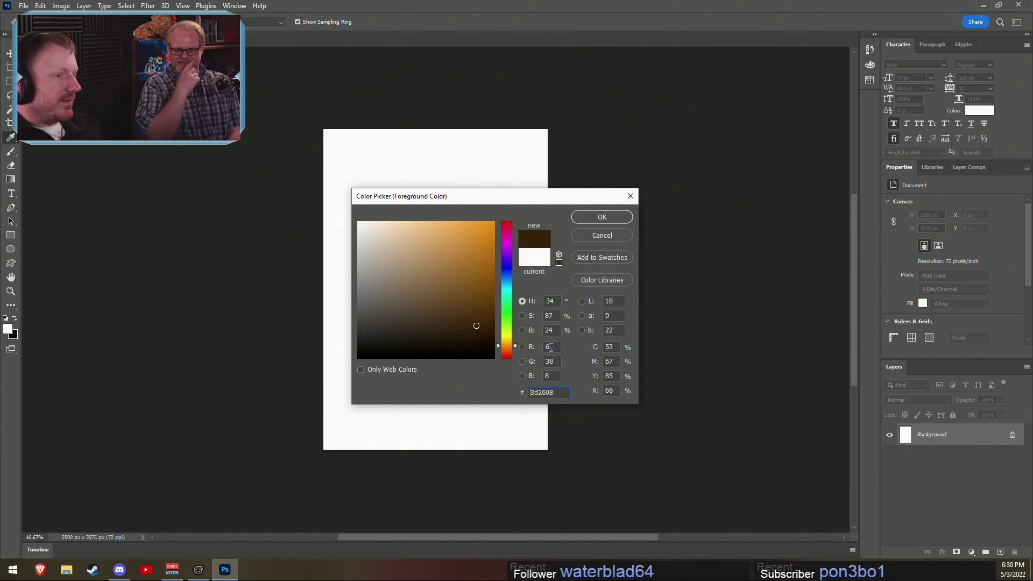
pyautogui.moveTo(475, 326); pyautogui.dragTo(421, 266)
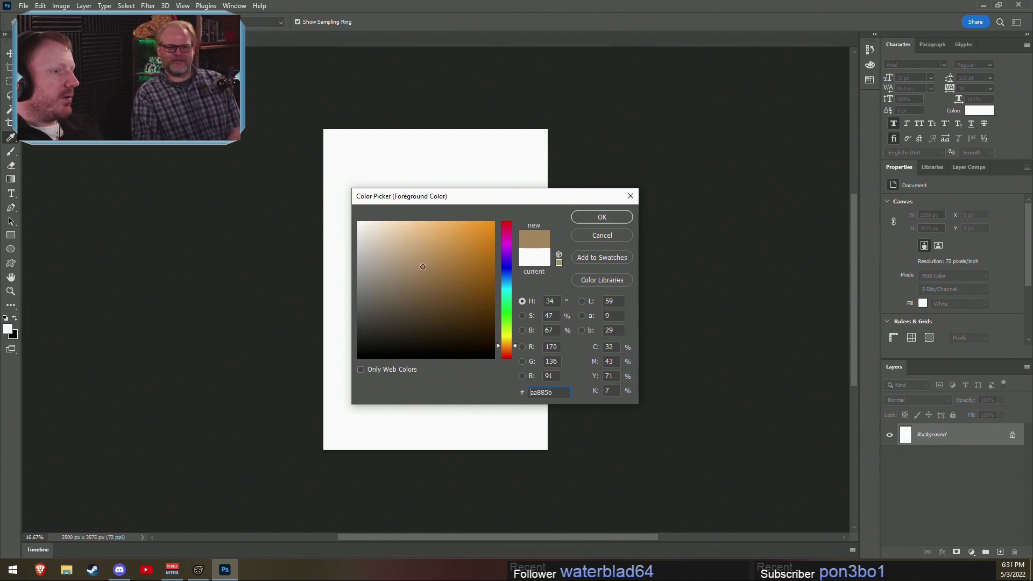
pyautogui.moveTo(422, 265); pyautogui.dragTo(437, 257)
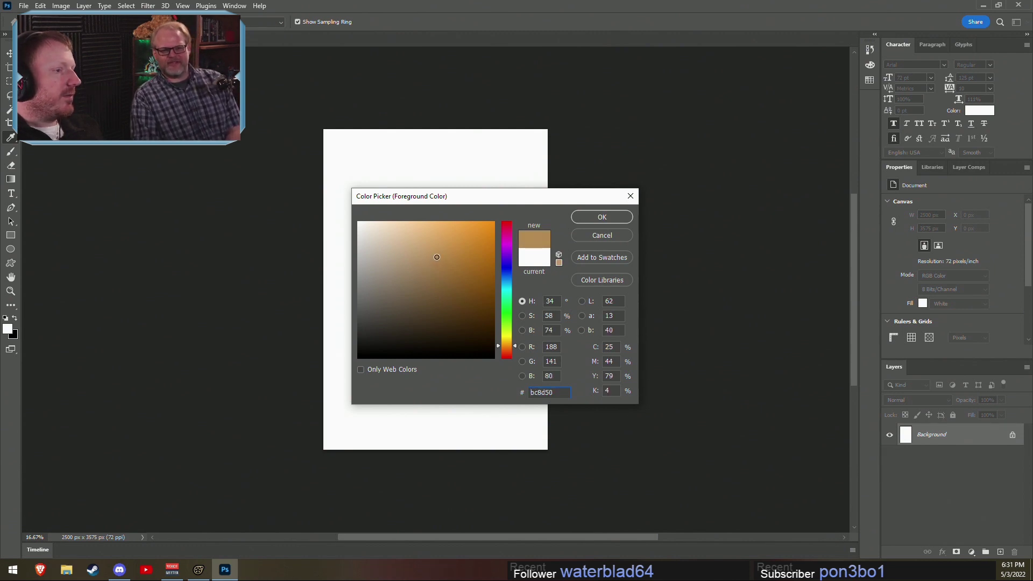
pyautogui.moveTo(436, 257); pyautogui.dragTo(436, 257)
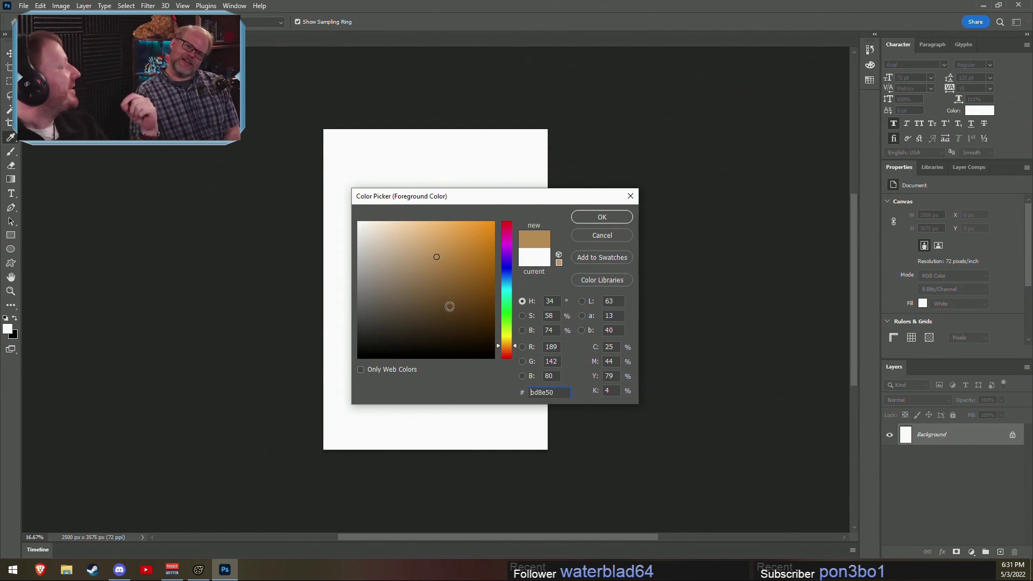
# Step: Try muted purple #8b4d91 and muted pink #904b6f as the foreground color
pyautogui.click(502, 247)
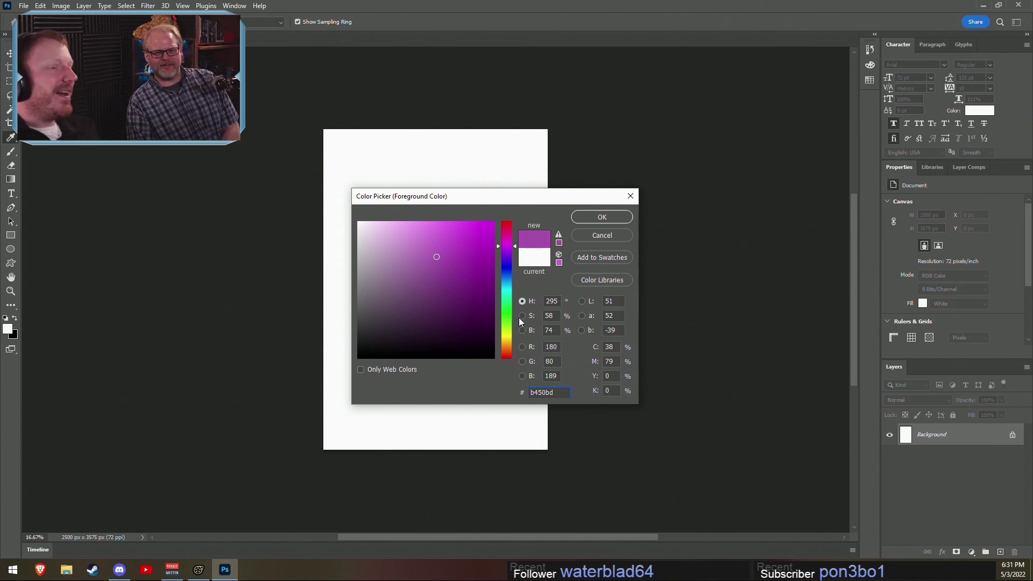
pyautogui.moveTo(462, 296); pyautogui.dragTo(421, 280)
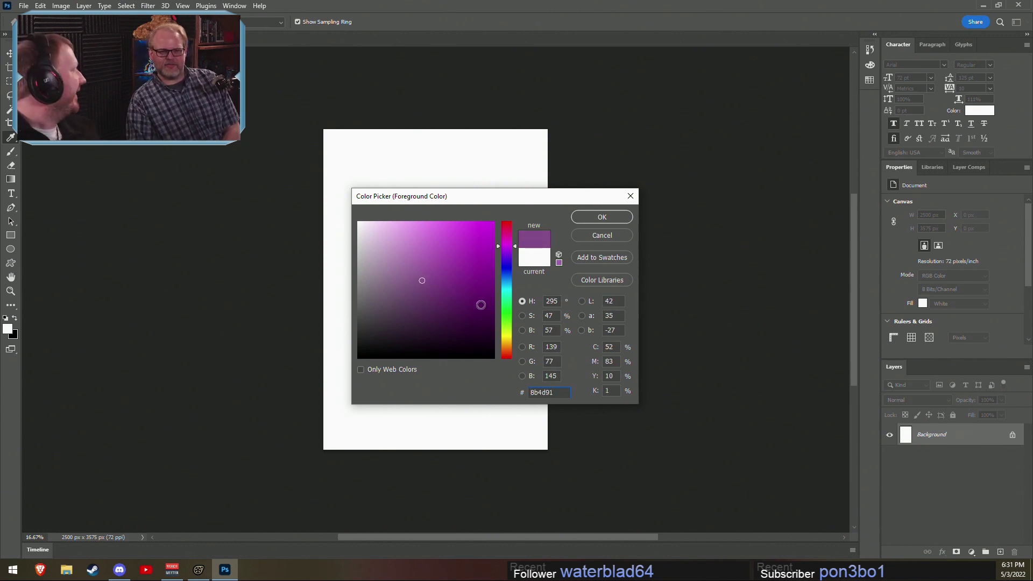
pyautogui.click(501, 234)
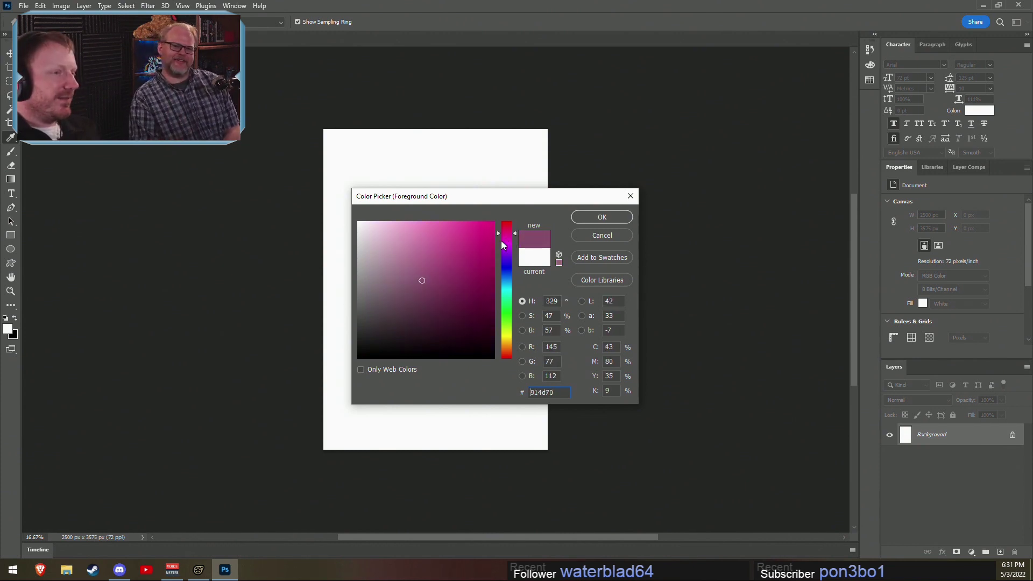
pyautogui.click(423, 282)
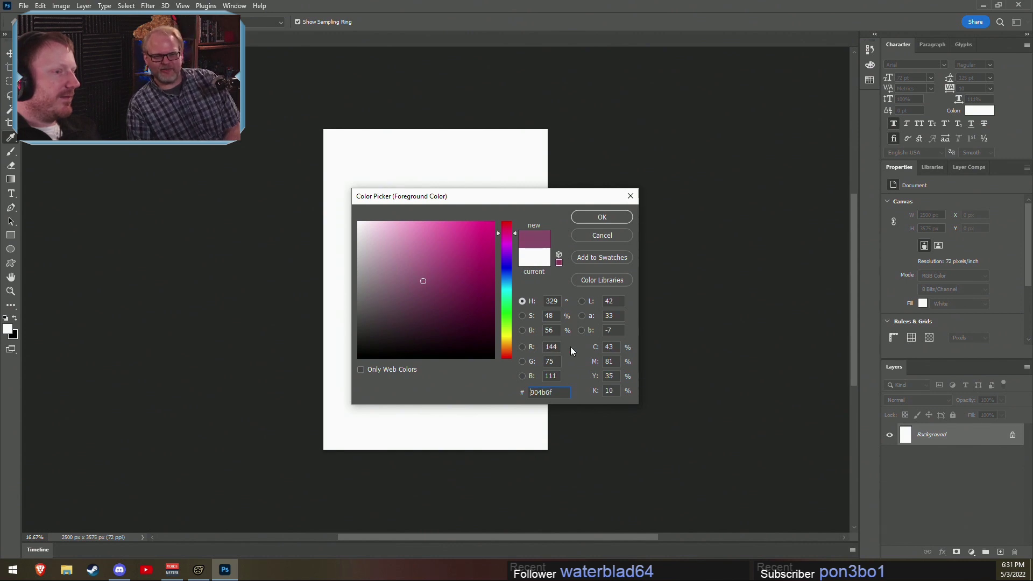
# Step: Try a near-black orange shade, #0d0701, and compare it with muted purple #7d447c
pyautogui.moveTo(482, 253)
pyautogui.mouseDown()
pyautogui.moveTo(441, 243)
pyautogui.moveTo(420, 289)
pyautogui.moveTo(434, 312)
pyautogui.moveTo(342, 211)
pyautogui.moveTo(487, 351)
pyautogui.mouseUp()
pyautogui.click(508, 351)
pyautogui.click(507, 347)
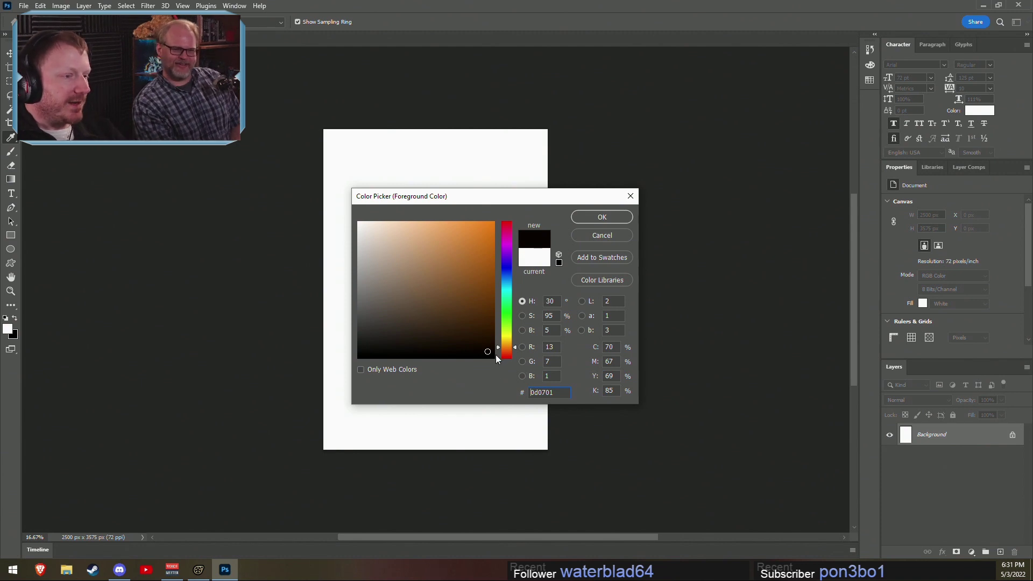
pyautogui.moveTo(497, 355); pyautogui.dragTo(506, 244)
pyautogui.click(440, 318)
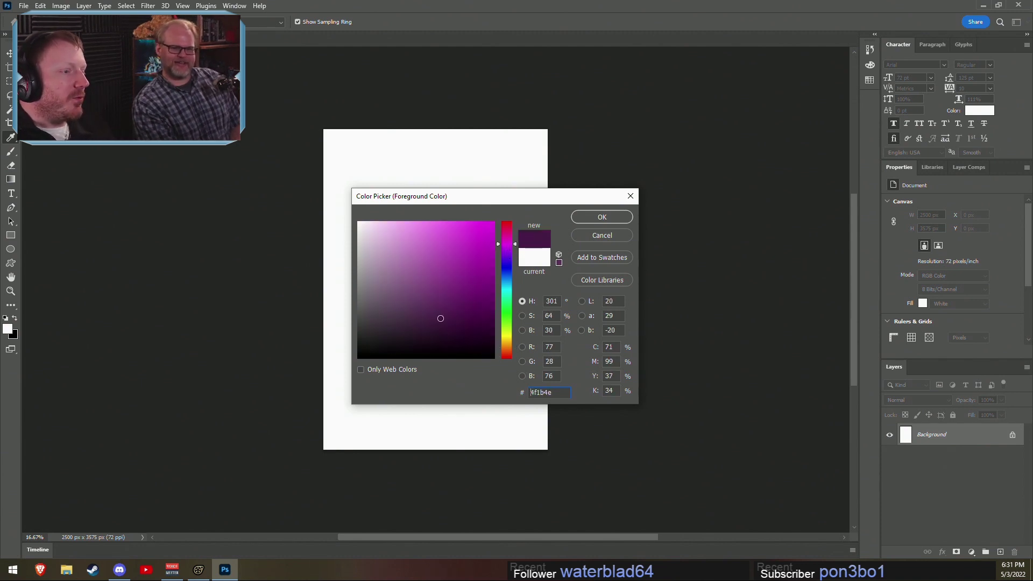
pyautogui.moveTo(440, 318); pyautogui.dragTo(420, 292)
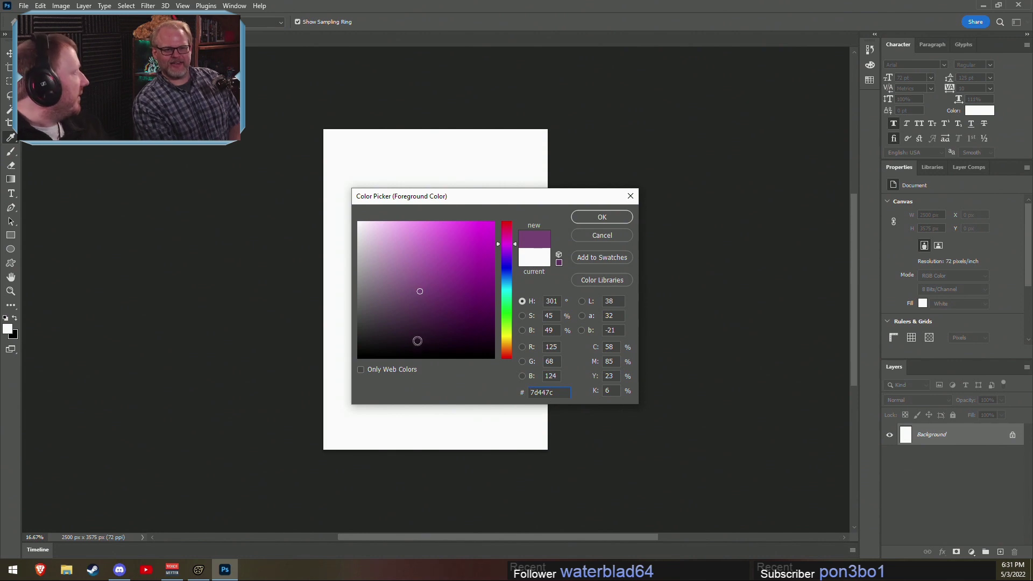
# Step: Try olive #7d7044 darkened to #423918, and cancel the foreground color change
pyautogui.moveTo(499, 322)
pyautogui.mouseDown()
pyautogui.moveTo(509, 292)
pyautogui.moveTo(501, 217)
pyautogui.moveTo(506, 340)
pyautogui.mouseUp()
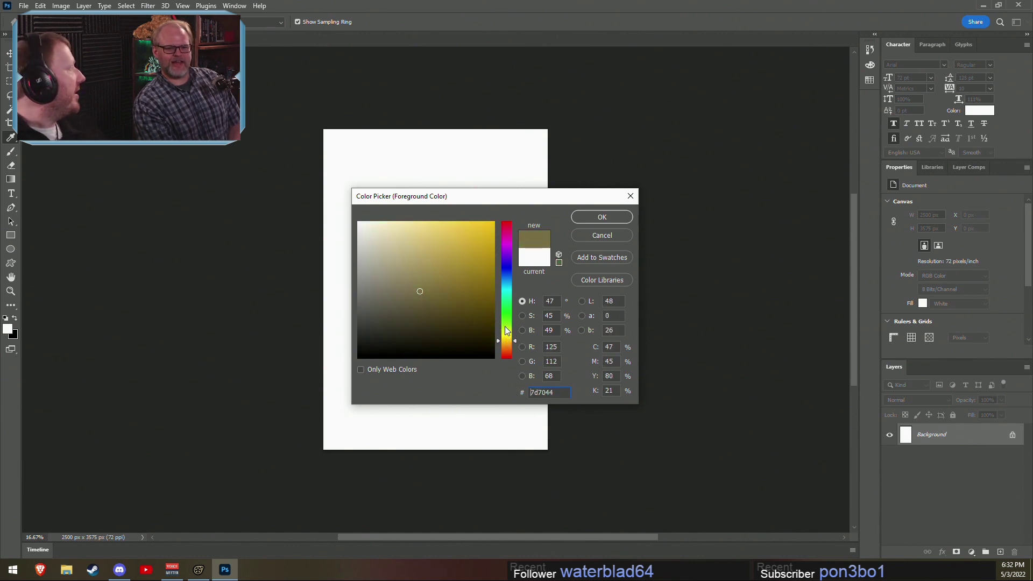
pyautogui.moveTo(442, 302); pyautogui.dragTo(444, 323)
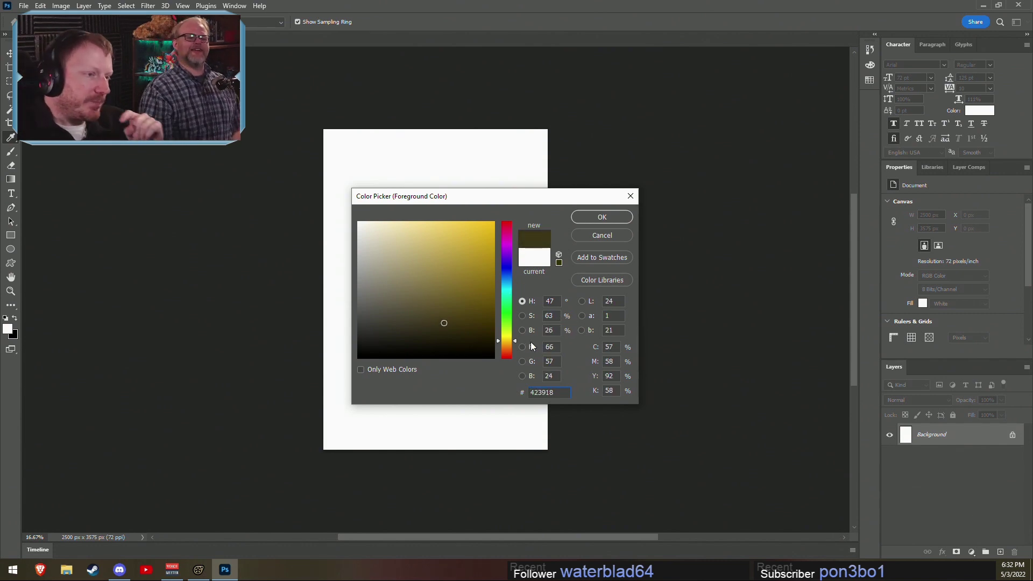
pyautogui.click(603, 237)
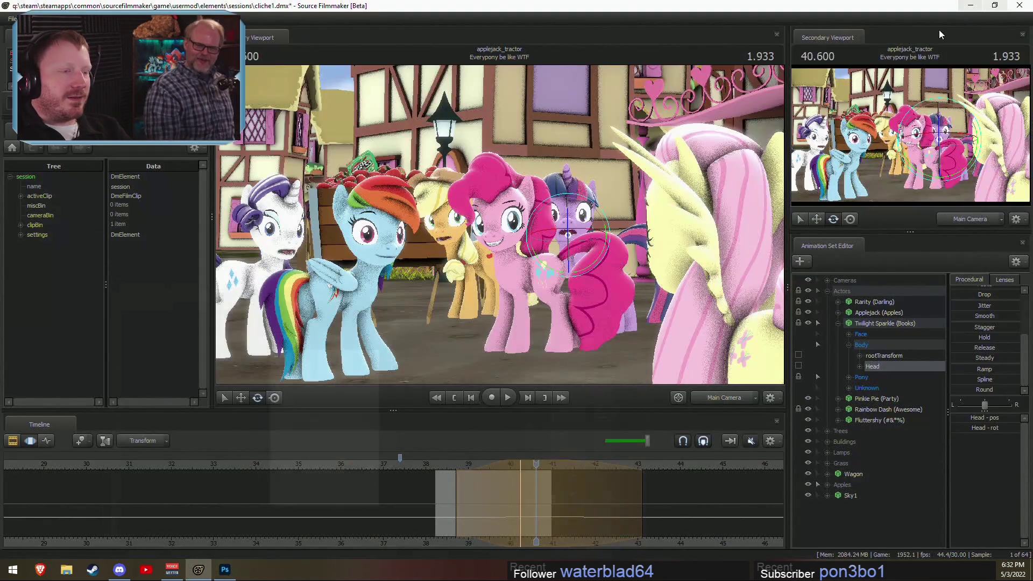
# Step: Return to Source Filmmaker and move the playhead to about 38.8 in the "Everypony be like WTF" shot's motion view
pyautogui.click(983, 6)
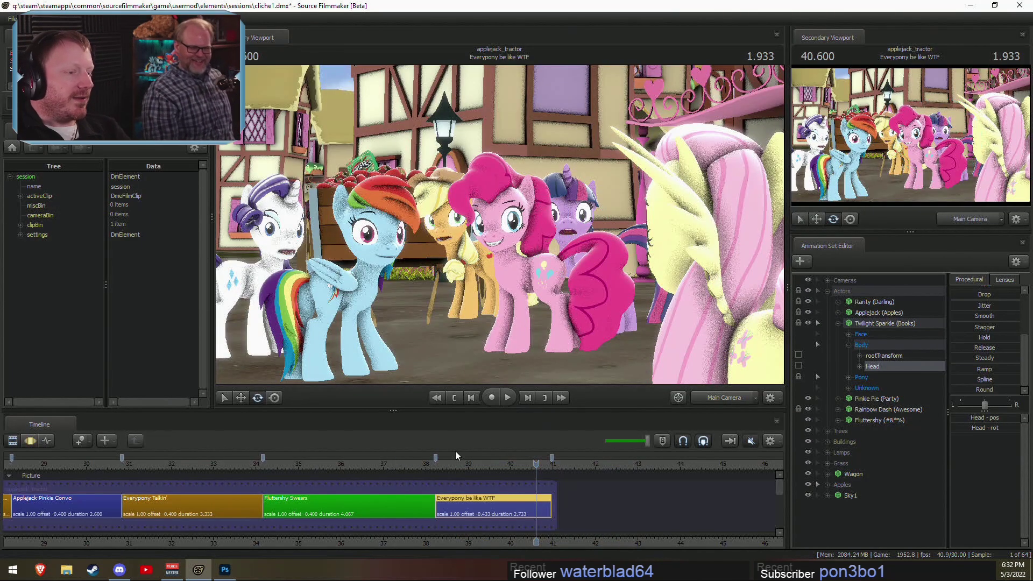
pyautogui.press('F3')
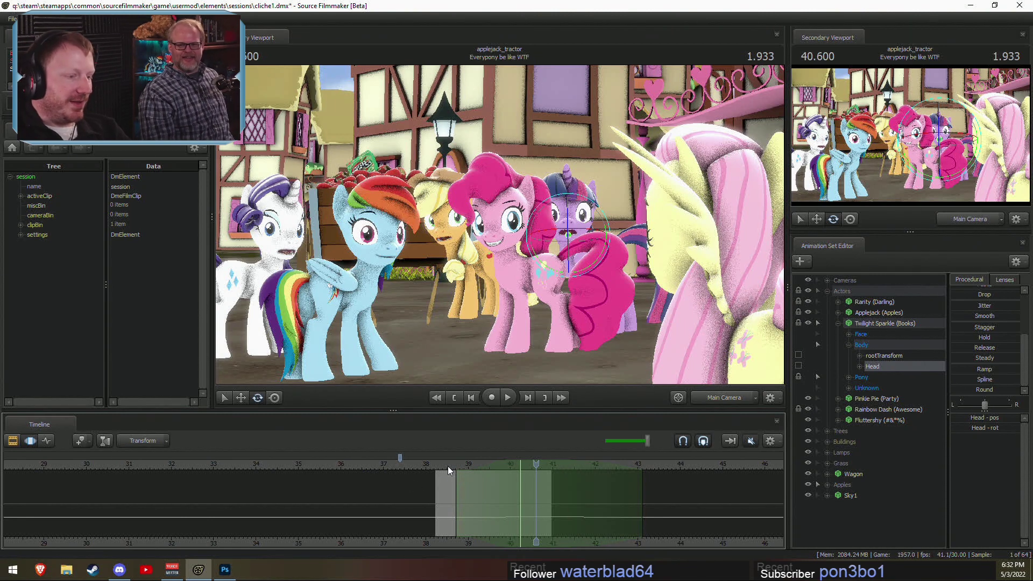
pyautogui.moveTo(449, 465); pyautogui.dragTo(461, 468)
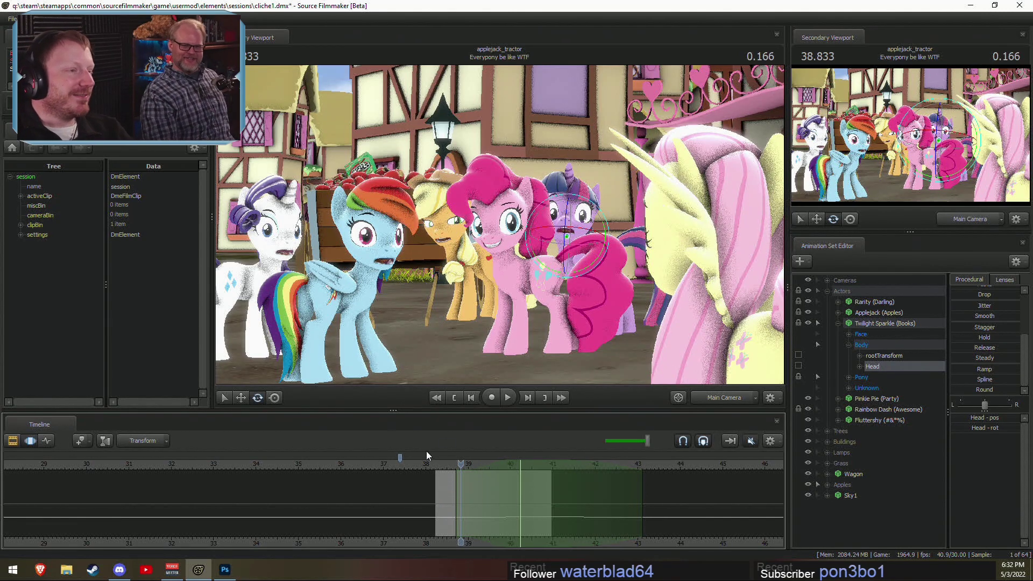
# Step: Inspect the ponies with the work camera, scrub to 39.566, and return to the main camera
pyautogui.click(723, 397)
pyautogui.press('w')
pyautogui.moveTo(499, 224); pyautogui.dragTo(540, 257)
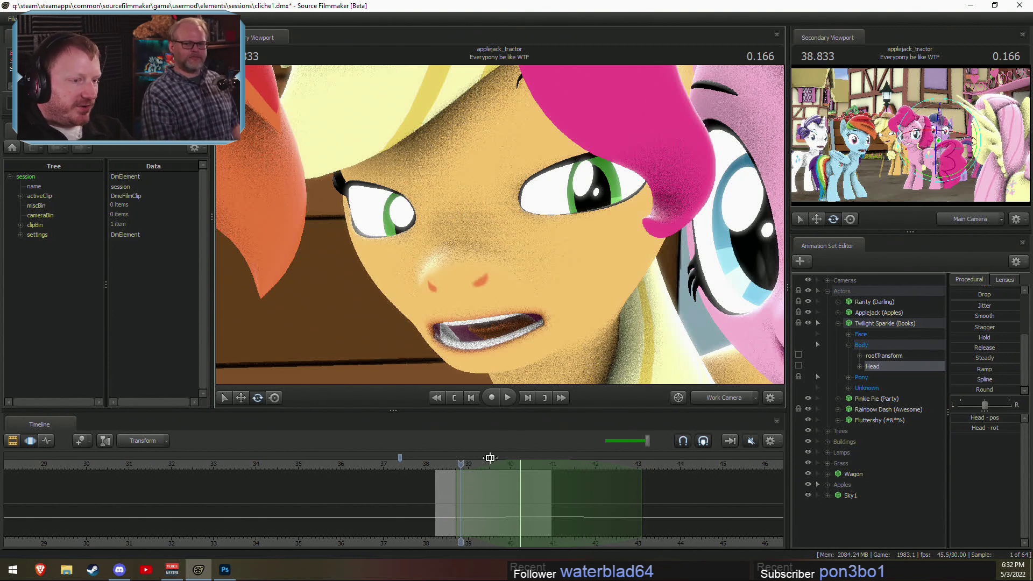
pyautogui.scroll(-5, 499, 224)
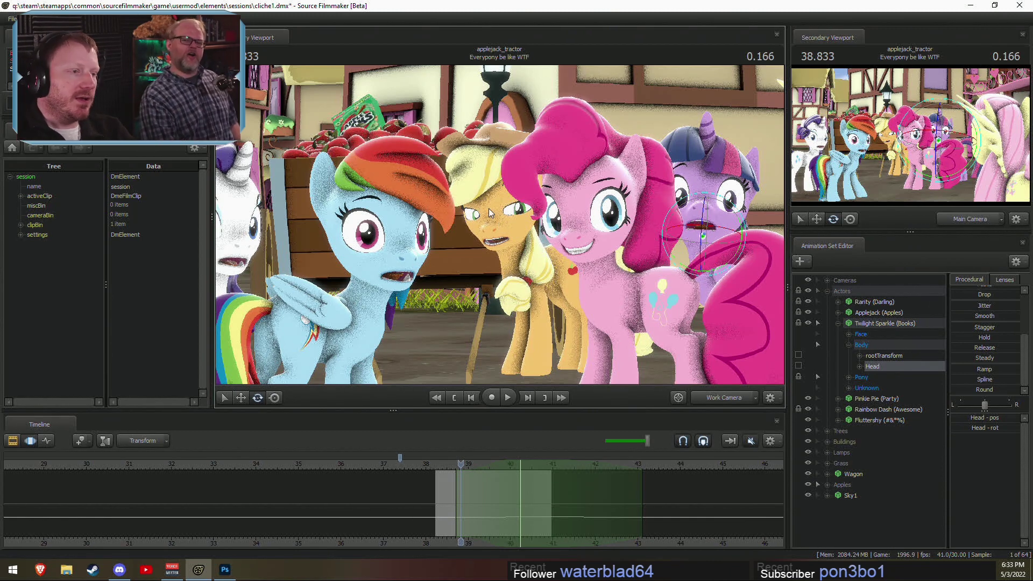
pyautogui.moveTo(443, 466); pyautogui.dragTo(492, 487)
pyautogui.click(725, 395)
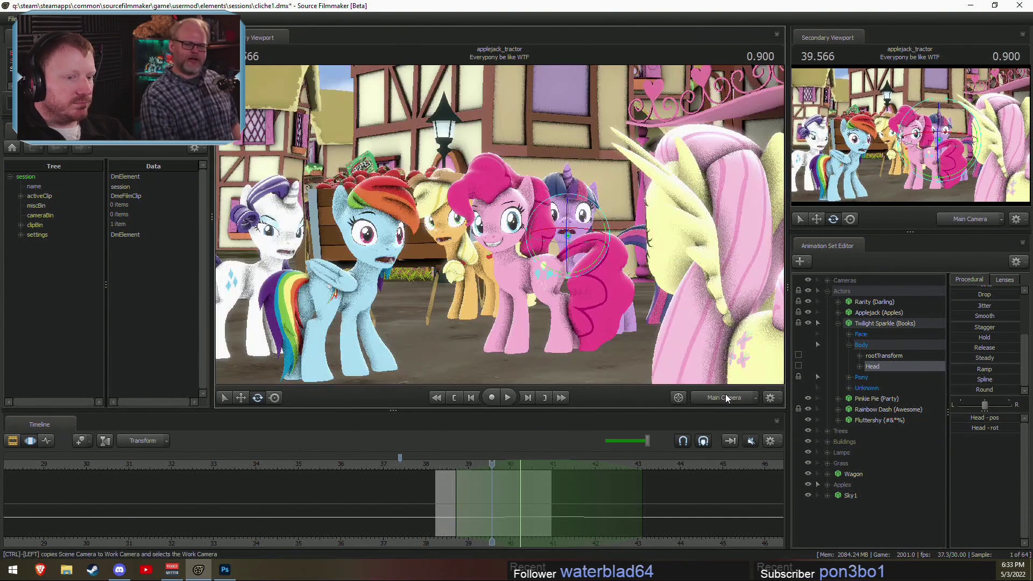
# Step: Frame Twilight Sparkle's face closely in the work camera and play back her head turn
pyautogui.moveTo(667, 344); pyautogui.dragTo(733, 339)
pyautogui.press('w')
pyautogui.moveTo(464, 360); pyautogui.dragTo(480, 359)
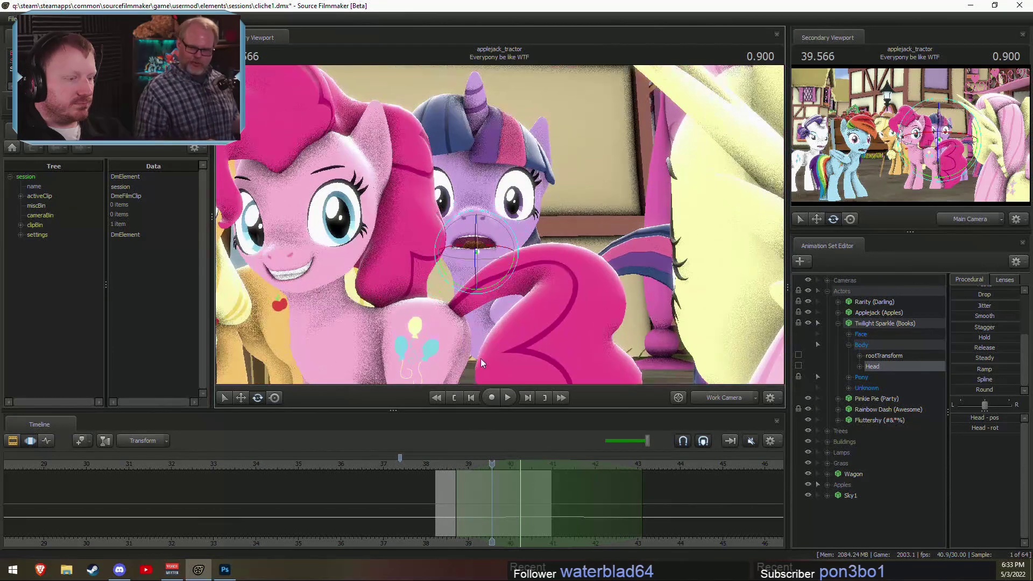
pyautogui.moveTo(437, 469)
pyautogui.mouseDown()
pyautogui.moveTo(551, 473)
pyautogui.moveTo(440, 479)
pyautogui.mouseUp()
pyautogui.press('space')
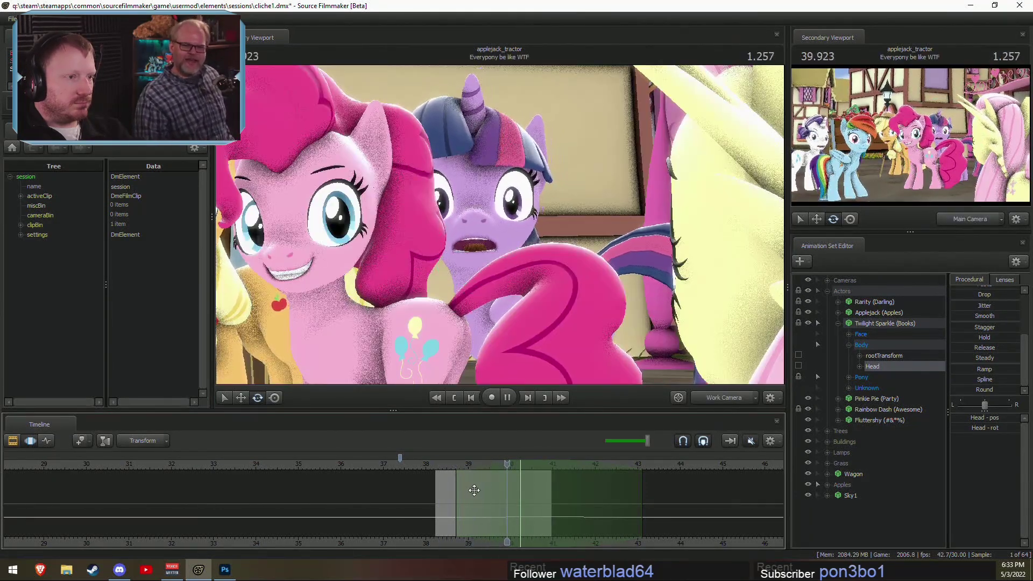
pyautogui.press('space')
# Step: Select Twilight Sparkle's whole animation set, set a time selection from about 39.9 to 41.5, and play the span back
pyautogui.moveTo(494, 498); pyautogui.dragTo(566, 499)
pyautogui.hotkey('ctrl', 'z')
pyautogui.click(886, 324)
pyautogui.keyDown('shift'); pyautogui.moveTo(502, 488); pyautogui.dragTo(575, 488); pyautogui.keyUp('shift')
pyautogui.press('space')
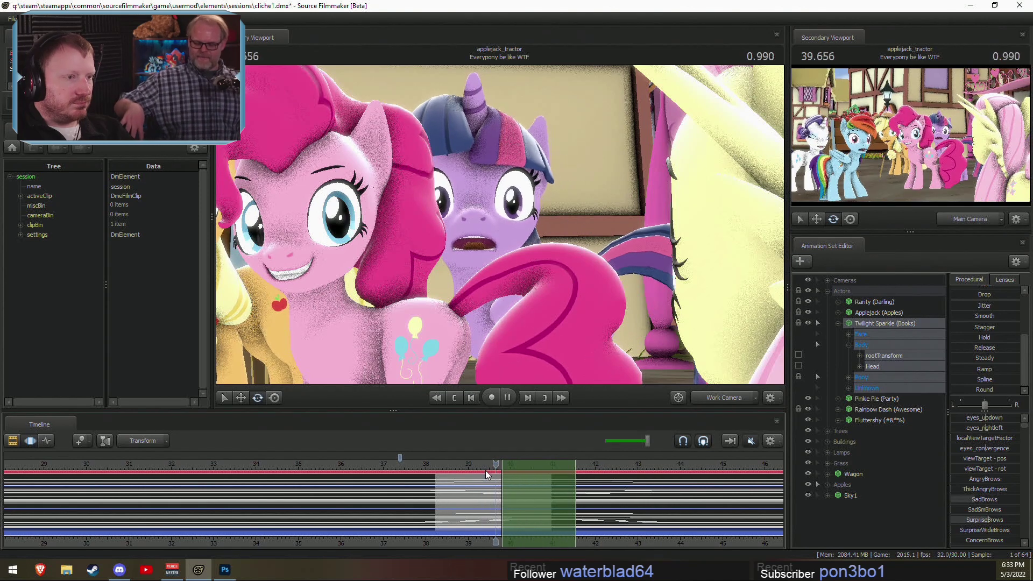
pyautogui.press('space')
# Step: Tighten the time selection to a brief span around 39.8 with a short falloff on both sides
pyautogui.moveTo(494, 482)
pyautogui.keyDown('shift'); pyautogui.mouseDown()
pyautogui.moveTo(525, 484)
pyautogui.moveTo(523, 463)
pyautogui.mouseUp(); pyautogui.keyUp('shift')
pyautogui.keyDown('shift'); pyautogui.scroll(3, 525, 484); pyautogui.keyUp('shift')
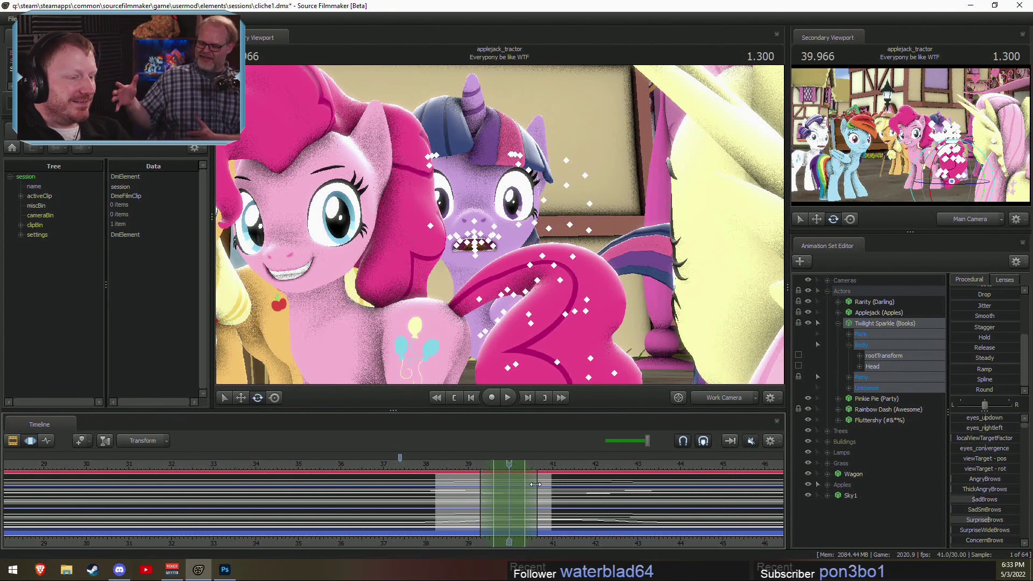
pyautogui.scroll(3, 535, 484)
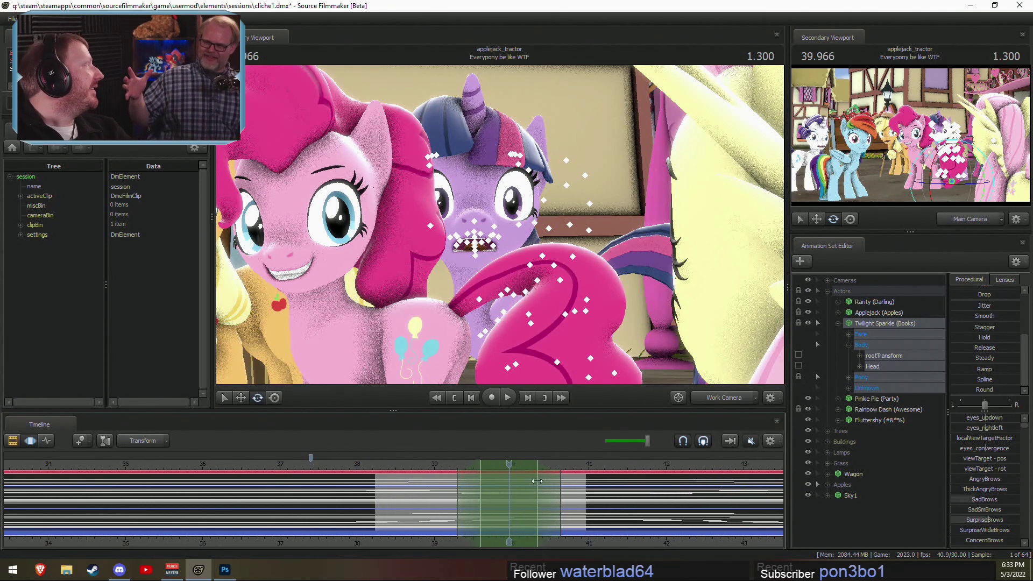
pyautogui.press('space')
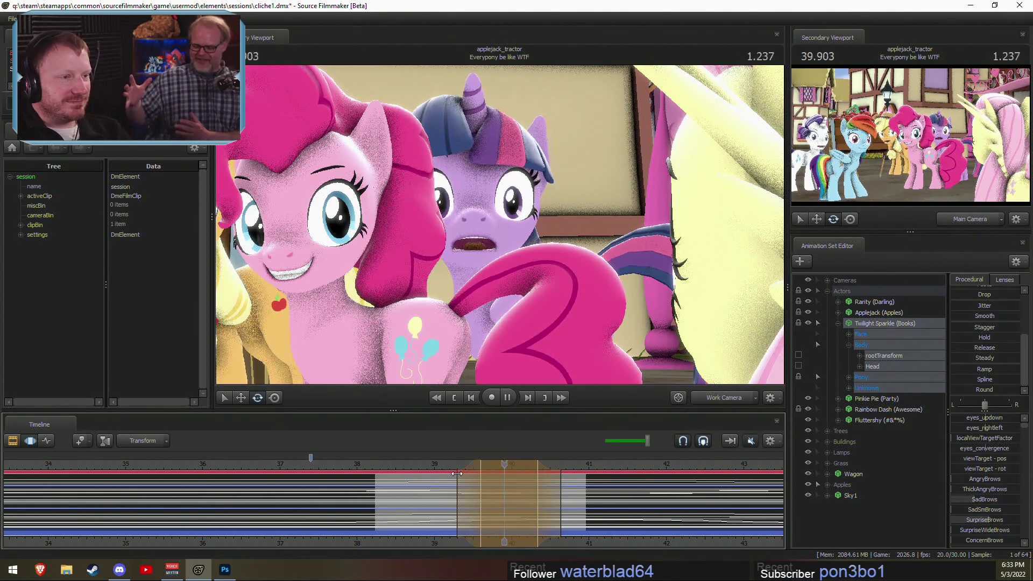
pyautogui.moveTo(543, 485); pyautogui.dragTo(493, 498)
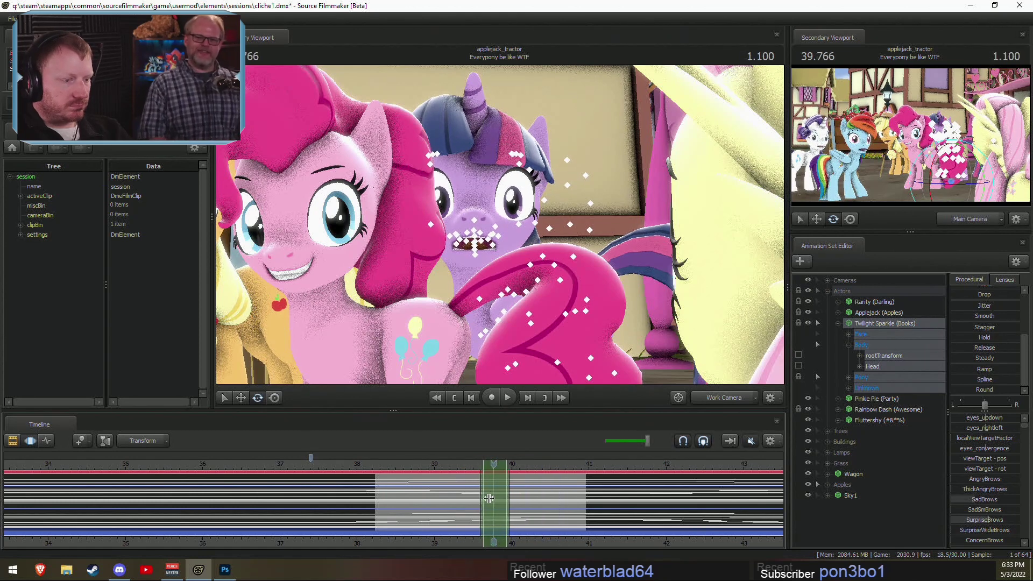
# Step: Expand Twilight Sparkle's Face control group to list its facial subgroups
pyautogui.click(839, 323)
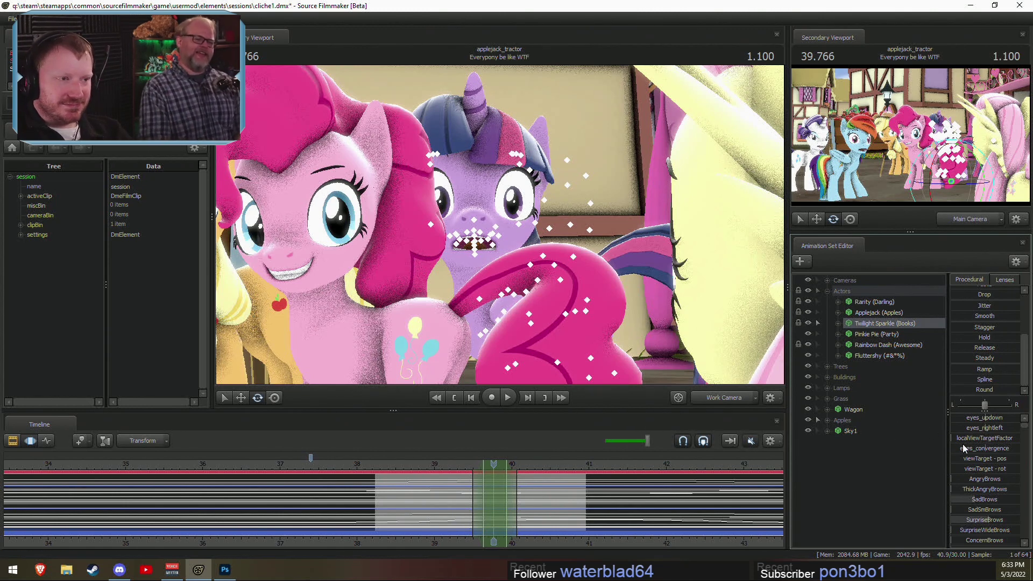
pyautogui.click(838, 323)
pyautogui.click(848, 334)
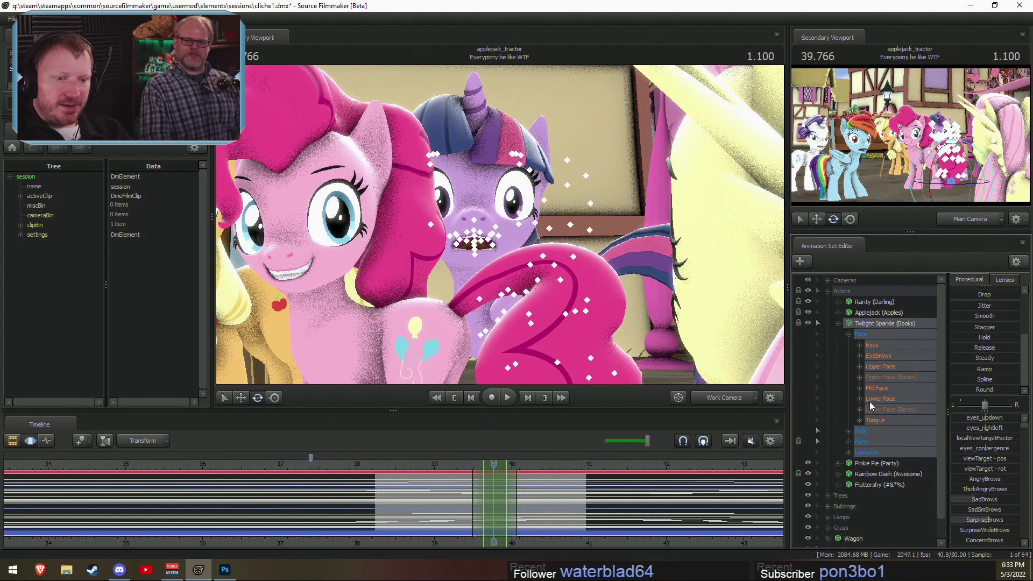
# Step: Switch to the browser and search YouTube for "technology connections brown"
pyautogui.click(41, 570)
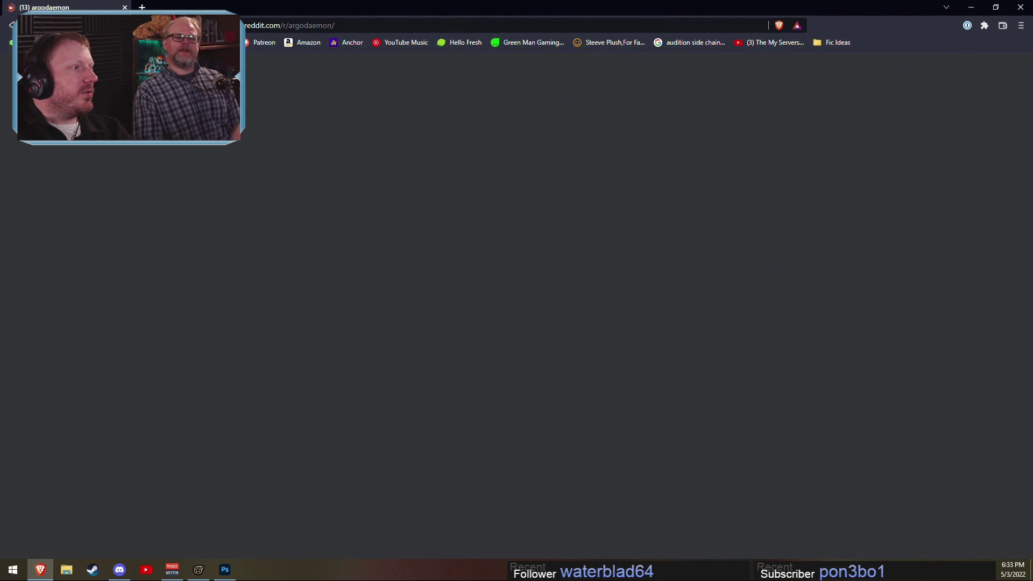
pyautogui.click(162, 42)
pyautogui.click(392, 68)
pyautogui.write('t')
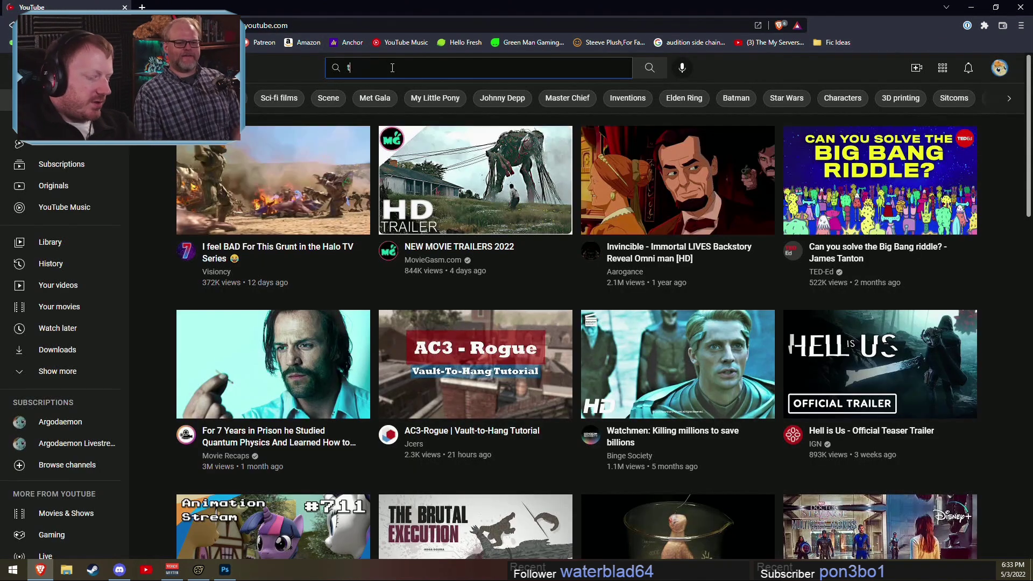
pyautogui.write('echnolog')
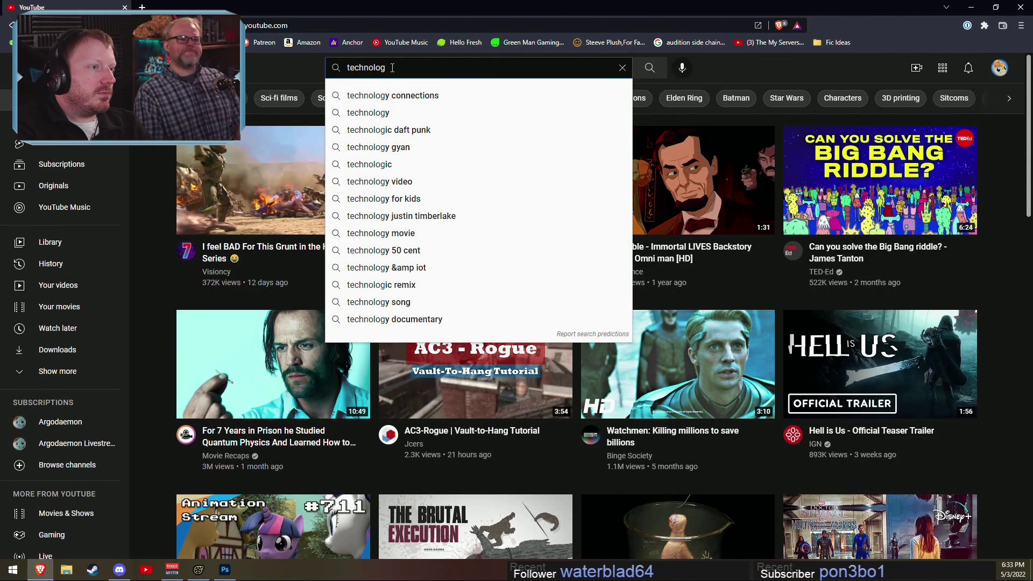
pyautogui.press('Down')
pyautogui.write('brown')
pyautogui.press('Return')
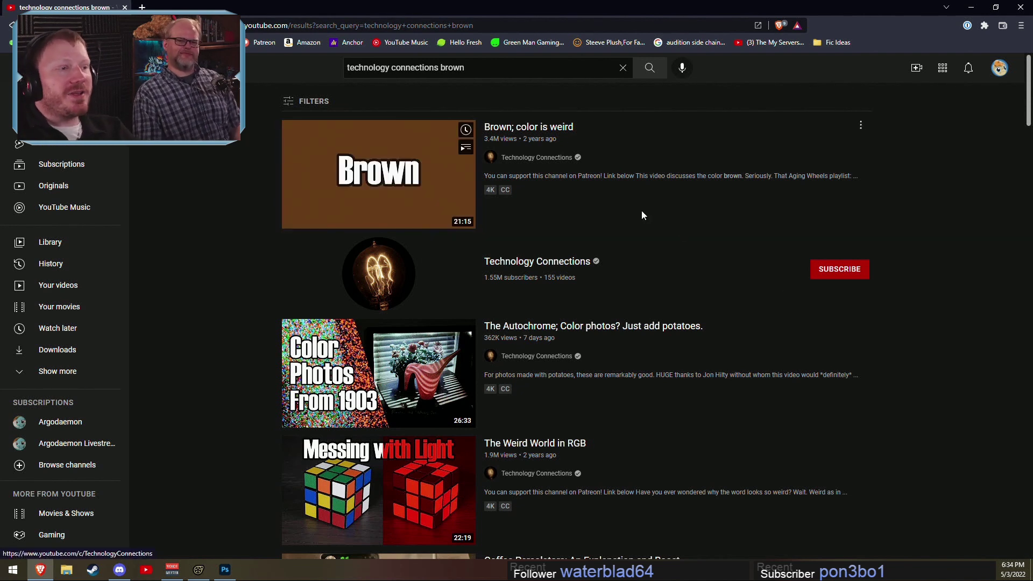
pyautogui.moveTo(635, 214)
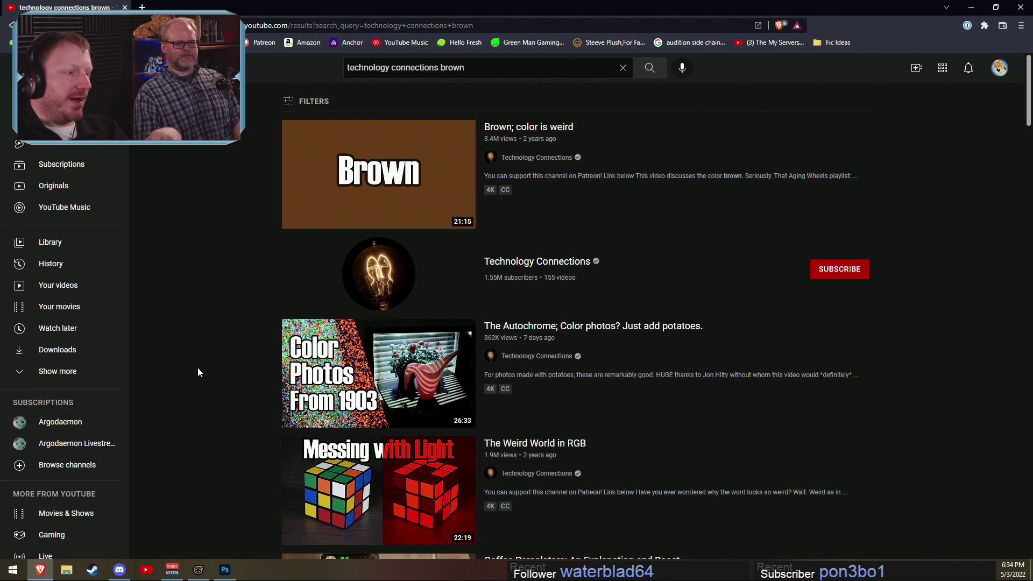
# Step: Return to Source Filmmaker, play back the head turn, and center a short time selection at about 39.8
pyautogui.click(975, 5)
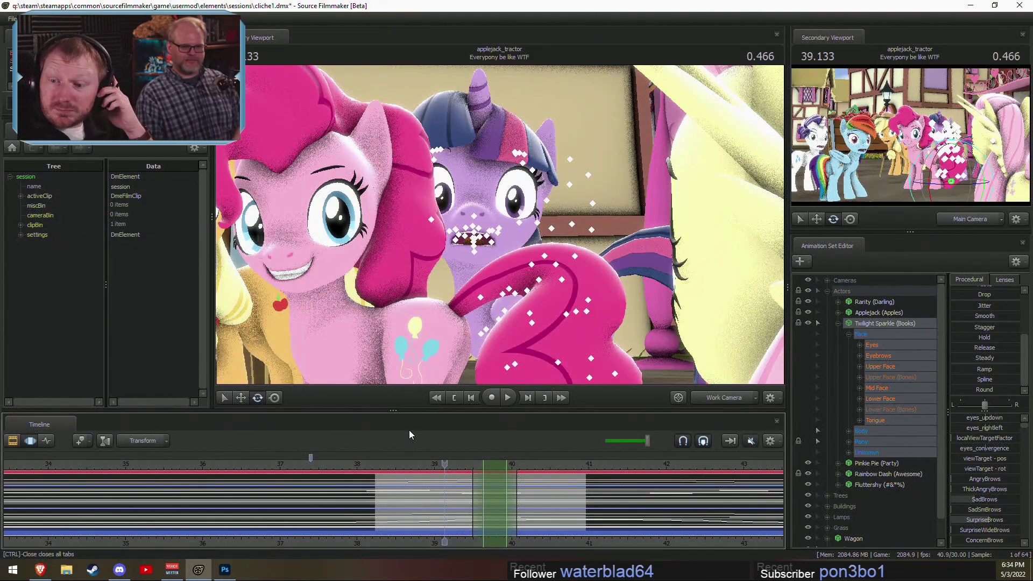
pyautogui.press('space')
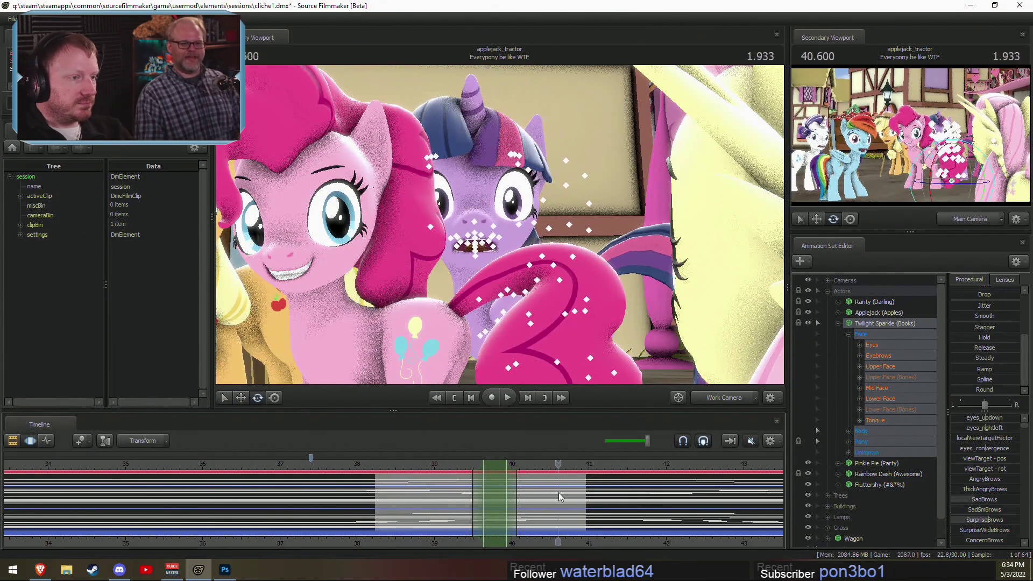
pyautogui.moveTo(463, 465); pyautogui.dragTo(491, 466)
pyautogui.scroll(4, 505, 489)
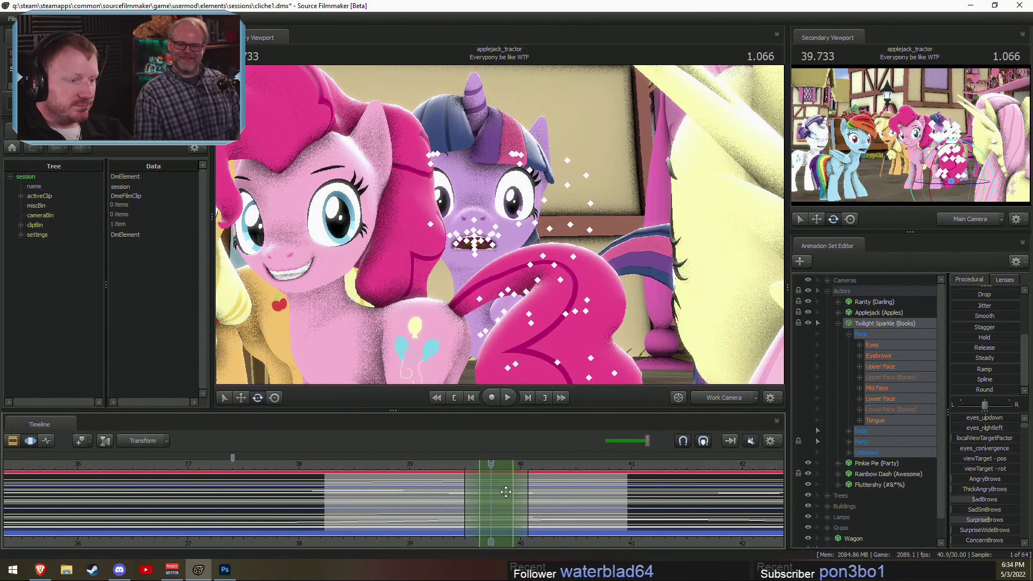
pyautogui.moveTo(550, 488); pyautogui.dragTo(519, 496)
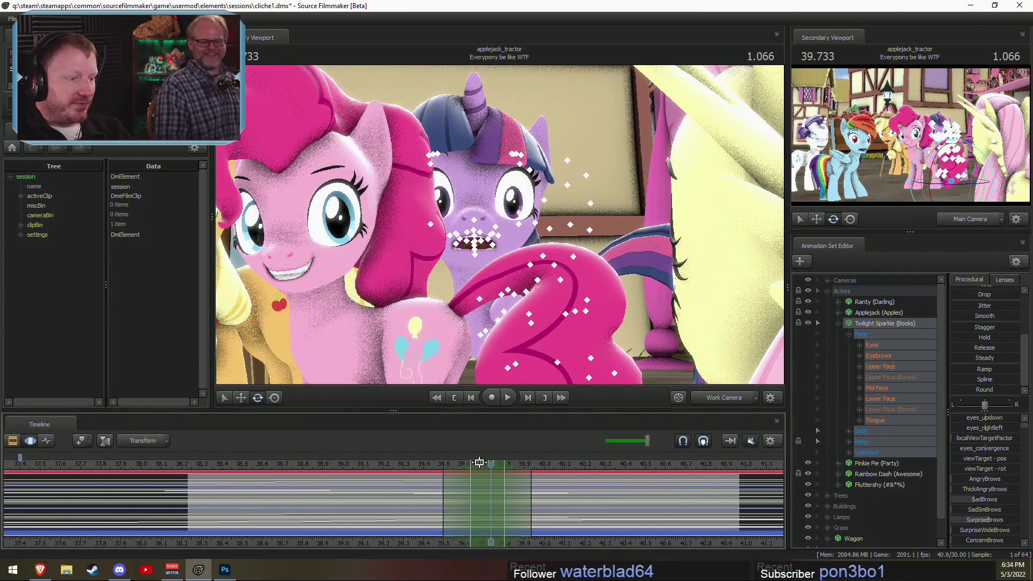
pyautogui.moveTo(473, 464); pyautogui.dragTo(504, 466)
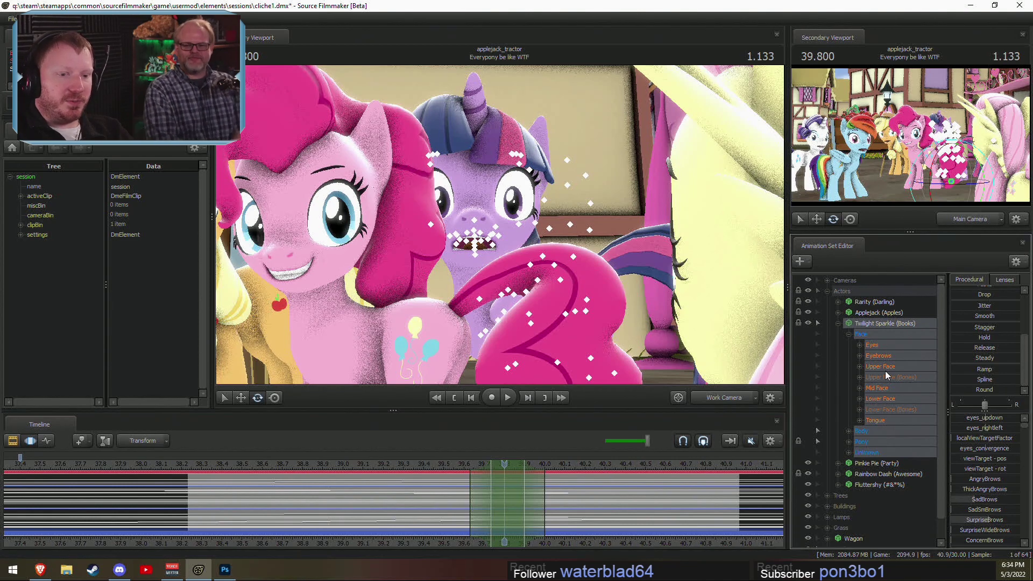
# Step: Raise CloseEyes in Twilight Sparkle's Upper Face group across the time selection to create a blink
pyautogui.click(890, 402)
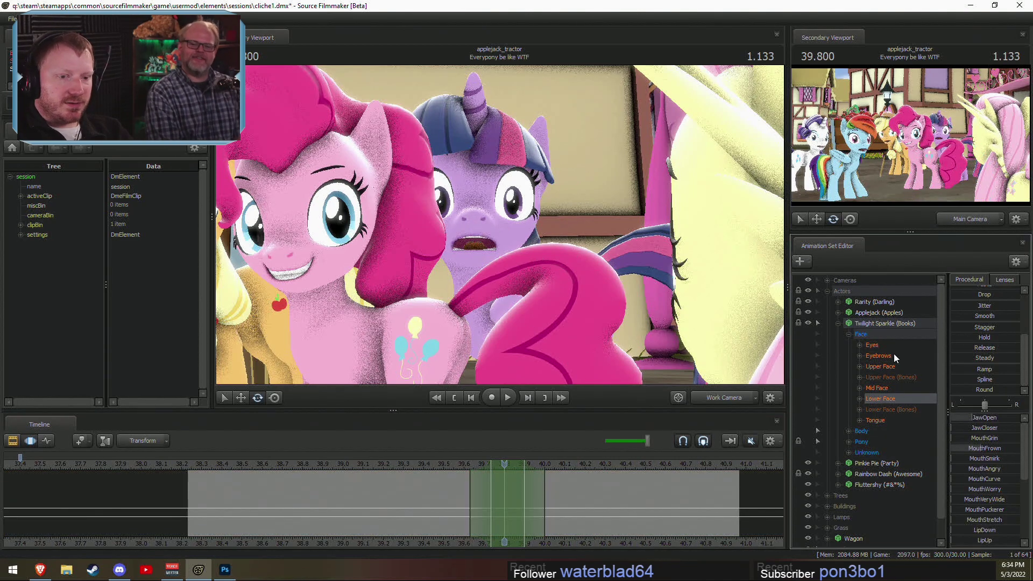
pyautogui.click(885, 367)
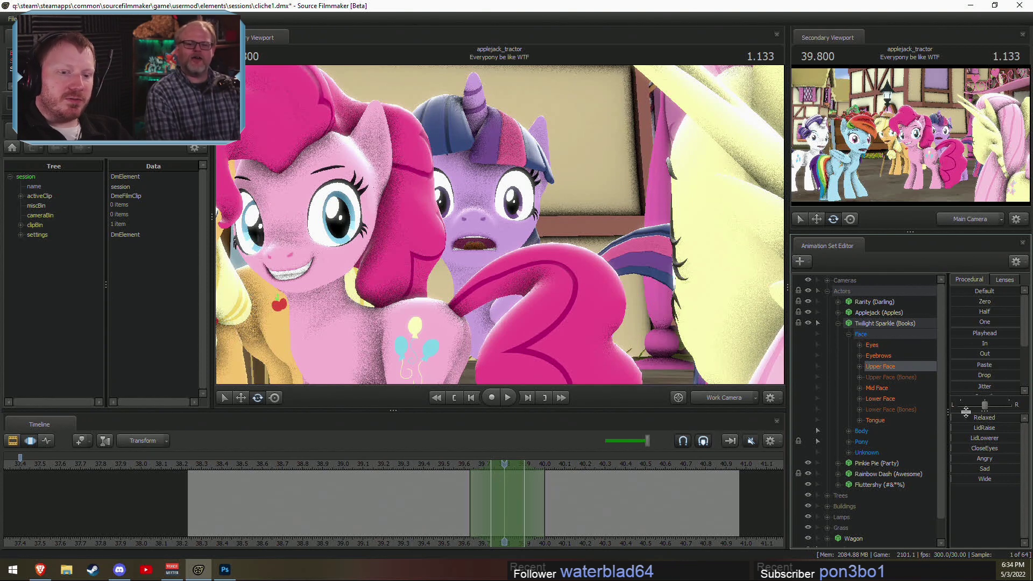
pyautogui.moveTo(966, 412); pyautogui.dragTo(963, 459)
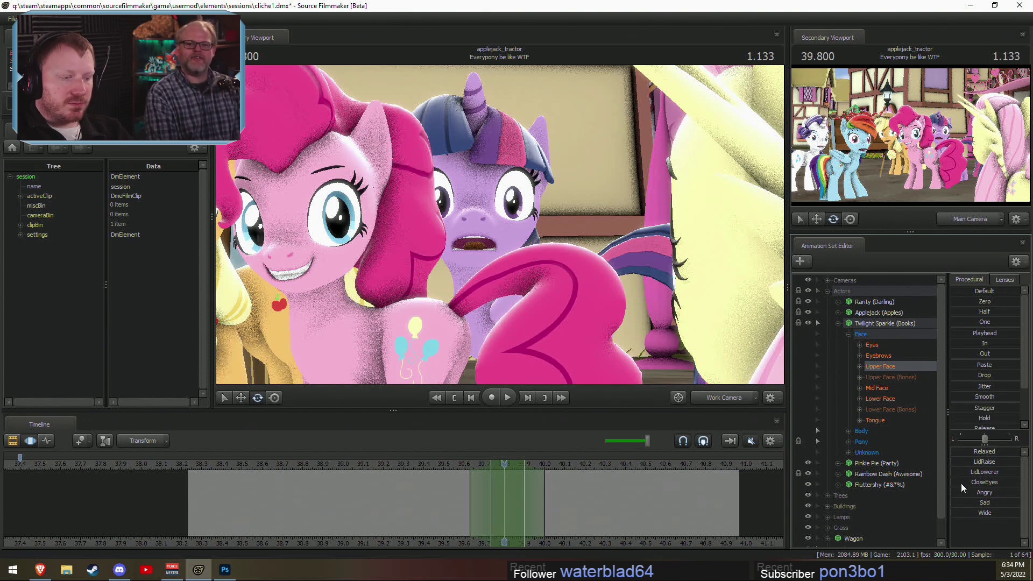
pyautogui.click(959, 480)
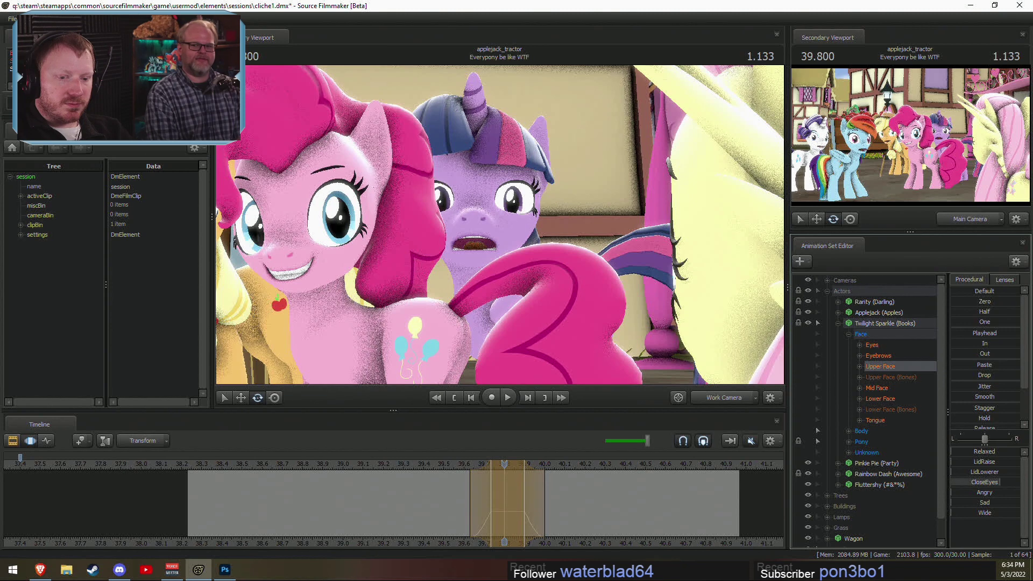
# Step: Play back the blink, widen the falloff on both sides of its time selection, and play it again
pyautogui.click(457, 467)
pyautogui.press('space')
pyautogui.press('space')
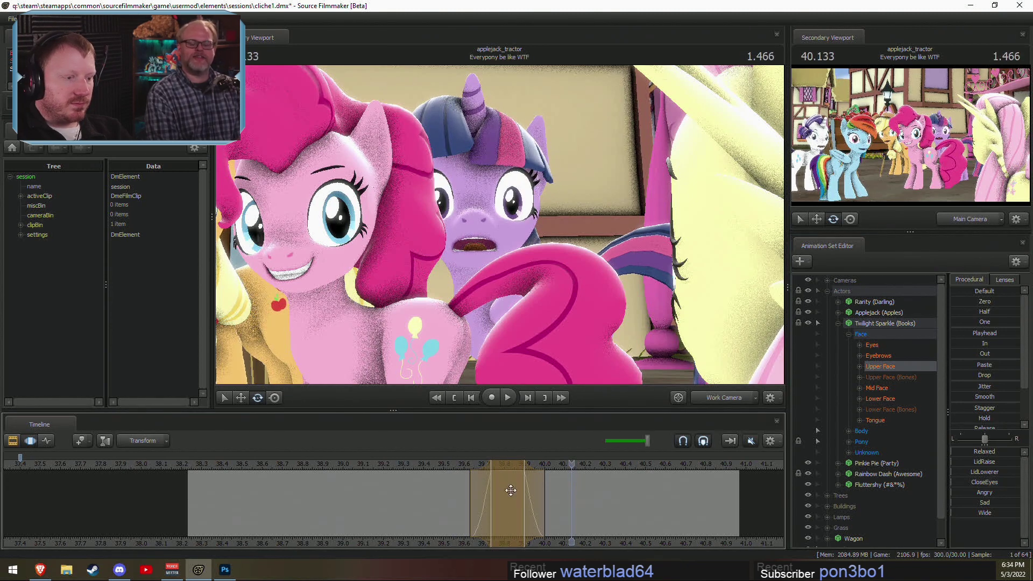
pyautogui.scroll(2, 503, 490)
pyautogui.click(434, 464)
pyautogui.press('space')
pyautogui.press('space')
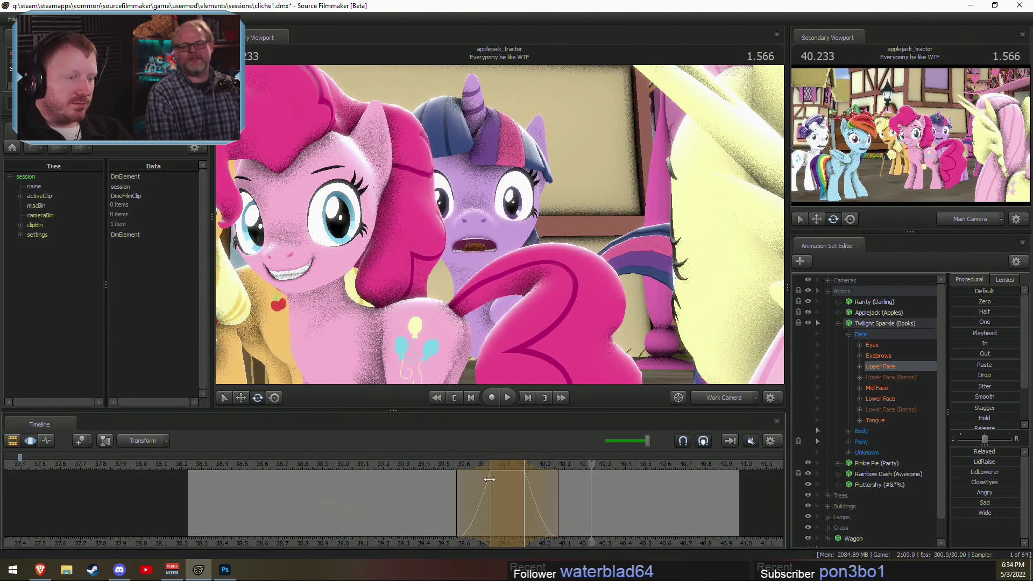
# Step: Shorten the blink's hold and falloff so it spans about 39.6 to 40.0, and play it back
pyautogui.moveTo(536, 490); pyautogui.dragTo(531, 495)
pyautogui.scroll(-1, 529, 493)
pyautogui.click(438, 466)
pyautogui.press('space')
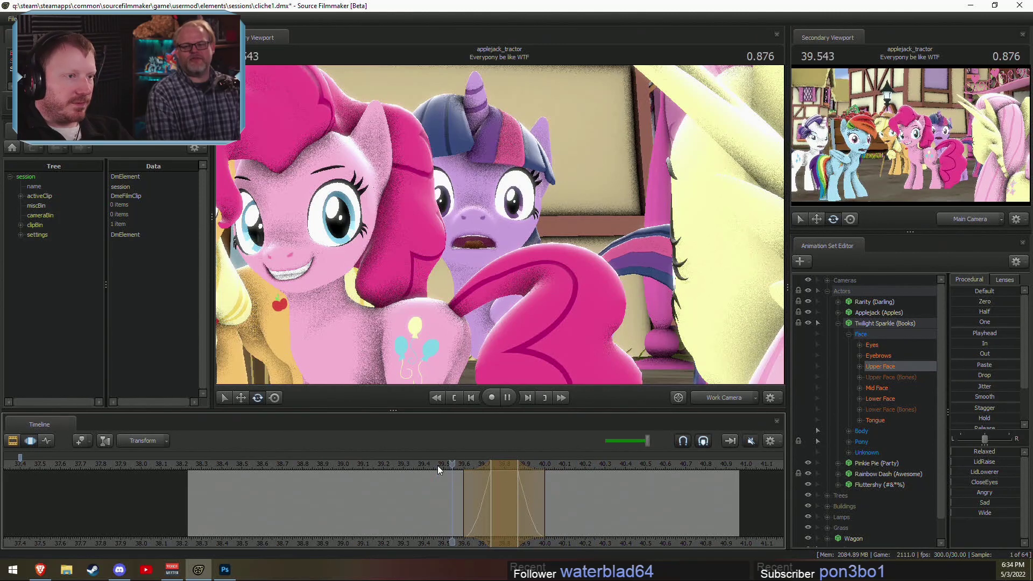
# Step: Place the playhead at 39.833 and extend the time selection's end to about 40.2
pyautogui.click(508, 489)
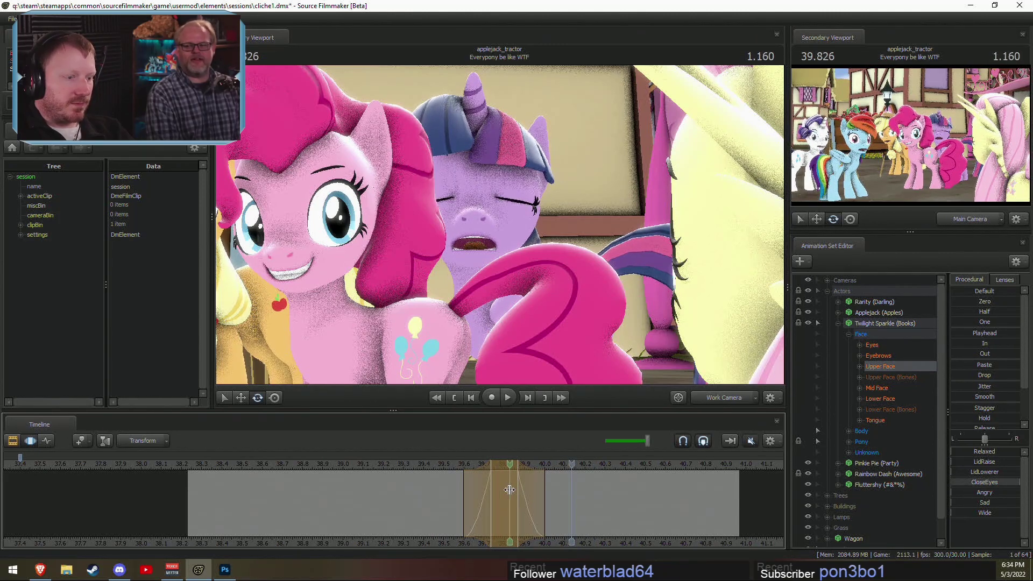
pyautogui.moveTo(509, 490); pyautogui.dragTo(585, 499)
pyautogui.scroll(3, 508, 488)
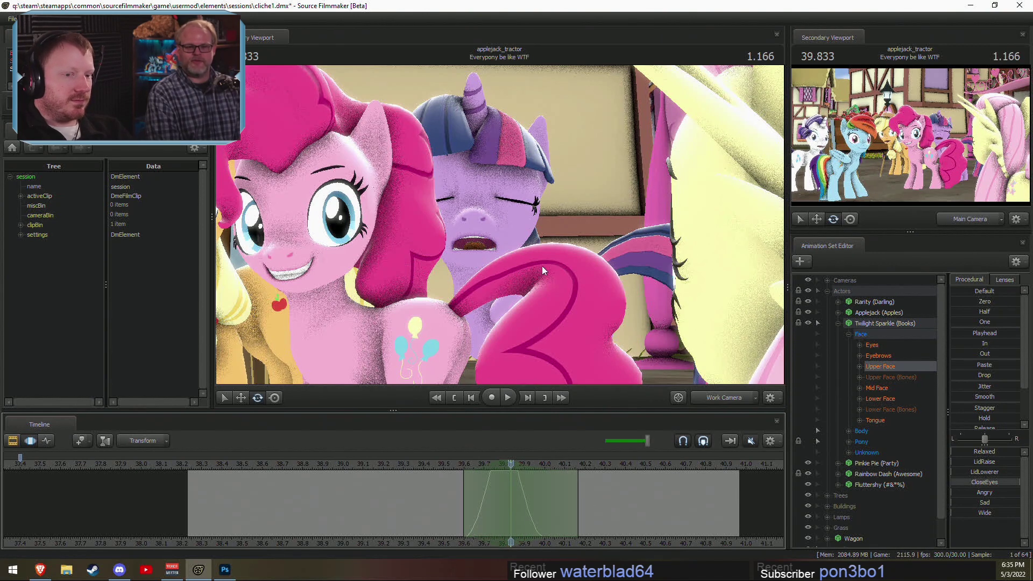
# Step: Select Twilight Sparkle's Head control in the Body group and tilt her head slightly downward at 39.833
pyautogui.click(870, 399)
pyautogui.doubleClick(868, 399)
pyautogui.click(886, 410)
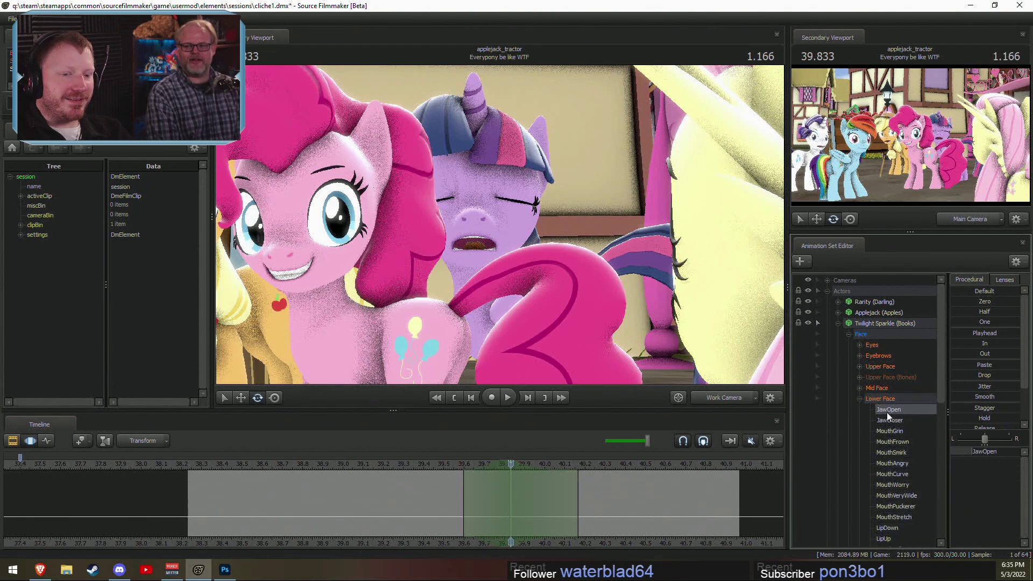
pyautogui.scroll(-6, 892, 438)
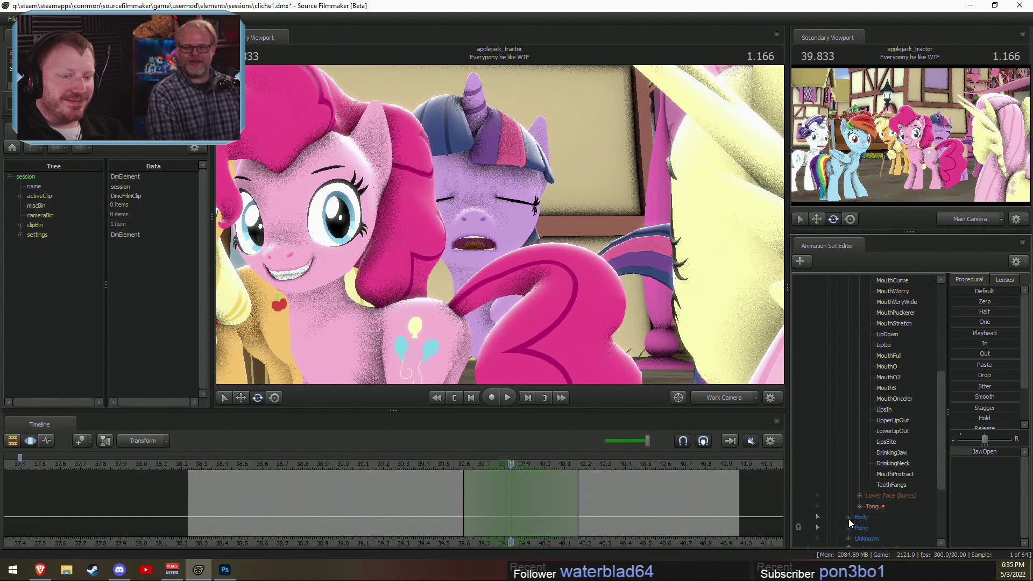
pyautogui.click(848, 517)
pyautogui.scroll(-1, 867, 528)
pyautogui.click(876, 508)
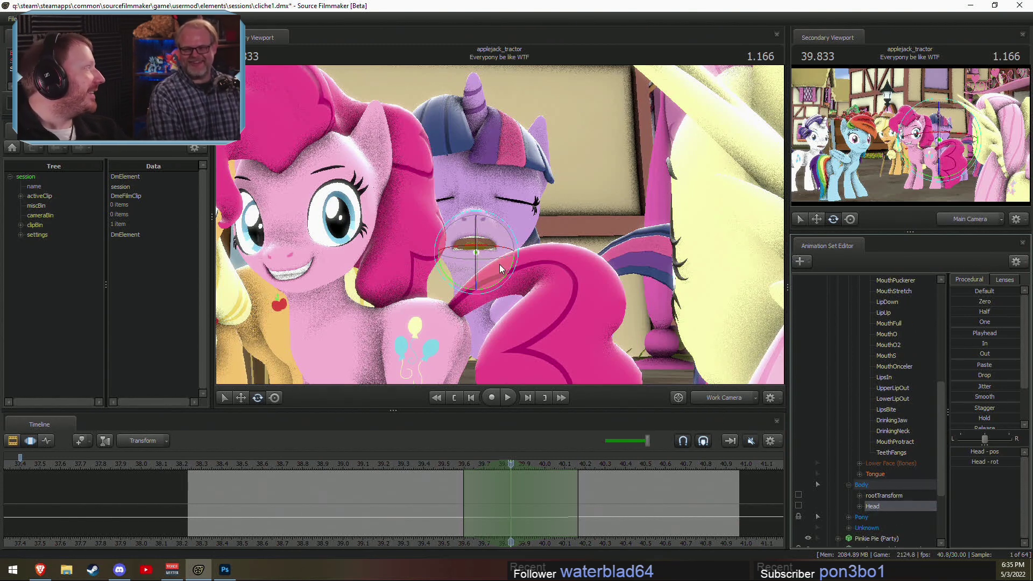
pyautogui.moveTo(514, 286); pyautogui.dragTo(463, 264)
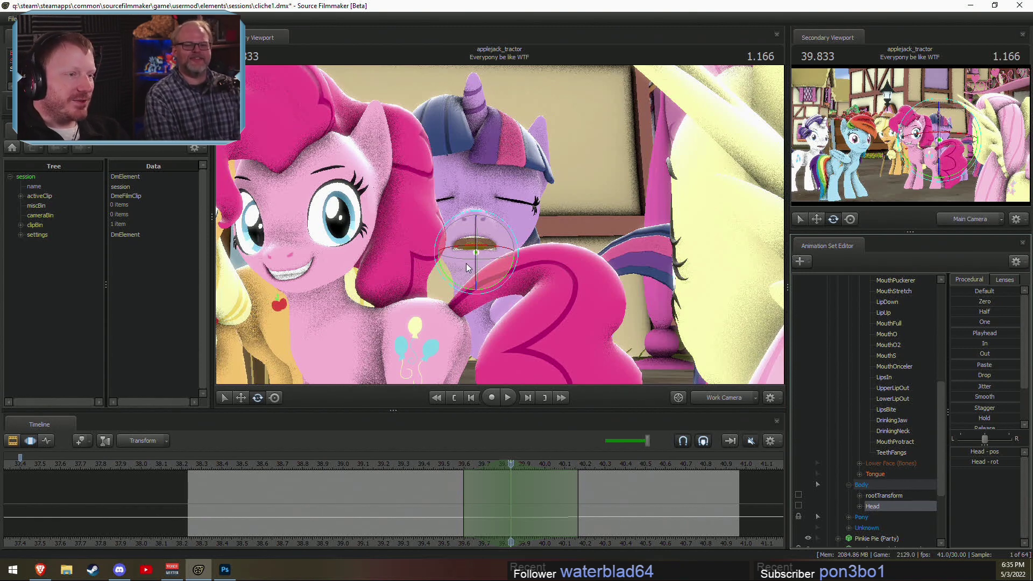
pyautogui.moveTo(467, 267); pyautogui.dragTo(451, 318)
# Step: Play back the head dip, widen its time selection to about 39.5 to 40.5, and play it again
pyautogui.click(448, 465)
pyautogui.press('space')
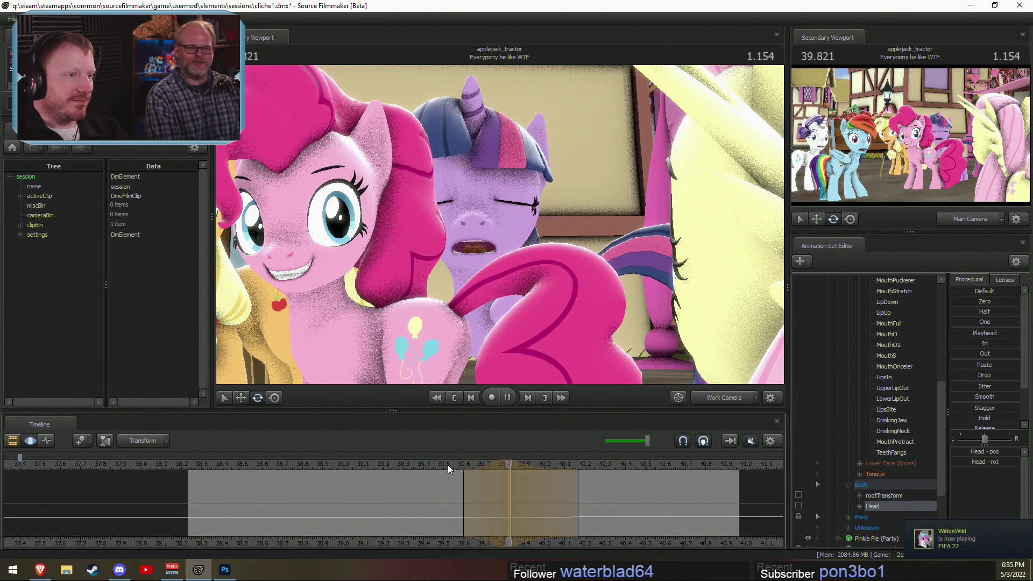
pyautogui.press('space')
pyautogui.moveTo(546, 484); pyautogui.dragTo(641, 489)
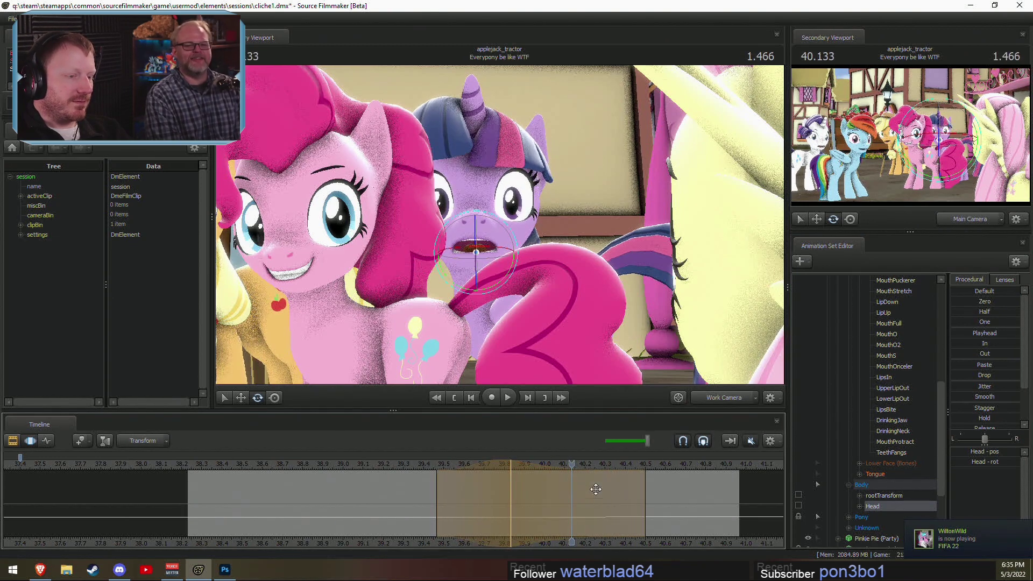
pyautogui.click(431, 463)
pyautogui.press('space')
pyautogui.press('space')
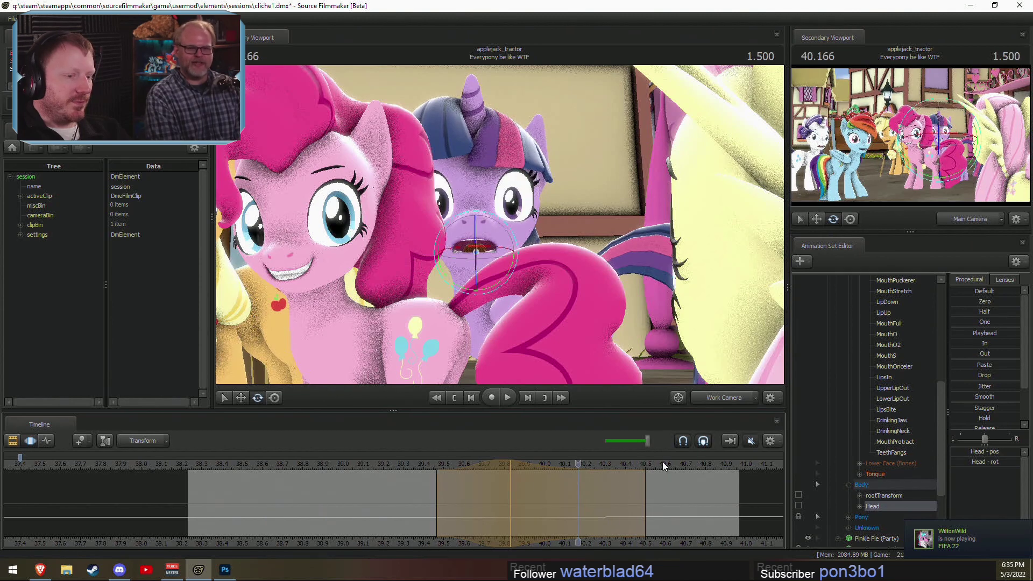
# Step: Trim the head dip's end, play it back, and shift its time selection to about 39.5 to 40.4
pyautogui.moveTo(645, 502); pyautogui.dragTo(618, 502)
pyautogui.click(441, 464)
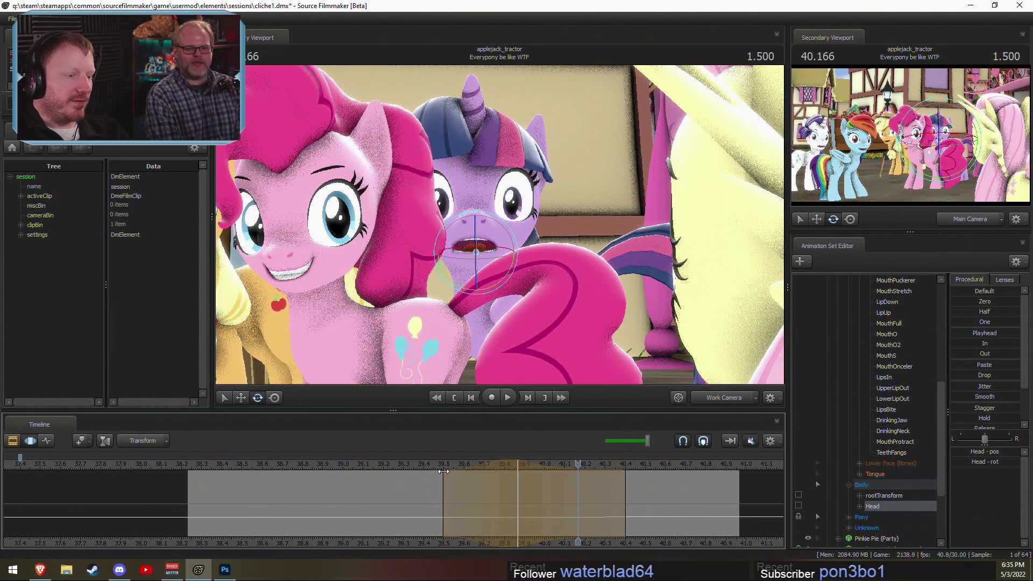
pyautogui.press('space')
pyautogui.press('space')
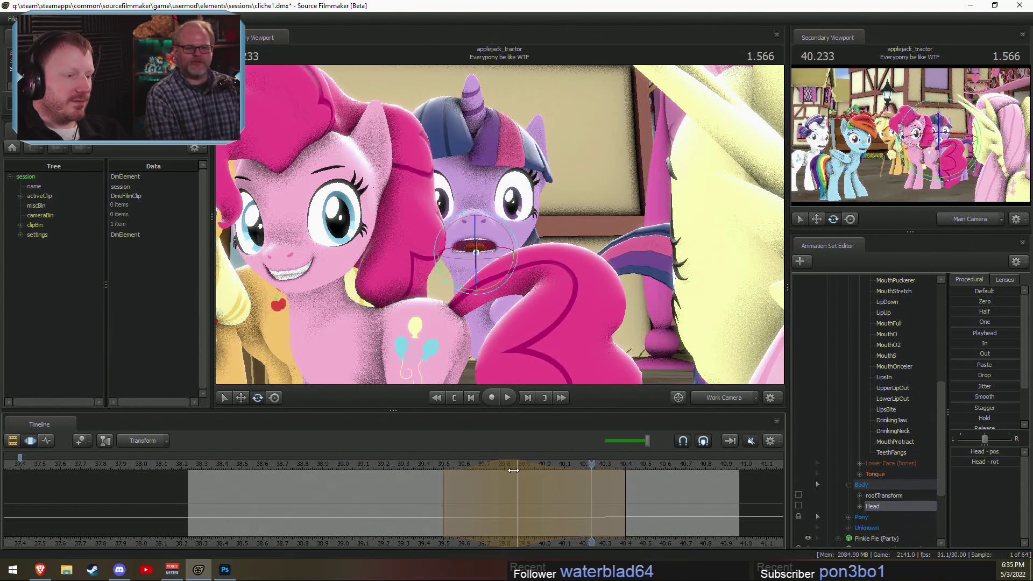
pyautogui.moveTo(500, 464); pyautogui.dragTo(486, 465)
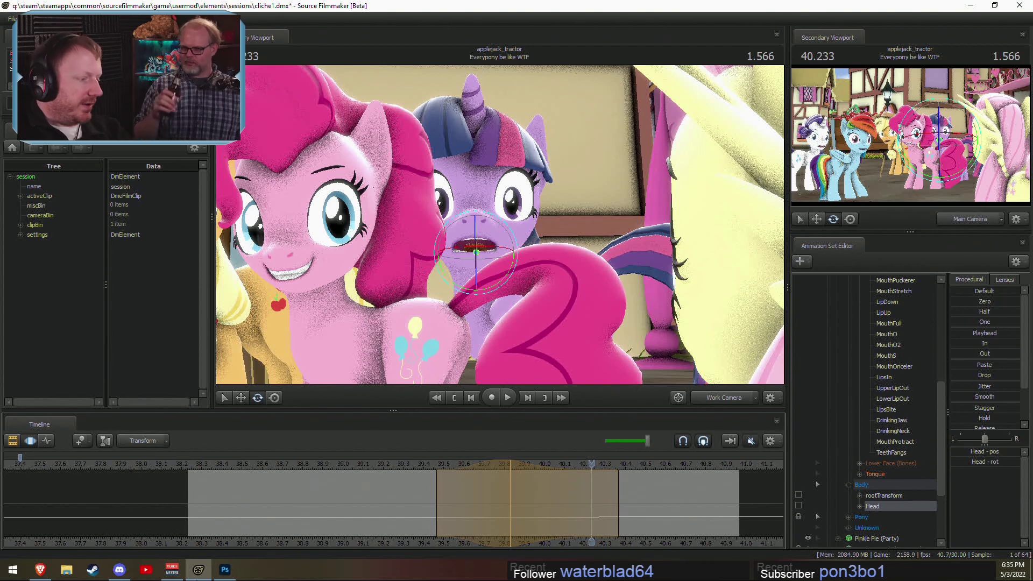
# Step: Switch to Photoshop, preview the dark orange d55f00 as the foreground color, cancel the choice, and return to Source Filmmaker
pyautogui.click(228, 572)
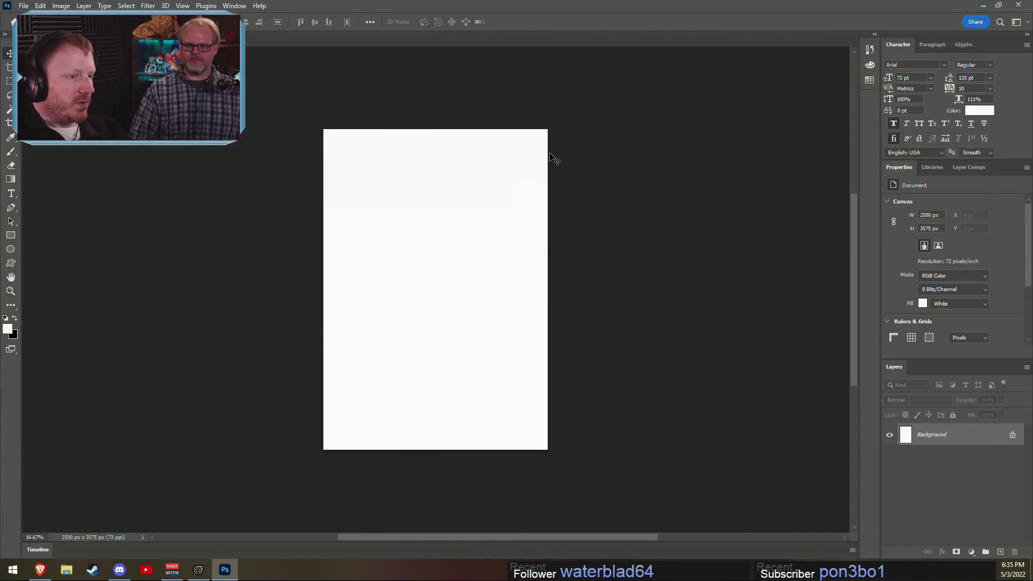
pyautogui.click(8, 328)
pyautogui.click(499, 349)
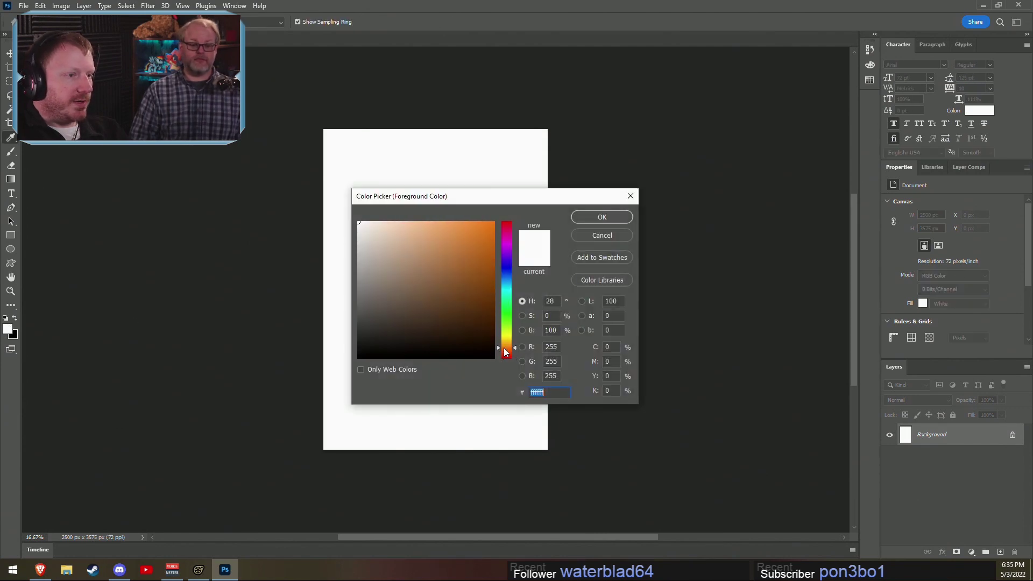
pyautogui.click(493, 239)
pyautogui.moveTo(506, 232); pyautogui.dragTo(504, 243)
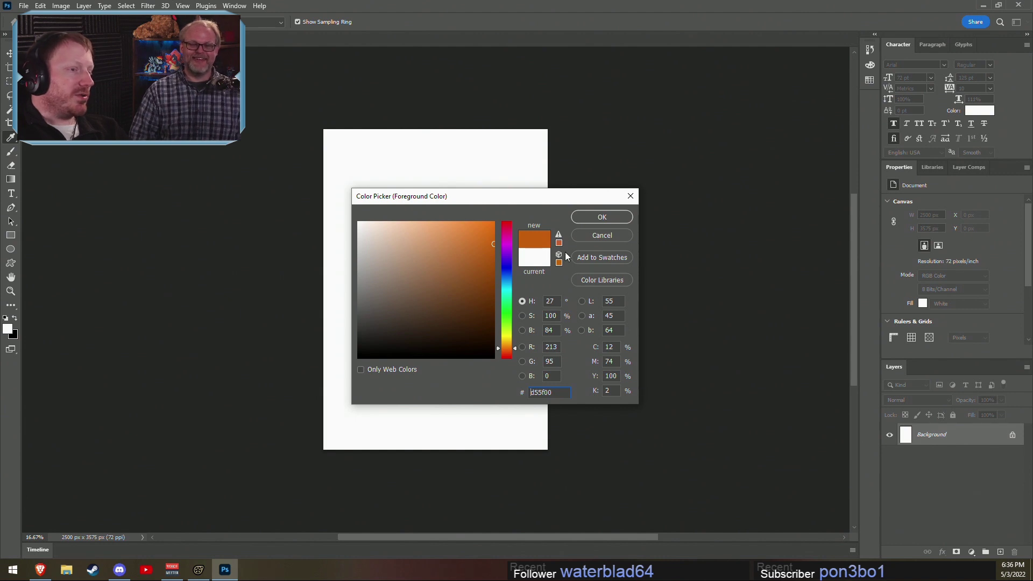
pyautogui.click(589, 237)
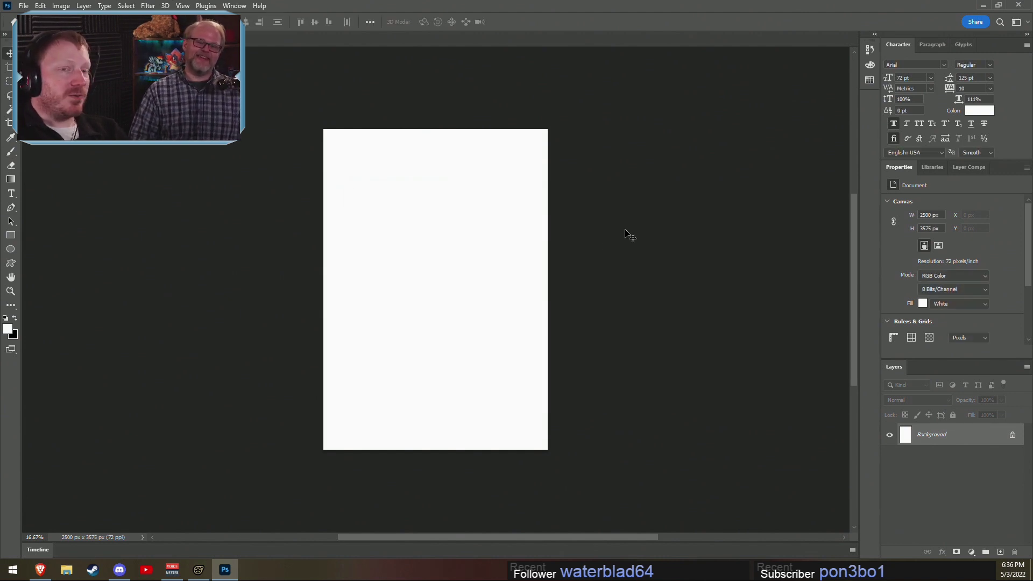
pyautogui.click(981, 5)
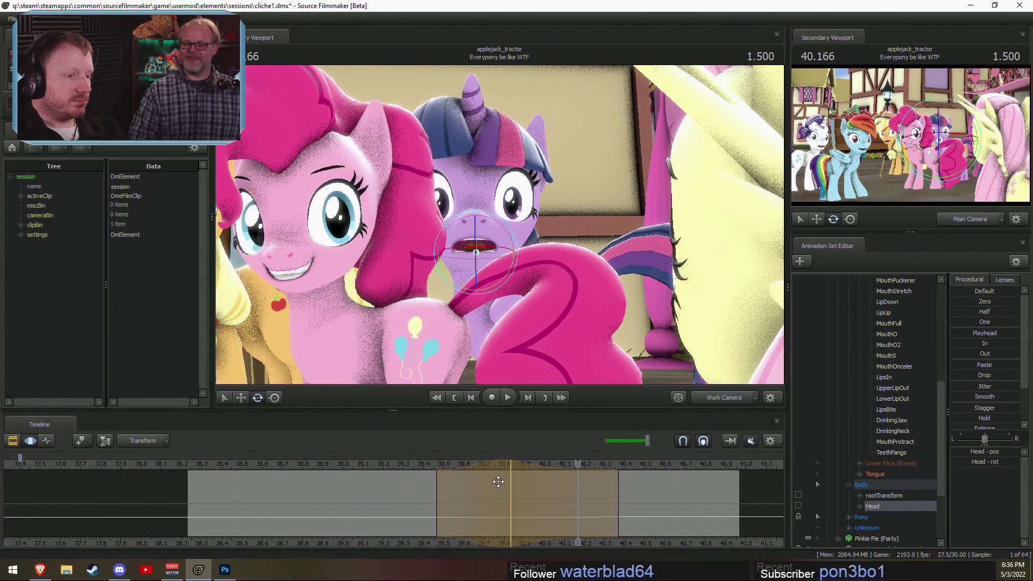
# Step: Shorten and shift the head dip's time selection to about 39.5 to 40.3, and play it back from 39.366
pyautogui.moveTo(436, 494); pyautogui.dragTo(443, 494)
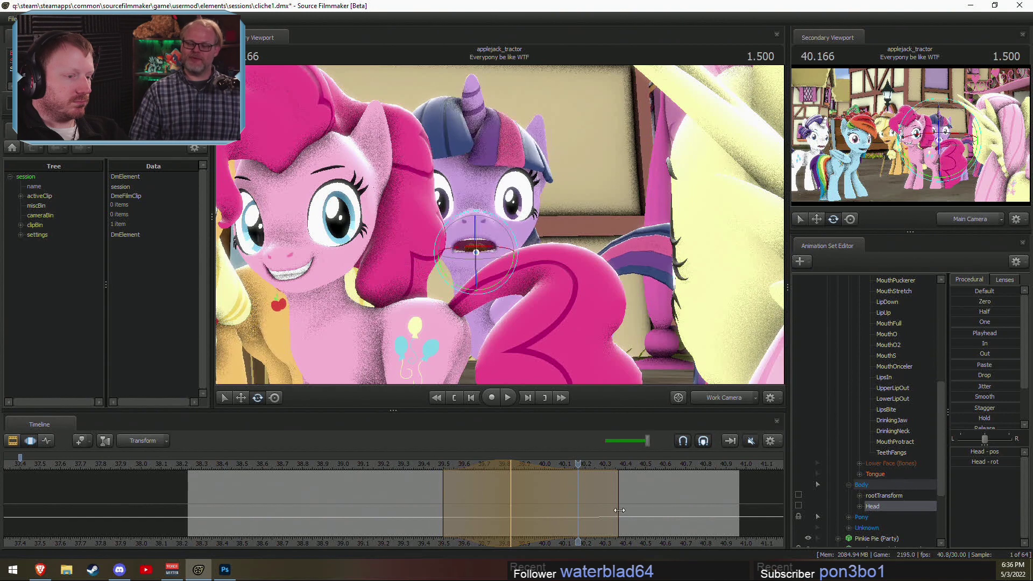
pyautogui.moveTo(618, 510); pyautogui.dragTo(611, 509)
pyautogui.moveTo(529, 469); pyautogui.dragTo(474, 464)
pyautogui.click(418, 463)
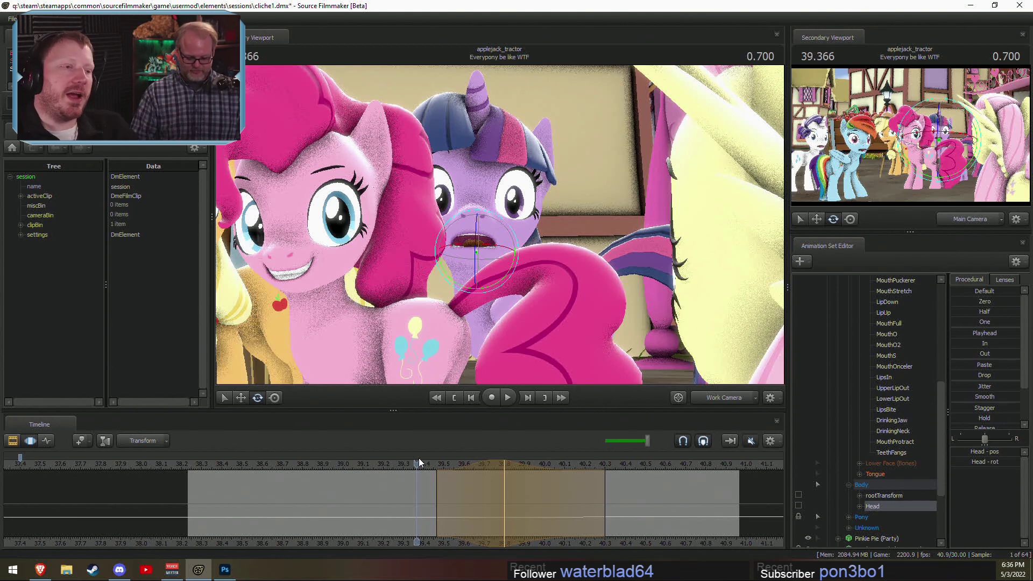
pyautogui.press('space')
pyautogui.press('space')
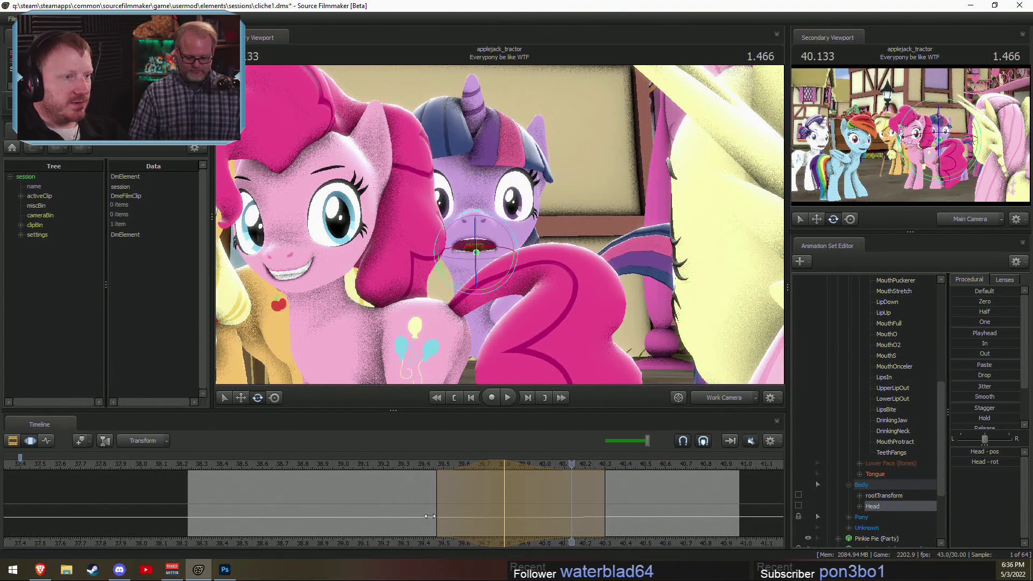
# Step: Extend the head dip's end to about 40.5, replay the motion, and select Twilight Sparkle's Eyes group
pyautogui.moveTo(605, 507); pyautogui.dragTo(645, 503)
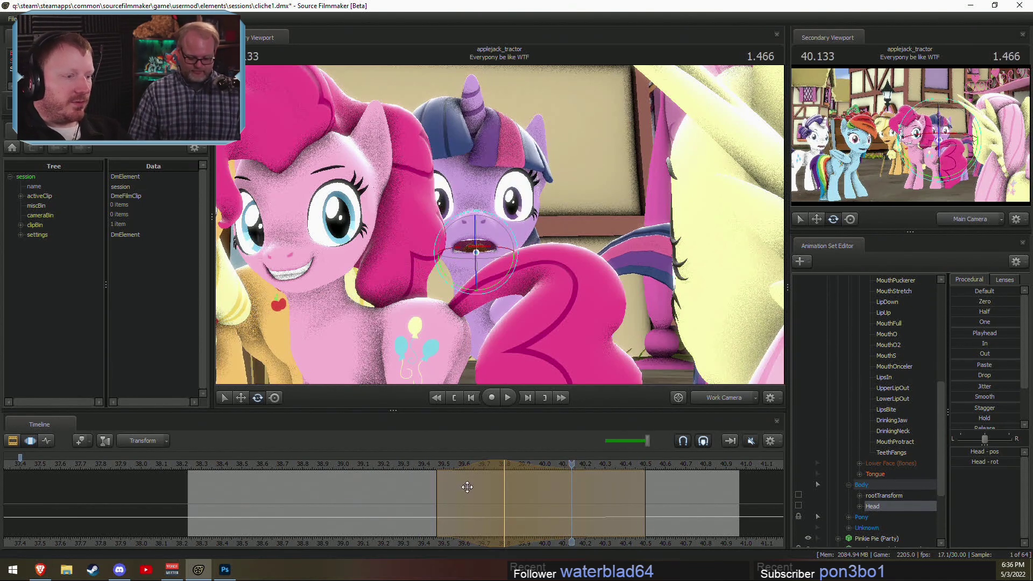
pyautogui.click(421, 466)
pyautogui.press('space')
pyautogui.press('space')
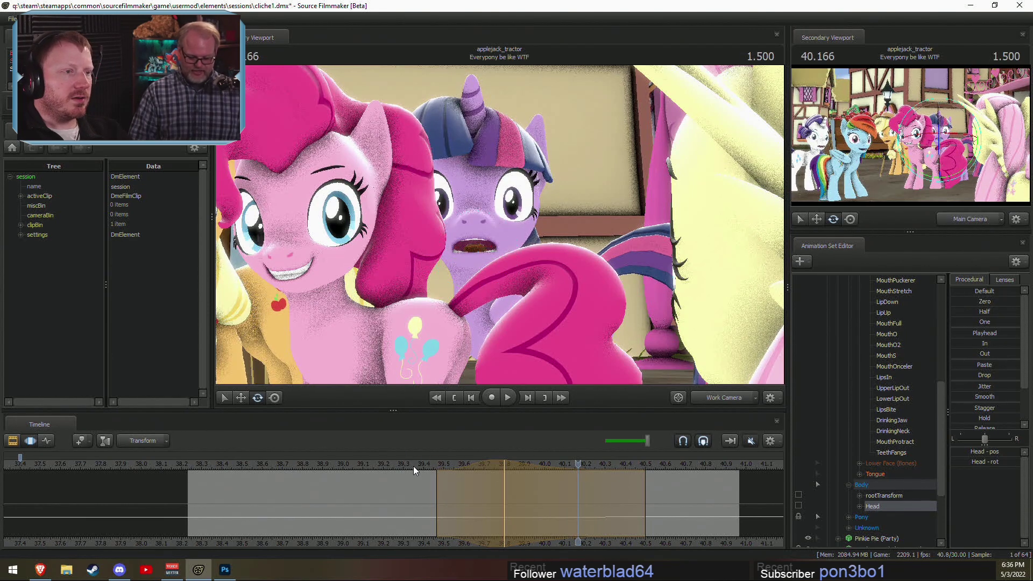
pyautogui.click(413, 465)
pyautogui.press('space')
pyautogui.press('space')
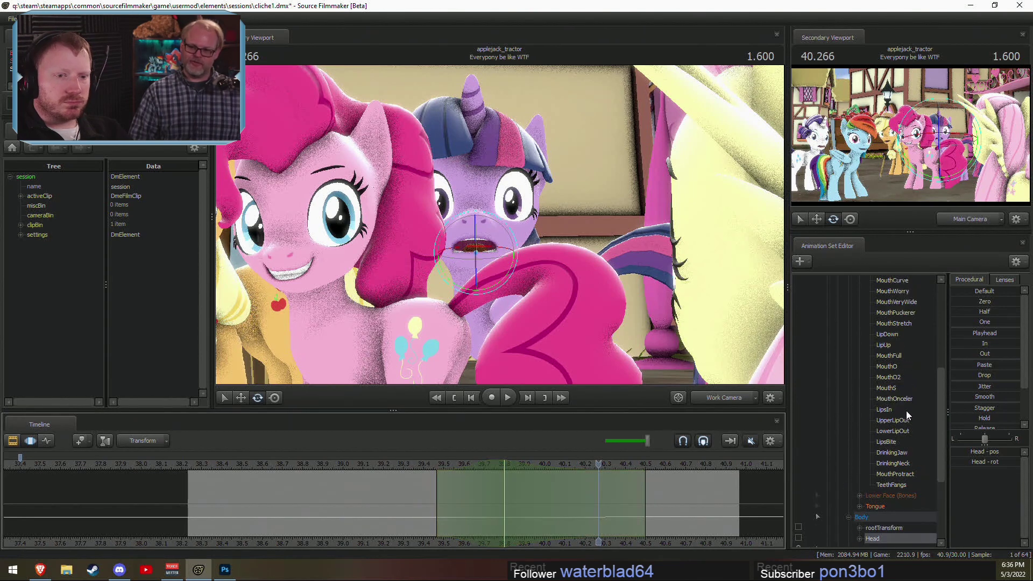
pyautogui.scroll(7, 893, 404)
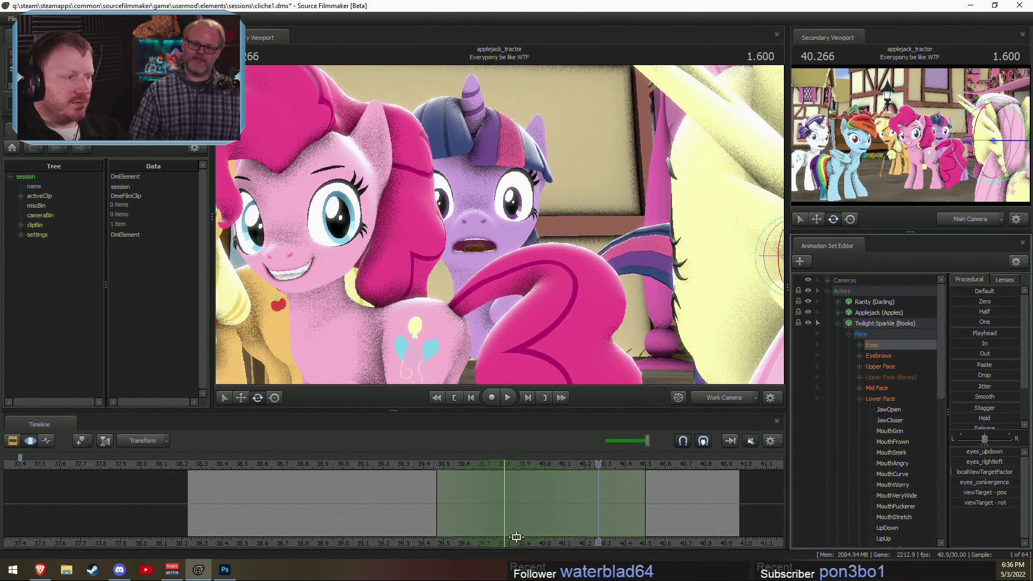
# Step: Switch to Photoshop, preview the bright green 0cff00 as the background color, cancel the choice, and return to Source Filmmaker
pyautogui.hotkey('alt', 'Tab')
pyautogui.click(12, 335)
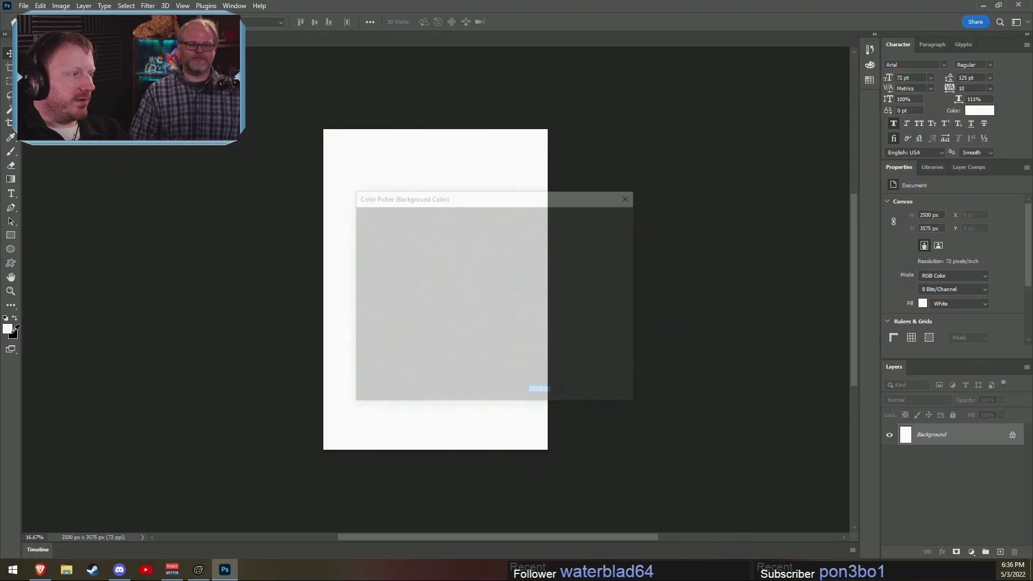
pyautogui.click(509, 315)
pyautogui.click(493, 221)
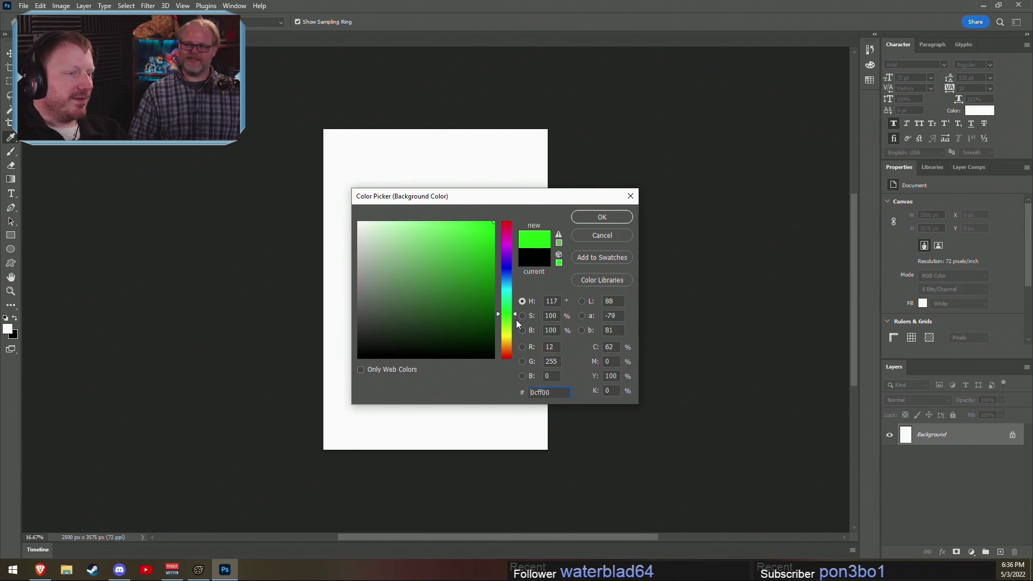
pyautogui.click(597, 234)
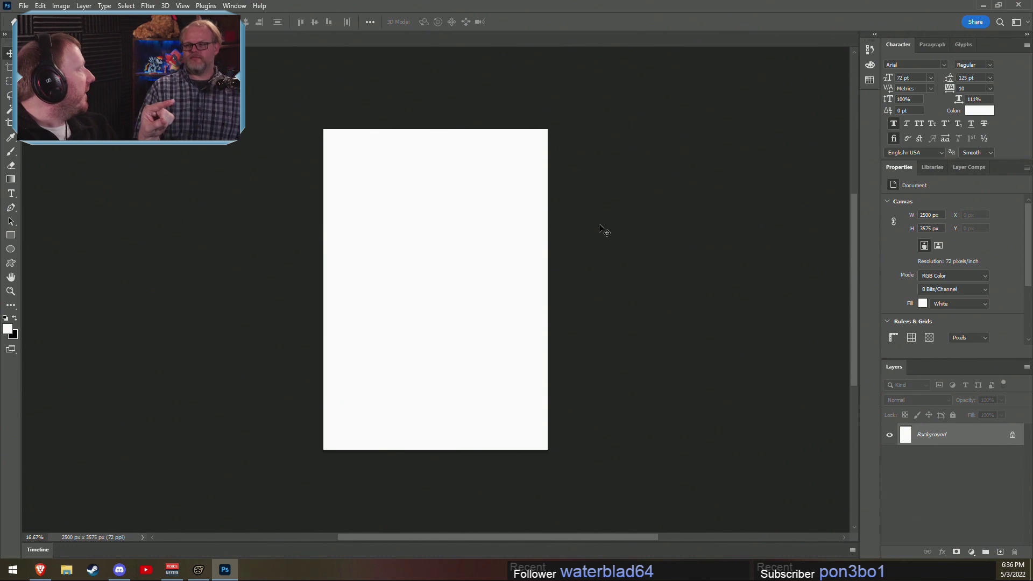
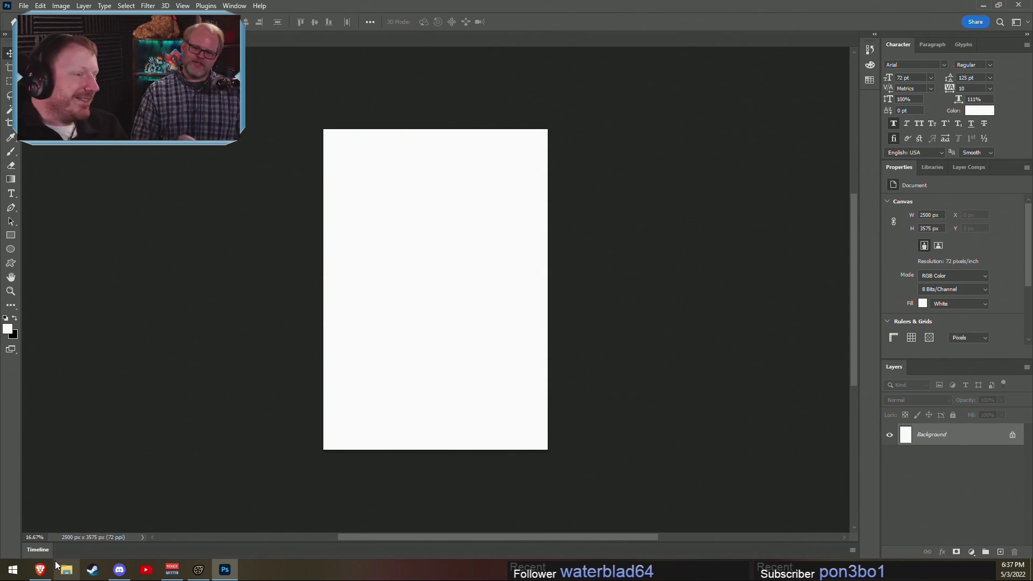
pyautogui.click(982, 5)
# Step: Play back the shot, place the playhead at 39.800, adjust Twilight Sparkle's eyes_updown slider, and scrub through the motion
pyautogui.press('space')
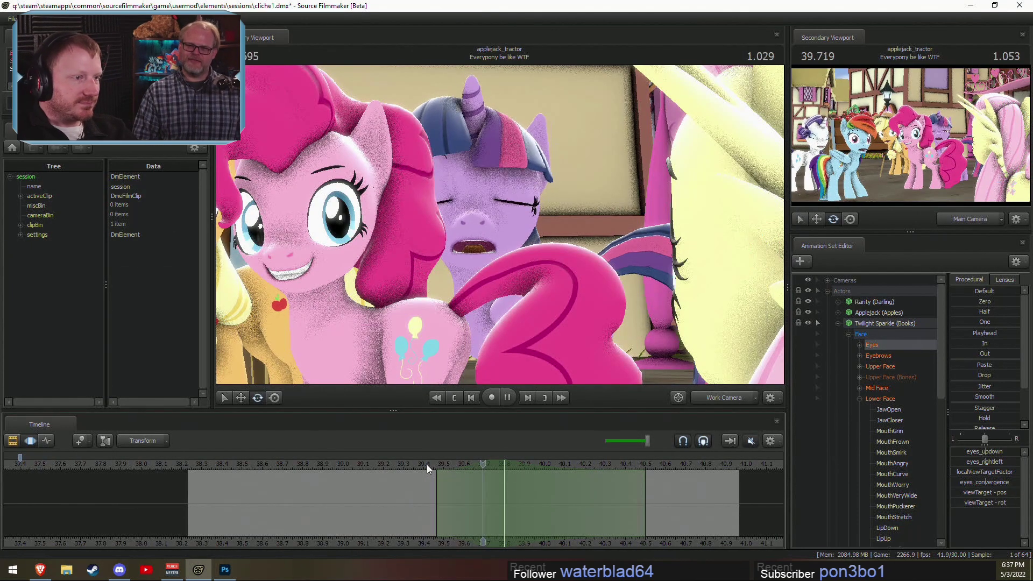
pyautogui.press('space')
pyautogui.moveTo(424, 466); pyautogui.dragTo(505, 483)
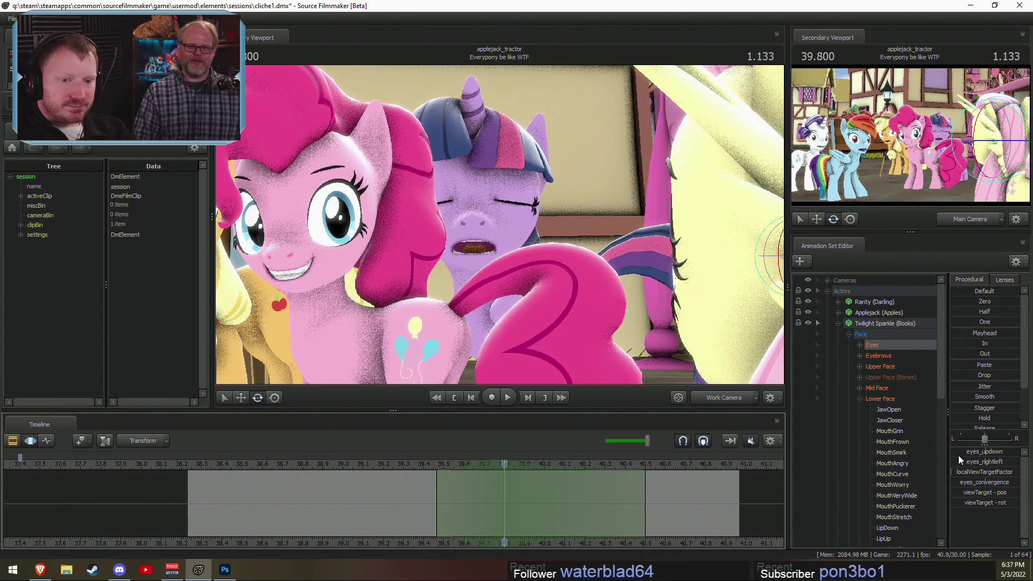
pyautogui.click(958, 455)
pyautogui.click(438, 499)
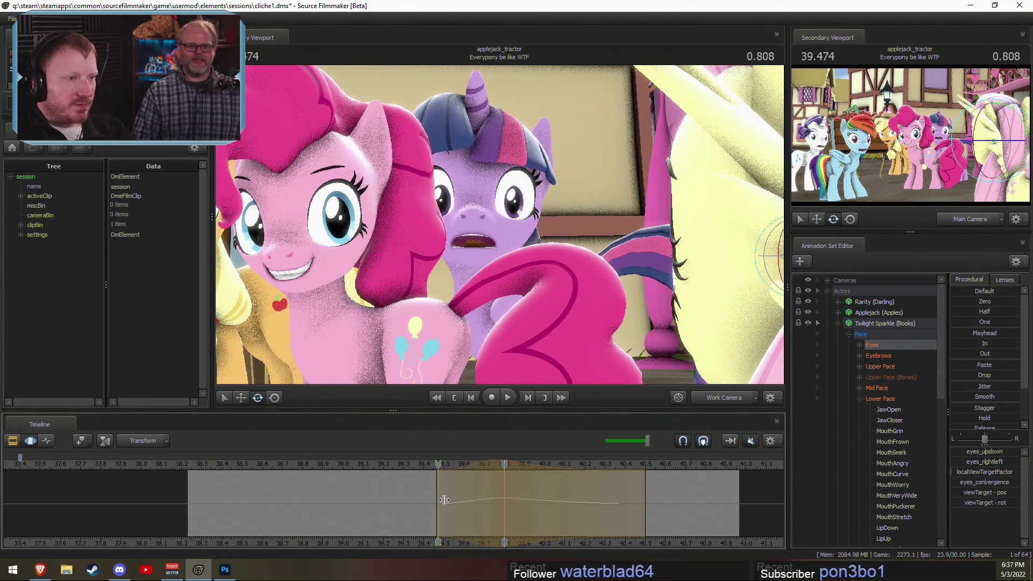
pyautogui.moveTo(444, 500); pyautogui.dragTo(490, 483)
# Step: Match the time selection to the Upper Face blink, about 39.6 to 40.0, and reselect Twilight Sparkle's Eyes group
pyautogui.click(887, 367)
pyautogui.keyDown('shift'); pyautogui.moveTo(491, 484); pyautogui.dragTo(518, 488); pyautogui.keyUp('shift')
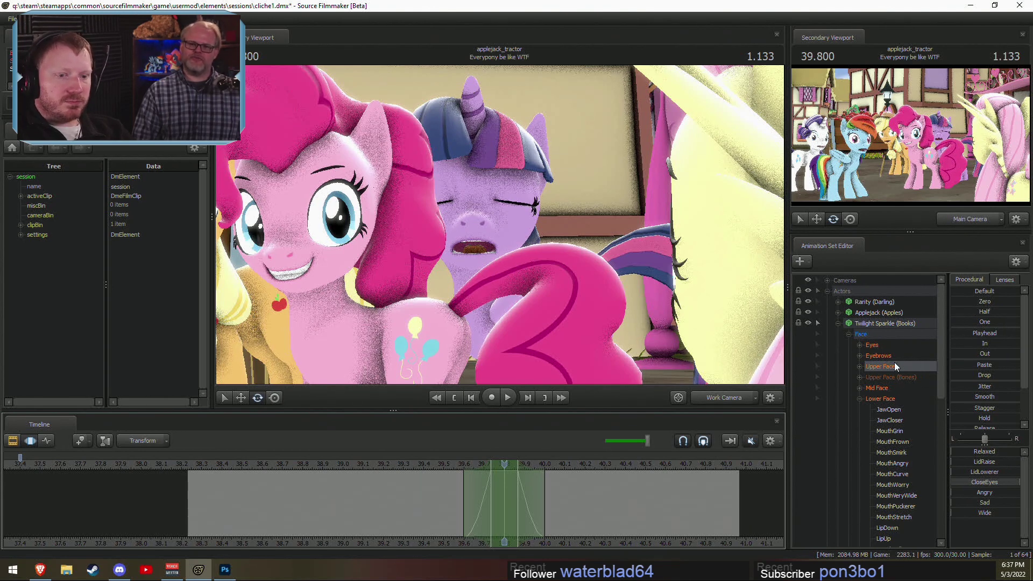
pyautogui.click(930, 345)
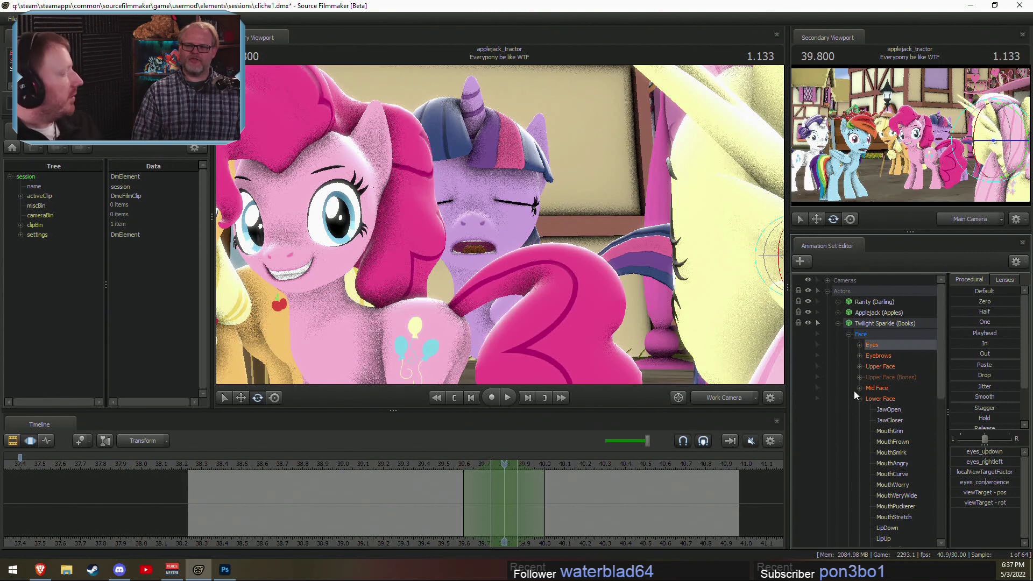
# Step: Switch to the Brave browser, search the web for "dress meme" in a new tab, and open the image results
pyautogui.click(40, 569)
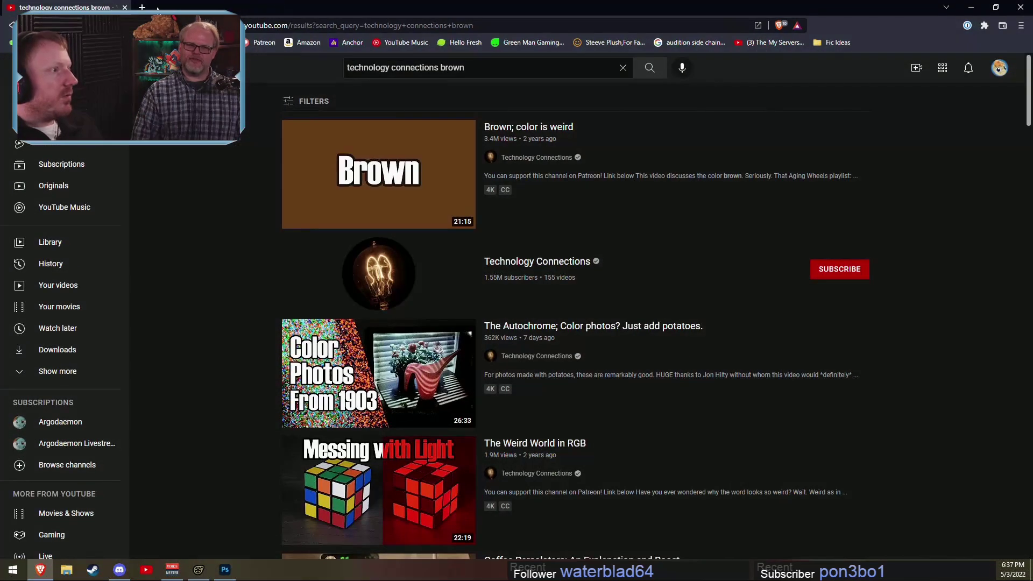
pyautogui.hotkey('ctrl', 't')
pyautogui.click(320, 30)
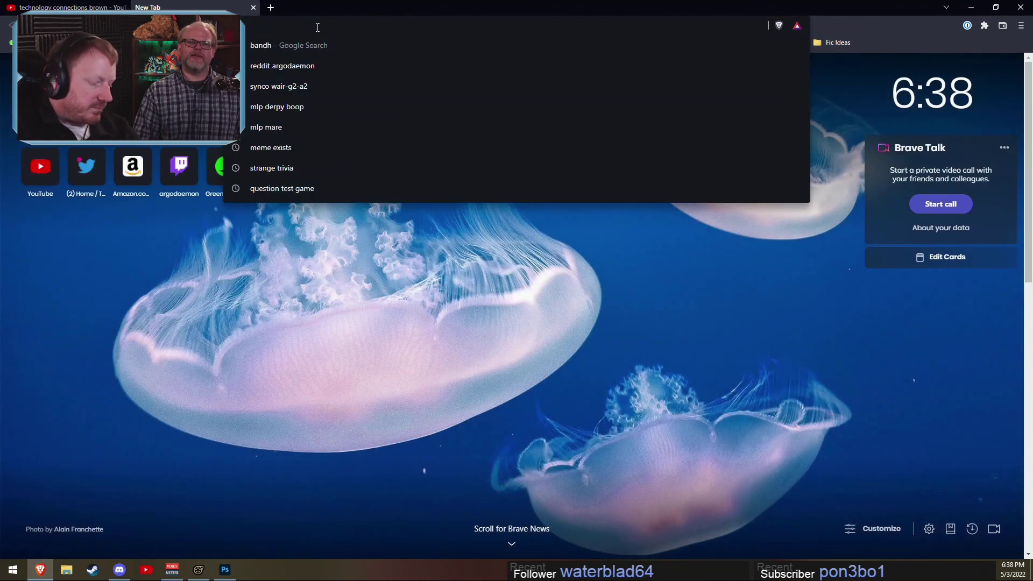
pyautogui.write('dress m')
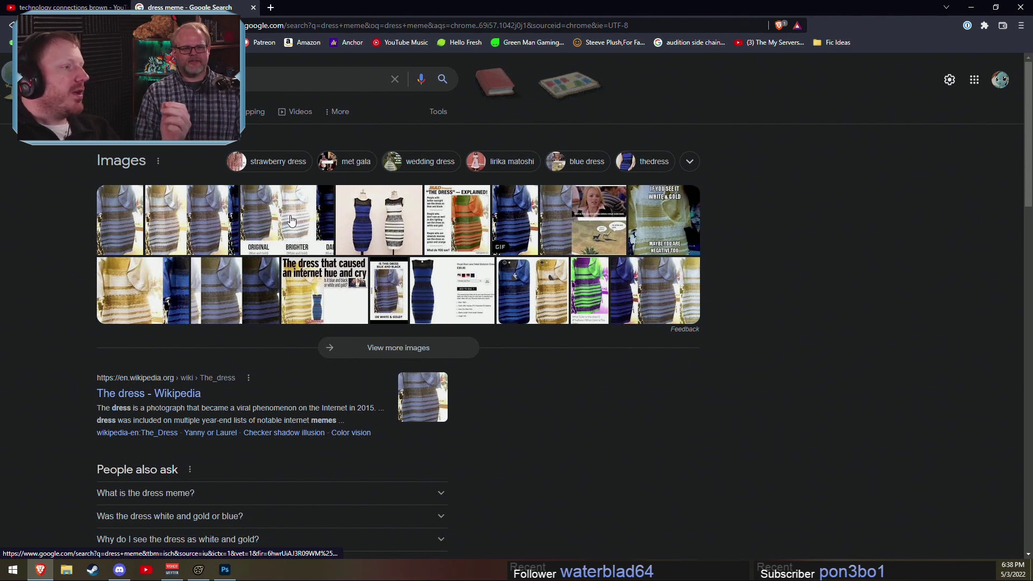
pyautogui.click(290, 220)
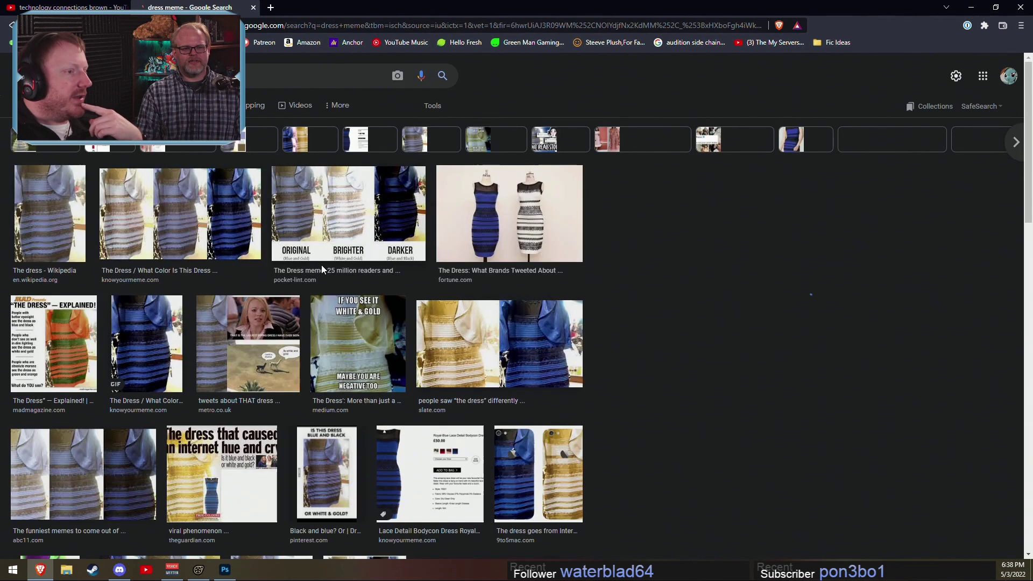
# Step: View the Wikipedia dress image larger, close the image search tab, and return to Source Filmmaker
pyautogui.click(49, 215)
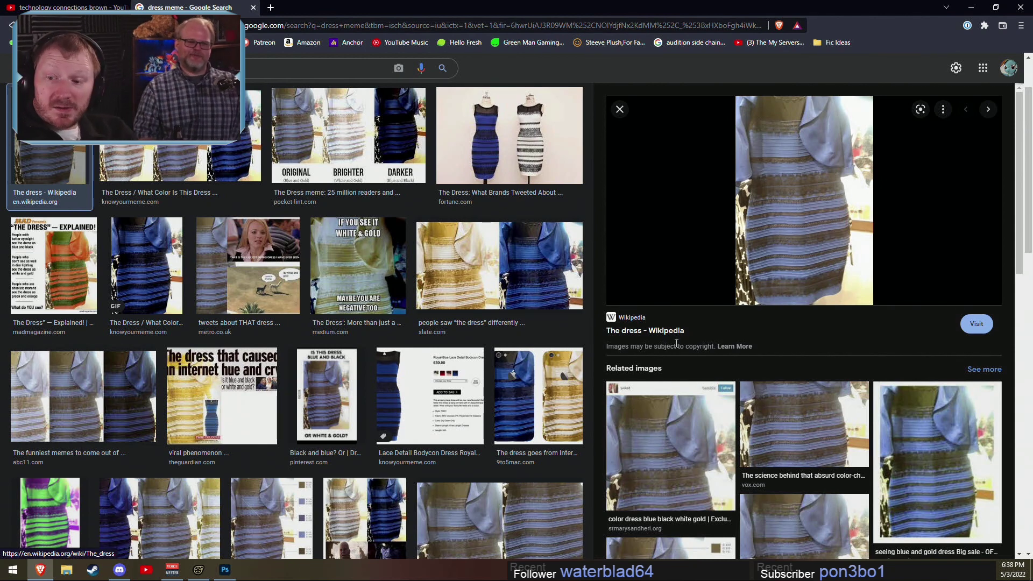
pyautogui.click(253, 8)
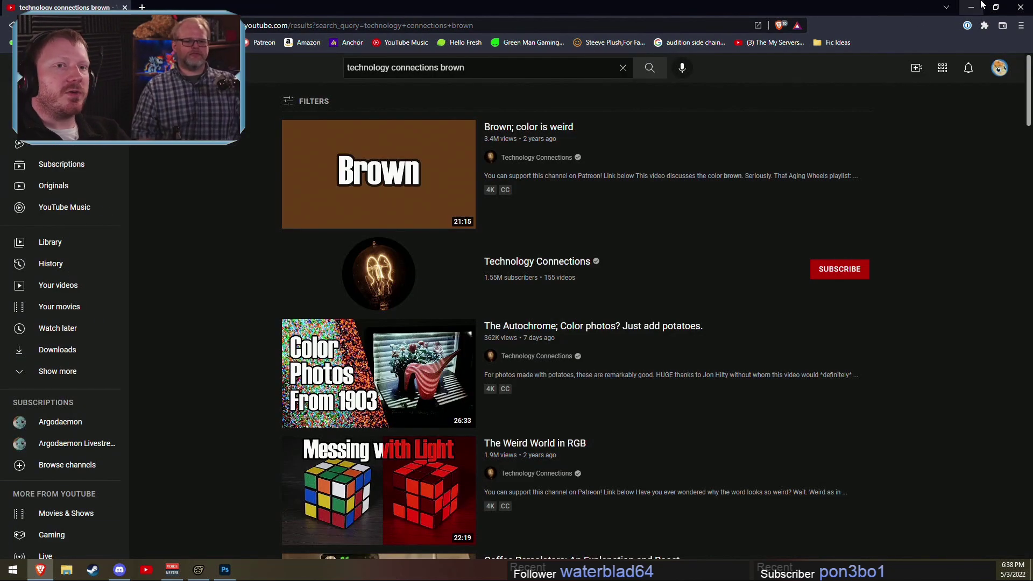
pyautogui.click(971, 7)
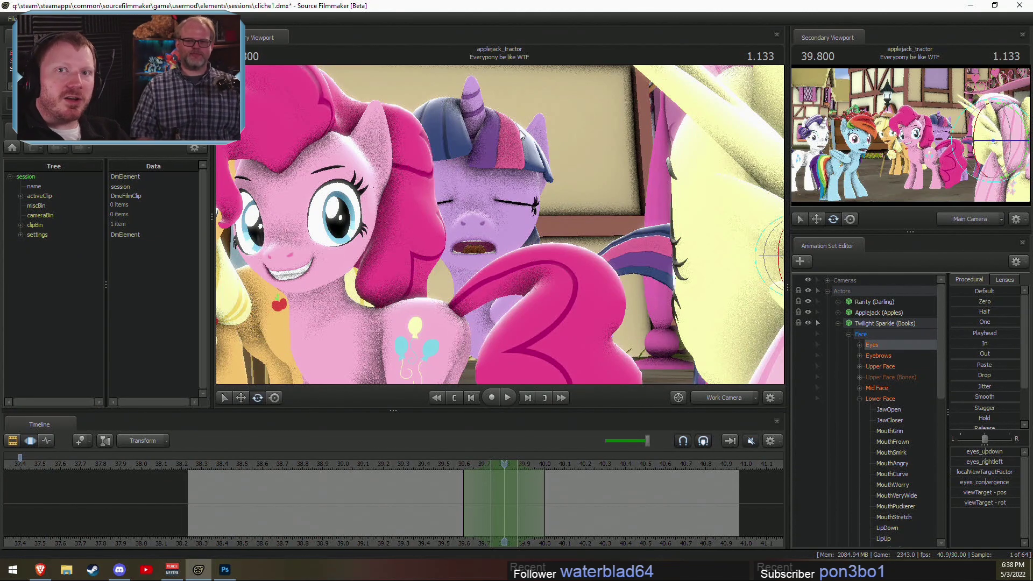
# Step: Adjust Twilight Sparkle's eyes_updown slider at 39.733 across the blink, undo the first attempt, readjust it, and check the frames before the blink
pyautogui.moveTo(473, 479); pyautogui.dragTo(491, 466)
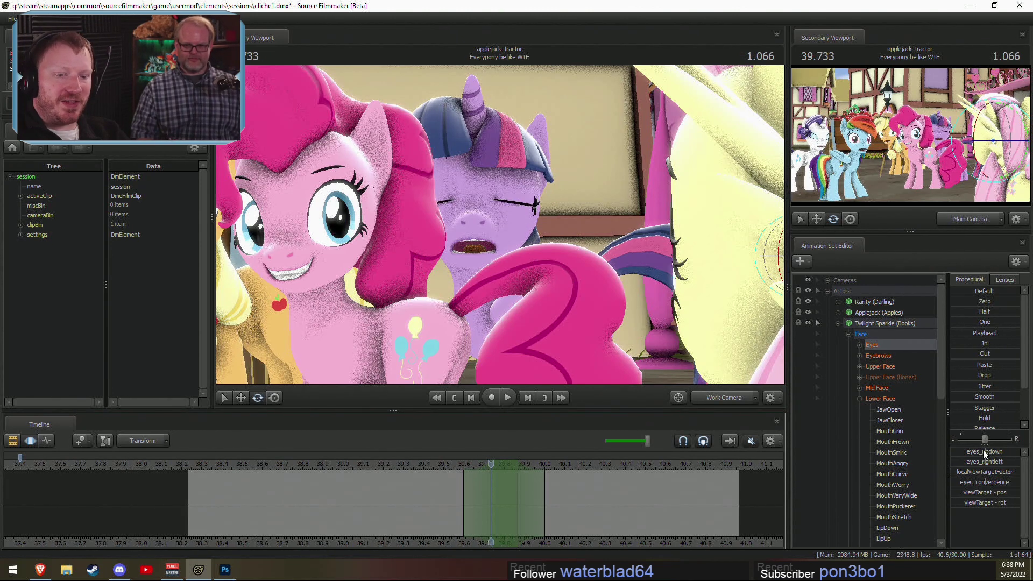
pyautogui.moveTo(984, 454); pyautogui.dragTo(987, 454)
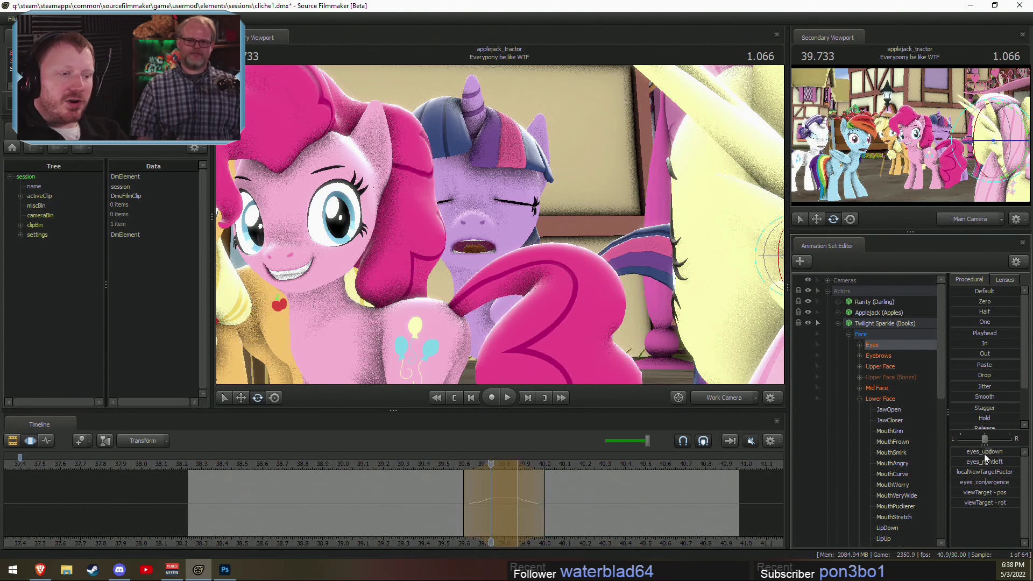
pyautogui.moveTo(468, 481)
pyautogui.mouseDown()
pyautogui.moveTo(477, 480)
pyautogui.moveTo(467, 480)
pyautogui.mouseUp()
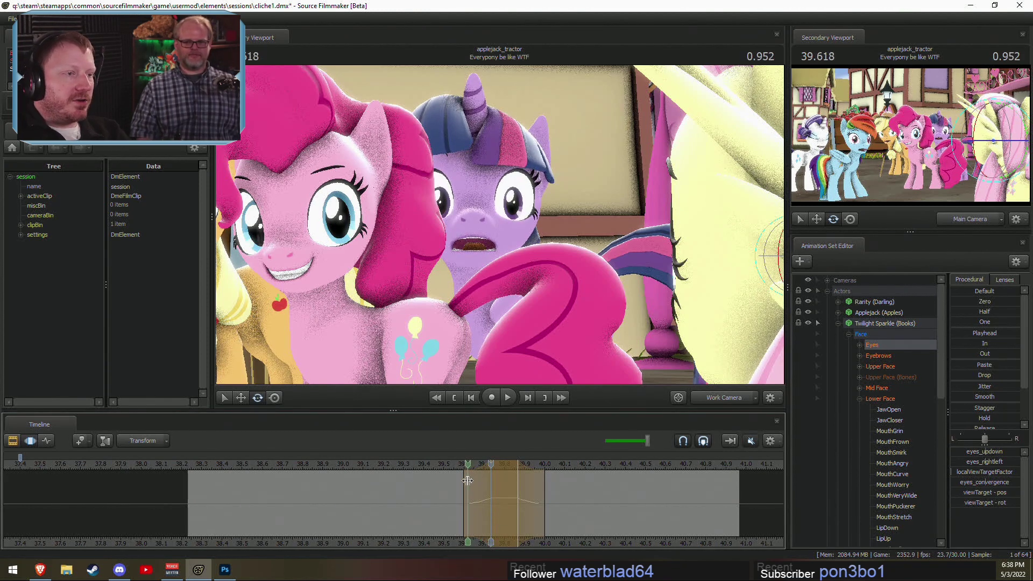
pyautogui.hotkey('ctrl', 'z')
pyautogui.moveTo(968, 451); pyautogui.dragTo(970, 452)
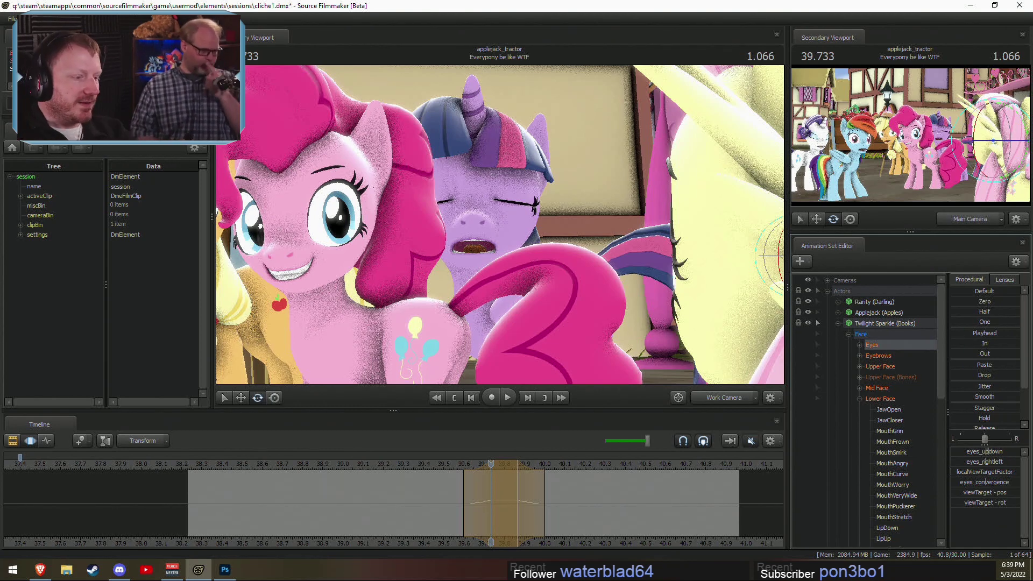
pyautogui.click(411, 466)
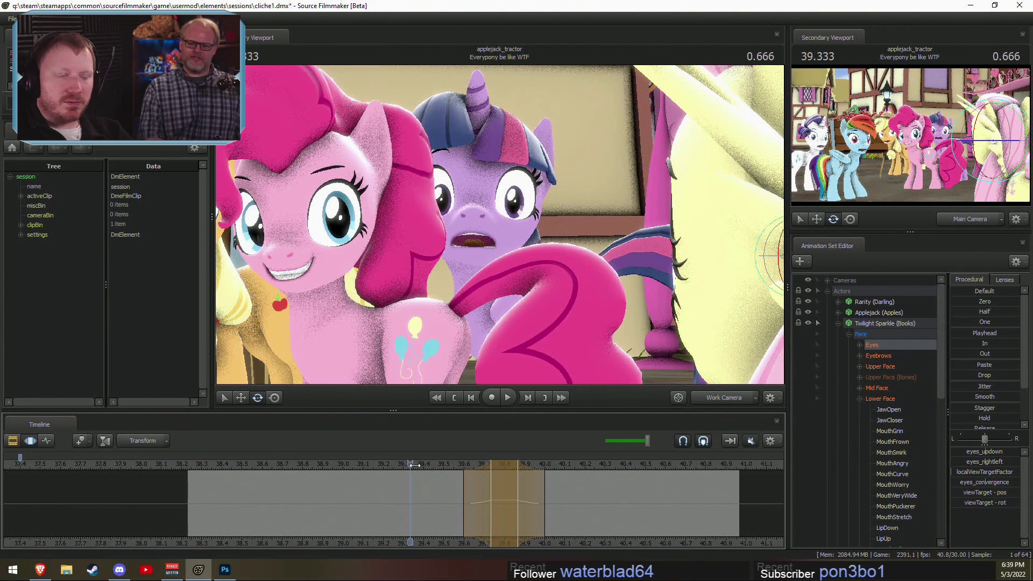
pyautogui.click(424, 466)
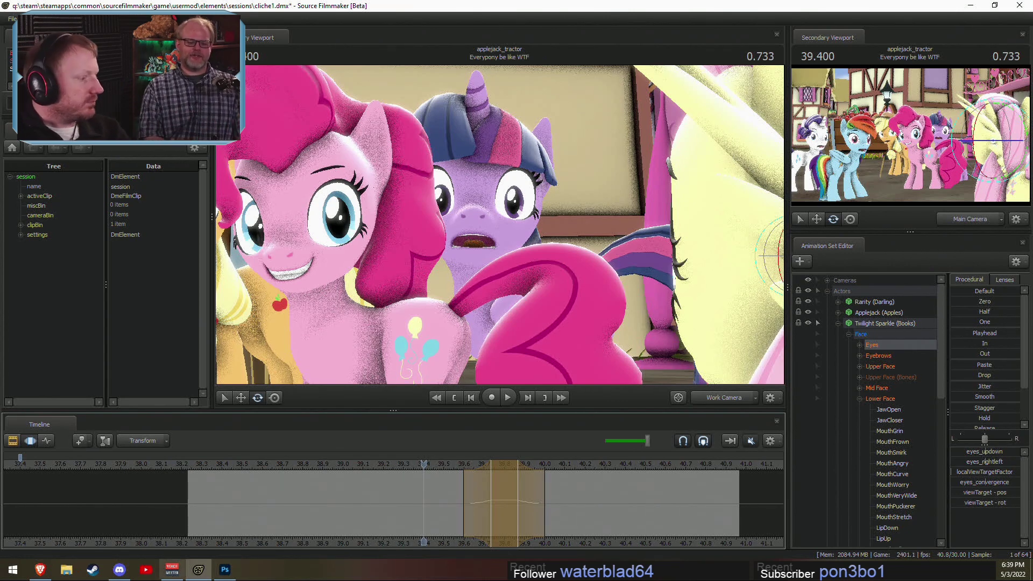
# Step: Switch to the Brave browser, reopen the closed "dress meme" image tab to view the dress again, and return to Source Filmmaker
pyautogui.click(40, 569)
pyautogui.rightClick(108, 7)
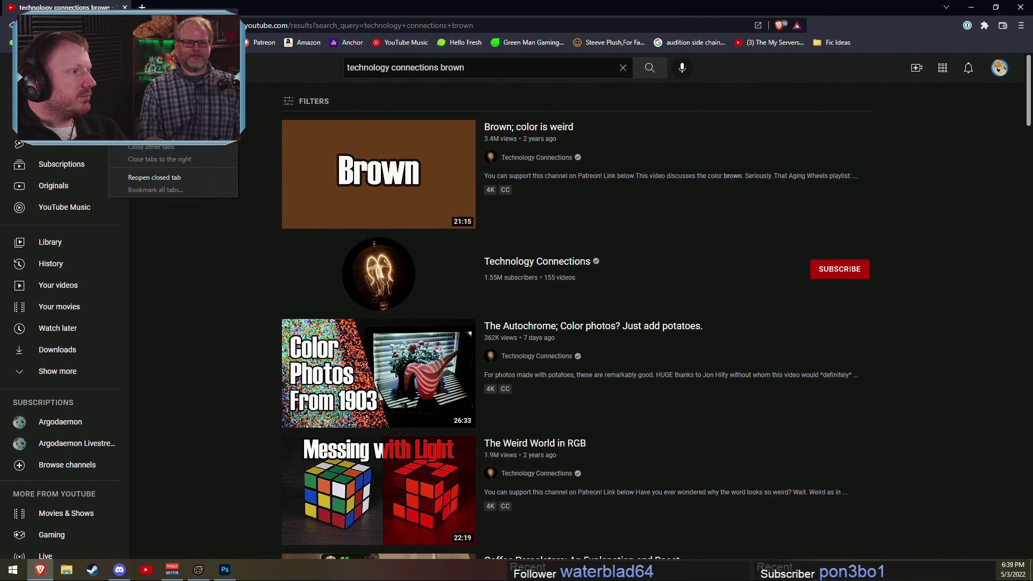
pyautogui.click(163, 176)
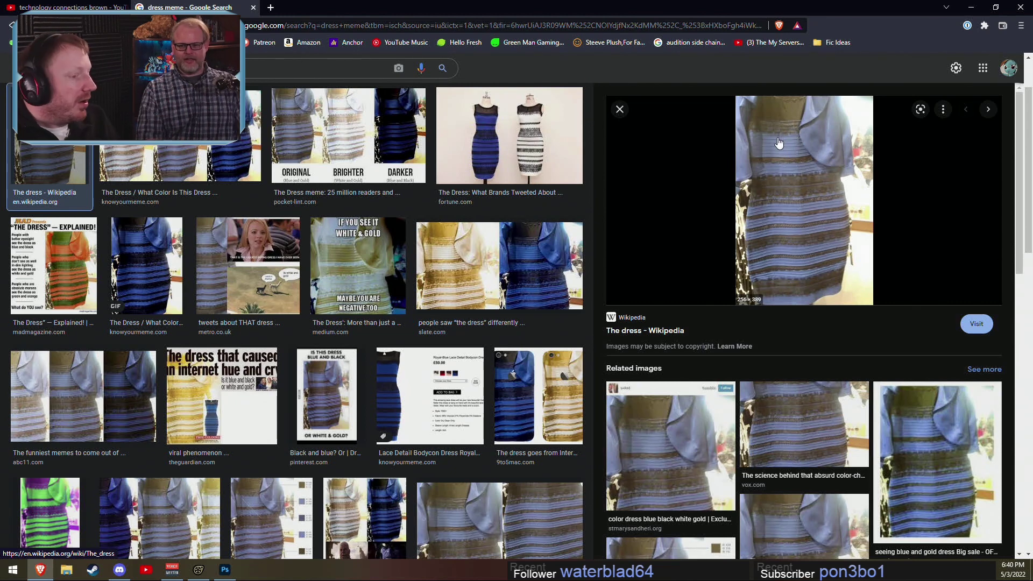
pyautogui.click(970, 7)
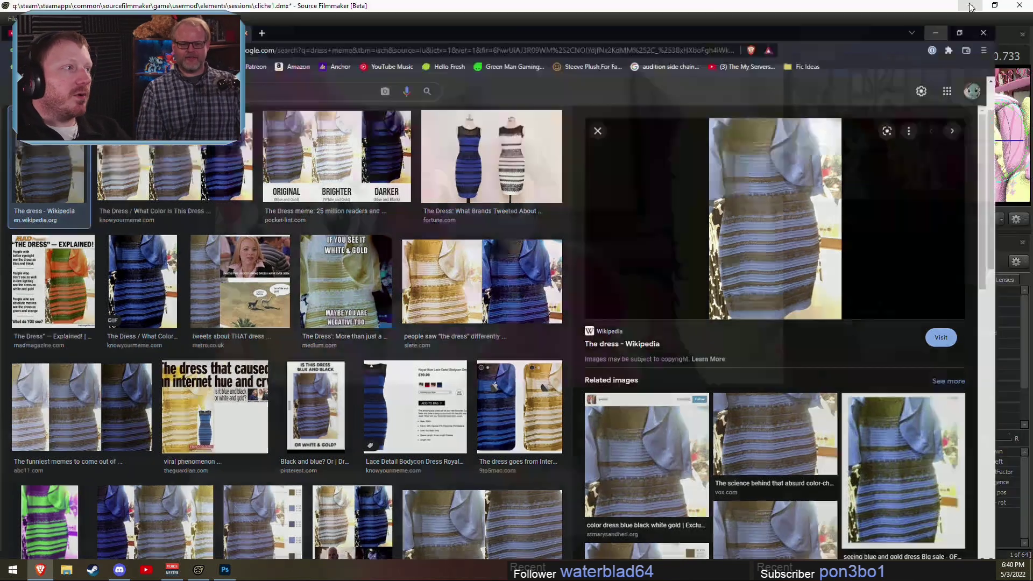
# Step: Play back Twilight Sparkle's blink from 39.200 and commit the pending eye adjustment
pyautogui.moveTo(394, 467); pyautogui.dragTo(383, 469)
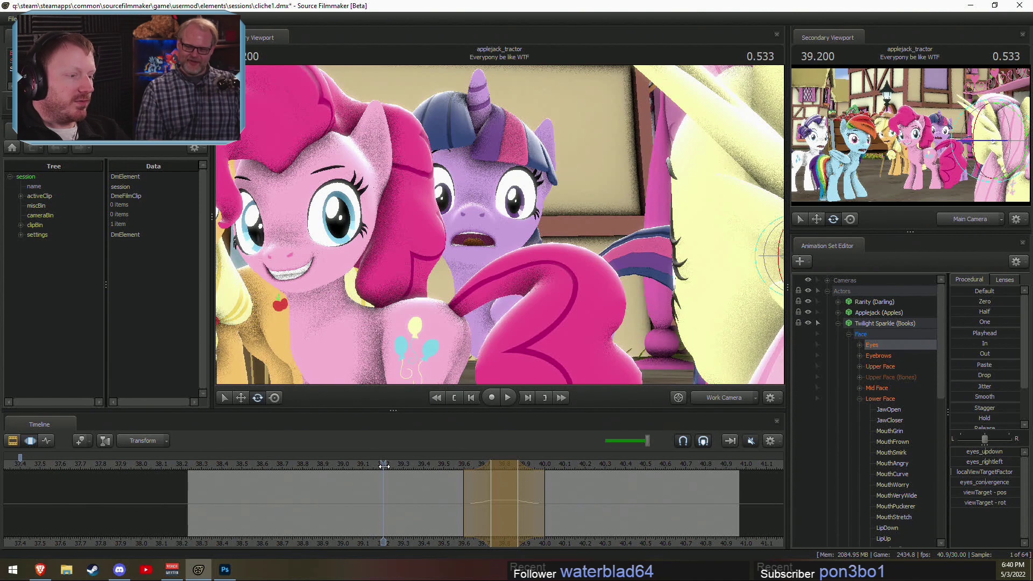
pyautogui.press('space')
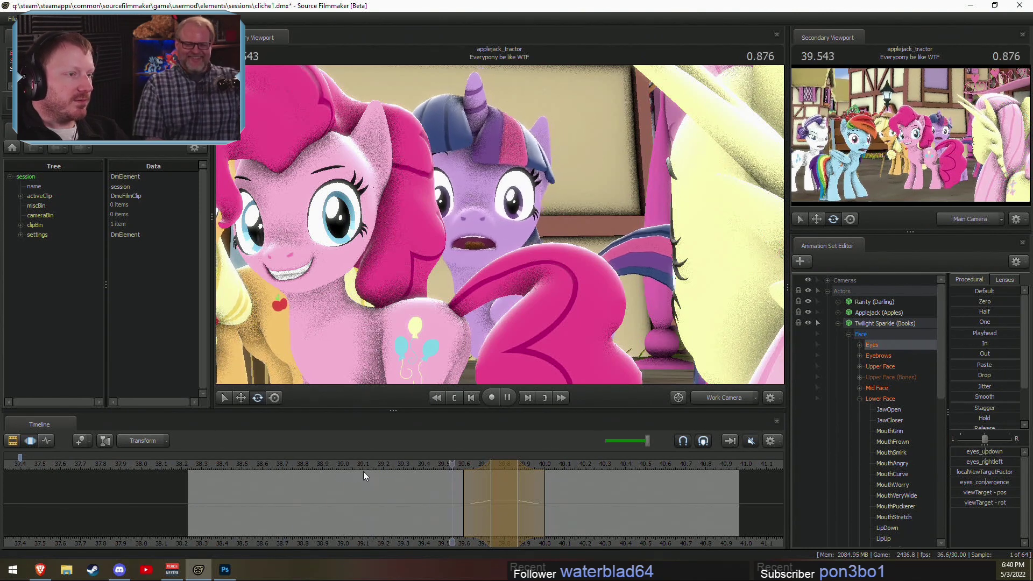
pyautogui.press('space')
pyautogui.press('F2')
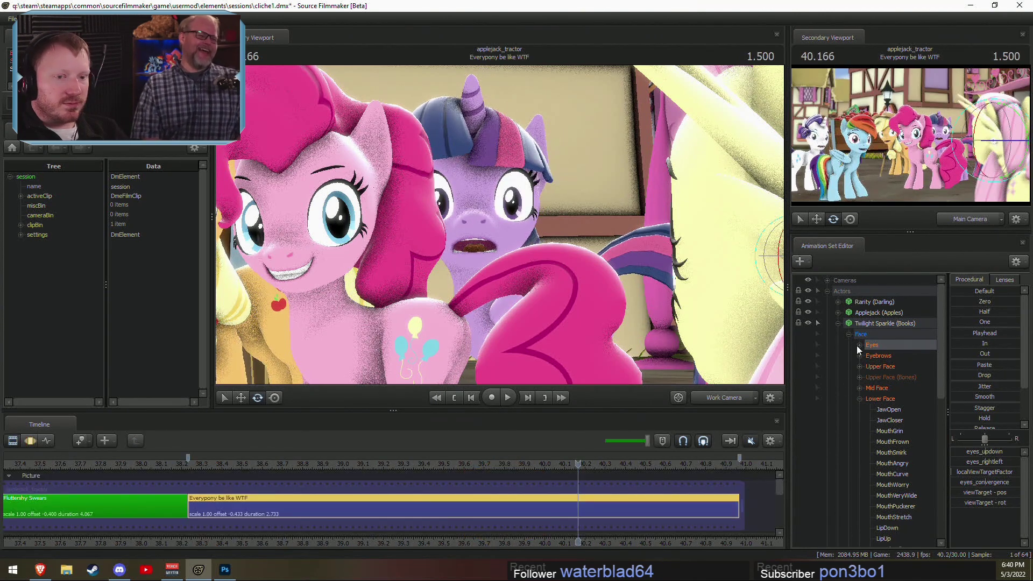
pyautogui.press('F3')
# Step: Select Twilight Sparkle's controls without the Face group and make a time selection centered on 40.366 with wide falloffs
pyautogui.click(878, 323)
pyautogui.keyDown('ctrl'); pyautogui.click(874, 334); pyautogui.keyUp('ctrl')
pyautogui.keyDown('shift'); pyautogui.moveTo(538, 492); pyautogui.dragTo(565, 501); pyautogui.keyUp('shift')
pyautogui.keyDown('shift'); pyautogui.scroll(6, 602, 504); pyautogui.keyUp('shift')
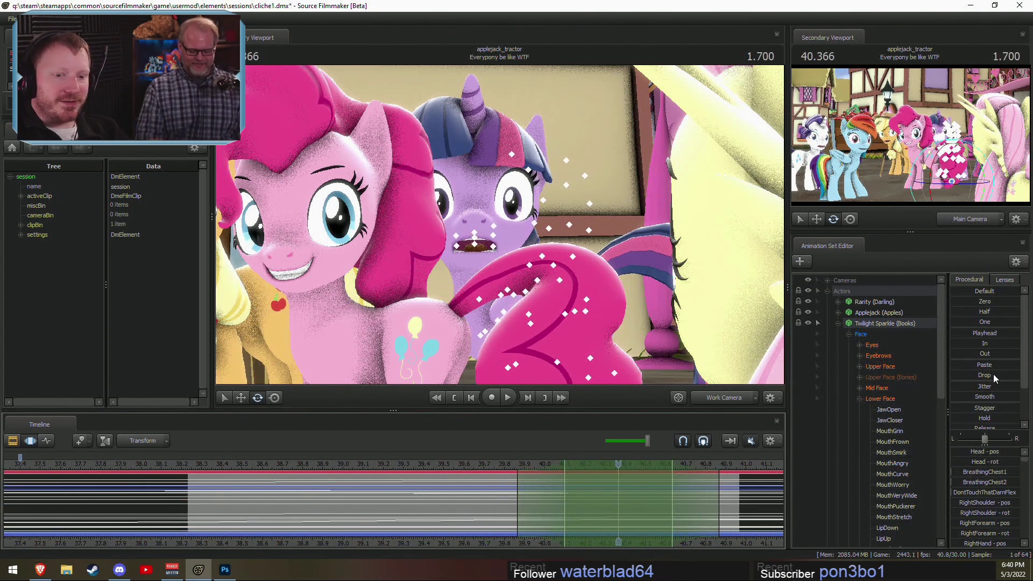
pyautogui.scroll(-3, 968, 425)
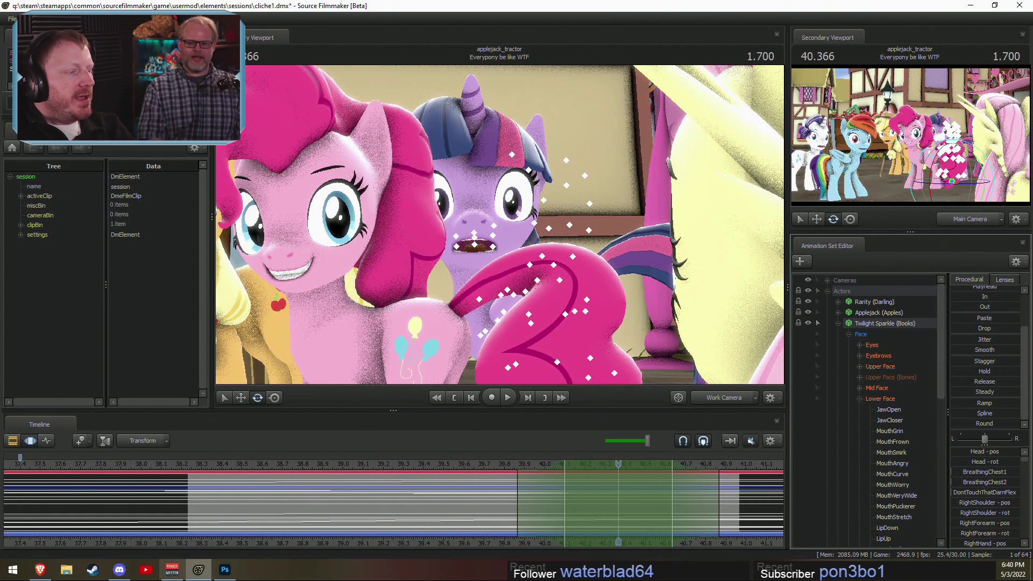
# Step: Switch to the Brave browser and look through the "dress meme" image results and the related images
pyautogui.click(40, 569)
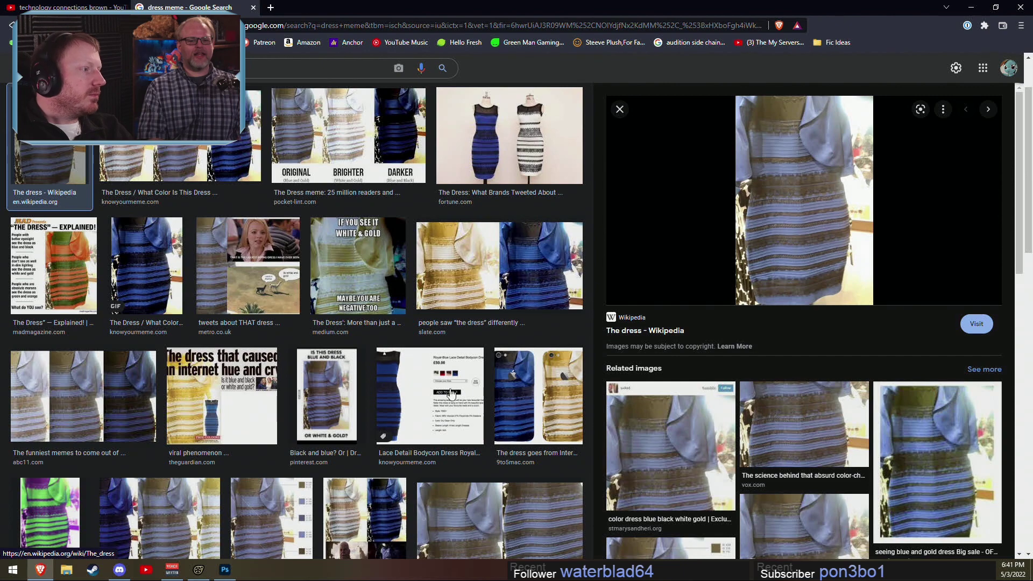
pyautogui.scroll(-2, 454, 451)
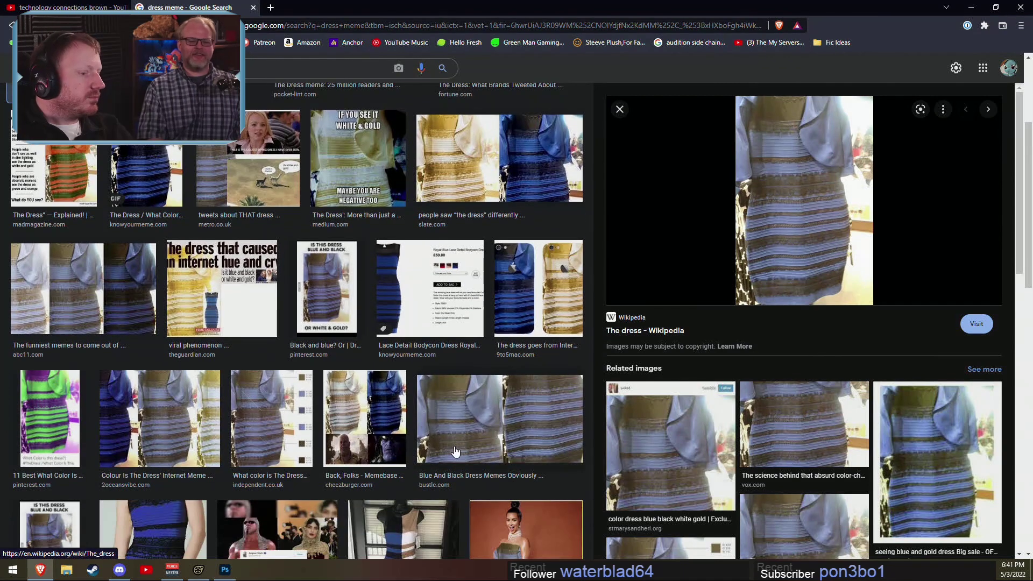
pyautogui.scroll(-3, 454, 452)
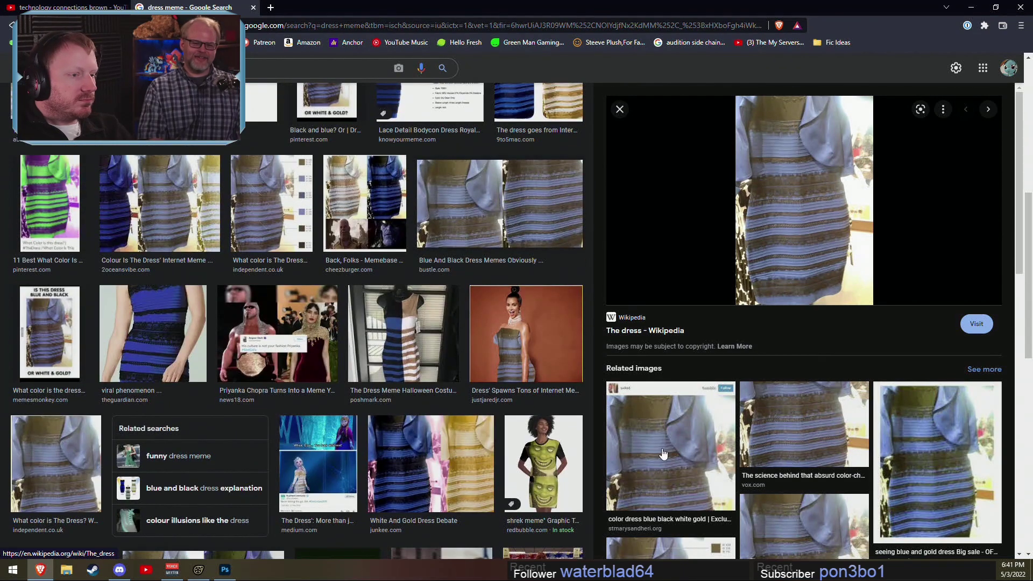
pyautogui.scroll(-1, 771, 465)
pyautogui.scroll(1, 772, 465)
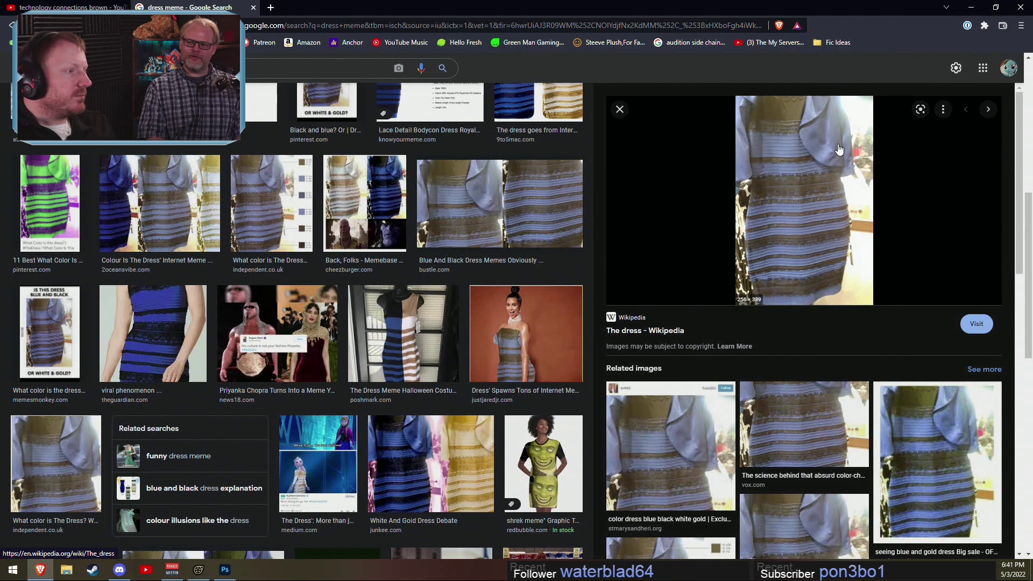
pyautogui.scroll(-3, 792, 354)
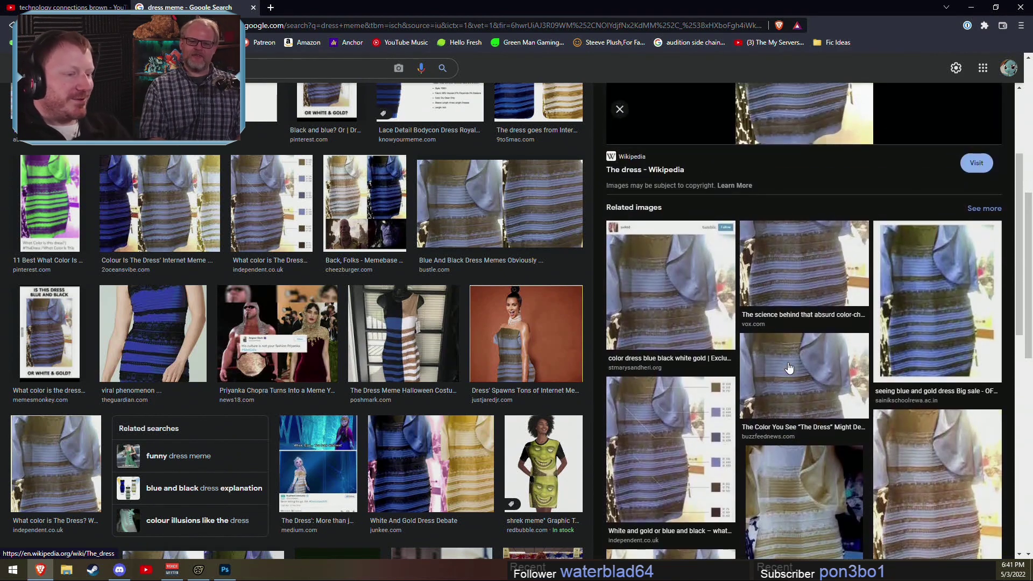
pyautogui.scroll(3, 792, 354)
# Step: View the Shrek meme T-shirt dress and two related Shrek dresses, close the tab, and return to Source Filmmaker
pyautogui.click(545, 460)
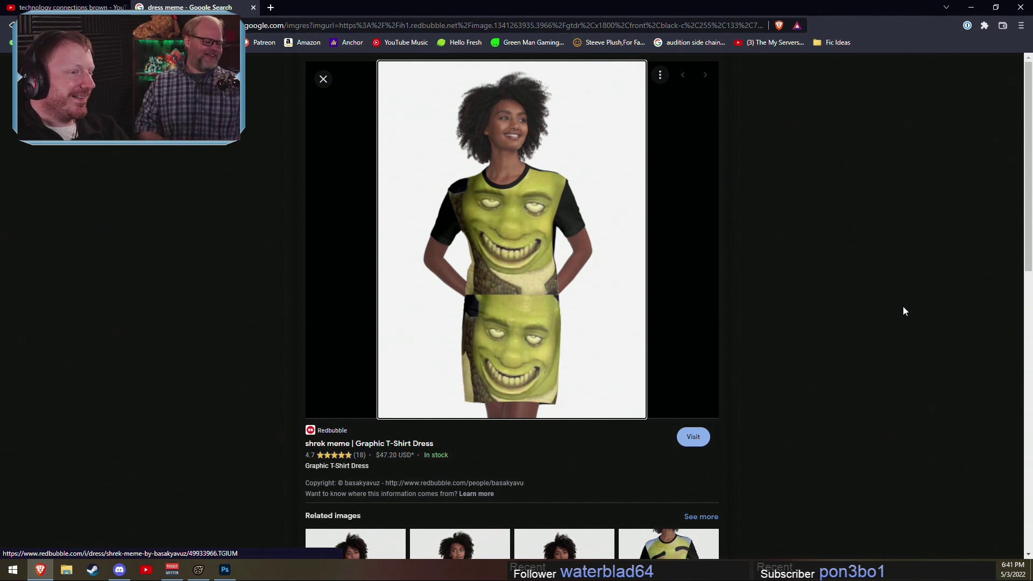
pyautogui.scroll(-2, 941, 315)
pyautogui.click(693, 460)
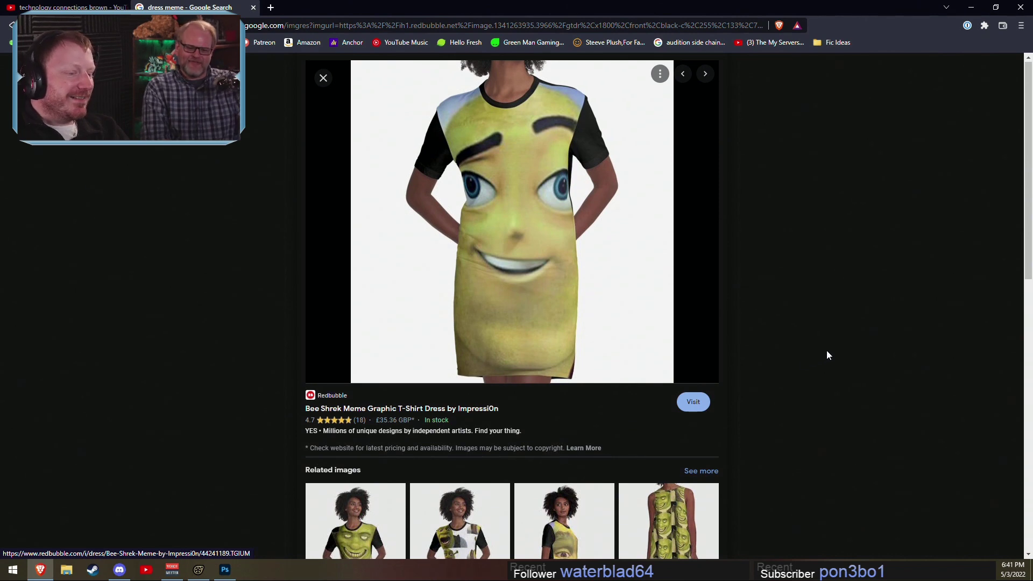
pyautogui.scroll(-4, 826, 355)
pyautogui.click(639, 360)
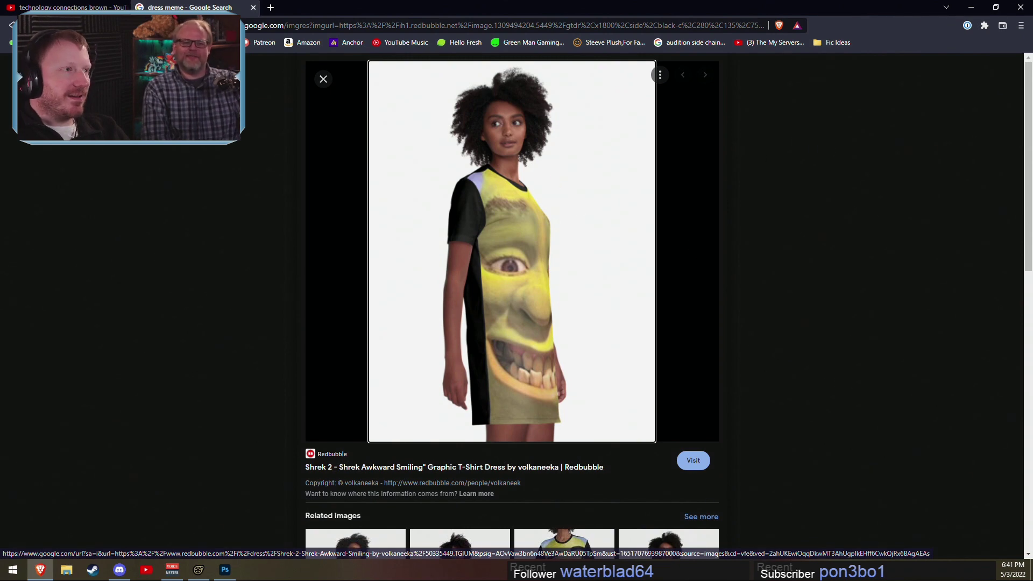
pyautogui.click(256, 7)
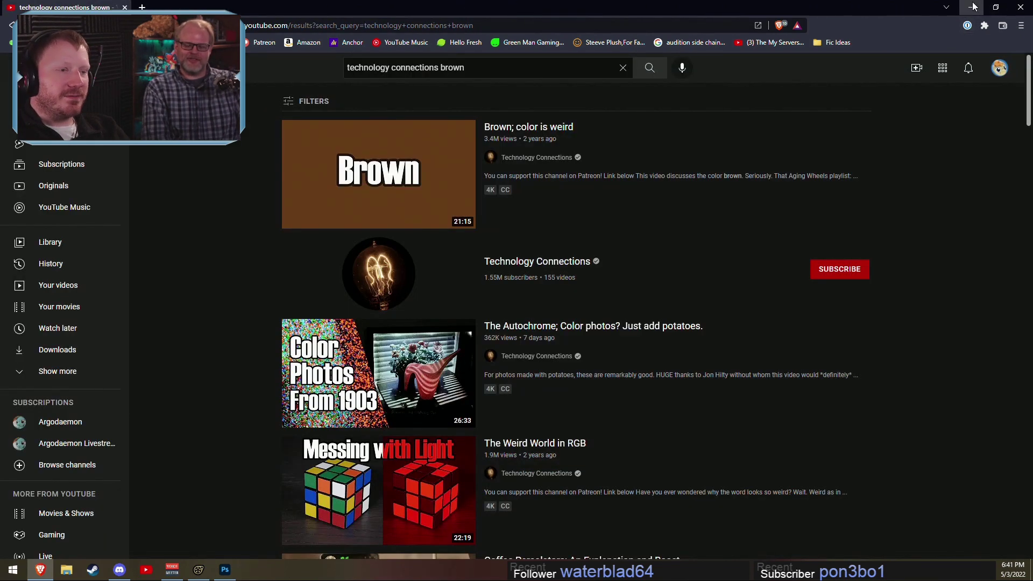
pyautogui.click(971, 7)
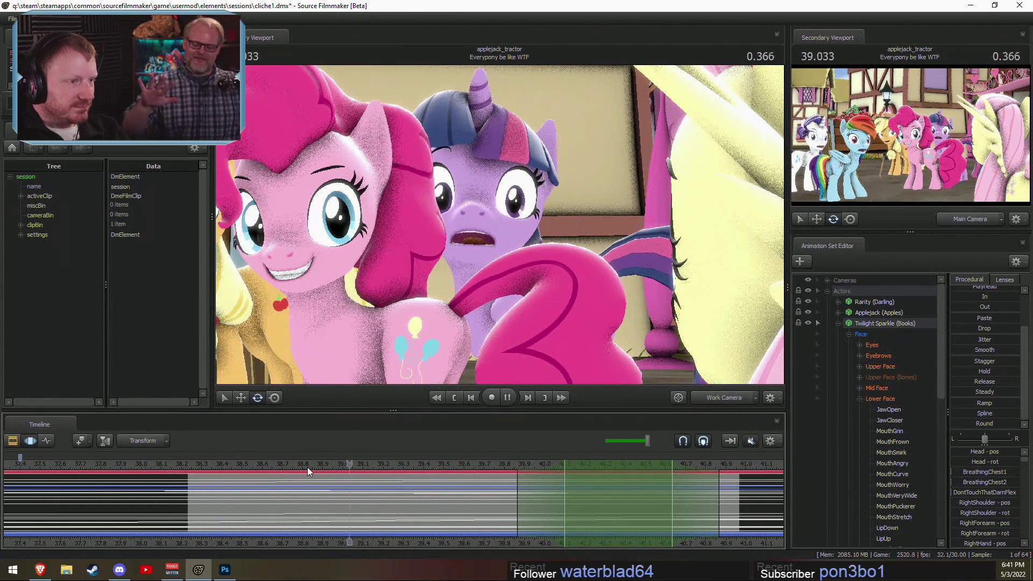
# Step: Stop playback, place the playhead at 38.966, and widen the time selection to span the whole shot
pyautogui.press('space')
pyautogui.moveTo(261, 502); pyautogui.dragTo(302, 507)
pyautogui.keyDown('shift'); pyautogui.click(335, 504); pyautogui.keyUp('shift')
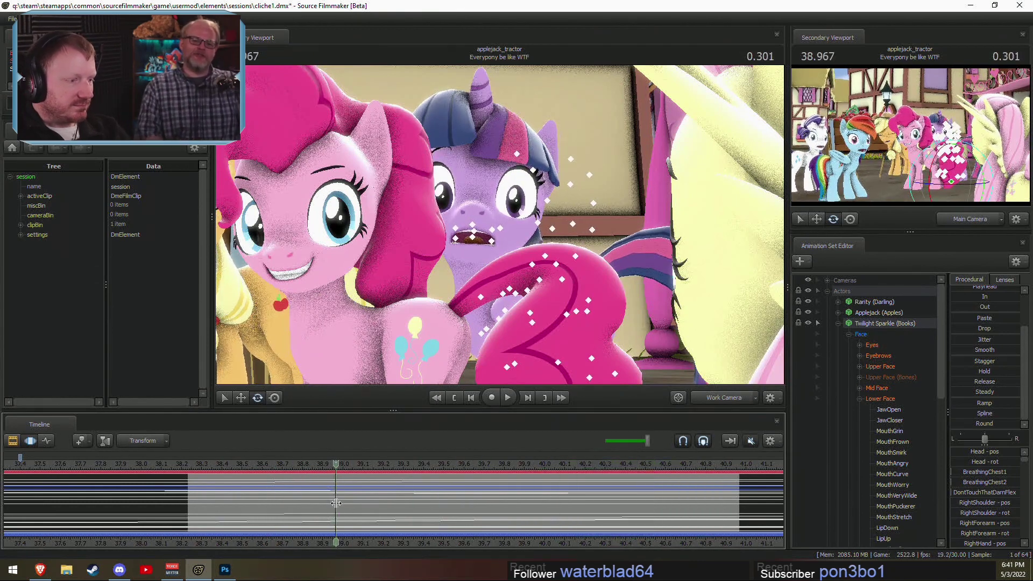
pyautogui.keyDown('shift'); pyautogui.scroll(6, 337, 505); pyautogui.keyUp('shift')
pyautogui.scroll(3, 336, 505)
pyautogui.scroll(-3, 555, 525)
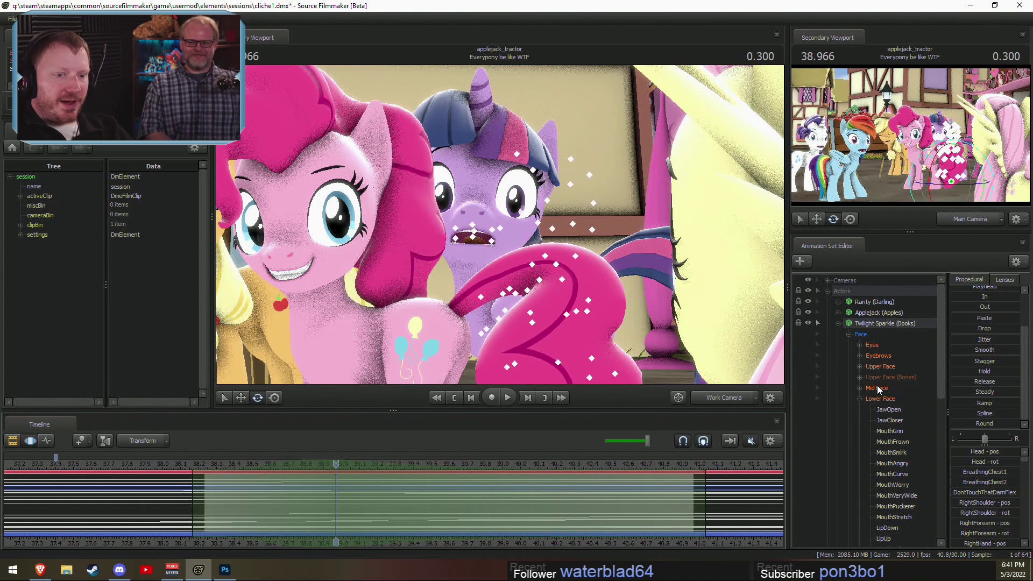
# Step: Select Twilight Sparkle's Lower Face group, adjust JawOpen and MouthGrin across the selected time, and commit the change
pyautogui.click(860, 398)
pyautogui.click(884, 398)
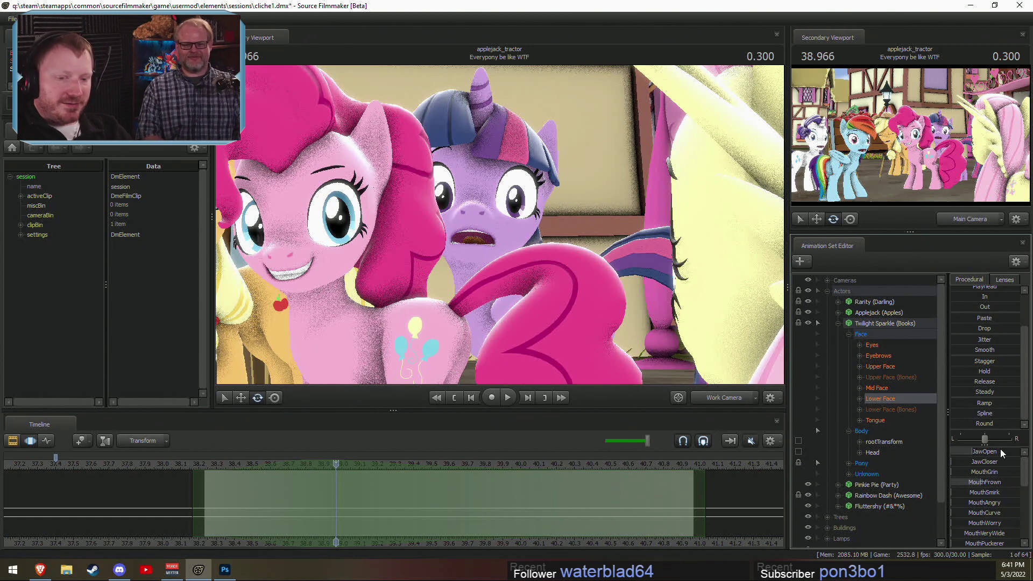
pyautogui.click(979, 472)
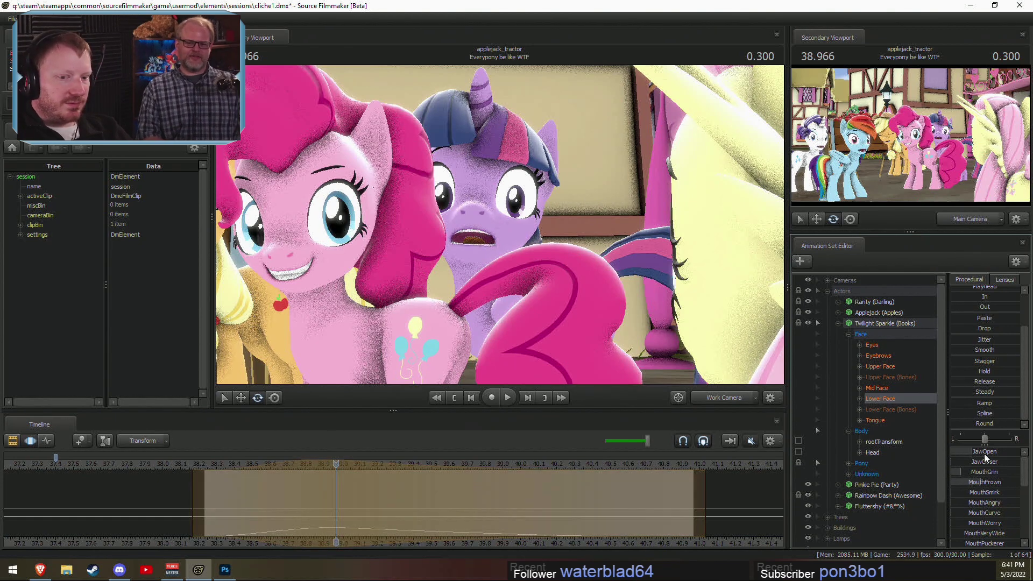
pyautogui.press('F2')
pyautogui.press('F3')
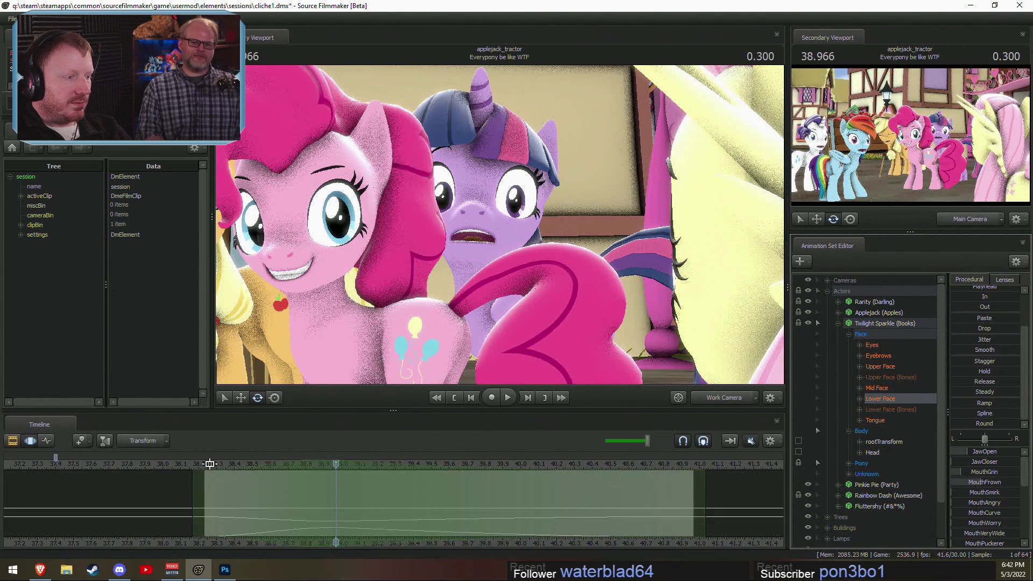
# Step: Play back the shot, make a narrow time selection around 39.766, adjust JawOpen and MouthGrin there, and scrub through the motion
pyautogui.press('space')
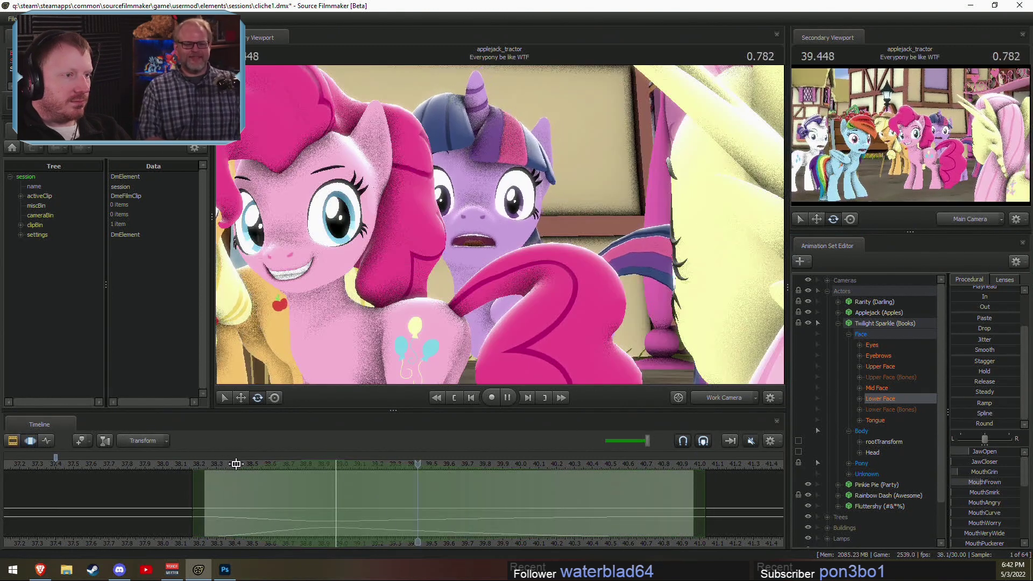
pyautogui.press('space')
pyautogui.moveTo(592, 492); pyautogui.dragTo(478, 499)
pyautogui.press('Escape')
pyautogui.scroll(4, 479, 499)
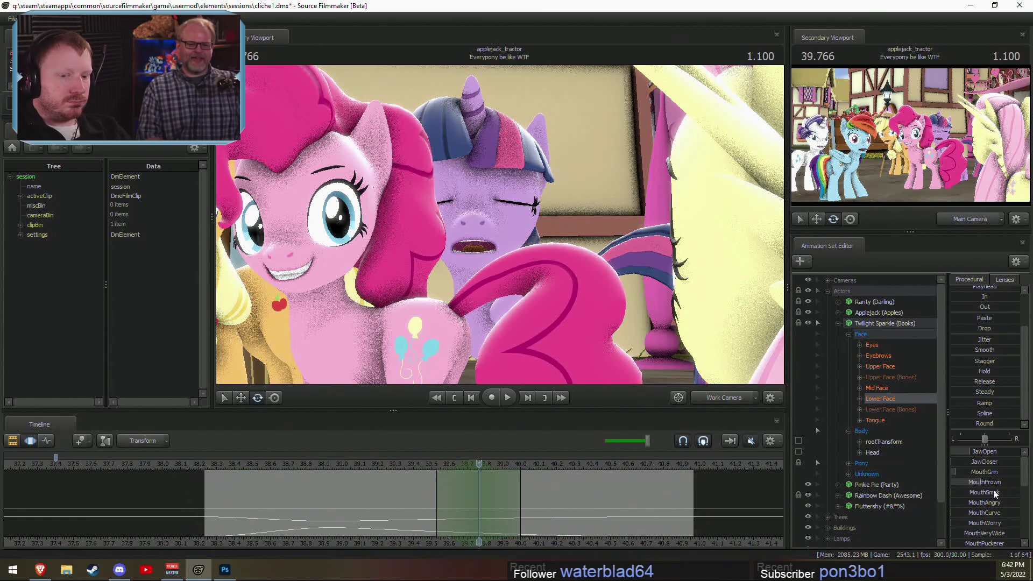
pyautogui.moveTo(977, 472); pyautogui.dragTo(968, 454)
pyautogui.moveTo(471, 506); pyautogui.dragTo(542, 494)
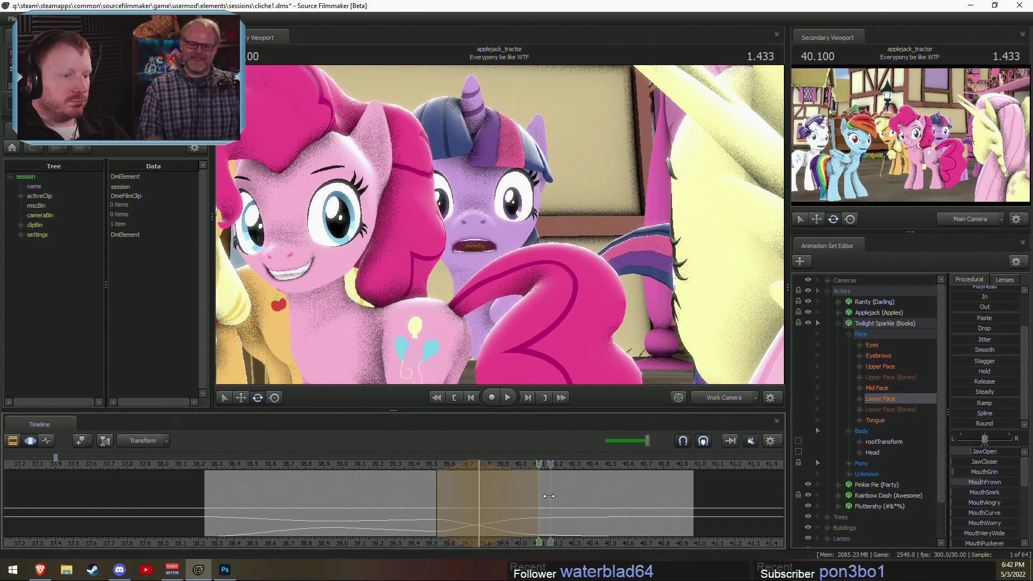
# Step: Center the time selection on 40.200, extend its falloff past the end of the shot, and play back the mouth motion
pyautogui.click(421, 468)
pyautogui.press('space')
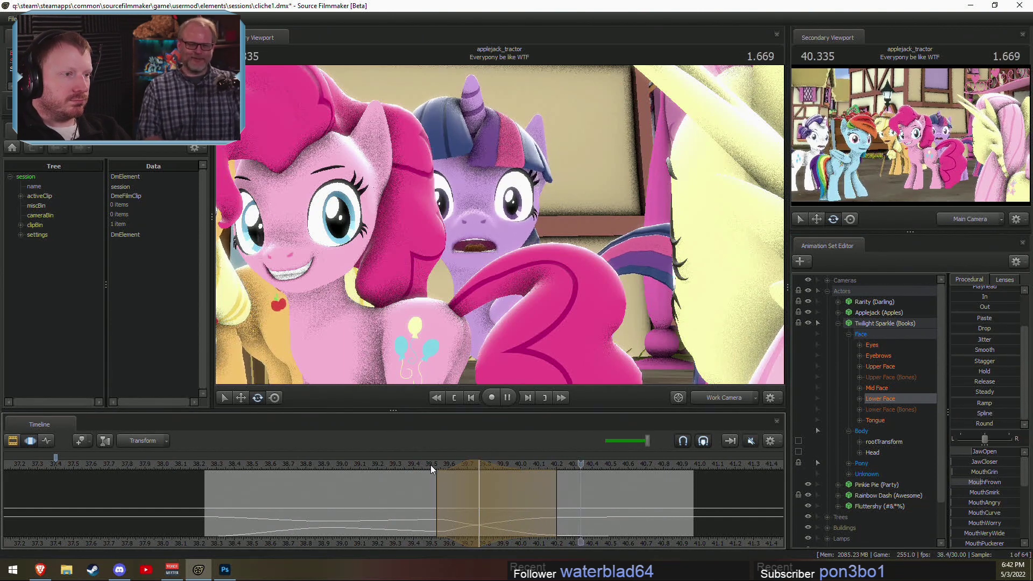
pyautogui.moveTo(518, 482); pyautogui.dragTo(557, 491)
pyautogui.scroll(4, 556, 491)
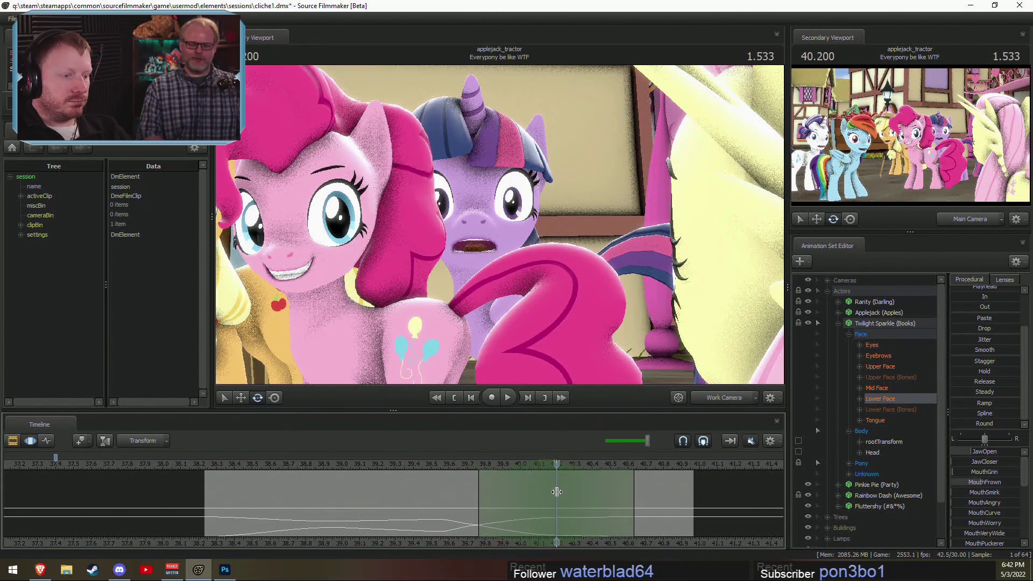
pyautogui.moveTo(662, 506); pyautogui.dragTo(717, 501)
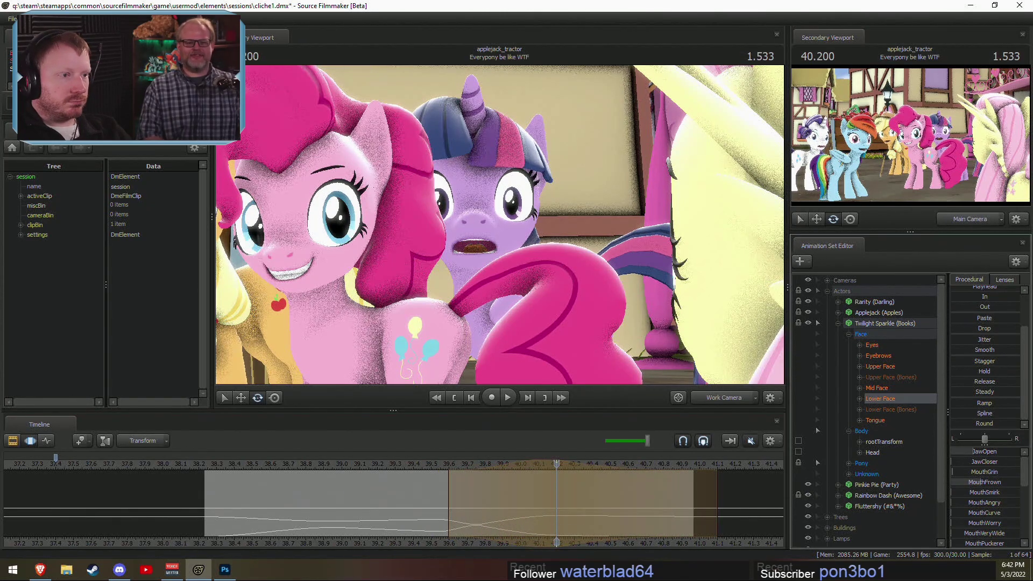
pyautogui.click(428, 466)
pyautogui.press('space')
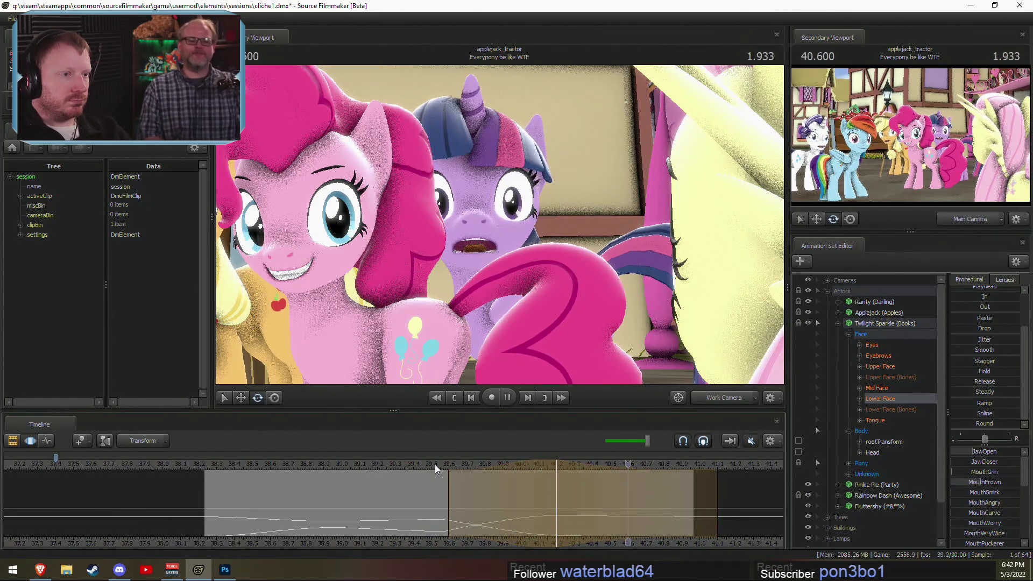
pyautogui.press('space')
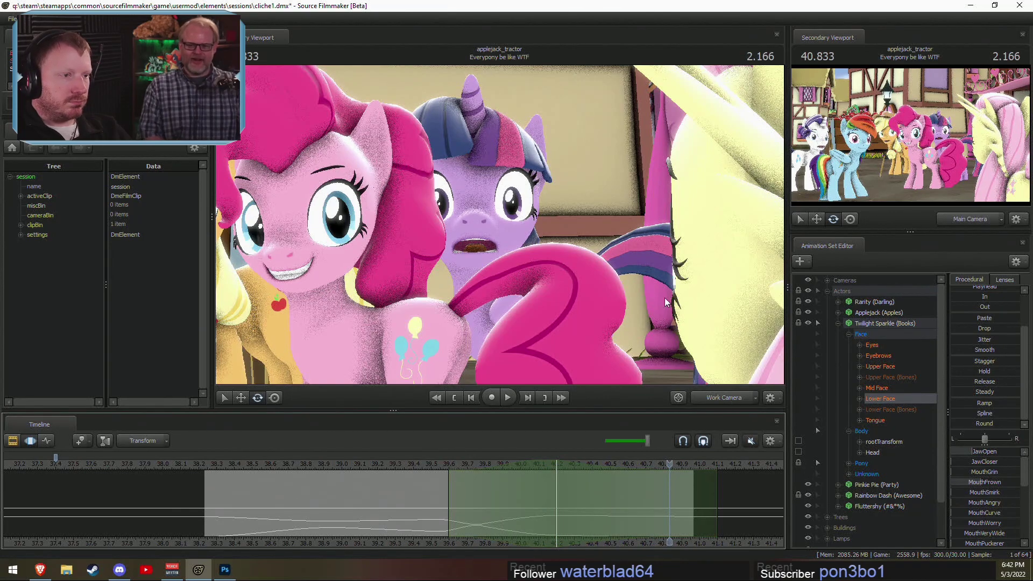
# Step: Frame Twilight Sparkle's mouth in close-up and expand the time selection to the entire timeline
pyautogui.scroll(10, 665, 298)
pyautogui.moveTo(665, 299); pyautogui.dragTo(689, 280)
pyautogui.scroll(-4, 679, 287)
pyautogui.moveTo(499, 224)
pyautogui.mouseDown()
pyautogui.moveTo(484, 242)
pyautogui.moveTo(498, 225)
pyautogui.mouseUp()
pyautogui.click(433, 486)
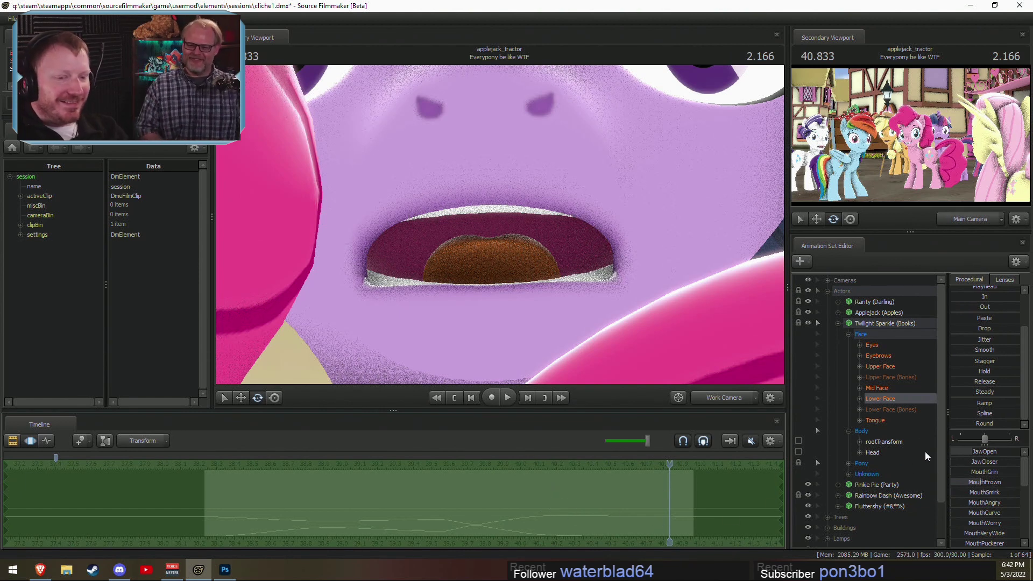
# Step: Rotate and reposition the TongueRoot bone from Twilight Sparkle's Tongue group inside her mouth
pyautogui.click(860, 420)
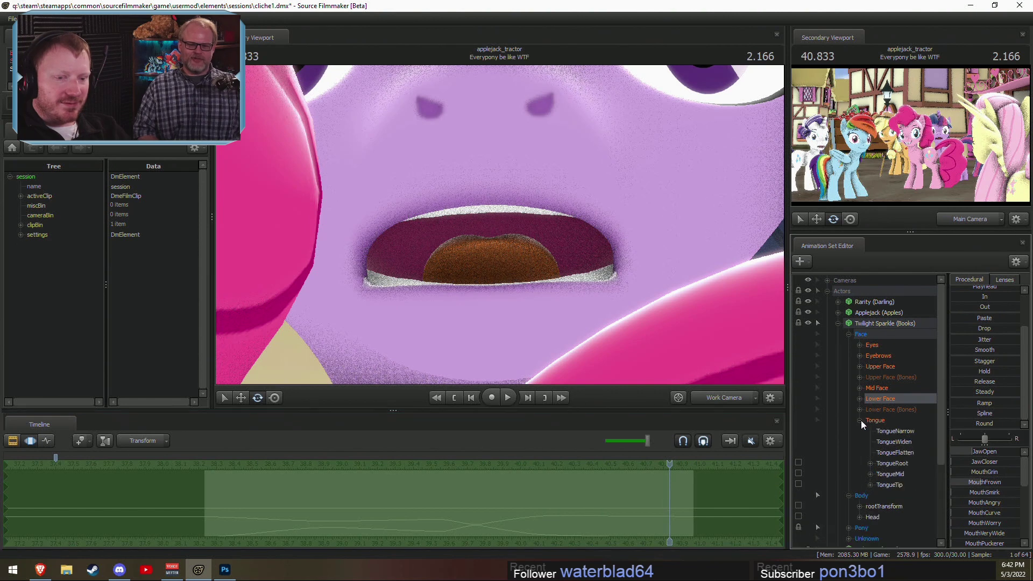
pyautogui.click(891, 463)
pyautogui.moveTo(488, 288)
pyautogui.mouseDown()
pyautogui.moveTo(491, 300)
pyautogui.moveTo(486, 267)
pyautogui.mouseUp()
pyautogui.moveTo(538, 250)
pyautogui.mouseDown(button='right')
pyautogui.moveTo(470, 213)
pyautogui.moveTo(556, 241)
pyautogui.mouseUp(button='right')
pyautogui.moveTo(592, 238); pyautogui.dragTo(592, 250)
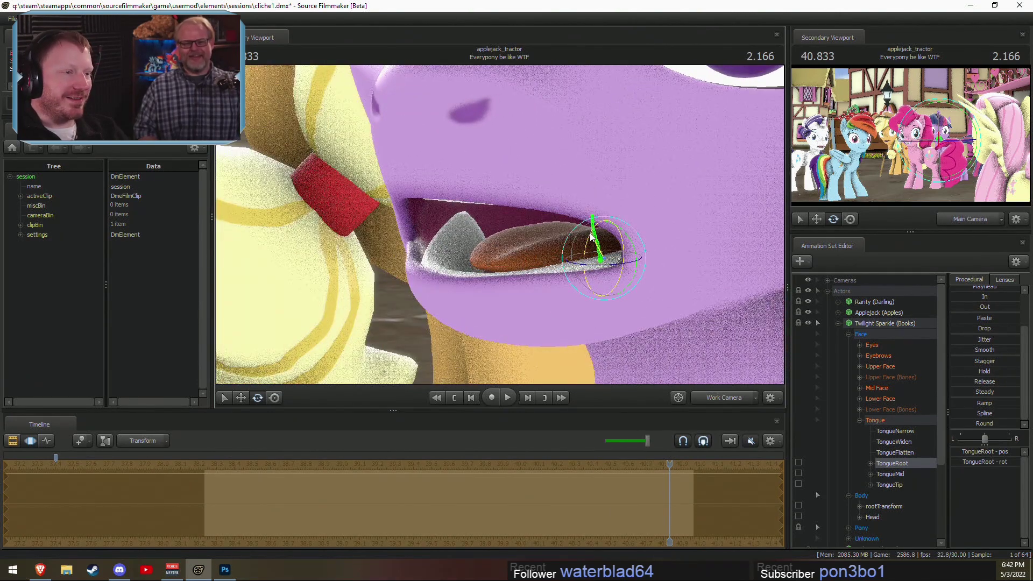
pyautogui.keyDown('alt'); pyautogui.moveTo(624, 293); pyautogui.dragTo(583, 281); pyautogui.keyUp('alt')
pyautogui.press('w')
pyautogui.moveTo(620, 241); pyautogui.dragTo(634, 218)
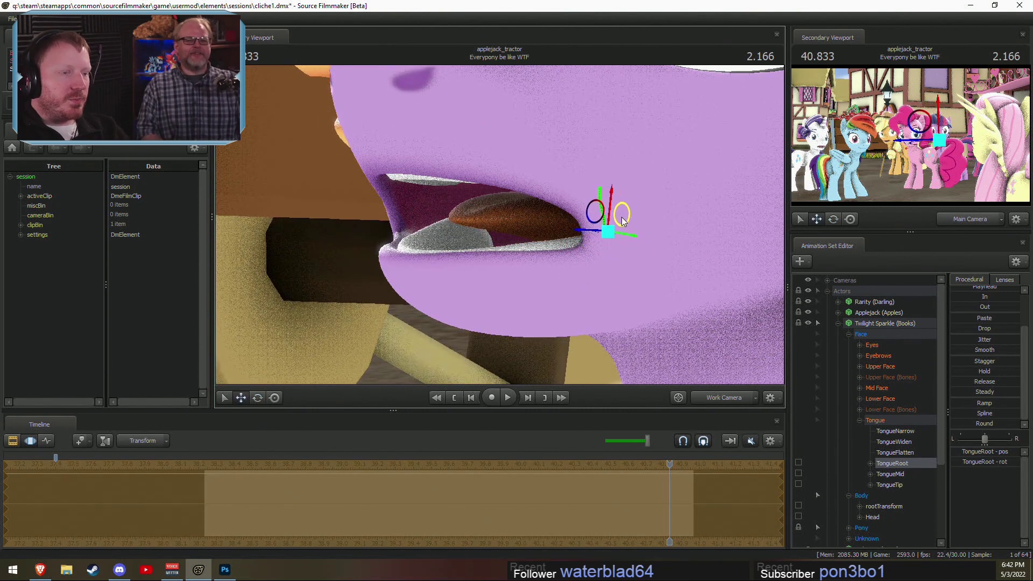
# Step: Select the TongueTip and TongueMid bones together, change the rotation mode, and rotate them to reshape the tongue
pyautogui.click(886, 485)
pyautogui.keyDown('ctrl'); pyautogui.click(890, 474); pyautogui.keyUp('ctrl')
pyautogui.press('e')
pyautogui.rightClick(537, 211)
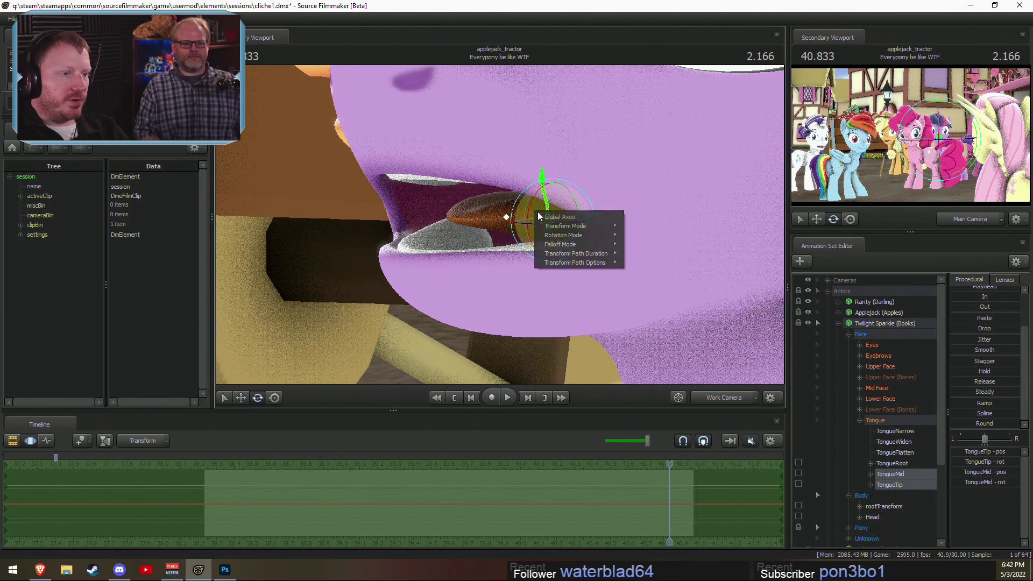
pyautogui.moveTo(557, 234)
pyautogui.click(635, 246)
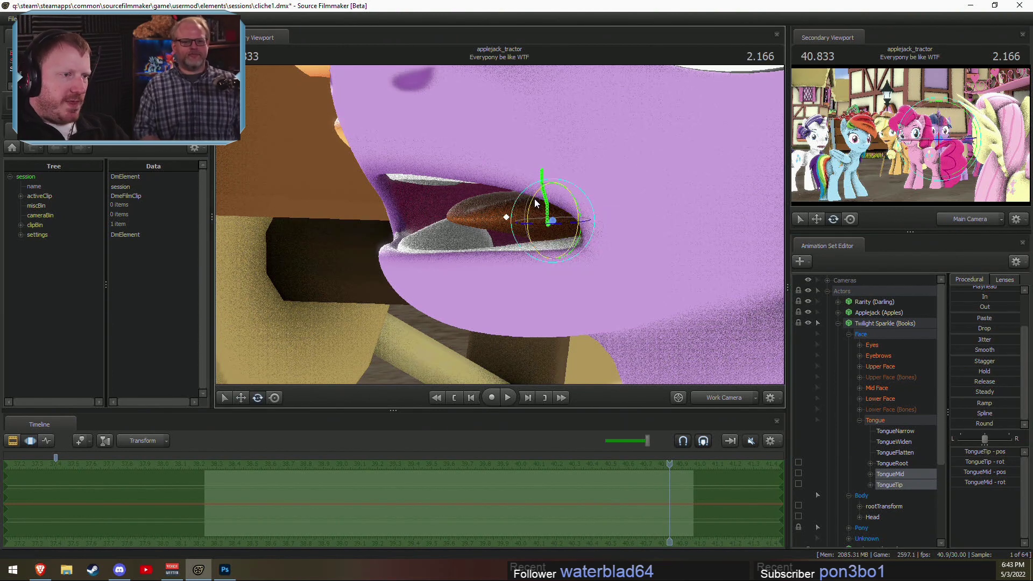
pyautogui.moveTo(534, 199); pyautogui.dragTo(602, 225)
pyautogui.moveTo(473, 236); pyautogui.dragTo(625, 313, button='right')
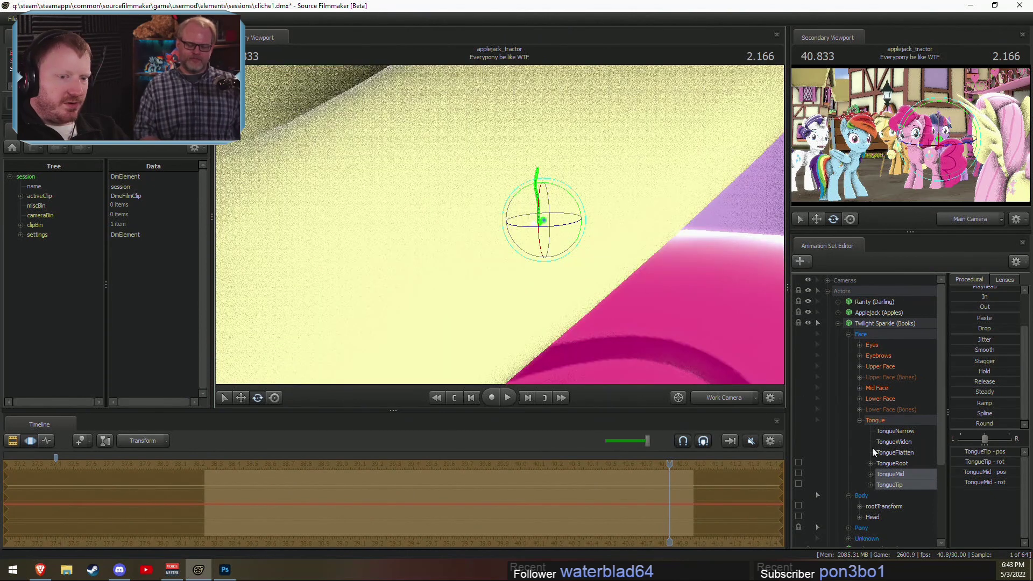
# Step: Reselect the TongueRoot bone and adjust its position while viewing the mouth from the front
pyautogui.click(892, 463)
pyautogui.keyDown('alt'); pyautogui.moveTo(600, 318); pyautogui.dragTo(564, 221); pyautogui.keyUp('alt')
pyautogui.press('w')
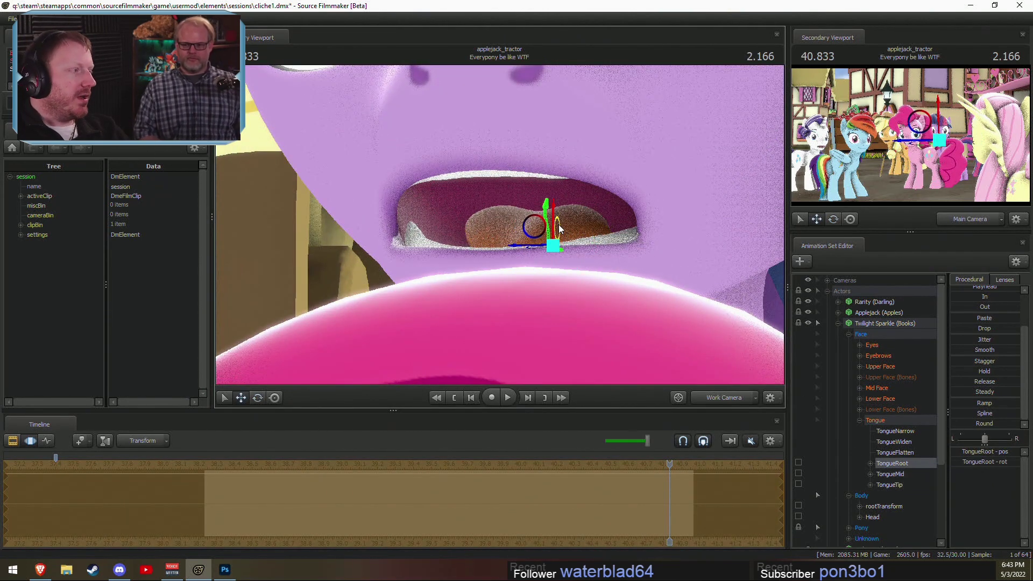
# Step: Switch to the Main Camera and the Clip Editor and play back the "Everypony be like WTF" shot
pyautogui.click(706, 398)
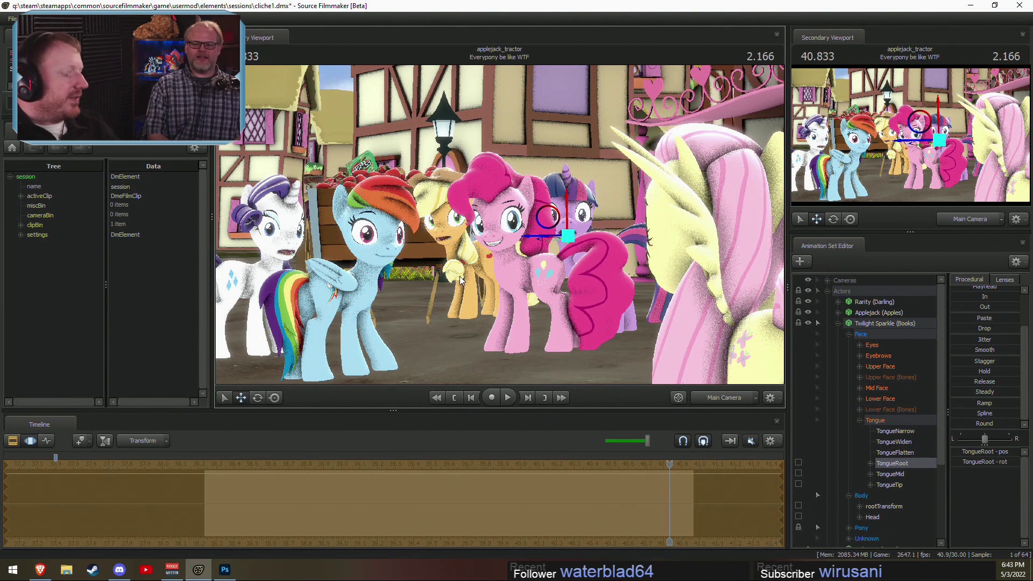
pyautogui.press('F3')
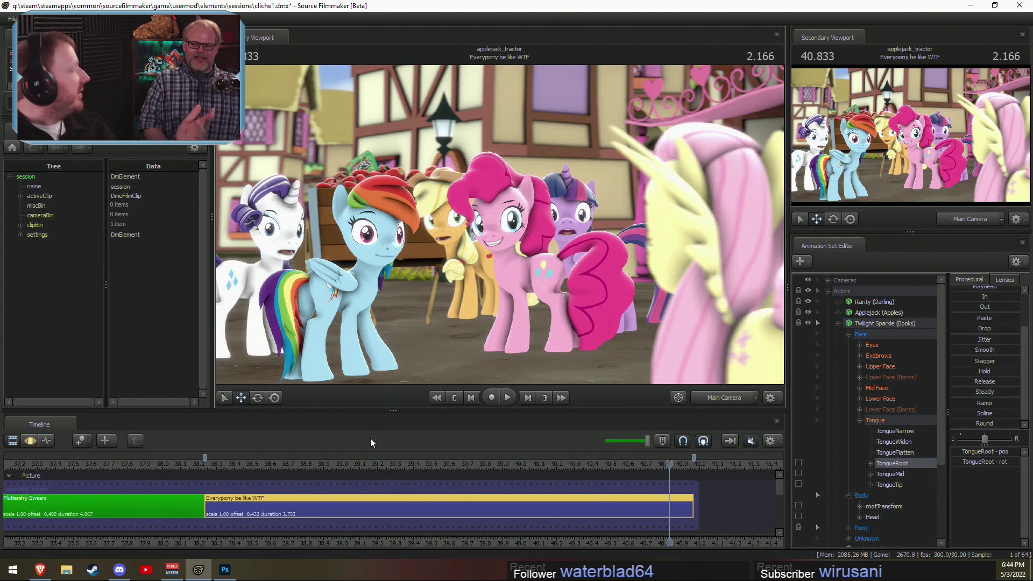
pyautogui.moveTo(240, 463); pyautogui.dragTo(228, 464)
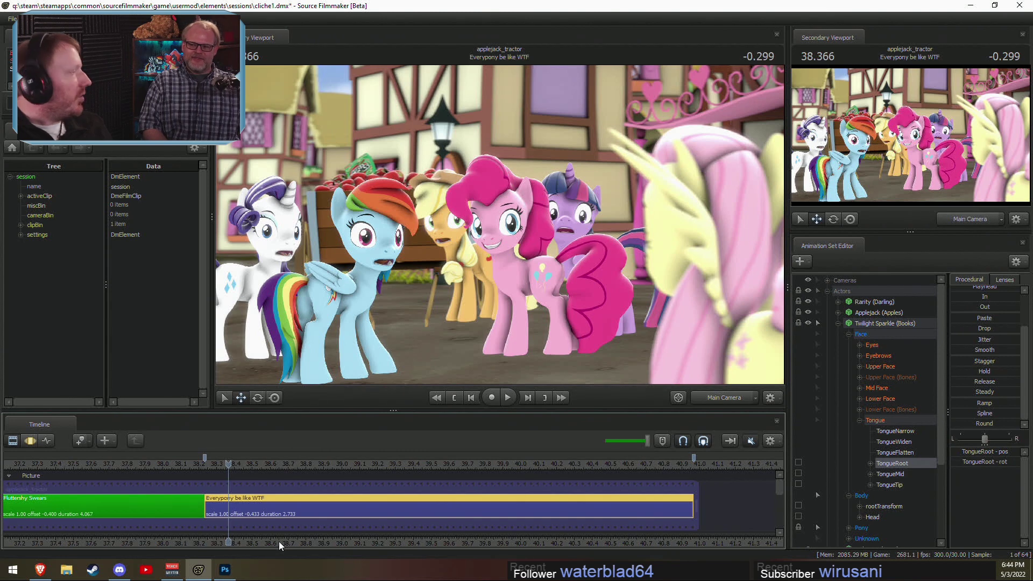
pyautogui.moveTo(291, 549); pyautogui.dragTo(293, 544, button='middle')
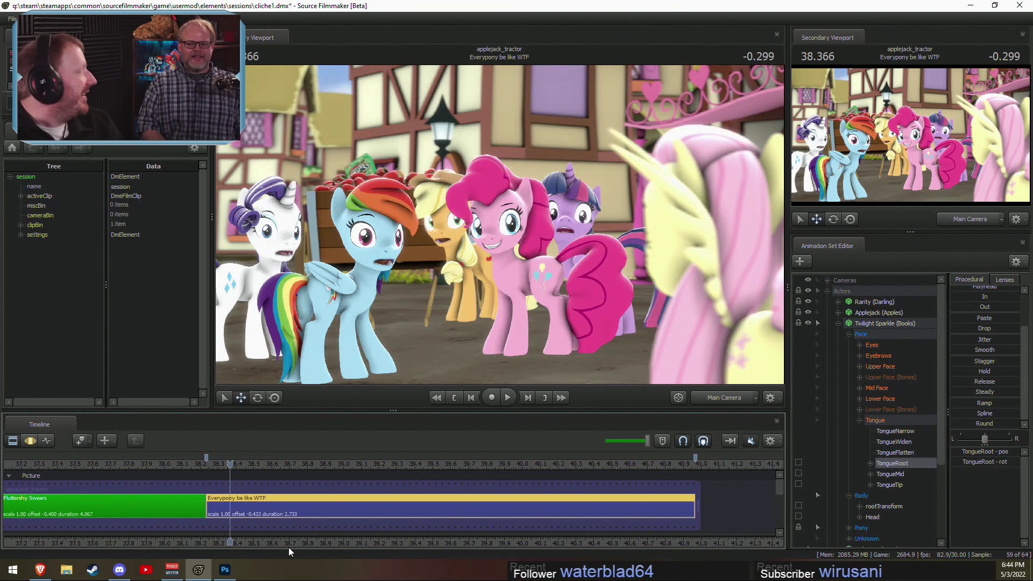
pyautogui.press('space')
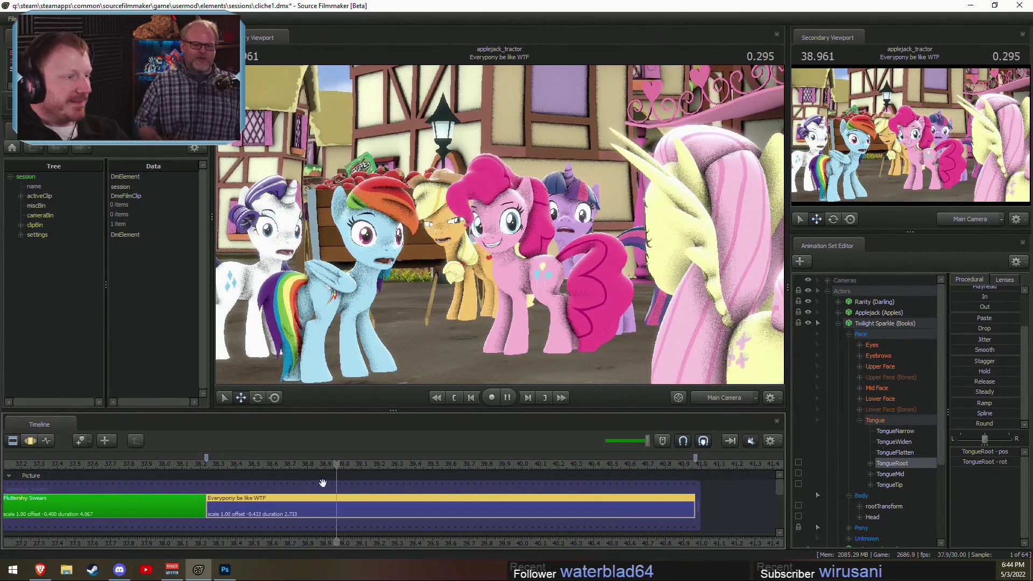
pyautogui.press('space')
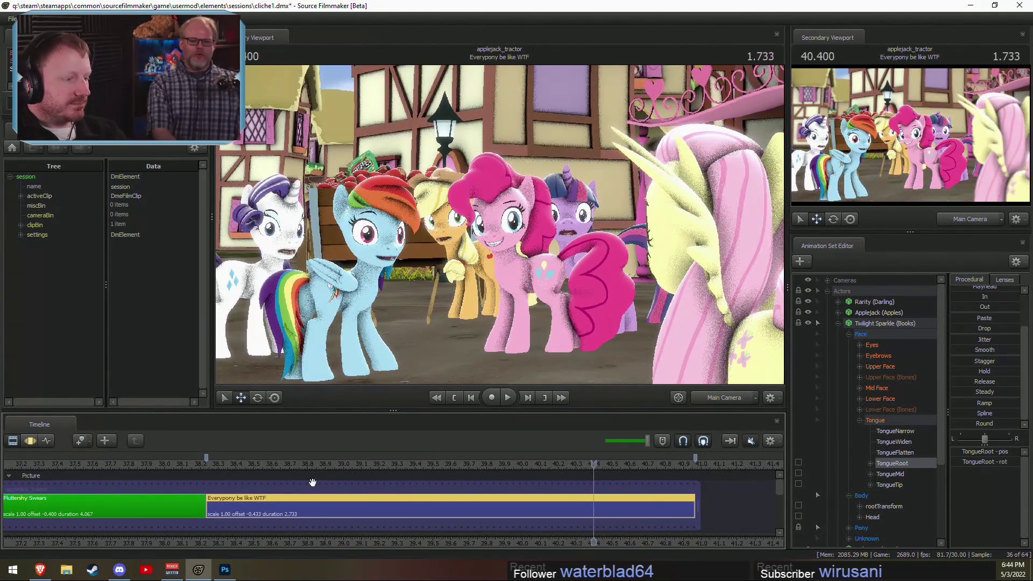
# Step: Return to the Work Camera and Motion Editor at 38.400, frame Twilight Sparkle's tail, and select her Pelvis bone
pyautogui.click(236, 465)
pyautogui.click(723, 398)
pyautogui.moveTo(637, 328); pyautogui.dragTo(543, 243)
pyautogui.press('w')
pyautogui.press('F3')
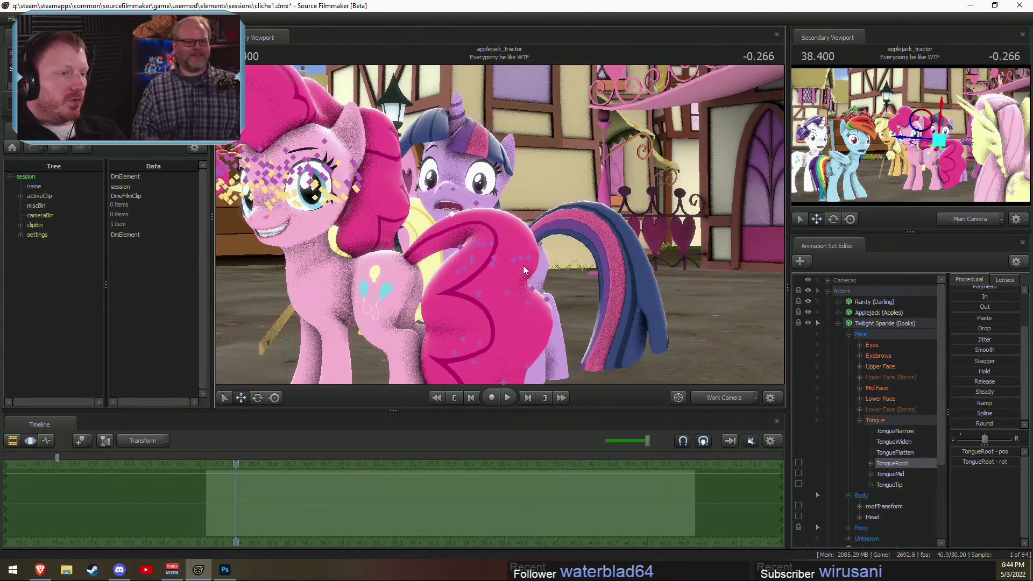
pyautogui.click(521, 257)
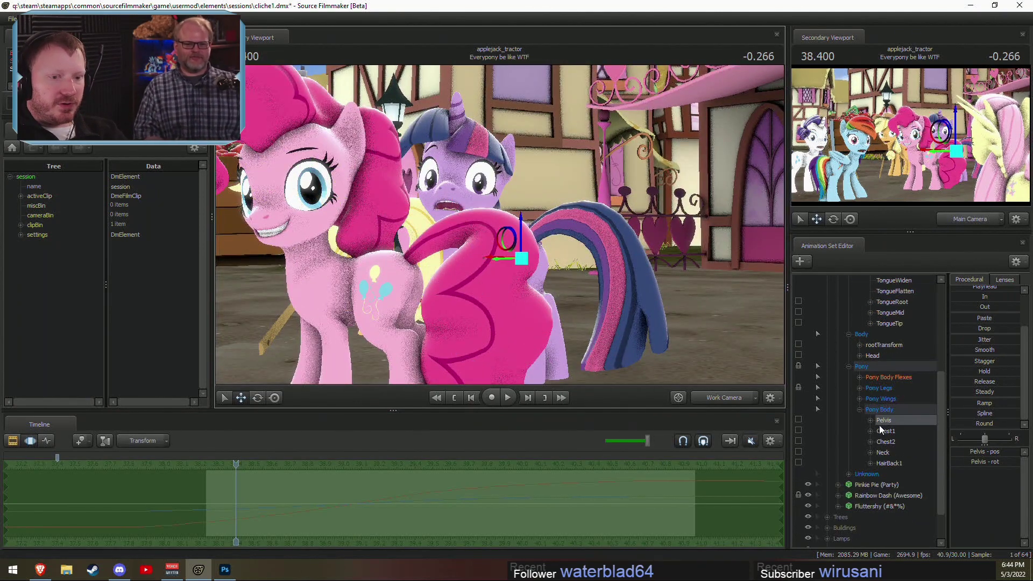
# Step: Look through Twilight Sparkle's Unknown control group and bake her procedural bones
pyautogui.click(849, 473)
pyautogui.scroll(-5, 877, 488)
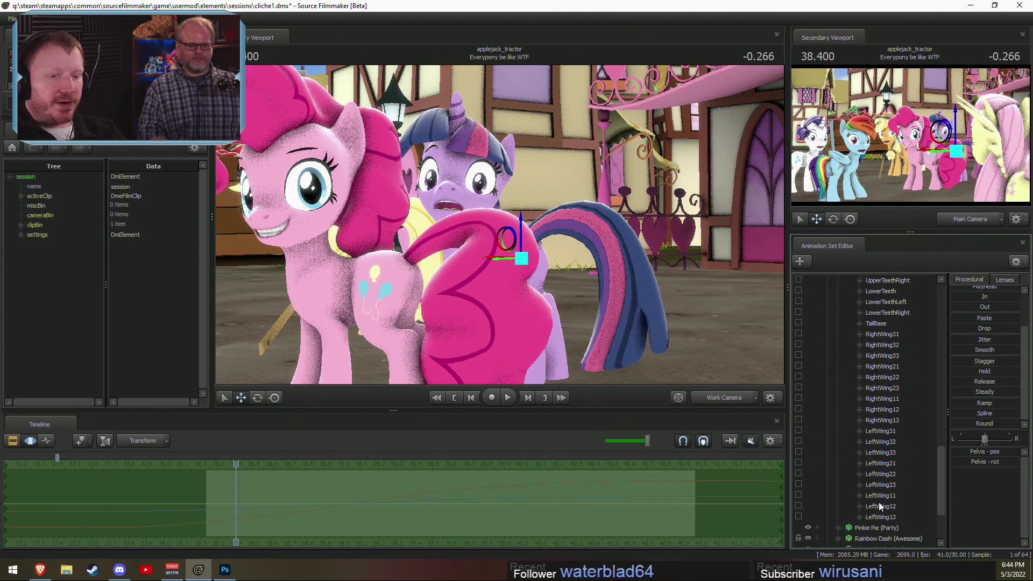
pyautogui.scroll(6, 879, 502)
pyautogui.click(849, 441)
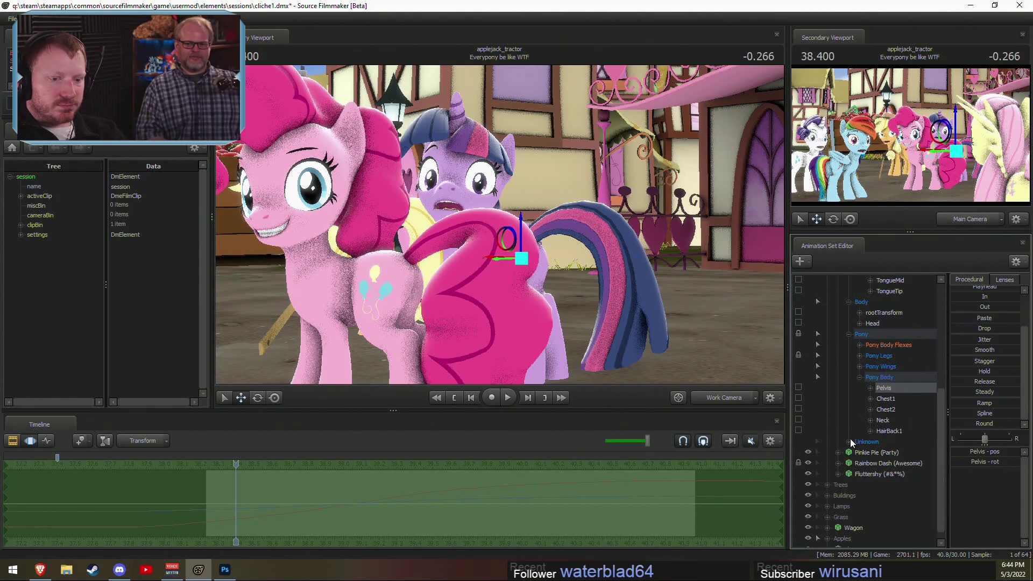
pyautogui.scroll(2, 858, 380)
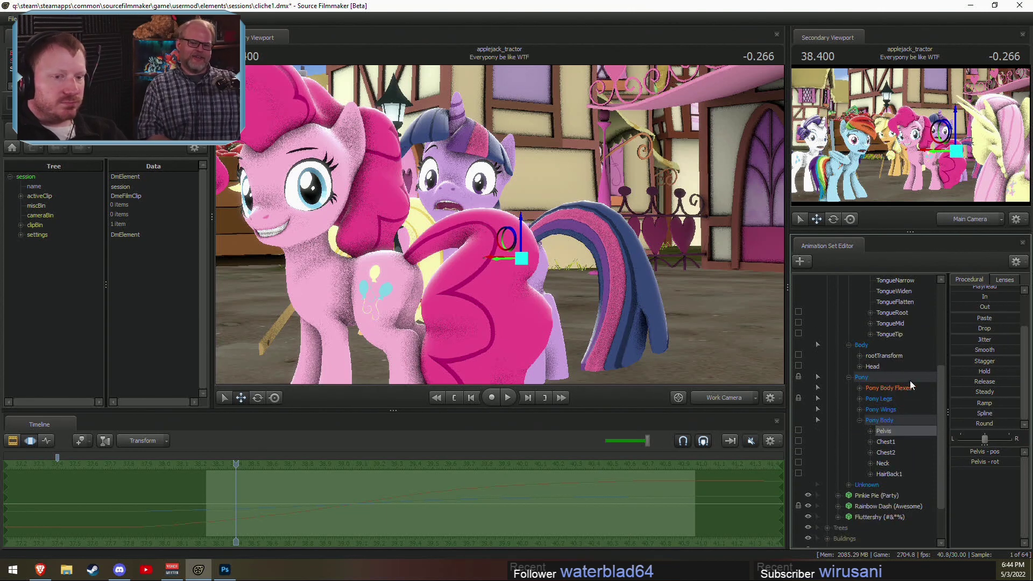
pyautogui.scroll(7, 881, 391)
pyautogui.rightClick(872, 325)
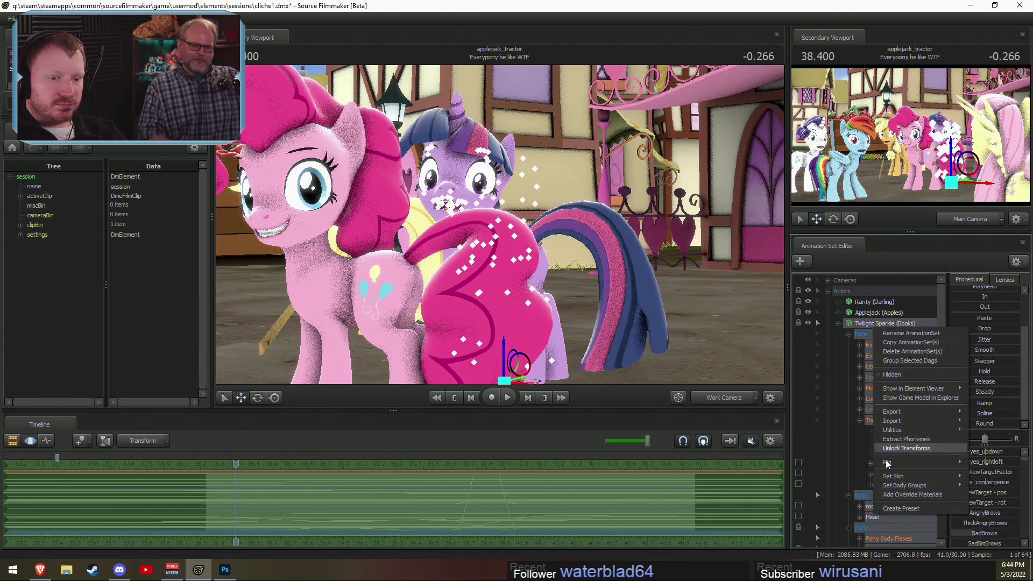
pyautogui.moveTo(893, 429)
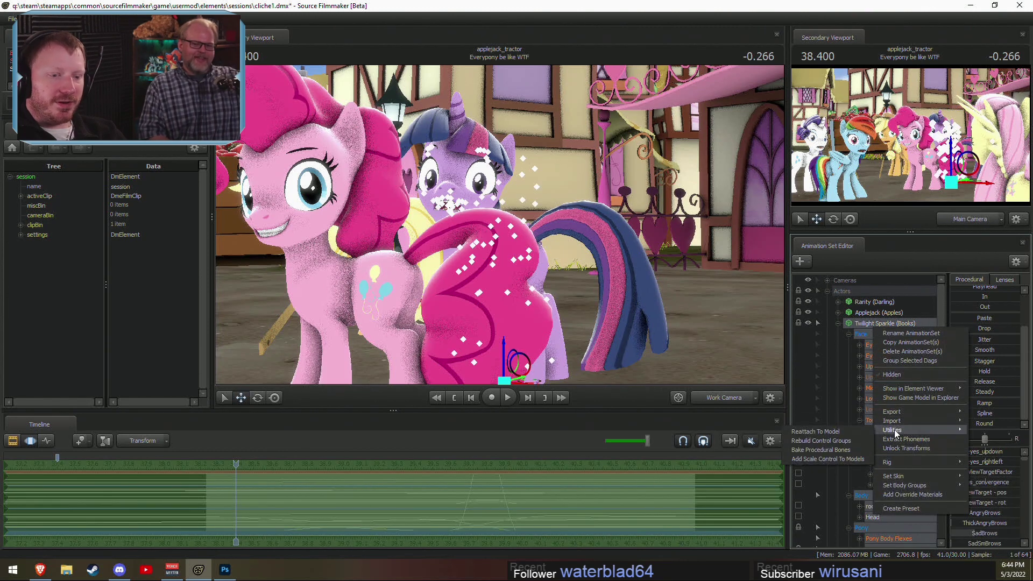
pyautogui.click(814, 451)
# Step: Inspect the baked cheek, ear tip and jiggle_tail1 bones in Twilight Sparkle's JiggleBones group
pyautogui.scroll(-5, 888, 469)
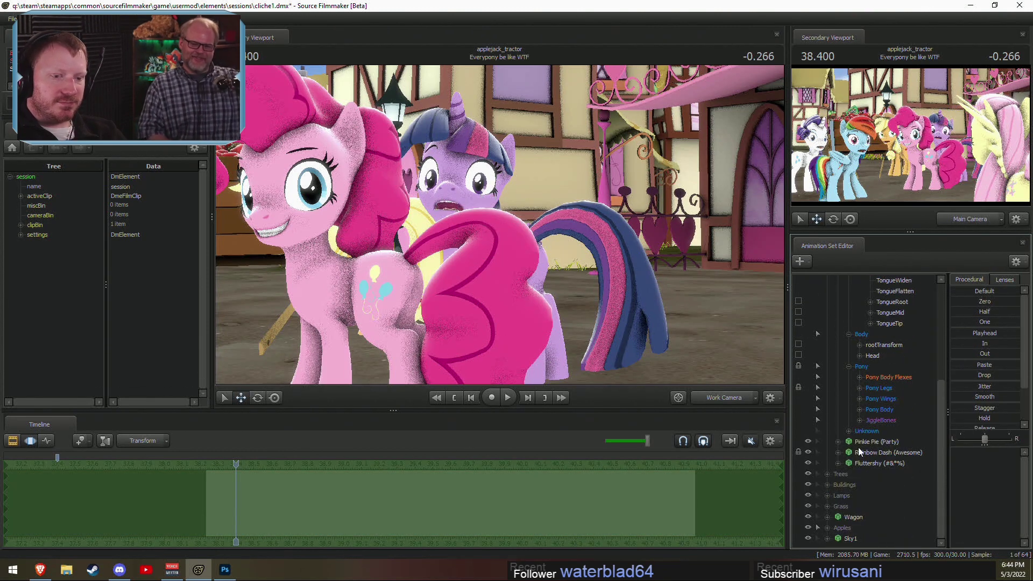
pyautogui.moveTo(892, 434); pyautogui.dragTo(892, 439)
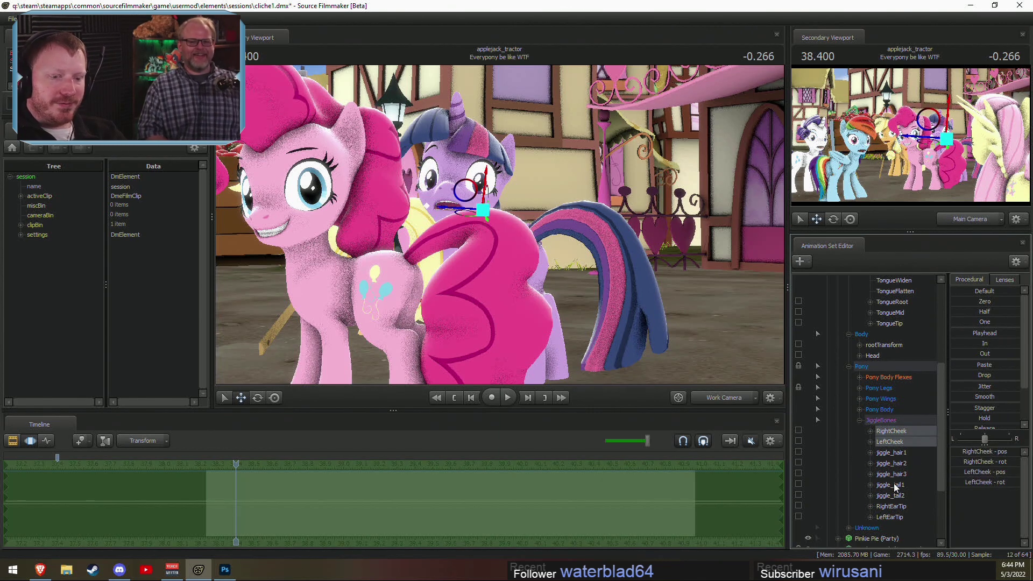
pyautogui.moveTo(890, 506); pyautogui.dragTo(891, 516)
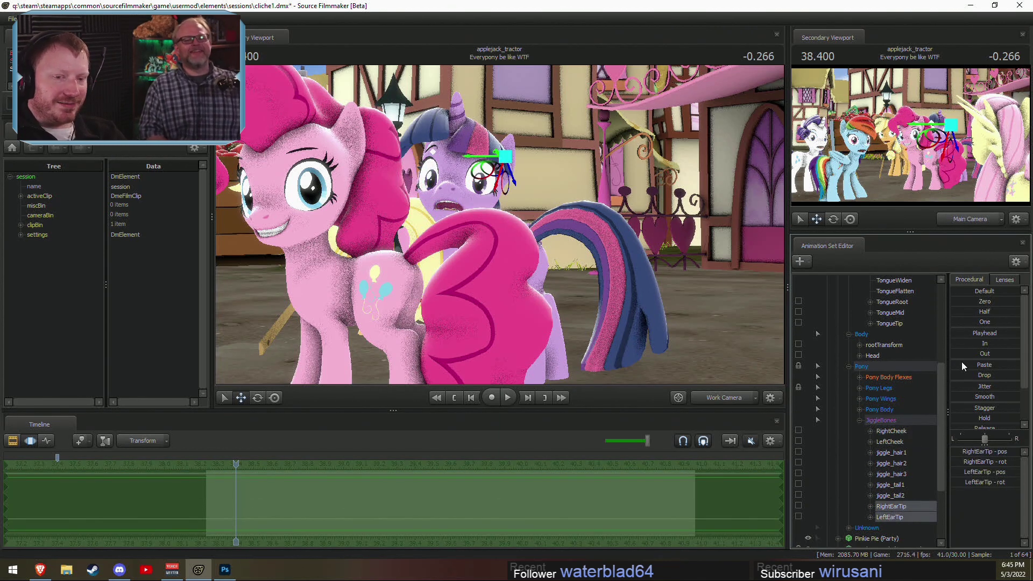
pyautogui.click(885, 485)
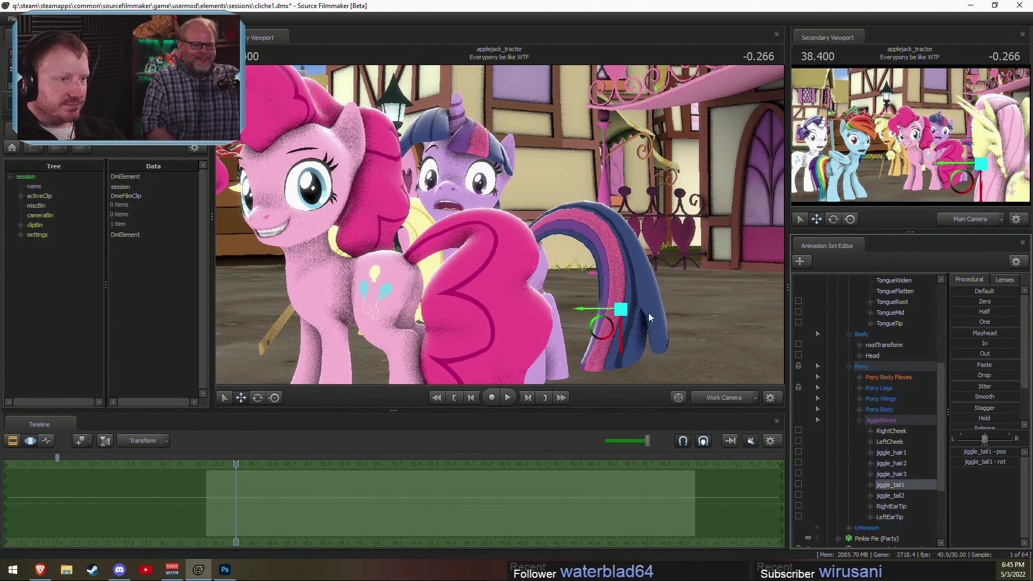
pyautogui.moveTo(647, 312); pyautogui.dragTo(708, 364)
pyautogui.scroll(2, 895, 463)
# Step: Try rotating the Tail1 bone in Twilight Sparkle's Pony Body group and undo the change
pyautogui.click(858, 473)
pyautogui.scroll(-1, 887, 489)
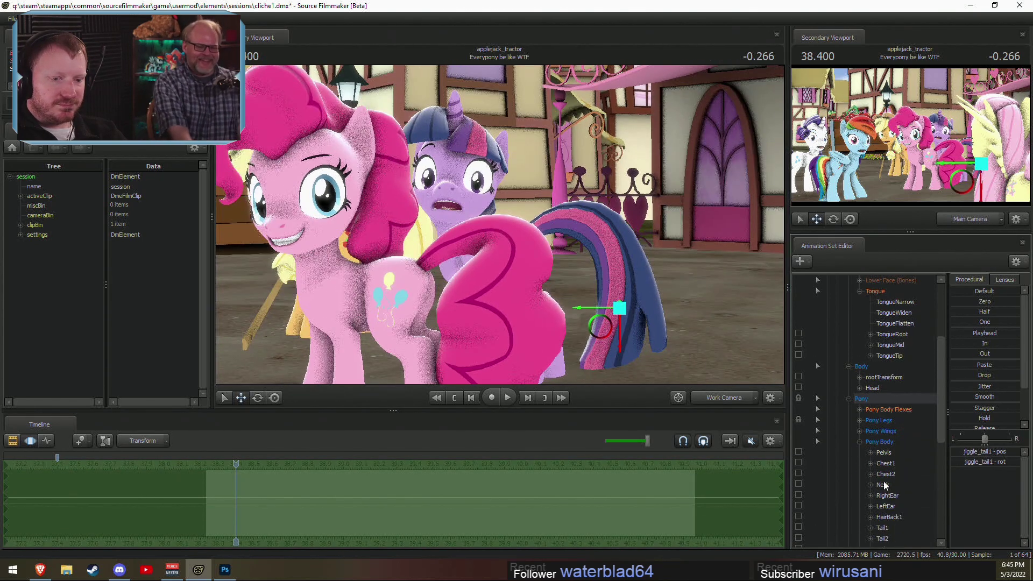
pyautogui.click(882, 527)
pyautogui.moveTo(625, 353); pyautogui.dragTo(563, 213)
pyautogui.keyDown('alt'); pyautogui.moveTo(562, 213); pyautogui.dragTo(499, 224); pyautogui.keyUp('alt')
pyautogui.hotkey('ctrl', 'z')
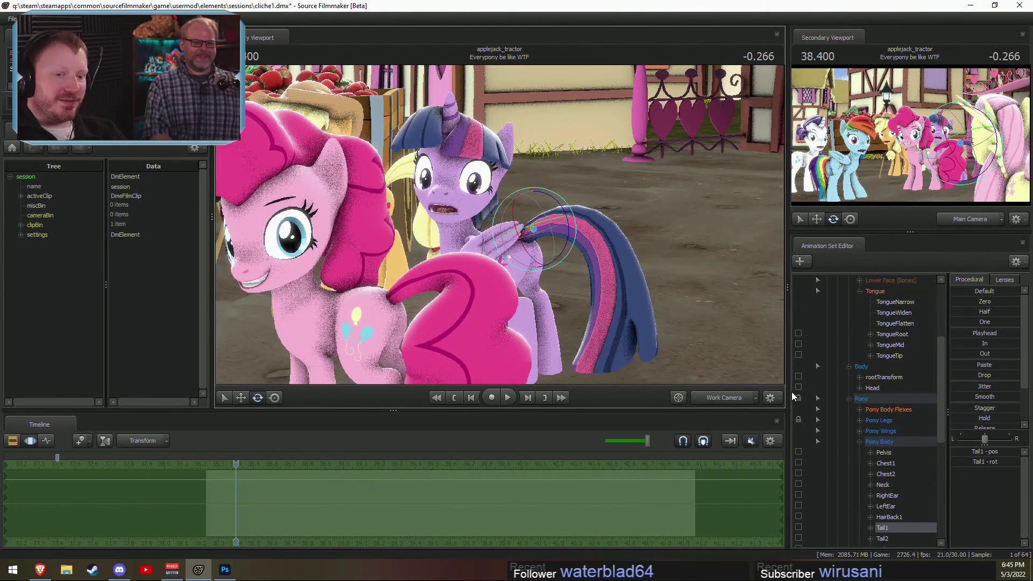
# Step: Rotate the TailBase bone in Twilight Sparkle's Unknown group to swing her tail toward Pinkie Pie, and play back the result
pyautogui.scroll(-6, 890, 459)
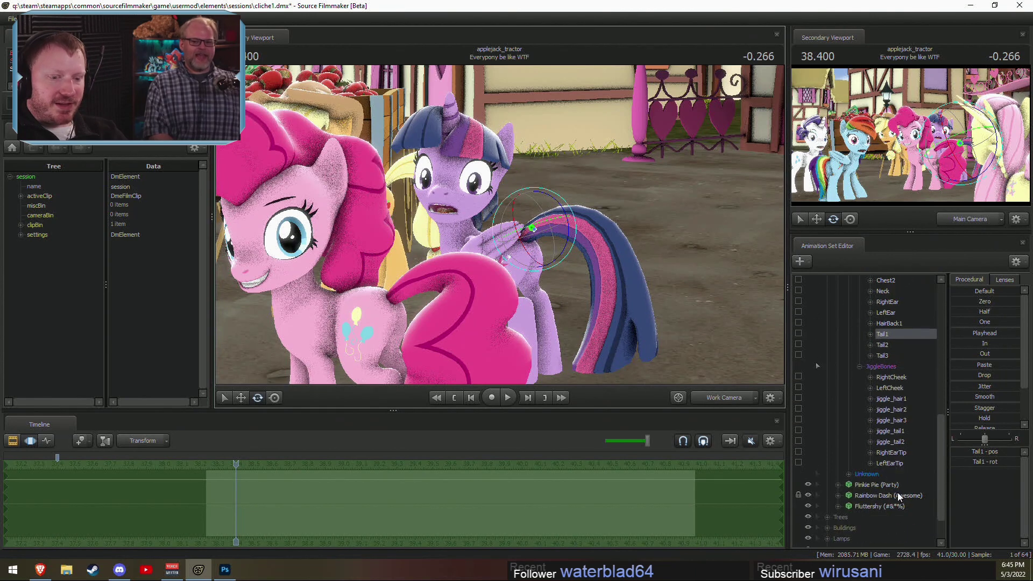
pyautogui.click(848, 474)
pyautogui.scroll(-8, 882, 488)
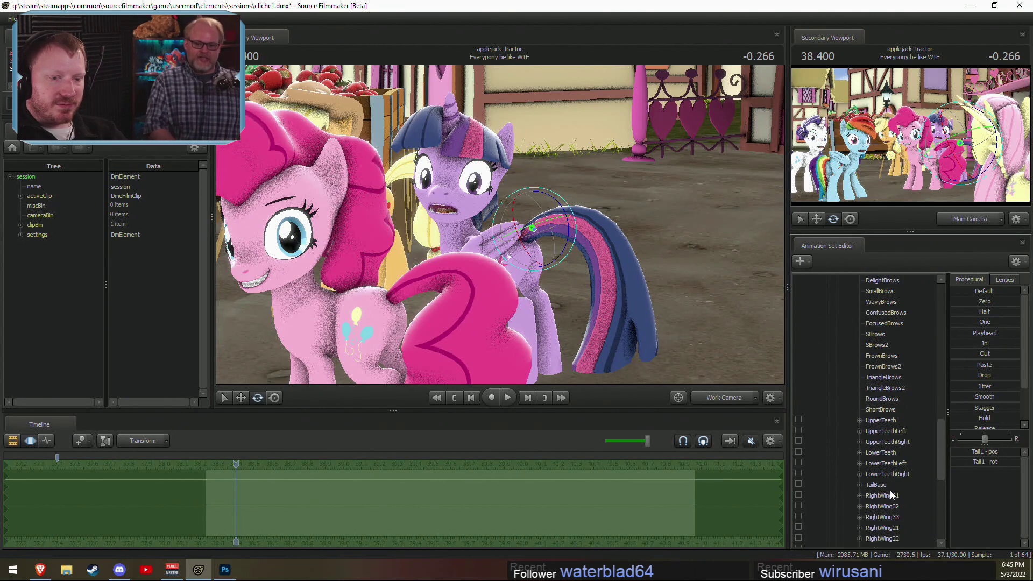
pyautogui.click(881, 485)
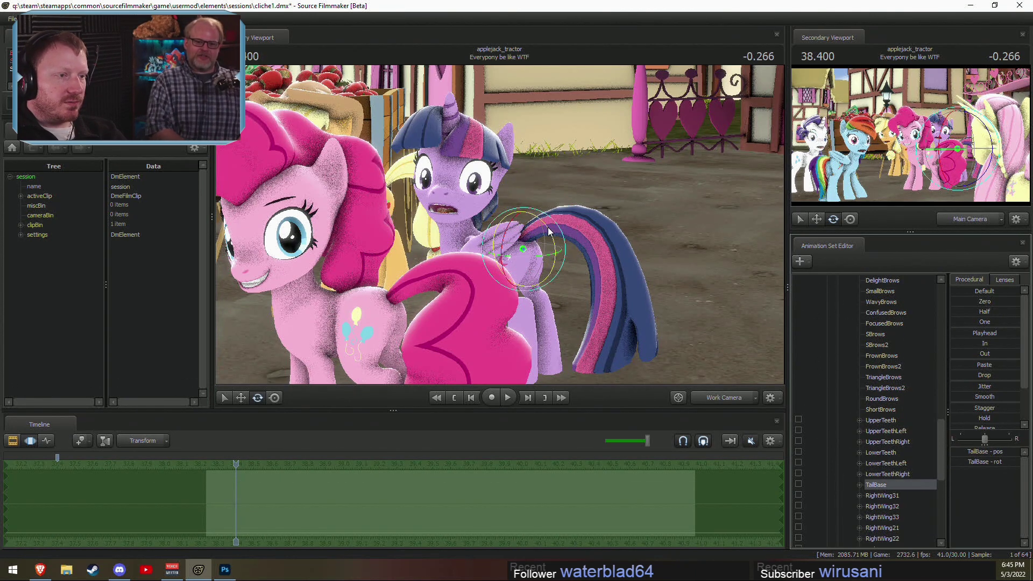
pyautogui.moveTo(565, 231); pyautogui.dragTo(488, 230)
pyautogui.press('space')
pyautogui.press('space')
# Step: Check the tail through the Main Camera and reframe the Work Camera on the whole group of ponies
pyautogui.click(727, 398)
pyautogui.keyDown('ctrl'); pyautogui.click(720, 402); pyautogui.keyUp('ctrl')
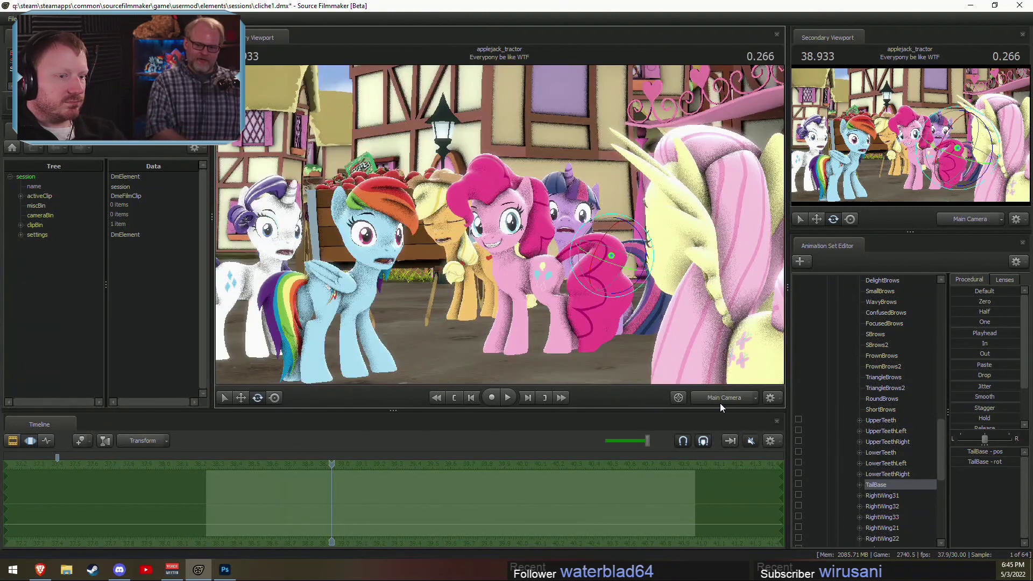
pyautogui.moveTo(448, 352); pyautogui.dragTo(415, 361)
pyautogui.moveTo(507, 229); pyautogui.dragTo(488, 235)
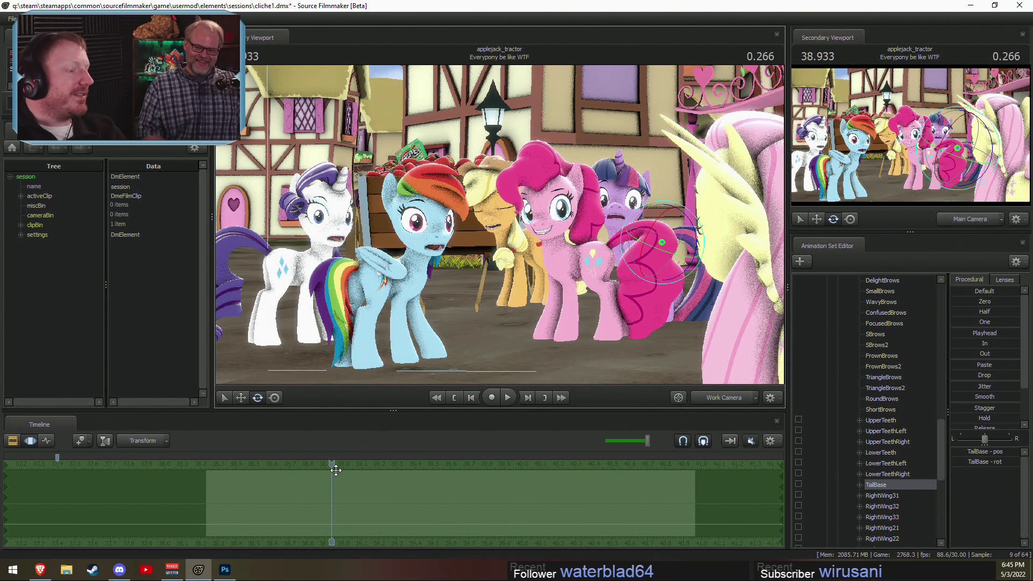
# Step: Return the playhead to the shot's start at 38.233 and play the shot in the Clip Editor
pyautogui.moveTo(335, 470); pyautogui.dragTo(207, 473)
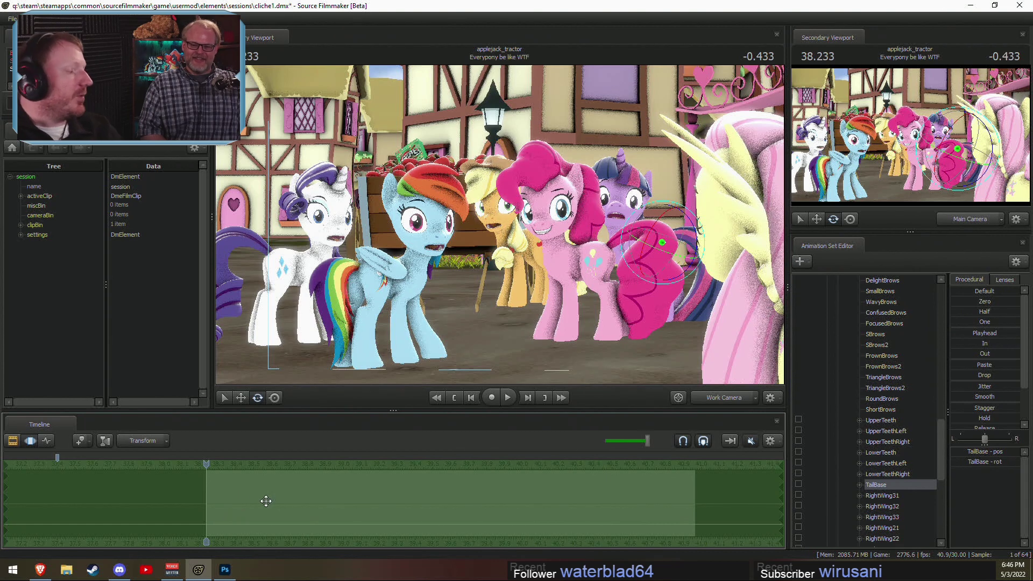
pyautogui.press('F2')
pyautogui.moveTo(236, 544); pyautogui.dragTo(218, 535, button='middle')
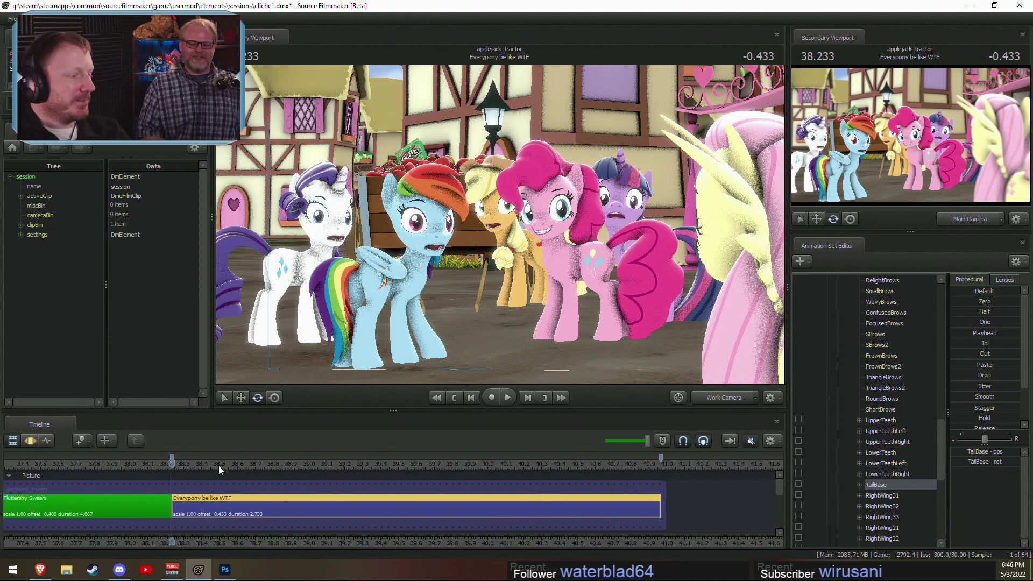
pyautogui.press('space')
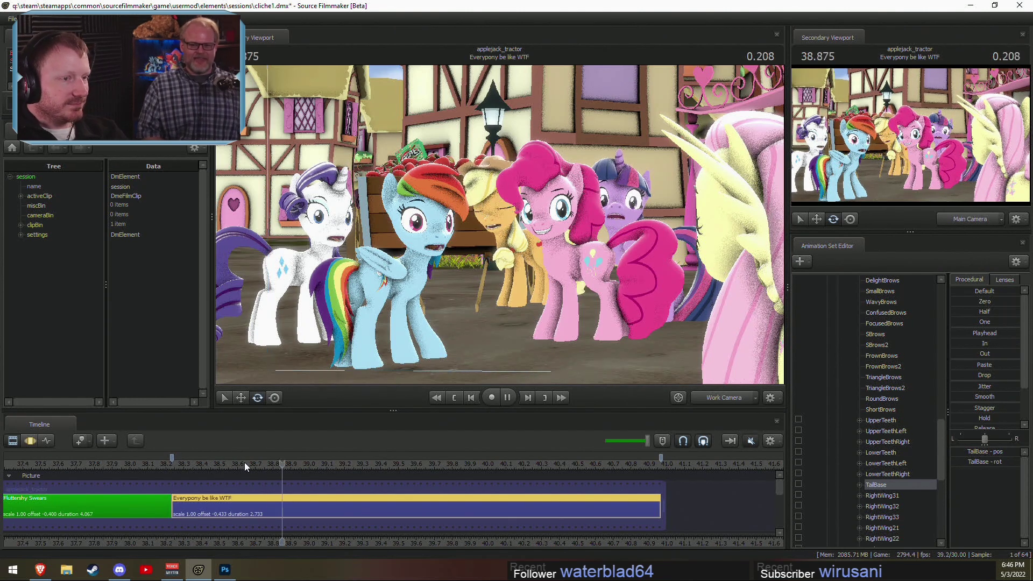
pyautogui.press('space')
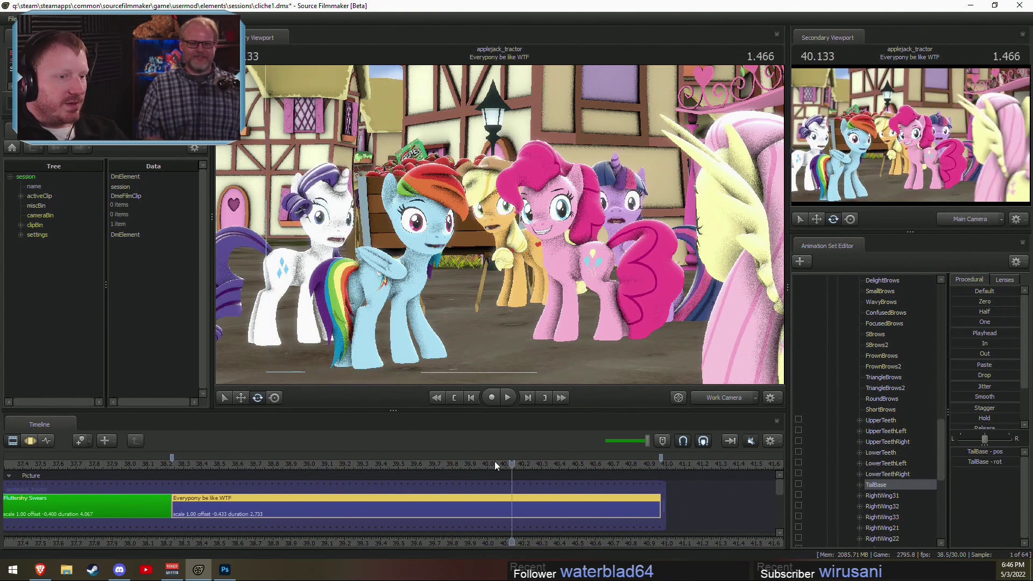
# Step: Frame Pinkie Pie and Twilight Sparkle closely in the Work Camera and play the shot from 38.300
pyautogui.click(711, 395)
pyautogui.click(711, 394)
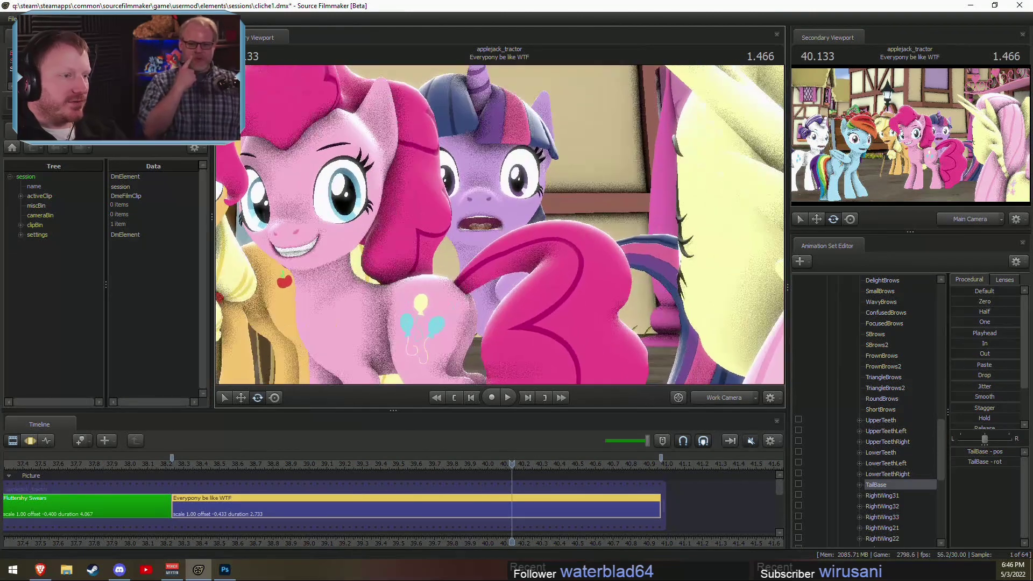
pyautogui.click(183, 462)
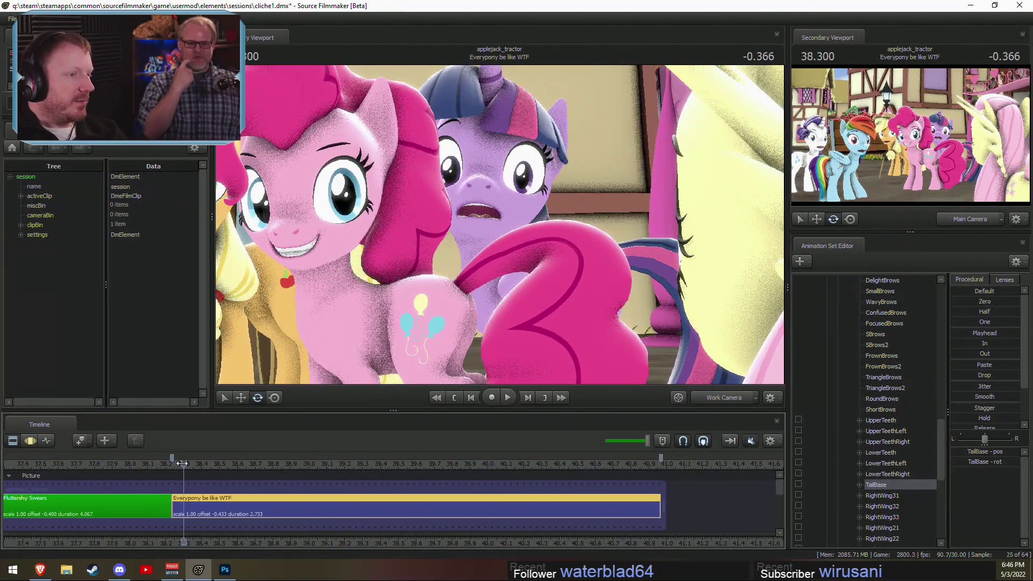
pyautogui.press('space')
pyautogui.press('space')
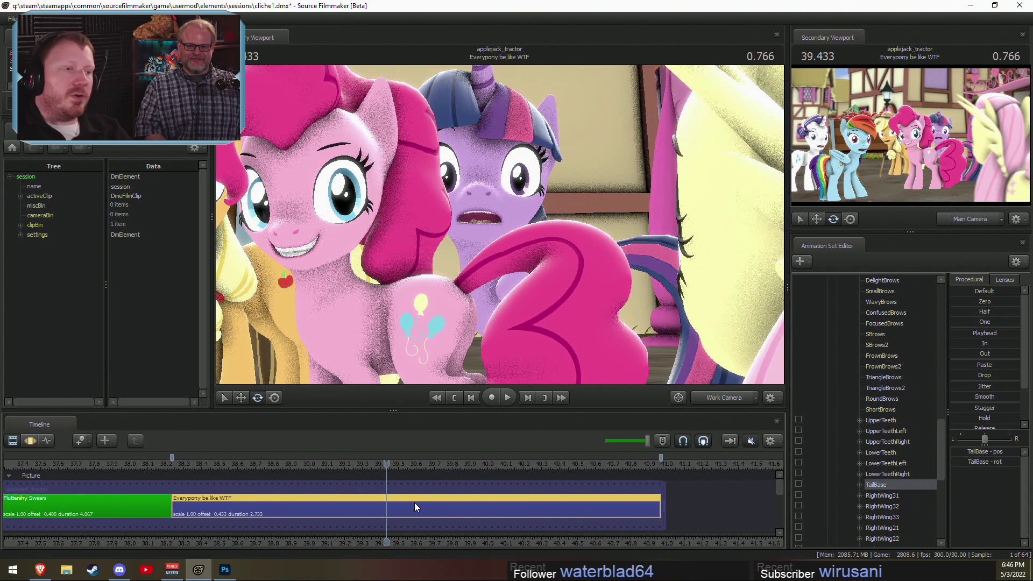
# Step: Park the playhead at 38.700 and show the preceding Fluttershy Swears clip alongside the shot in the Clip Editor
pyautogui.moveTo(237, 463); pyautogui.dragTo(254, 475)
pyautogui.scroll(-3, 271, 468)
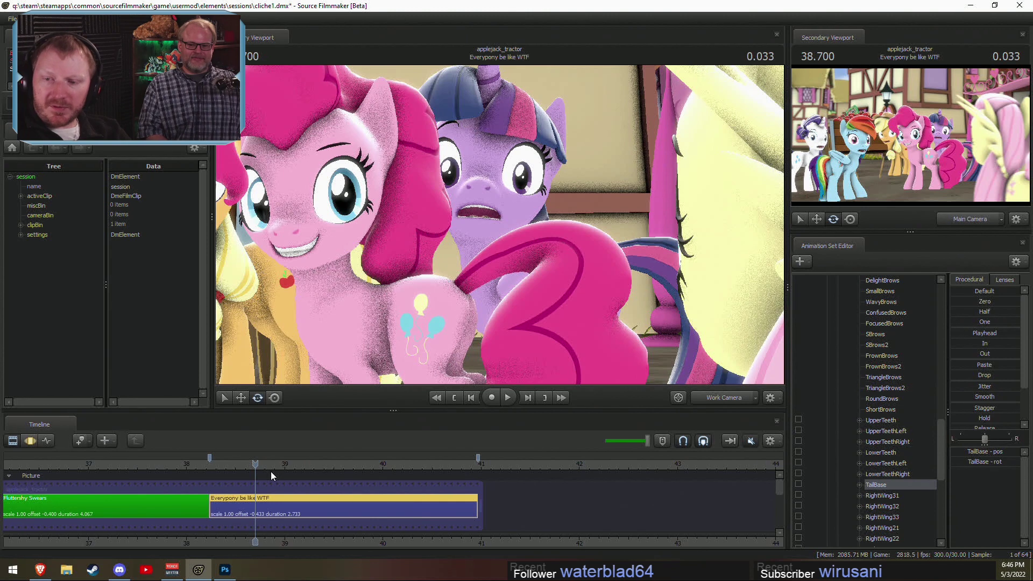
pyautogui.press('F3')
pyautogui.press('F2')
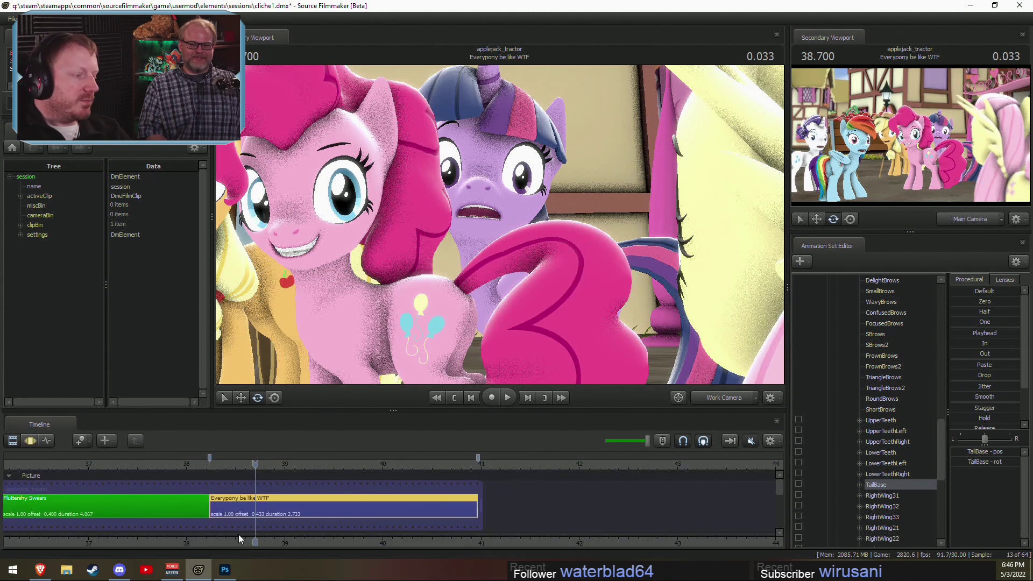
pyautogui.moveTo(226, 544); pyautogui.dragTo(346, 544, button='middle')
pyautogui.scroll(-1, 349, 540)
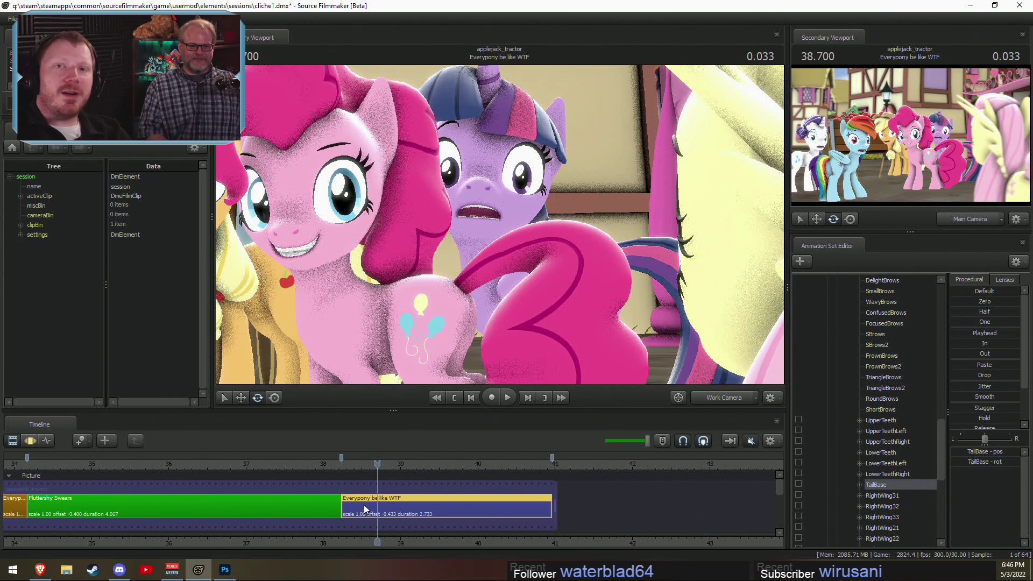
# Step: Move the playhead to the shot's start at 38.233 and compare the clip's range with the Motion Editor's time selection
pyautogui.moveTo(369, 504)
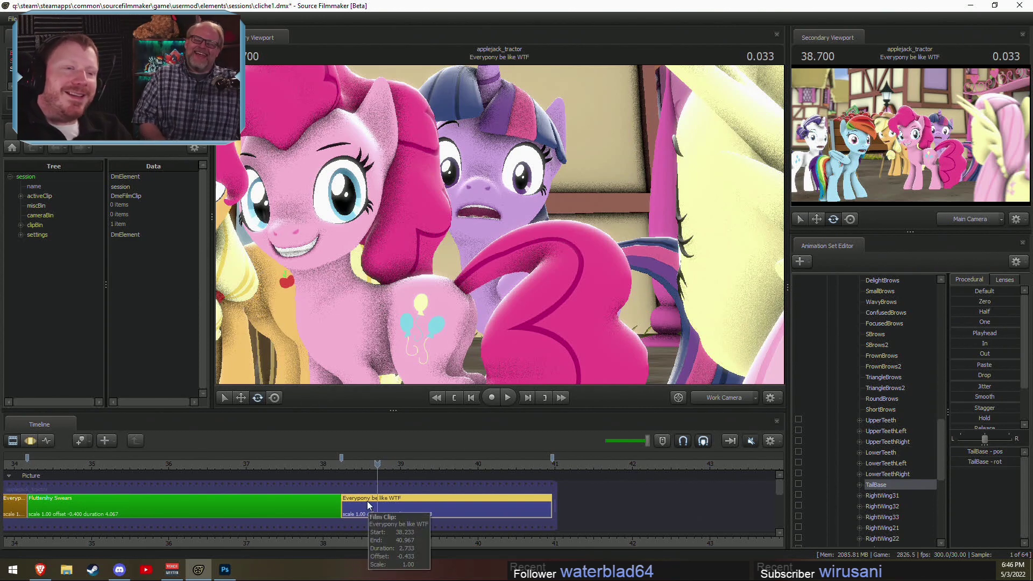
pyautogui.click(351, 463)
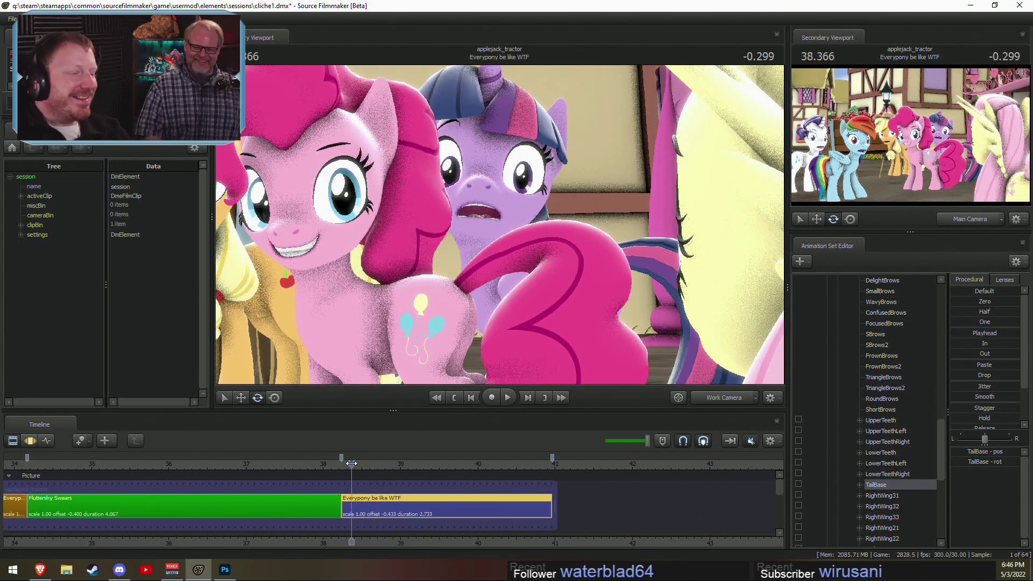
pyautogui.moveTo(351, 463); pyautogui.dragTo(341, 463)
pyautogui.press('F3')
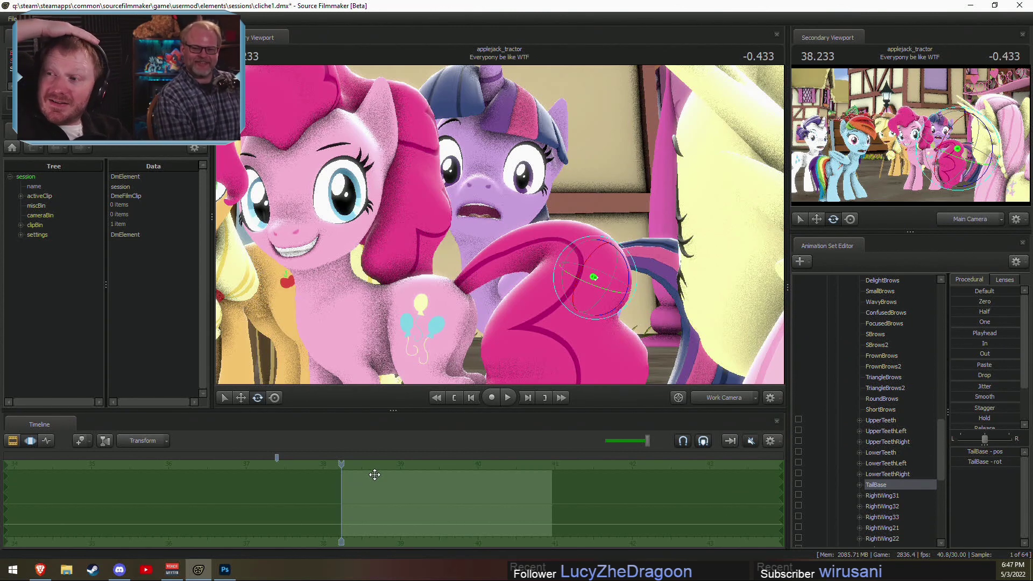
pyautogui.press('F2')
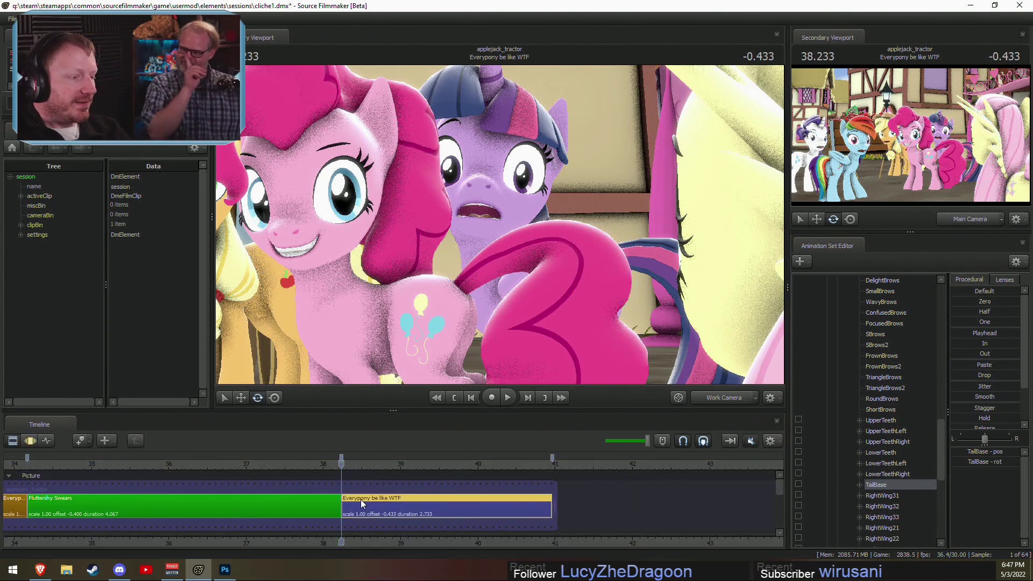
pyautogui.press('F3')
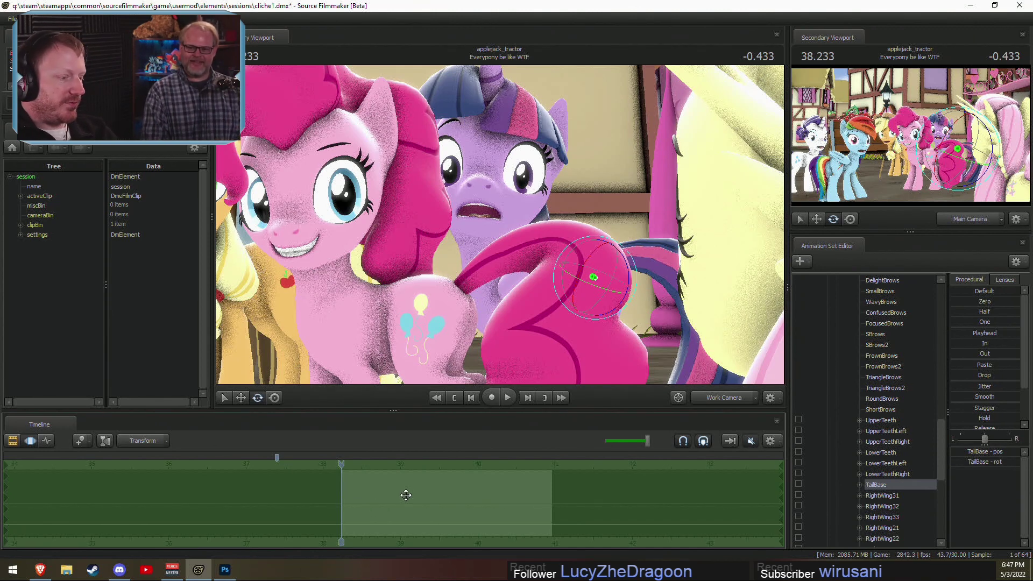
# Step: Return to the Clip Editor and play the shot from about 39 seconds
pyautogui.press('F2')
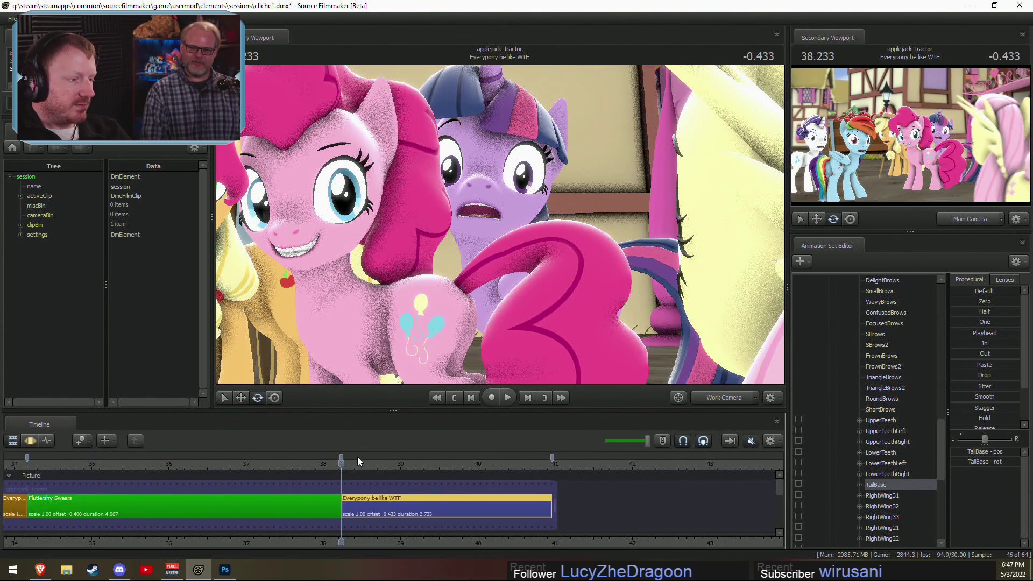
pyautogui.click(403, 462)
pyautogui.press('space')
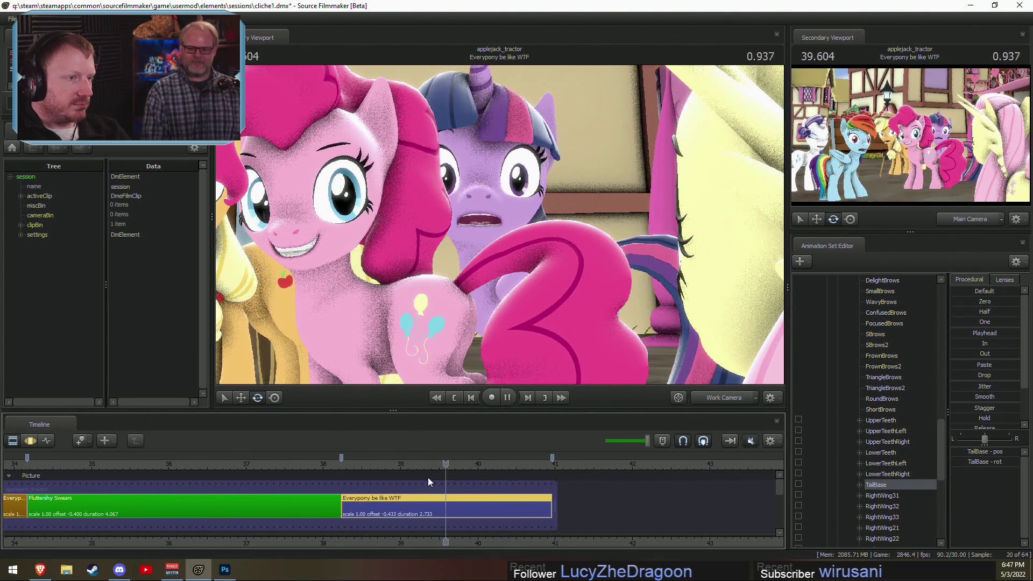
# Step: Select Twilight Sparkle's Eyes controls and mark a time selection around 40 seconds in the Motion Editor
pyautogui.press('space')
pyautogui.scroll(10, 868, 415)
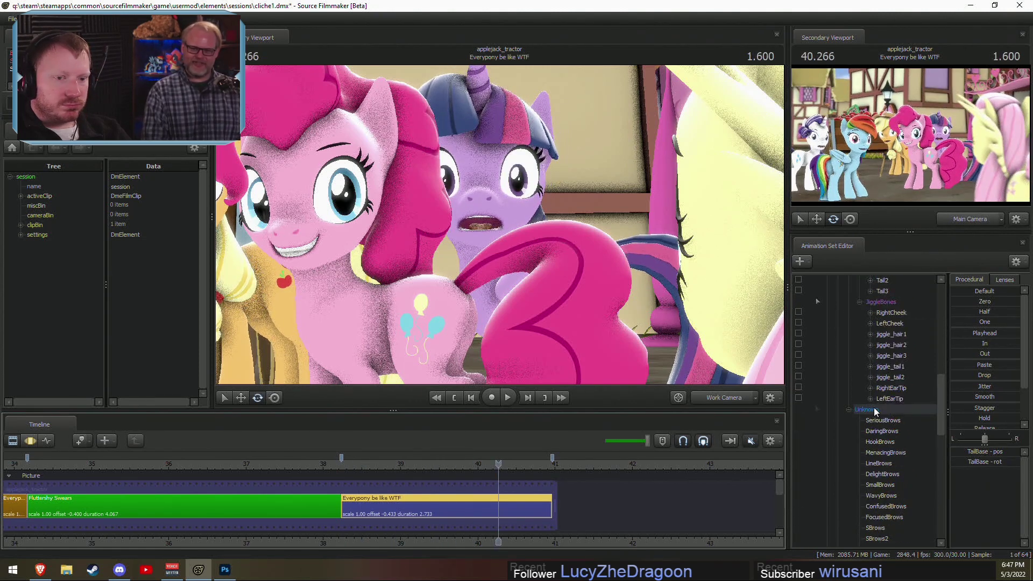
pyautogui.scroll(8, 880, 371)
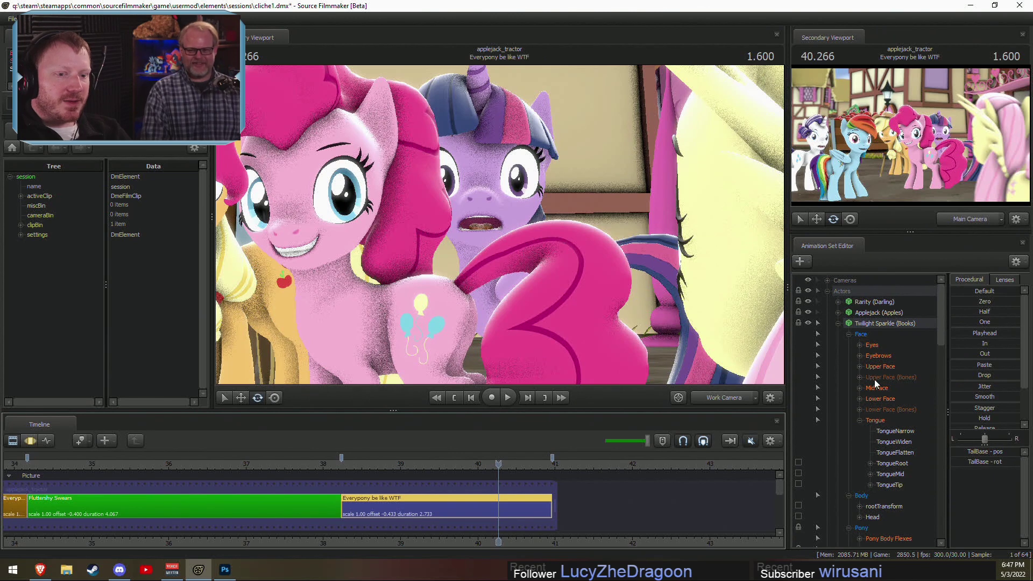
pyautogui.click(872, 346)
pyautogui.scroll(3, 438, 538)
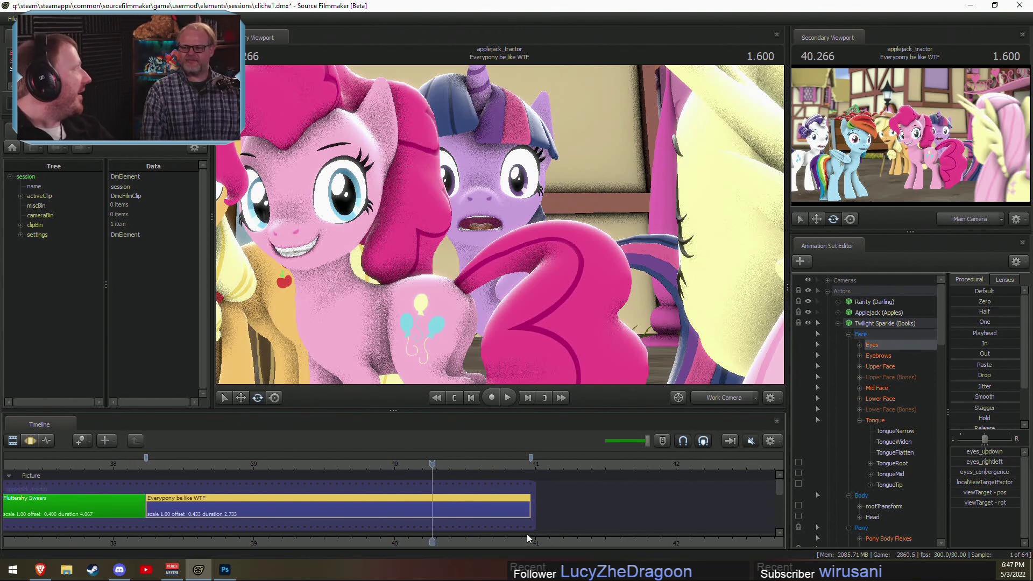
pyautogui.press('F3')
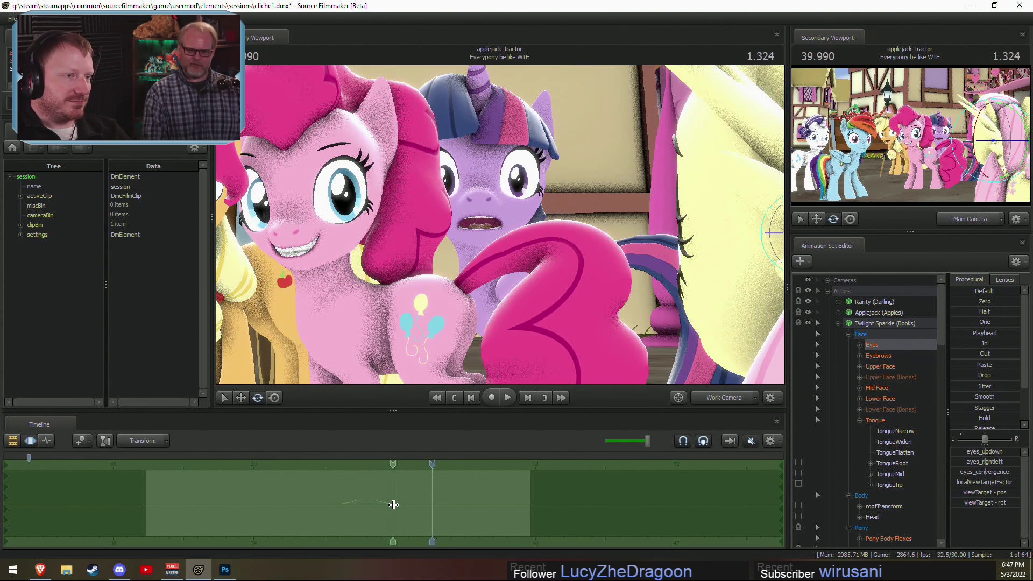
pyautogui.click(393, 504)
pyautogui.moveTo(393, 504); pyautogui.dragTo(456, 513)
pyautogui.scroll(2, 394, 509)
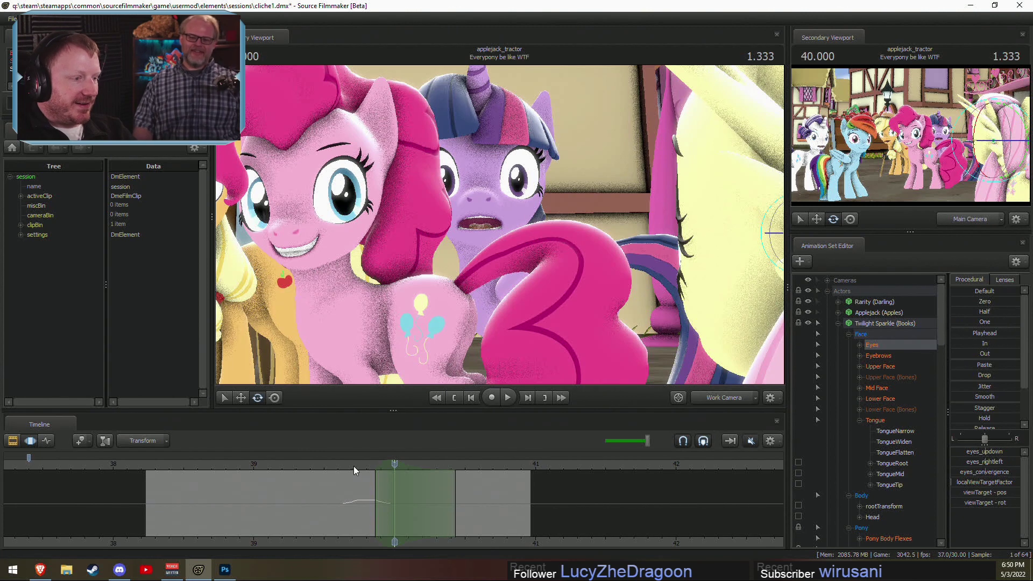
# Step: Scrub back to 39.633 and play the shot from there to review the blink timing
pyautogui.moveTo(353, 466); pyautogui.dragTo(343, 469)
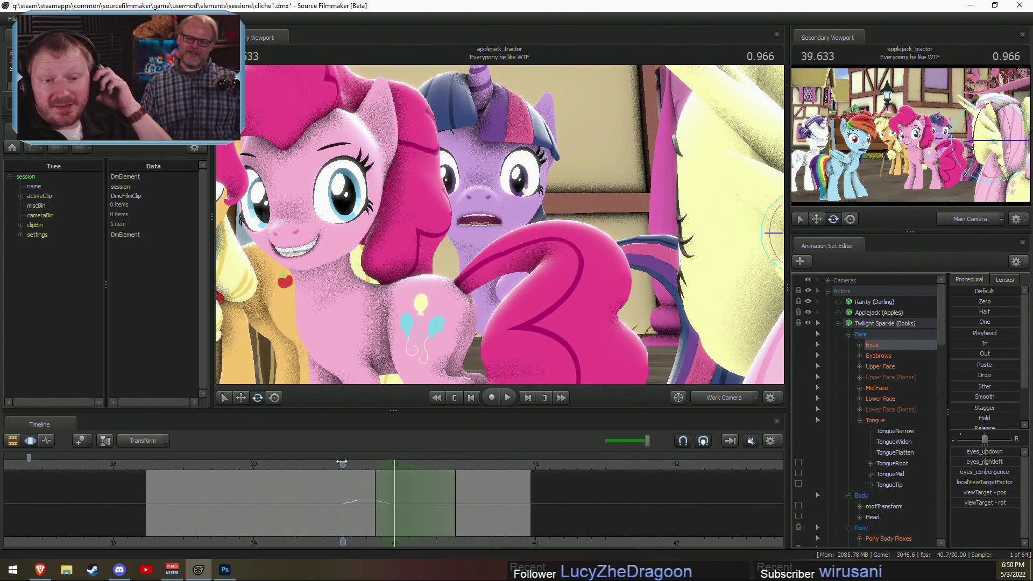
pyautogui.click(349, 466)
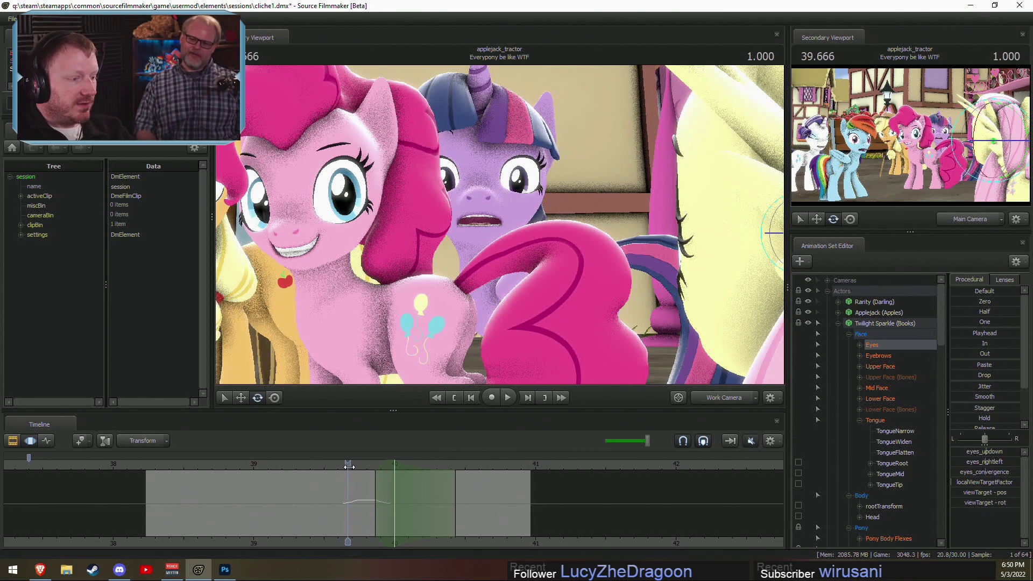
pyautogui.moveTo(349, 466); pyautogui.dragTo(342, 467)
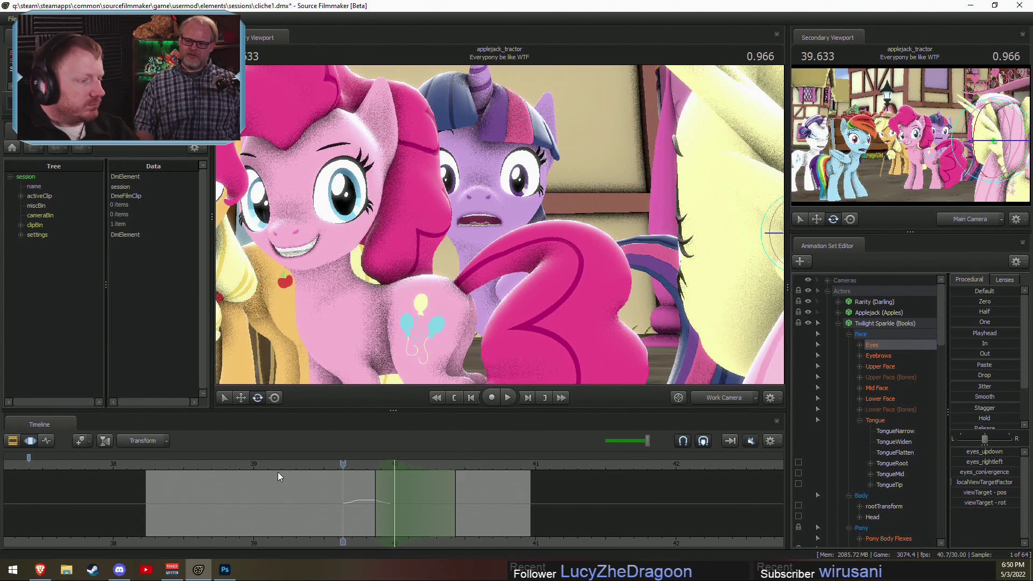
pyautogui.press('shift')
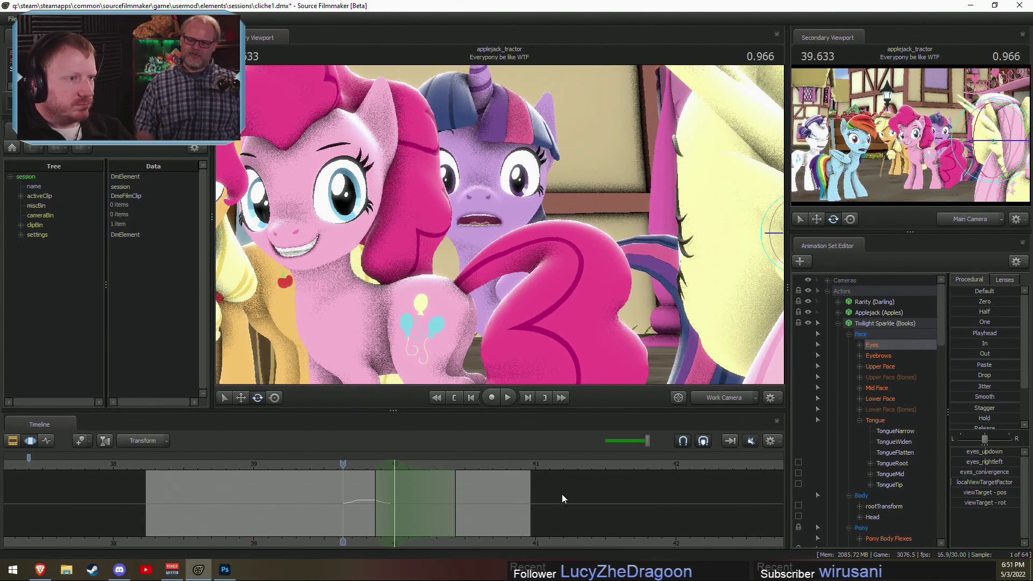
pyautogui.press('space')
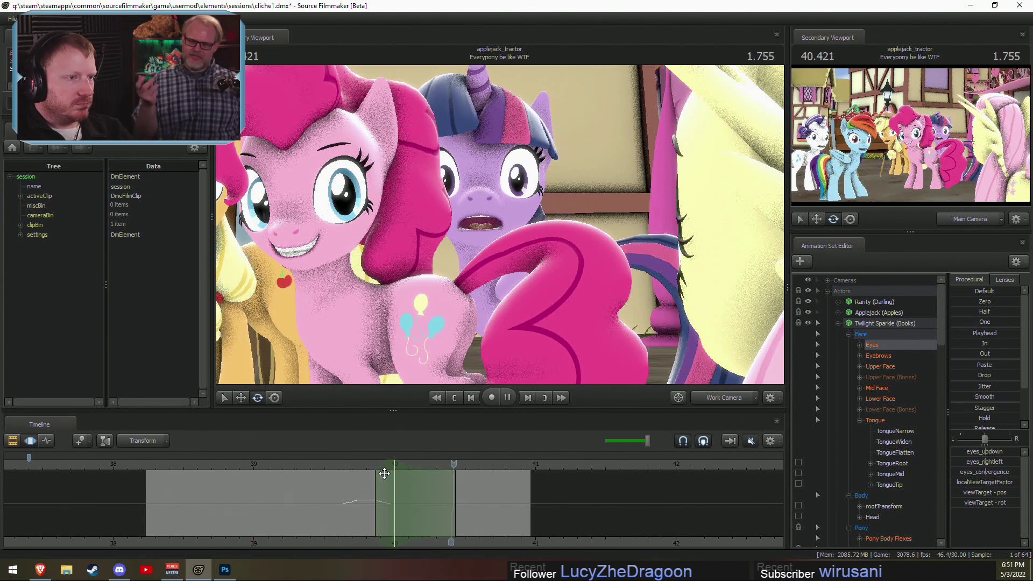
pyautogui.press('space')
pyautogui.press('shift')
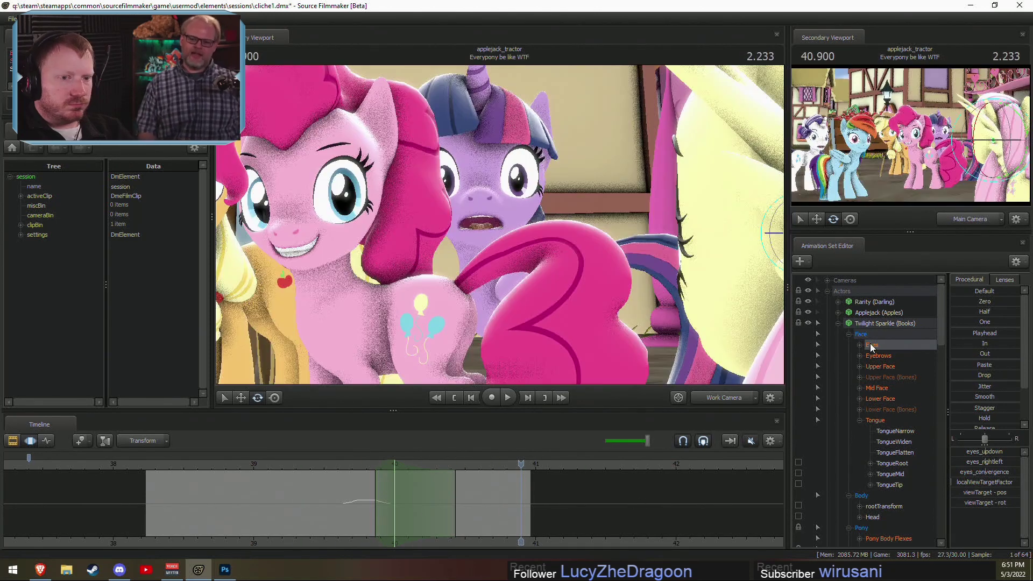
# Step: Select all of Twilight Sparkle's controls except Face and mark a time selection around 40.5 seconds with falloff on both sides
pyautogui.click(869, 322)
pyautogui.press('shift')
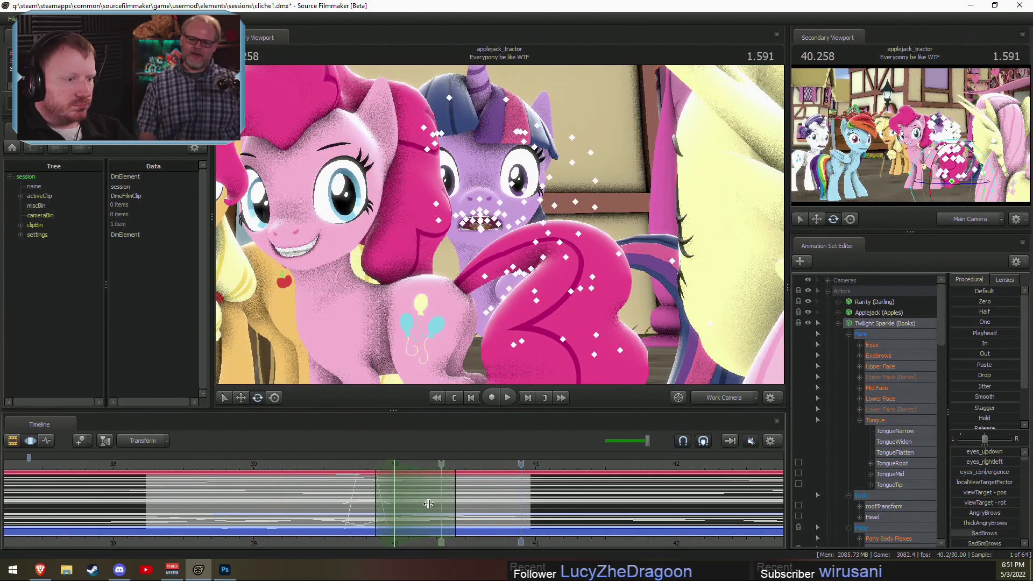
pyautogui.keyDown('shift'); pyautogui.moveTo(428, 503); pyautogui.dragTo(544, 508); pyautogui.keyUp('shift')
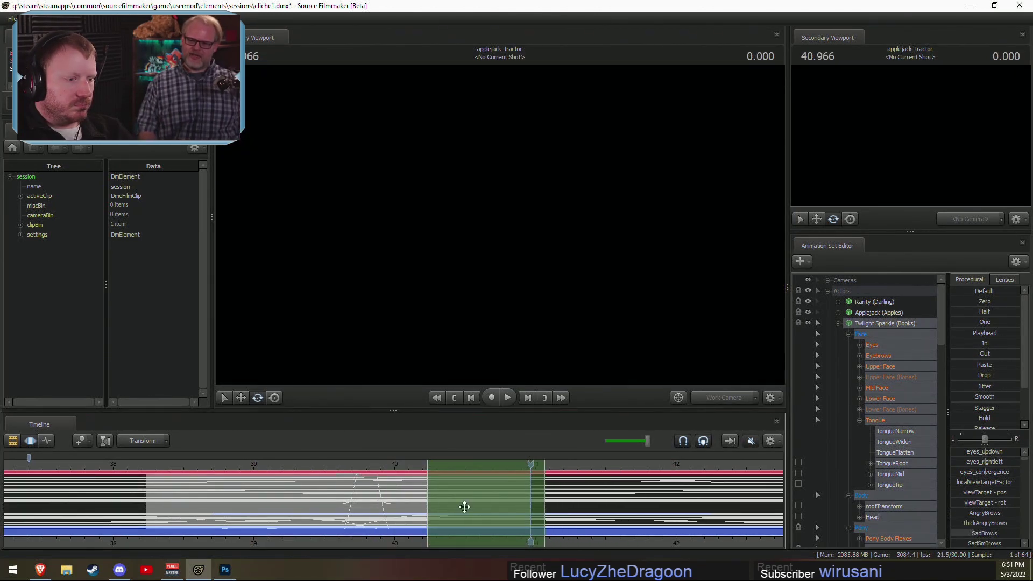
pyautogui.moveTo(465, 507); pyautogui.dragTo(620, 506)
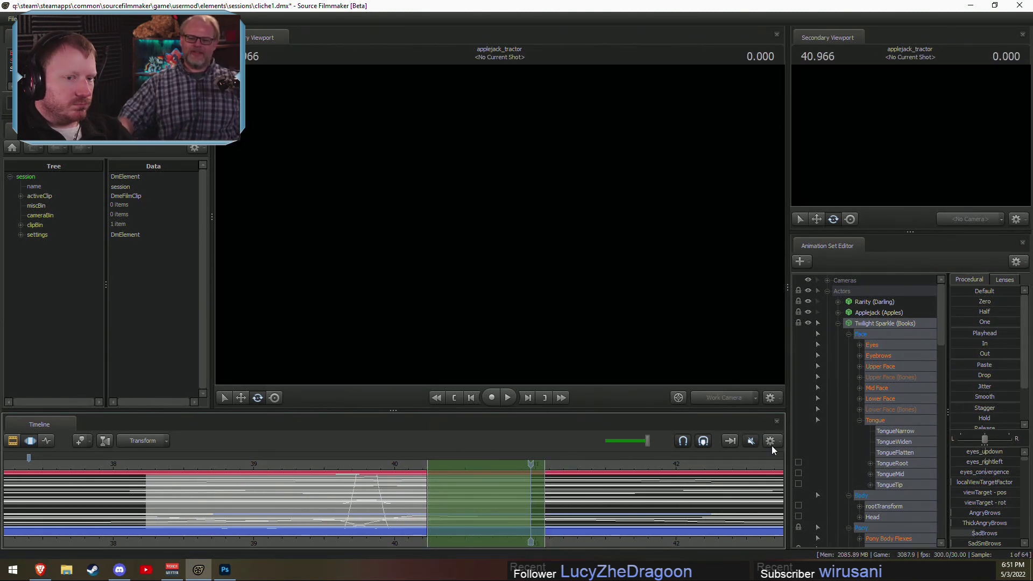
pyautogui.hotkey('ctrl', 'z')
pyautogui.keyDown('ctrl'); pyautogui.click(860, 333); pyautogui.keyUp('ctrl')
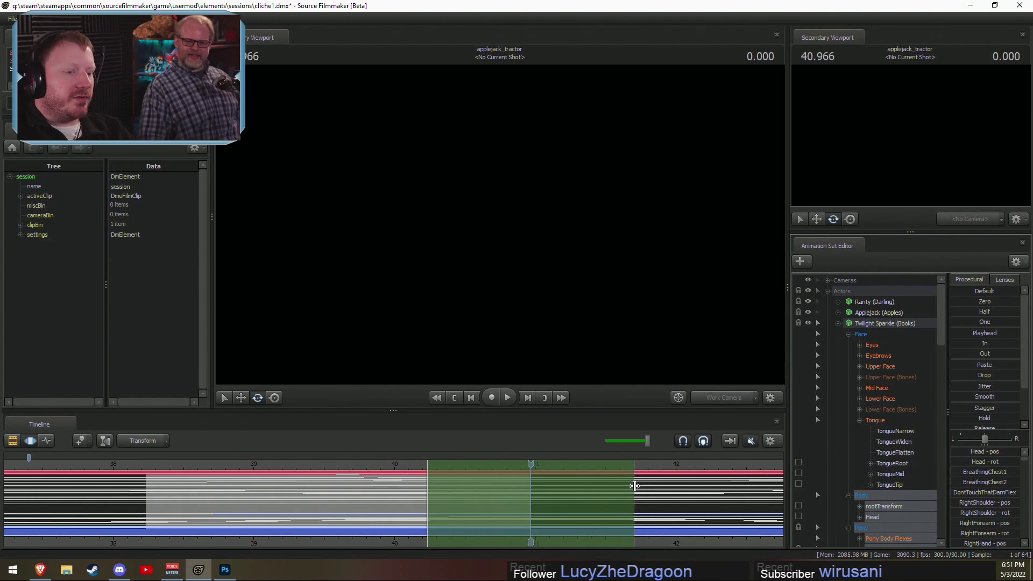
pyautogui.moveTo(634, 485); pyautogui.dragTo(447, 523)
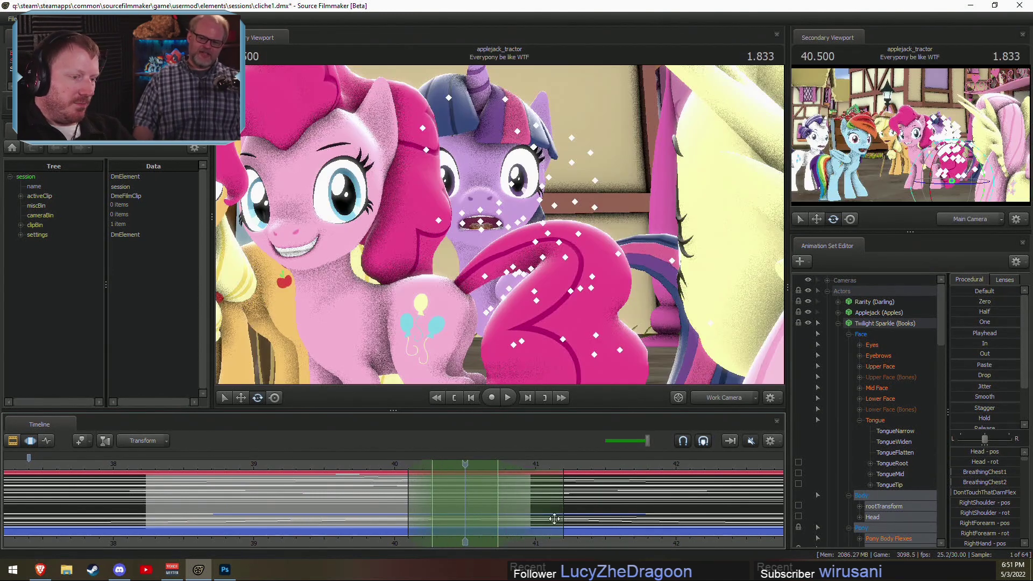
pyautogui.moveTo(518, 513); pyautogui.dragTo(569, 513)
# Step: Review Twilight Sparkle's motion by playing from 40.000 and scrubbing back to the shot's start at 38.233
pyautogui.scroll(-2, 973, 374)
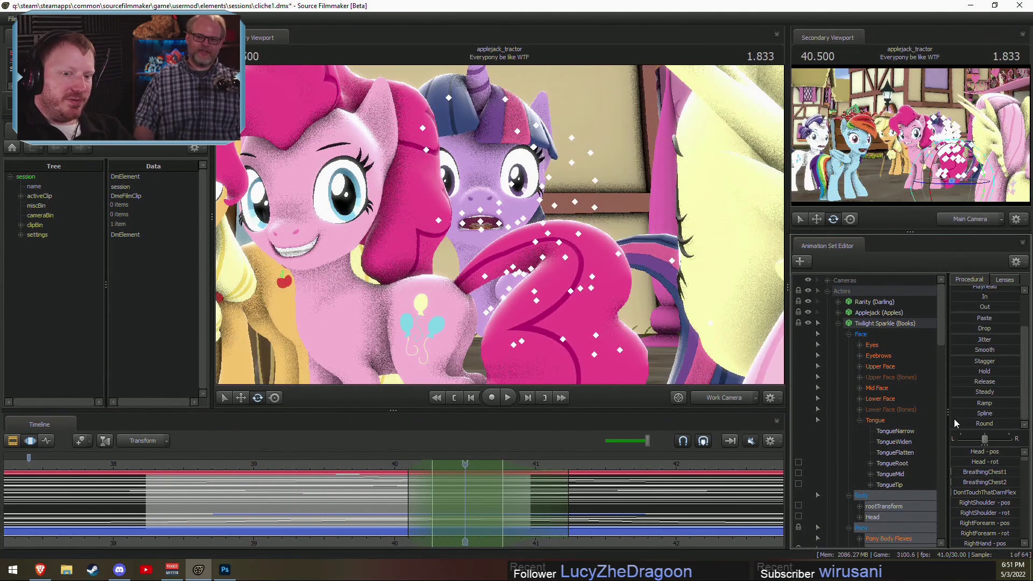
pyautogui.scroll(2, 969, 392)
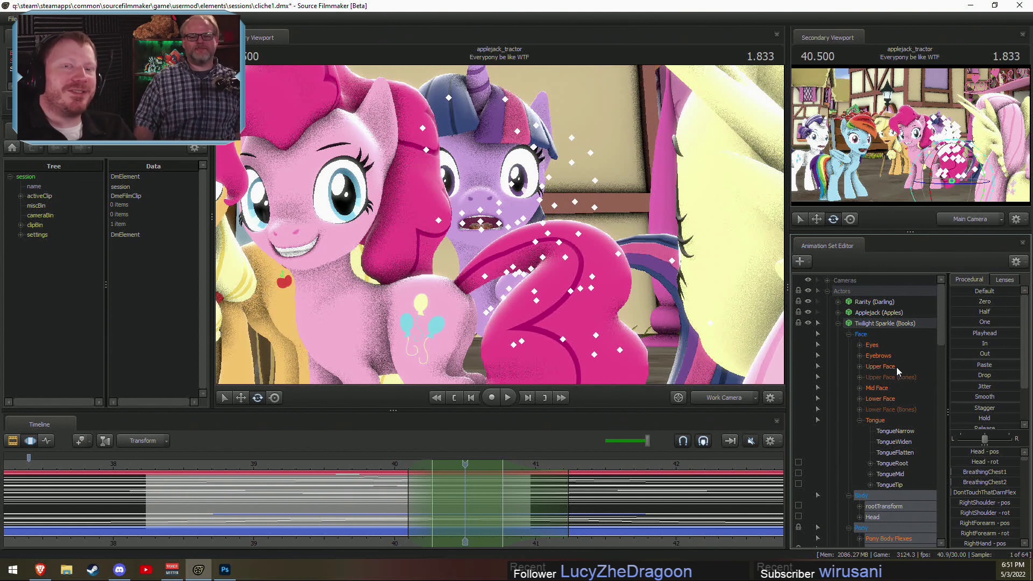
pyautogui.scroll(-3, 978, 387)
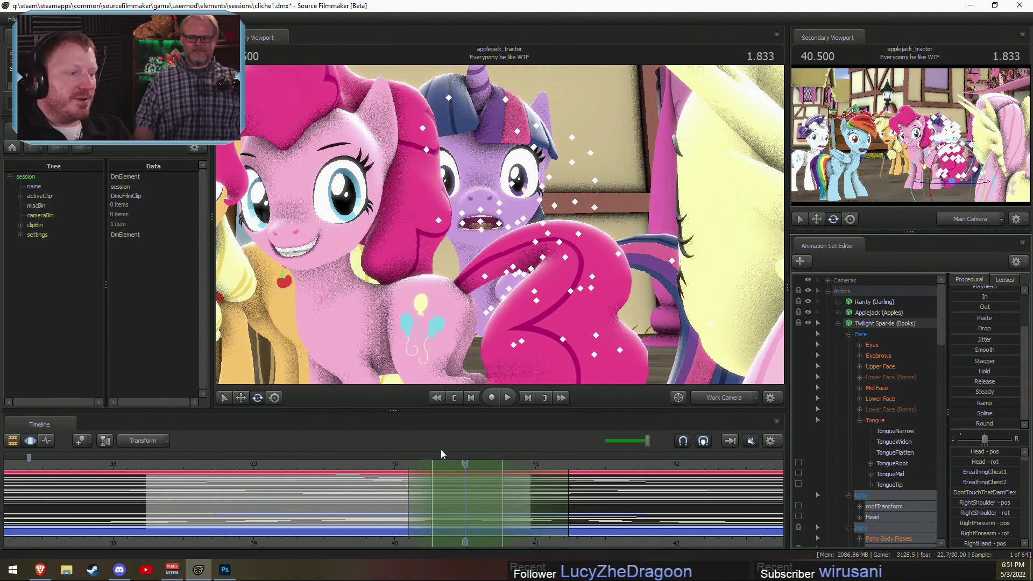
pyautogui.click(393, 464)
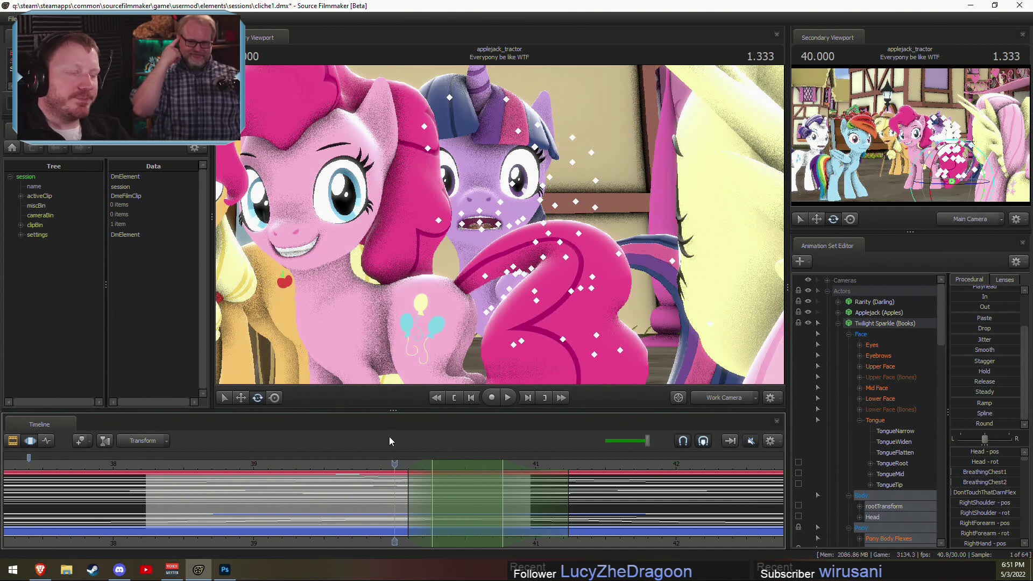
pyautogui.press('space')
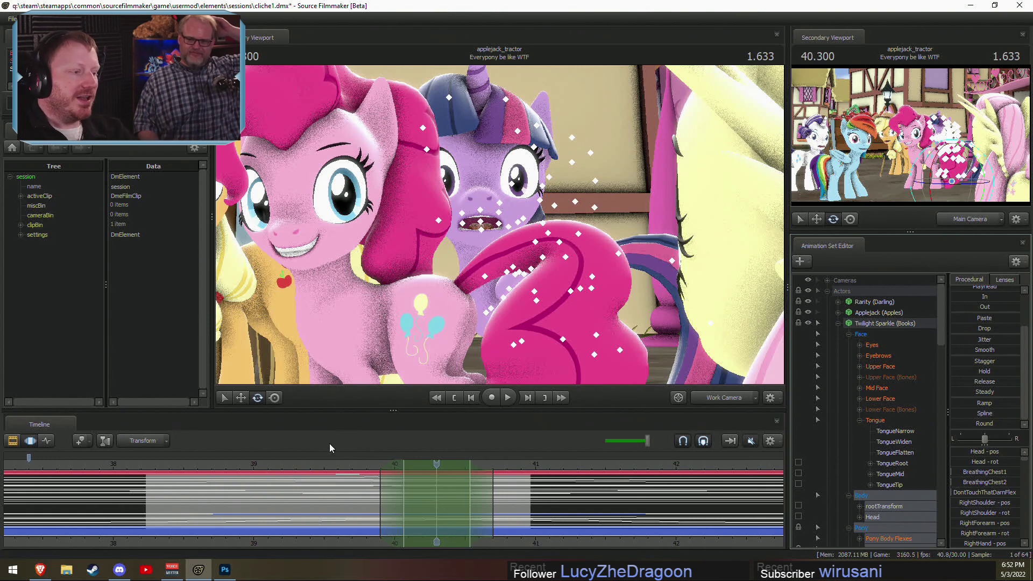
pyautogui.moveTo(362, 461); pyautogui.dragTo(367, 468)
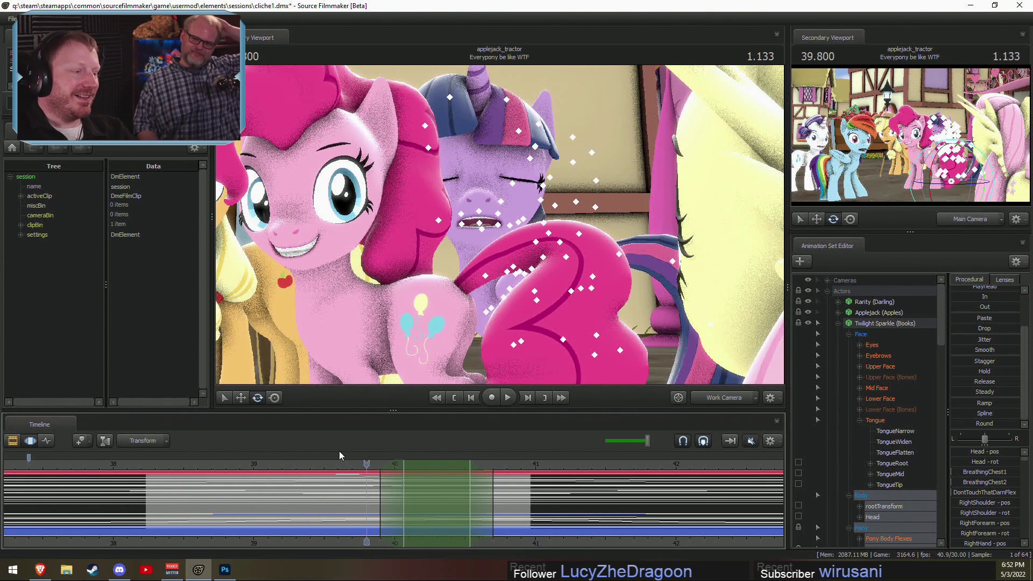
pyautogui.moveTo(333, 464); pyautogui.dragTo(318, 469)
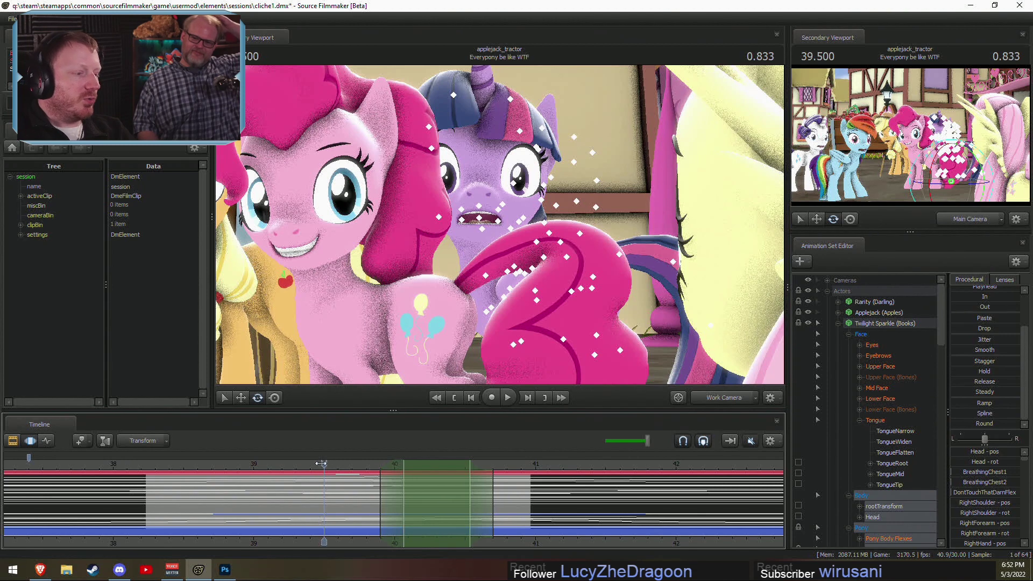
pyautogui.moveTo(322, 463); pyautogui.dragTo(146, 468)
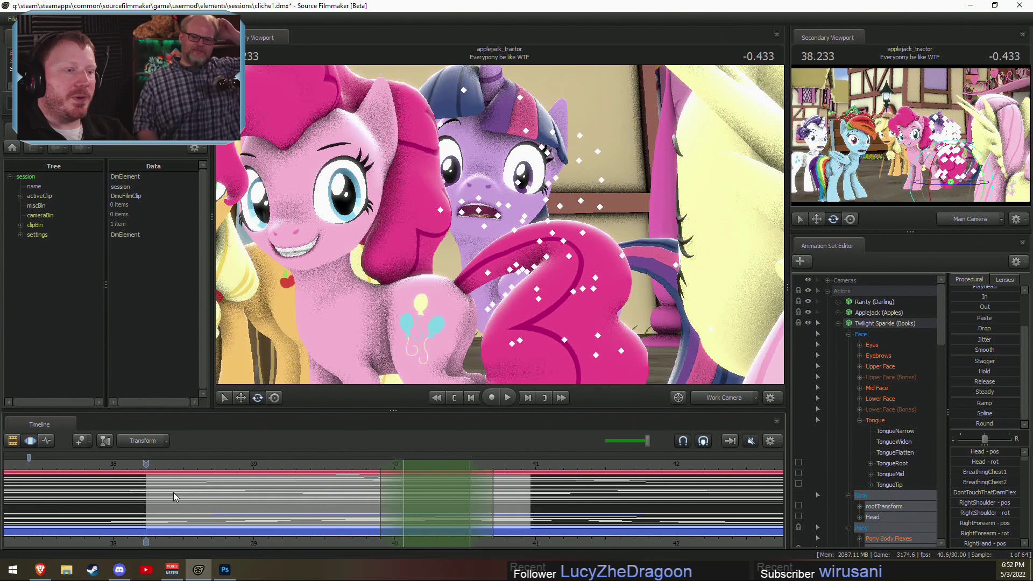
pyautogui.press('F2')
pyautogui.press('F3')
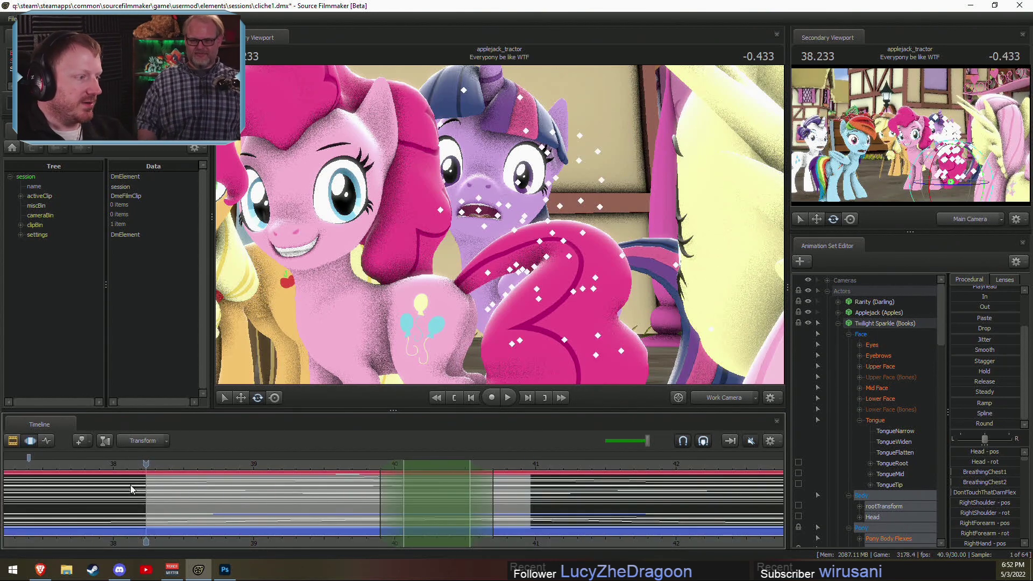
pyautogui.keyDown('shift'); pyautogui.moveTo(130, 488); pyautogui.dragTo(377, 473); pyautogui.keyUp('shift')
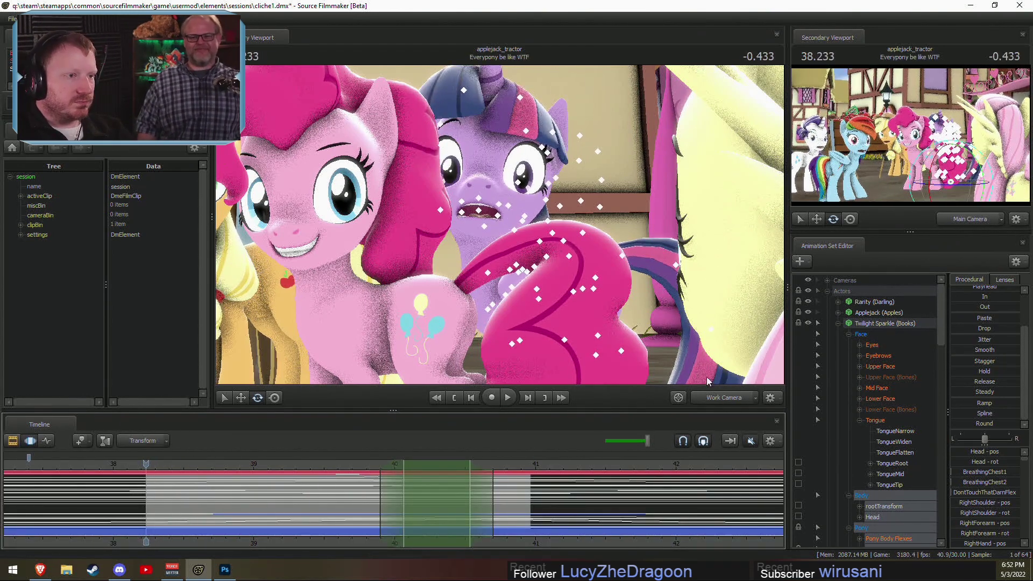
# Step: Bring the work camera in close on Twilight Sparkle's eye and eyebrow
pyautogui.middleClick(729, 397)
pyautogui.moveTo(672, 323); pyautogui.dragTo(763, 330)
pyautogui.press('w')
pyautogui.press('w')
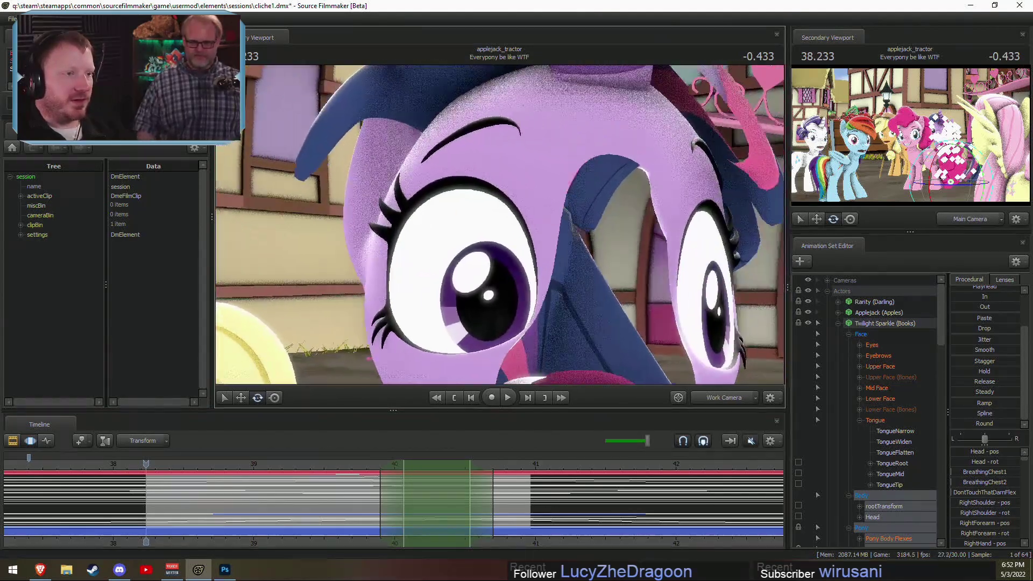
pyautogui.moveTo(706, 377); pyautogui.dragTo(705, 376)
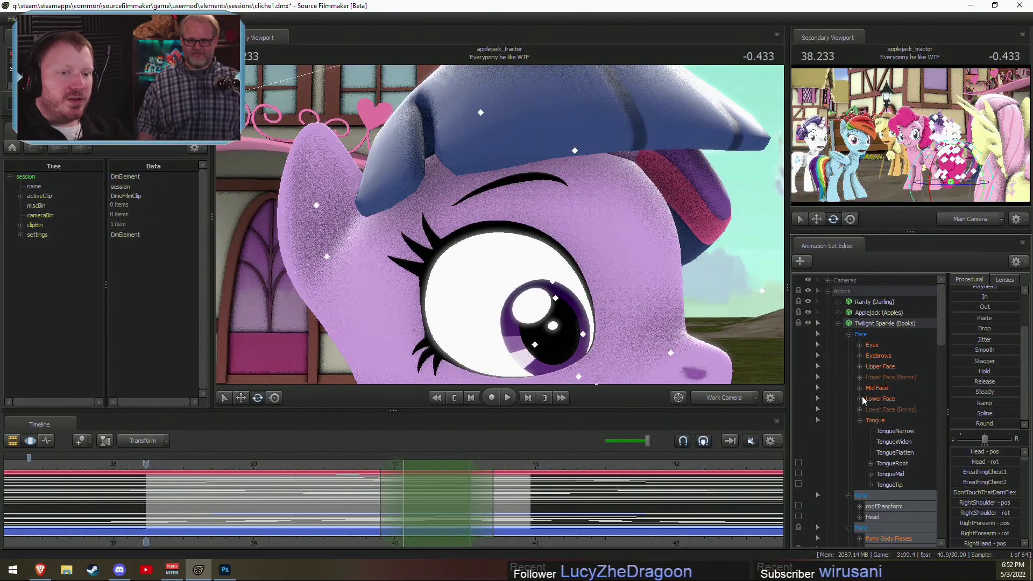
# Step: Expand Twilight Sparkle's Eyebrows group and check the AngryBrows and RightEyeBrow controls in the Motion Editor
pyautogui.click(860, 366)
pyautogui.click(860, 366)
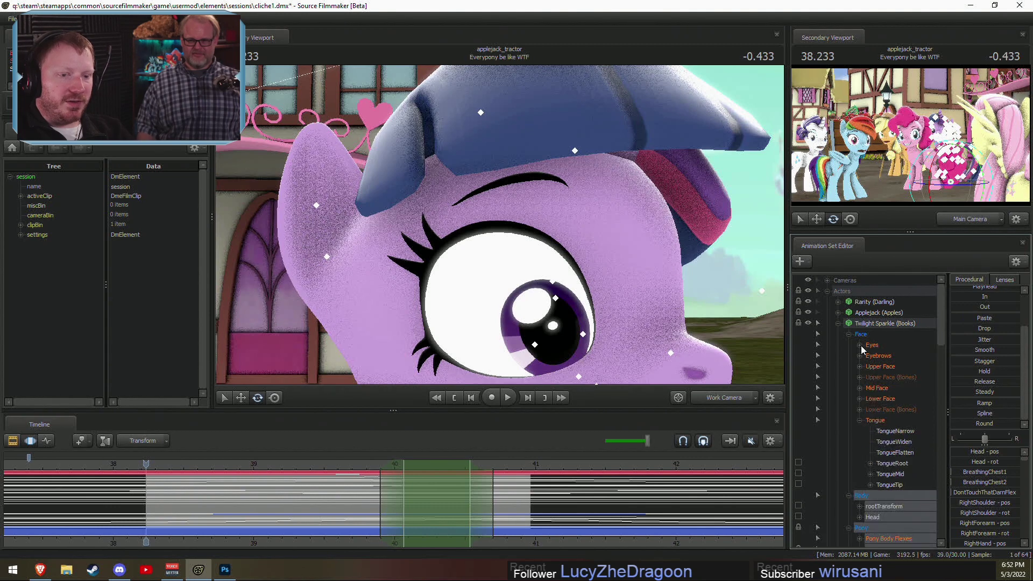
pyautogui.click(859, 344)
pyautogui.click(859, 345)
pyautogui.click(859, 355)
pyautogui.click(890, 367)
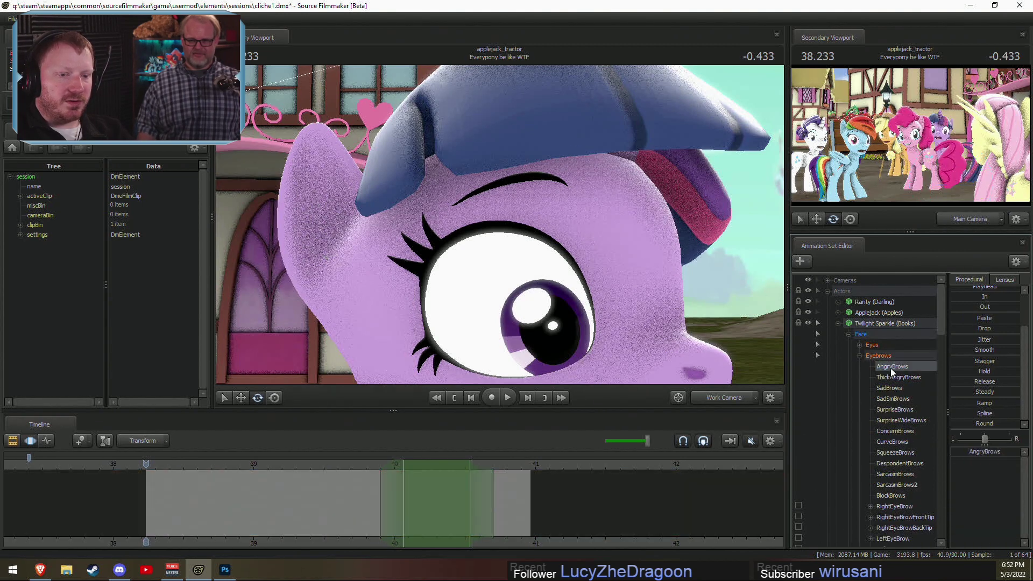
pyautogui.click(897, 505)
pyautogui.press('F2')
pyautogui.press('F3')
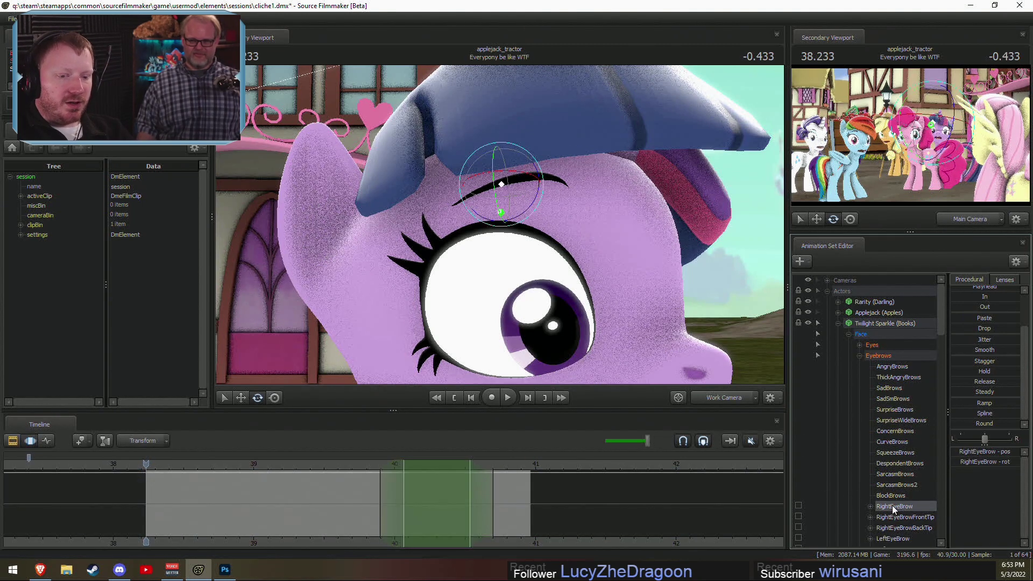
# Step: Select the eyebrow sliders from AngryBrows to BlockBrows and zero SadBrows with the time selection covering the whole timeline
pyautogui.click(888, 366)
pyautogui.keyDown('shift'); pyautogui.click(896, 496); pyautogui.keyUp('shift')
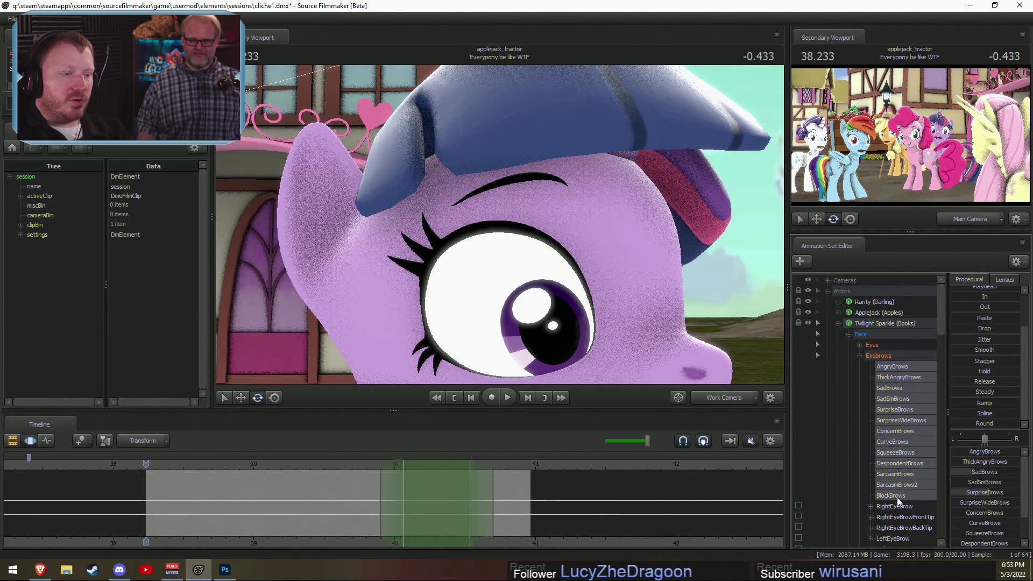
pyautogui.press('F3')
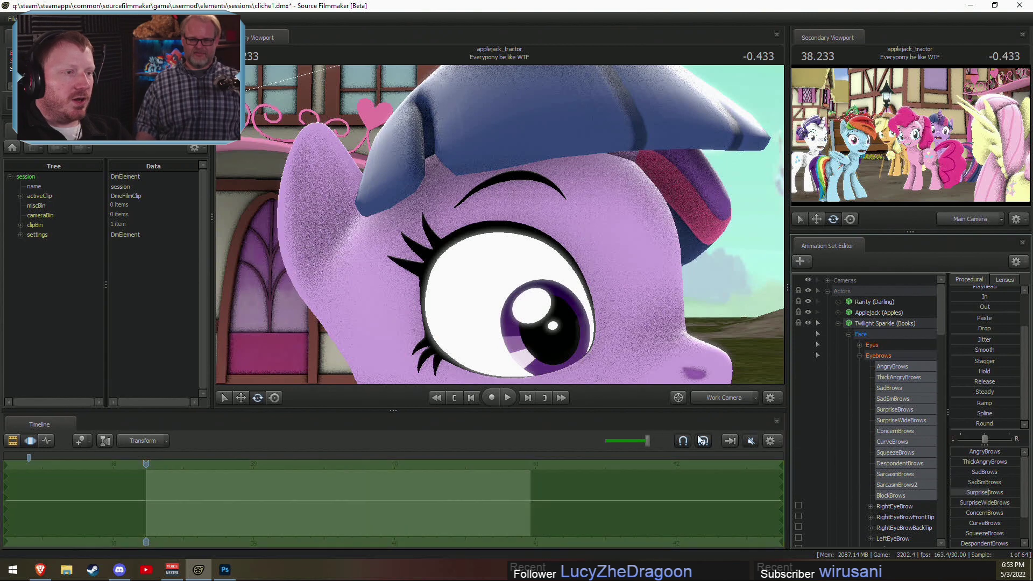
pyautogui.keyDown('alt'); pyautogui.moveTo(593, 335); pyautogui.dragTo(625, 329); pyautogui.keyUp('alt')
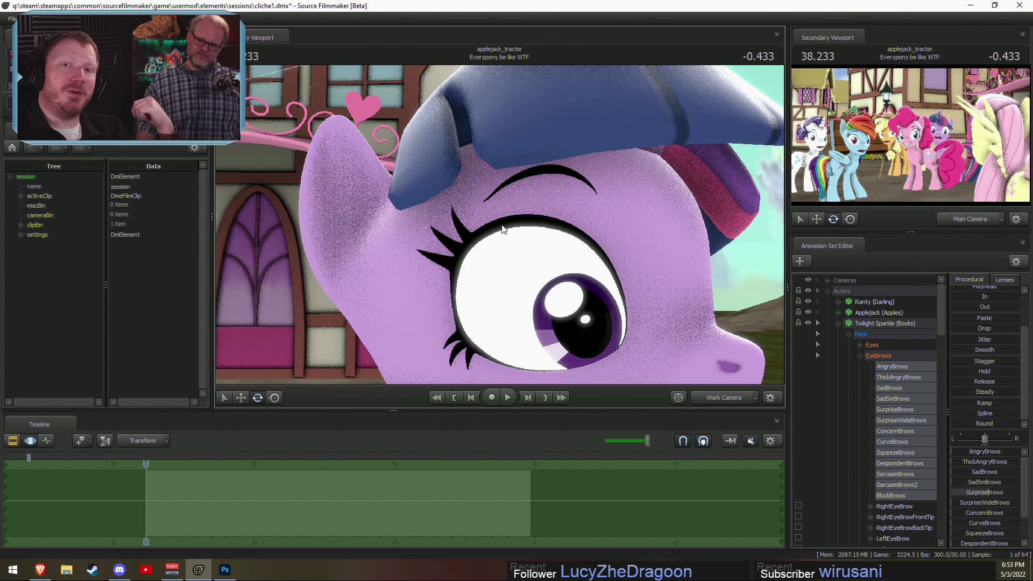
pyautogui.scroll(-4, 914, 430)
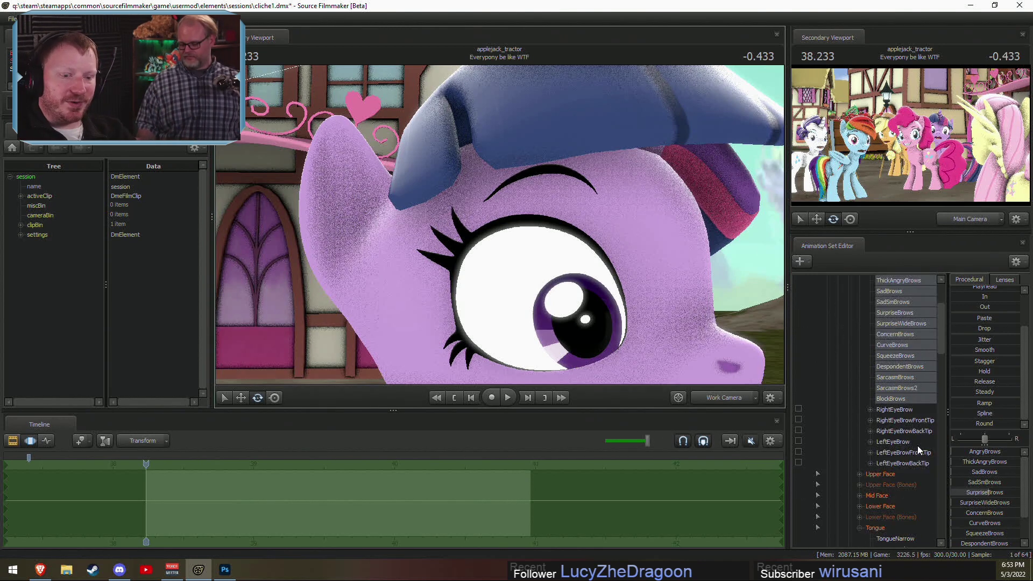
# Step: Try small rotation and position adjustments on Twilight Sparkle's RightEyeBrow across the shot, undoing the last change
pyautogui.click(895, 369)
pyautogui.click(895, 377)
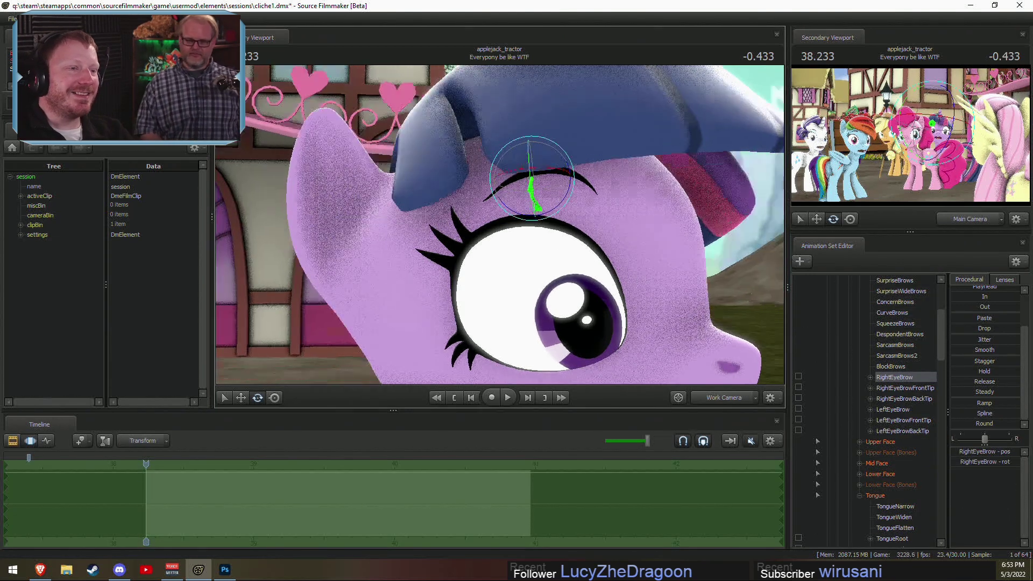
pyautogui.moveTo(539, 219); pyautogui.dragTo(536, 218)
pyautogui.press('w')
pyautogui.keyDown('alt'); pyautogui.moveTo(513, 164); pyautogui.dragTo(505, 212); pyautogui.keyUp('alt')
pyautogui.moveTo(529, 178); pyautogui.dragTo(524, 178)
pyautogui.keyDown('alt'); pyautogui.moveTo(500, 225); pyautogui.dragTo(696, 258); pyautogui.keyUp('alt')
pyautogui.hotkey('ctrl', 'z')
# Step: Reposition Twilight Sparkle's LeftEyeBrow control above her left eye over the whole shot, checking the brow from several angles
pyautogui.click(899, 409)
pyautogui.keyDown('alt'); pyautogui.moveTo(543, 236); pyautogui.dragTo(553, 161); pyautogui.keyUp('alt')
pyautogui.click(553, 140)
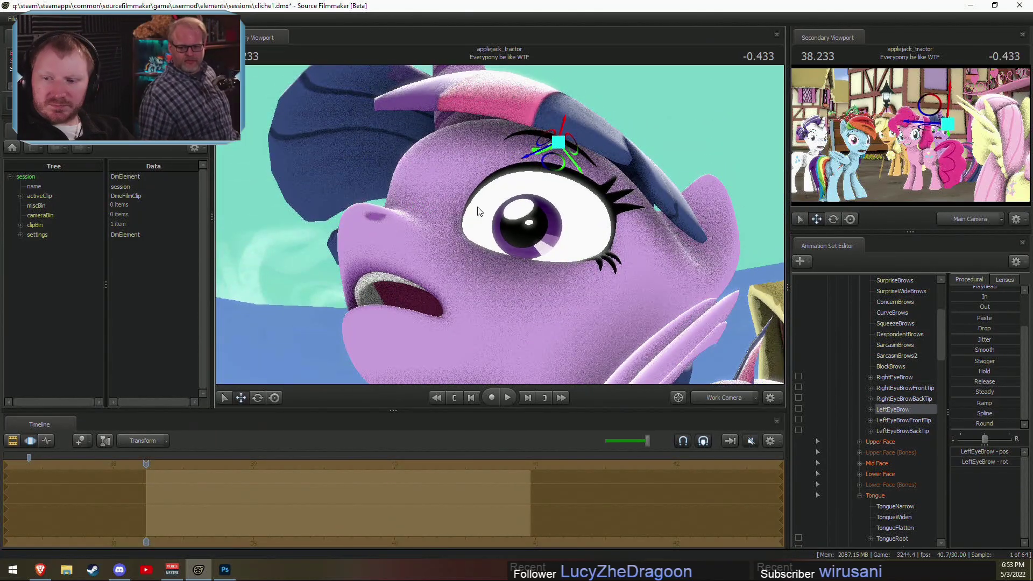
pyautogui.keyDown('alt'); pyautogui.moveTo(476, 208); pyautogui.dragTo(499, 222); pyautogui.keyUp('alt')
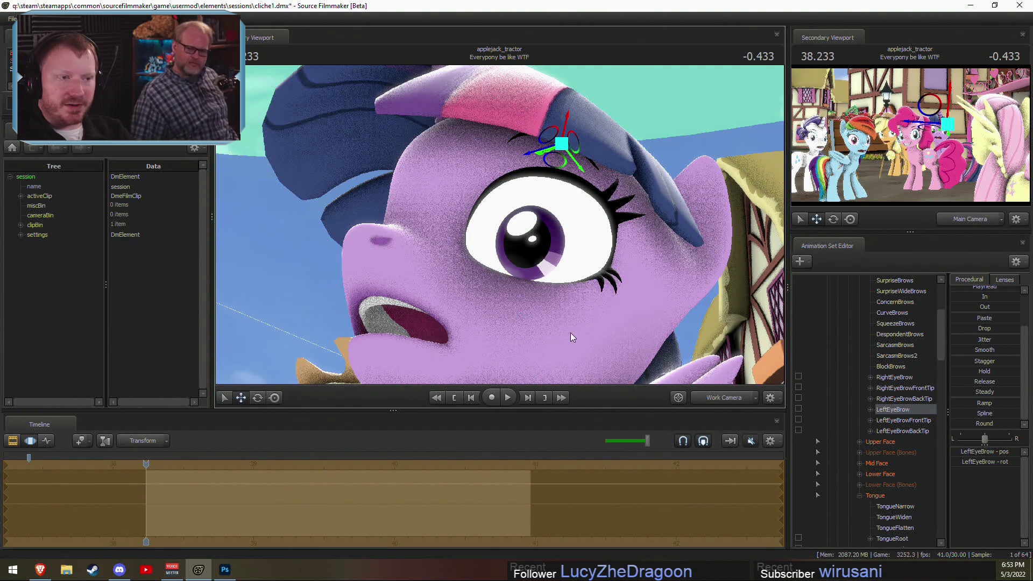
pyautogui.moveTo(561, 268); pyautogui.dragTo(382, 206)
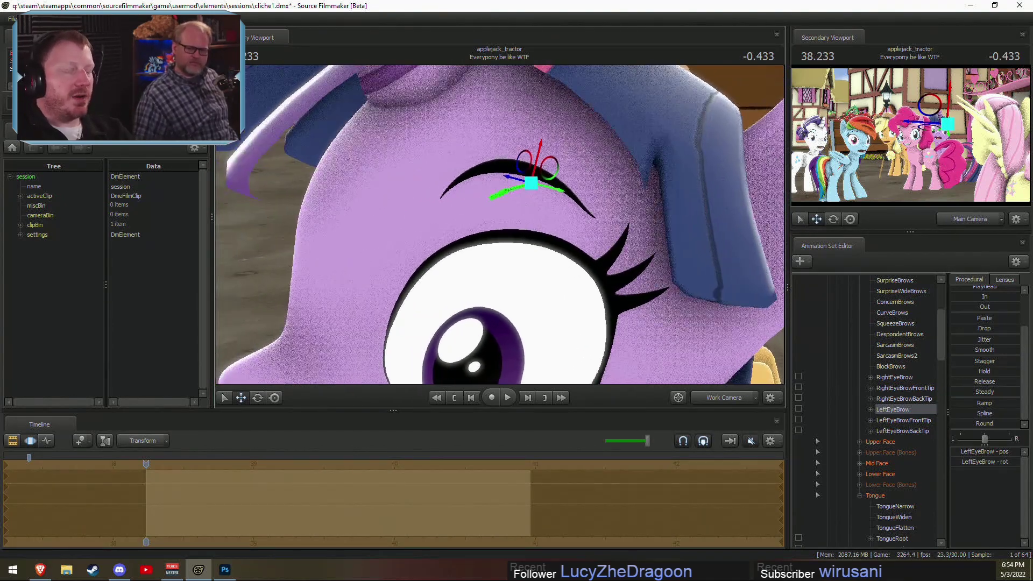
pyautogui.moveTo(487, 230); pyautogui.dragTo(479, 237)
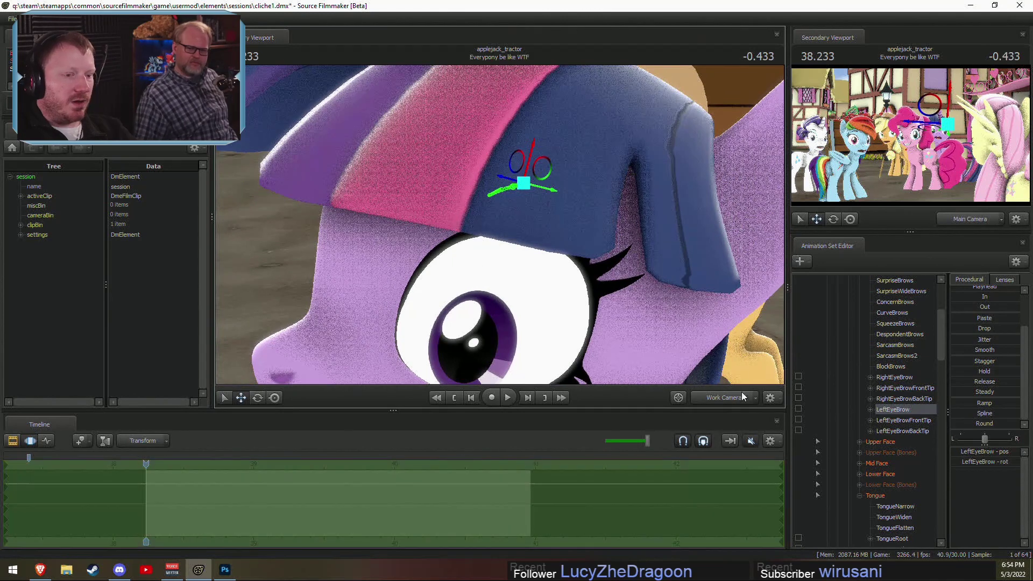
# Step: Adjust Twilight Sparkle's SurpriseBrows across the whole shot while viewing through the Main Camera
pyautogui.click(742, 396)
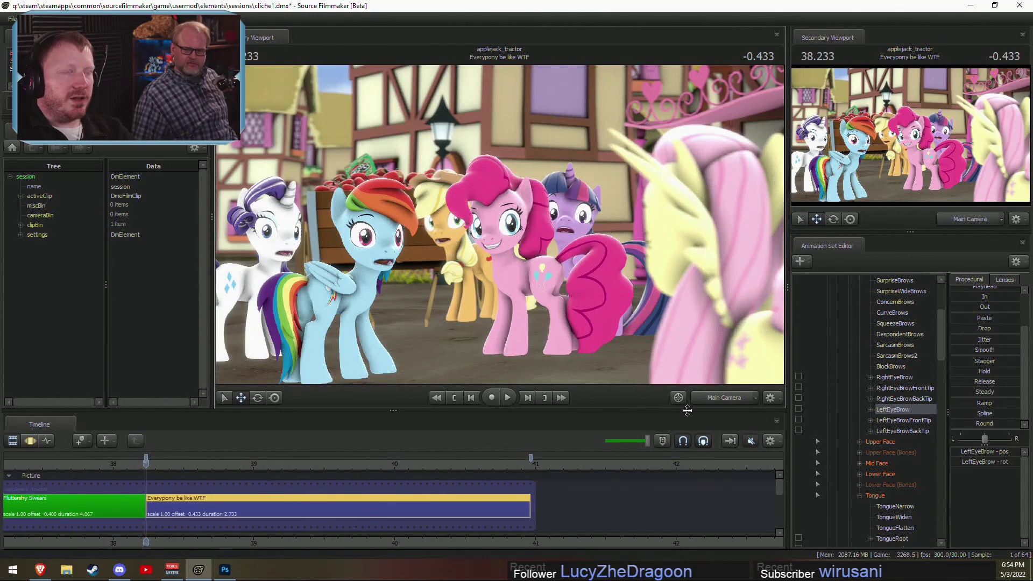
pyautogui.scroll(2, 899, 389)
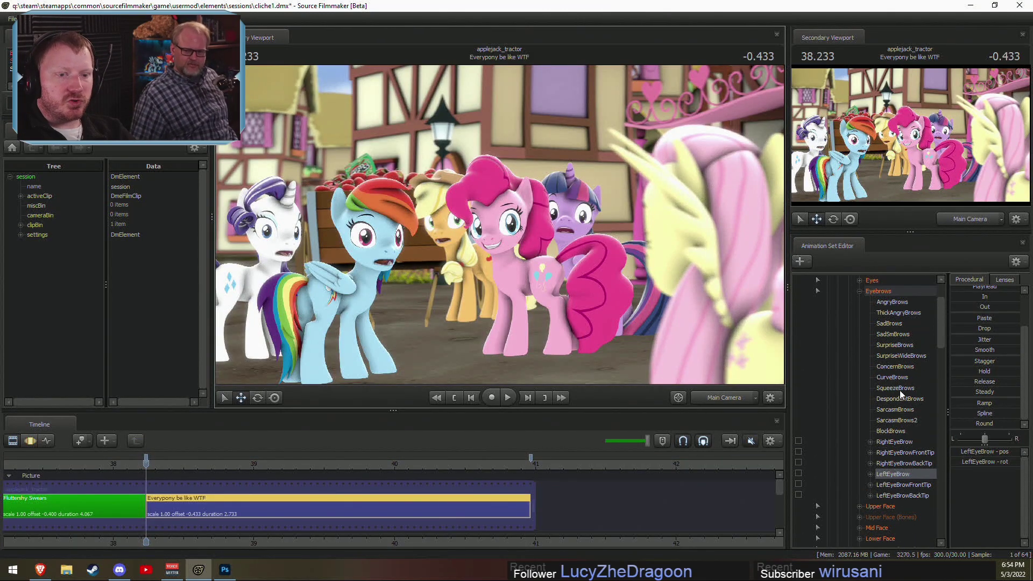
pyautogui.click(902, 347)
pyautogui.press('F4')
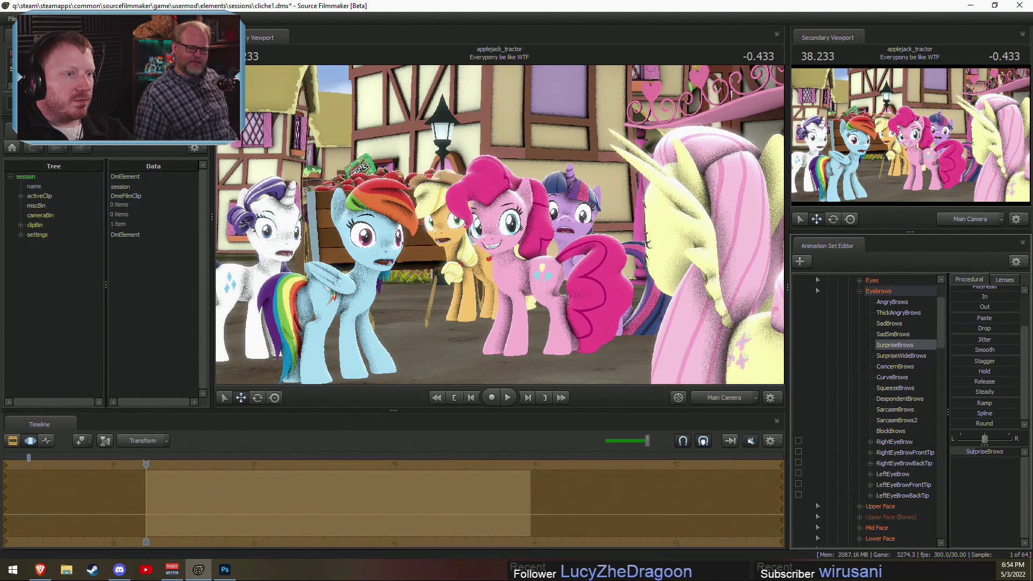
# Step: Play the shot from its start through the Main Camera and scrub back to 38.700
pyautogui.press('F2')
pyautogui.press('space')
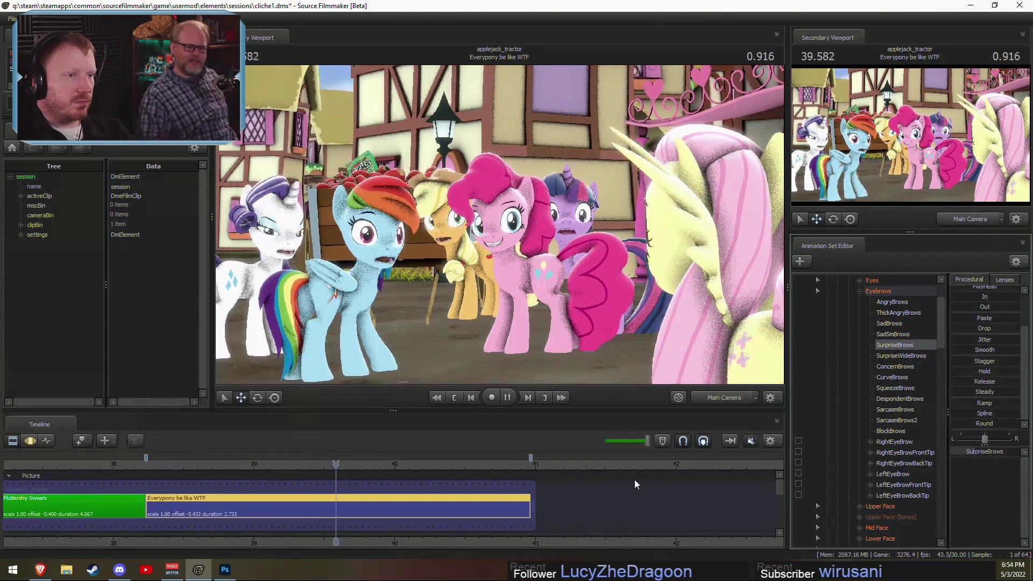
pyautogui.press('space')
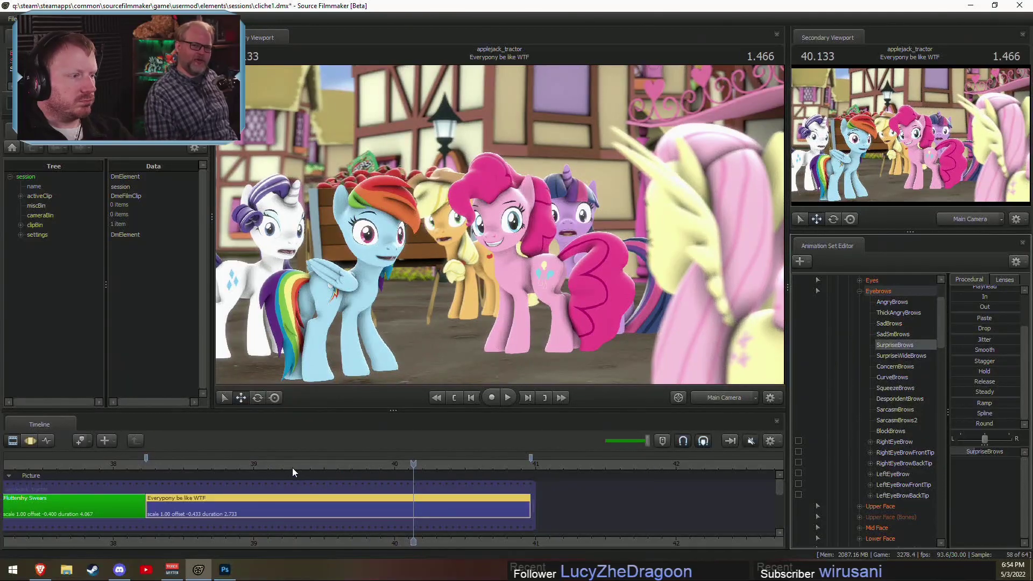
pyautogui.click(235, 463)
pyautogui.moveTo(240, 463); pyautogui.dragTo(212, 484)
# Step: Bring the Work Camera near Pinkie Pie and Twilight Sparkle and play the shot from its start up to 39.300
pyautogui.click(743, 398)
pyautogui.moveTo(499, 224); pyautogui.dragTo(517, 290)
pyautogui.press('w')
pyautogui.press('F3')
pyautogui.press('F2')
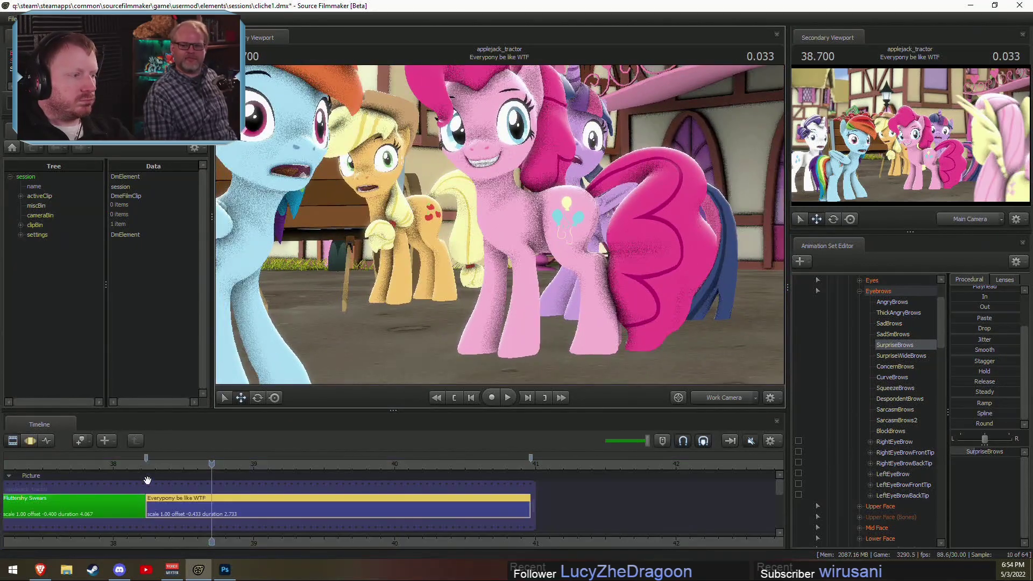
pyautogui.click(152, 465)
pyautogui.press('F3')
pyautogui.press('space')
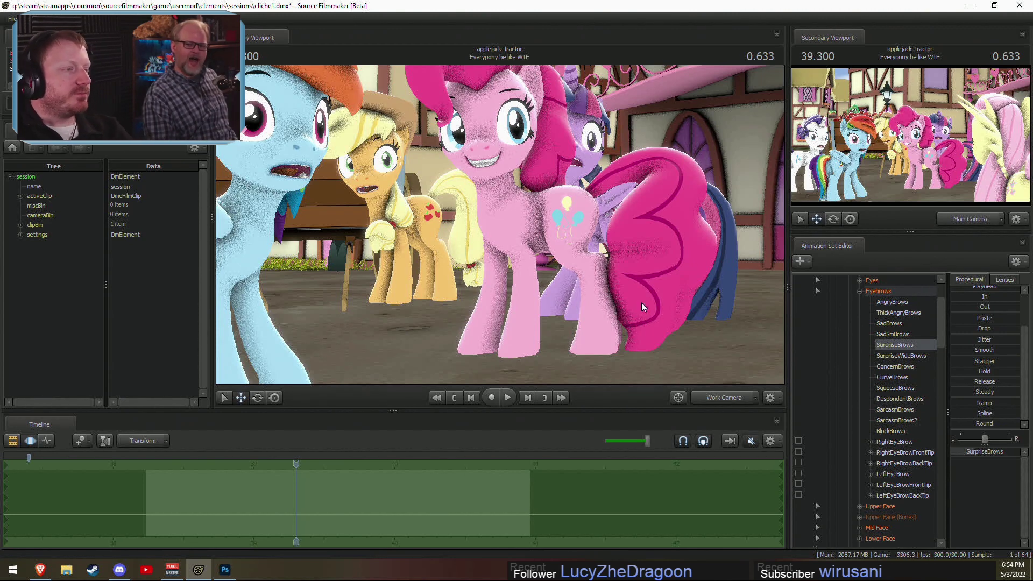
# Step: Examine Pinkie Pie and Twilight Sparkle from slightly different Work Camera angles at 39.300 and during playback
pyautogui.moveTo(641, 303)
pyautogui.mouseDown()
pyautogui.moveTo(626, 296)
pyautogui.moveTo(646, 290)
pyautogui.mouseUp()
pyautogui.moveTo(517, 249); pyautogui.dragTo(503, 223)
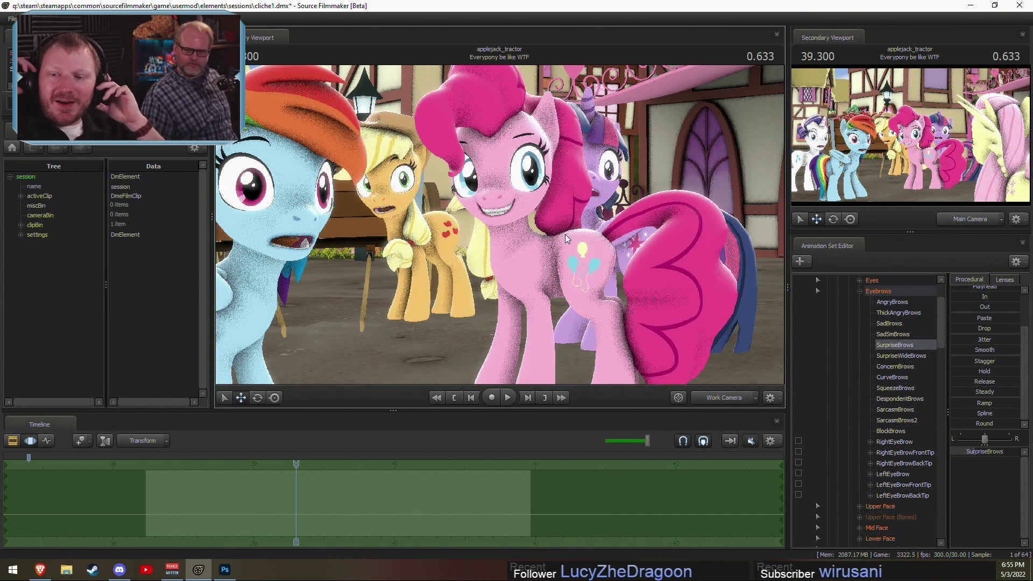
pyautogui.moveTo(612, 234); pyautogui.dragTo(636, 247)
pyautogui.moveTo(503, 246)
pyautogui.mouseDown()
pyautogui.moveTo(489, 242)
pyautogui.moveTo(518, 233)
pyautogui.mouseUp()
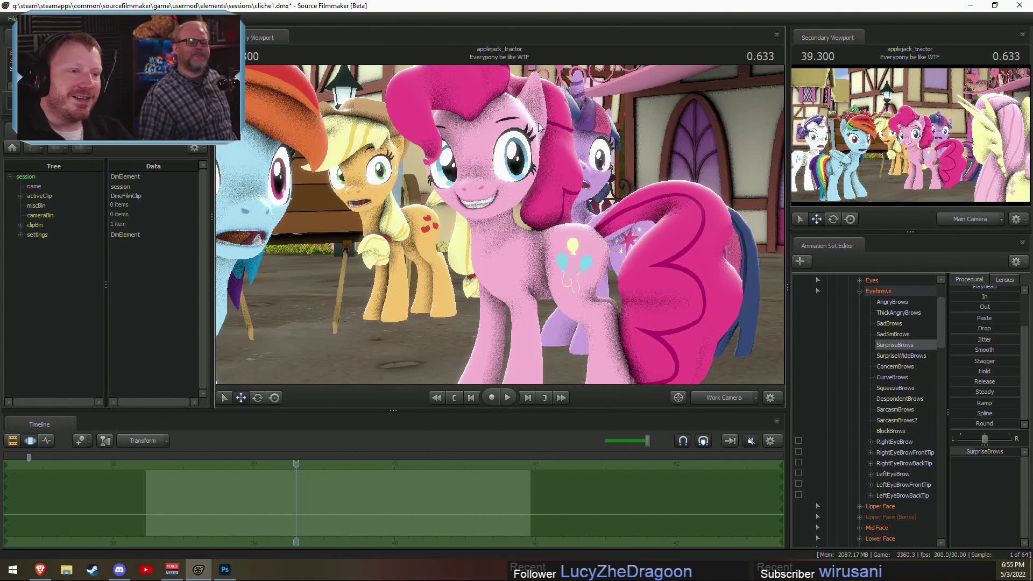
pyautogui.press('space')
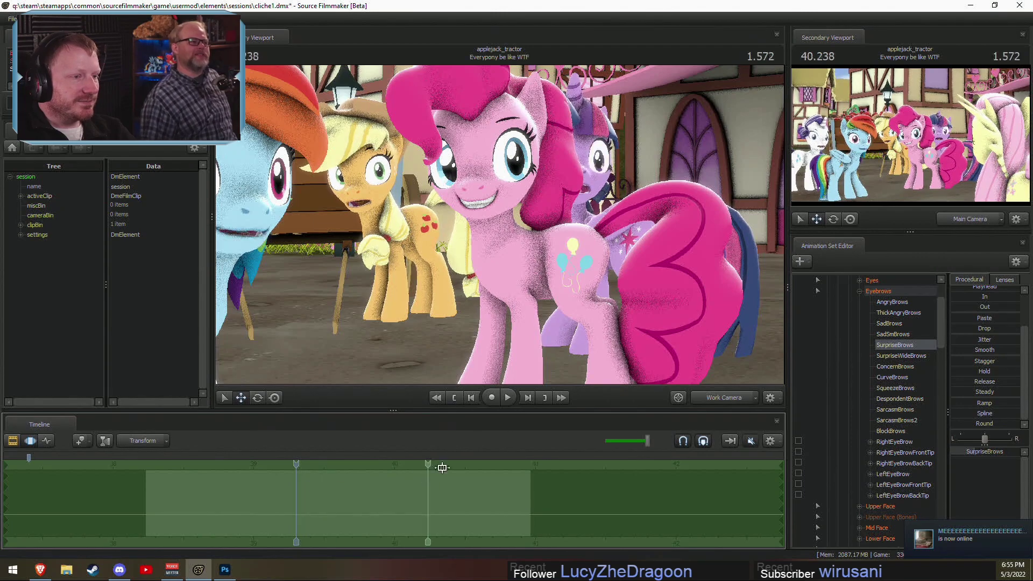
pyautogui.press('space')
pyautogui.moveTo(500, 225)
pyautogui.mouseDown()
pyautogui.moveTo(501, 239)
pyautogui.moveTo(510, 218)
pyautogui.moveTo(489, 226)
pyautogui.moveTo(486, 242)
pyautogui.moveTo(500, 225)
pyautogui.mouseUp()
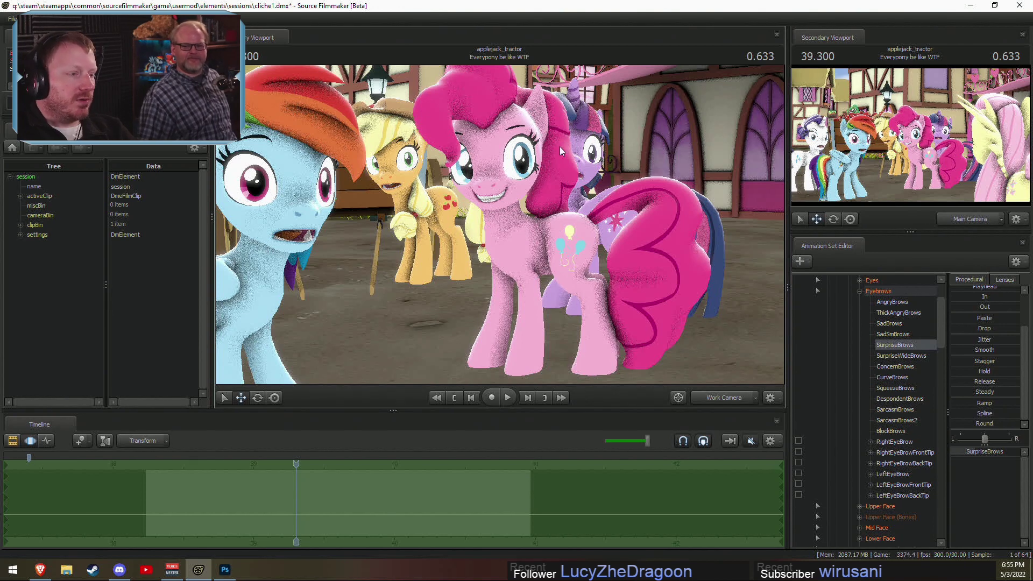
# Step: Scrub from the shot's start at 38.233 to 39.833 and pull the Work Camera back to examine the group's motion
pyautogui.moveTo(164, 501)
pyautogui.mouseDown()
pyautogui.moveTo(439, 504)
pyautogui.moveTo(146, 513)
pyautogui.mouseUp()
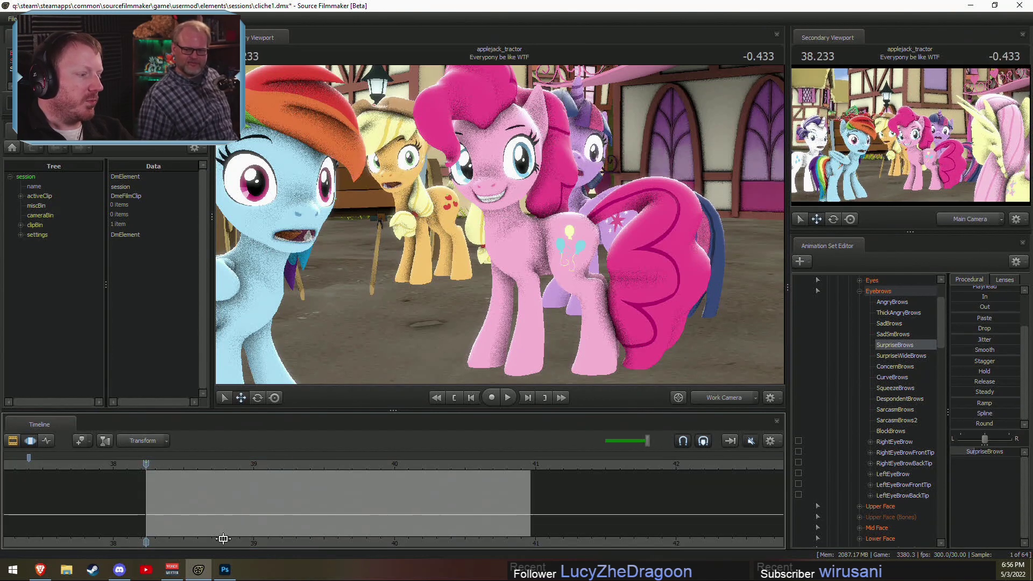
pyautogui.moveTo(223, 539); pyautogui.dragTo(282, 534, button='middle')
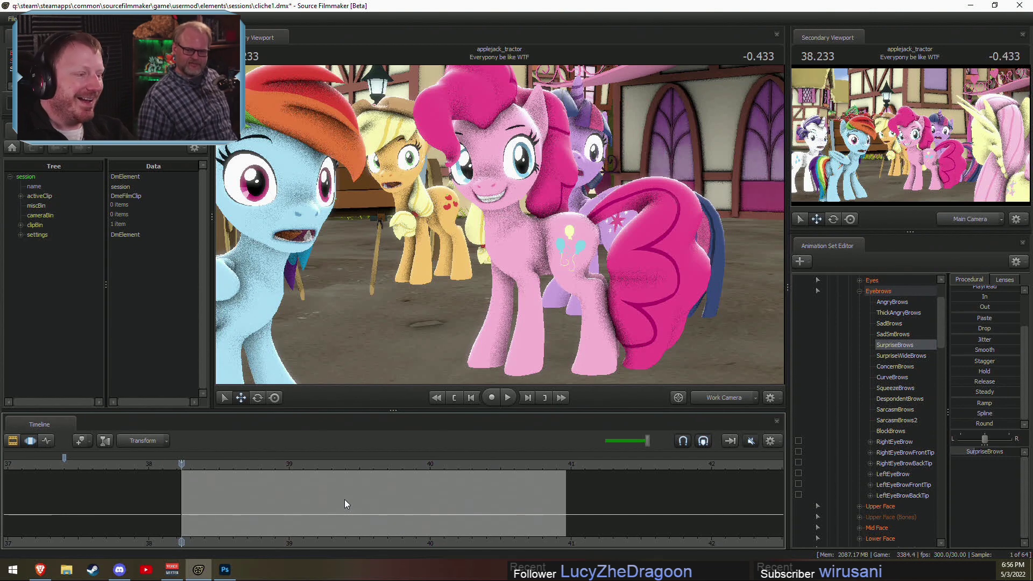
pyautogui.moveTo(232, 507); pyautogui.dragTo(405, 505)
pyautogui.moveTo(499, 224)
pyautogui.mouseDown()
pyautogui.moveTo(499, 250)
pyautogui.moveTo(499, 224)
pyautogui.mouseUp()
pyautogui.press('w')
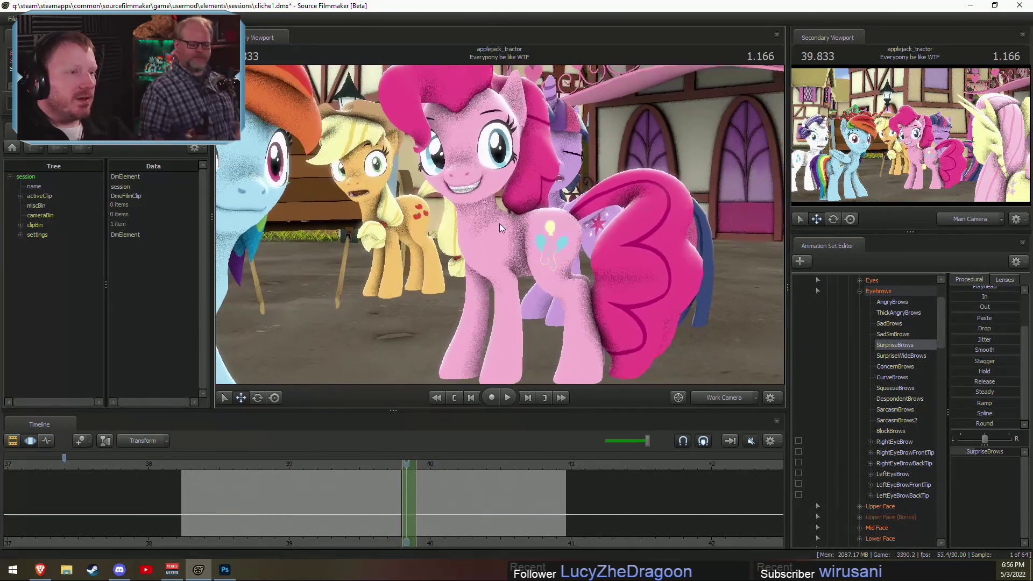
pyautogui.press('s')
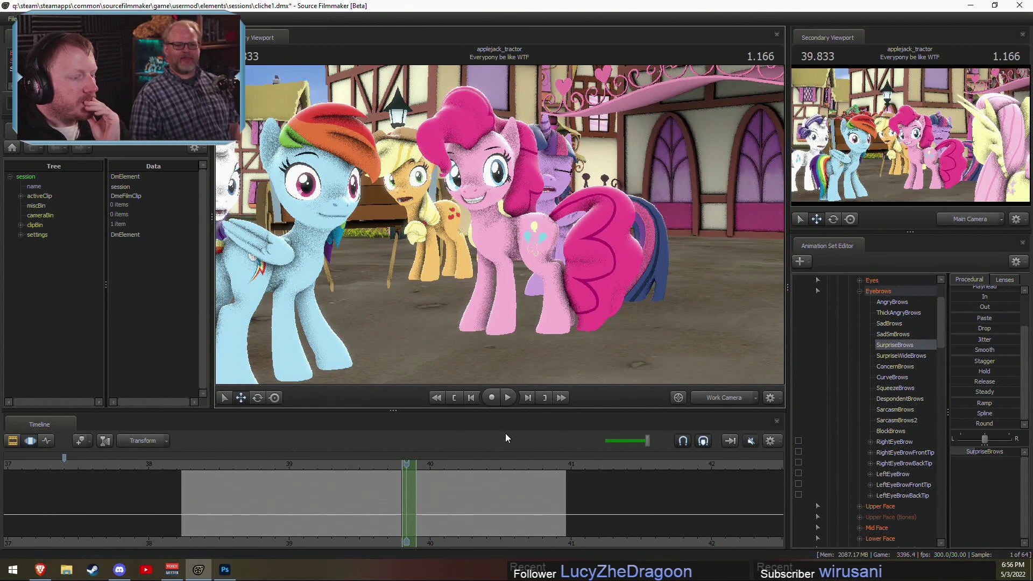
# Step: Collapse Twilight Sparkle's controls, scrub back to 39.166 and frame Rarity, Rainbow Dash and Pinkie Pie in the Work Camera
pyautogui.scroll(2, 842, 369)
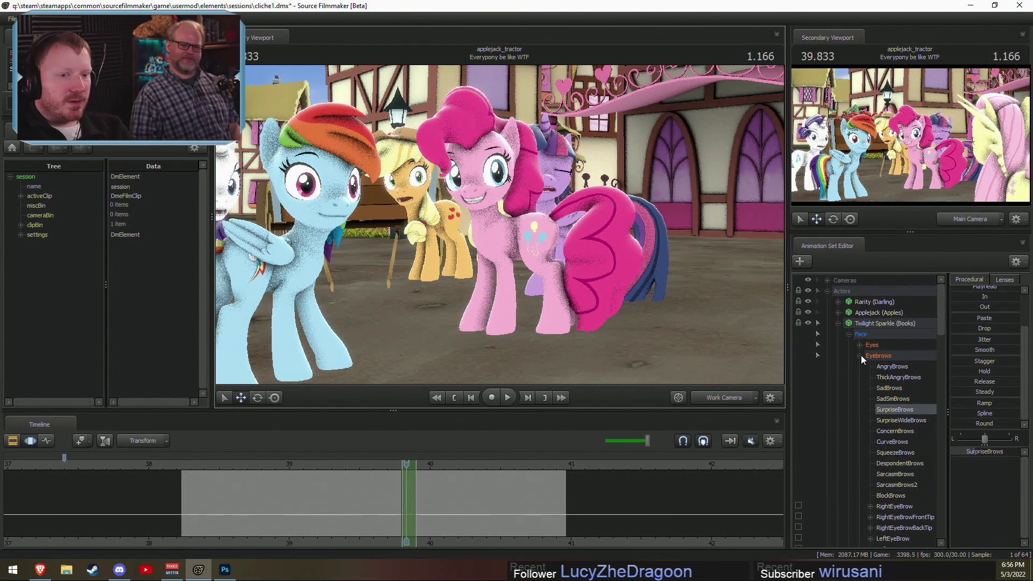
pyautogui.click(836, 323)
pyautogui.moveTo(334, 456); pyautogui.dragTo(405, 477)
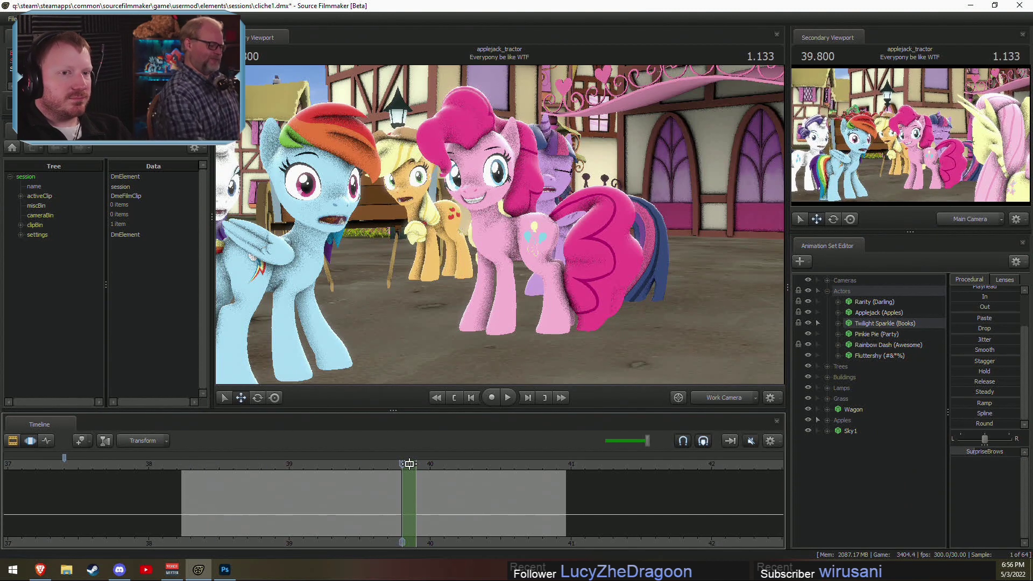
pyautogui.moveTo(409, 464); pyautogui.dragTo(314, 474)
pyautogui.keyDown('alt'); pyautogui.moveTo(560, 225); pyautogui.dragTo(497, 220); pyautogui.keyUp('alt')
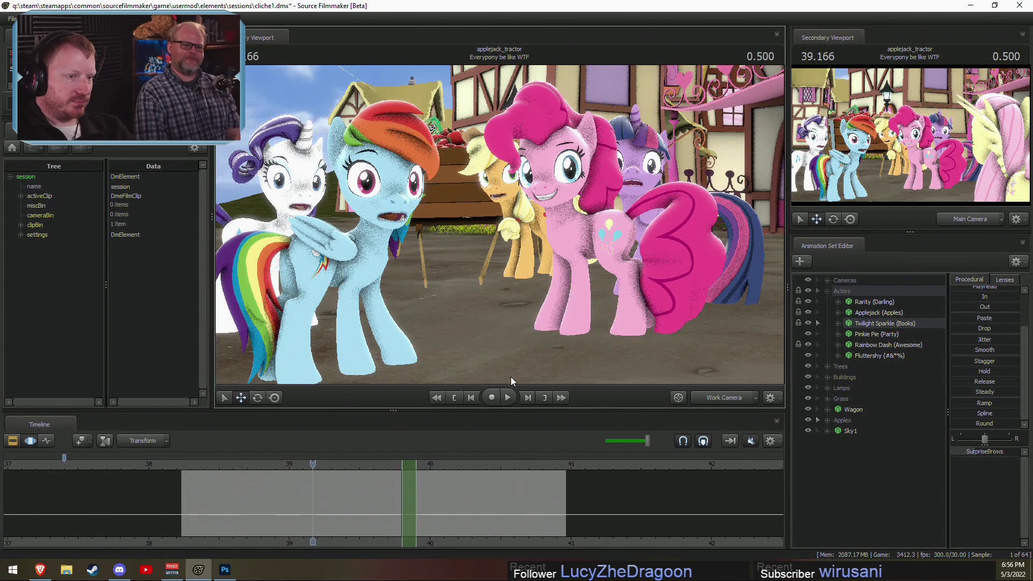
# Step: Set a short time selection around 38.900 in the Motion Editor
pyautogui.moveTo(259, 491); pyautogui.dragTo(401, 491)
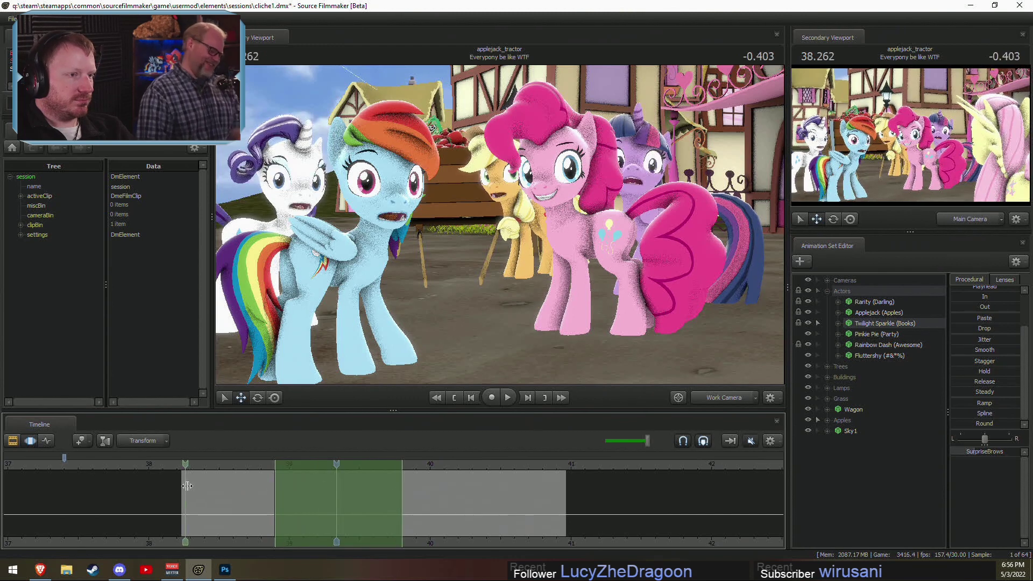
pyautogui.keyDown('shift'); pyautogui.moveTo(249, 488); pyautogui.dragTo(275, 492); pyautogui.keyUp('shift')
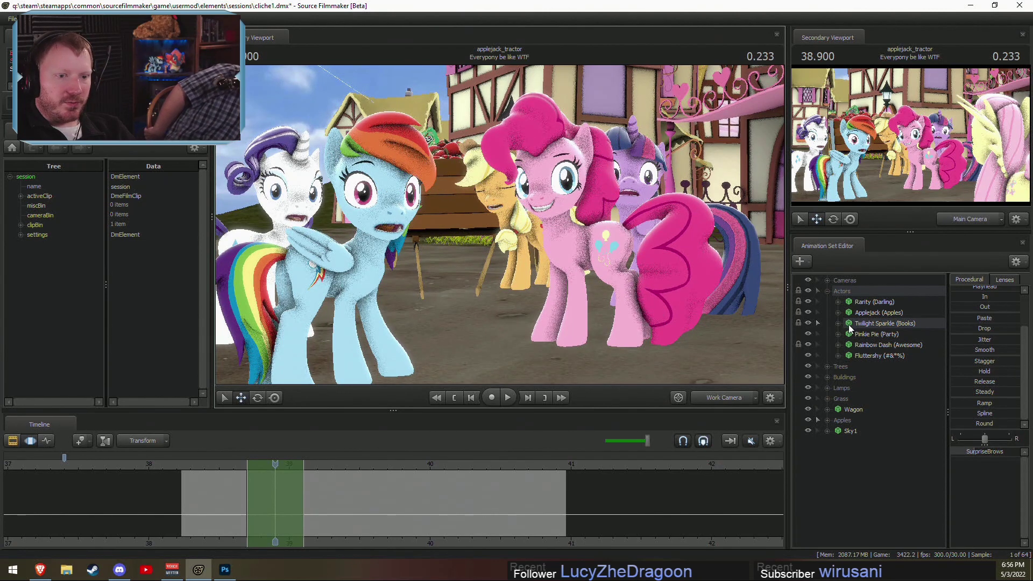
pyautogui.click(838, 356)
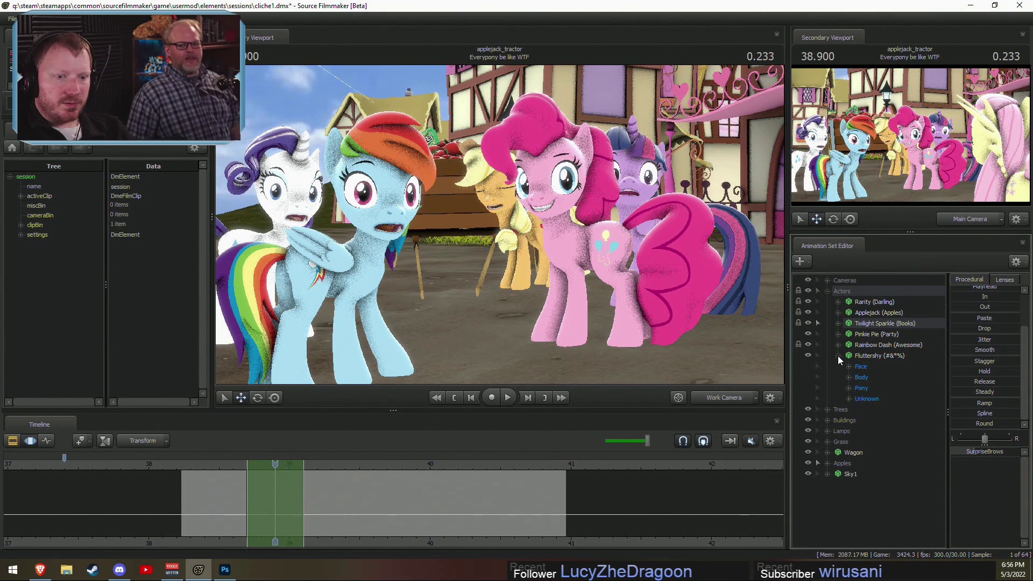
pyautogui.click(838, 356)
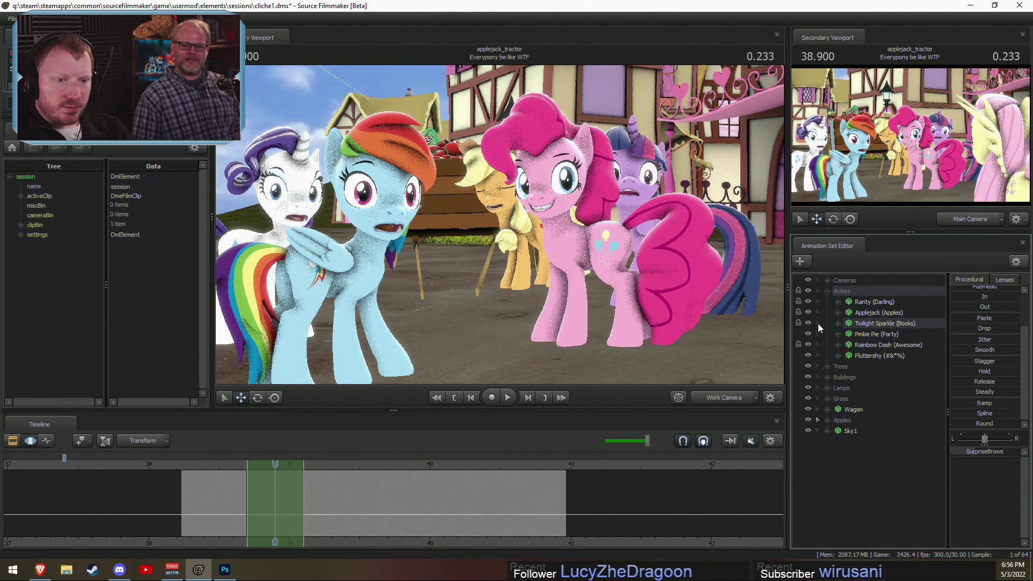
# Step: Select Pinkie Pie's Head and Neck, change the rotation mode and turn both bones toward Rainbow Dash around 38.900
pyautogui.click(838, 334)
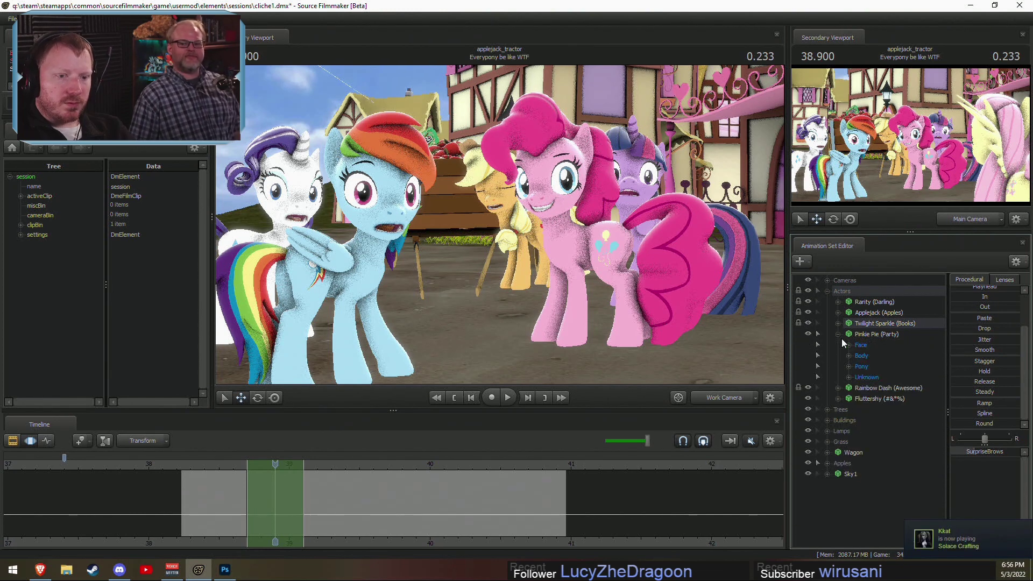
pyautogui.click(848, 355)
pyautogui.click(870, 376)
pyautogui.click(848, 387)
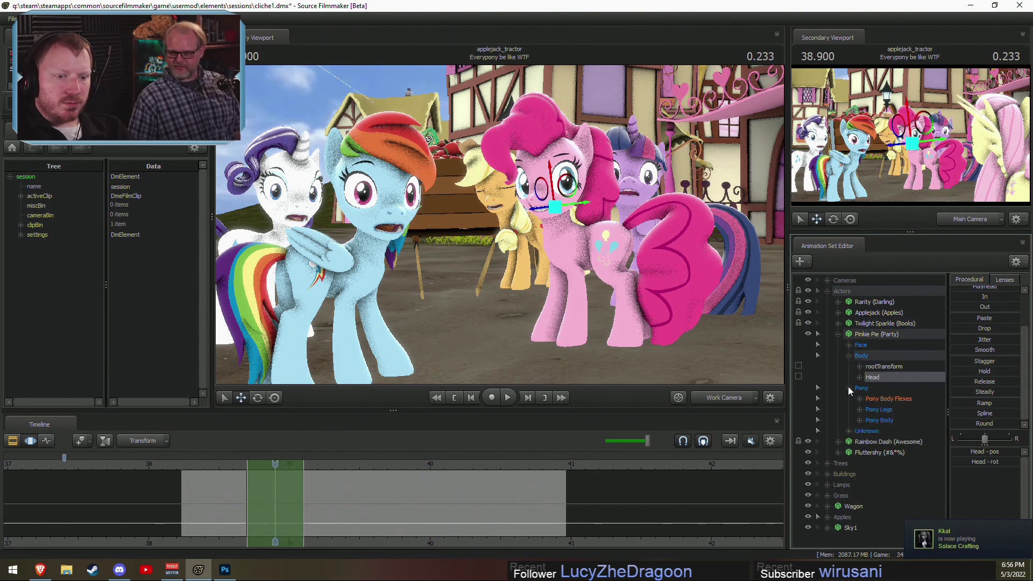
pyautogui.click(860, 420)
pyautogui.keyDown('ctrl'); pyautogui.click(882, 463); pyautogui.keyUp('ctrl')
pyautogui.rightClick(558, 209)
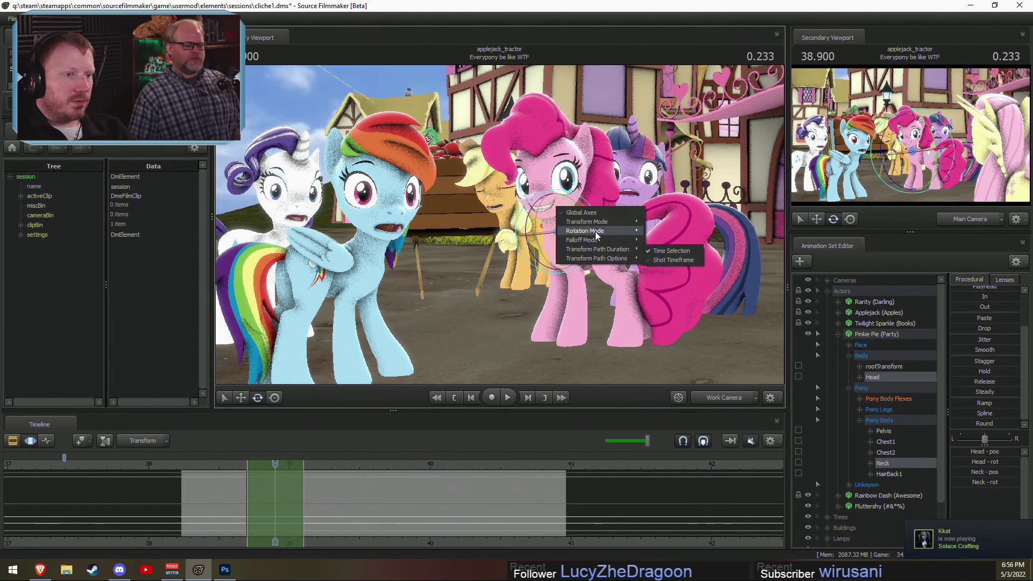
pyautogui.moveTo(596, 232)
pyautogui.click(650, 240)
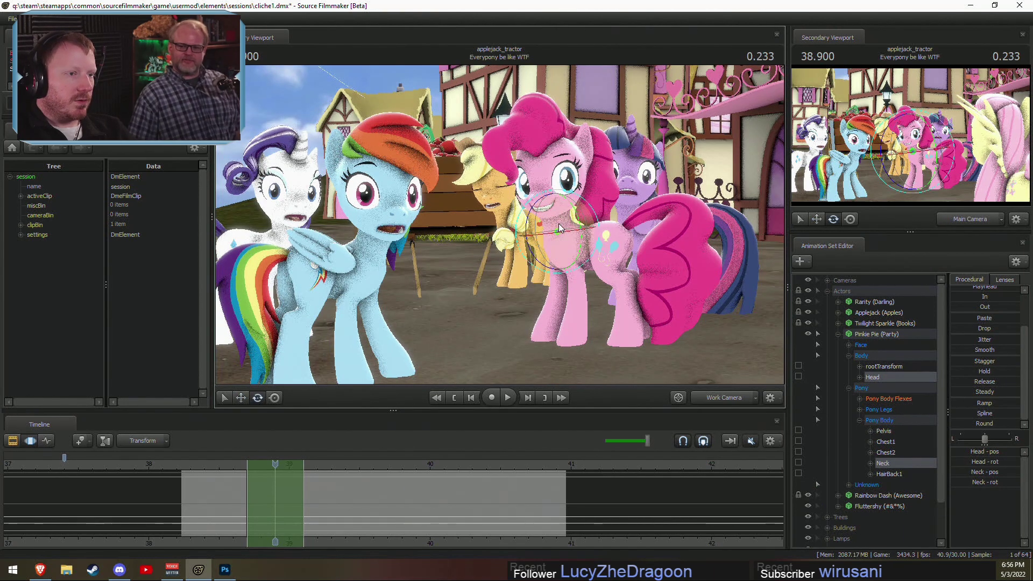
pyautogui.moveTo(559, 228); pyautogui.dragTo(540, 200)
# Step: Shift Pinkie Pie's gaze sideways with eyes_rightleft around 38.900, play the motion and return to 38.533
pyautogui.click(861, 345)
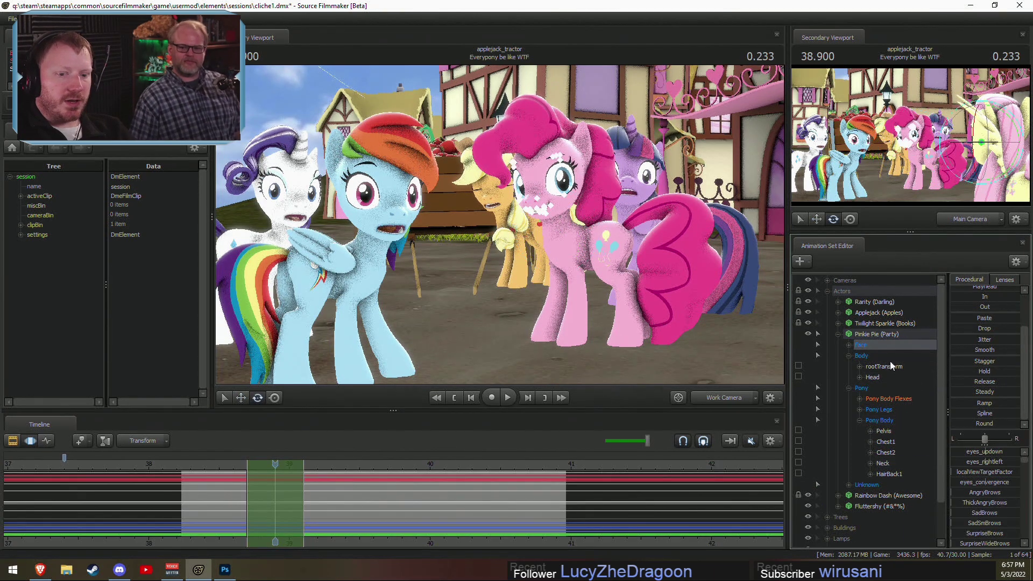
pyautogui.moveTo(1000, 453); pyautogui.dragTo(991, 461)
pyautogui.hotkey('ctrl', 'z')
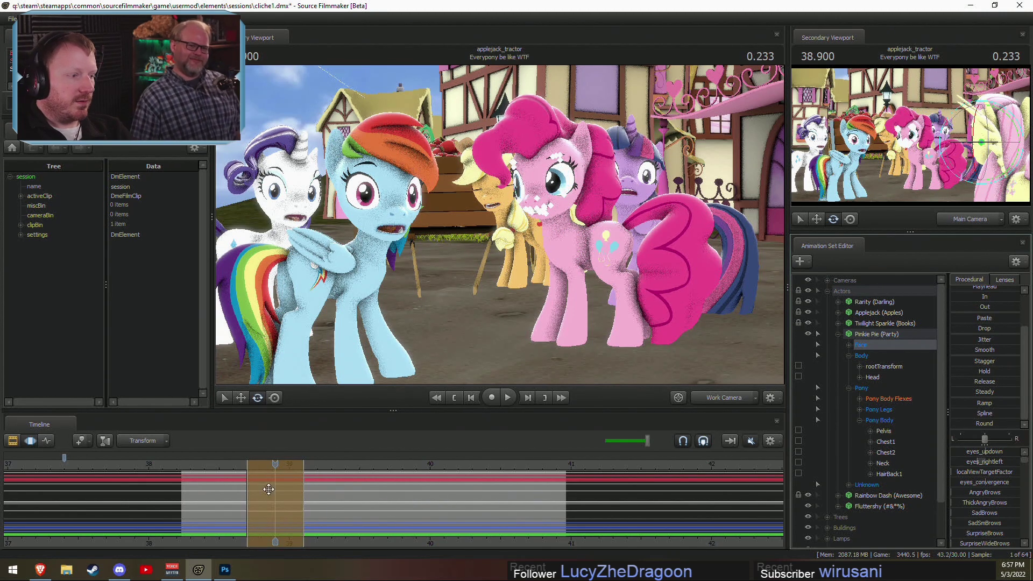
pyautogui.press('space')
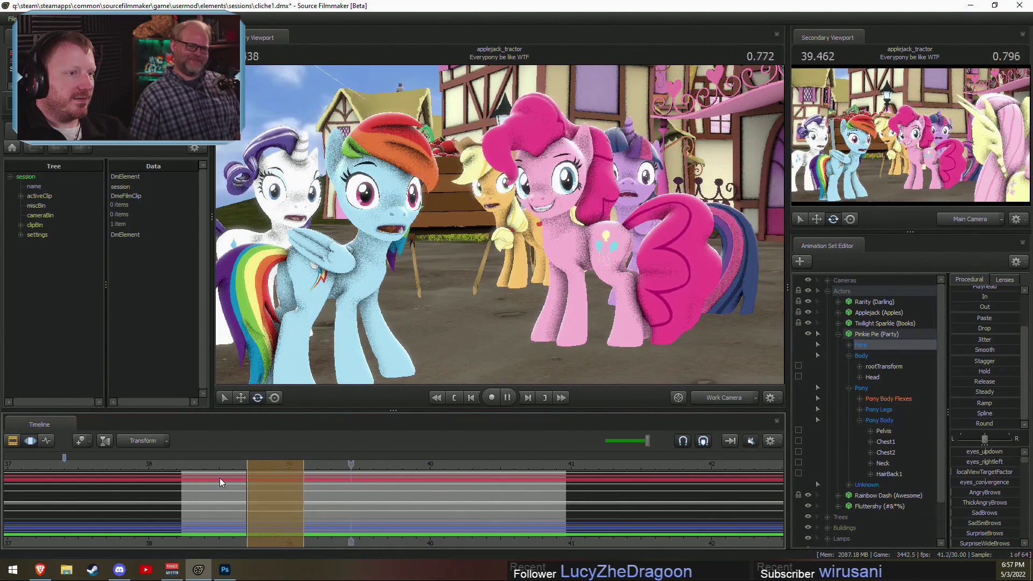
pyautogui.click(222, 479)
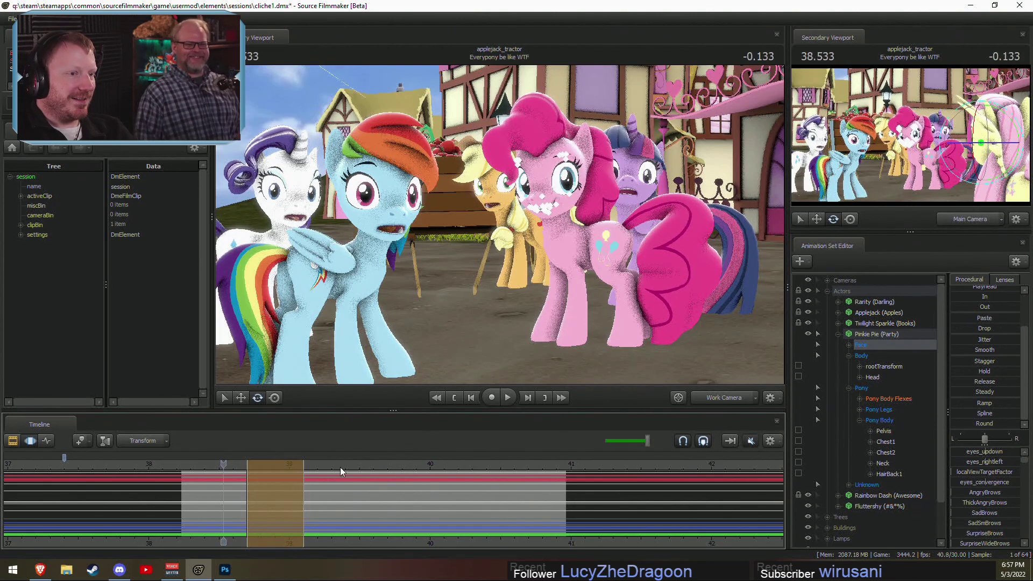
# Step: Switch to the Main Camera and play the shot to review Pinkie Pie's head turn
pyautogui.press('space')
pyautogui.press('space')
pyautogui.click(722, 398)
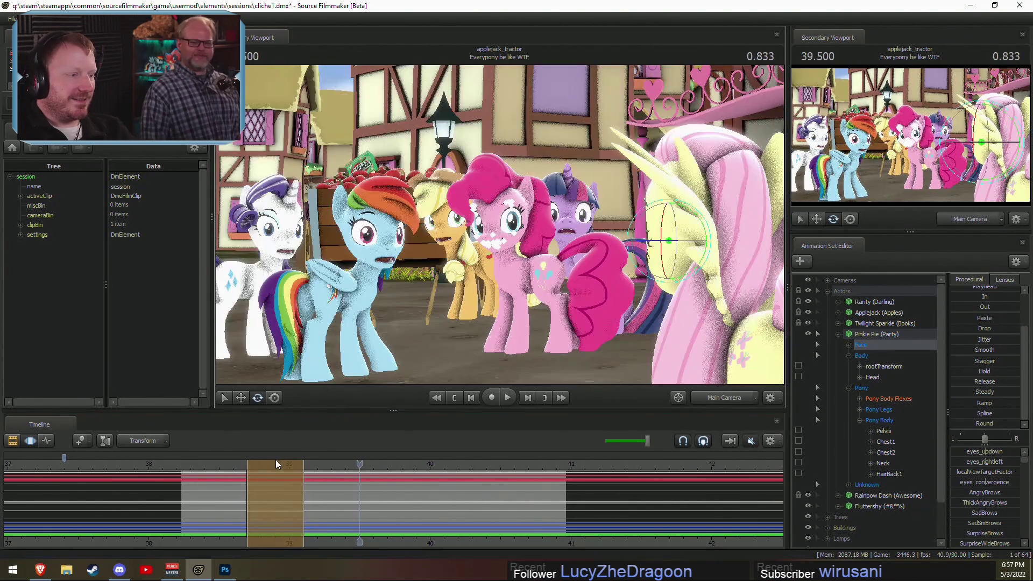
pyautogui.press('space')
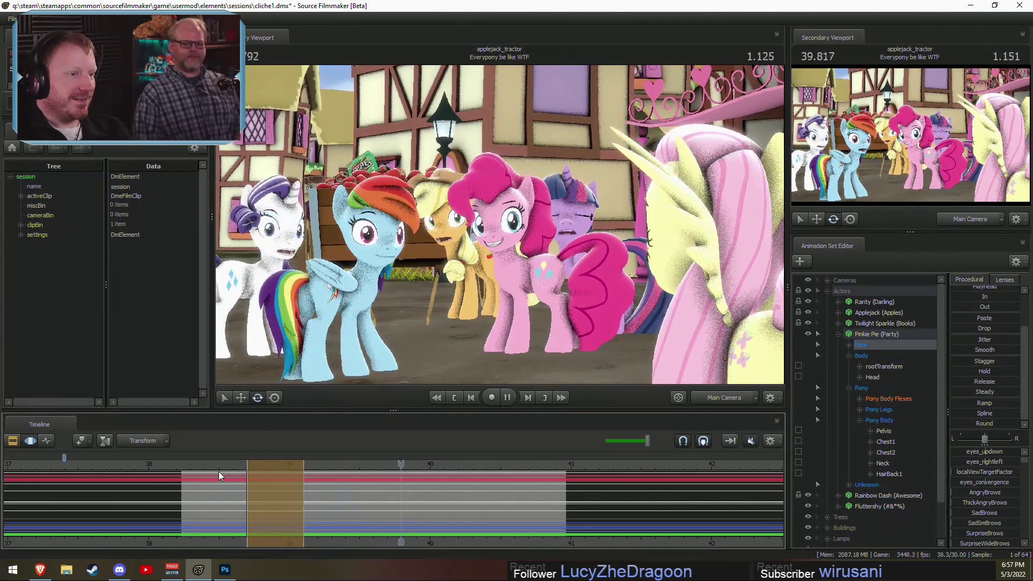
pyautogui.press('space')
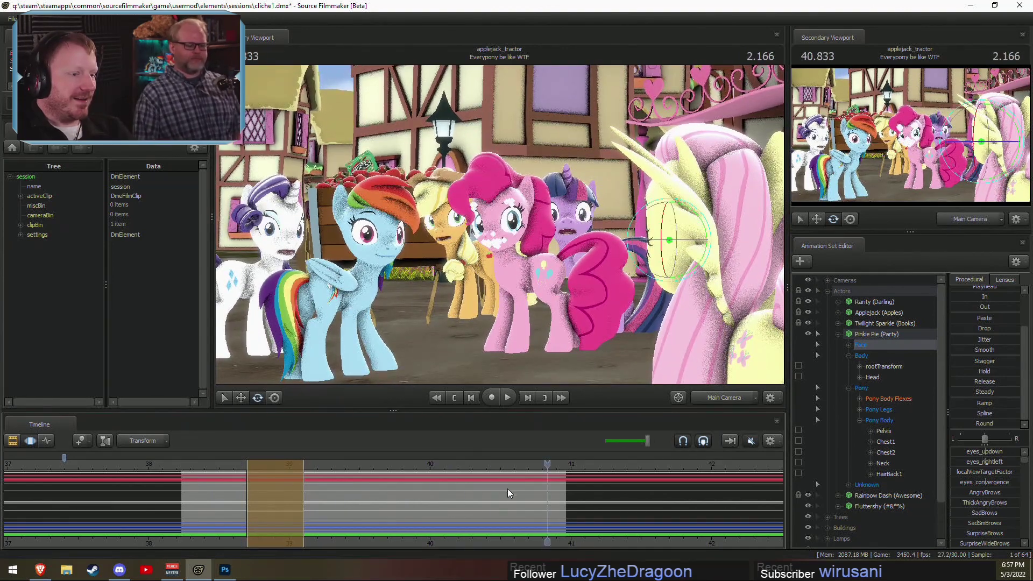
# Step: Set a time selection running from 40.166 past the shot's end, select Pinkie Pie's Head and play the ending
pyautogui.moveTo(479, 470); pyautogui.dragTo(435, 470)
pyautogui.press('F2')
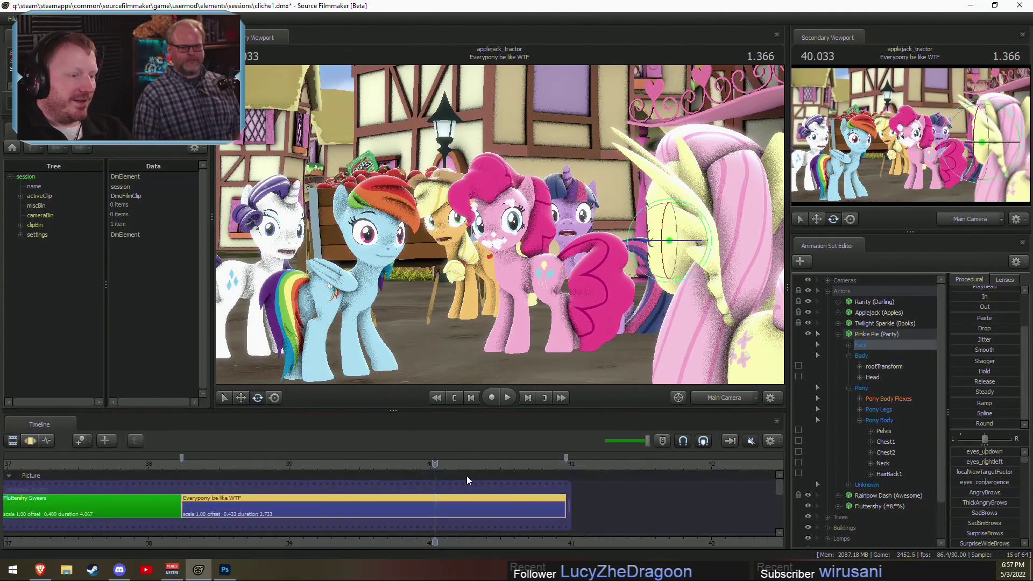
pyautogui.press('F3')
pyautogui.press('shift')
pyautogui.moveTo(456, 490); pyautogui.dragTo(453, 487, button='middle')
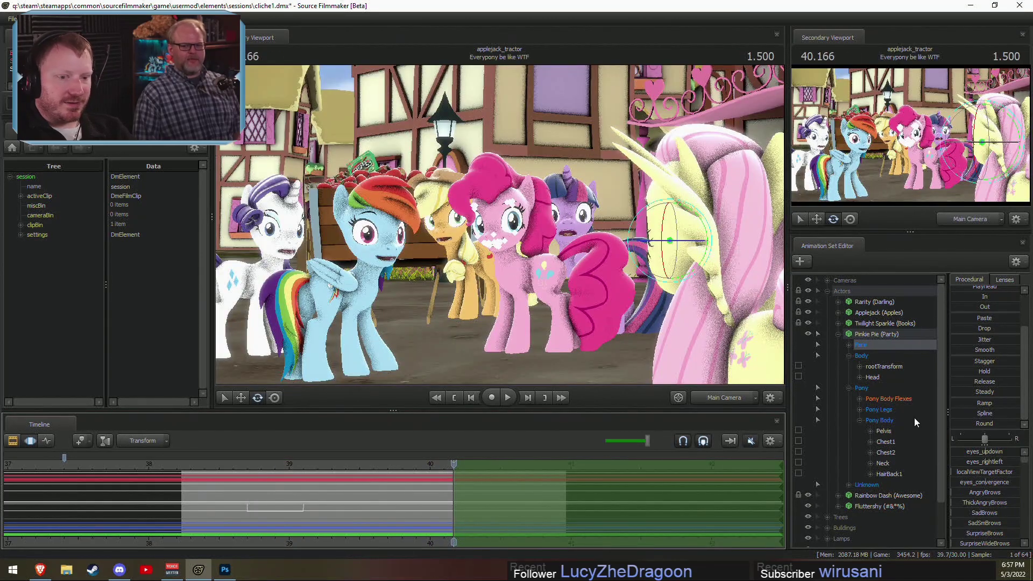
pyautogui.click(872, 377)
pyautogui.press('space')
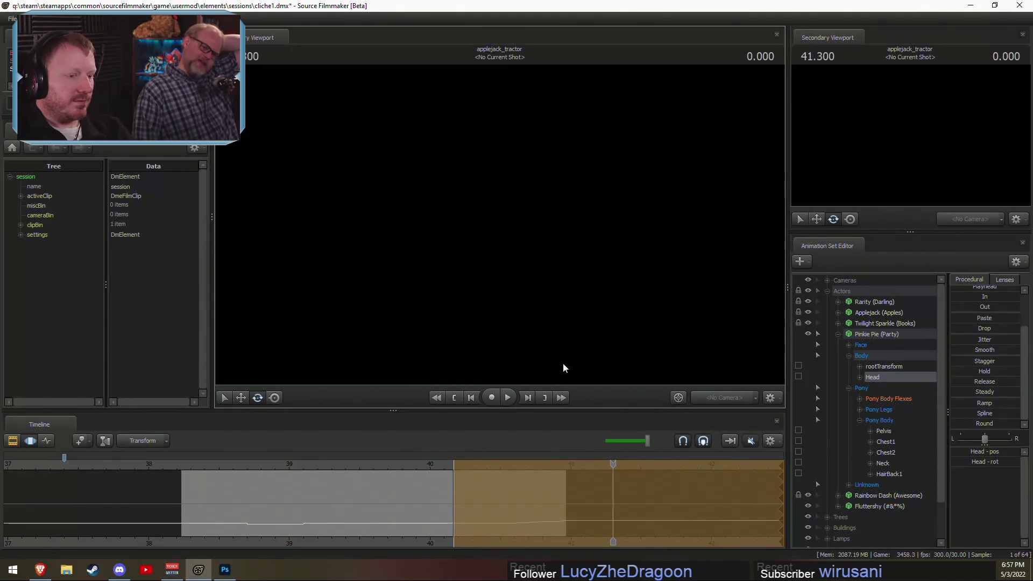
# Step: Extend the "Everypony be like WTF" shot to a duration of 2.967 and move the out marker to its new end
pyautogui.moveTo(565, 497); pyautogui.dragTo(595, 503)
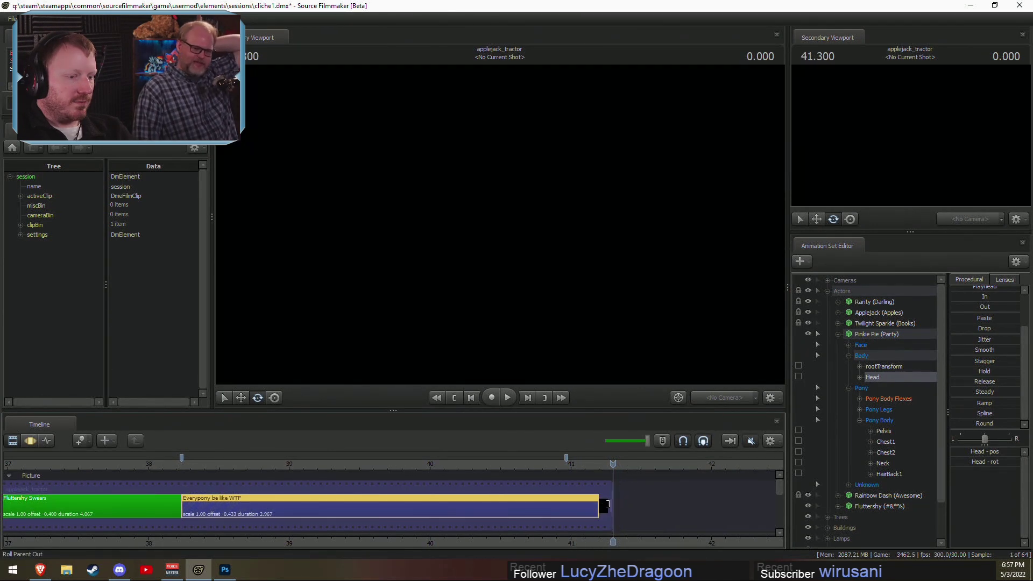
pyautogui.moveTo(566, 457); pyautogui.dragTo(599, 464)
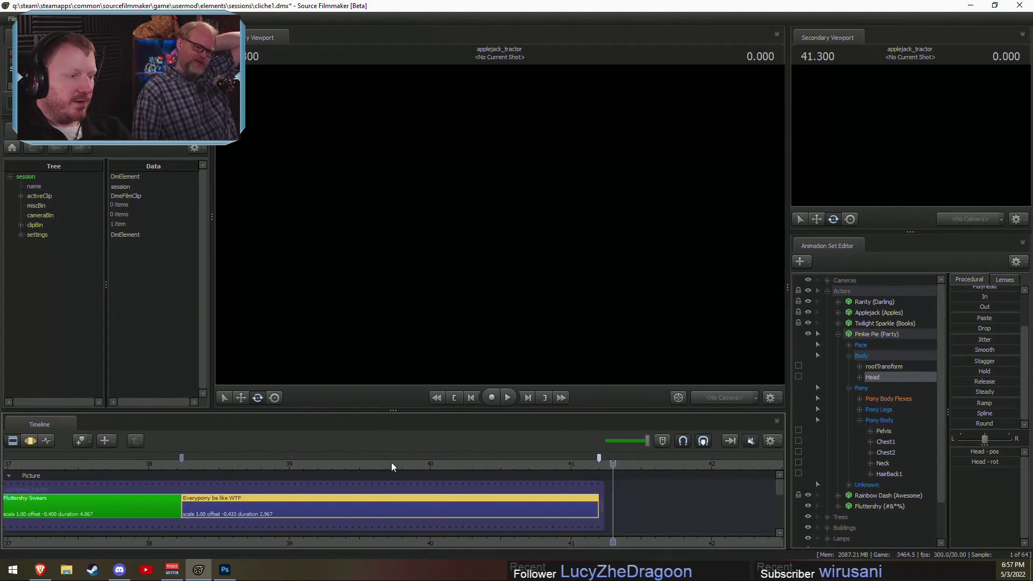
# Step: Return to the end of the "Fluttershy Swears" shot, unmute the audio and set its volume to 24%
pyautogui.click(195, 463)
pyautogui.moveTo(196, 464); pyautogui.dragTo(38, 471)
pyautogui.click(750, 441)
pyautogui.press('space')
pyautogui.click(616, 441)
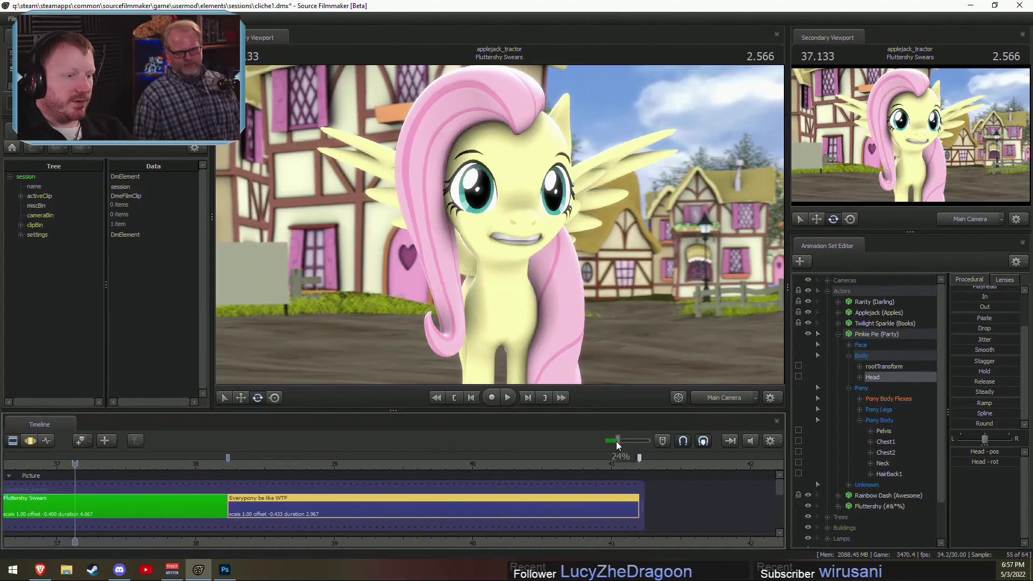
# Step: Play from "Fluttershy Swears" through the end of "Everypony be like WTF" with sound to check the shot's timing
pyautogui.press('space')
pyautogui.press('space')
pyautogui.click(38, 462)
pyautogui.press('space')
pyautogui.press('space')
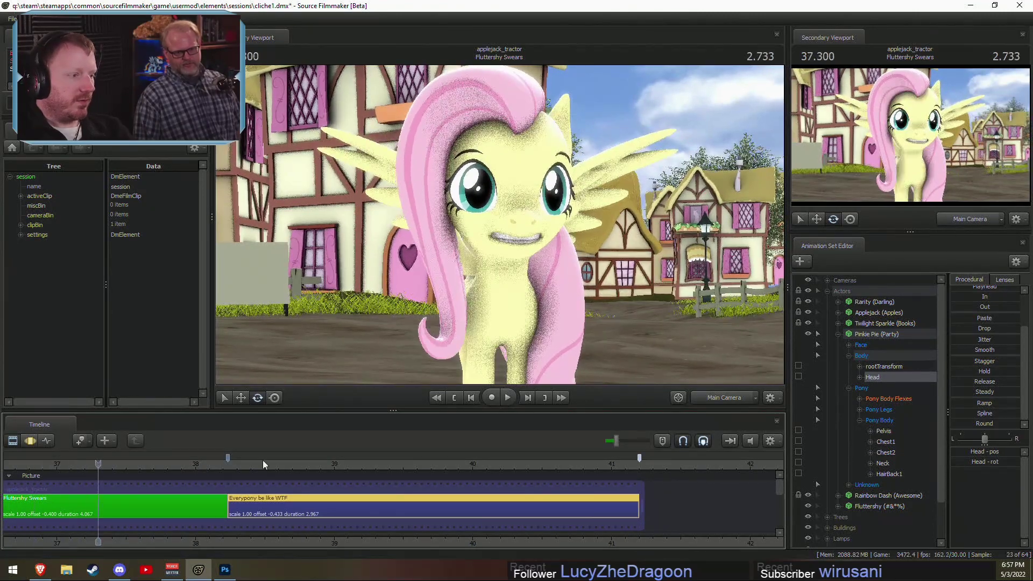
pyautogui.click(241, 463)
pyautogui.press('space')
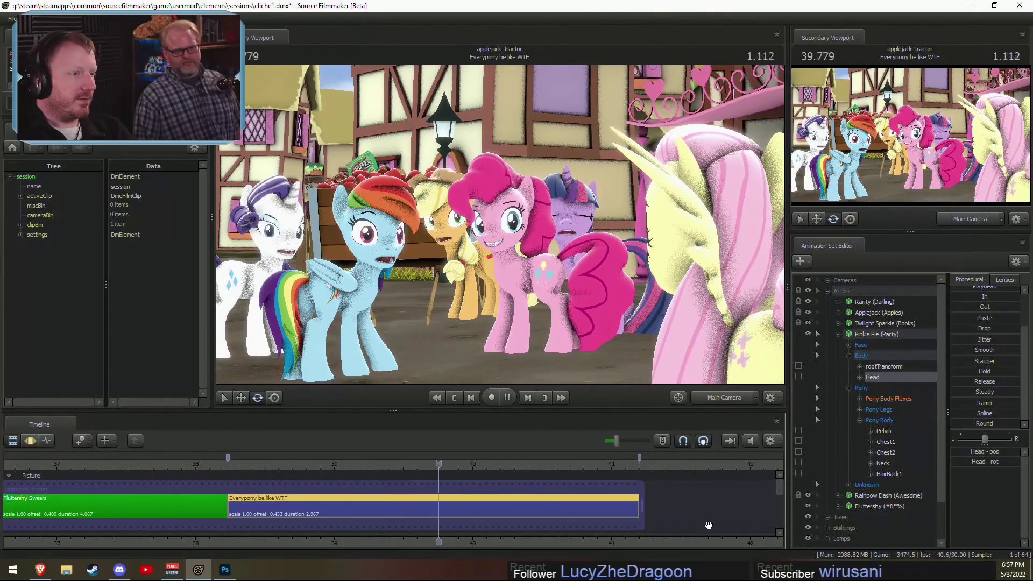
pyautogui.press('space')
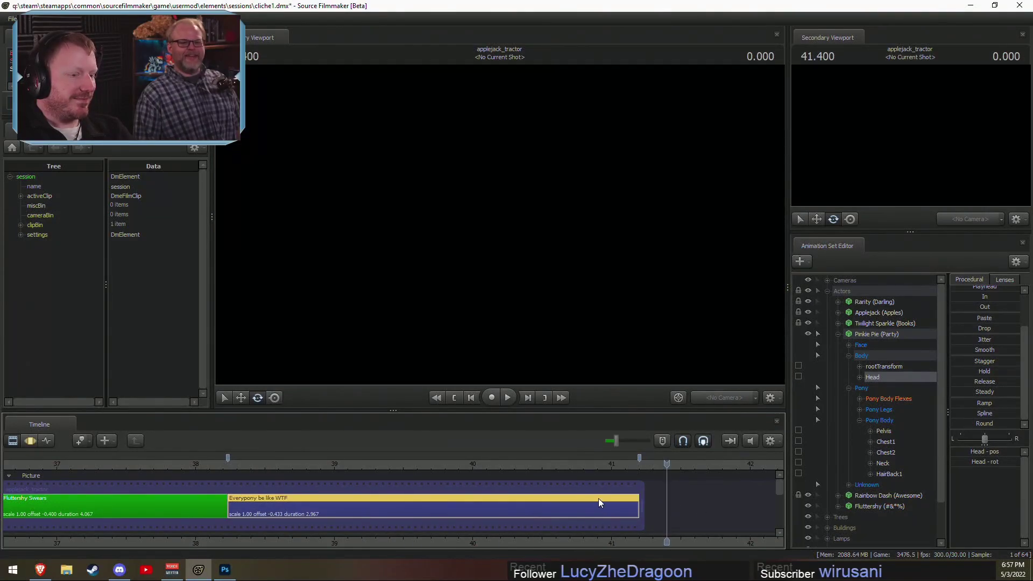
pyautogui.moveTo(592, 463); pyautogui.dragTo(548, 463)
pyautogui.press('space')
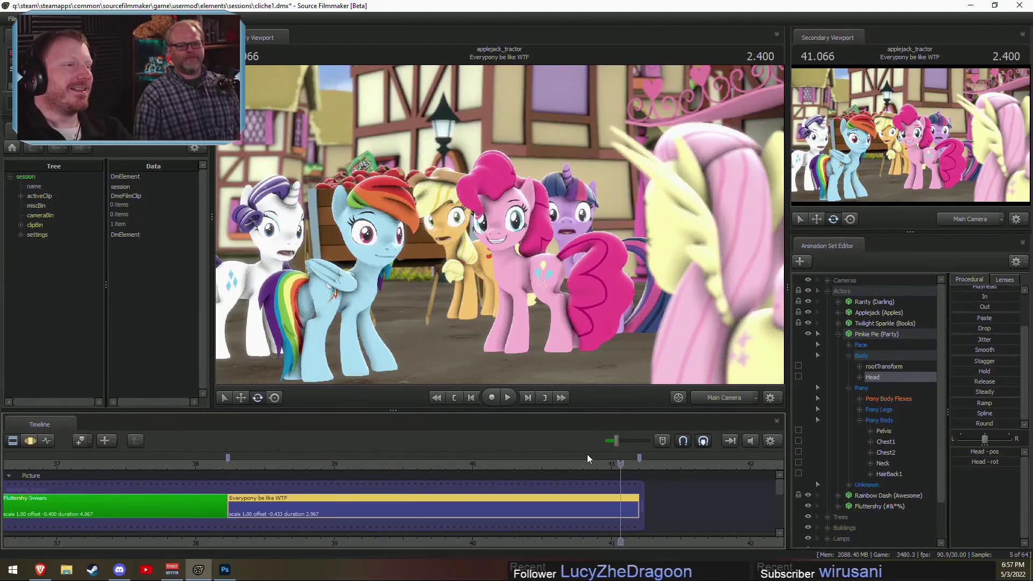
# Step: Undo the shot extension and Pinkie Pie's head changes, and return to the Motion Editor
pyautogui.hotkey('ctrl', 'z')
pyautogui.hotkey('ctrl', 'z')
pyautogui.press('F3')
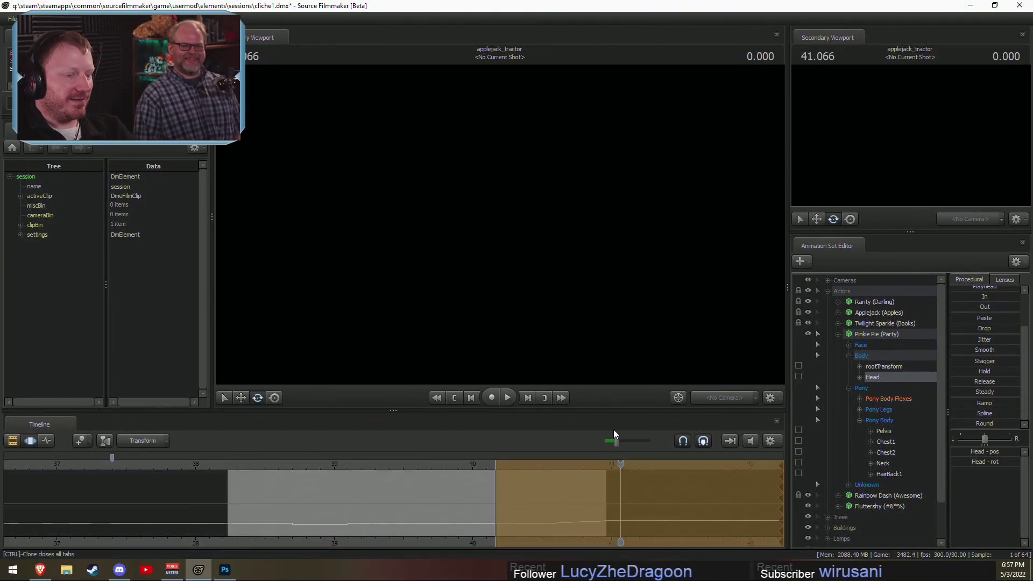
pyautogui.hotkey('ctrl', 'z')
pyautogui.press('F2')
pyautogui.press('F3')
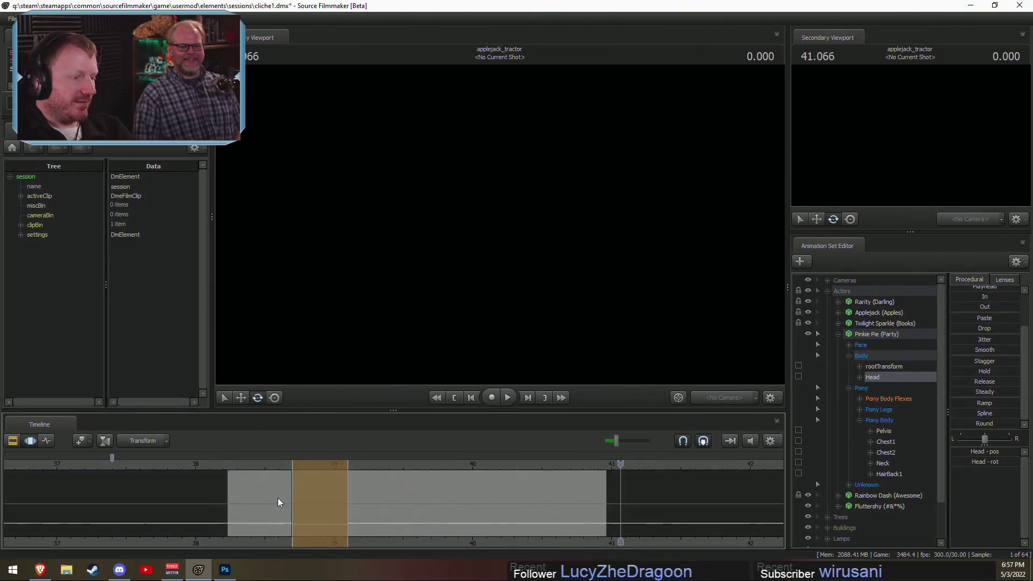
# Step: Replay the start of the shot from around 38.500 several times to examine Pinkie Pie's pose
pyautogui.click(260, 466)
pyautogui.press('space')
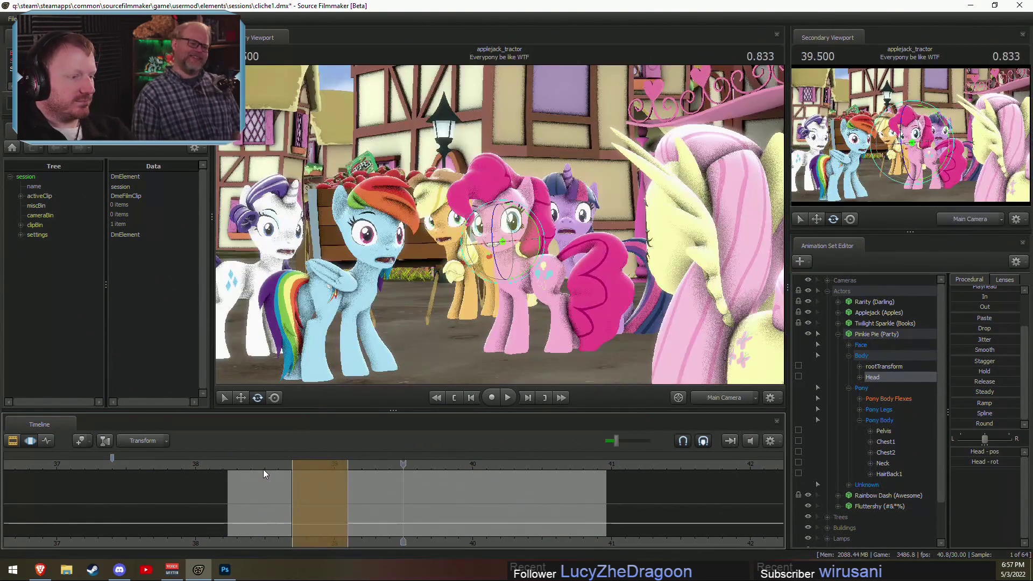
pyautogui.click(264, 464)
pyautogui.press('space')
pyautogui.click(264, 464)
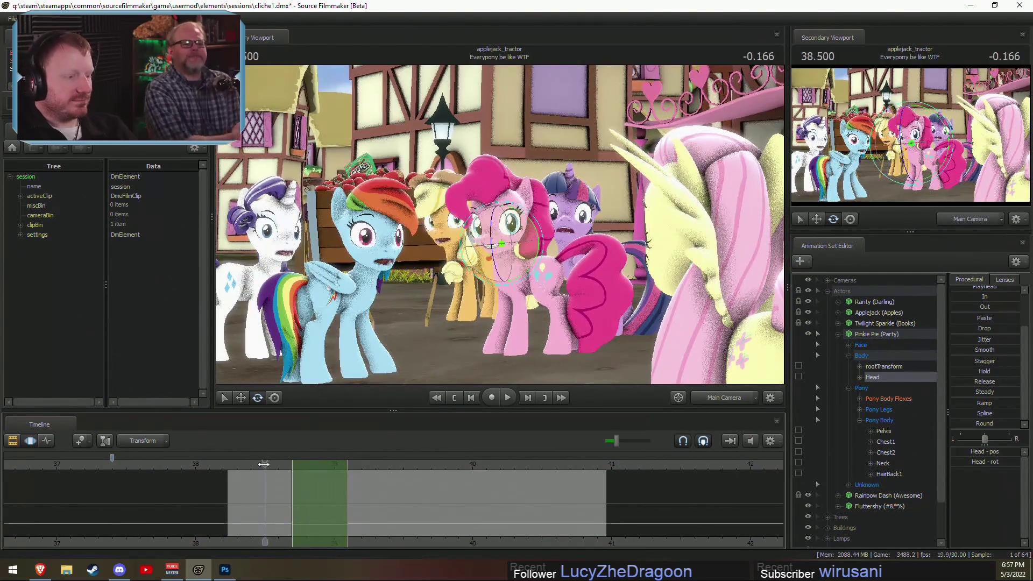
pyautogui.press('space')
pyautogui.press('space')
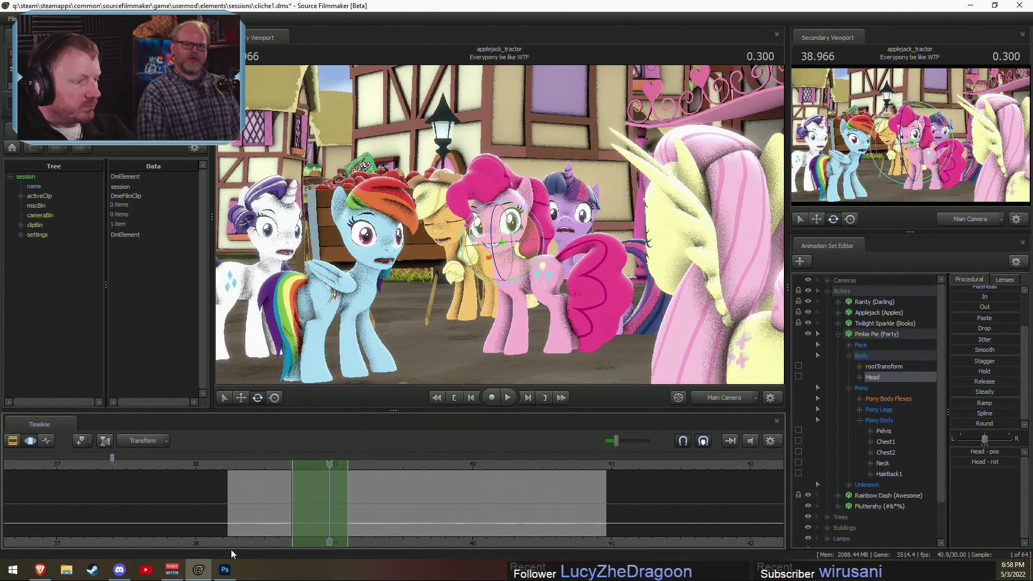
pyautogui.press('space')
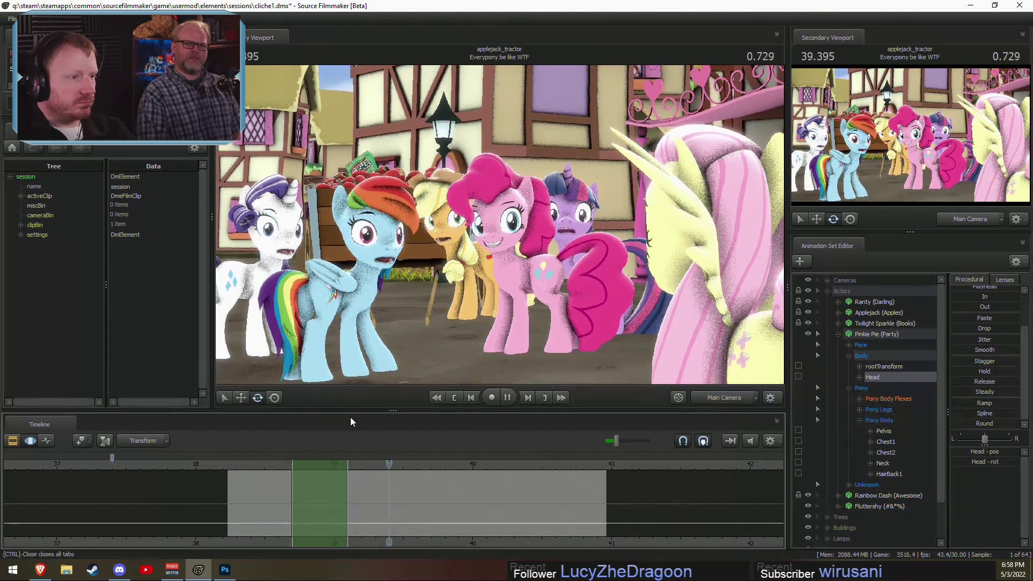
pyautogui.click(228, 468)
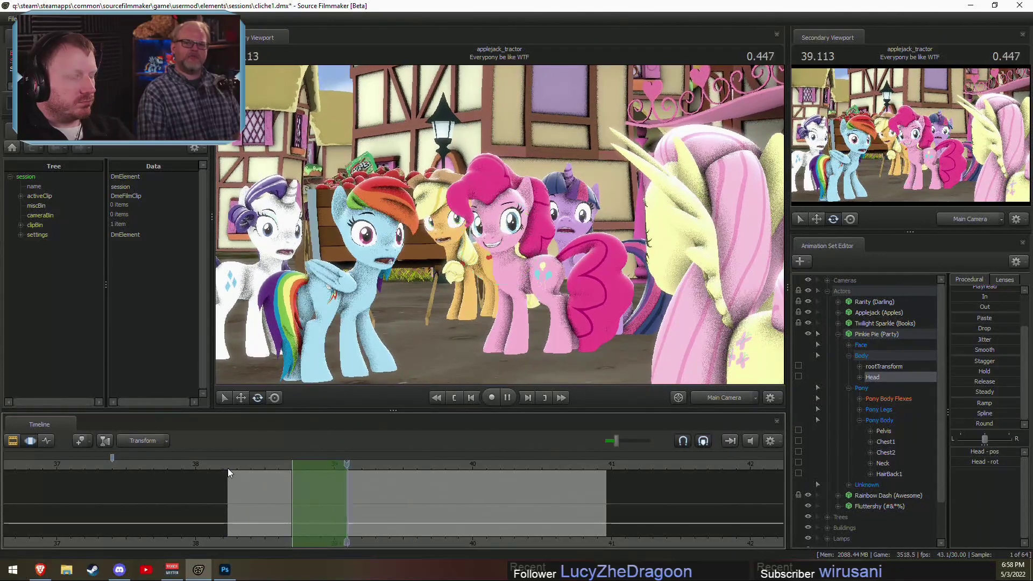
pyautogui.press('space')
pyautogui.click(284, 464)
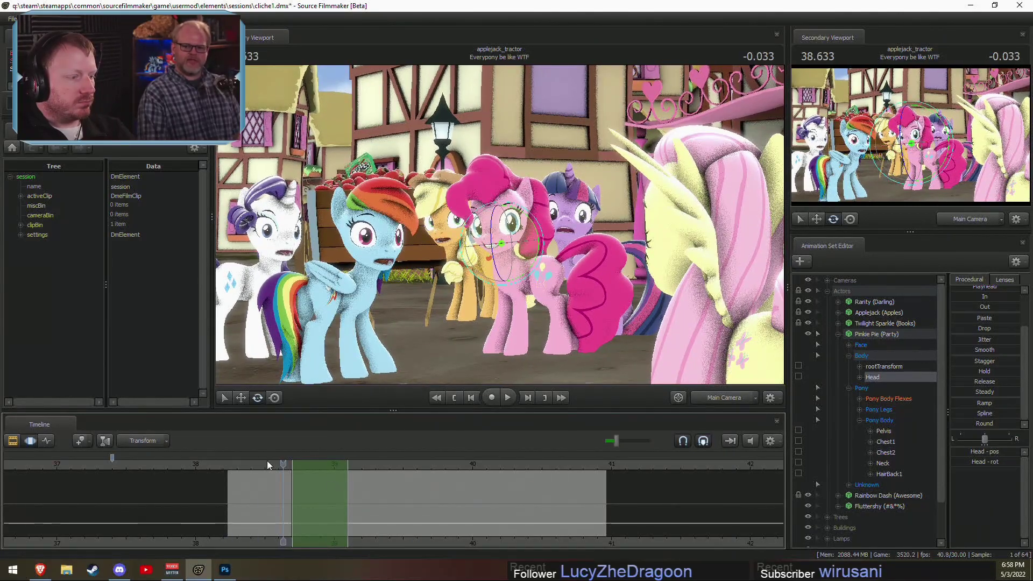
pyautogui.press('space')
# Step: Frame Pinkie Pie's legs in the Work Camera at 38.833, expand her leg bones and lock RightThigh and LeftThigh
pyautogui.click(732, 398)
pyautogui.press('w')
pyautogui.moveTo(499, 225); pyautogui.dragTo(499, 290)
pyautogui.click(455, 292)
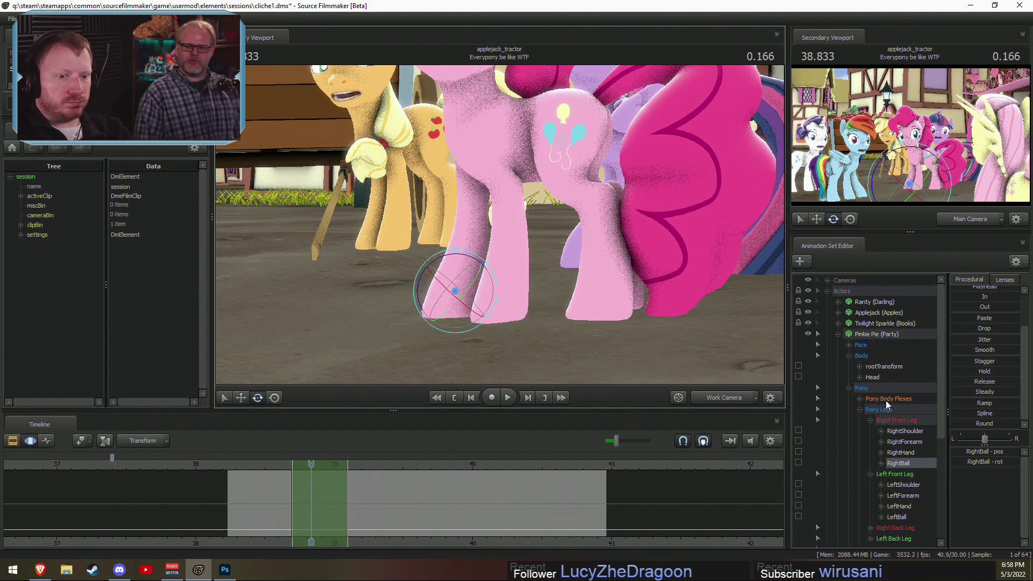
pyautogui.scroll(-3, 892, 430)
pyautogui.click(869, 442)
pyautogui.click(870, 431)
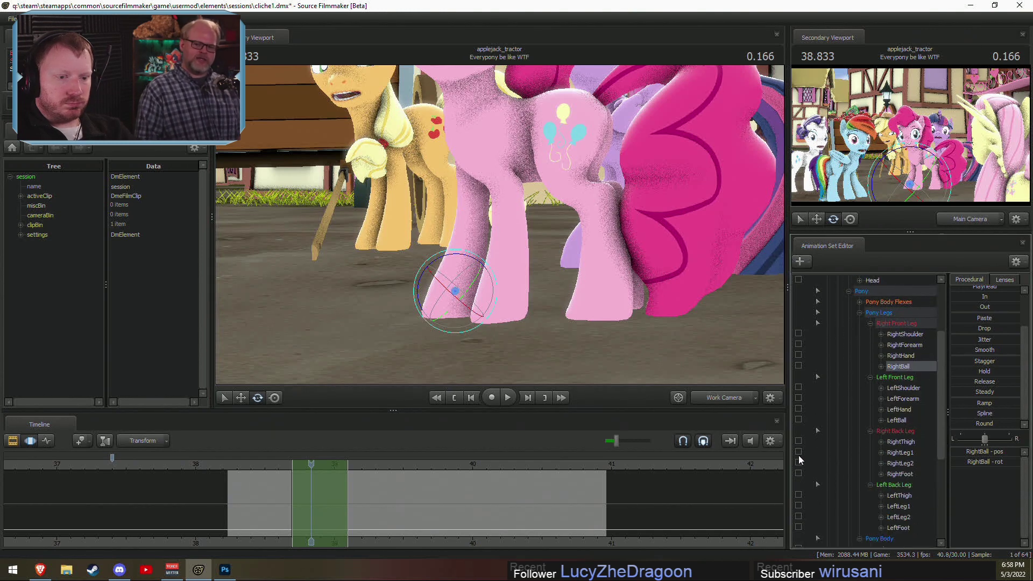
pyautogui.click(799, 493)
# Step: Select Pinkie Pie's Chest1 and Chest2 bones and rotate them slightly within the time selection around 38.900
pyautogui.moveTo(503, 257); pyautogui.dragTo(502, 232)
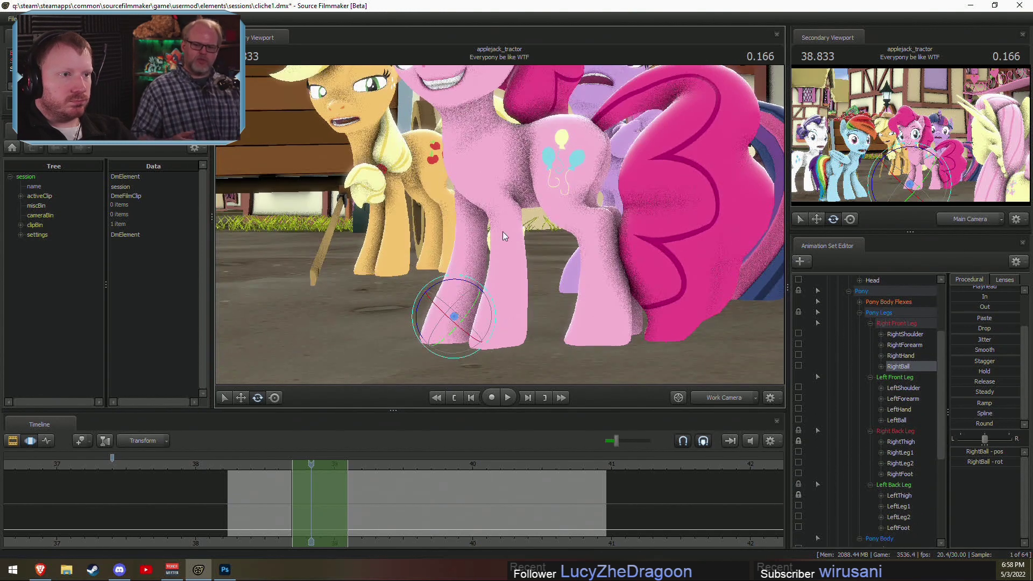
pyautogui.keyDown('ctrl'); pyautogui.click(573, 153); pyautogui.keyUp('ctrl')
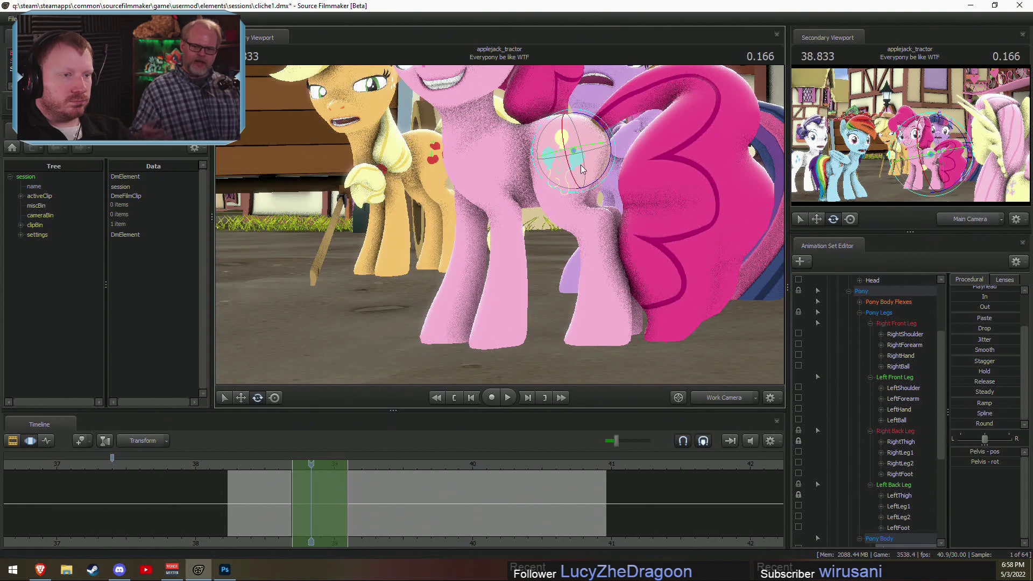
pyautogui.keyDown('alt'); pyautogui.moveTo(510, 184); pyautogui.dragTo(500, 224); pyautogui.keyUp('alt')
pyautogui.moveTo(508, 183); pyautogui.dragTo(511, 210)
pyautogui.click(500, 156)
pyautogui.keyDown('ctrl'); pyautogui.click(441, 157); pyautogui.keyUp('ctrl')
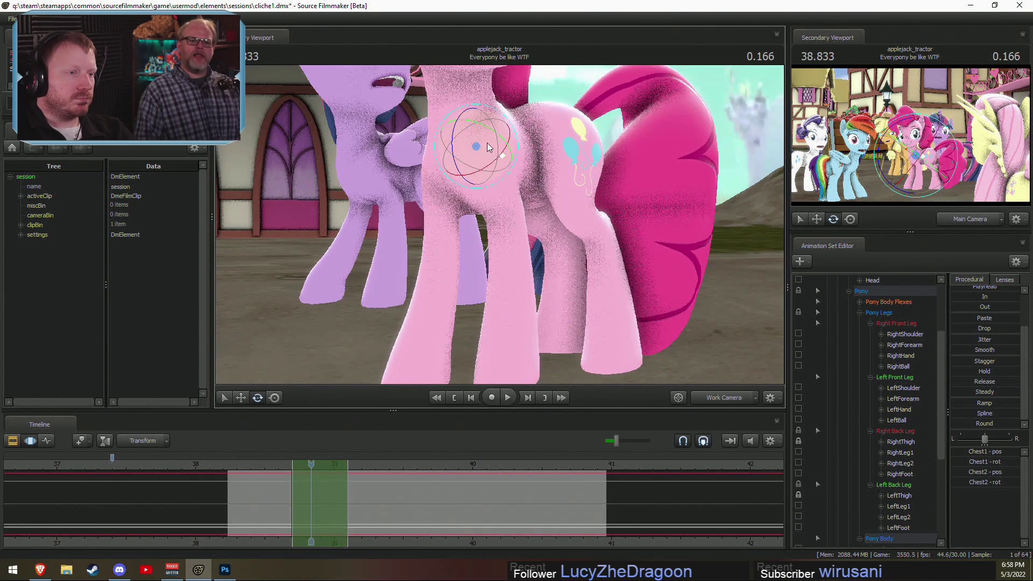
pyautogui.moveTo(483, 149); pyautogui.dragTo(478, 138)
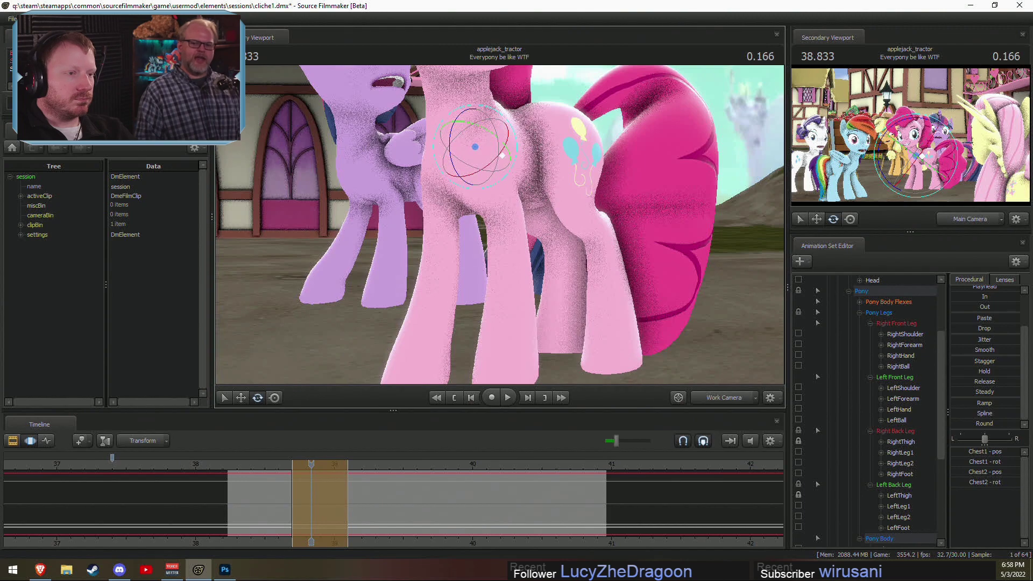
pyautogui.moveTo(513, 260); pyautogui.dragTo(341, 561)
pyautogui.moveTo(279, 508); pyautogui.dragTo(311, 504)
pyautogui.press('Return')
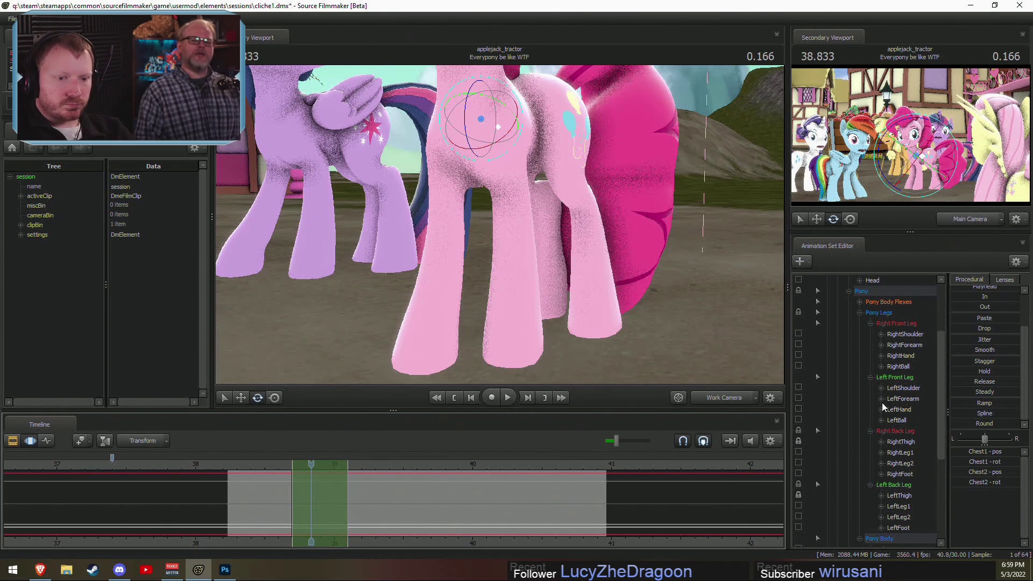
# Step: Lock RightBall and LeftBall, select both bones and apply the In preset to them over the time selection
pyautogui.click(799, 419)
pyautogui.click(899, 366)
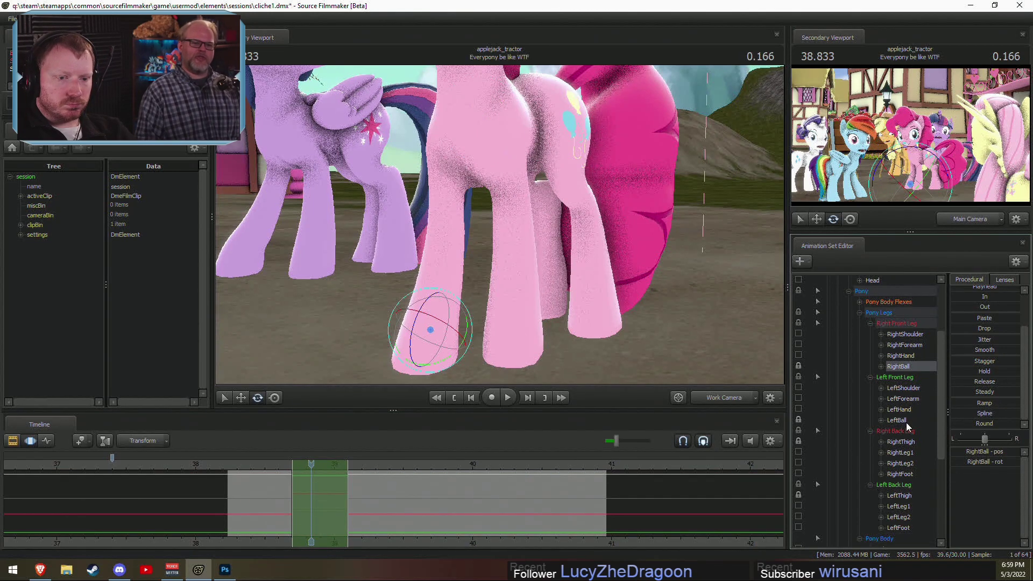
pyautogui.keyDown('ctrl'); pyautogui.click(898, 420); pyautogui.keyUp('ctrl')
pyautogui.moveTo(960, 306); pyautogui.dragTo(1017, 306)
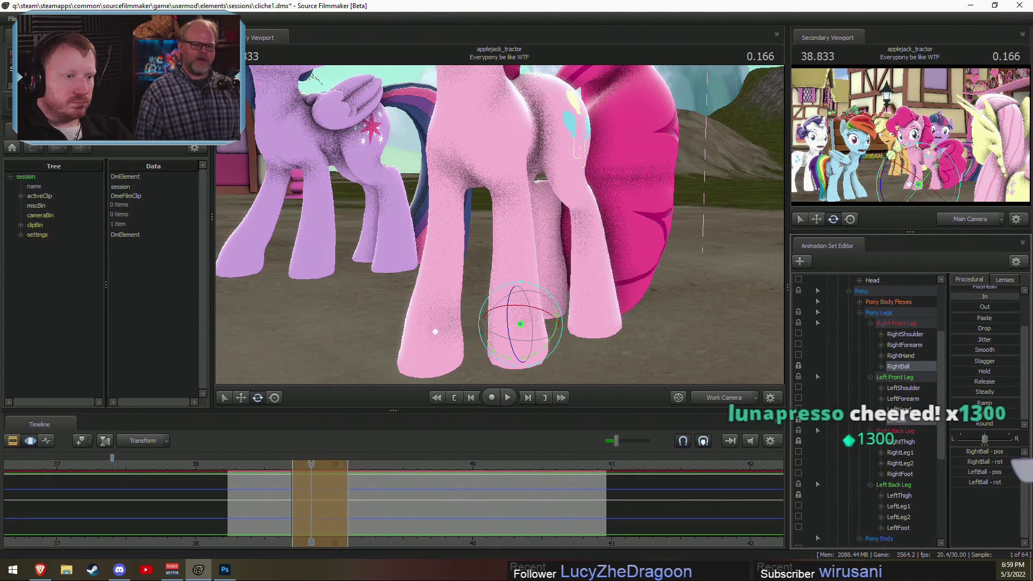
pyautogui.press('Return')
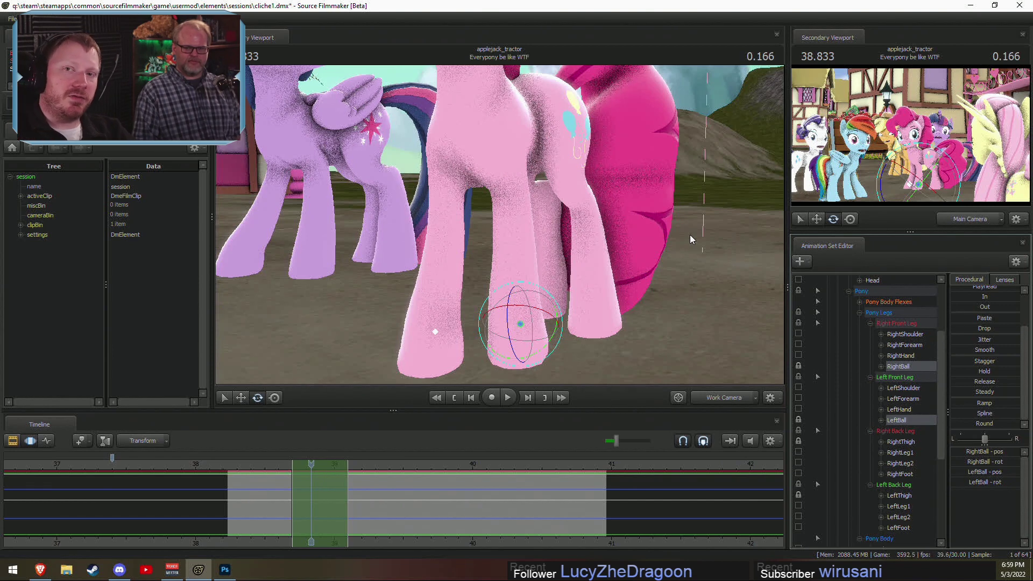
# Step: At 38.700, select Pinkie Pie's RightShoulder and LeftShoulder bones, change their rotation mode and rotate both together slightly
pyautogui.click(293, 469)
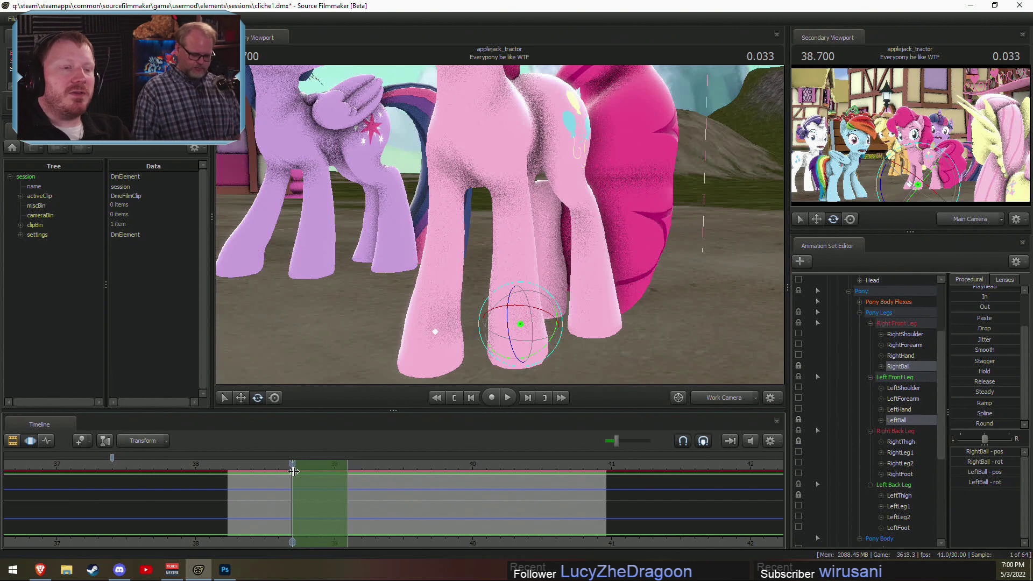
pyautogui.press('ctrl')
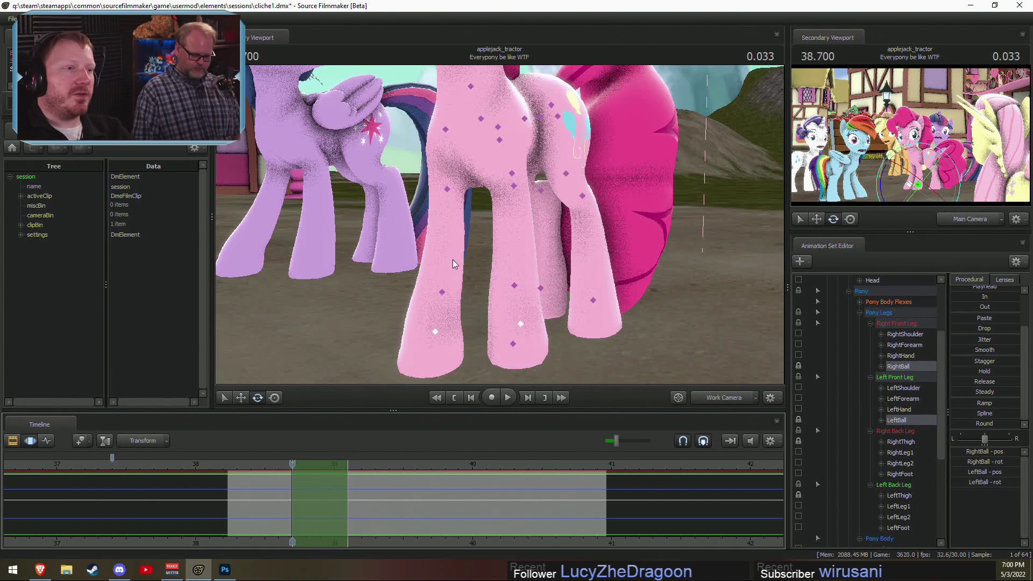
pyautogui.click(500, 141)
pyautogui.keyDown('ctrl'); pyautogui.click(445, 129); pyautogui.keyUp('ctrl')
pyautogui.rightClick(460, 145)
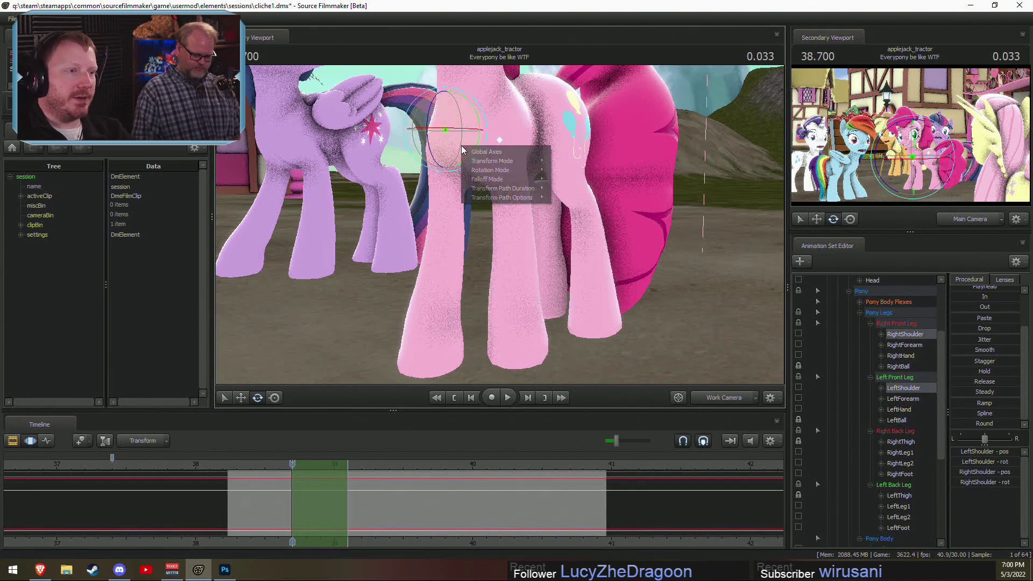
pyautogui.moveTo(511, 170)
pyautogui.click(562, 176)
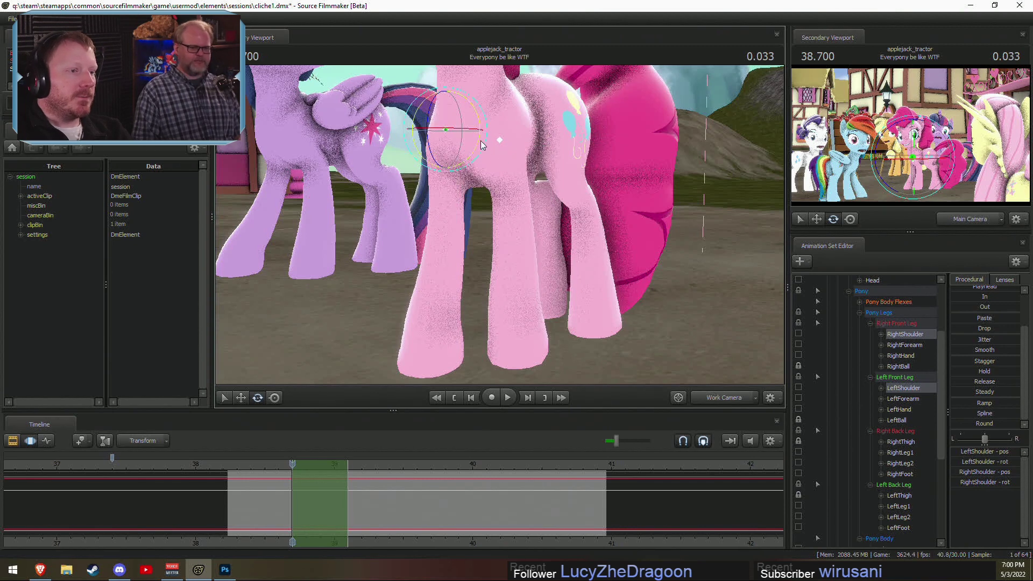
pyautogui.moveTo(481, 140); pyautogui.dragTo(549, 145)
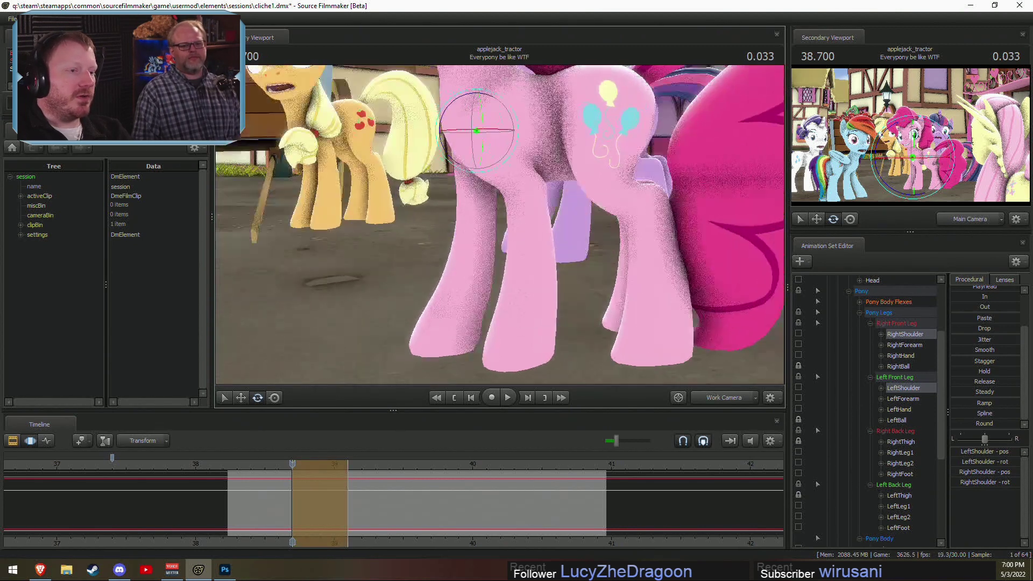
pyautogui.keyDown('alt'); pyautogui.moveTo(446, 353); pyautogui.dragTo(376, 353); pyautogui.keyUp('alt')
pyautogui.moveTo(291, 491)
pyautogui.mouseDown()
pyautogui.moveTo(302, 495)
pyautogui.moveTo(292, 495)
pyautogui.mouseUp()
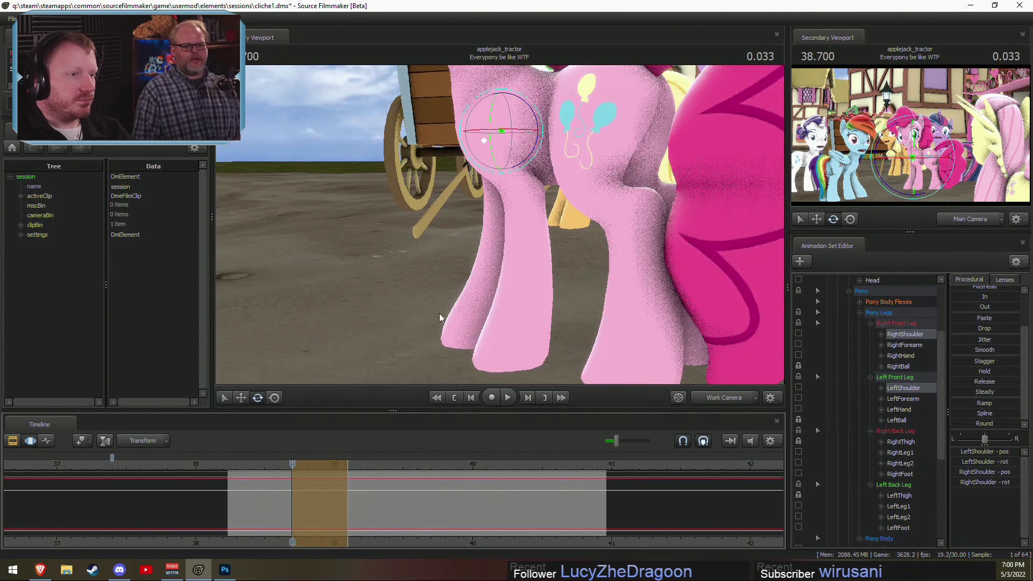
# Step: Rotate Pinkie Pie's LeftForearm bone slightly at 38.700 and scrub the time selection to check the leg
pyautogui.click(530, 218)
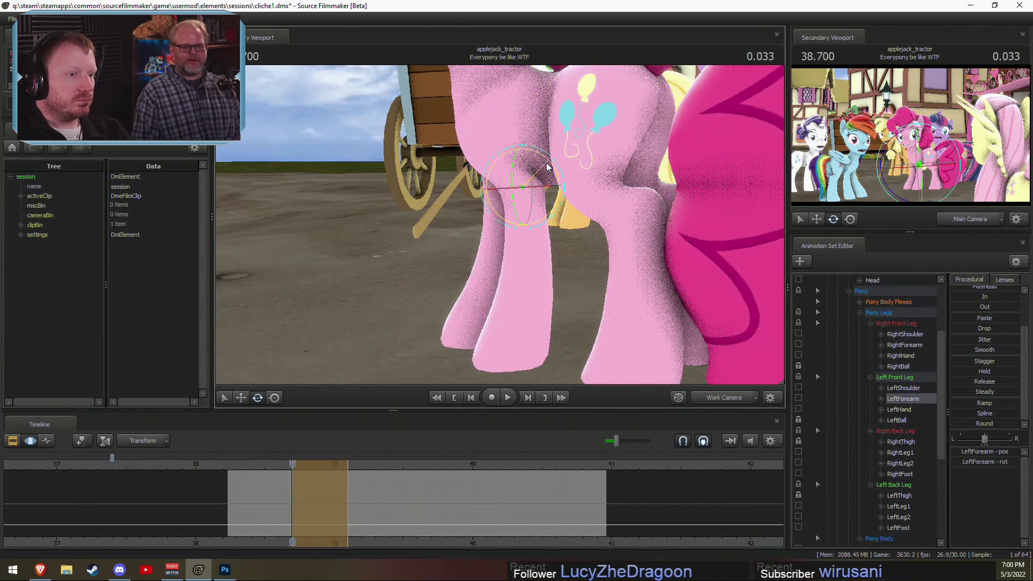
pyautogui.moveTo(547, 167); pyautogui.dragTo(544, 163)
pyautogui.keyDown('alt'); pyautogui.moveTo(529, 210); pyautogui.dragTo(380, 449); pyautogui.keyUp('alt')
pyautogui.moveTo(318, 487); pyautogui.dragTo(292, 481)
# Step: Select Pinkie Pie's RightShoulder bone alone and rotate it slightly within the time selection
pyautogui.keyDown('alt'); pyautogui.moveTo(382, 369); pyautogui.dragTo(495, 215); pyautogui.keyUp('alt')
pyautogui.click(434, 125)
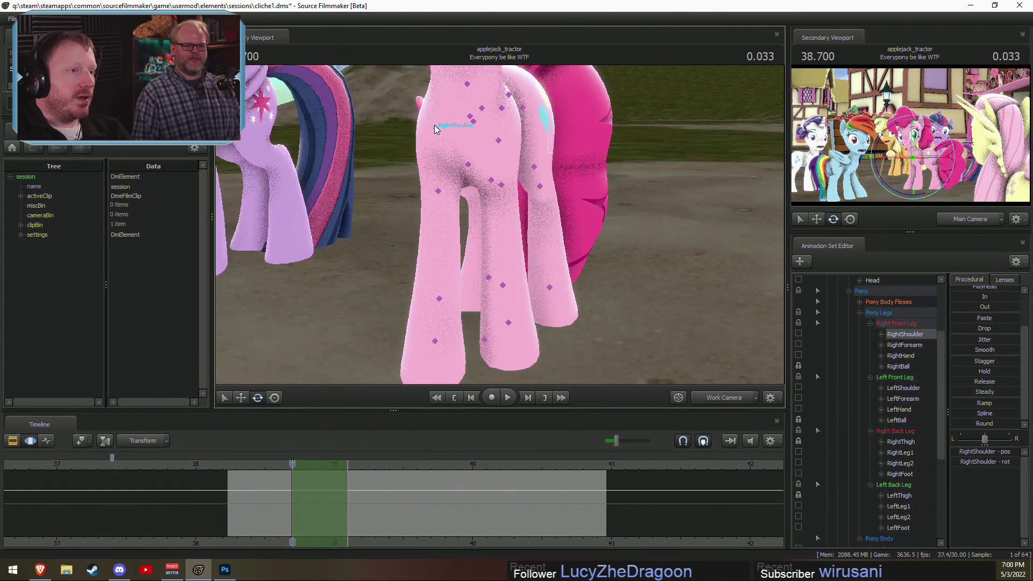
pyautogui.moveTo(434, 125); pyautogui.dragTo(499, 219)
pyautogui.moveTo(481, 98); pyautogui.dragTo(481, 95)
pyautogui.keyDown('alt'); pyautogui.moveTo(480, 94); pyautogui.dragTo(485, 256); pyautogui.keyUp('alt')
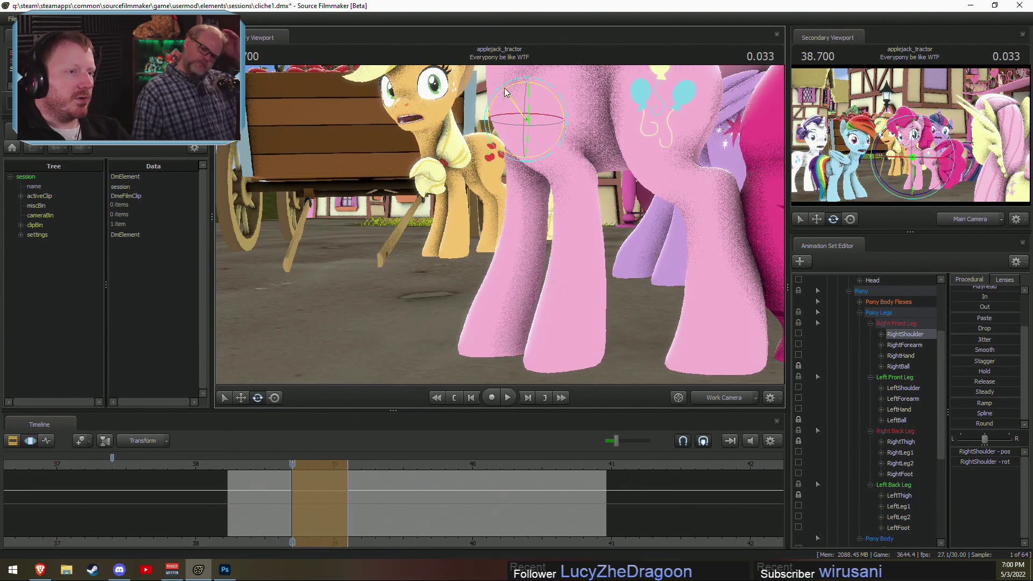
# Step: Rotate Pinkie Pie's RightForearm bone slightly and check the front legs from several angles while scrubbing the time selection
pyautogui.click(511, 151)
pyautogui.moveTo(510, 147); pyautogui.dragTo(510, 144)
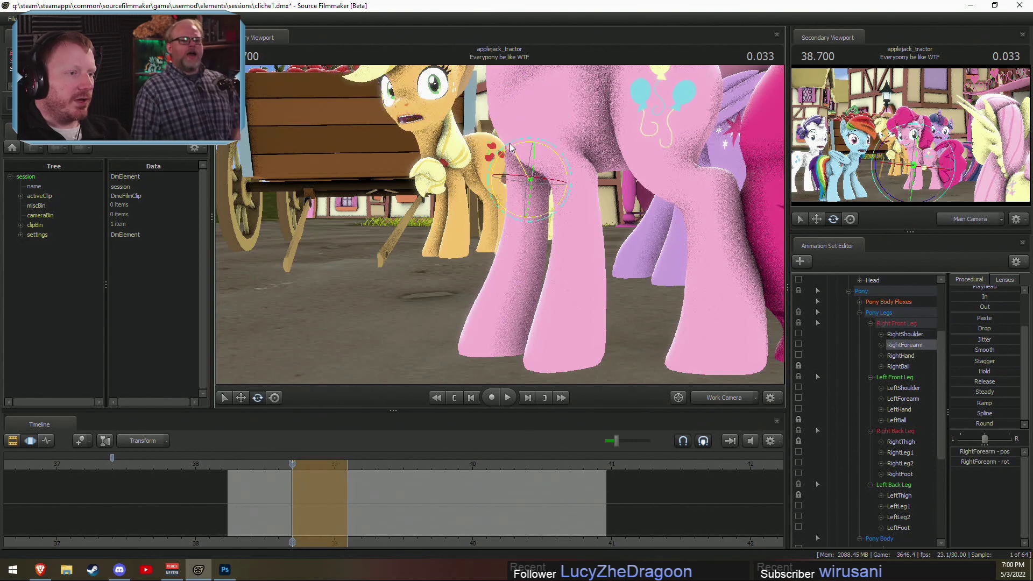
pyautogui.moveTo(292, 463)
pyautogui.mouseDown()
pyautogui.moveTo(282, 466)
pyautogui.moveTo(292, 466)
pyautogui.mouseUp()
pyautogui.keyDown('alt'); pyautogui.moveTo(430, 338); pyautogui.dragTo(581, 338); pyautogui.keyUp('alt')
pyautogui.moveTo(293, 495)
pyautogui.mouseDown()
pyautogui.moveTo(259, 491)
pyautogui.moveTo(292, 486)
pyautogui.mouseUp()
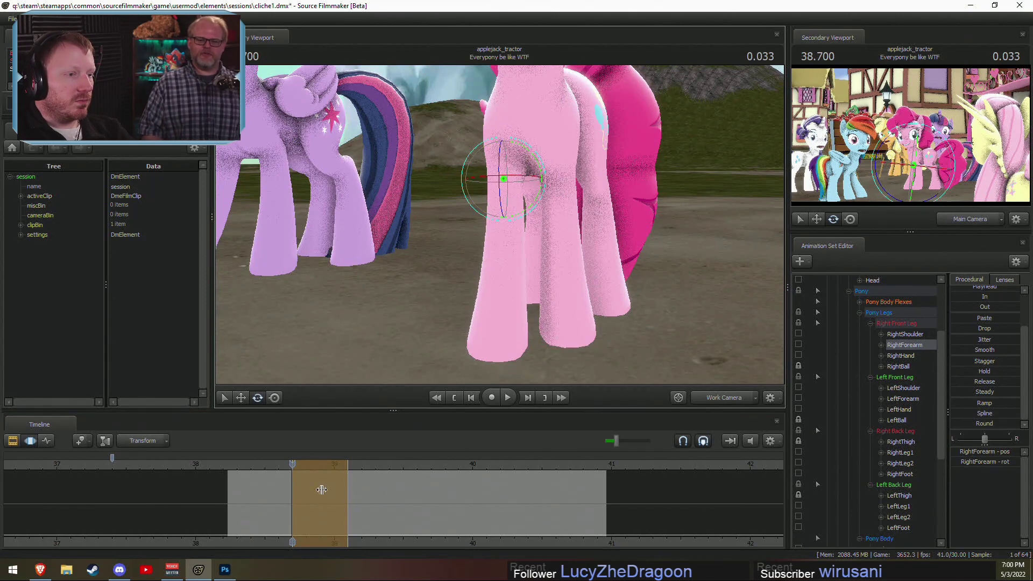
pyautogui.moveTo(321, 490); pyautogui.dragTo(301, 491)
pyautogui.keyDown('alt'); pyautogui.moveTo(544, 352); pyautogui.dragTo(452, 352); pyautogui.keyUp('alt')
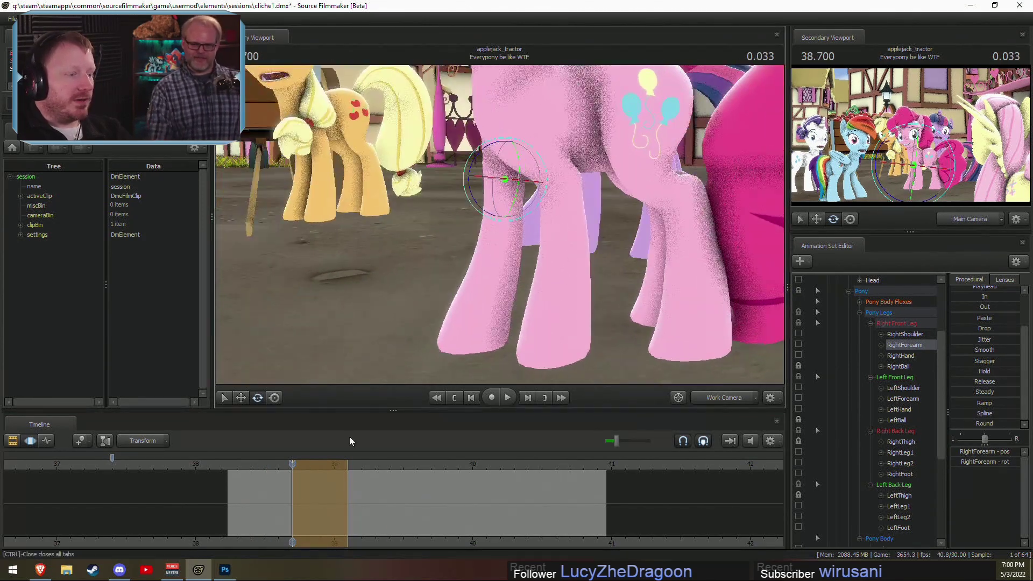
pyautogui.moveTo(292, 478); pyautogui.dragTo(318, 484)
pyautogui.moveTo(547, 315); pyautogui.dragTo(452, 302)
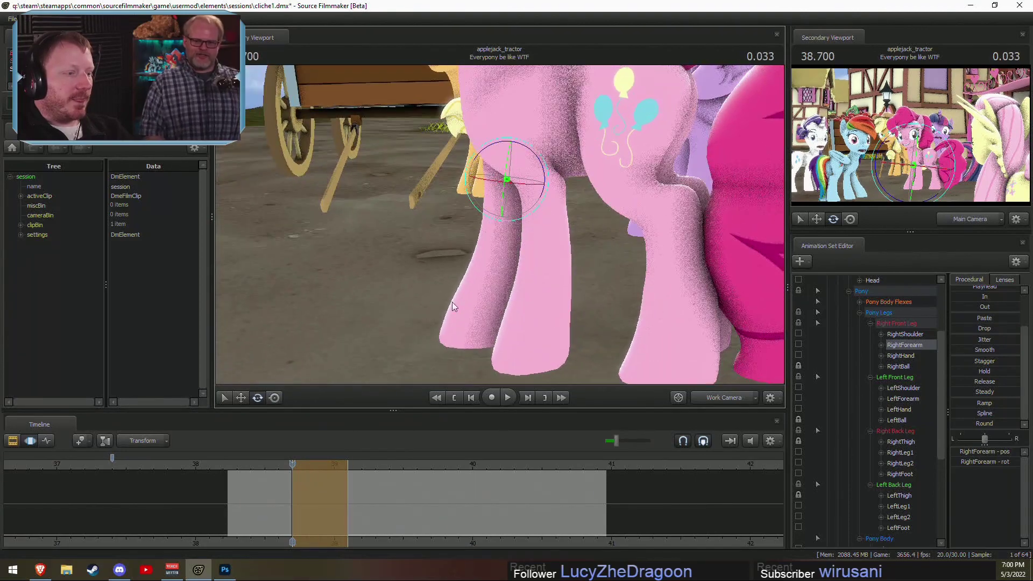
# Step: Select Pinkie Pie's LeftForearm bone again, readjust its rotation and scrub the time selection
pyautogui.moveTo(525, 328); pyautogui.dragTo(565, 160)
pyautogui.click(559, 175)
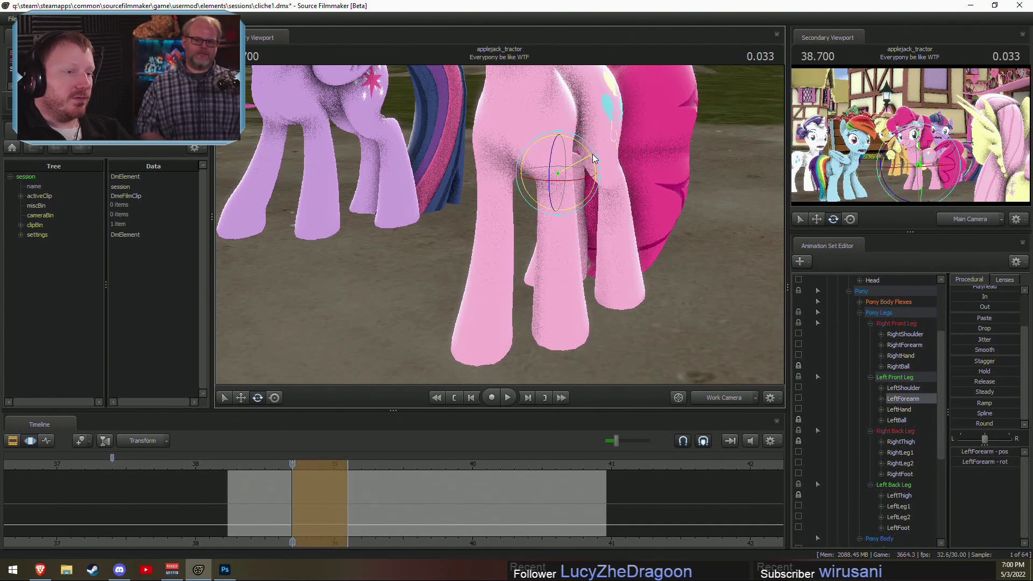
pyautogui.moveTo(301, 479); pyautogui.dragTo(329, 479)
# Step: Select Pinkie Pie's Neck and Head bones together and rotate them to turn her head toward Rainbow Dash
pyautogui.moveTo(499, 291); pyautogui.dragTo(499, 224)
pyautogui.press('s')
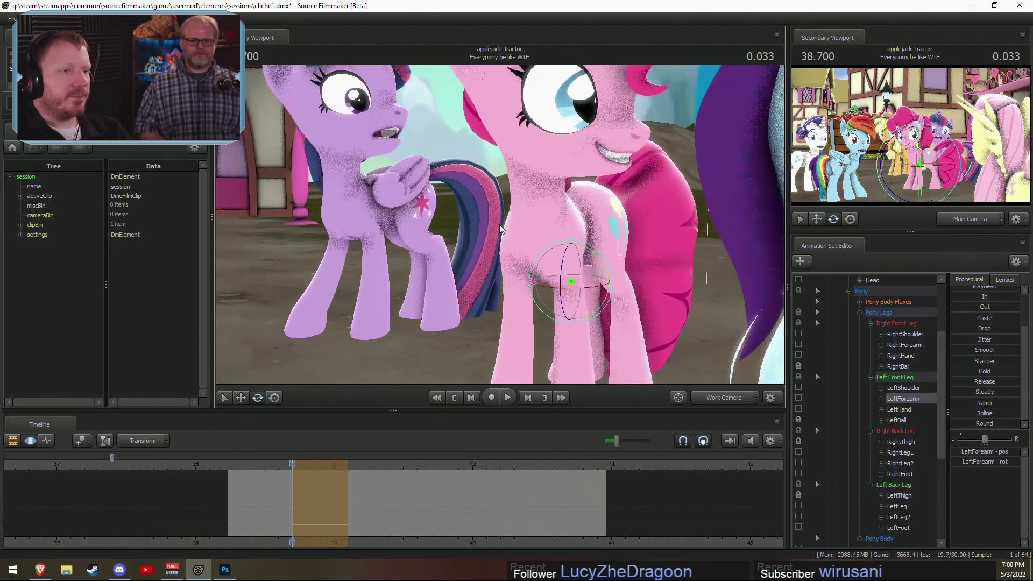
pyautogui.keyDown('ctrl'); pyautogui.click(539, 205); pyautogui.keyUp('ctrl')
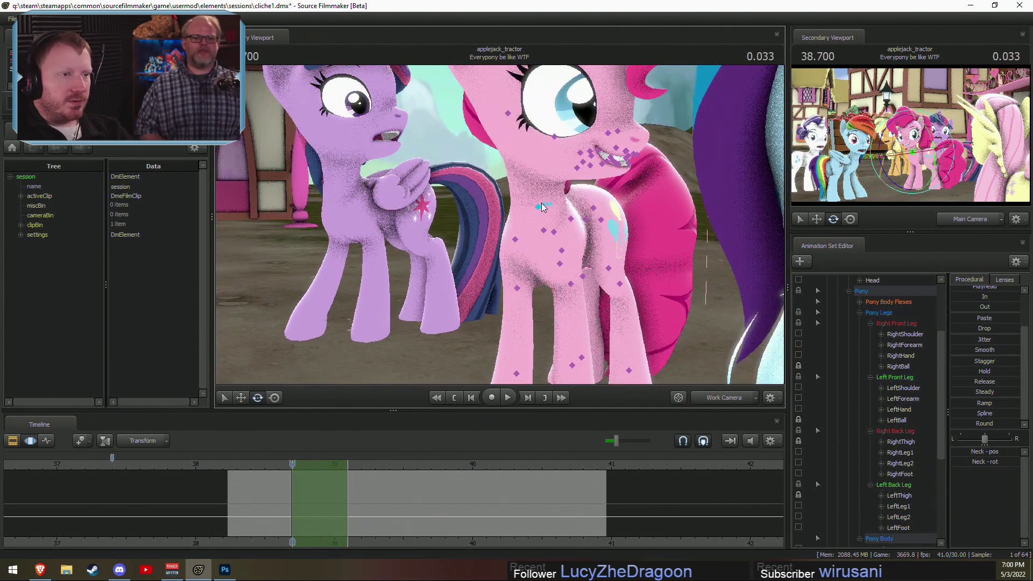
pyautogui.click(541, 153)
pyautogui.moveTo(540, 159); pyautogui.dragTo(548, 189)
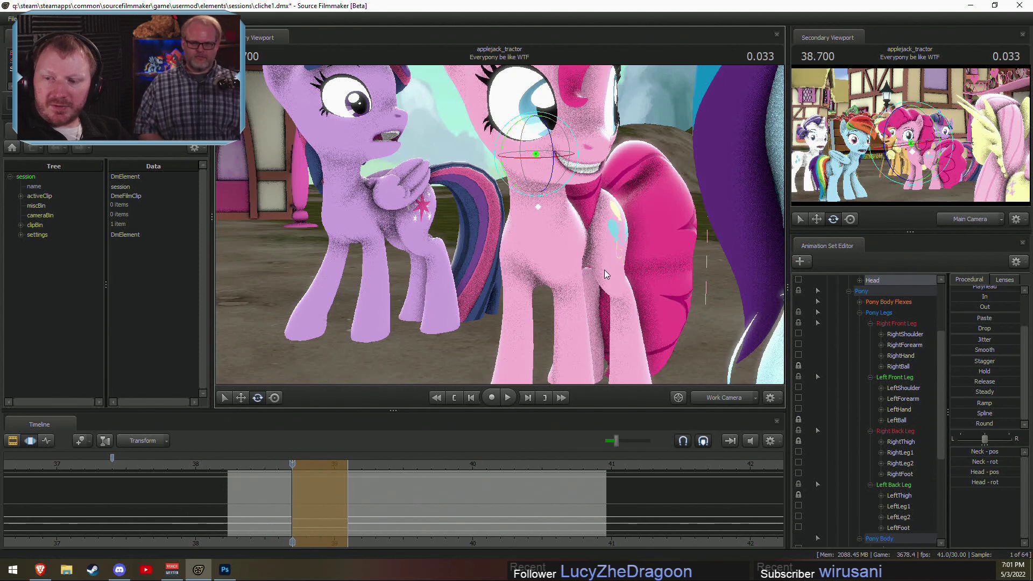
pyautogui.moveTo(576, 235); pyautogui.dragTo(550, 262)
# Step: Expand Pinkie Pie's Face and Eyes controls, select viewTarget and move it toward the area beside Rarity
pyautogui.scroll(3, 884, 392)
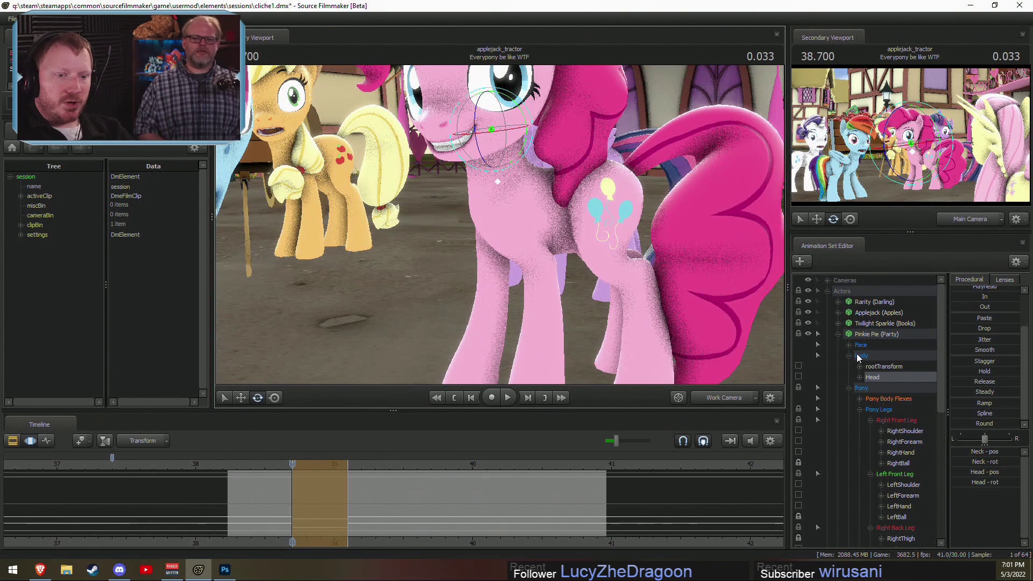
pyautogui.click(849, 345)
pyautogui.doubleClick(875, 356)
pyautogui.click(889, 409)
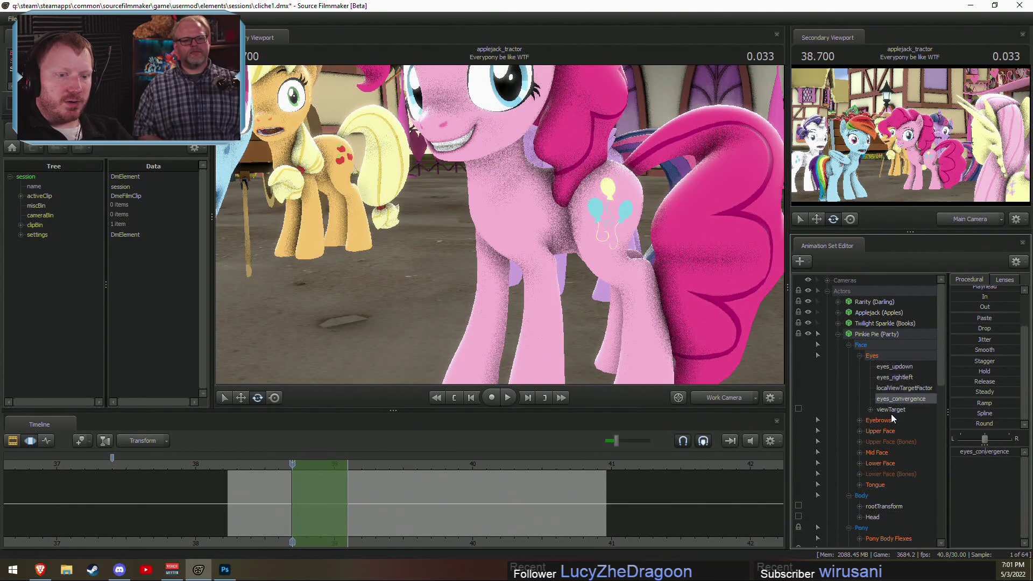
pyautogui.moveTo(714, 321); pyautogui.dragTo(359, 154)
pyautogui.press('F2')
pyautogui.press('F3')
pyautogui.press('w')
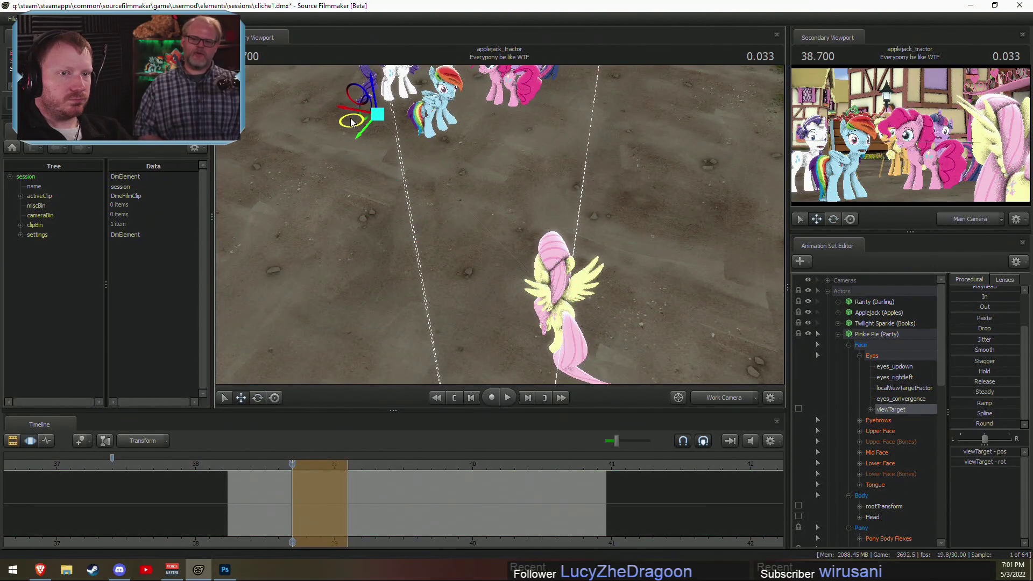
pyautogui.moveTo(350, 118); pyautogui.dragTo(350, 111)
pyautogui.moveTo(499, 225); pyautogui.dragTo(486, 220)
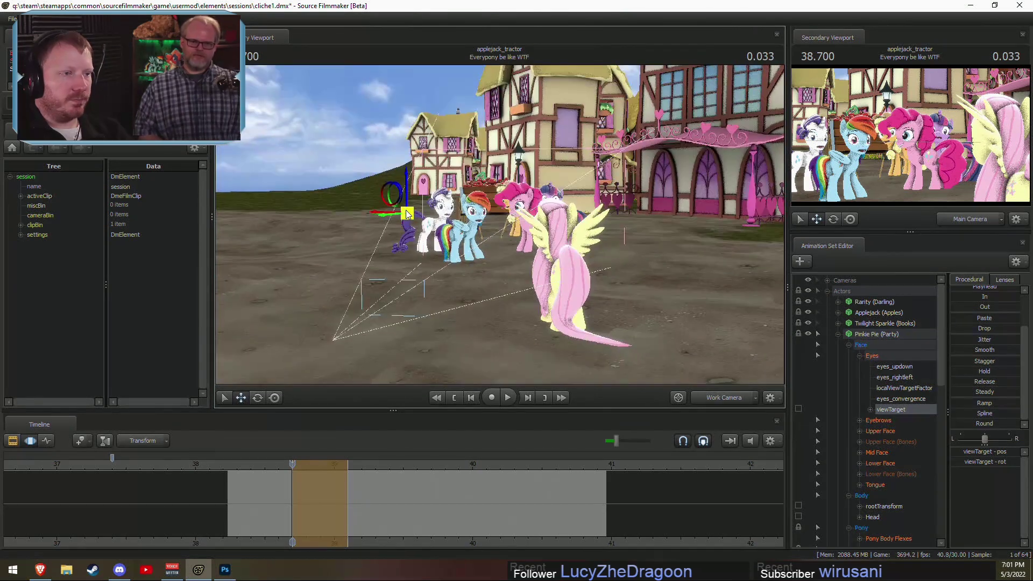
# Step: Check the gaze through the Main Camera, then move Pinkie Pie's viewTarget to Rainbow Dash's face in the Work Camera
pyautogui.click(699, 397)
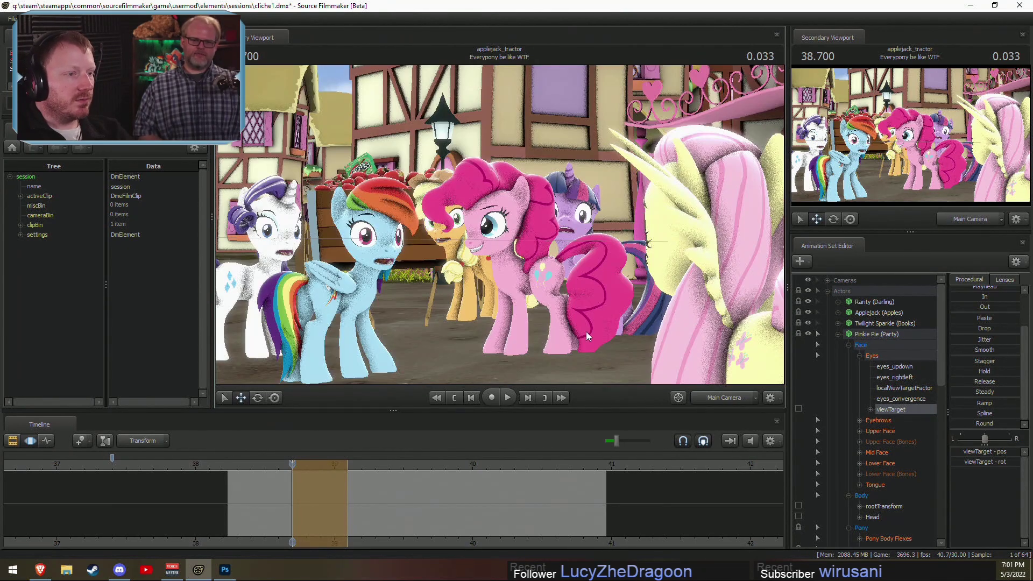
pyautogui.click(715, 398)
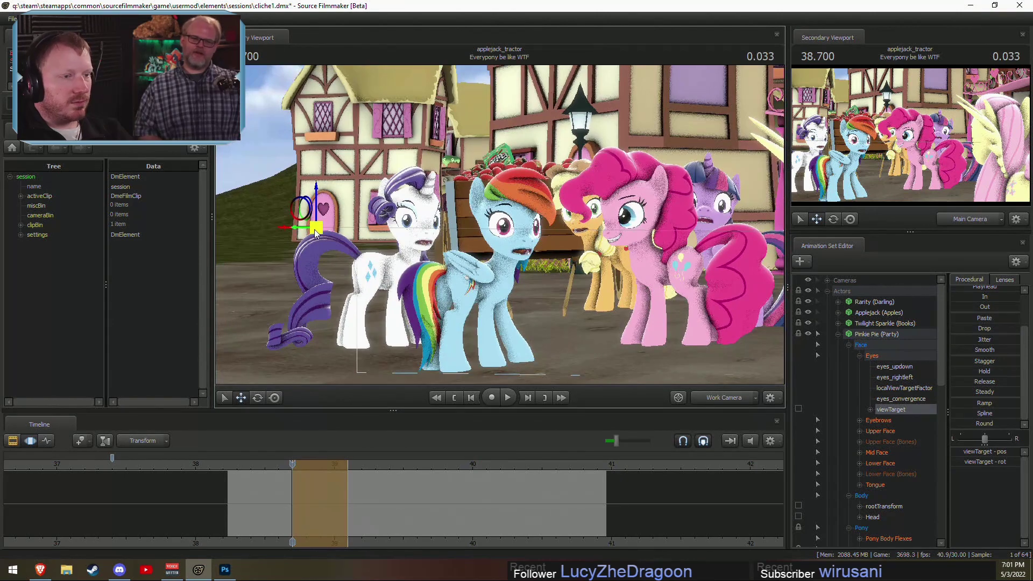
pyautogui.moveTo(315, 228); pyautogui.dragTo(480, 227)
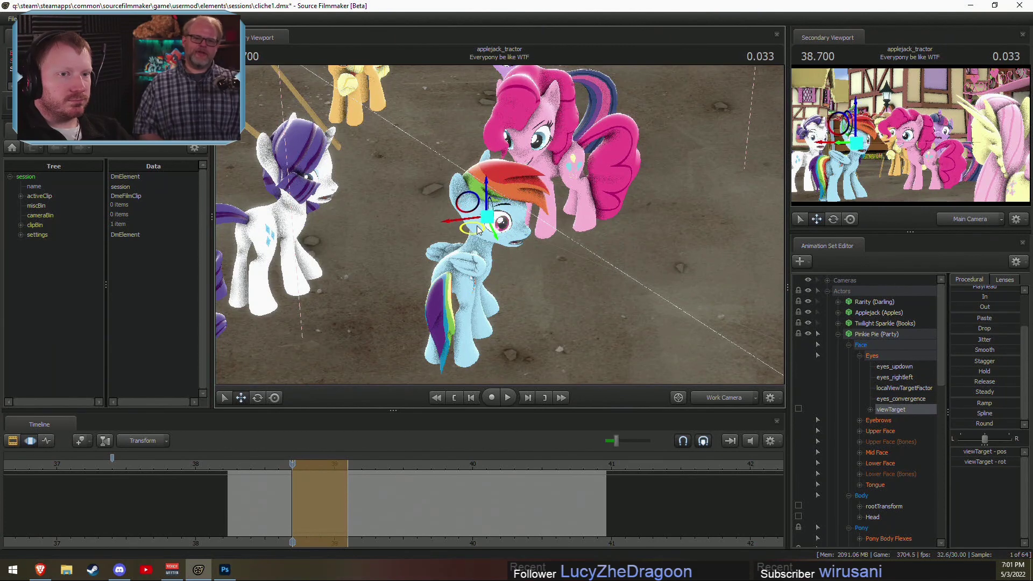
pyautogui.press('F3')
pyautogui.press('F3')
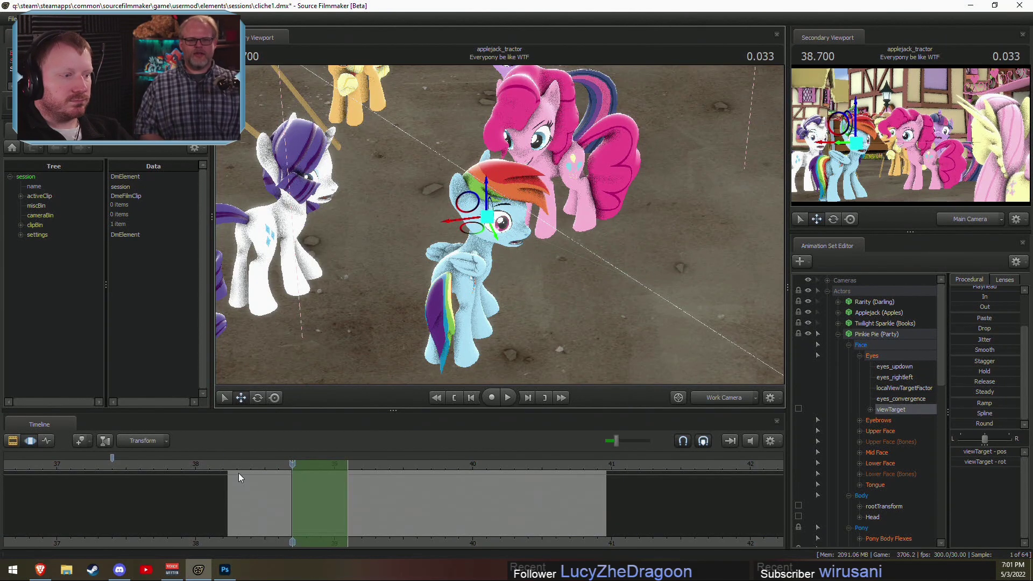
# Step: Replay the shot from around 38.500 through the Main Camera to examine Pinkie Pie's head turn and gaze
pyautogui.press('space')
pyautogui.click(701, 397)
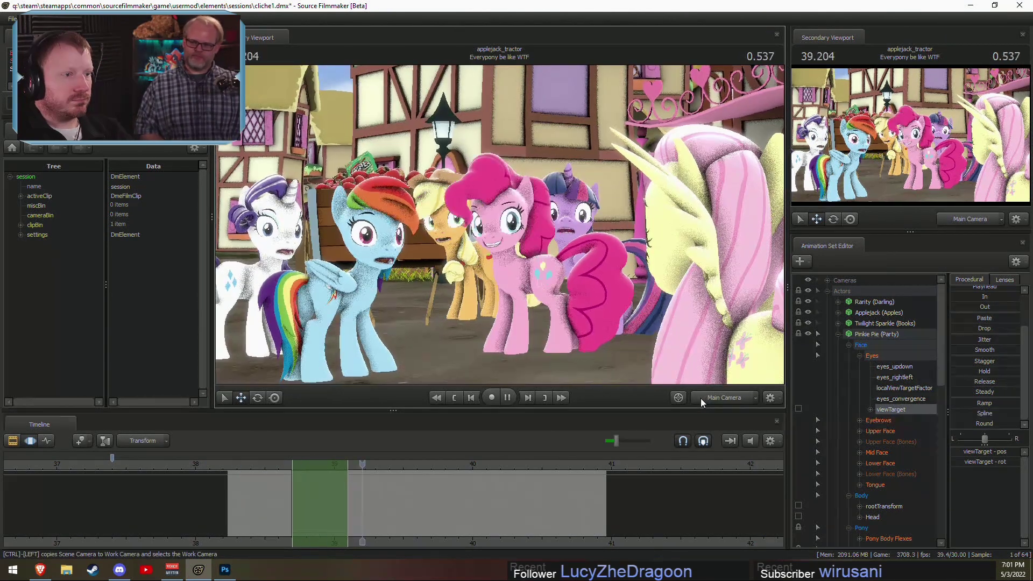
pyautogui.click(701, 398)
pyautogui.press('space')
pyautogui.click(698, 397)
pyautogui.click(264, 465)
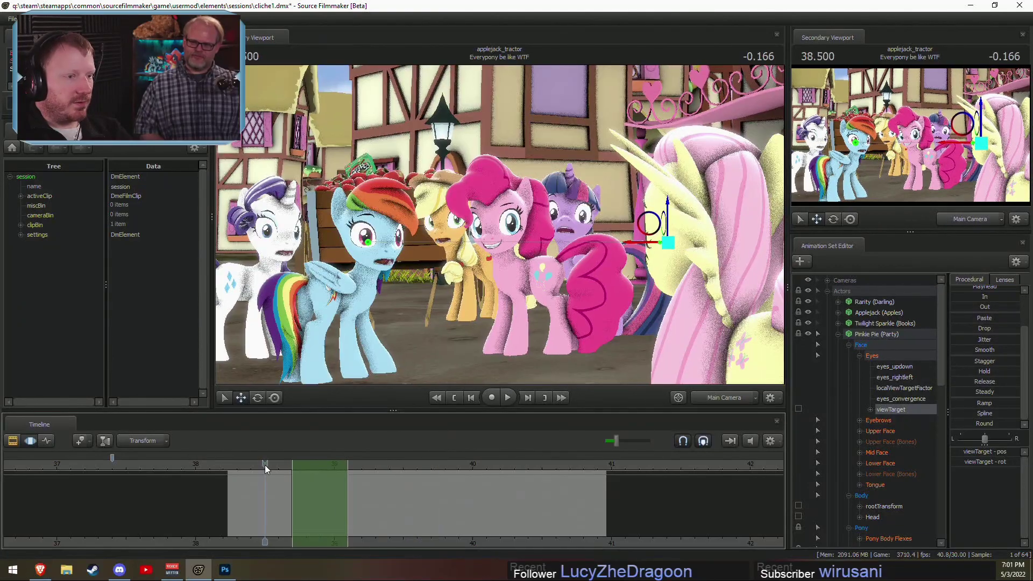
pyautogui.press('space')
pyautogui.press('space')
pyautogui.click(260, 467)
pyautogui.press('space')
pyautogui.press('space')
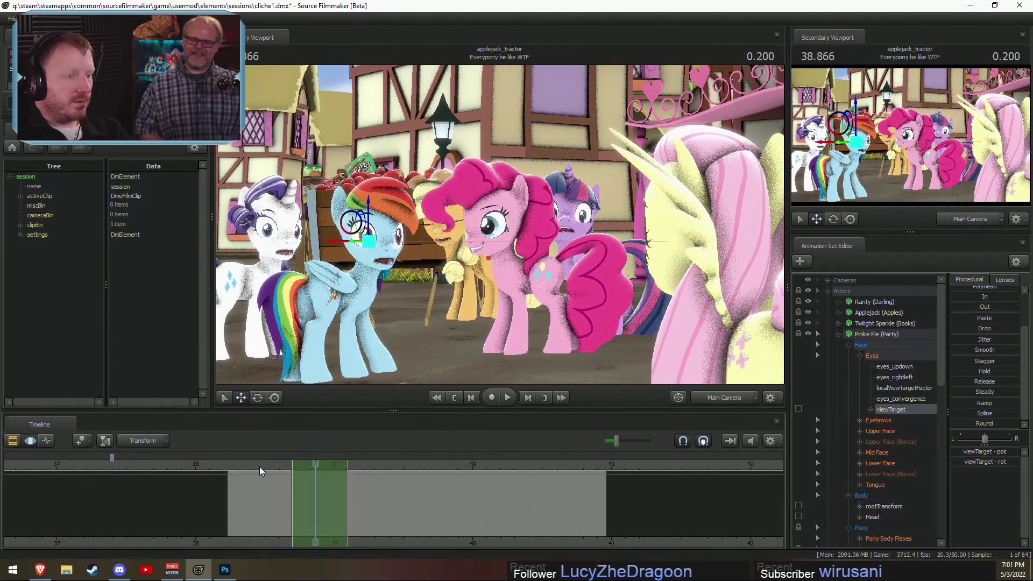
pyautogui.moveTo(260, 470); pyautogui.dragTo(302, 467)
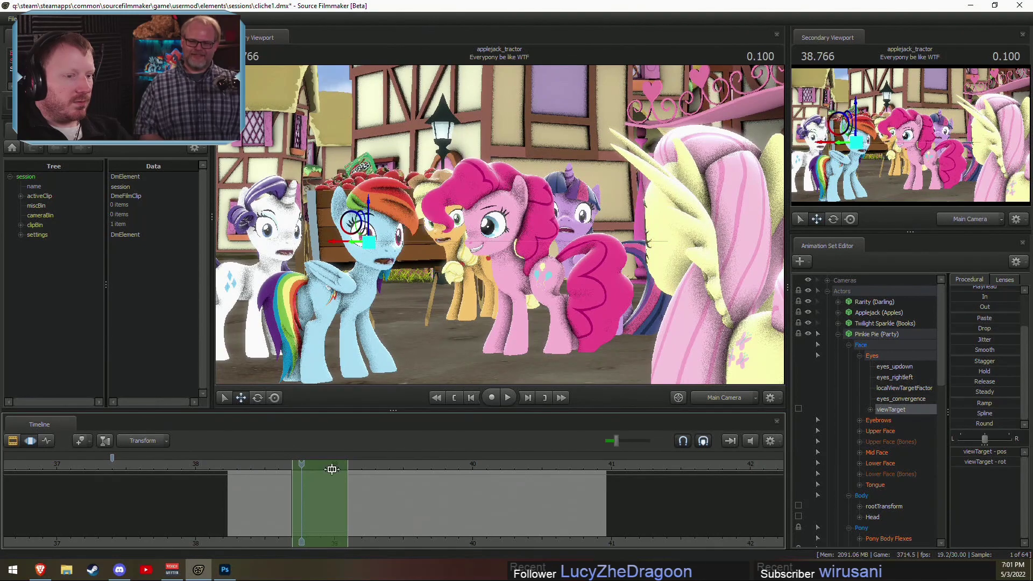
# Step: Examine Pinkie Pie's body and legs up close in the Work Camera while scrubbing the time selection, stopping at 38.800
pyautogui.click(708, 399)
pyautogui.moveTo(499, 220); pyautogui.dragTo(499, 219)
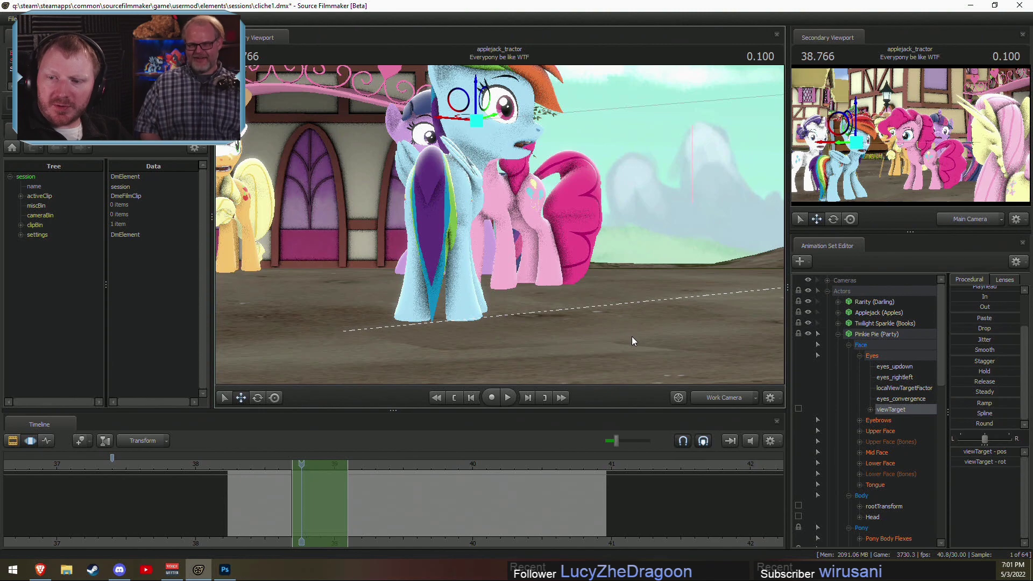
pyautogui.moveTo(635, 336); pyautogui.dragTo(499, 224)
pyautogui.press('w')
pyautogui.press('x')
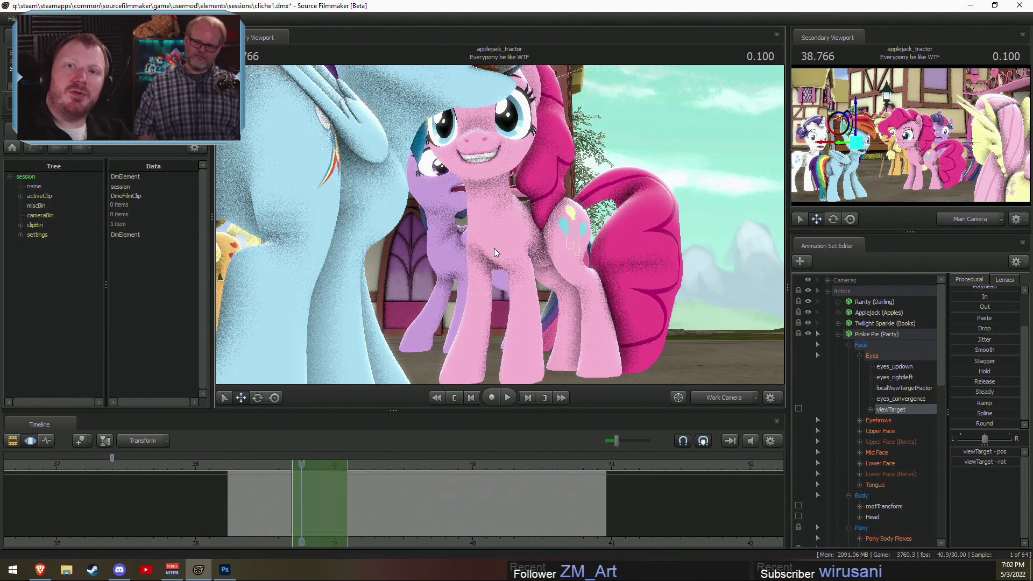
pyautogui.moveTo(246, 494); pyautogui.dragTo(335, 502)
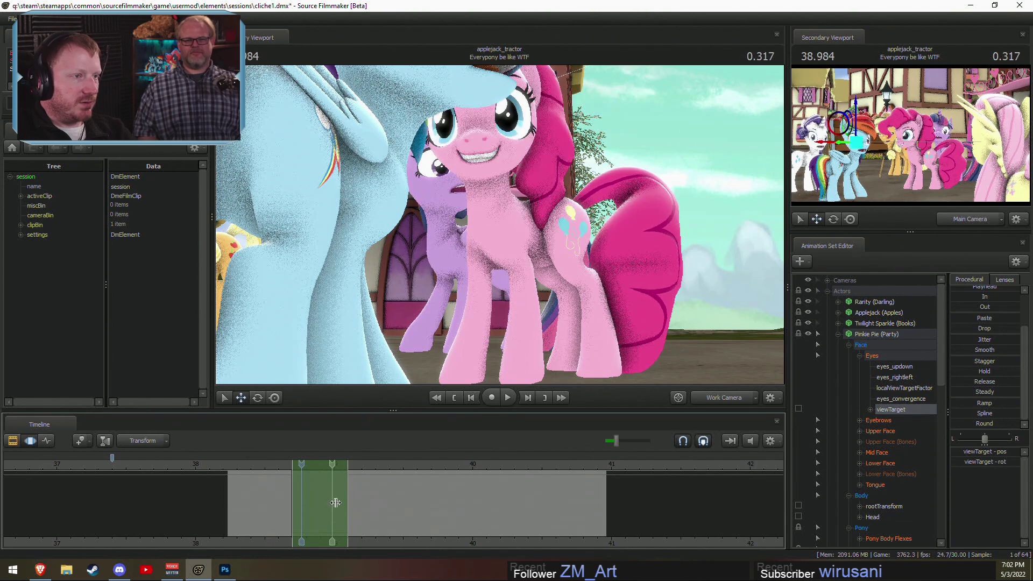
pyautogui.moveTo(256, 472); pyautogui.dragTo(306, 496)
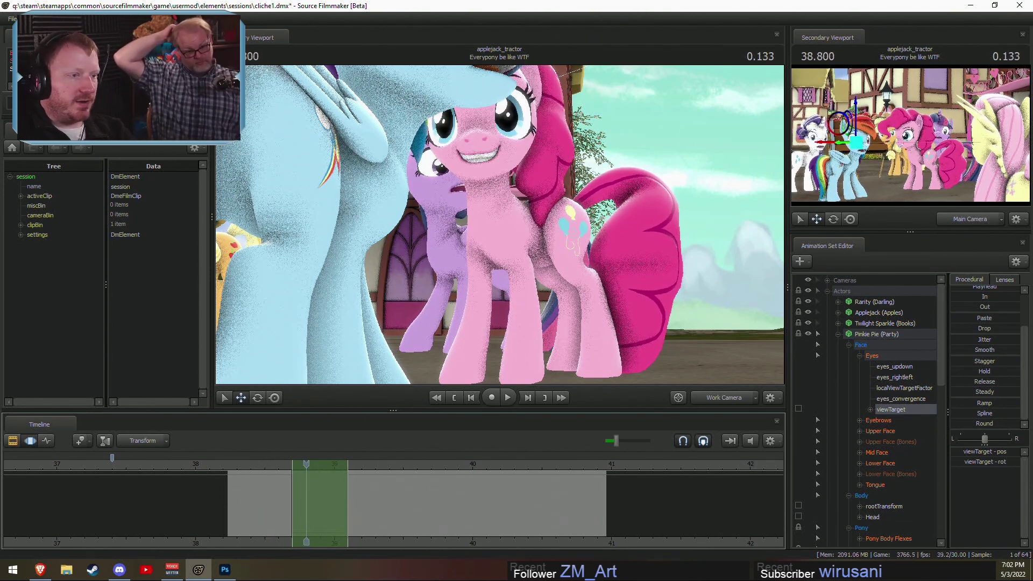
# Step: Select Pinkie Pie's Pelvis bone at 38.800 and rotate it slightly within the time selection
pyautogui.moveTo(499, 224)
pyautogui.mouseDown()
pyautogui.moveTo(499, 274)
pyautogui.moveTo(520, 276)
pyautogui.moveTo(511, 211)
pyautogui.mouseUp()
pyautogui.click(564, 173)
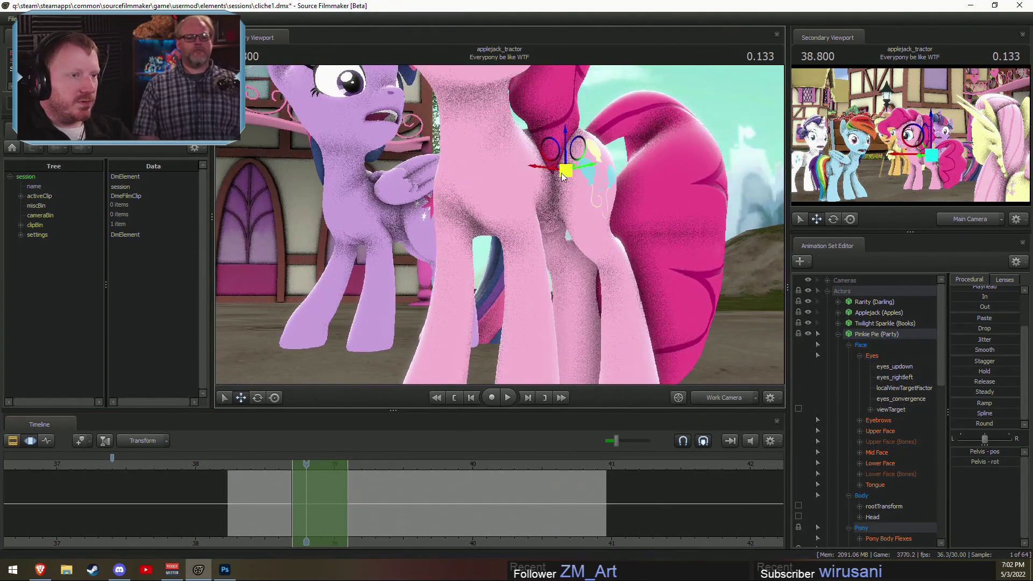
pyautogui.moveTo(571, 199); pyautogui.dragTo(559, 245)
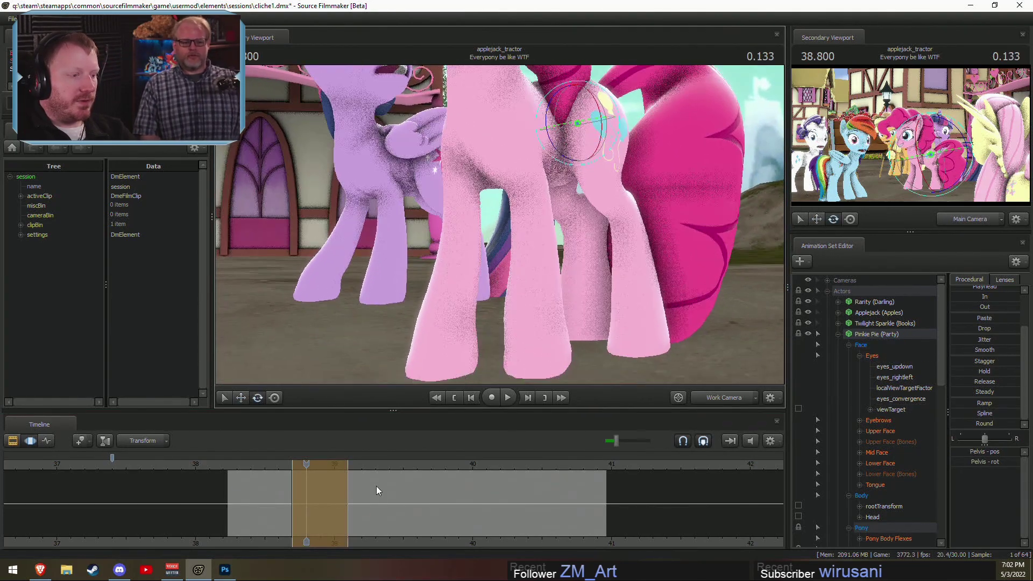
# Step: Replay Pinkie Pie's turn in the Work Camera from 38.533 to check the legs, and stop the playhead at 38.866
pyautogui.click(274, 468)
pyautogui.press('space')
pyautogui.click(268, 465)
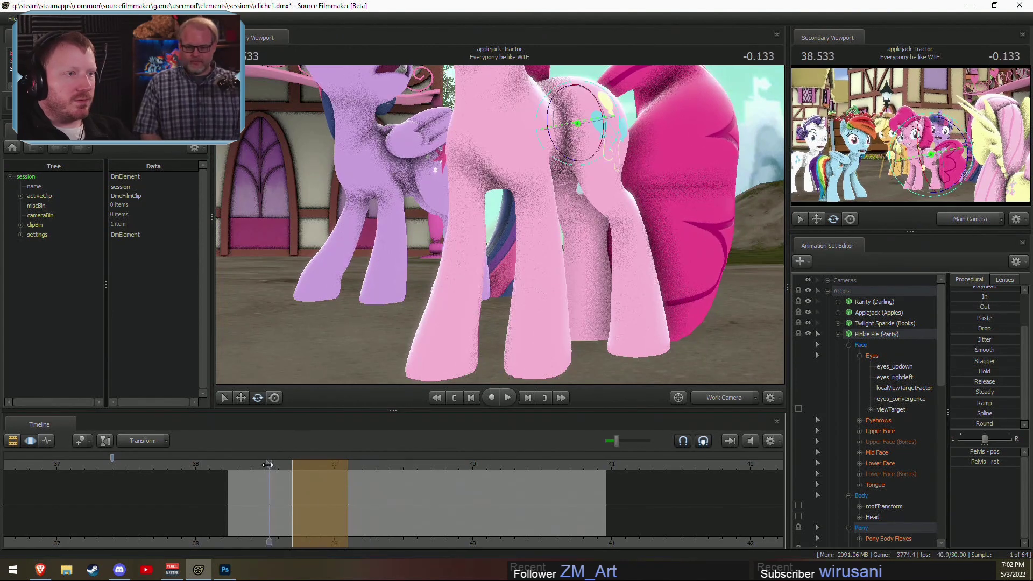
pyautogui.press('space')
pyautogui.click(269, 466)
pyautogui.moveTo(273, 465); pyautogui.dragTo(318, 463)
# Step: Rotate Pinkie Pie's RightShoulder and RightForearm bones slightly at 38.866 to straighten the right front leg
pyautogui.keyDown('alt'); pyautogui.moveTo(543, 167); pyautogui.dragTo(556, 177); pyautogui.keyUp('alt')
pyautogui.click(522, 138)
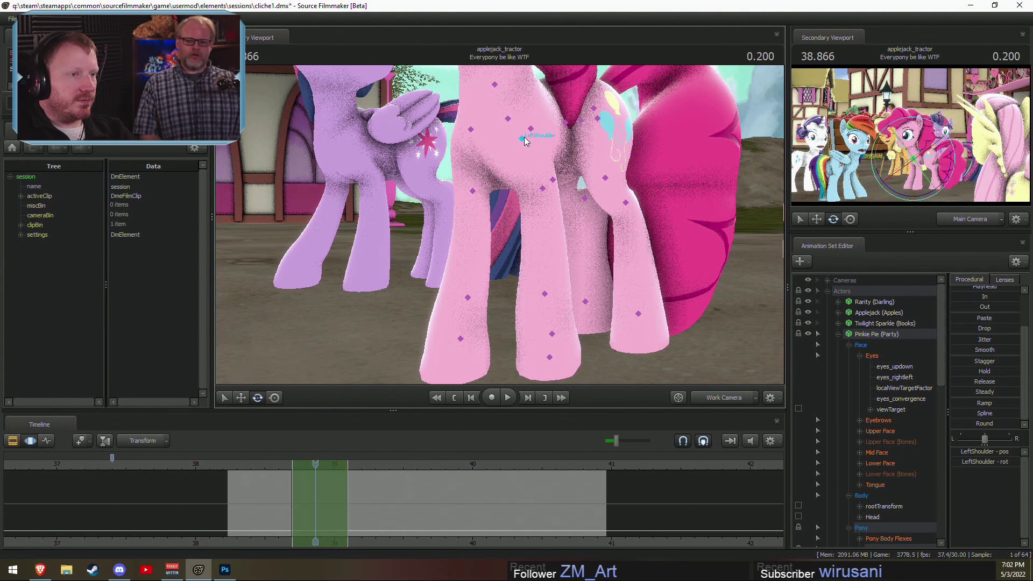
pyautogui.moveTo(551, 129)
pyautogui.mouseDown()
pyautogui.moveTo(499, 122)
pyautogui.moveTo(516, 134)
pyautogui.moveTo(467, 133)
pyautogui.moveTo(525, 118)
pyautogui.mouseUp()
pyautogui.click(472, 130)
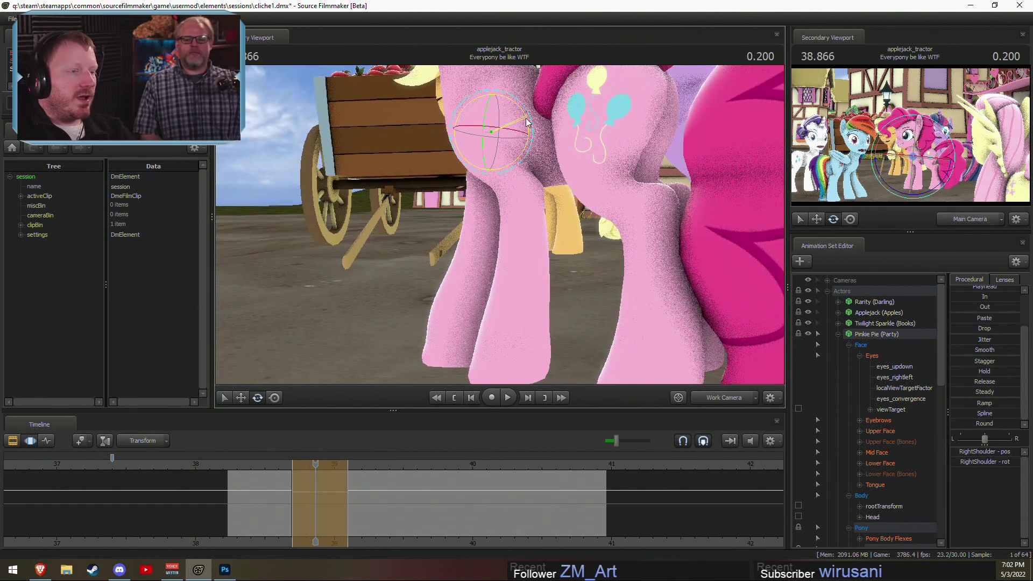
pyautogui.press('ctrl')
pyautogui.click(489, 189)
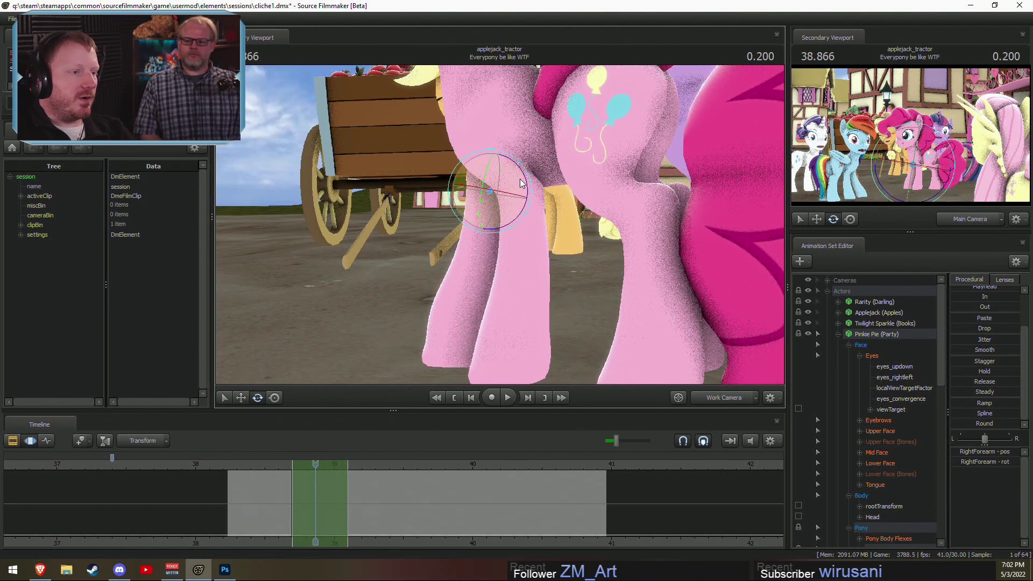
pyautogui.moveTo(522, 183); pyautogui.dragTo(523, 173)
# Step: Rotate Pinkie Pie's LeftShoulder and LeftForearm bones slightly at 38.866 and check the front legs from the front
pyautogui.press('ctrl')
pyautogui.click(477, 136)
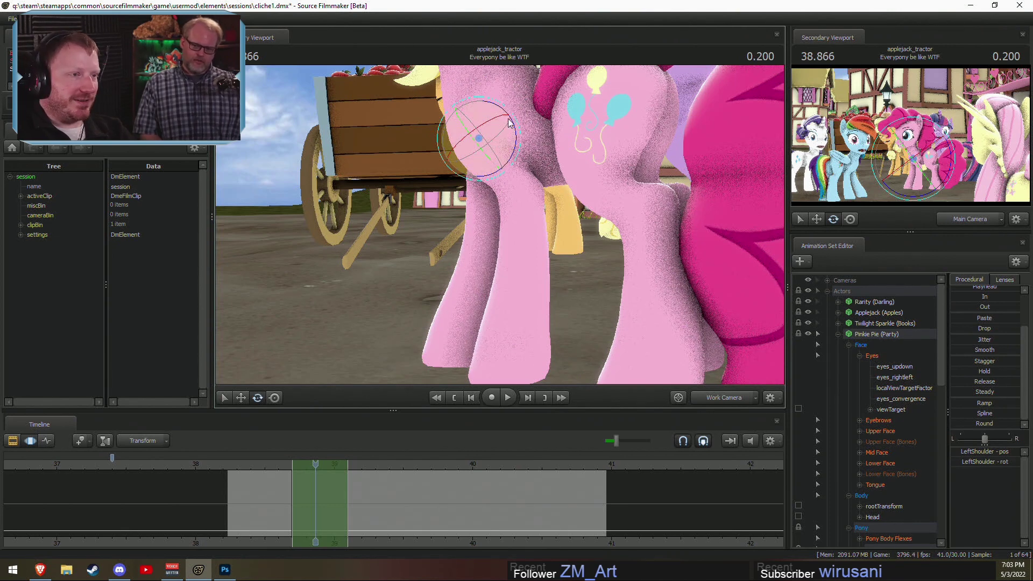
pyautogui.moveTo(514, 128); pyautogui.dragTo(513, 130)
pyautogui.click(521, 189)
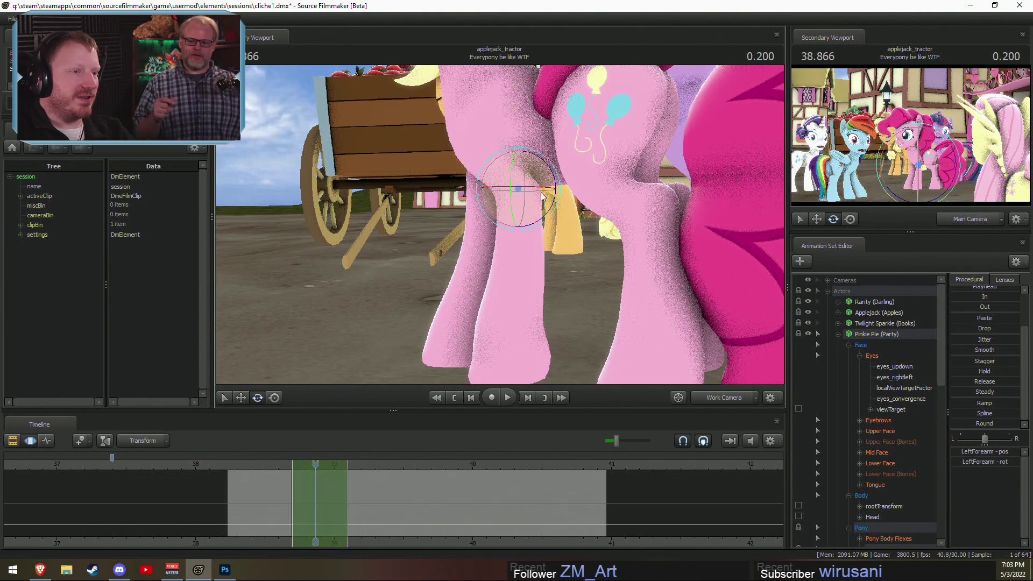
pyautogui.moveTo(555, 179); pyautogui.dragTo(556, 174)
pyautogui.keyDown('alt'); pyautogui.moveTo(556, 174); pyautogui.dragTo(681, 279); pyautogui.keyUp('alt')
pyautogui.keyDown('alt'); pyautogui.moveTo(532, 180); pyautogui.dragTo(526, 179); pyautogui.keyUp('alt')
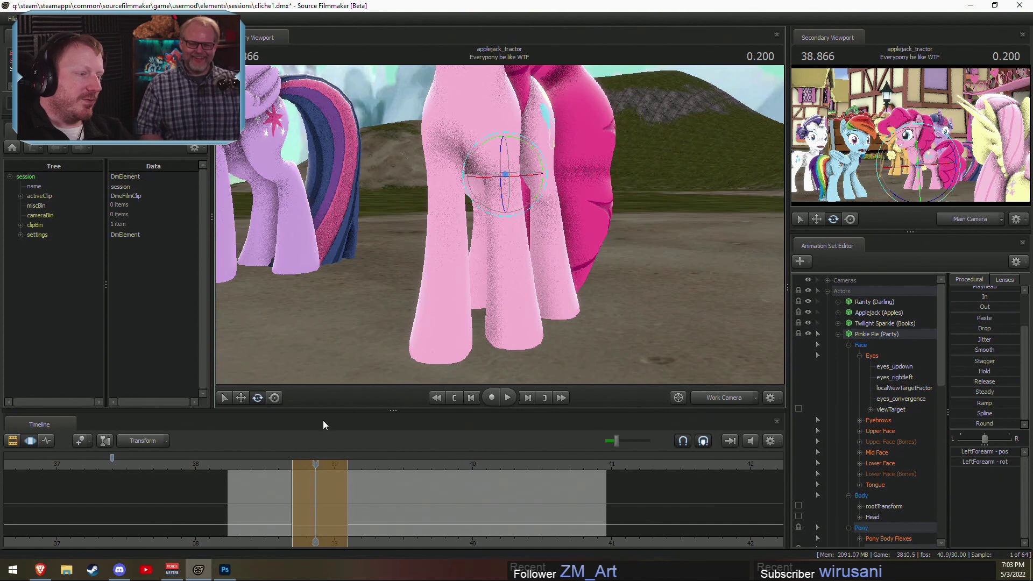
# Step: Replay the adjusted front legs in the Work Camera, returning the playhead to 38.466
pyautogui.click(265, 463)
pyautogui.press('space')
pyautogui.press('space')
pyautogui.click(261, 463)
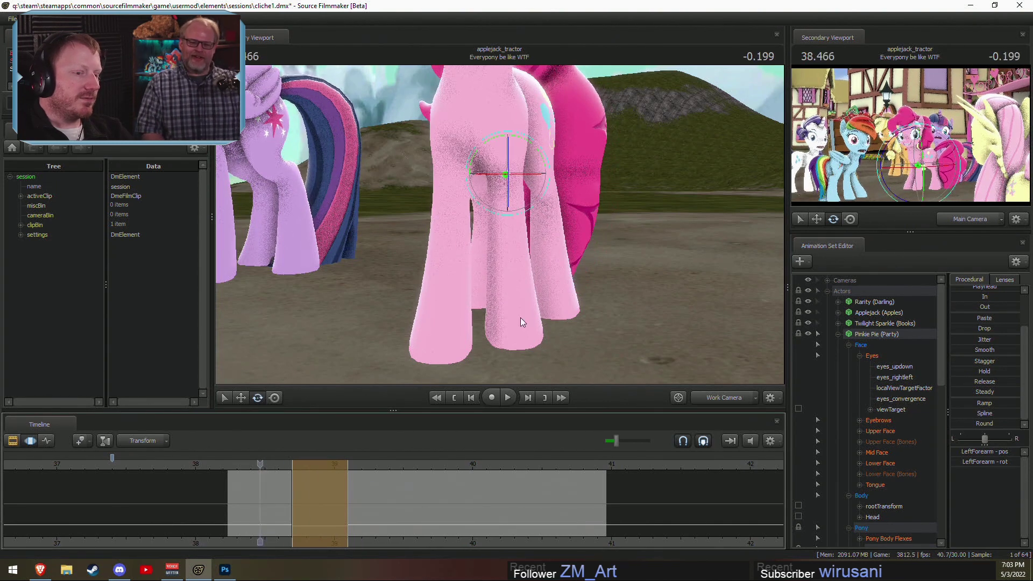
# Step: Review the shot through the Main Camera from its start at 38.233, scrubbing to 38.866
pyautogui.click(721, 392)
pyautogui.press('F2')
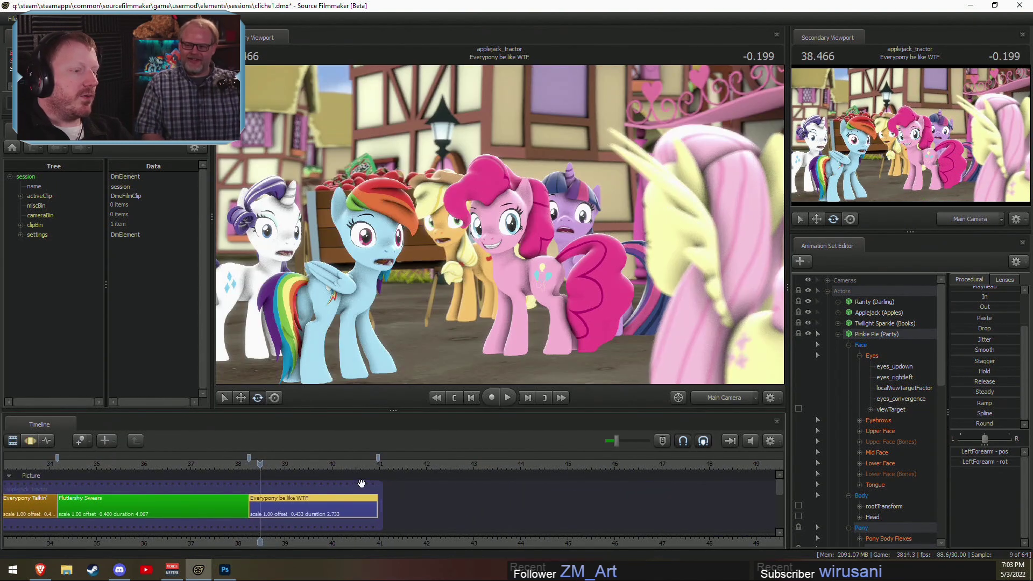
pyautogui.press('F3')
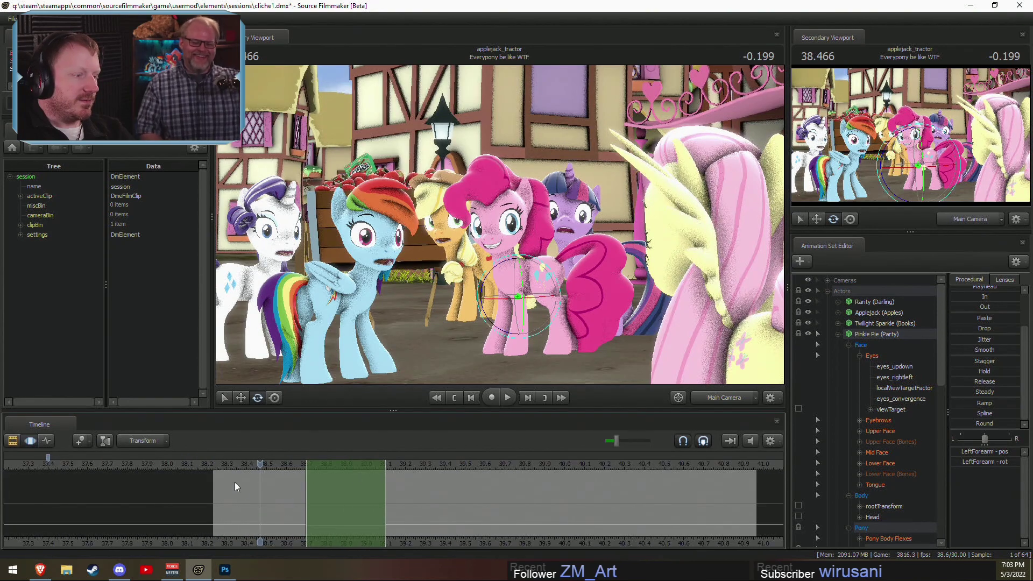
pyautogui.click(215, 464)
pyautogui.press('space')
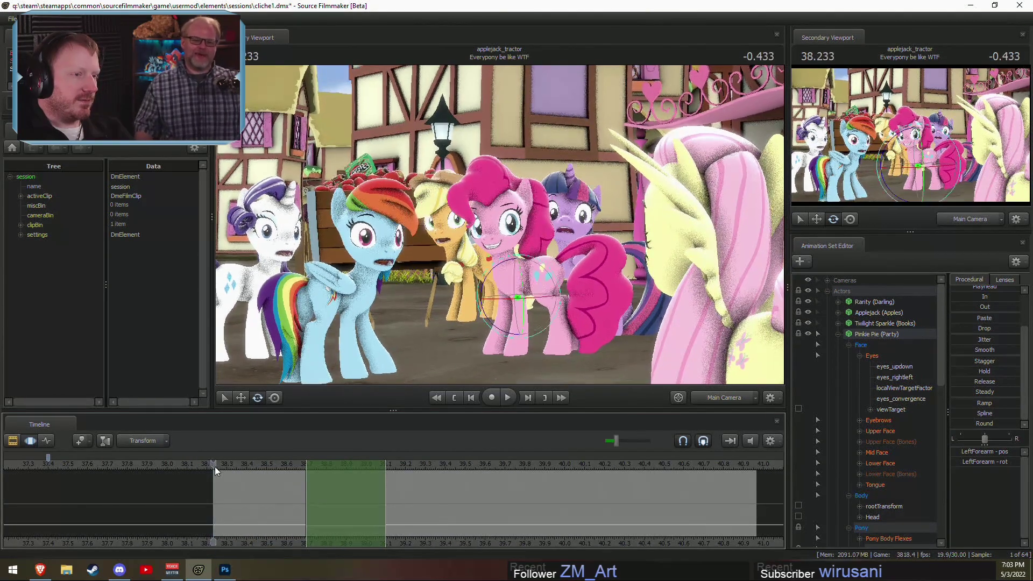
pyautogui.press('space')
pyautogui.moveTo(214, 466); pyautogui.dragTo(338, 466)
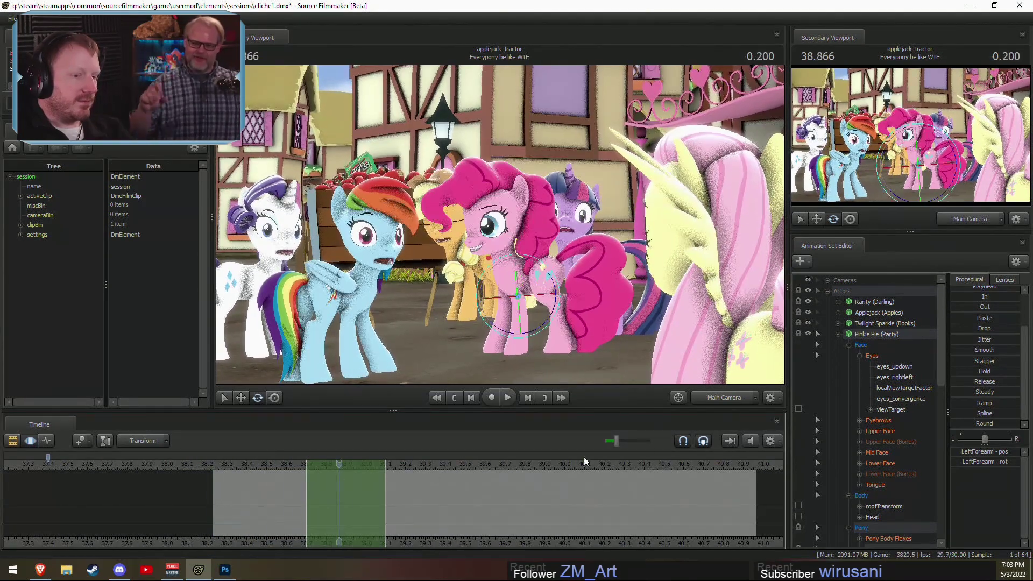
# Step: In the Work Camera, collapse Pinkie Pie's Face and Body control groups and expand her Pony group
pyautogui.click(718, 399)
pyautogui.keyDown('alt'); pyautogui.moveTo(608, 332); pyautogui.dragTo(501, 219); pyautogui.keyUp('alt')
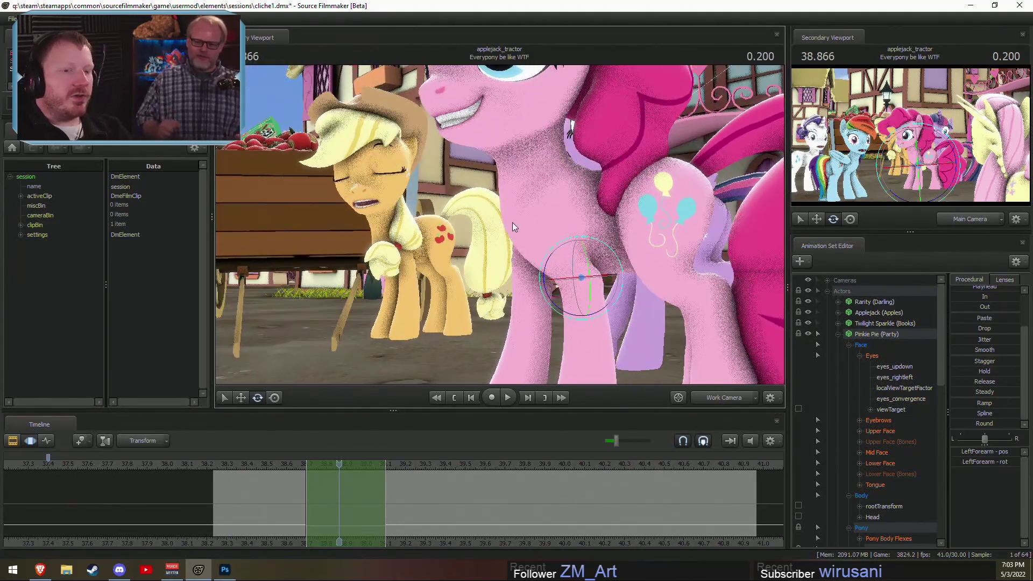
pyautogui.click(848, 345)
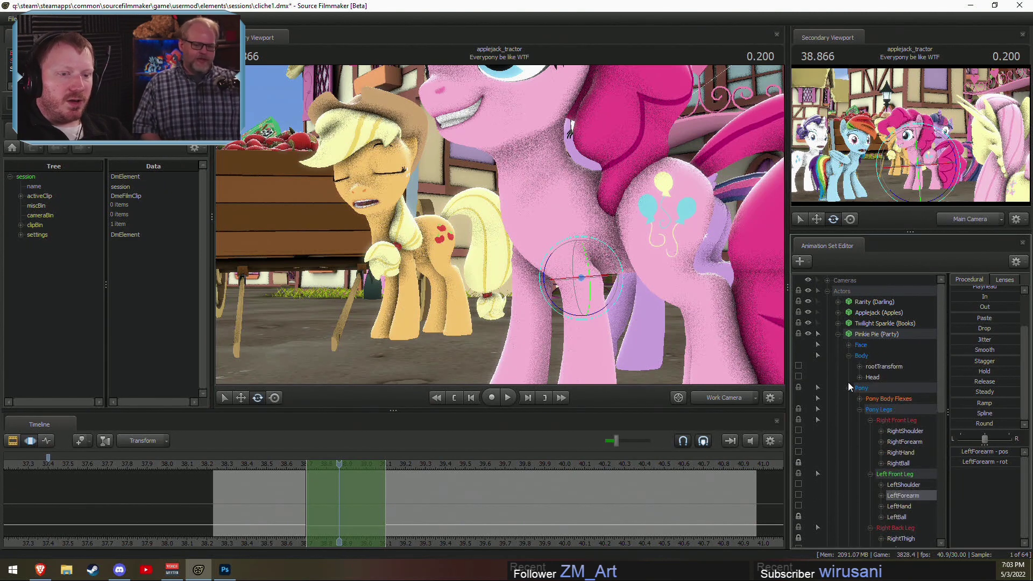
pyautogui.click(848, 356)
pyautogui.click(848, 367)
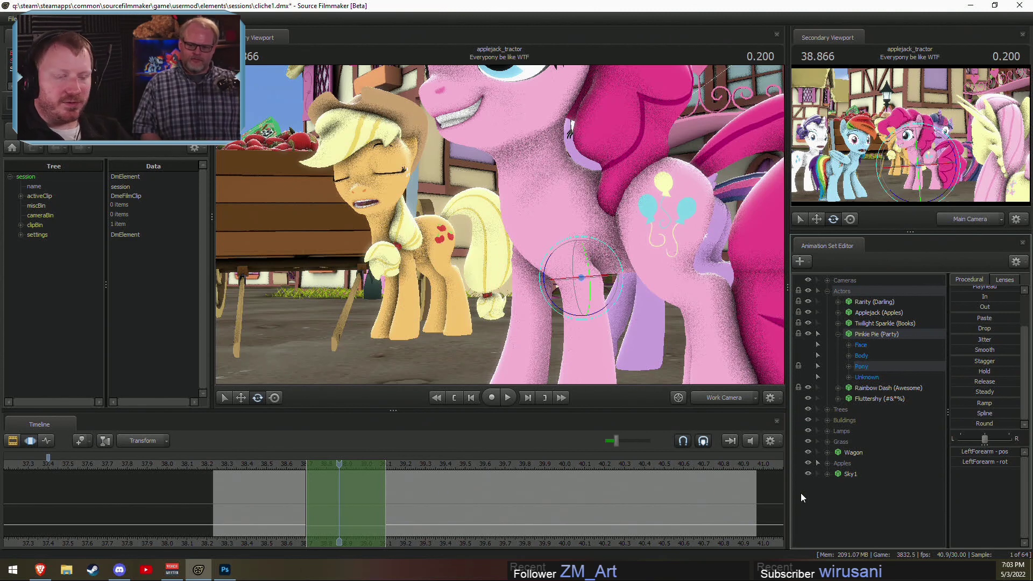
pyautogui.click(848, 367)
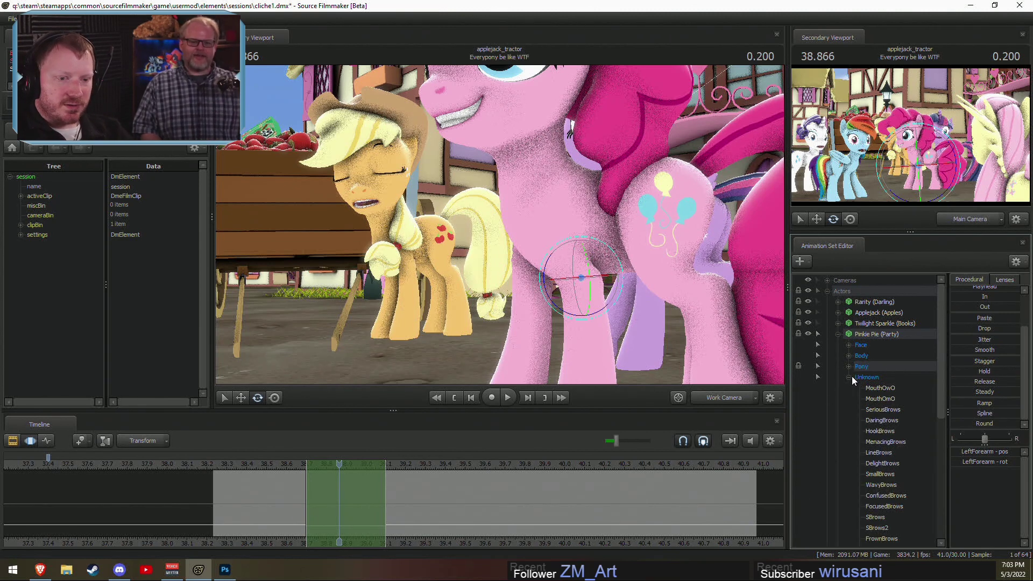
pyautogui.click(860, 388)
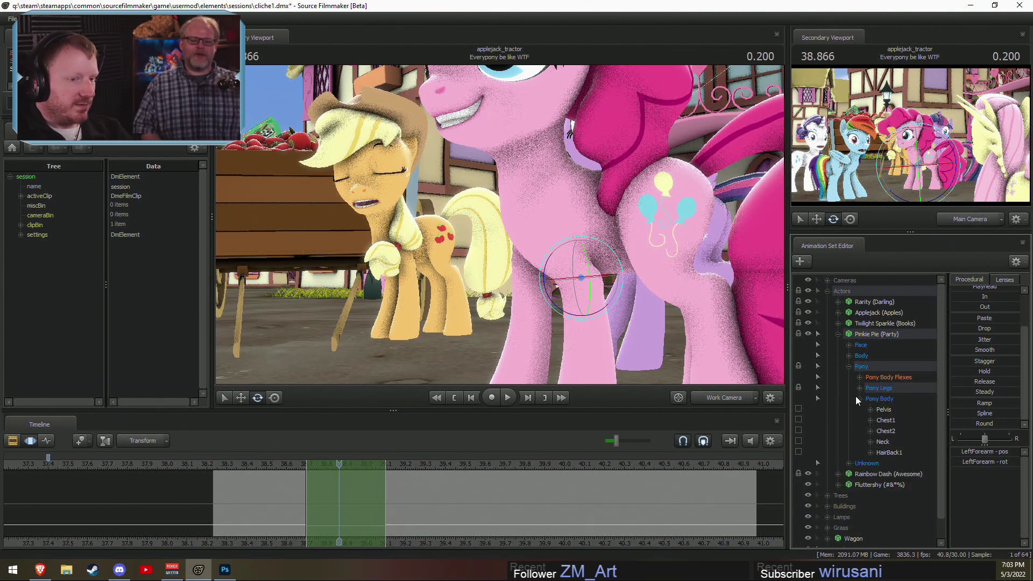
# Step: Expand the Pony Legs group and lock Pinkie Pie's RightShoulder and LeftShoulder bones
pyautogui.click(869, 388)
pyautogui.click(858, 389)
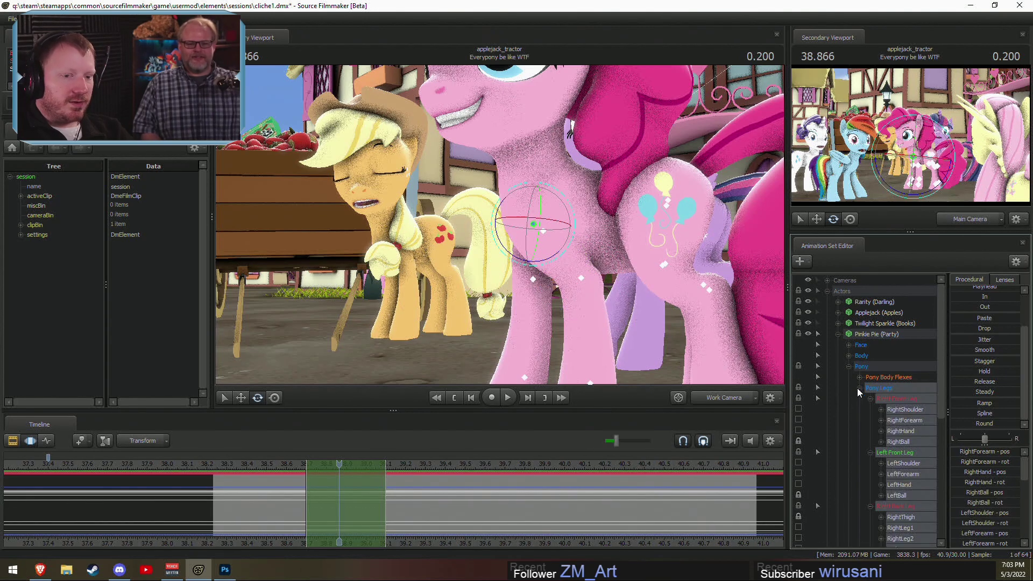
pyautogui.click(857, 389)
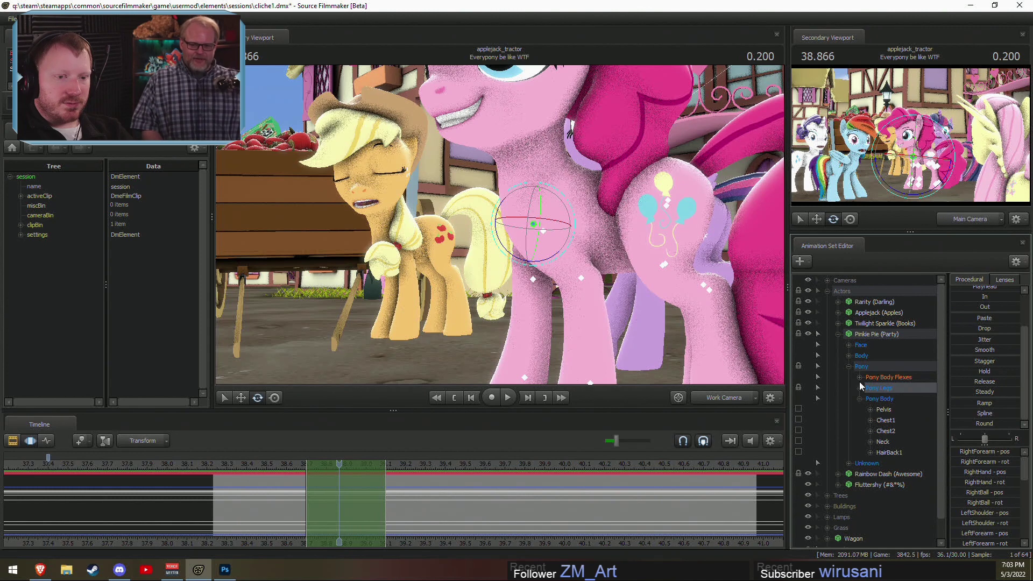
pyautogui.click(859, 388)
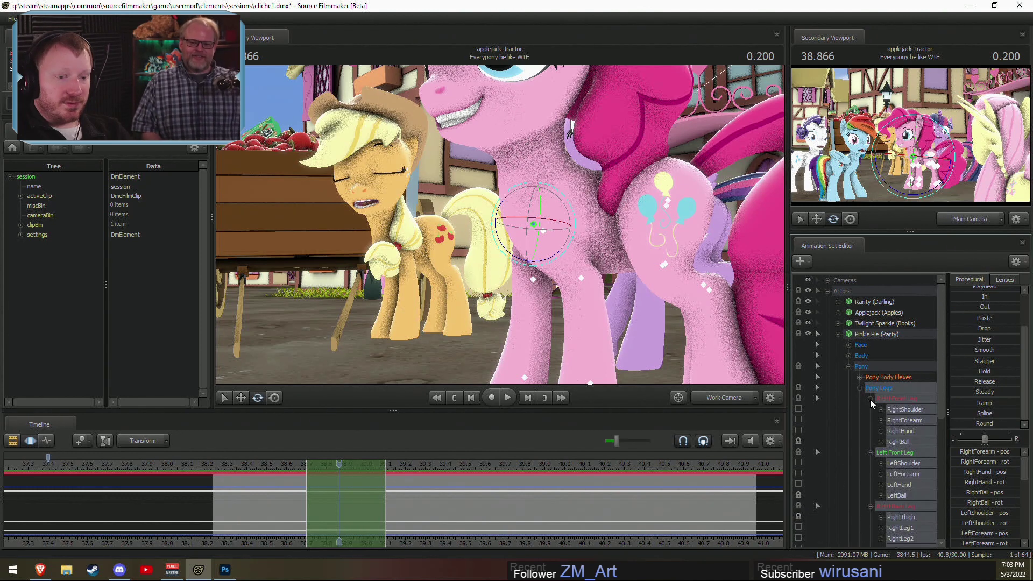
pyautogui.click(798, 409)
pyautogui.click(799, 462)
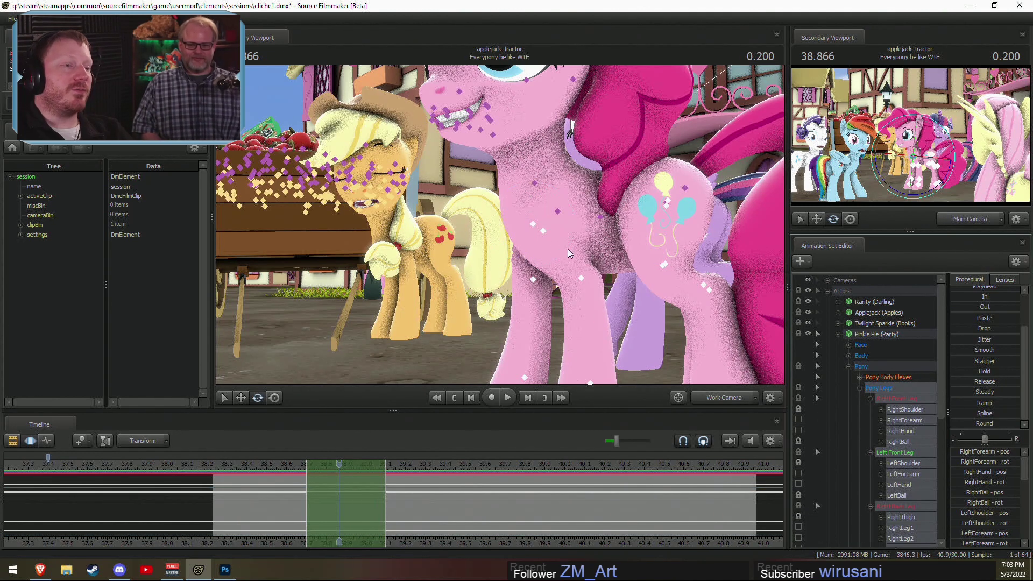
# Step: Adjust the rotation of Pinkie Pie's Head bone at 38.866, viewing her from beside Rainbow Dash
pyautogui.keyDown('ctrl'); pyautogui.click(555, 214); pyautogui.keyUp('ctrl')
pyautogui.moveTo(612, 223)
pyautogui.keyDown('alt'); pyautogui.mouseDown()
pyautogui.moveTo(497, 226)
pyautogui.moveTo(523, 198)
pyautogui.moveTo(490, 224)
pyautogui.moveTo(550, 201)
pyautogui.moveTo(512, 186)
pyautogui.moveTo(533, 194)
pyautogui.moveTo(503, 210)
pyautogui.mouseUp(); pyautogui.keyUp('alt')
pyautogui.press('s')
pyautogui.moveTo(504, 175); pyautogui.dragTo(549, 183)
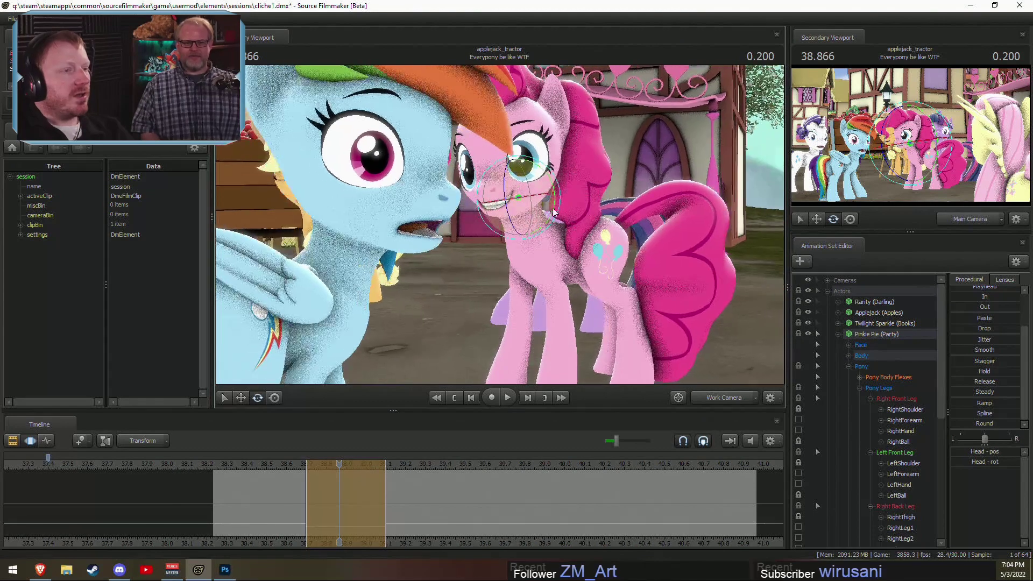
# Step: Replay the turn through the Main Camera from around 38.433 and return the playhead to 38.800
pyautogui.click(678, 397)
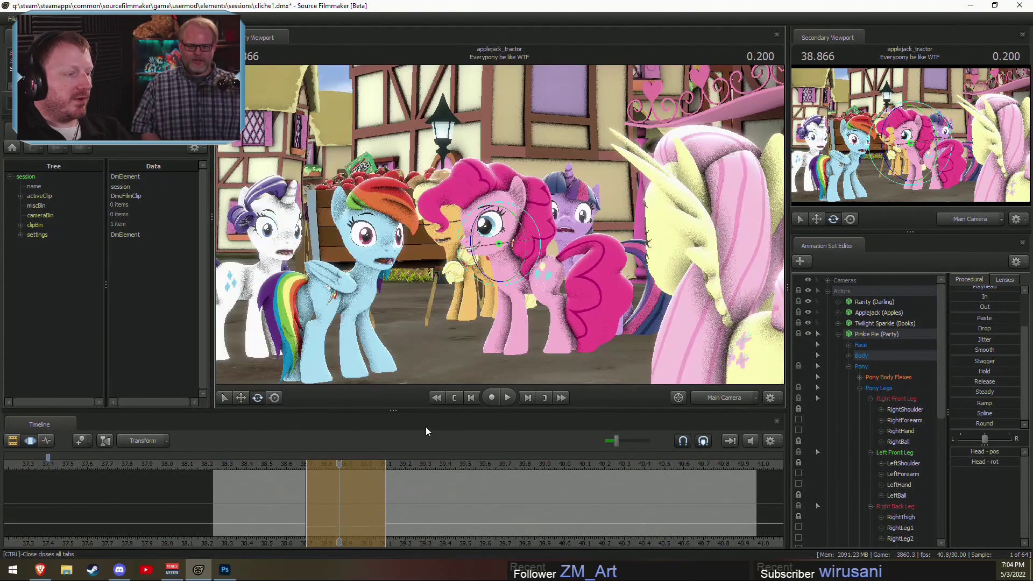
pyautogui.click(285, 465)
pyautogui.press('space')
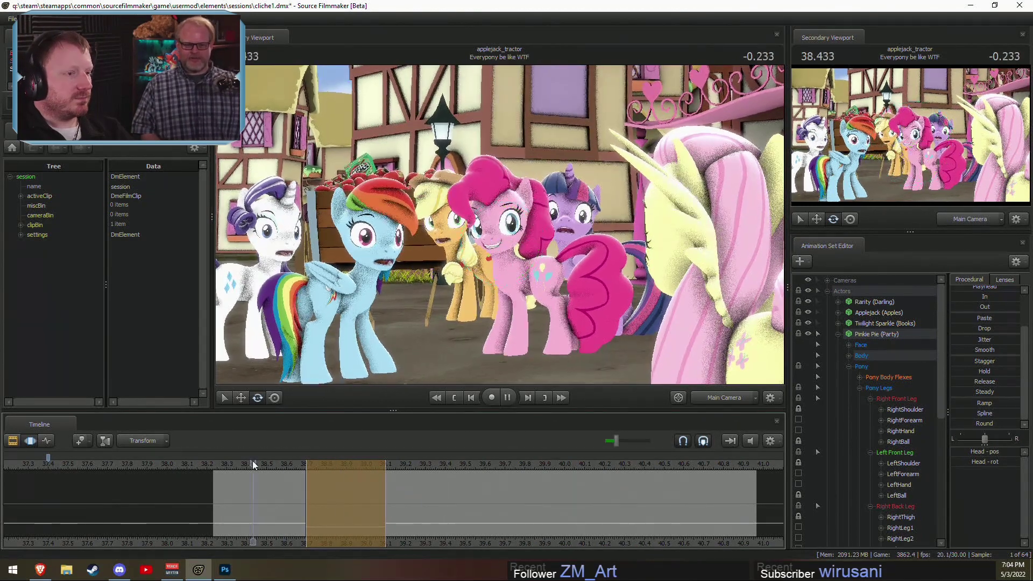
pyautogui.press('space')
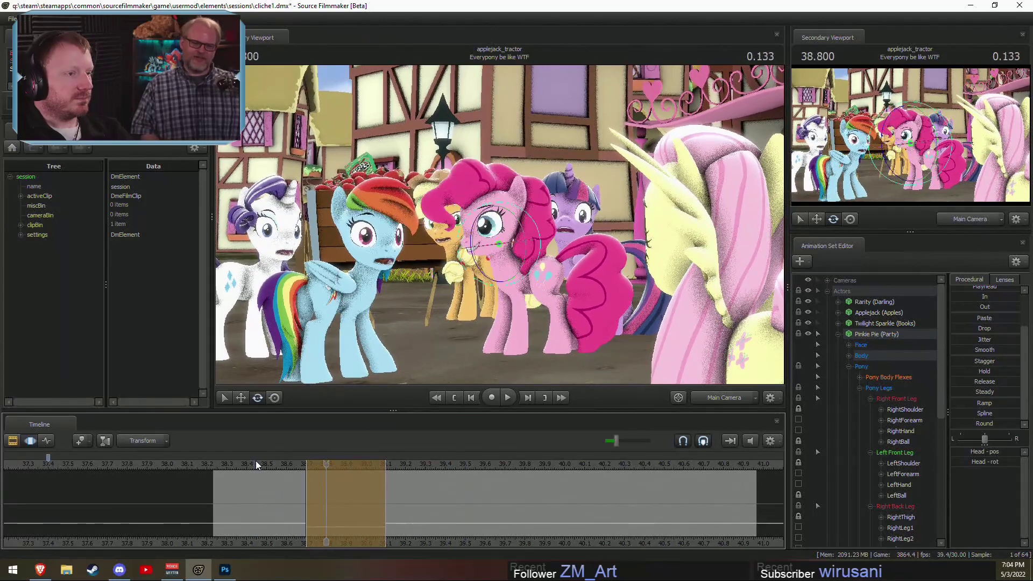
pyautogui.moveTo(256, 464); pyautogui.dragTo(326, 466)
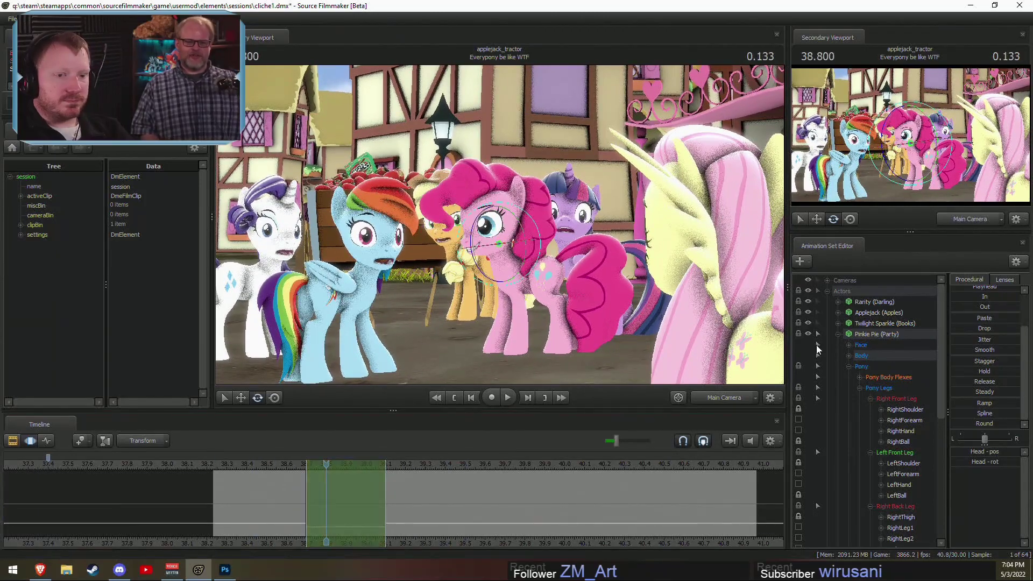
# Step: Open Pinkie Pie's smiling mouth at 38.800 with the Lower Face controls, raising JawOpen and adding a little MouthO
pyautogui.click(850, 344)
pyautogui.click(893, 462)
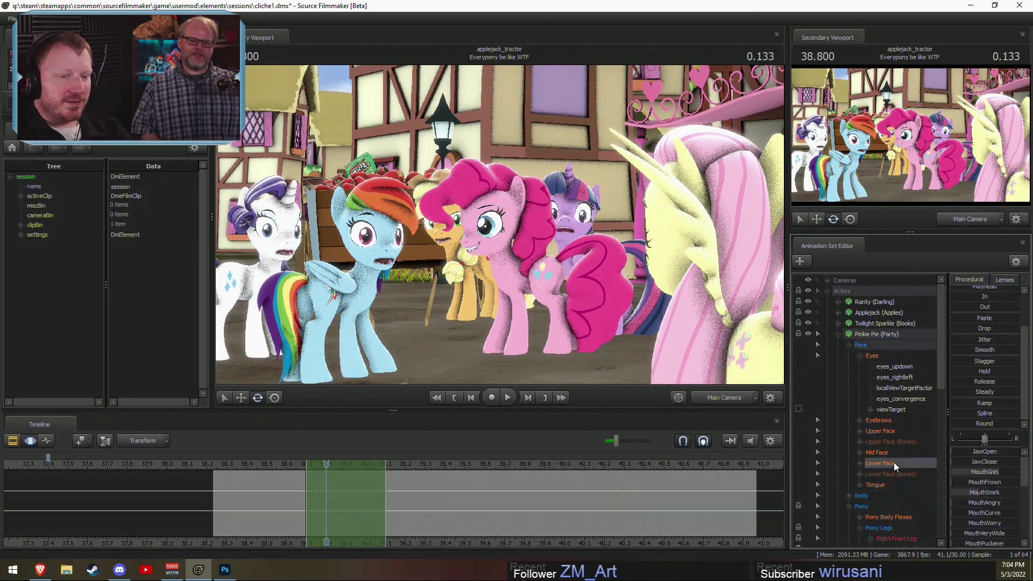
pyautogui.click(714, 395)
pyautogui.press('w')
pyautogui.moveTo(663, 316); pyautogui.dragTo(645, 275)
pyautogui.press('w')
pyautogui.moveTo(501, 231)
pyautogui.mouseDown()
pyautogui.moveTo(511, 226)
pyautogui.moveTo(501, 215)
pyautogui.moveTo(501, 230)
pyautogui.mouseUp()
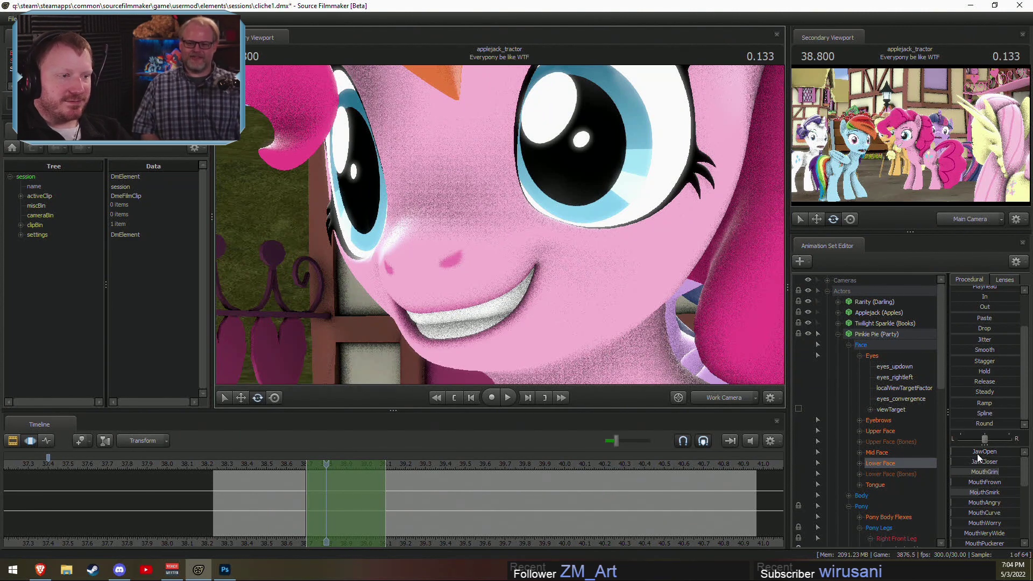
pyautogui.moveTo(977, 453); pyautogui.dragTo(967, 474)
pyautogui.scroll(-2, 972, 500)
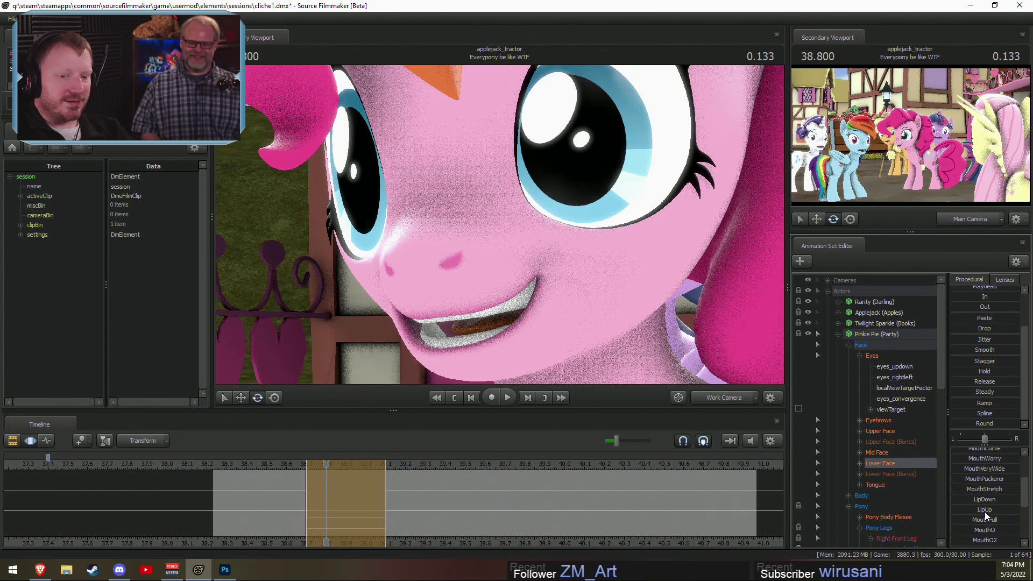
pyautogui.moveTo(981, 530); pyautogui.dragTo(956, 529)
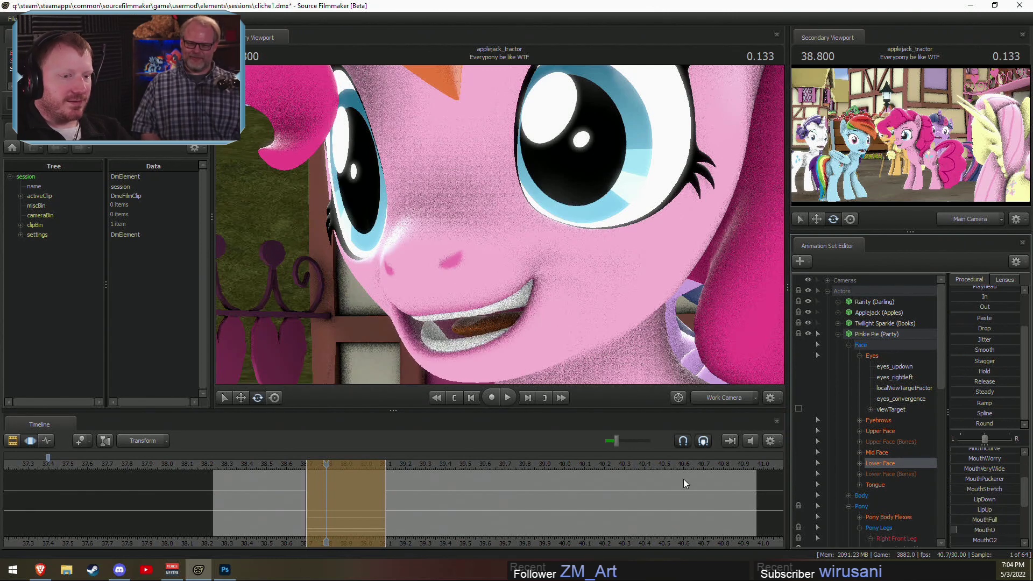
# Step: Replay the shot through the Main Camera to check Pinkie Pie's mouth change
pyautogui.click(721, 399)
pyautogui.press('space')
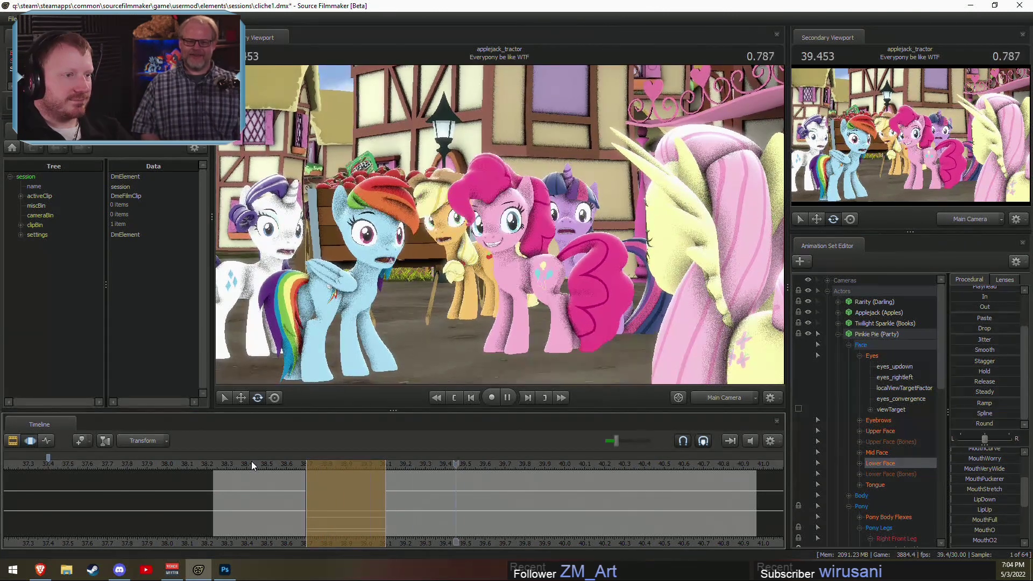
pyautogui.press('space')
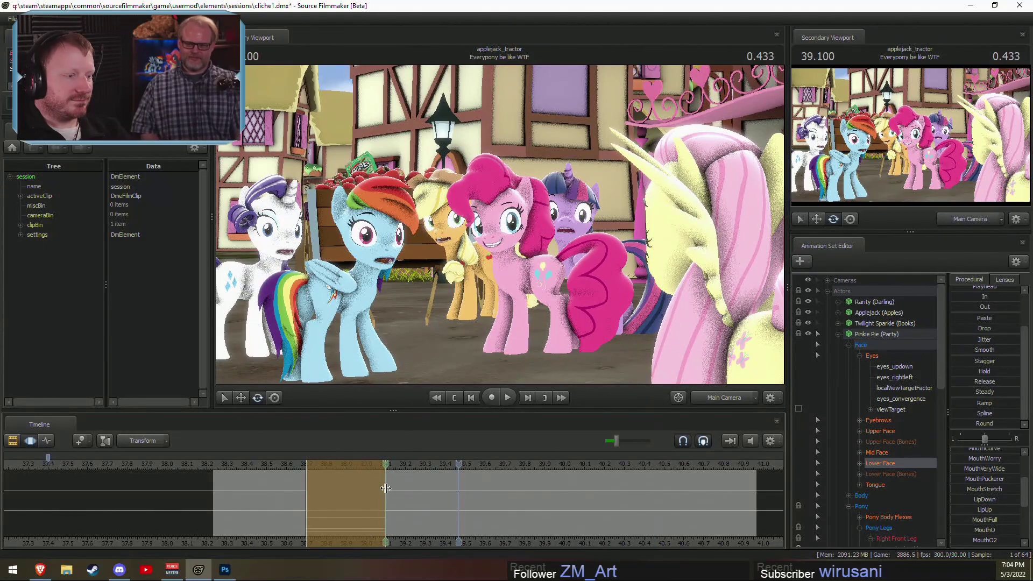
# Step: Adjust Pinkie Pie's MouthSmirk in Lower Face at 38.366, with the time selection covering everything up to 38.7
pyautogui.keyDown('shift'); pyautogui.moveTo(386, 488); pyautogui.dragTo(779, 499); pyautogui.keyUp('shift')
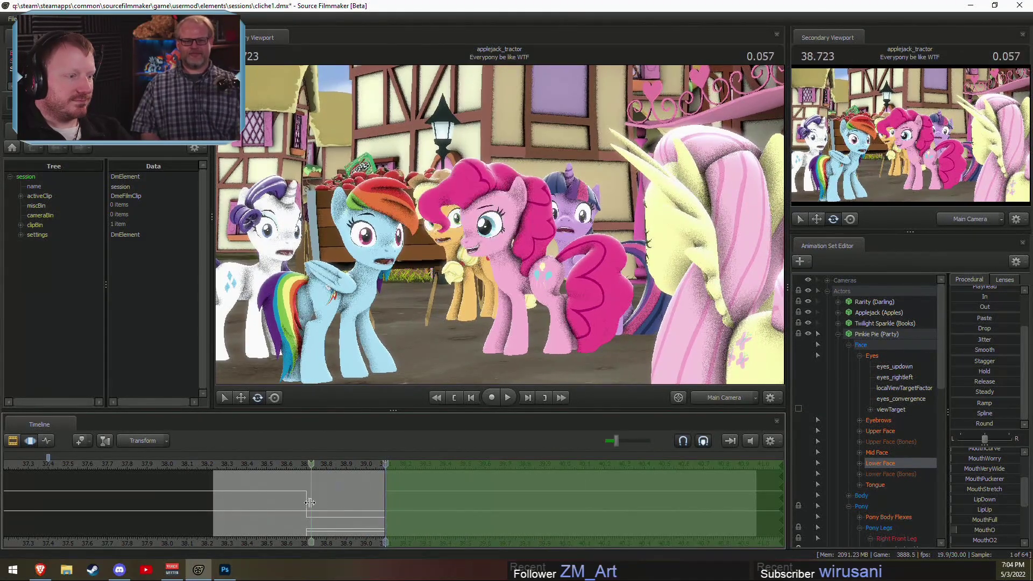
pyautogui.keyDown('shift'); pyautogui.moveTo(307, 502); pyautogui.dragTo(211, 453); pyautogui.keyUp('shift')
pyautogui.moveTo(321, 467); pyautogui.dragTo(240, 466)
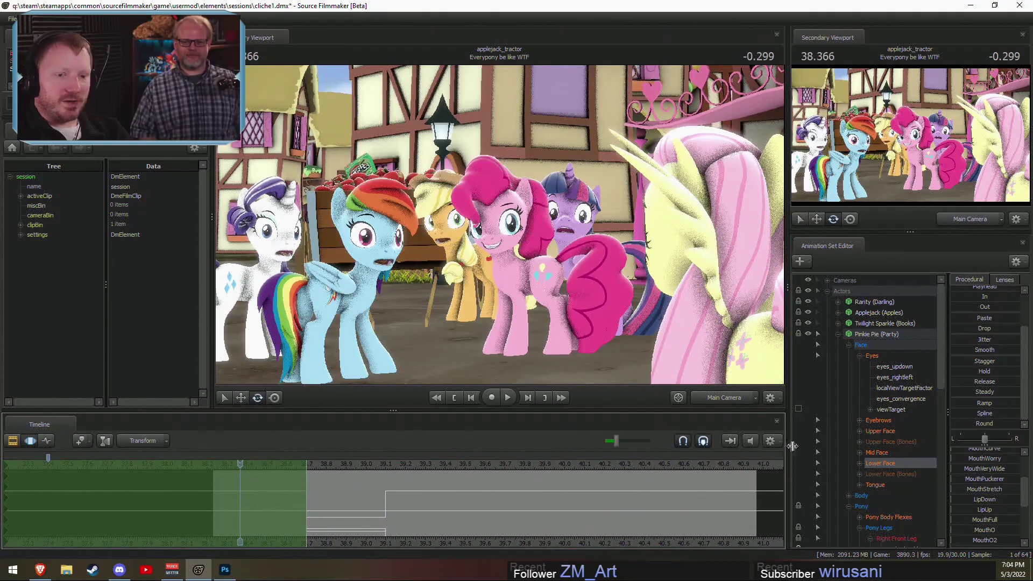
pyautogui.scroll(2, 992, 483)
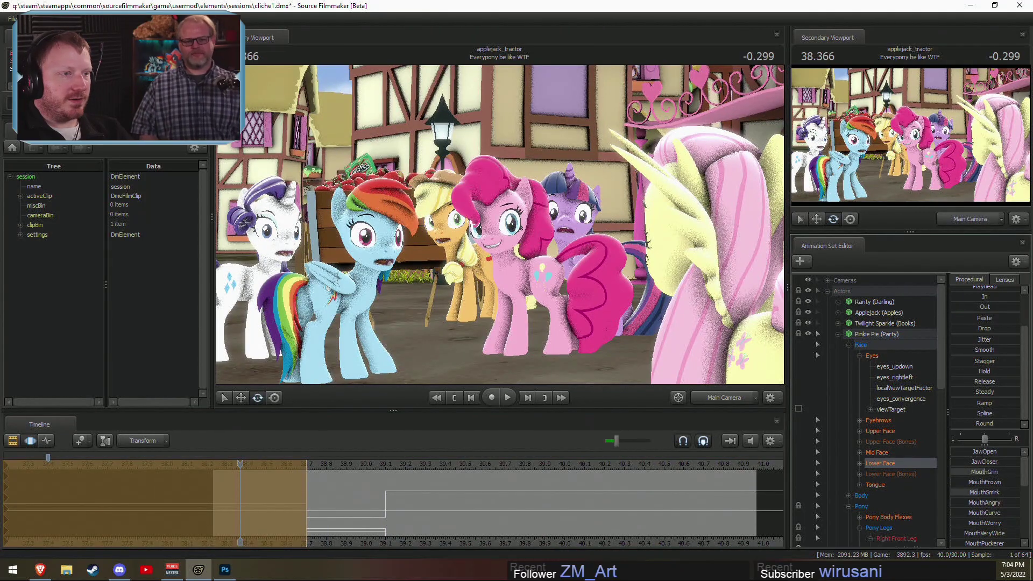
pyautogui.moveTo(979, 493); pyautogui.dragTo(993, 492)
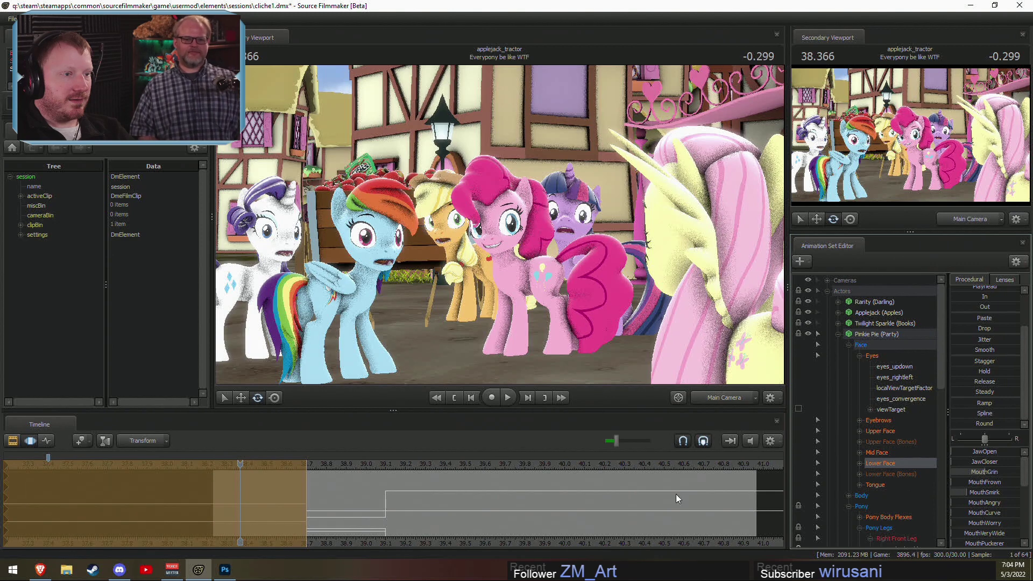
# Step: Replay the shot through the Main Camera to check the smirk and return the playhead to 38.266
pyautogui.press('space')
pyautogui.press('F2')
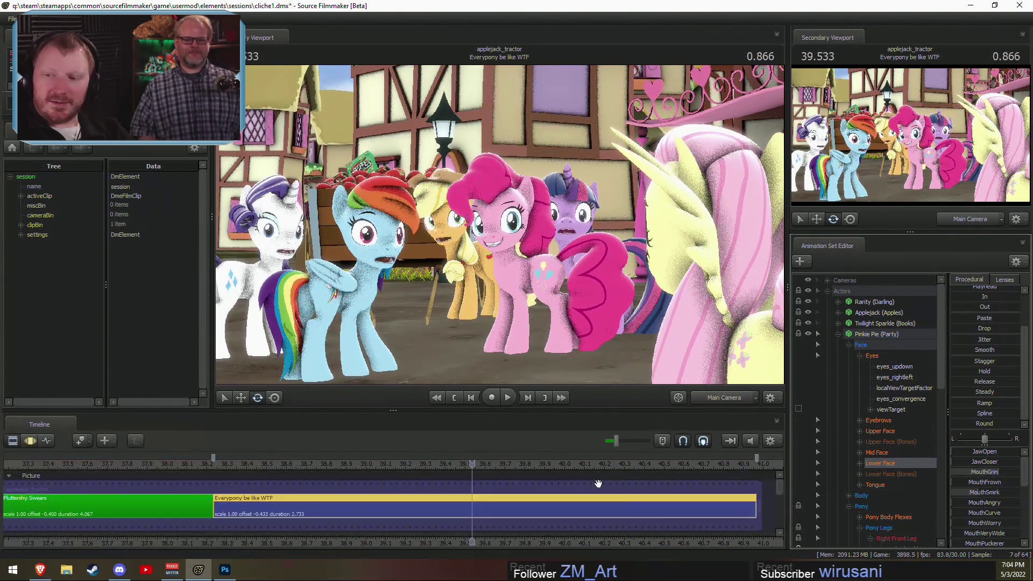
pyautogui.press('F3')
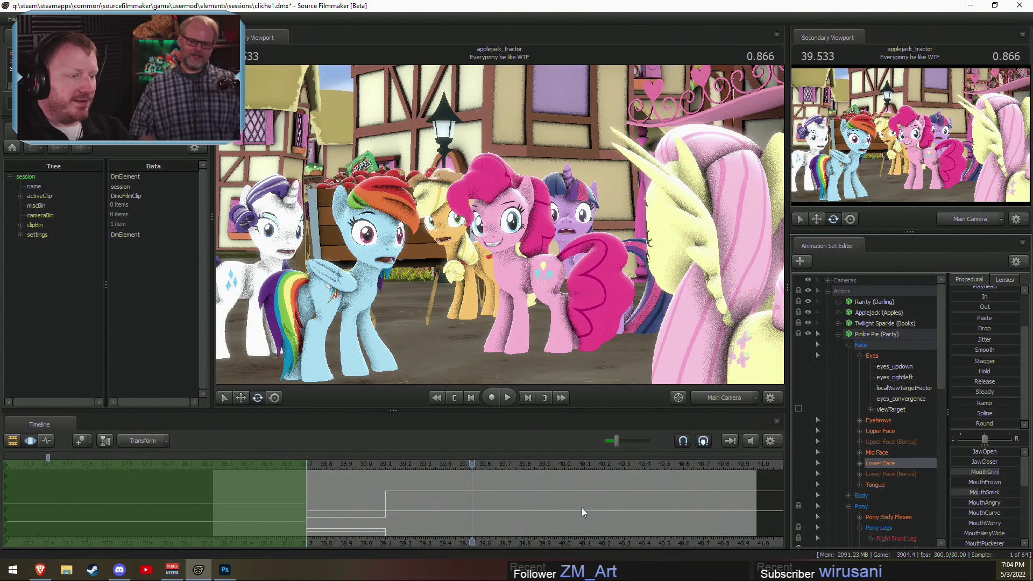
pyautogui.moveTo(326, 466); pyautogui.dragTo(248, 466)
pyautogui.click(220, 466)
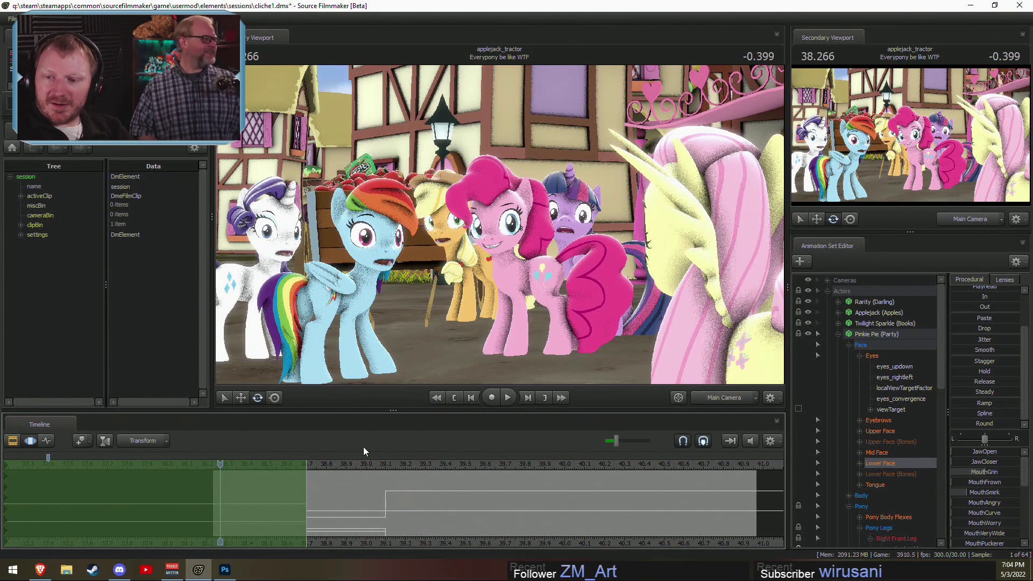
pyautogui.press('F2')
pyautogui.press('F3')
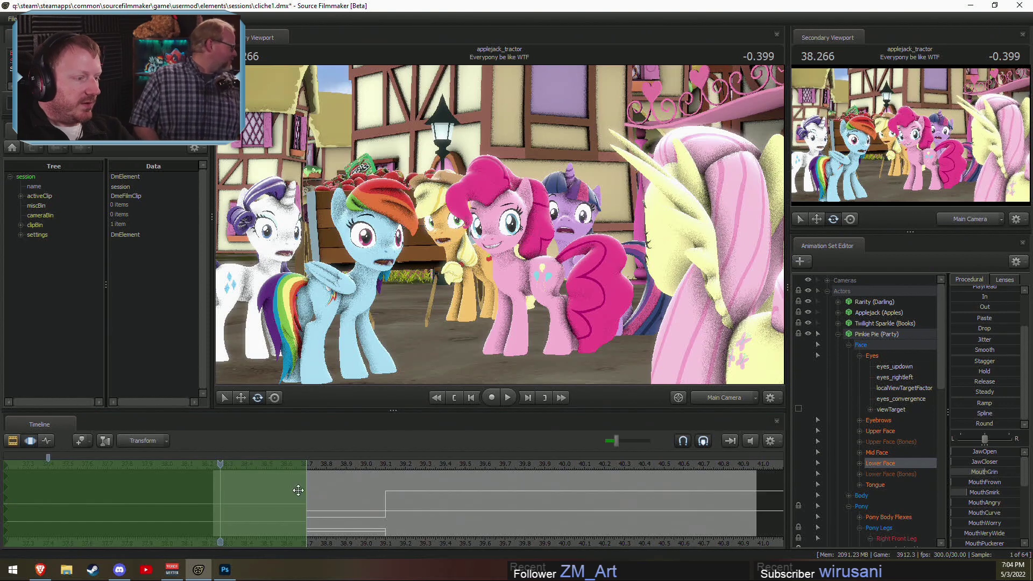
# Step: Review the clip sequence around "Everypony be like WTF" and play the shot again from 38.266
pyautogui.scroll(-3, 301, 498)
pyautogui.press('F2')
pyautogui.scroll(-2, 308, 515)
pyautogui.moveTo(320, 538); pyautogui.dragTo(623, 525, button='middle')
pyautogui.scroll(-6, 622, 525)
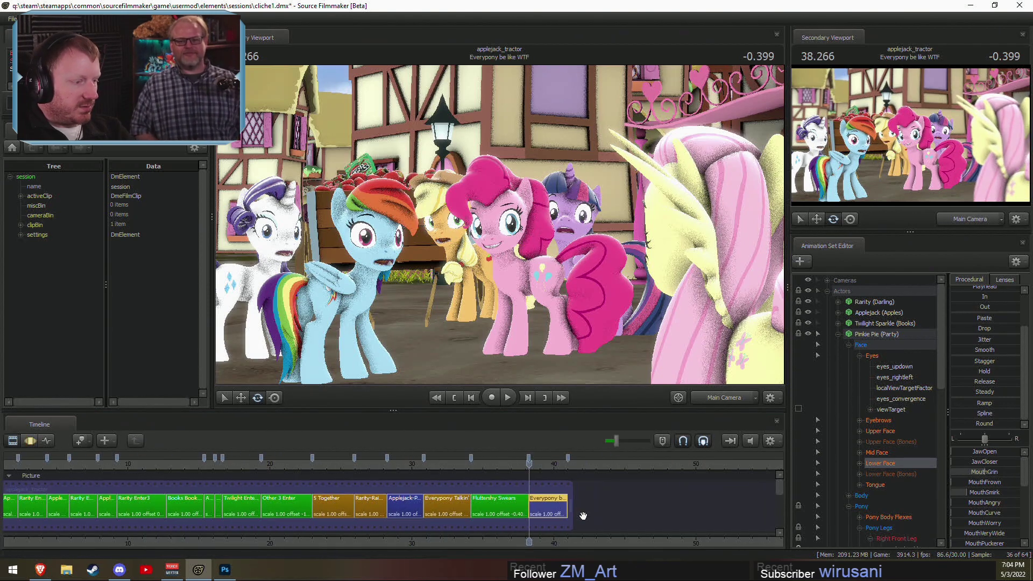
pyautogui.scroll(6, 583, 515)
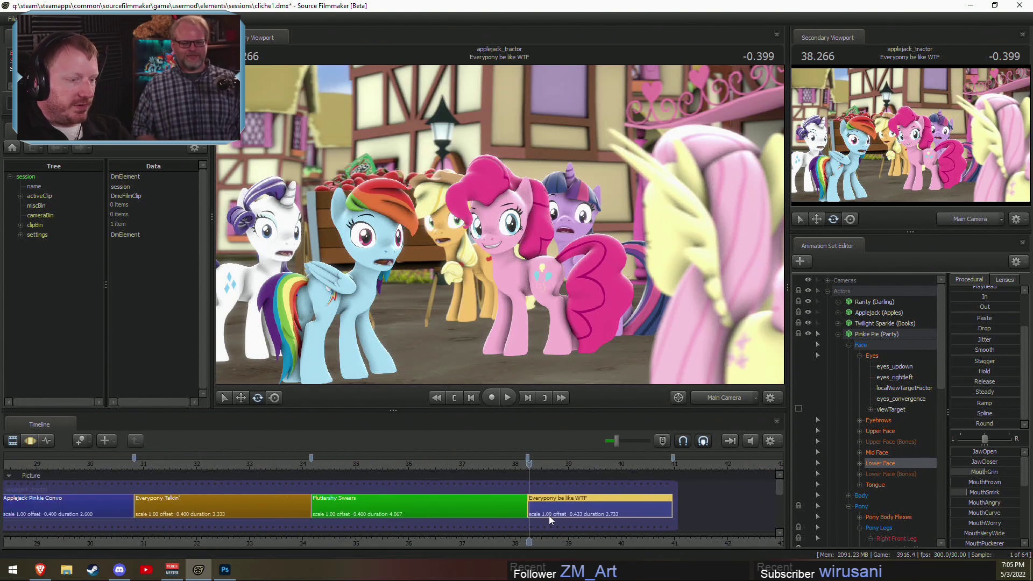
pyautogui.scroll(4, 548, 516)
pyautogui.moveTo(546, 538); pyautogui.dragTo(344, 531, button='middle')
pyautogui.press('space')
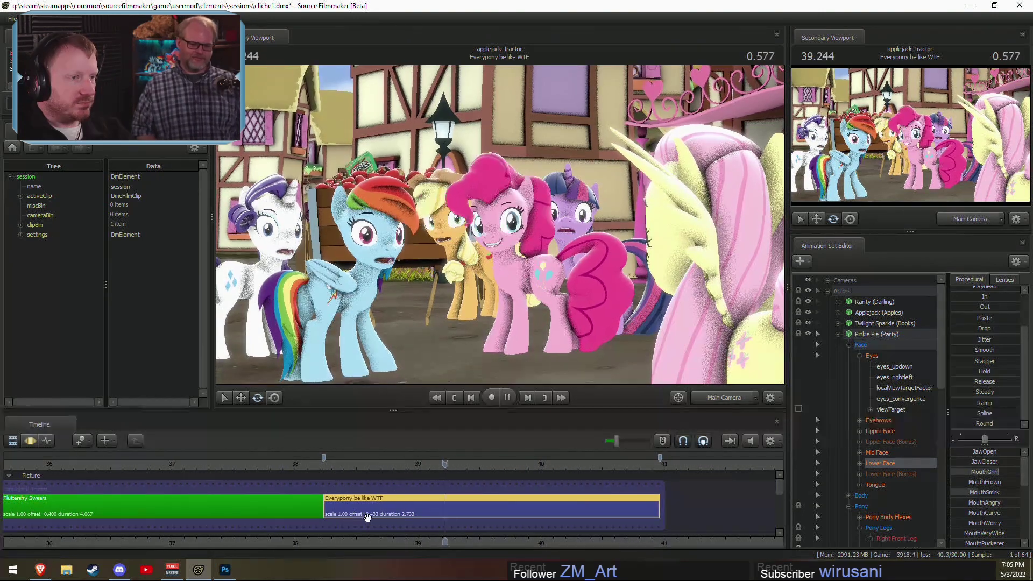
pyautogui.press('space')
# Step: Select the time range from 39.1 onward in the Motion Editor and place the playhead at 38.266
pyautogui.scroll(2, 377, 515)
pyautogui.press('F3')
pyautogui.moveTo(359, 483); pyautogui.dragTo(780, 501)
pyautogui.moveTo(475, 463); pyautogui.dragTo(375, 465)
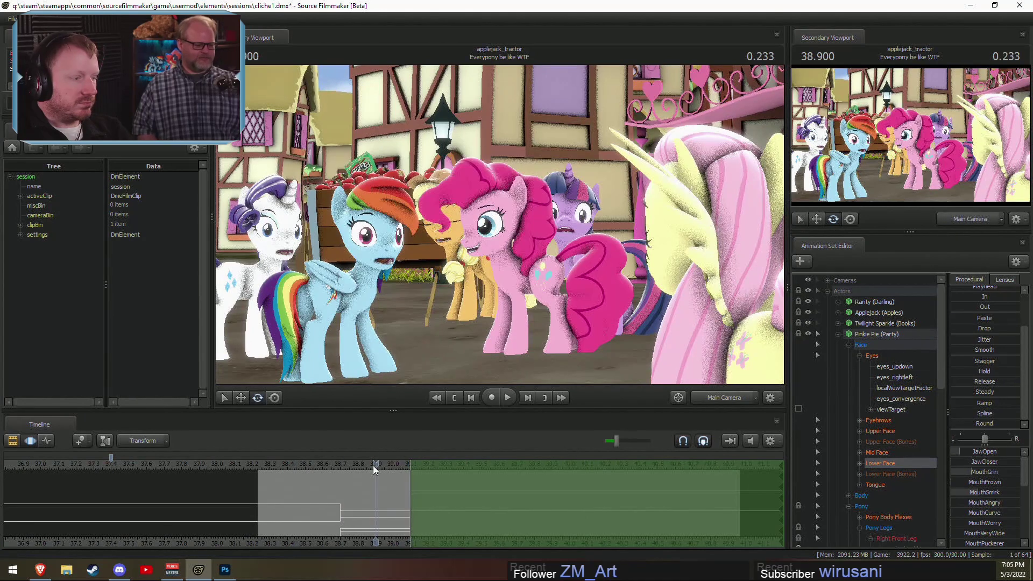
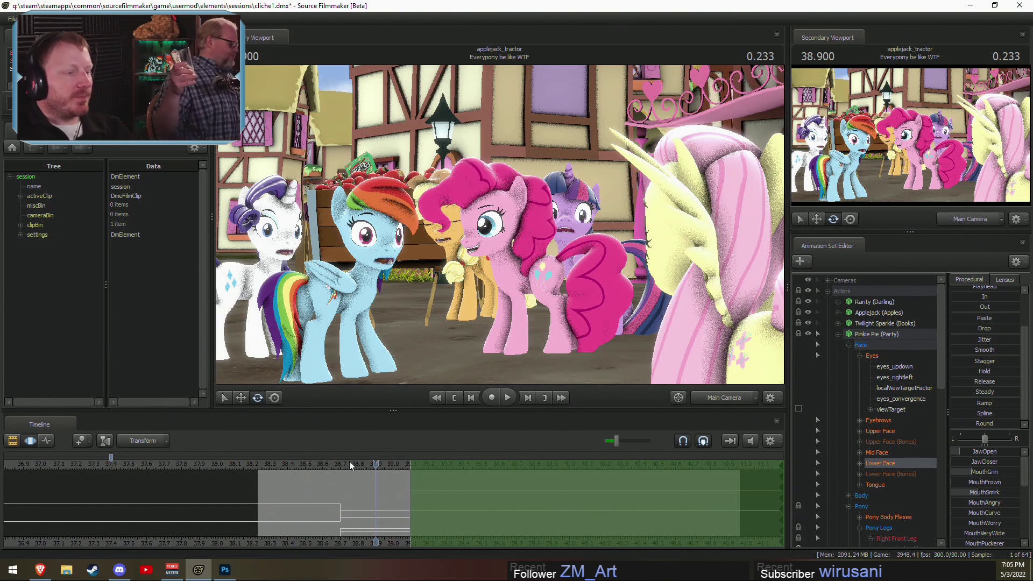
pyautogui.click(305, 466)
pyautogui.moveTo(304, 465); pyautogui.dragTo(264, 465)
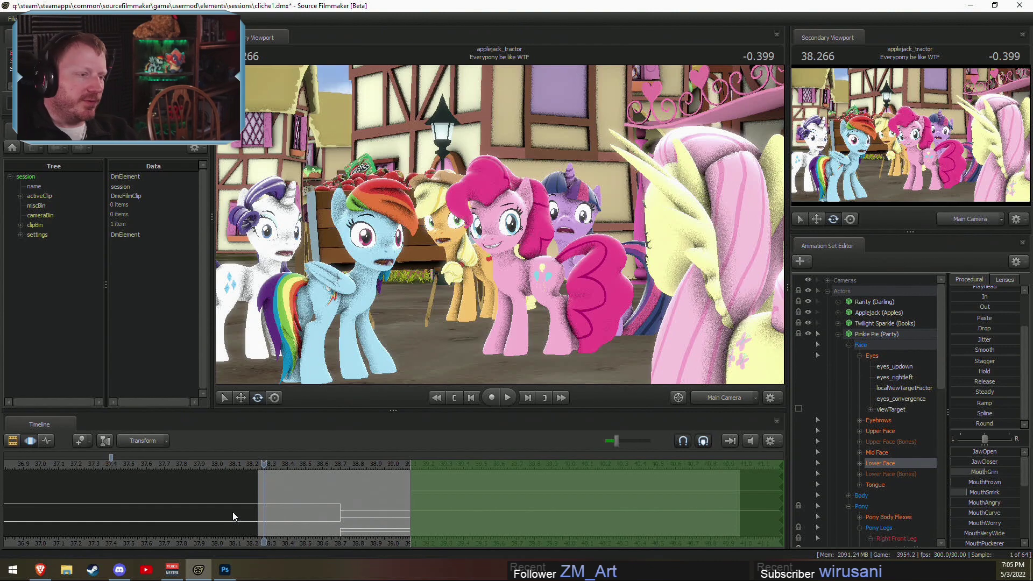
pyautogui.moveTo(299, 466); pyautogui.dragTo(396, 508)
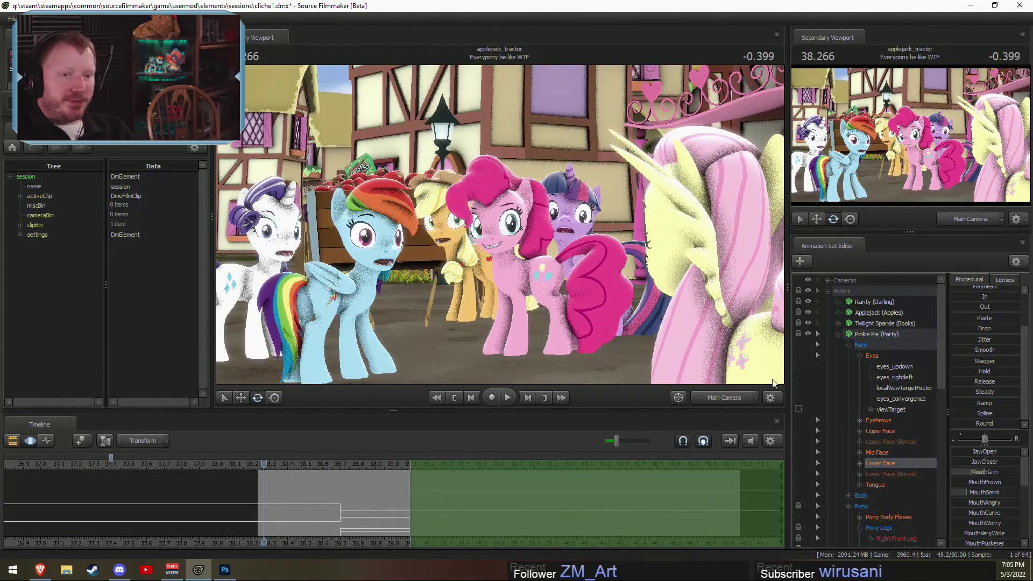
# Step: Apply a procedural blend to all of Pinkie Pie's controls except the Head bone, from 39.1 onward
pyautogui.click(865, 338)
pyautogui.scroll(-4, 860, 485)
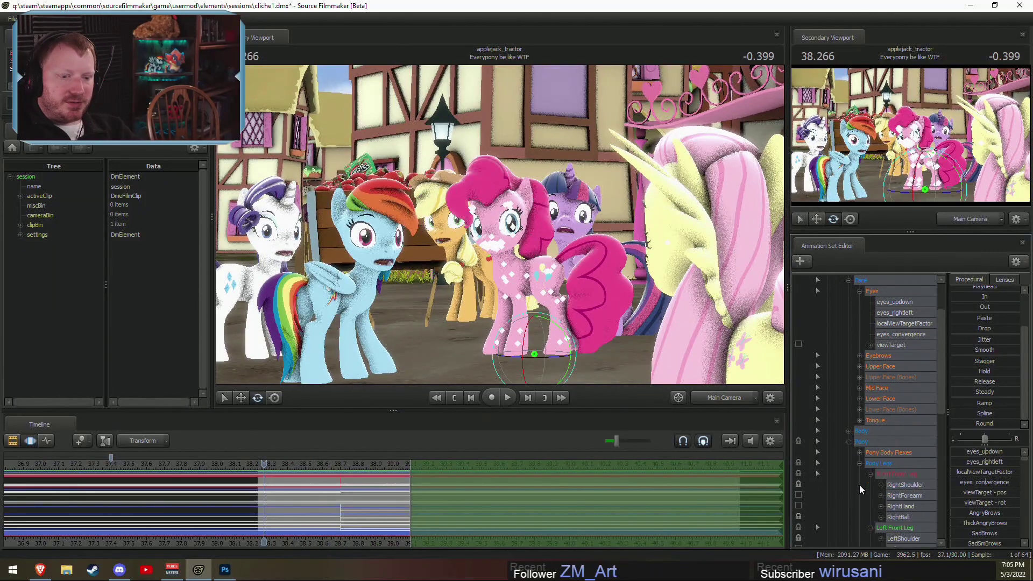
pyautogui.scroll(-7, 879, 487)
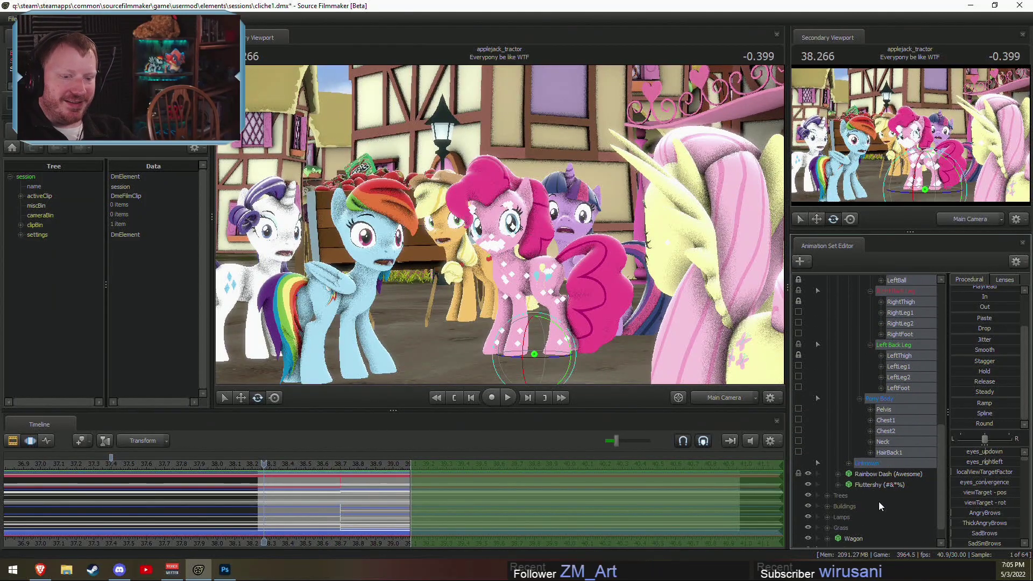
pyautogui.scroll(10, 866, 472)
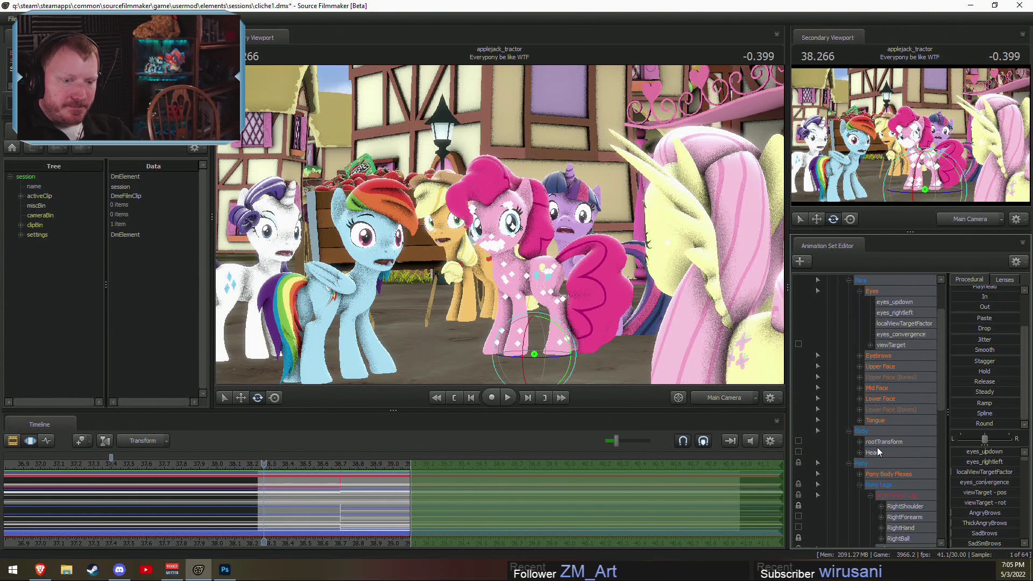
pyautogui.moveTo(973, 296)
pyautogui.mouseDown()
pyautogui.moveTo(991, 297)
pyautogui.moveTo(953, 296)
pyautogui.mouseUp()
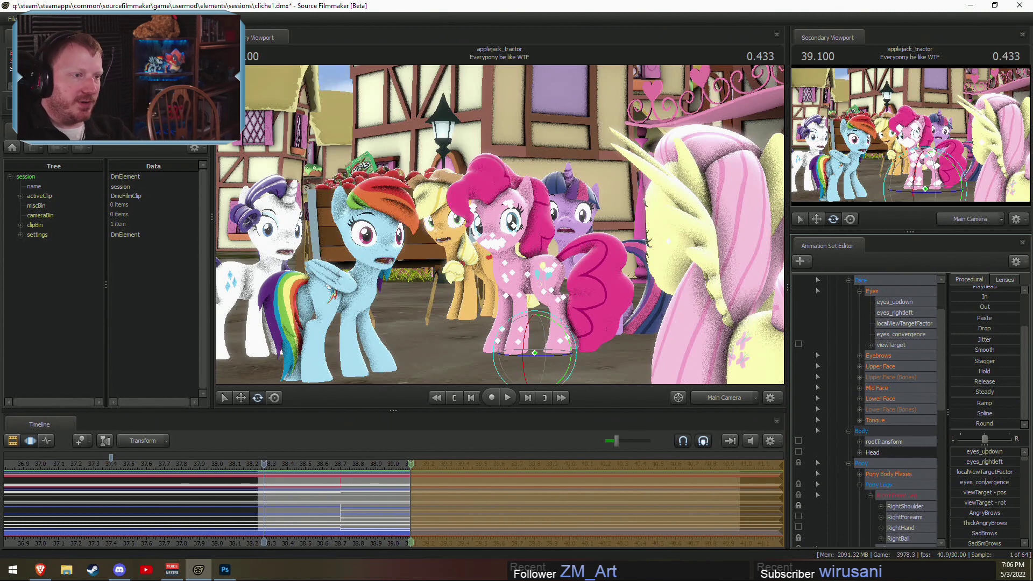
pyautogui.moveTo(950, 296); pyautogui.dragTo(972, 297)
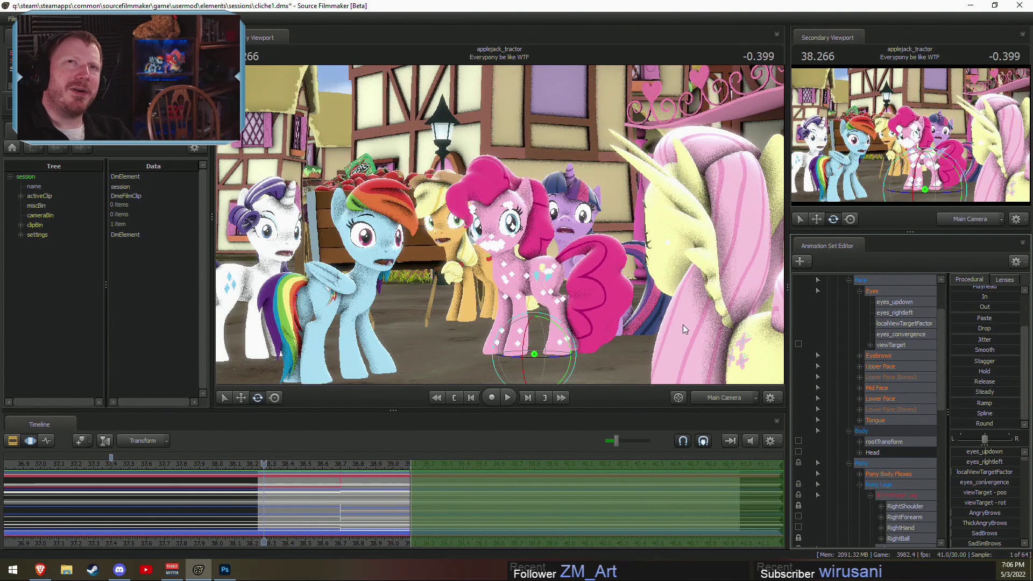
# Step: Rotate Pinkie Pie's Head bone for the range after 39.1, viewing her close up through the Work Camera
pyautogui.press('F3')
pyautogui.press('F3')
pyautogui.press('F2')
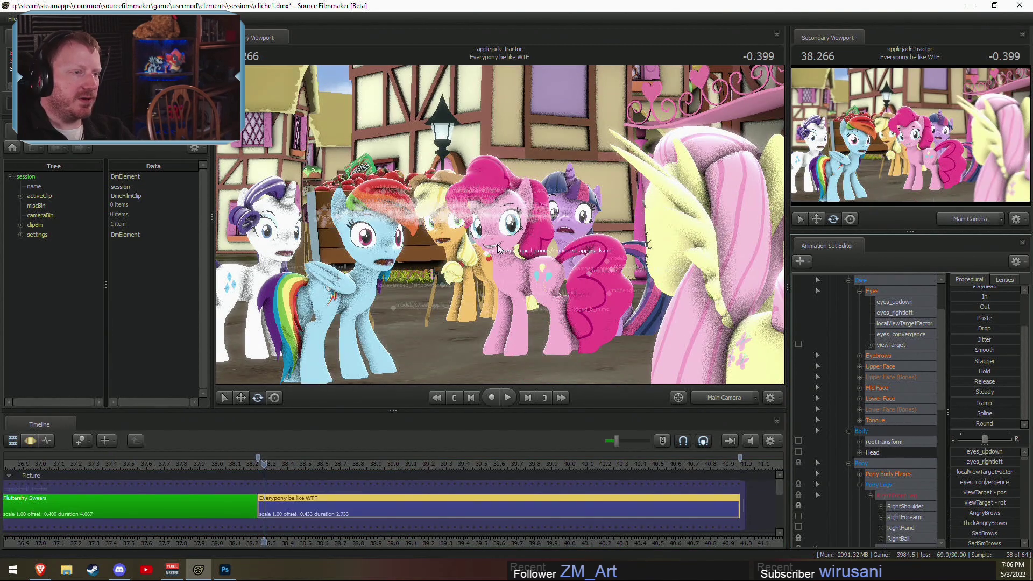
pyautogui.press('F3')
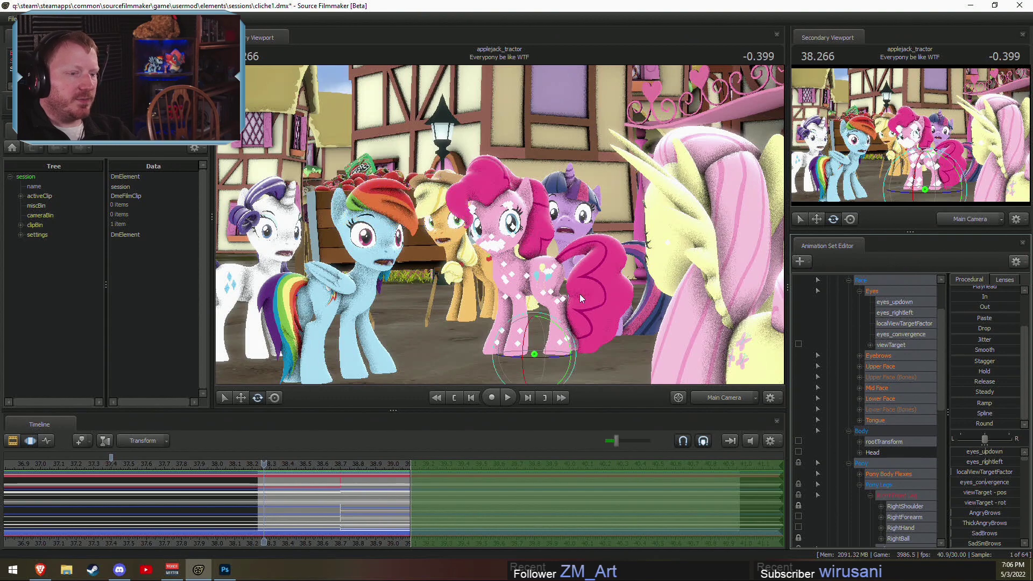
pyautogui.click(720, 400)
pyautogui.press('w')
pyautogui.press('w')
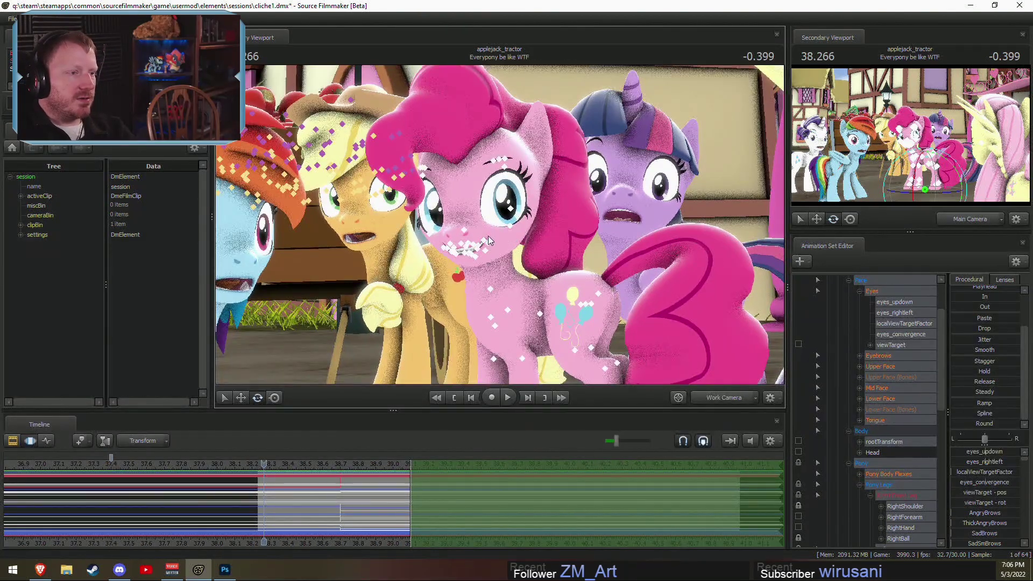
pyautogui.click(482, 247)
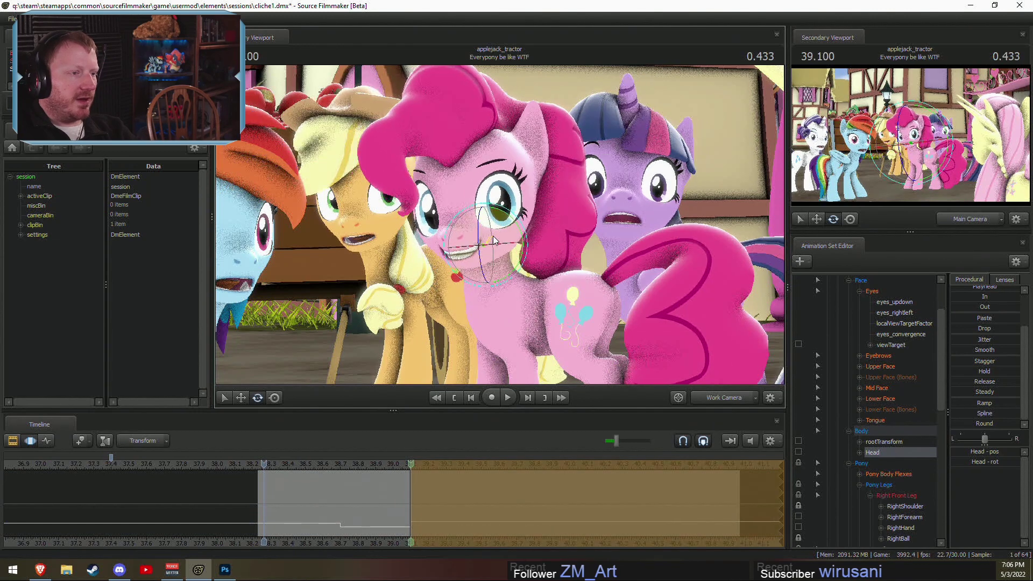
pyautogui.moveTo(395, 477); pyautogui.dragTo(434, 484)
pyautogui.moveTo(482, 225); pyautogui.dragTo(486, 238)
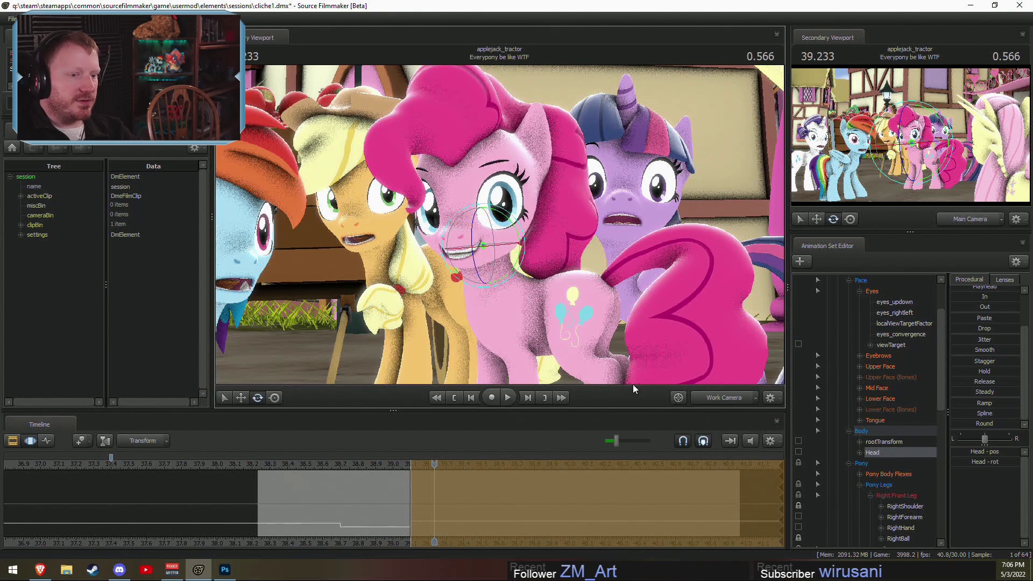
# Step: Compare the pose with the Main Camera framing at 39.233 and refine Pinkie Pie's Head rotation from a wider close-up
pyautogui.click(722, 399)
pyautogui.click(721, 401)
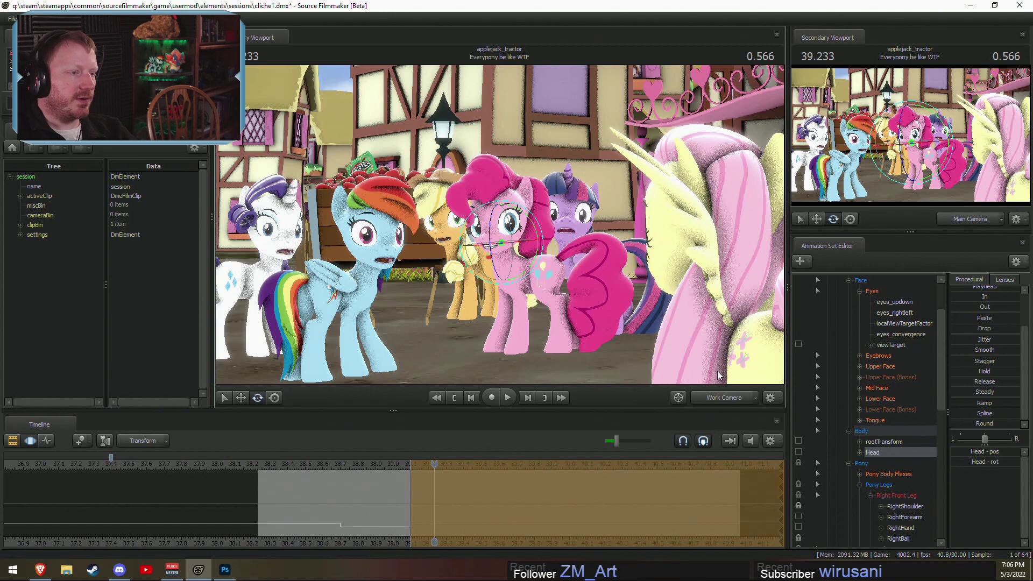
pyautogui.moveTo(685, 370); pyautogui.dragTo(675, 381)
pyautogui.press('w')
pyautogui.moveTo(499, 225)
pyautogui.mouseDown()
pyautogui.moveTo(409, 215)
pyautogui.moveTo(507, 224)
pyautogui.mouseUp()
pyautogui.press('s')
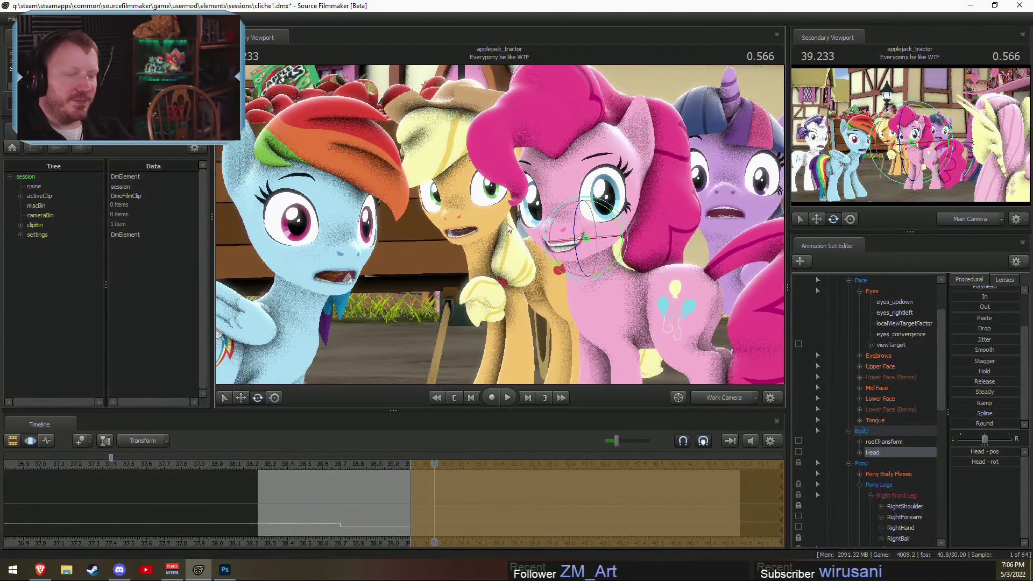
pyautogui.moveTo(405, 479); pyautogui.dragTo(291, 486)
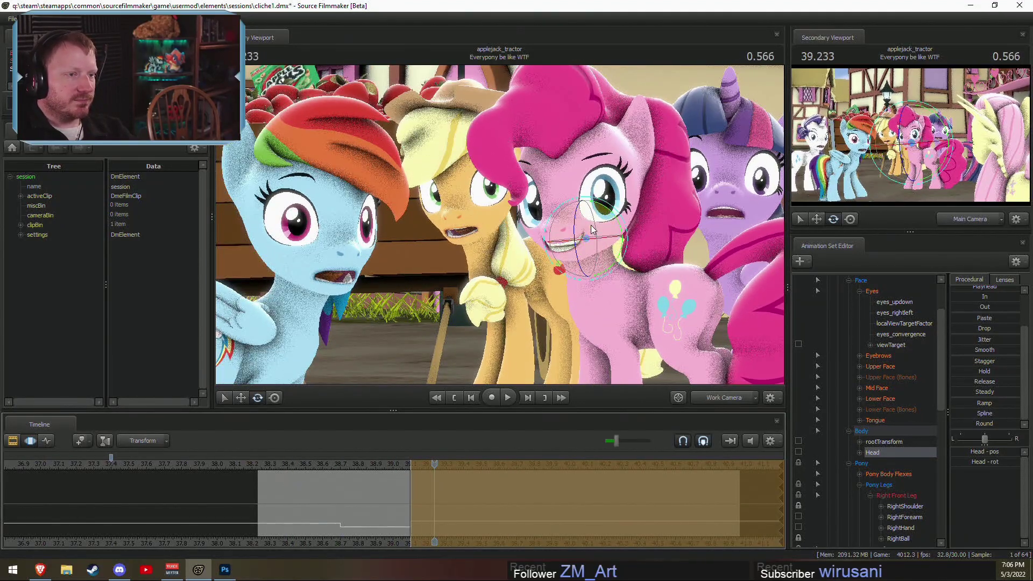
pyautogui.moveTo(592, 227)
pyautogui.mouseDown()
pyautogui.moveTo(584, 229)
pyautogui.moveTo(601, 230)
pyautogui.mouseUp()
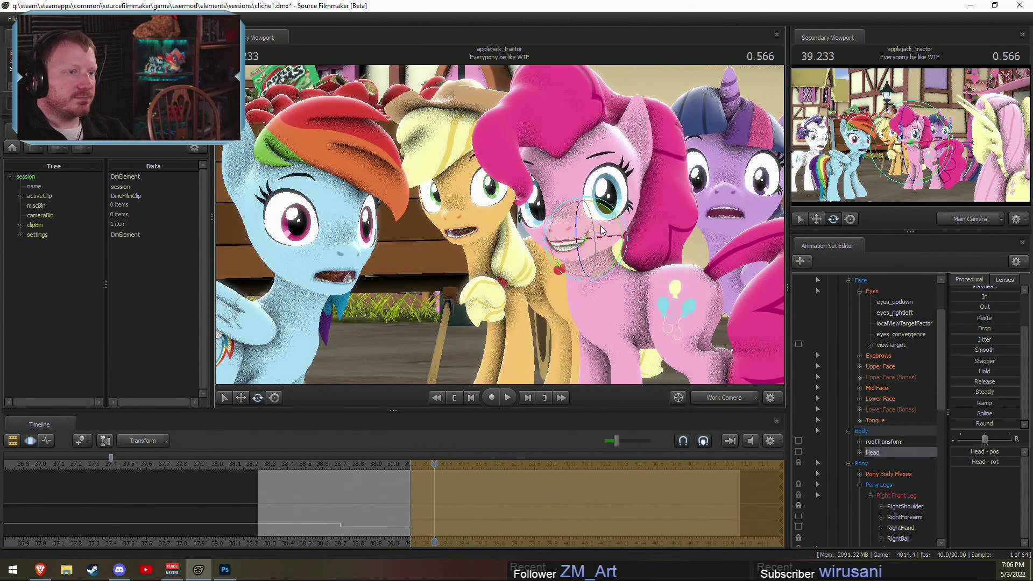
# Step: Extend the time selection over the whole timeline and add a little SurpriseWideBrows to Pinkie Pie's Eyebrows at 39.233
pyautogui.doubleClick(371, 507)
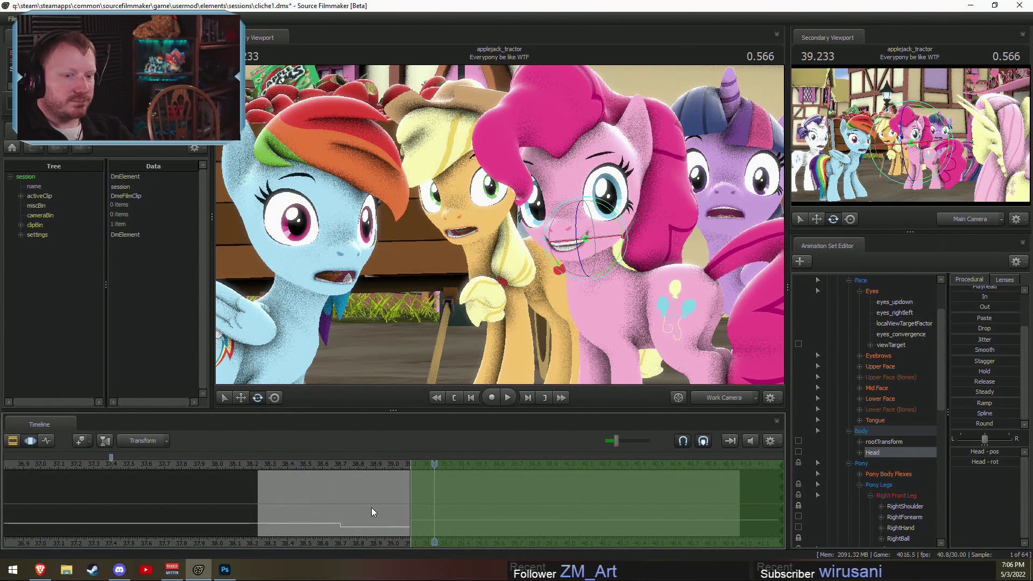
pyautogui.scroll(1, 874, 366)
pyautogui.click(869, 388)
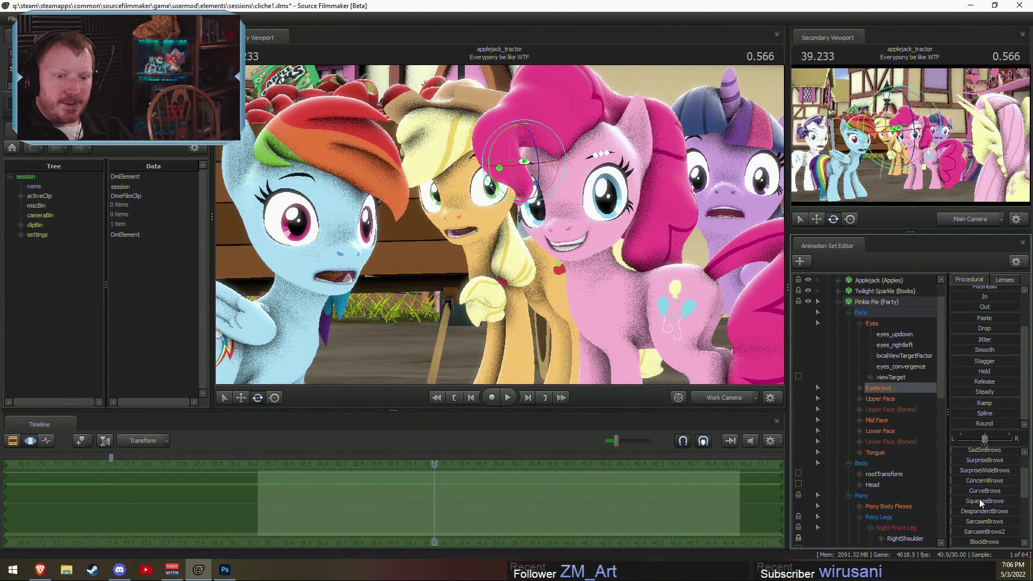
pyautogui.click(960, 502)
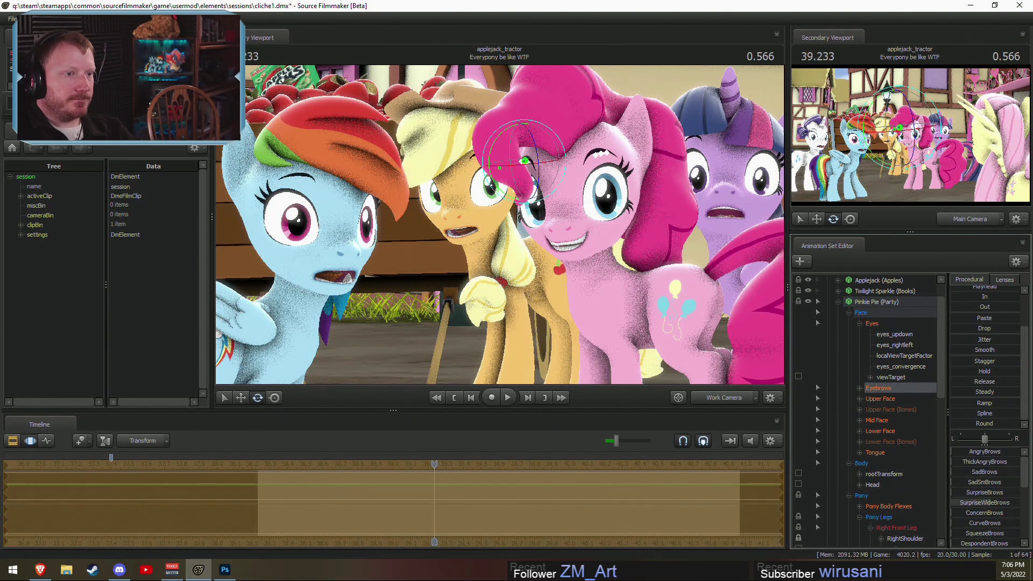
pyautogui.press('F3')
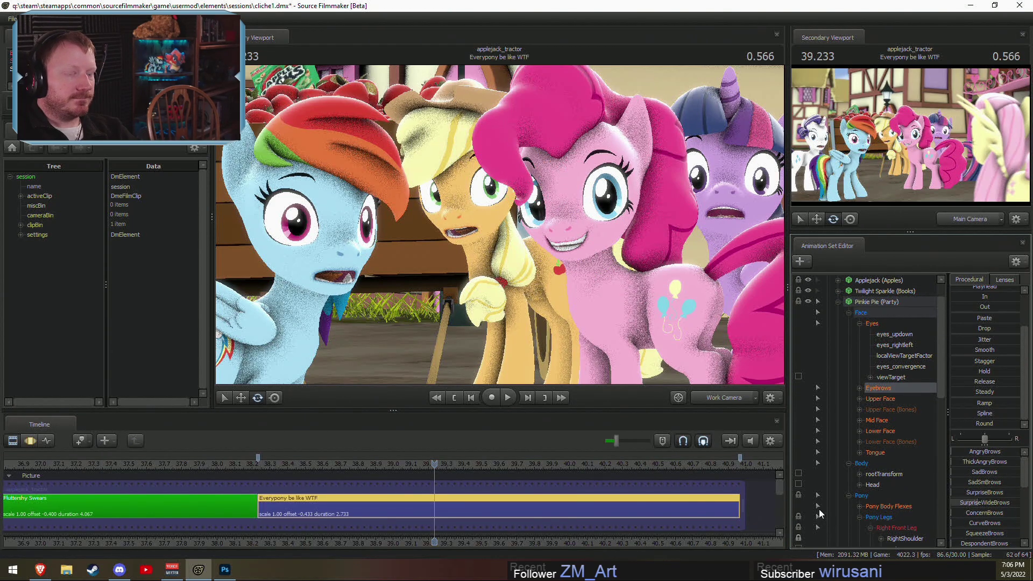
pyautogui.press('F3')
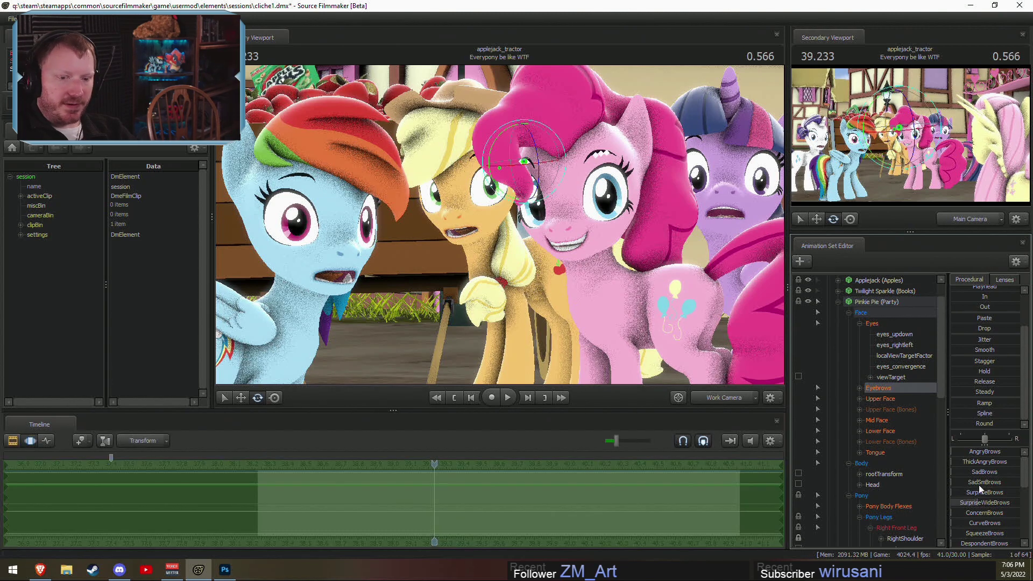
pyautogui.press('F2')
pyautogui.press('F3')
pyautogui.moveTo(984, 501); pyautogui.dragTo(978, 501)
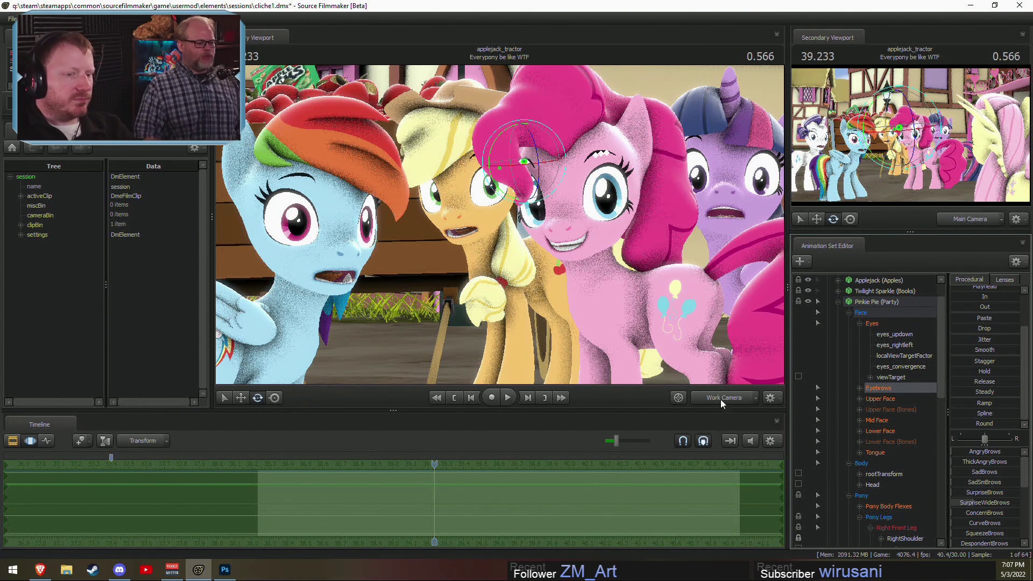
# Step: Examine the ponies' staging at 39.233 from several angles through the Work Camera and compare it with the Main Camera framing
pyautogui.middleClick(718, 395)
pyautogui.moveTo(499, 224)
pyautogui.mouseDown()
pyautogui.moveTo(507, 250)
pyautogui.moveTo(538, 274)
pyautogui.moveTo(499, 229)
pyautogui.mouseUp()
pyautogui.press('s')
pyautogui.press('w')
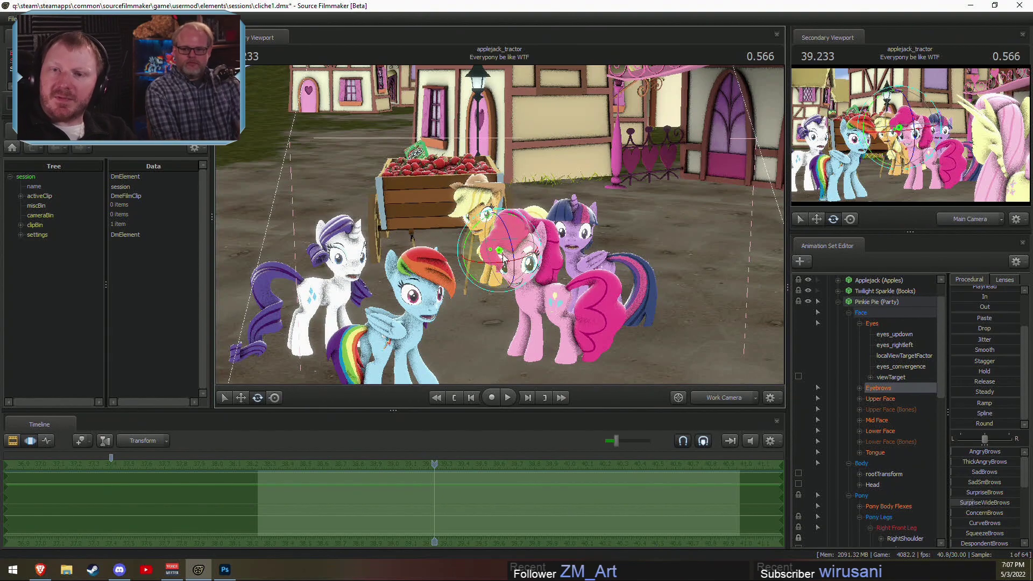
pyautogui.press('s')
pyautogui.moveTo(604, 169); pyautogui.dragTo(692, 198)
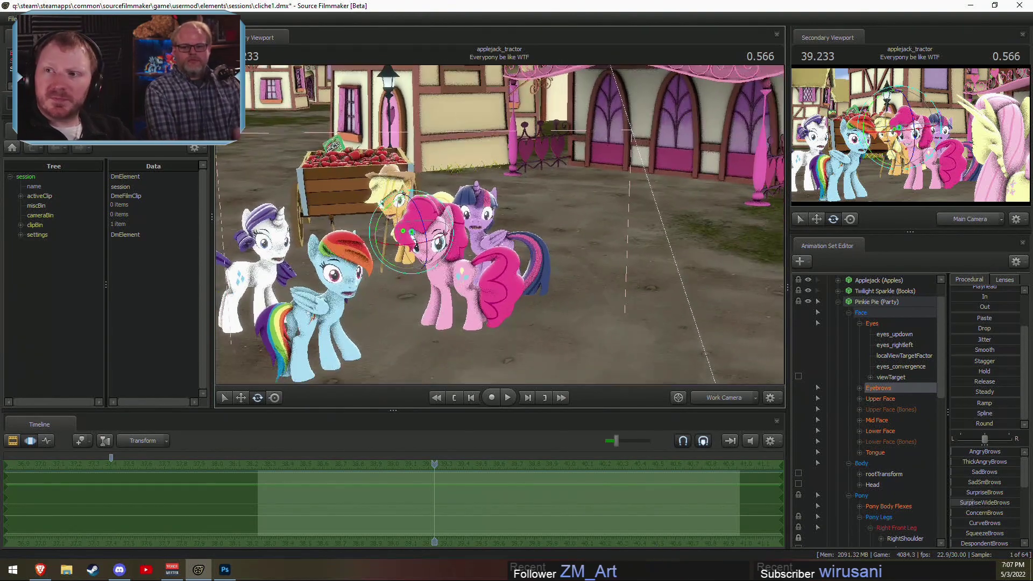
pyautogui.moveTo(504, 259); pyautogui.dragTo(509, 226)
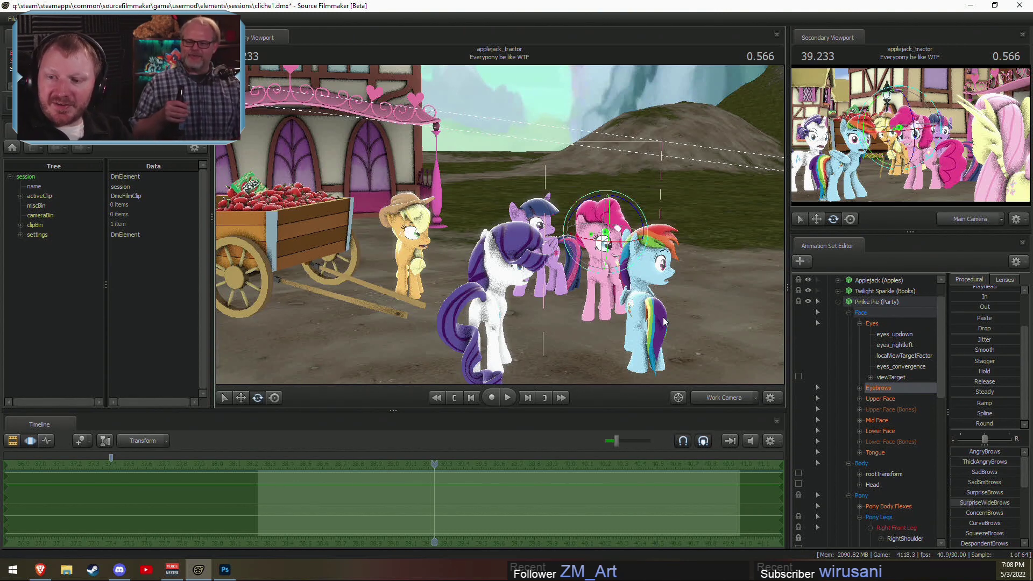
pyautogui.click(717, 400)
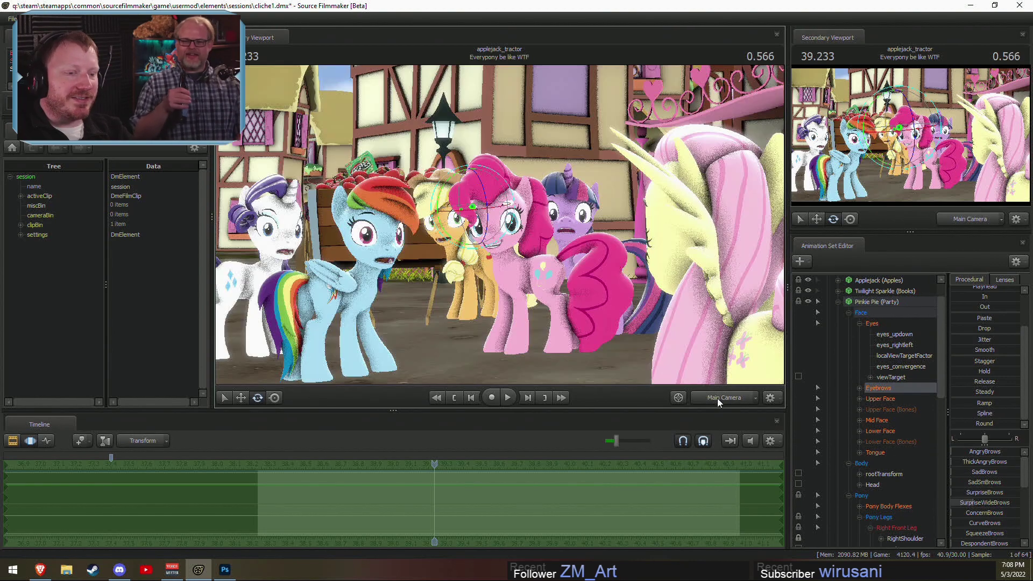
pyautogui.moveTo(499, 224); pyautogui.dragTo(550, 241)
# Step: Collapse the Actors group and create an animation set for a new model from vn_argo.mdl, filtering the models by "argo"
pyautogui.click(838, 302)
pyautogui.click(827, 291)
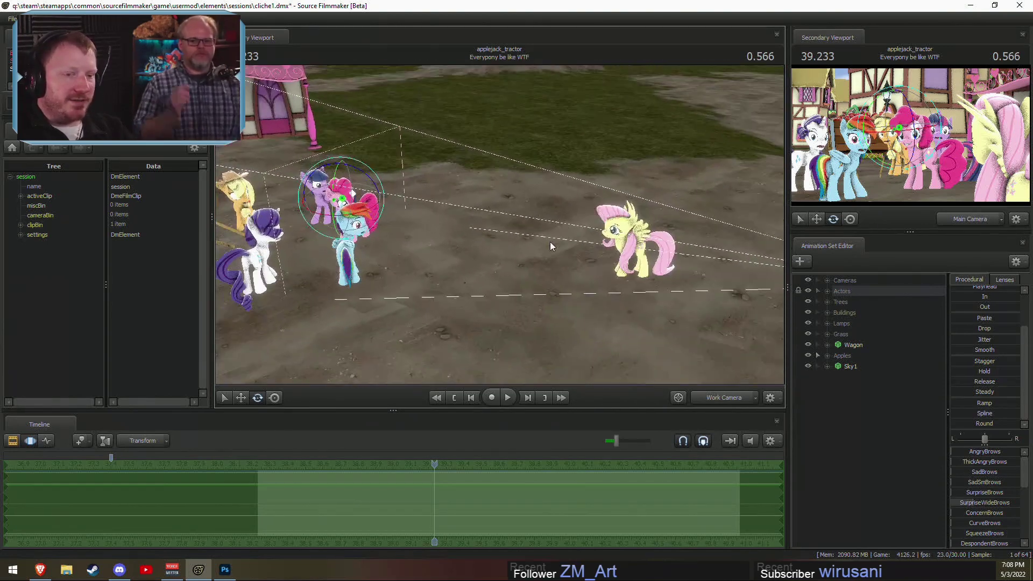
pyautogui.rightClick(855, 401)
pyautogui.click(824, 409)
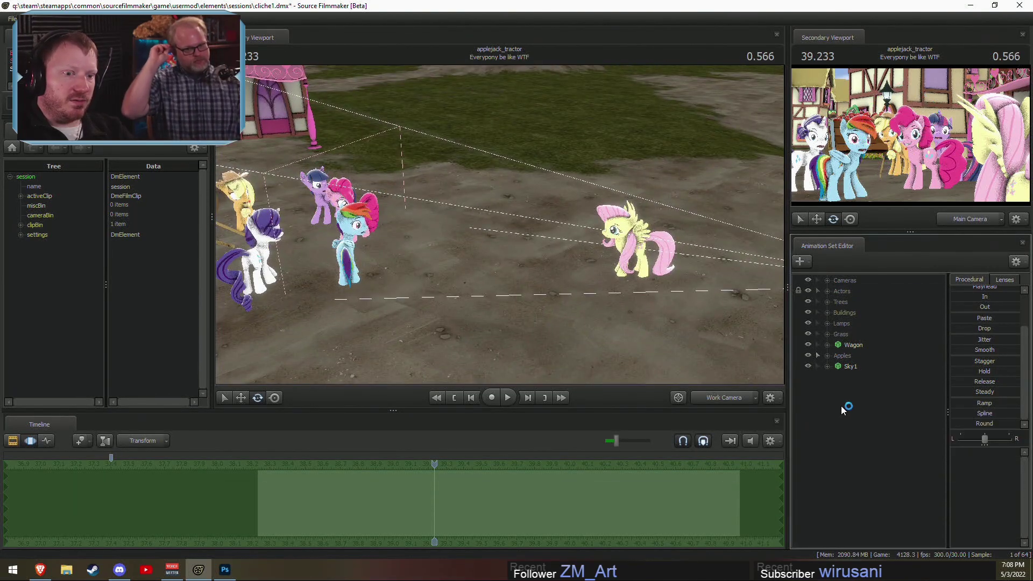
pyautogui.rightClick(840, 417)
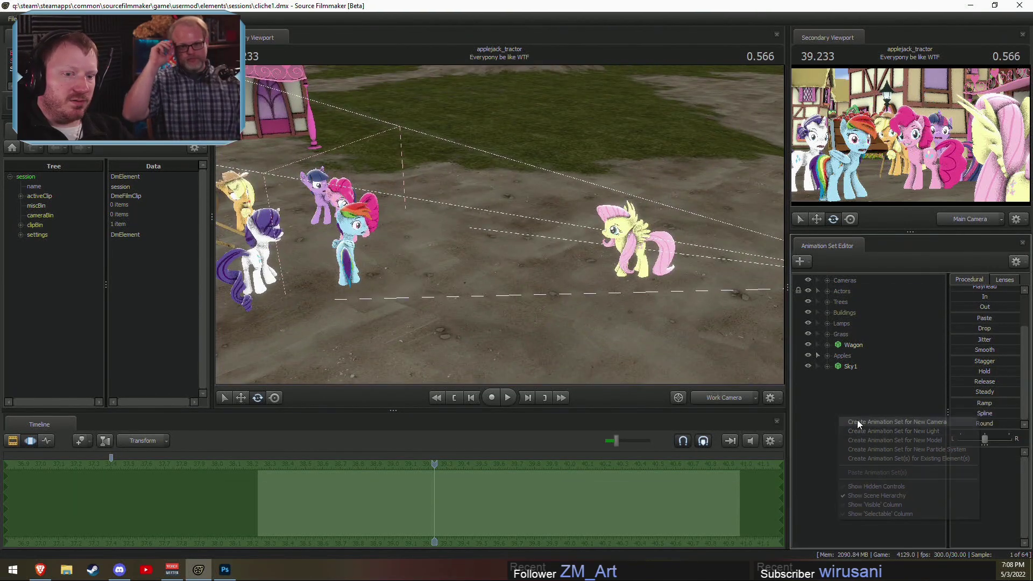
pyautogui.click(908, 441)
pyautogui.write('argo')
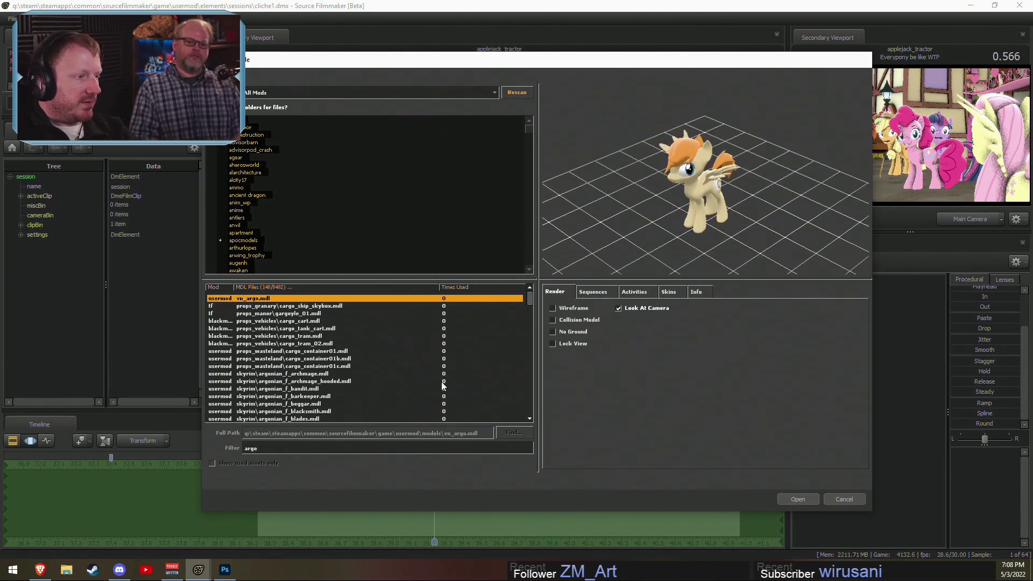
pyautogui.click(798, 498)
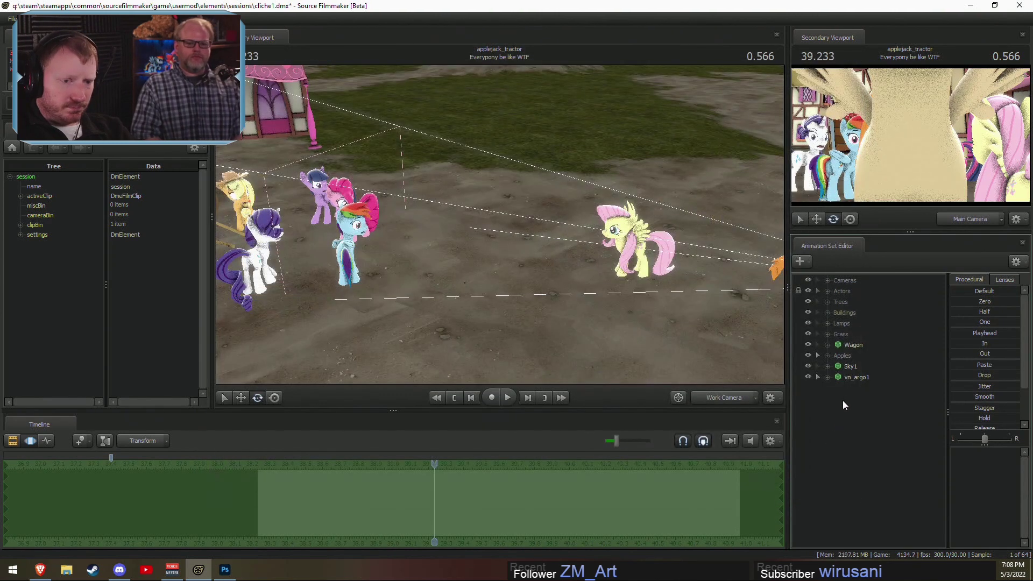
# Step: Move the whole vn_argo1 model across the ground until it is clear of the Main Camera's view
pyautogui.click(722, 398)
pyautogui.click(719, 398)
pyautogui.moveTo(482, 215); pyautogui.dragTo(551, 222)
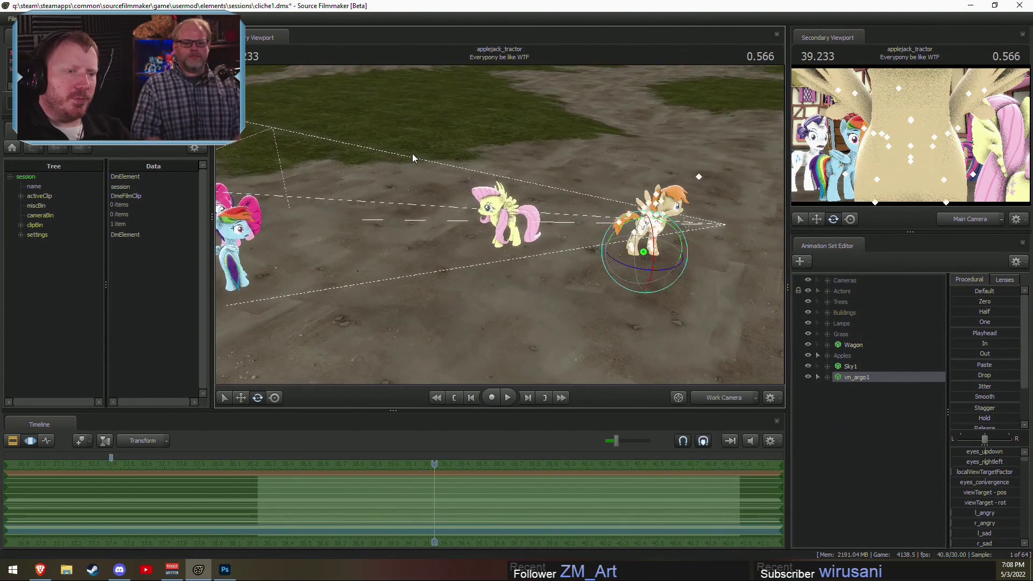
pyautogui.moveTo(412, 155); pyautogui.dragTo(532, 167)
pyautogui.press('t')
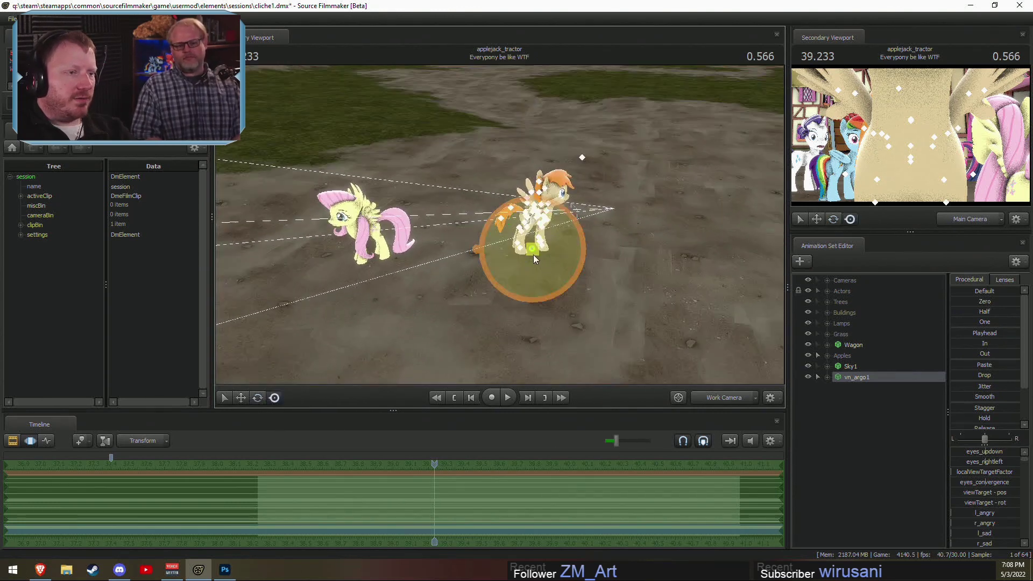
pyautogui.moveTo(534, 252); pyautogui.dragTo(537, 219)
pyautogui.press('e')
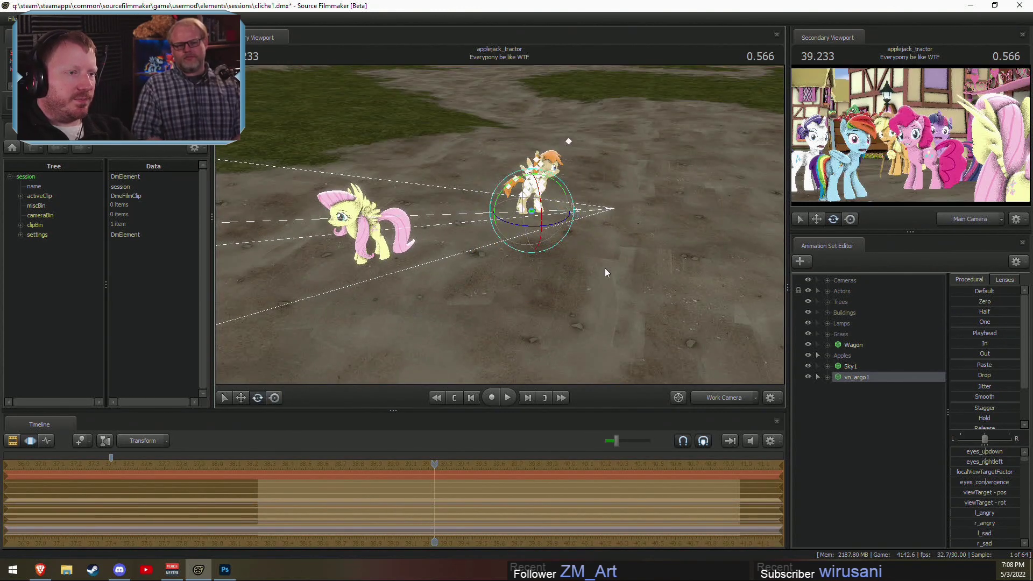
# Step: Rotate vn_argo1's rootTransform so the pony stands facing the Work Camera, side-on to Fluttershy
pyautogui.press('w')
pyautogui.moveTo(605, 267); pyautogui.dragTo(665, 234)
pyautogui.press('d')
pyautogui.press('ctrl')
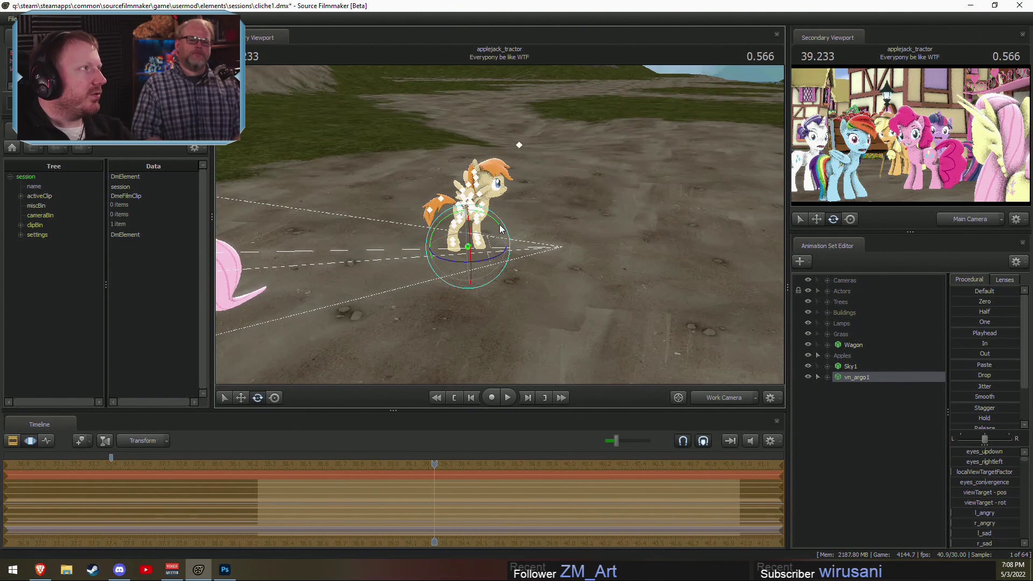
pyautogui.moveTo(615, 266); pyautogui.dragTo(631, 265)
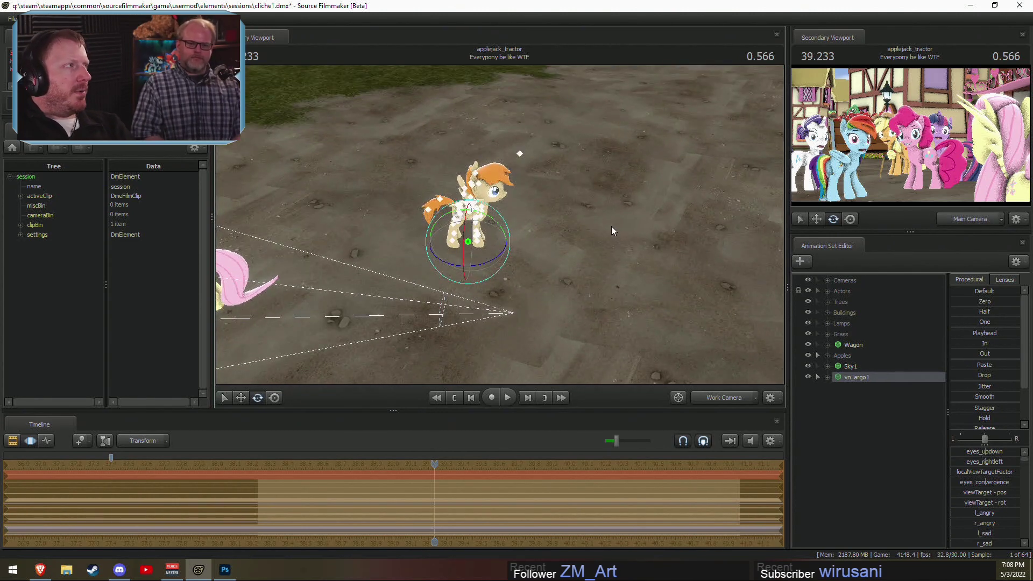
pyautogui.click(829, 376)
pyautogui.click(837, 398)
pyautogui.click(855, 409)
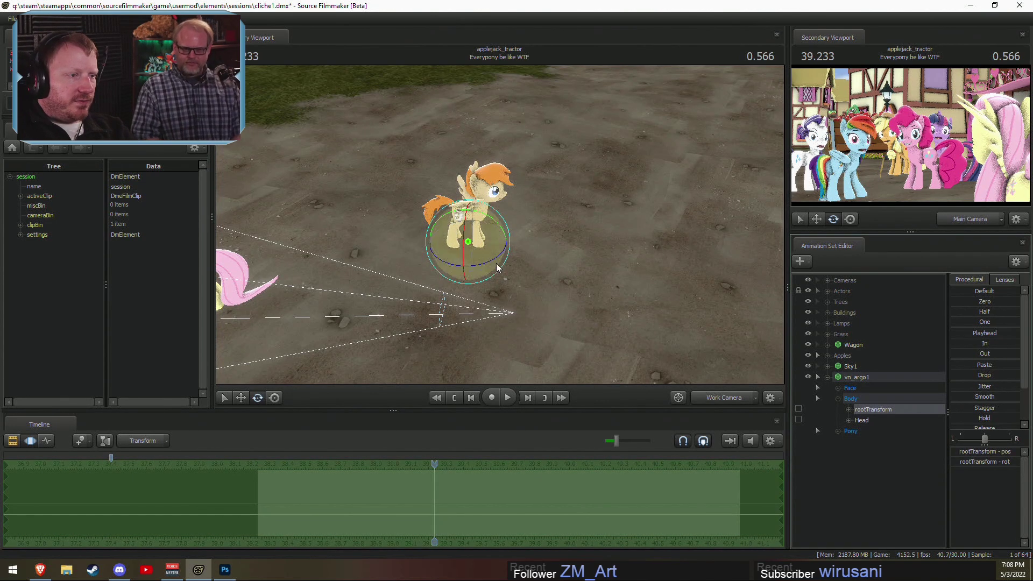
pyautogui.moveTo(496, 263); pyautogui.dragTo(444, 258)
pyautogui.keyDown('alt'); pyautogui.moveTo(444, 258); pyautogui.dragTo(444, 210); pyautogui.keyUp('alt')
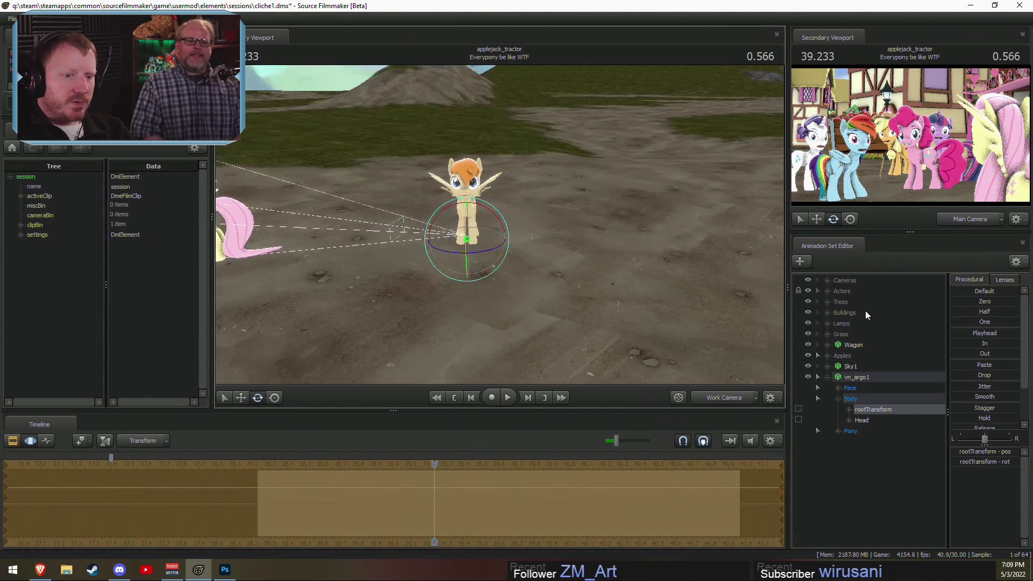
# Step: Set vn_argo1's right_wing and left_wing body groups to their closed wing models
pyautogui.click(837, 431)
pyautogui.click(848, 452)
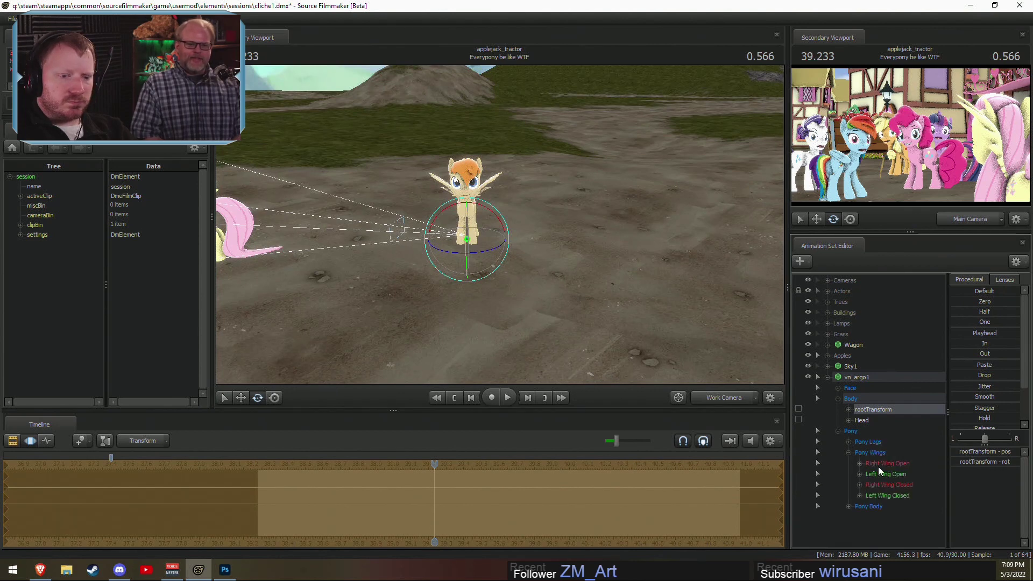
pyautogui.rightClick(870, 380)
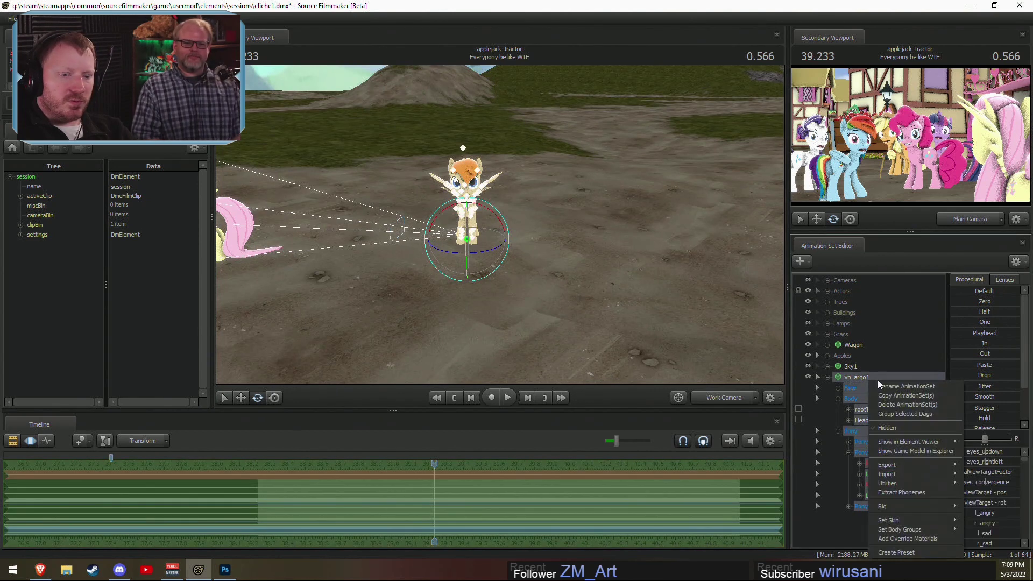
pyautogui.moveTo(891, 522)
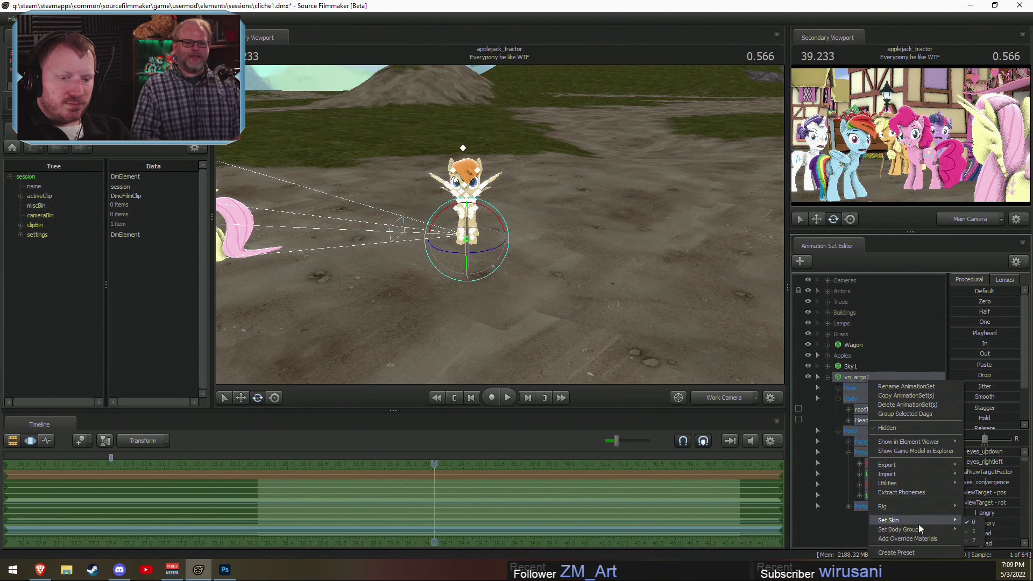
pyautogui.moveTo(976, 540)
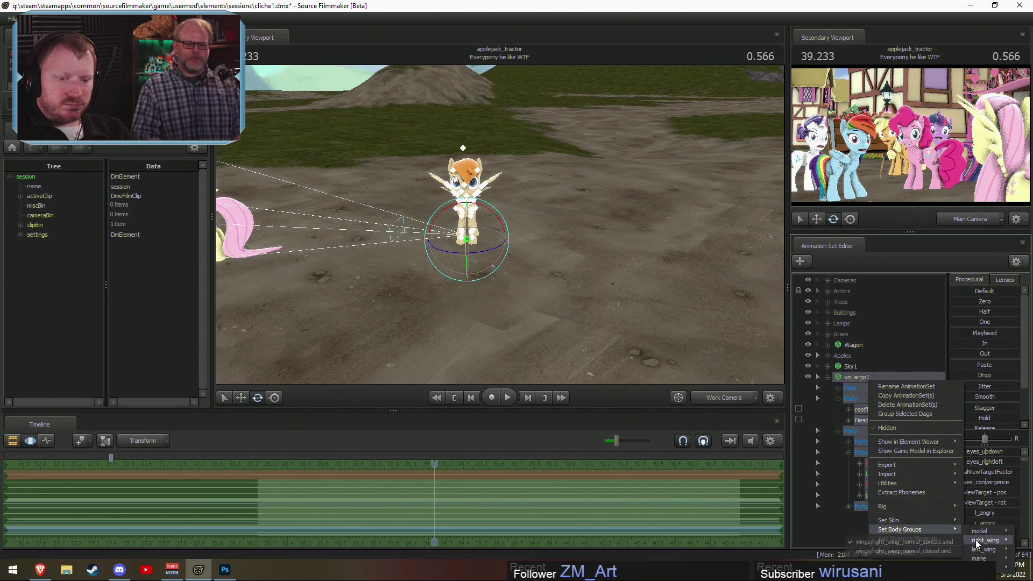
pyautogui.click(909, 550)
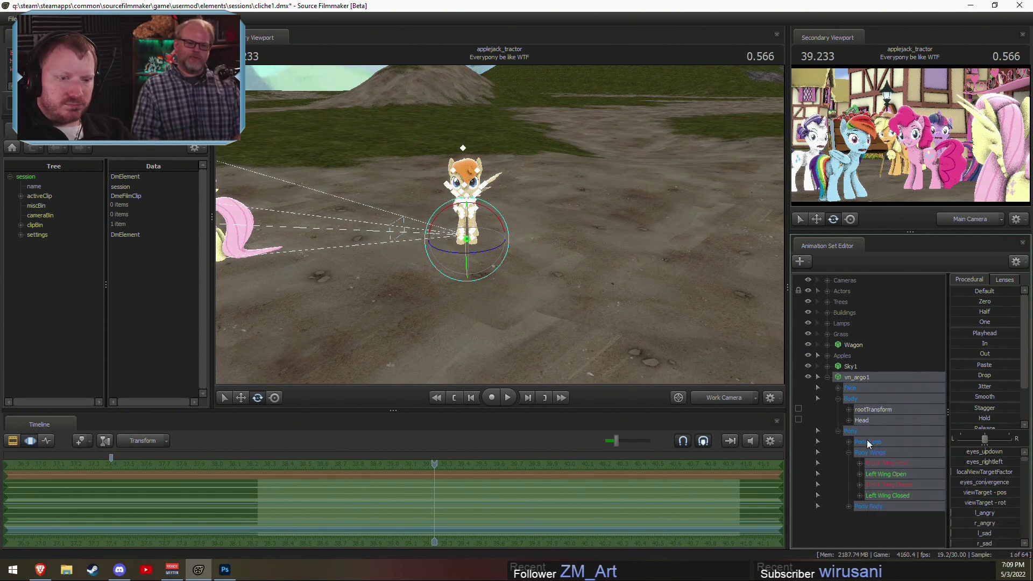
pyautogui.rightClick(849, 378)
pyautogui.moveTo(904, 523)
pyautogui.moveTo(968, 544)
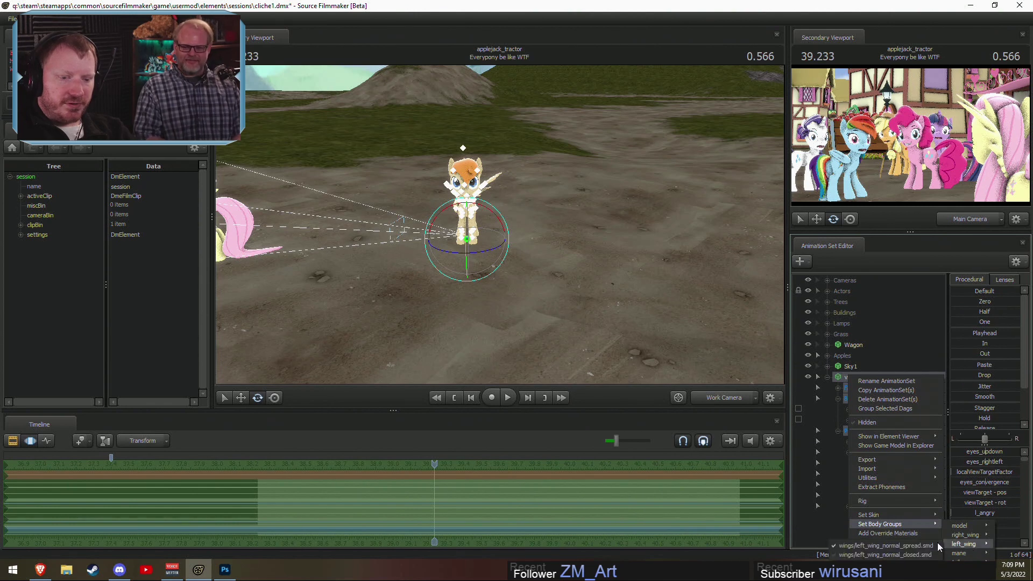
pyautogui.click(915, 554)
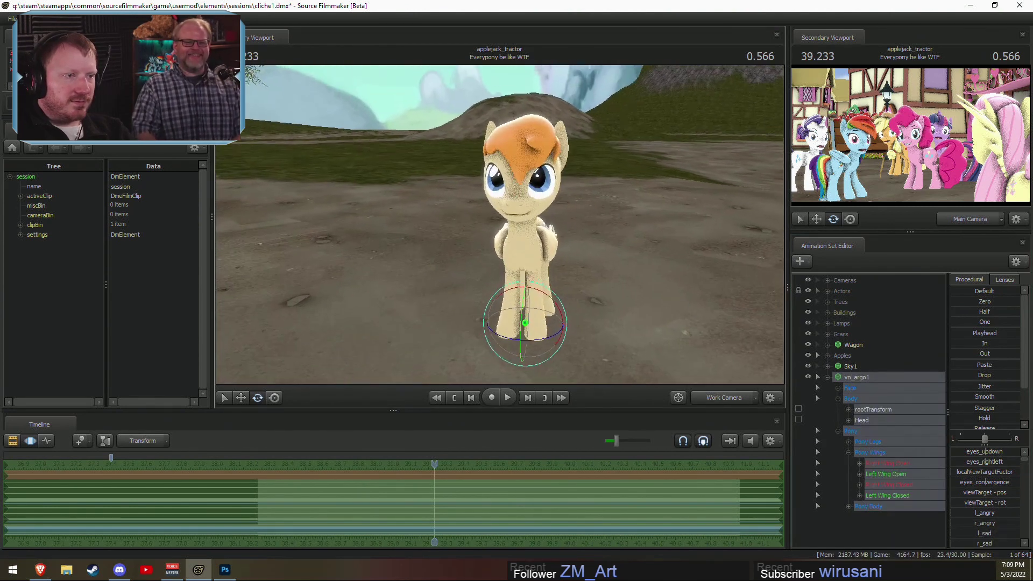
# Step: Expand vn_argo1's Face group and move the view target of the Eyes to redirect the pony's gaze
pyautogui.click(848, 388)
pyautogui.click(838, 388)
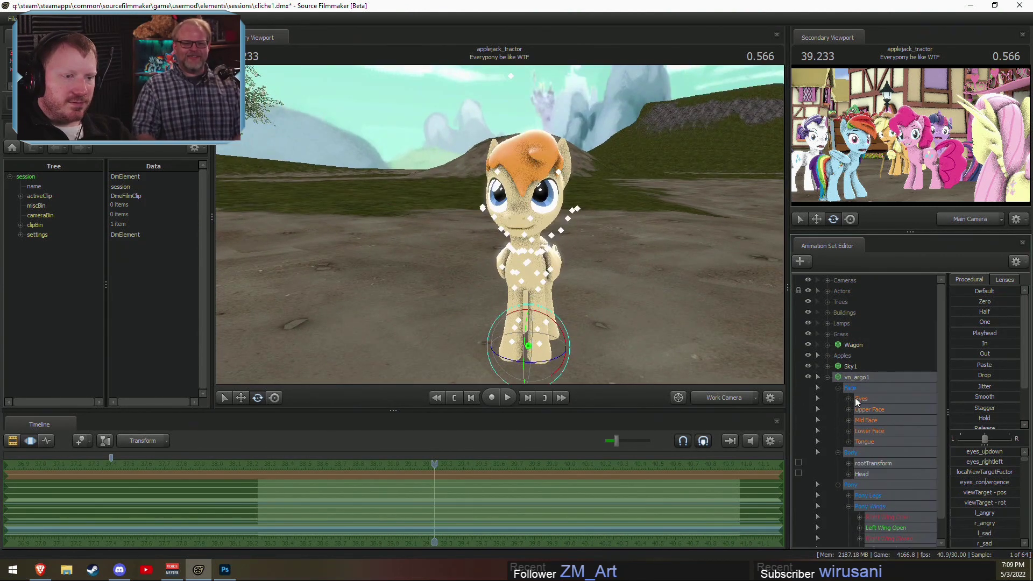
pyautogui.click(855, 398)
pyautogui.keyDown('alt'); pyautogui.moveTo(725, 312); pyautogui.dragTo(387, 217); pyautogui.keyUp('alt')
pyautogui.press('w')
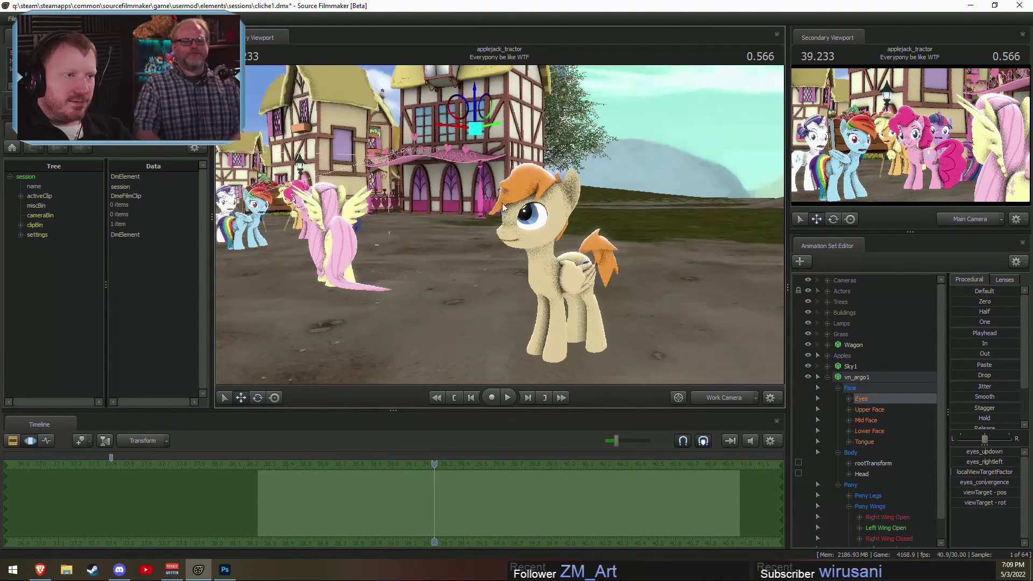
pyautogui.moveTo(459, 108); pyautogui.dragTo(501, 224)
# Step: Try raising both of vn_argo1's front legs in front of the muzzle by rotating RightShoulder and LeftShoulder together
pyautogui.keyDown('ctrl'); pyautogui.click(545, 255); pyautogui.keyUp('ctrl')
pyautogui.keyDown('alt'); pyautogui.moveTo(549, 253); pyautogui.dragTo(552, 230); pyautogui.keyUp('alt')
pyautogui.press('e')
pyautogui.hotkey('ctrl', 'z')
pyautogui.keyDown('ctrl'); pyautogui.click(574, 257); pyautogui.keyUp('ctrl')
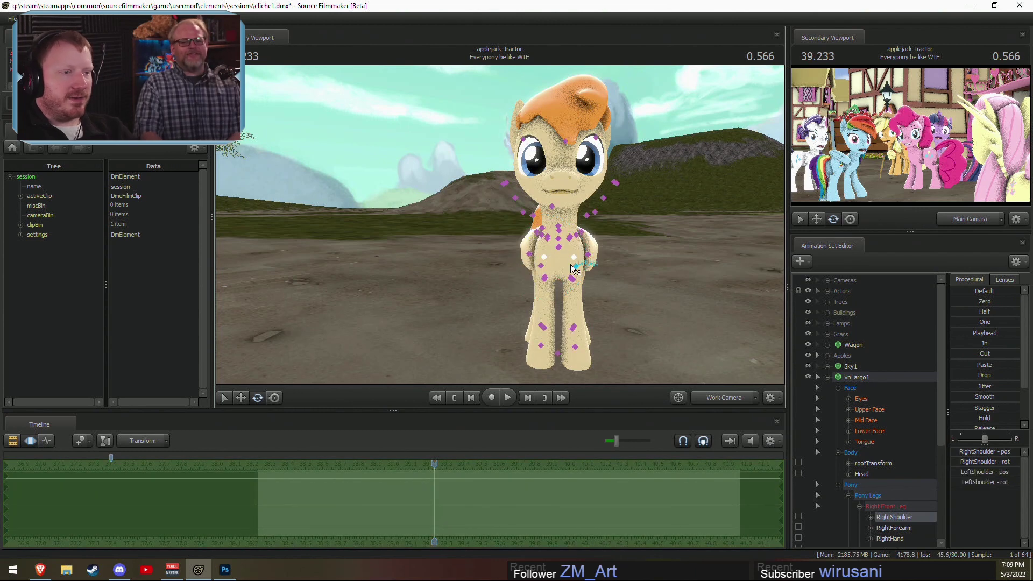
pyautogui.moveTo(568, 272); pyautogui.dragTo(628, 177)
pyautogui.press('w')
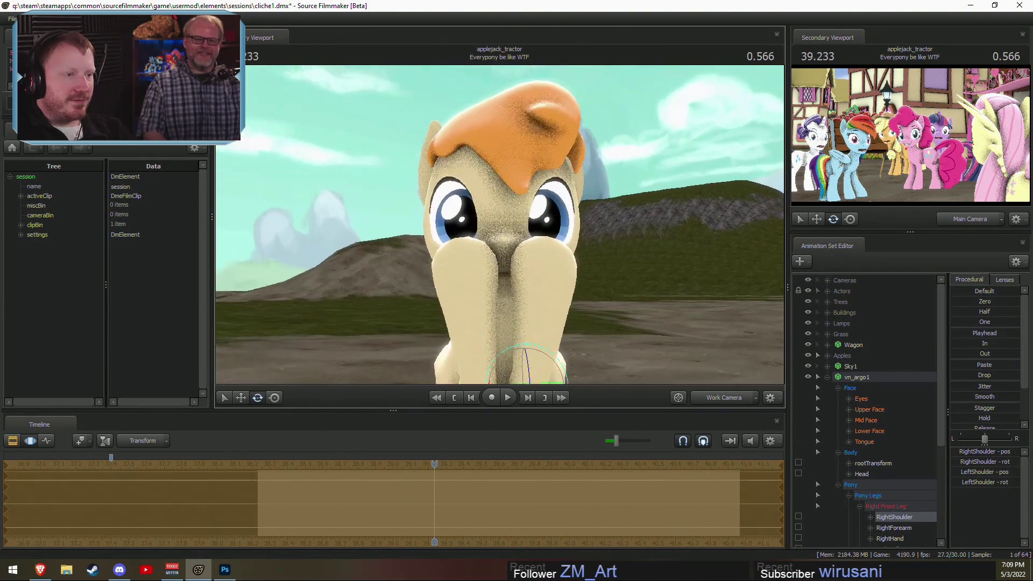
pyautogui.moveTo(550, 332); pyautogui.dragTo(549, 338)
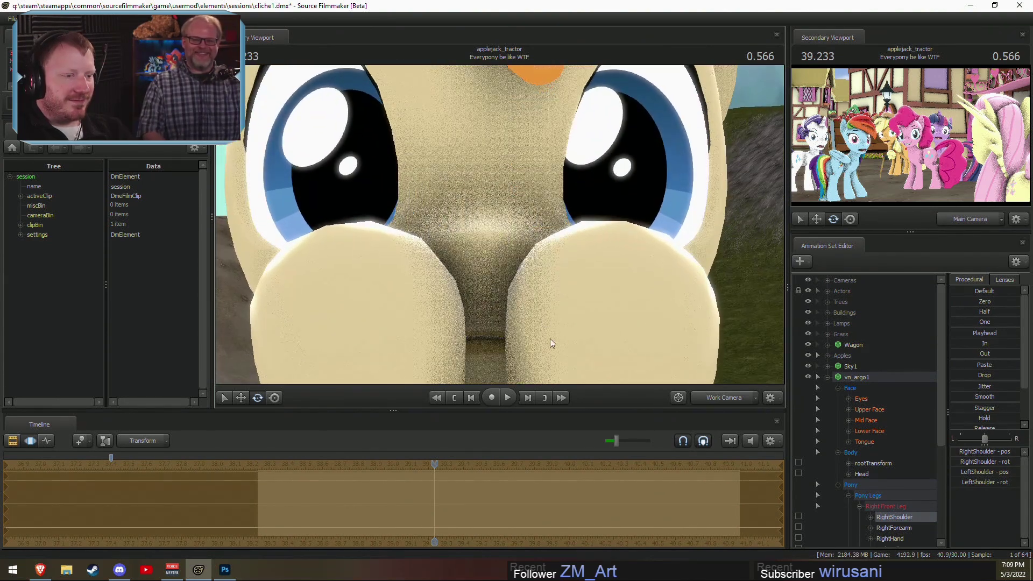
# Step: Try adjusting vn_argo1's Eyes with eyes_rightleft, undo it, and select the Mid Face controls
pyautogui.click(861, 398)
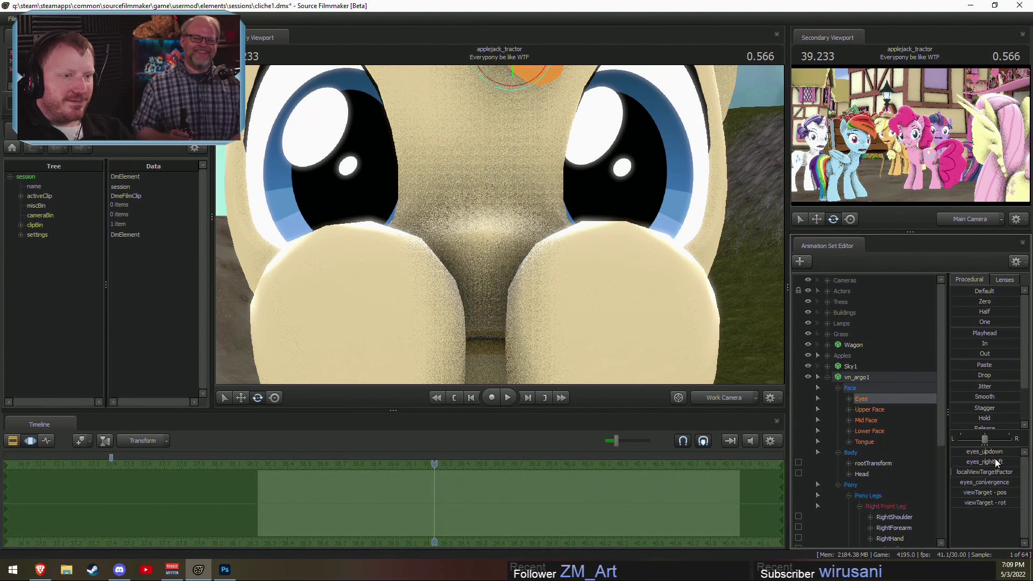
pyautogui.moveTo(995, 462); pyautogui.dragTo(952, 453)
pyautogui.hotkey('ctrl', 'z')
pyautogui.click(877, 422)
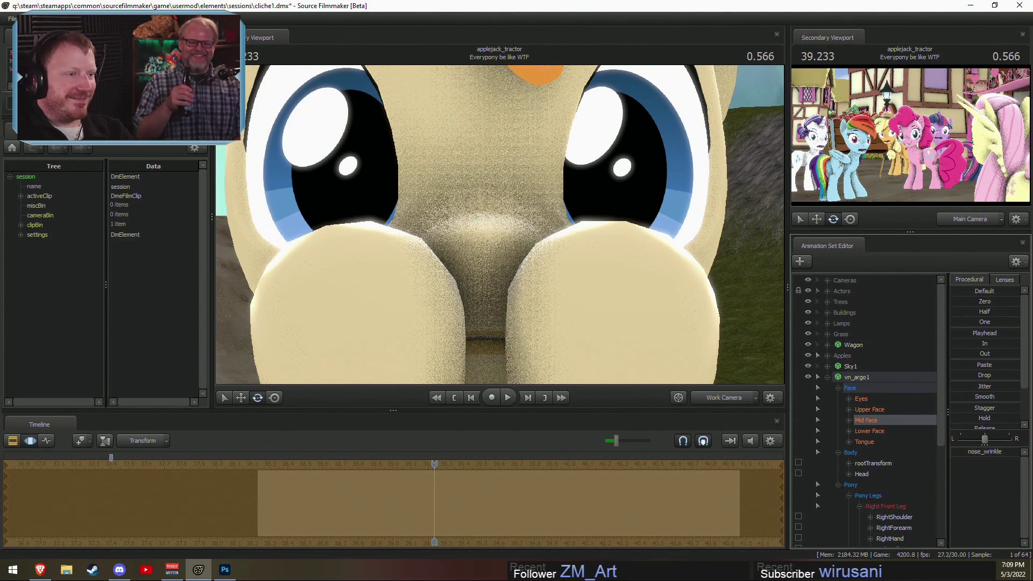
# Step: Undo the raised front leg pose on vn_argo1 and view the whole pony through the Work Camera
pyautogui.moveTo(576, 286); pyautogui.dragTo(502, 254)
pyautogui.press('s')
pyautogui.press('w')
pyautogui.press('ctrl')
pyautogui.hotkey('ctrl', 'z')
pyautogui.hotkey('ctrl', 'z')
pyautogui.hotkey('ctrl', 'z')
pyautogui.press('s')
pyautogui.moveTo(454, 253); pyautogui.dragTo(498, 222, button='right')
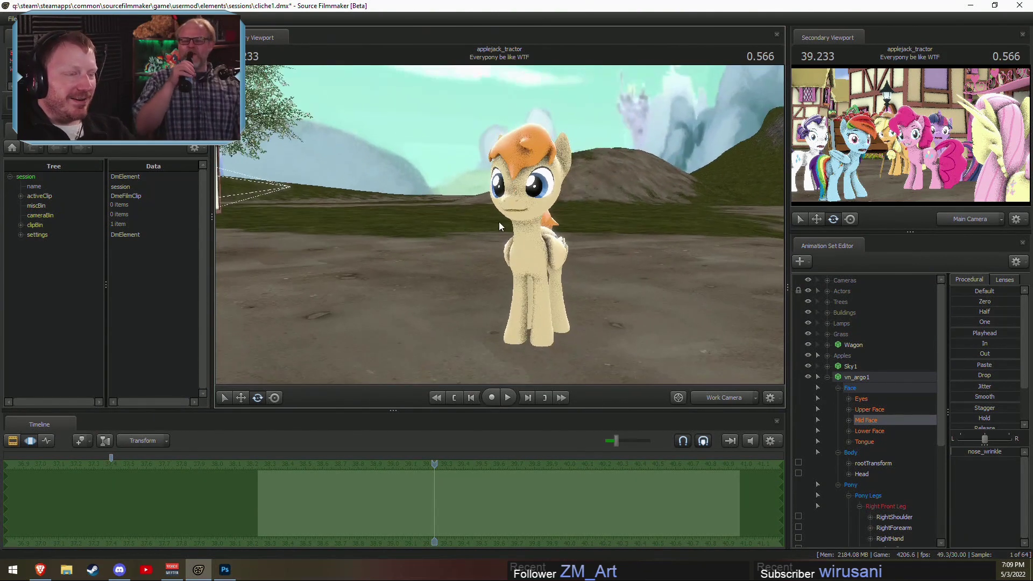
# Step: Collapse the vn_argo1 animation set and examine the model up close through the Work Camera
pyautogui.click(827, 377)
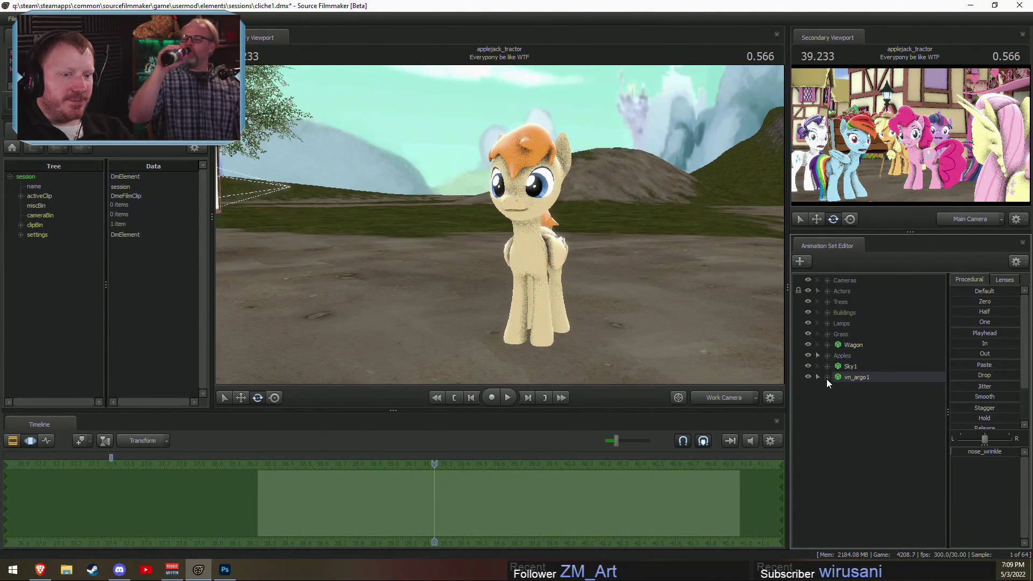
pyautogui.moveTo(772, 359); pyautogui.dragTo(499, 225)
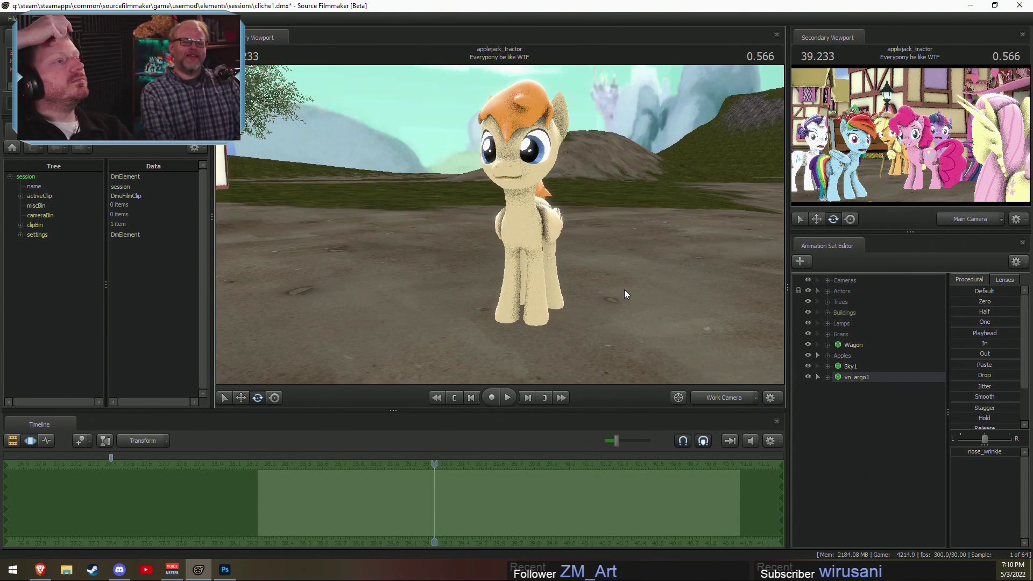
pyautogui.moveTo(639, 275); pyautogui.dragTo(500, 225)
pyautogui.moveTo(642, 263); pyautogui.dragTo(520, 246, button='right')
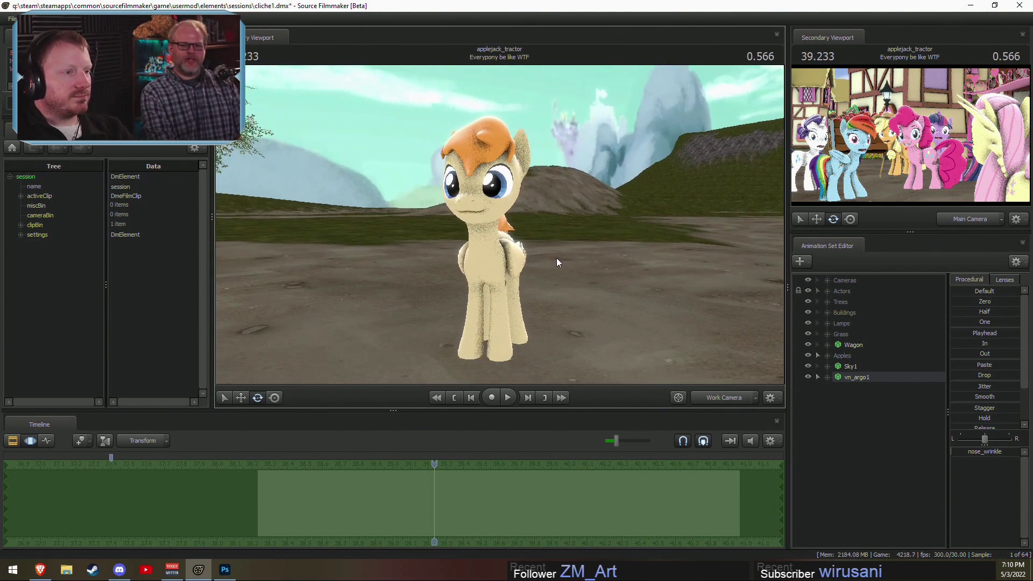
pyautogui.moveTo(556, 258); pyautogui.dragTo(675, 369)
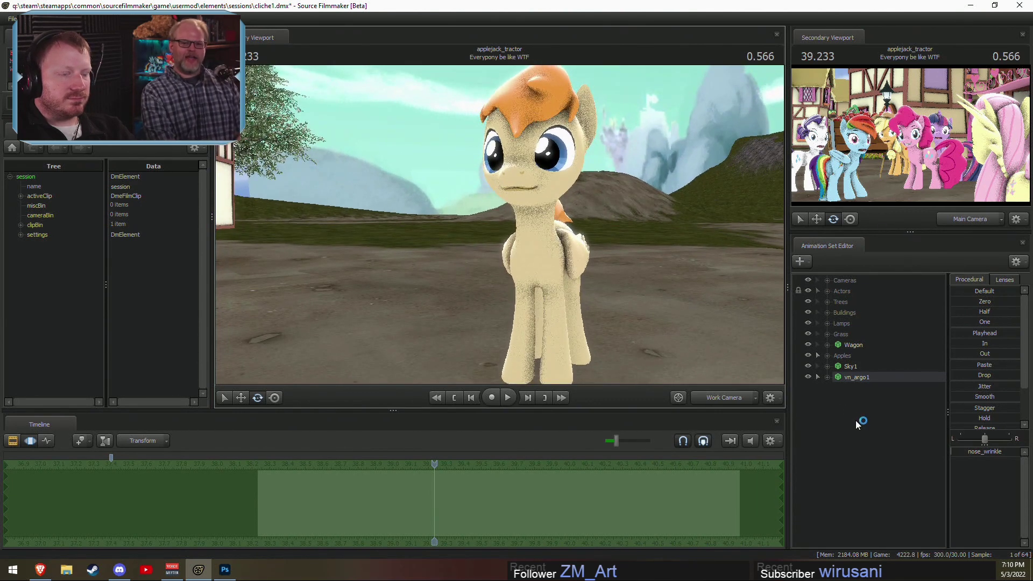
# Step: Delete the vn_argo1 animation set from the scene and save the cliche1 session
pyautogui.click(11, 19)
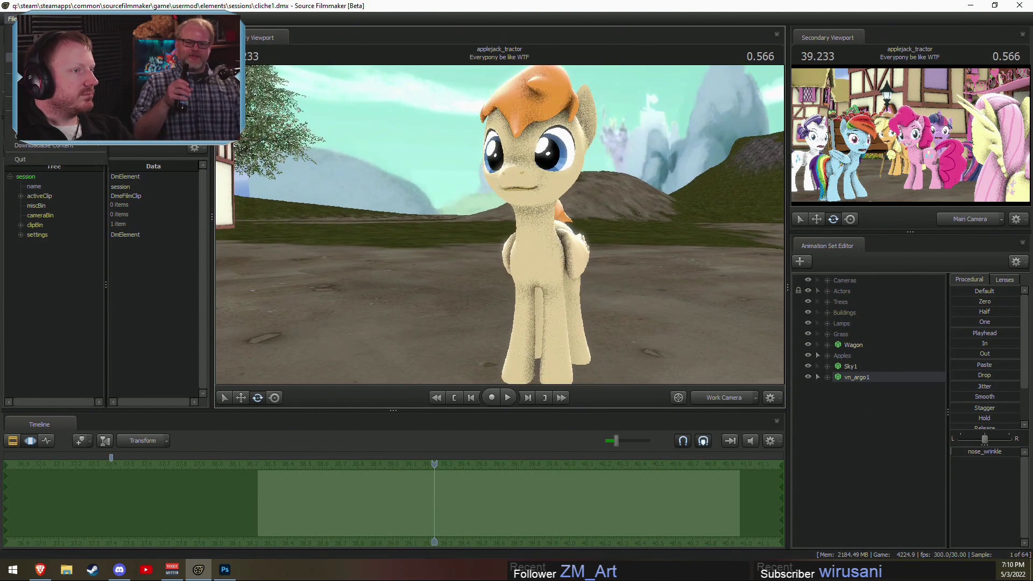
pyautogui.rightClick(866, 377)
pyautogui.click(887, 398)
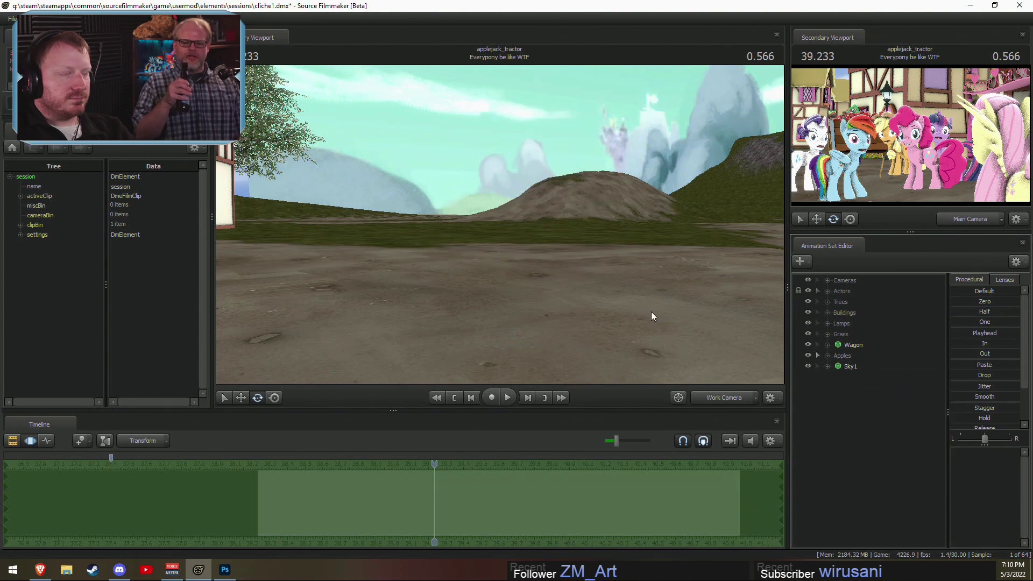
pyautogui.click(12, 18)
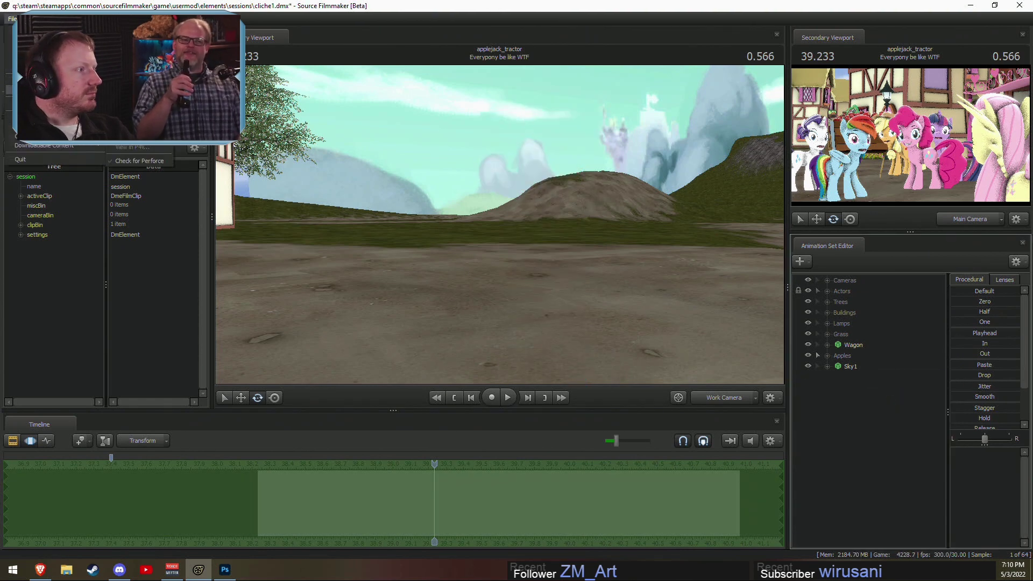
pyautogui.hotkey('ctrl', 's')
# Step: Close the cliche1 session and open luna_coffee.dmx from the [OTHER] sessions folder
pyautogui.click(11, 20)
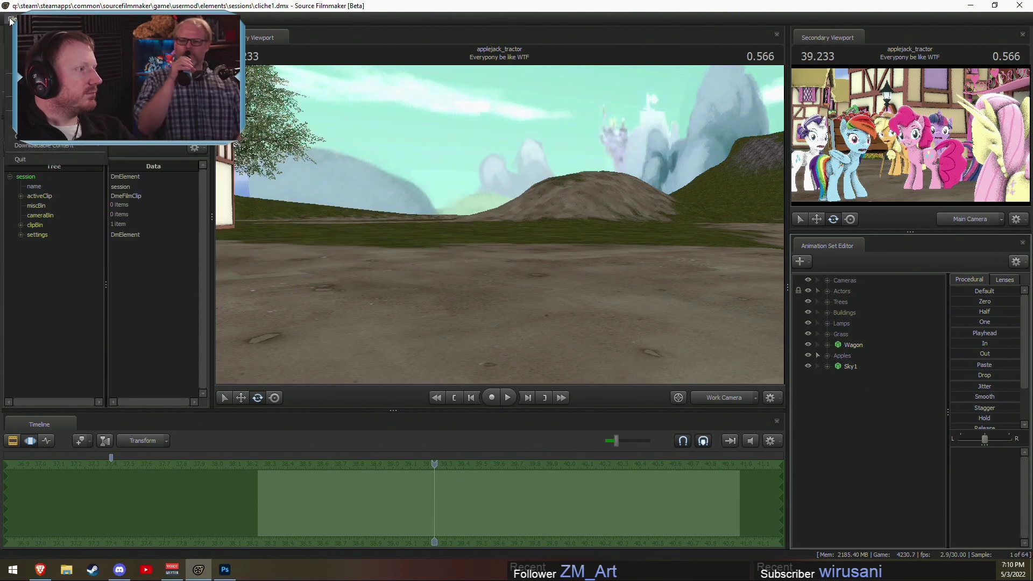
pyautogui.click(22, 103)
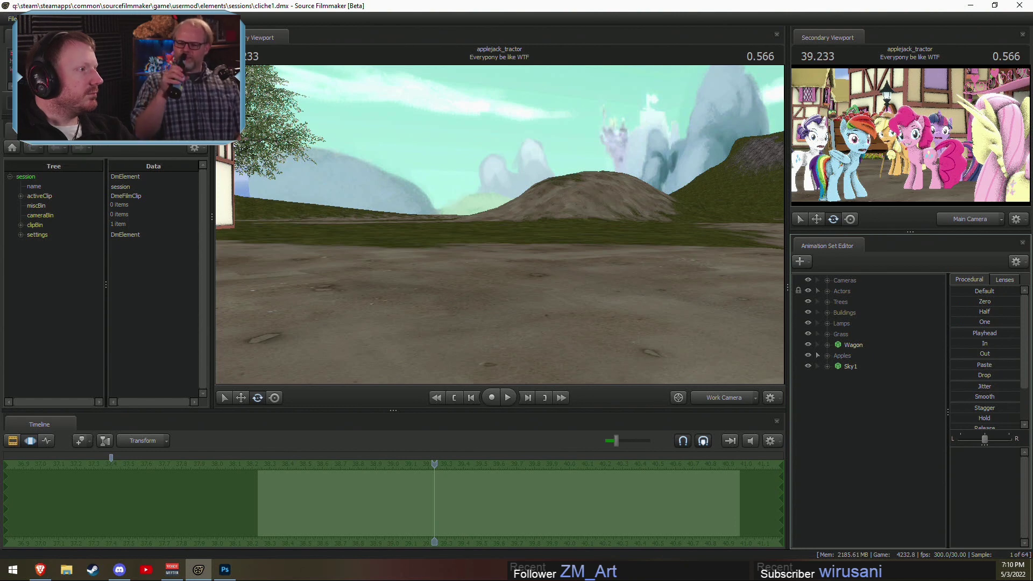
pyautogui.click(12, 18)
pyautogui.click(11, 38)
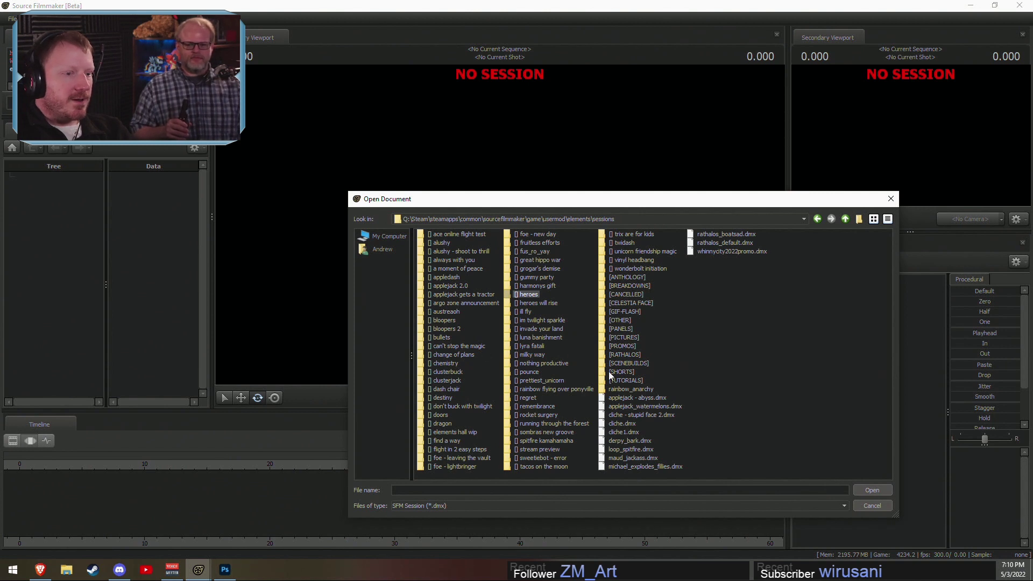
pyautogui.doubleClick(625, 293)
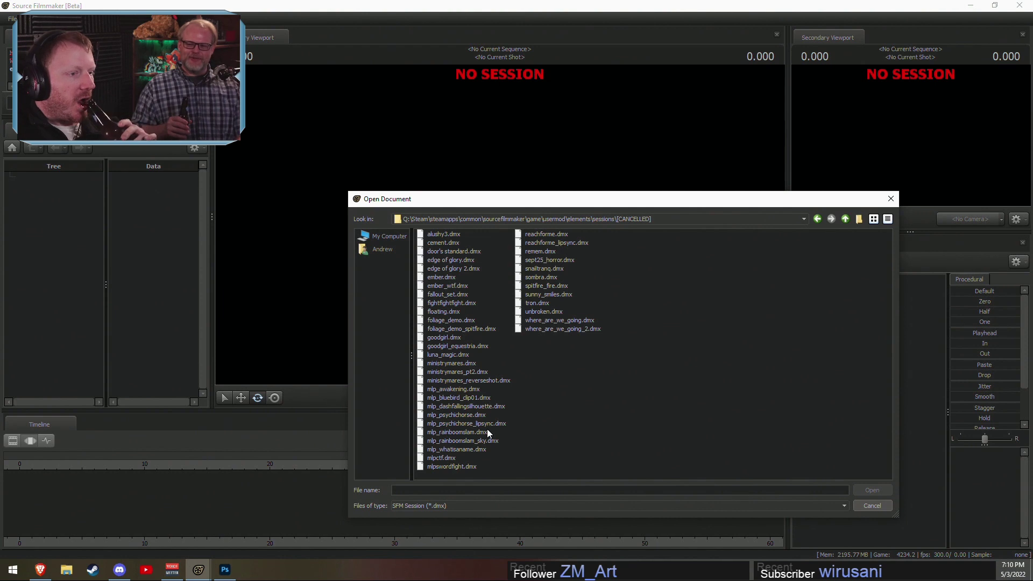
pyautogui.click(844, 219)
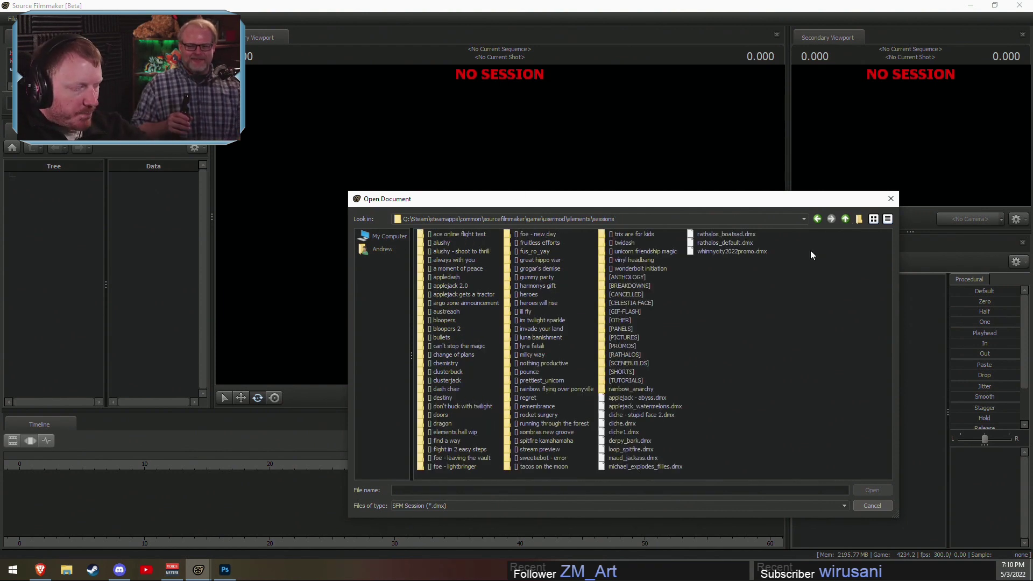
pyautogui.doubleClick(622, 320)
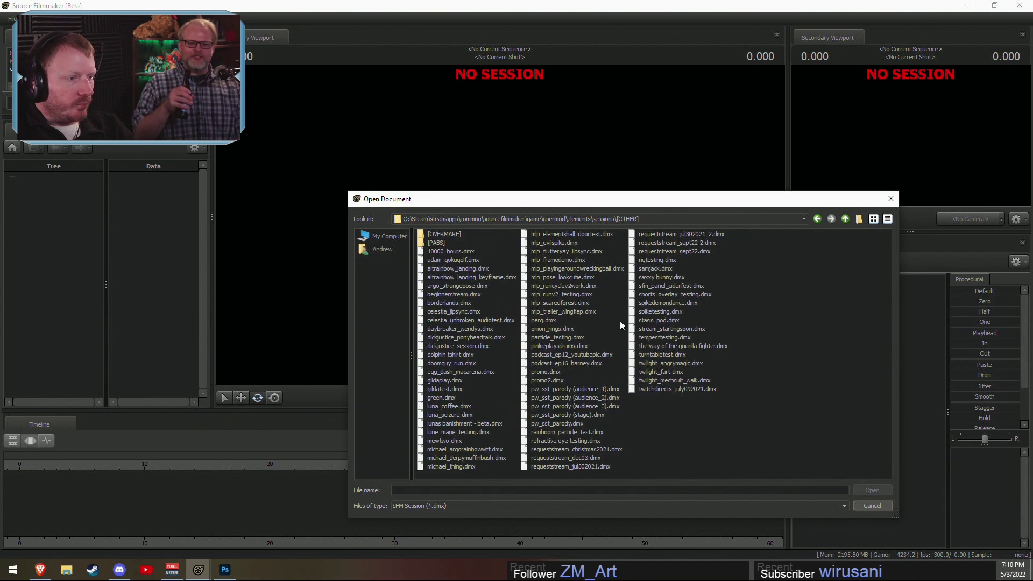
pyautogui.doubleClick(450, 407)
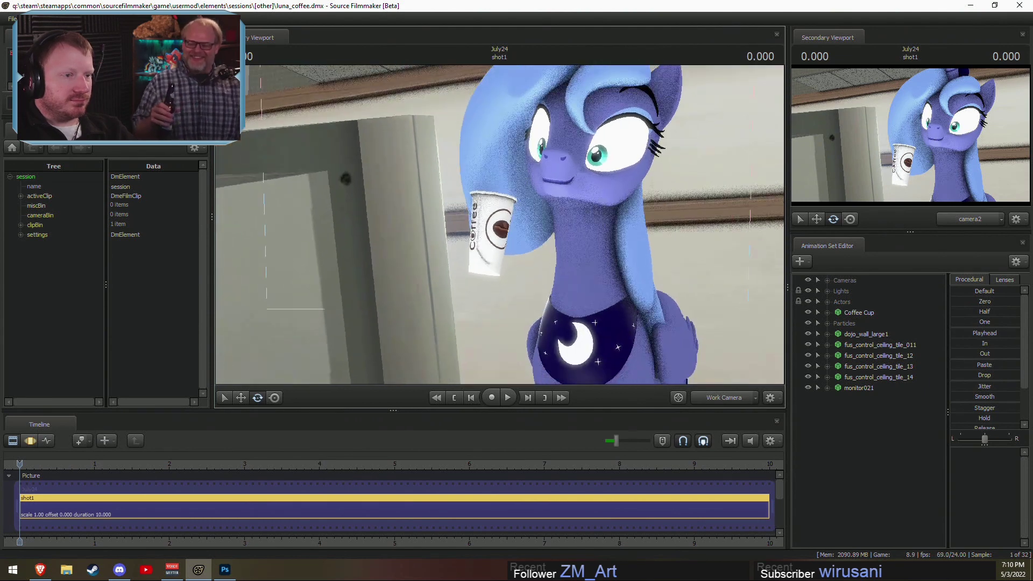
# Step: Create an animation set for a new model, filtering by "argo" and loading vn_argo.mdl
pyautogui.rightClick(873, 427)
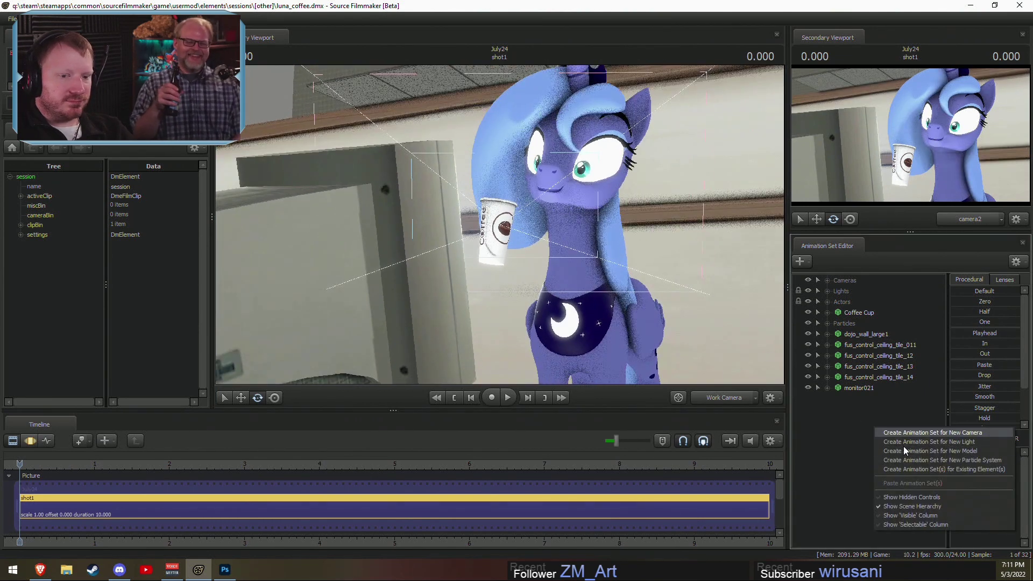
pyautogui.click(939, 451)
pyautogui.write('argo')
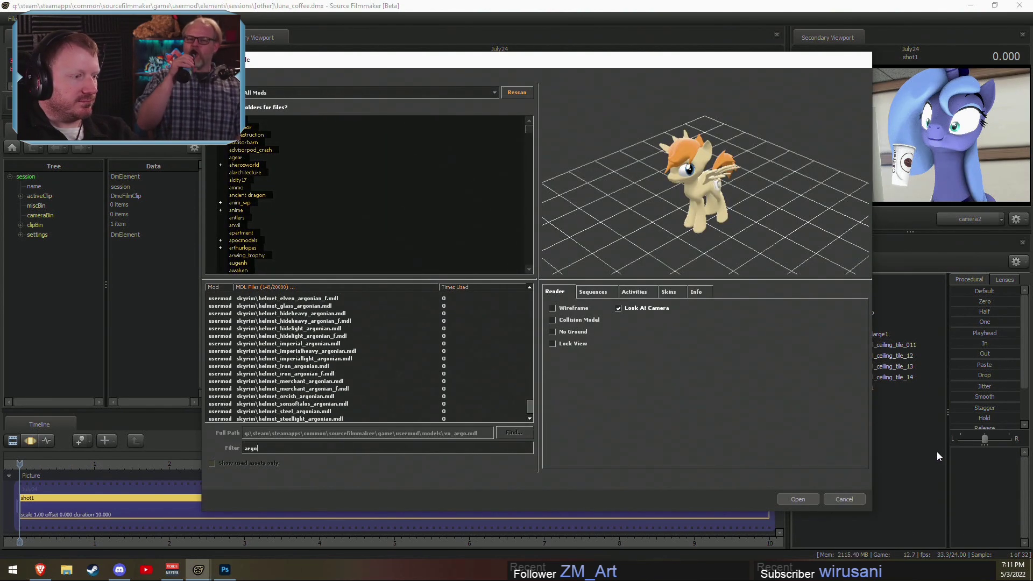
pyautogui.press('Return')
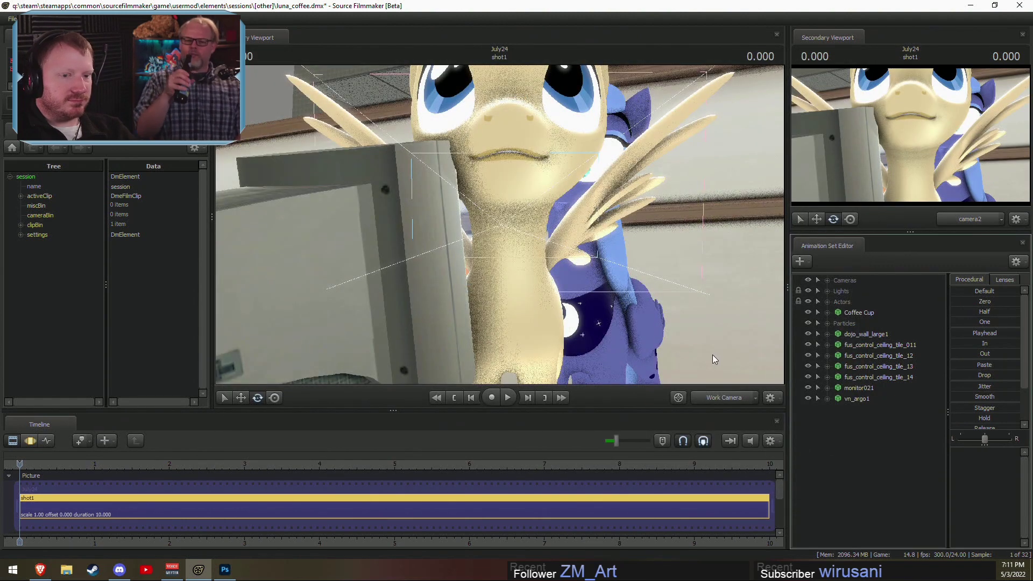
# Step: Copy Luna's animation onto vn_argo1 and hide the Luna model
pyautogui.click(828, 305)
pyautogui.click(859, 314)
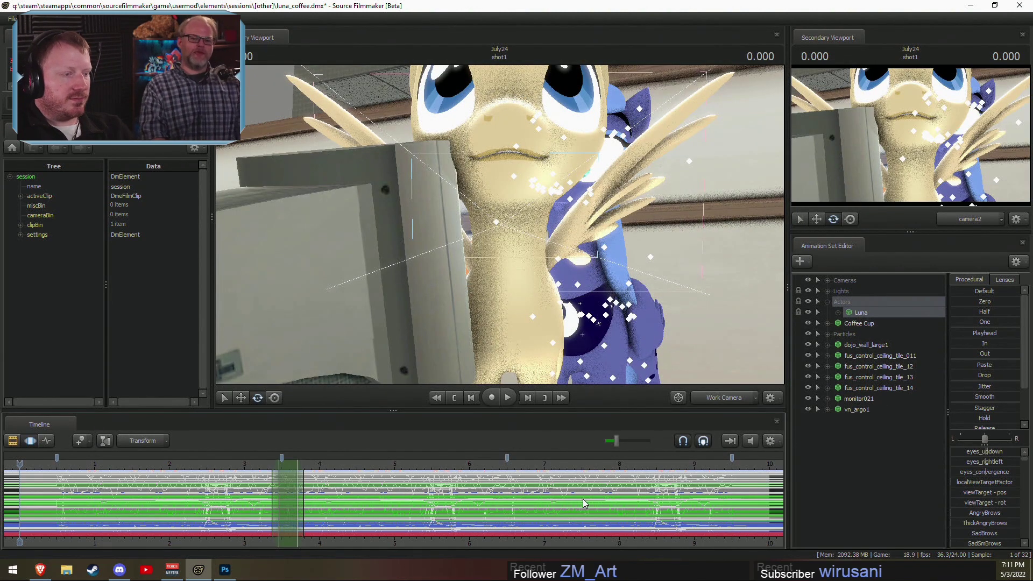
pyautogui.click(856, 409)
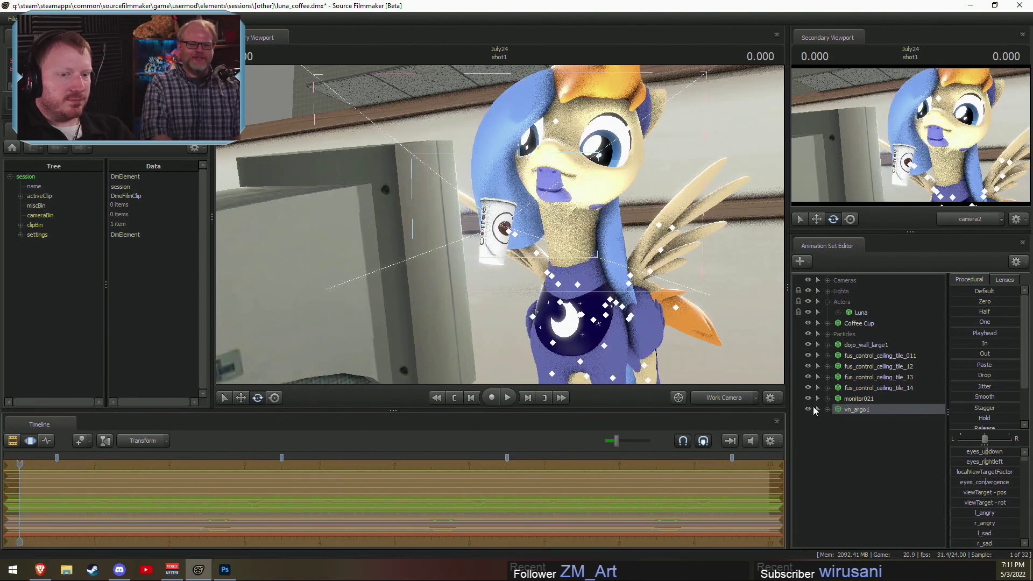
pyautogui.click(808, 312)
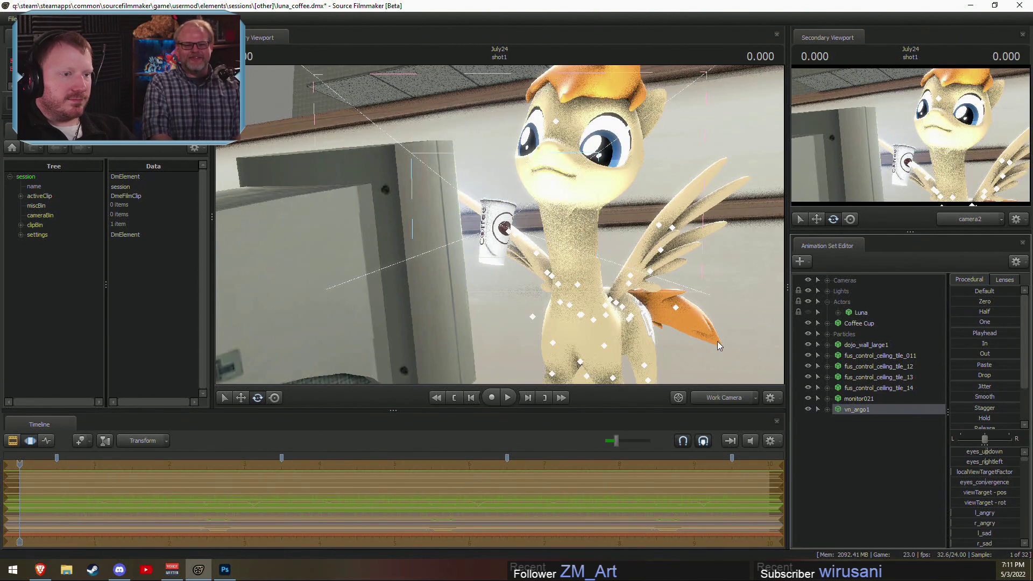
pyautogui.keyDown('alt'); pyautogui.moveTo(718, 341); pyautogui.dragTo(645, 344); pyautogui.keyUp('alt')
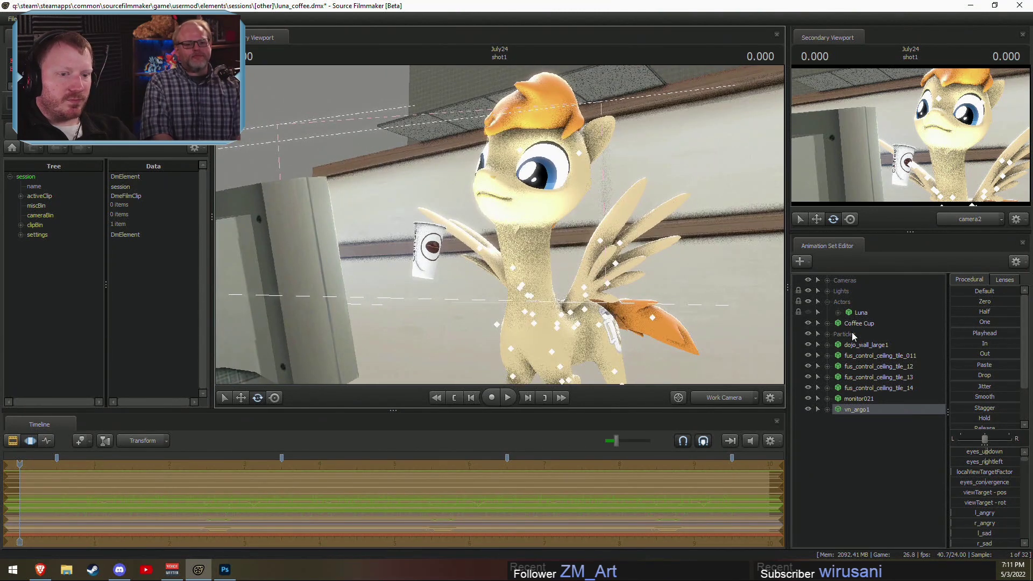
# Step: Switch vn_argo1 to the small-pupil eyes and adjust l_wide and r_wide in its Upper Face controls
pyautogui.rightClick(849, 409)
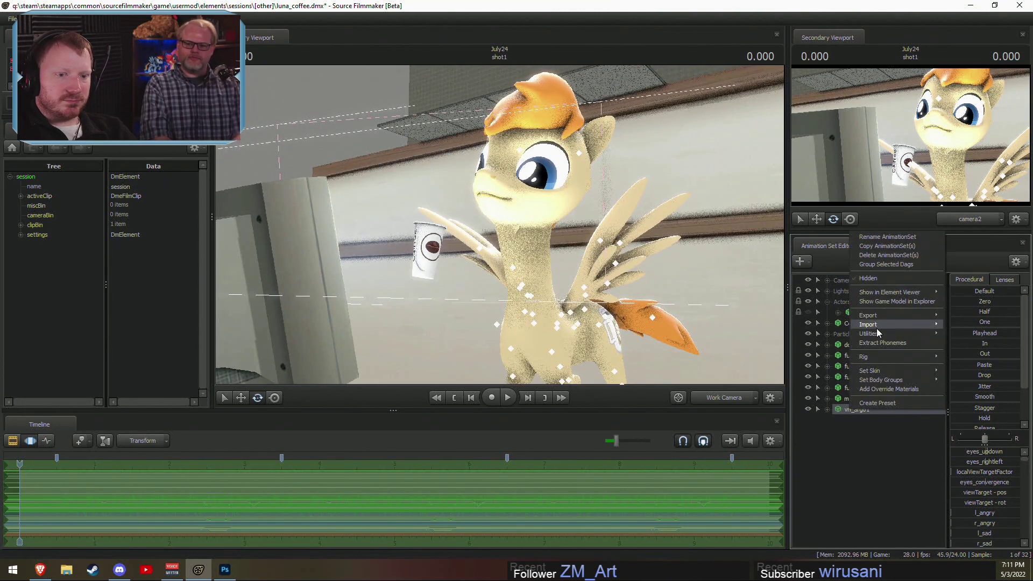
pyautogui.click(948, 387)
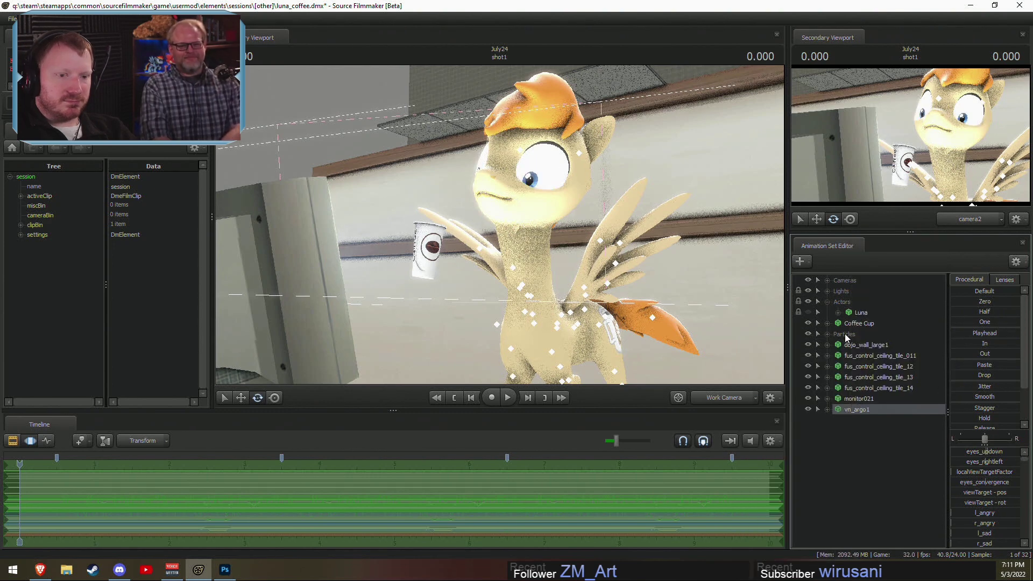
pyautogui.click(837, 409)
pyautogui.click(838, 420)
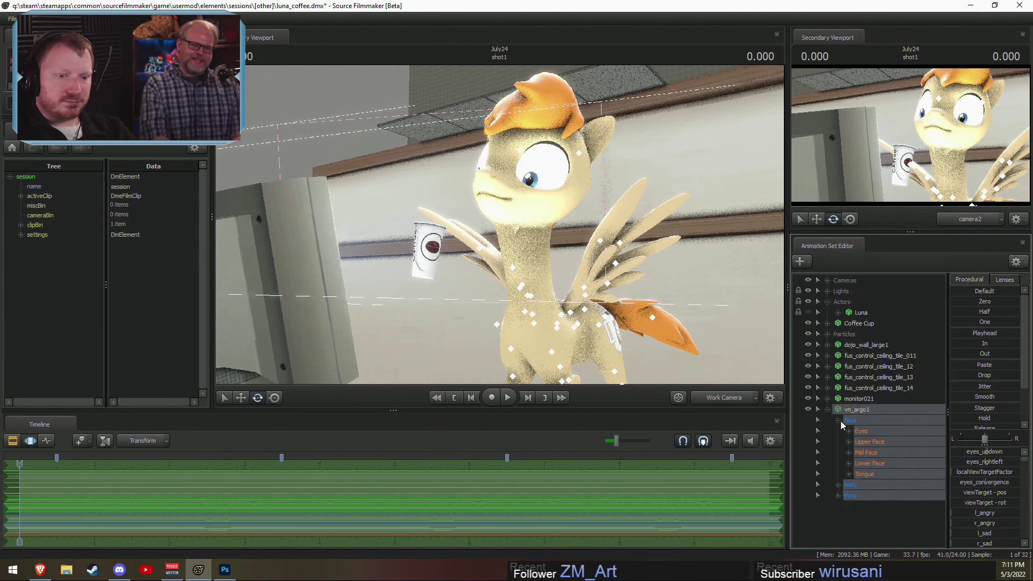
pyautogui.click(878, 441)
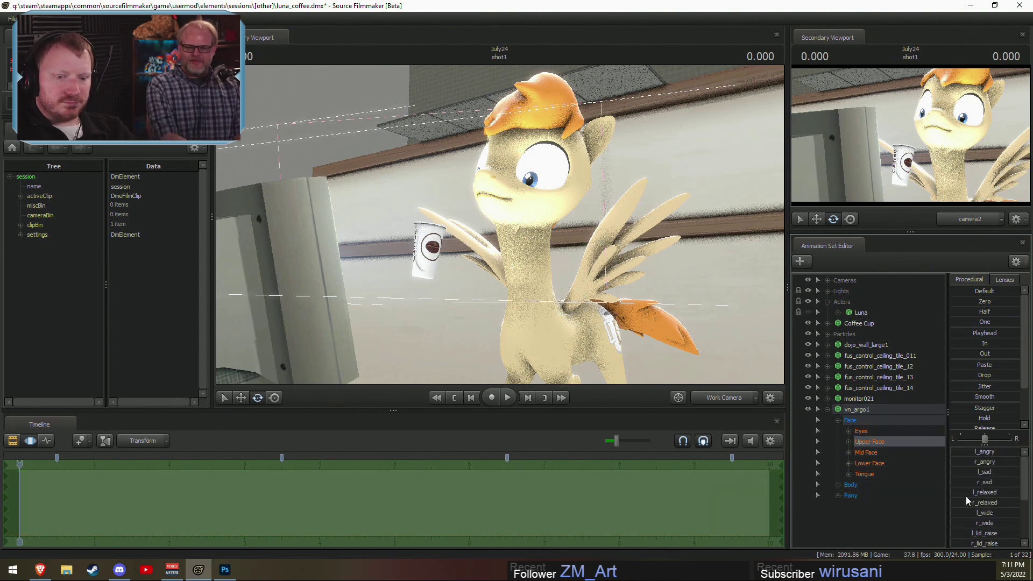
pyautogui.moveTo(966, 497); pyautogui.dragTo(966, 496)
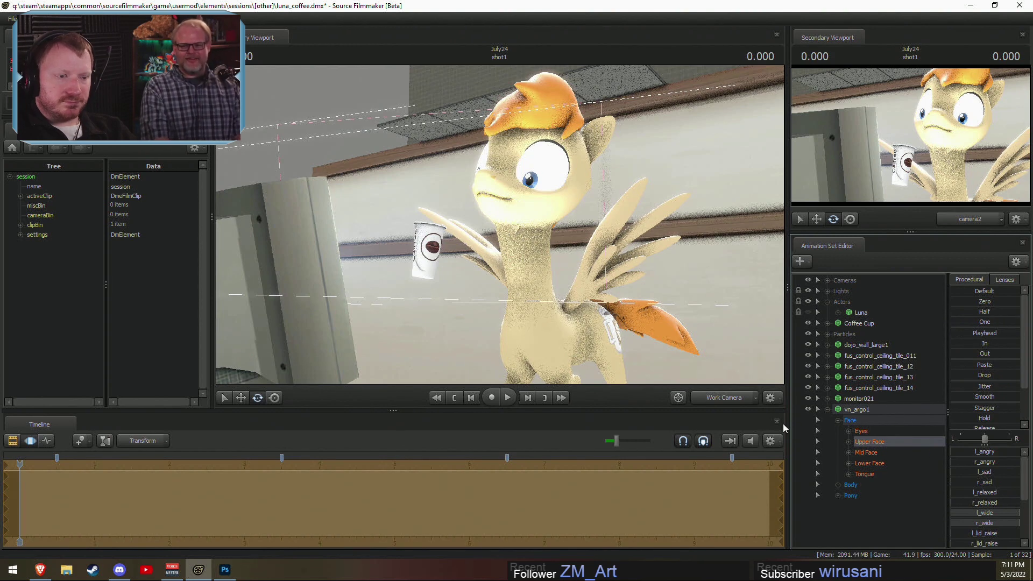
pyautogui.press('F2')
pyautogui.press('F3')
pyautogui.moveTo(20, 509); pyautogui.dragTo(19, 484)
pyautogui.press('F2')
pyautogui.press('F3')
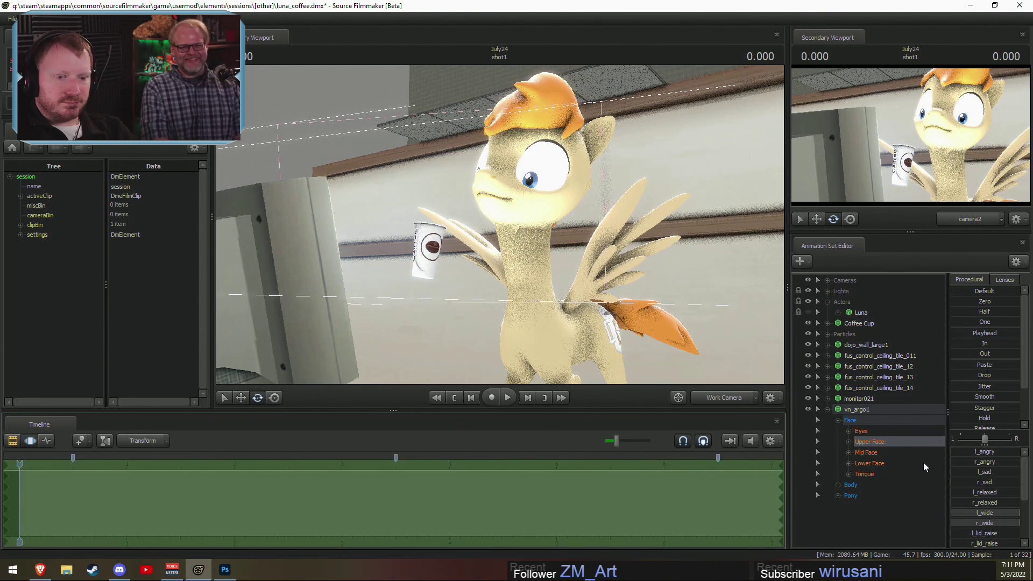
# Step: Record mouth_O movement from vn_argo1's Lower Face controls in real time while the shot plays
pyautogui.click(854, 441)
pyautogui.scroll(-3, 889, 464)
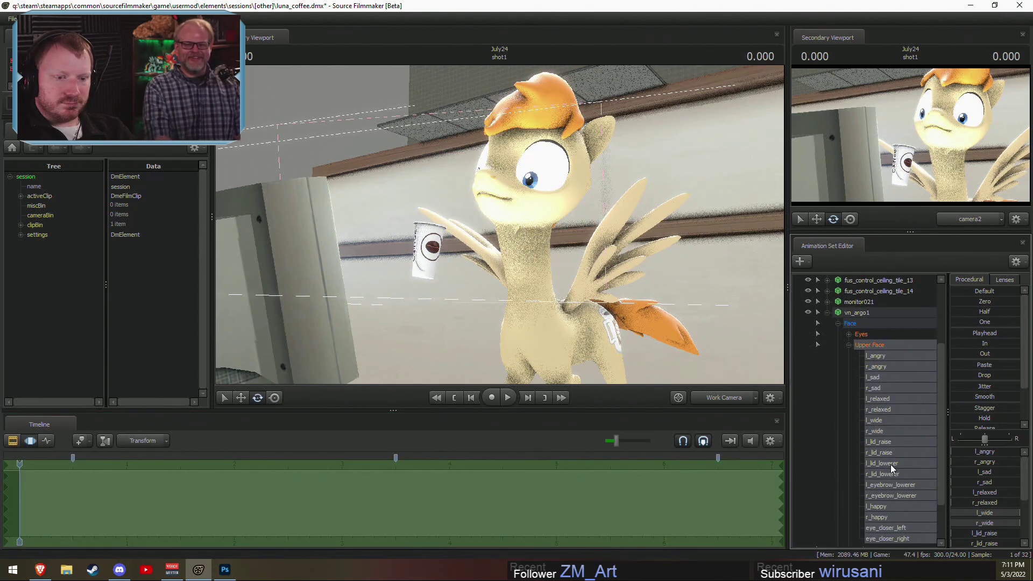
pyautogui.click(848, 345)
pyautogui.click(848, 463)
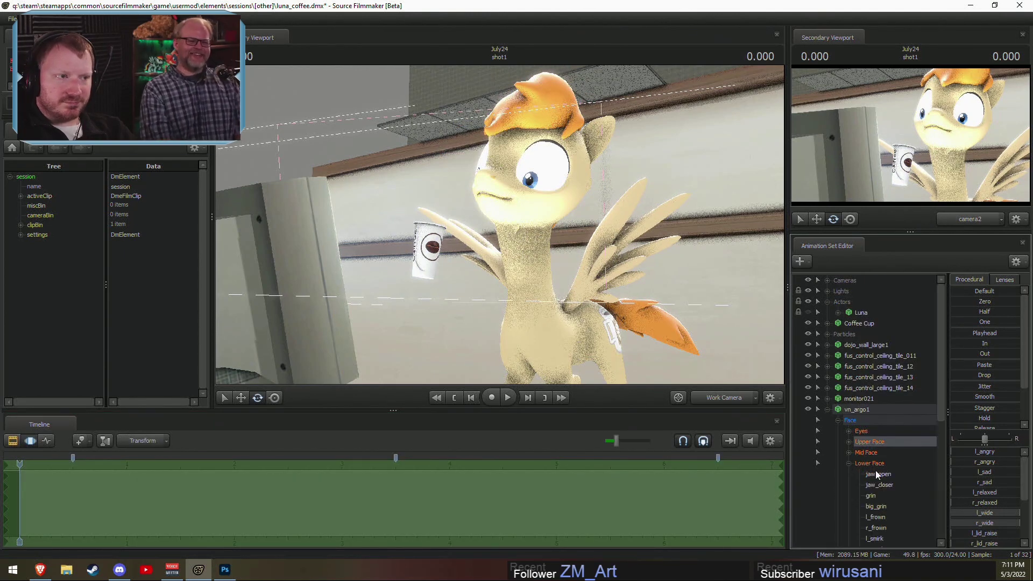
pyautogui.scroll(-5, 882, 470)
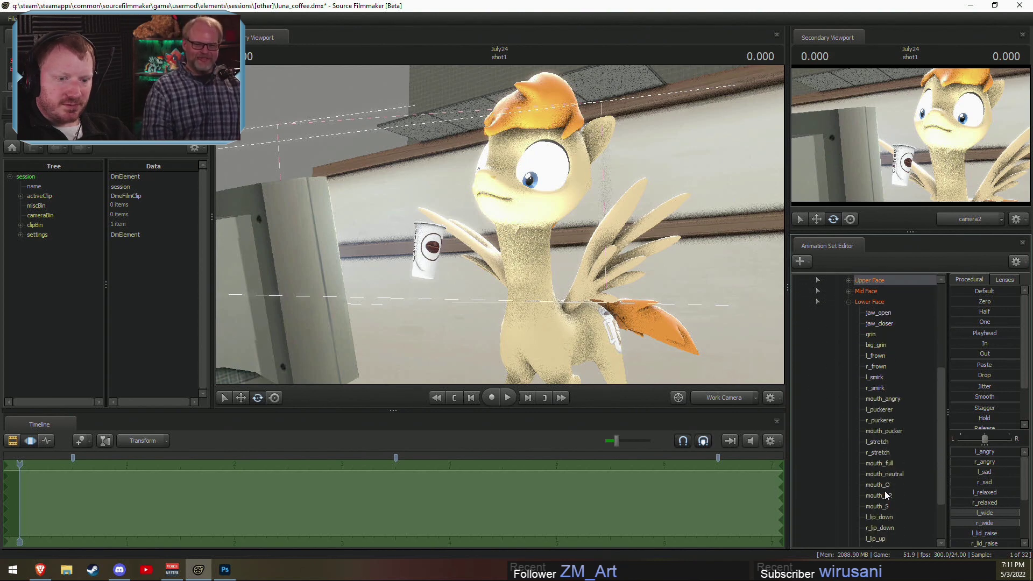
pyautogui.click(884, 487)
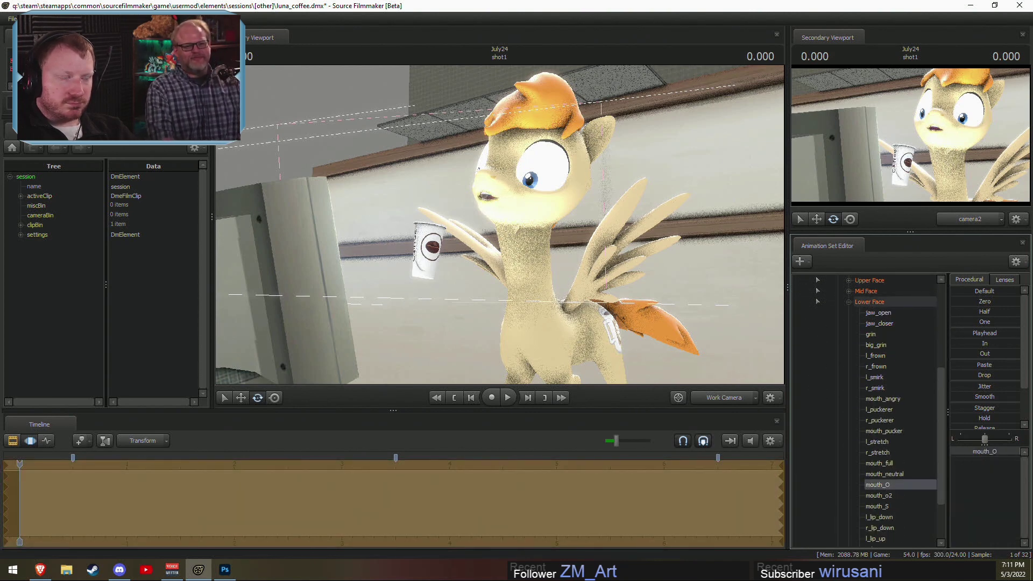
pyautogui.click(552, 461)
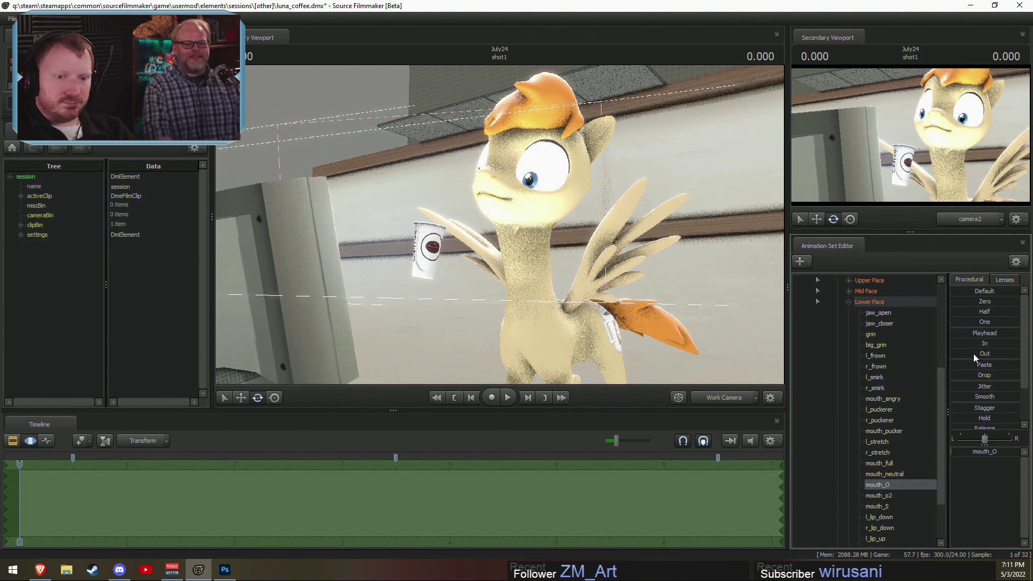
pyautogui.press('space')
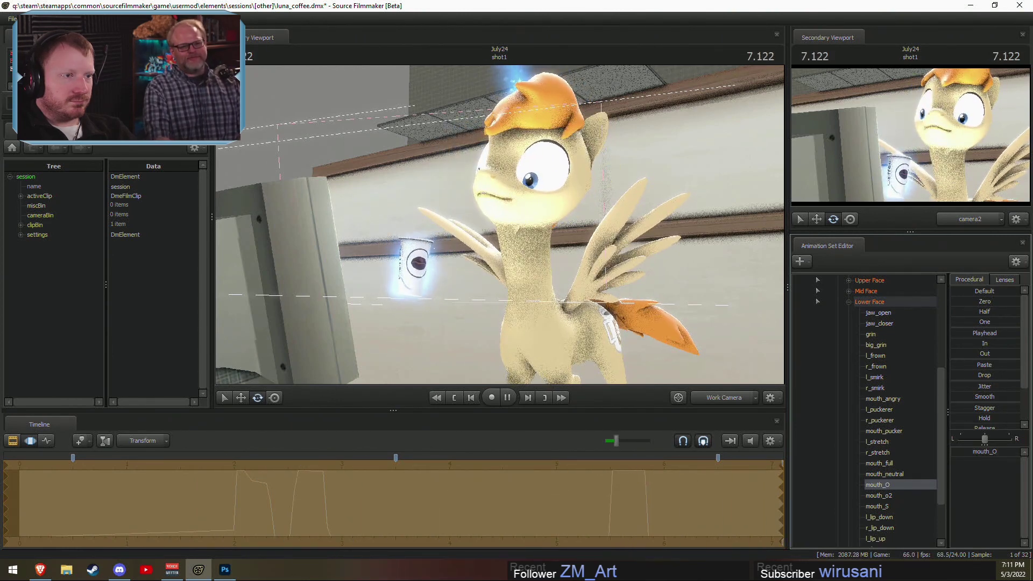
# Step: Flatten the mouth_O curve from the shot's start to about 2.4 s with the In preset, and play back the result
pyautogui.press('F2')
pyautogui.press('F3')
pyautogui.moveTo(235, 517); pyautogui.dragTo(274, 517)
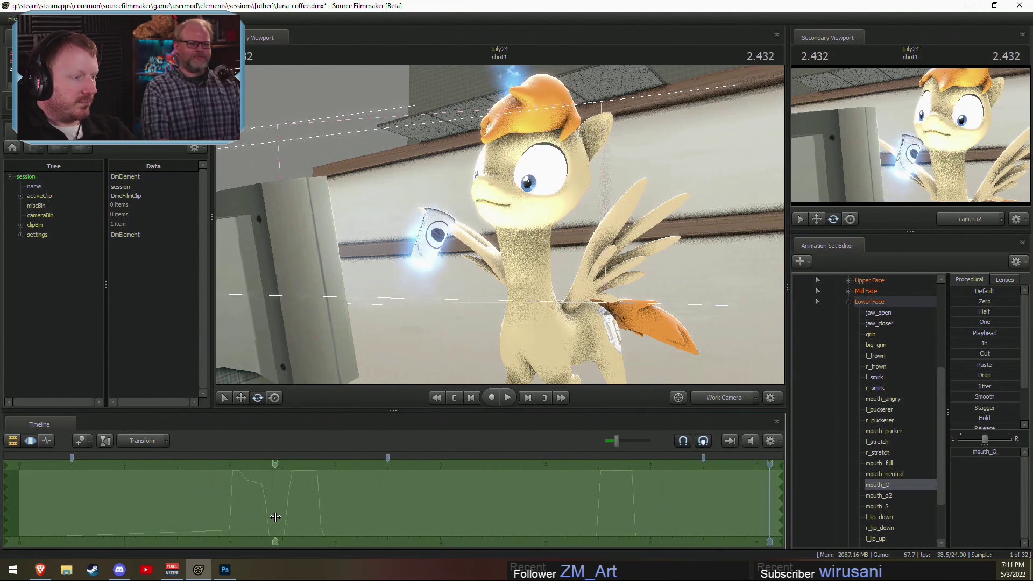
pyautogui.press(']')
pyautogui.click(956, 347)
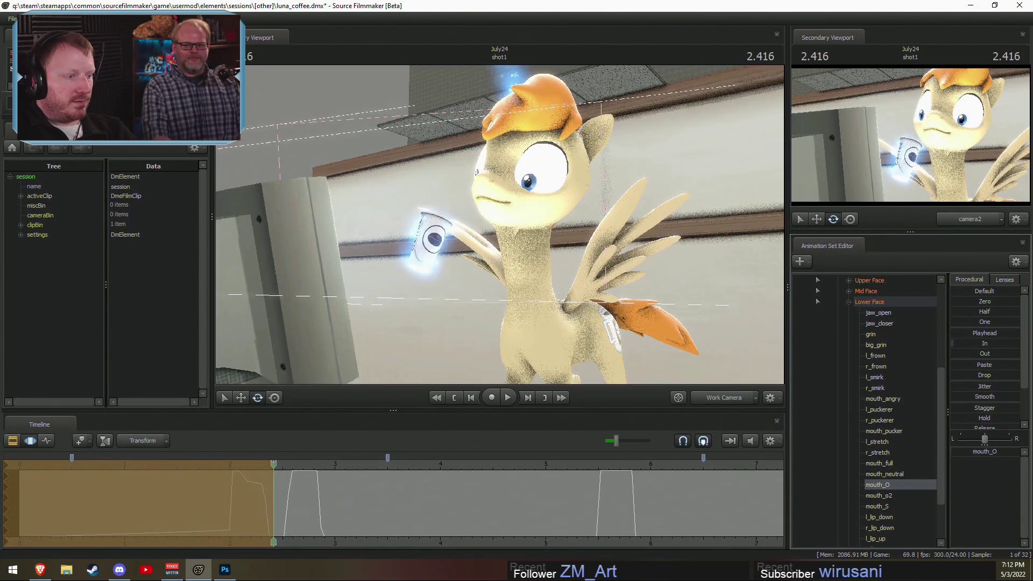
pyautogui.press('space')
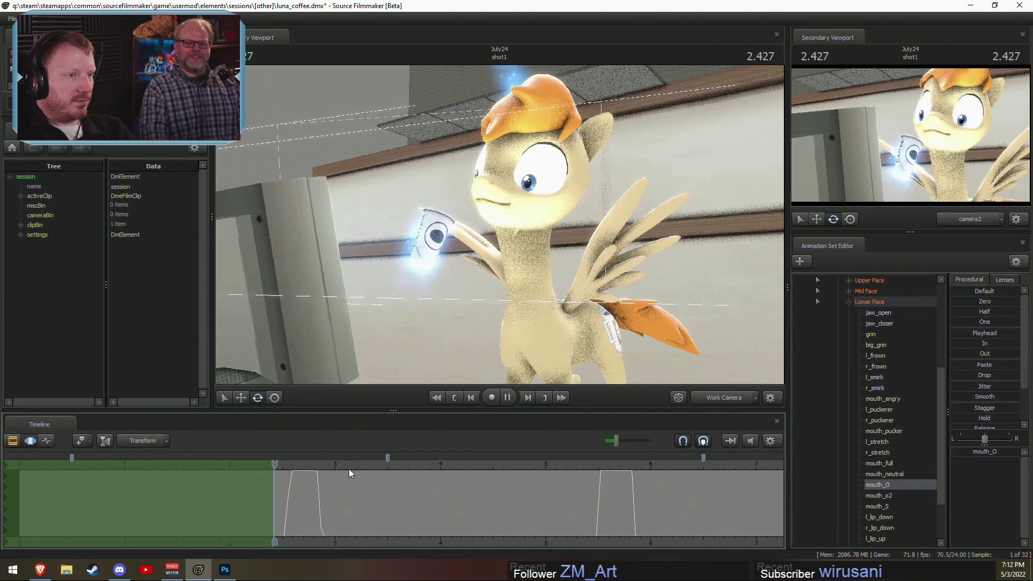
pyautogui.press('space')
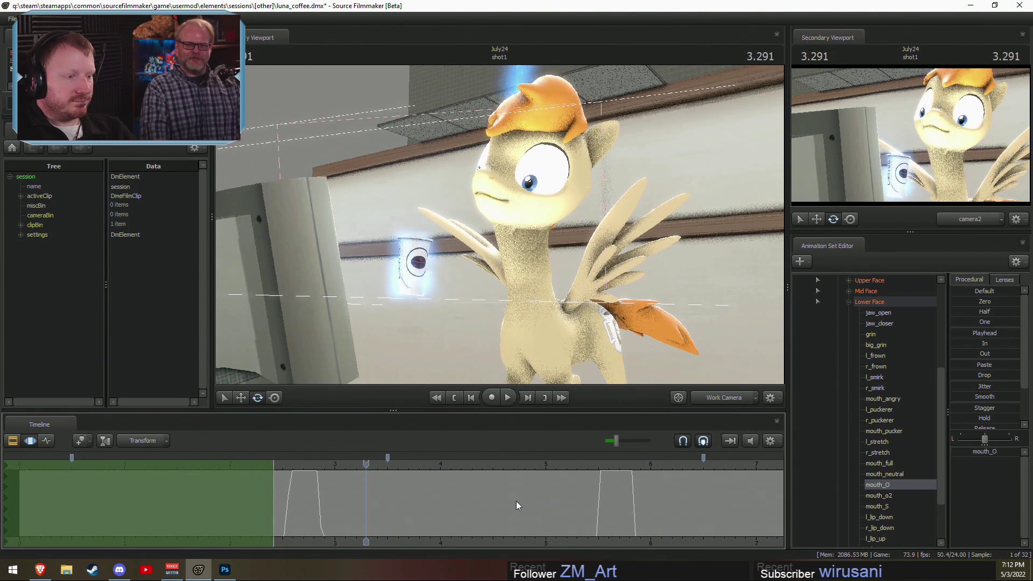
# Step: View the shot through camera2 in the primary viewport and enable the scene lighting
pyautogui.click(726, 396)
pyautogui.rightClick(659, 291)
pyautogui.click(679, 318)
pyautogui.press('F2')
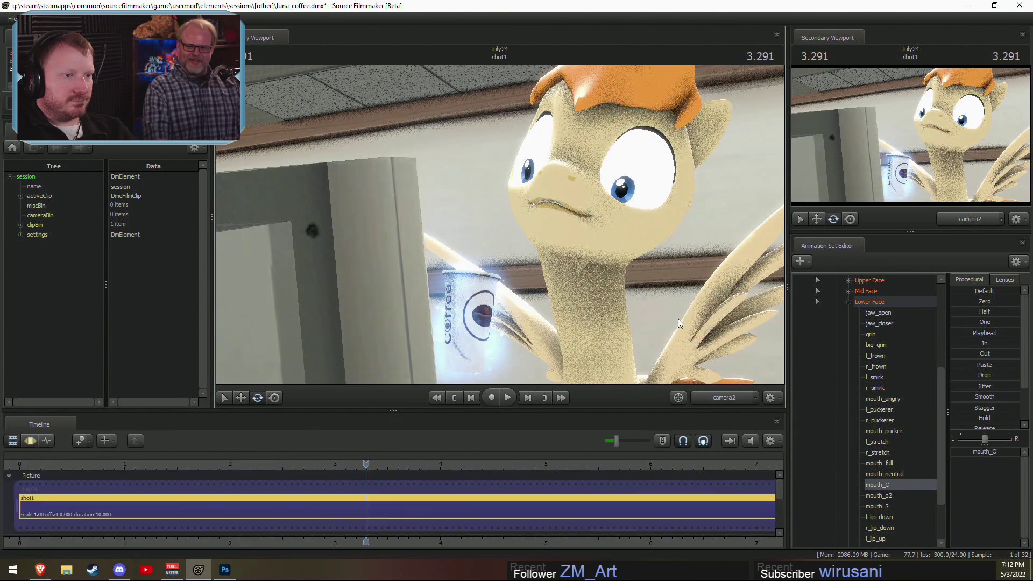
pyautogui.press('F3')
pyautogui.rightClick(678, 319)
pyautogui.click(697, 345)
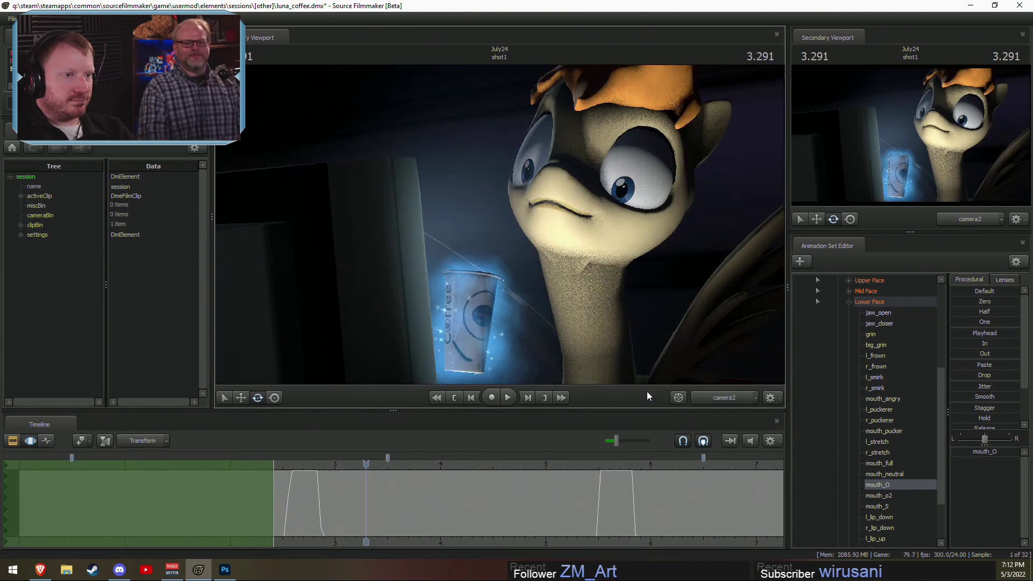
# Step: View the shot through the work camera, select vn_argo1's rootTransform, and turn off the scene lighting
pyautogui.press('F2')
pyautogui.keyDown('ctrl'); pyautogui.click(733, 403); pyautogui.keyUp('ctrl')
pyautogui.moveTo(664, 331); pyautogui.dragTo(663, 354)
pyautogui.press('s')
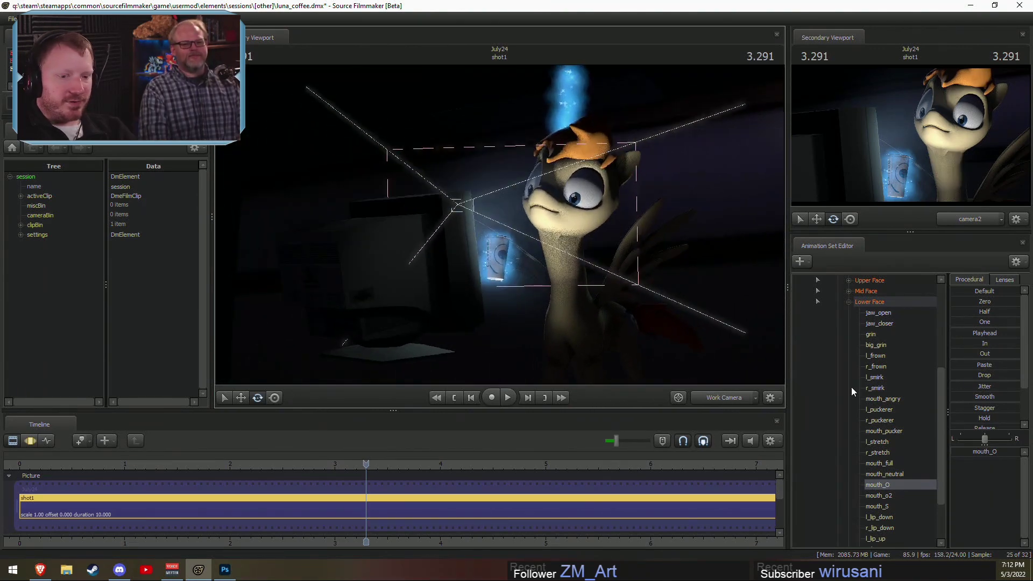
pyautogui.scroll(5, 874, 476)
pyautogui.click(848, 464)
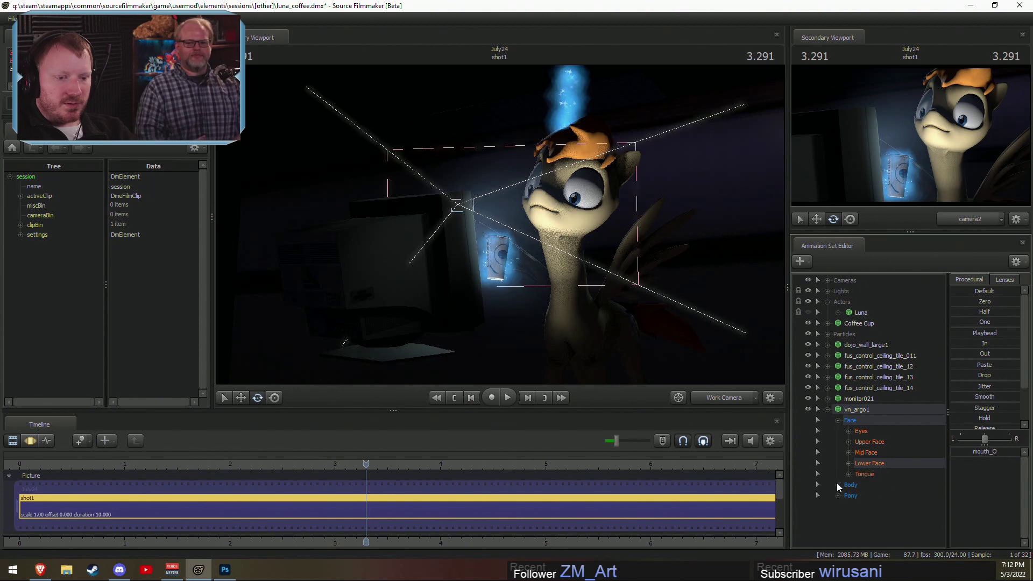
pyautogui.click(861, 506)
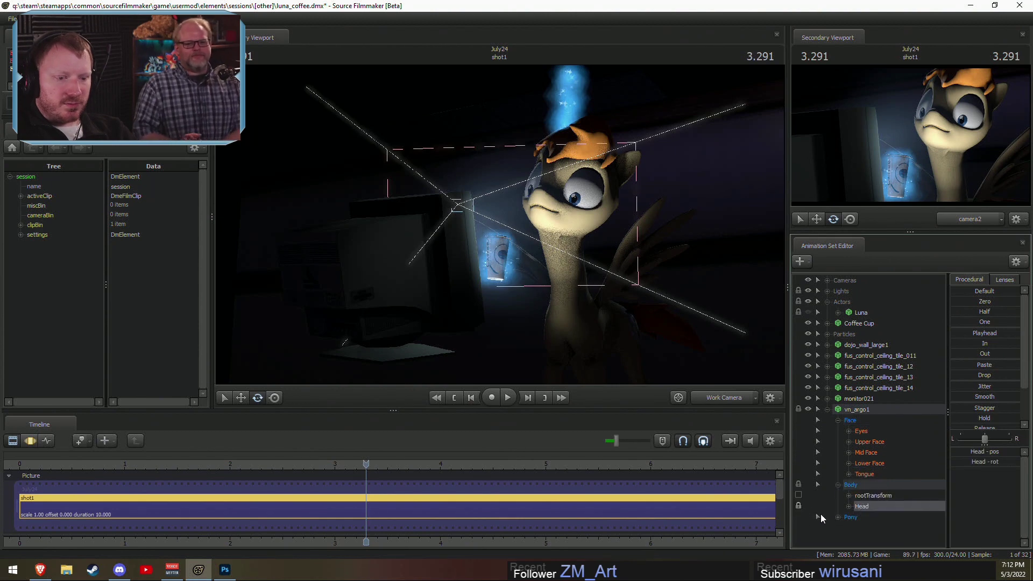
pyautogui.moveTo(499, 224); pyautogui.dragTo(541, 295)
pyautogui.press('F3')
pyautogui.rightClick(618, 274)
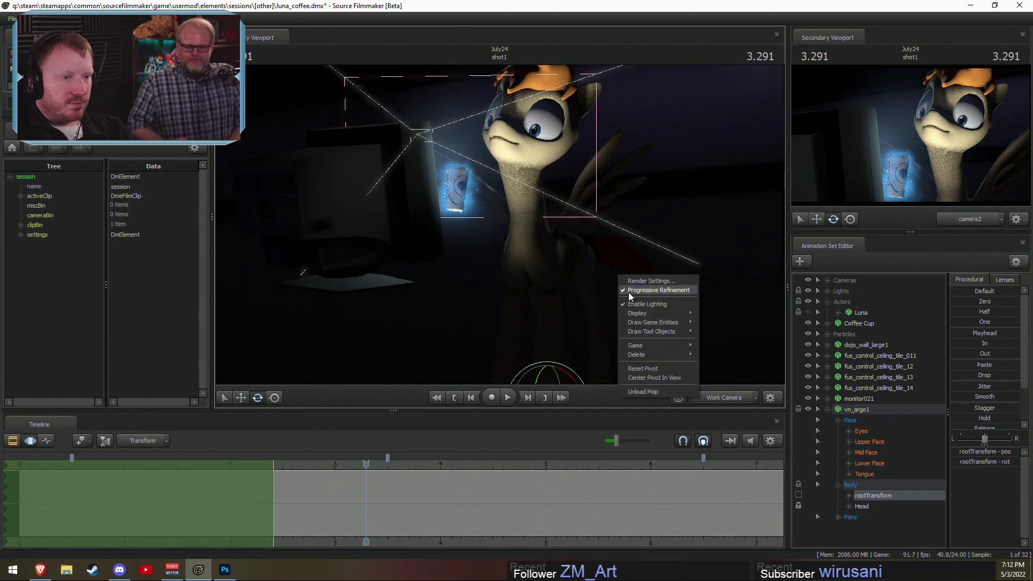
pyautogui.click(637, 302)
# Step: Reposition vn_argo1's rootTransform with the Move tool over the whole shot so the body sits better under the head
pyautogui.moveTo(650, 247)
pyautogui.keyDown('alt'); pyautogui.mouseDown()
pyautogui.moveTo(525, 296)
pyautogui.moveTo(513, 275)
pyautogui.moveTo(591, 295)
pyautogui.moveTo(624, 290)
pyautogui.moveTo(554, 295)
pyautogui.moveTo(637, 309)
pyautogui.mouseUp(); pyautogui.keyUp('alt')
pyautogui.press('w')
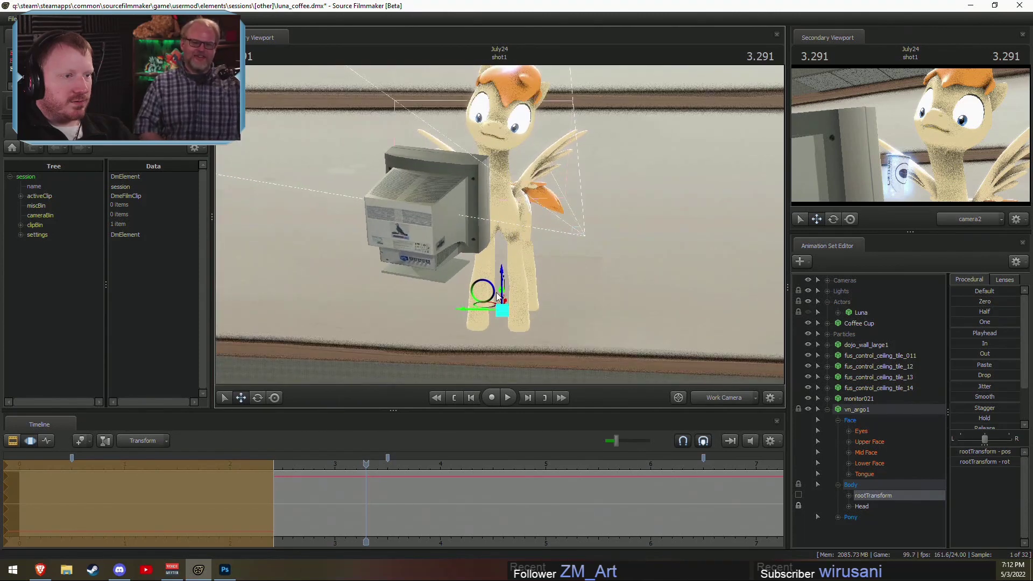
pyautogui.moveTo(482, 296); pyautogui.dragTo(484, 275)
pyautogui.press('Escape')
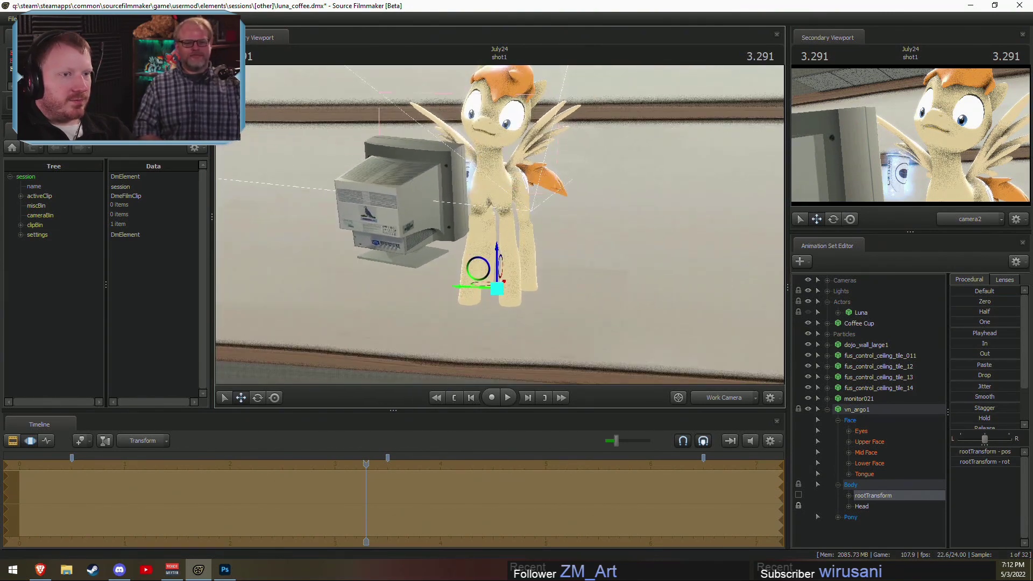
pyautogui.moveTo(576, 222)
pyautogui.keyDown('alt'); pyautogui.mouseDown()
pyautogui.moveTo(527, 223)
pyautogui.moveTo(575, 222)
pyautogui.mouseUp(); pyautogui.keyUp('alt')
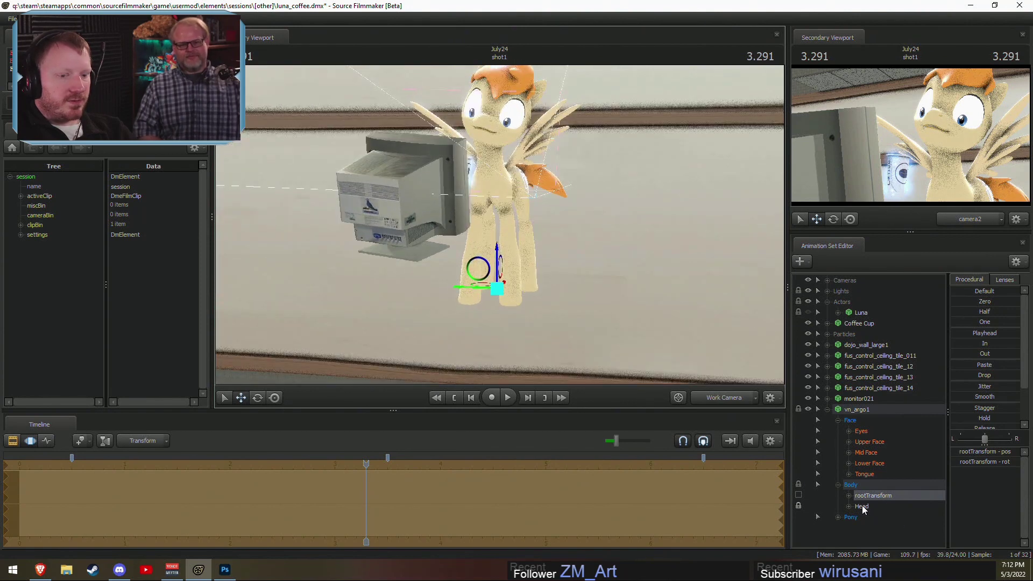
# Step: Select the Neck bone in vn_argo1's Pony Body controls and adjust its placement between the head and chest
pyautogui.click(837, 517)
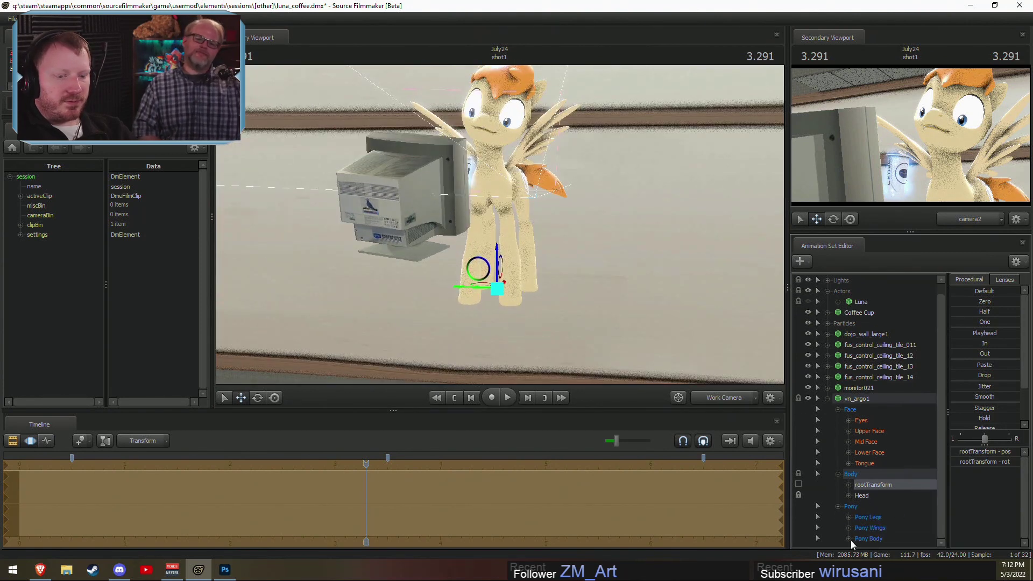
pyautogui.click(849, 539)
pyautogui.click(871, 484)
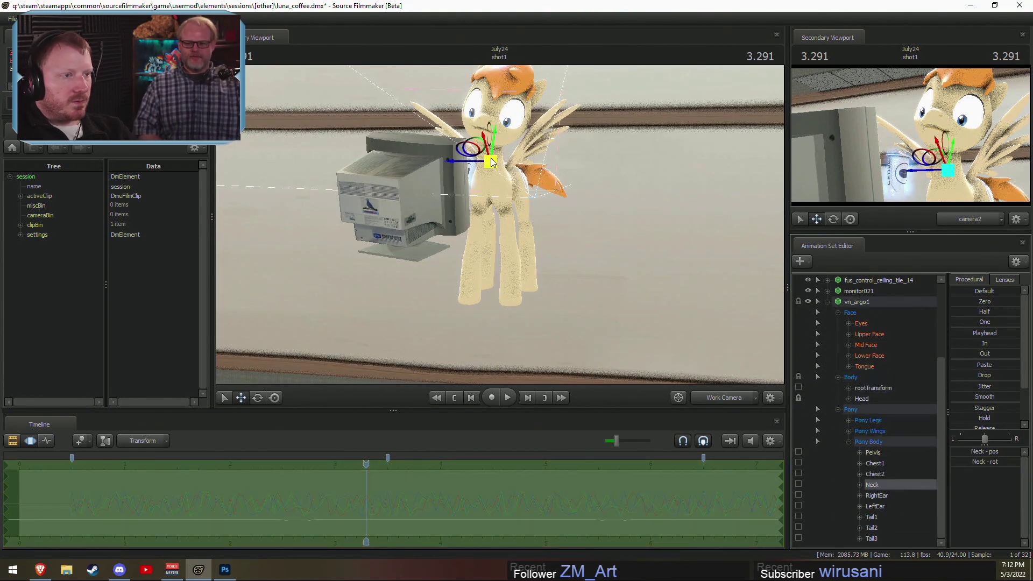
pyautogui.keyDown('alt'); pyautogui.moveTo(491, 162); pyautogui.dragTo(441, 161); pyautogui.keyUp('alt')
pyautogui.keyDown('alt'); pyautogui.moveTo(490, 161); pyautogui.dragTo(493, 131, button='right'); pyautogui.keyUp('alt')
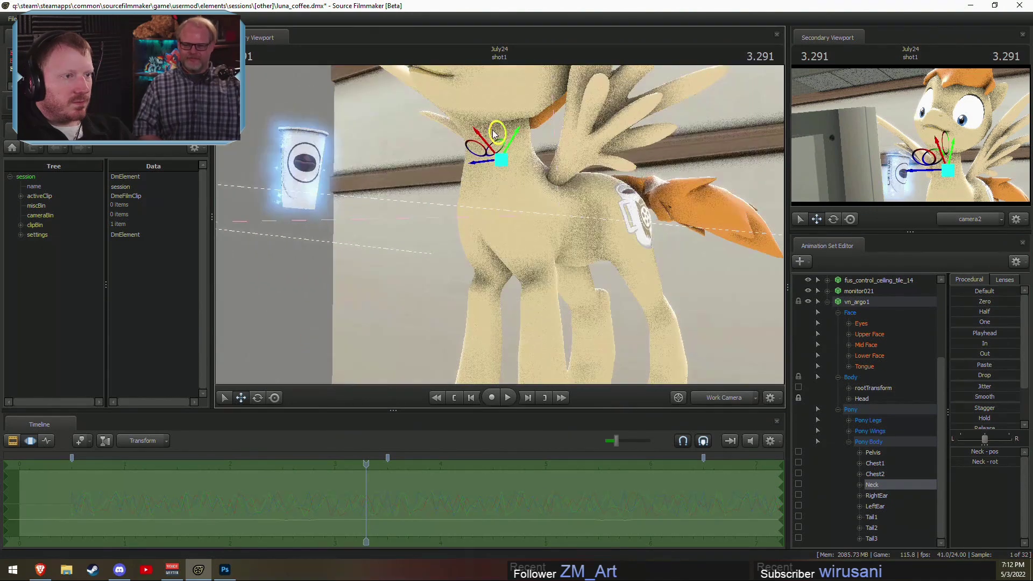
pyautogui.moveTo(493, 134); pyautogui.dragTo(554, 153)
pyautogui.keyDown('alt'); pyautogui.moveTo(705, 285); pyautogui.dragTo(692, 285); pyautogui.keyUp('alt')
# Step: View the shot through camera2 with scene lighting enabled and start playback
pyautogui.press('F2')
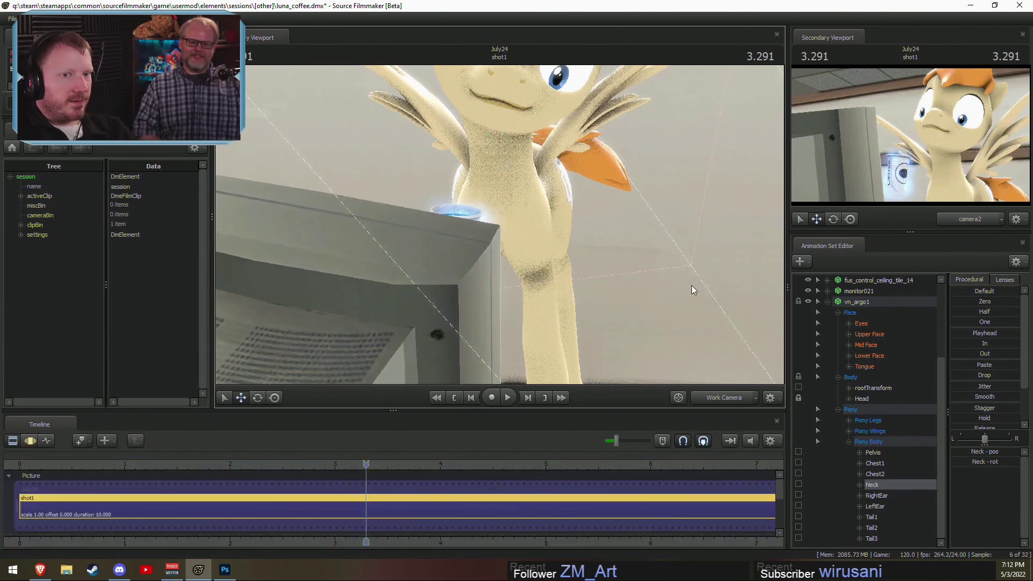
pyautogui.click(728, 398)
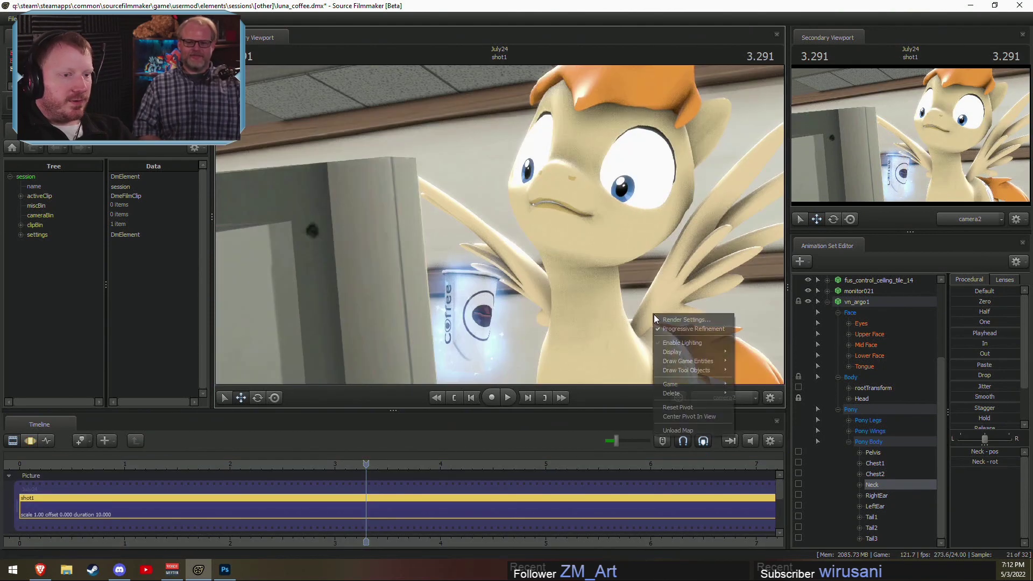
pyautogui.click(695, 349)
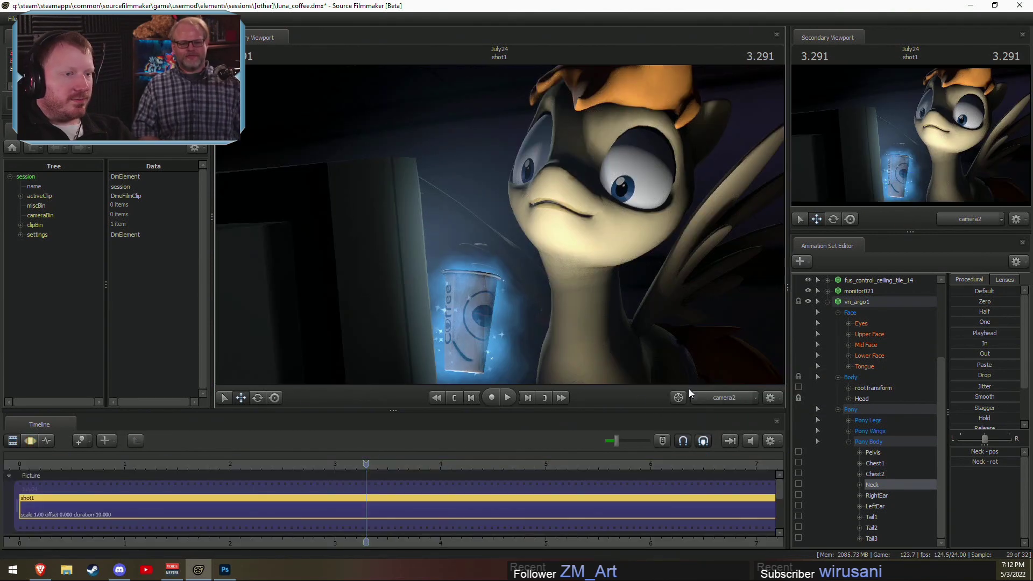
pyautogui.press('space')
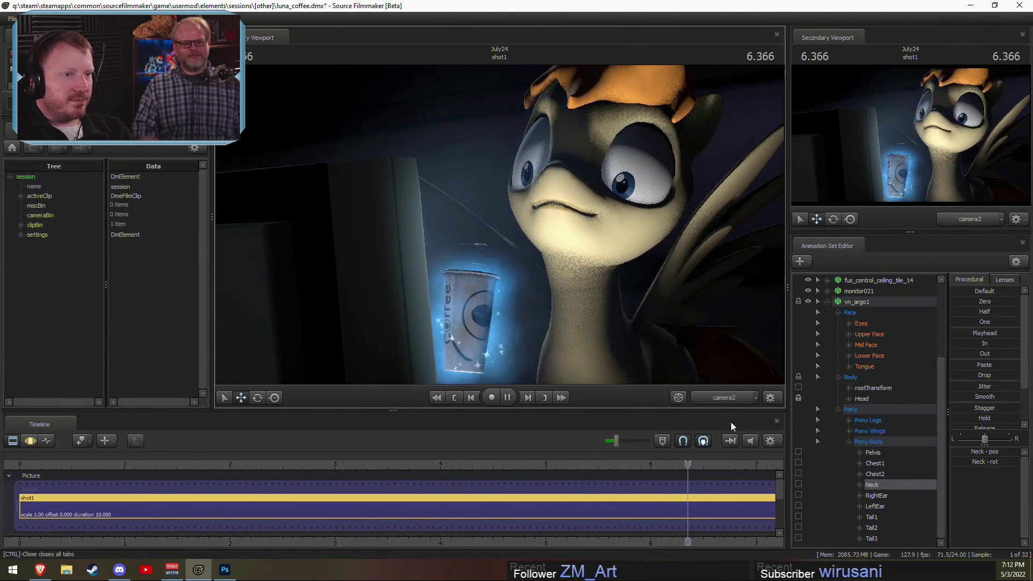
# Step: Fit the whole of shot1 in the timeline and review the drinking motion, stopping at about 2.67 s
pyautogui.scroll(-5, 753, 518)
pyautogui.scroll(1, 753, 521)
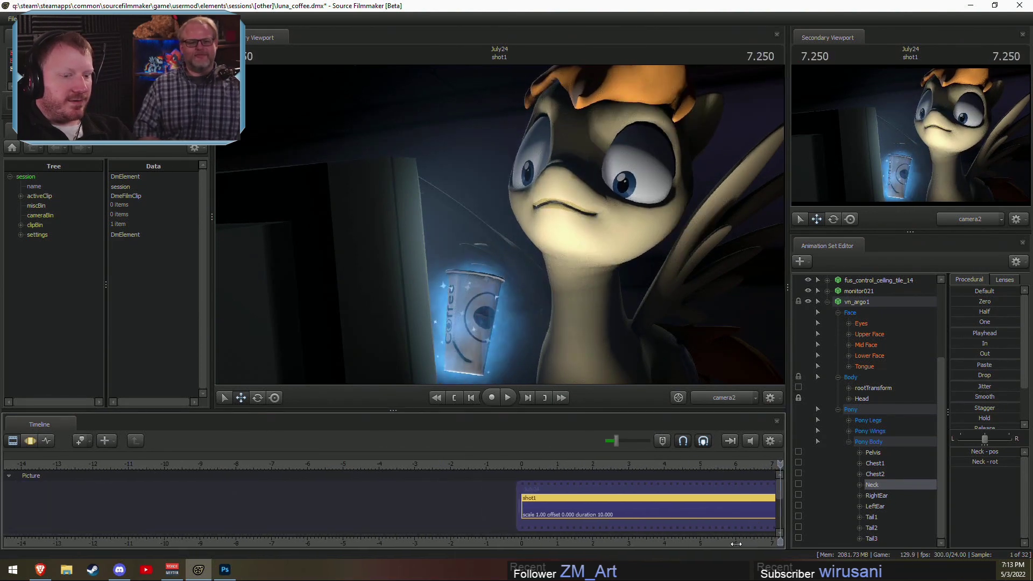
pyautogui.moveTo(754, 530); pyautogui.dragTo(463, 543, button='middle')
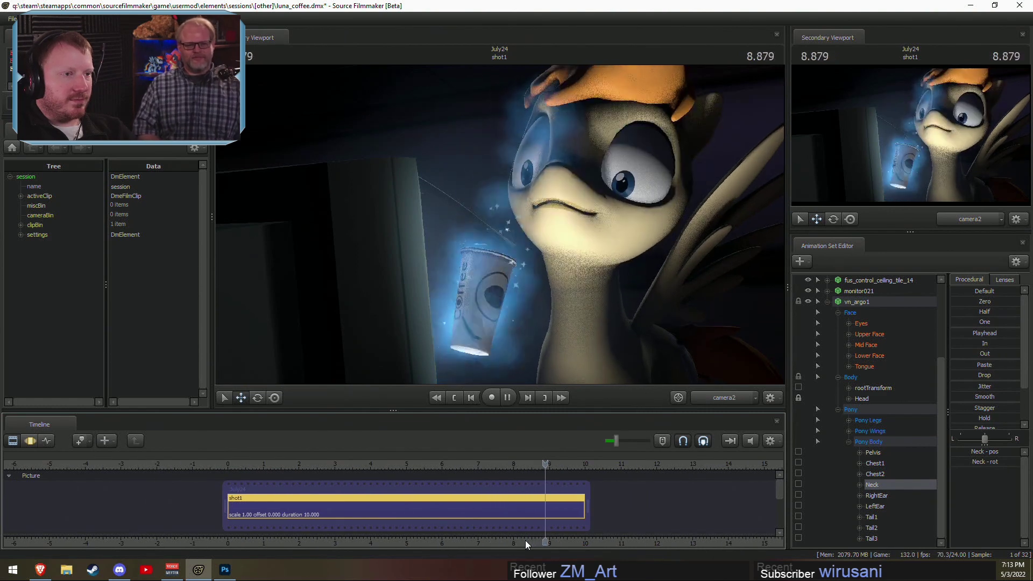
pyautogui.press('space')
pyautogui.moveTo(449, 469)
pyautogui.mouseDown()
pyautogui.moveTo(412, 470)
pyautogui.moveTo(445, 470)
pyautogui.moveTo(430, 470)
pyautogui.mouseUp()
pyautogui.moveTo(306, 470); pyautogui.dragTo(288, 470)
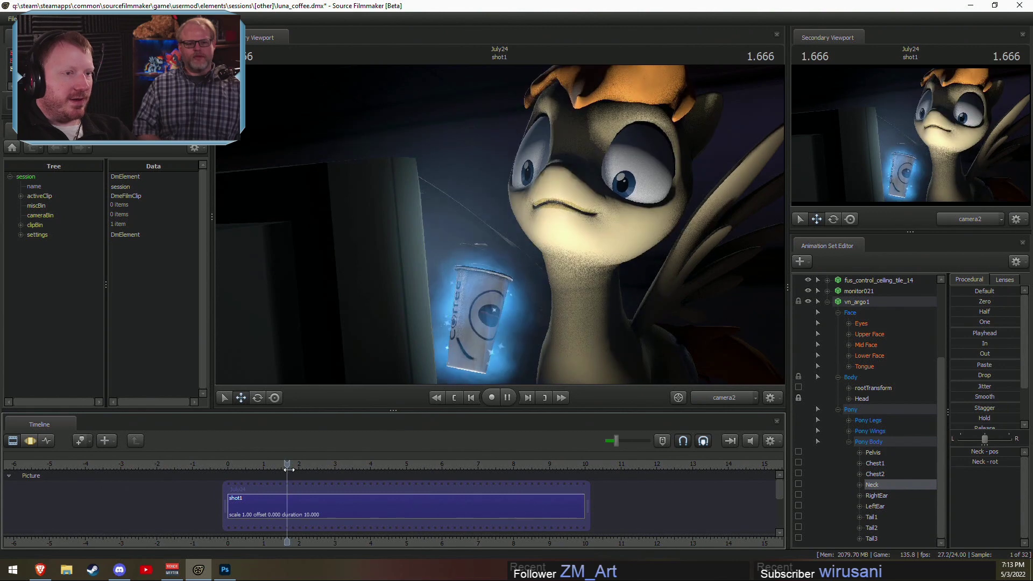
pyautogui.press('space')
pyautogui.press('space')
# Step: Turn off the lighting in the work camera and rotate vn_argo1's Head slightly while the cup is at its mouth
pyautogui.click(708, 398)
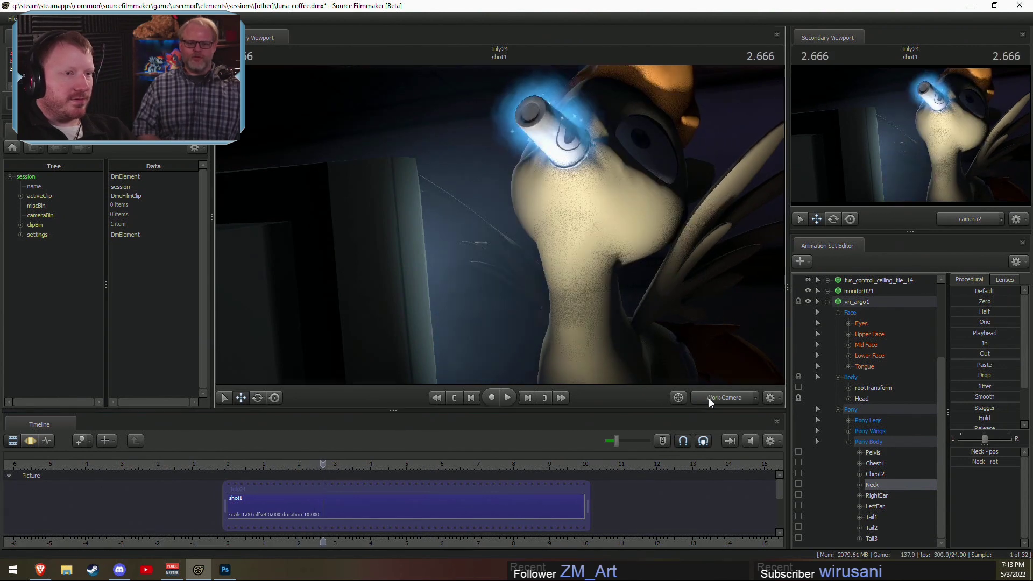
pyautogui.moveTo(499, 224); pyautogui.dragTo(742, 305)
pyautogui.rightClick(508, 226)
pyautogui.click(525, 253)
pyautogui.click(863, 399)
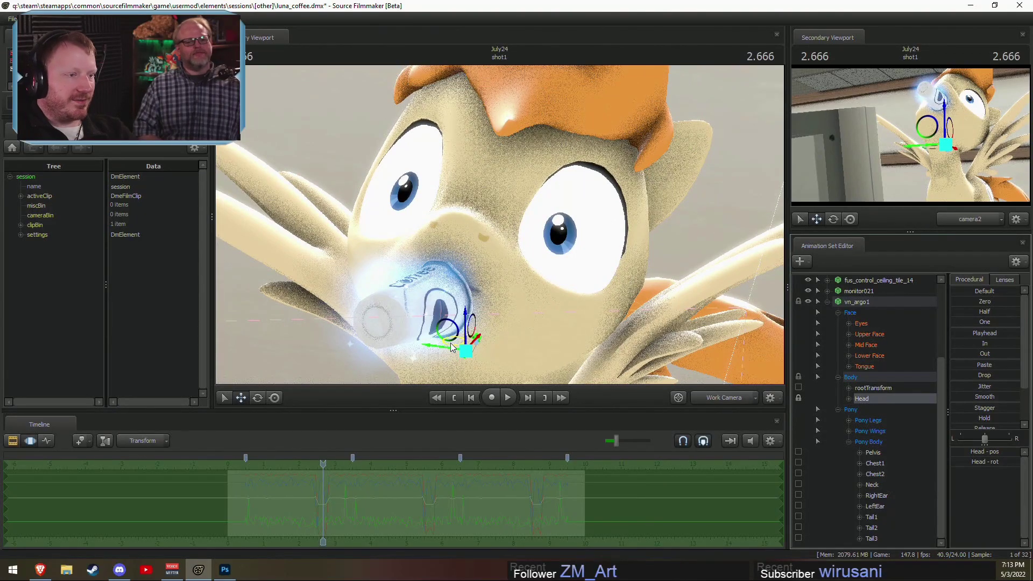
pyautogui.press('e')
pyautogui.moveTo(473, 359)
pyautogui.mouseDown()
pyautogui.moveTo(457, 366)
pyautogui.moveTo(473, 367)
pyautogui.moveTo(467, 344)
pyautogui.mouseUp()
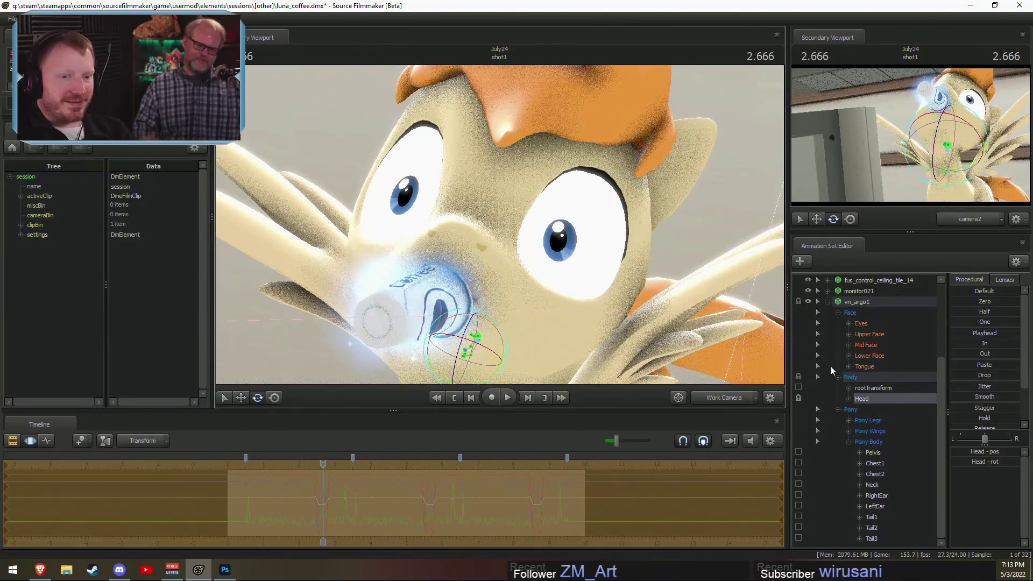
# Step: Raise tongue_out in vn_argo1's Tongue controls and check the tongue against the cup from the side
pyautogui.doubleClick(867, 376)
pyautogui.click(863, 388)
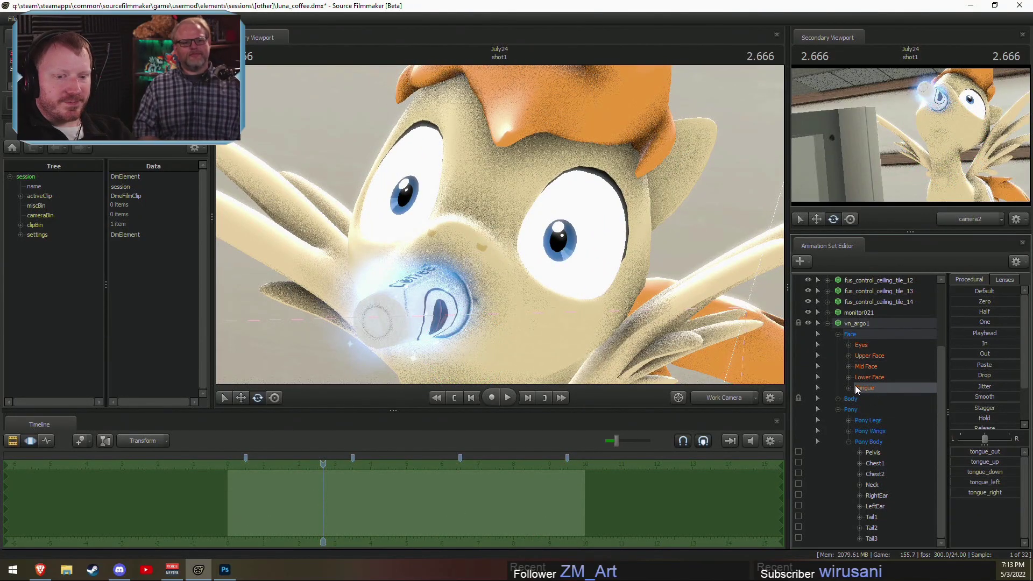
pyautogui.click(973, 452)
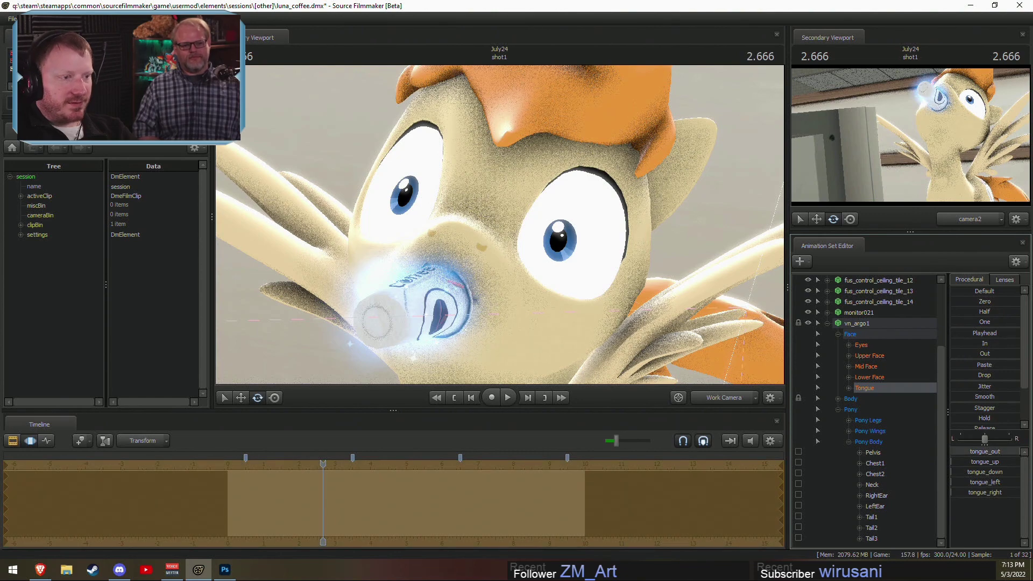
pyautogui.moveTo(588, 274); pyautogui.dragTo(377, 225)
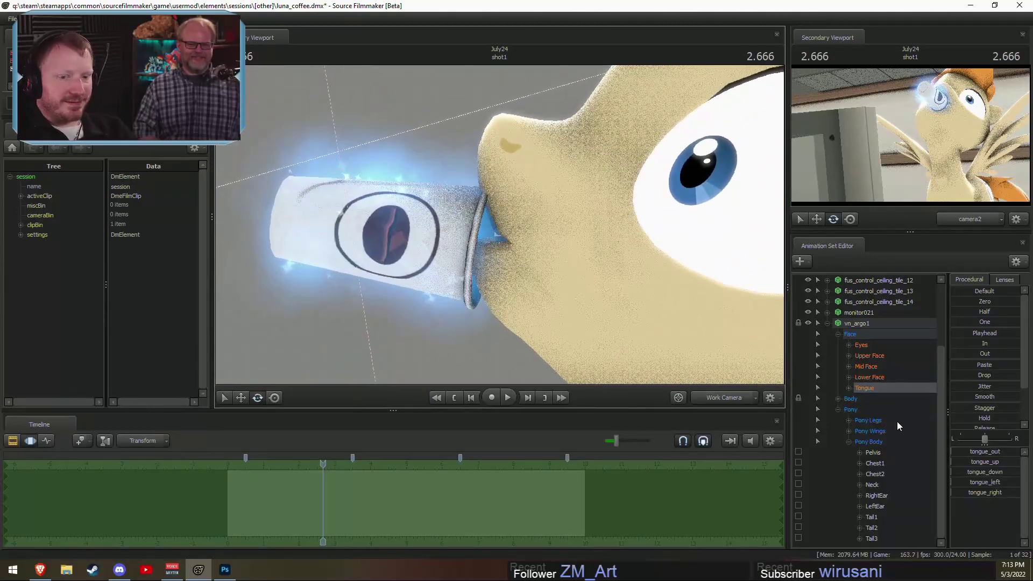
pyautogui.moveTo(971, 453); pyautogui.dragTo(1011, 452)
pyautogui.moveTo(518, 290); pyautogui.dragTo(499, 224)
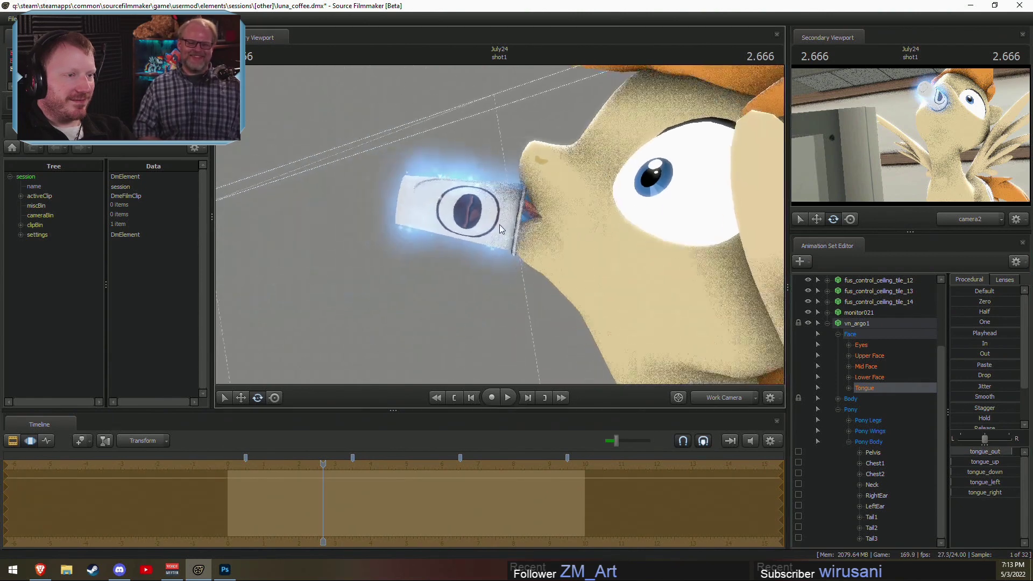
# Step: Adjust tongue_down and play the shot through camera2 to review the extended tongue
pyautogui.press('space')
pyautogui.click(712, 393)
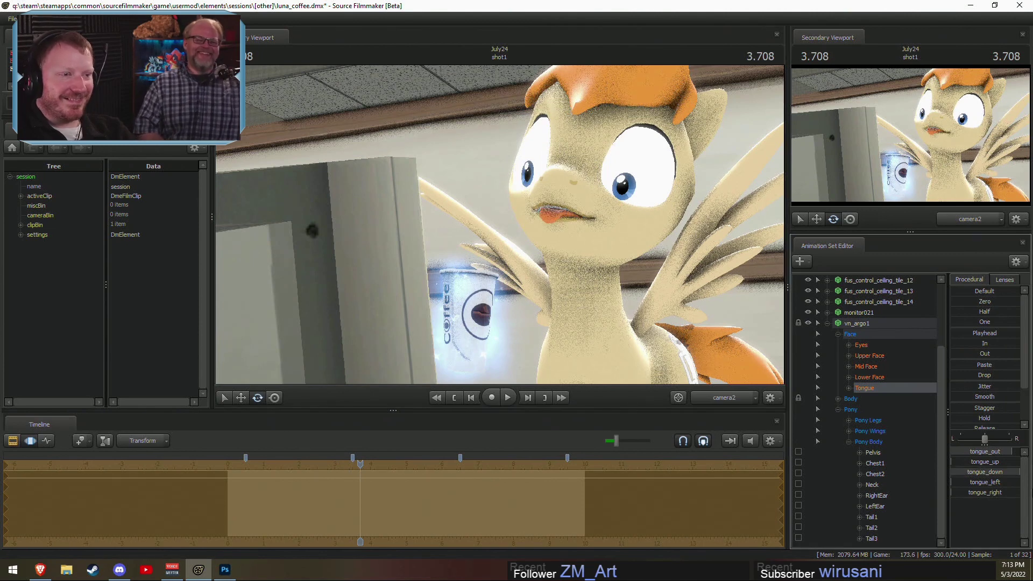
pyautogui.press('space')
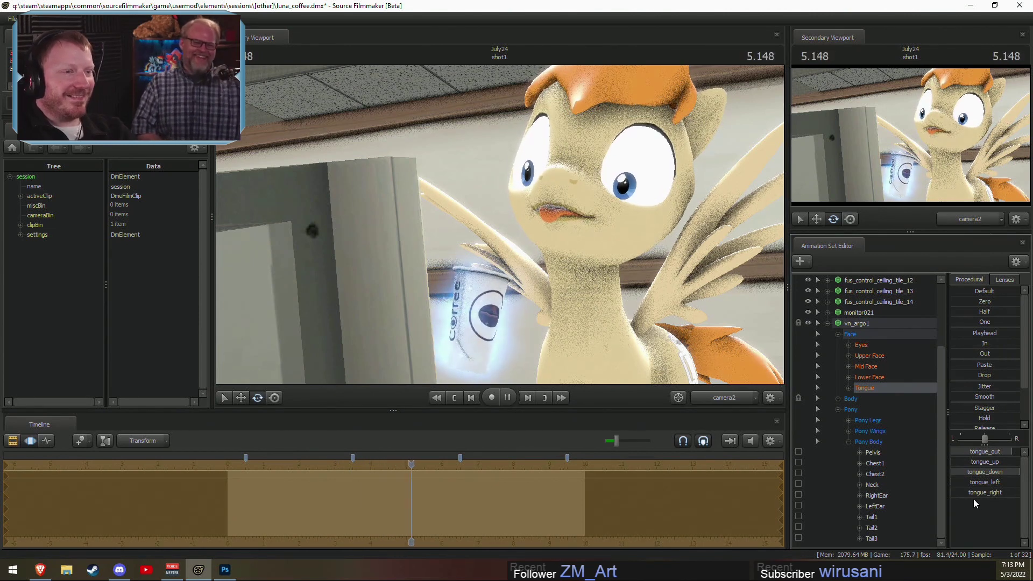
pyautogui.press('space')
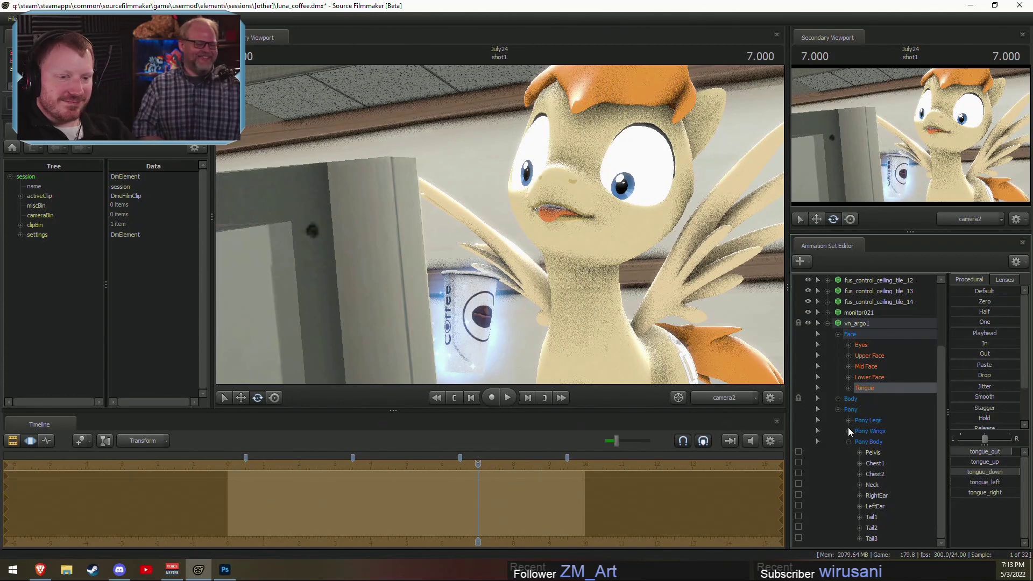
# Step: Try adjusting jaw_closer in vn_argo1's Lower Face controls and undo the change
pyautogui.click(860, 378)
pyautogui.moveTo(967, 453)
pyautogui.mouseDown()
pyautogui.moveTo(995, 461)
pyautogui.moveTo(968, 462)
pyautogui.mouseUp()
pyautogui.hotkey('ctrl', 'z')
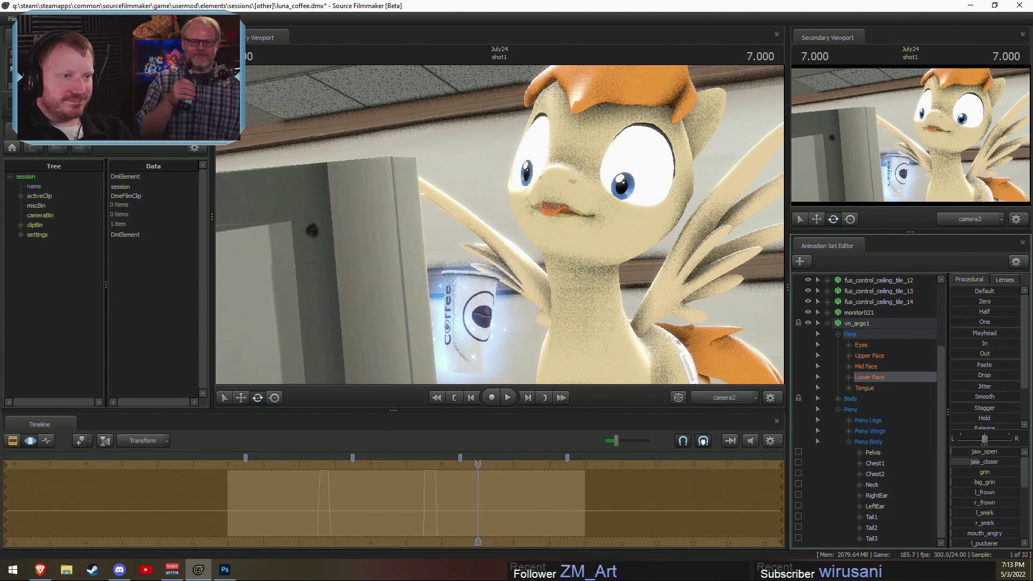
pyautogui.press('F2')
# Step: Look through the body groups available for vn_argo1 without changing any of them
pyautogui.click(854, 322)
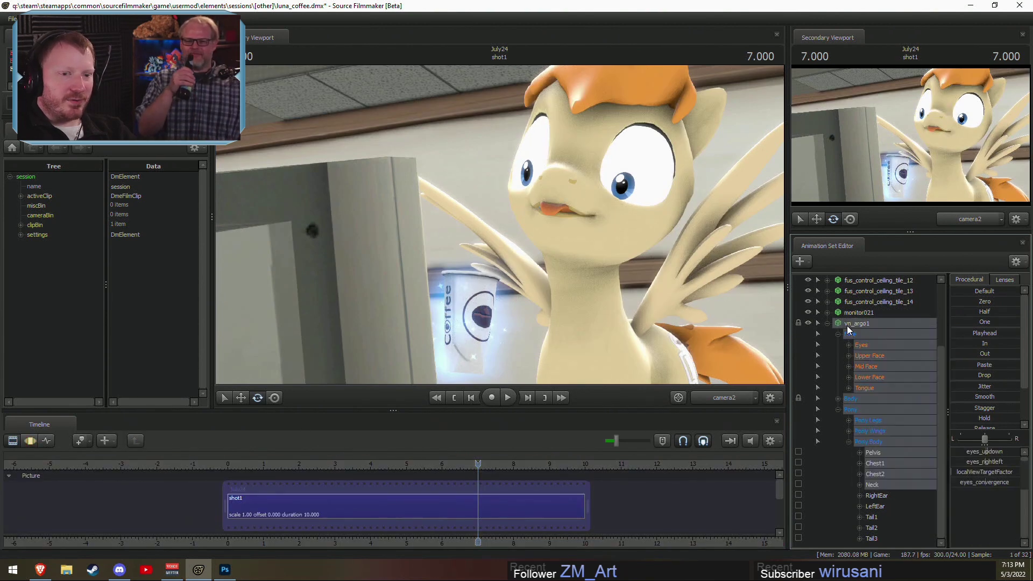
pyautogui.rightClick(853, 323)
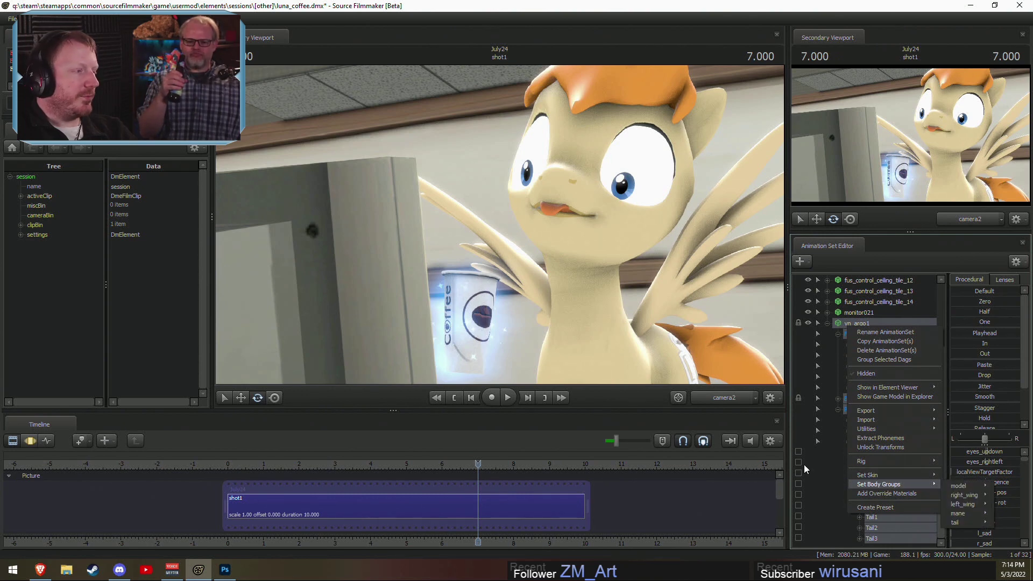
pyautogui.click(553, 229)
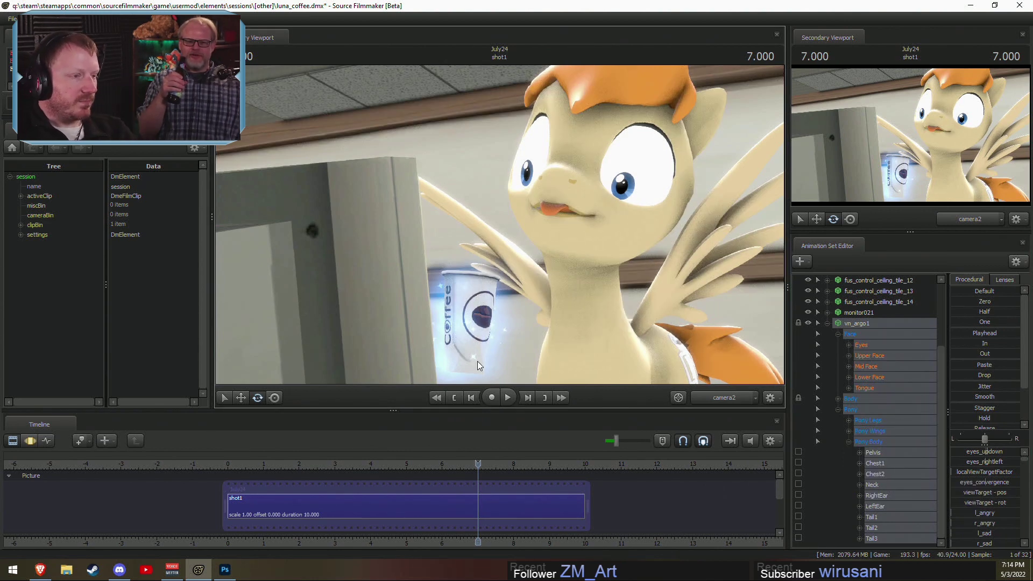
# Step: Scrub the shot back to about 1.96 s and undo the tongue adjustments on vn_argo1
pyautogui.moveTo(456, 465); pyautogui.dragTo(431, 470)
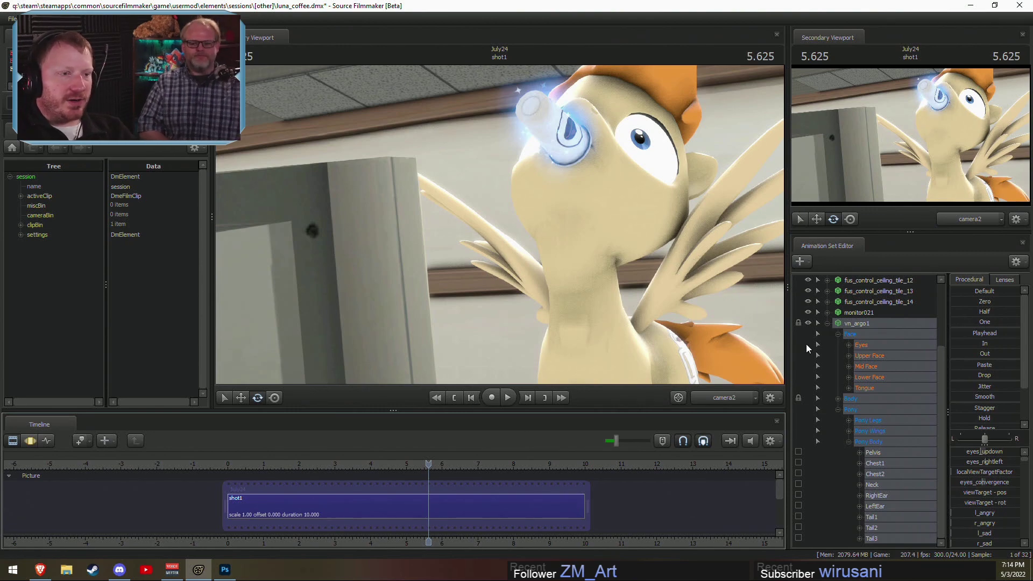
pyautogui.moveTo(434, 464); pyautogui.dragTo(297, 467)
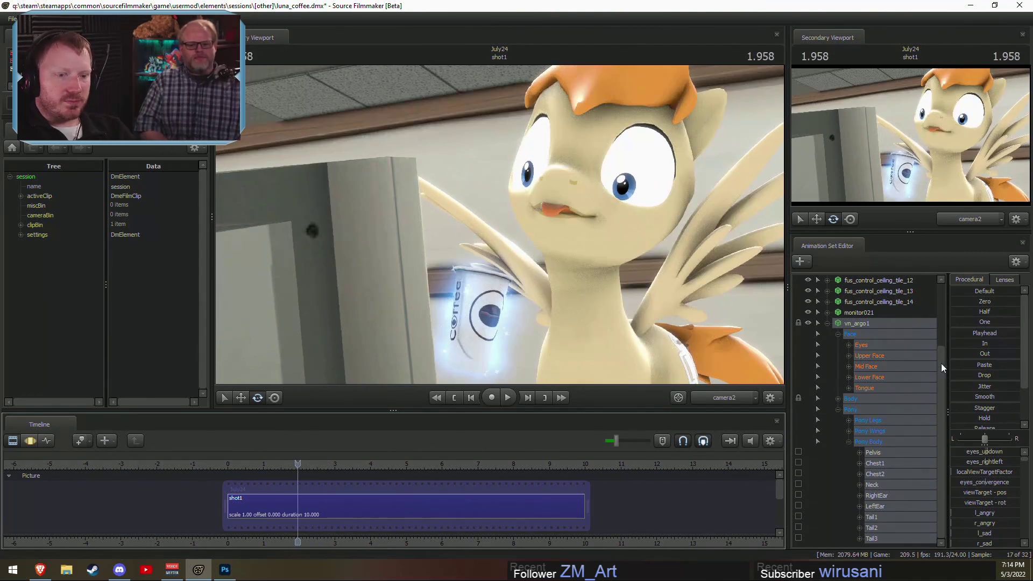
pyautogui.press('F3')
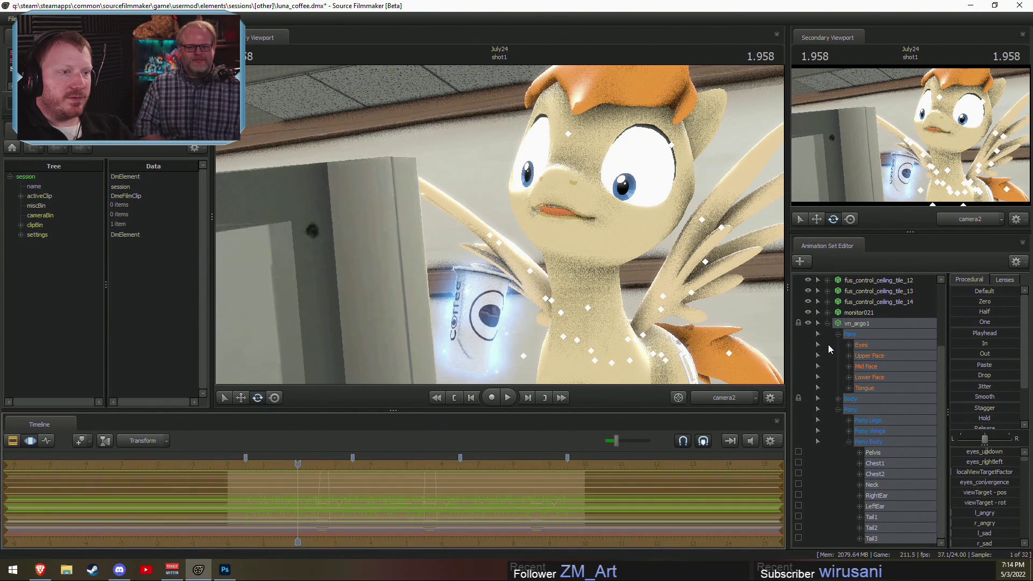
pyautogui.press('F2')
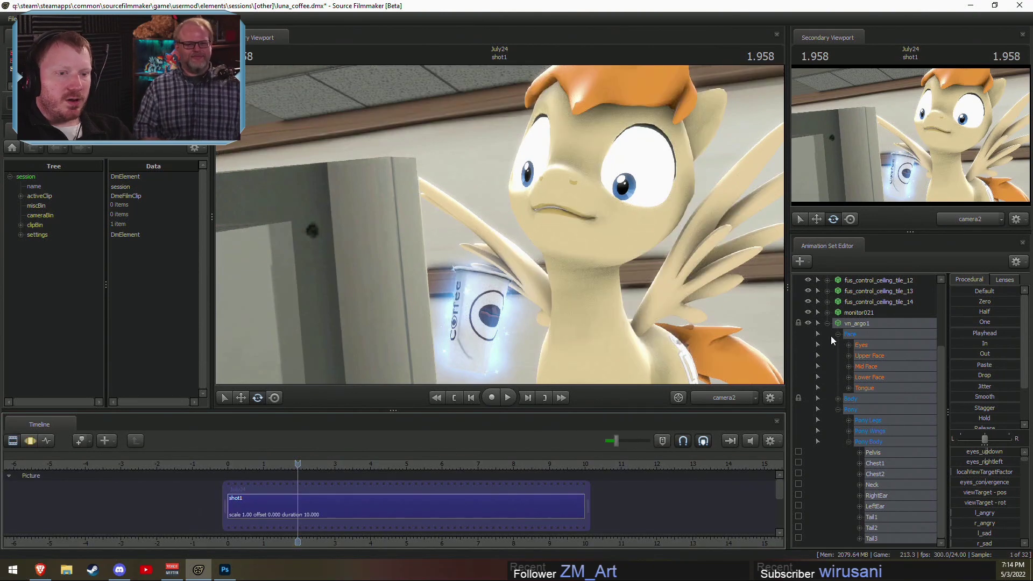
# Step: Enlarge the Coffee Cup slightly by raising its static_prop_scale across the whole shot, and play it through camera2
pyautogui.click(855, 323)
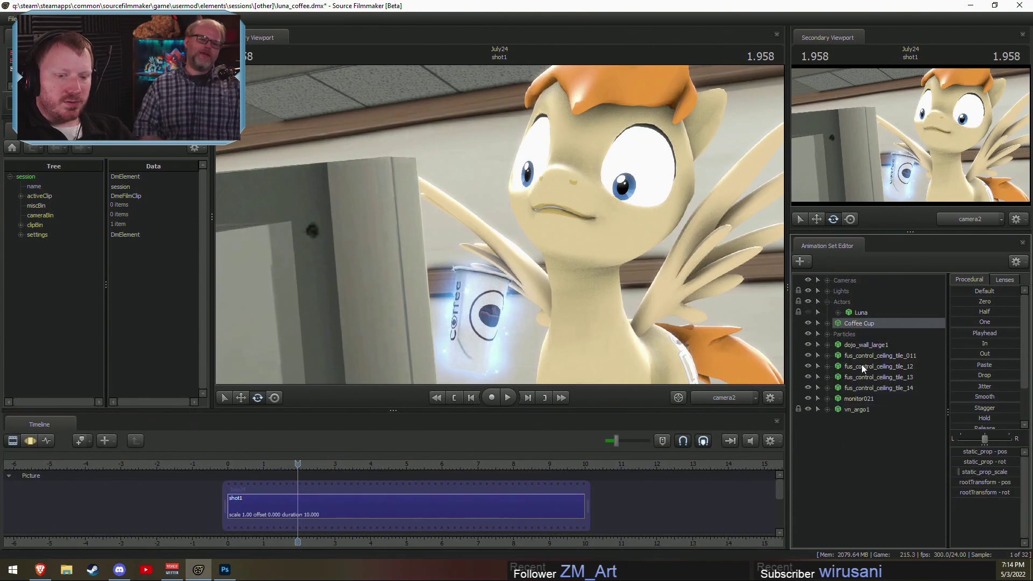
pyautogui.press('F3')
pyautogui.moveTo(969, 472); pyautogui.dragTo(977, 472)
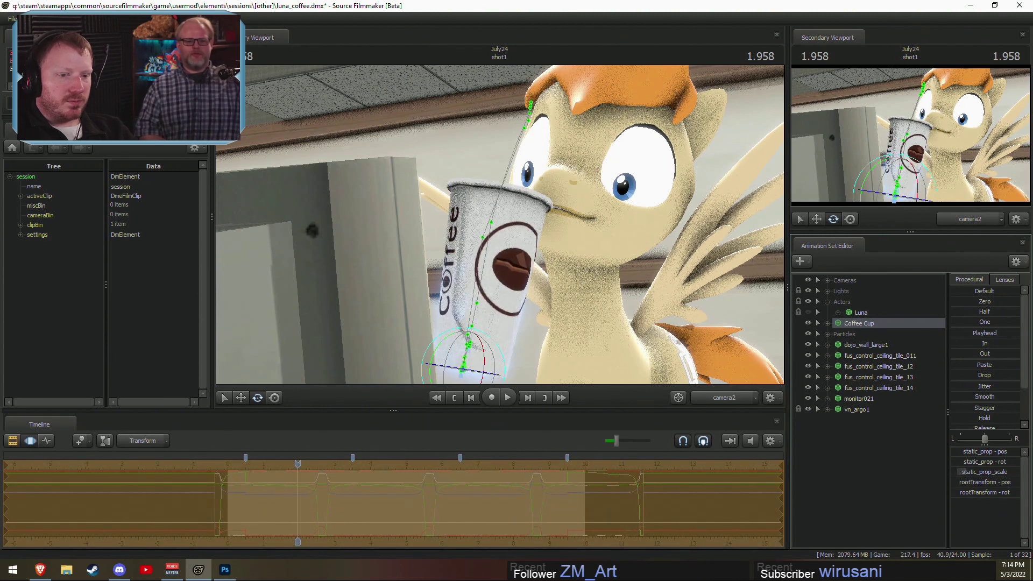
pyautogui.press('space')
pyautogui.press('space')
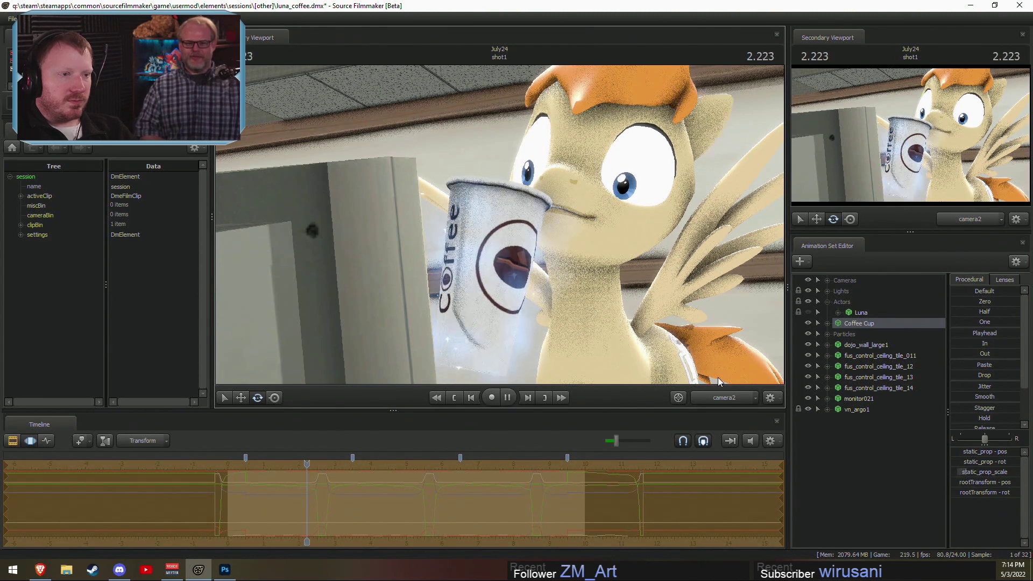
# Step: Play the shot from the work camera and camera2 to check the Coffee Cup's size against the pony
pyautogui.moveTo(346, 464); pyautogui.dragTo(338, 464)
pyautogui.keyDown('alt'); pyautogui.moveTo(592, 258); pyautogui.dragTo(485, 159); pyautogui.keyUp('alt')
pyautogui.press('w')
pyautogui.moveTo(450, 97); pyautogui.dragTo(394, 30)
pyautogui.press('space')
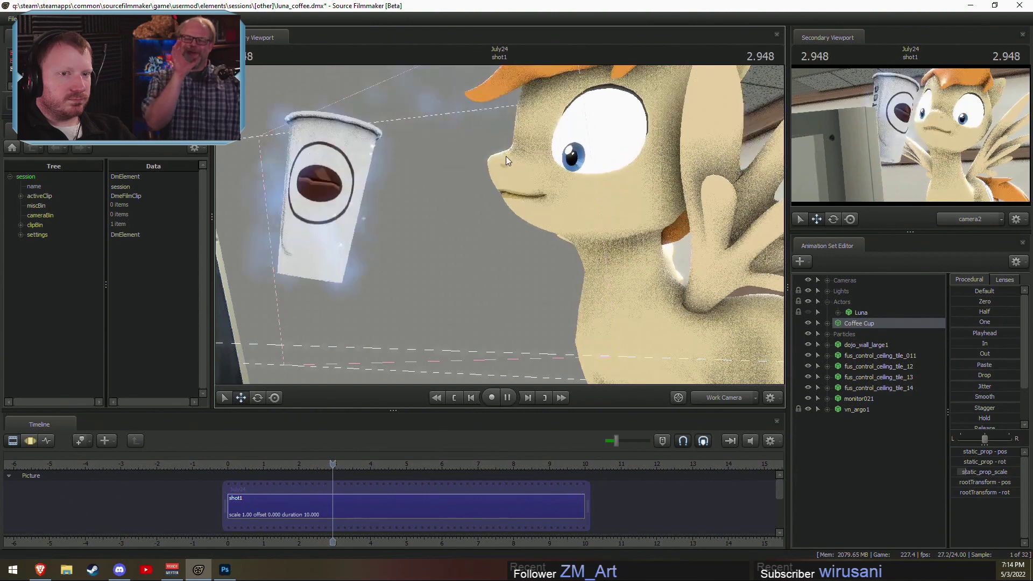
pyautogui.click(713, 393)
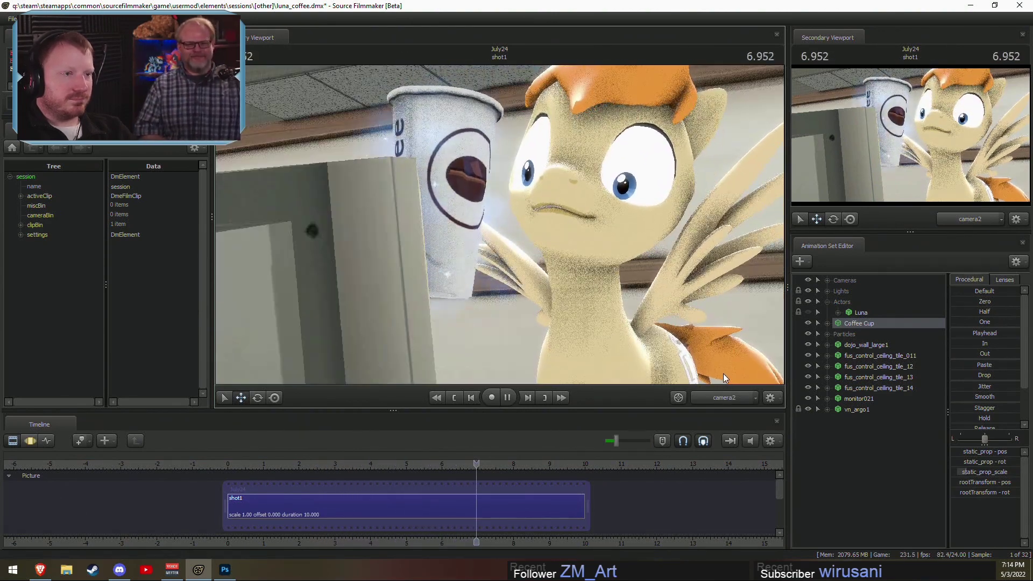
pyautogui.press('space')
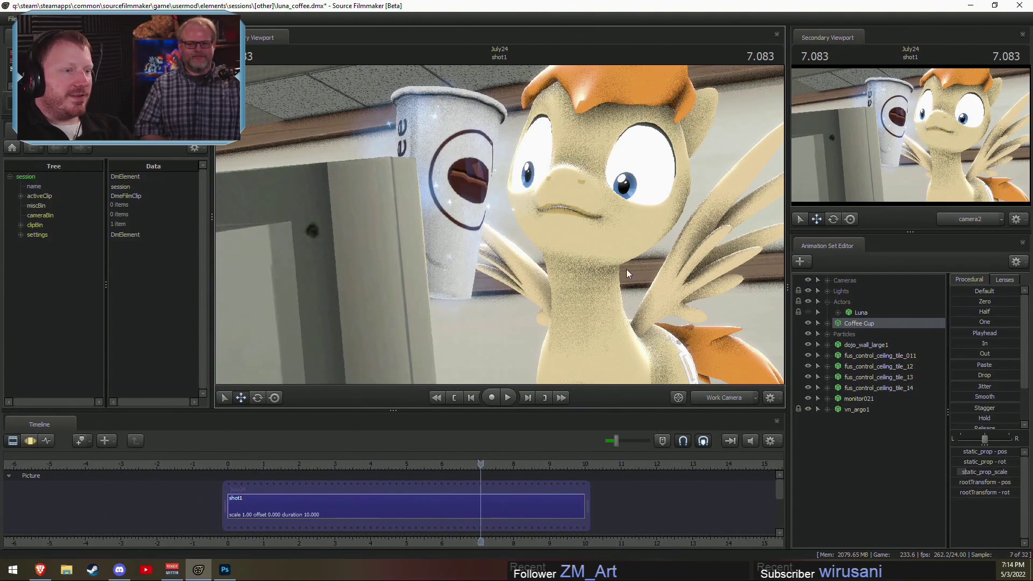
# Step: Reduce the Coffee Cup's static_prop_scale slightly while viewing it from the work camera
pyautogui.moveTo(627, 273)
pyautogui.mouseDown()
pyautogui.moveTo(575, 252)
pyautogui.moveTo(602, 215)
pyautogui.moveTo(645, 253)
pyautogui.moveTo(613, 236)
pyautogui.moveTo(581, 242)
pyautogui.moveTo(624, 253)
pyautogui.mouseUp()
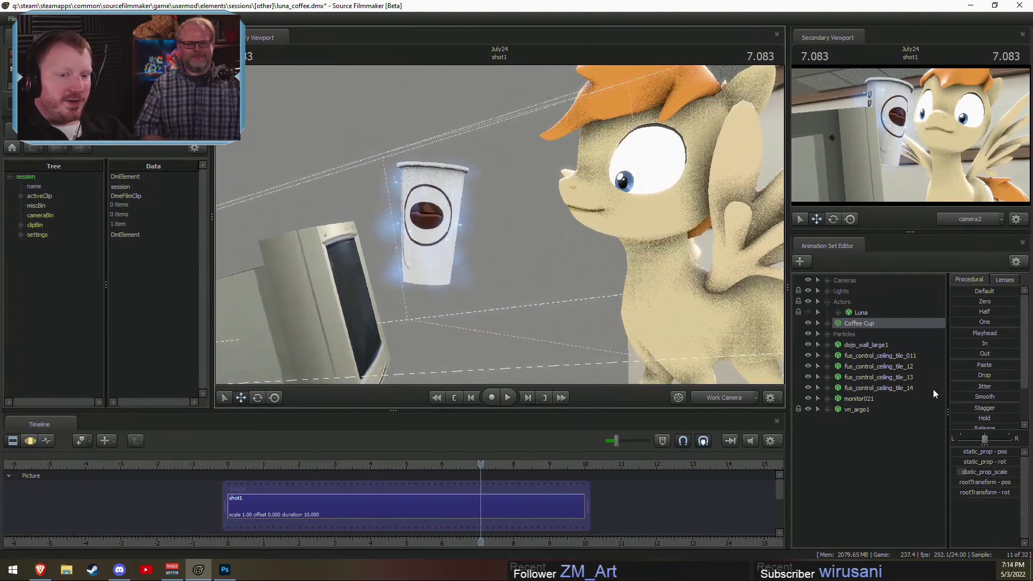
pyautogui.press('F3')
pyautogui.moveTo(1006, 472); pyautogui.dragTo(962, 472)
pyautogui.moveTo(696, 302); pyautogui.dragTo(693, 321)
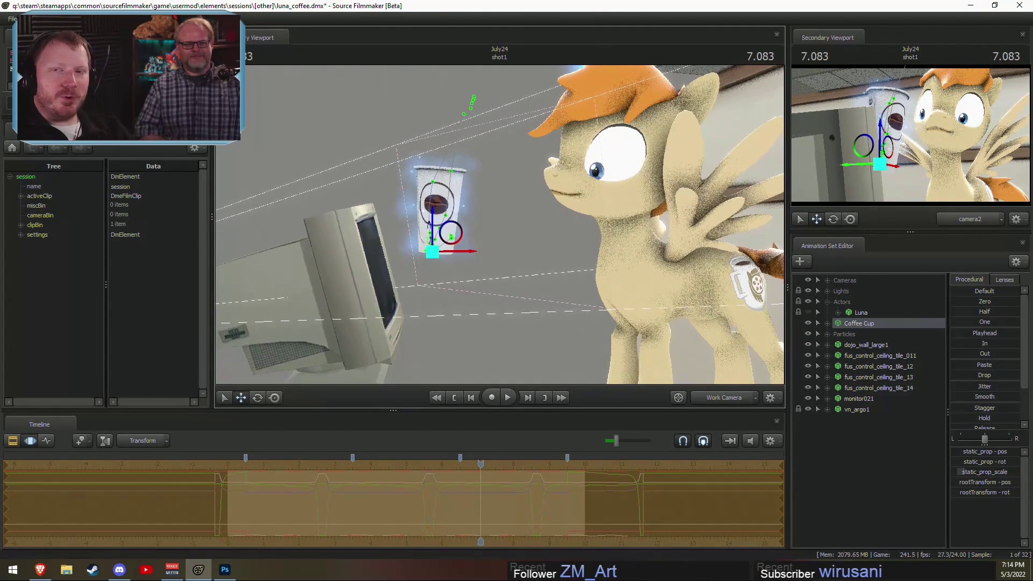
# Step: Examine the resized Coffee Cup beside the pony from closer work camera angles while playing the end of the shot
pyautogui.moveTo(500, 250); pyautogui.dragTo(500, 224)
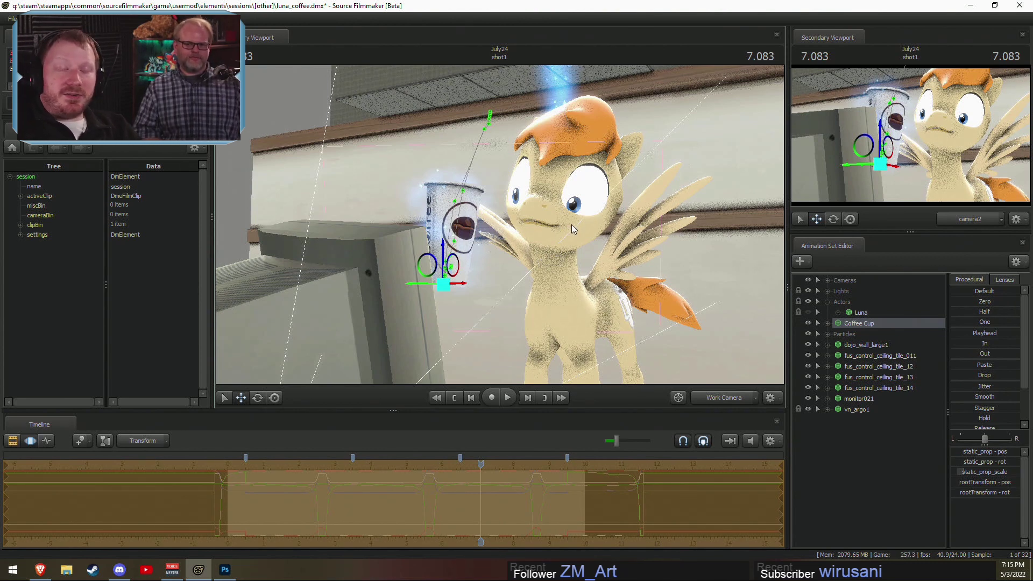
pyautogui.moveTo(608, 199); pyautogui.dragTo(604, 206)
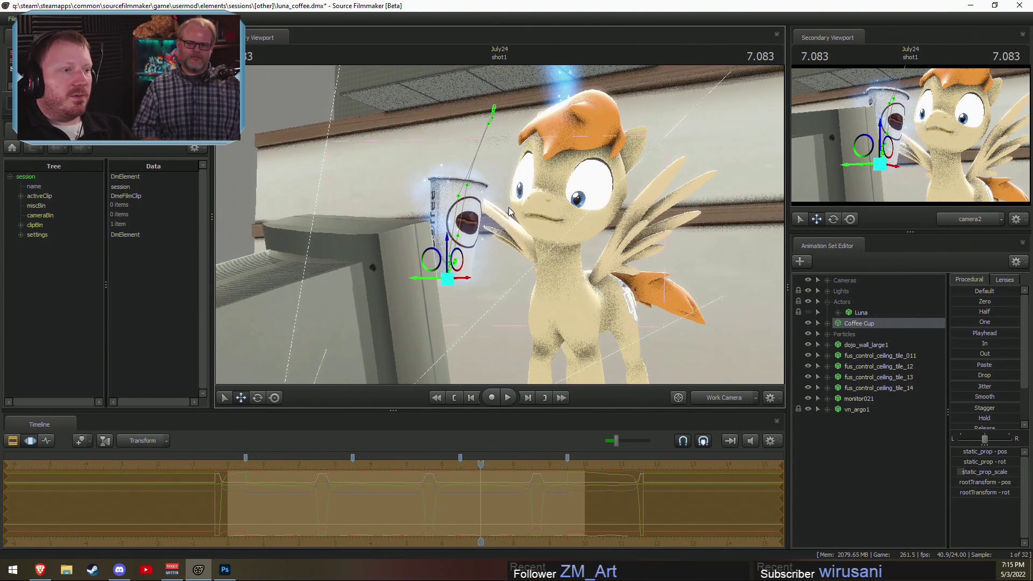
pyautogui.moveTo(520, 193); pyautogui.dragTo(509, 225)
pyautogui.press('w')
pyautogui.press('space')
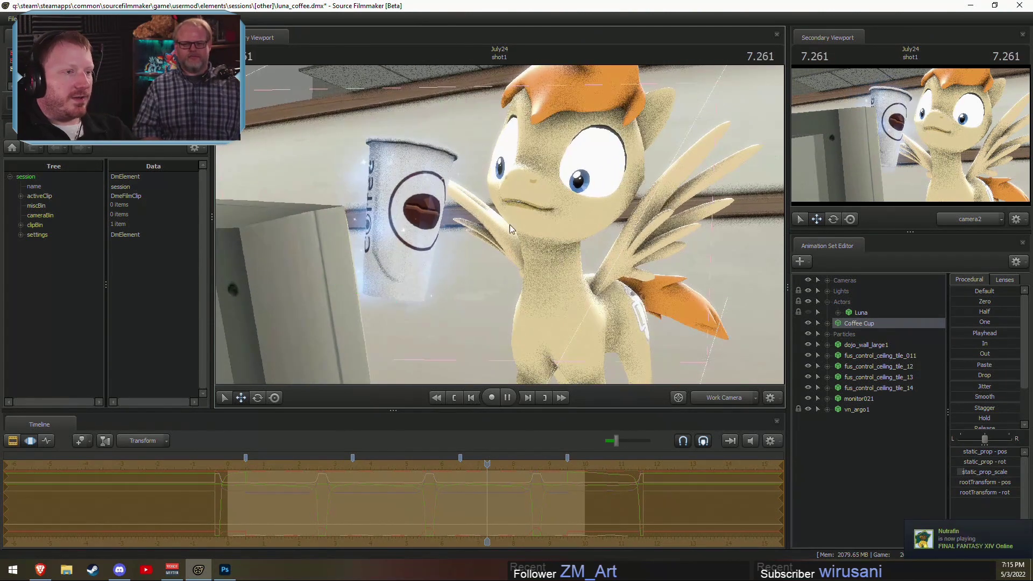
pyautogui.press('space')
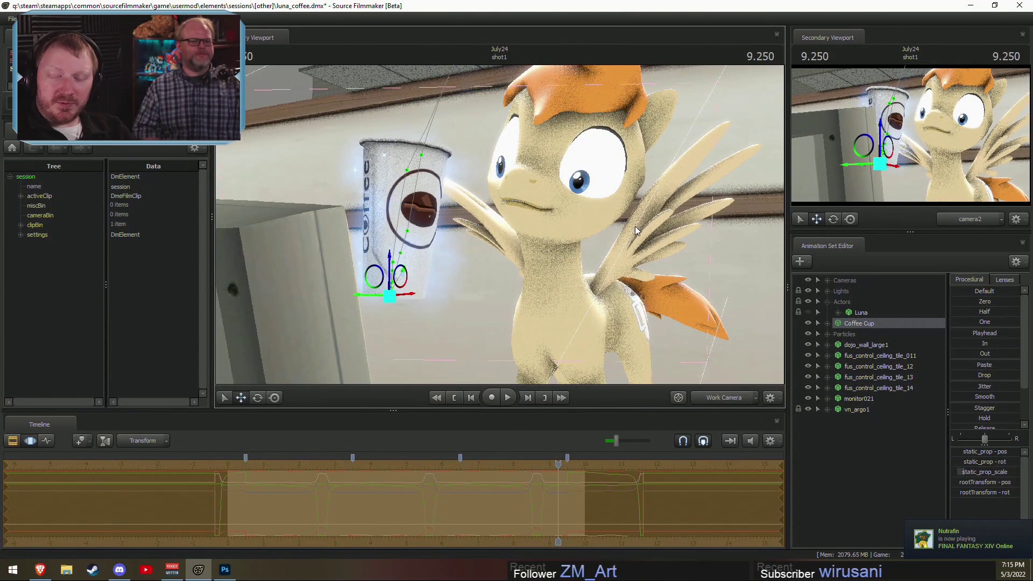
# Step: Replay the shot from about 0.5 s using wide front and side views to examine the cup's path to the mouth
pyautogui.moveTo(558, 463); pyautogui.dragTo(244, 464)
pyautogui.press('s')
pyautogui.moveTo(499, 224); pyautogui.dragTo(522, 274)
pyautogui.press('space')
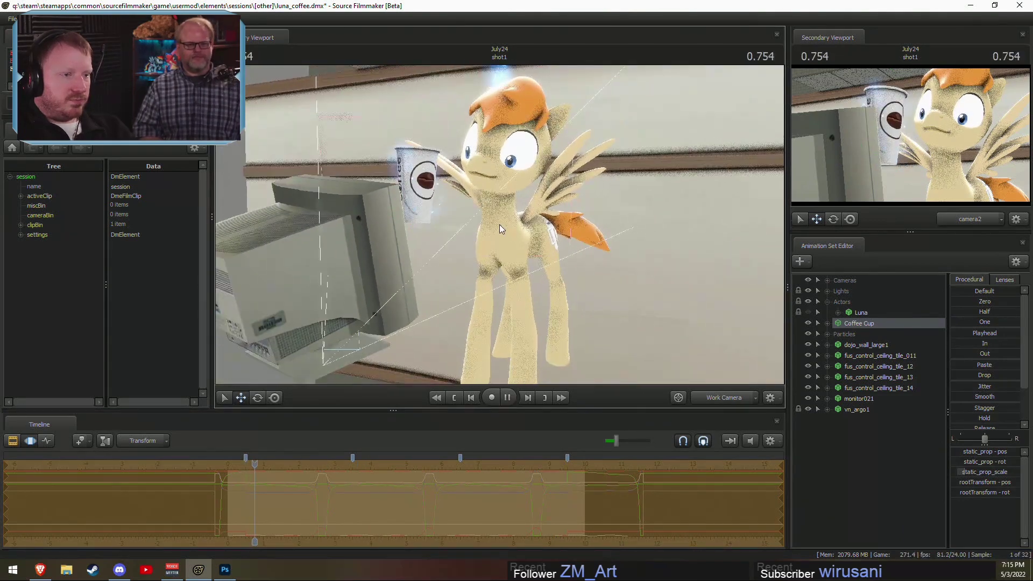
pyautogui.press('s')
pyautogui.moveTo(540, 224); pyautogui.dragTo(499, 224)
pyautogui.press('space')
pyautogui.press('d')
pyautogui.press('d')
pyautogui.moveTo(597, 243); pyautogui.dragTo(645, 221)
pyautogui.moveTo(499, 225)
pyautogui.mouseDown()
pyautogui.moveTo(516, 218)
pyautogui.moveTo(499, 223)
pyautogui.mouseUp()
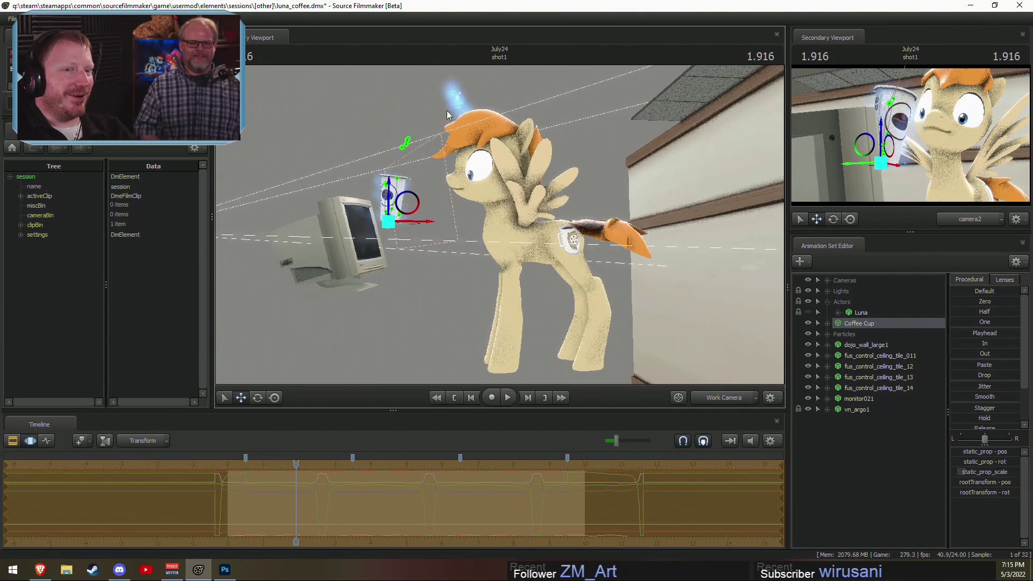
pyautogui.press('space')
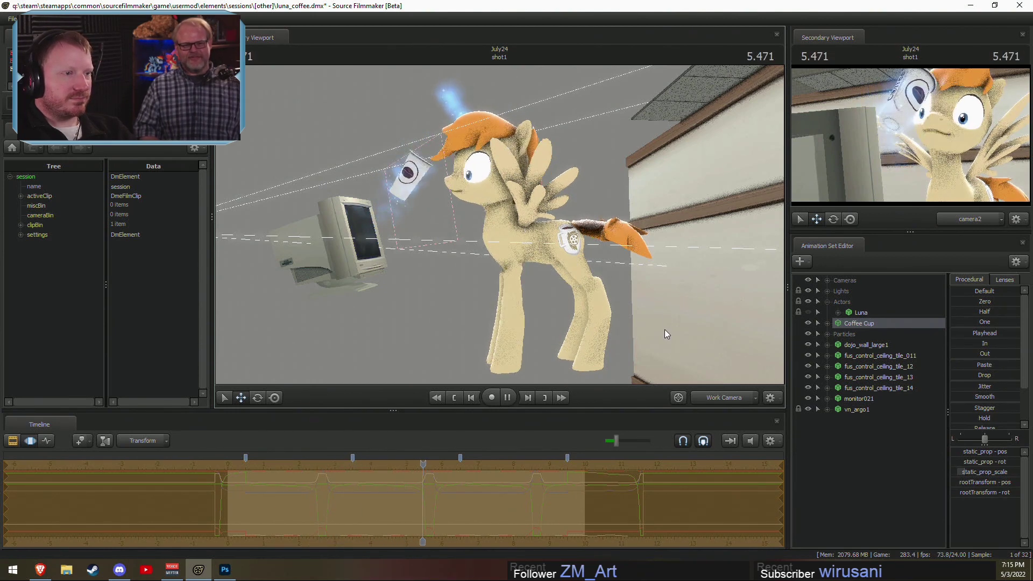
pyautogui.press('space')
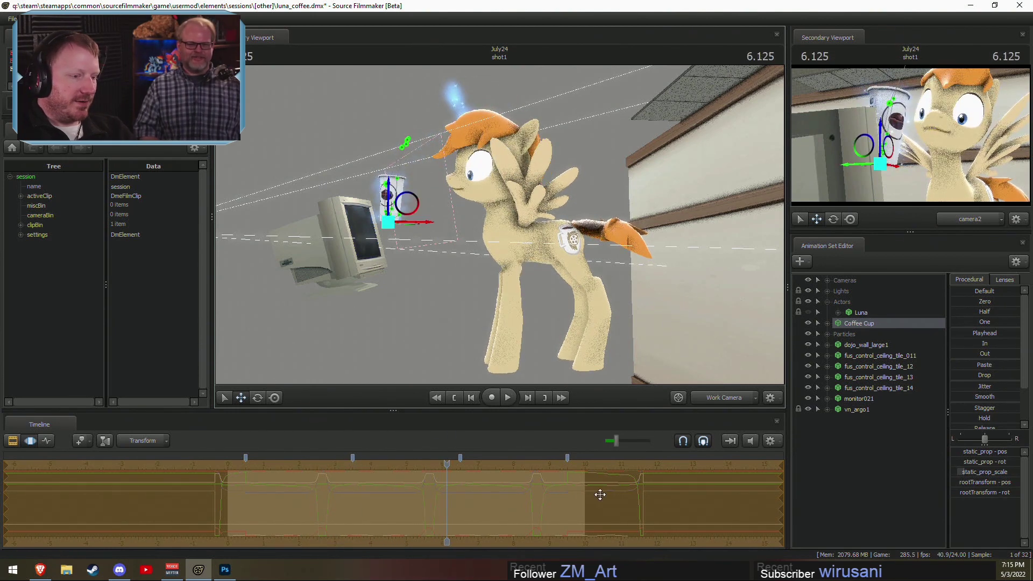
# Step: Turn on looping playback and play the shot through camera2
pyautogui.press('F2')
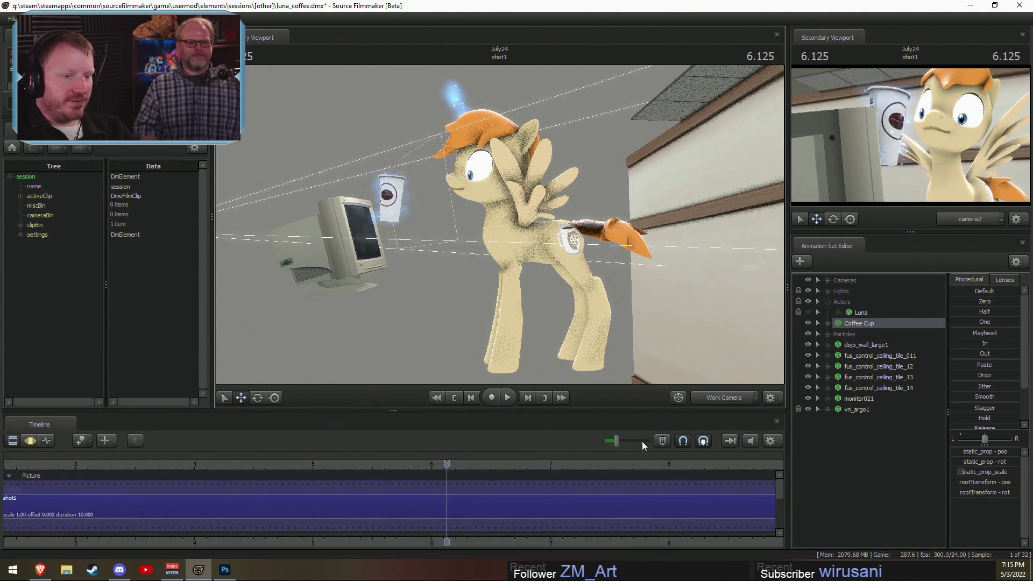
pyautogui.click(725, 399)
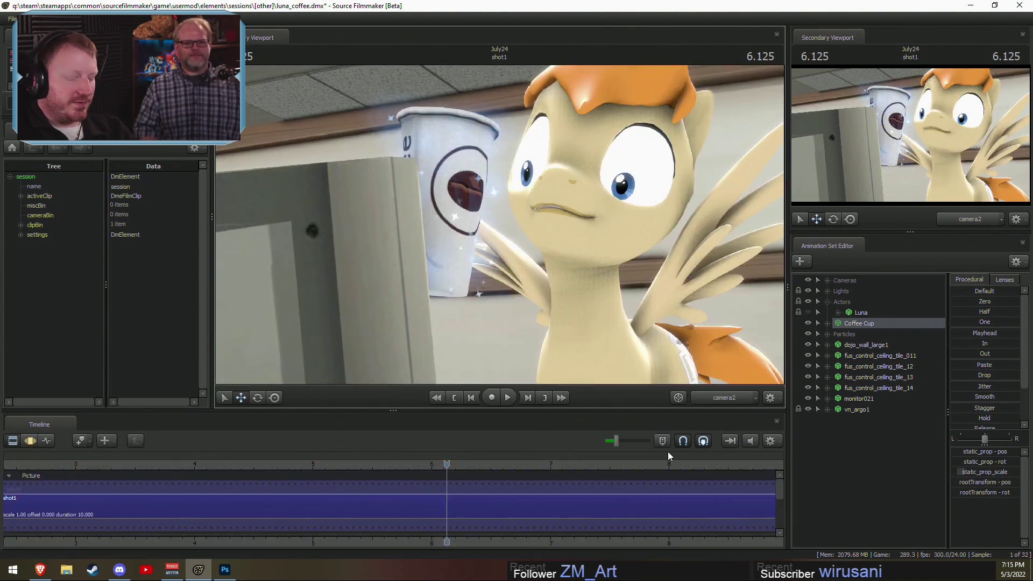
pyautogui.press('space')
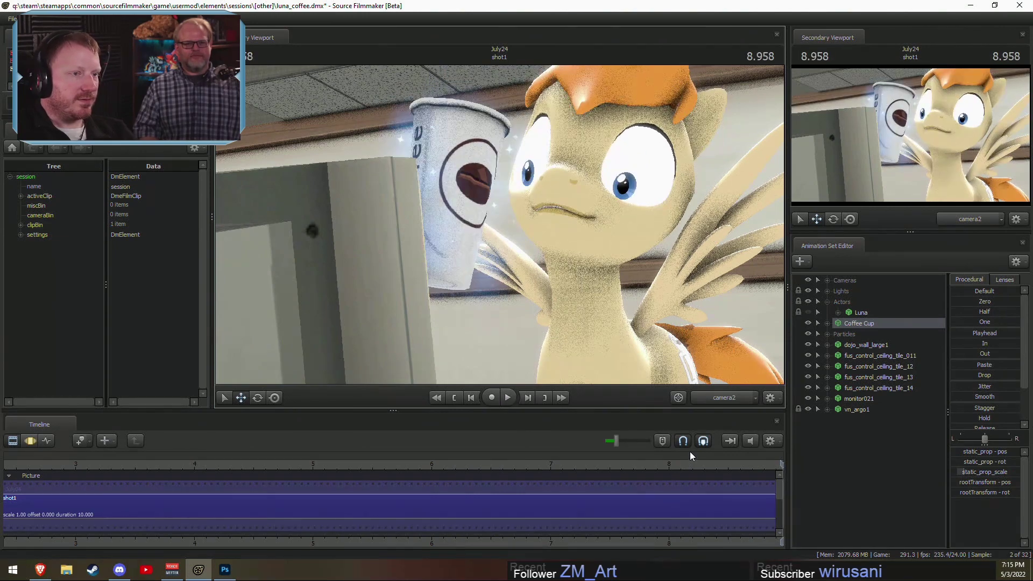
pyautogui.click(730, 441)
pyautogui.press('space')
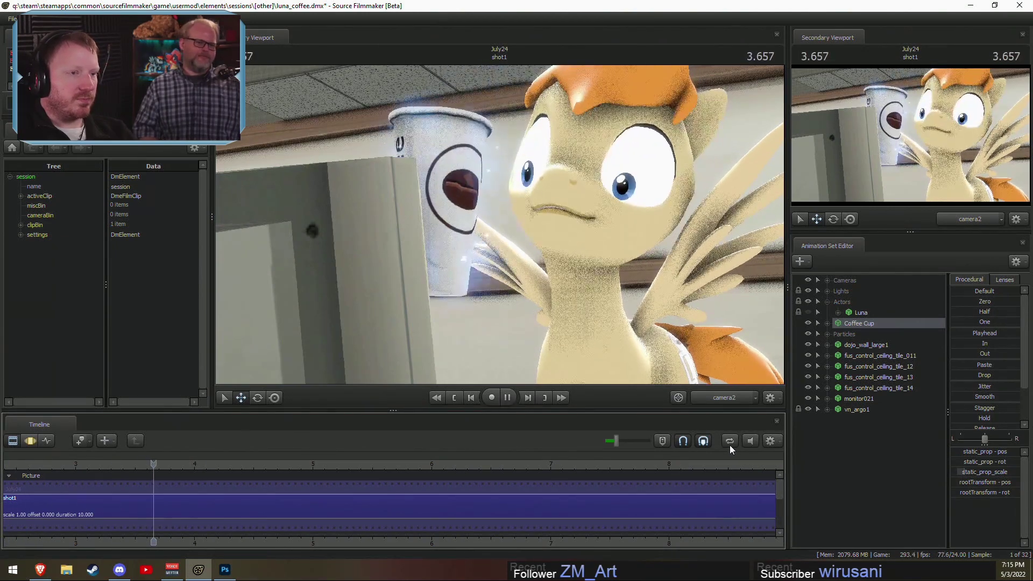
pyautogui.click(682, 214)
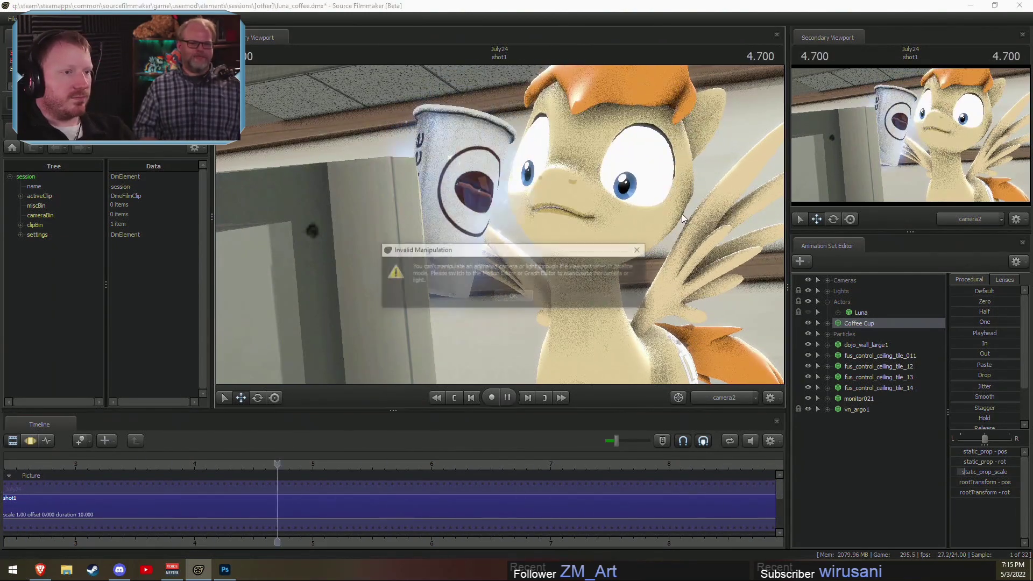
pyautogui.click(513, 296)
# Step: Lengthen the sip on all animation sets by stretching the time range starting near 5.6 s out to about 6.3 s
pyautogui.press('F3')
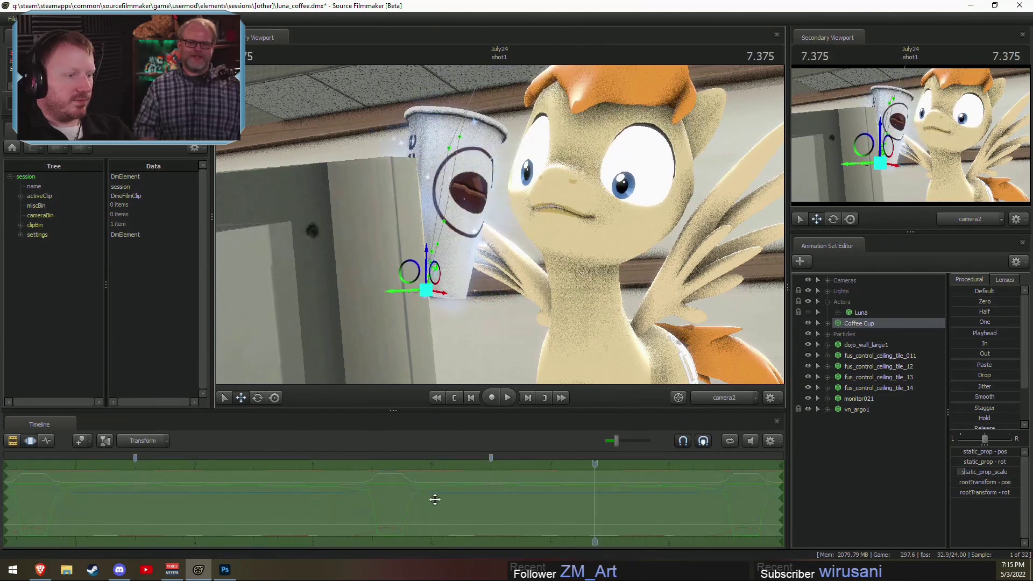
pyautogui.press('F2')
pyautogui.press('F3')
pyautogui.press('F2')
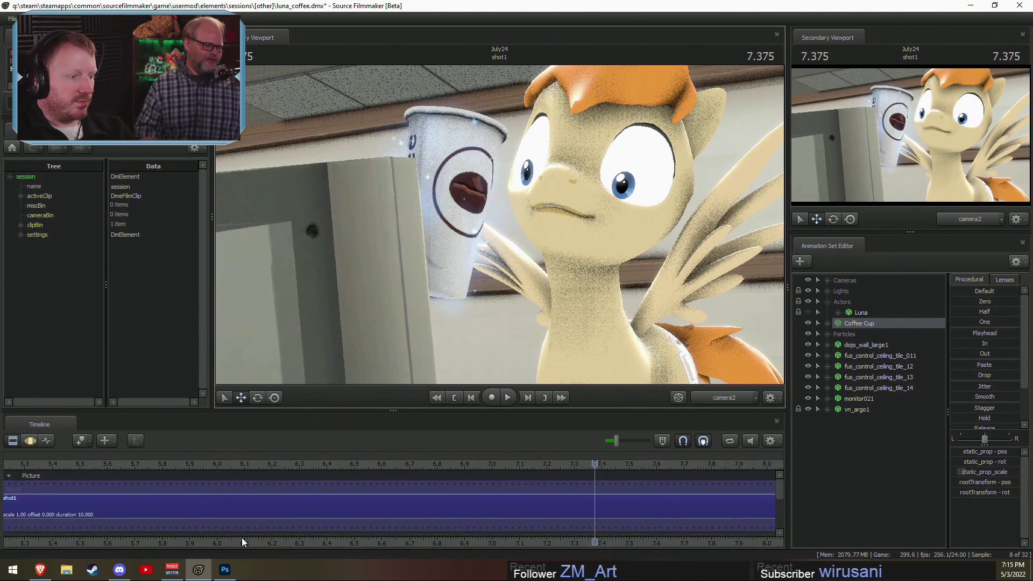
pyautogui.moveTo(242, 542); pyautogui.dragTo(454, 558, button='middle')
pyautogui.press('F3')
pyautogui.press('space')
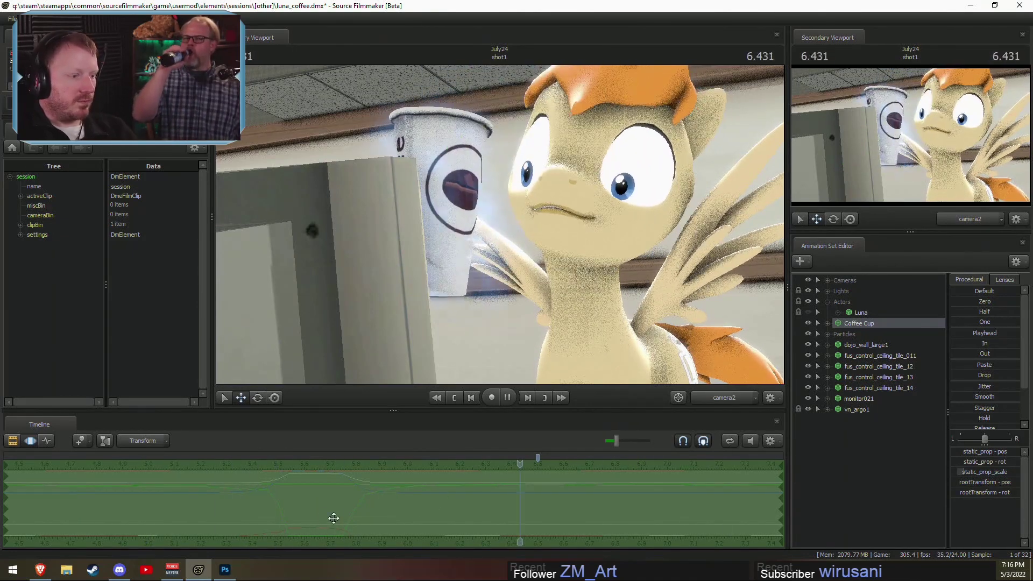
pyautogui.press('space')
pyautogui.keyDown('shift'); pyautogui.moveTo(331, 494); pyautogui.dragTo(304, 499); pyautogui.keyUp('shift')
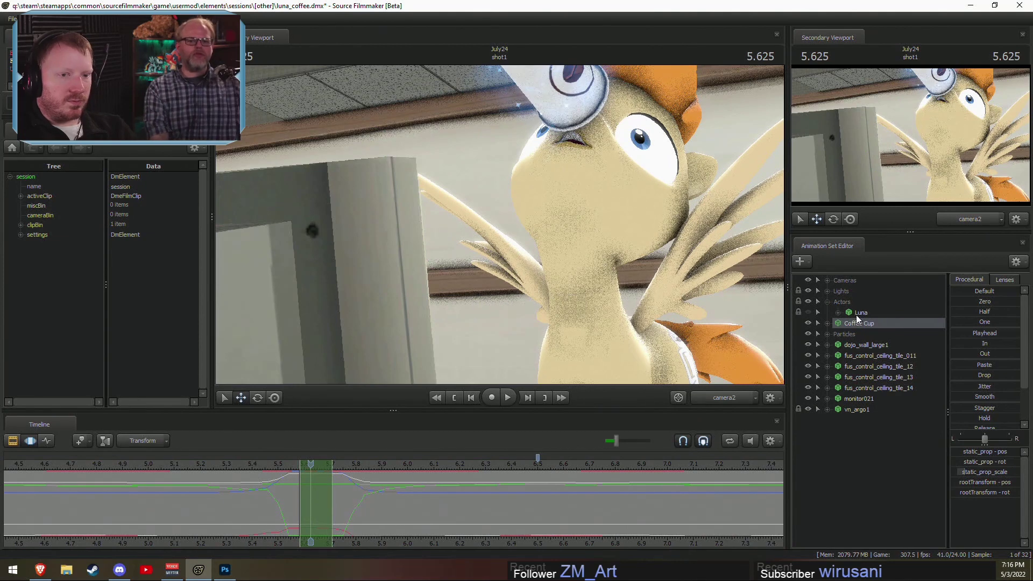
pyautogui.click(850, 280)
pyautogui.keyDown('shift'); pyautogui.click(853, 409); pyautogui.keyUp('shift')
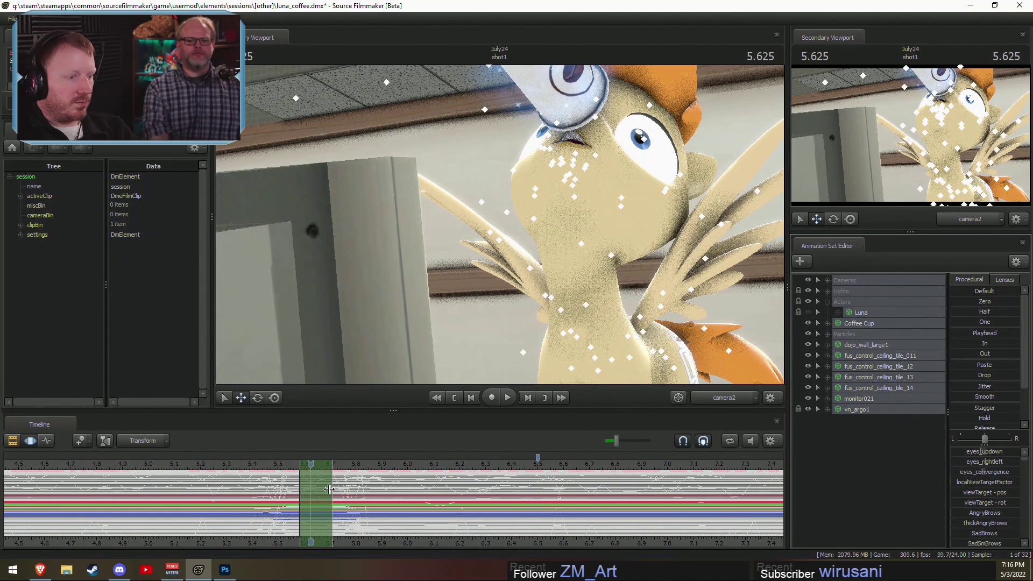
pyautogui.moveTo(329, 489); pyautogui.dragTo(481, 489)
# Step: Play the lengthened sip through camera2 and examine the cup and mouth close up from the work camera
pyautogui.press('F2')
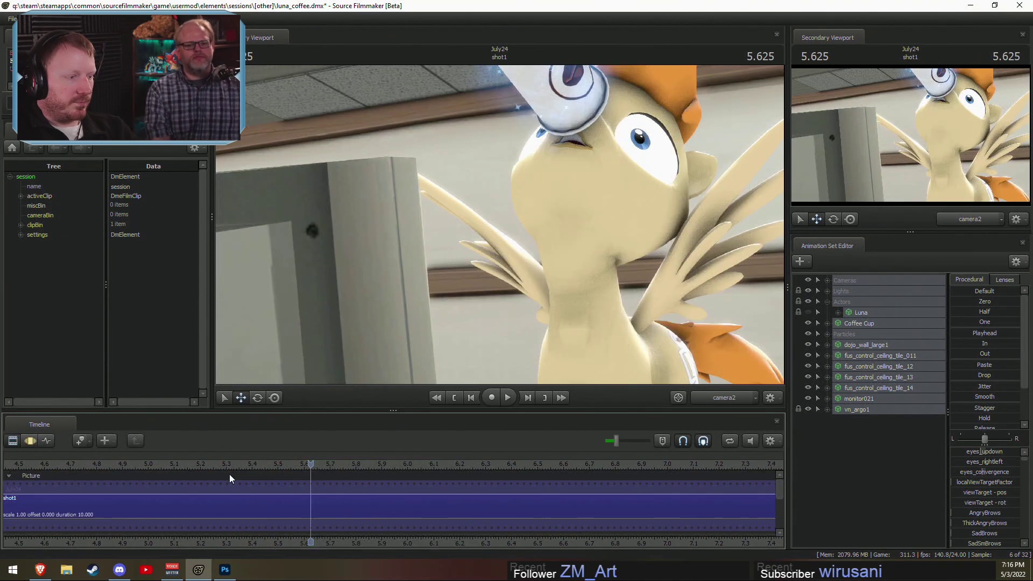
pyautogui.press('F3')
pyautogui.press('space')
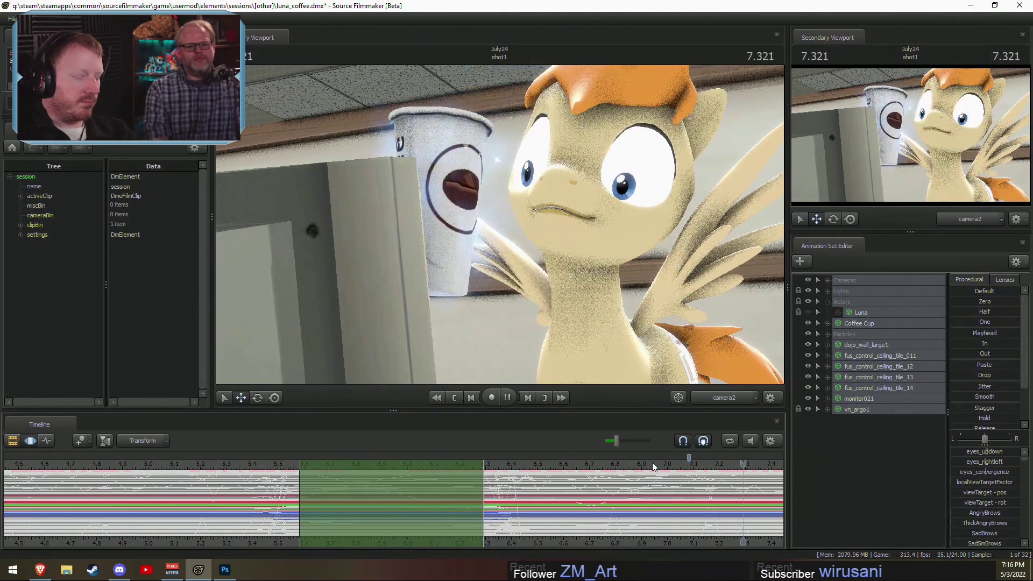
pyautogui.press('F3')
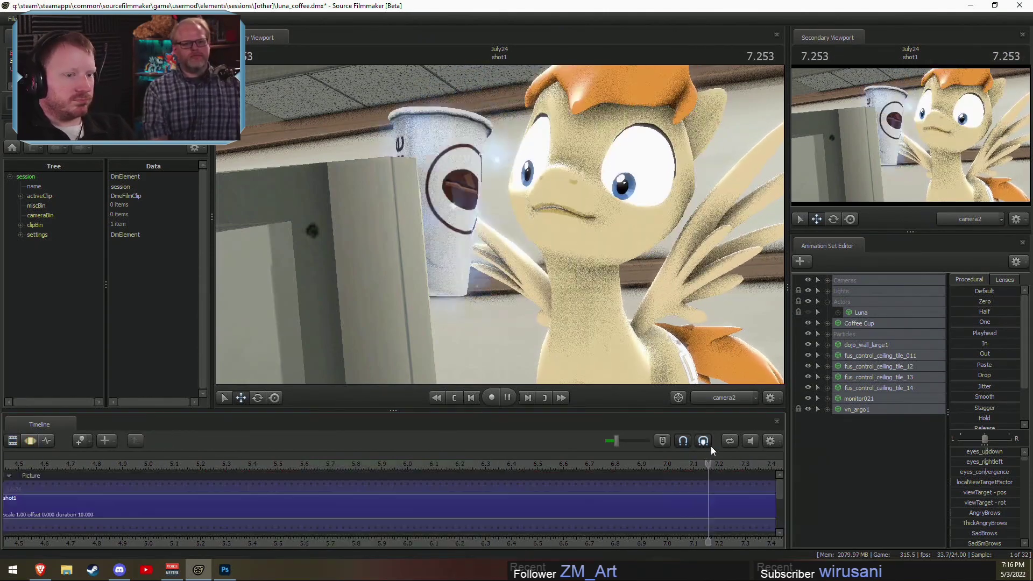
pyautogui.click(723, 397)
pyautogui.keyDown('alt'); pyautogui.moveTo(718, 381); pyautogui.dragTo(565, 355); pyautogui.keyUp('alt')
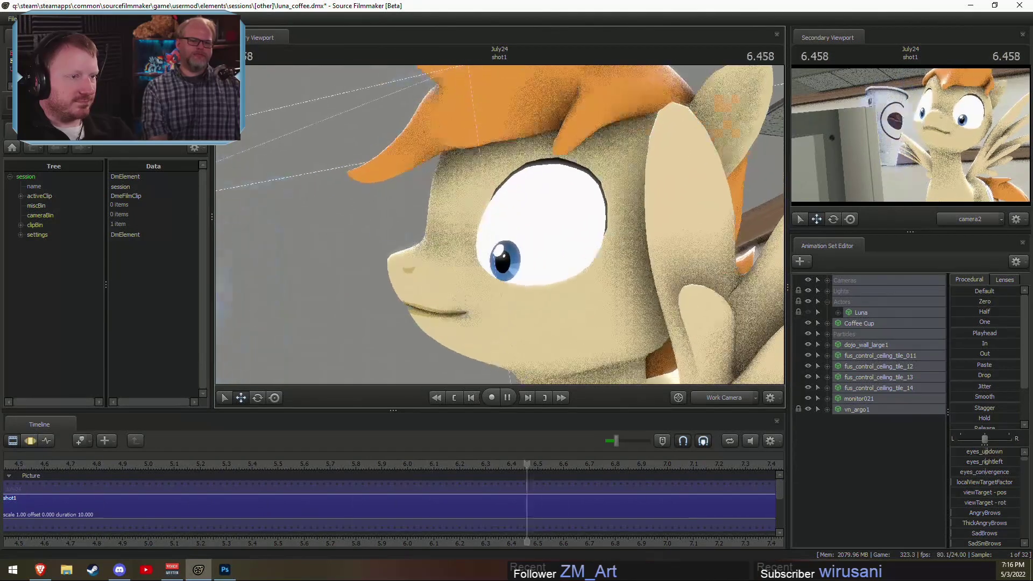
pyautogui.press('space')
pyautogui.press('w')
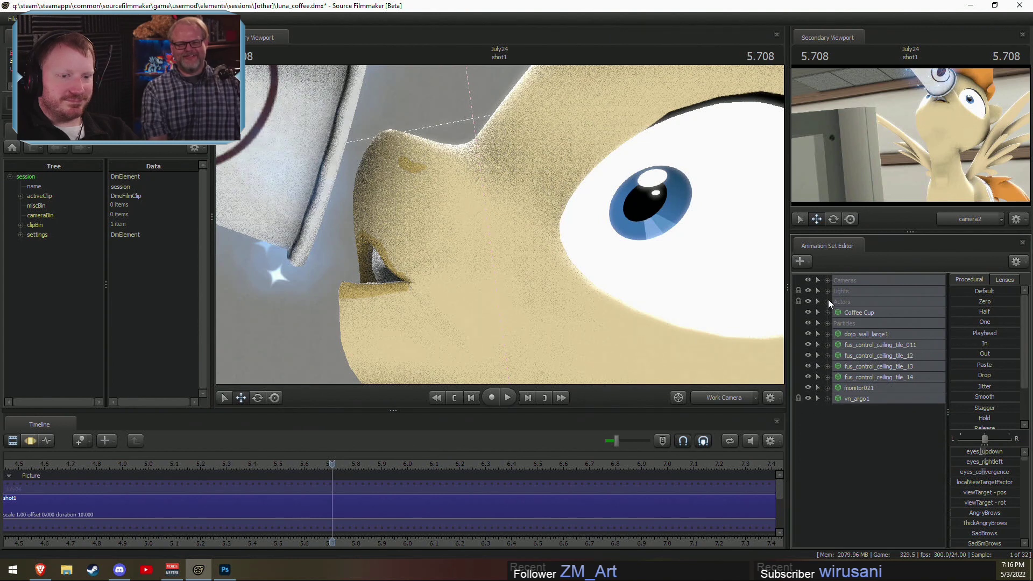
# Step: Adjust the eye direction in vn_argo1's Face controls for the sip at about 5.7 s and open the Lower Face controls
pyautogui.click(827, 410)
pyautogui.click(849, 420)
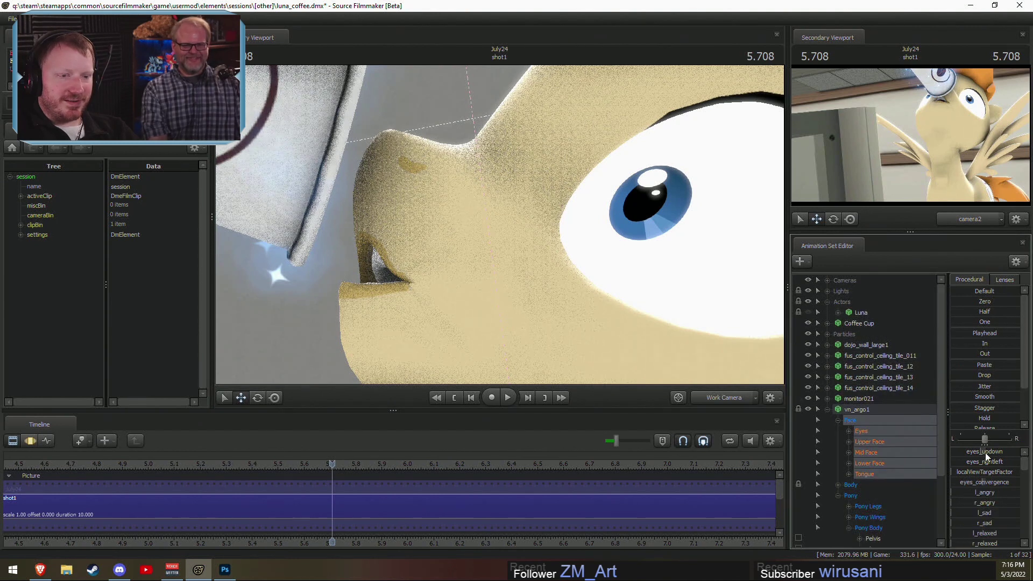
pyautogui.press('F3')
pyautogui.moveTo(985, 460)
pyautogui.mouseDown()
pyautogui.moveTo(971, 451)
pyautogui.moveTo(989, 452)
pyautogui.moveTo(971, 451)
pyautogui.mouseUp()
pyautogui.click(553, 487)
pyautogui.click(871, 463)
pyautogui.moveTo(499, 224); pyautogui.dragTo(408, 209)
pyautogui.press('s')
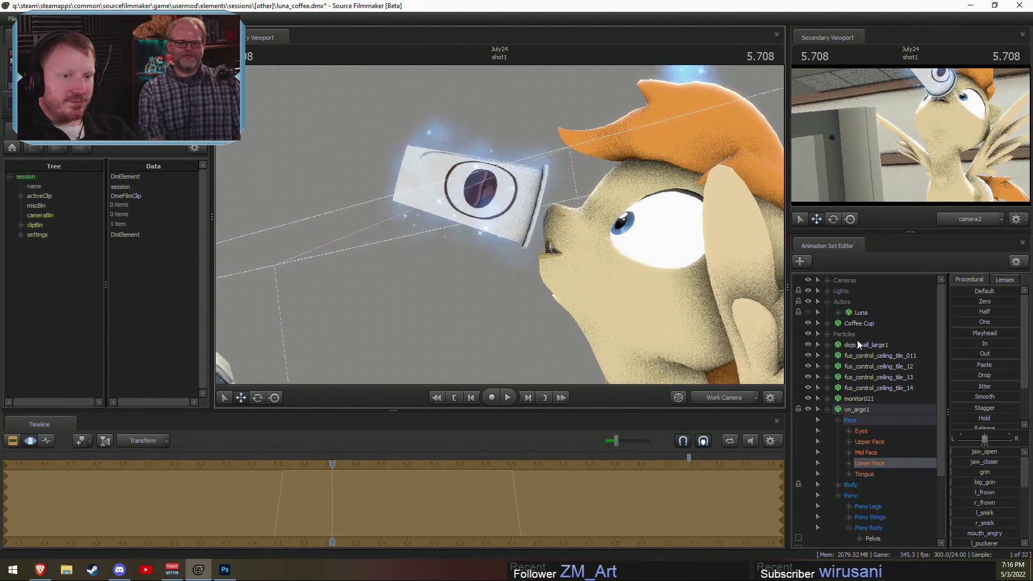
# Step: Open vn_argo1's jaw wide at about 5.7 s with jaw_open and move the Coffee Cup into the pony's mouth
pyautogui.click(859, 323)
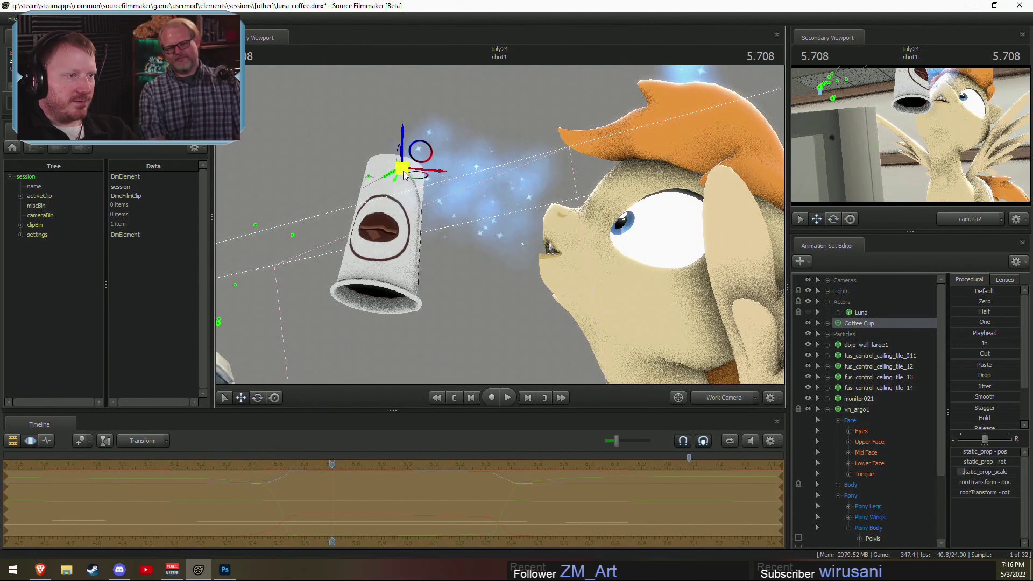
pyautogui.moveTo(404, 175); pyautogui.dragTo(500, 246)
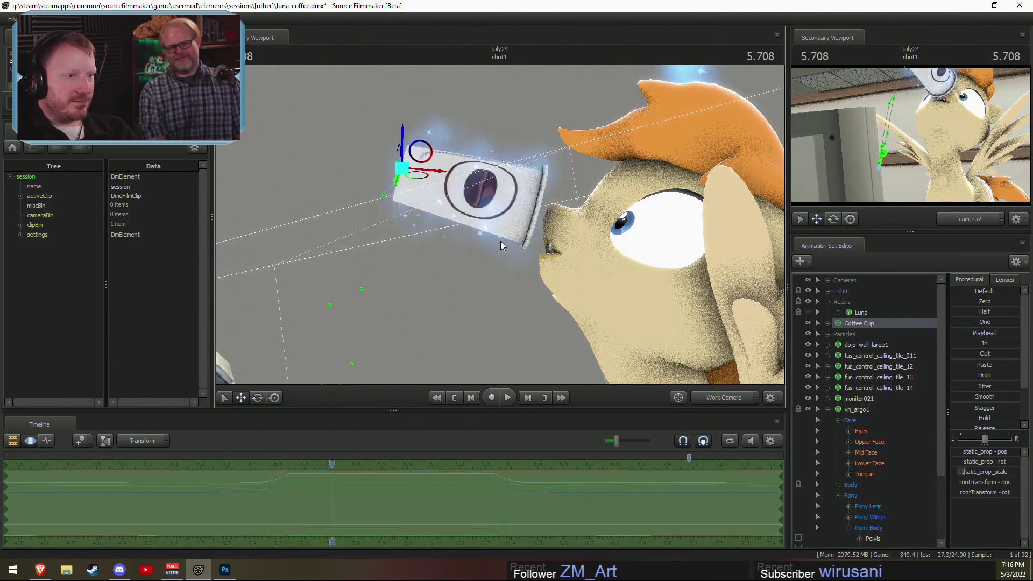
pyautogui.click(869, 463)
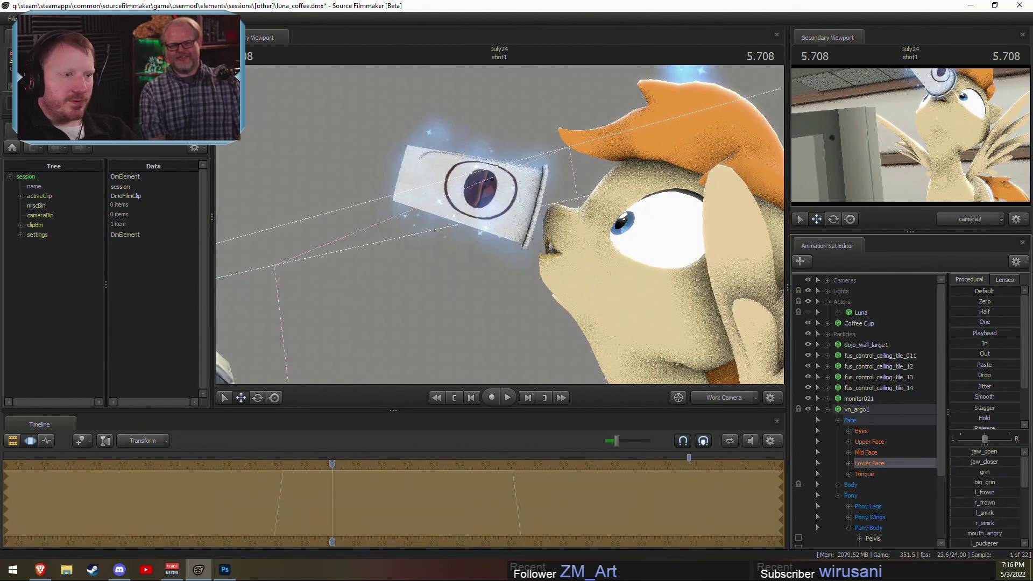
pyautogui.moveTo(960, 451); pyautogui.dragTo(933, 461)
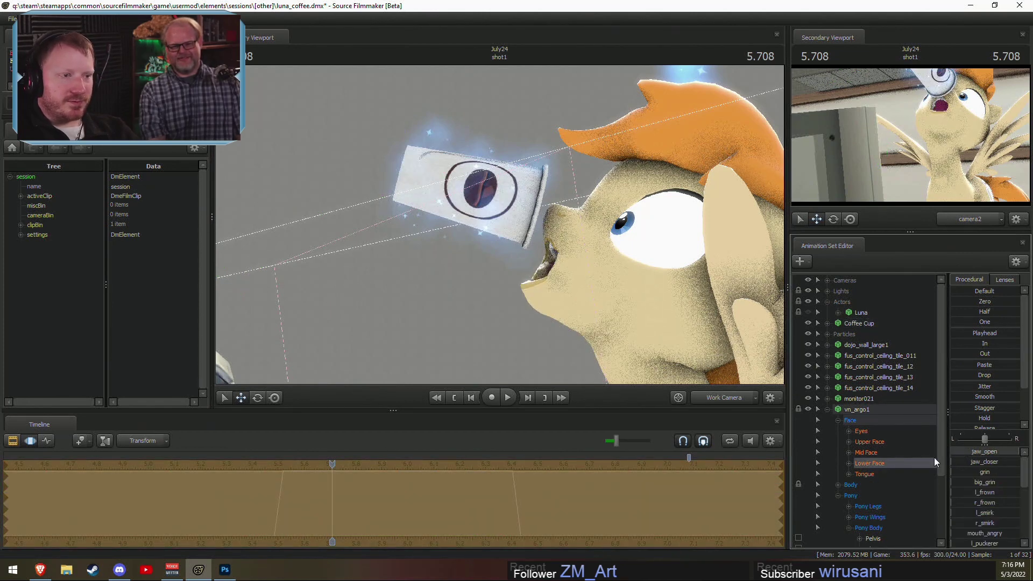
pyautogui.moveTo(859, 323); pyautogui.dragTo(813, 309)
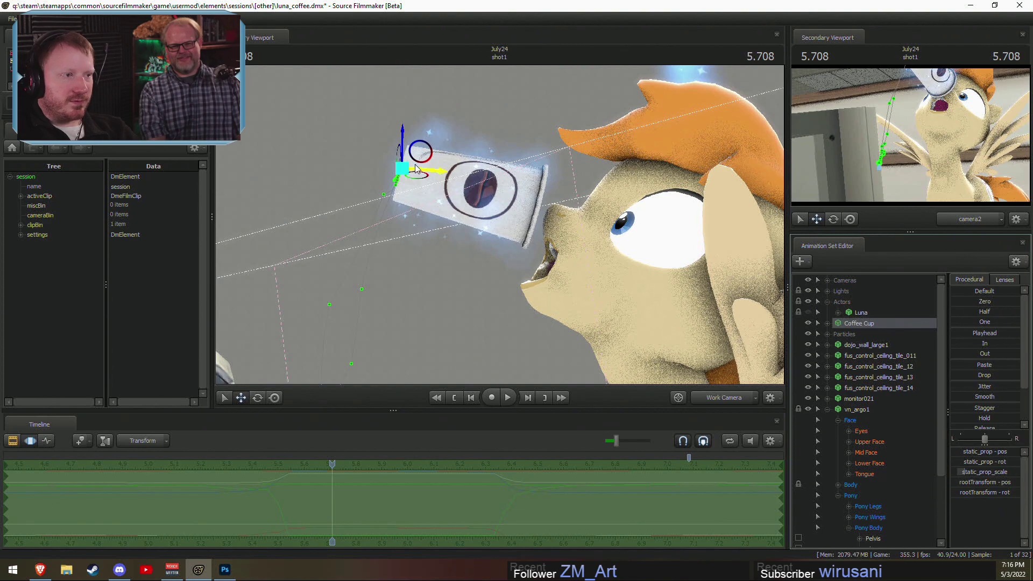
pyautogui.moveTo(415, 168); pyautogui.dragTo(668, 290)
pyautogui.press('w')
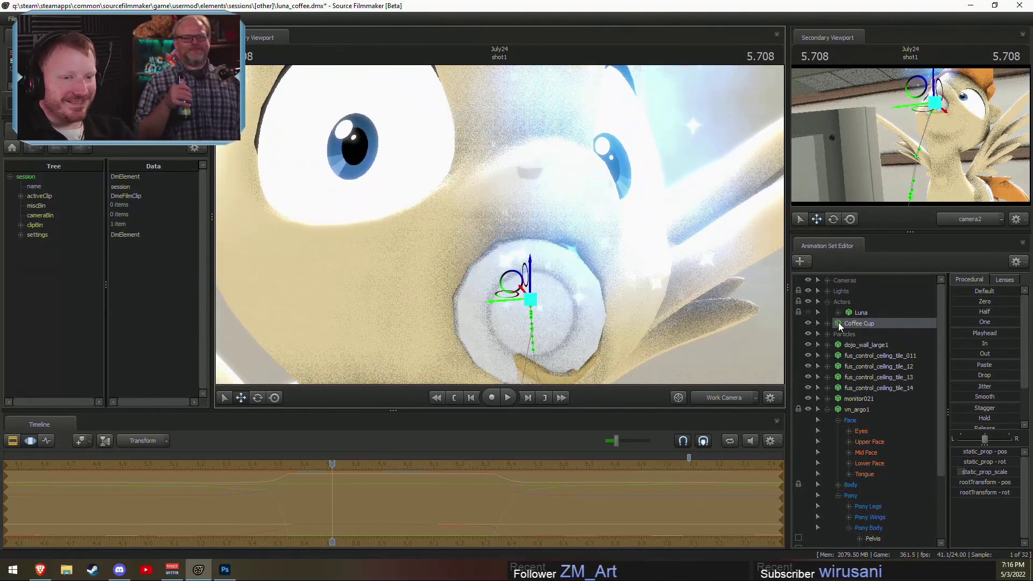
# Step: Try to shift vn_argo1's eye direction with the Eyes controls, and undo the last adjustment
pyautogui.click(837, 293)
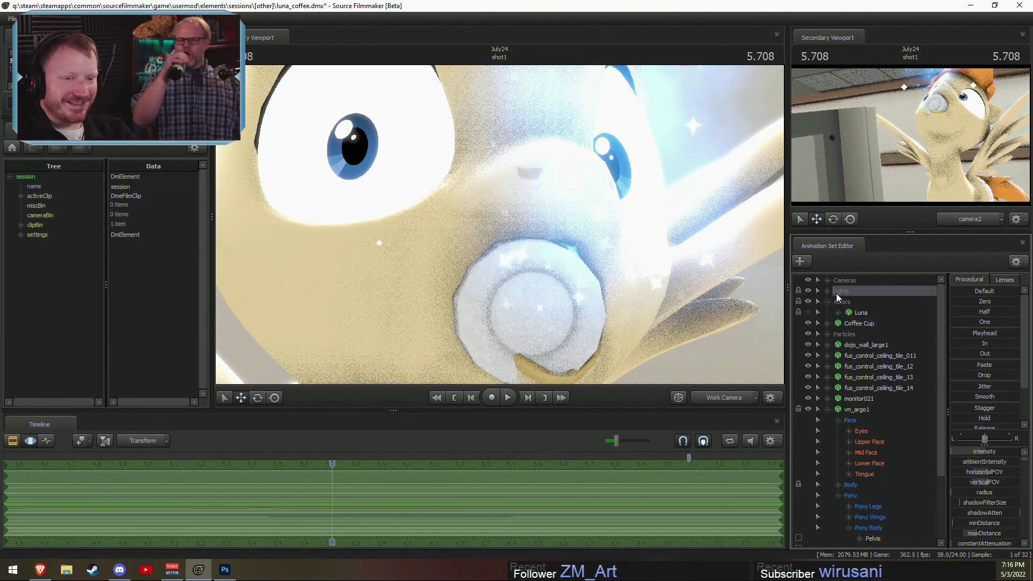
pyautogui.click(868, 426)
pyautogui.moveTo(986, 459)
pyautogui.mouseDown()
pyautogui.moveTo(1000, 459)
pyautogui.moveTo(970, 460)
pyautogui.moveTo(986, 469)
pyautogui.mouseUp()
pyautogui.press('s')
pyautogui.moveTo(499, 225); pyautogui.dragTo(496, 222)
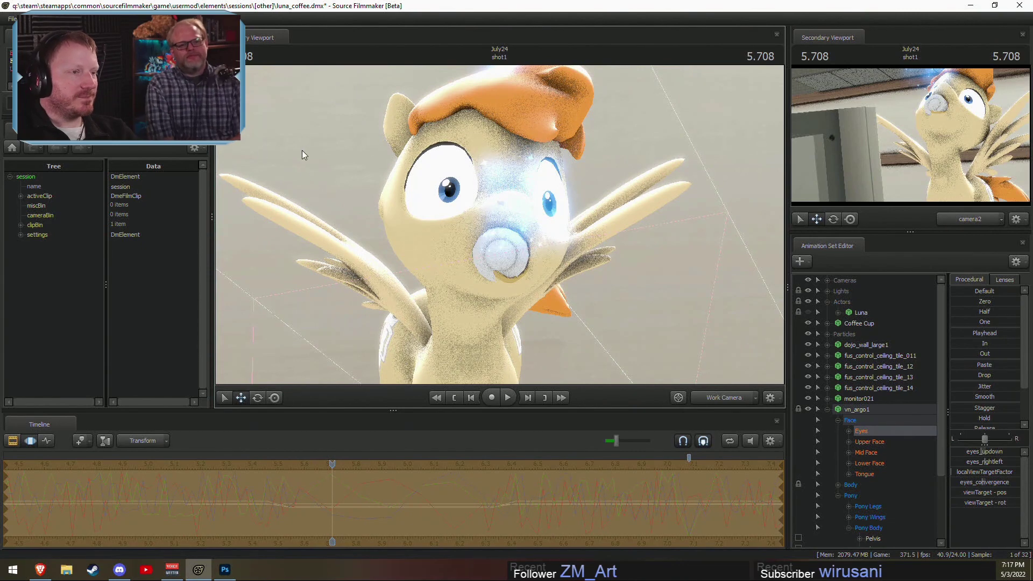
pyautogui.hotkey('ctrl', 'z')
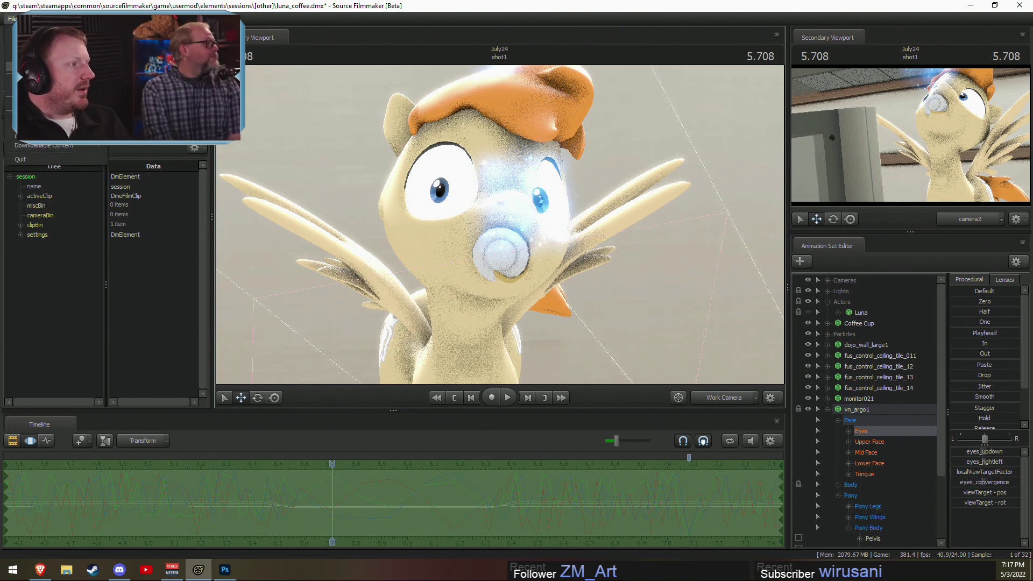
# Step: Close the luna_coffee session without saving it and open the recent session cliche1.dmx
pyautogui.click(32, 66)
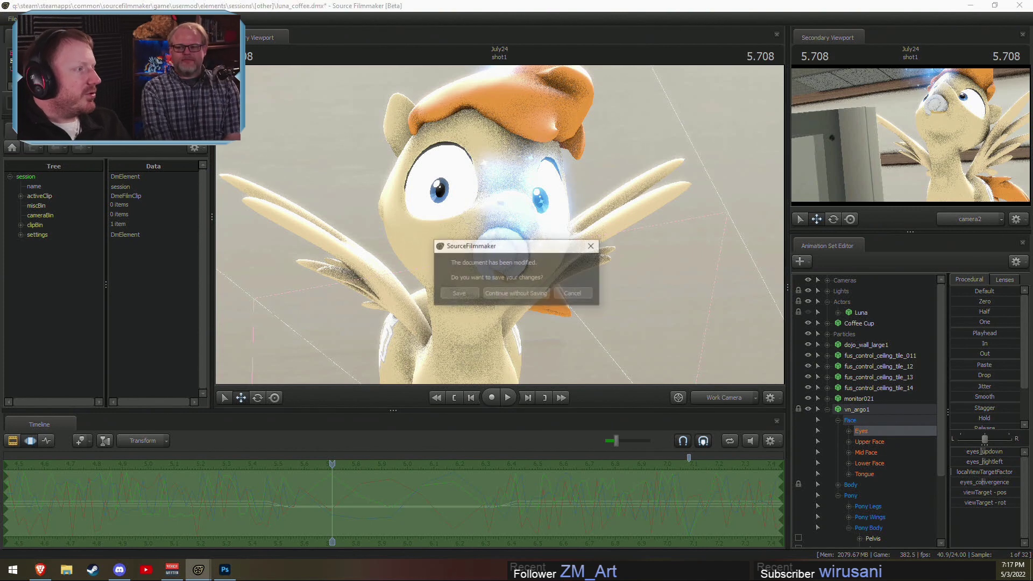
pyautogui.click(529, 294)
pyautogui.click(8, 19)
pyautogui.moveTo(32, 89)
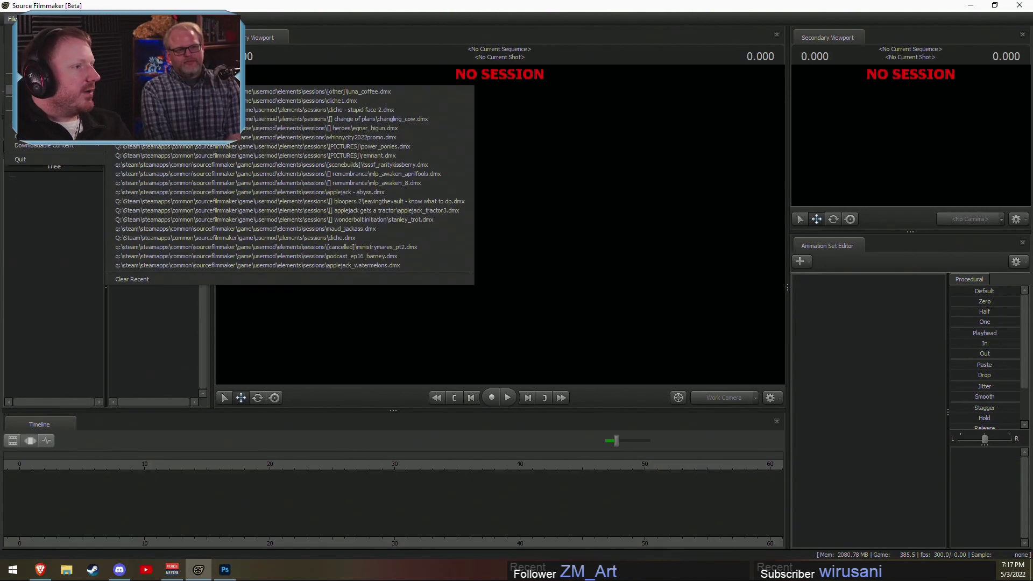
pyautogui.click(240, 100)
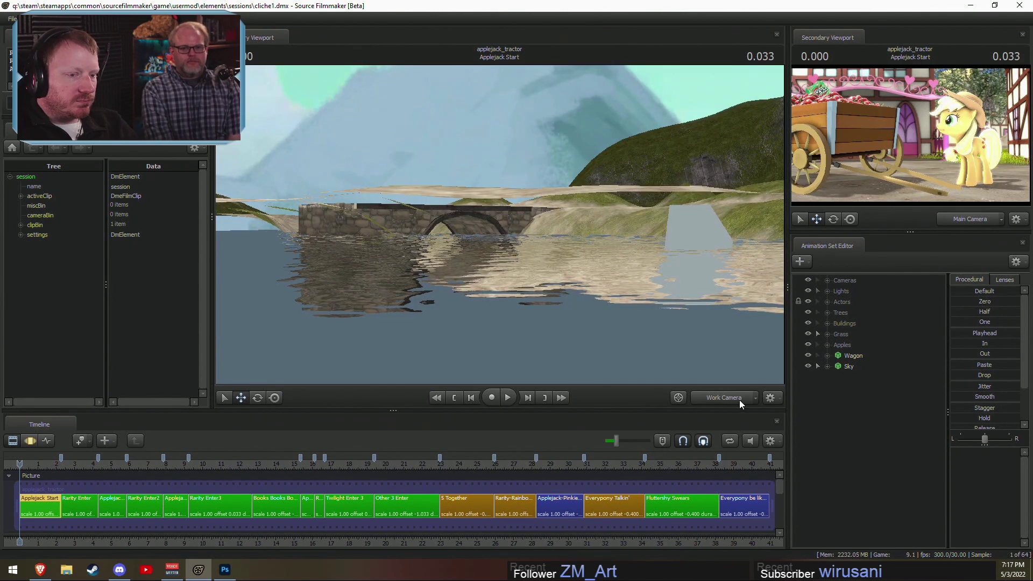
# Step: View the film through the Main Camera at about 35 s in the Fluttershy Swears shot and toggle Enable Lighting to refresh it
pyautogui.click(739, 399)
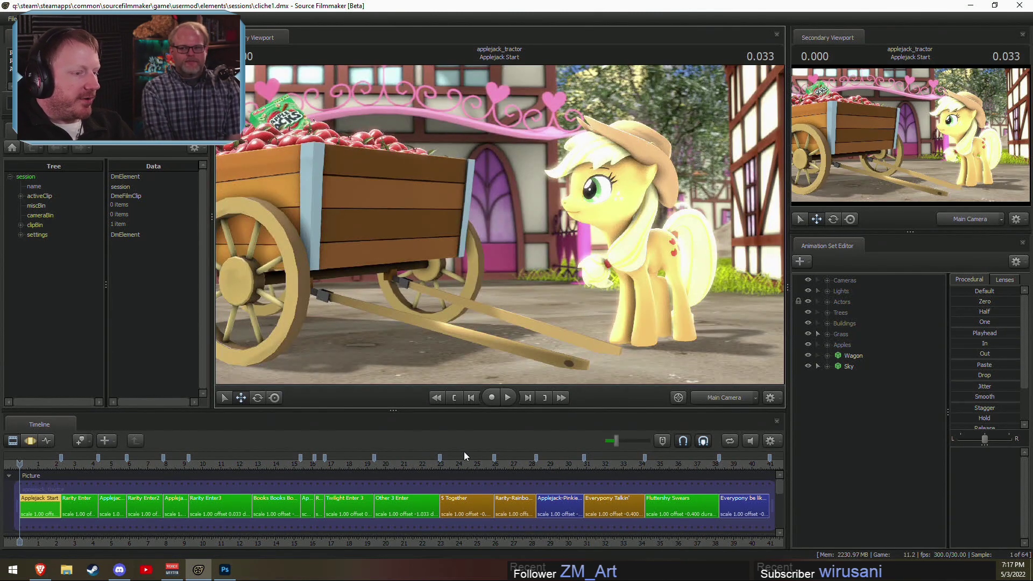
pyautogui.moveTo(494, 466); pyautogui.dragTo(661, 473)
pyautogui.rightClick(649, 294)
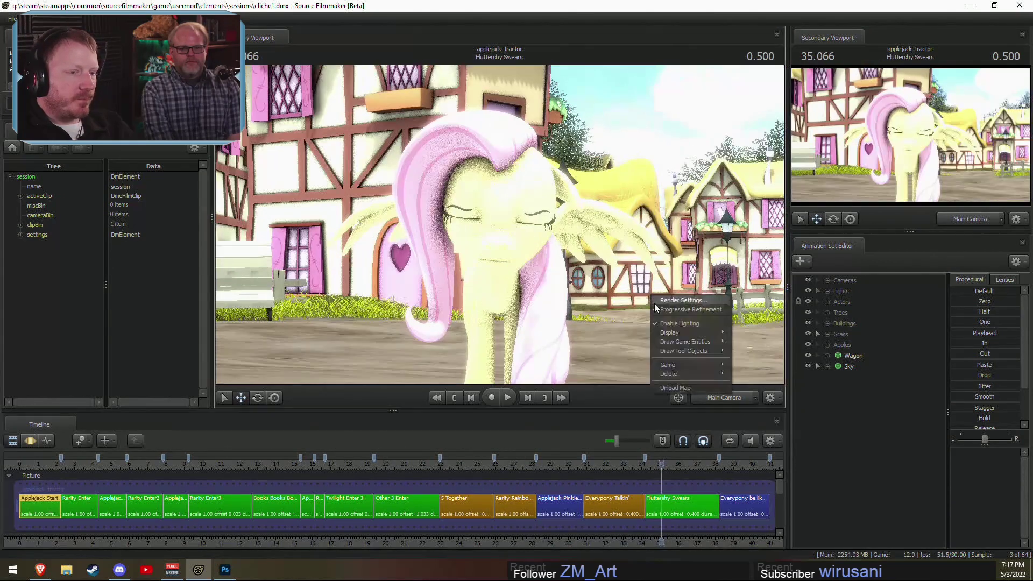
pyautogui.click(678, 324)
pyautogui.rightClick(596, 237)
pyautogui.click(627, 266)
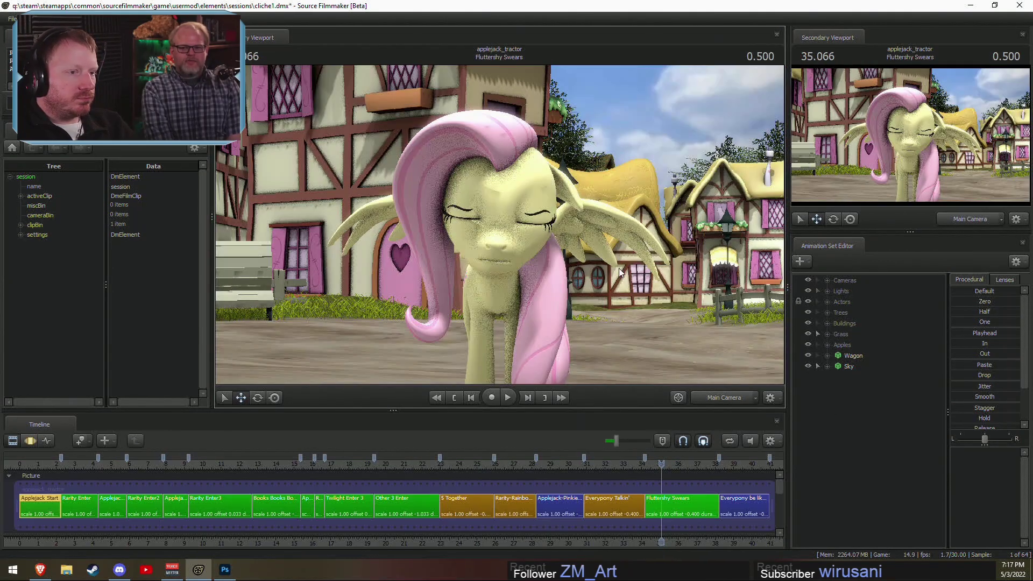
pyautogui.rightClick(618, 268)
pyautogui.click(637, 299)
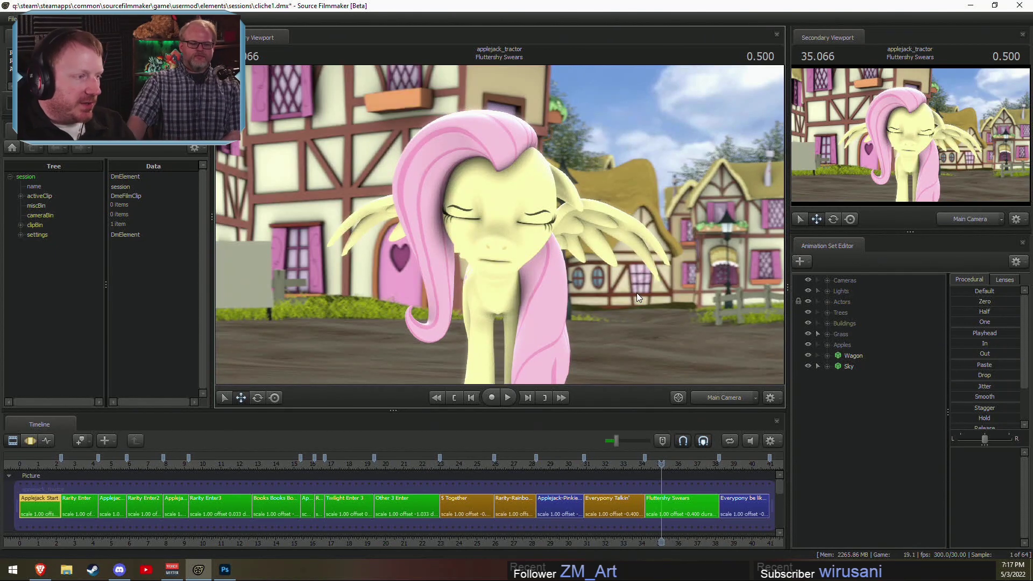
# Step: Select the Everypony be like WTF shot at the end of the film and play it from its start
pyautogui.click(736, 466)
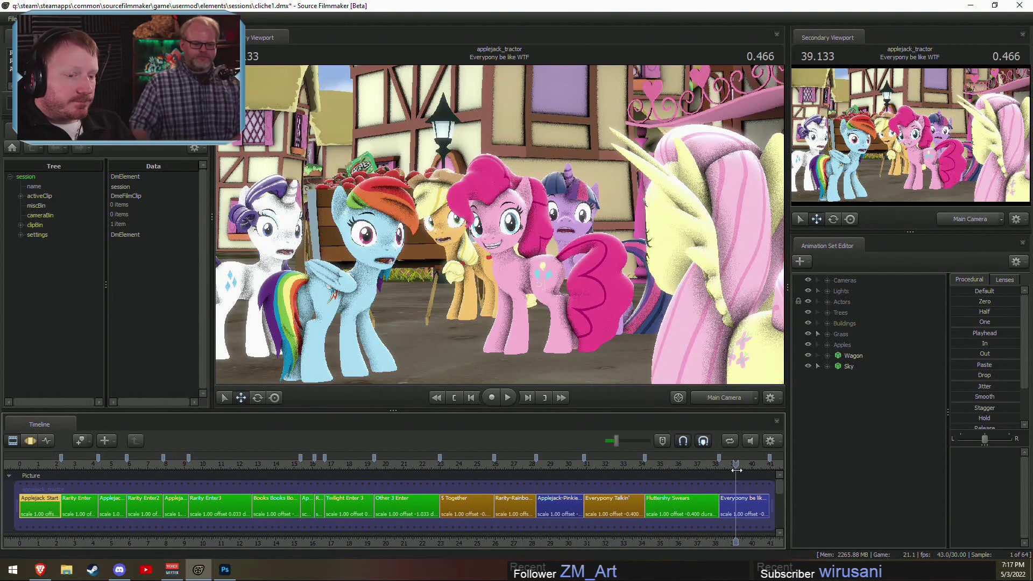
pyautogui.click(746, 502)
pyautogui.moveTo(707, 486); pyautogui.dragTo(454, 486, button='middle')
pyautogui.scroll(2, 453, 485)
pyautogui.scroll(5, 454, 486)
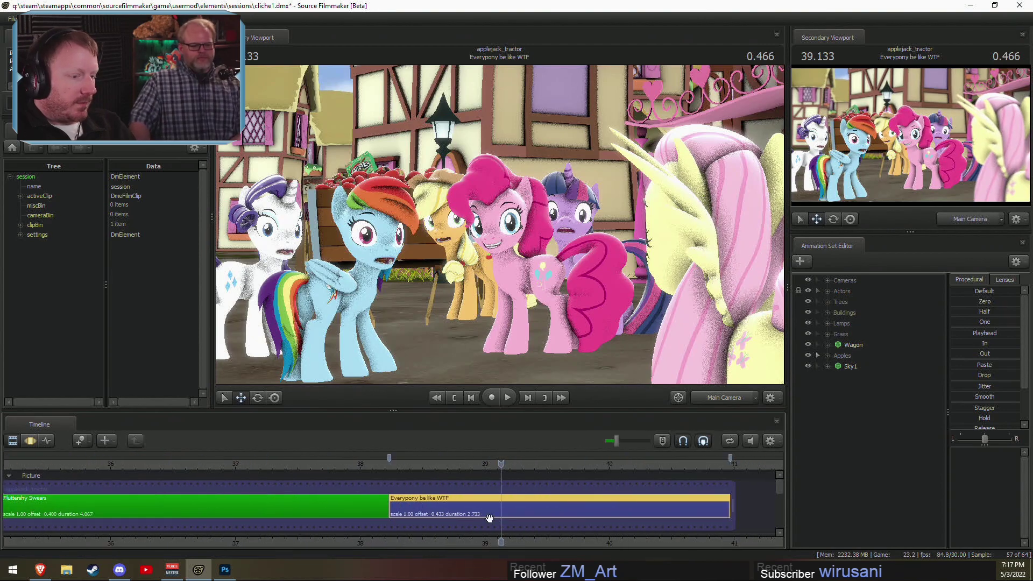
pyautogui.moveTo(489, 518); pyautogui.dragTo(339, 519, button='middle')
pyautogui.click(246, 463)
pyautogui.press('space')
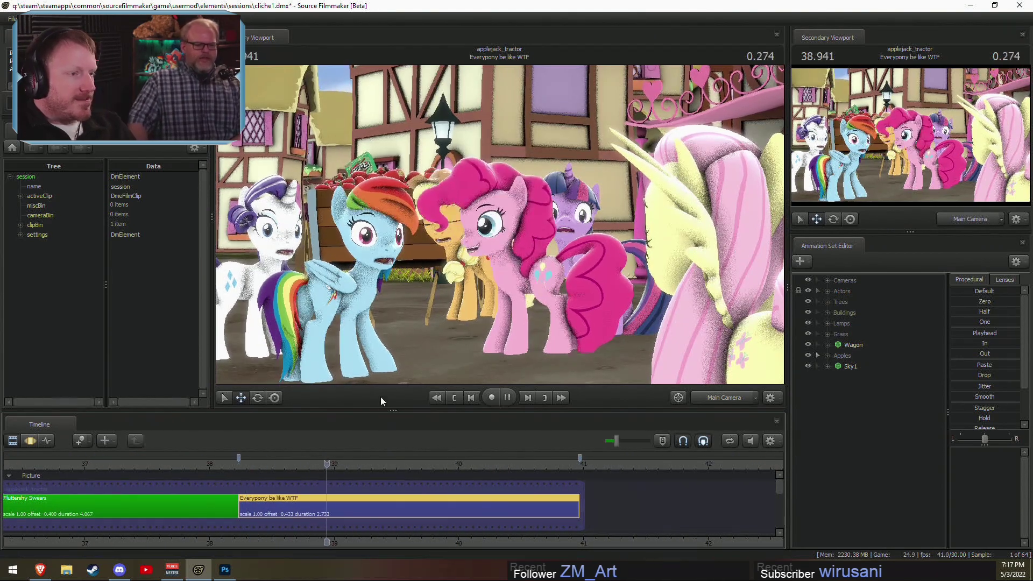
pyautogui.press('space')
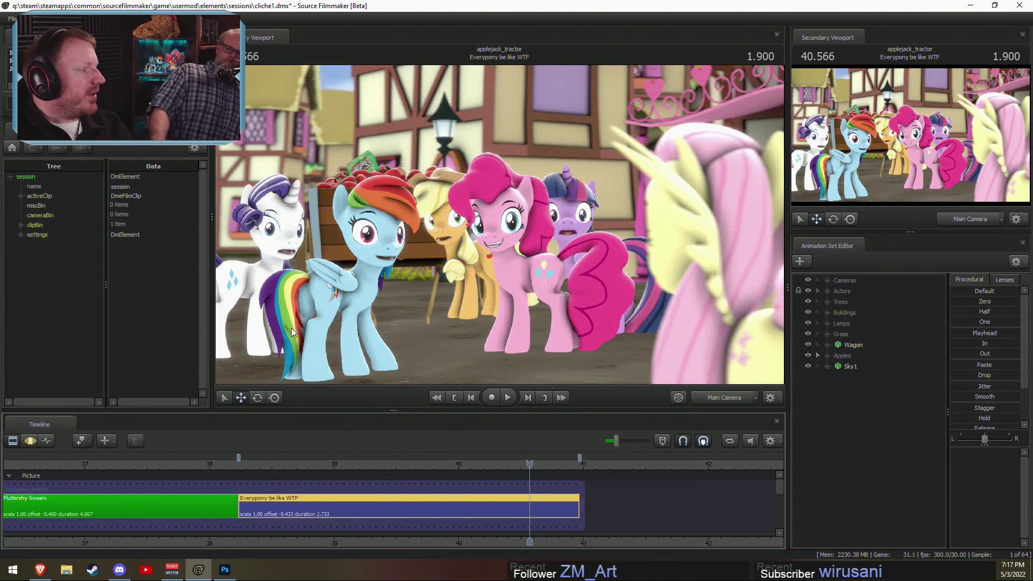
# Step: Scrub the opening of the Everypony be like WTF shot from about 38.2 s and replay it
pyautogui.moveTo(254, 463); pyautogui.dragTo(244, 465)
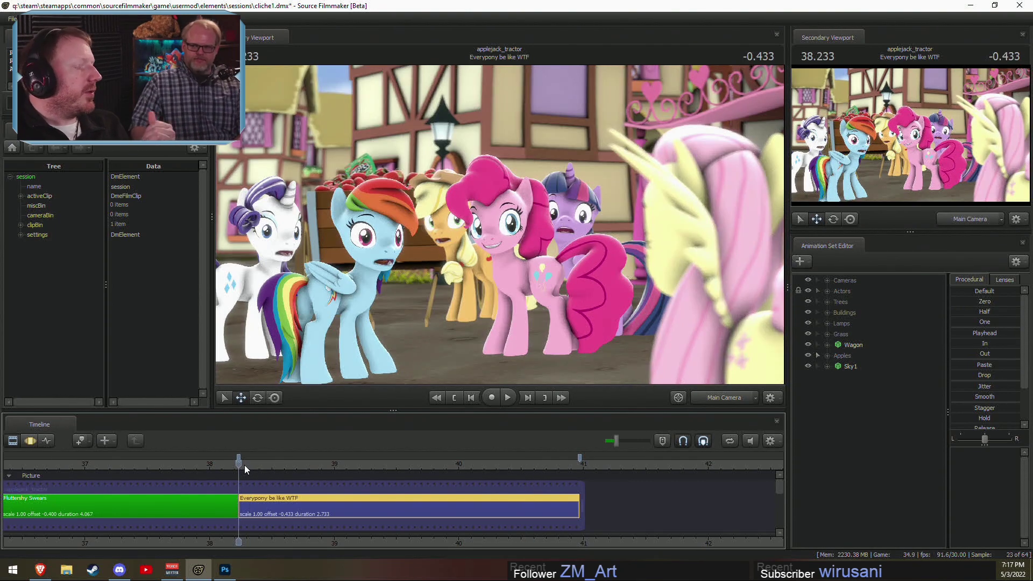
pyautogui.moveTo(244, 465); pyautogui.dragTo(356, 484)
pyautogui.press('space')
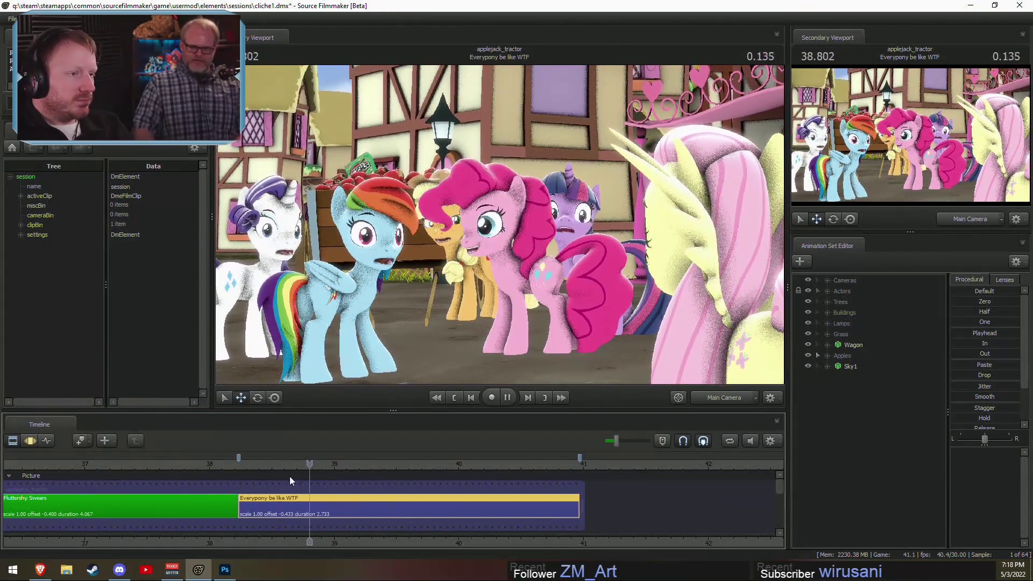
pyautogui.press('space')
# Step: Set a Motion Editor time selection from 40.4 s onward and copy the Main Camera to the work camera, framing Pinkie Pie
pyautogui.press('F3')
pyautogui.moveTo(465, 482); pyautogui.dragTo(509, 496)
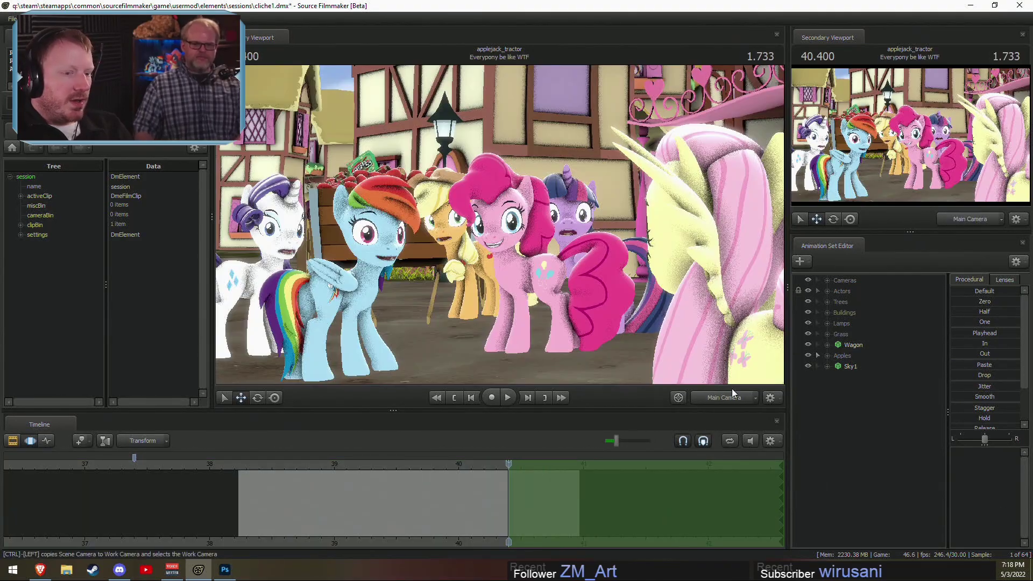
pyautogui.keyDown('ctrl'); pyautogui.click(731, 396); pyautogui.keyUp('ctrl')
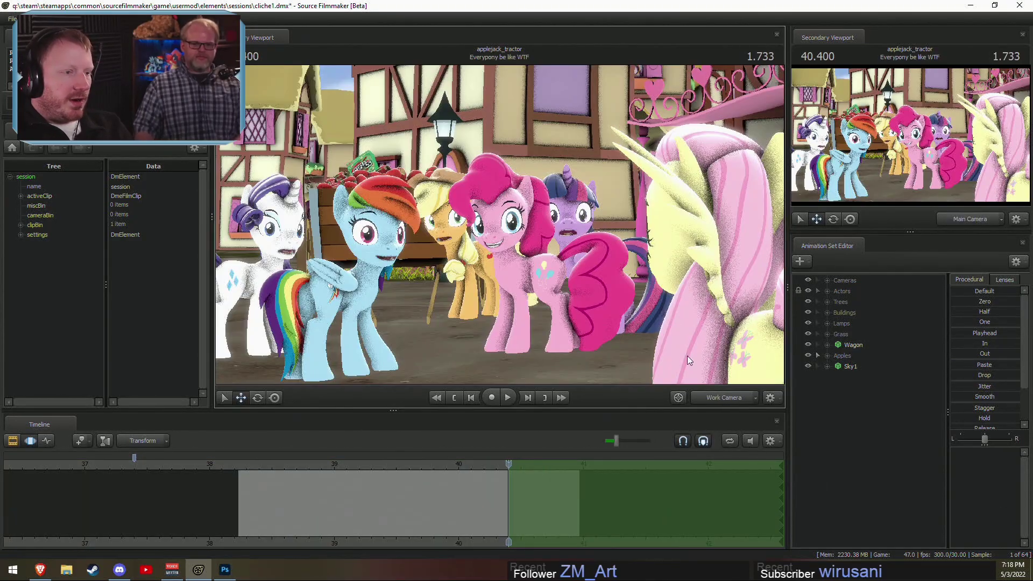
pyautogui.moveTo(686, 356); pyautogui.dragTo(710, 330)
pyautogui.press('w')
pyautogui.keyDown('ctrl'); pyautogui.moveTo(640, 340); pyautogui.dragTo(501, 221); pyautogui.keyUp('ctrl')
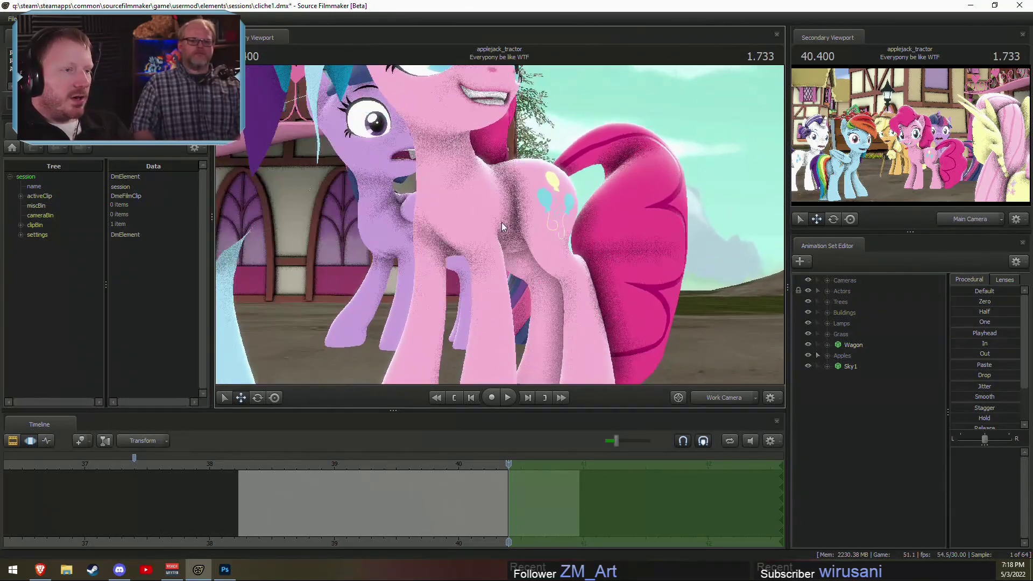
# Step: Lock Pinkie Pie's RightFoot and LeftFoot bones in the back legs and try rotating her Pelvis
pyautogui.click(532, 199)
pyautogui.keyDown('ctrl'); pyautogui.moveTo(573, 215); pyautogui.dragTo(642, 264); pyautogui.keyUp('ctrl')
pyautogui.click(859, 388)
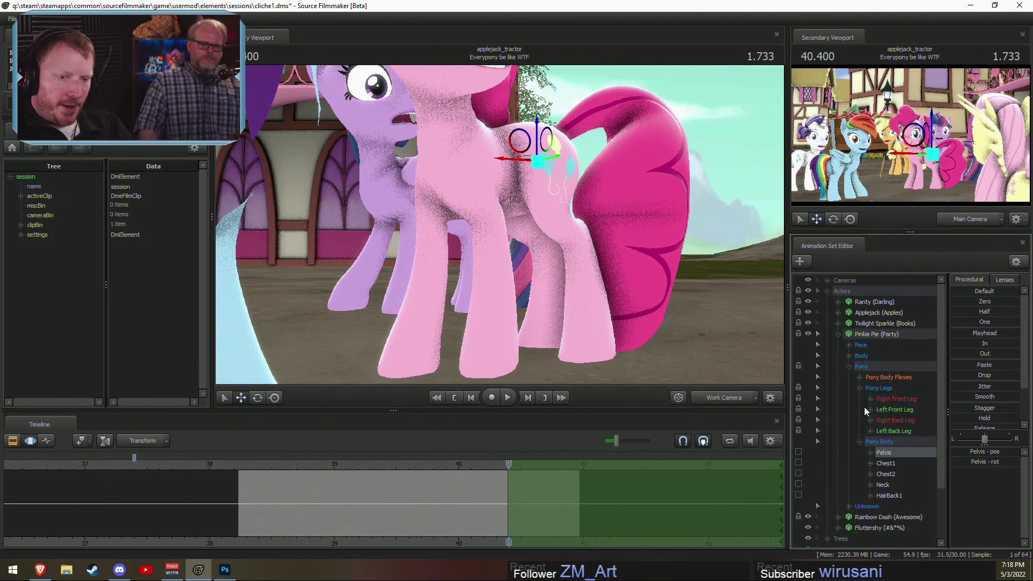
pyautogui.click(870, 430)
pyautogui.click(870, 420)
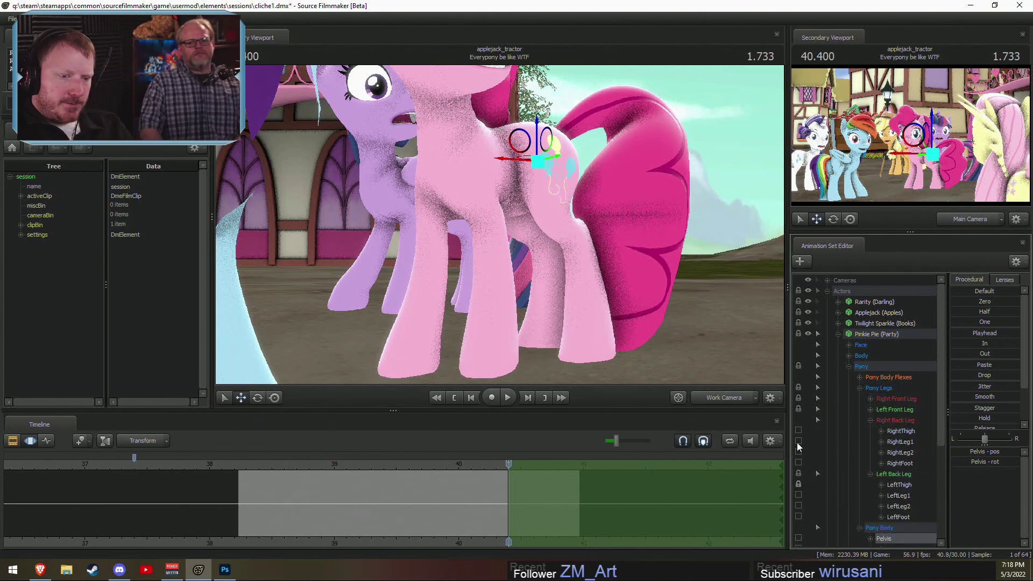
pyautogui.keyDown('alt'); pyautogui.moveTo(498, 183); pyautogui.dragTo(503, 209); pyautogui.keyUp('alt')
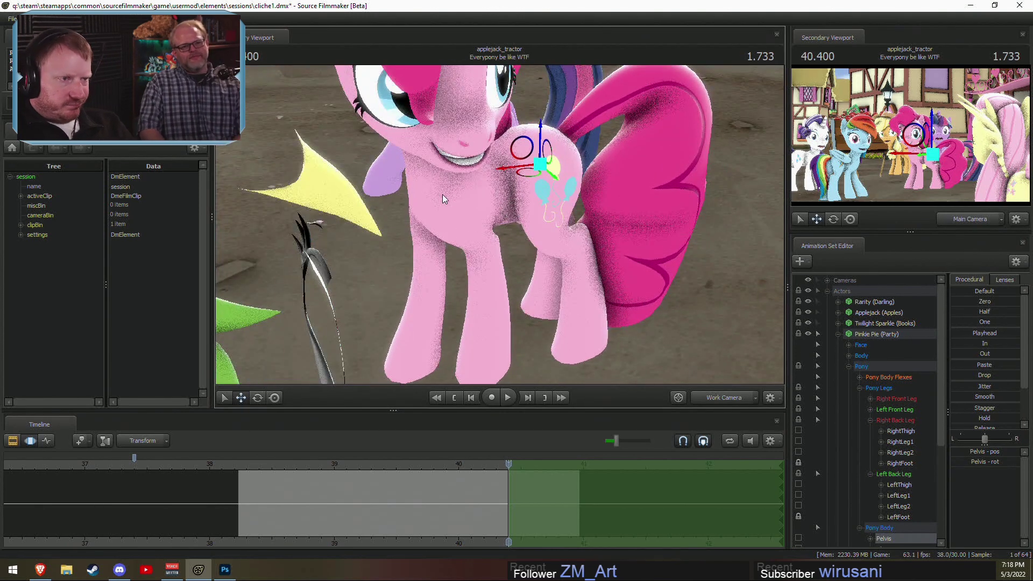
pyautogui.press('e')
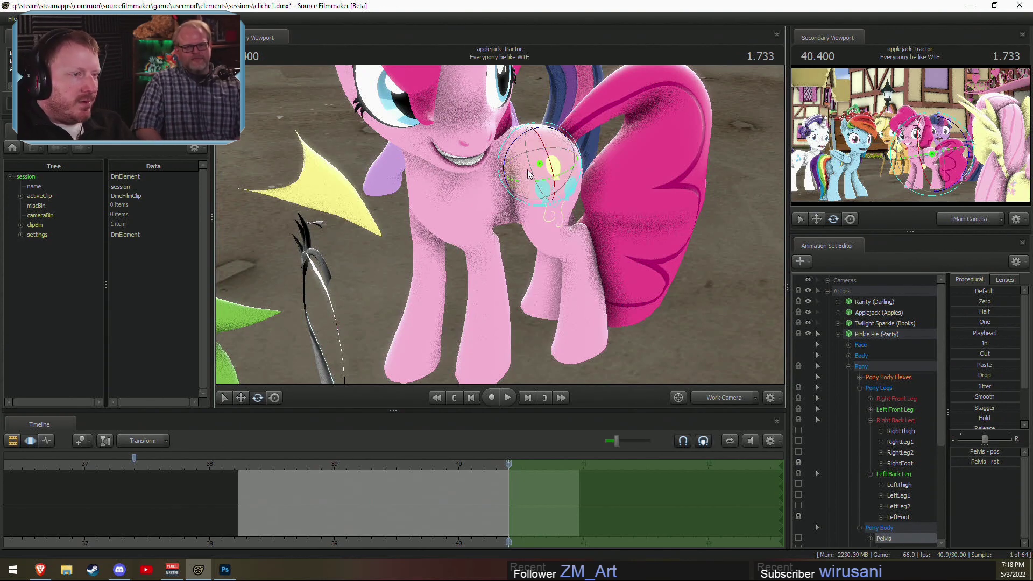
pyautogui.moveTo(528, 174); pyautogui.dragTo(468, 127)
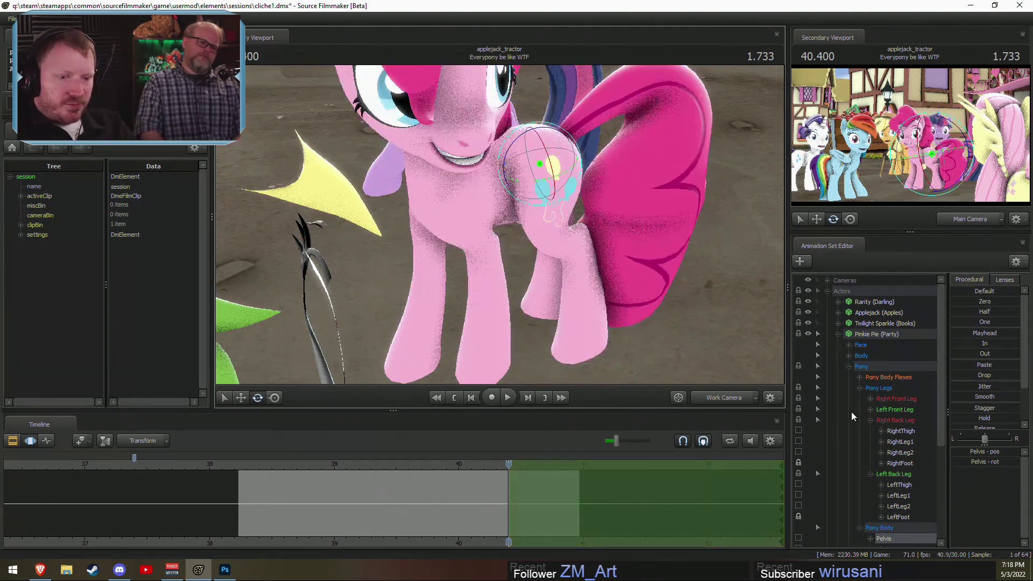
# Step: Lock the RightBall and LeftBall bones in Pinkie Pie's front legs and rotate her Pelvis
pyautogui.click(869, 409)
pyautogui.click(870, 399)
pyautogui.click(799, 409)
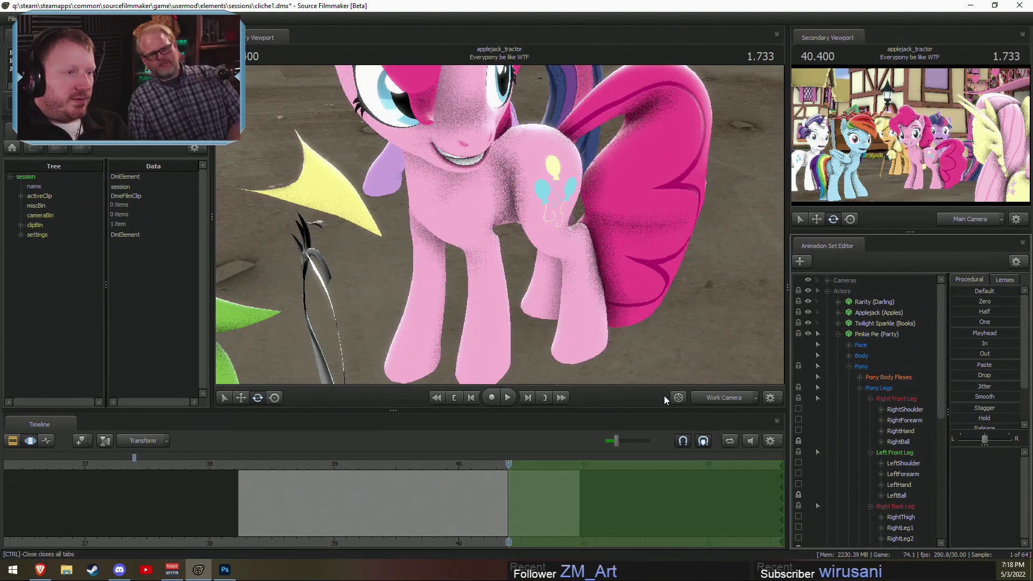
pyautogui.click(538, 163)
pyautogui.moveTo(531, 188); pyautogui.dragTo(514, 195)
pyautogui.click(486, 187)
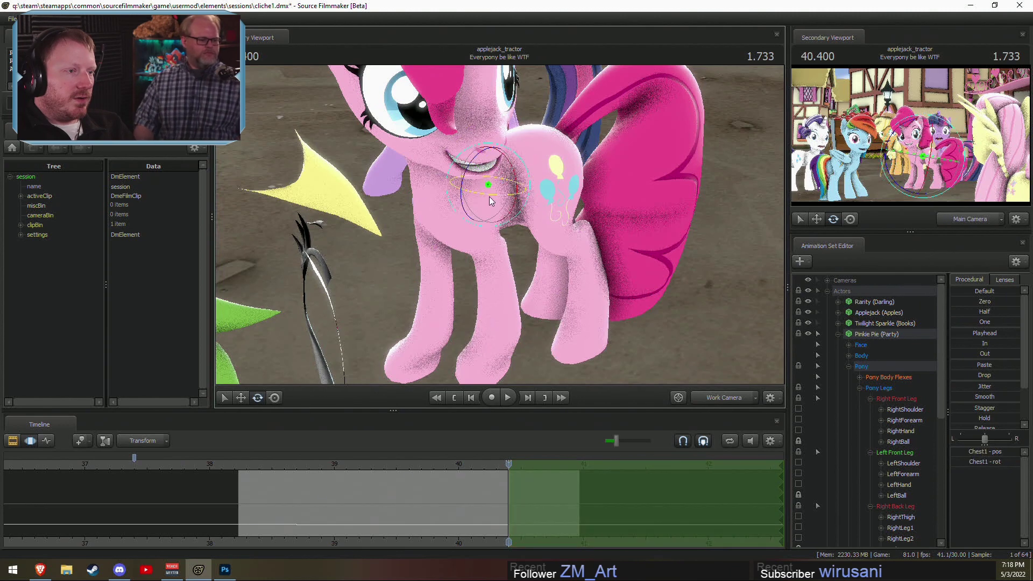
# Step: Lock Pinkie Pie's RightThigh and LeftThigh bones in the back legs and rotate her Pelvis
pyautogui.click(541, 164)
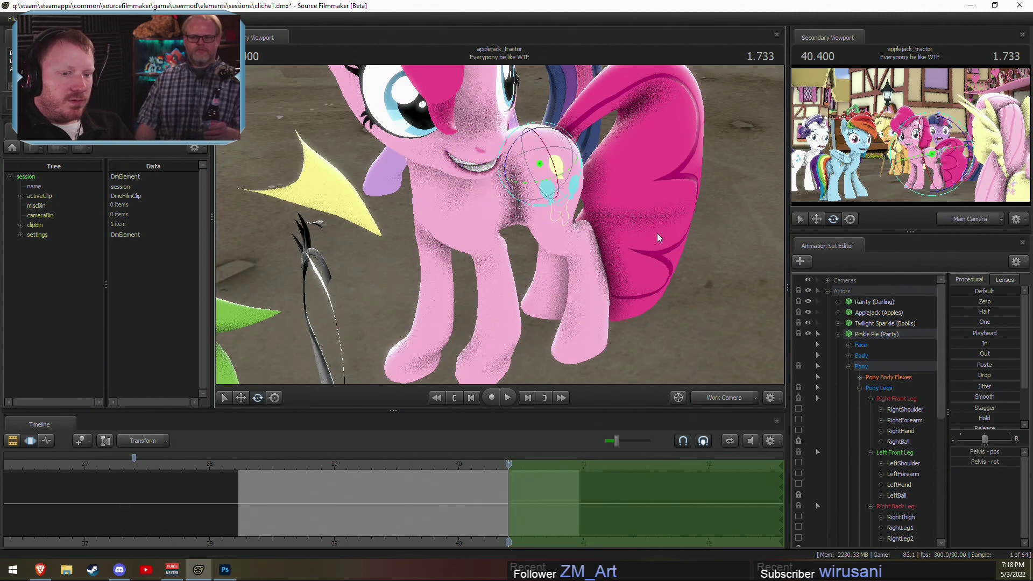
pyautogui.scroll(-2, 895, 471)
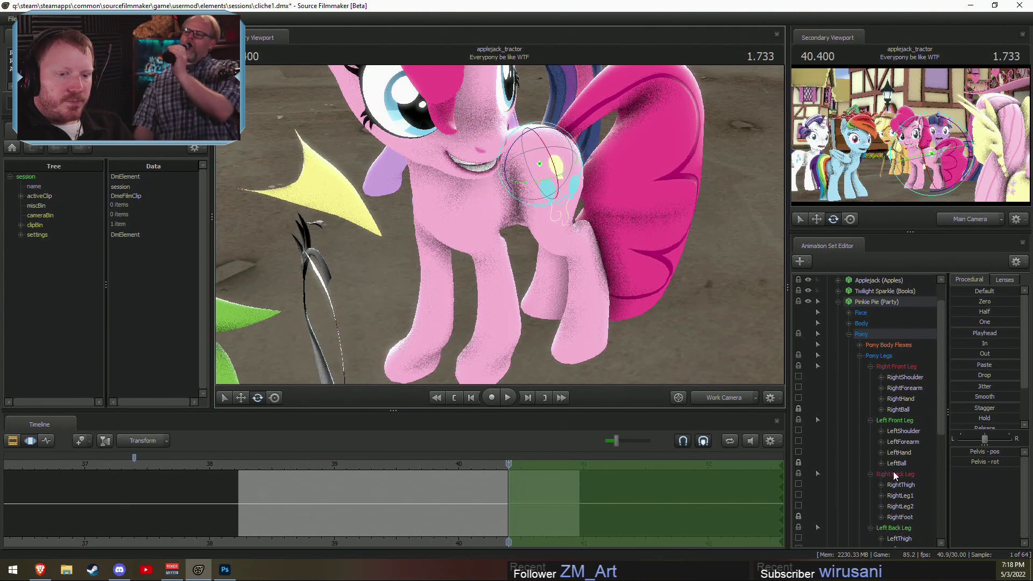
pyautogui.click(799, 452)
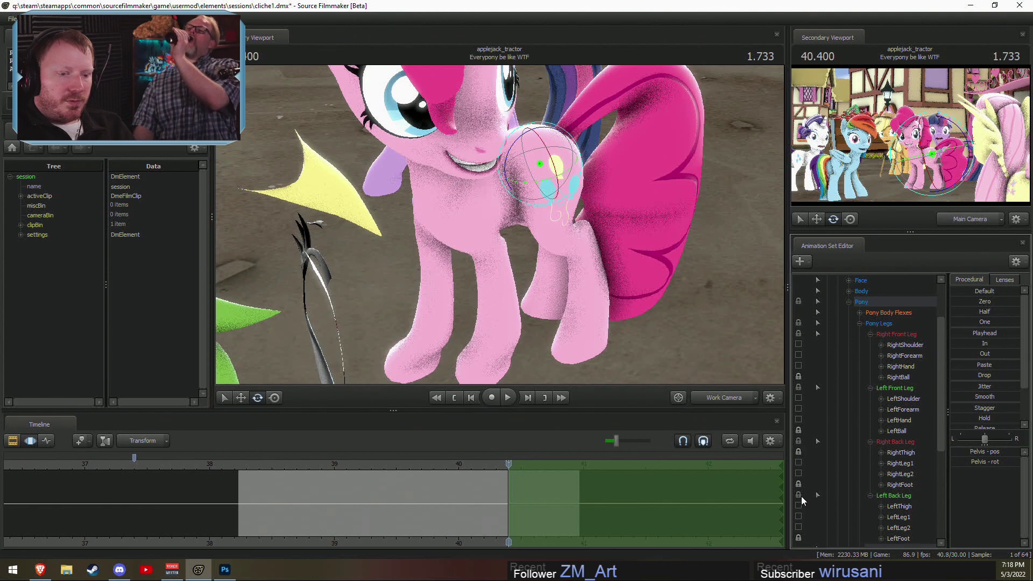
pyautogui.click(800, 504)
pyautogui.moveTo(539, 191); pyautogui.dragTo(530, 192)
# Step: Try rotating Pinkie Pie's Chest1 and Chest2 bones together in a different rotation mode, and undo the rotation
pyautogui.keyDown('ctrl'); pyautogui.click(463, 194); pyautogui.keyUp('ctrl')
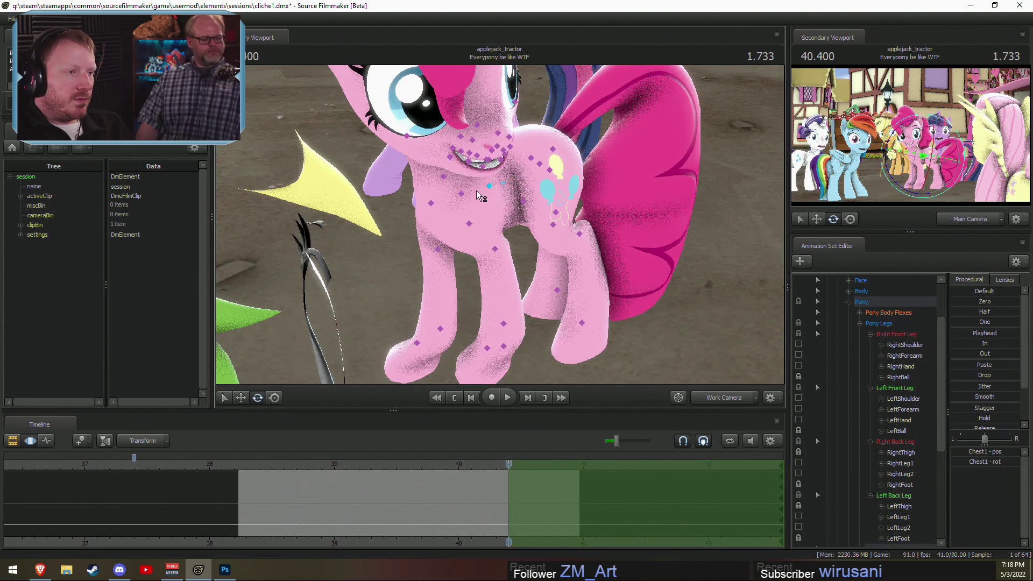
pyautogui.keyDown('ctrl'); pyautogui.keyDown('shift'); pyautogui.click(488, 186); pyautogui.keyUp('shift'); pyautogui.keyUp('ctrl')
pyautogui.rightClick(466, 212)
pyautogui.moveTo(516, 236)
pyautogui.click(575, 243)
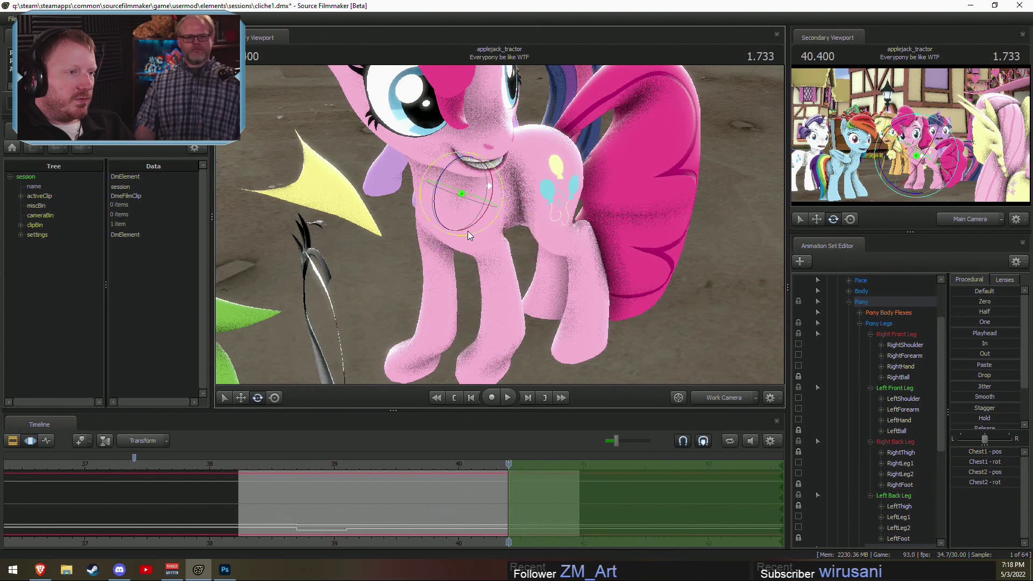
pyautogui.moveTo(456, 209); pyautogui.dragTo(457, 209)
pyautogui.hotkey('ctrl', 'z')
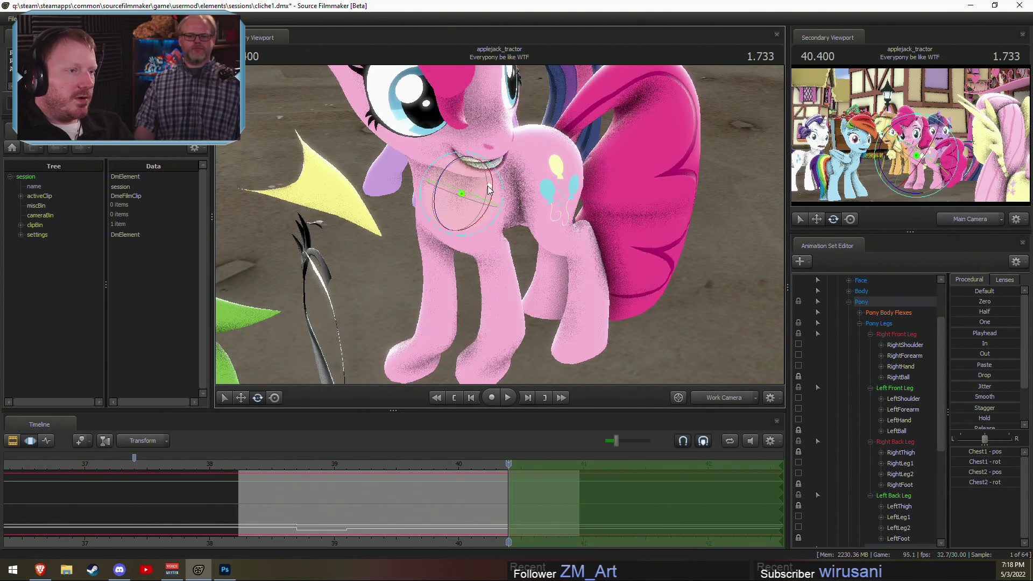
# Step: Rotate Pinkie Pie's Chest2 bone on its own
pyautogui.keyDown('ctrl'); pyautogui.click(488, 188); pyautogui.keyUp('ctrl')
pyautogui.keyDown('ctrl'); pyautogui.click(460, 194); pyautogui.keyUp('ctrl')
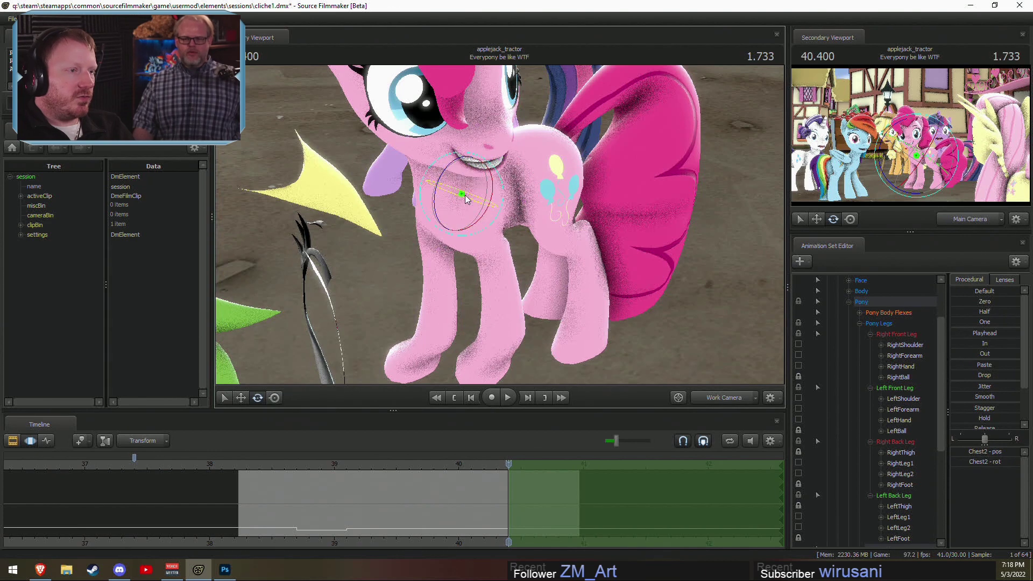
pyautogui.moveTo(458, 209); pyautogui.dragTo(483, 166)
# Step: Rotate Pinkie Pie's LeftShoulder bone and readjust the rotation of her Pelvis
pyautogui.keyDown('ctrl'); pyautogui.click(487, 188); pyautogui.keyUp('ctrl')
pyautogui.keyDown('ctrl'); pyautogui.click(496, 156); pyautogui.keyUp('ctrl')
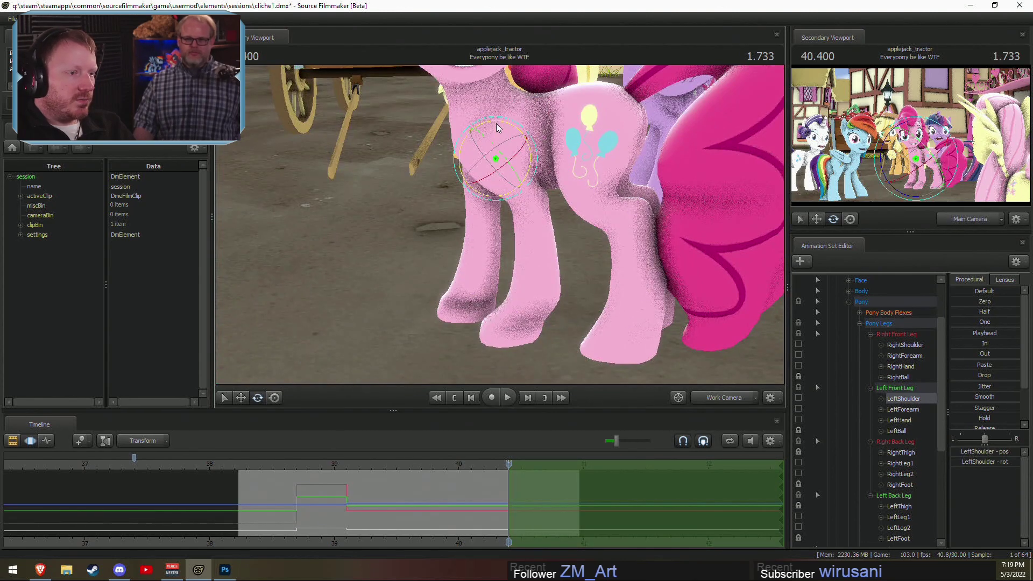
pyautogui.moveTo(496, 124); pyautogui.dragTo(516, 212)
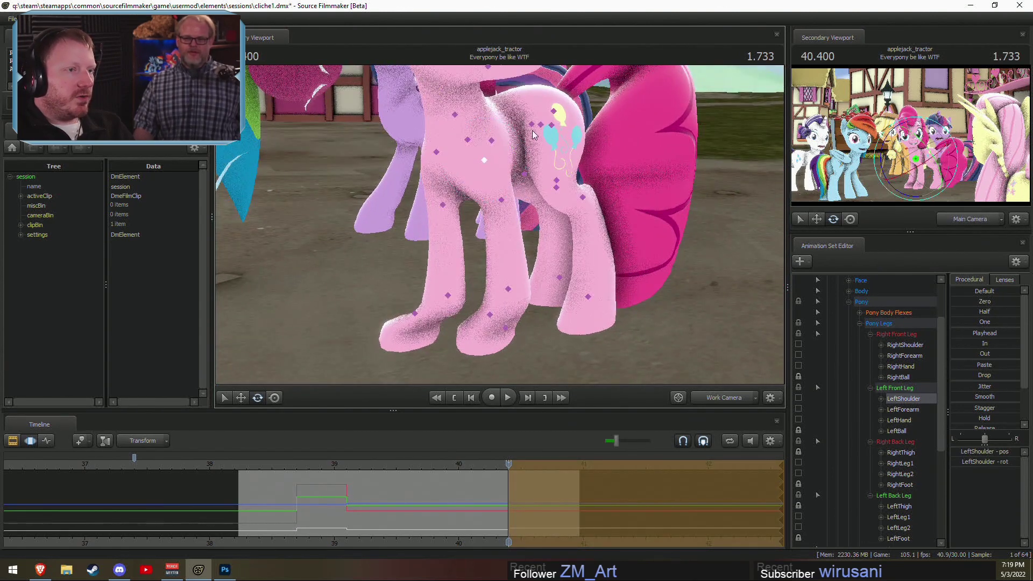
pyautogui.keyDown('ctrl'); pyautogui.click(539, 126); pyautogui.keyUp('ctrl')
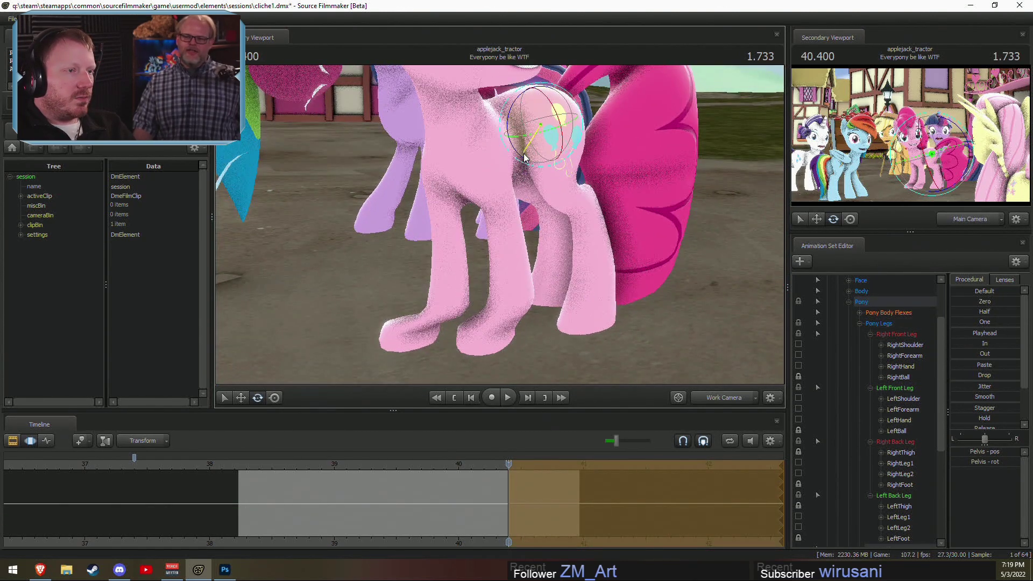
# Step: Select Pinkie Pie's LeftShoulder and RightShoulder bones, change the rotation mode, and rotate both shoulders together
pyautogui.keyDown('ctrl'); pyautogui.click(486, 163); pyautogui.keyUp('ctrl')
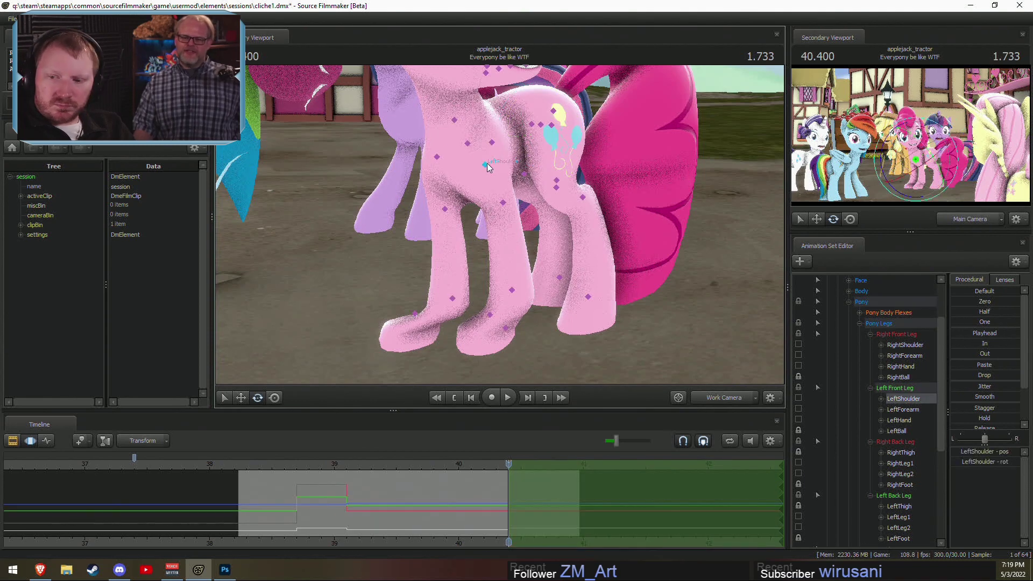
pyautogui.keyDown('alt'); pyautogui.moveTo(592, 264); pyautogui.dragTo(499, 224); pyautogui.keyUp('alt')
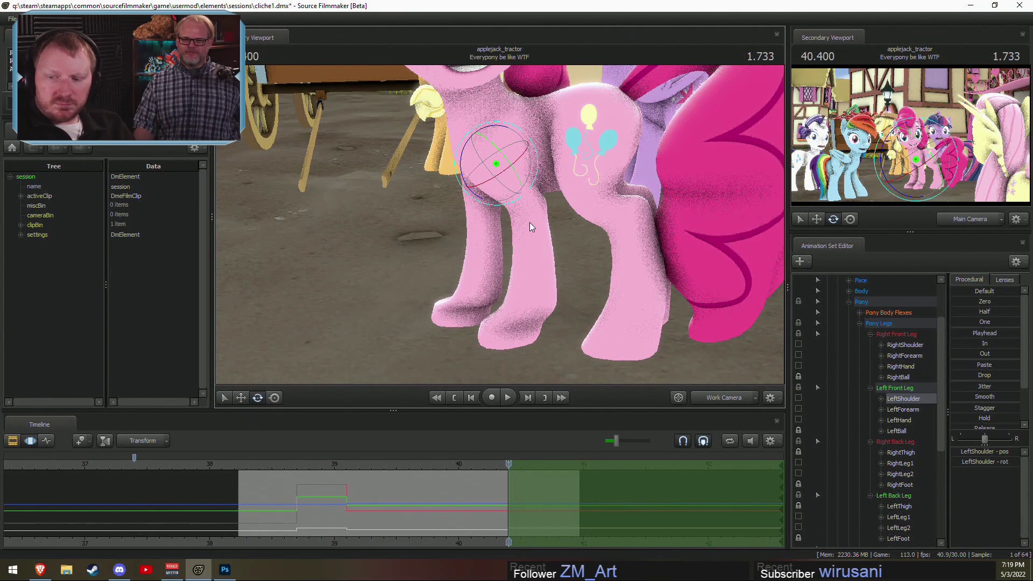
pyautogui.moveTo(566, 223); pyautogui.dragTo(449, 160)
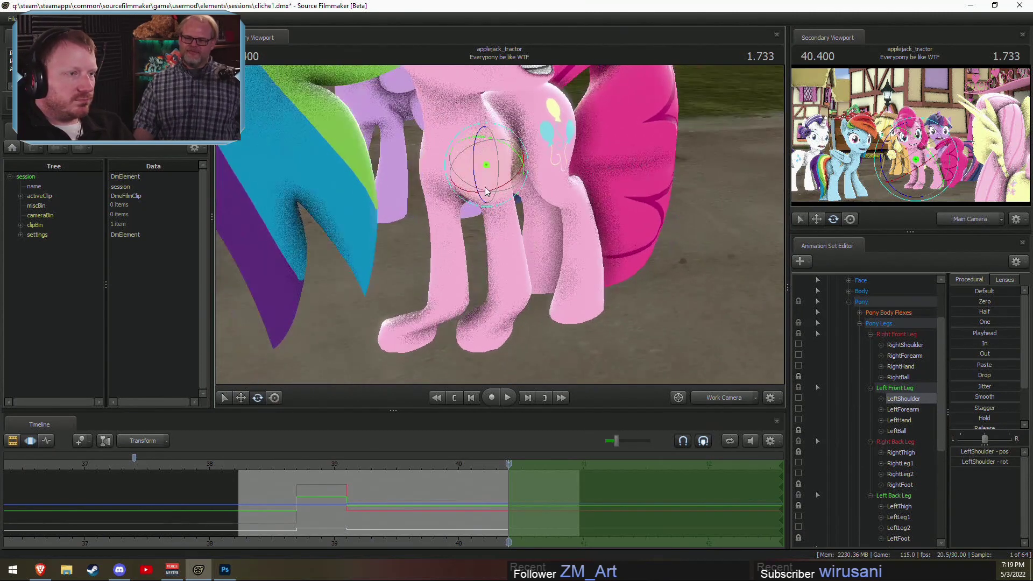
pyautogui.click(436, 157)
pyautogui.rightClick(443, 171)
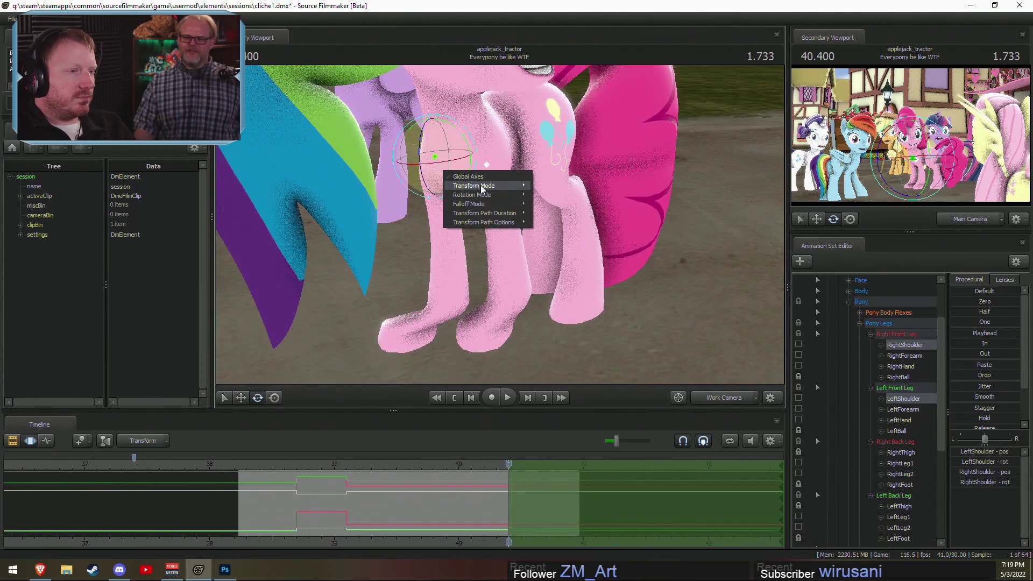
pyautogui.moveTo(479, 196)
pyautogui.click(554, 195)
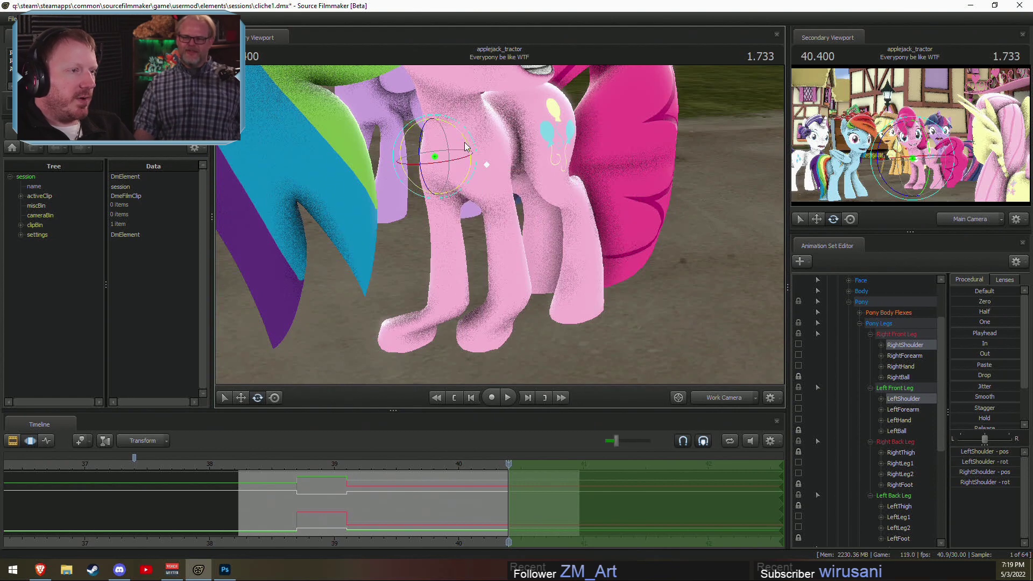
pyautogui.moveTo(468, 146); pyautogui.dragTo(514, 203)
# Step: Rotate Pinkie Pie's LeftShoulder and LeftForearm bones to adjust the bend of her left front leg
pyautogui.keyDown('ctrl'); pyautogui.click(497, 164); pyautogui.keyUp('ctrl')
pyautogui.moveTo(505, 131); pyautogui.dragTo(499, 128)
pyautogui.click(531, 198)
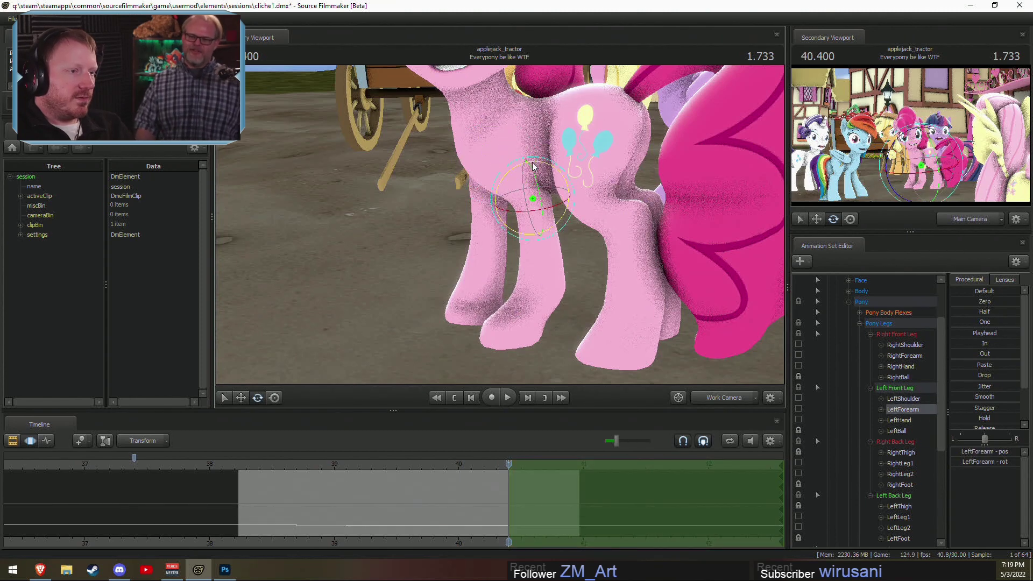
pyautogui.moveTo(535, 165); pyautogui.dragTo(543, 171)
# Step: Switch to the Move tool and select Pinkie Pie's LeftShoulder bone for repositioning
pyautogui.keyDown('alt'); pyautogui.moveTo(466, 205); pyautogui.dragTo(498, 216); pyautogui.keyUp('alt')
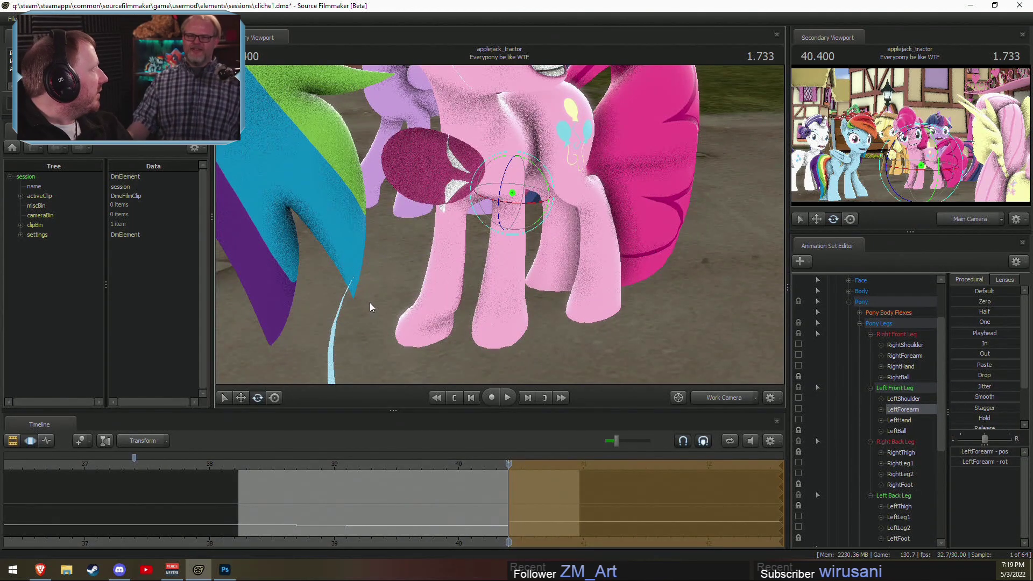
pyautogui.press('w')
pyautogui.keyDown('ctrl'); pyautogui.click(499, 164); pyautogui.keyUp('ctrl')
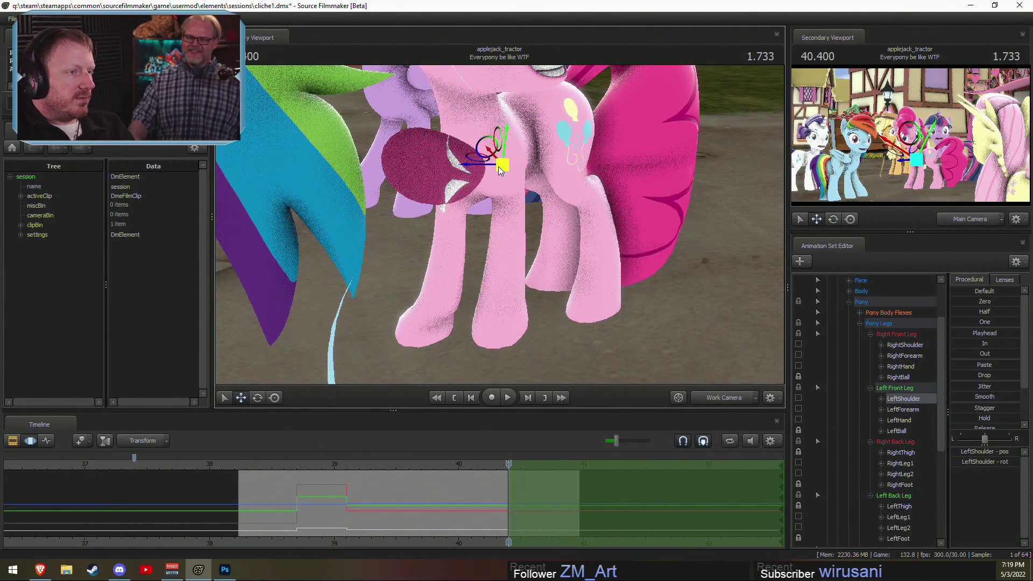
# Step: Select the LeftBall bone in the pink pony's left front hoof and activate the Rotate manipulator
pyautogui.keyDown('ctrl'); pyautogui.click(504, 307); pyautogui.keyUp('ctrl')
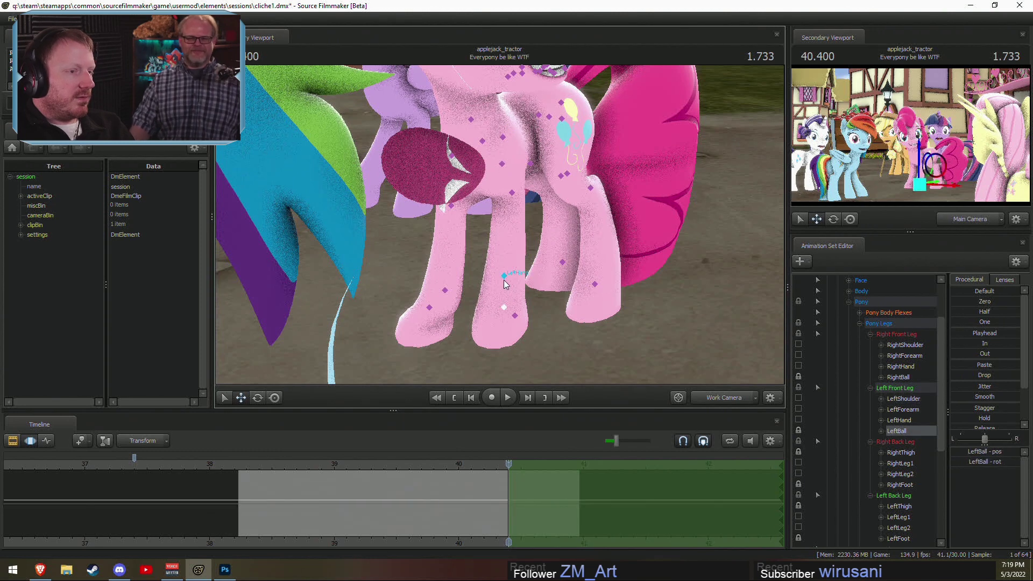
pyautogui.keyDown('ctrl'); pyautogui.click(504, 276); pyautogui.keyUp('ctrl')
pyautogui.keyDown('ctrl'); pyautogui.click(504, 307); pyautogui.keyUp('ctrl')
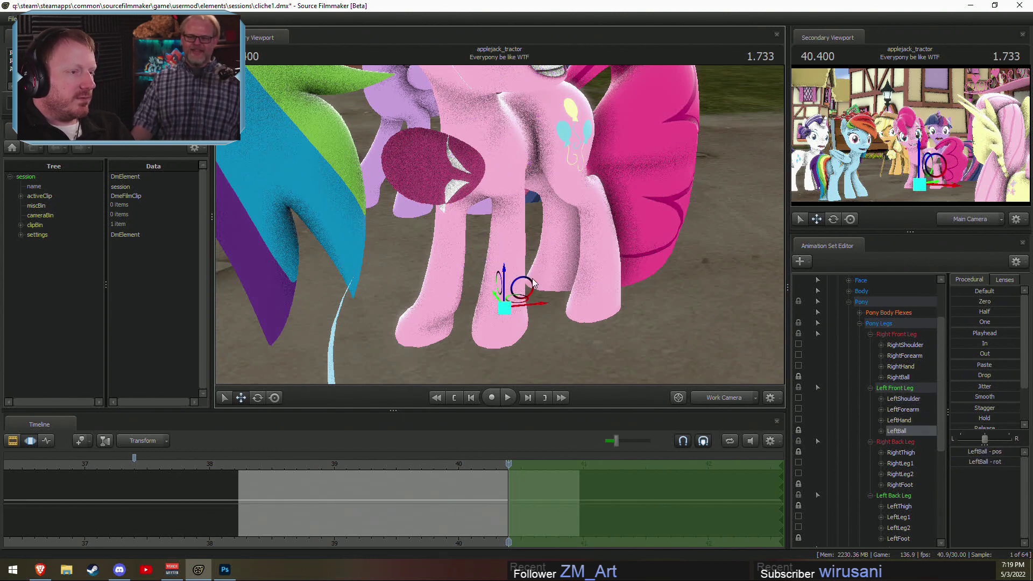
pyautogui.press('e')
pyautogui.keyDown('alt'); pyautogui.moveTo(534, 280); pyautogui.dragTo(573, 334); pyautogui.keyUp('alt')
pyautogui.press('w')
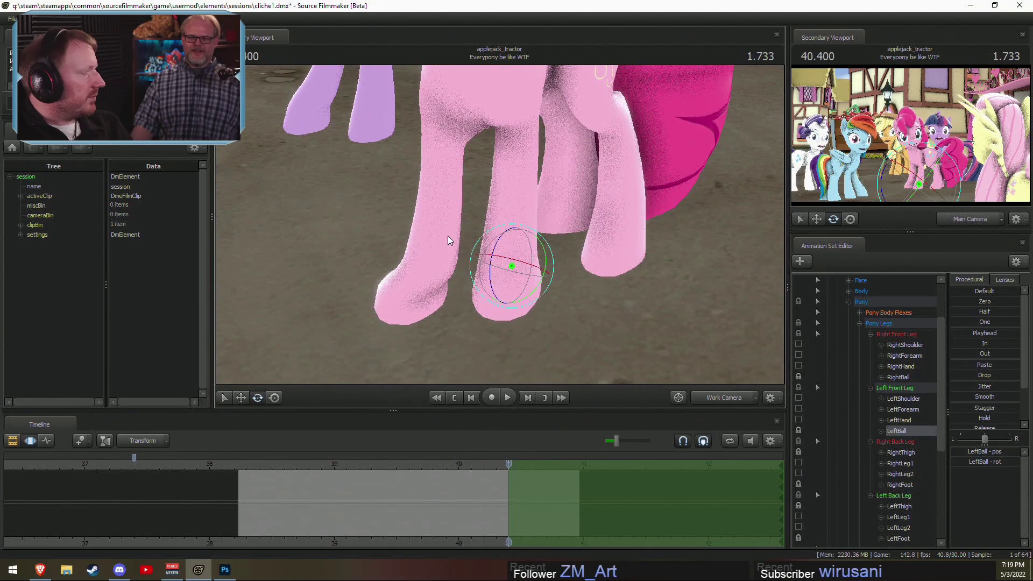
pyautogui.press('s')
pyautogui.moveTo(500, 224); pyautogui.dragTo(500, 167)
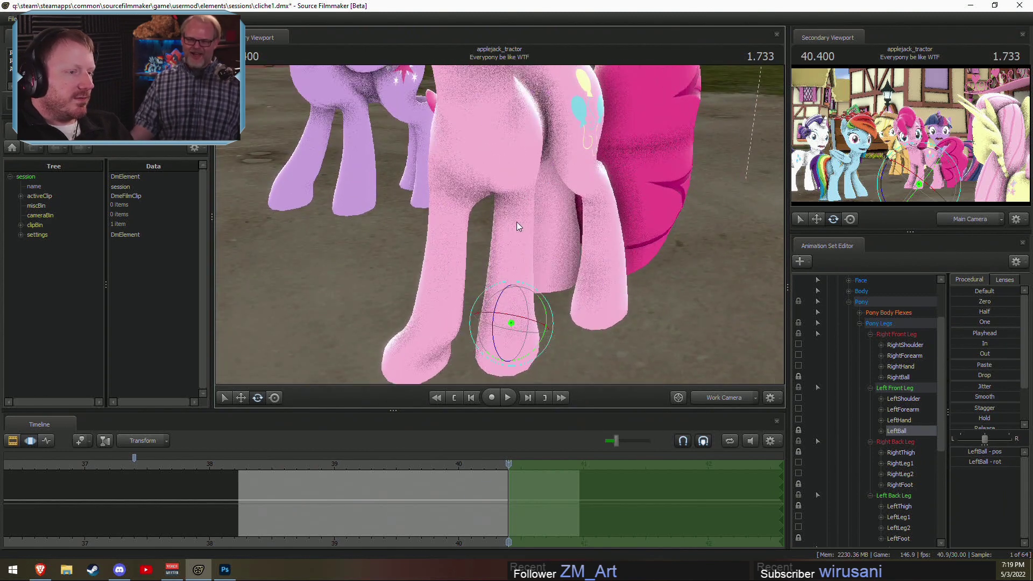
# Step: Try to adjust the pink pony's left front hoof at the LeftBall bone, and undo the change
pyautogui.rightClick(511, 337)
pyautogui.click(532, 342)
pyautogui.moveTo(505, 344); pyautogui.dragTo(504, 202)
pyautogui.hotkey('ctrl', 'z')
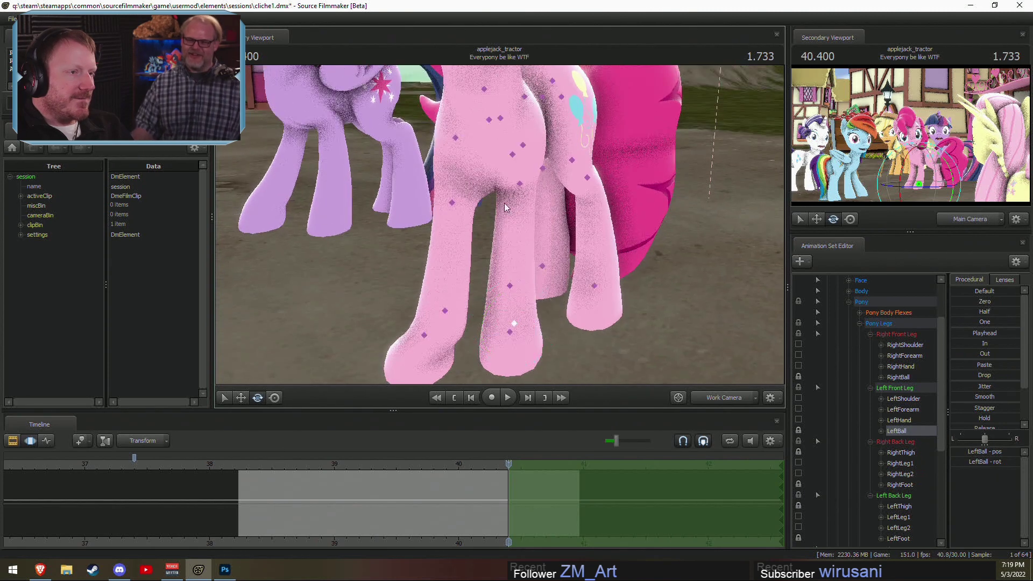
# Step: Rotate the pink pony's LeftForearm bone, and select LeftBall to check the hoof's placement
pyautogui.click(520, 183)
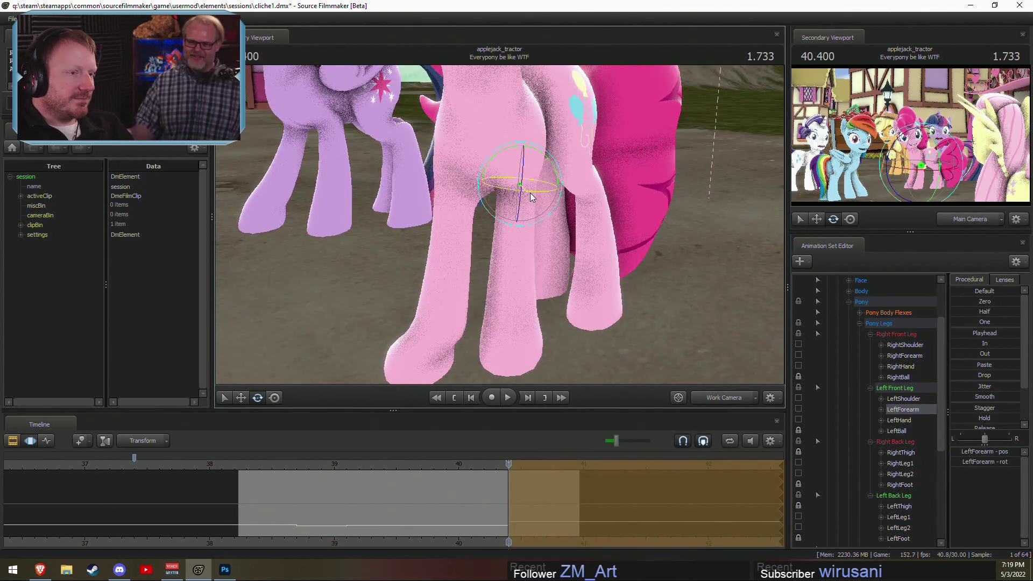
pyautogui.click(515, 326)
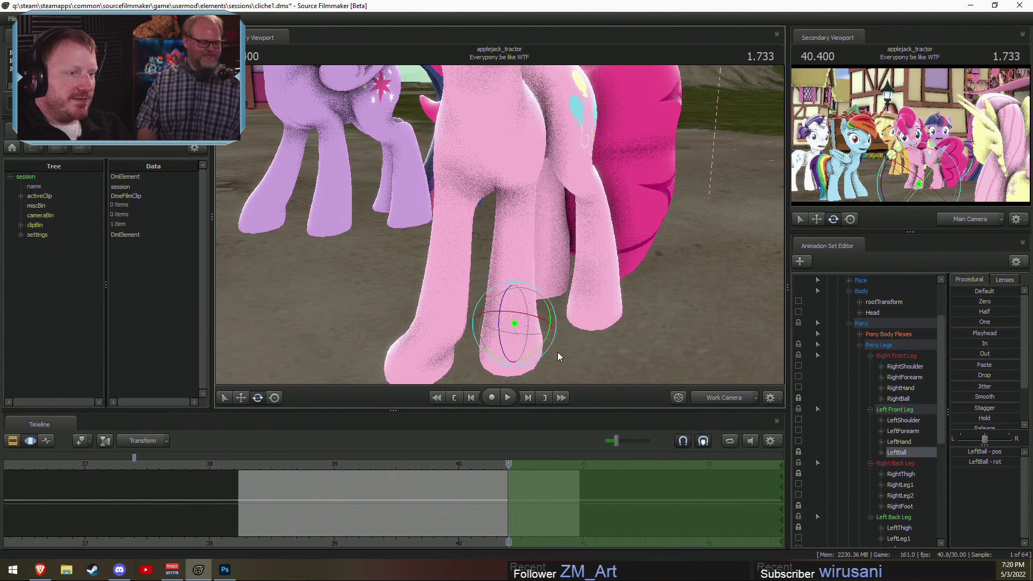
pyautogui.rightClick(544, 343)
pyautogui.click(546, 344)
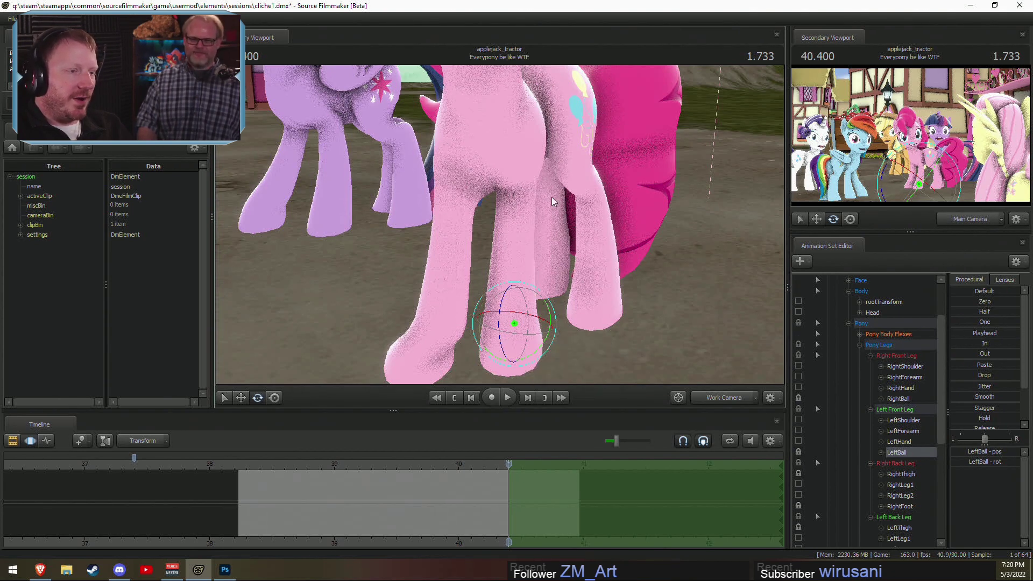
pyautogui.moveTo(550, 198)
pyautogui.mouseDown()
pyautogui.moveTo(501, 228)
pyautogui.moveTo(556, 186)
pyautogui.mouseUp()
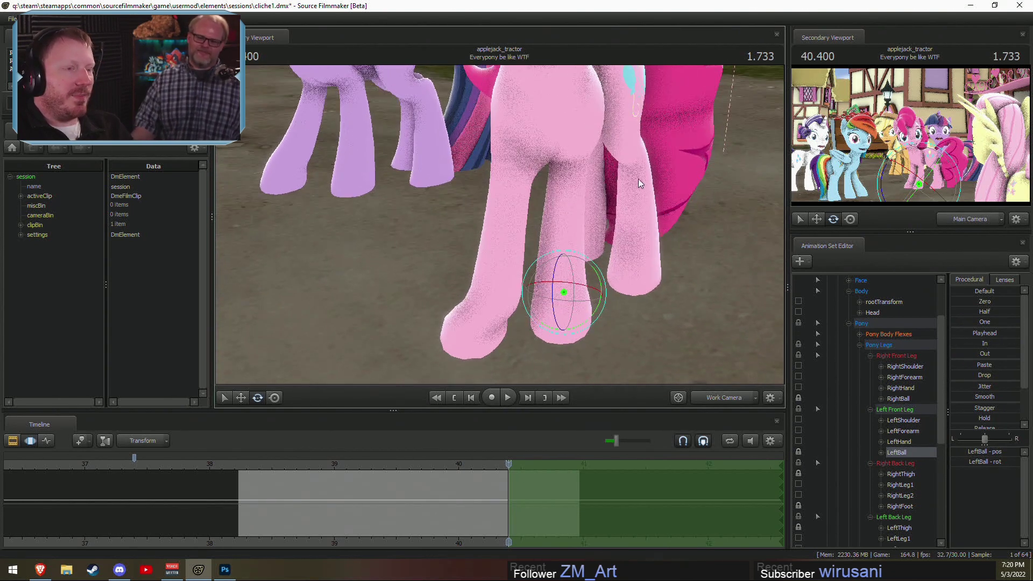
pyautogui.moveTo(637, 178); pyautogui.dragTo(520, 211)
# Step: Rotate the LeftForearm and LeftShoulder bones to reposition the pink pony's left front leg
pyautogui.click(538, 136)
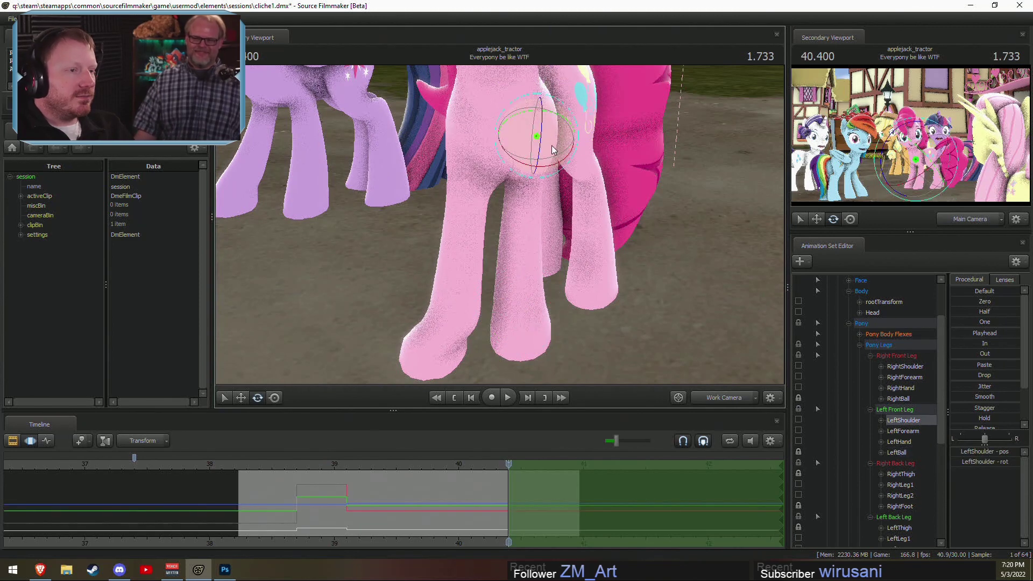
pyautogui.click(519, 310)
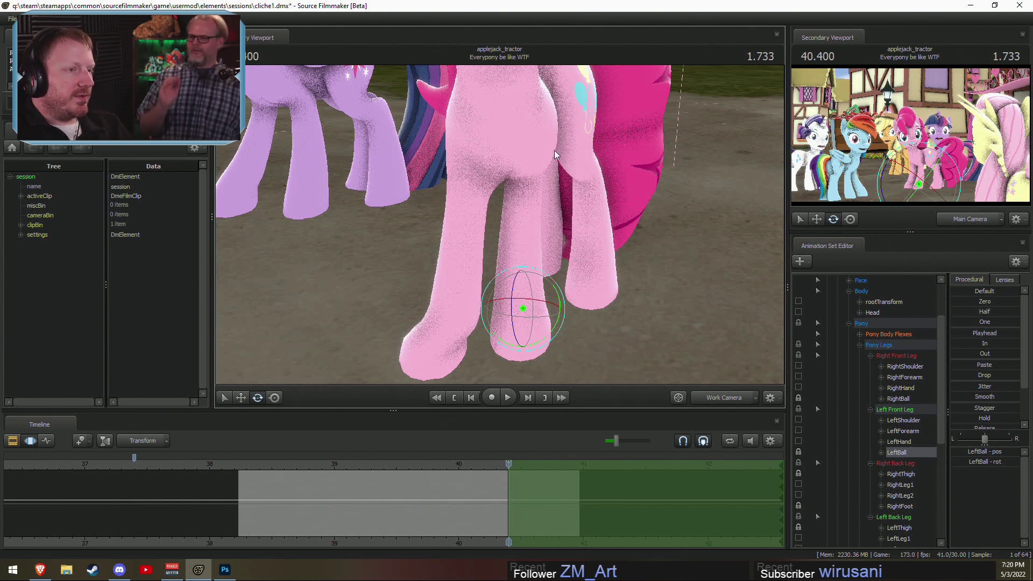
pyautogui.press('ctrl')
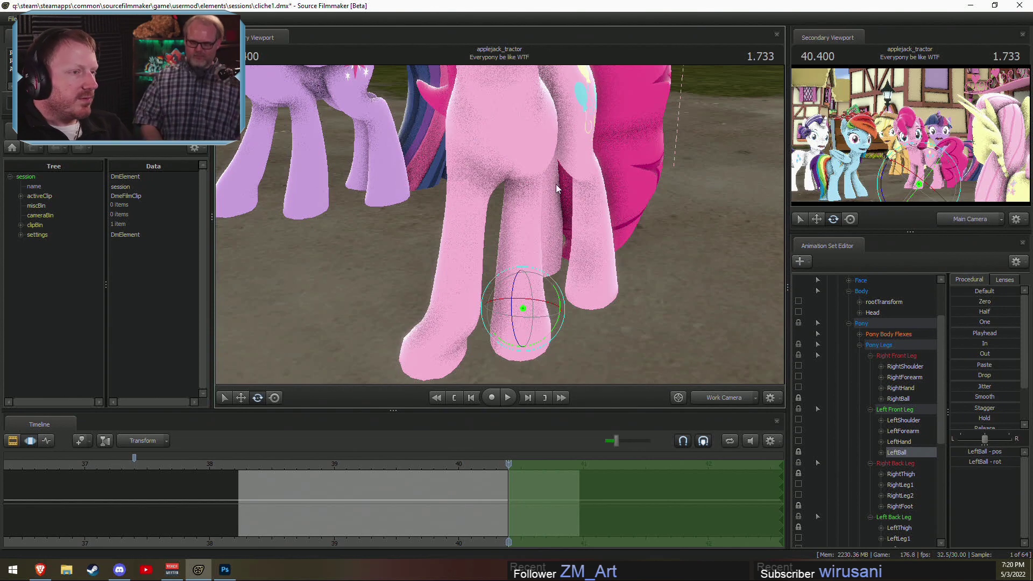
pyautogui.click(534, 141)
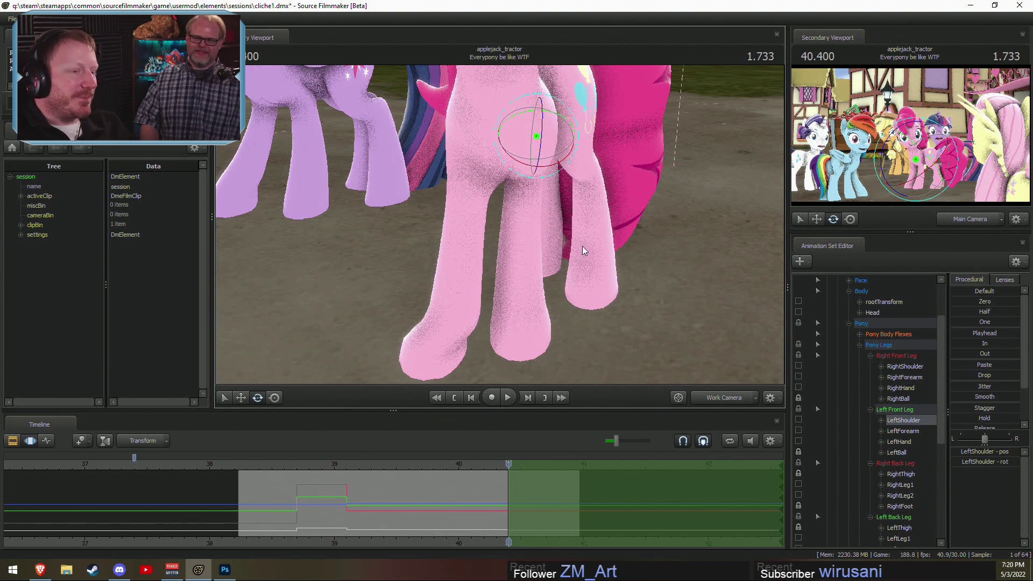
pyautogui.moveTo(511, 218)
pyautogui.keyDown('alt'); pyautogui.mouseDown()
pyautogui.moveTo(409, 194)
pyautogui.moveTo(468, 226)
pyautogui.moveTo(511, 218)
pyautogui.mouseUp(); pyautogui.keyUp('alt')
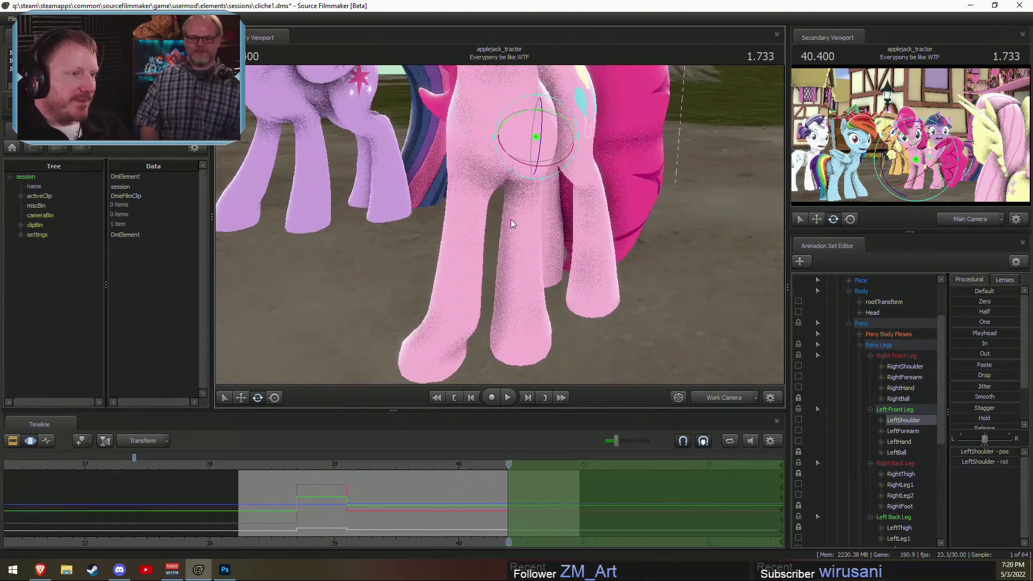
pyautogui.click(540, 182)
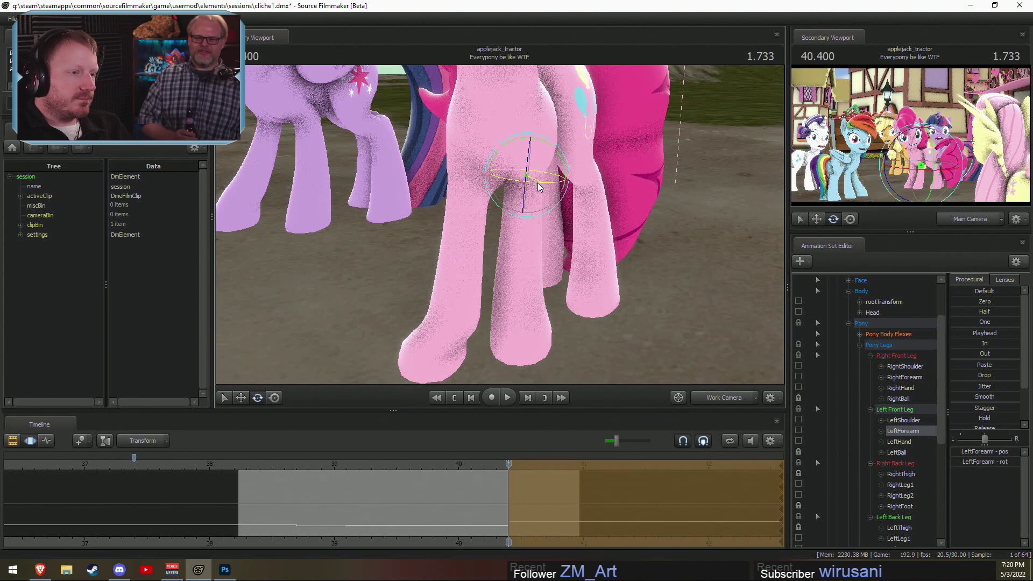
pyautogui.click(541, 137)
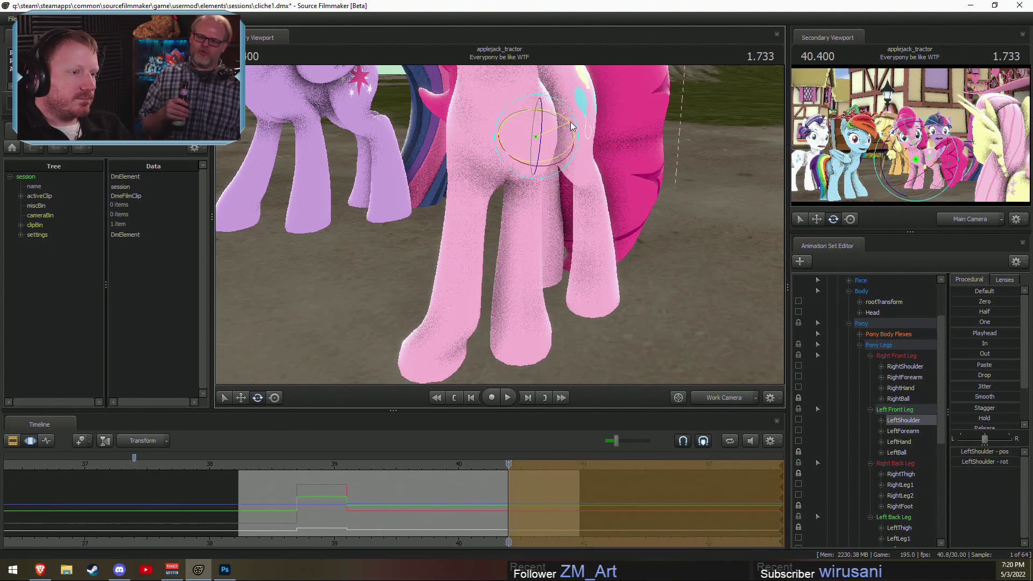
pyautogui.moveTo(571, 126); pyautogui.dragTo(570, 121)
pyautogui.keyDown('alt'); pyautogui.moveTo(632, 167); pyautogui.dragTo(490, 161); pyautogui.keyUp('alt')
pyautogui.moveTo(491, 531); pyautogui.dragTo(508, 500)
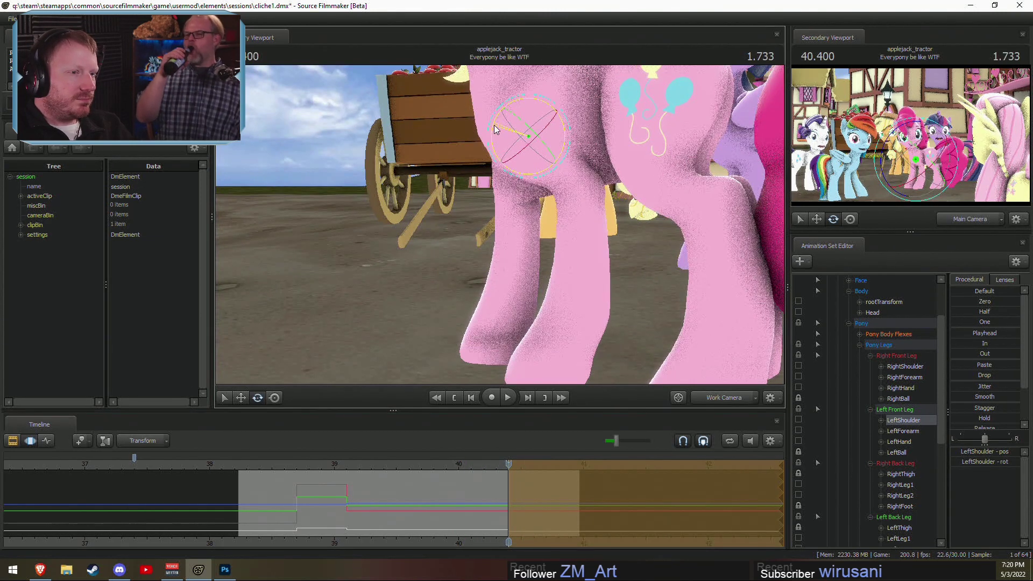
# Step: Refine the left front leg's pose by readjusting LeftForearm and LeftShoulder as seen from the pony's side
pyautogui.click(544, 182)
pyautogui.moveTo(544, 179); pyautogui.dragTo(556, 169)
pyautogui.keyDown('alt'); pyautogui.moveTo(578, 219); pyautogui.dragTo(539, 155); pyautogui.keyUp('alt')
pyautogui.click(528, 139)
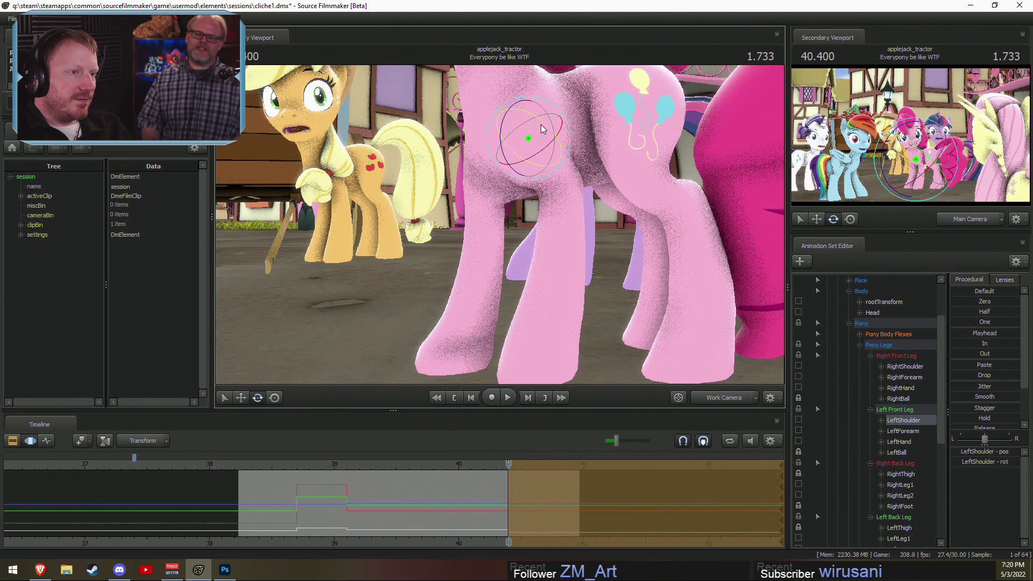
pyautogui.click(560, 182)
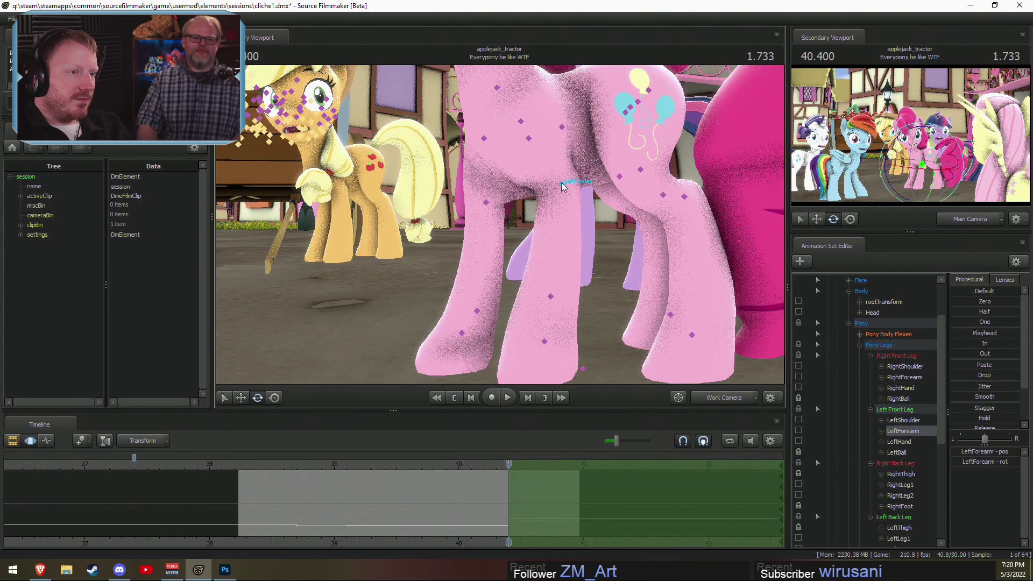
pyautogui.moveTo(561, 184); pyautogui.dragTo(616, 233)
# Step: Rotate the LeftHand bone to adjust the lower part of the pink pony's left front leg
pyautogui.keyDown('ctrl'); pyautogui.click(549, 296); pyautogui.keyUp('ctrl')
pyautogui.moveTo(561, 291); pyautogui.dragTo(437, 210)
pyautogui.press('F2')
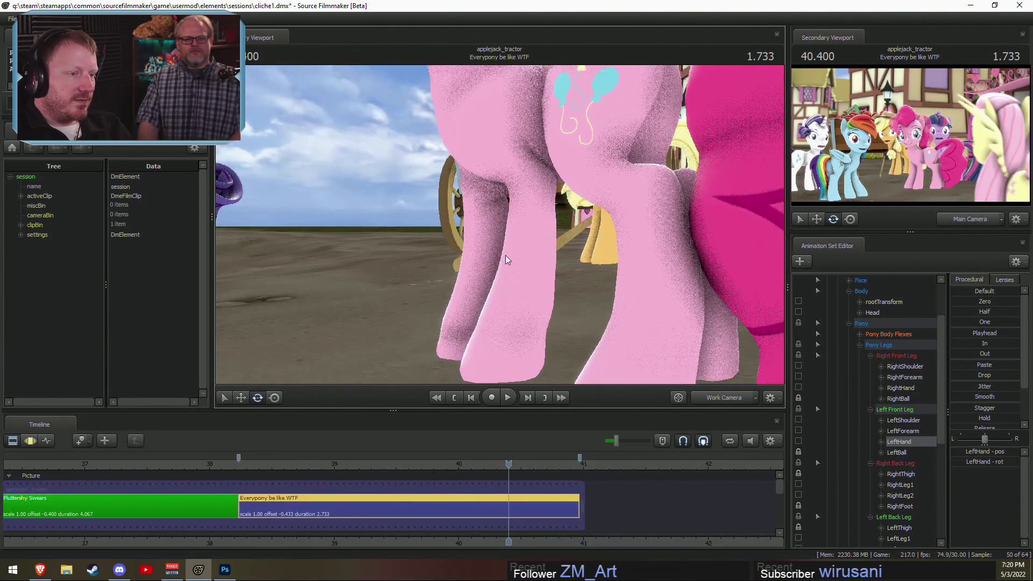
pyautogui.press('F3')
pyautogui.keyDown('alt'); pyautogui.moveTo(505, 255); pyautogui.dragTo(513, 185); pyautogui.keyUp('alt')
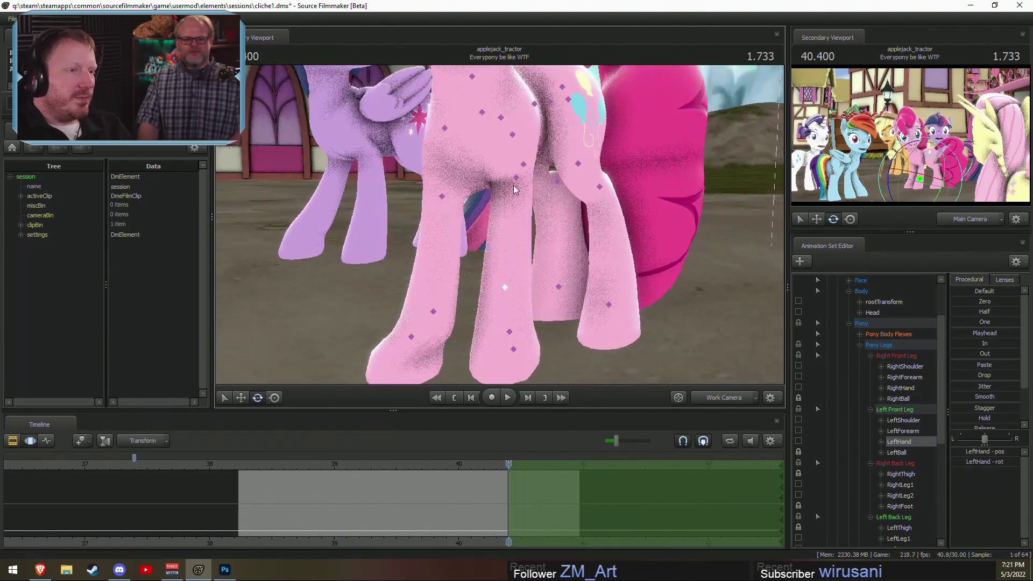
pyautogui.click(511, 332)
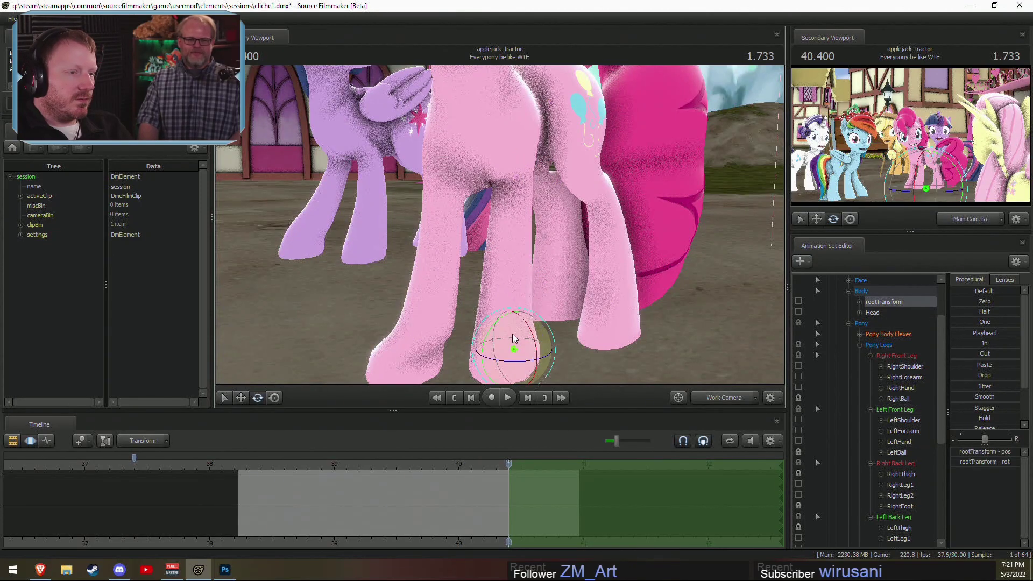
pyautogui.moveTo(518, 340); pyautogui.dragTo(501, 225)
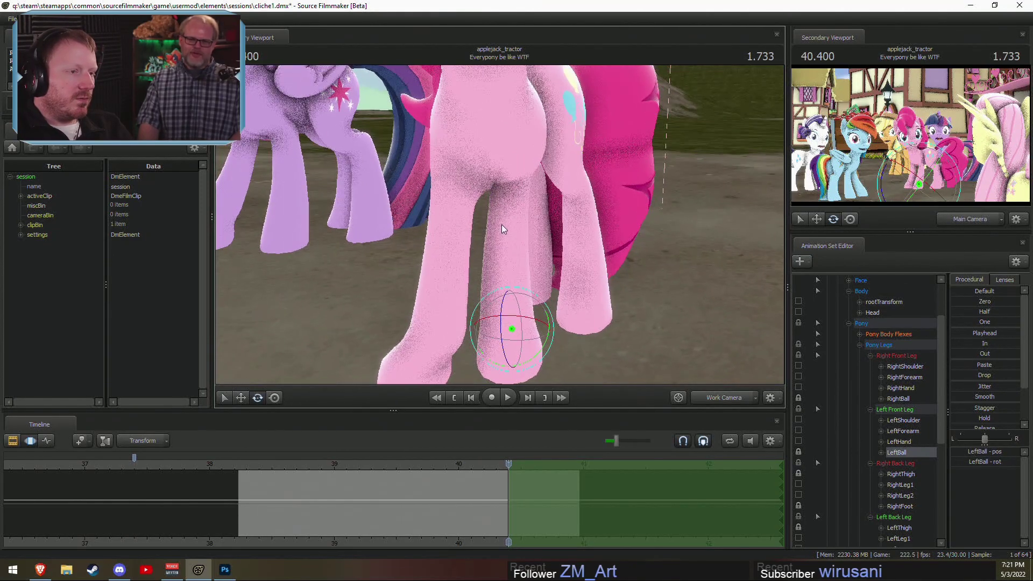
pyautogui.click(504, 285)
pyautogui.moveTo(524, 284); pyautogui.dragTo(514, 282)
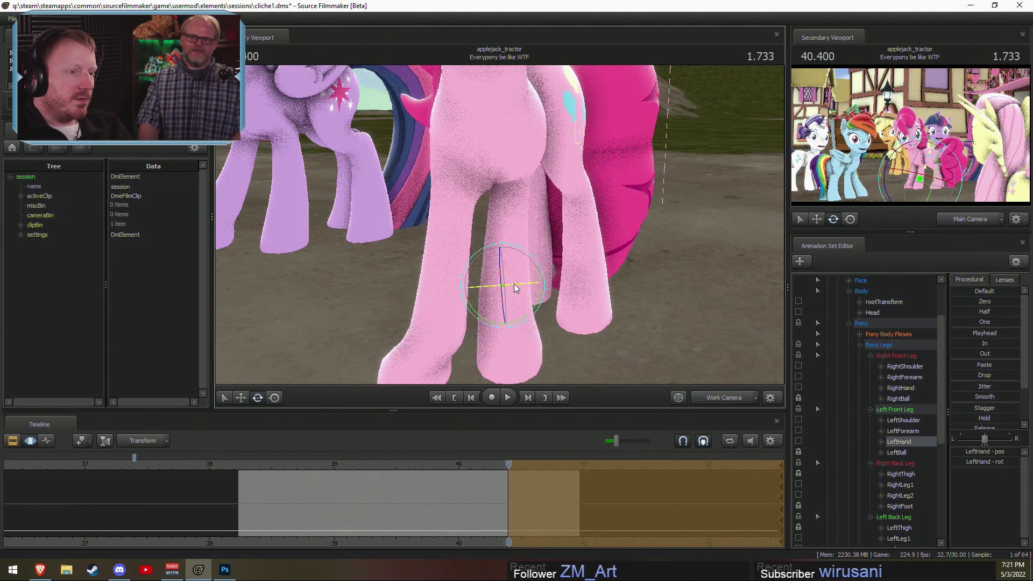
# Step: Readjust the rotation of LeftForearm and LeftShoulder to match the new lower left front leg pose
pyautogui.click(516, 174)
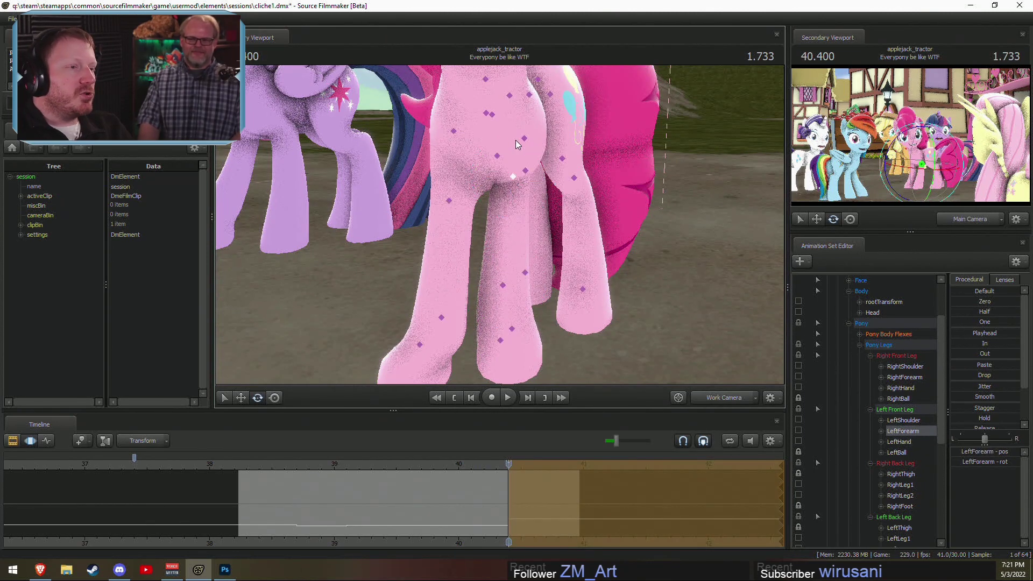
pyautogui.click(515, 140)
pyautogui.moveTo(548, 125); pyautogui.dragTo(626, 199)
pyautogui.moveTo(564, 230); pyautogui.dragTo(483, 183)
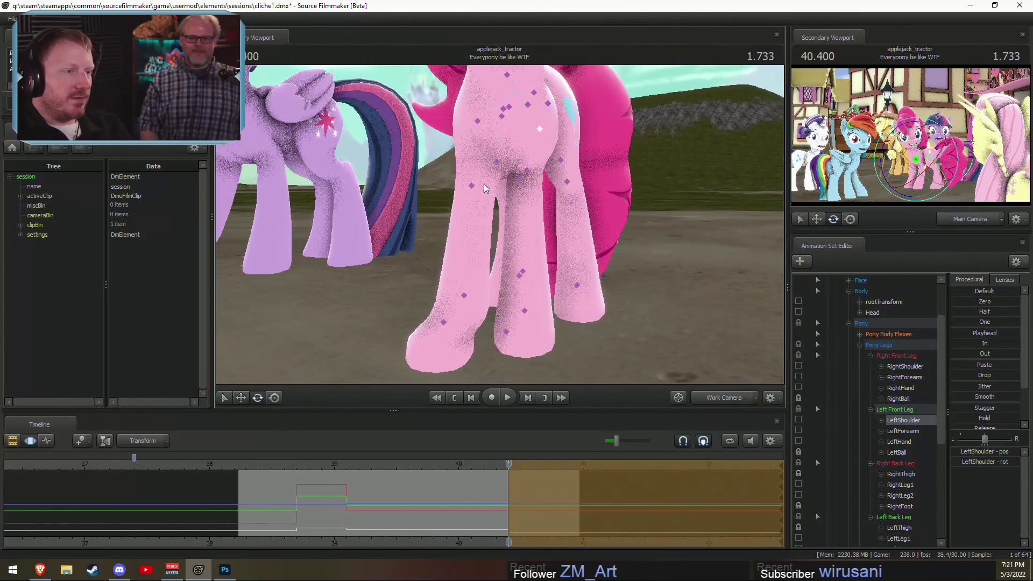
# Step: Rotate the RightShoulder bone to reposition the pink pony's right front leg
pyautogui.click(479, 121)
pyautogui.moveTo(459, 91); pyautogui.dragTo(592, 107)
pyautogui.keyDown('alt'); pyautogui.moveTo(499, 224); pyautogui.dragTo(505, 129); pyautogui.keyUp('alt')
pyautogui.moveTo(477, 88); pyautogui.dragTo(463, 87)
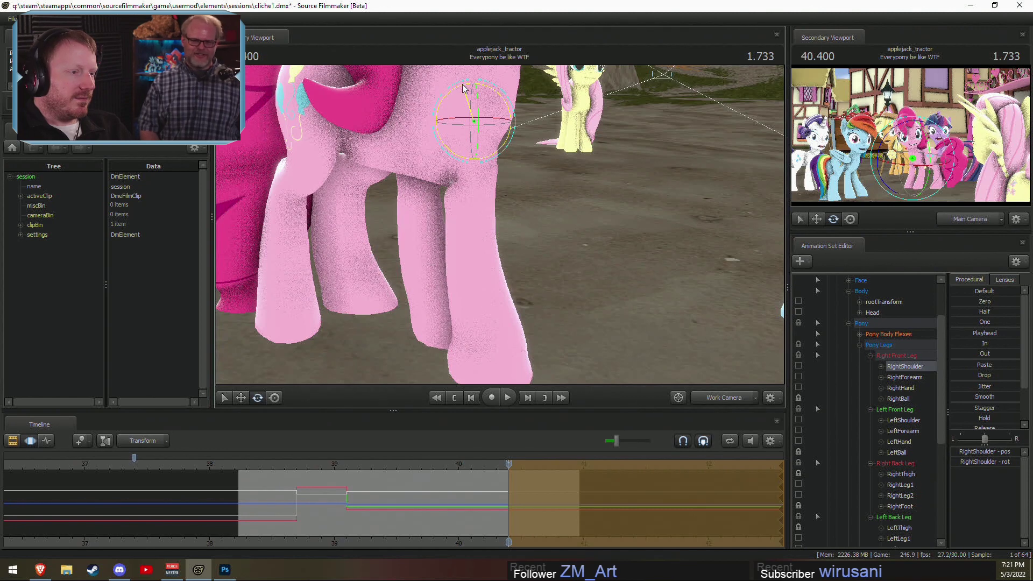
pyautogui.moveTo(462, 84); pyautogui.dragTo(463, 84)
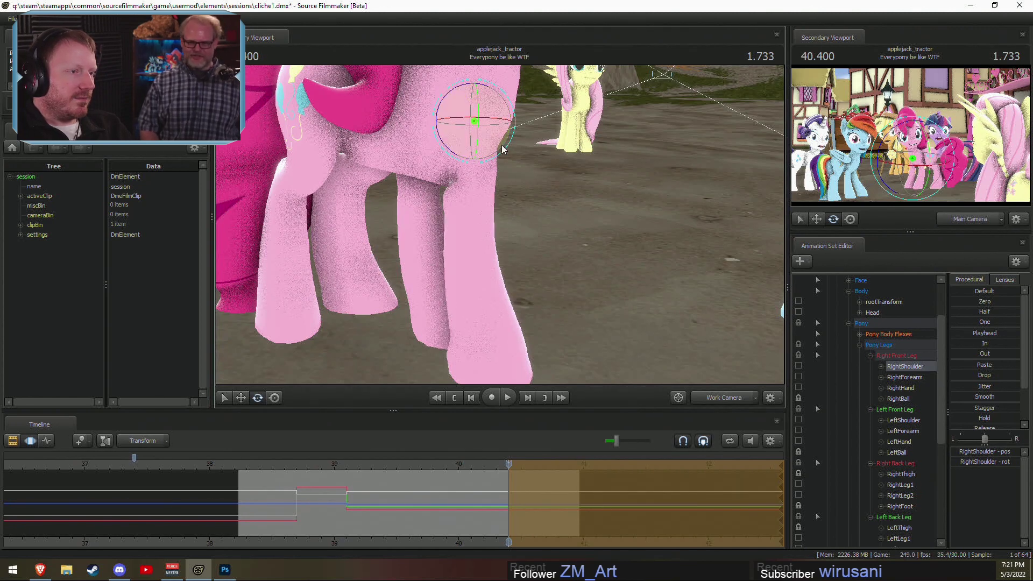
pyautogui.keyDown('alt'); pyautogui.moveTo(537, 198); pyautogui.dragTo(430, 167); pyautogui.keyUp('alt')
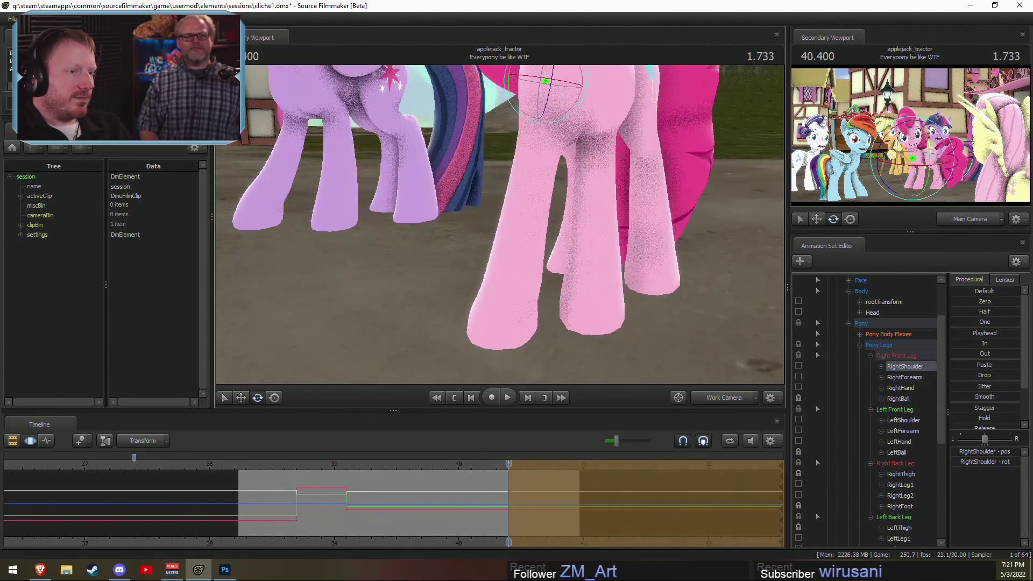
pyautogui.moveTo(501, 210); pyautogui.dragTo(523, 267)
# Step: Rotate the RightForearm and RightHand bones to adjust the lower part of the right front leg
pyautogui.keyDown('ctrl'); pyautogui.click(518, 197); pyautogui.keyUp('ctrl')
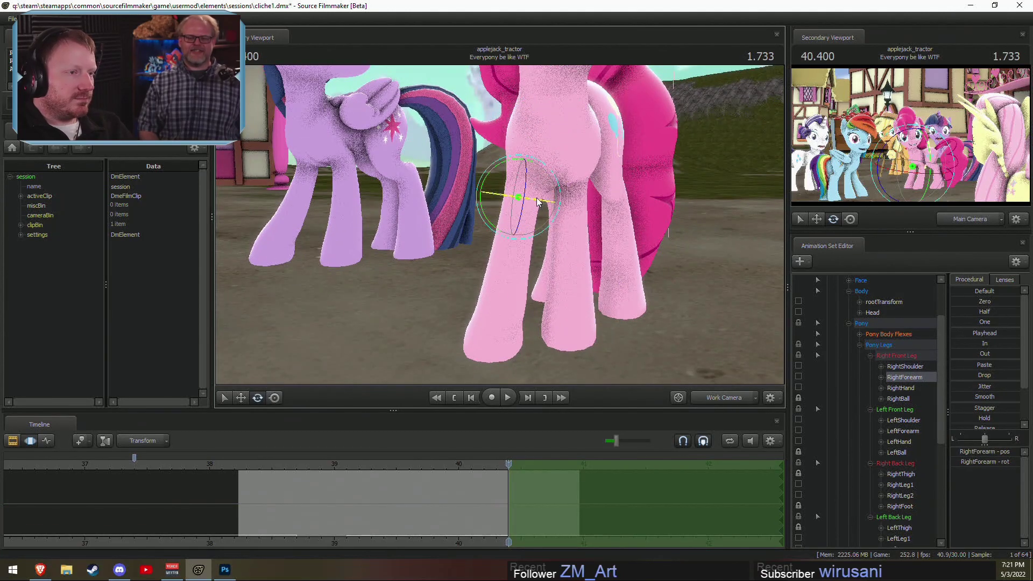
pyautogui.keyDown('ctrl'); pyautogui.click(508, 292); pyautogui.keyUp('ctrl')
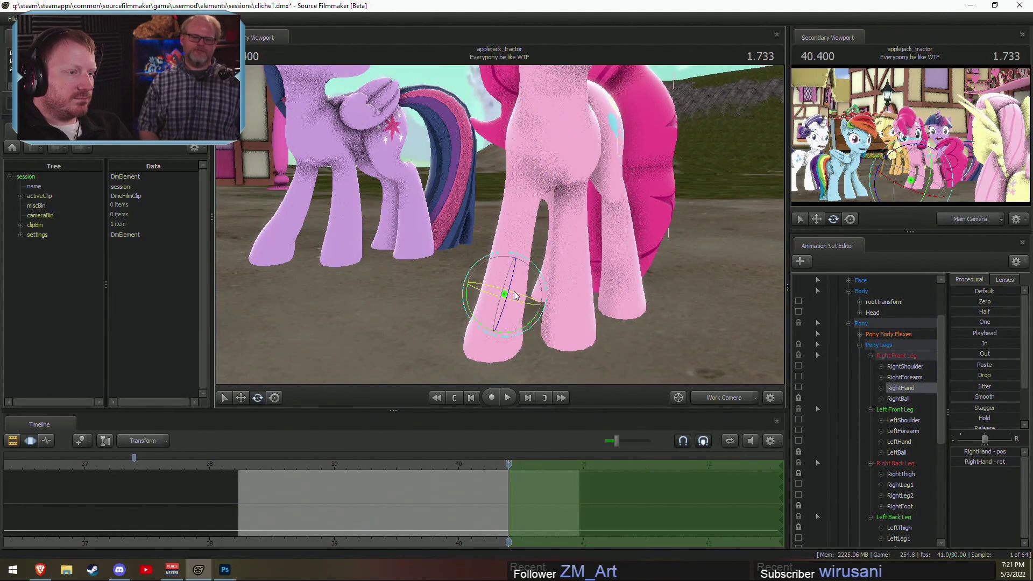
pyautogui.moveTo(523, 296)
pyautogui.mouseDown()
pyautogui.moveTo(533, 292)
pyautogui.moveTo(520, 299)
pyautogui.mouseUp()
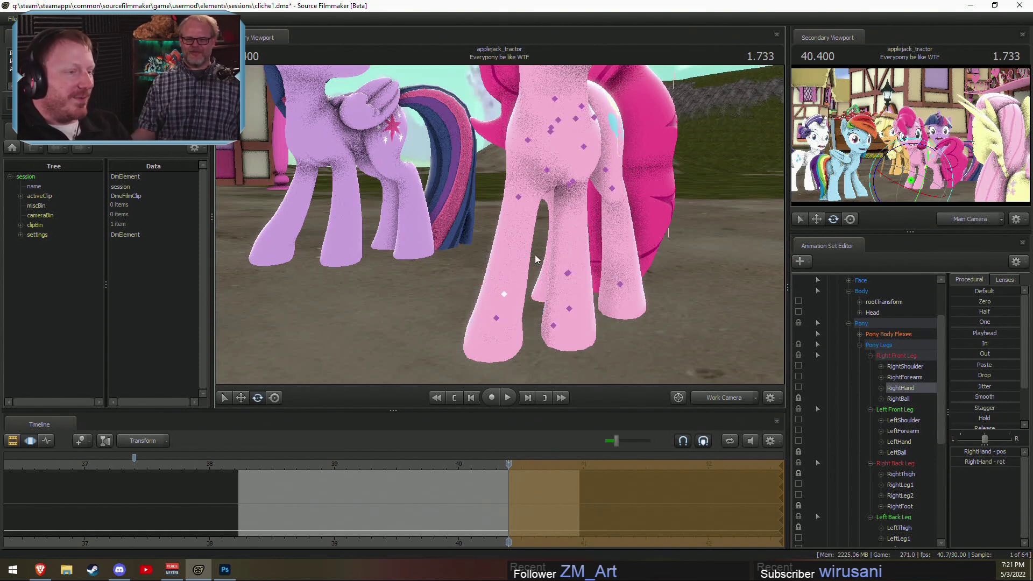
pyautogui.keyDown('alt'); pyautogui.moveTo(482, 205); pyautogui.dragTo(504, 226); pyautogui.keyUp('alt')
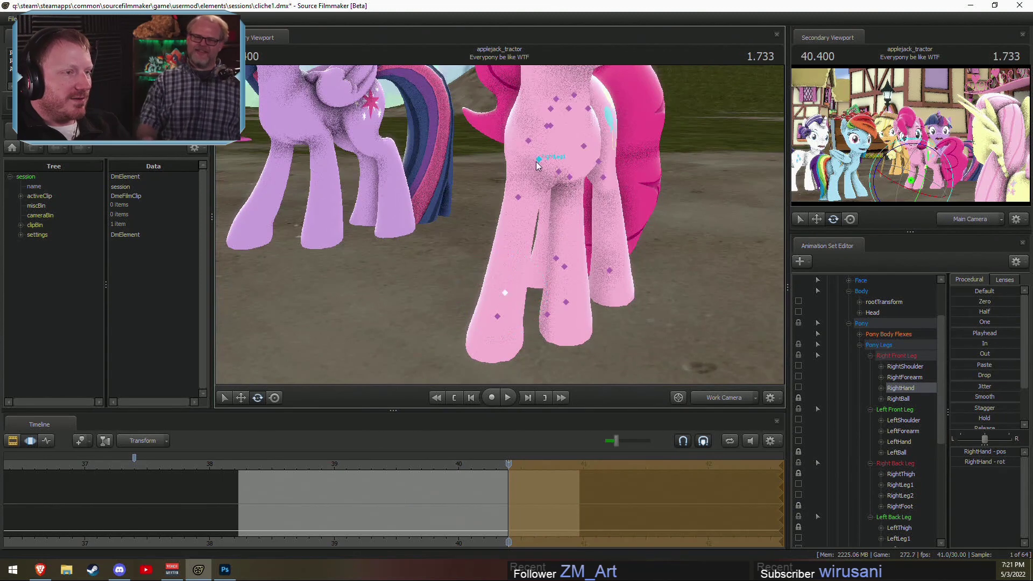
# Step: Rotate the RightShoulder bone again to refine the placement of the pink pony's right front leg
pyautogui.click(547, 162)
pyautogui.moveTo(551, 114); pyautogui.dragTo(551, 110)
pyautogui.moveTo(494, 508)
pyautogui.mouseDown()
pyautogui.moveTo(479, 508)
pyautogui.moveTo(508, 508)
pyautogui.mouseUp()
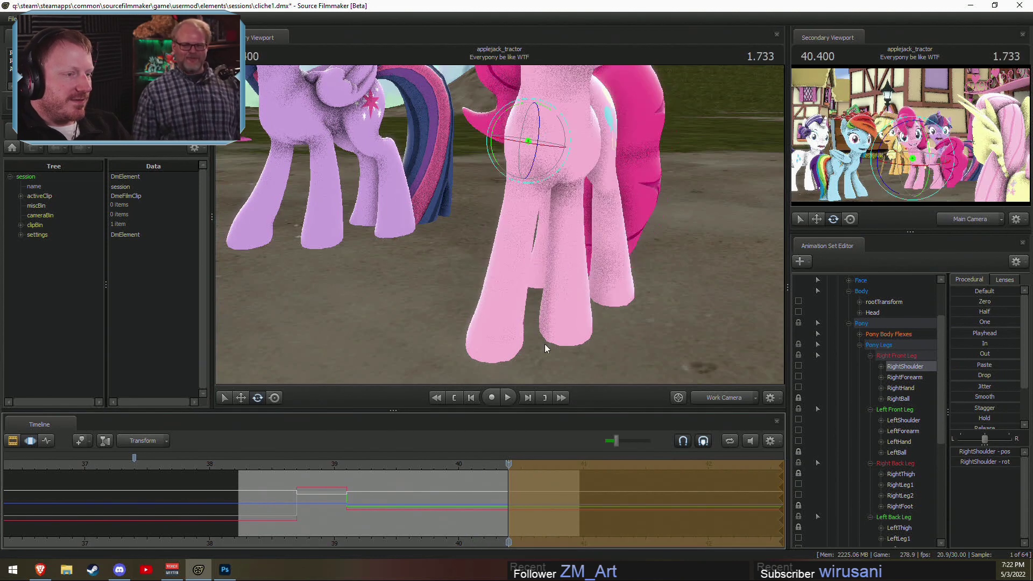
# Step: Adjust the RightHand bone's rotation on the pink pony's right front leg, checking the hoof from several angles
pyautogui.press('ctrl')
pyautogui.click(498, 316)
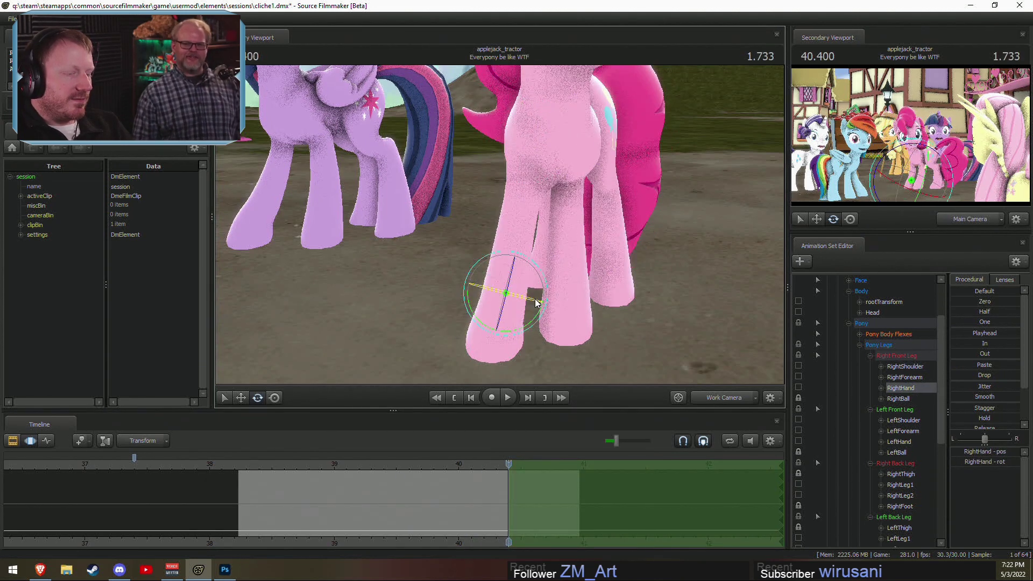
pyautogui.keyDown('alt'); pyautogui.moveTo(514, 220); pyautogui.dragTo(425, 191); pyautogui.keyUp('alt')
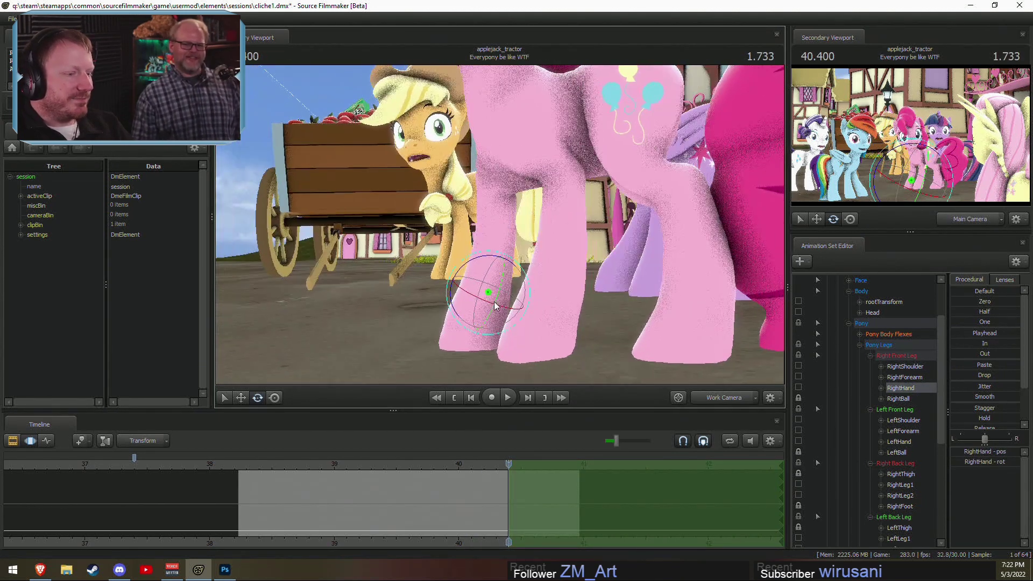
pyautogui.click(494, 503)
pyautogui.moveTo(494, 503)
pyautogui.mouseDown()
pyautogui.moveTo(481, 505)
pyautogui.moveTo(555, 511)
pyautogui.moveTo(508, 508)
pyautogui.mouseUp()
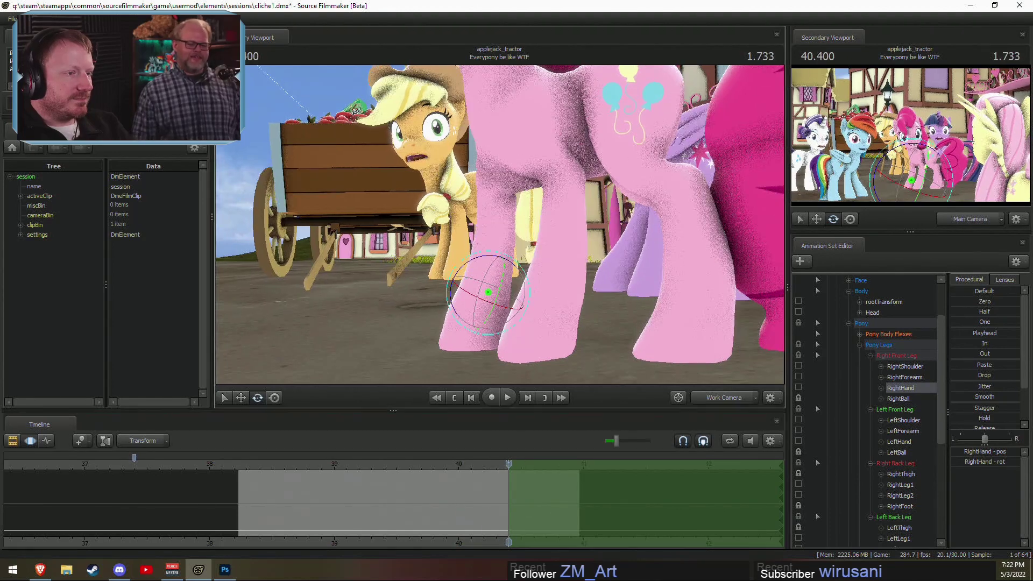
pyautogui.keyDown('alt'); pyautogui.moveTo(486, 242); pyautogui.dragTo(662, 242); pyautogui.keyUp('alt')
pyautogui.moveTo(524, 487); pyautogui.dragTo(508, 505)
# Step: Adjust the RightForearm bone's rotation to refine the bend of the right front leg and scrub through the shot to check it
pyautogui.keyDown('alt'); pyautogui.moveTo(484, 205); pyautogui.dragTo(531, 199); pyautogui.keyUp('alt')
pyautogui.click(515, 134)
pyautogui.click(516, 134)
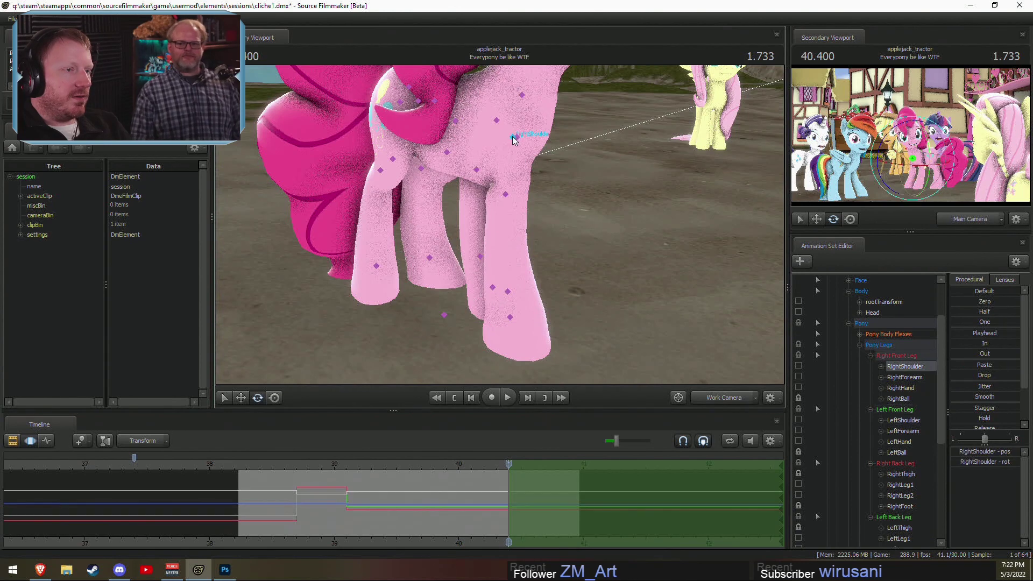
pyautogui.click(535, 181)
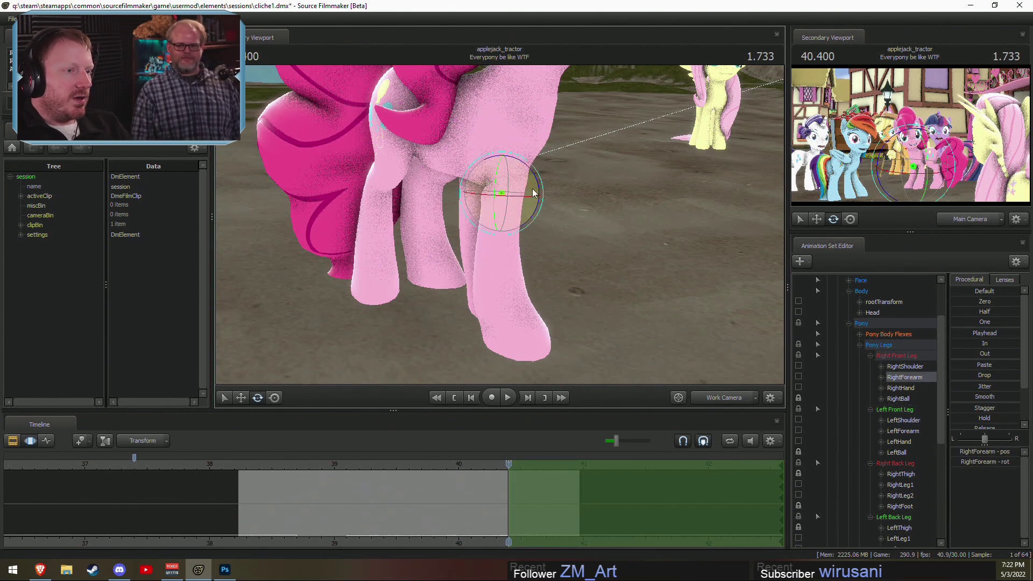
pyautogui.click(541, 136)
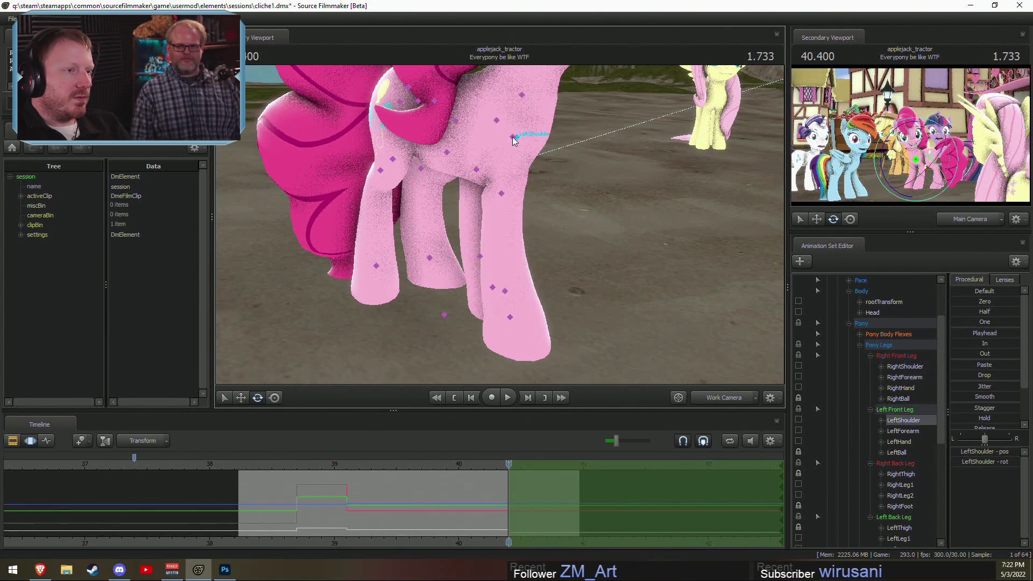
pyautogui.click(535, 182)
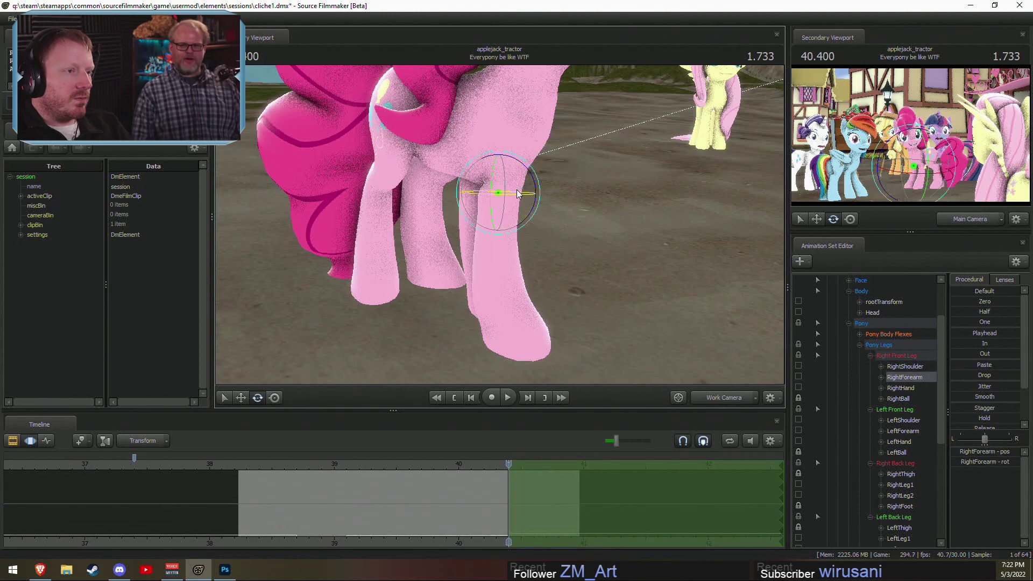
pyautogui.moveTo(535, 182); pyautogui.dragTo(360, 178)
pyautogui.moveTo(518, 522); pyautogui.dragTo(583, 417)
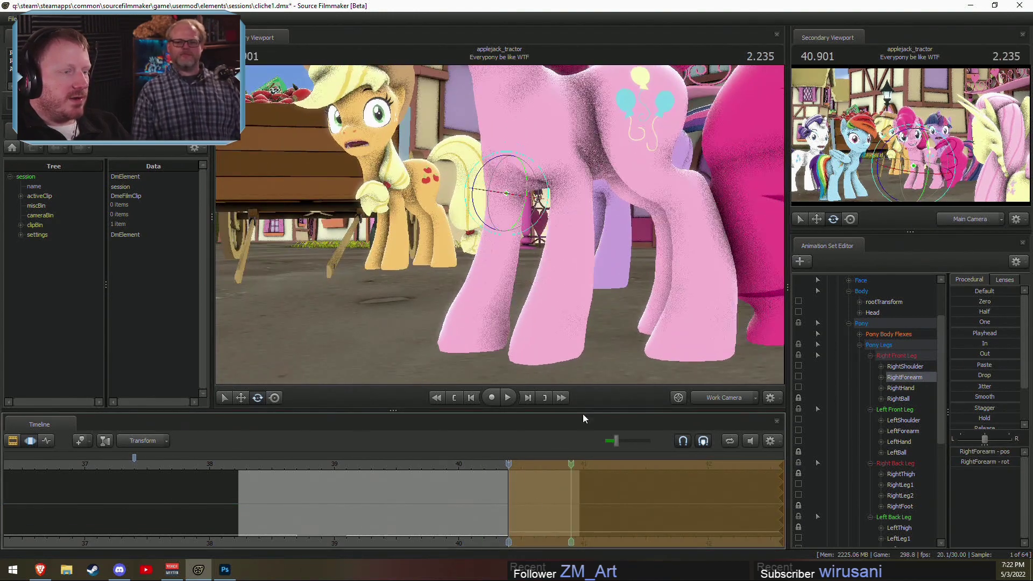
# Step: Rotate the RightForearm bone further from the front side view and check the pose from the opposite side
pyautogui.keyDown('alt'); pyautogui.moveTo(570, 226); pyautogui.dragTo(672, 226); pyautogui.keyUp('alt')
pyautogui.moveTo(517, 185); pyautogui.dragTo(508, 140)
pyautogui.click(510, 138)
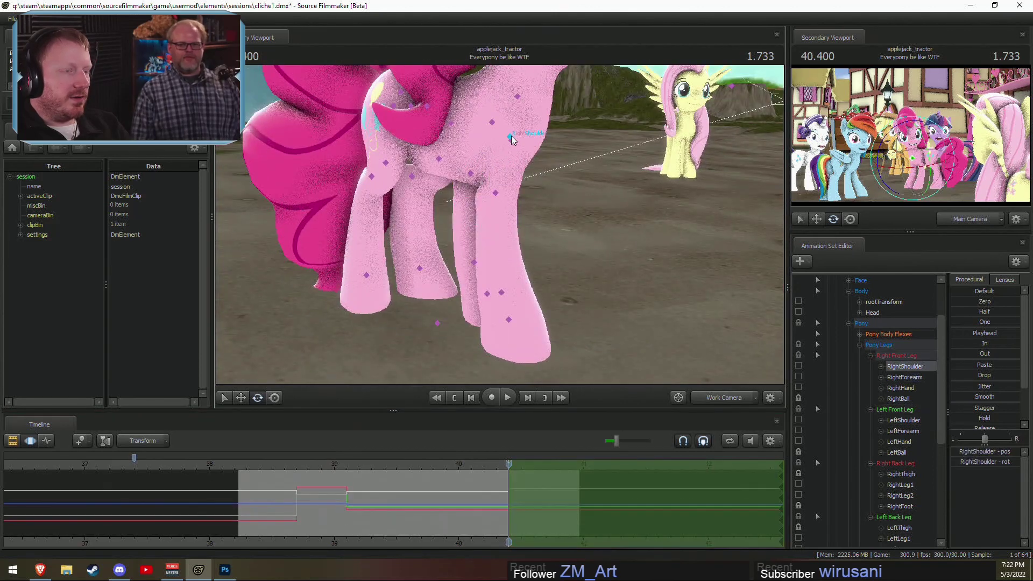
pyautogui.click(487, 195)
pyautogui.moveTo(516, 198); pyautogui.dragTo(526, 181)
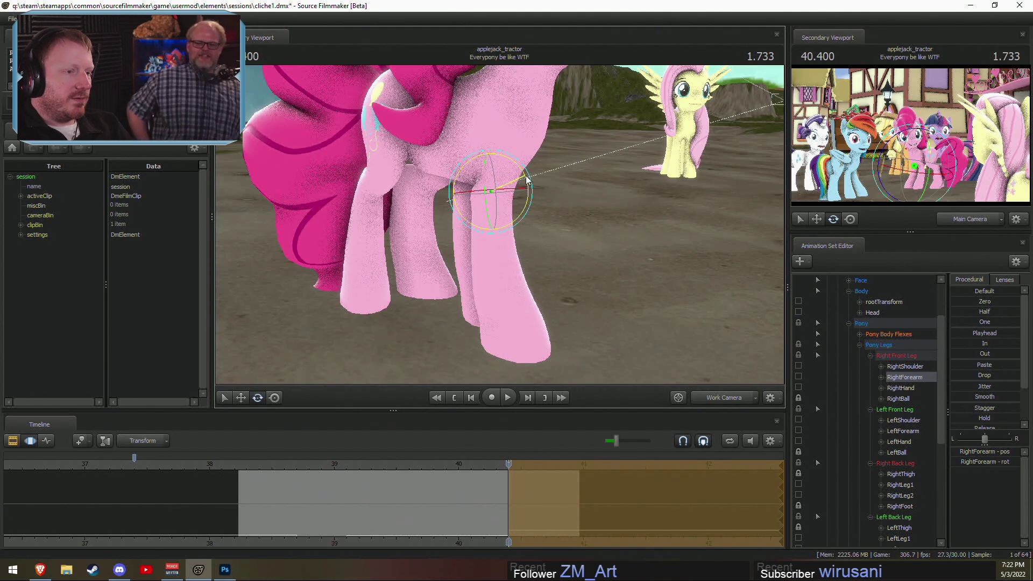
pyautogui.keyDown('alt'); pyautogui.moveTo(508, 253); pyautogui.dragTo(344, 253); pyautogui.keyUp('alt')
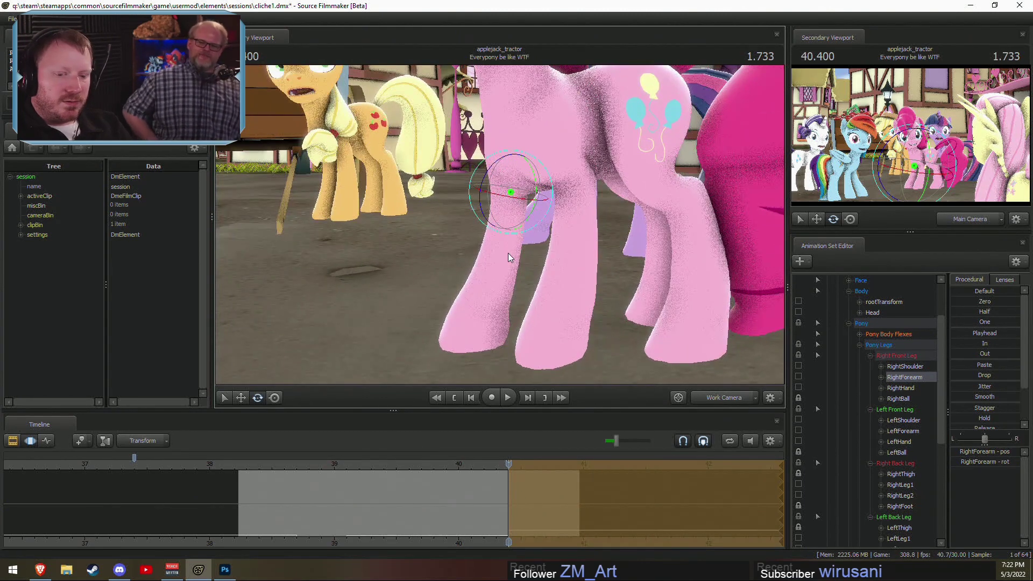
pyautogui.moveTo(475, 501); pyautogui.dragTo(508, 505)
# Step: Fine-tune the RightForearm and RightShoulder rotations with the pink pony viewed from the front
pyautogui.keyDown('alt'); pyautogui.moveTo(569, 323); pyautogui.dragTo(634, 322); pyautogui.keyUp('alt')
pyautogui.moveTo(484, 226); pyautogui.dragTo(514, 153)
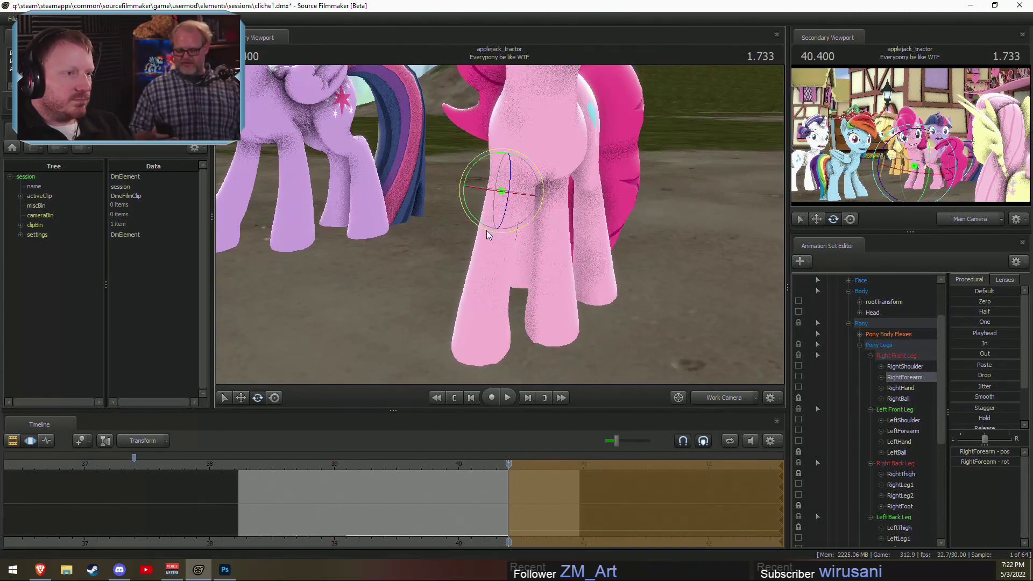
pyautogui.click(515, 141)
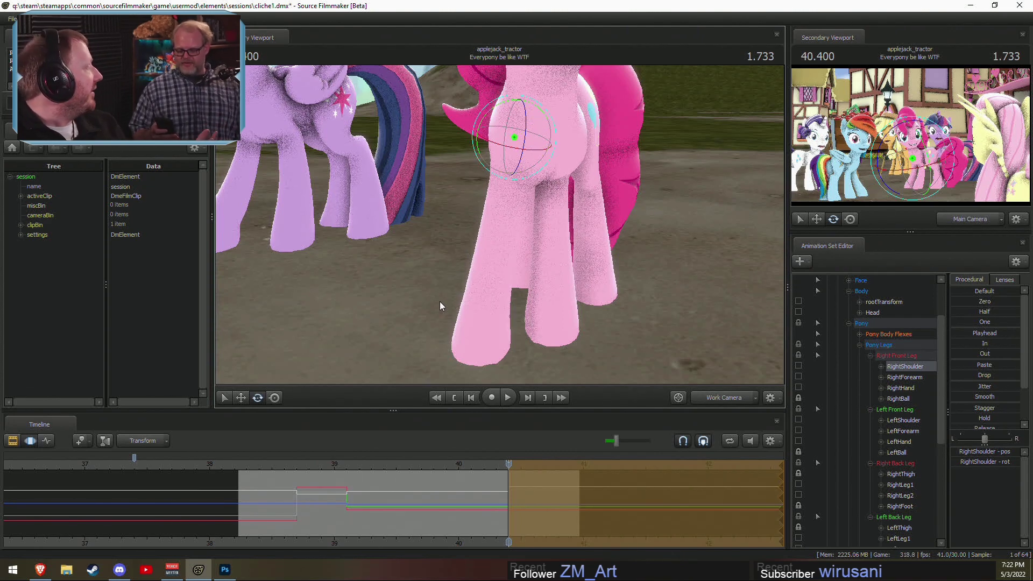
pyautogui.moveTo(530, 495); pyautogui.dragTo(508, 502)
# Step: Switch the primary viewport to the Main Camera and lock the pink pony's RightShoulder and LeftShoulder bones before posing the chest
pyautogui.moveTo(468, 232); pyautogui.dragTo(496, 206)
pyautogui.click(496, 203)
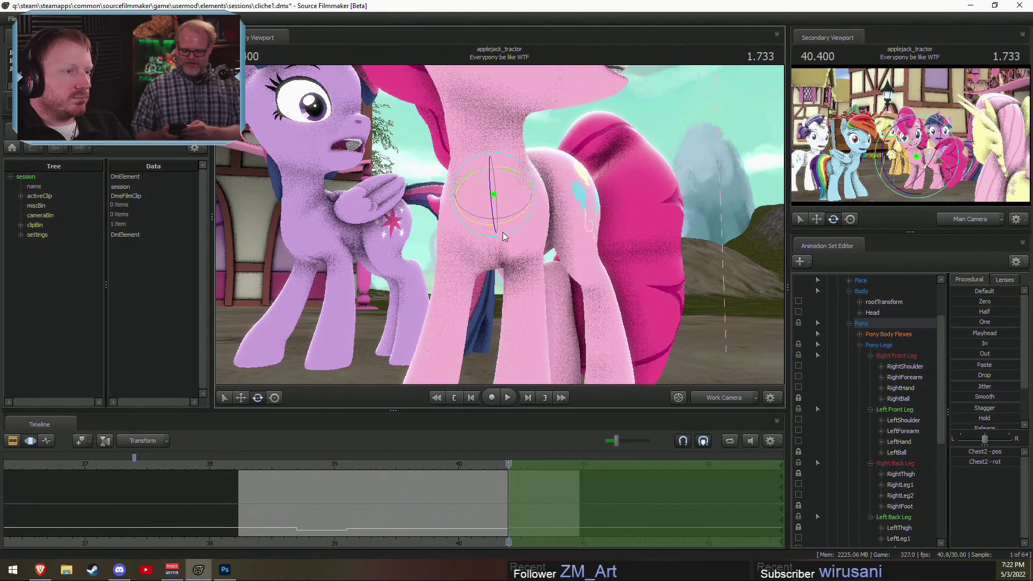
pyautogui.moveTo(528, 245); pyautogui.dragTo(494, 224)
pyautogui.click(708, 398)
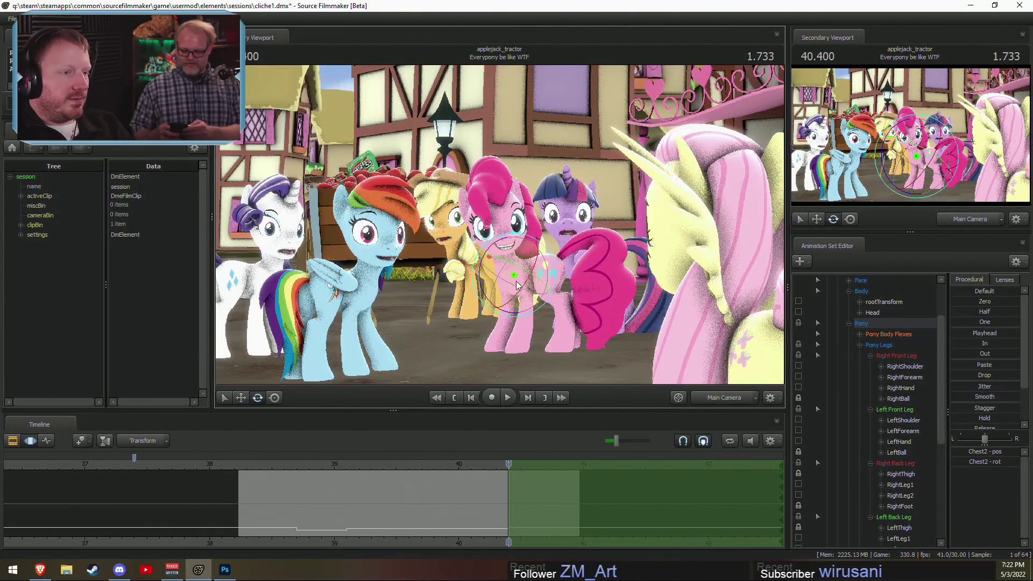
pyautogui.keyDown('ctrl'); pyautogui.click(505, 266); pyautogui.keyUp('ctrl')
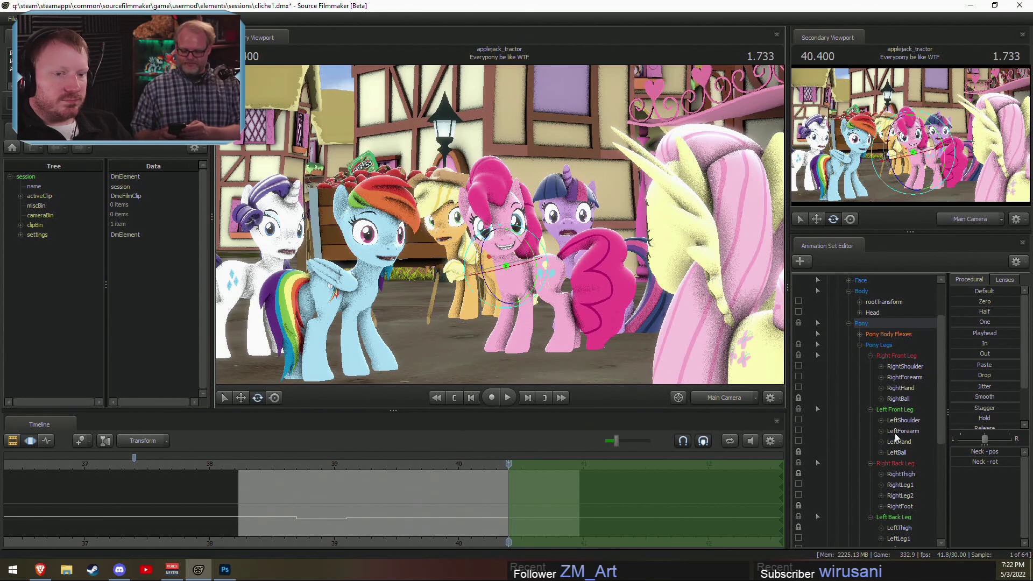
pyautogui.click(799, 367)
# Step: Rotate the Chest2 and Neck bones to adjust the pink pony's upper body posture
pyautogui.click(512, 277)
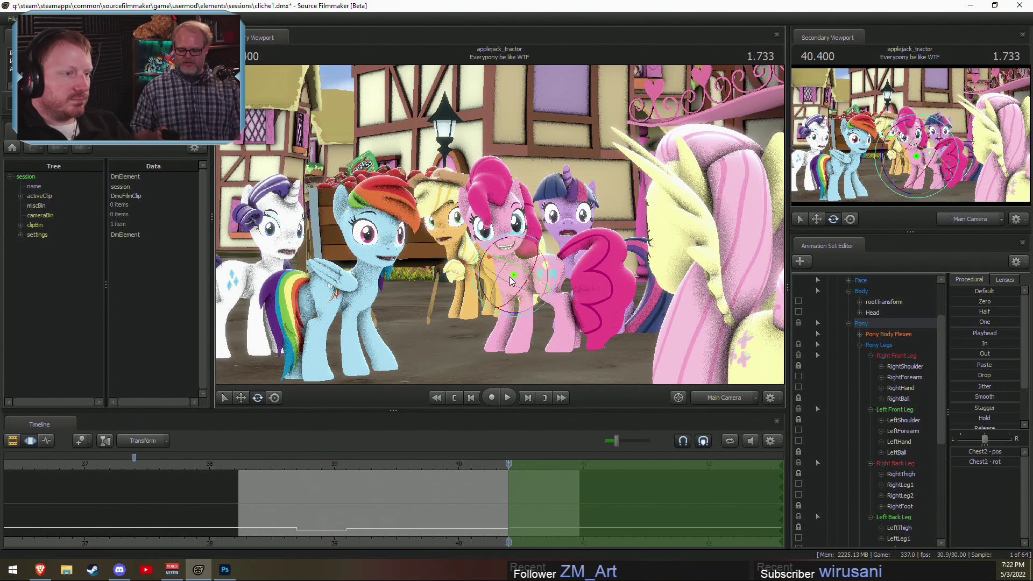
pyautogui.moveTo(507, 282); pyautogui.dragTo(505, 282)
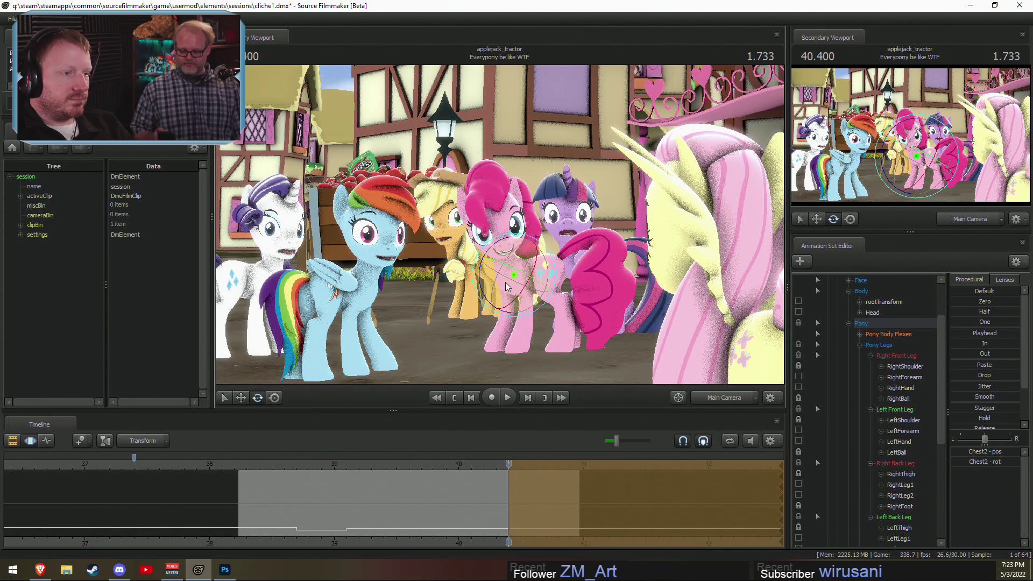
pyautogui.press('ctrl')
pyautogui.click(506, 263)
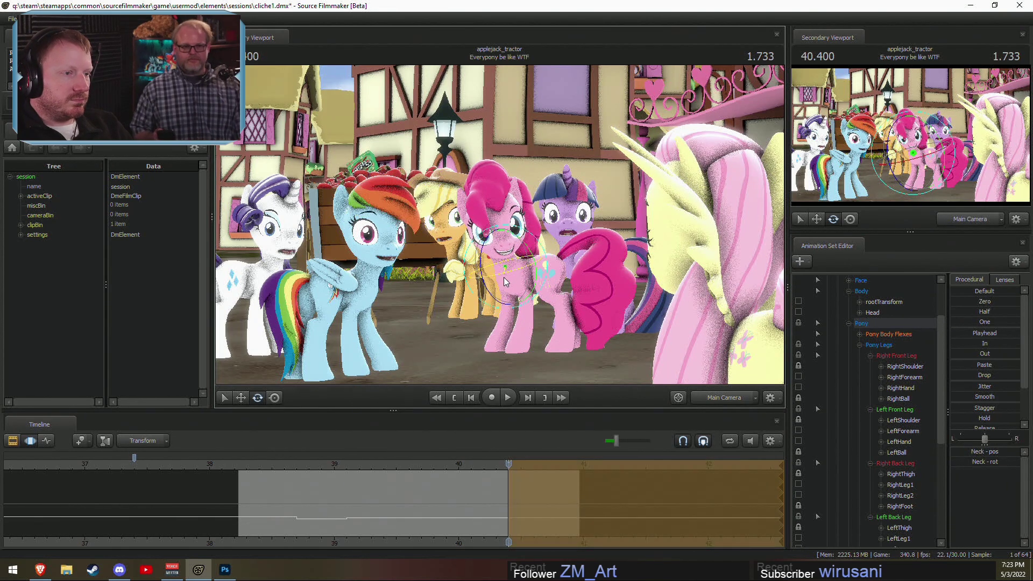
# Step: Rotate the Head bone to reorient the pink pony's face, and play back the shot to check the pose
pyautogui.click(496, 251)
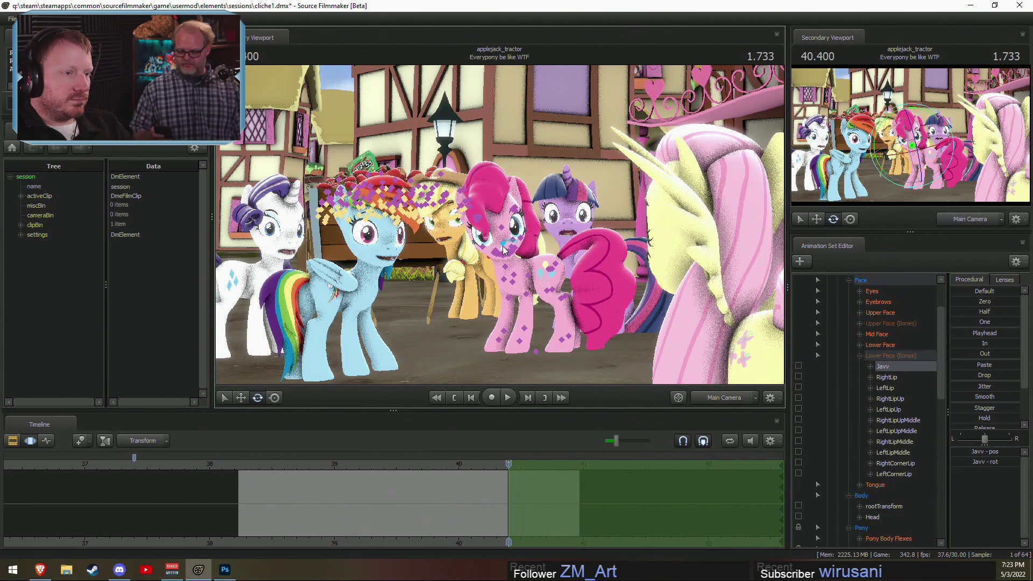
pyautogui.moveTo(495, 246); pyautogui.dragTo(514, 265)
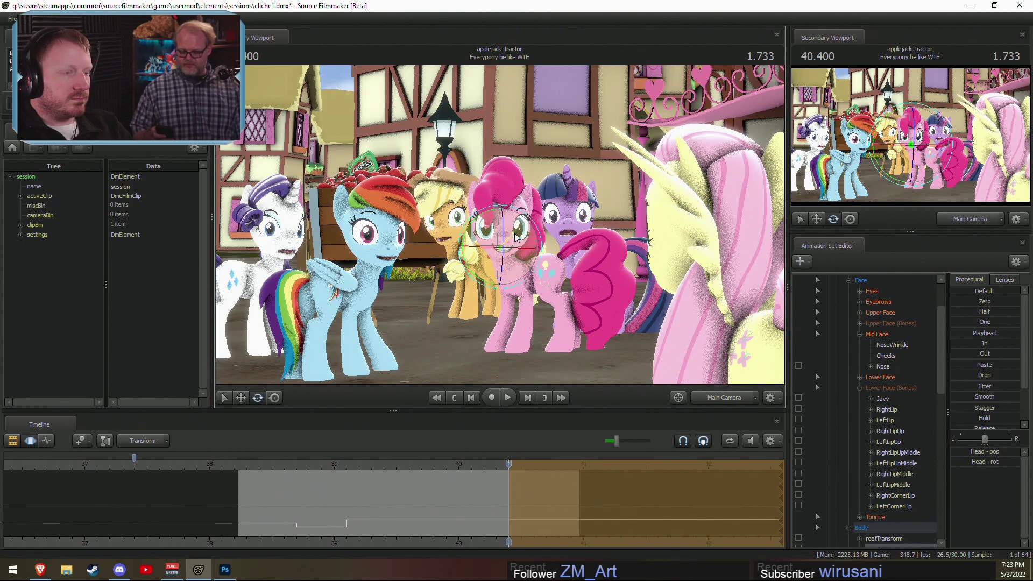
pyautogui.click(453, 466)
pyautogui.press('space')
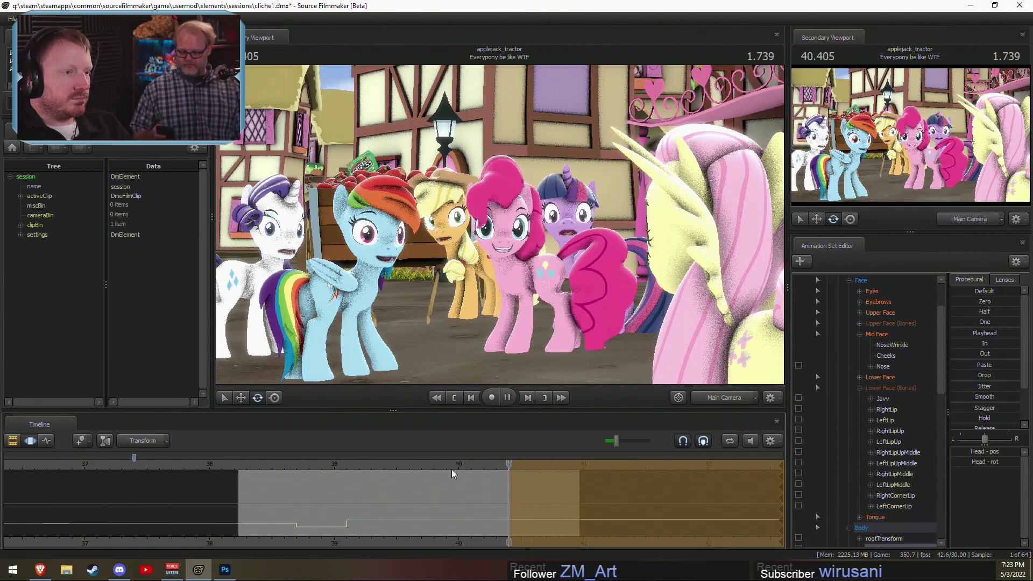
pyautogui.press('space')
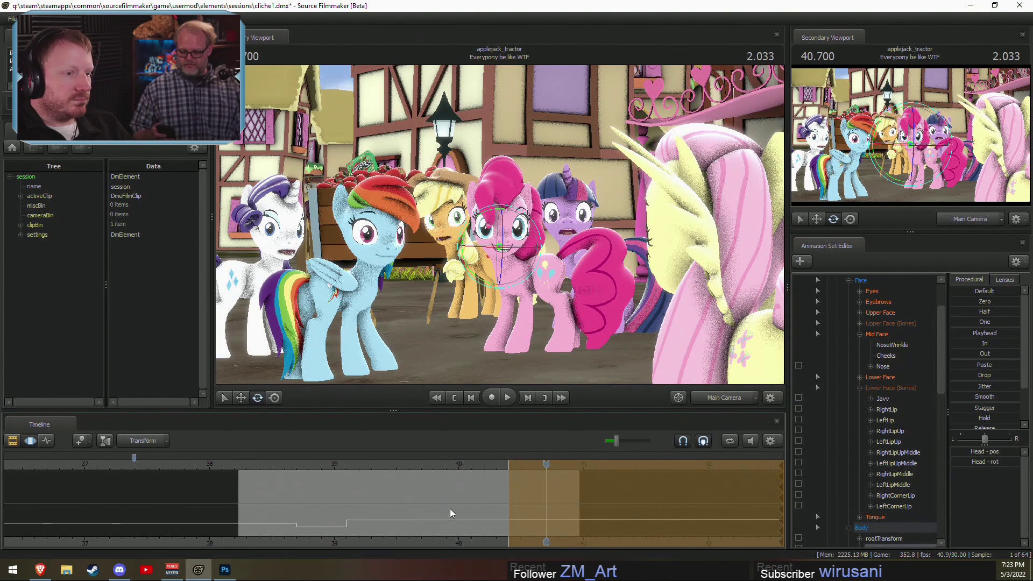
pyautogui.moveTo(450, 508); pyautogui.dragTo(547, 519)
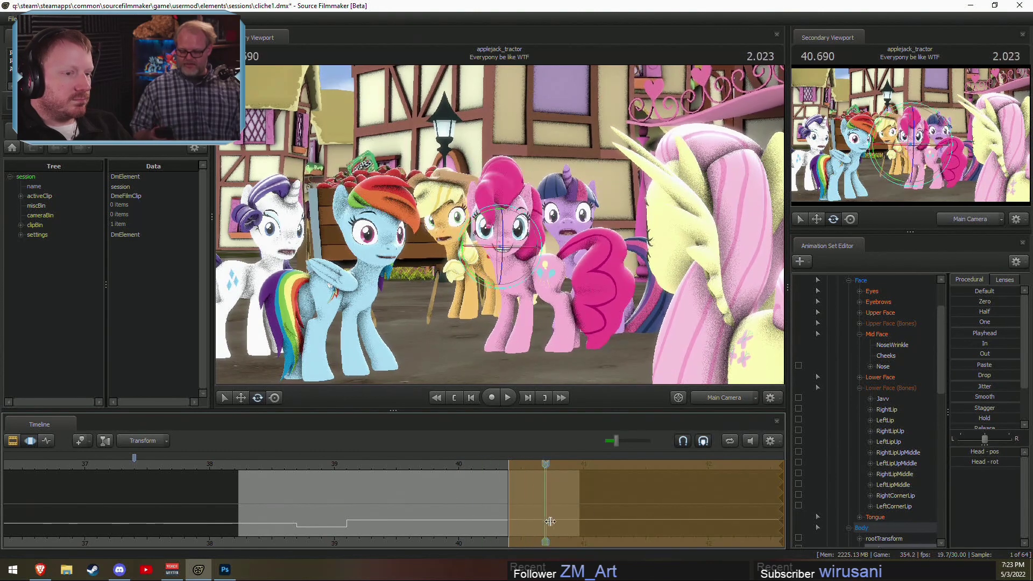
# Step: Switch the primary viewport to the Work Camera and frame the pink pony's legs from the side
pyautogui.click(721, 400)
pyautogui.moveTo(499, 224); pyautogui.dragTo(505, 200)
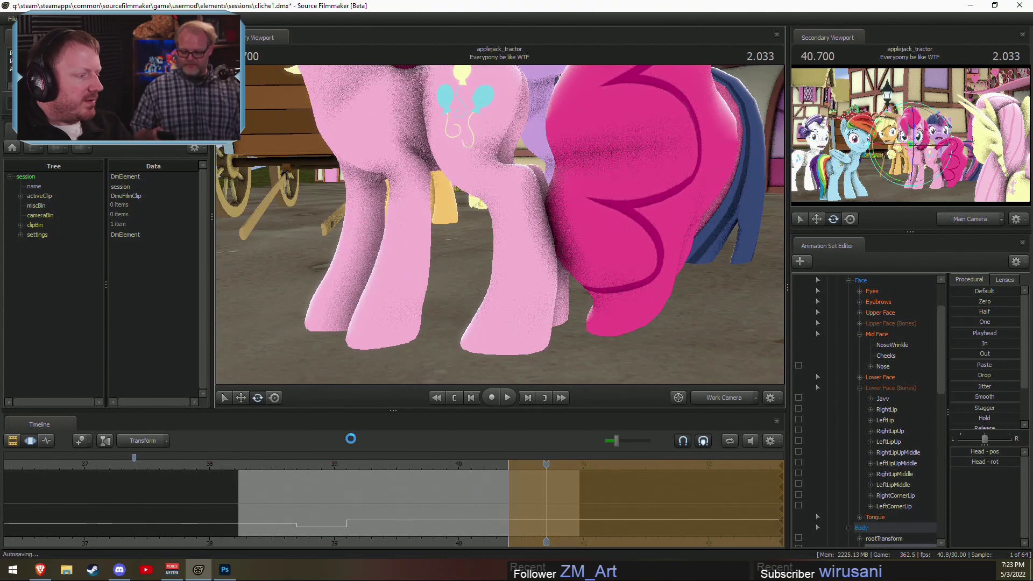
# Step: Switch to the Brave browser and search Google for "pinkie pie day"
pyautogui.click(186, 525)
pyautogui.click(47, 570)
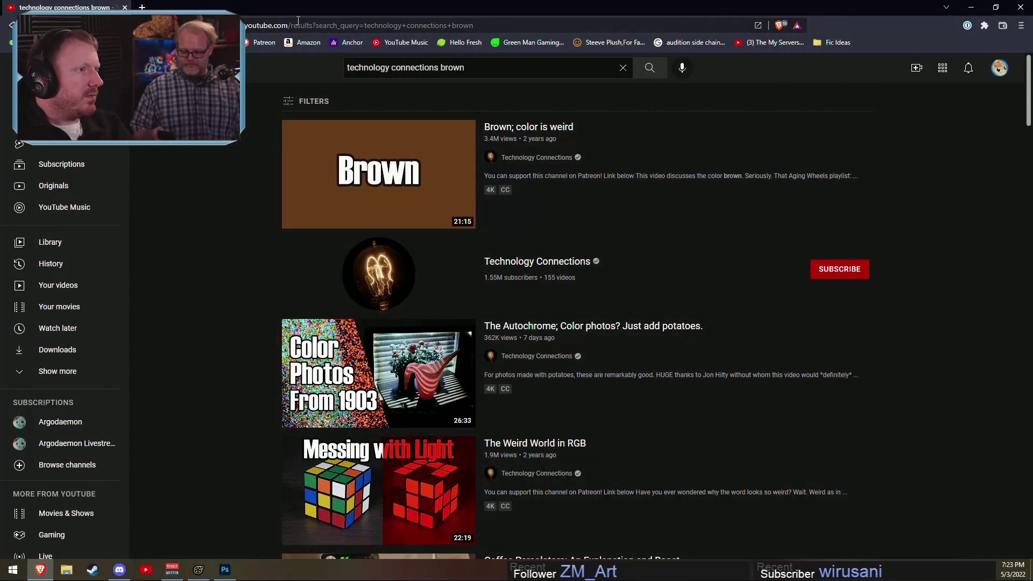
pyautogui.write('pi')
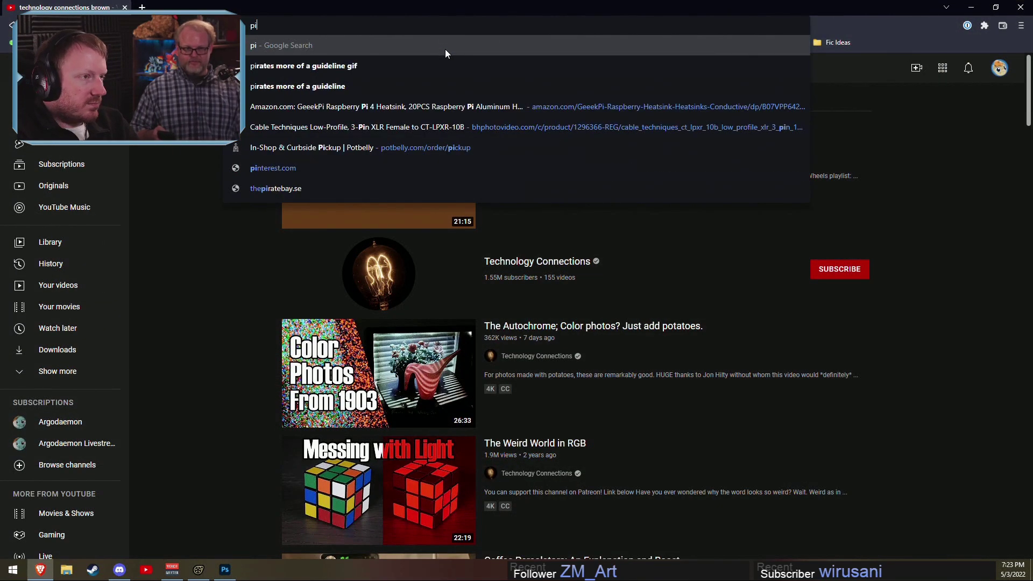
pyautogui.write('nkie pie day')
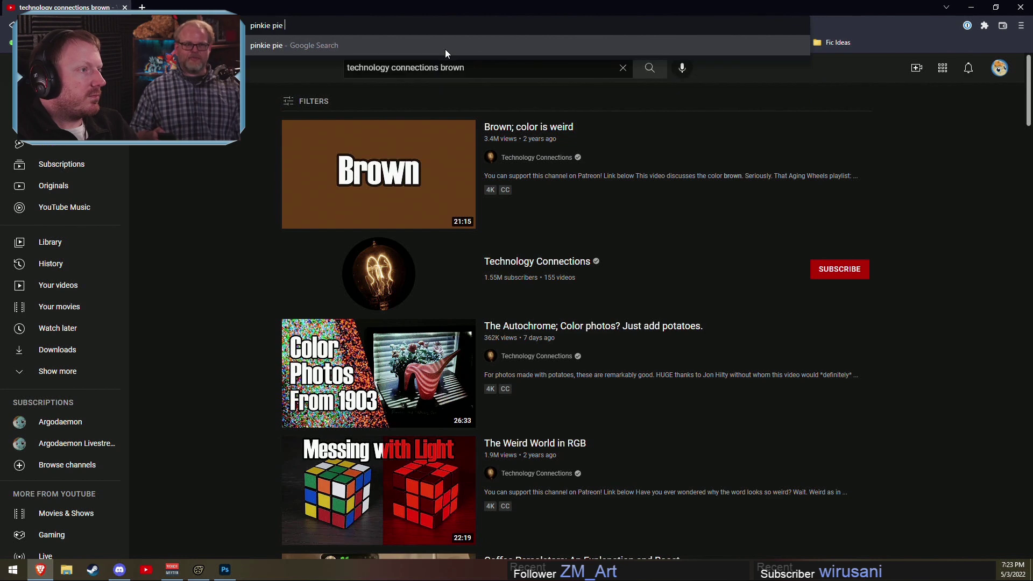
pyautogui.press('Return')
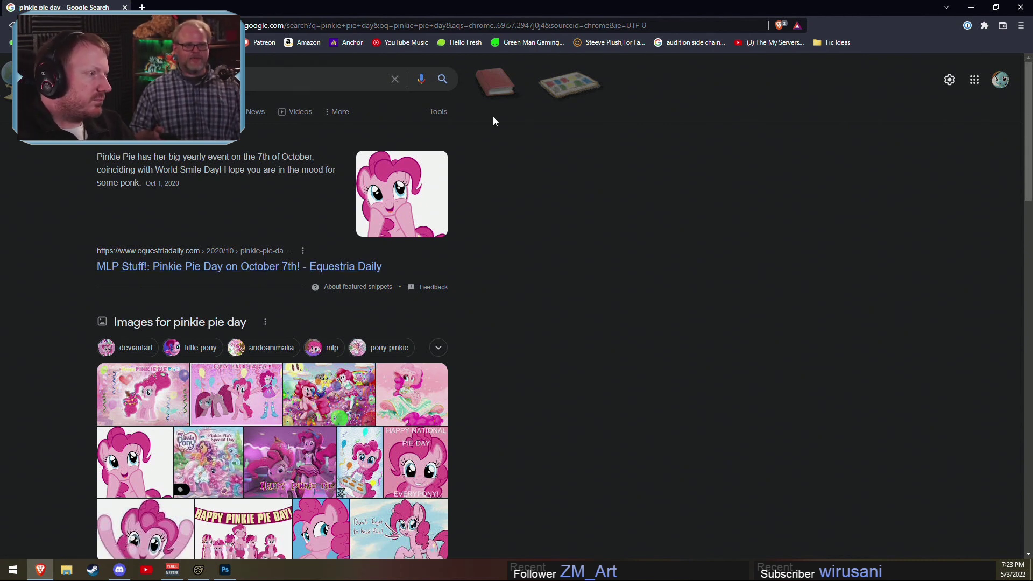
# Step: Search Google for "pinkie pie voice actor"
pyautogui.write('pinkie pi')
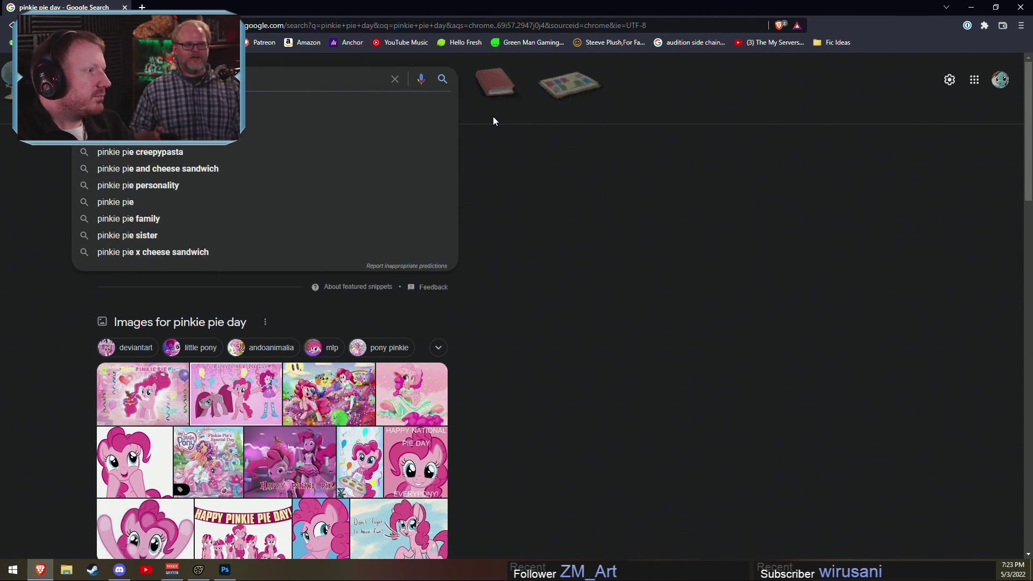
pyautogui.write(' voice actor')
pyautogui.press('Return')
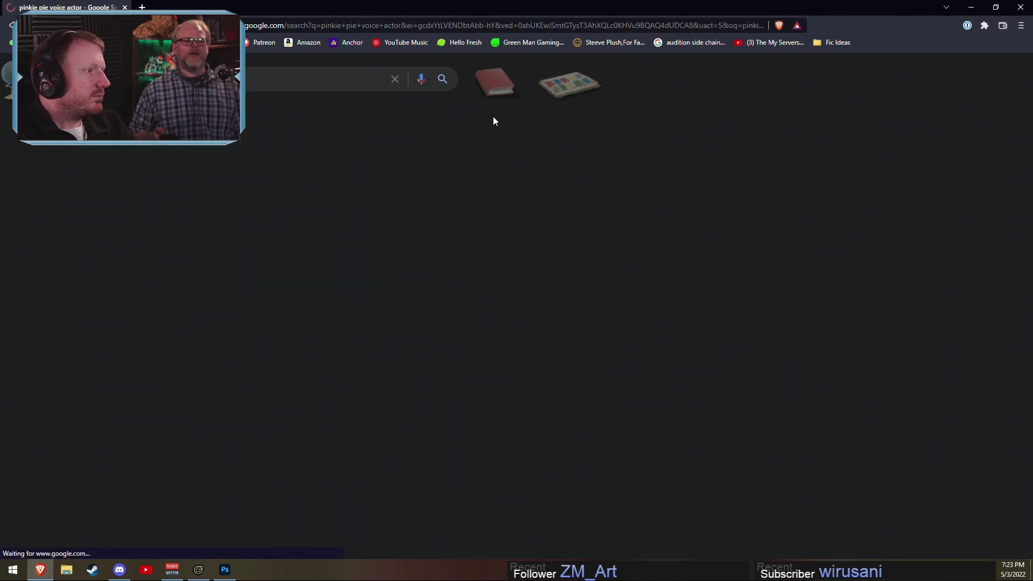
pyautogui.hotkey('shift', 'Tab')
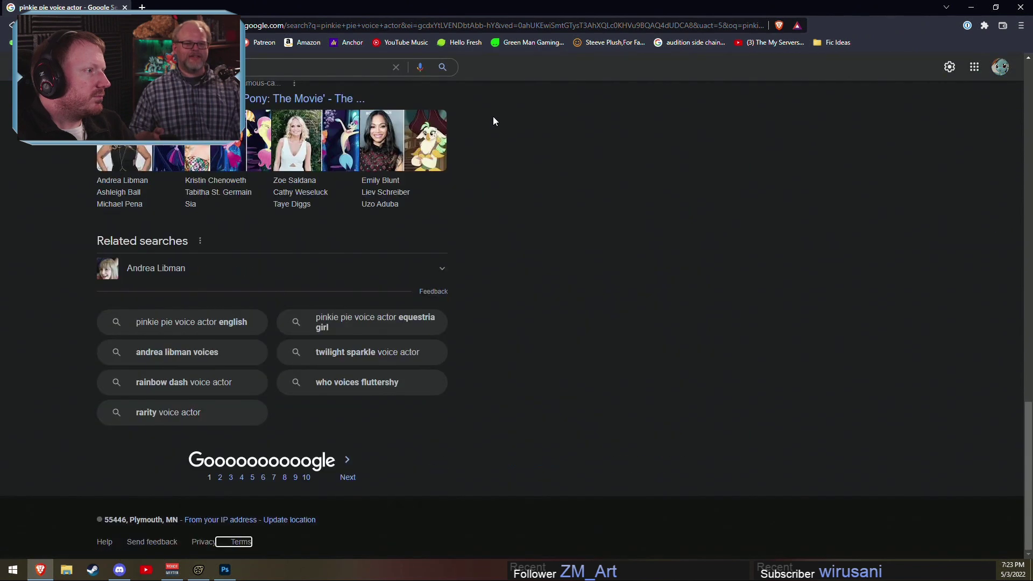
pyautogui.press('Tab')
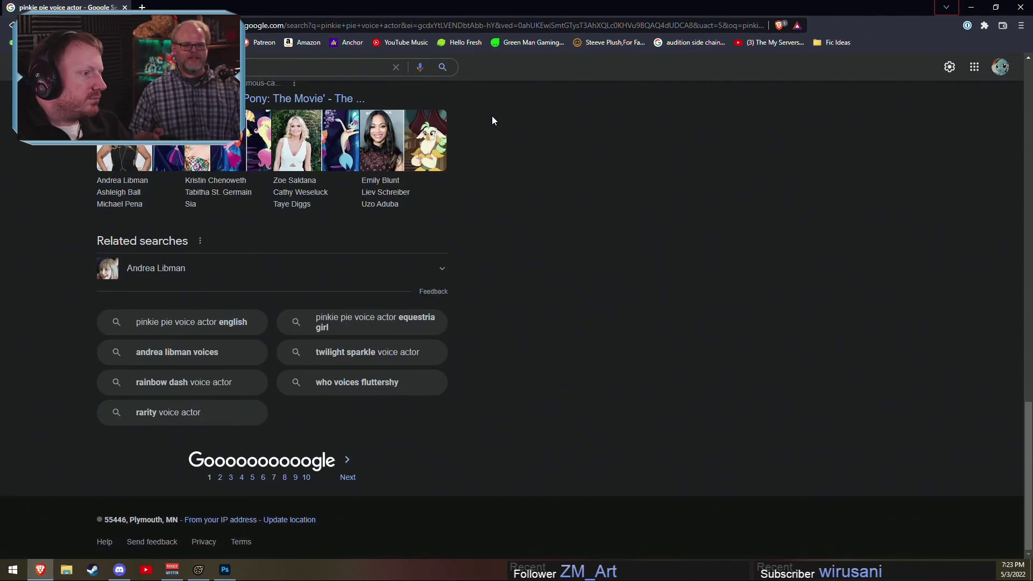
# Step: Search Google for "andrea libman's birthday"
pyautogui.tripleClick(237, 67)
pyautogui.write('a')
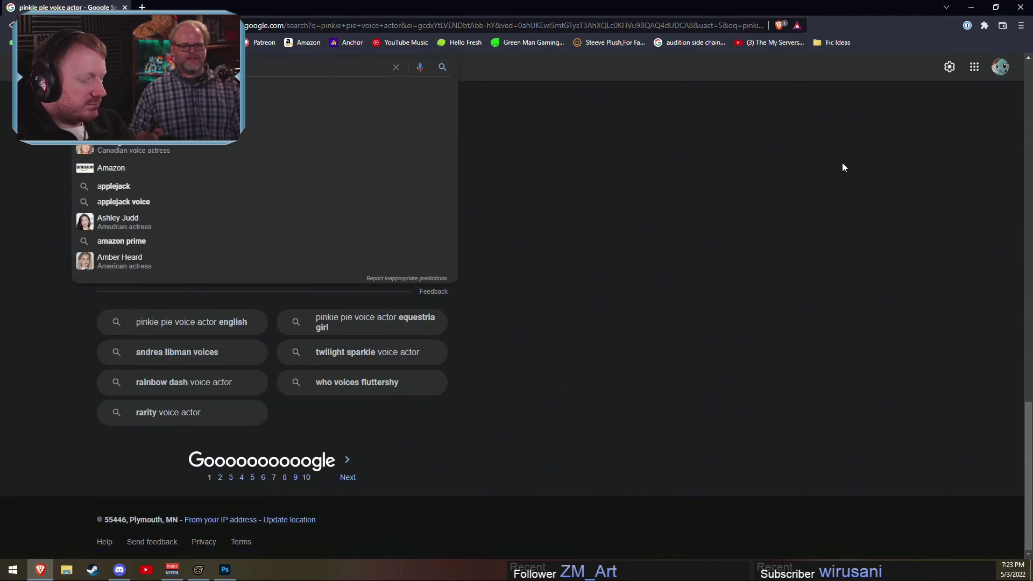
pyautogui.write('ndrea libman')
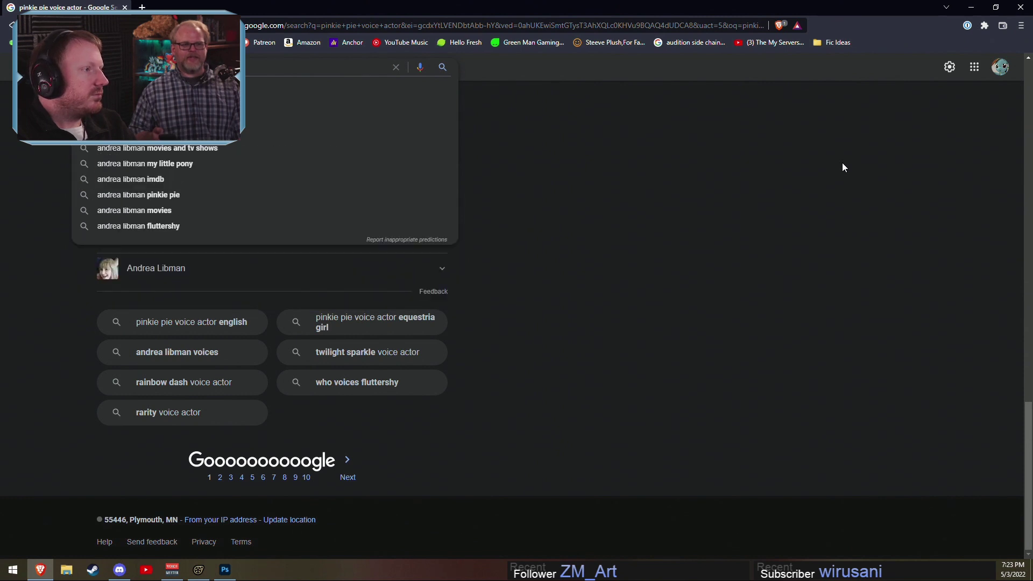
pyautogui.write("'s birthday")
pyautogui.press('Return')
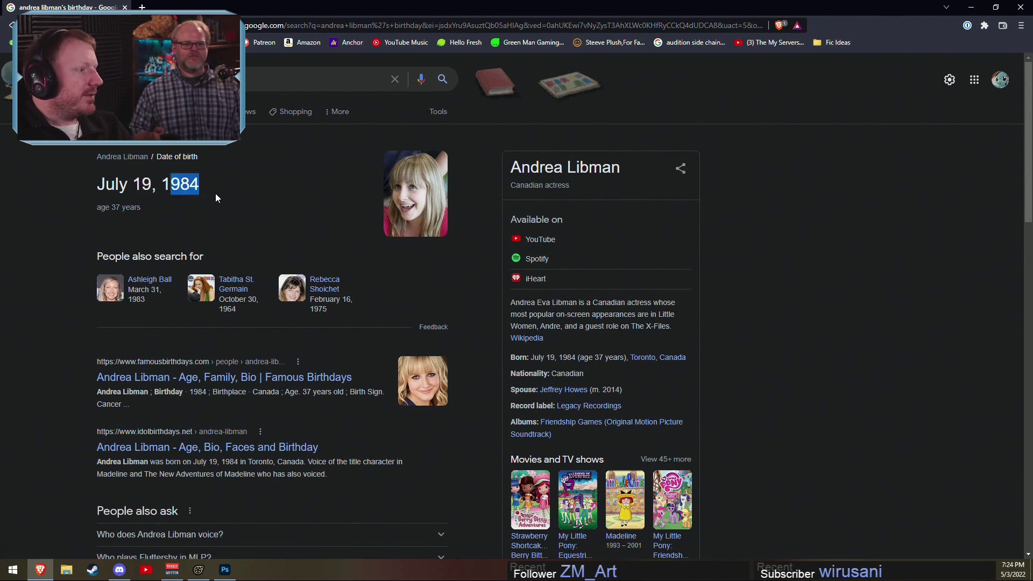
pyautogui.click(169, 220)
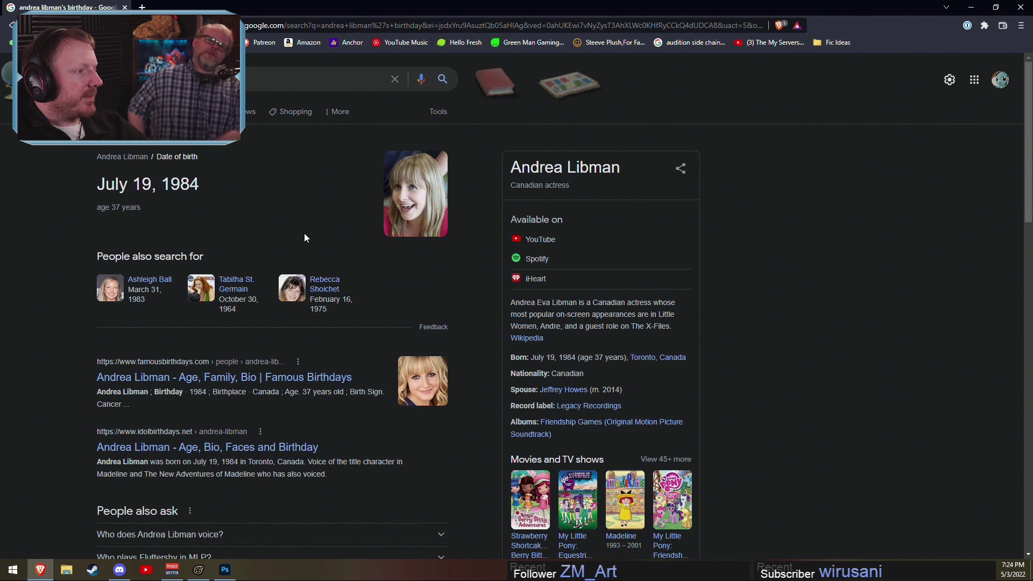
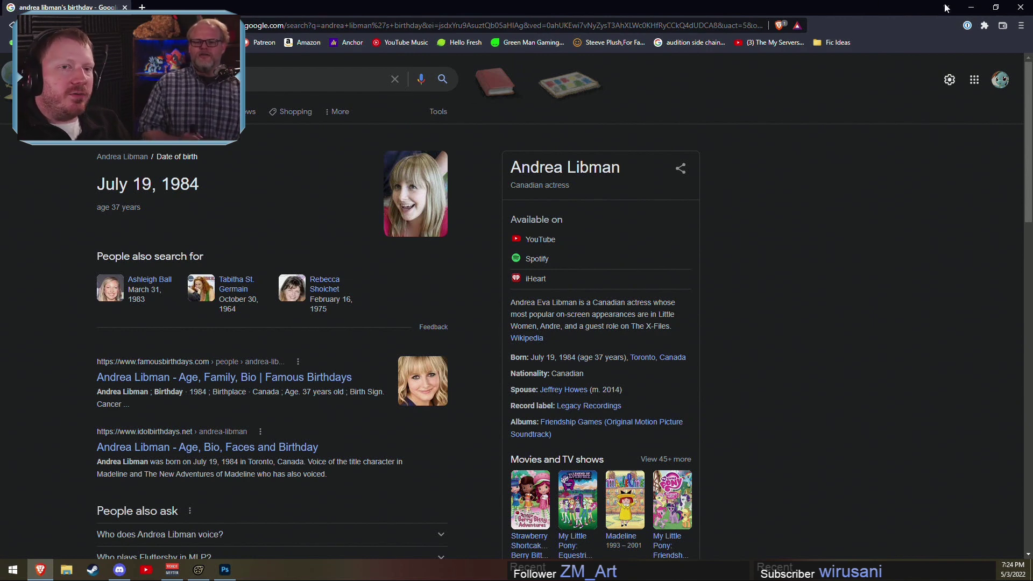
# Step: Switch back to Source Filmmaker and rotate the pink pony's LeftThigh bone, scrubbing the shot to check the hind leg
pyautogui.click(971, 7)
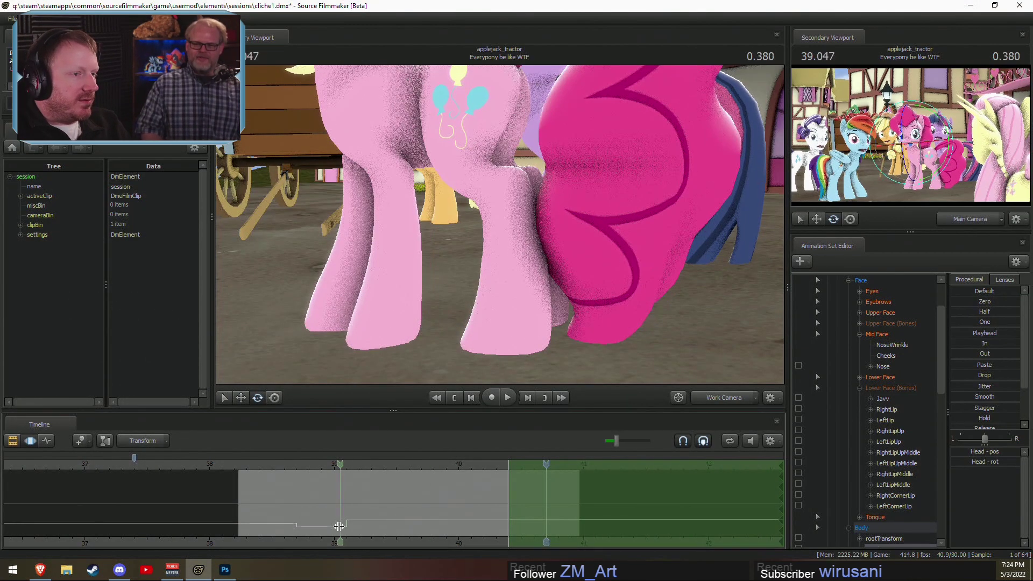
pyautogui.moveTo(539, 160); pyautogui.dragTo(520, 97)
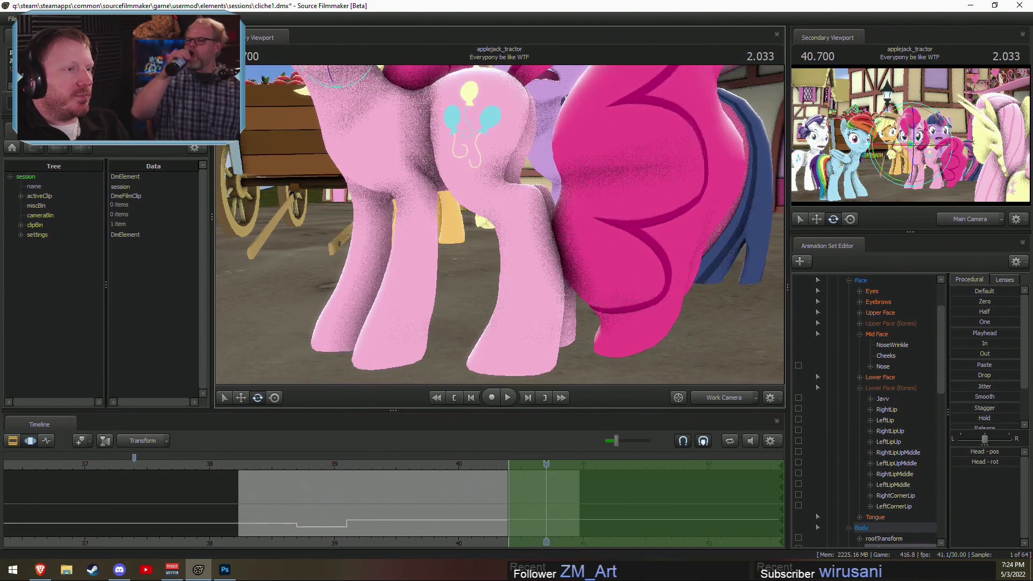
pyautogui.press('ctrl')
pyautogui.click(481, 119)
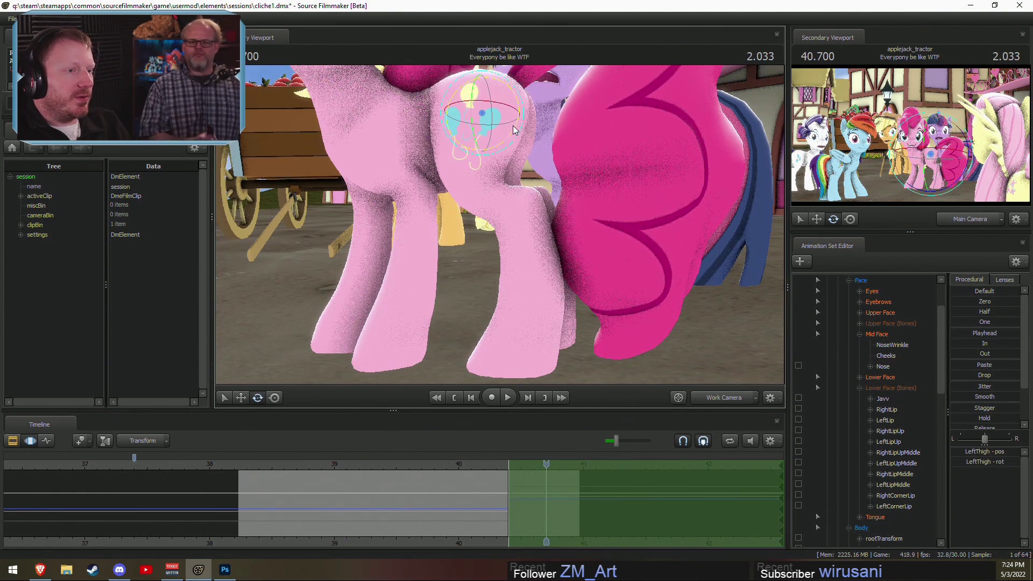
pyautogui.moveTo(550, 461); pyautogui.dragTo(460, 501)
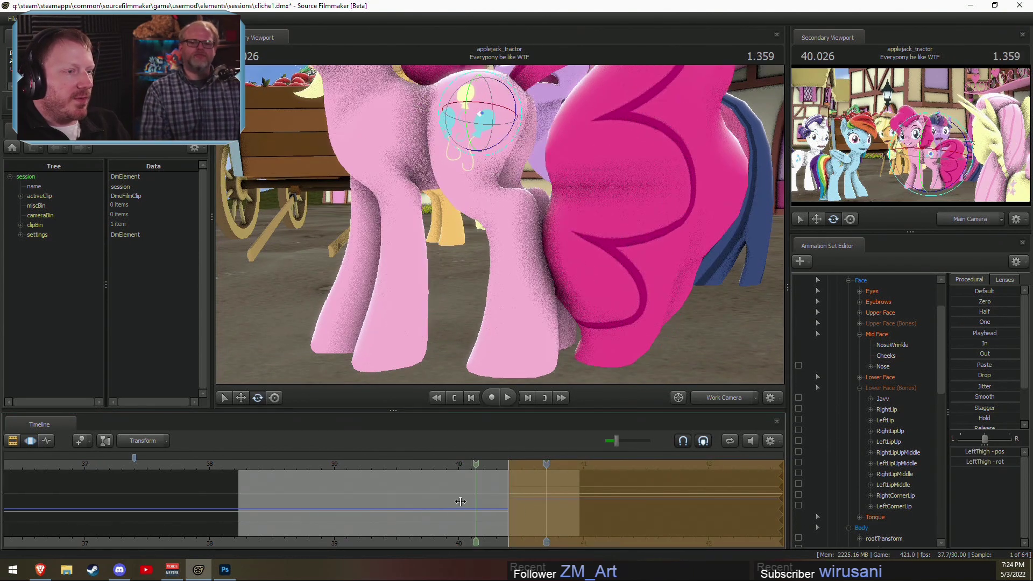
# Step: Rotate the pink pony's LeftLeg2 bone to adjust the lower part of the left hind leg
pyautogui.click(477, 175)
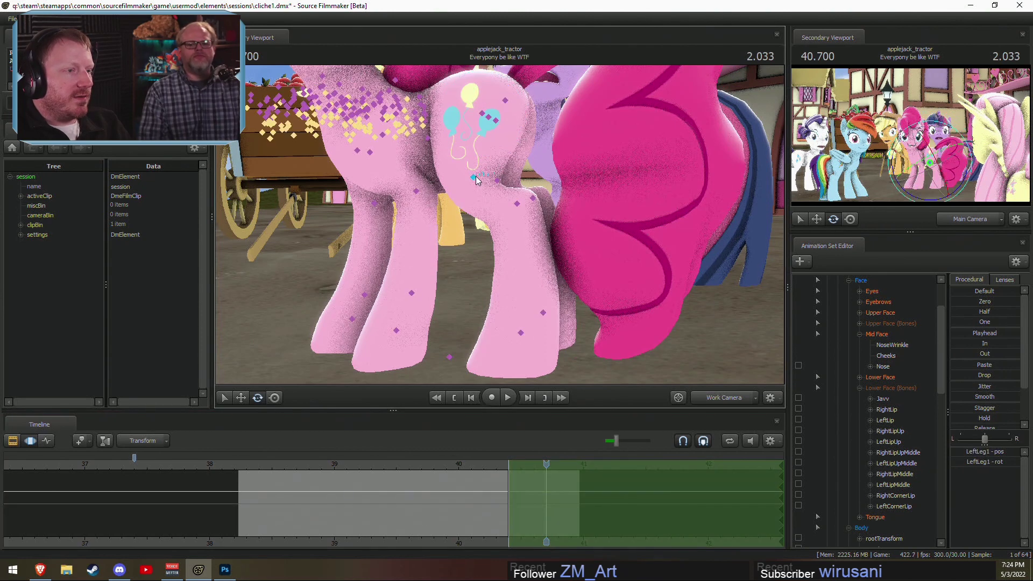
pyautogui.click(520, 200)
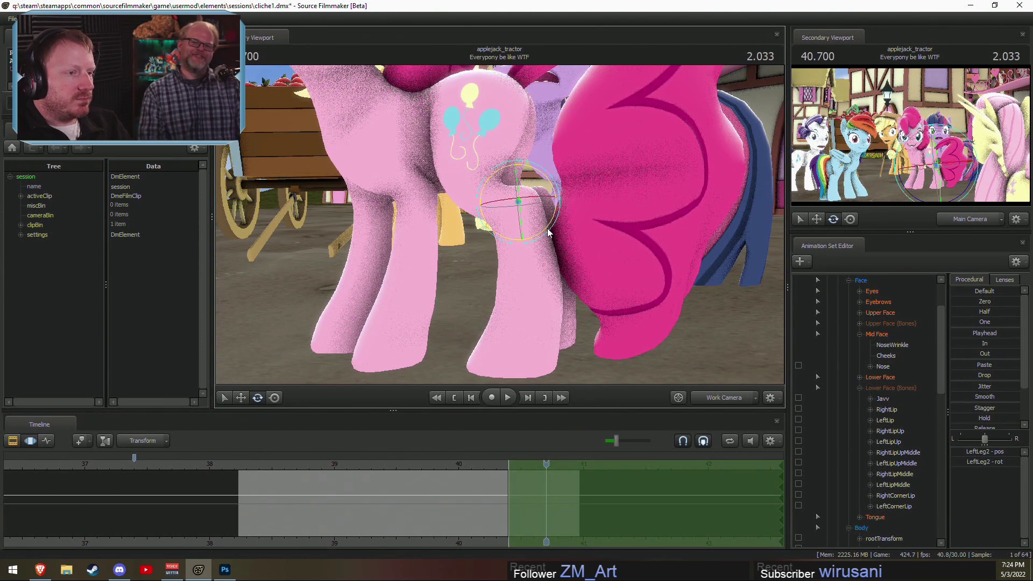
pyautogui.moveTo(547, 228); pyautogui.dragTo(544, 231)
pyautogui.moveTo(518, 511); pyautogui.dragTo(547, 506)
pyautogui.moveTo(499, 231)
pyautogui.mouseDown()
pyautogui.moveTo(576, 242)
pyautogui.moveTo(519, 245)
pyautogui.moveTo(539, 260)
pyautogui.moveTo(502, 226)
pyautogui.mouseUp()
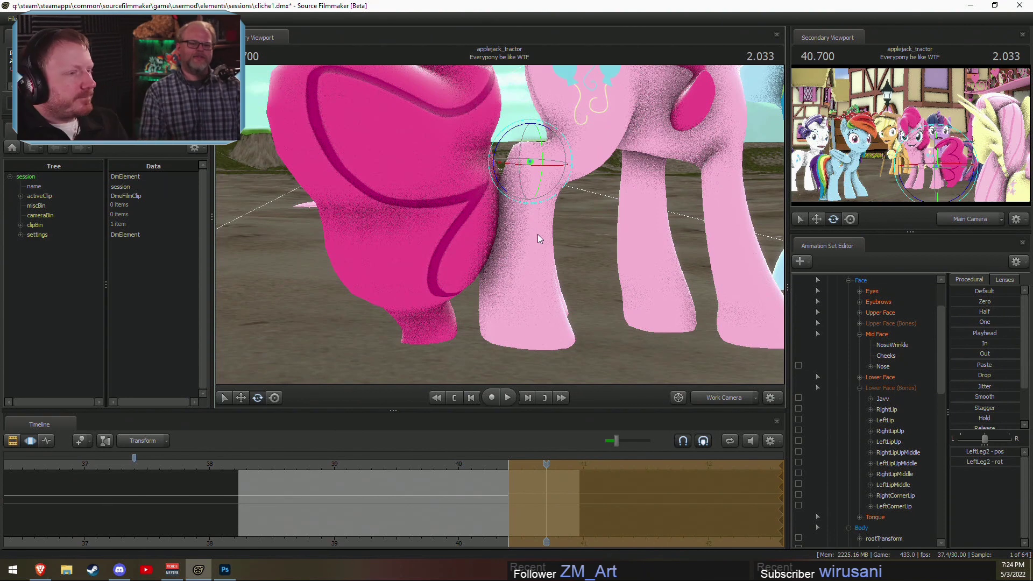
# Step: Rotate the pink pony's RightThigh bone to adjust the upper right hind leg
pyautogui.moveTo(589, 251); pyautogui.dragTo(540, 170)
pyautogui.click(518, 144)
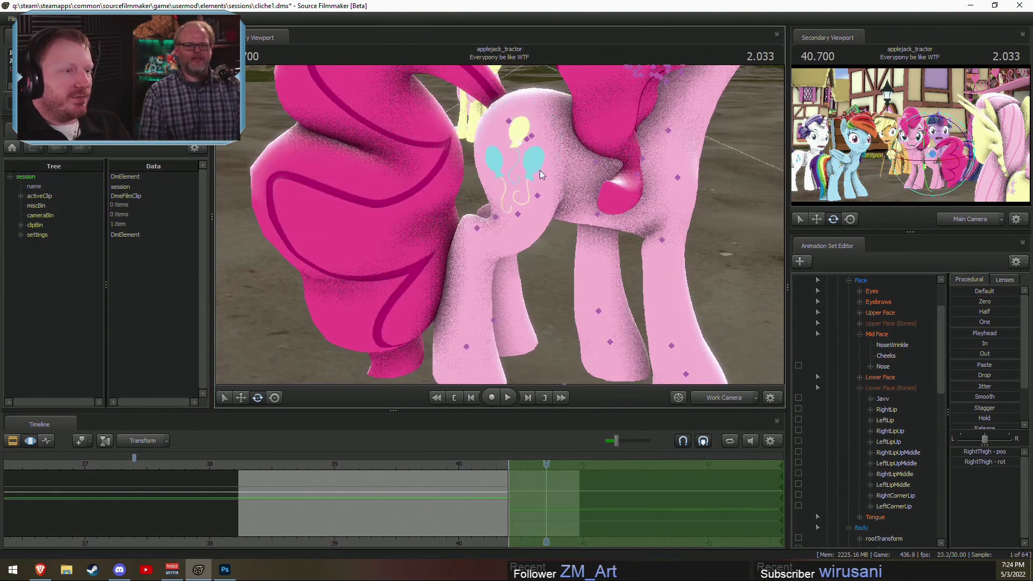
pyautogui.keyDown('alt'); pyautogui.moveTo(531, 227); pyautogui.dragTo(530, 207); pyautogui.keyUp('alt')
pyautogui.moveTo(530, 538); pyautogui.dragTo(542, 500)
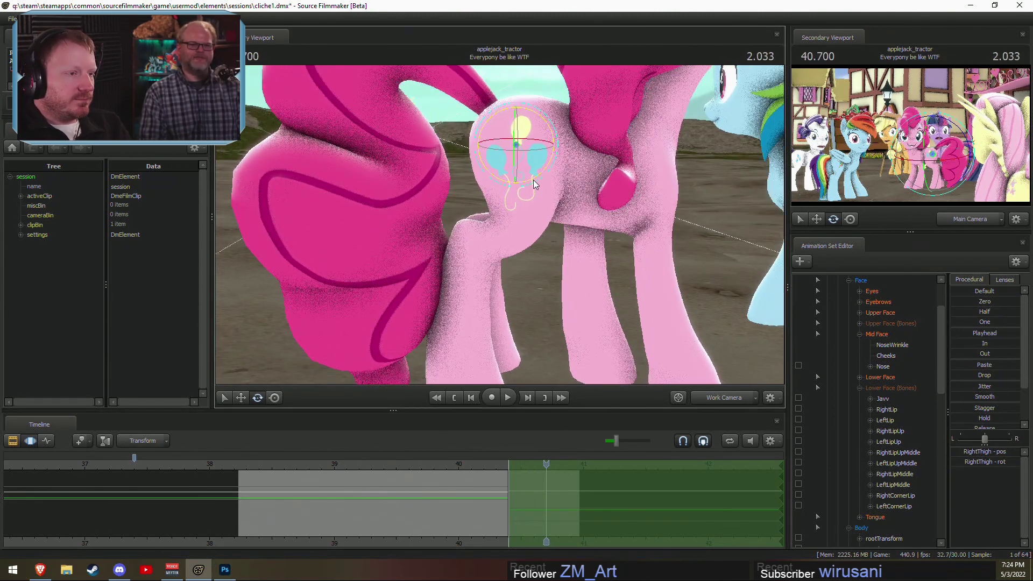
pyautogui.moveTo(534, 180); pyautogui.dragTo(531, 180)
pyautogui.keyDown('alt'); pyautogui.moveTo(543, 227); pyautogui.dragTo(499, 220); pyautogui.keyUp('alt')
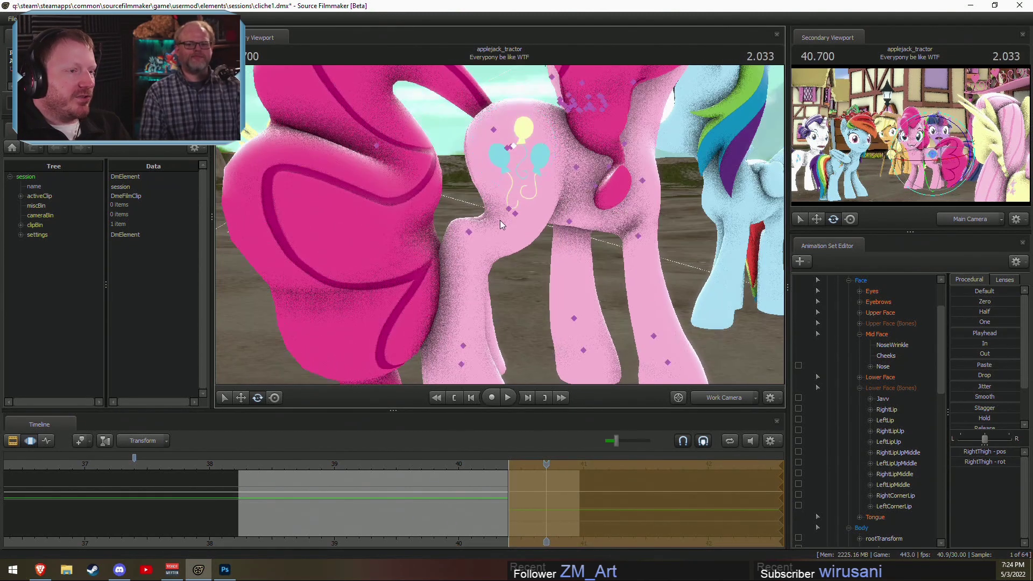
# Step: Rotate the pink pony's RightLeg2 bone to straighten the lower right hind leg
pyautogui.click(512, 212)
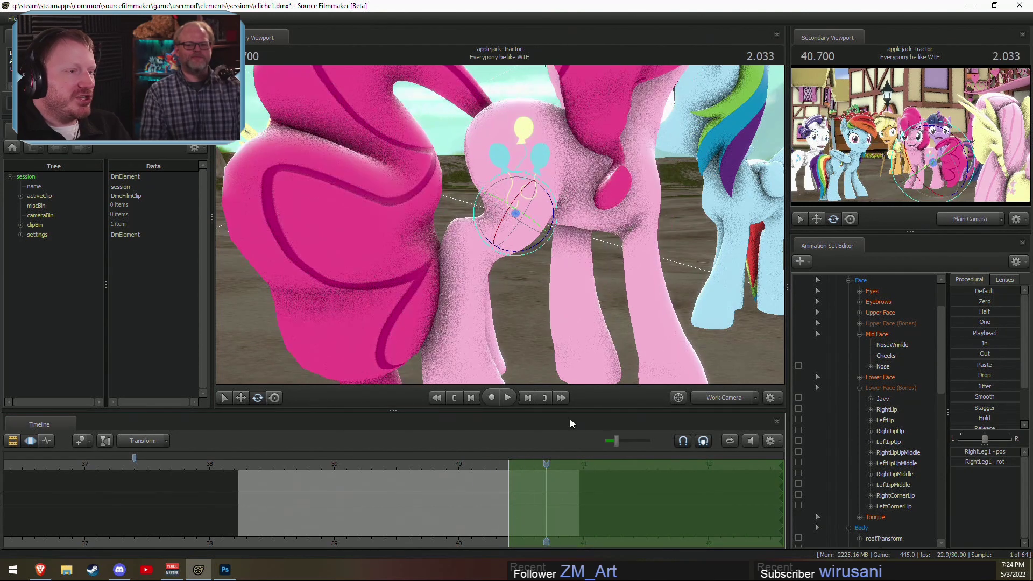
pyautogui.click(473, 211)
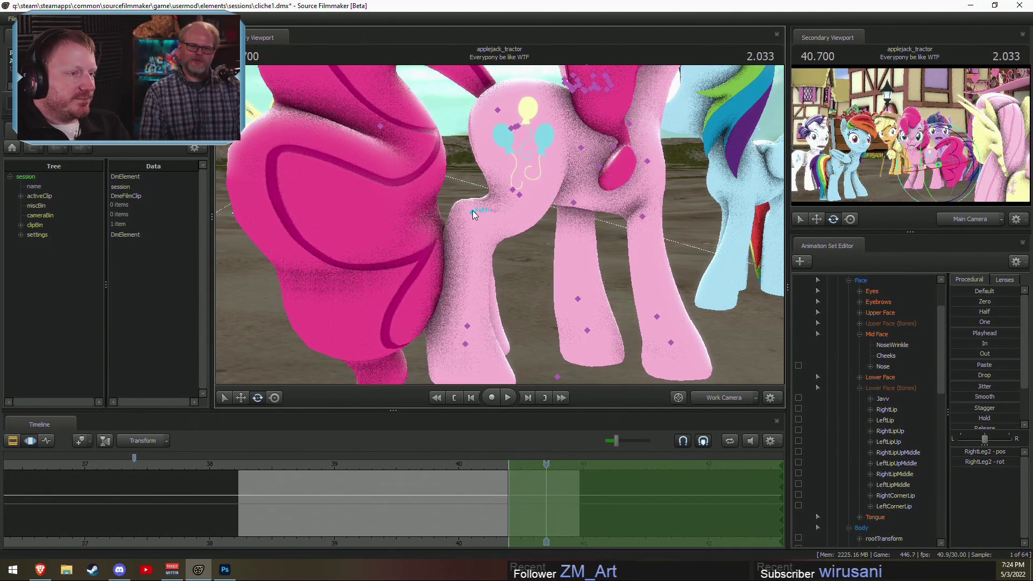
pyautogui.moveTo(504, 228); pyautogui.dragTo(511, 229)
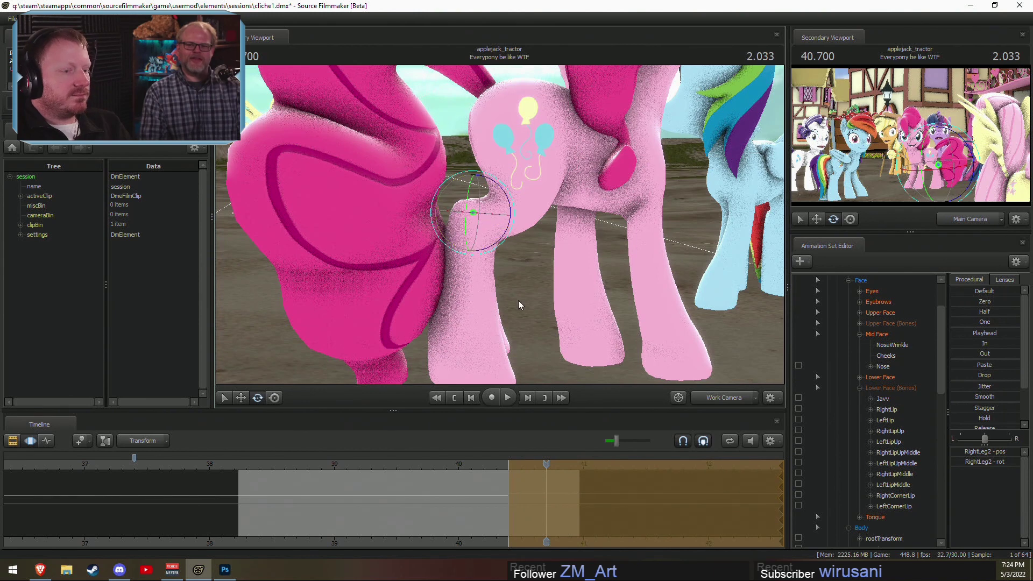
pyautogui.moveTo(546, 510)
pyautogui.mouseDown()
pyautogui.moveTo(490, 510)
pyautogui.moveTo(545, 511)
pyautogui.mouseUp()
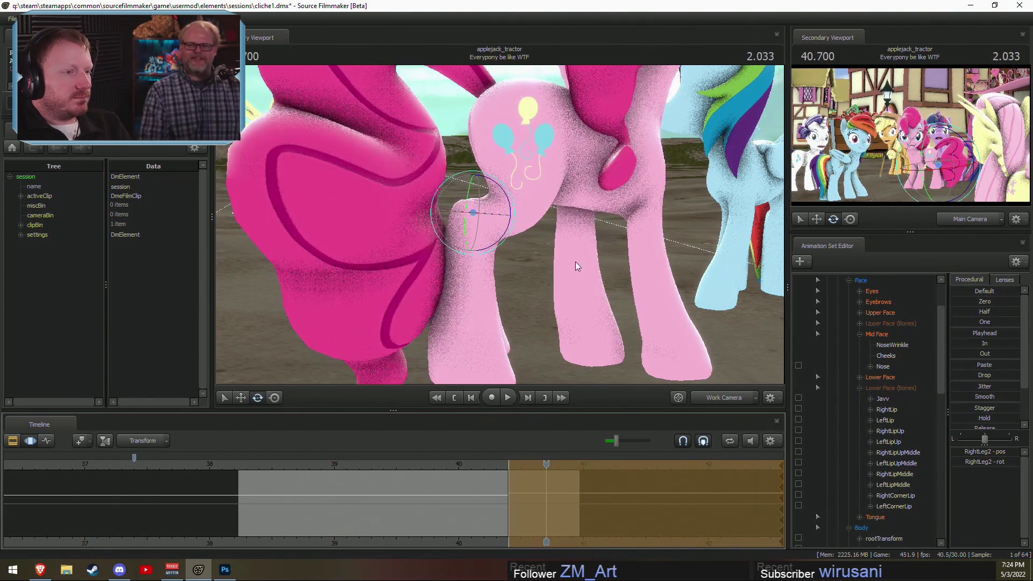
# Step: Refine the pink pony's right hind leg by rotating RightThigh and RightLeg1, and scrub the shot to compare the RightLeg2 joint
pyautogui.click(516, 129)
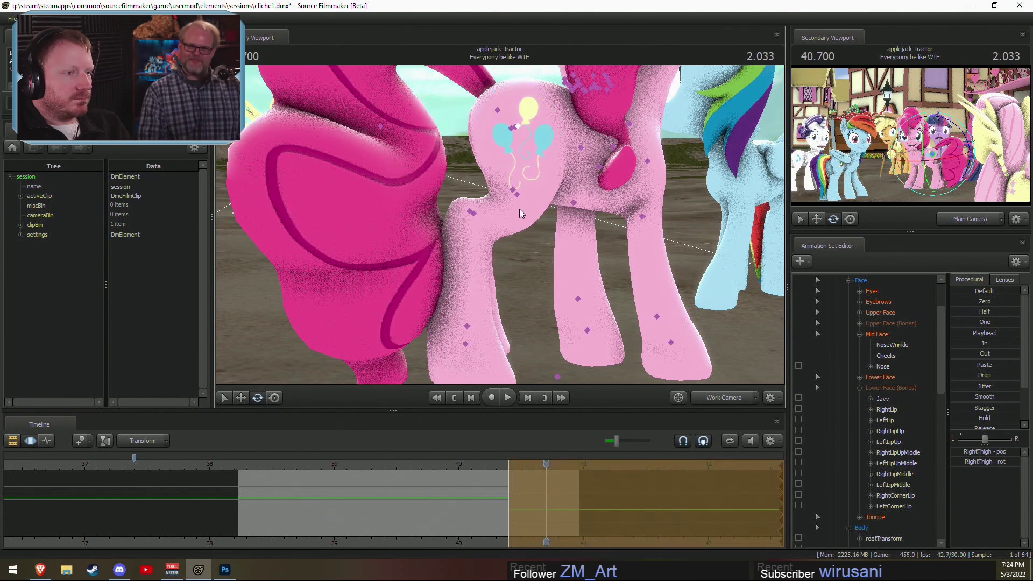
pyautogui.click(516, 194)
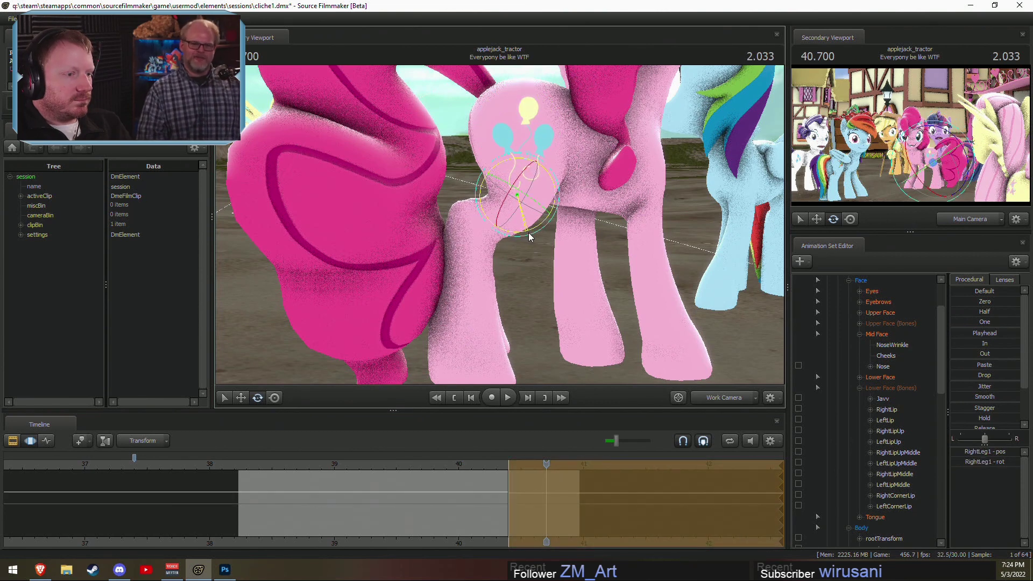
pyautogui.click(470, 217)
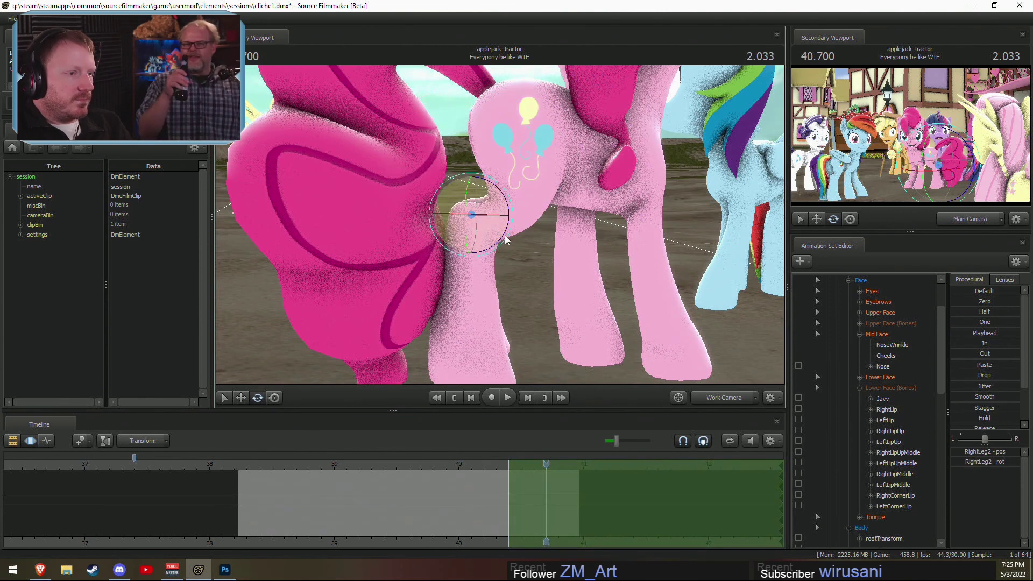
pyautogui.keyDown('alt'); pyautogui.moveTo(504, 239); pyautogui.dragTo(457, 253); pyautogui.keyUp('alt')
pyautogui.click(467, 463)
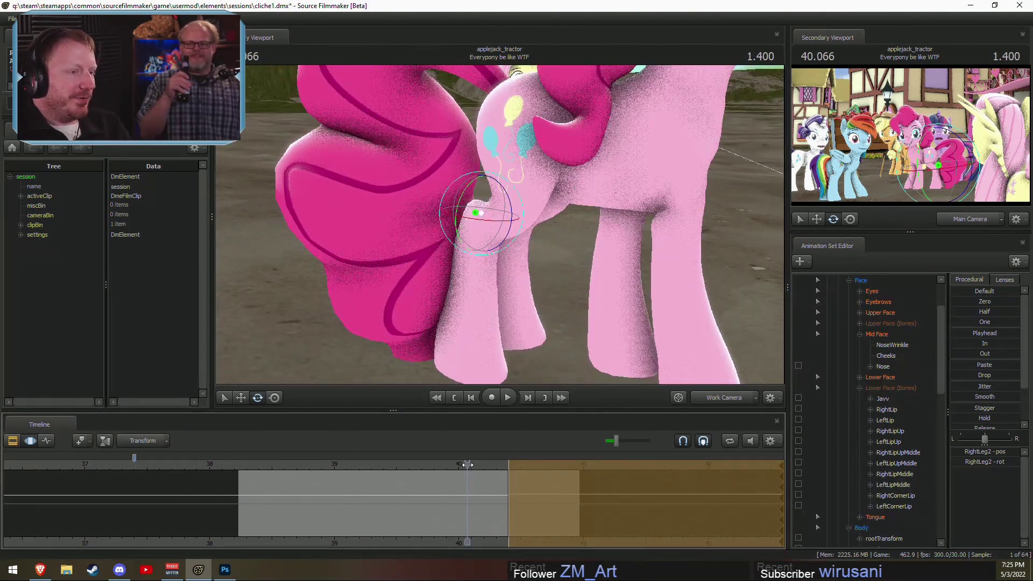
pyautogui.press('space')
pyautogui.moveTo(485, 463); pyautogui.dragTo(525, 463)
pyautogui.keyDown('alt'); pyautogui.moveTo(554, 242); pyautogui.dragTo(502, 227); pyautogui.keyUp('alt')
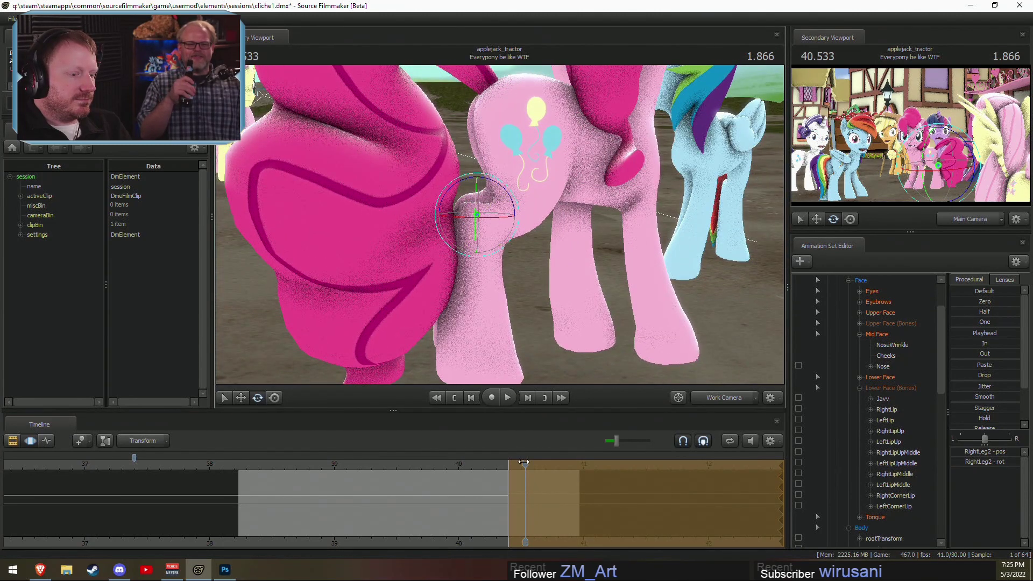
# Step: Readjust the RightLeg2 bone's rotation at 40.533 seconds and inspect the pink pony's hind legs from the opposite side
pyautogui.click(479, 478)
pyautogui.moveTo(479, 479); pyautogui.dragTo(525, 485)
pyautogui.moveTo(513, 212); pyautogui.dragTo(512, 218)
pyautogui.moveTo(556, 504); pyautogui.dragTo(525, 496)
pyautogui.keyDown('alt'); pyautogui.moveTo(534, 316); pyautogui.dragTo(500, 210); pyautogui.keyUp('alt')
pyautogui.press('s')
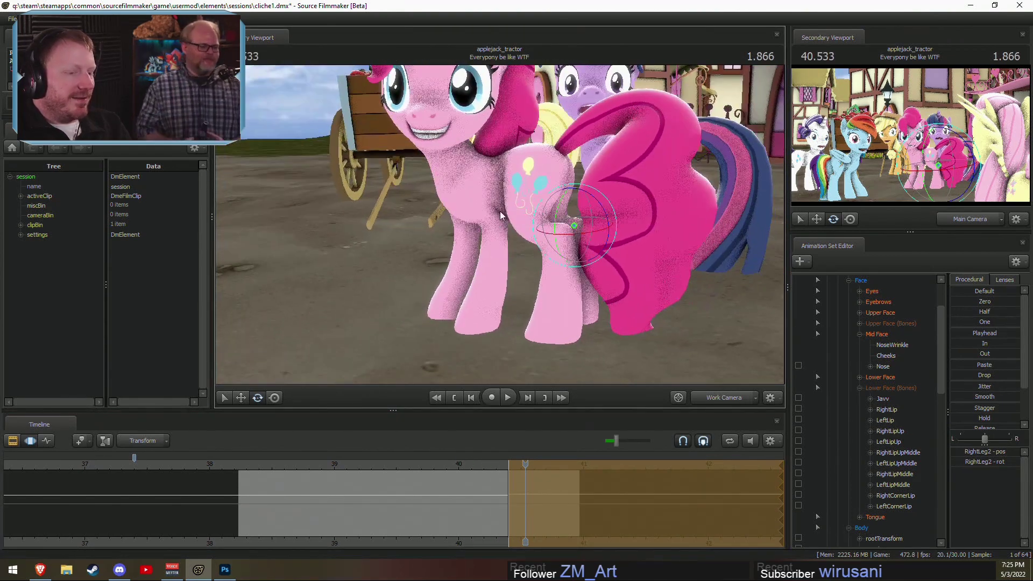
# Step: Switch the primary viewport to the Main Camera and play back the end of the shot to check the leg pose
pyautogui.click(737, 399)
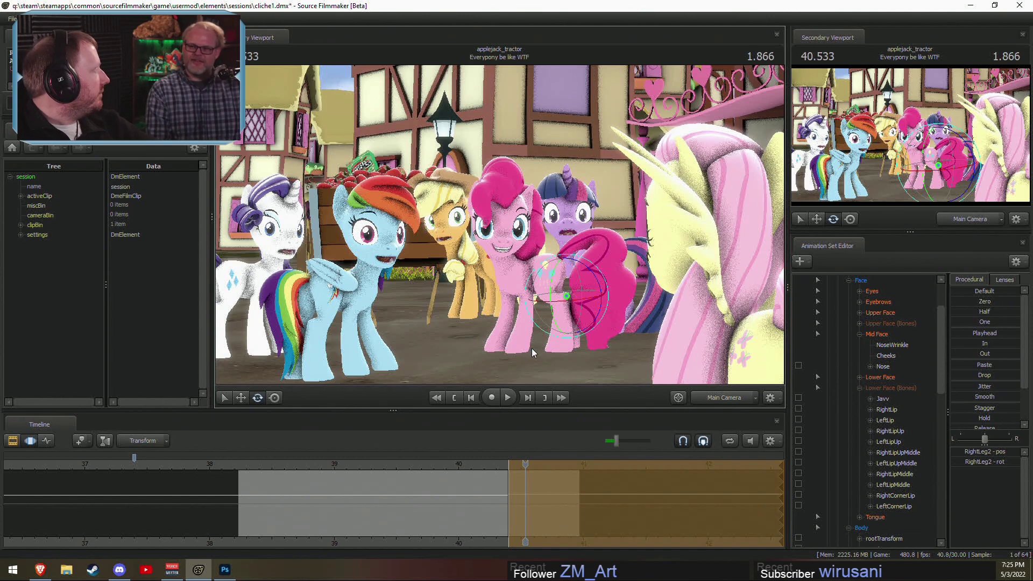
pyautogui.click(476, 464)
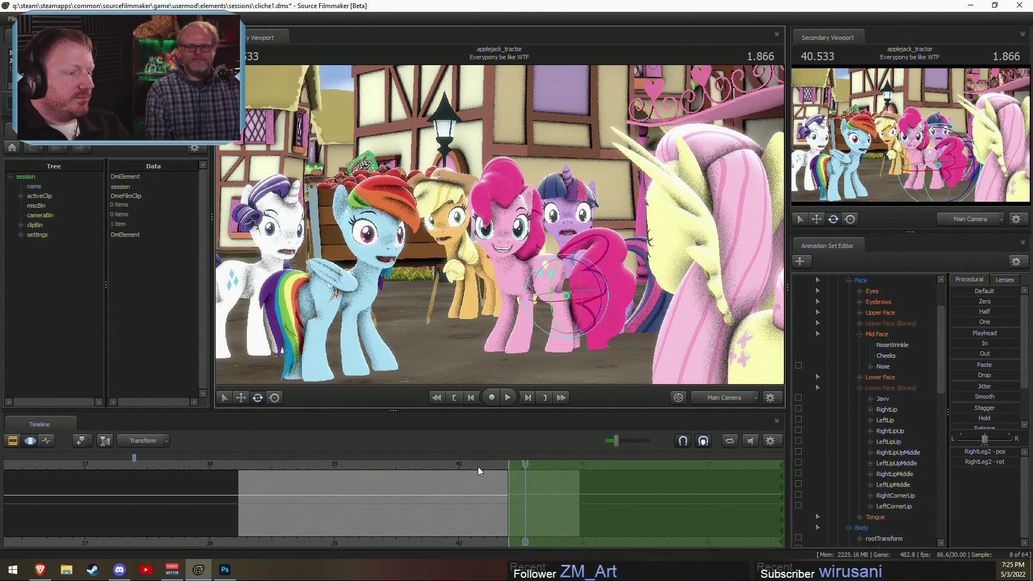
pyautogui.press('space')
pyautogui.press('space')
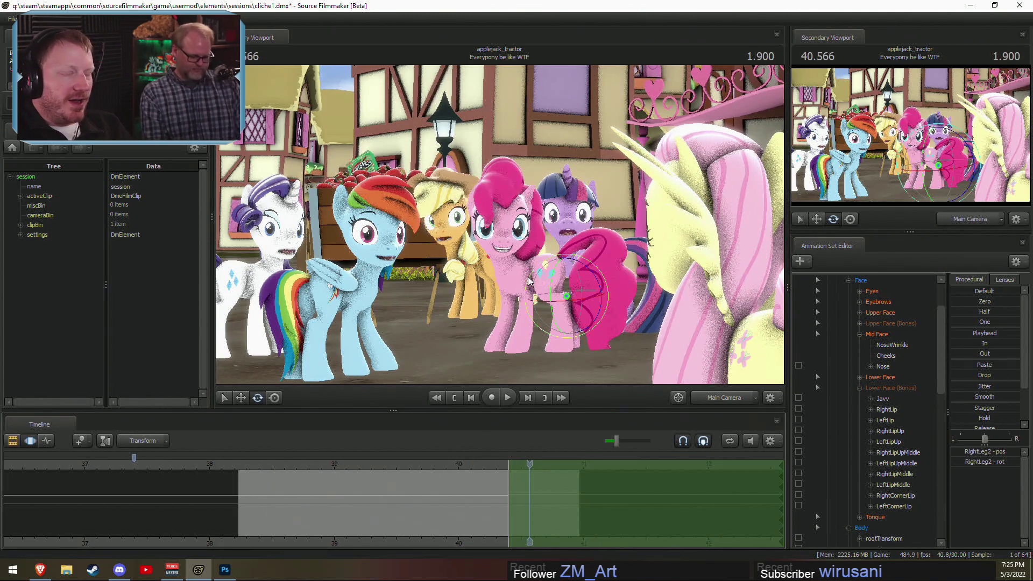
# Step: Select the pink pony's Eyes controls and, in the Work Camera, move their viewTarget toward the yellow pony's head
pyautogui.click(872, 291)
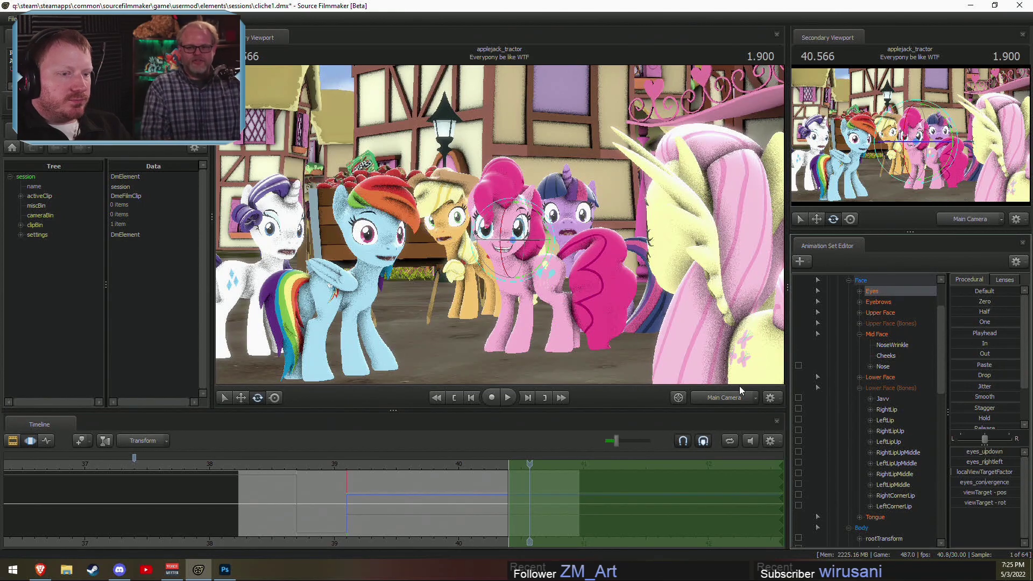
pyautogui.click(726, 398)
pyautogui.click(721, 374)
pyautogui.moveTo(488, 213); pyautogui.dragTo(500, 292)
pyautogui.press('w')
pyautogui.moveTo(457, 205); pyautogui.dragTo(586, 268)
pyautogui.keyDown('alt'); pyautogui.moveTo(519, 190); pyautogui.dragTo(510, 282); pyautogui.keyUp('alt')
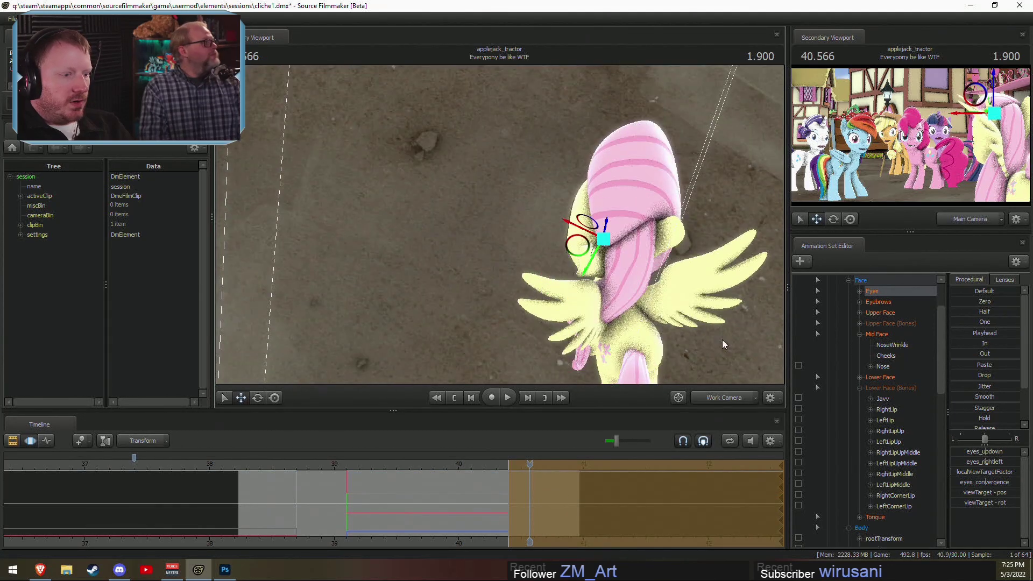
# Step: Apply the Eyes pose from 38.466 seconds to the time range from about 39.1 to 40.8 seconds
pyautogui.moveTo(330, 464); pyautogui.dragTo(264, 464)
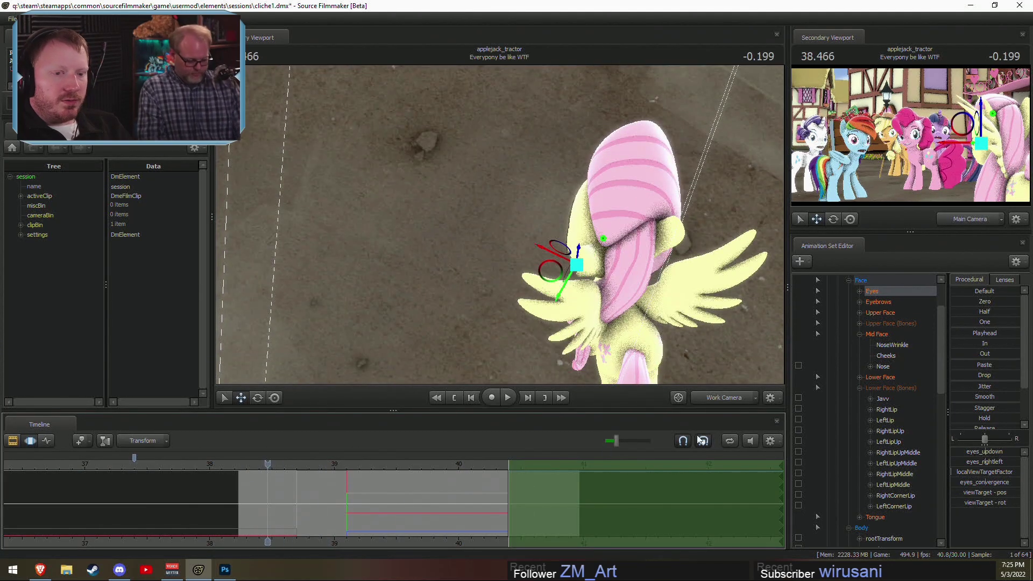
pyautogui.moveTo(518, 464); pyautogui.dragTo(563, 493)
pyautogui.press('space')
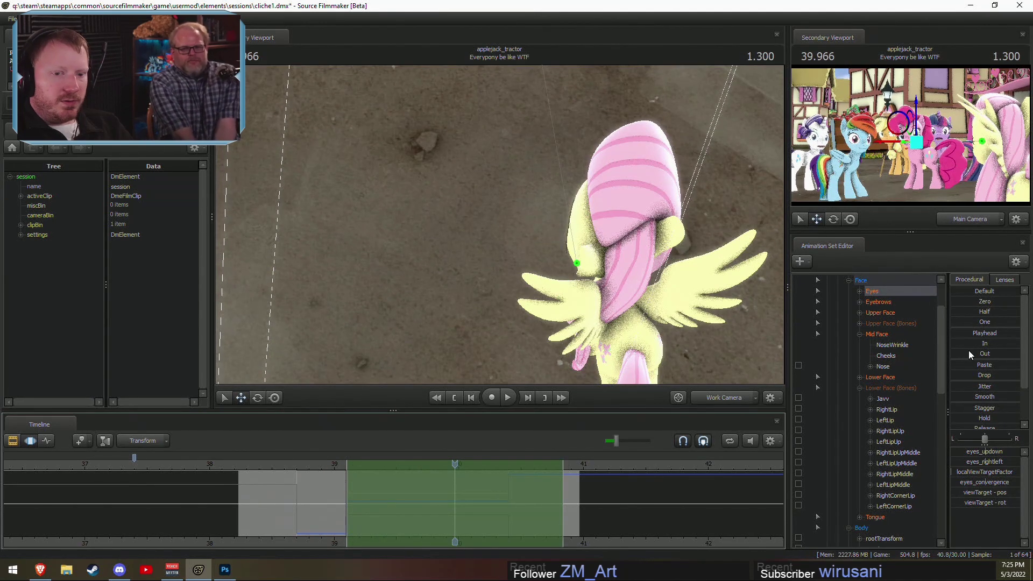
# Step: Play back the shot through the Main Camera and return the playhead to 39.133 seconds to check the eye direction
pyautogui.click(731, 397)
pyautogui.press('space')
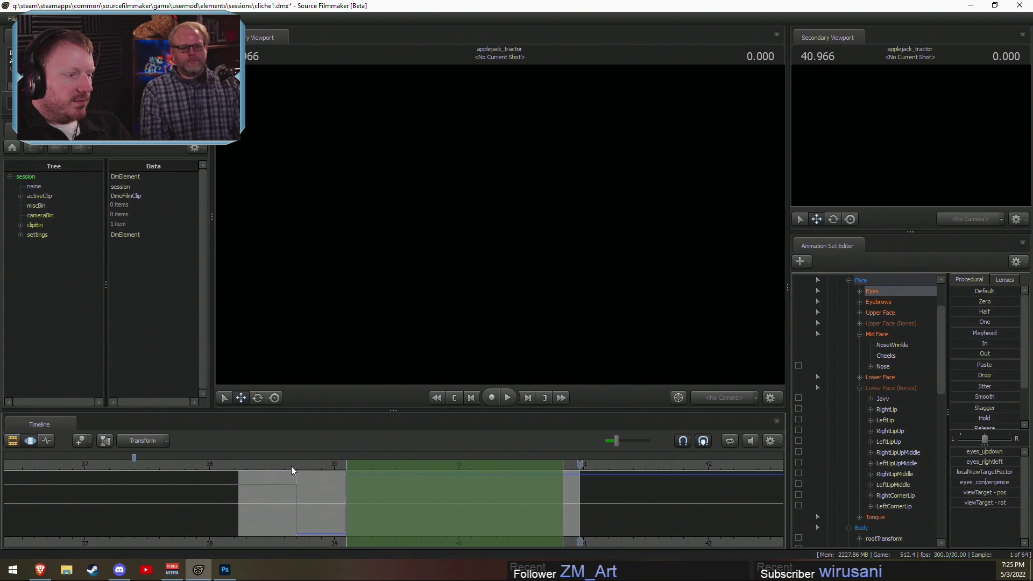
pyautogui.click(350, 467)
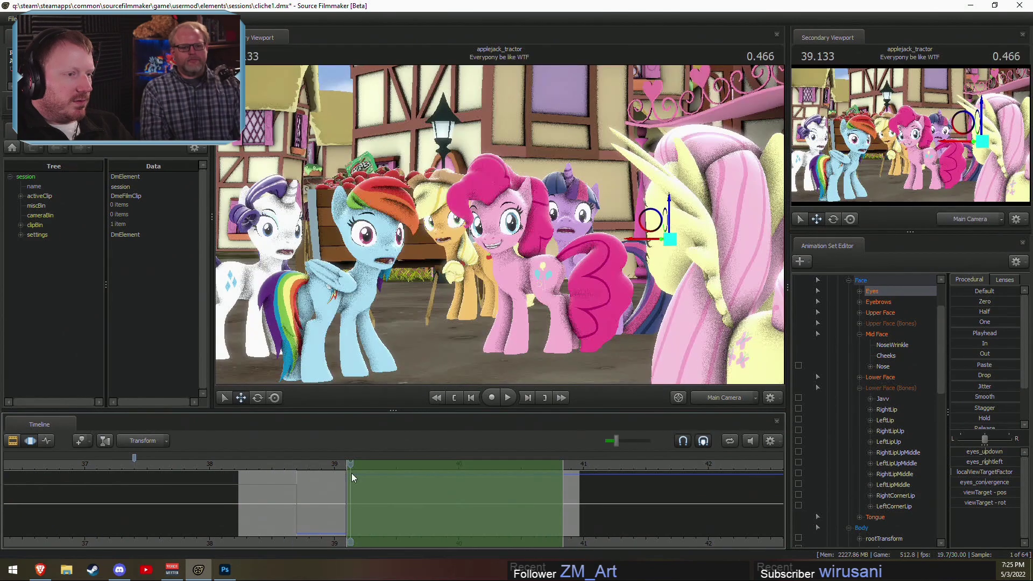
# Step: Frame the pink pony's face up close in the Work Camera and scrub to 39.266 seconds to examine the eyes
pyautogui.press('w')
pyautogui.moveTo(527, 241); pyautogui.dragTo(527, 241)
pyautogui.click(298, 466)
pyautogui.moveTo(298, 466); pyautogui.dragTo(367, 482)
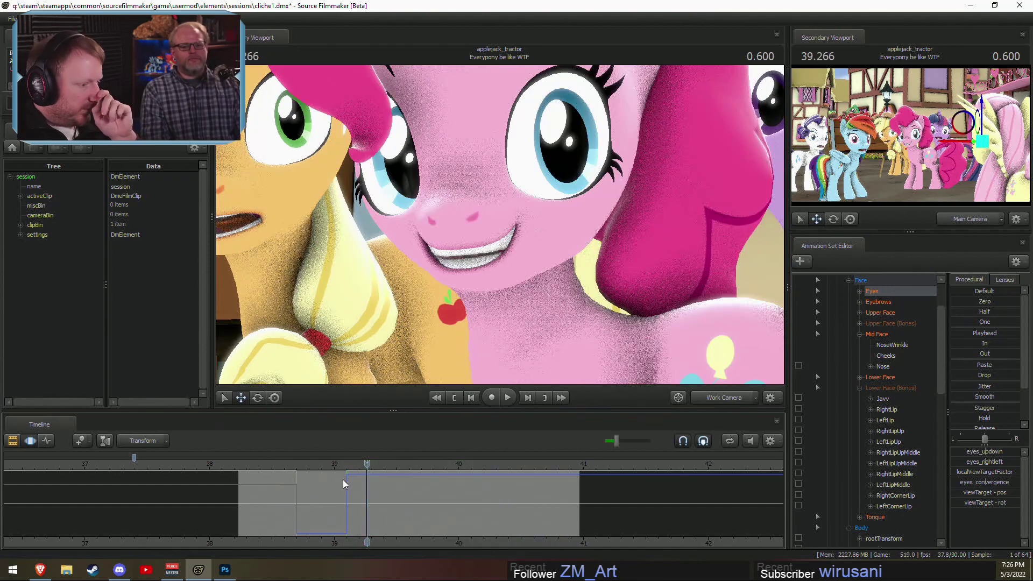
# Step: Raise JawOpen and MouthO on the pink pony's Lower Face from 40.5 seconds onward and check the change through the Main Camera
pyautogui.click(345, 492)
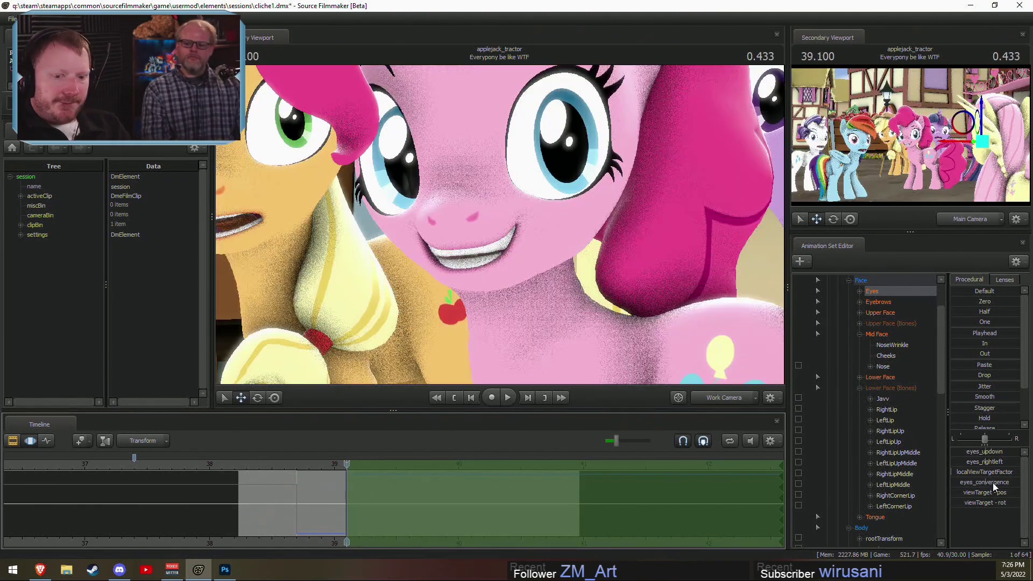
pyautogui.click(884, 378)
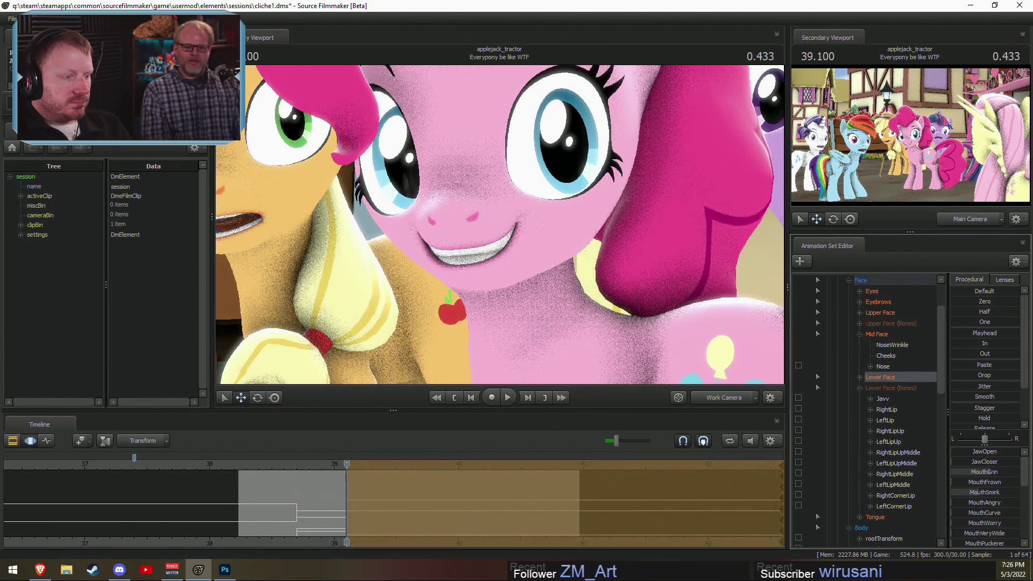
pyautogui.click(270, 509)
pyautogui.moveTo(270, 509); pyautogui.dragTo(520, 522)
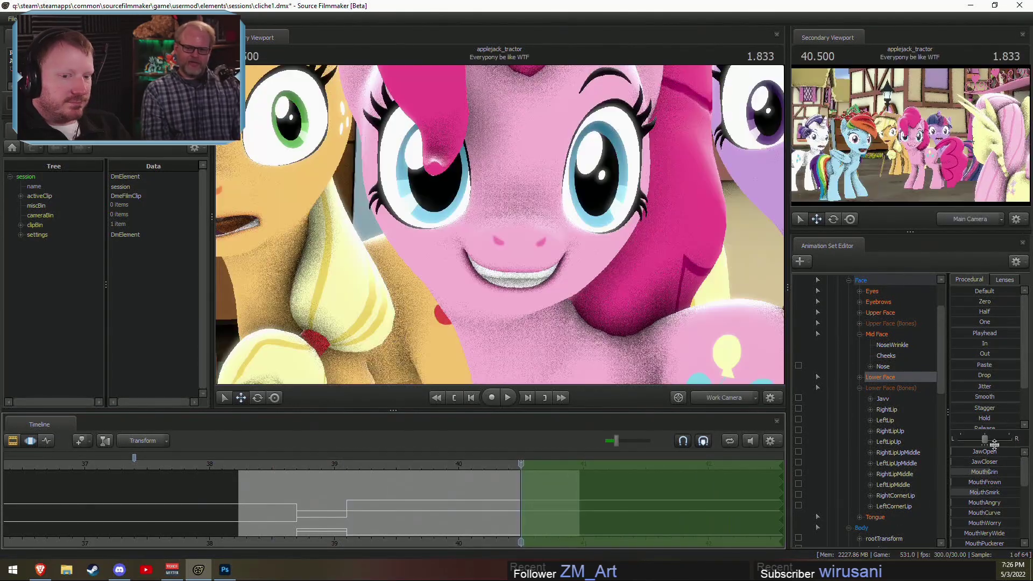
pyautogui.moveTo(972, 452); pyautogui.dragTo(979, 473)
pyautogui.scroll(-2, 987, 523)
pyautogui.moveTo(989, 536); pyautogui.dragTo(992, 530)
pyautogui.click(717, 398)
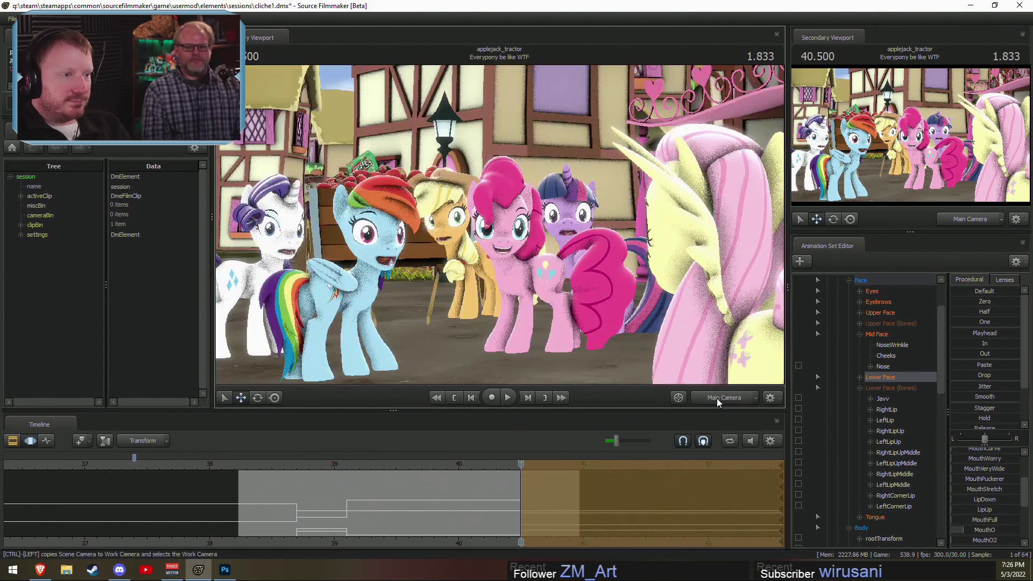
pyautogui.press('space')
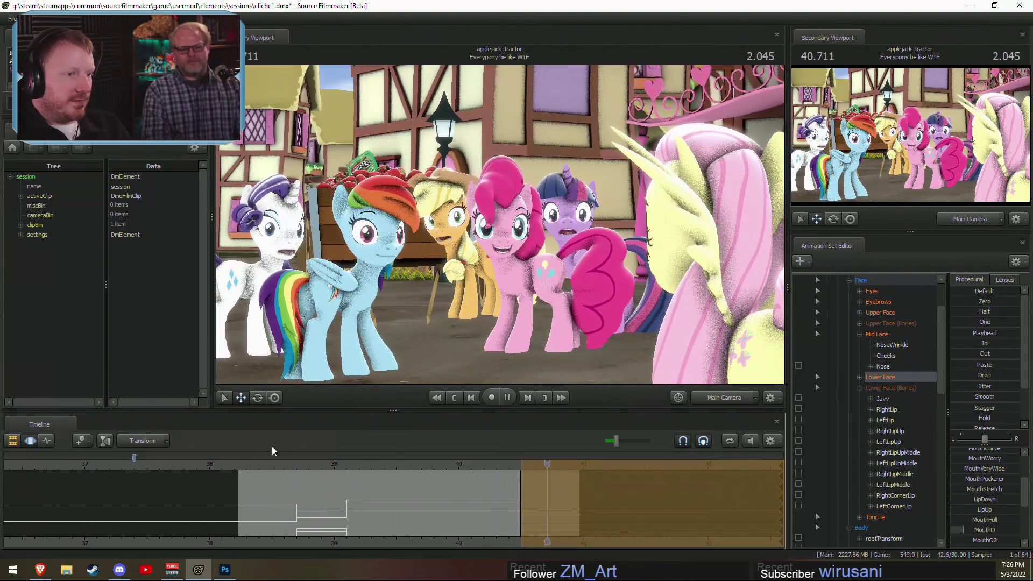
pyautogui.press('space')
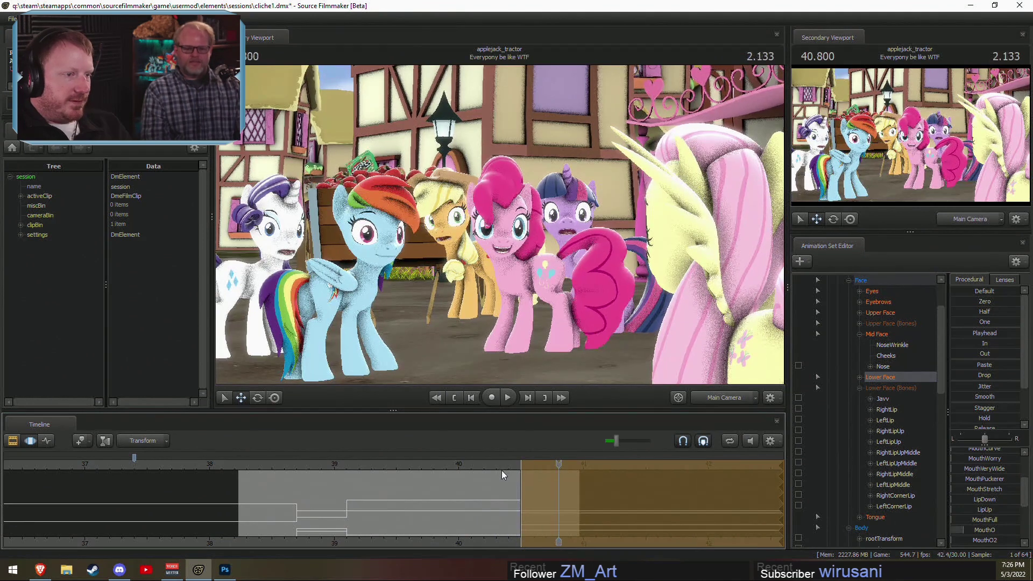
pyautogui.press('space')
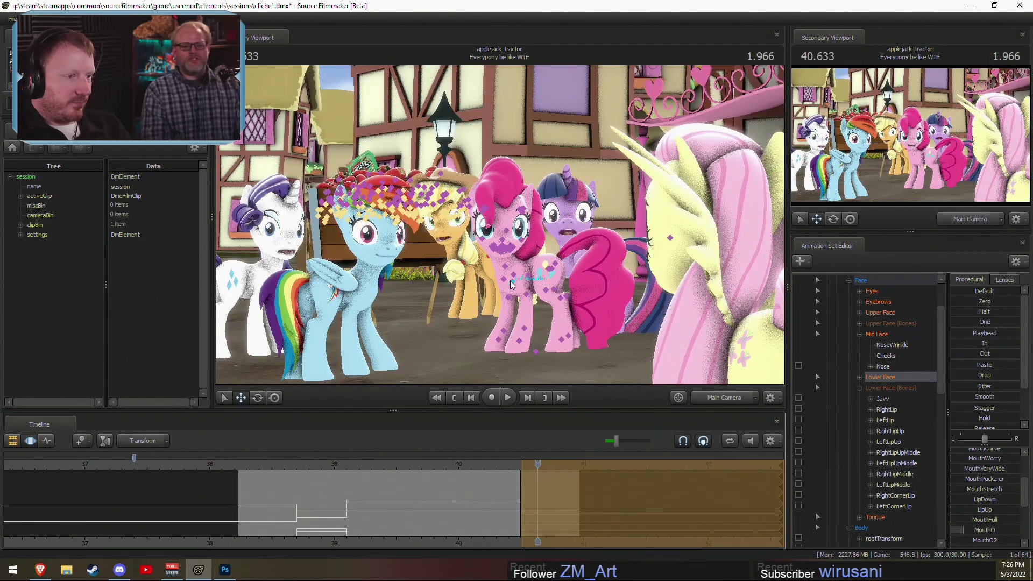
# Step: Rotate the pink pony's Chest2 to lean her downward and adjust the Head rotation from 40.5 seconds onward
pyautogui.click(491, 260)
pyautogui.moveTo(491, 261); pyautogui.dragTo(479, 285)
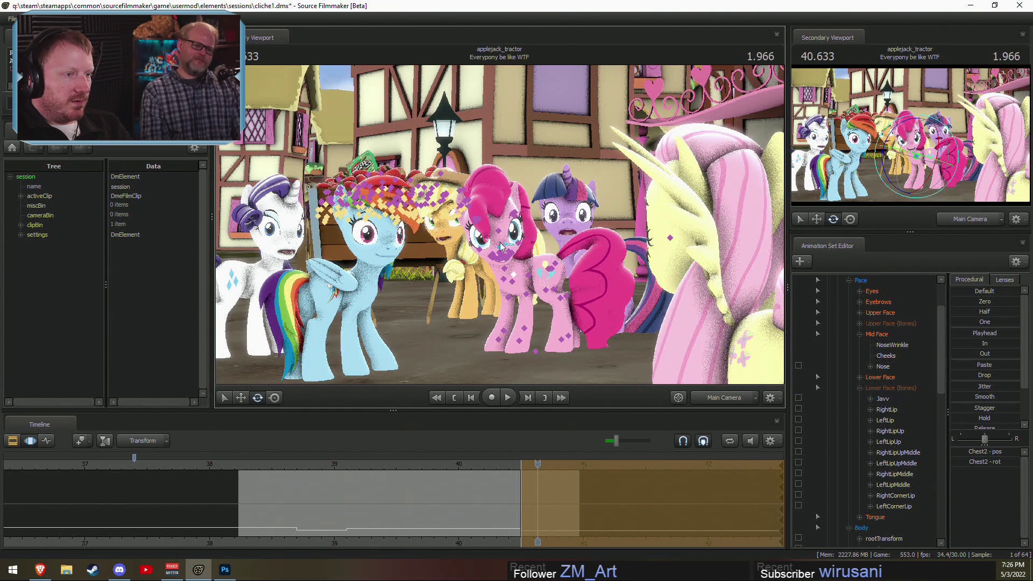
pyautogui.scroll(-2, 901, 478)
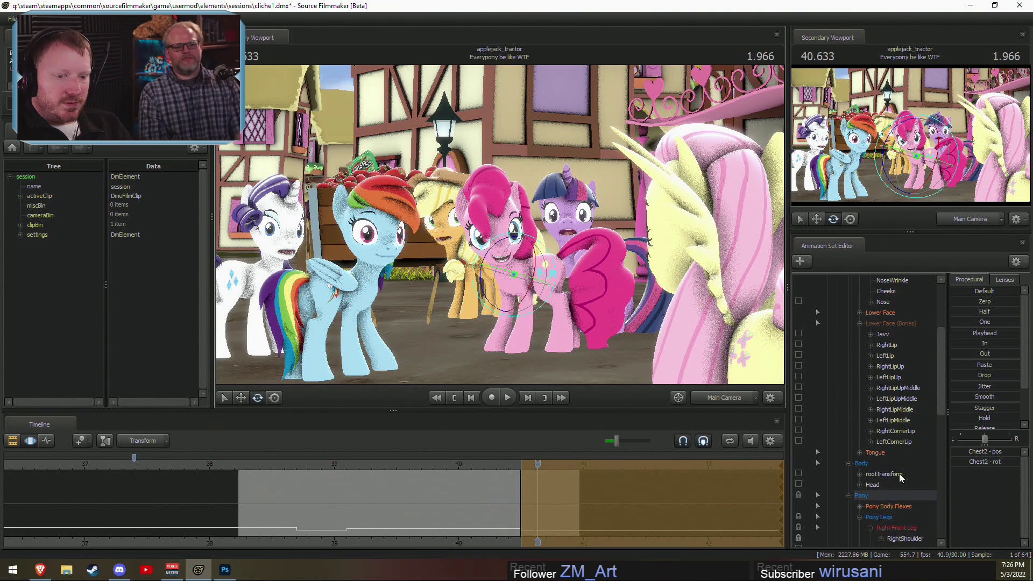
pyautogui.click(881, 484)
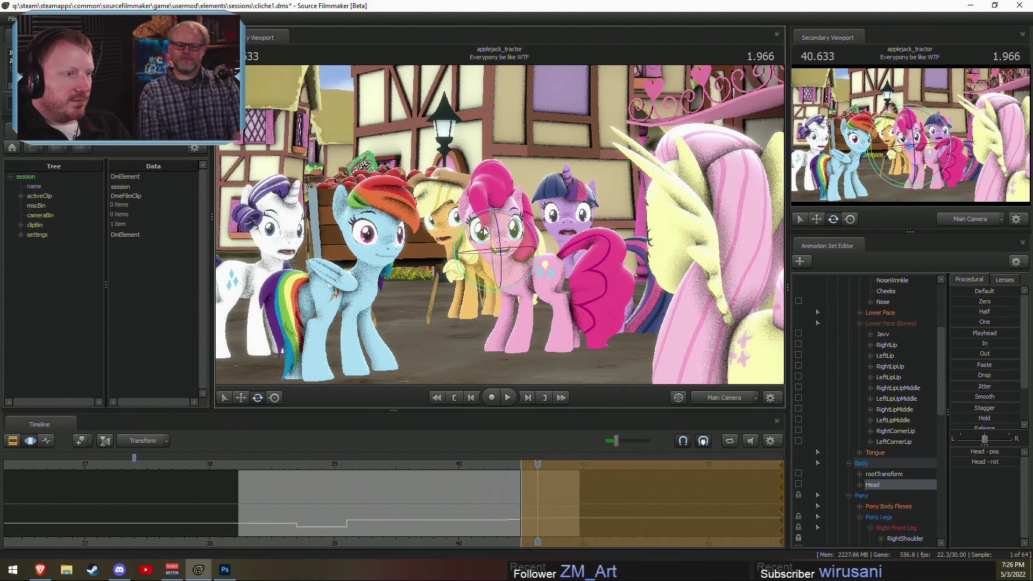
pyautogui.moveTo(483, 231); pyautogui.dragTo(523, 269)
# Step: Move the time selection's start back to 40.4 seconds and bookmark 38.7, 39.1 and 40.4 seconds on the timeline
pyautogui.click(479, 466)
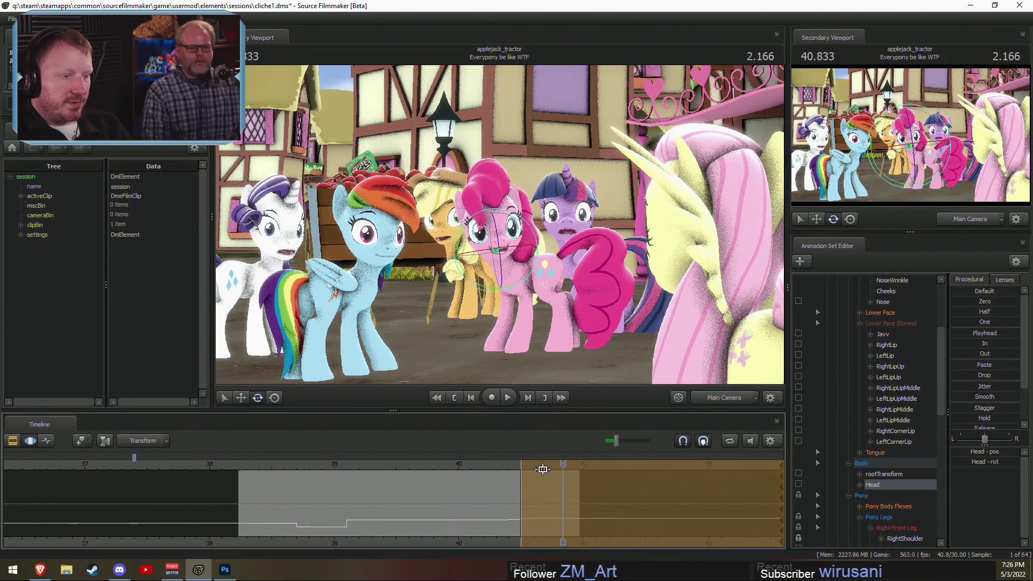
pyautogui.moveTo(520, 475); pyautogui.dragTo(507, 477)
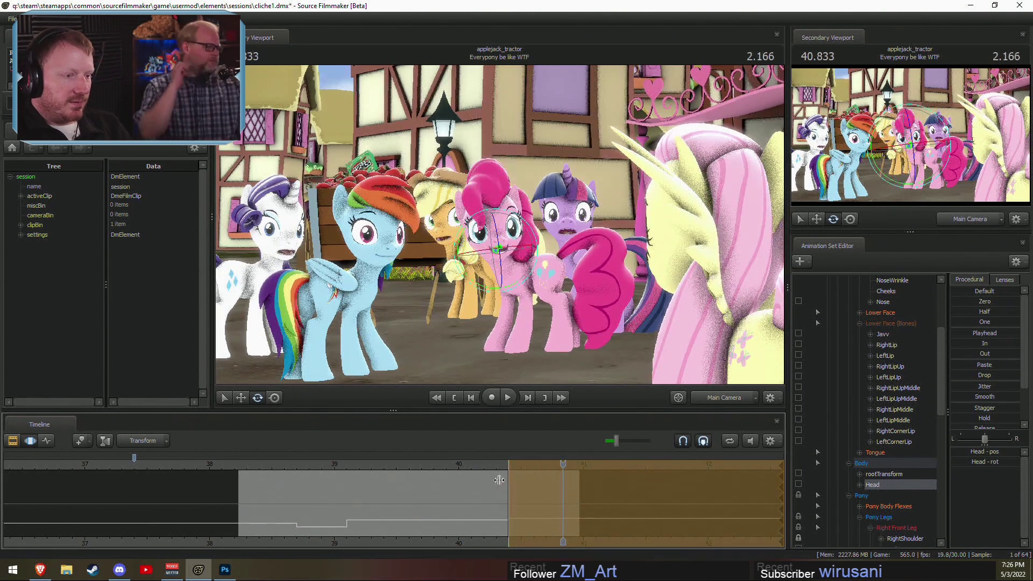
pyautogui.press('shift')
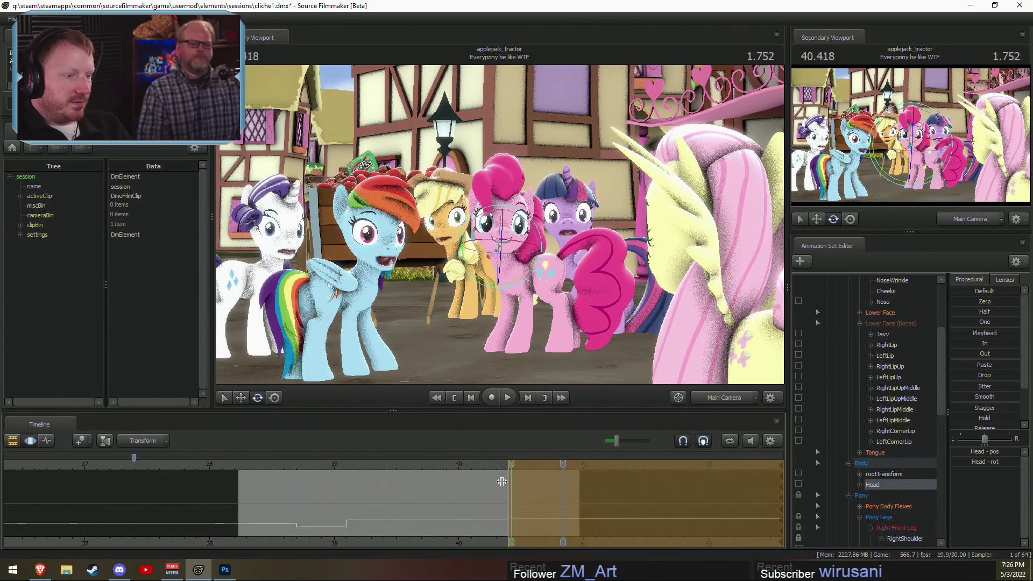
pyautogui.moveTo(499, 466); pyautogui.dragTo(507, 465)
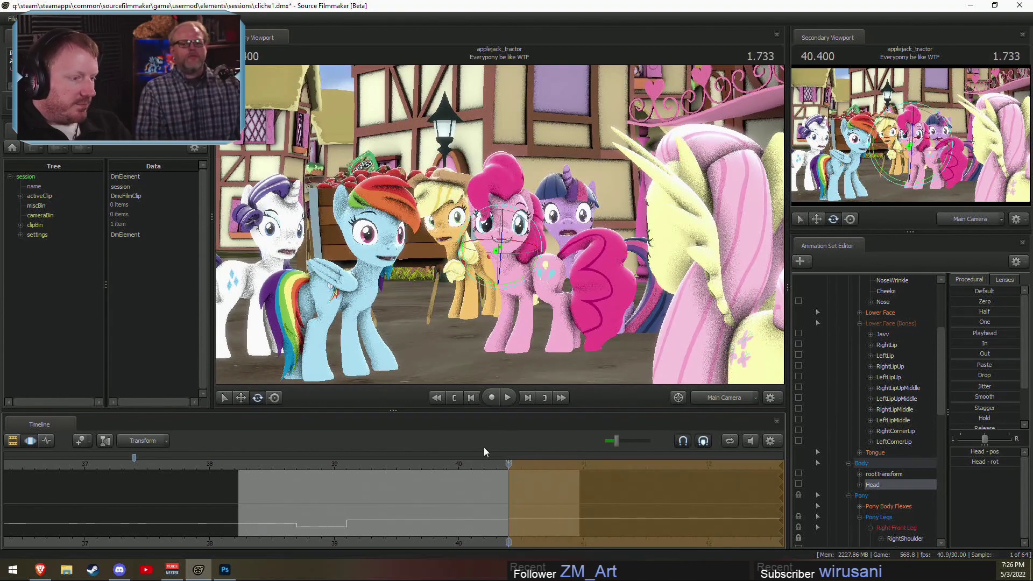
pyautogui.moveTo(371, 465); pyautogui.dragTo(571, 474)
# Step: Select all of Pinkie Pie's controls and repeatedly play back the shot to check the timing of her pose changes around 40.4 seconds
pyautogui.scroll(4, 881, 365)
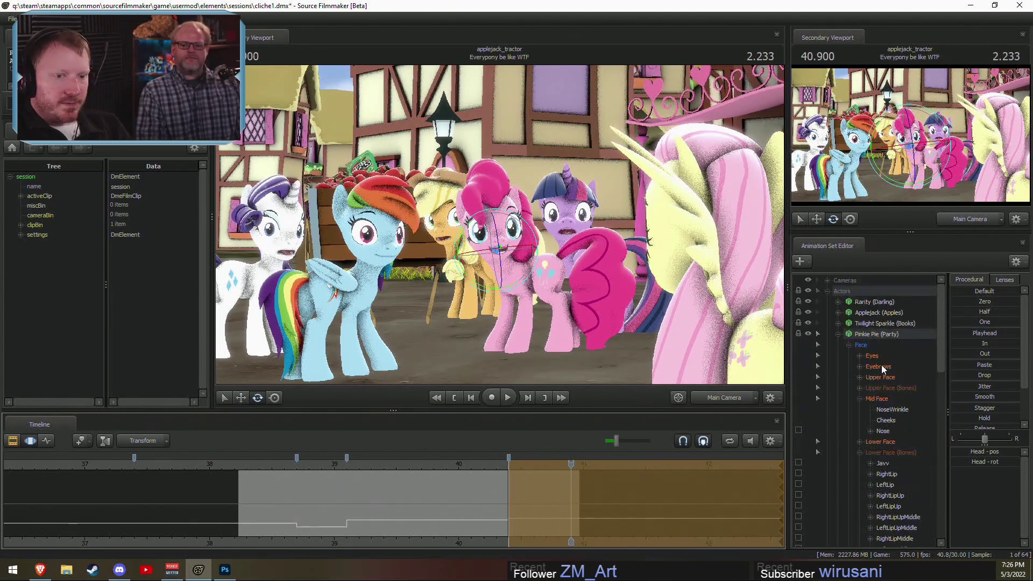
pyautogui.click(875, 334)
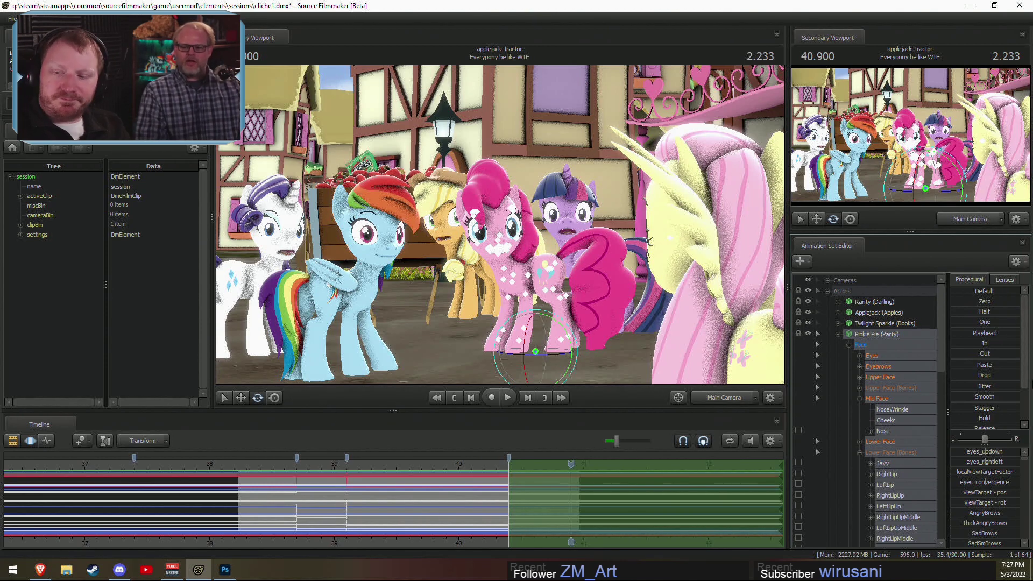
pyautogui.click(277, 463)
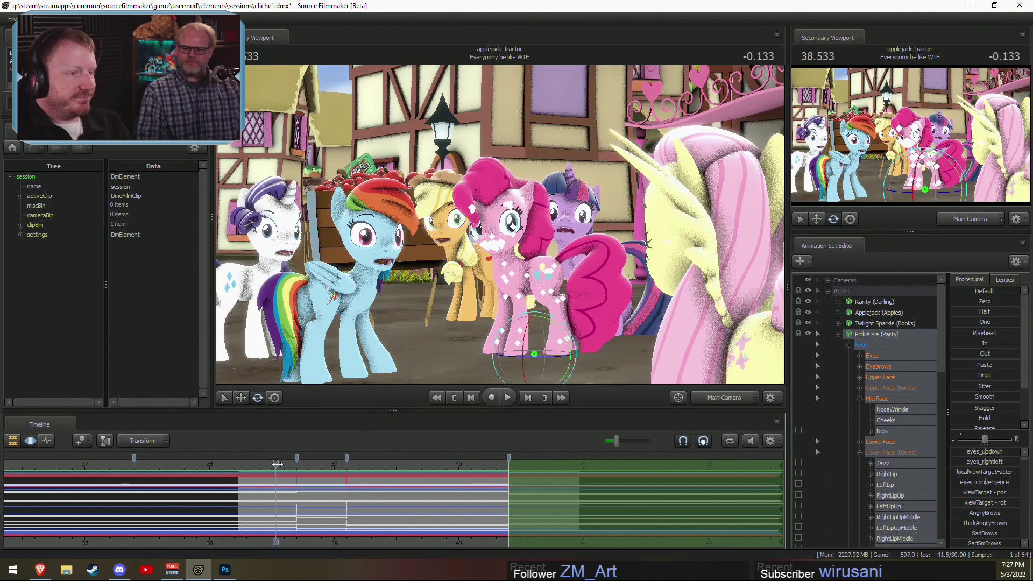
pyautogui.press('space')
pyautogui.press('space')
pyautogui.press('space')
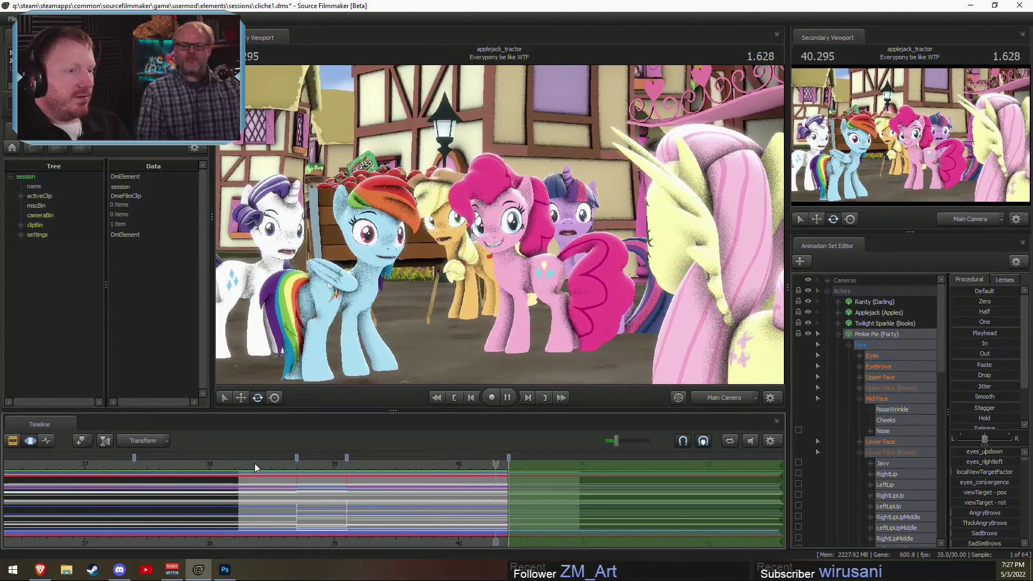
pyautogui.press('space')
pyautogui.click(467, 463)
pyautogui.press('space')
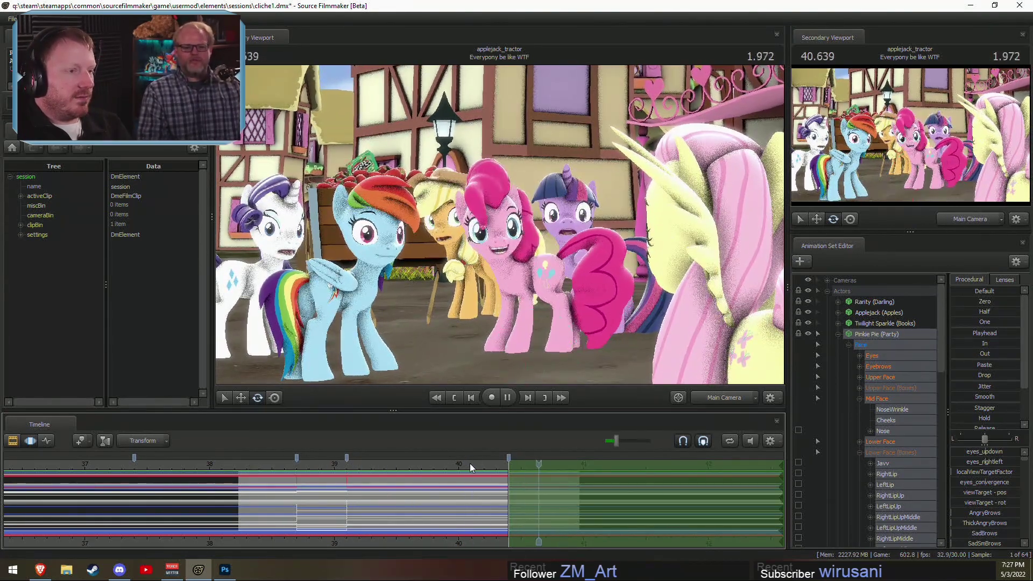
pyautogui.press('space')
pyautogui.click(471, 463)
pyautogui.press('space')
pyautogui.press('space')
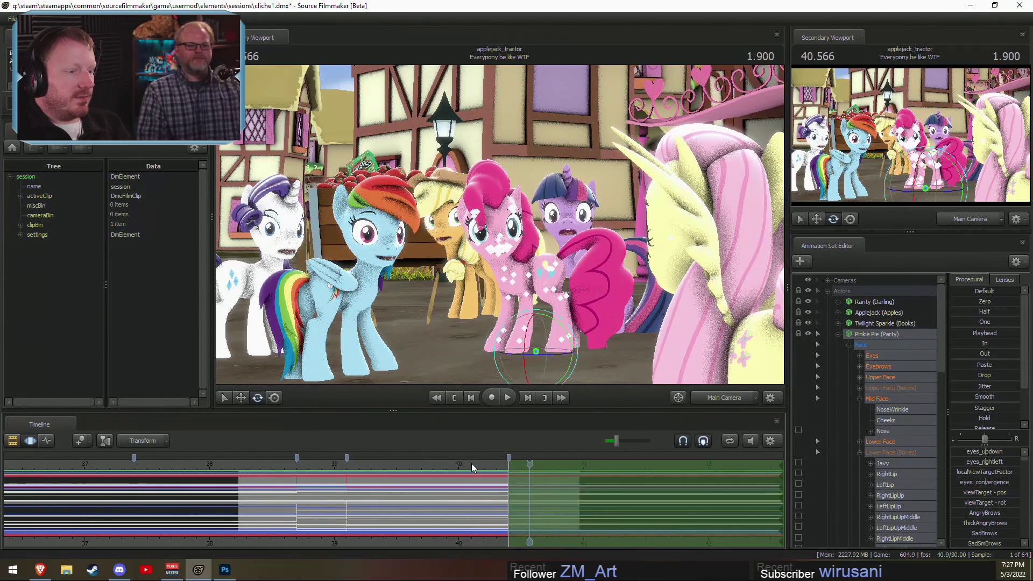
# Step: Examine the pink pony's face up close at 40.733 seconds and replay the shot from its start through the Main Camera
pyautogui.press('w')
pyautogui.moveTo(499, 225); pyautogui.dragTo(511, 246)
pyautogui.scroll(4, 509, 224)
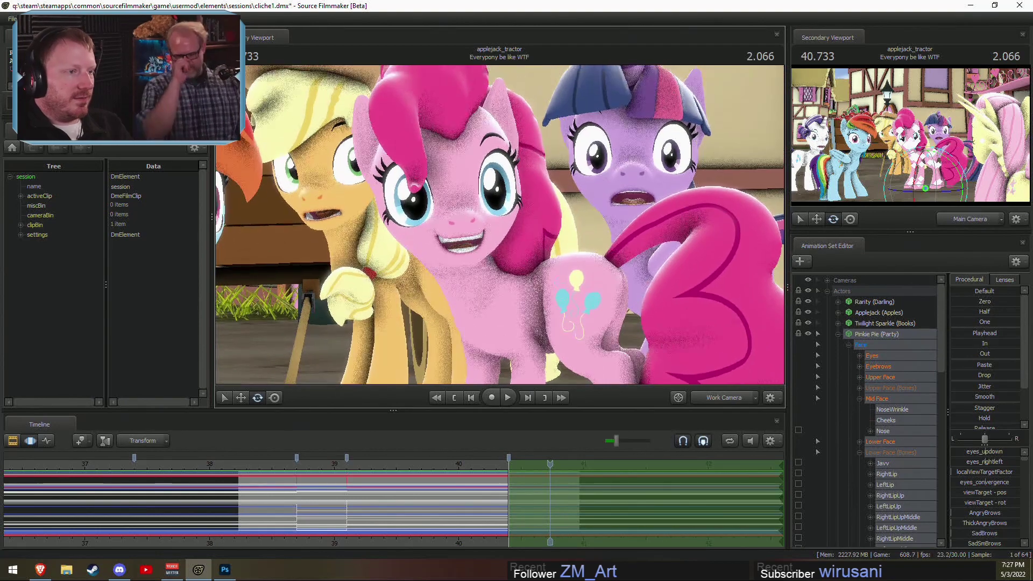
pyautogui.press('F3')
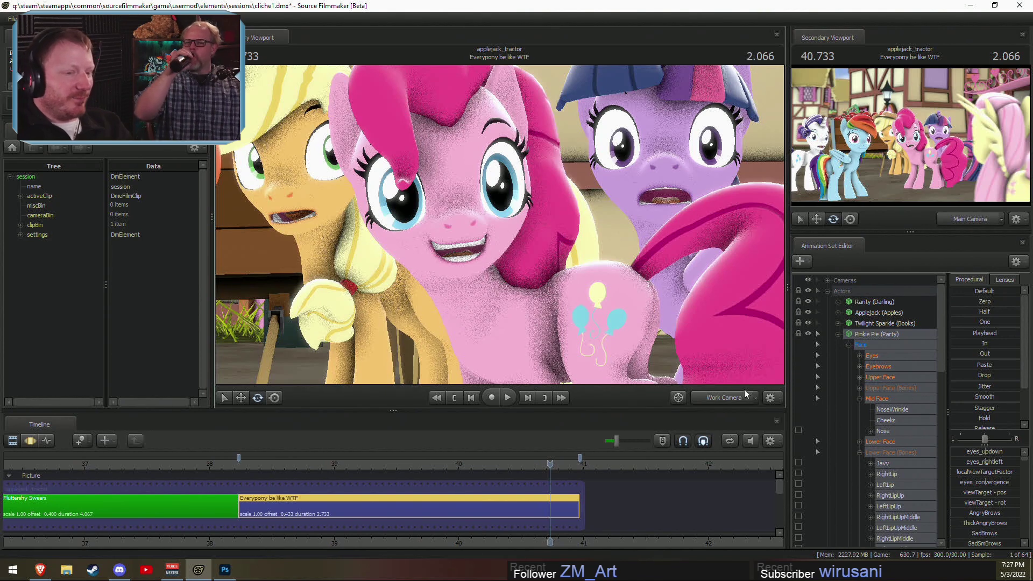
pyautogui.click(731, 402)
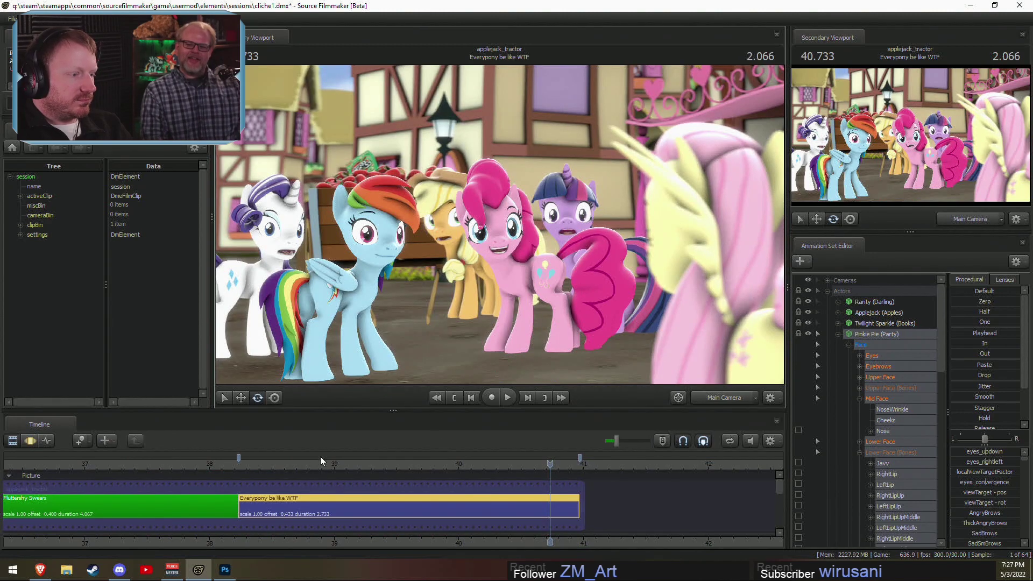
pyautogui.click(245, 471)
pyautogui.press('space')
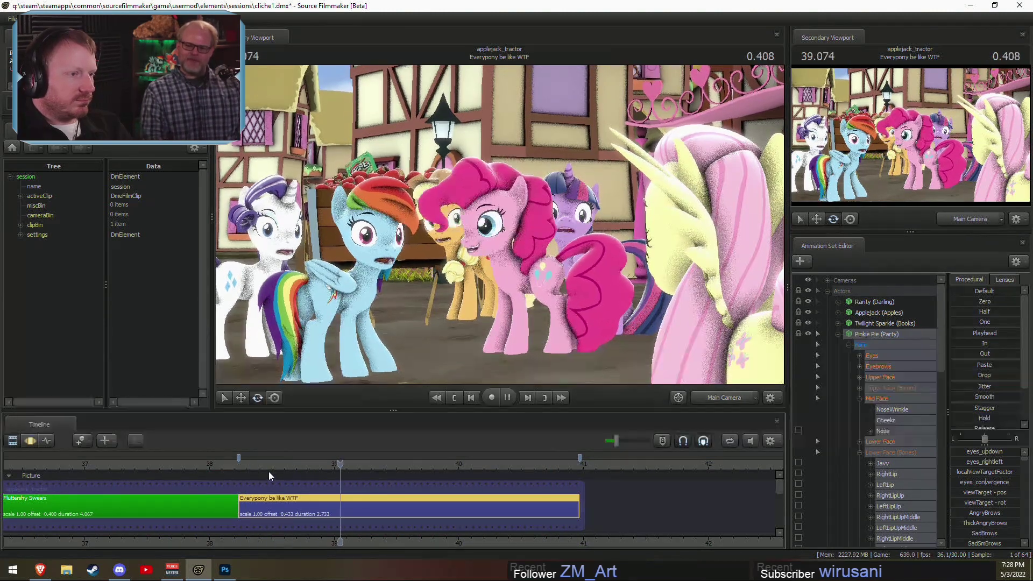
pyautogui.press('space')
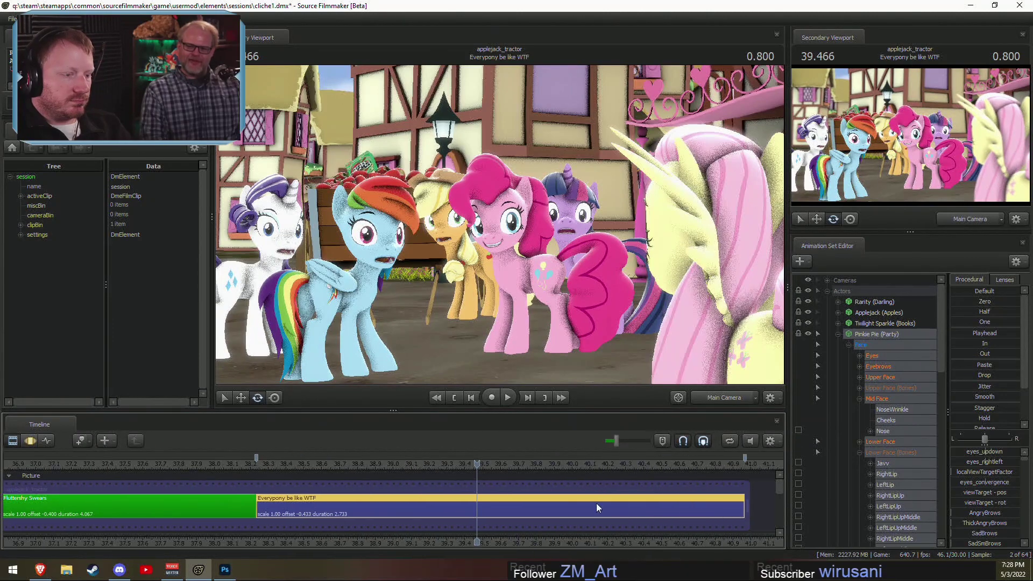
pyautogui.press('F3')
pyautogui.click(256, 465)
pyautogui.press('space')
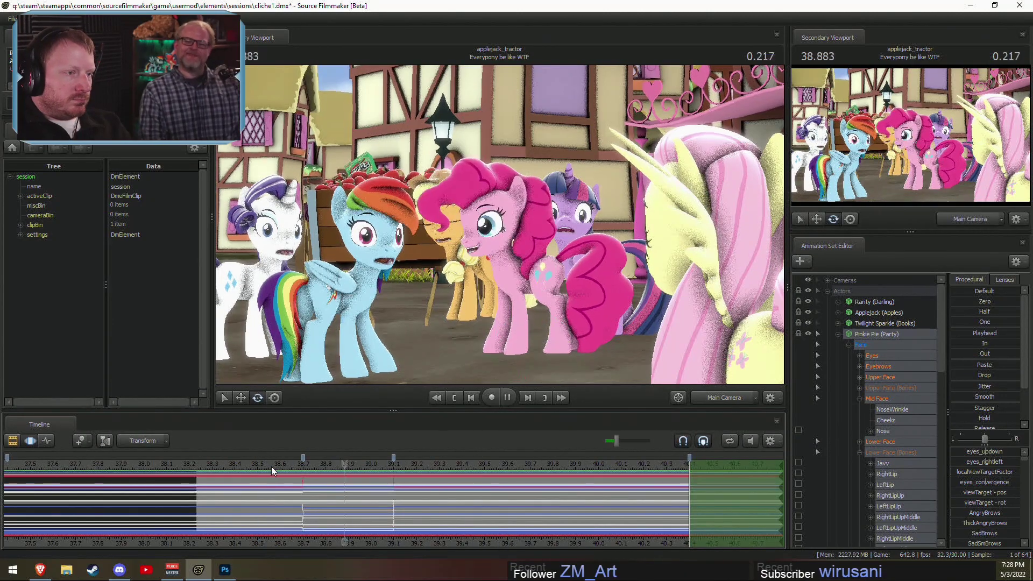
pyautogui.press('space')
# Step: Extend the time selection over the whole timeline and adjust the pink pony's RightEyeBrow bone in the Work Camera with Move and Rotate
pyautogui.hotkey('ctrl', 'a')
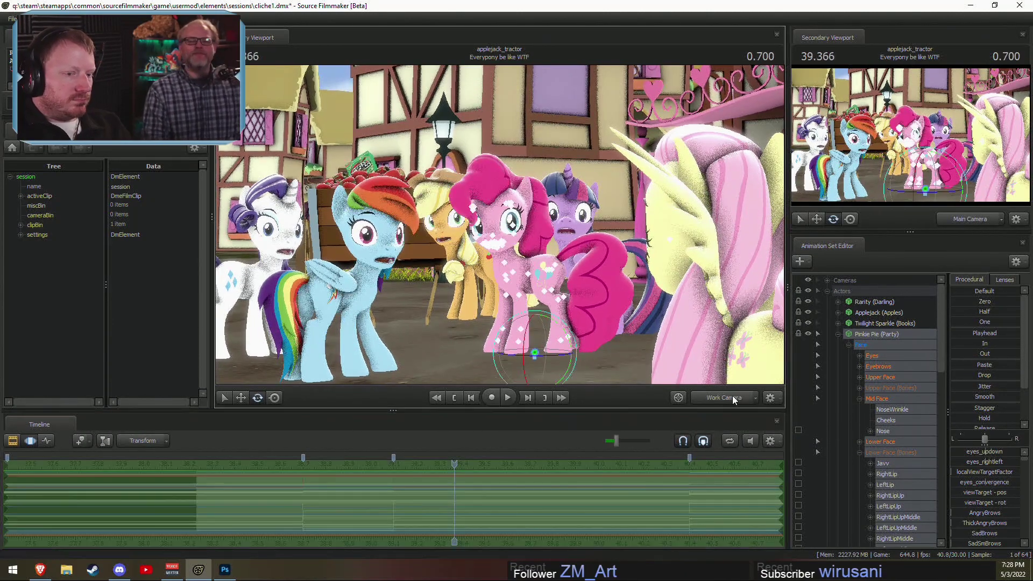
pyautogui.click(733, 399)
pyautogui.press('w')
pyautogui.moveTo(499, 225)
pyautogui.mouseDown()
pyautogui.moveTo(478, 224)
pyautogui.moveTo(499, 224)
pyautogui.mouseUp()
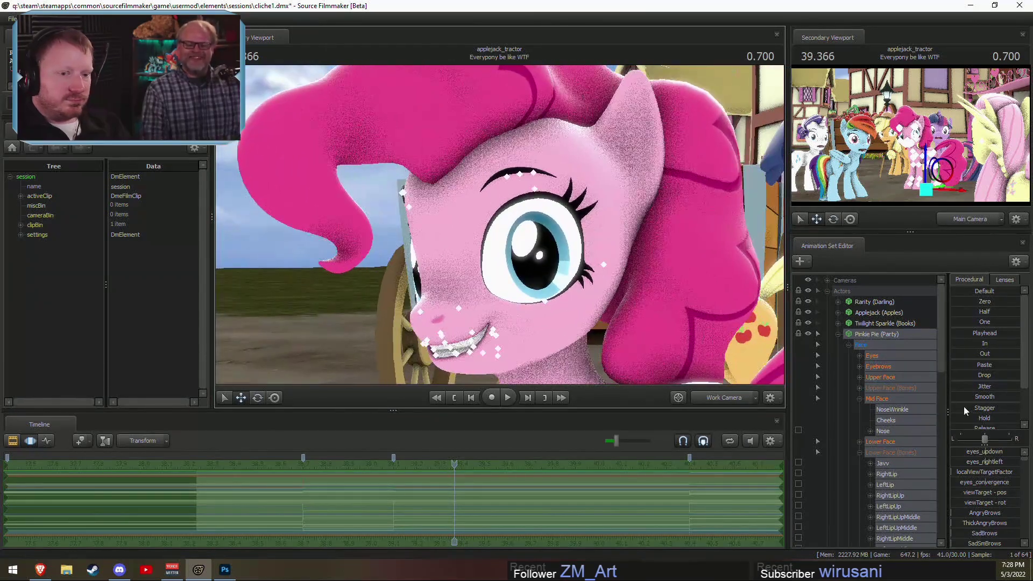
pyautogui.click(860, 452)
pyautogui.click(859, 398)
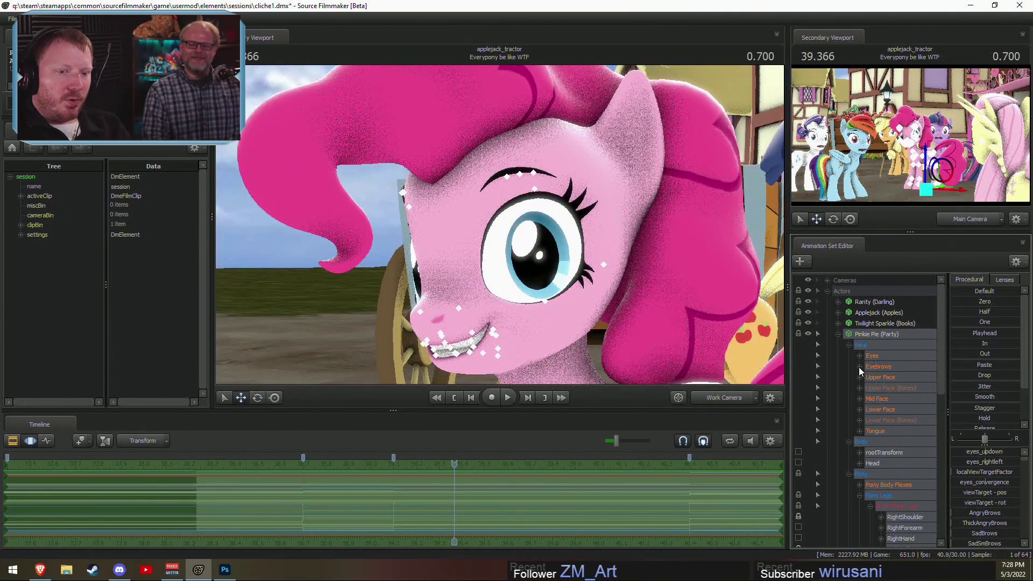
pyautogui.click(860, 366)
pyautogui.click(896, 526)
pyautogui.click(892, 517)
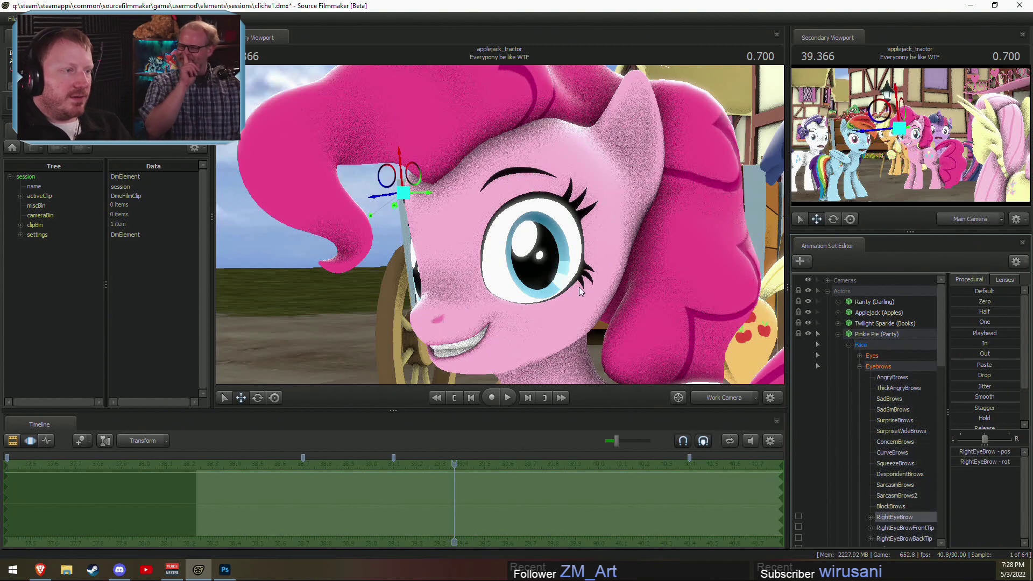
pyautogui.keyDown('alt'); pyautogui.moveTo(580, 291); pyautogui.dragTo(680, 287); pyautogui.keyUp('alt')
pyautogui.moveTo(512, 197); pyautogui.dragTo(409, 178)
pyautogui.press('e')
pyautogui.moveTo(471, 212); pyautogui.dragTo(467, 210)
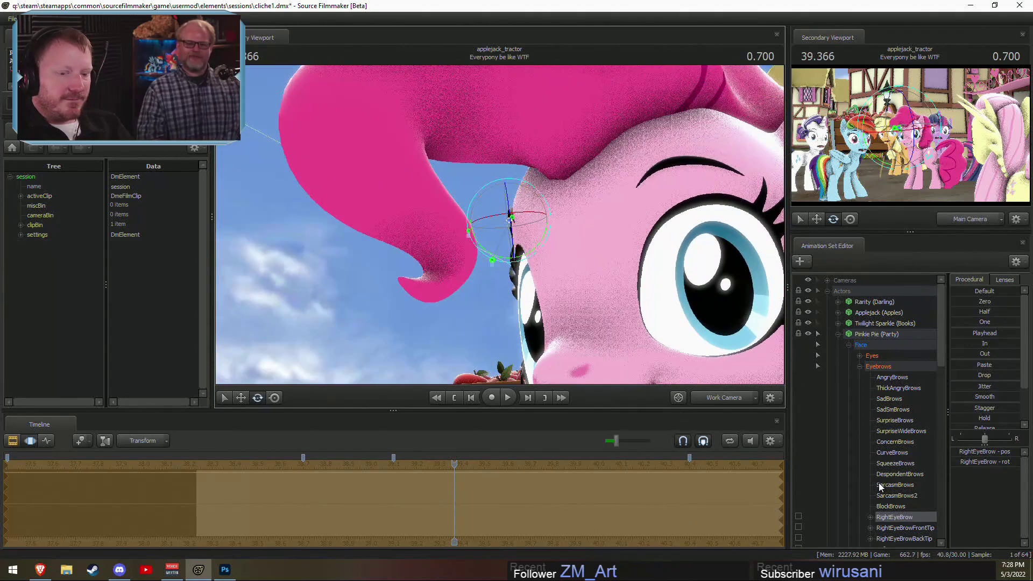
# Step: Adjust the rotation and position of the pink pony's LeftEyeBrow bone slightly over the whole timeline
pyautogui.scroll(-2, 878, 482)
pyautogui.click(893, 485)
pyautogui.moveTo(526, 185)
pyautogui.mouseDown()
pyautogui.moveTo(559, 199)
pyautogui.moveTo(543, 209)
pyautogui.moveTo(527, 185)
pyautogui.mouseUp()
pyautogui.press('w')
pyautogui.moveTo(523, 105); pyautogui.dragTo(531, 106)
pyautogui.moveTo(520, 229)
pyautogui.keyDown('alt'); pyautogui.mouseDown()
pyautogui.moveTo(499, 312)
pyautogui.moveTo(507, 216)
pyautogui.mouseUp(); pyautogui.keyUp('alt')
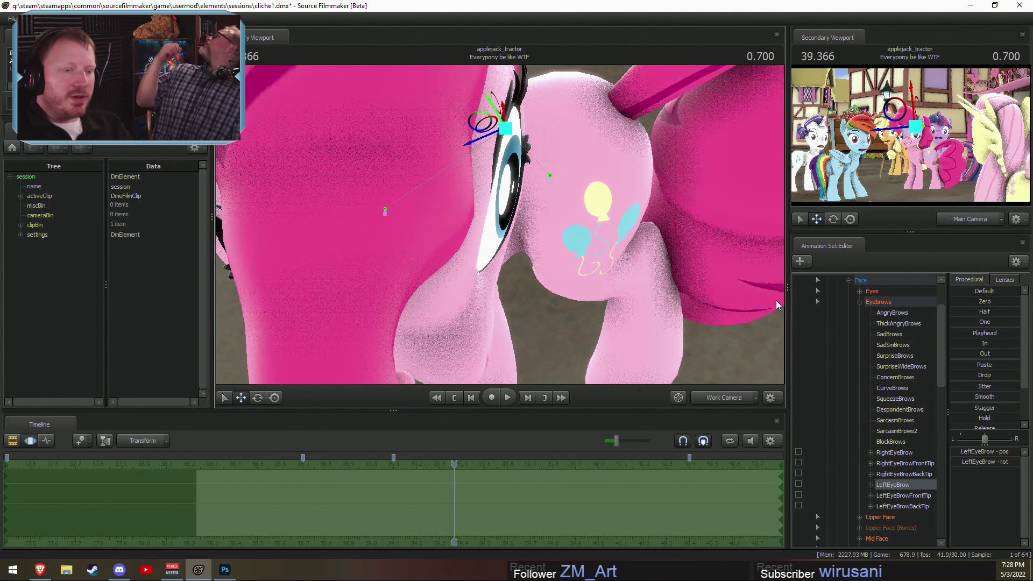
# Step: Compare the brows in the Main Camera and a closer Work Camera view, and play the shot from its start in the clip timeline
pyautogui.click(720, 394)
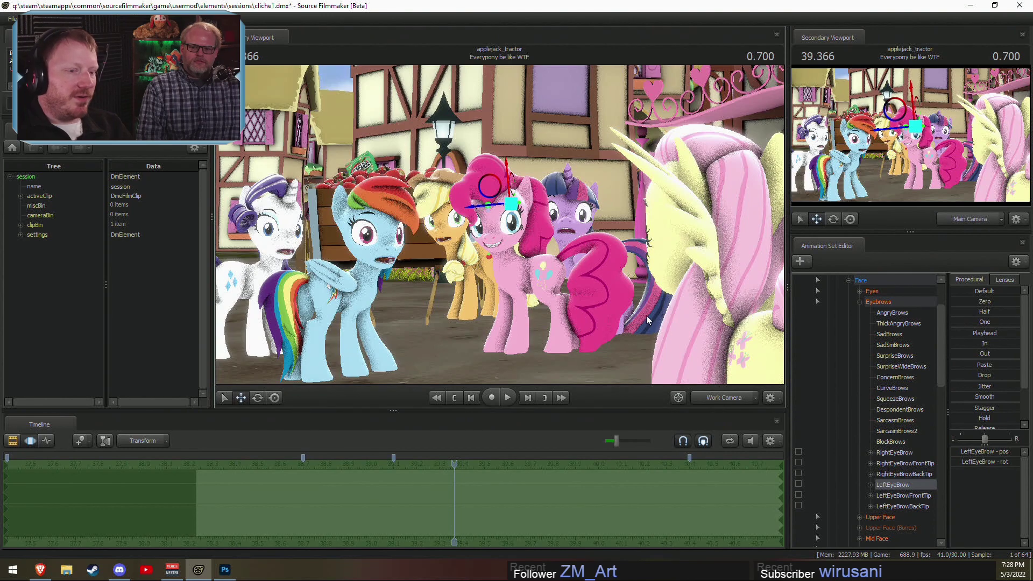
pyautogui.moveTo(499, 224)
pyautogui.mouseDown()
pyautogui.moveTo(449, 250)
pyautogui.moveTo(476, 252)
pyautogui.moveTo(499, 224)
pyautogui.mouseUp()
pyautogui.press('space')
pyautogui.press('space')
pyautogui.press('F2')
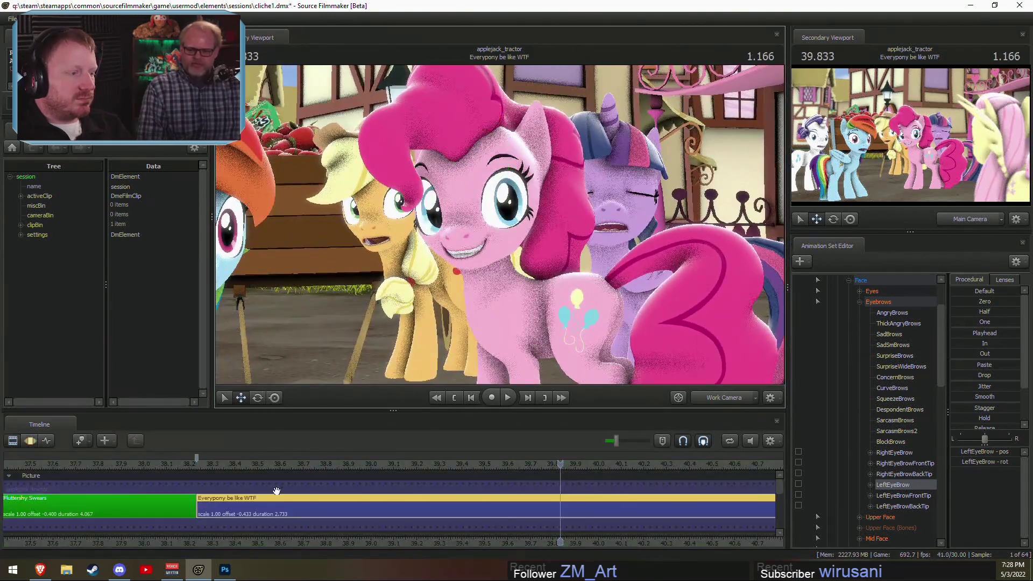
pyautogui.click(227, 462)
pyautogui.moveTo(223, 462); pyautogui.dragTo(212, 462)
pyautogui.moveTo(413, 501); pyautogui.dragTo(156, 491, button='middle')
pyautogui.scroll(-2, 156, 491)
pyautogui.press('space')
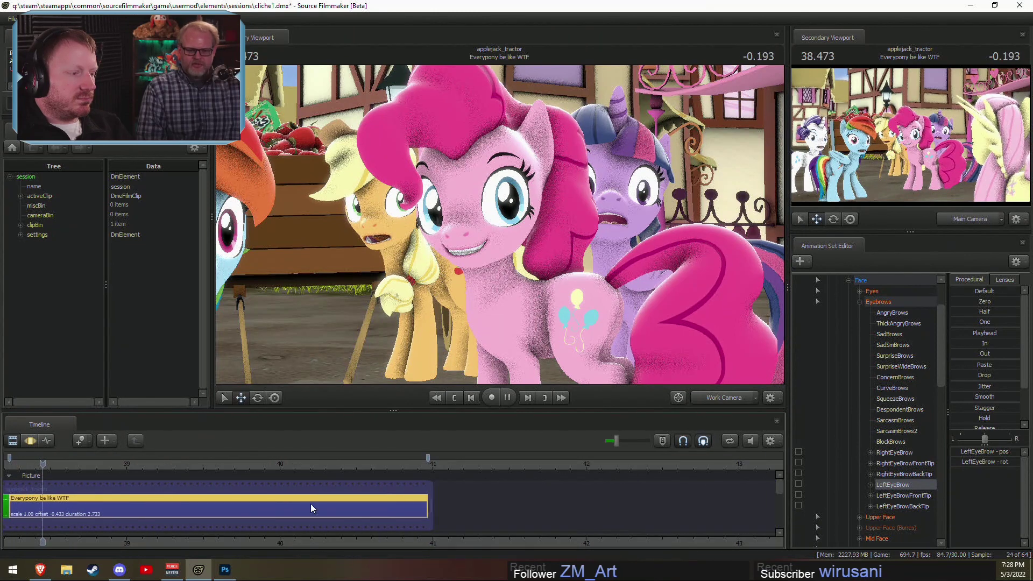
# Step: Play the "Everypony be like WTF" shot several times from its start through the Work Camera
pyautogui.press('space')
pyautogui.press('space')
pyautogui.moveTo(267, 538); pyautogui.dragTo(453, 526, button='middle')
pyautogui.press('space')
pyautogui.press('space')
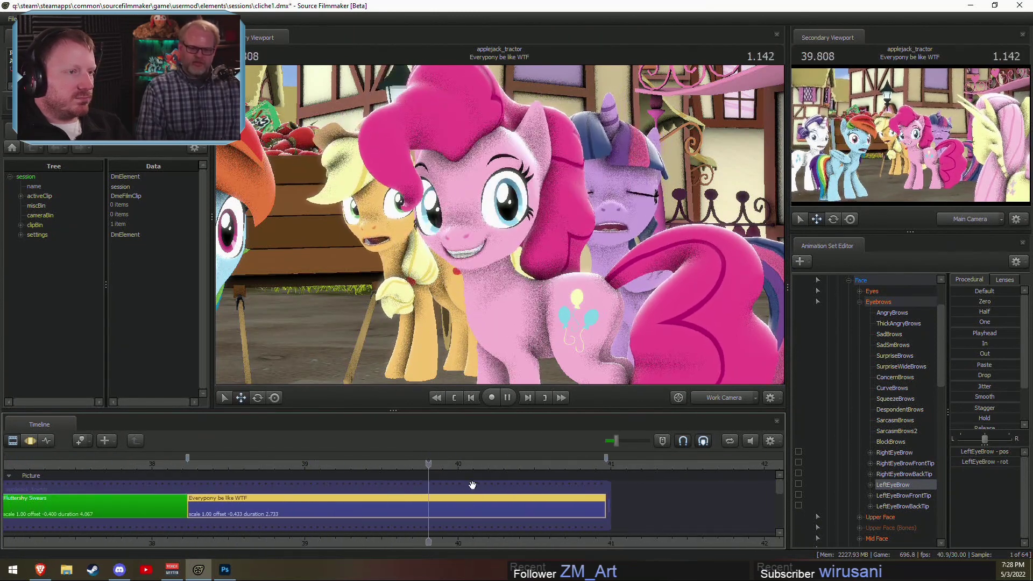
pyautogui.press('space')
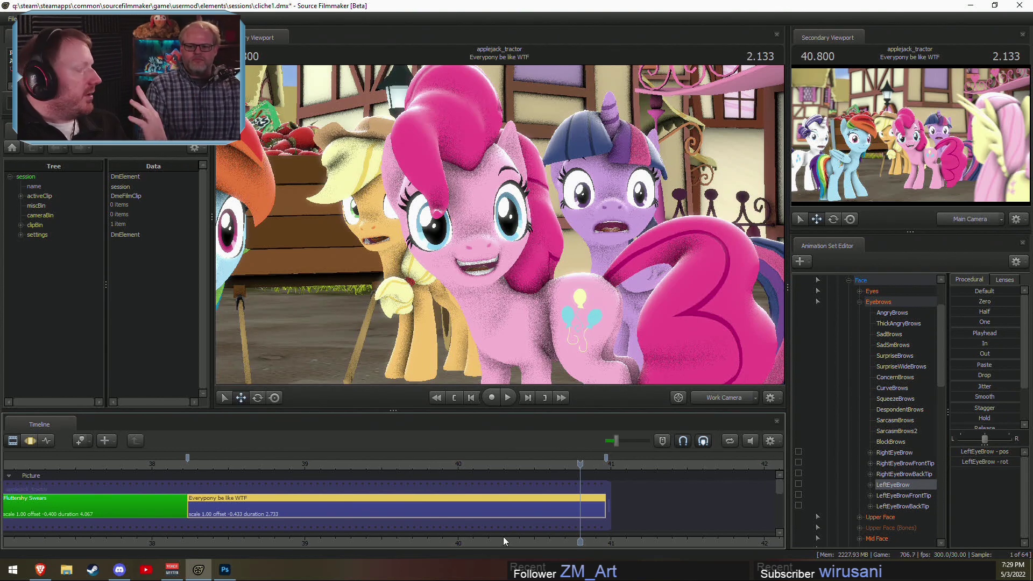
pyautogui.click(298, 470)
pyautogui.press('space')
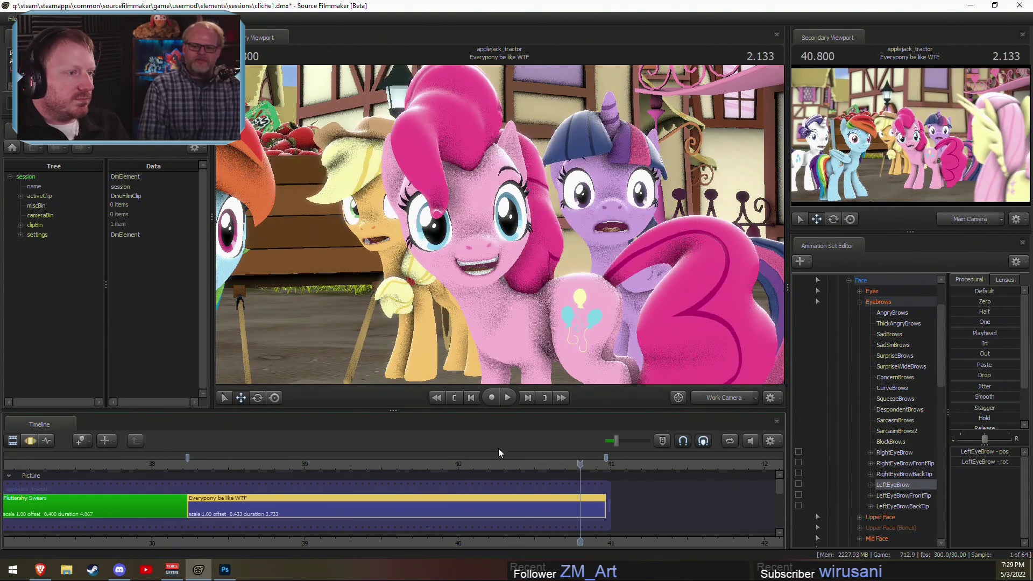
# Step: Raise the pink pony's upper eyelids slightly with LidRaise between about 39.1 and 40.4 seconds, and check by playback
pyautogui.click(345, 463)
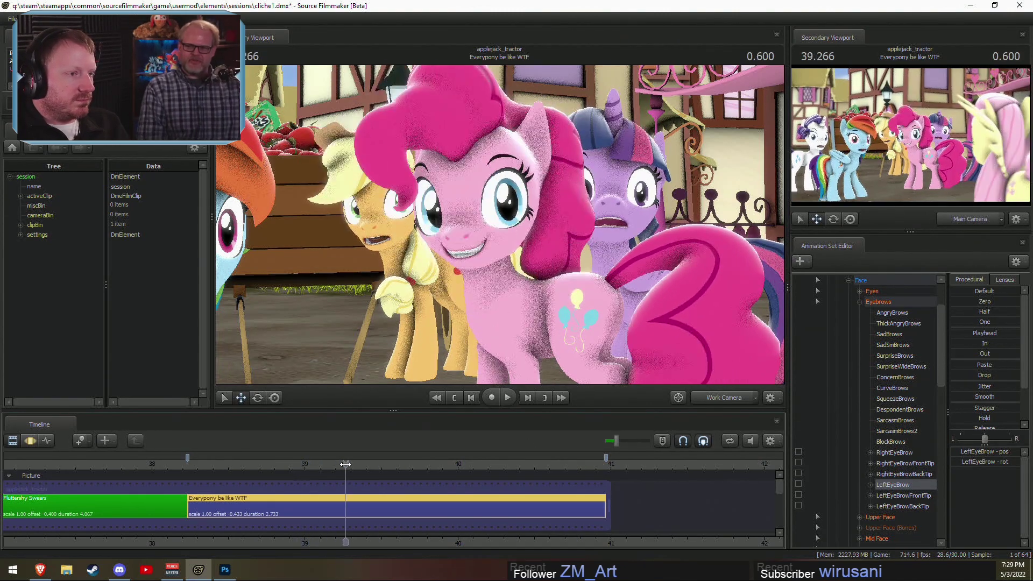
pyautogui.click(345, 464)
pyautogui.scroll(2, 860, 340)
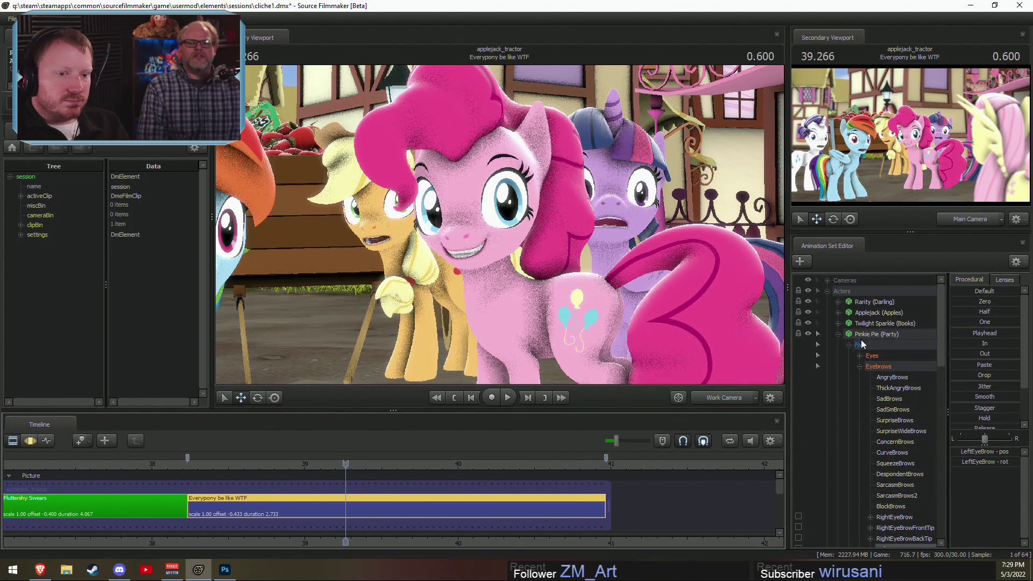
pyautogui.scroll(-5, 880, 419)
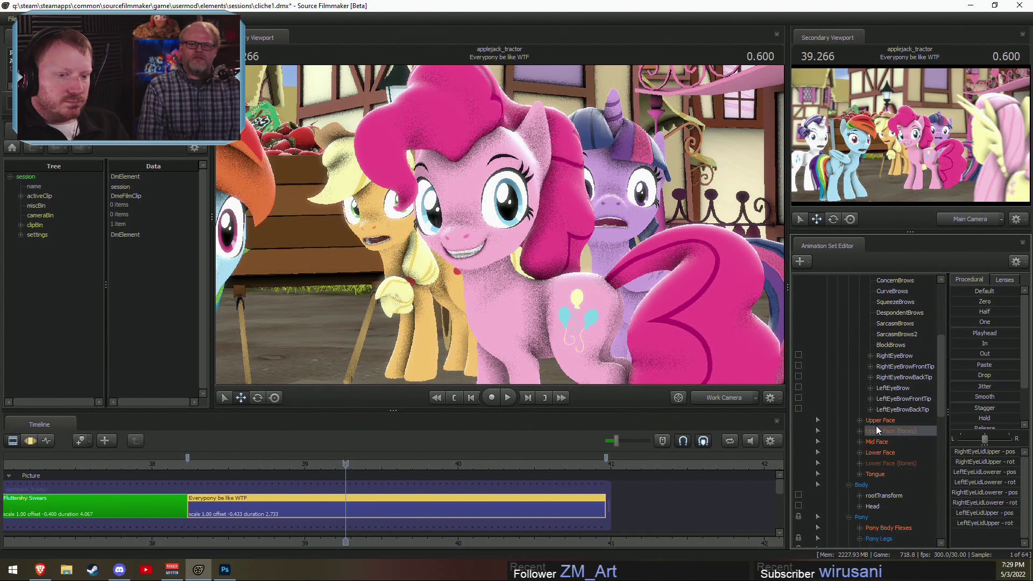
pyautogui.click(876, 452)
pyautogui.press('F3')
pyautogui.click(315, 494)
pyautogui.moveTo(315, 493); pyautogui.dragTo(426, 468)
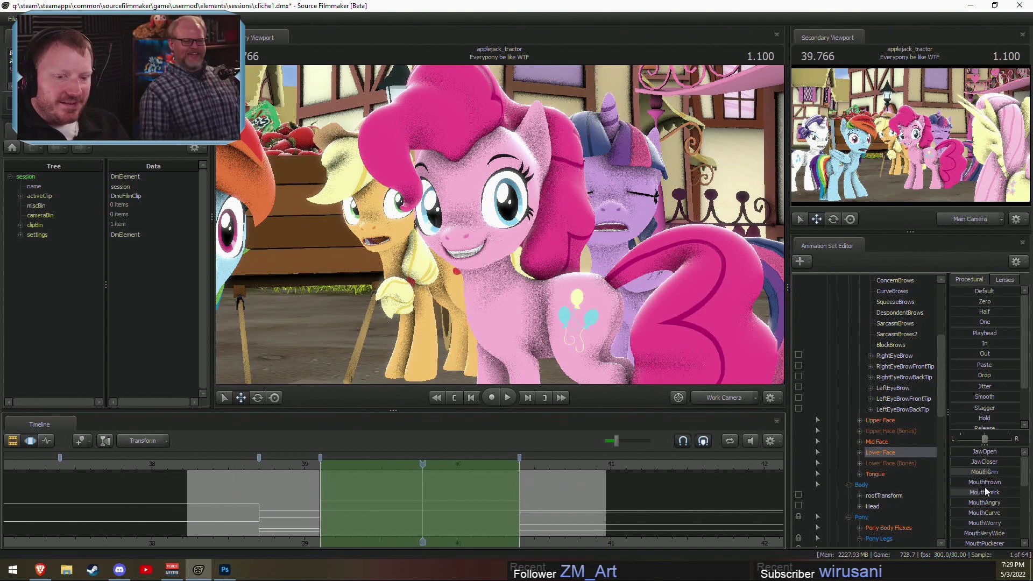
pyautogui.click(885, 420)
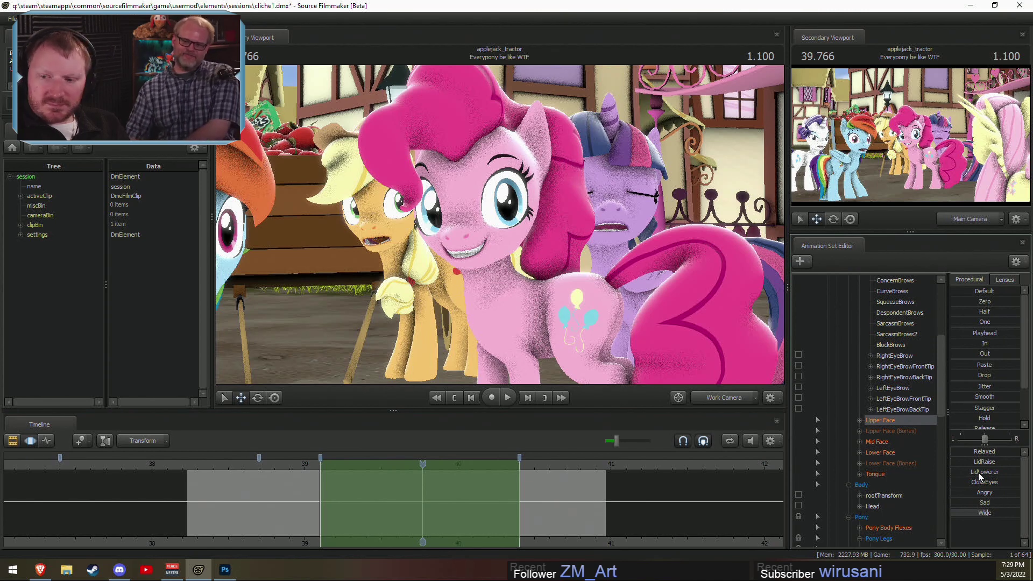
pyautogui.moveTo(973, 463); pyautogui.dragTo(976, 463)
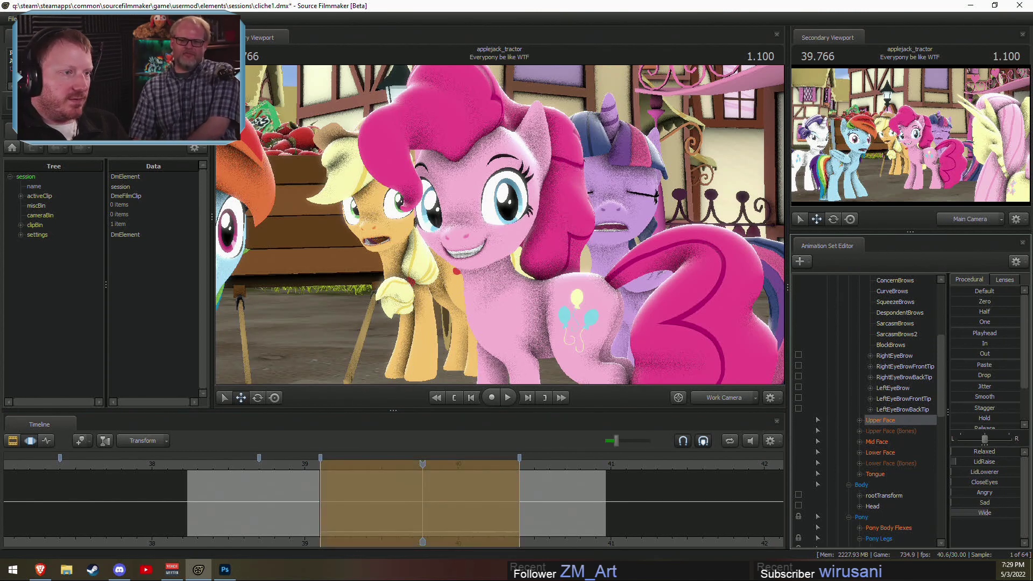
pyautogui.press('space')
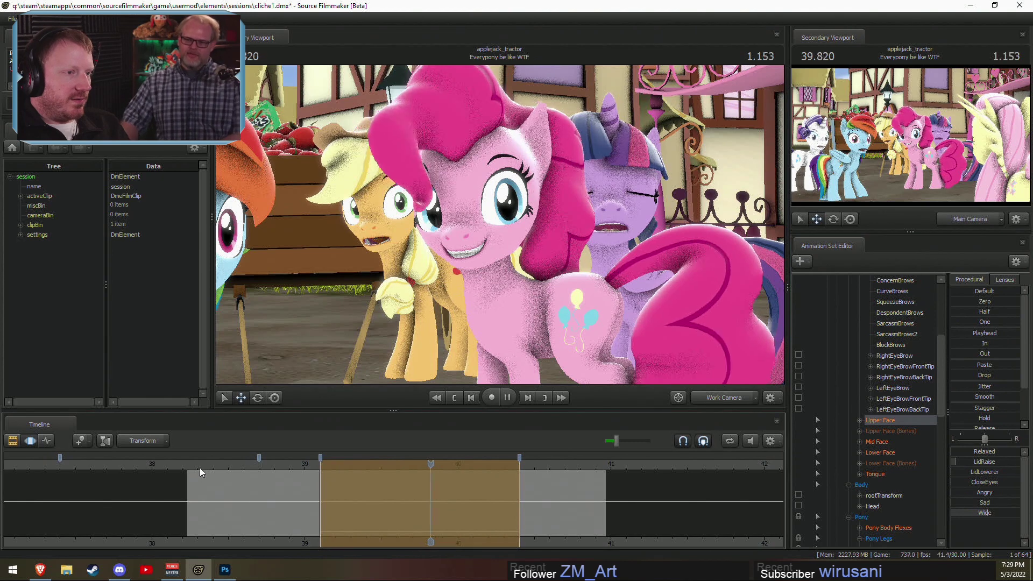
pyautogui.click(203, 461)
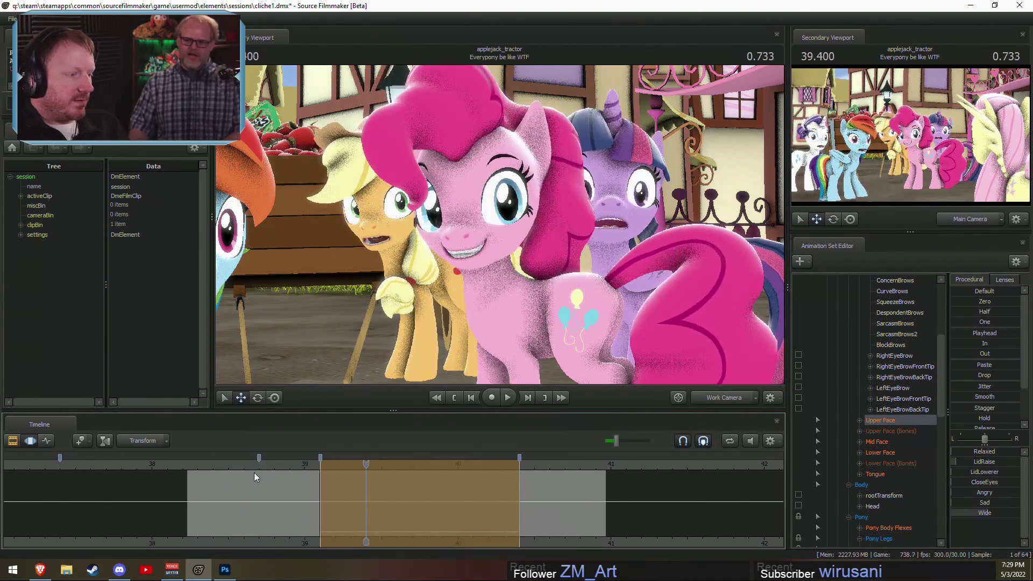
# Step: Adjust the pink pony's Upper Face eyelids slightly for all time before 38.7 seconds and play the shot
pyautogui.click(259, 469)
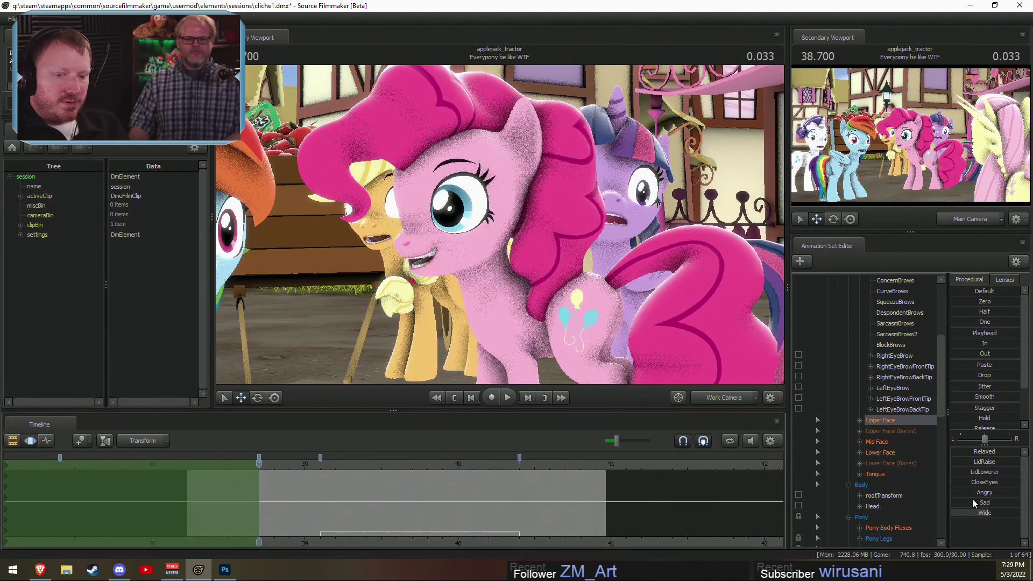
pyautogui.click(223, 463)
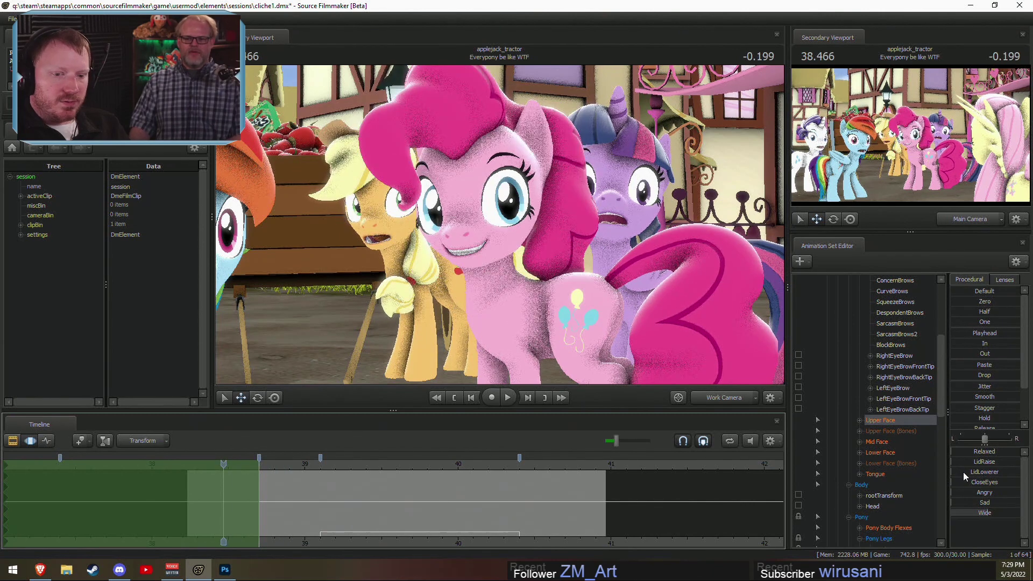
pyautogui.press('space')
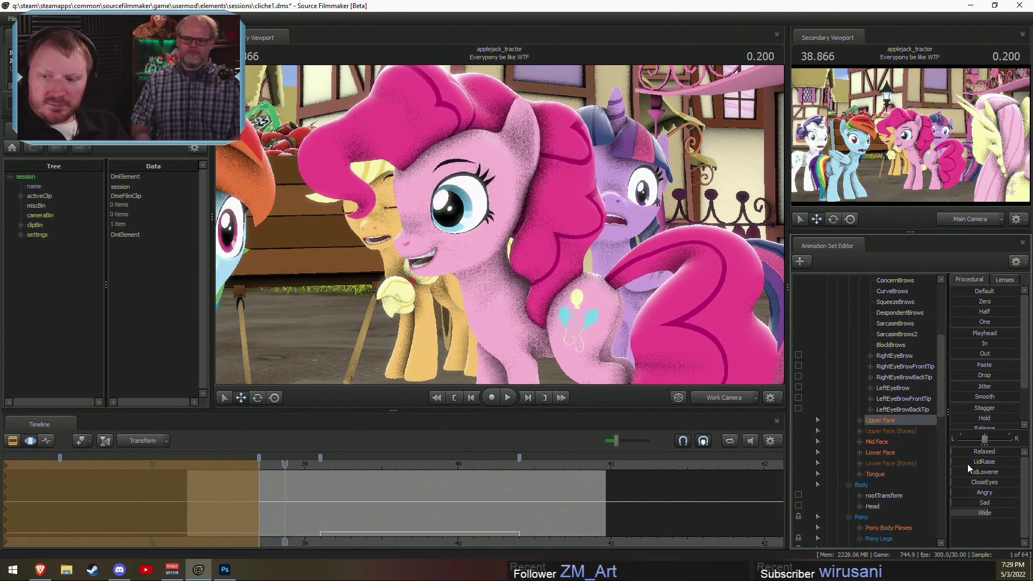
pyautogui.press('F2')
pyautogui.press('F3')
# Step: Collapse the Pinkie Pie and Actors groups in the animation set list and save the session
pyautogui.scroll(2, 639, 457)
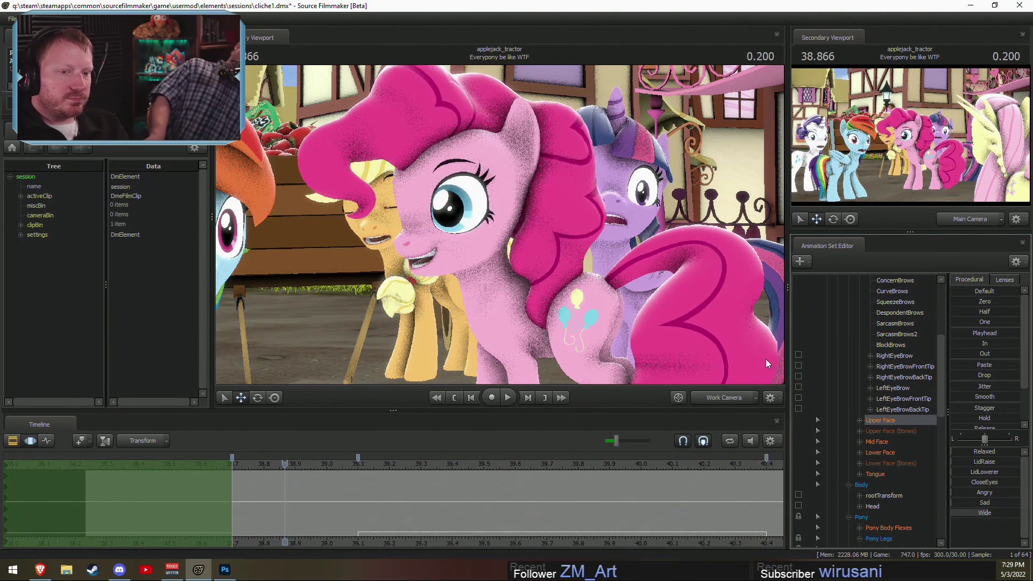
pyautogui.scroll(10, 860, 394)
pyautogui.click(837, 334)
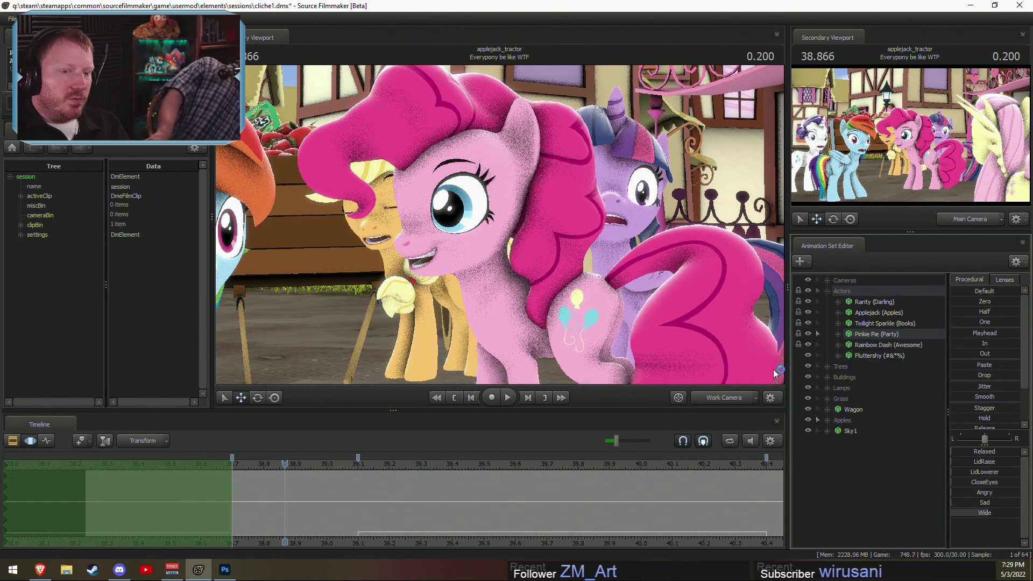
pyautogui.click(826, 292)
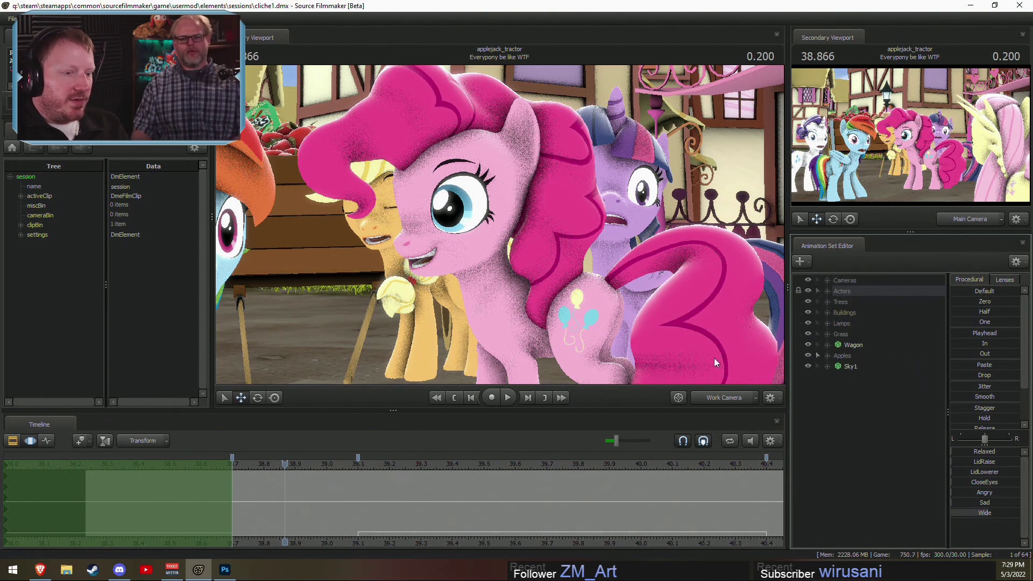
# Step: Extend the time selection over the whole timeline and aim the Work Camera at the open ground behind Fluttershy
pyautogui.middleClick(727, 397)
pyautogui.moveTo(677, 205); pyautogui.dragTo(715, 253)
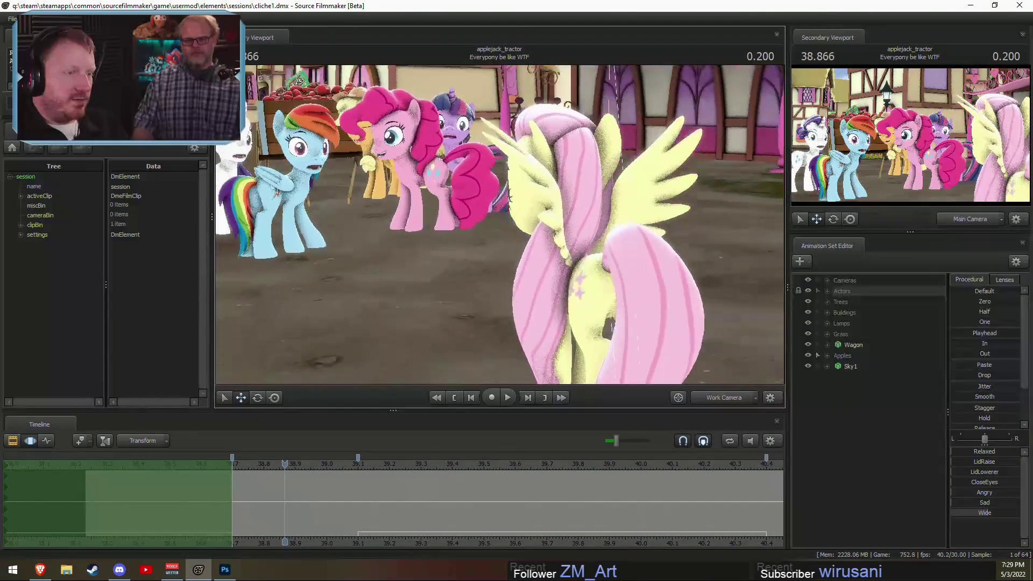
pyautogui.moveTo(499, 225); pyautogui.dragTo(484, 162)
pyautogui.press('F2')
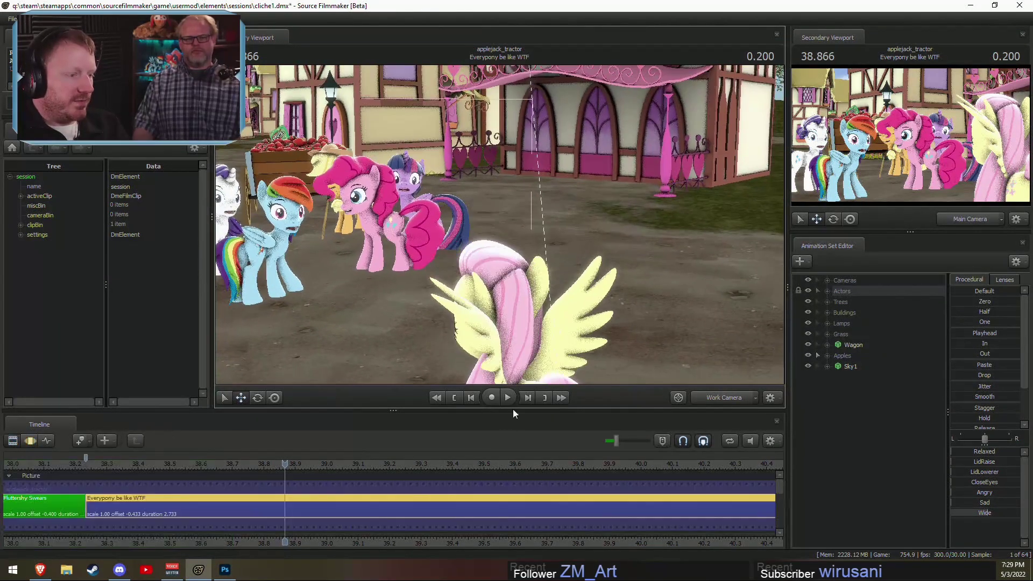
pyautogui.press('F3')
pyautogui.click(451, 517)
pyautogui.press('Escape')
pyautogui.moveTo(499, 224); pyautogui.dragTo(553, 275)
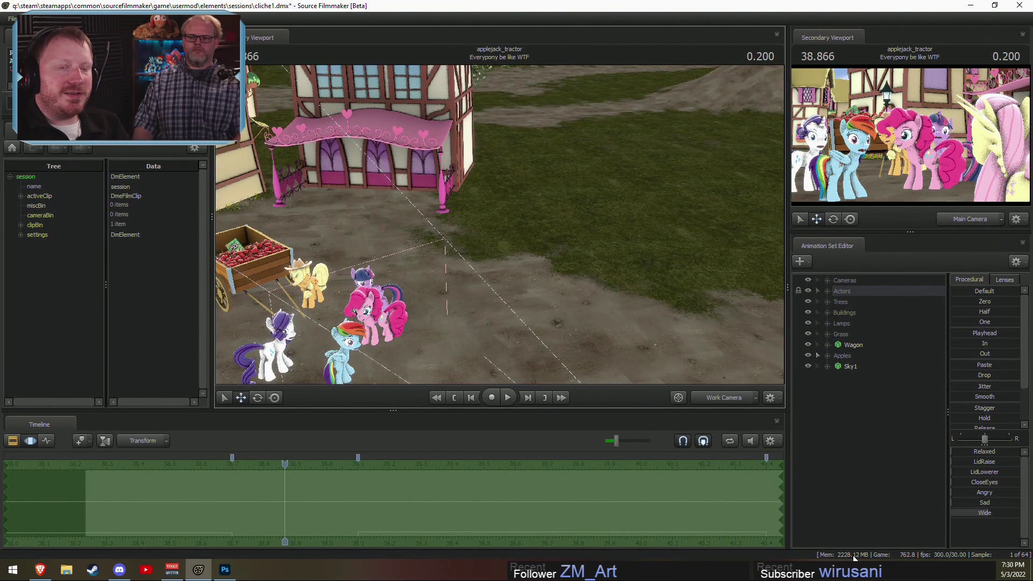
pyautogui.moveTo(499, 224); pyautogui.dragTo(597, 317)
pyautogui.moveTo(558, 292); pyautogui.dragTo(557, 305, button='right')
pyautogui.press('F2')
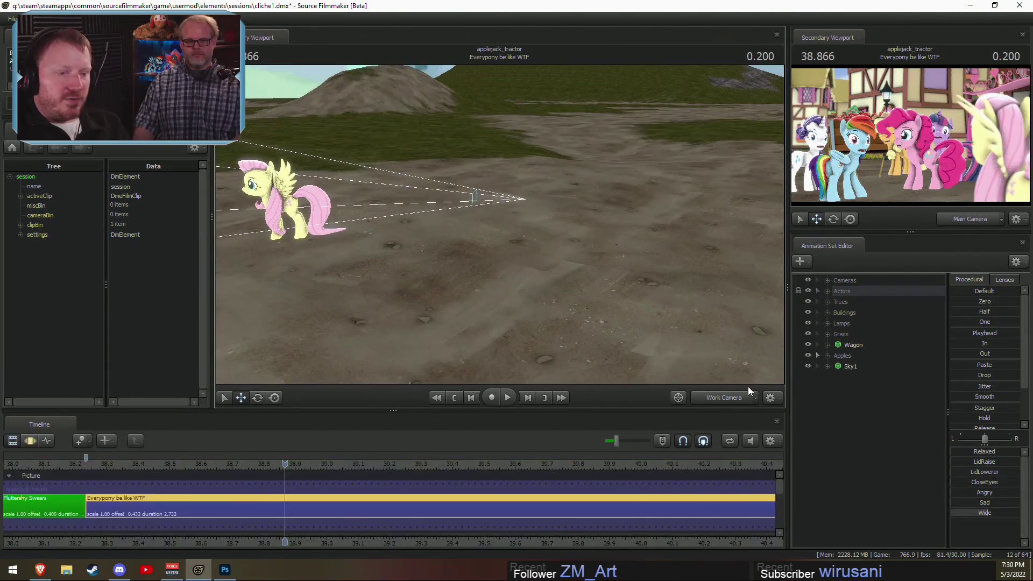
# Step: Create an animation set for a new model, filtering by "pinki" and choosing revamped_ponies\revamped_pinkiepie.mdl
pyautogui.rightClick(857, 427)
pyautogui.click(905, 452)
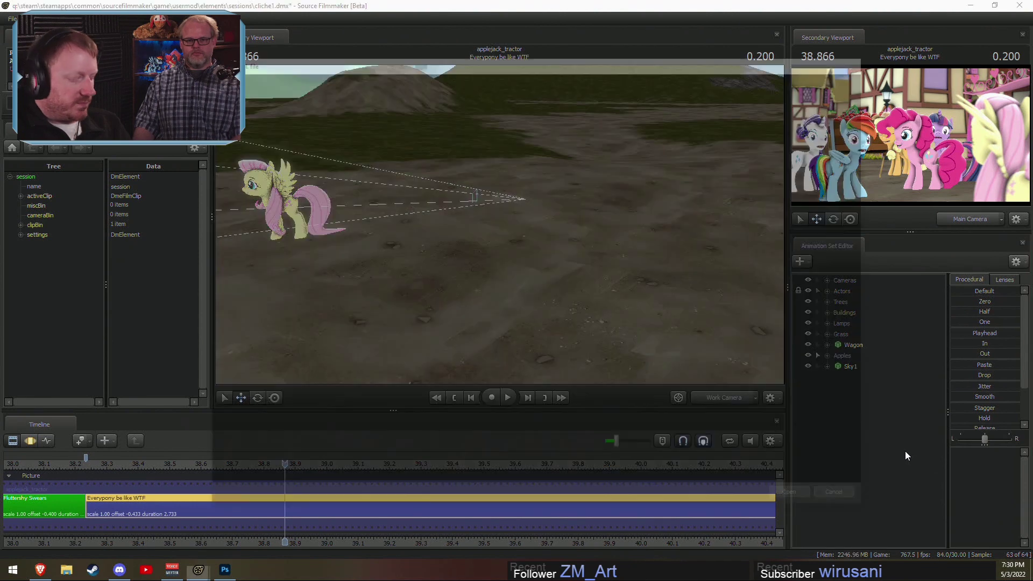
pyautogui.write('pi')
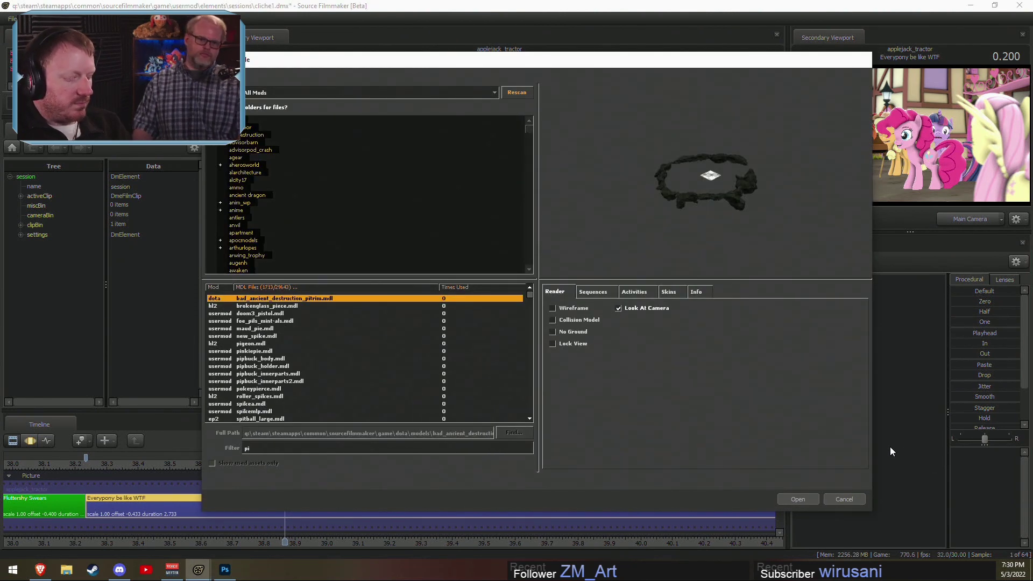
pyautogui.write('nki')
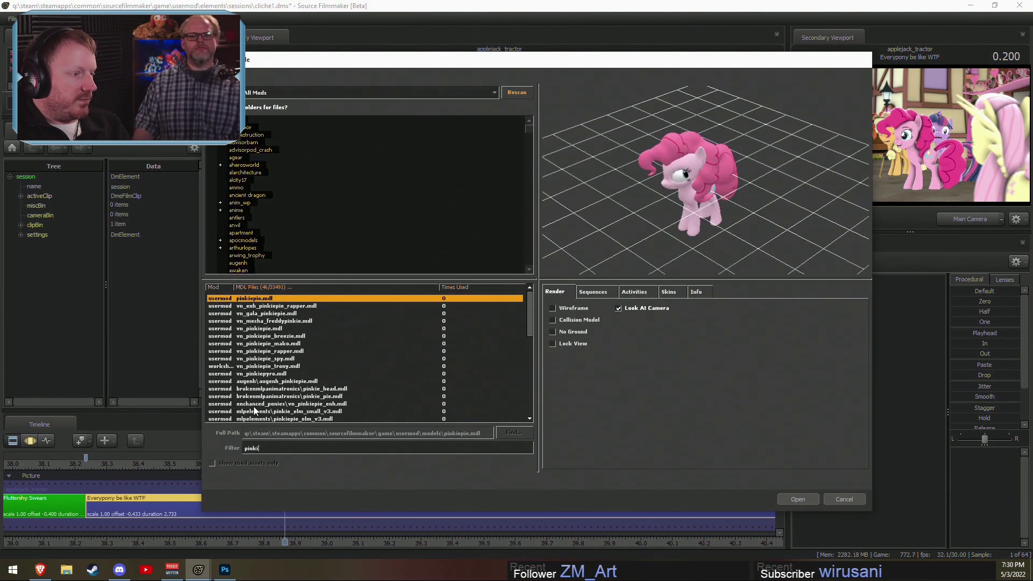
pyautogui.scroll(-8, 254, 406)
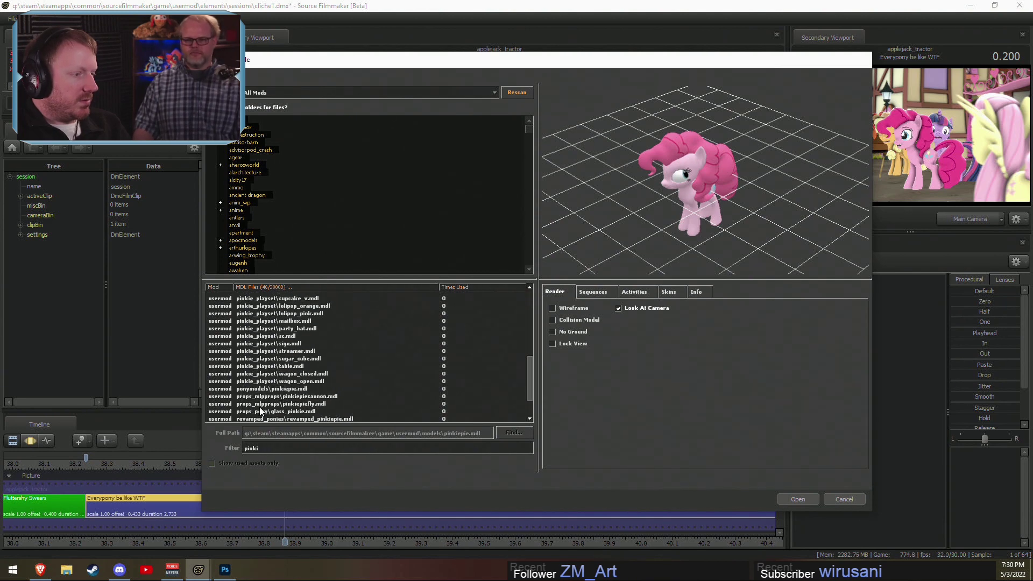
pyautogui.scroll(-2, 260, 406)
pyautogui.click(277, 381)
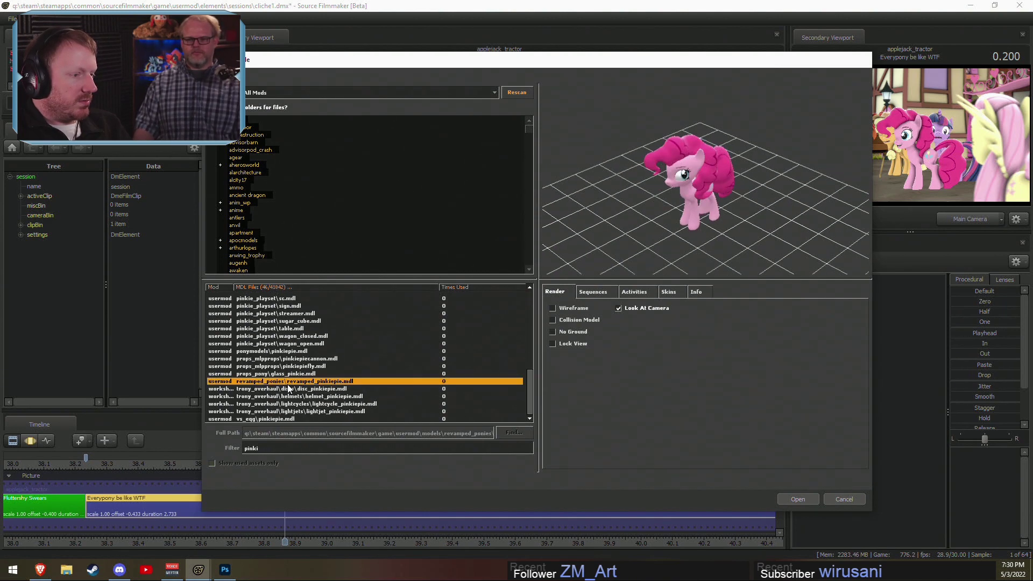
pyautogui.click(779, 496)
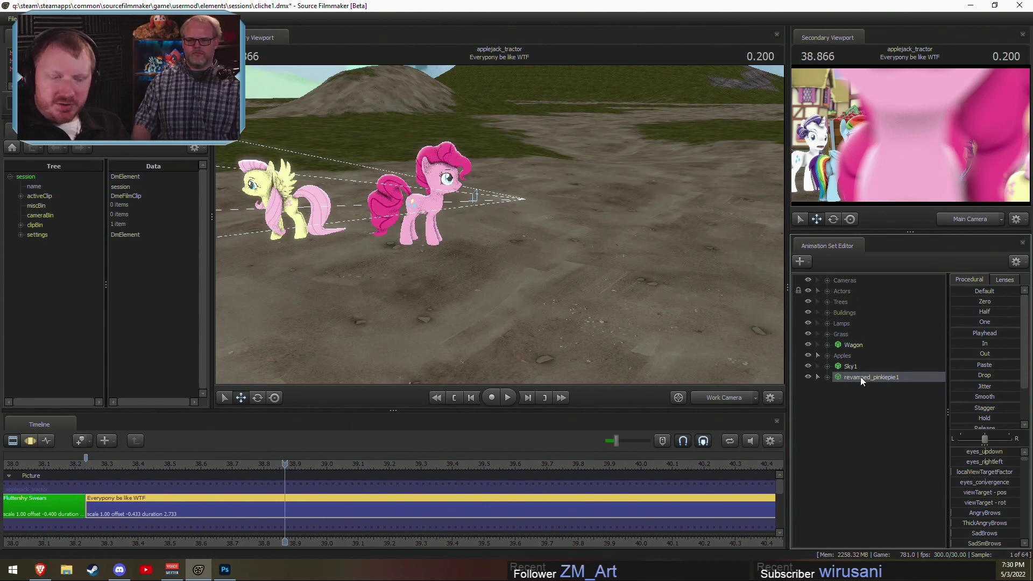
pyautogui.click(706, 398)
pyautogui.click(705, 398)
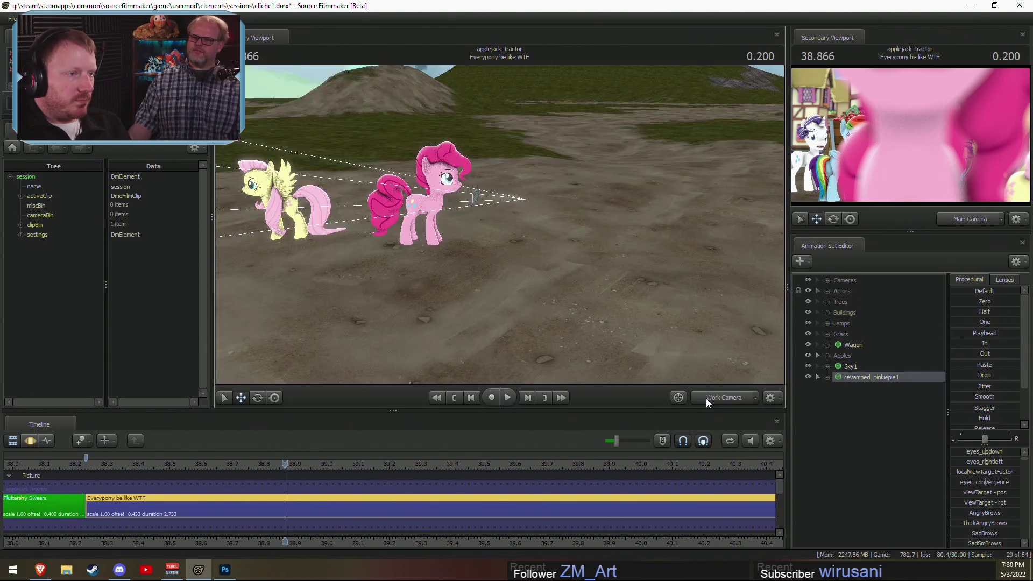
pyautogui.press('F3')
pyautogui.press('F2')
pyautogui.press('F3')
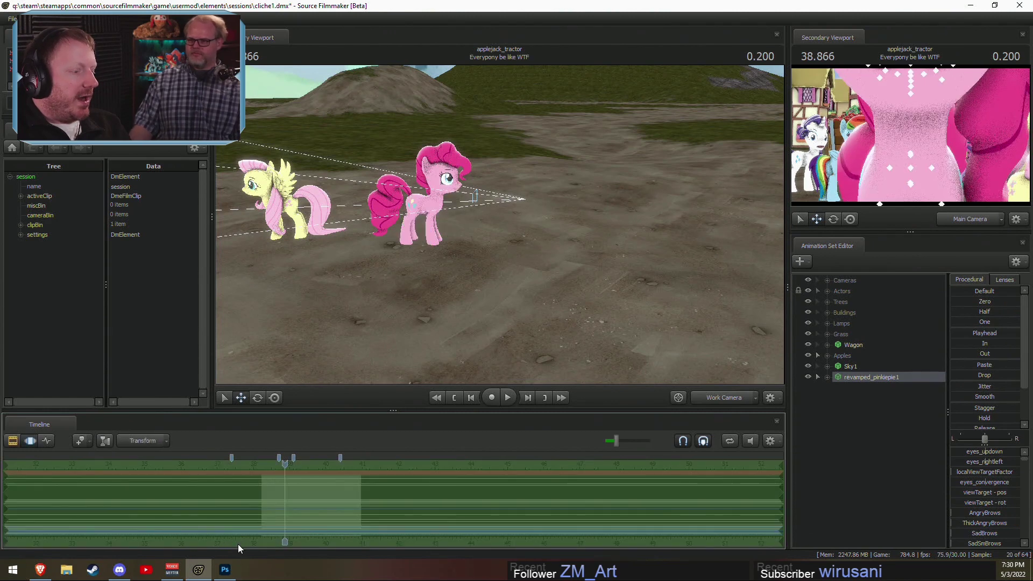
# Step: Play the "Other 3 Enter" shot from about 19.7 seconds through the Main Camera in the clip timeline
pyautogui.press('F2')
pyautogui.moveTo(189, 463); pyautogui.dragTo(204, 461)
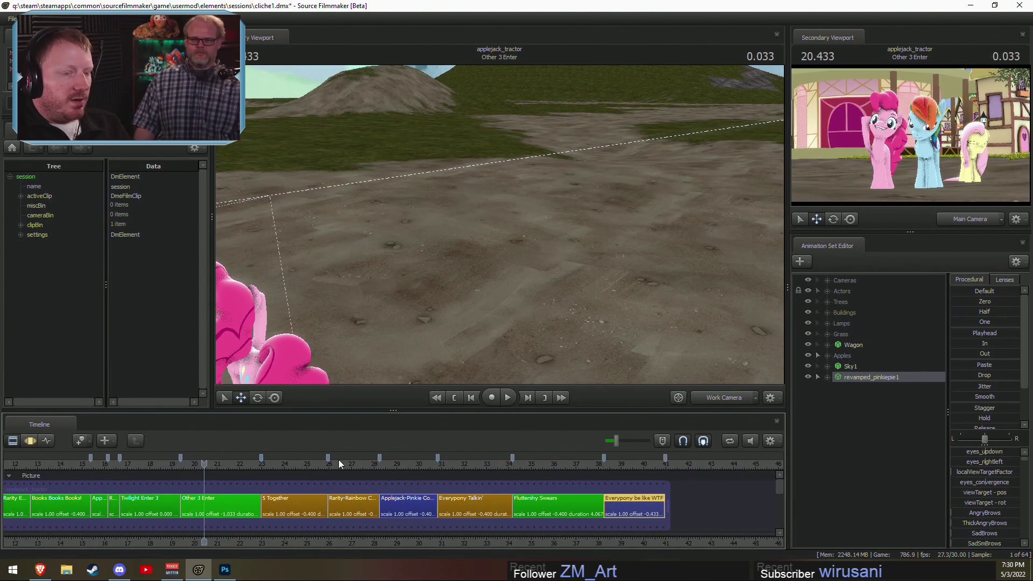
pyautogui.click(706, 398)
pyautogui.click(188, 462)
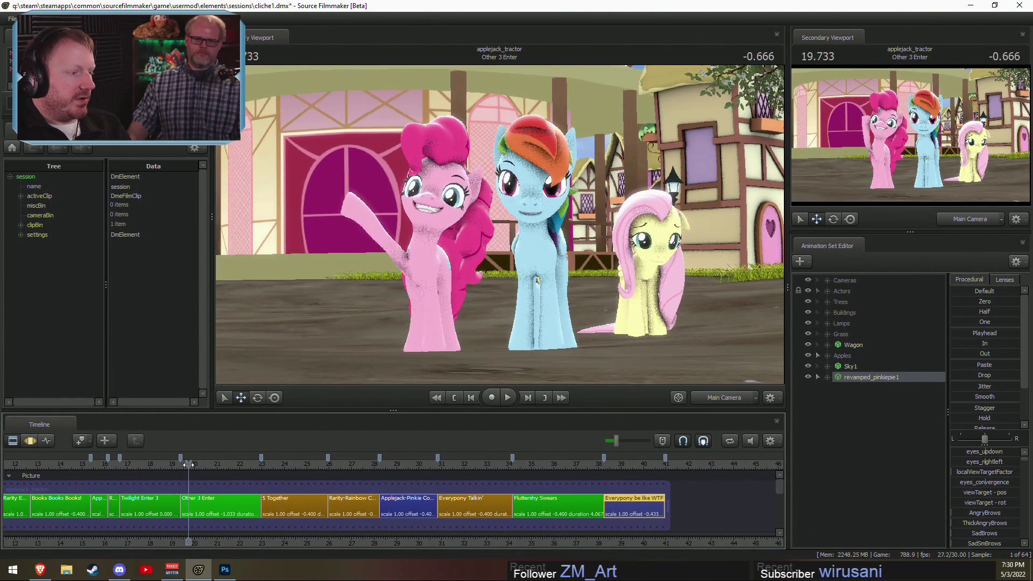
pyautogui.press('space')
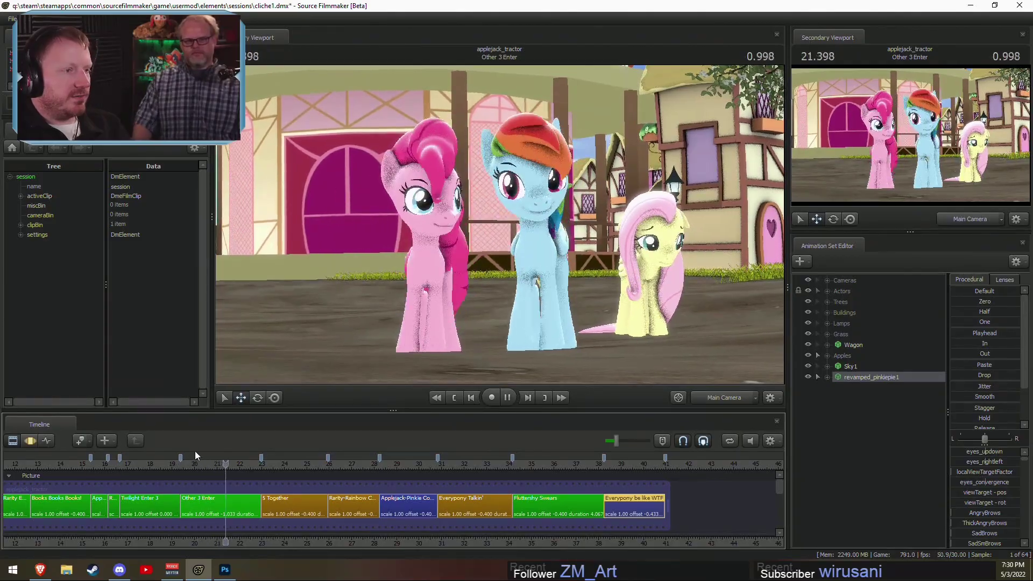
pyautogui.press('space')
# Step: Play the "5 Together" and "Everypony Talkin'" shots from near their starts to review the ponies' performances
pyautogui.click(263, 466)
pyautogui.press('space')
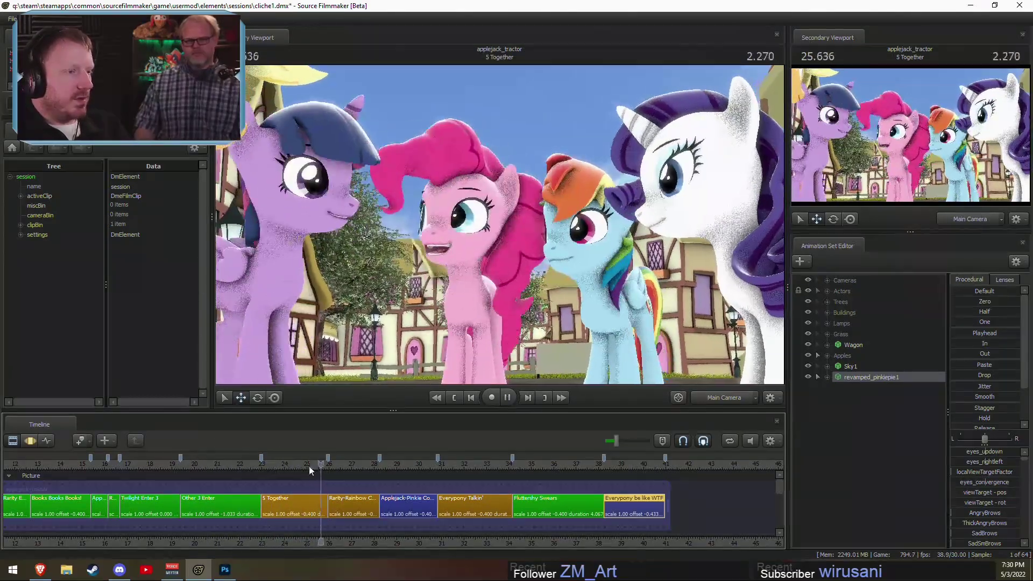
pyautogui.press('space')
pyautogui.moveTo(349, 473); pyautogui.dragTo(445, 474)
pyautogui.press('space')
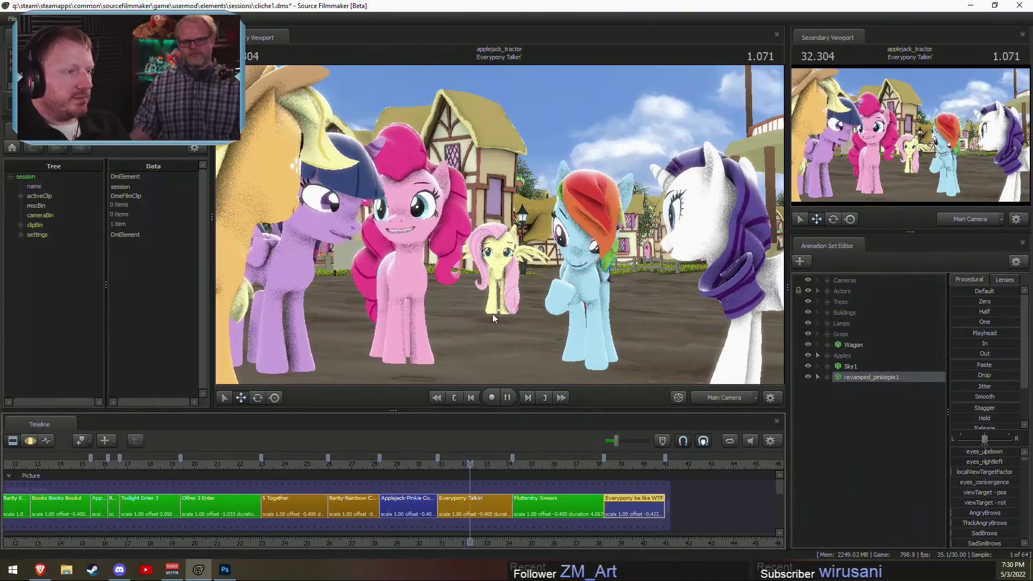
pyautogui.press('space')
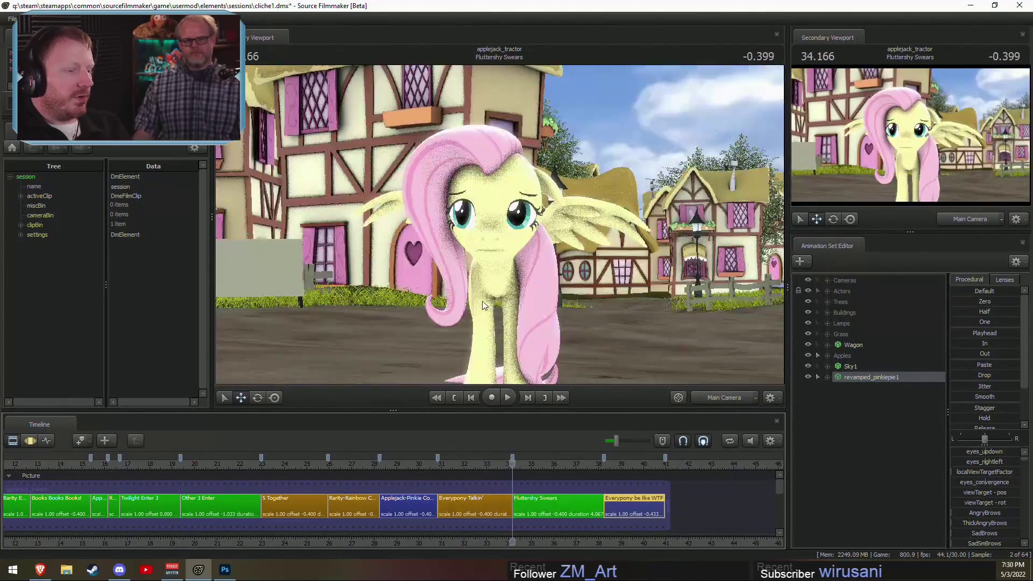
# Step: Play the opening of the "Other 3 Enter" shot to review the three ponies' entrance
pyautogui.click(444, 464)
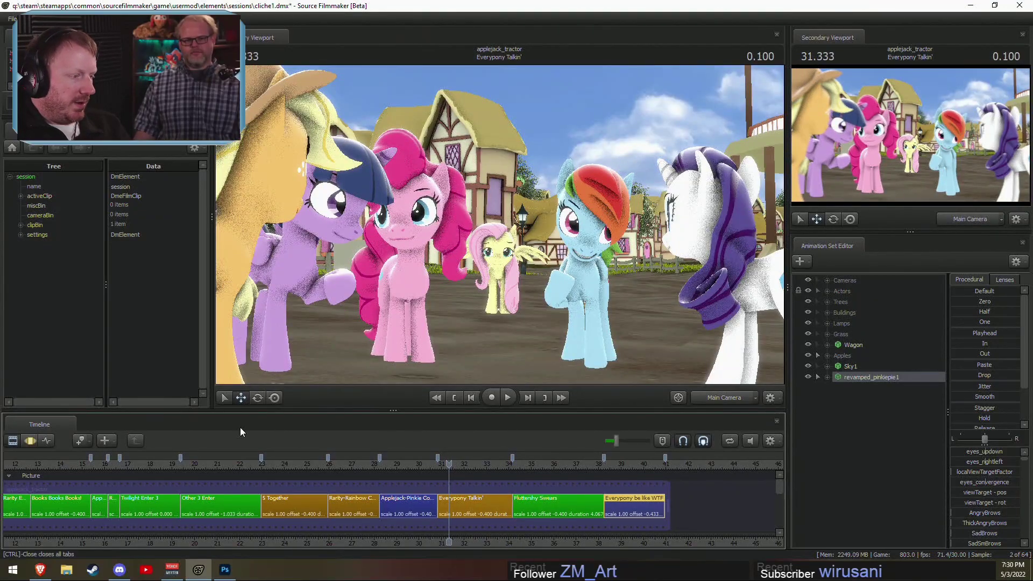
pyautogui.moveTo(134, 468); pyautogui.dragTo(198, 470)
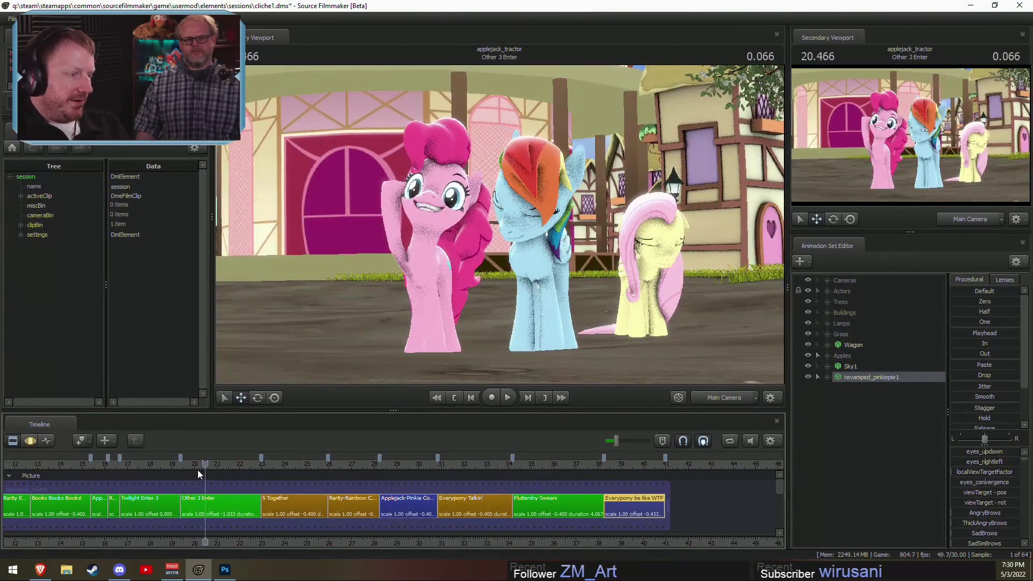
pyautogui.click(184, 464)
pyautogui.press('space')
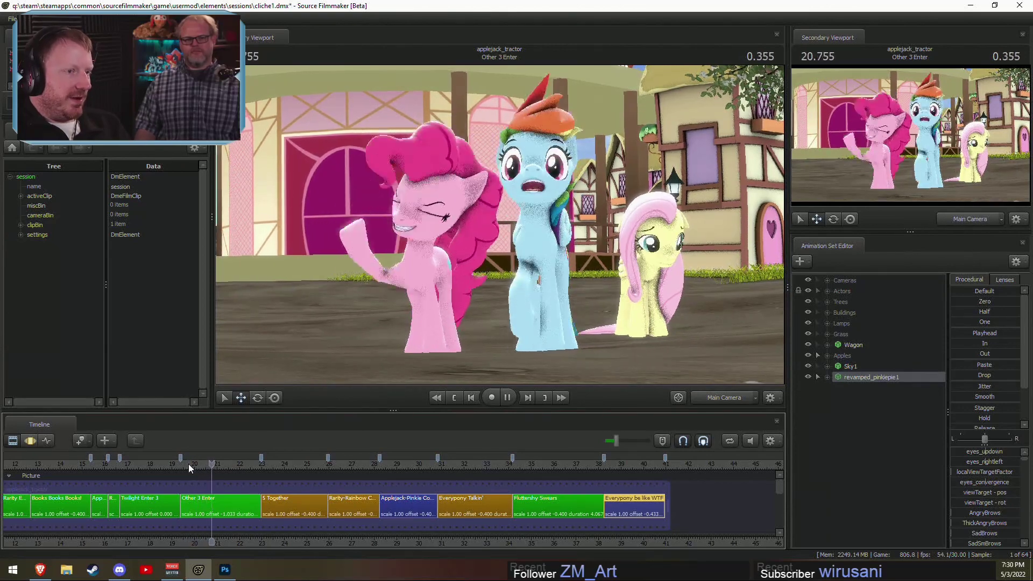
pyautogui.press('space')
# Step: Examine Rainbow Dash's face up close through the Work Camera around 21.3 and 20 seconds in the "Other 3 Enter" shot
pyautogui.moveTo(204, 466); pyautogui.dragTo(223, 464)
pyautogui.click(724, 398)
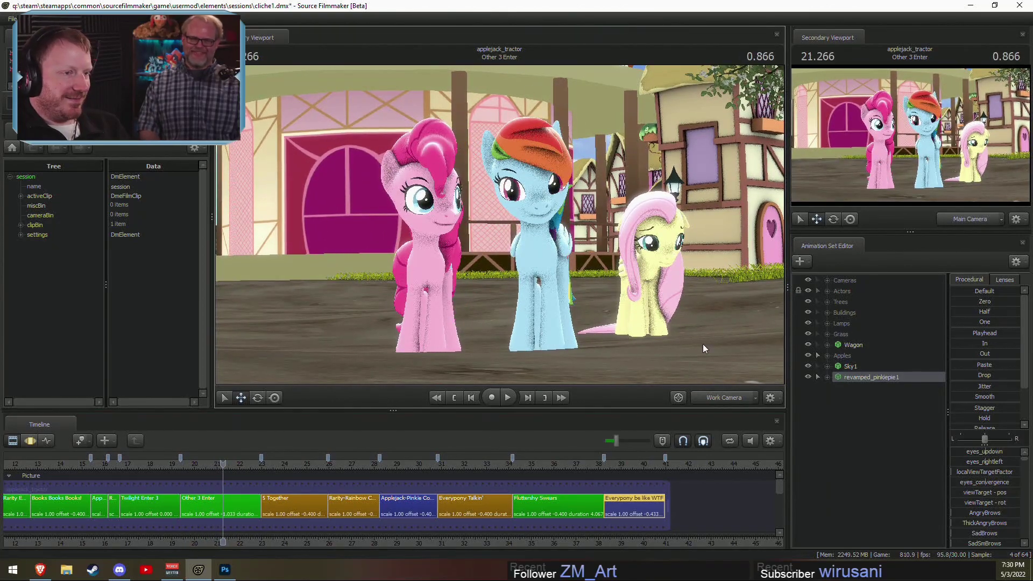
pyautogui.press('w')
pyautogui.moveTo(702, 344); pyautogui.dragTo(670, 327)
pyautogui.moveTo(496, 256); pyautogui.dragTo(496, 256, button='right')
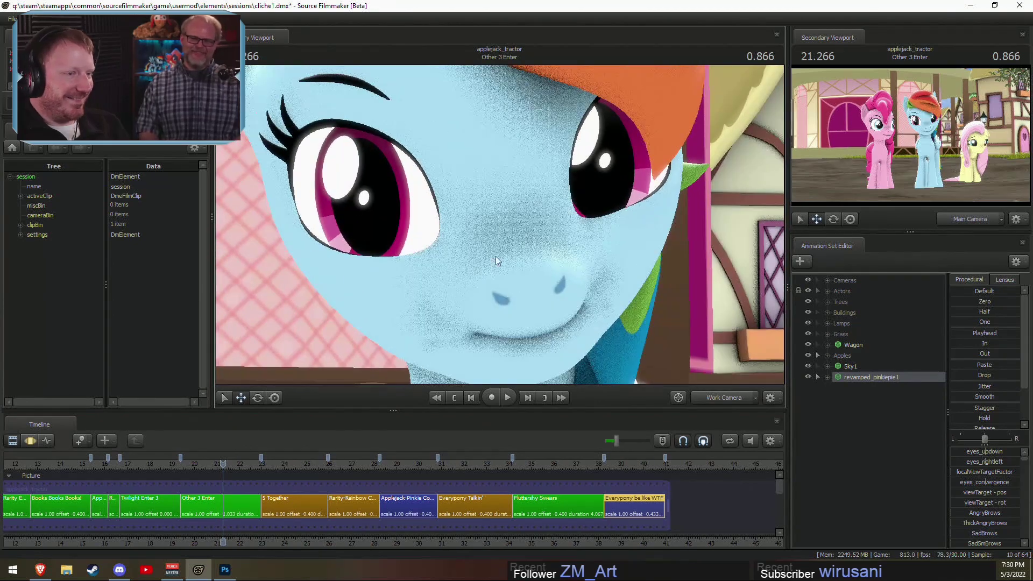
pyautogui.press('F3')
pyautogui.press('F2')
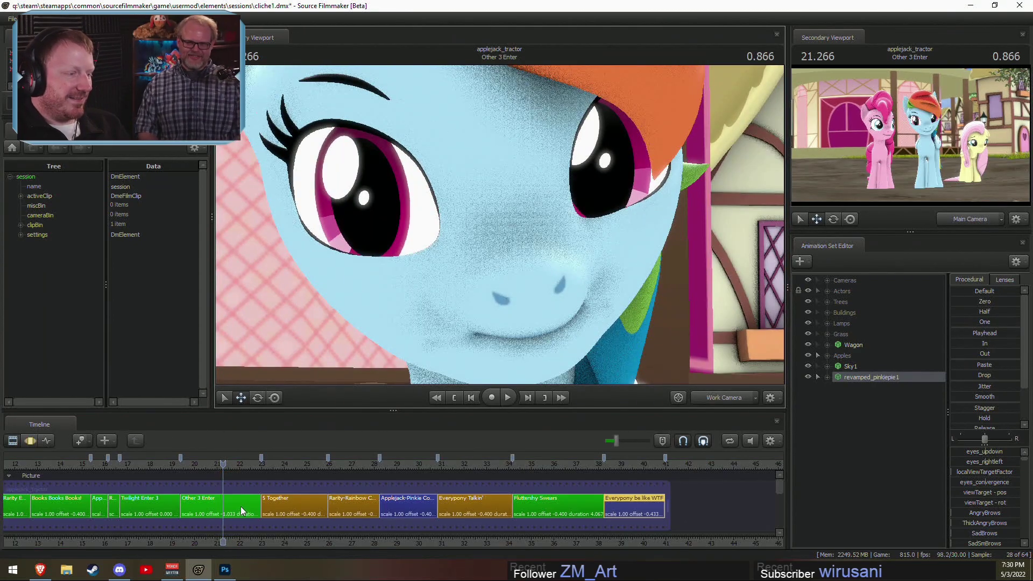
pyautogui.press('F3')
pyautogui.moveTo(240, 506); pyautogui.dragTo(219, 482)
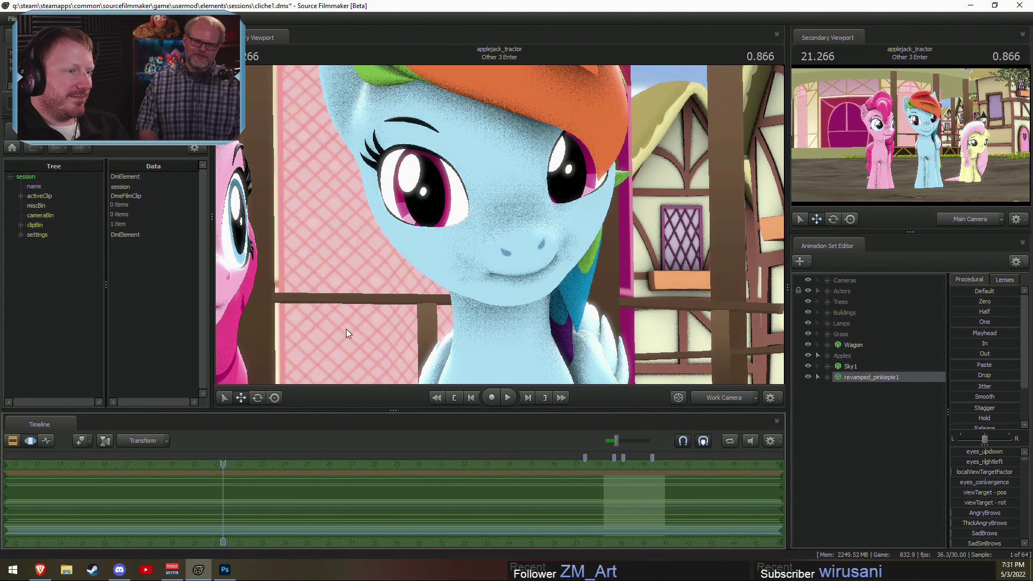
pyautogui.keyDown('alt'); pyautogui.moveTo(346, 328); pyautogui.dragTo(397, 336, button='right'); pyautogui.keyUp('alt')
pyautogui.moveTo(200, 494); pyautogui.dragTo(192, 481)
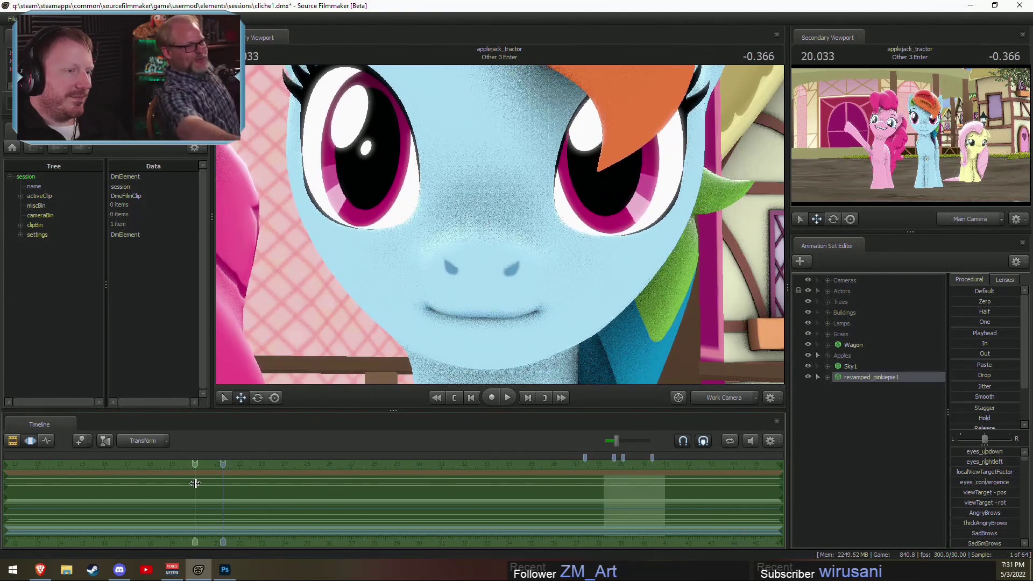
# Step: At 38.833 seconds in "Everypony be like WTF", move the new Pinkie Pie model onto the open ground beside Fluttershy
pyautogui.press('F2')
pyautogui.click(692, 466)
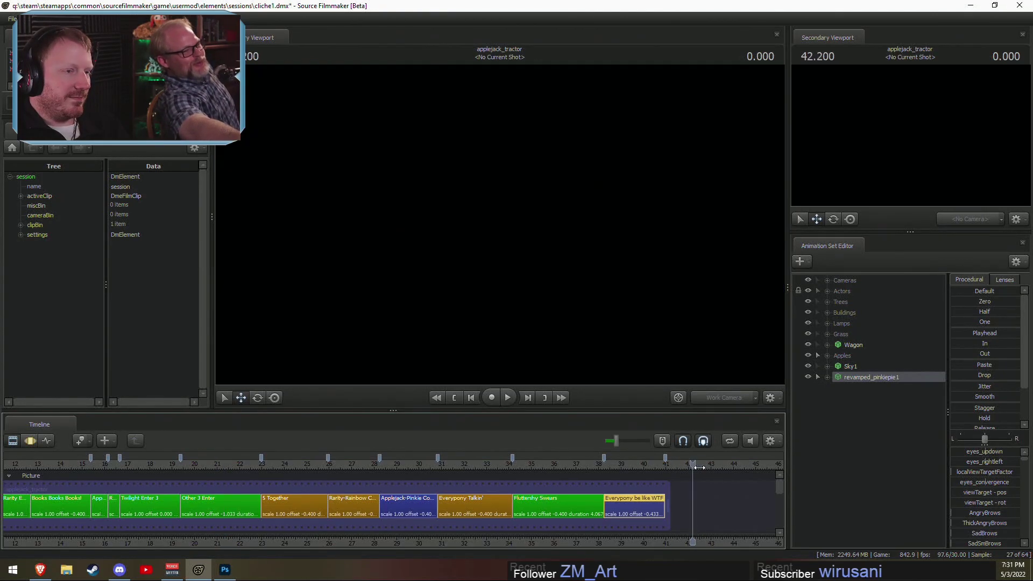
pyautogui.moveTo(674, 469); pyautogui.dragTo(535, 464)
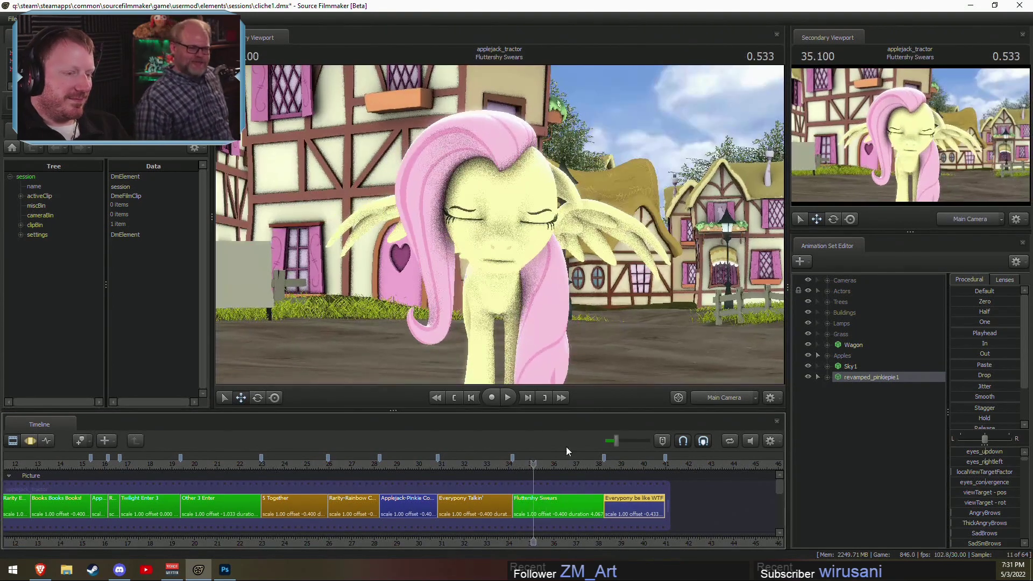
pyautogui.click(617, 465)
pyautogui.keyDown('ctrl'); pyautogui.click(708, 393); pyautogui.keyUp('ctrl')
pyautogui.moveTo(499, 224)
pyautogui.mouseDown()
pyautogui.moveTo(499, 177)
pyautogui.moveTo(499, 224)
pyautogui.mouseUp()
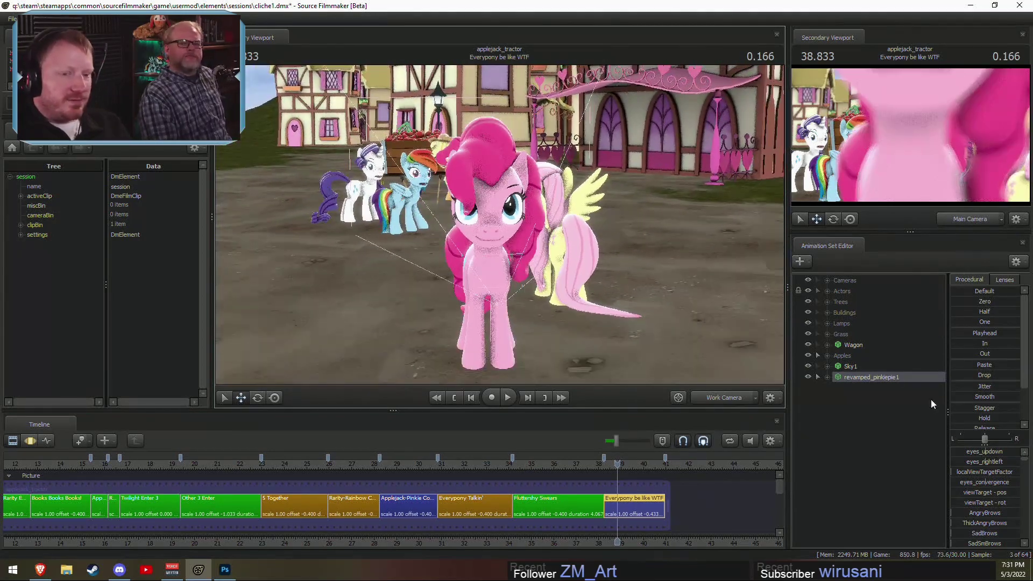
pyautogui.press('F3')
pyautogui.moveTo(638, 350); pyautogui.dragTo(502, 246)
pyautogui.moveTo(397, 344); pyautogui.dragTo(698, 261)
pyautogui.moveTo(499, 224); pyautogui.dragTo(512, 210)
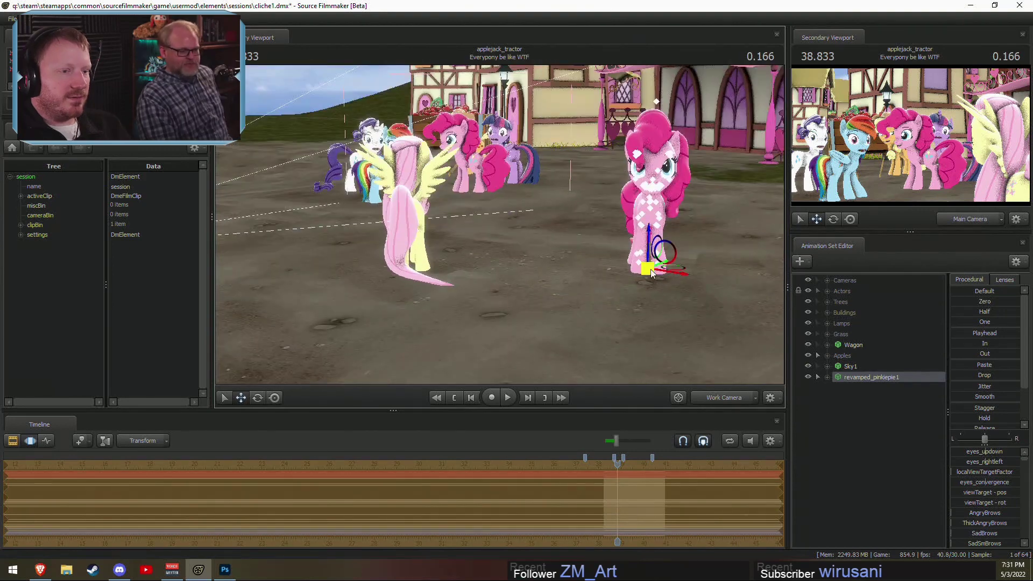
pyautogui.moveTo(651, 273); pyautogui.dragTo(662, 268)
# Step: Position the new Pinkie Pie's viewTarget in front of her face using the Work Camera
pyautogui.click(817, 377)
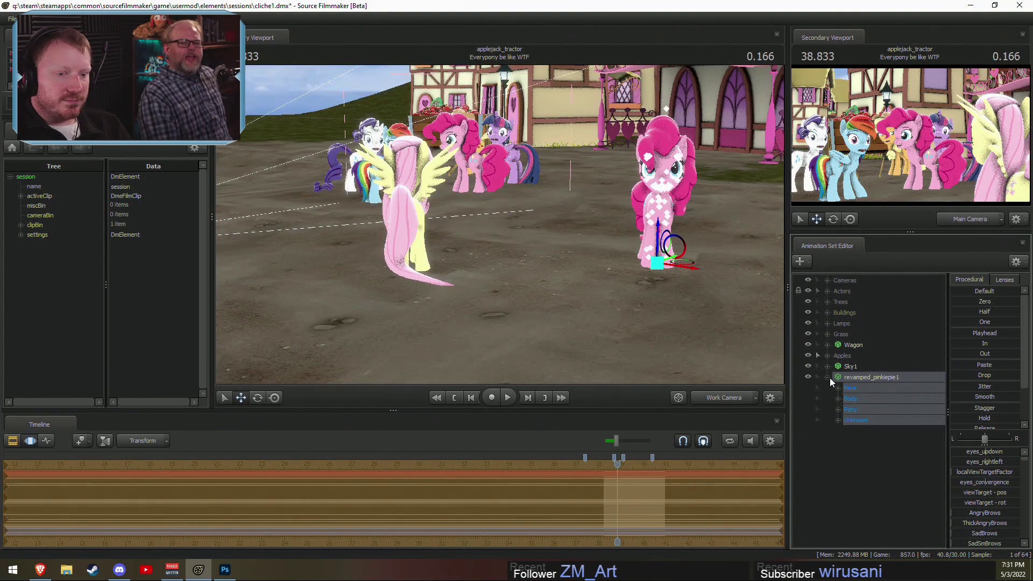
pyautogui.click(838, 388)
pyautogui.click(867, 410)
pyautogui.press('w')
pyautogui.moveTo(672, 290)
pyautogui.mouseDown()
pyautogui.moveTo(678, 286)
pyautogui.moveTo(671, 290)
pyautogui.mouseUp()
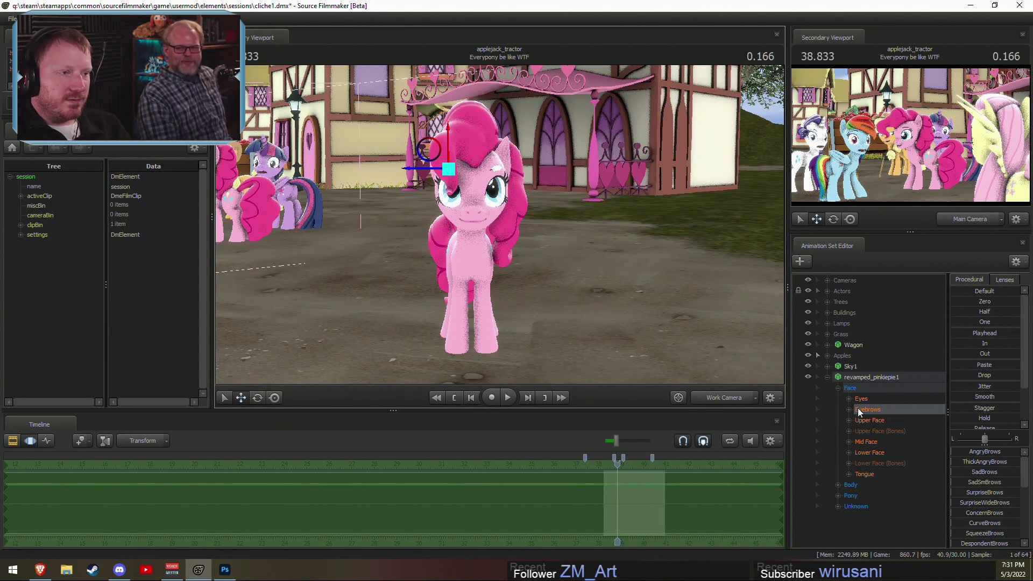
pyautogui.keyDown('alt'); pyautogui.moveTo(601, 287); pyautogui.dragTo(475, 164); pyautogui.keyUp('alt')
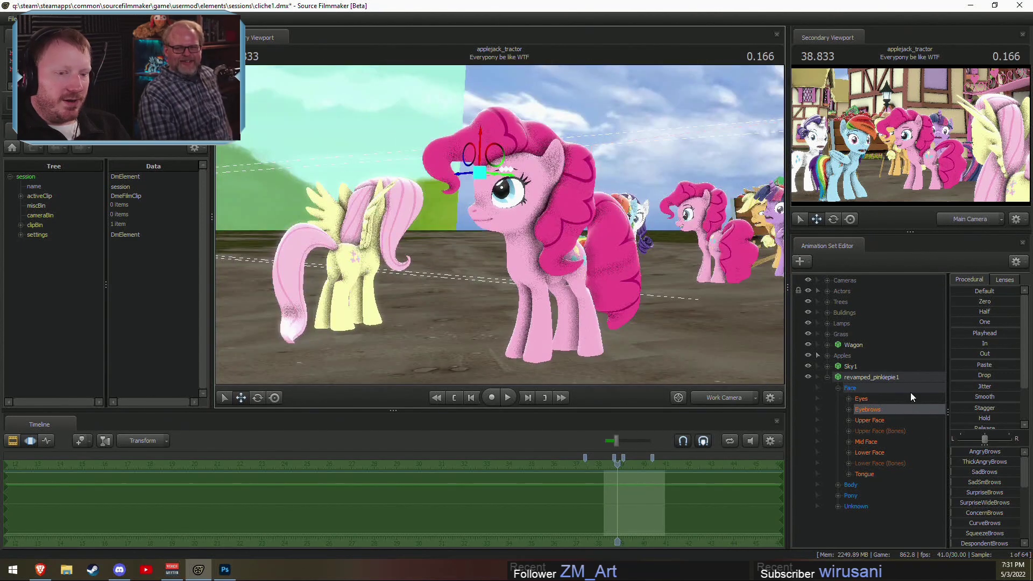
pyautogui.click(850, 400)
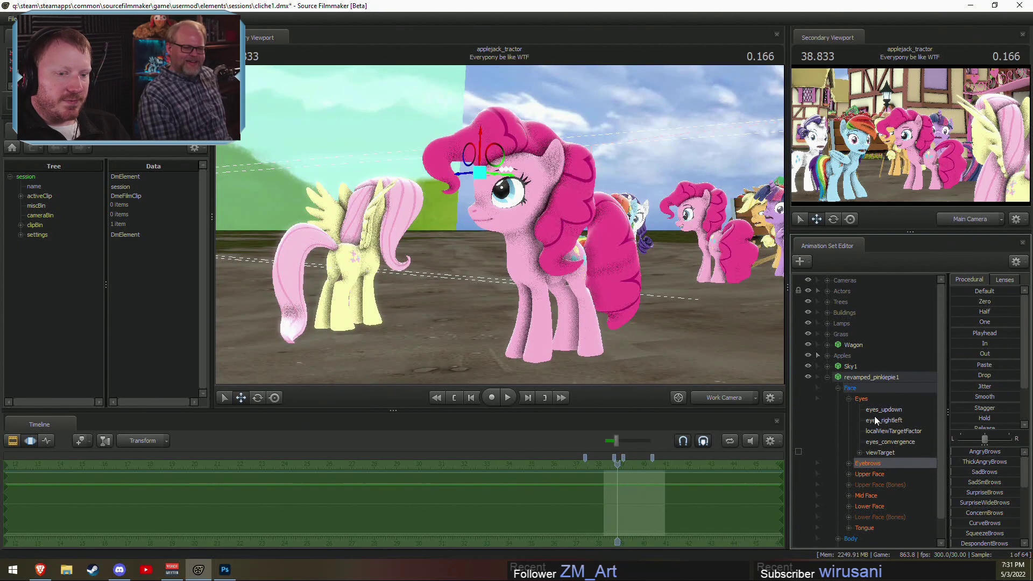
pyautogui.click(879, 454)
pyautogui.moveTo(496, 208); pyautogui.dragTo(462, 90)
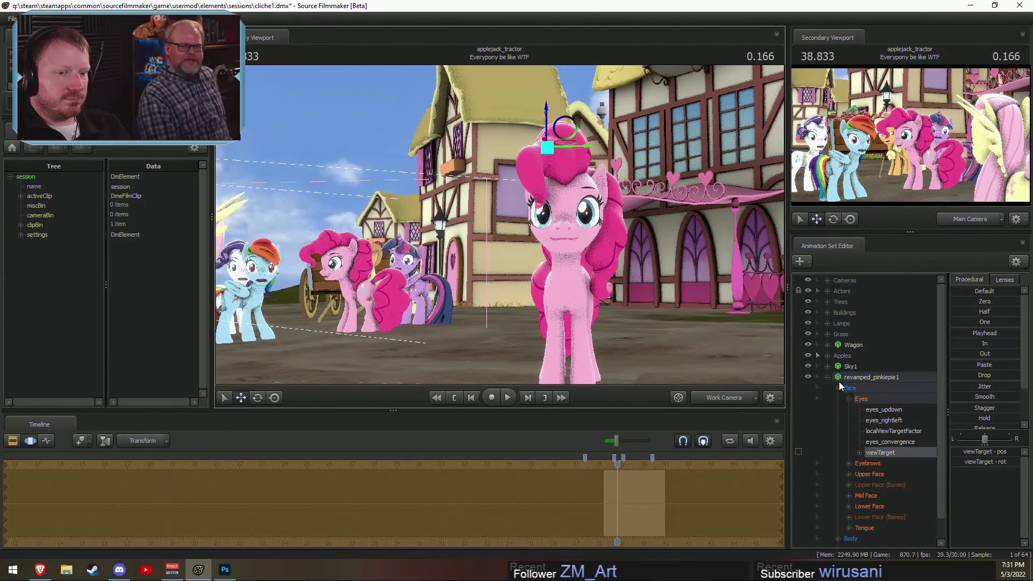
pyautogui.click(840, 379)
pyautogui.press('e')
pyautogui.moveTo(468, 163); pyautogui.dragTo(536, 239)
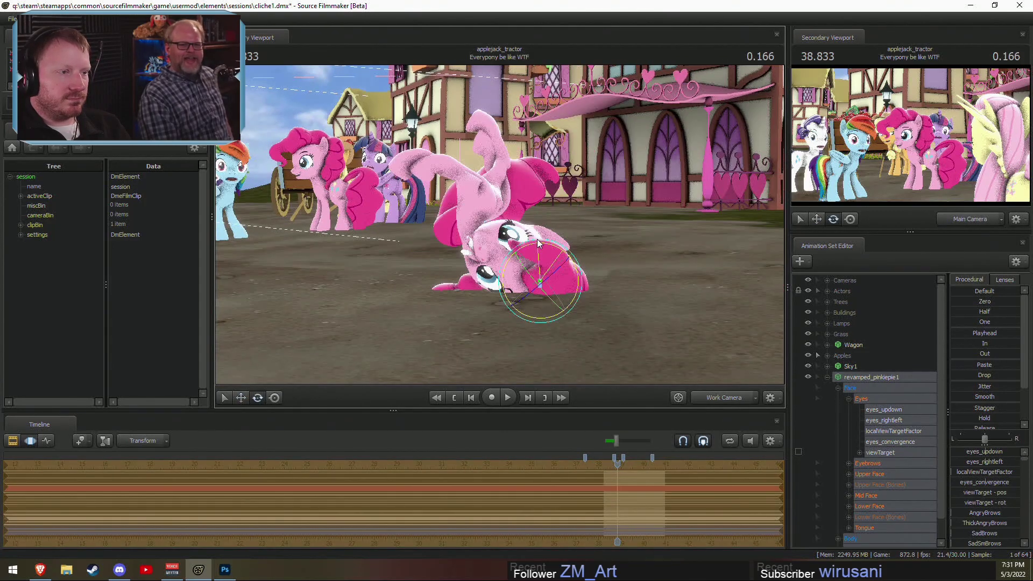
pyautogui.hotkey('ctrl', 'z')
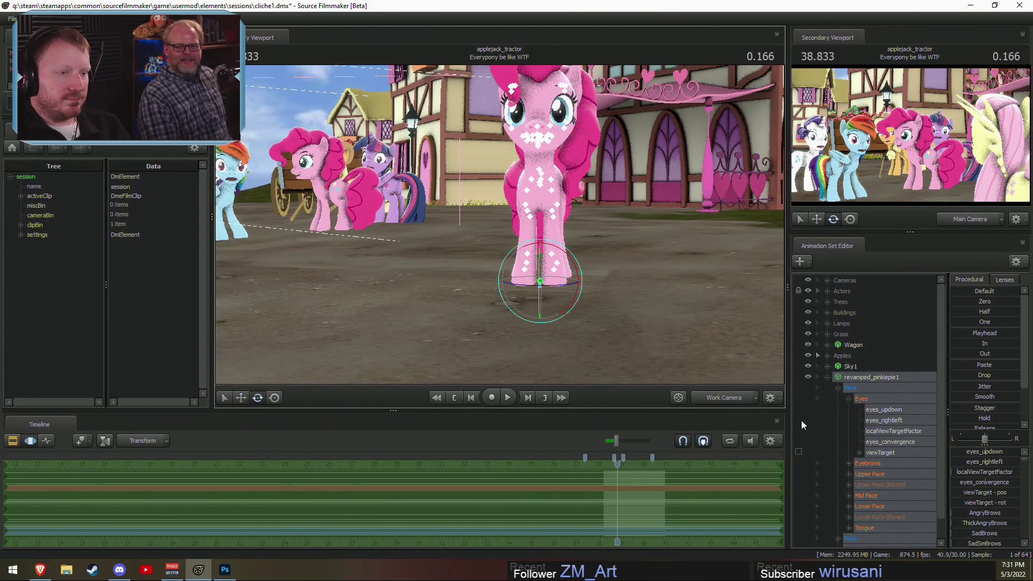
# Step: Rotate the new Pinkie Pie's rootTransform so she lies on her side on the ground, and shift her slightly
pyautogui.rightClick(570, 271)
pyautogui.click(594, 278)
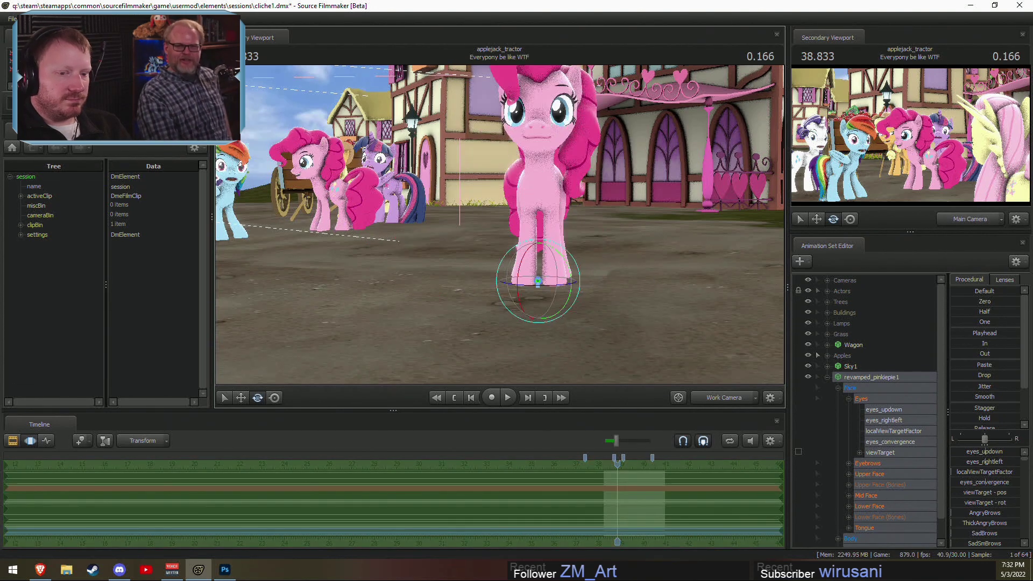
pyautogui.moveTo(764, 337); pyautogui.dragTo(781, 333)
pyautogui.click(846, 399)
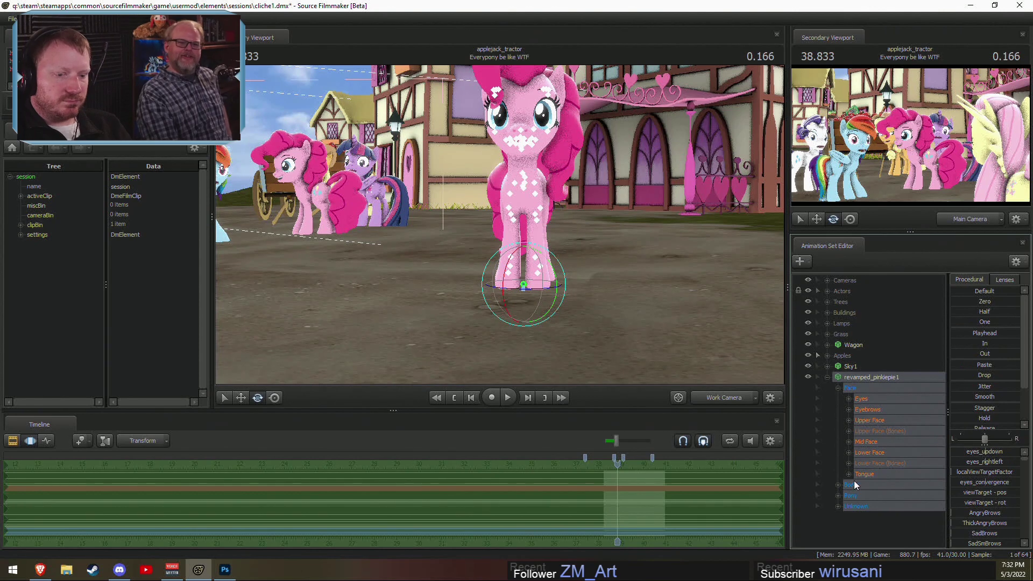
pyautogui.click(838, 496)
pyautogui.click(865, 508)
pyautogui.click(837, 485)
pyautogui.click(878, 497)
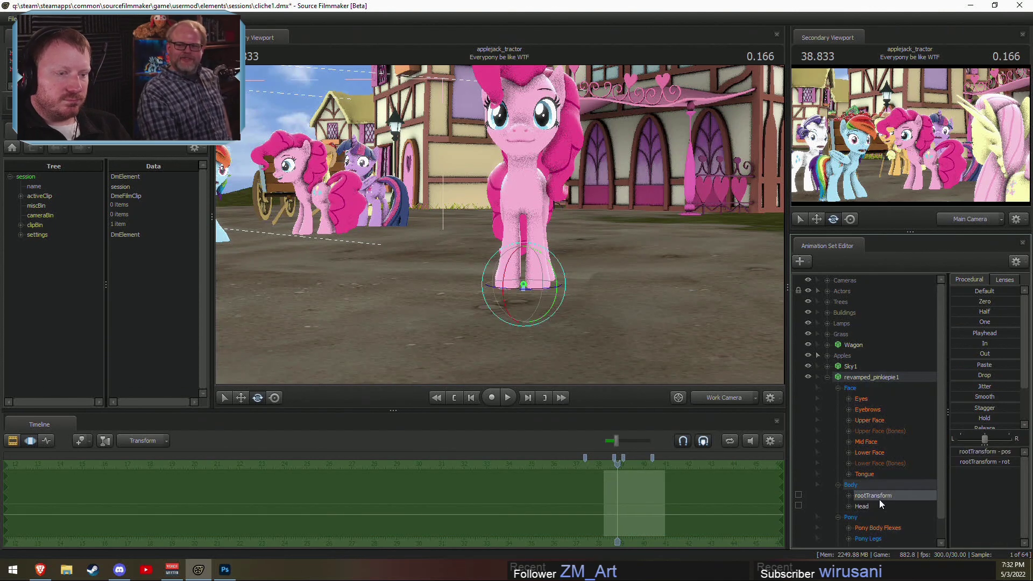
pyautogui.moveTo(560, 272); pyautogui.dragTo(591, 271)
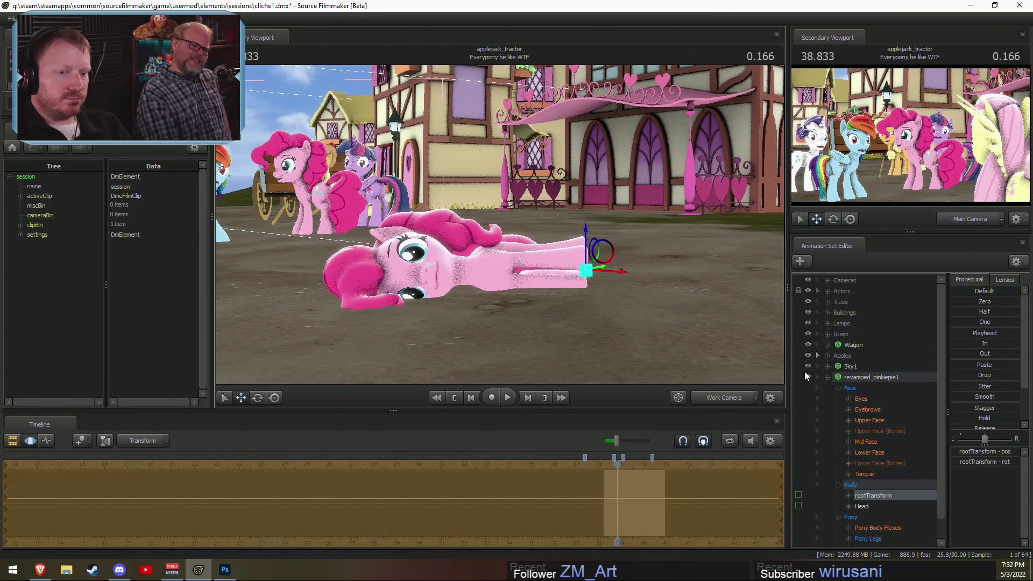
pyautogui.click(827, 377)
pyautogui.rightClick(871, 431)
pyautogui.click(937, 457)
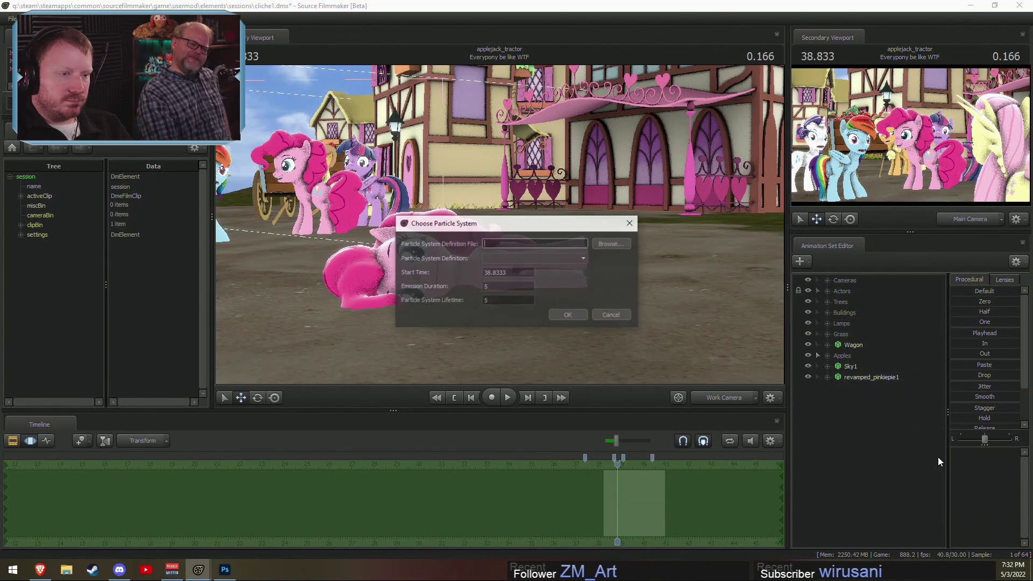
pyautogui.press('Escape')
# Step: Create an animation set for a new model, filtering by "party hat" and choosing clutter\partyhat.mdl
pyautogui.rightClick(861, 413)
pyautogui.click(934, 438)
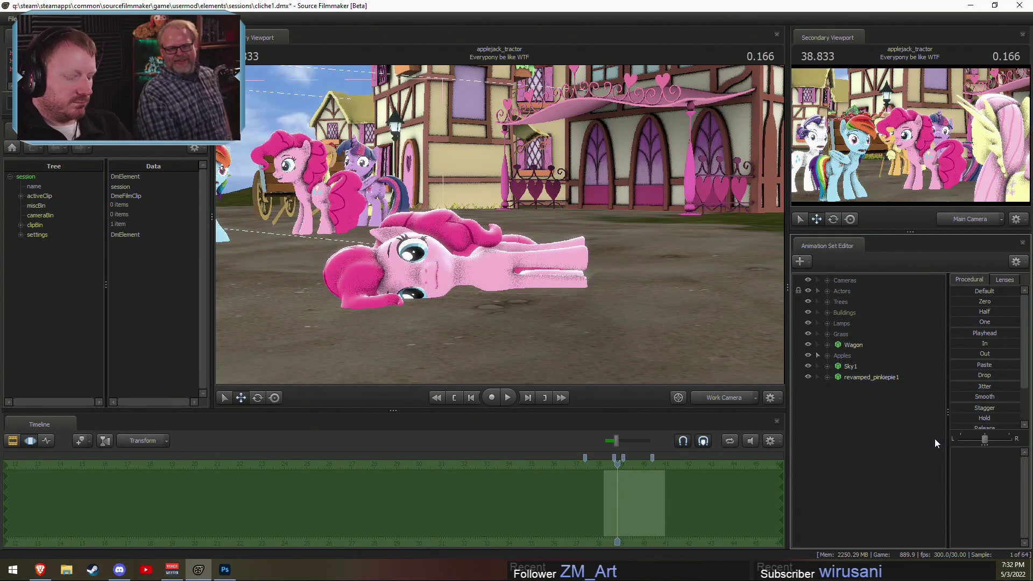
pyautogui.write('party hat')
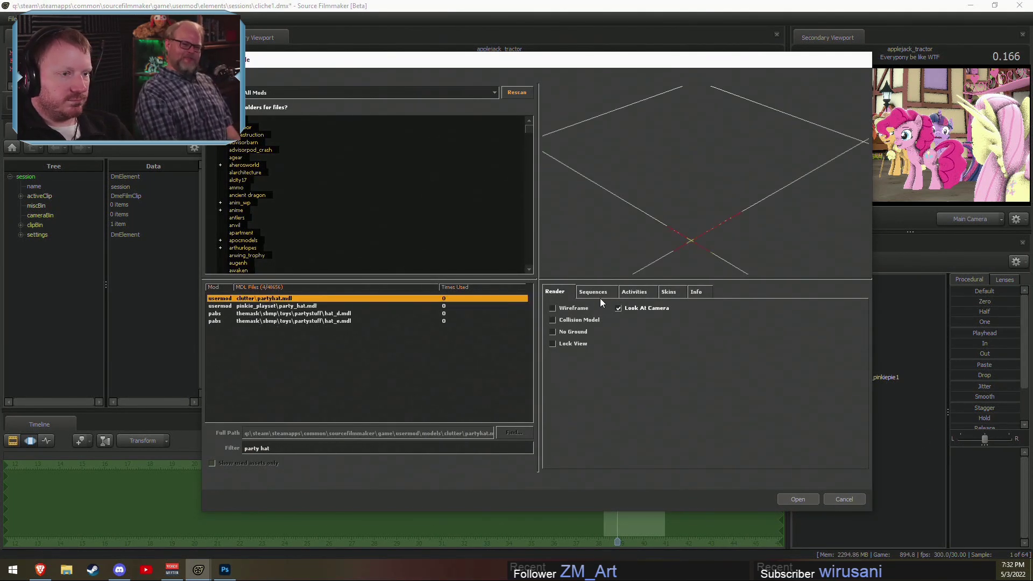
pyautogui.click(575, 305)
pyautogui.click(575, 306)
pyautogui.press('Down')
pyautogui.press('Down')
pyautogui.press('Down')
pyautogui.press('Up')
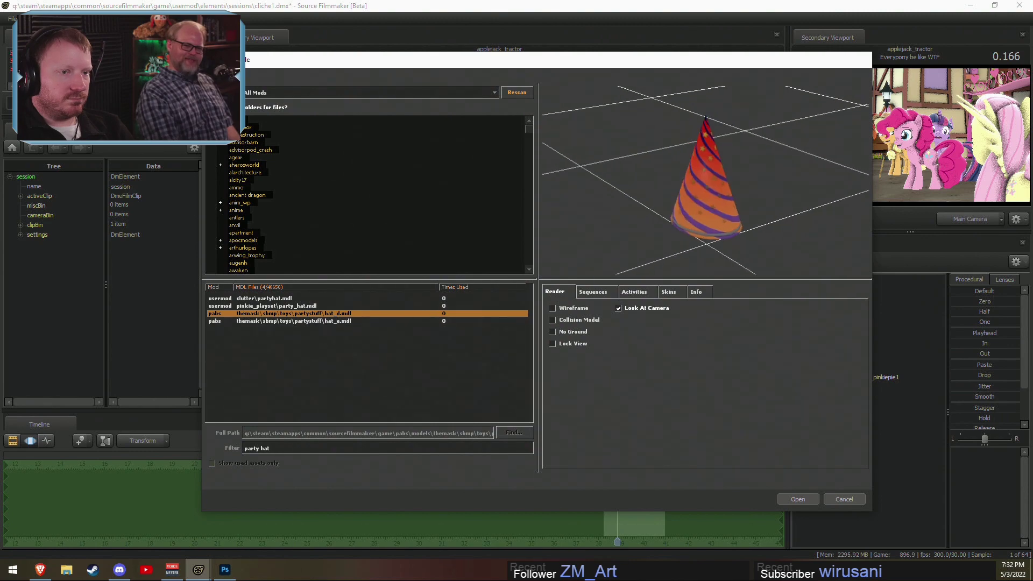
pyautogui.press('Up')
pyautogui.press('Up')
pyautogui.click(798, 498)
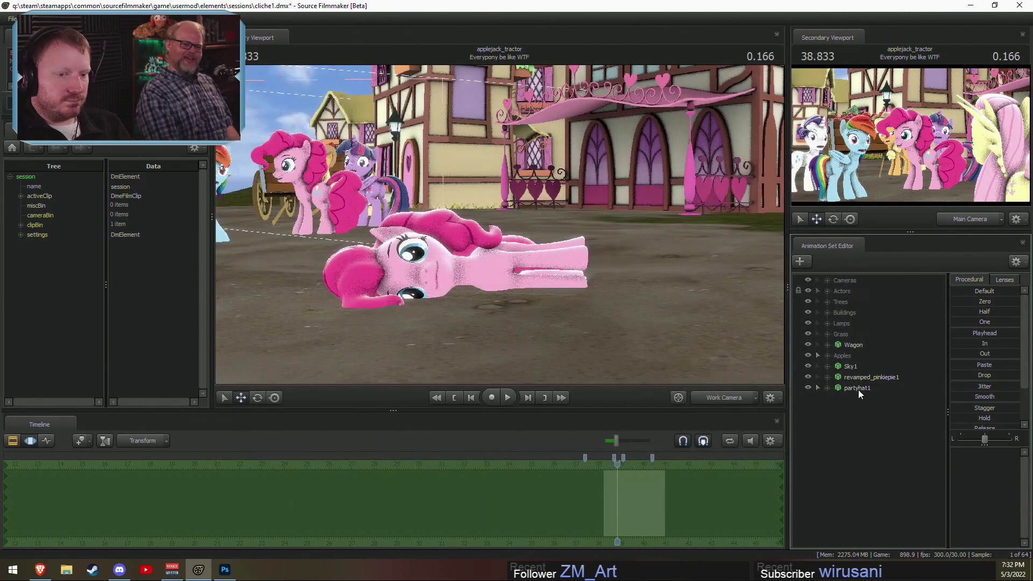
# Step: Move the party hat model onto the head of the Pinkie Pie lying on the ground
pyautogui.press('w')
pyautogui.moveTo(499, 229); pyautogui.dragTo(446, 229)
pyautogui.press('r')
pyautogui.moveTo(282, 240); pyautogui.dragTo(291, 237)
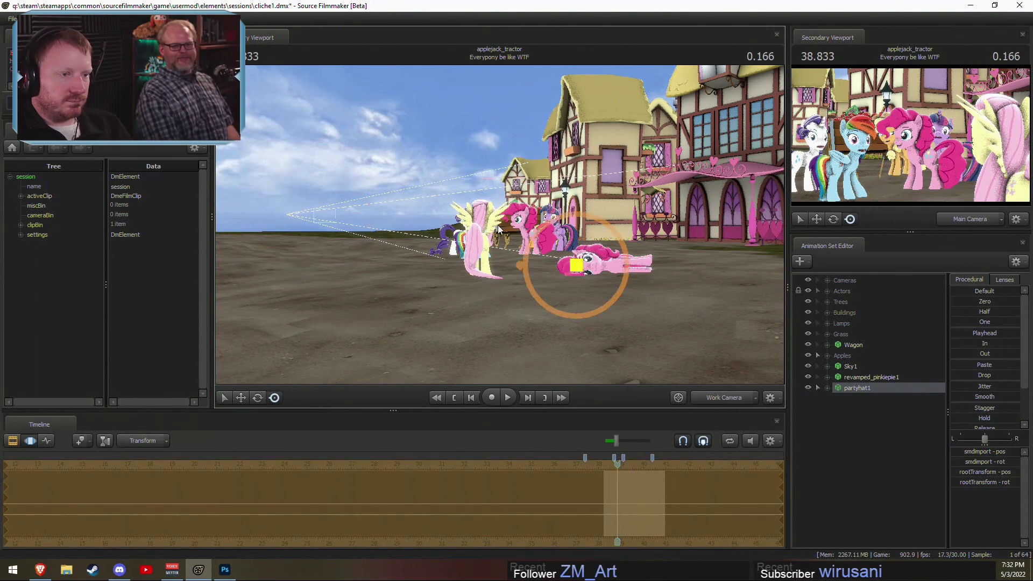
pyautogui.press('w')
pyautogui.moveTo(498, 229); pyautogui.dragTo(551, 245)
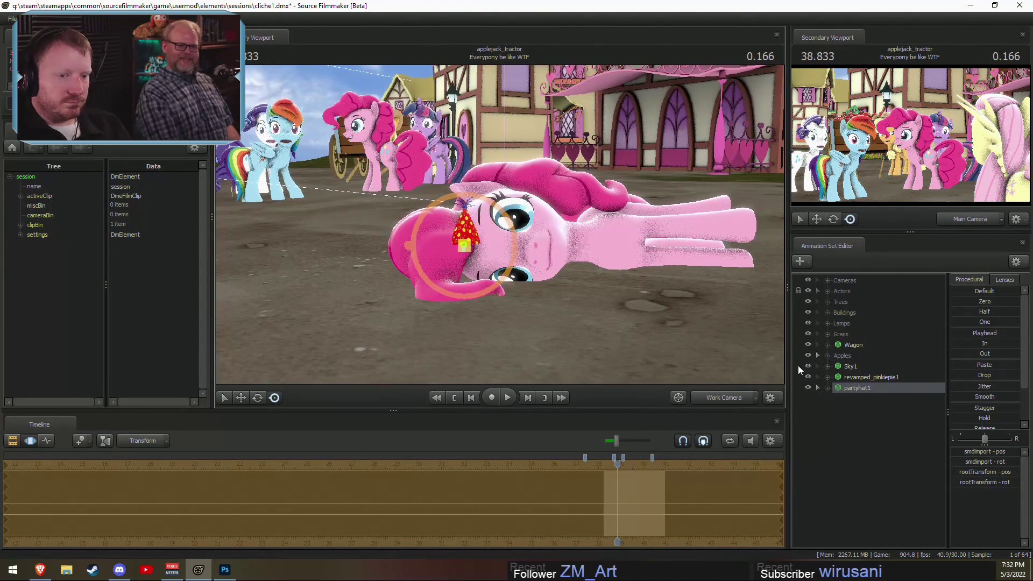
# Step: Add a scale control to the party hat's smdimport bone and enlarge the hat to about twice its size
pyautogui.click(823, 388)
pyautogui.click(838, 409)
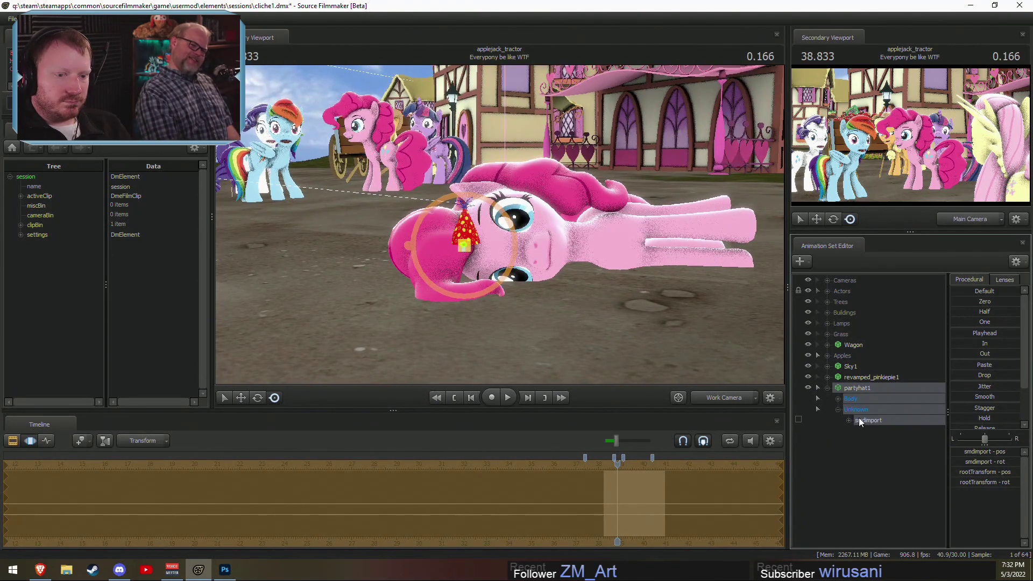
pyautogui.click(879, 421)
pyautogui.rightClick(870, 423)
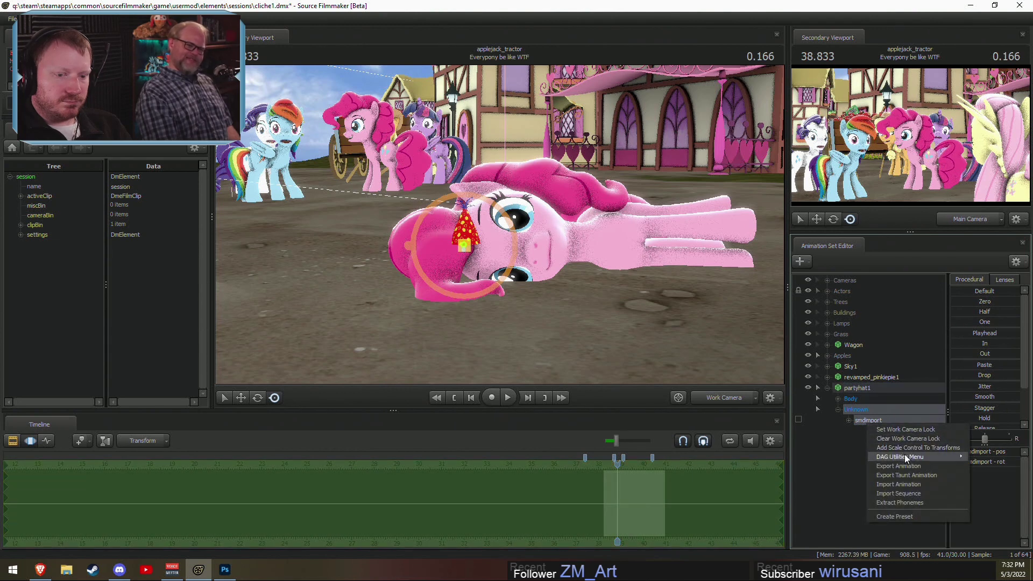
pyautogui.click(930, 454)
pyautogui.click(967, 450)
pyautogui.write('0.1')
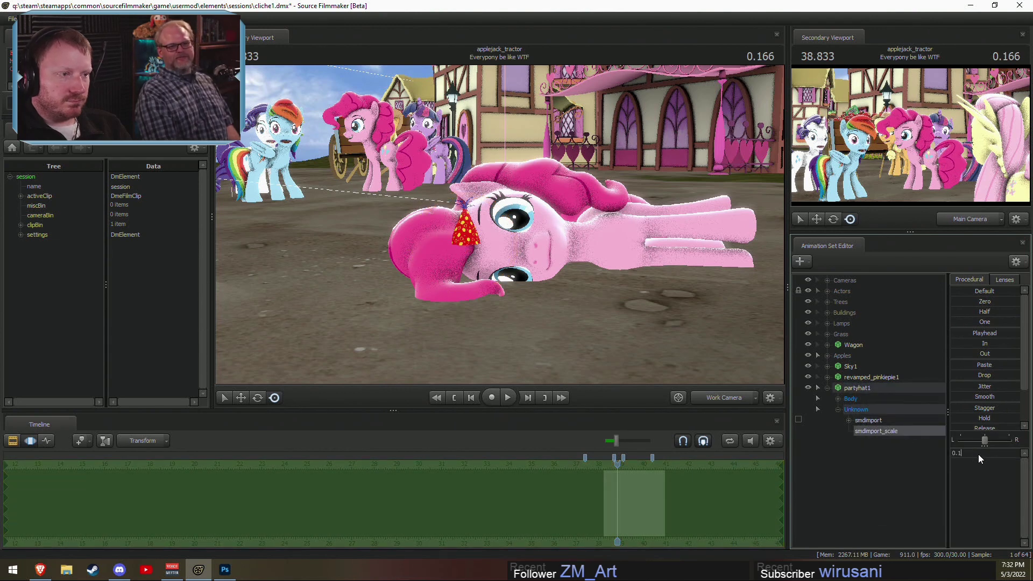
pyautogui.moveTo(983, 456); pyautogui.dragTo(987, 454)
# Step: Move the enlarged party hat up on the lying Pinkie Pie's head and tilt it to match the head's angle
pyautogui.click(877, 389)
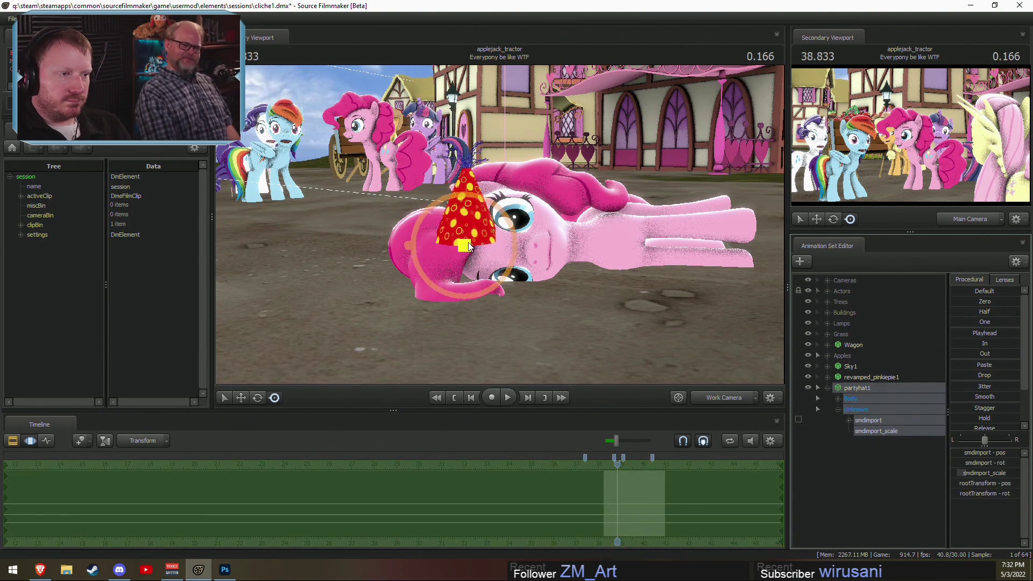
pyautogui.moveTo(468, 243); pyautogui.dragTo(477, 185)
pyautogui.press('e')
pyautogui.press('r')
pyautogui.keyDown('alt'); pyautogui.moveTo(477, 185); pyautogui.dragTo(479, 225); pyautogui.keyUp('alt')
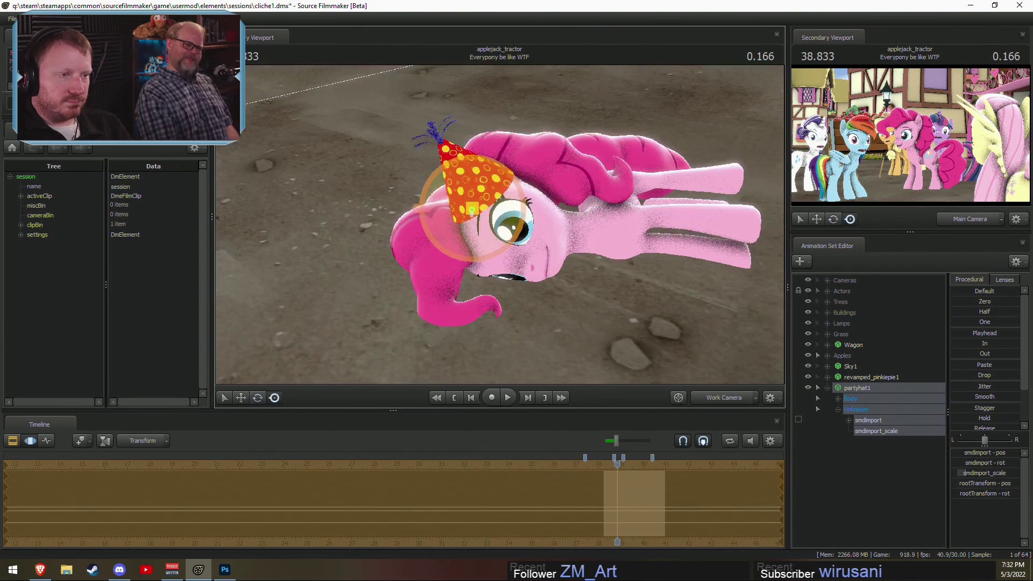
pyautogui.moveTo(486, 226); pyautogui.dragTo(461, 201, button='right')
pyautogui.moveTo(455, 221); pyautogui.dragTo(482, 234)
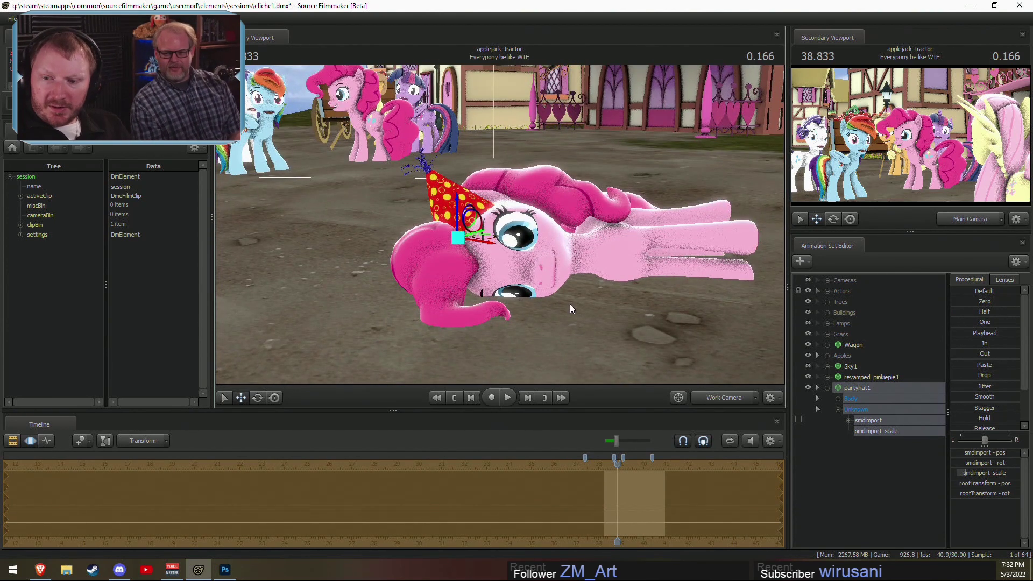
# Step: Nudge the tilted party hat so it sits snugly against Pinkie Pie's hair when viewed from above and the side
pyautogui.moveTo(550, 333); pyautogui.dragTo(491, 244, button='right')
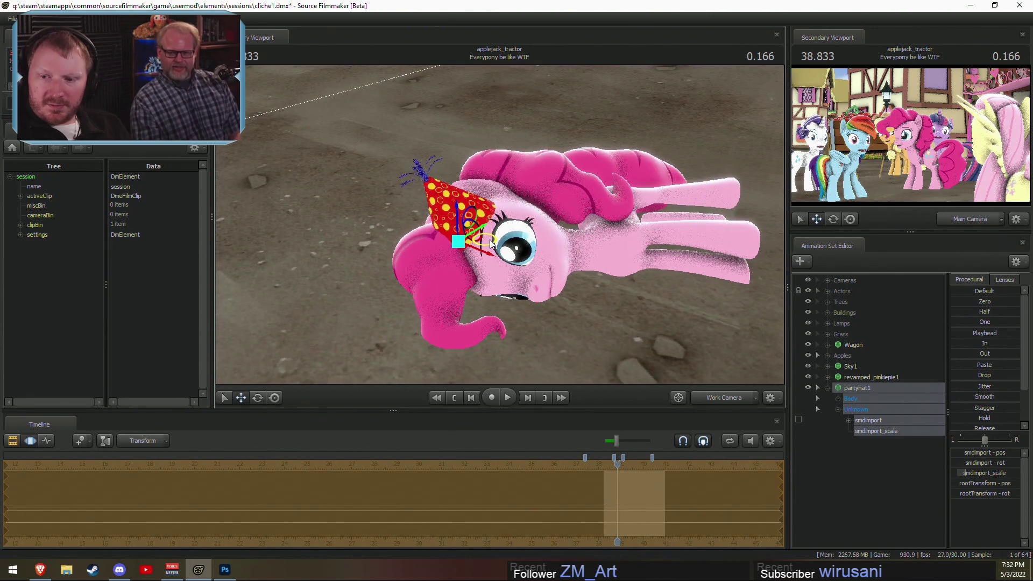
pyautogui.press('Return')
pyautogui.press('F2')
pyautogui.keyDown('alt'); pyautogui.moveTo(583, 249); pyautogui.dragTo(497, 221); pyautogui.keyUp('alt')
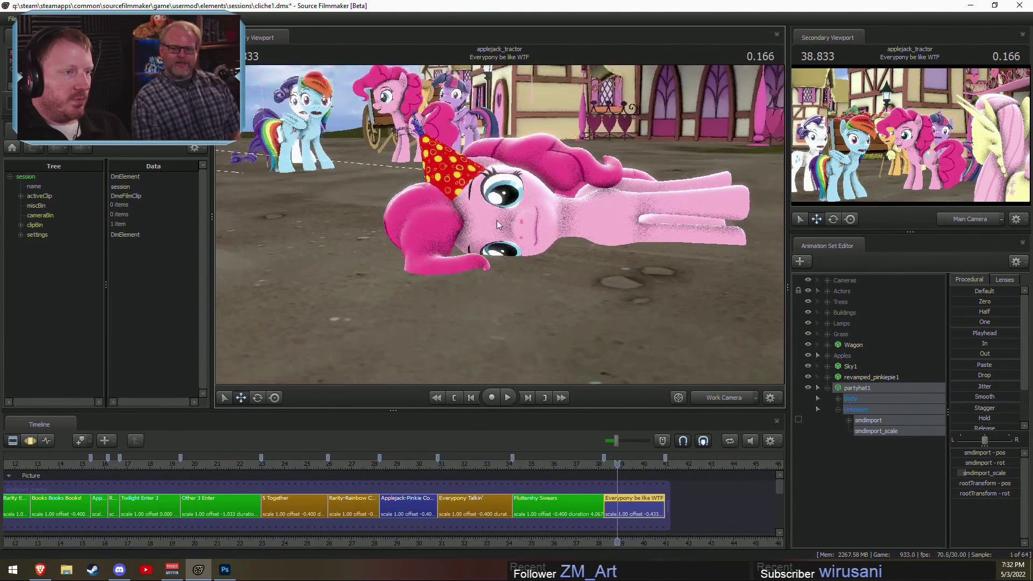
pyautogui.moveTo(496, 221); pyautogui.dragTo(462, 221, button='right')
pyautogui.press('F2')
pyautogui.moveTo(451, 203); pyautogui.dragTo(449, 198)
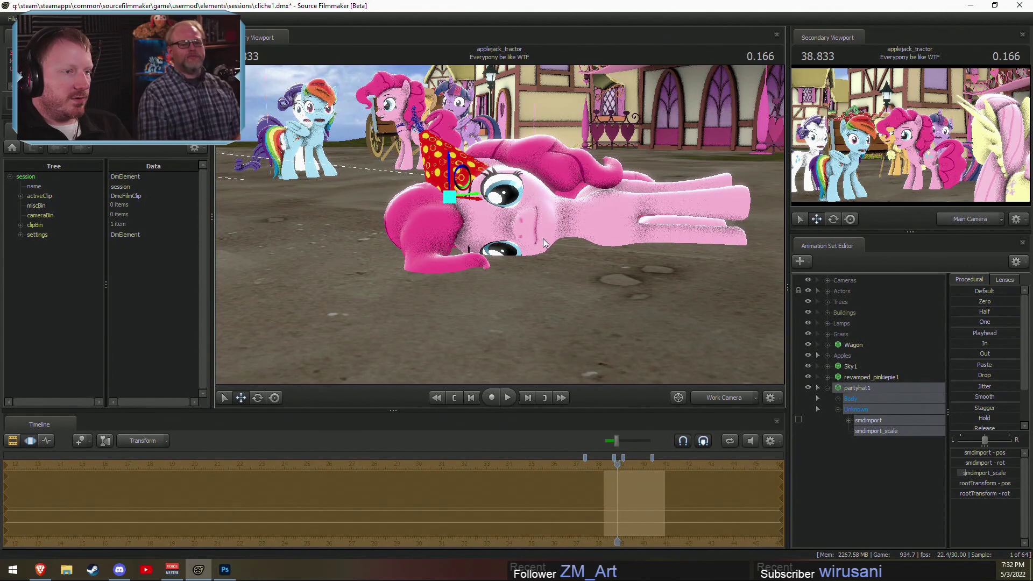
# Step: Open the Lower Face controls of revamped_pinkiepie1 and raise MouthFrown to about half
pyautogui.click(838, 399)
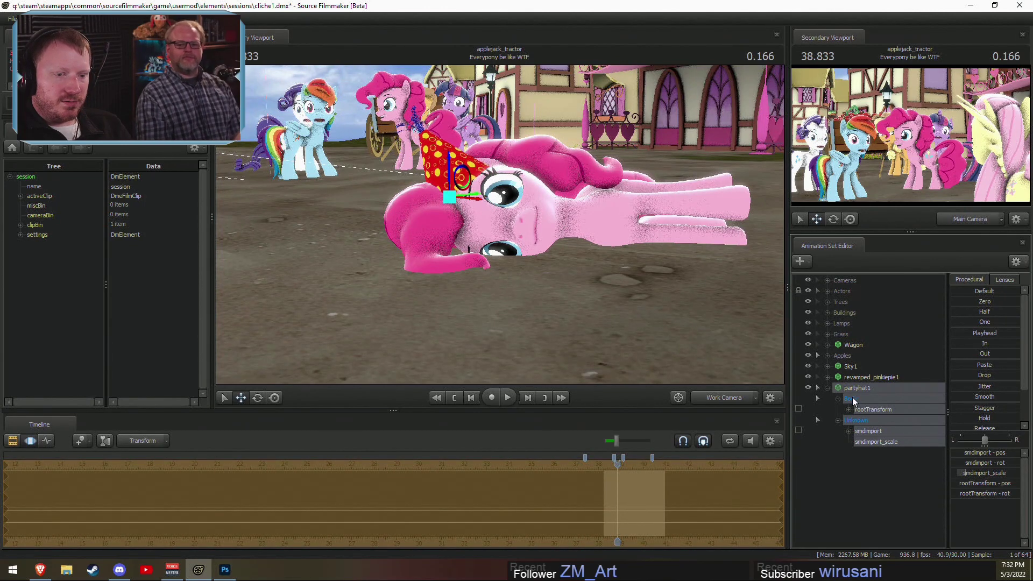
pyautogui.click(828, 378)
pyautogui.click(845, 395)
pyautogui.doubleClick(844, 388)
pyautogui.click(882, 442)
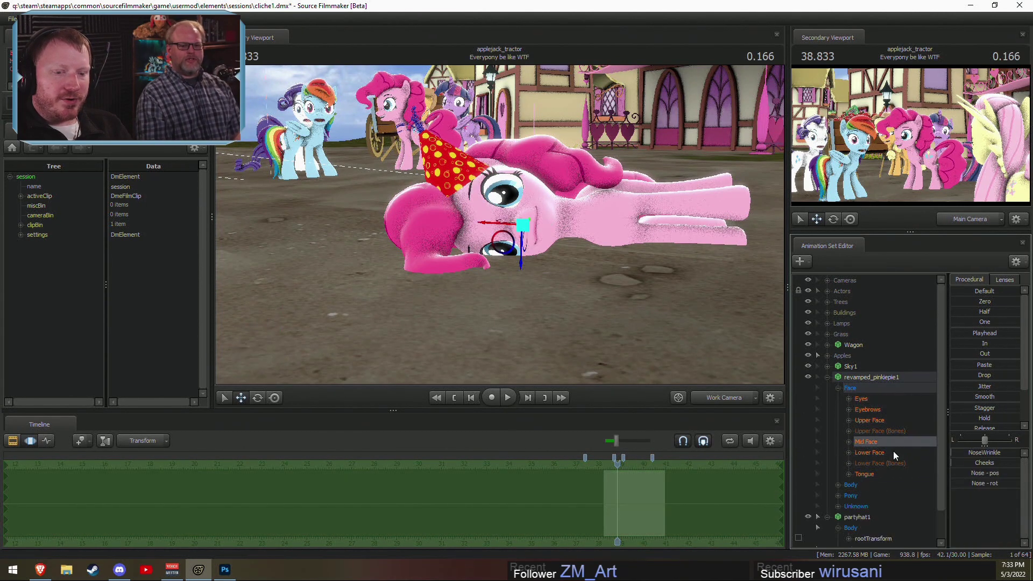
pyautogui.click(892, 452)
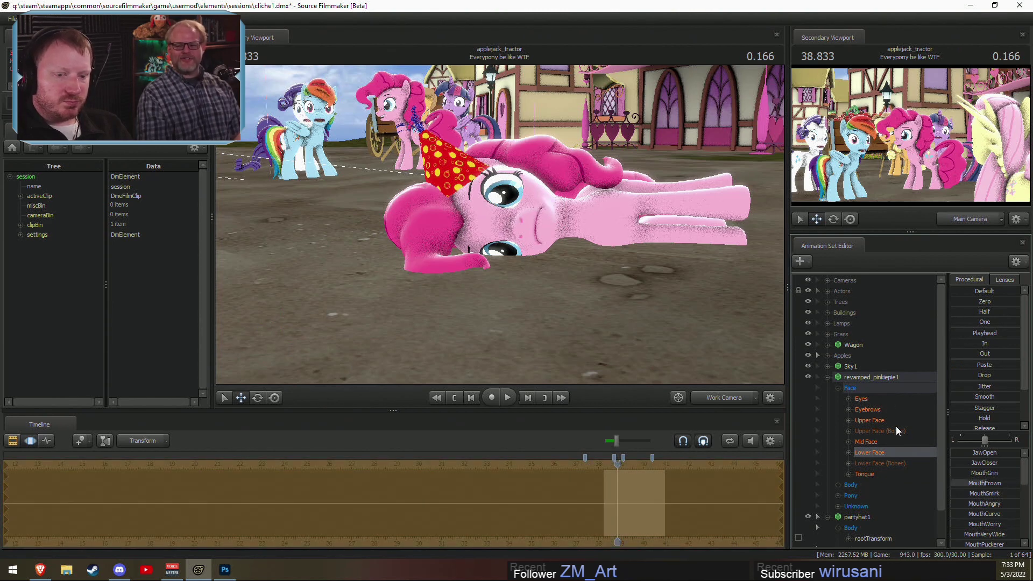
# Step: Shape the lying Pinkie Pie's mouth by raising MouthO2, fully closing the jaw with JawCloser, and adding MouthPuckerer
pyautogui.scroll(-1, 983, 507)
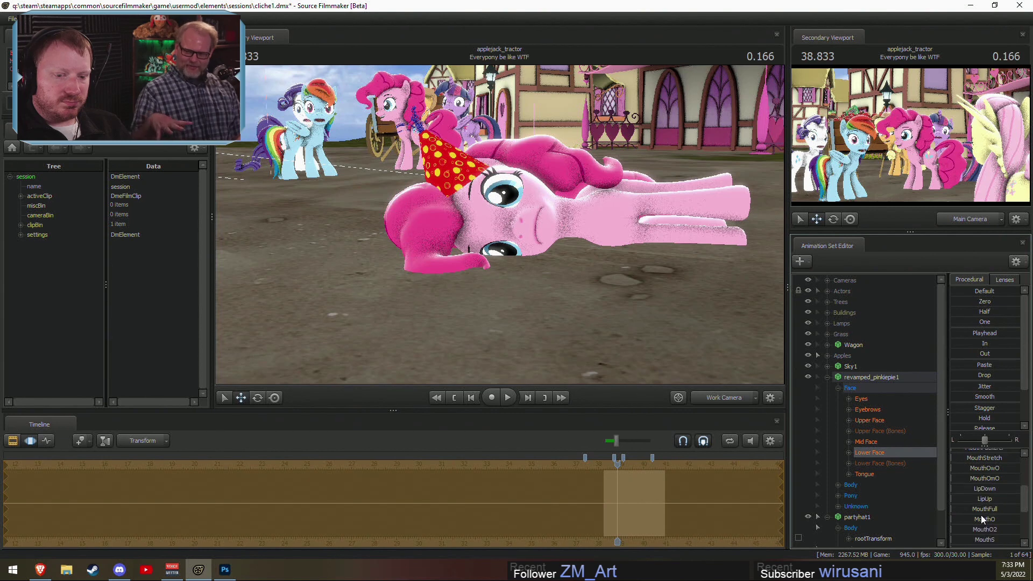
pyautogui.moveTo(971, 528); pyautogui.dragTo(985, 529)
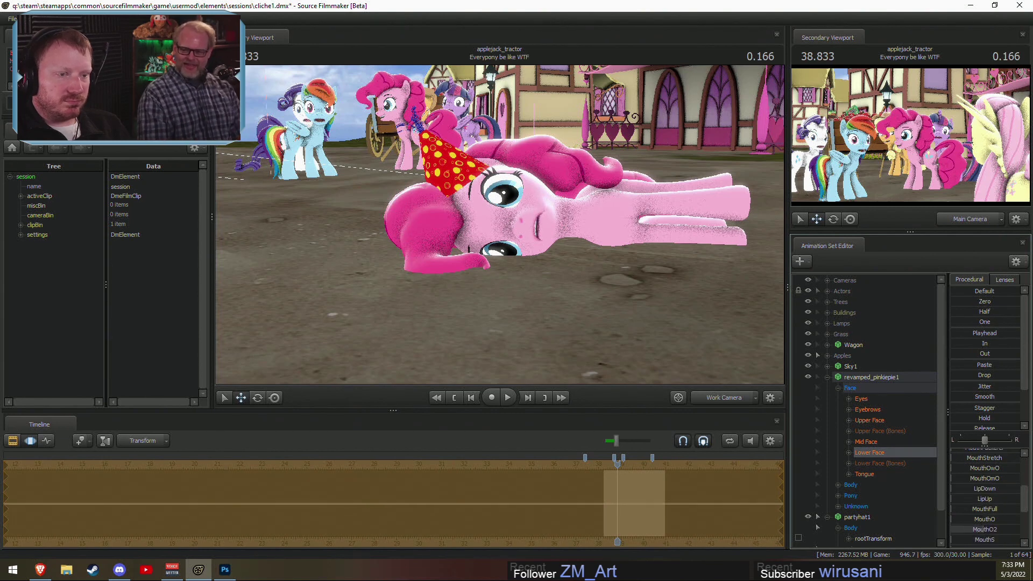
pyautogui.scroll(3, 988, 510)
pyautogui.moveTo(968, 466); pyautogui.dragTo(1014, 466)
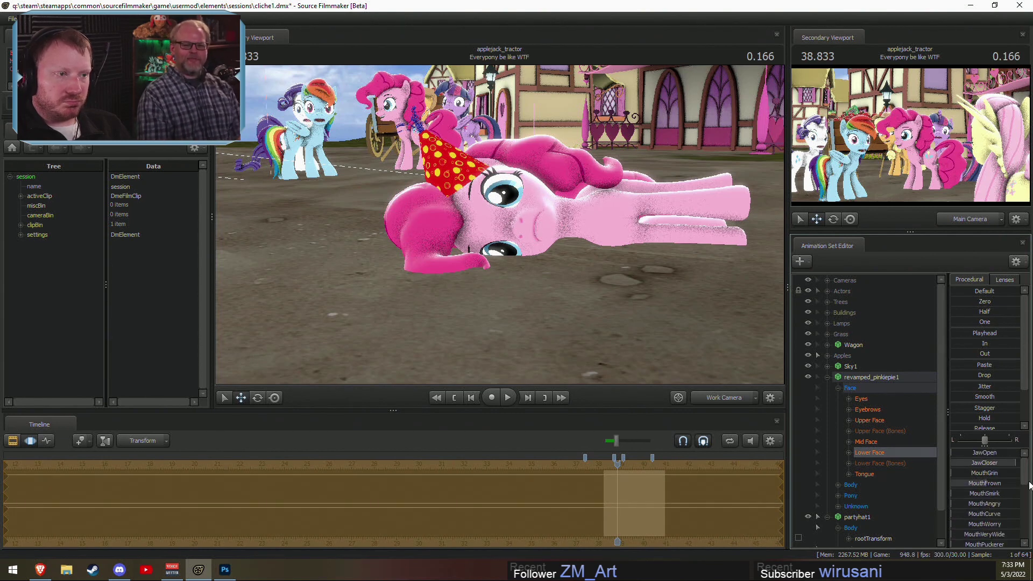
pyautogui.scroll(-2, 986, 502)
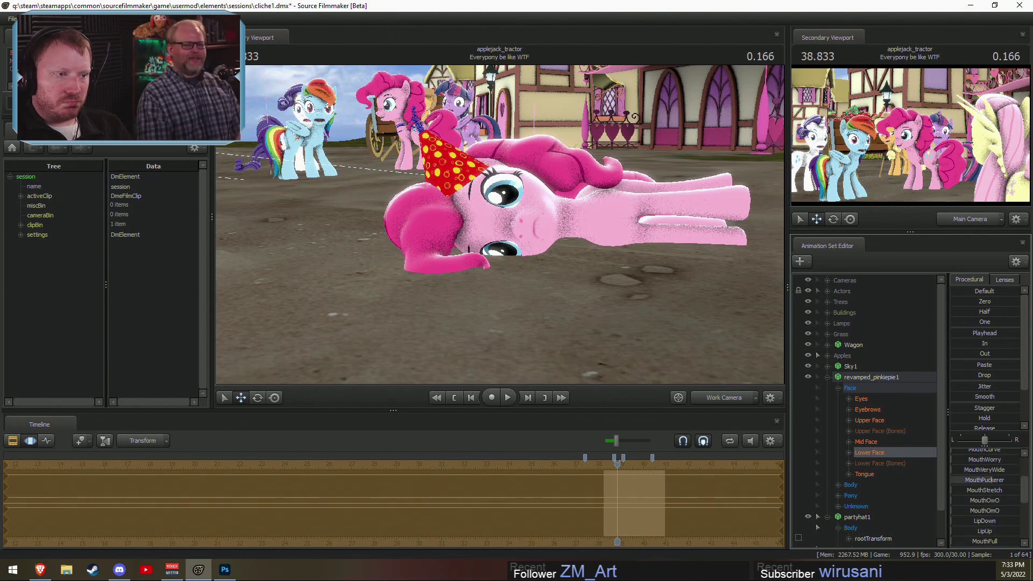
# Step: Raise the Sad slider in the lying Pinkie Pie's Upper Face controls to about half
pyautogui.click(868, 420)
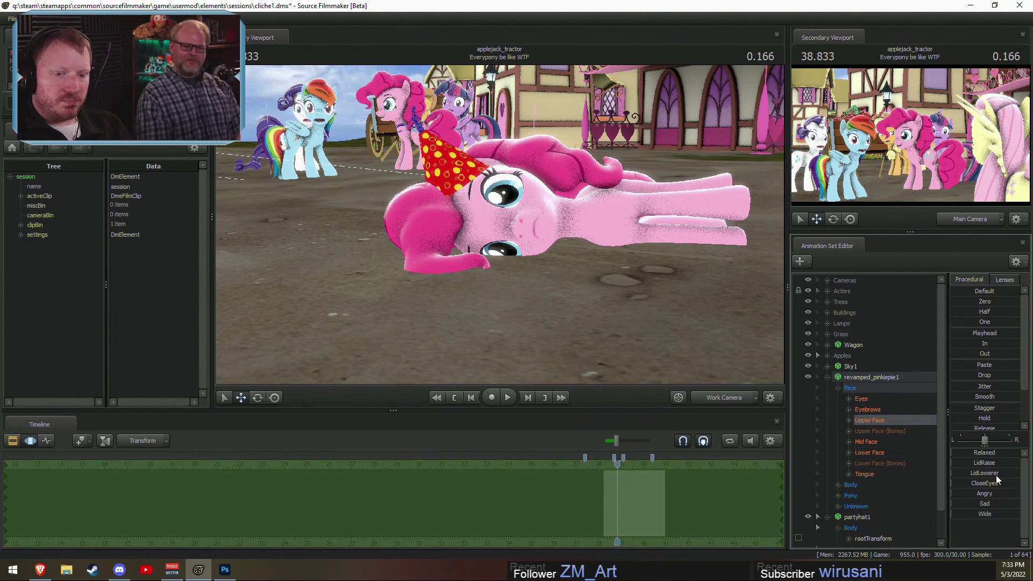
pyautogui.click(982, 503)
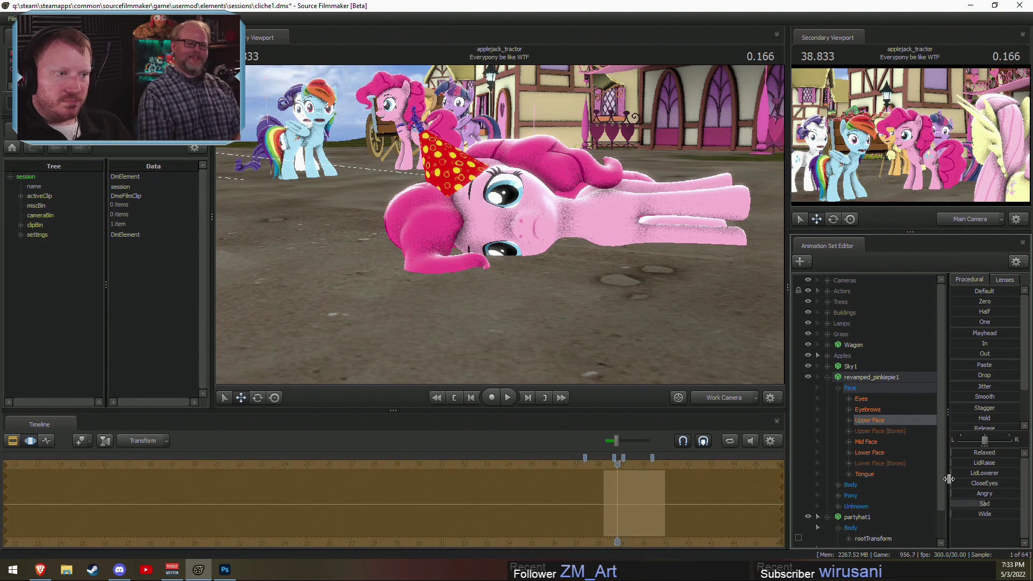
pyautogui.moveTo(536, 239); pyautogui.dragTo(559, 213)
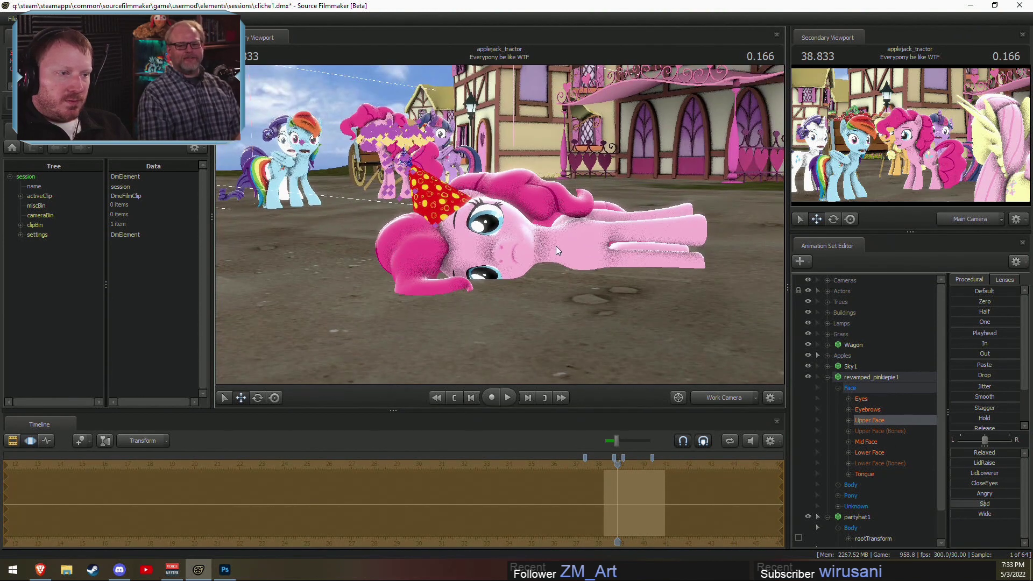
pyautogui.press('F2')
pyautogui.press('F3')
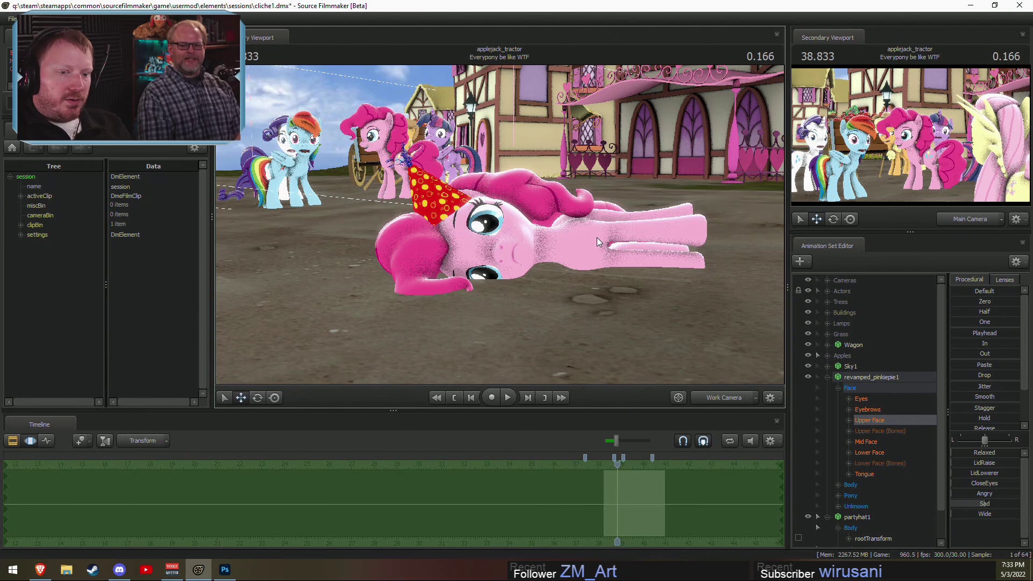
# Step: Rotate the lying Pinkie Pie's Pelvis and Neck bones so her head turns down toward the ground
pyautogui.click(855, 387)
pyautogui.click(816, 376)
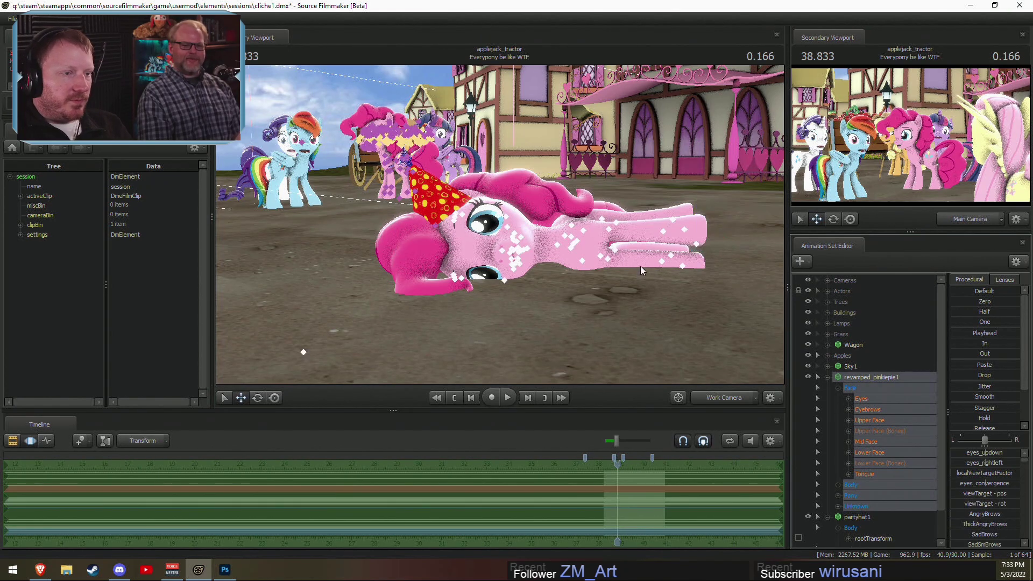
pyautogui.click(572, 240)
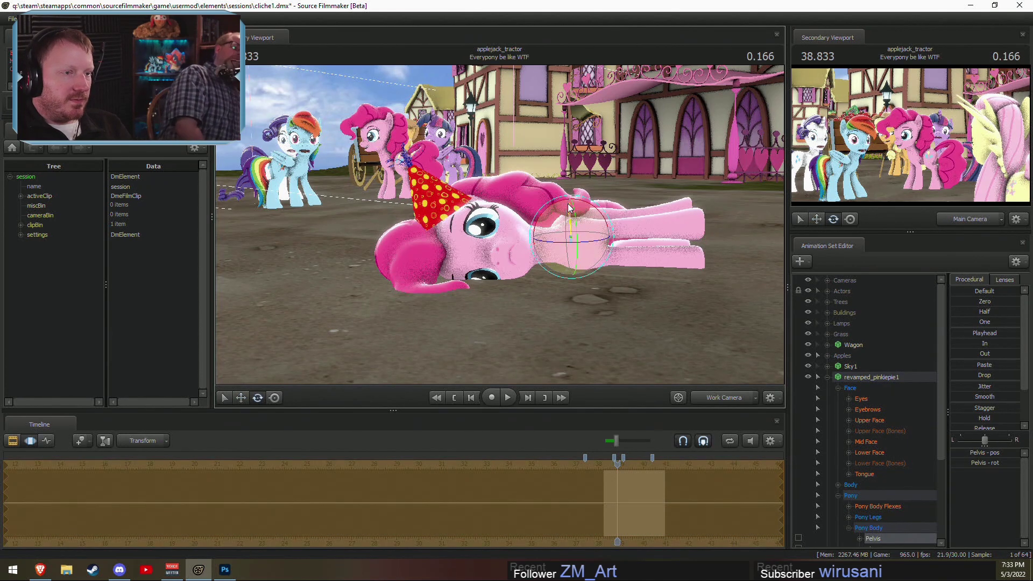
pyautogui.click(550, 253)
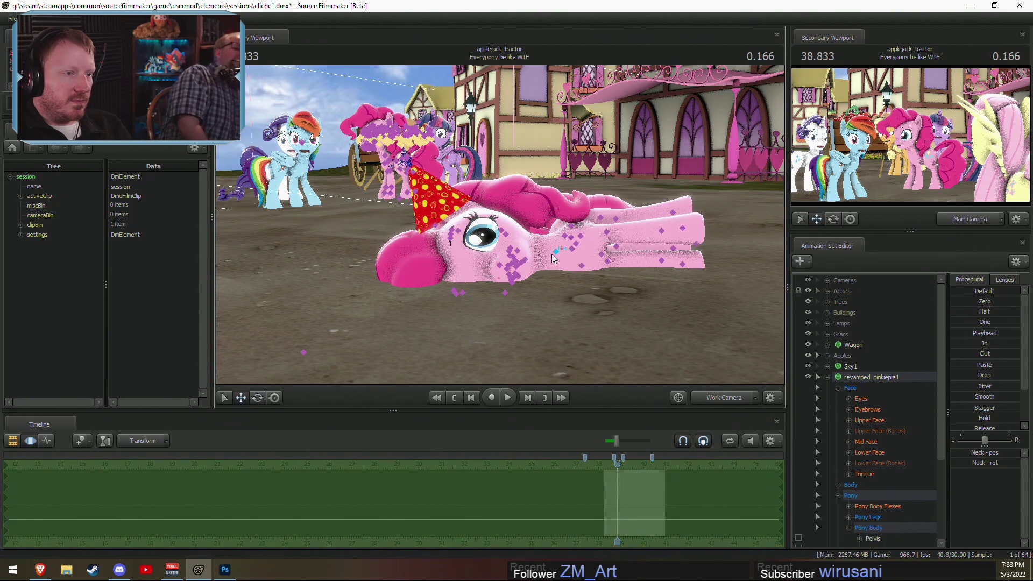
pyautogui.moveTo(536, 239); pyautogui.dragTo(537, 273)
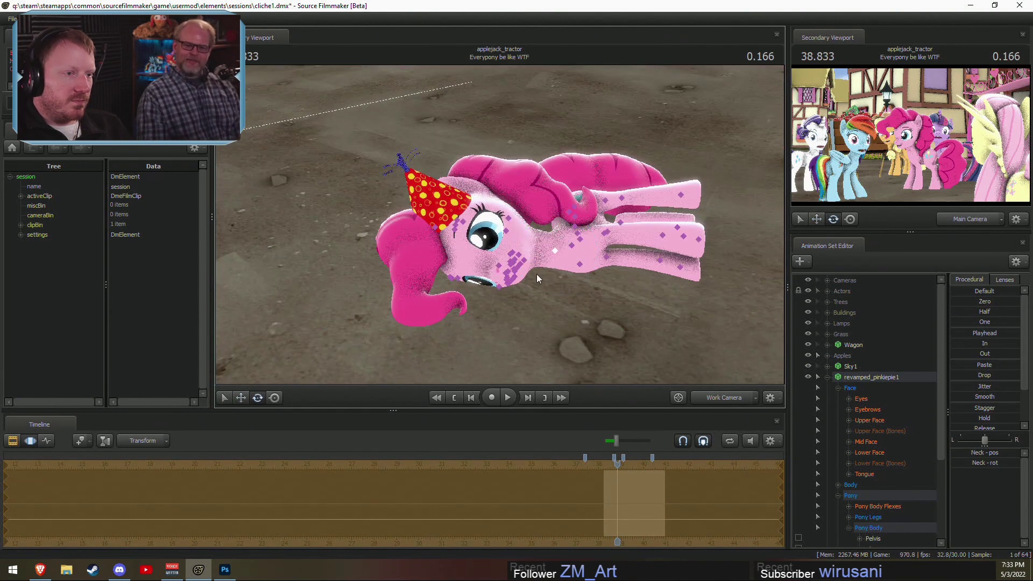
# Step: Shift the whole revamped_pinkiepie1 model slightly along the ground toward the party hat
pyautogui.click(866, 386)
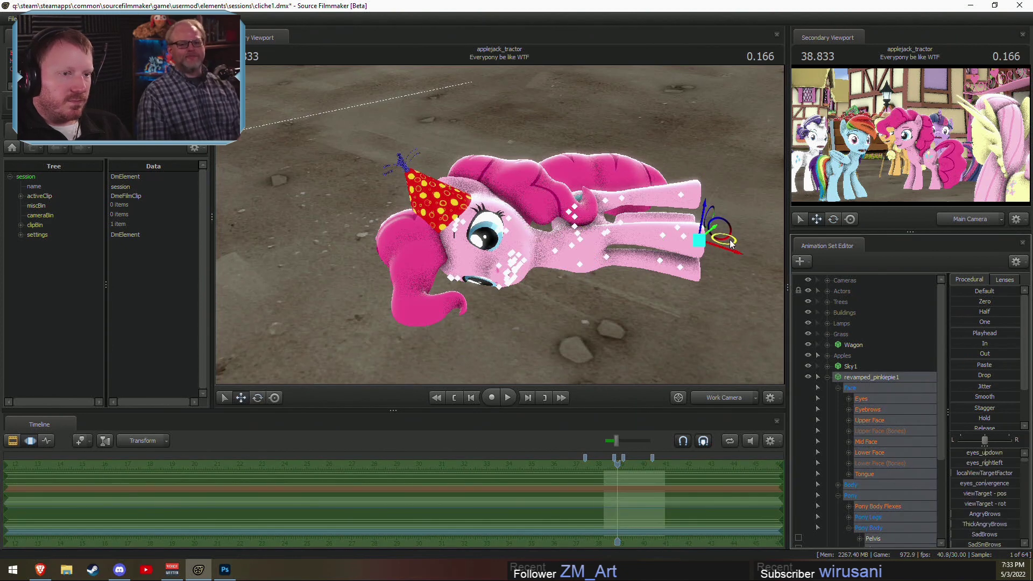
pyautogui.moveTo(730, 244); pyautogui.dragTo(727, 242)
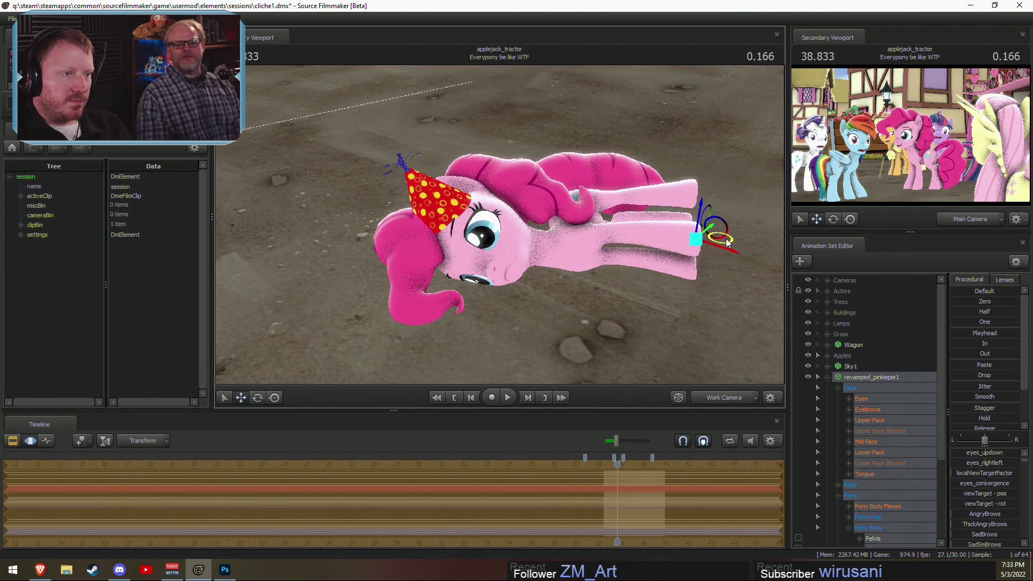
pyautogui.moveTo(621, 267); pyautogui.dragTo(515, 233)
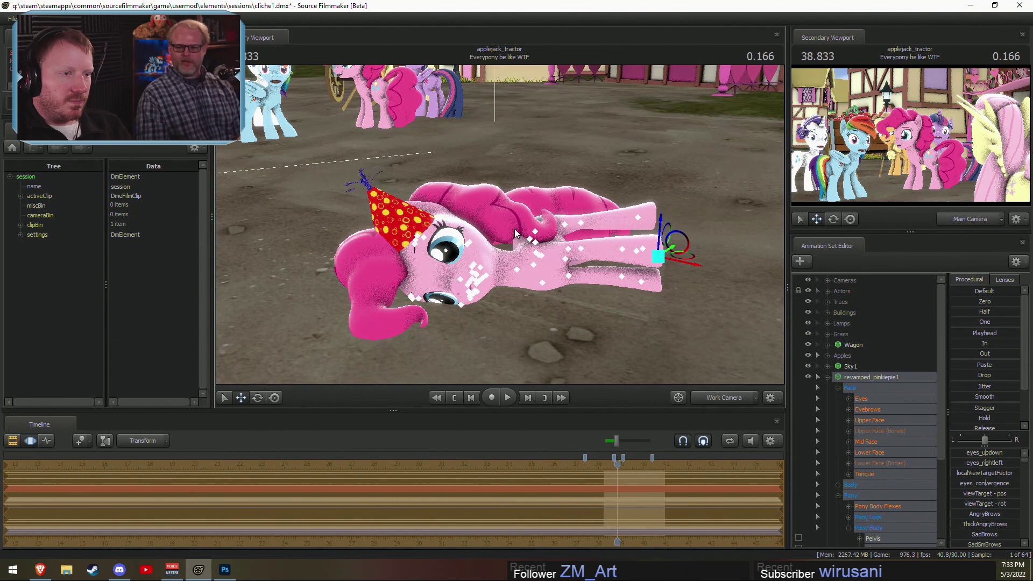
pyautogui.keyDown('ctrl'); pyautogui.click(564, 258); pyautogui.keyUp('ctrl')
pyautogui.press('e')
pyautogui.moveTo(573, 260); pyautogui.dragTo(573, 267)
pyautogui.hotkey('ctrl', 'z')
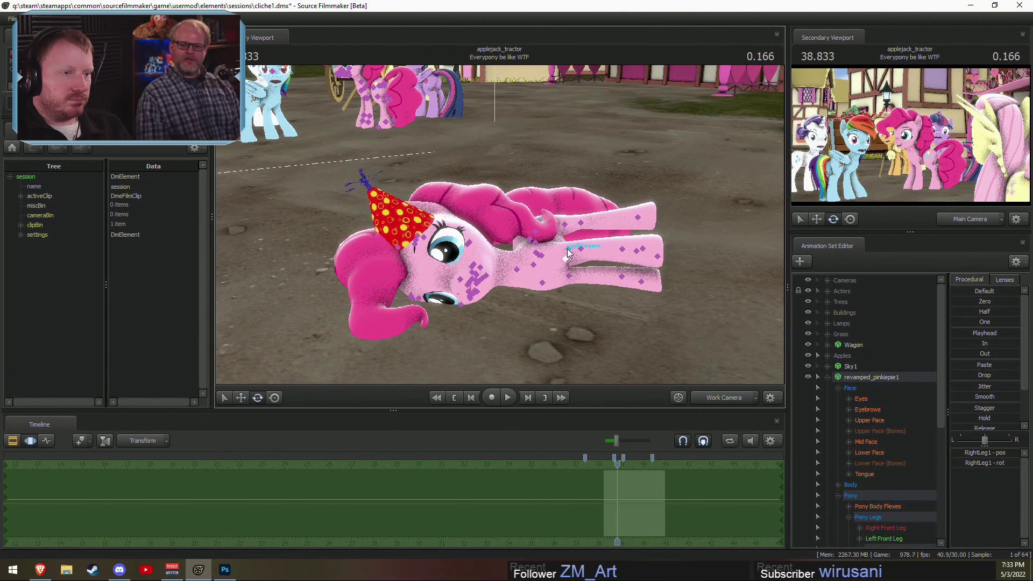
pyautogui.click(569, 252)
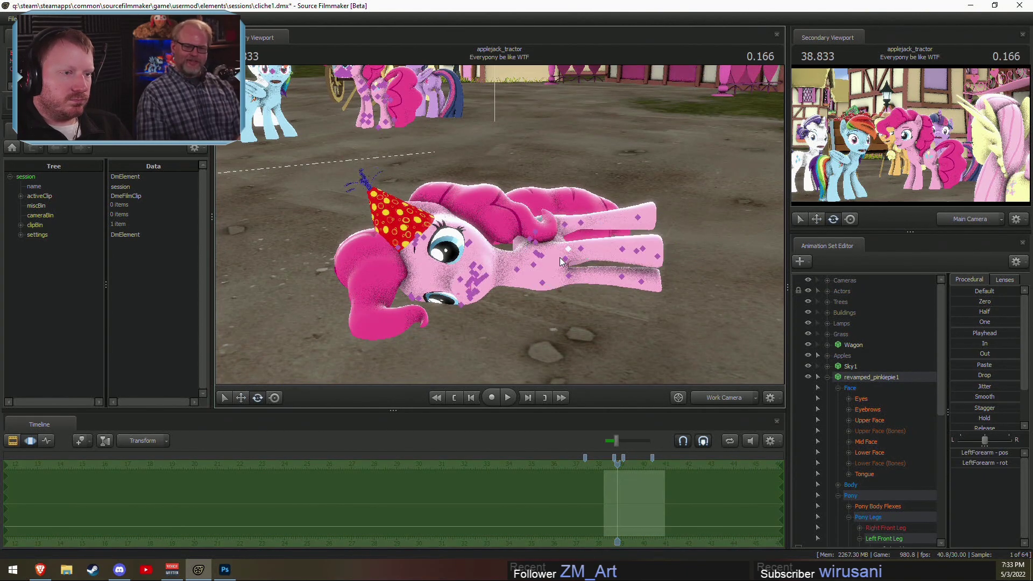
pyautogui.keyDown('ctrl'); pyautogui.click(564, 259); pyautogui.keyUp('ctrl')
pyautogui.moveTo(572, 263); pyautogui.dragTo(583, 263)
pyautogui.hotkey('ctrl', 'z')
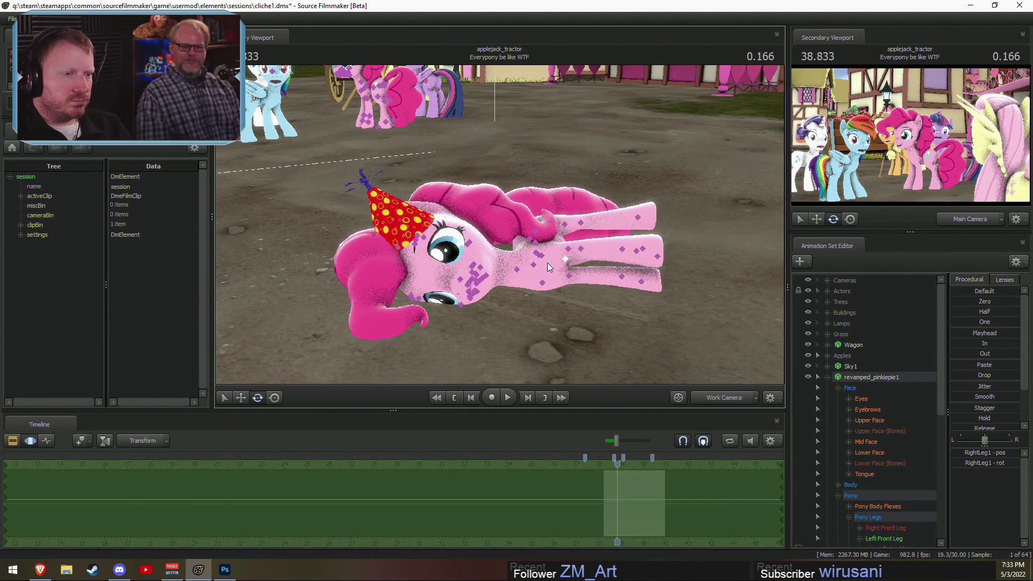
# Step: Rotate the LeftShoulder bone to swing the left front leg down, and rotate LeftHand to level the hoof
pyautogui.click(541, 258)
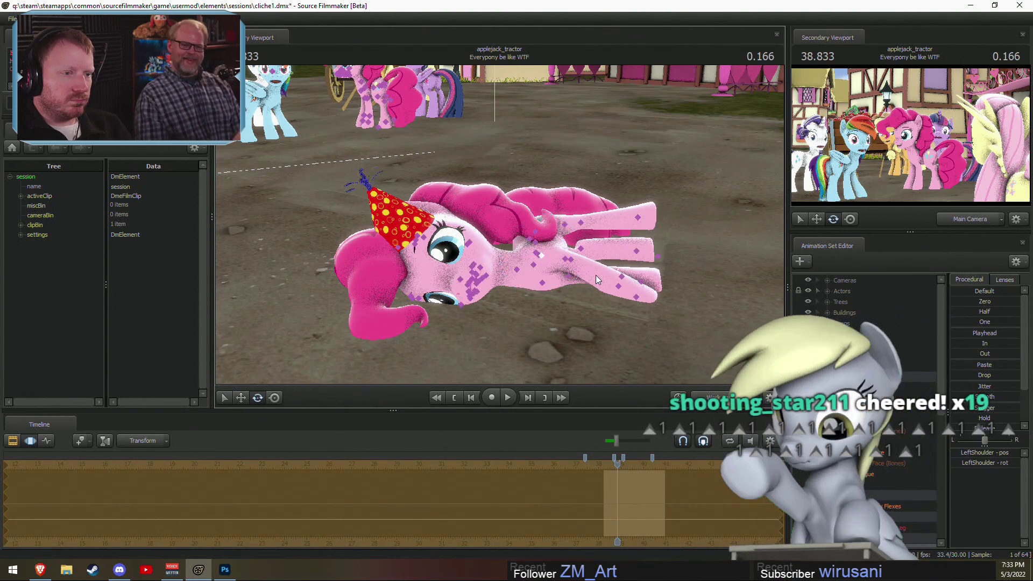
pyautogui.click(619, 289)
pyautogui.moveTo(619, 289); pyautogui.dragTo(620, 302)
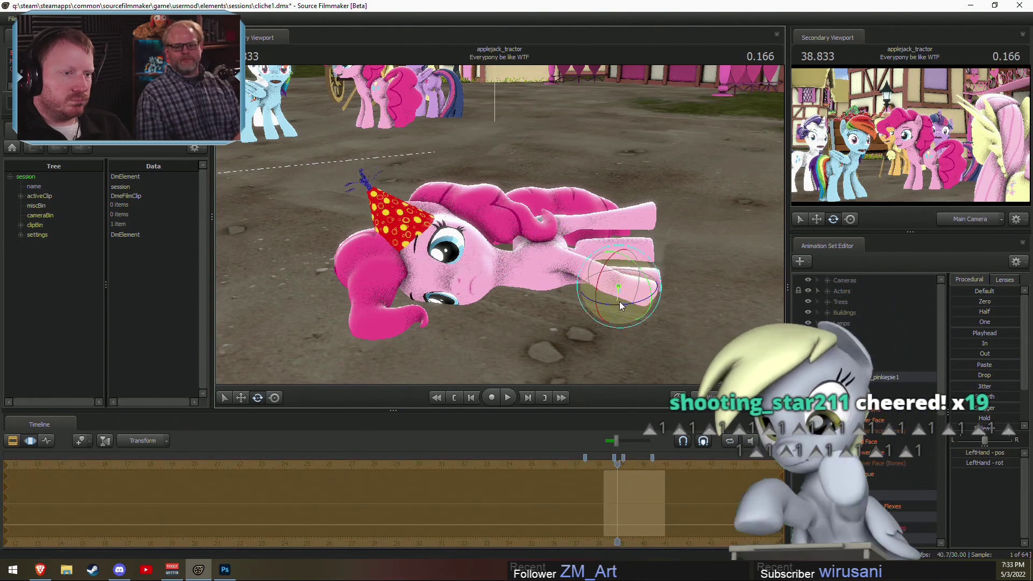
pyautogui.press('ctrl')
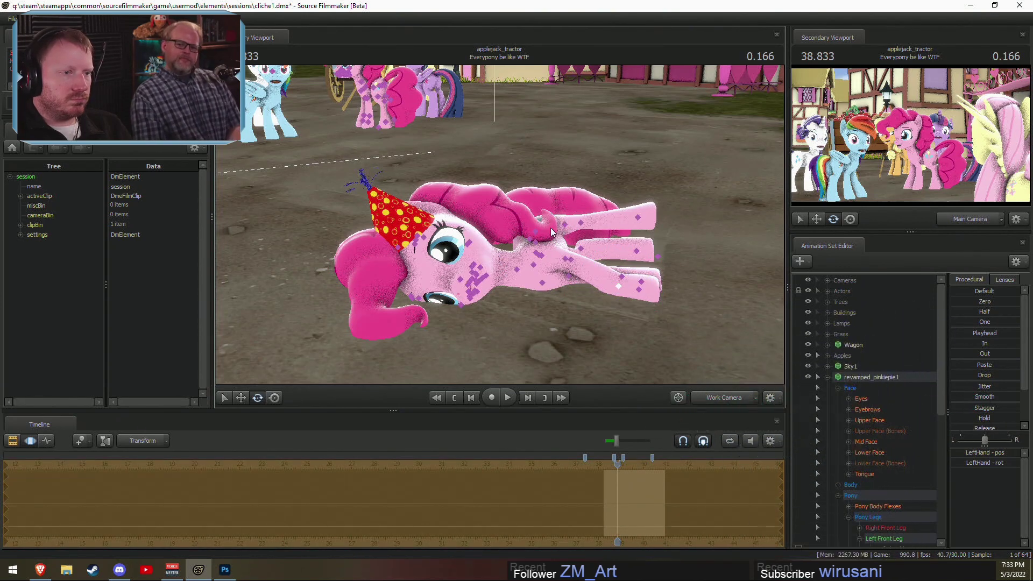
# Step: Rotate the LeftThigh and LeftLeg2 bones so the left hind leg drops toward the ground
pyautogui.click(534, 232)
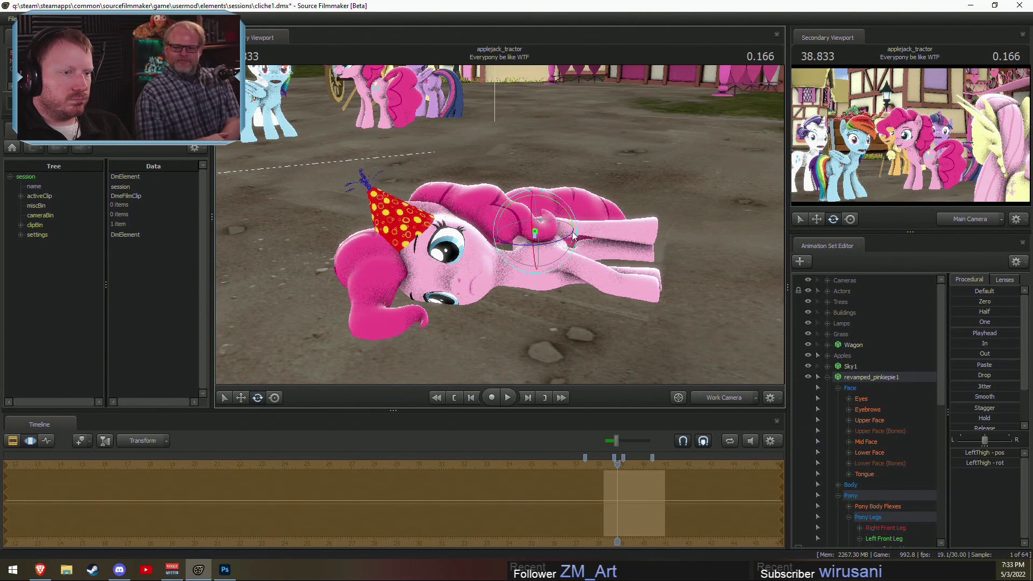
pyautogui.moveTo(530, 216); pyautogui.dragTo(533, 211)
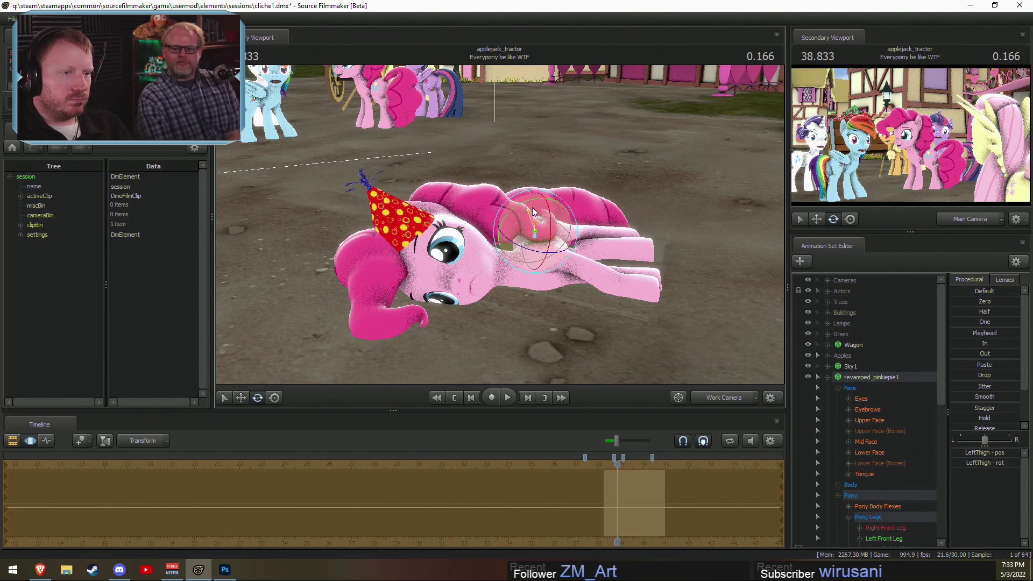
pyautogui.press('q')
pyautogui.click(550, 215)
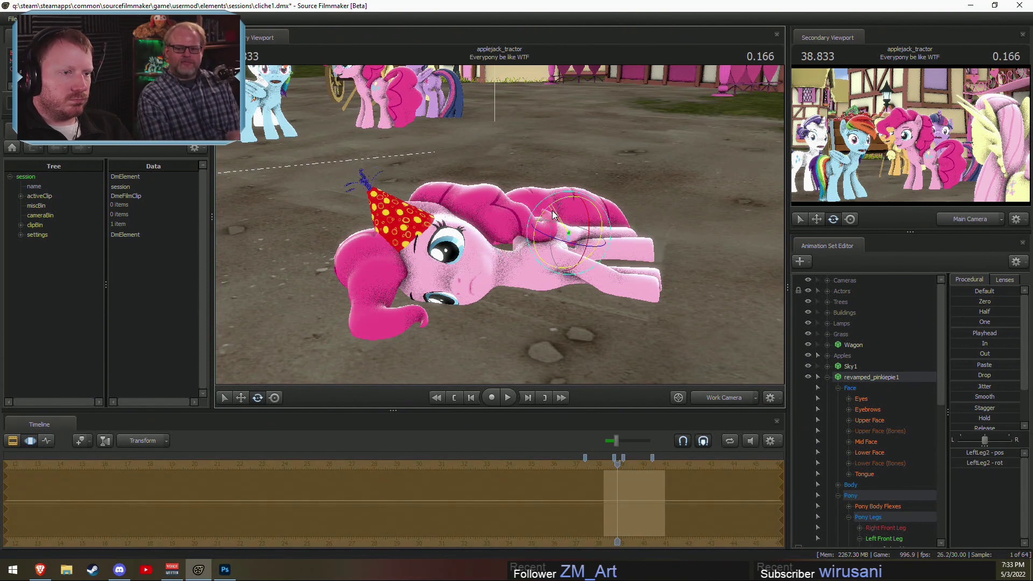
pyautogui.moveTo(549, 216); pyautogui.dragTo(554, 225)
pyautogui.keyDown('alt'); pyautogui.moveTo(560, 269); pyautogui.dragTo(570, 249); pyautogui.keyUp('alt')
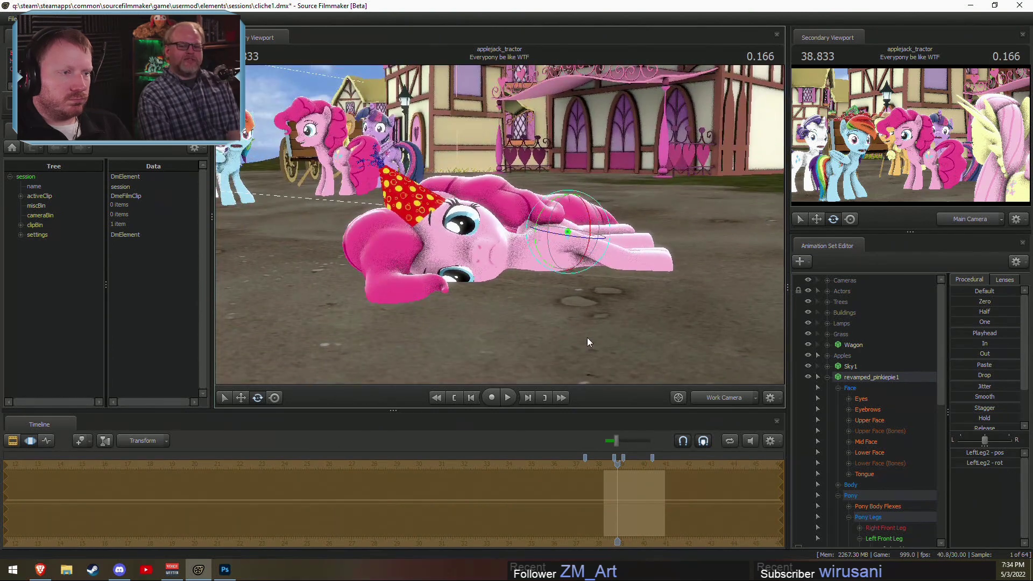
# Step: Adjust the eyes_convergence control in the lying revamped_pinkiepie1's Face group
pyautogui.click(863, 389)
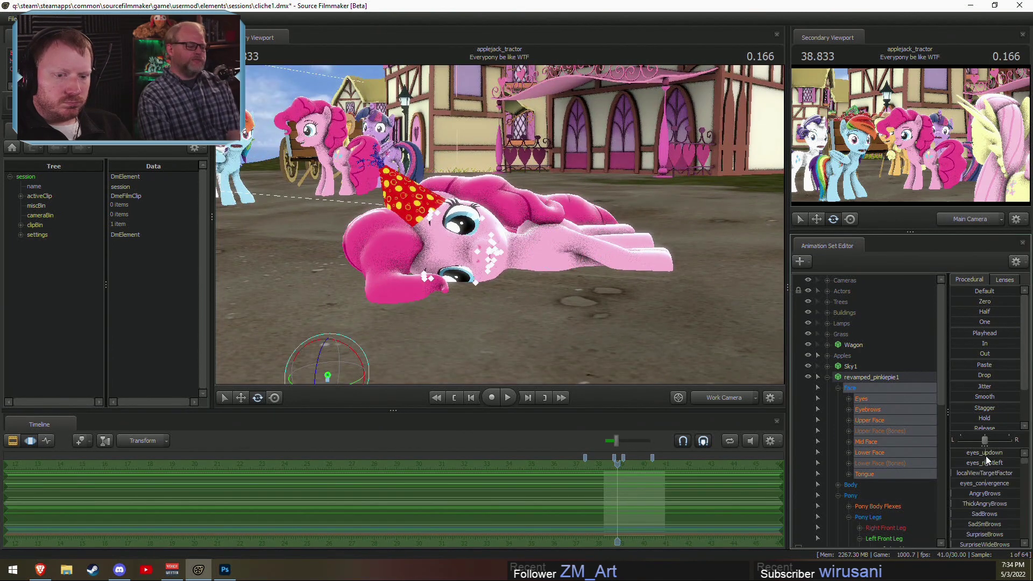
pyautogui.moveTo(986, 456); pyautogui.dragTo(993, 485)
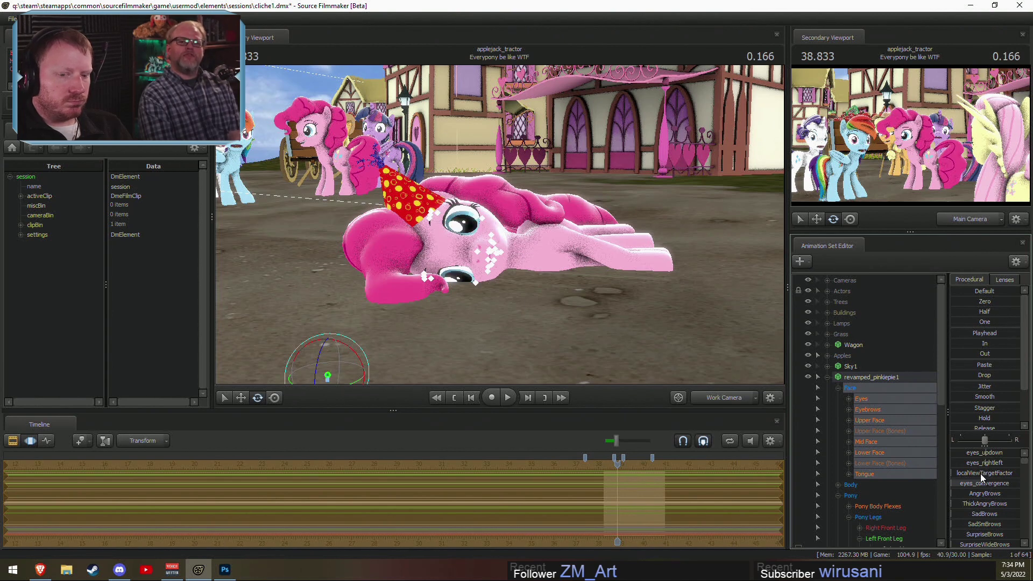
pyautogui.keyDown('alt'); pyautogui.moveTo(516, 226); pyautogui.dragTo(549, 241, button='right'); pyautogui.keyUp('alt')
pyautogui.click(827, 377)
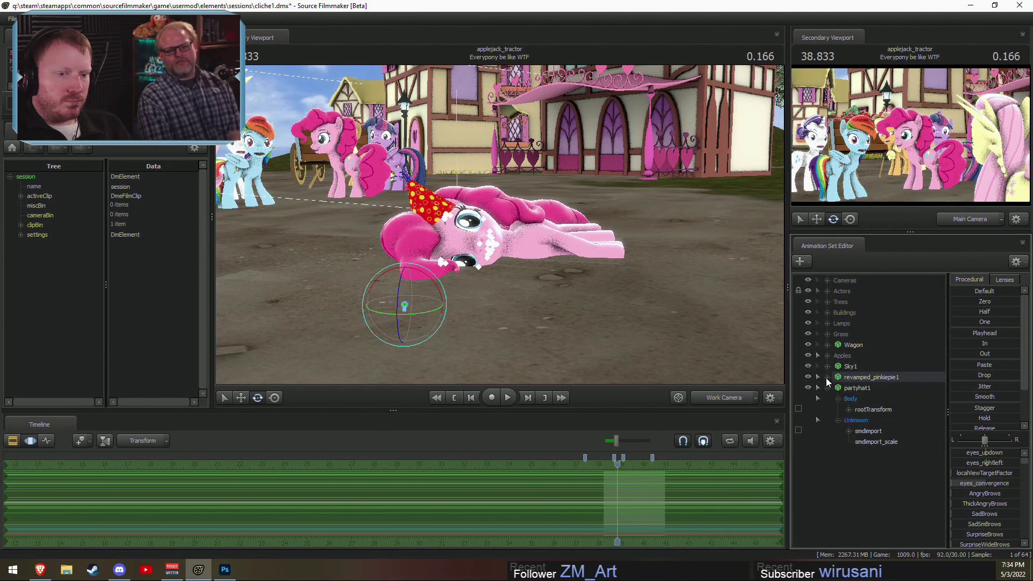
# Step: Start creating an animation set for a new model and filter the model list by "favors", then clear the filter
pyautogui.rightClick(853, 467)
pyautogui.click(924, 488)
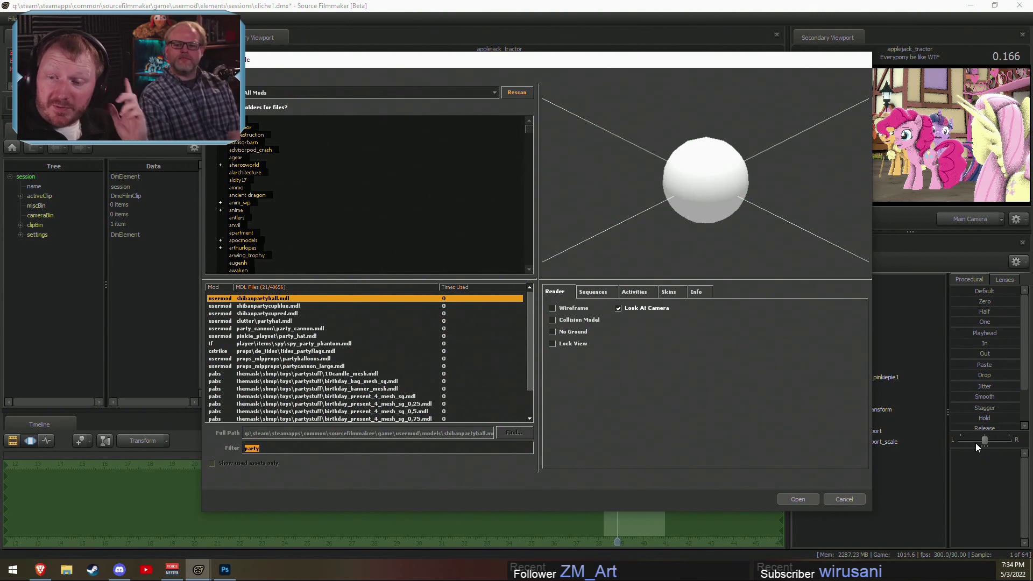
pyautogui.write('favors')
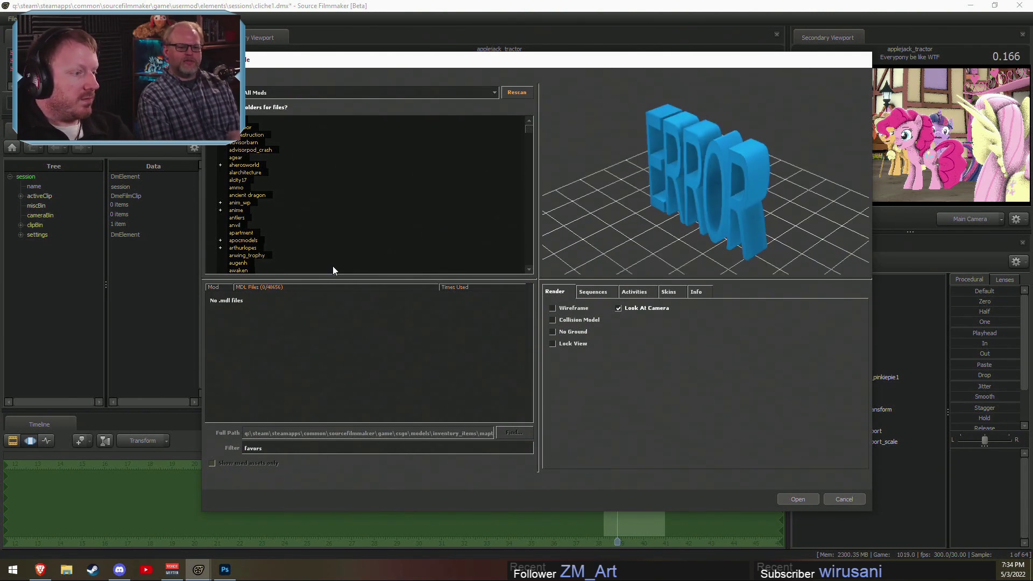
pyautogui.press('BackSpace')
pyautogui.press('BackSpace')
pyautogui.press('BackSpace')
pyautogui.press('BackSpace')
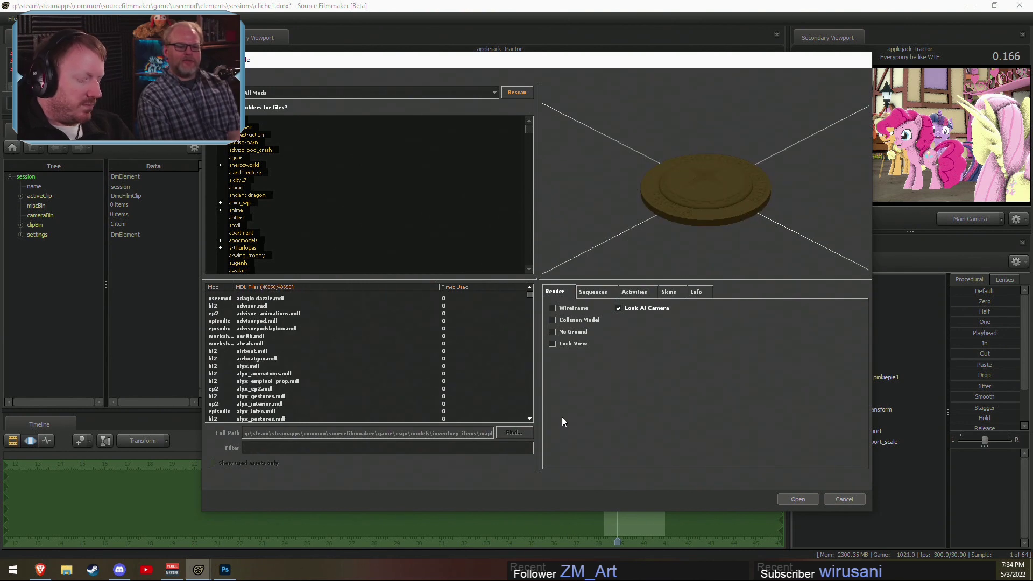
# Step: Filter the models by "party", browse the matching props and add birthday_banner_mesh.mdl to the scene
pyautogui.write('party')
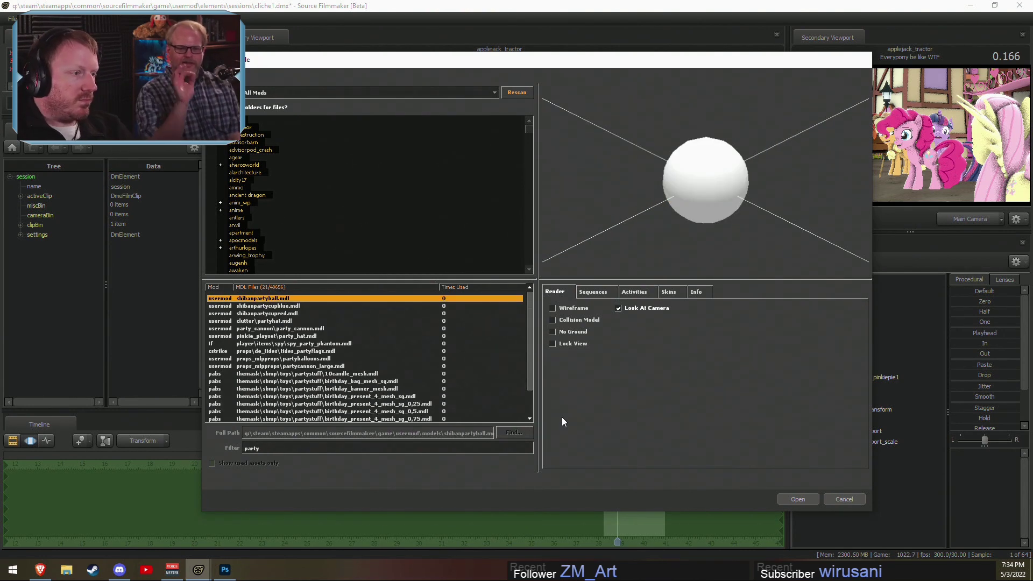
pyautogui.press('Down')
pyautogui.press('Down')
pyautogui.press('Down')
pyautogui.press('Down')
pyautogui.press('Down')
pyautogui.press('Down')
pyautogui.press('Down')
pyautogui.press('Down')
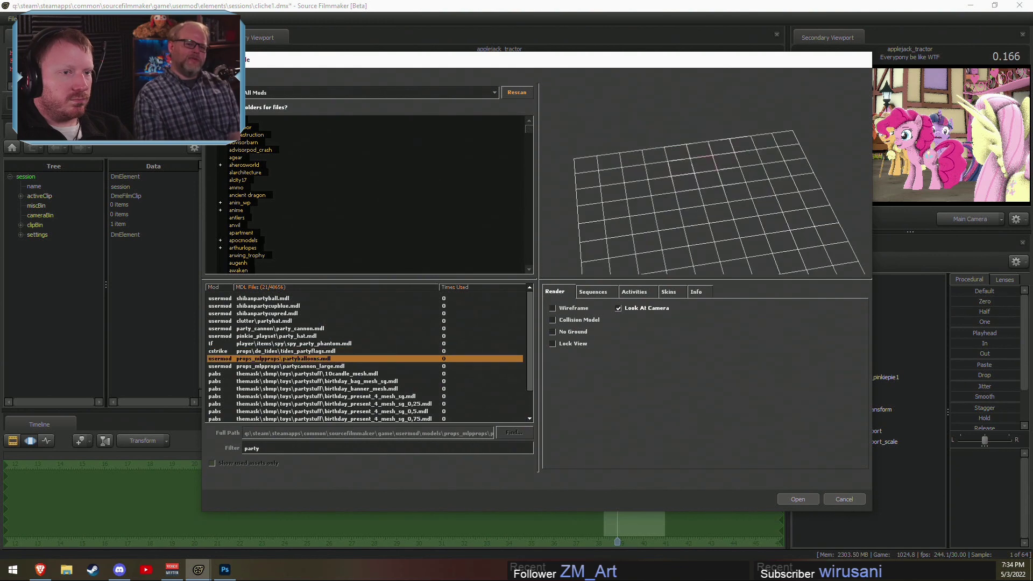
pyautogui.press('Down')
pyautogui.press('Down')
pyautogui.press('Down')
pyautogui.press('Down')
pyautogui.press('Down')
pyautogui.press('Down')
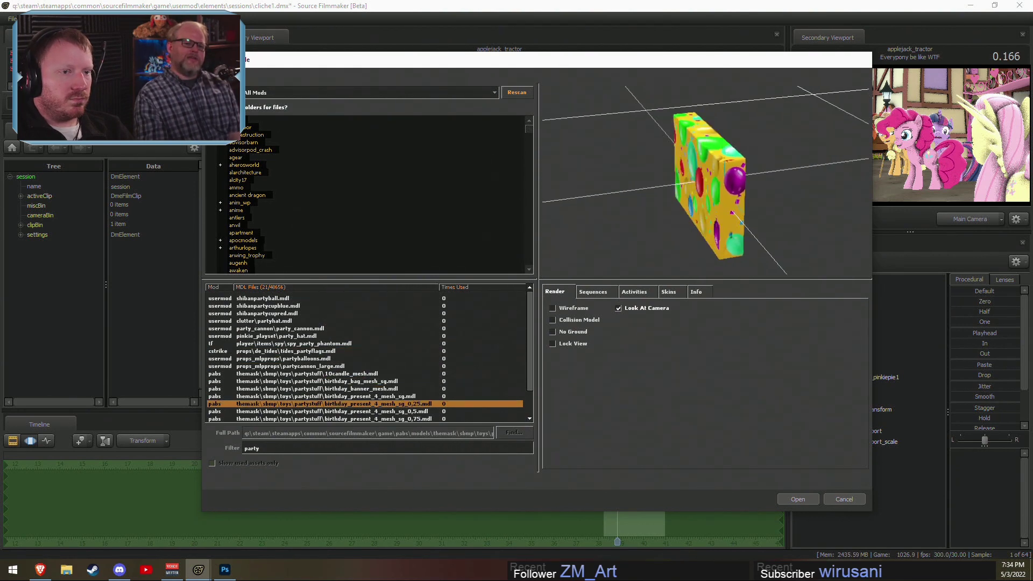
pyautogui.press('Down')
pyautogui.press('Up')
pyautogui.press('Up')
pyautogui.press('Up')
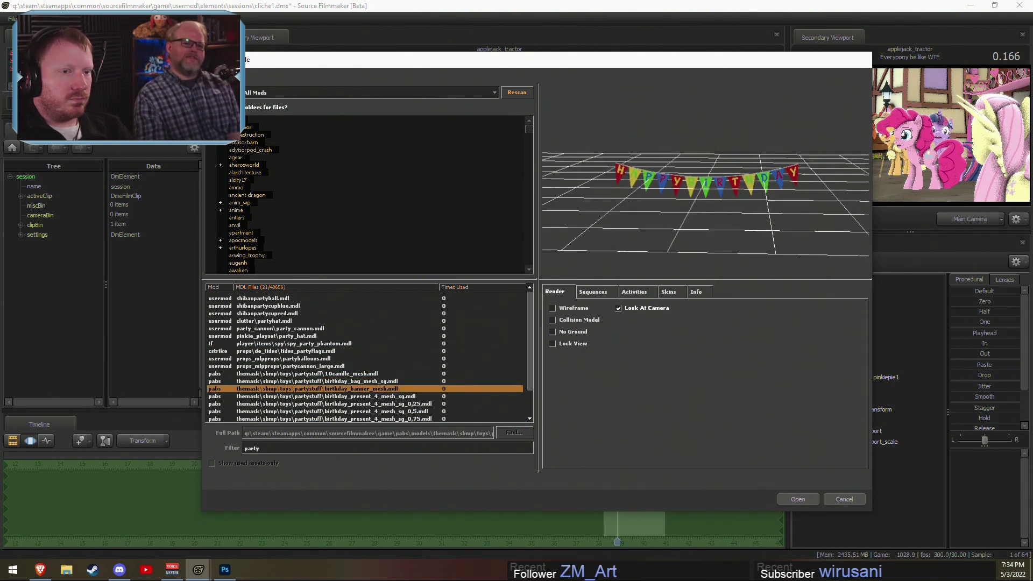
pyautogui.click(817, 499)
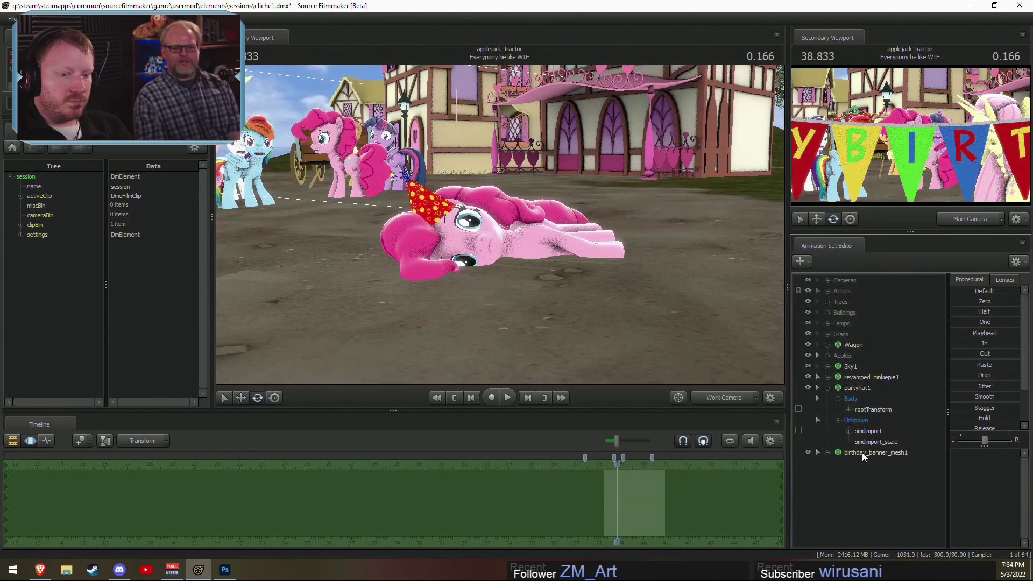
# Step: Move the birthday banner so it hangs above the ground behind the lying Pinkie Pie
pyautogui.moveTo(499, 224)
pyautogui.mouseDown()
pyautogui.moveTo(499, 242)
pyautogui.moveTo(496, 228)
pyautogui.mouseUp()
pyautogui.press('w')
pyautogui.moveTo(419, 261); pyautogui.dragTo(709, 220)
pyautogui.keyDown('alt'); pyautogui.moveTo(644, 259); pyautogui.dragTo(535, 238); pyautogui.keyUp('alt')
pyautogui.press('w')
pyautogui.moveTo(535, 237); pyautogui.dragTo(537, 199, button='right')
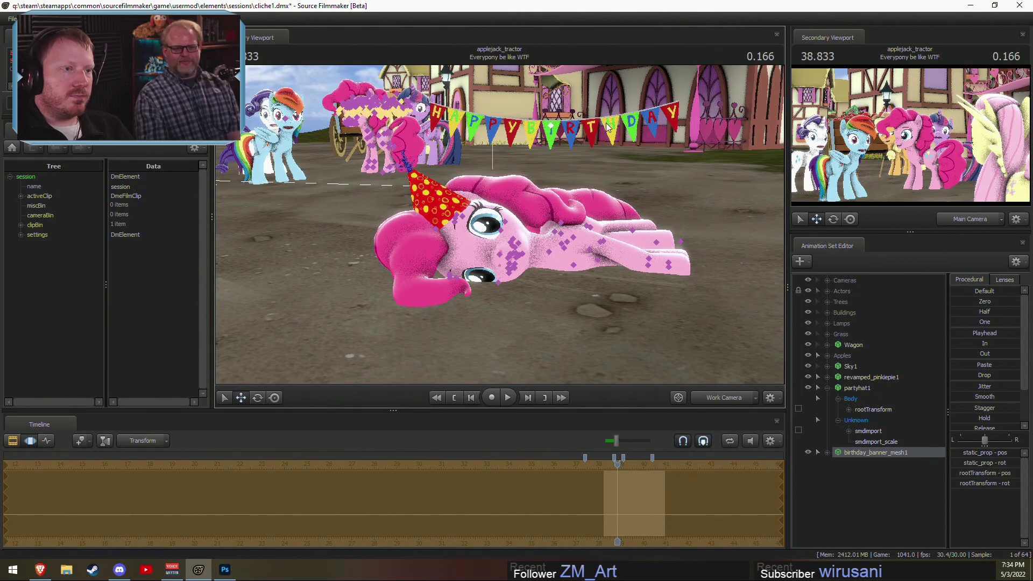
pyautogui.moveTo(626, 176); pyautogui.dragTo(779, 110)
pyautogui.moveTo(626, 176); pyautogui.dragTo(610, 170)
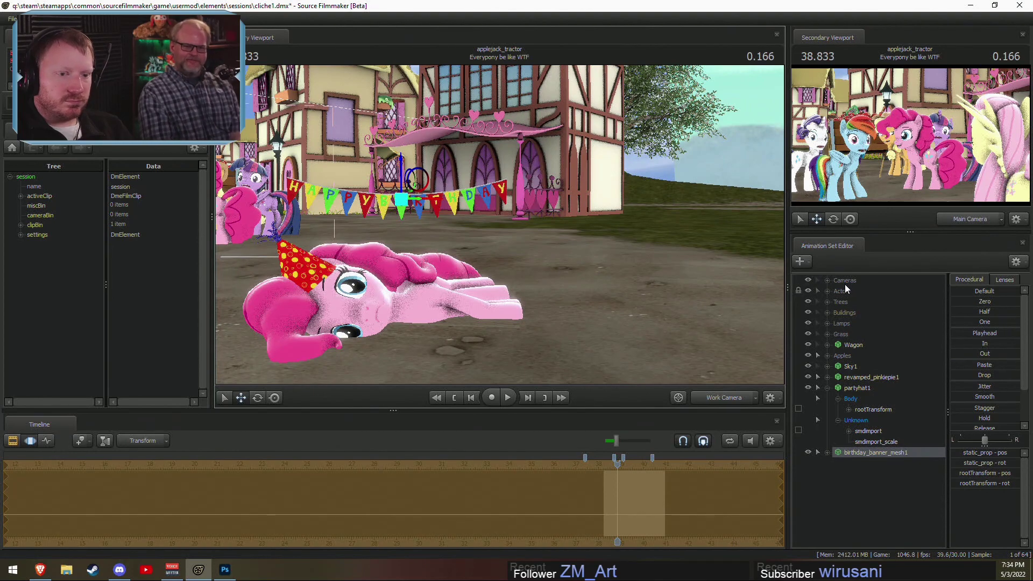
# Step: Move revamped_pinkiepie1 and partyhat1 together to the grass near the pink-trimmed building
pyautogui.click(866, 391)
pyautogui.keyDown('ctrl'); pyautogui.click(860, 448); pyautogui.keyUp('ctrl')
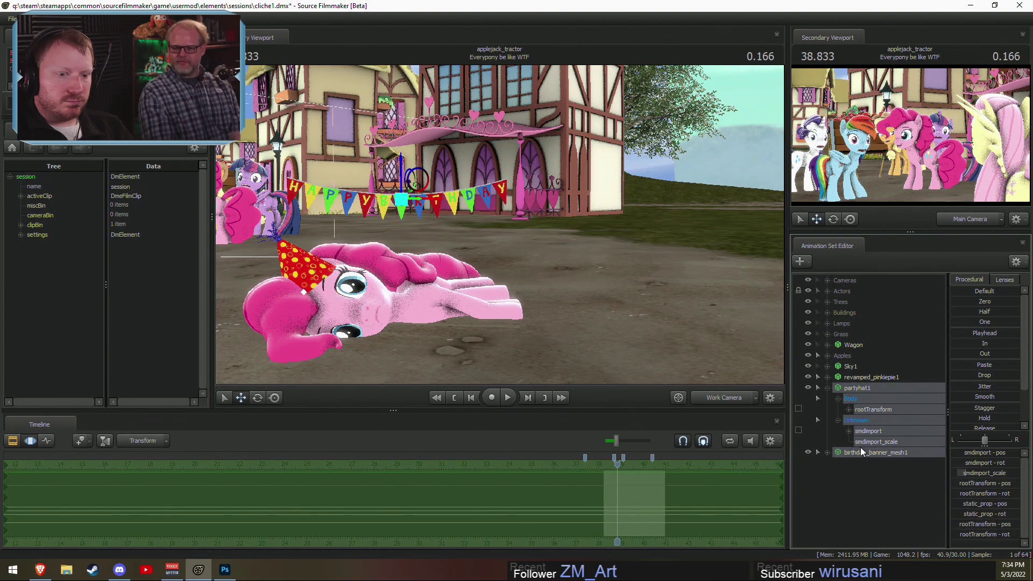
pyautogui.click(864, 381)
pyautogui.keyDown('ctrl'); pyautogui.click(864, 386); pyautogui.keyUp('ctrl')
pyautogui.moveTo(494, 227); pyautogui.dragTo(473, 215)
pyautogui.press('r')
pyautogui.moveTo(358, 317); pyautogui.dragTo(424, 207)
pyautogui.hotkey('ctrl', 'z')
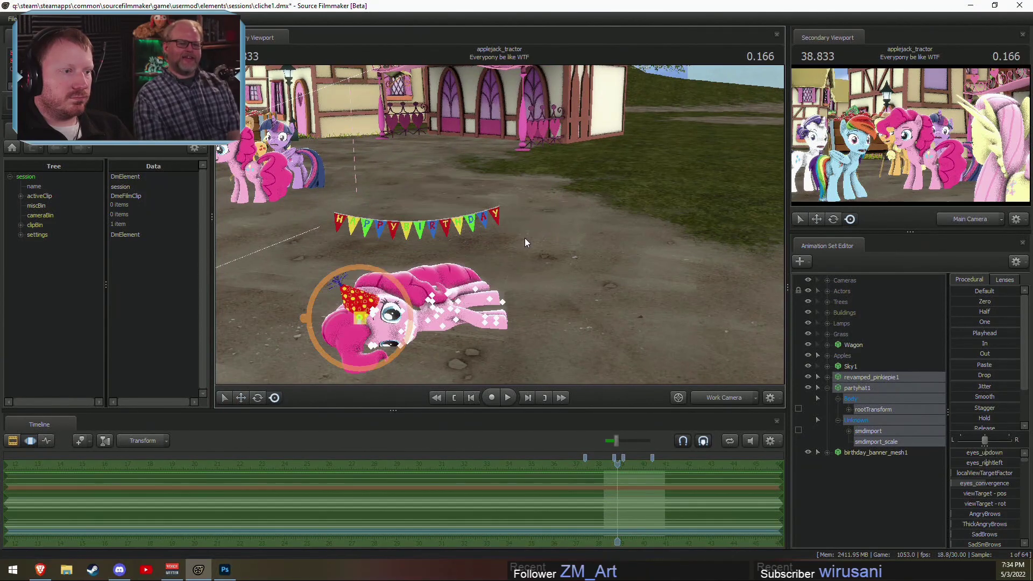
pyautogui.moveTo(392, 318); pyautogui.dragTo(516, 165)
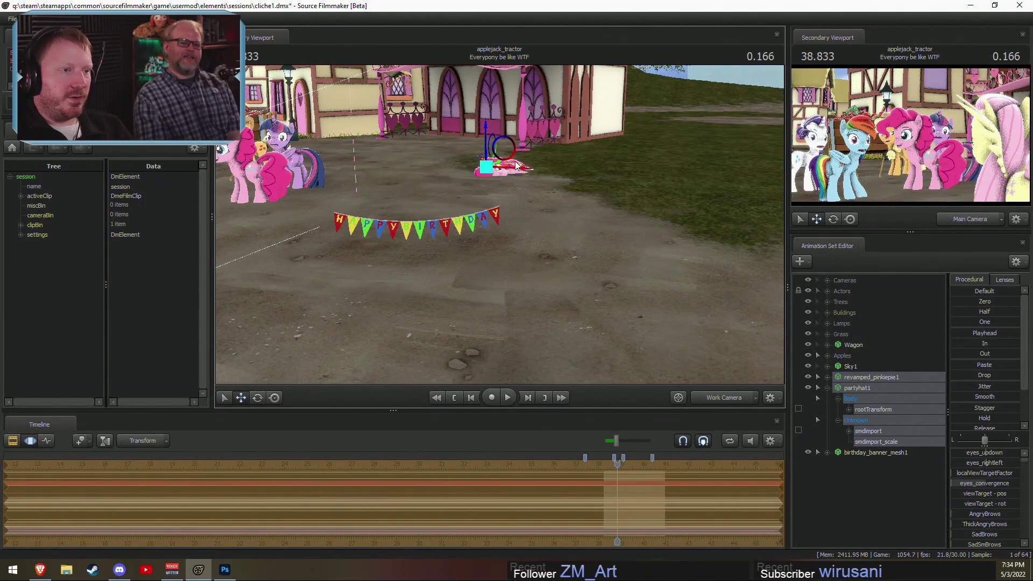
pyautogui.press('f')
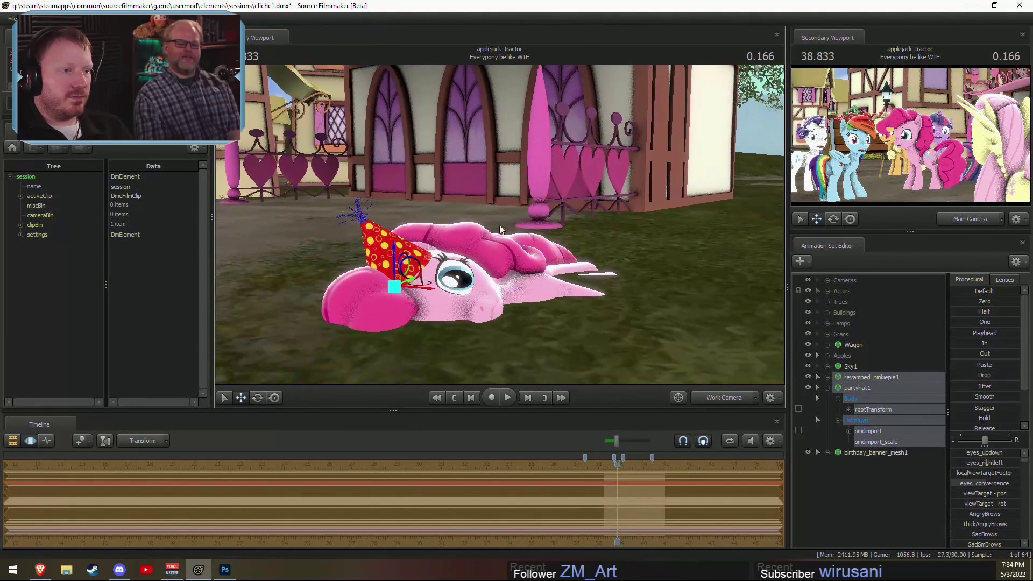
# Step: Raise and shift Pinkie Pie and her party hat so she rests on top of the grass near the heart fence
pyautogui.moveTo(419, 285); pyautogui.dragTo(510, 215)
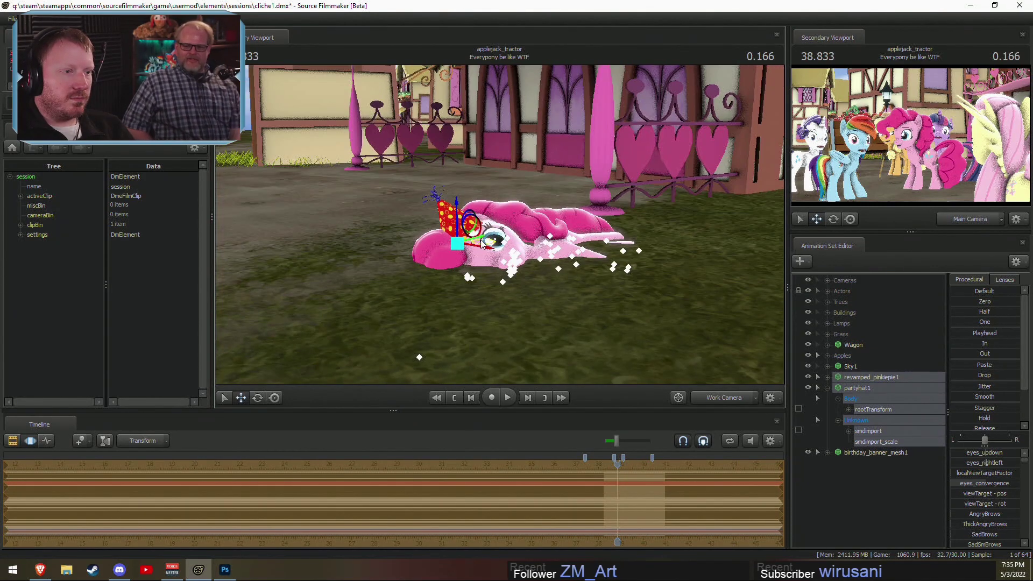
pyautogui.moveTo(489, 242); pyautogui.dragTo(471, 219)
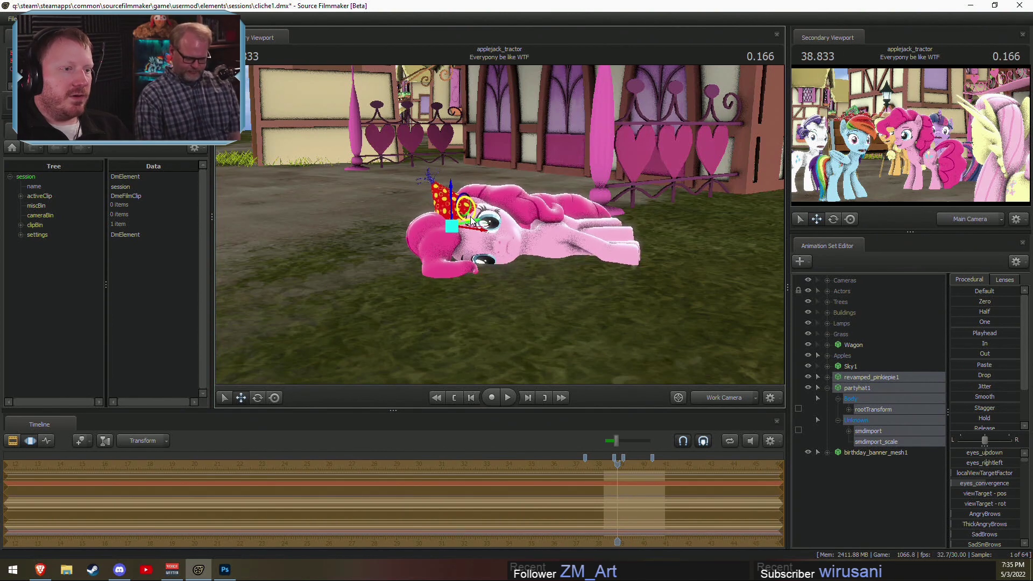
pyautogui.moveTo(557, 215); pyautogui.dragTo(473, 226)
pyautogui.press('s')
# Step: Move the birthday banner to the heart fence behind Pinkie Pie and rotate it so it slopes diagonally
pyautogui.click(869, 452)
pyautogui.moveTo(627, 318); pyautogui.dragTo(388, 261)
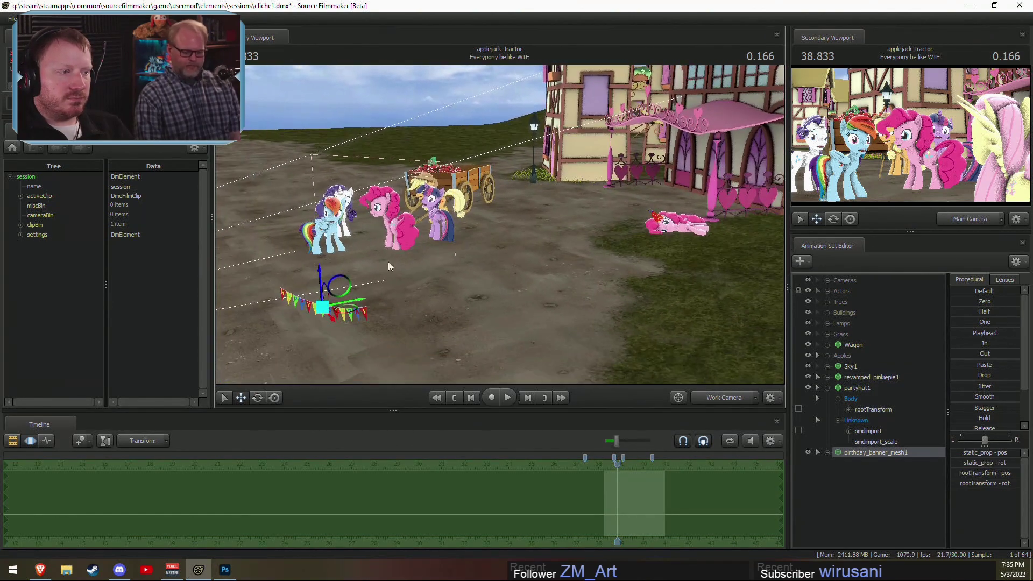
pyautogui.moveTo(332, 305); pyautogui.dragTo(370, 308)
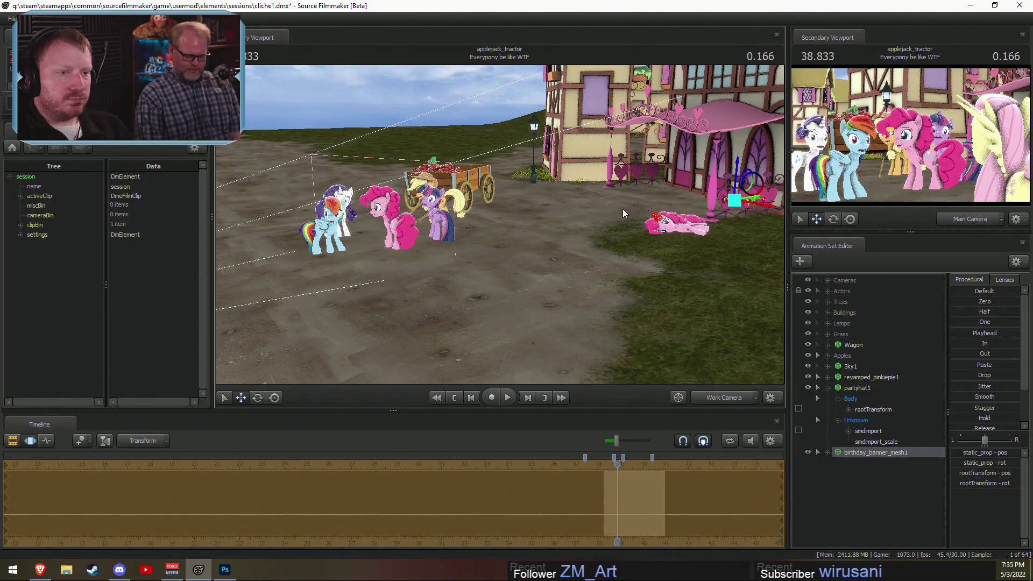
pyautogui.press('w')
pyautogui.moveTo(622, 209); pyautogui.dragTo(541, 210)
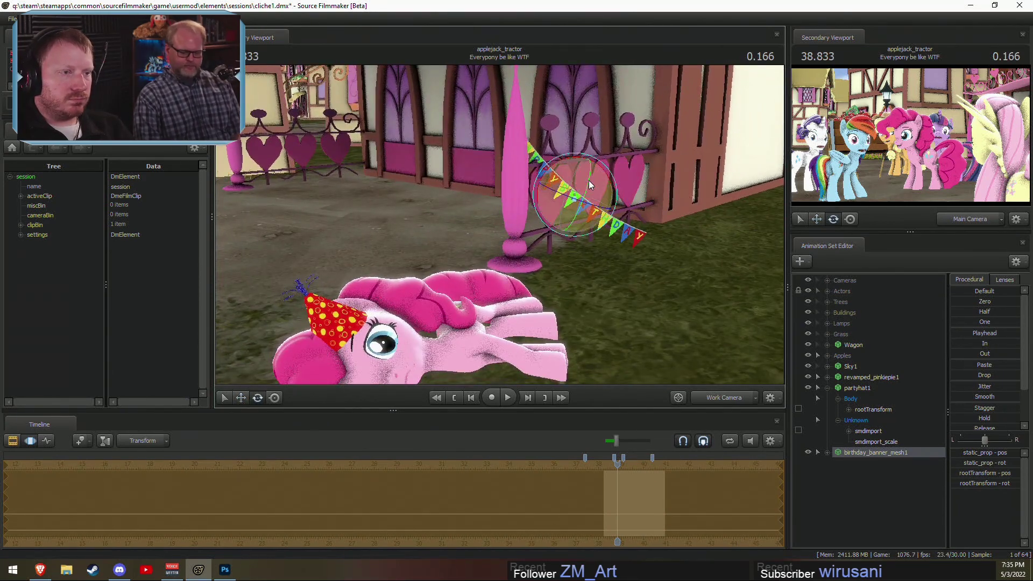
# Step: Add a scale control to the banner's static_prop bone and enlarge the banner with static_prop_scale
pyautogui.click(826, 452)
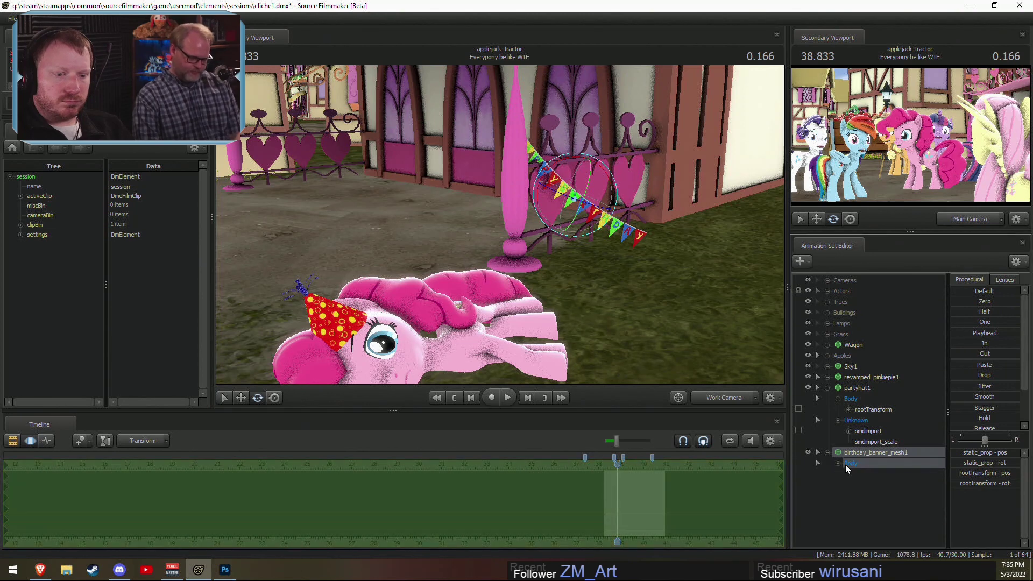
pyautogui.rightClick(880, 486)
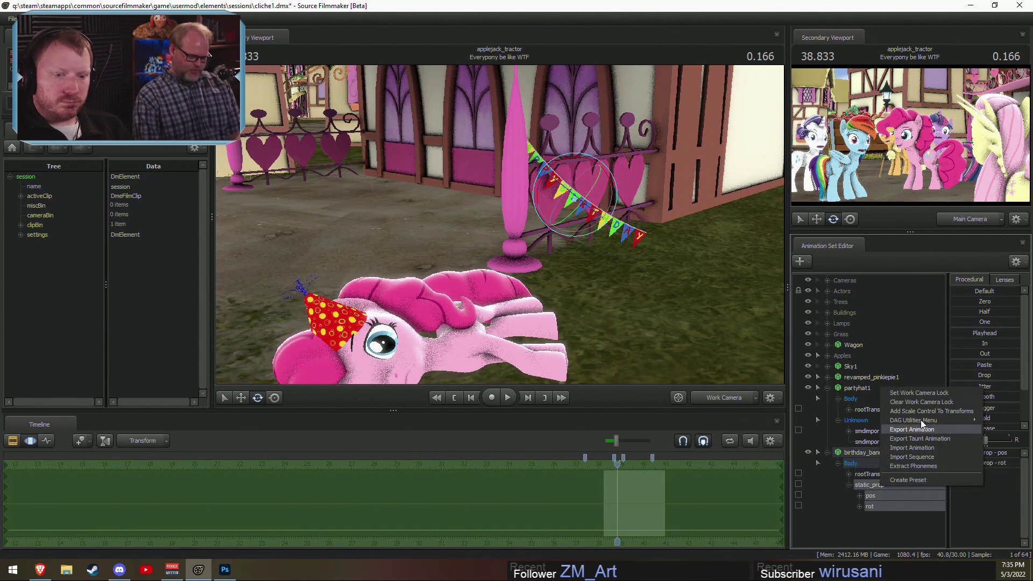
pyautogui.click(915, 412)
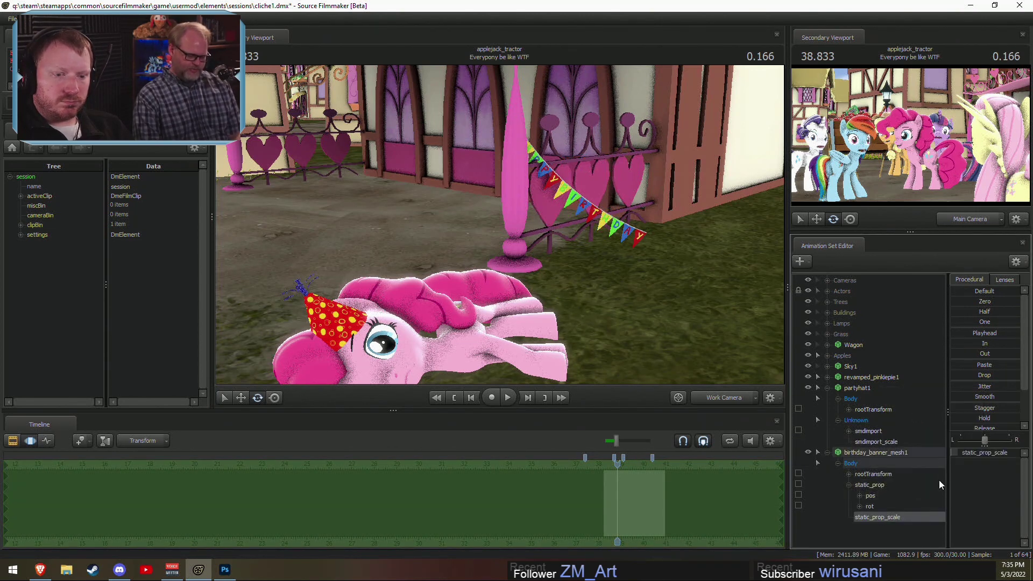
pyautogui.moveTo(962, 456); pyautogui.dragTo(969, 453)
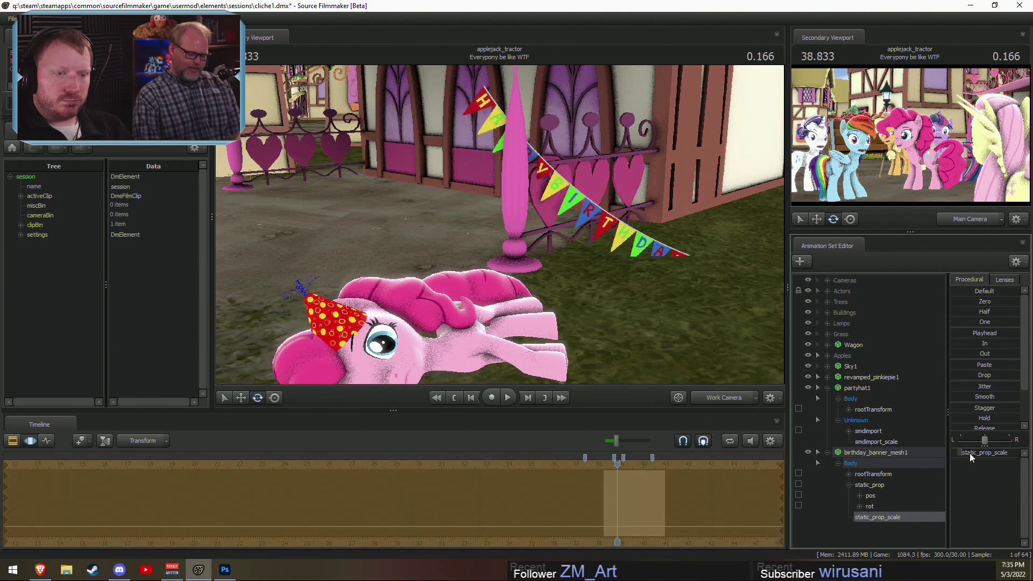
# Step: Reposition the enlarged banner so its upper end meets the pink porch post and the rest slopes to the grass
pyautogui.click(858, 390)
pyautogui.click(855, 452)
pyautogui.moveTo(717, 352); pyautogui.dragTo(526, 249)
pyautogui.press('w')
pyautogui.hotkey('ctrl', 'z')
pyautogui.press('w')
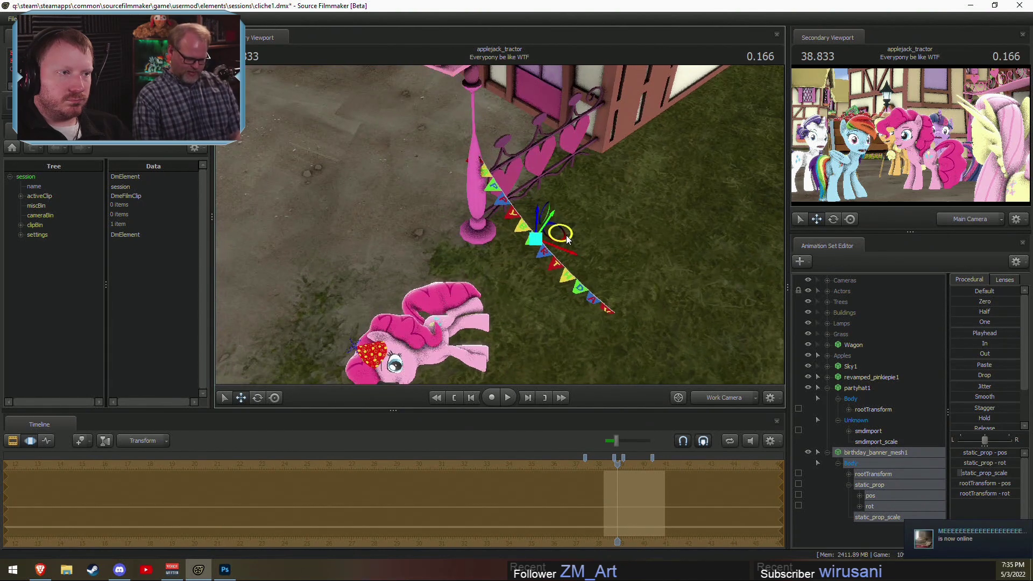
pyautogui.moveTo(563, 236); pyautogui.dragTo(518, 179, button='middle')
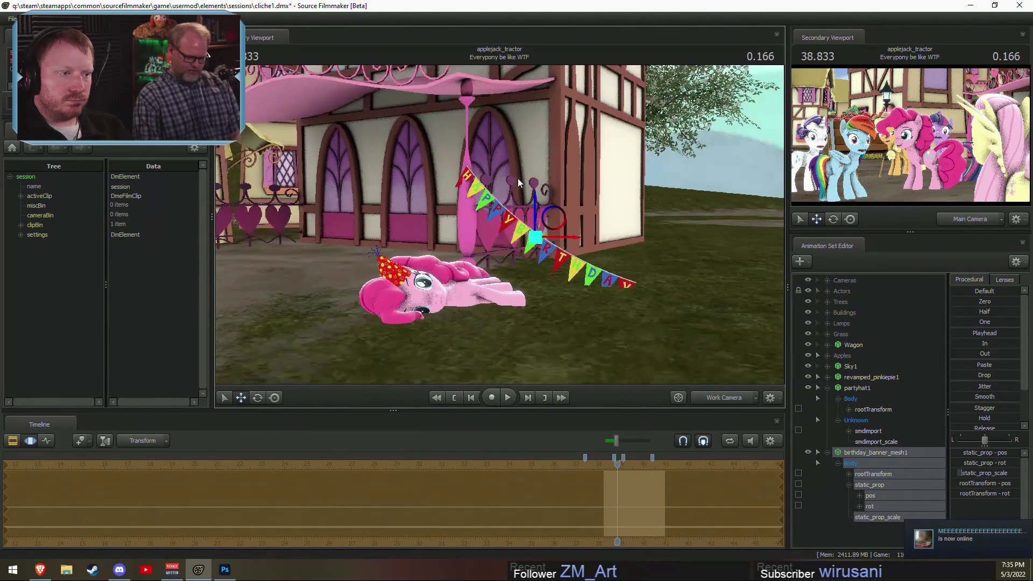
pyautogui.moveTo(630, 272); pyautogui.dragTo(644, 296)
# Step: Collapse the prop hierarchies and create an animation set for a new camera
pyautogui.click(827, 388)
pyautogui.rightClick(858, 451)
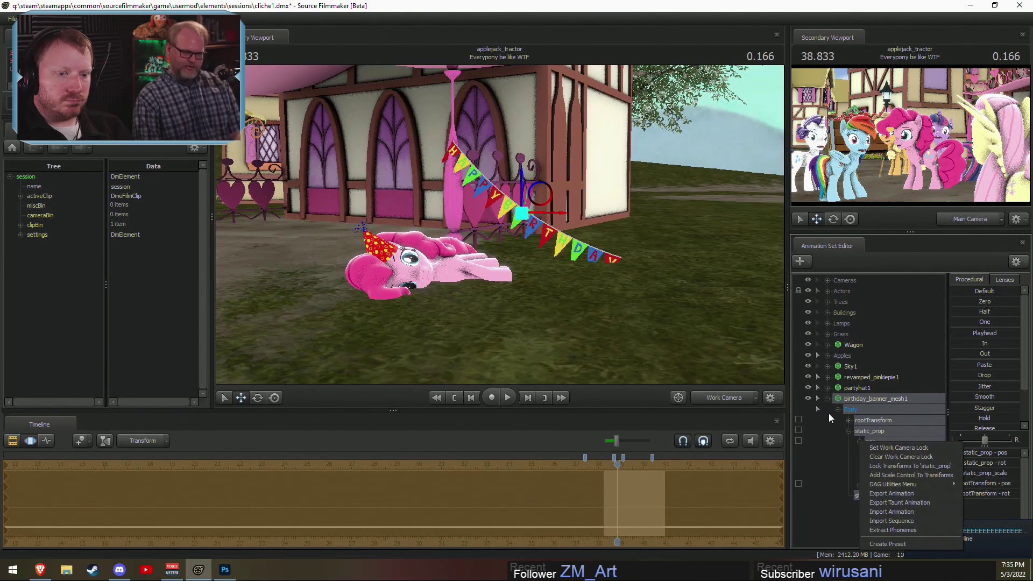
pyautogui.click(828, 398)
pyautogui.rightClick(850, 475)
pyautogui.click(899, 379)
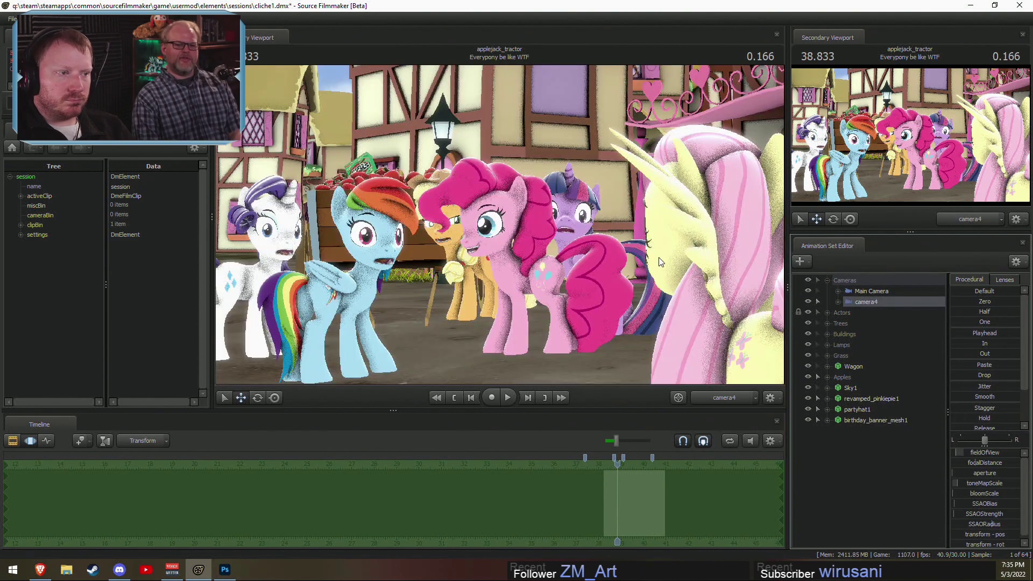
# Step: Position camera4 low in front of the lying Pinkie Pie, framing her with the party hat and the banner behind
pyautogui.press('w')
pyautogui.moveTo(560, 283); pyautogui.dragTo(669, 293)
pyautogui.press('w')
pyautogui.press('s')
pyautogui.press('w')
pyautogui.moveTo(560, 283); pyautogui.dragTo(561, 283, button='right')
pyautogui.moveTo(561, 282); pyautogui.dragTo(560, 283)
pyautogui.moveTo(560, 283); pyautogui.dragTo(560, 283, button='right')
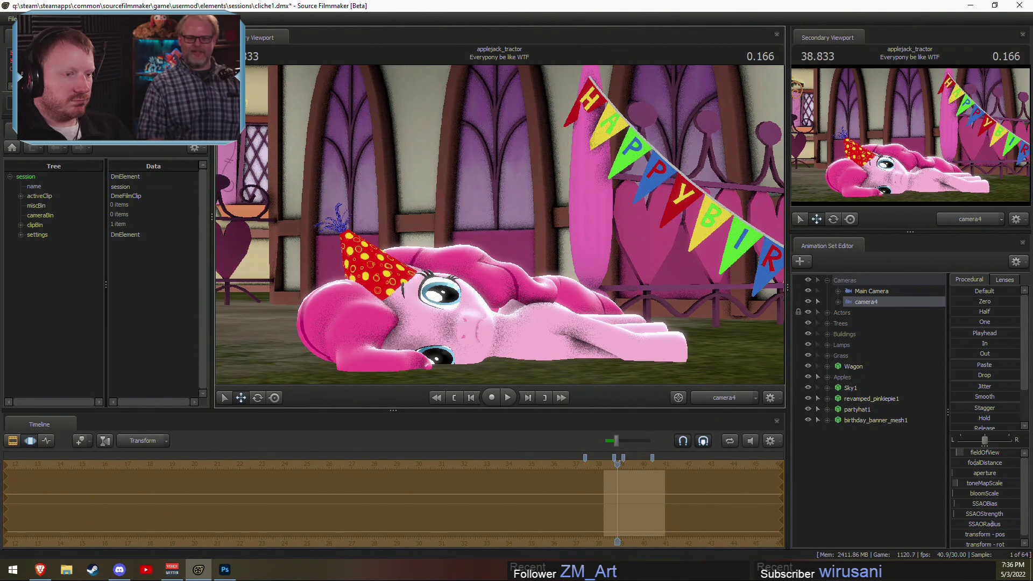
# Step: From the Work Camera, move the birthday banner across the porch post so its full text fits in camera4's frame
pyautogui.moveTo(642, 317); pyautogui.dragTo(642, 318)
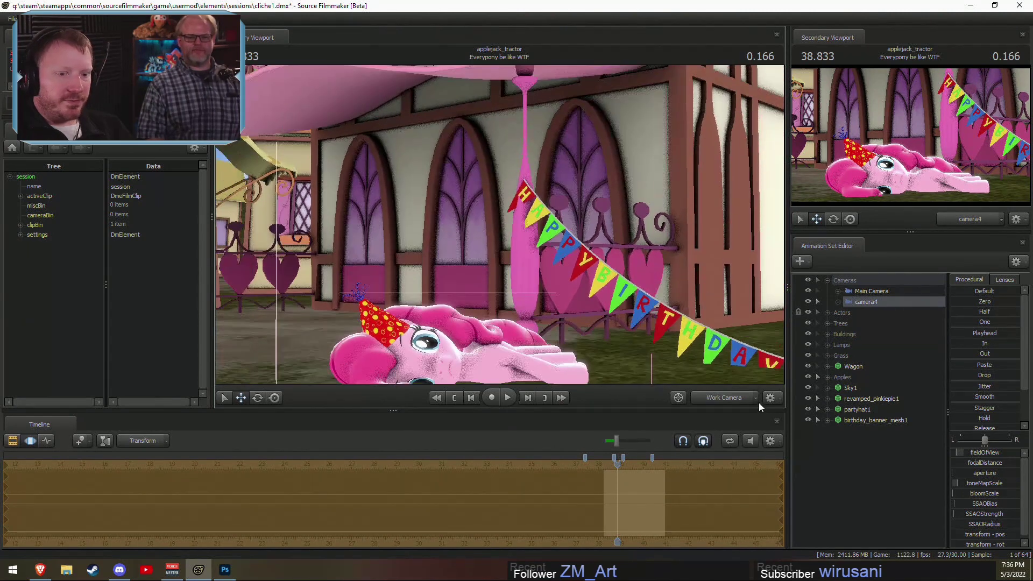
pyautogui.click(849, 422)
pyautogui.moveTo(645, 275); pyautogui.dragTo(538, 246)
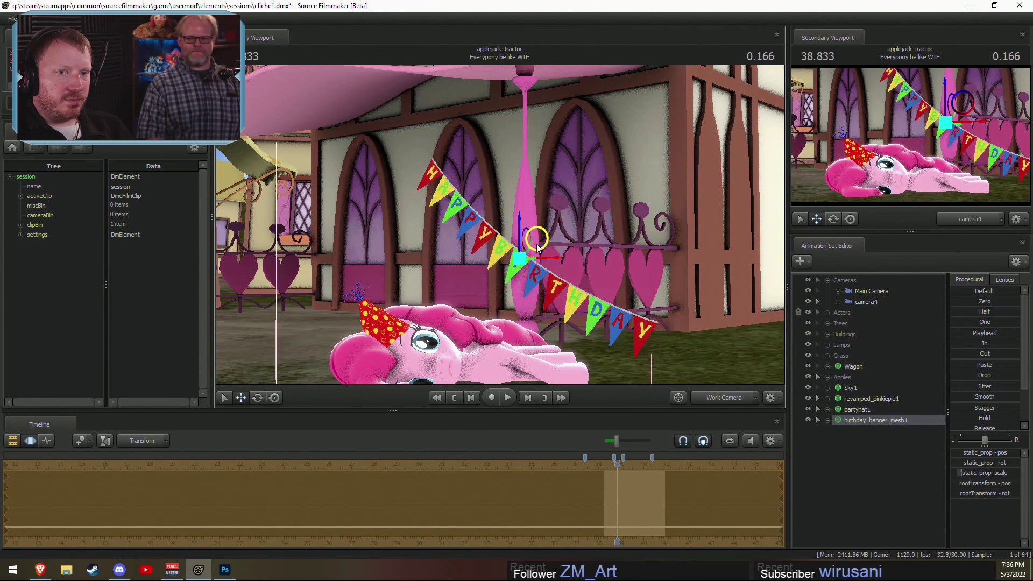
# Step: Start an animation set for a new model and filter the model list by "cake"
pyautogui.press('F3')
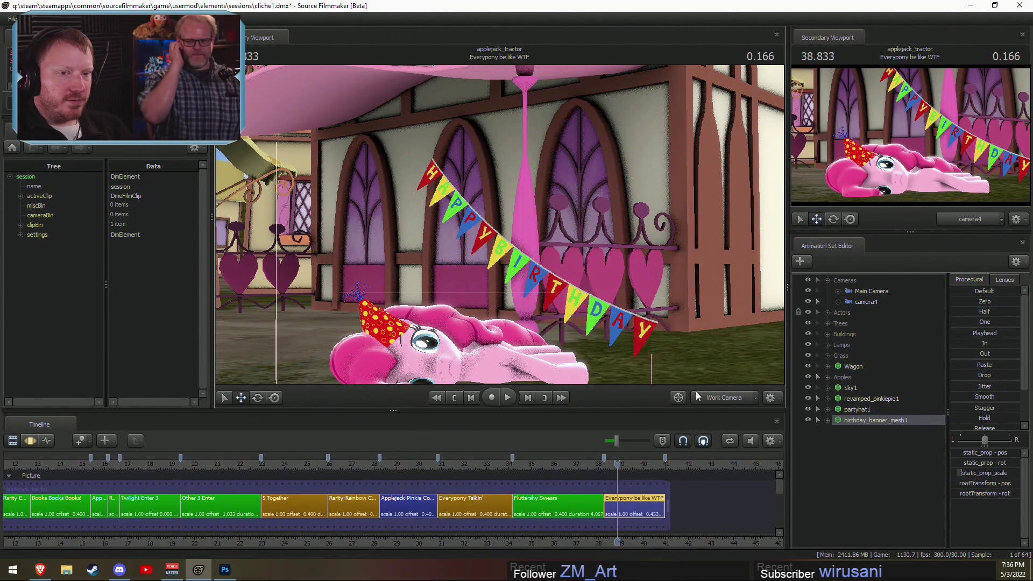
pyautogui.rightClick(889, 461)
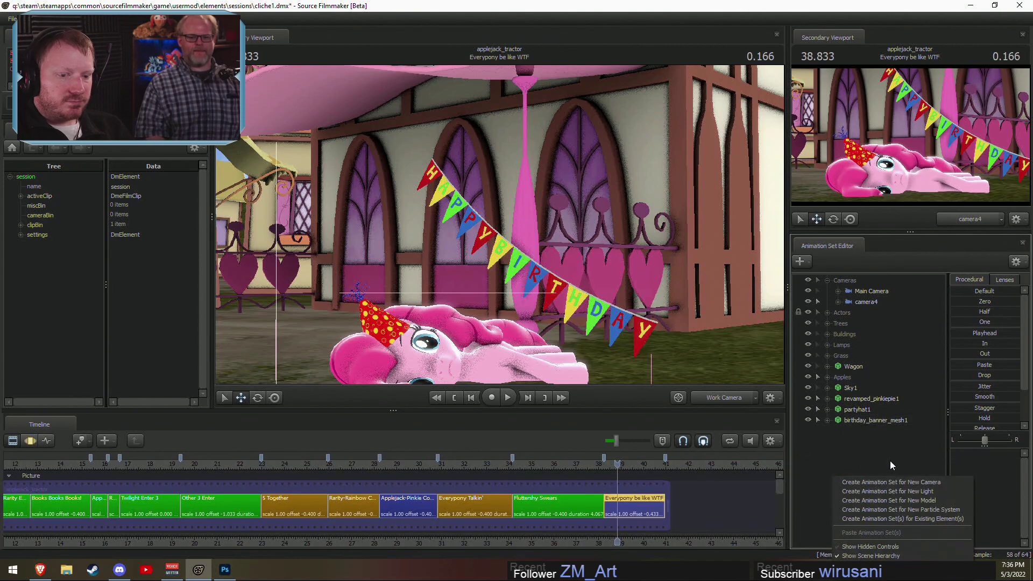
pyautogui.click(915, 501)
pyautogui.write('ca')
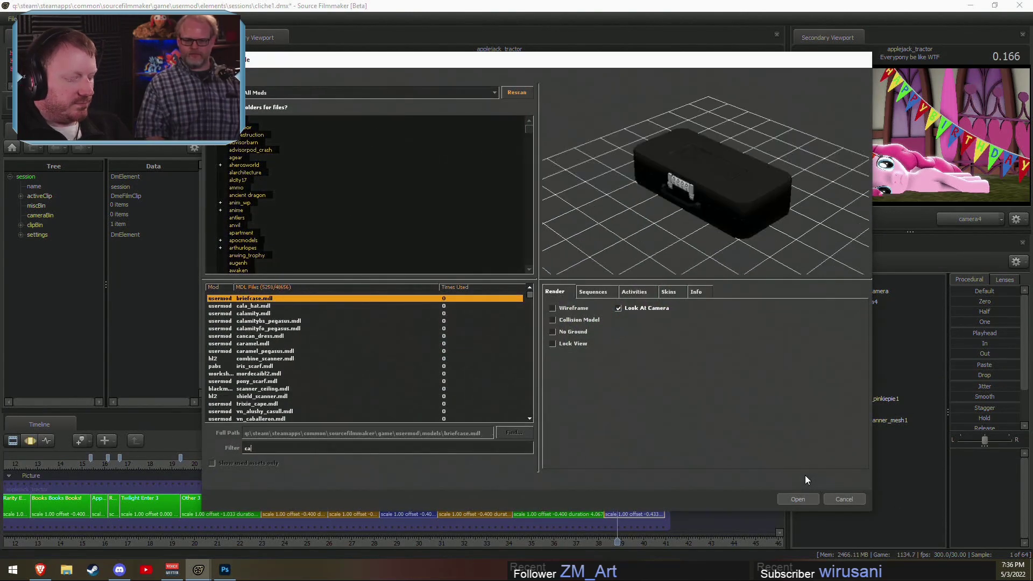
pyautogui.write('ke')
# Step: Preview the filtered cake and cupcake models to find one suited to the birthday scene
pyautogui.click(513, 331)
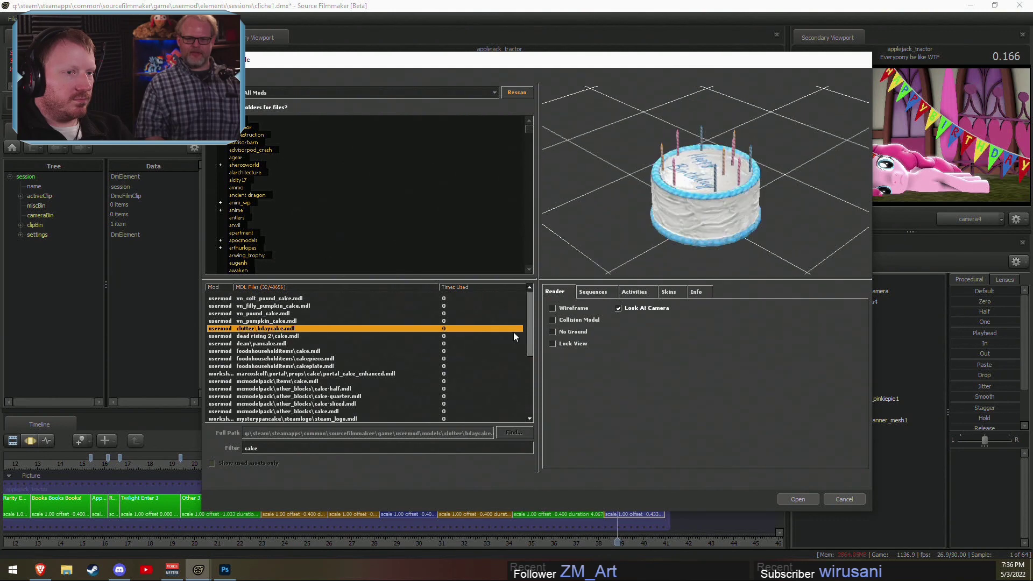
pyautogui.press('Down')
pyautogui.press('Down')
pyautogui.press('Down')
pyautogui.press('Down')
pyautogui.press('Down')
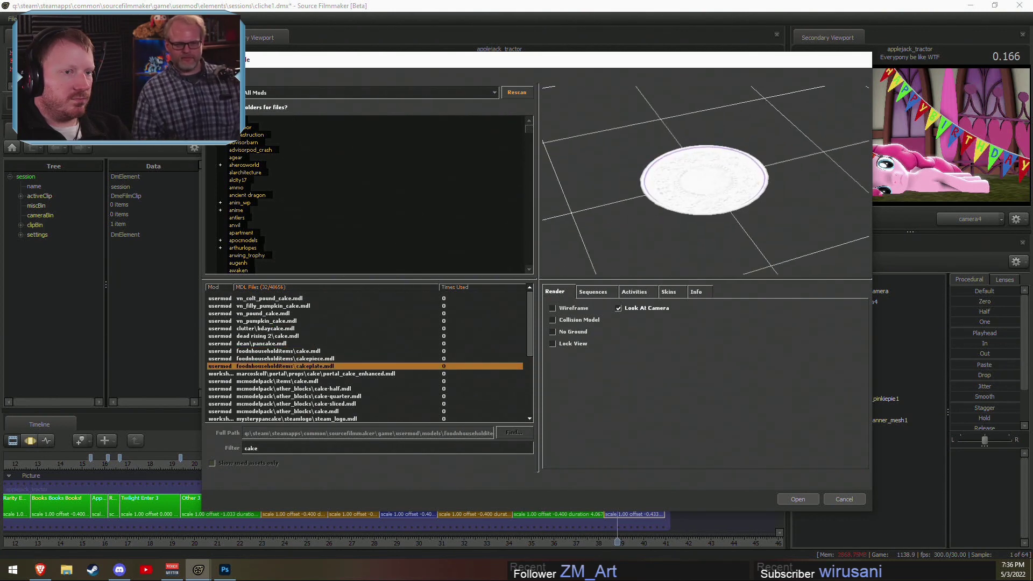
pyautogui.press('Down')
pyautogui.press('Down')
pyautogui.press('Down')
pyautogui.press('Down')
pyautogui.press('Down')
pyautogui.press('Down')
pyautogui.press('Down')
pyautogui.press('Down')
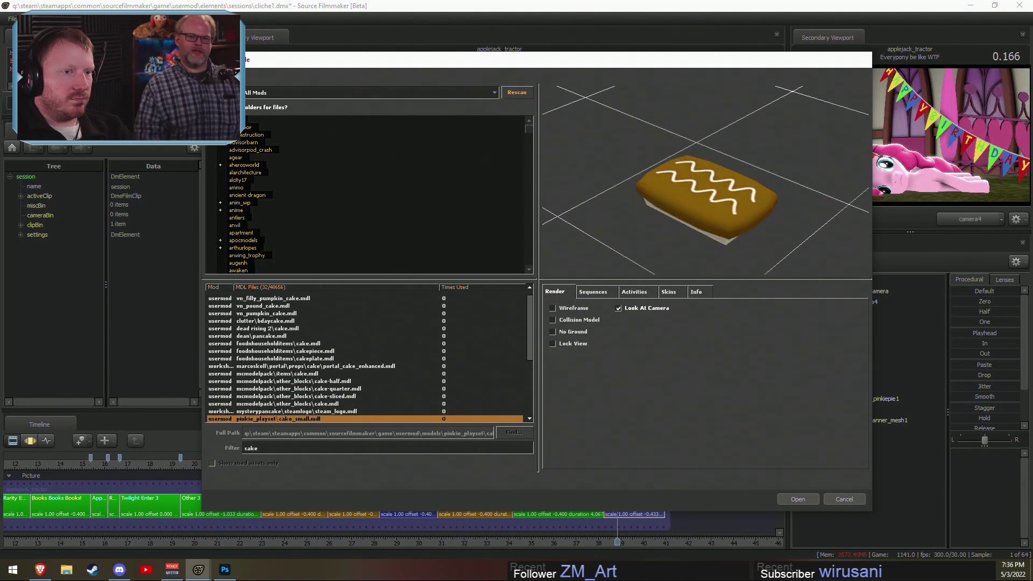
pyautogui.press('Down')
pyautogui.press('Down')
pyautogui.press('Down')
pyautogui.press('Down')
pyautogui.press('Down')
pyautogui.press('Down')
pyautogui.press('Down')
pyautogui.press('Down')
pyautogui.press('Down')
pyautogui.press('Down')
pyautogui.press('Down')
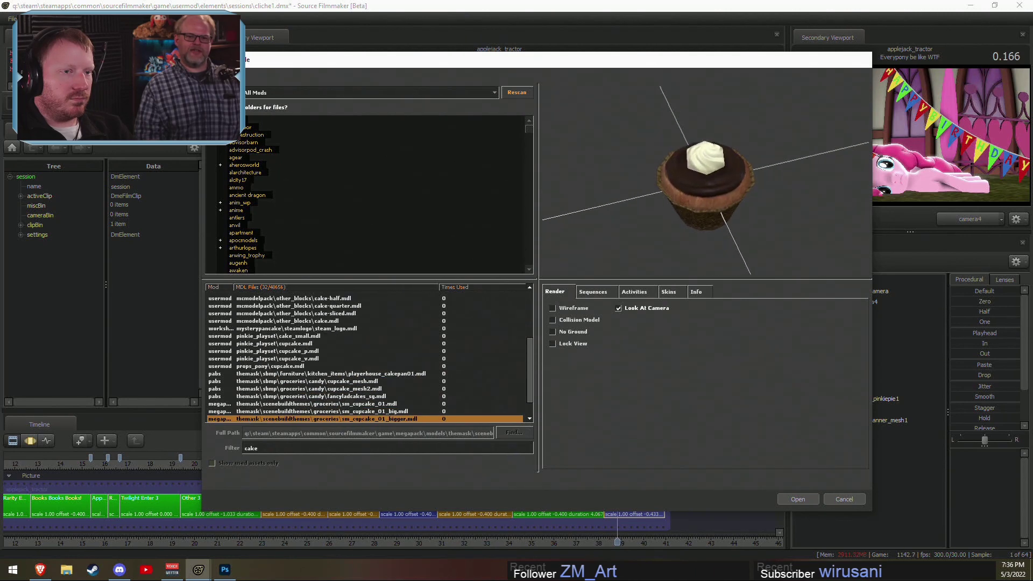
pyautogui.press('Down')
pyautogui.press('Down')
pyautogui.press('Down')
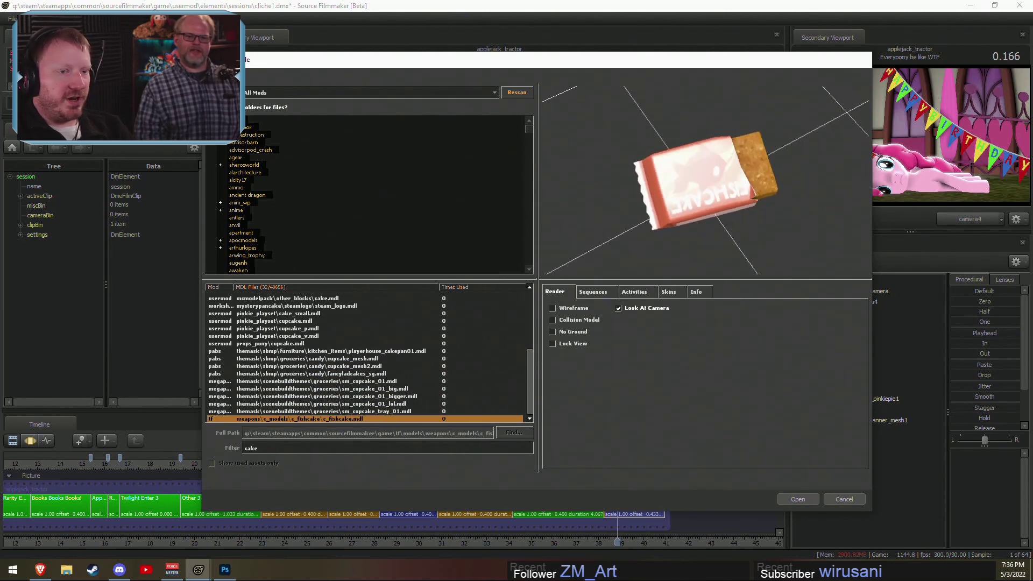
pyautogui.press('Up')
pyautogui.press('Up')
pyautogui.press('Up')
pyautogui.press('Up')
pyautogui.press('Up')
pyautogui.press('Up')
pyautogui.press('Up')
pyautogui.press('Up')
pyautogui.press('Up')
pyautogui.press('Up')
pyautogui.press('Up')
pyautogui.press('Up')
pyautogui.press('Up')
pyautogui.press('Up')
pyautogui.press('Up')
pyautogui.press('Up')
pyautogui.press('Up')
pyautogui.press('Up')
pyautogui.press('Up')
pyautogui.press('Up')
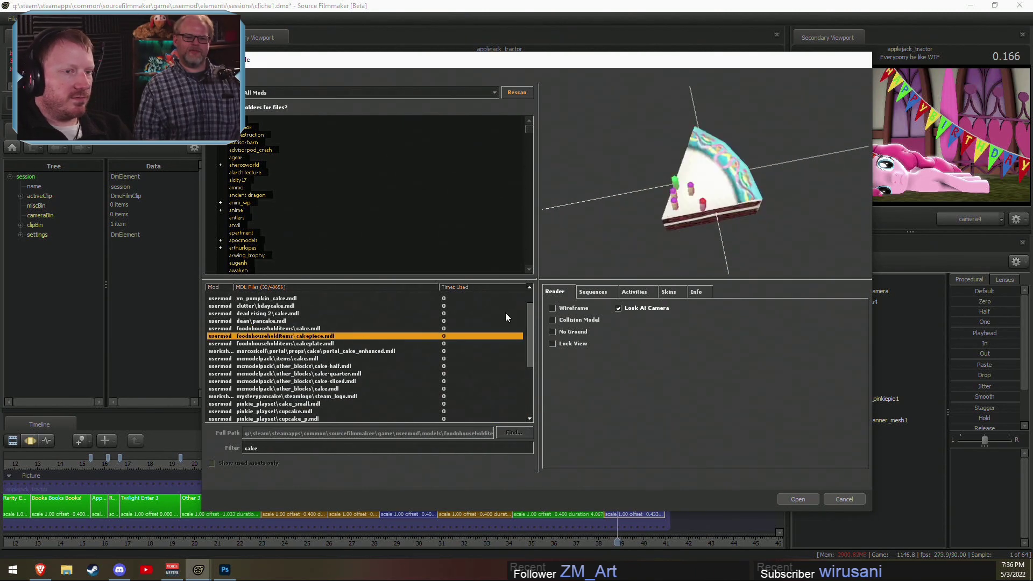
# Step: Compare the whole birthday cake with the slice and add foodnhouseholditems\cakepiece.mdl to the shot
pyautogui.press('Down')
pyautogui.press('Up')
pyautogui.press('Up')
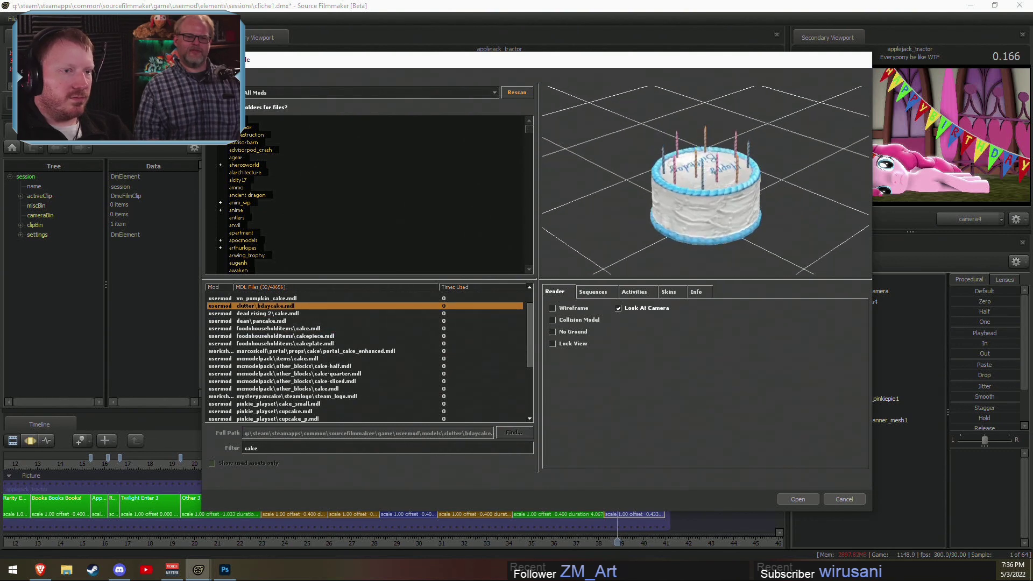
pyautogui.press('Down')
pyautogui.press('Up')
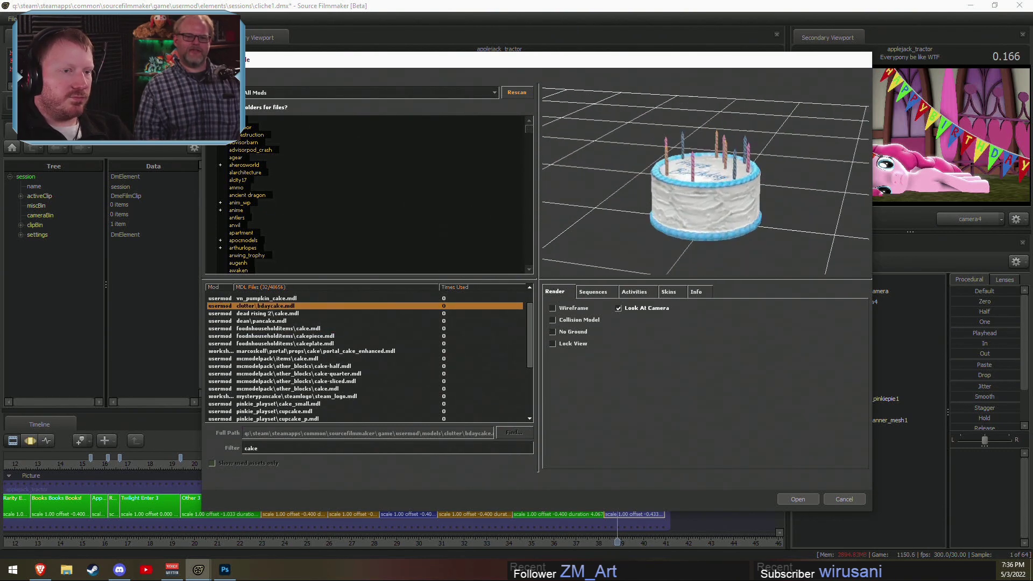
pyautogui.press('Up')
pyautogui.press('Up')
pyautogui.press('Down')
pyautogui.press('Down')
pyautogui.press('Down')
pyautogui.press('Down')
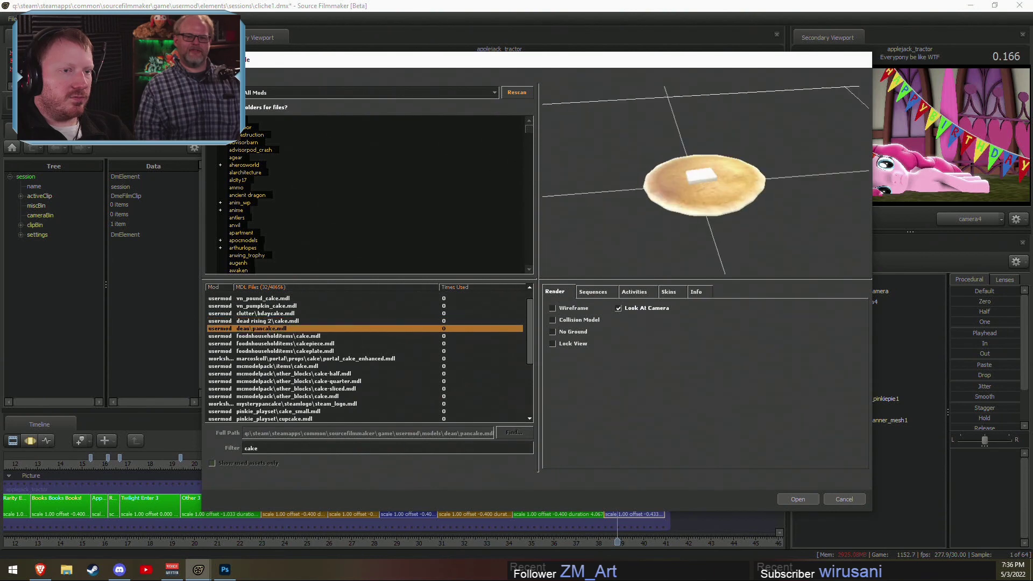
pyautogui.press('Down')
pyautogui.press('Down')
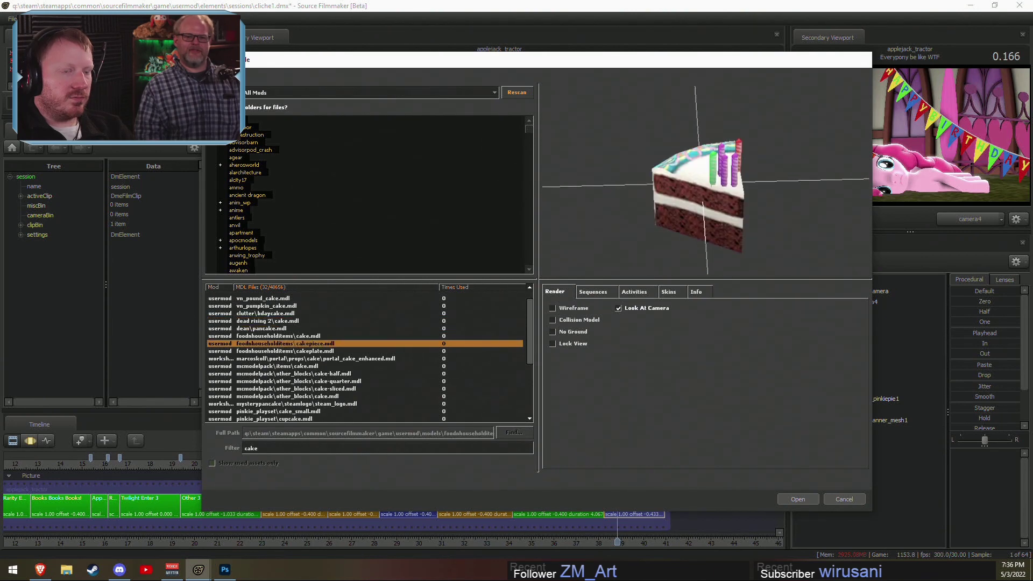
pyautogui.click(798, 499)
pyautogui.moveTo(748, 318); pyautogui.dragTo(720, 313)
# Step: Create an animation set for another new model, filter the list by "plate" and add clutter\plate.mdl
pyautogui.rightClick(902, 477)
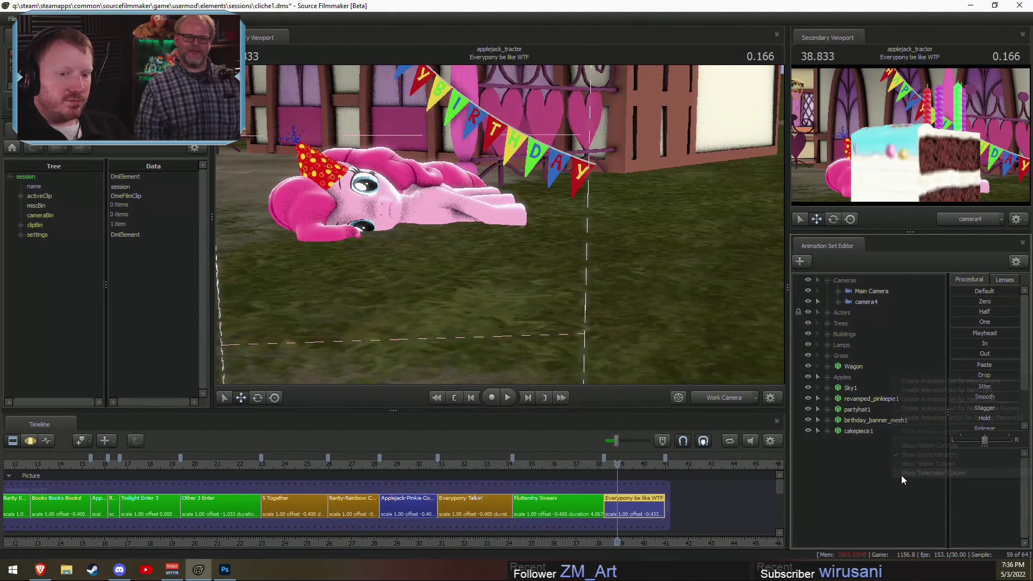
pyautogui.click(967, 400)
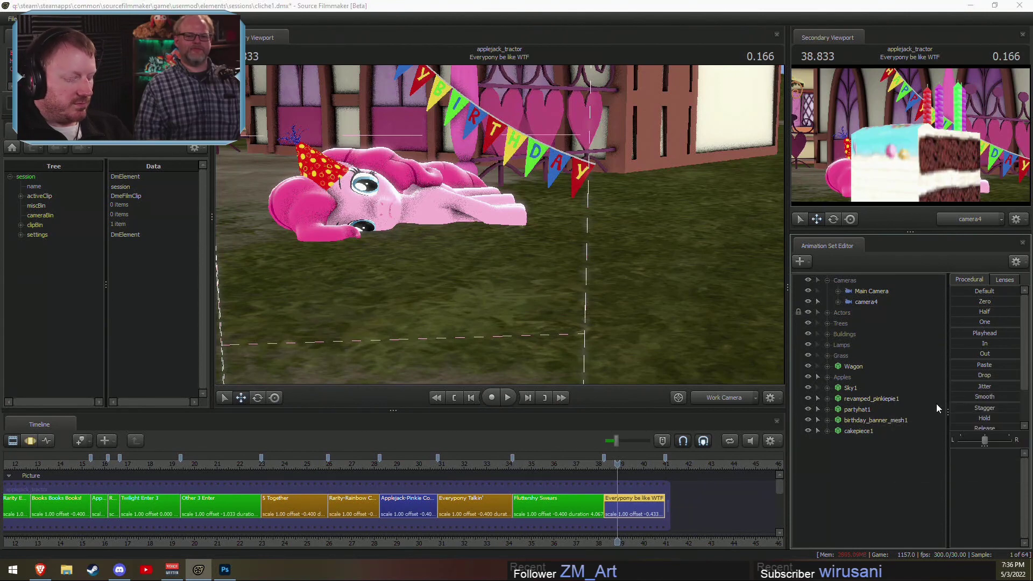
pyautogui.write('platwe')
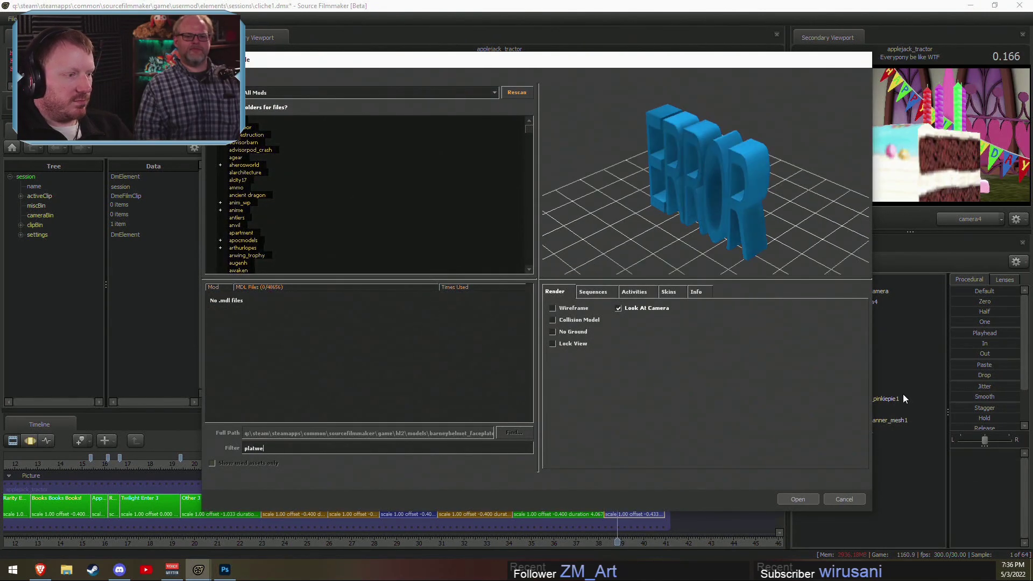
pyautogui.press('BackSpace')
pyautogui.press('BackSpace')
pyautogui.write('e')
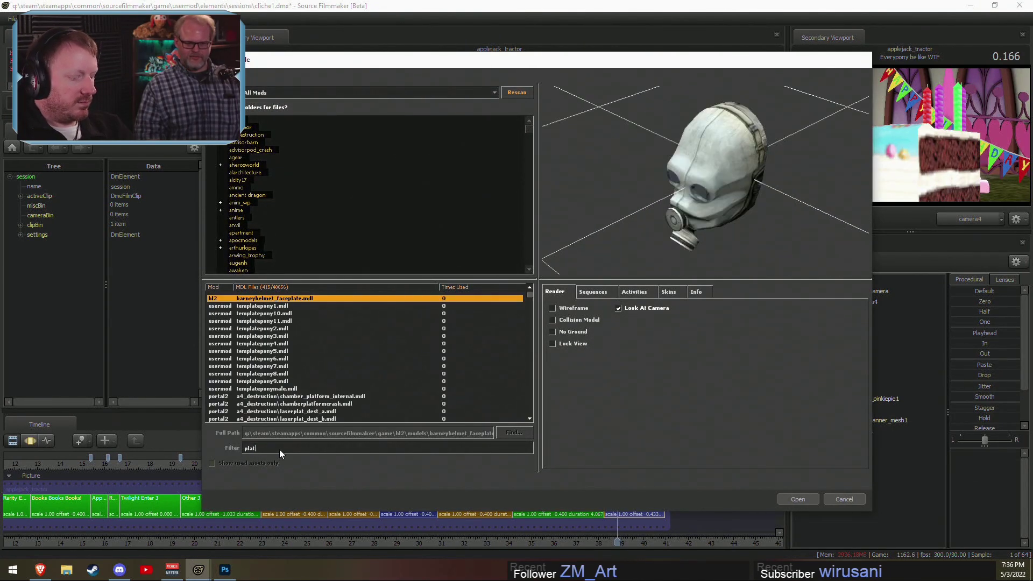
pyautogui.click(286, 397)
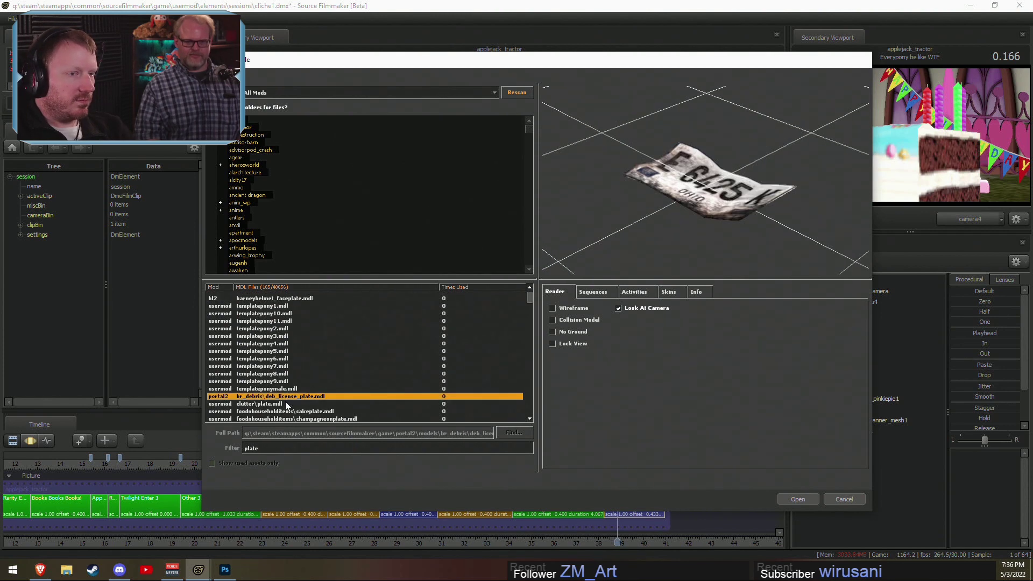
pyautogui.press('Down')
pyautogui.press('Down')
pyautogui.press('Down')
pyautogui.press('Up')
pyautogui.press('Up')
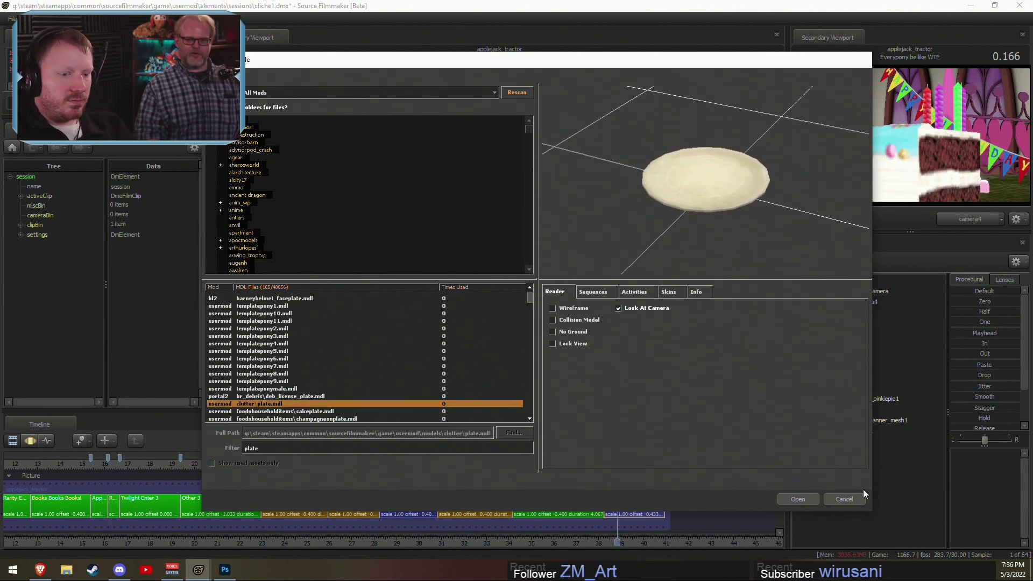
pyautogui.click(798, 499)
# Step: Move the plate from beside the camera to the ground in front of Pinkie Pie's legs
pyautogui.press('F3')
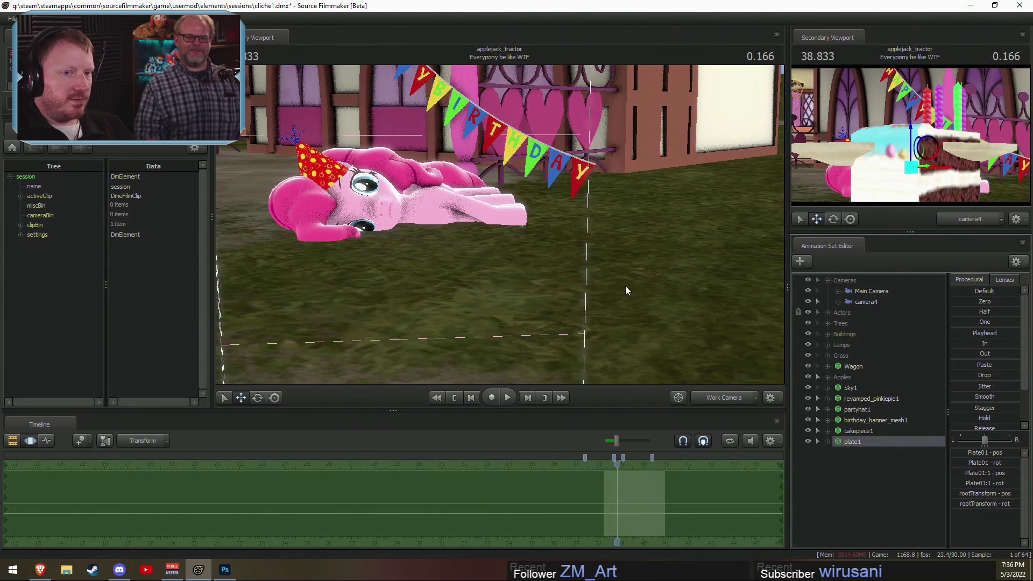
pyautogui.press('s')
pyautogui.moveTo(625, 285); pyautogui.dragTo(596, 299)
pyautogui.press('w')
pyautogui.press('r')
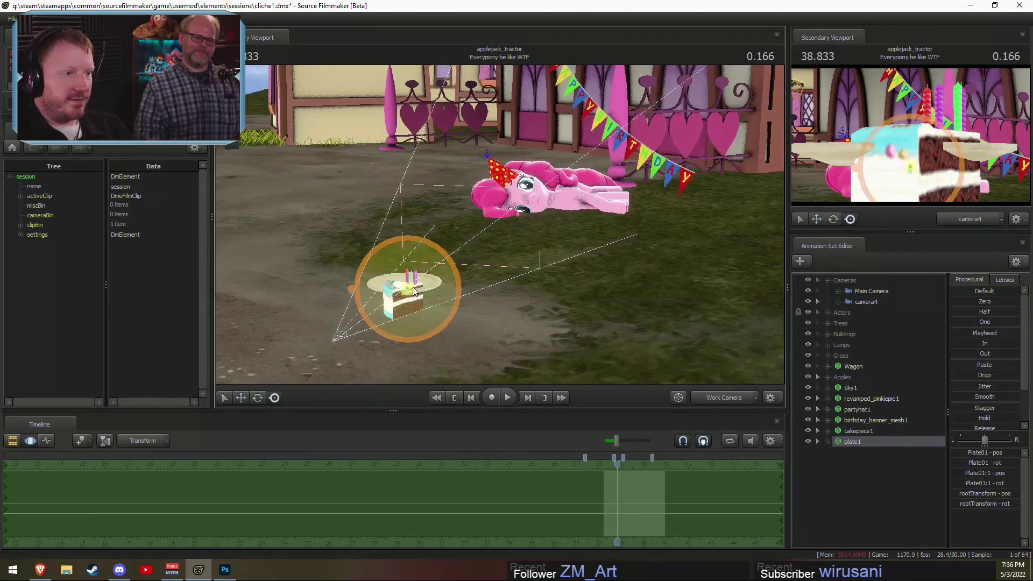
pyautogui.moveTo(413, 289); pyautogui.dragTo(568, 222)
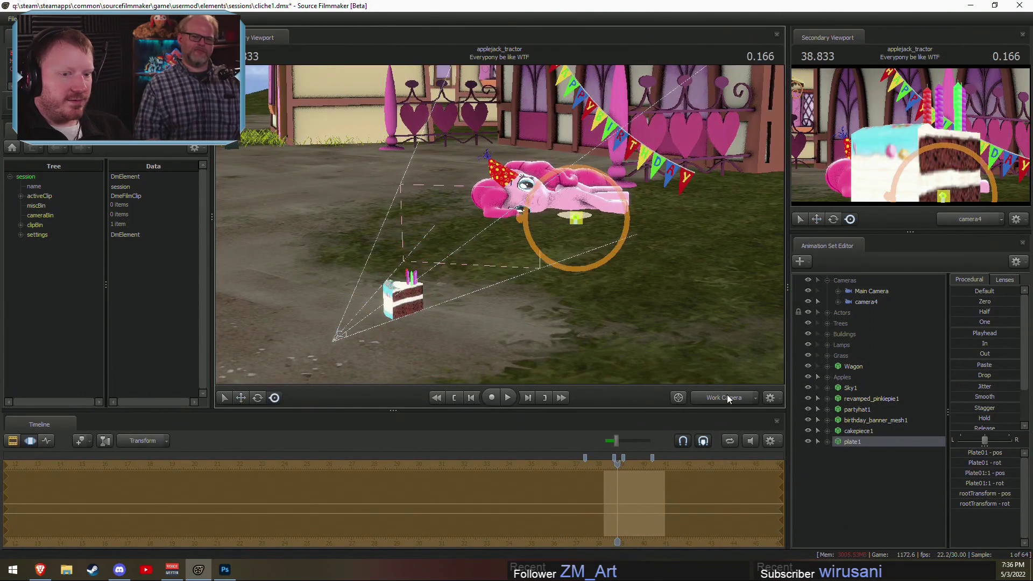
# Step: Move the cake slice onto the plate in front of Pinkie Pie
pyautogui.click(859, 431)
pyautogui.moveTo(404, 295); pyautogui.dragTo(558, 226)
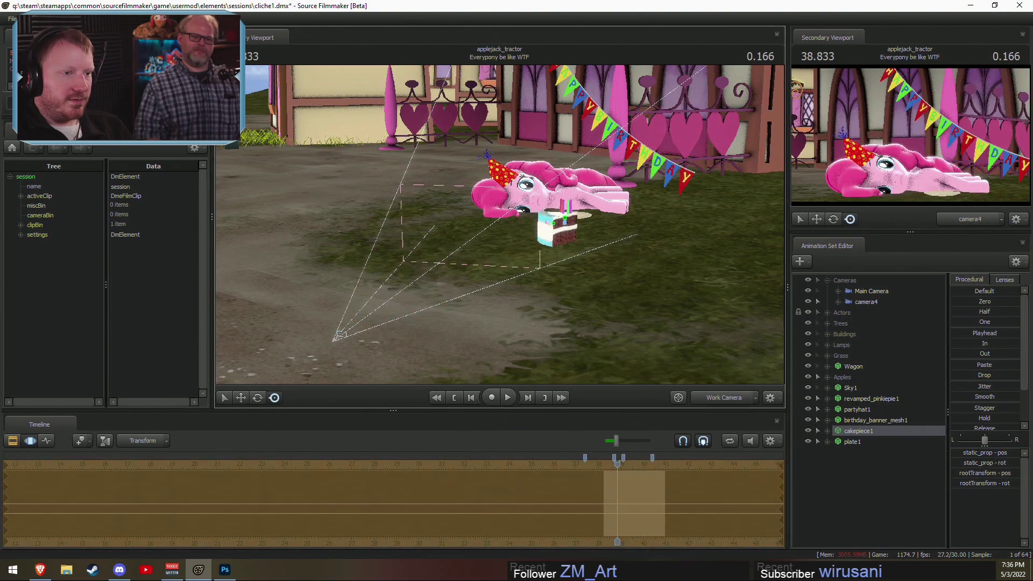
pyautogui.press('f')
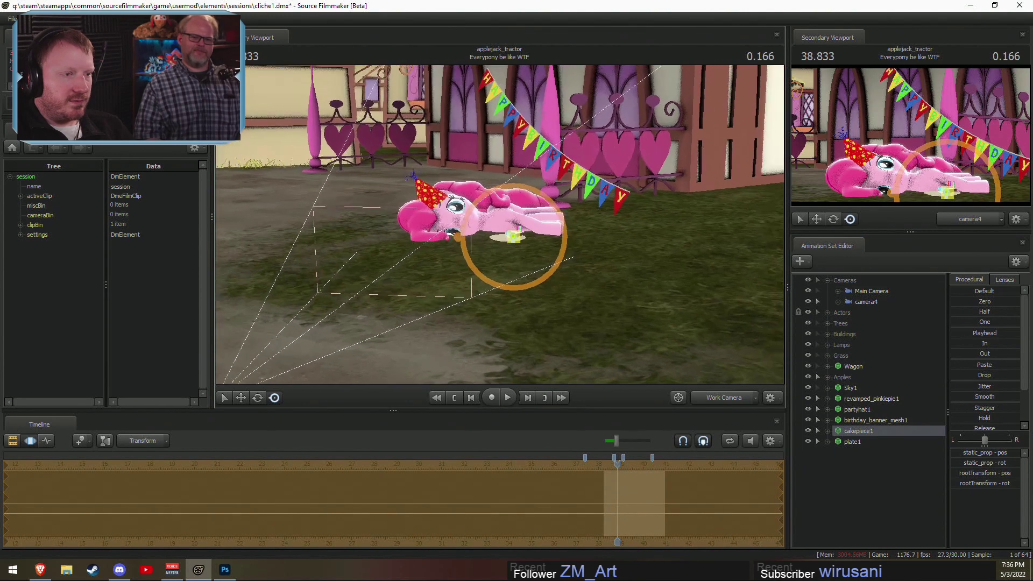
pyautogui.press('s')
# Step: Tip the cake slice over so it lies fallen at the edge of the plate
pyautogui.press('e')
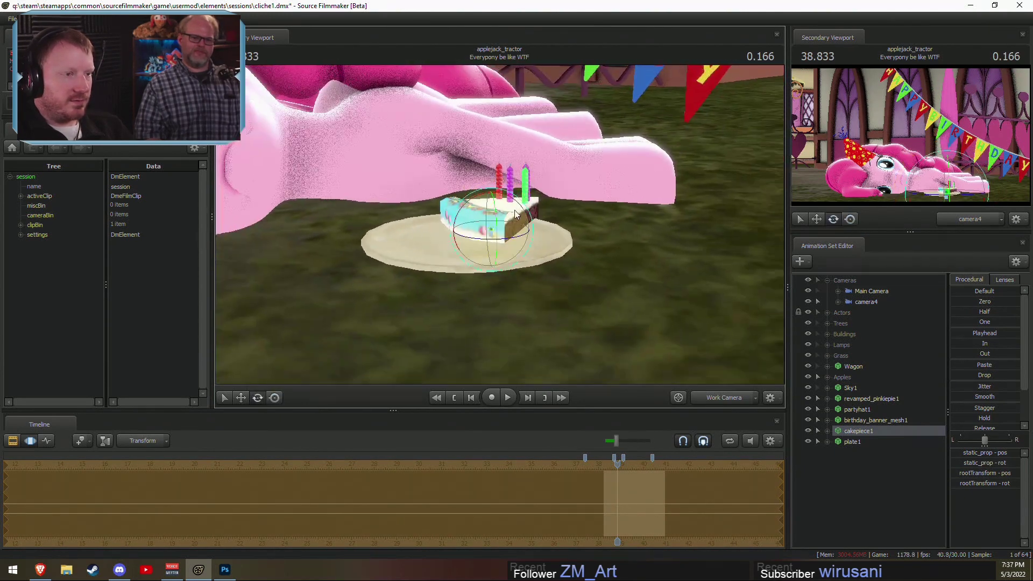
pyautogui.moveTo(503, 226); pyautogui.dragTo(531, 204)
pyautogui.press('r')
pyautogui.press('e')
# Step: Show the shot through camera4 in the primary viewport and check how the fallen cake slice is framed
pyautogui.press('F3')
pyautogui.press('F3')
pyautogui.press('F2')
pyautogui.click(758, 400)
pyautogui.click(711, 405)
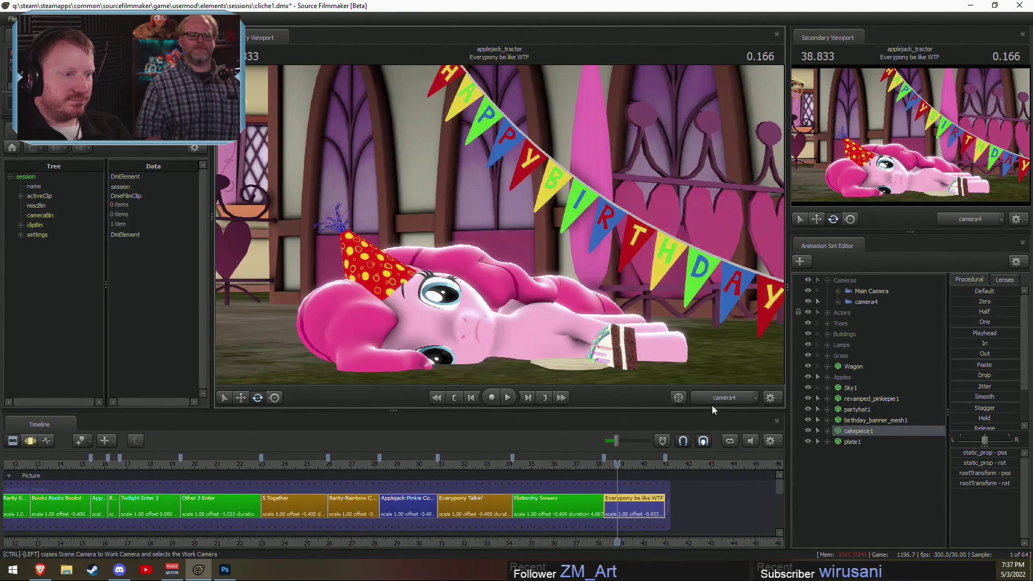
pyautogui.press('F3')
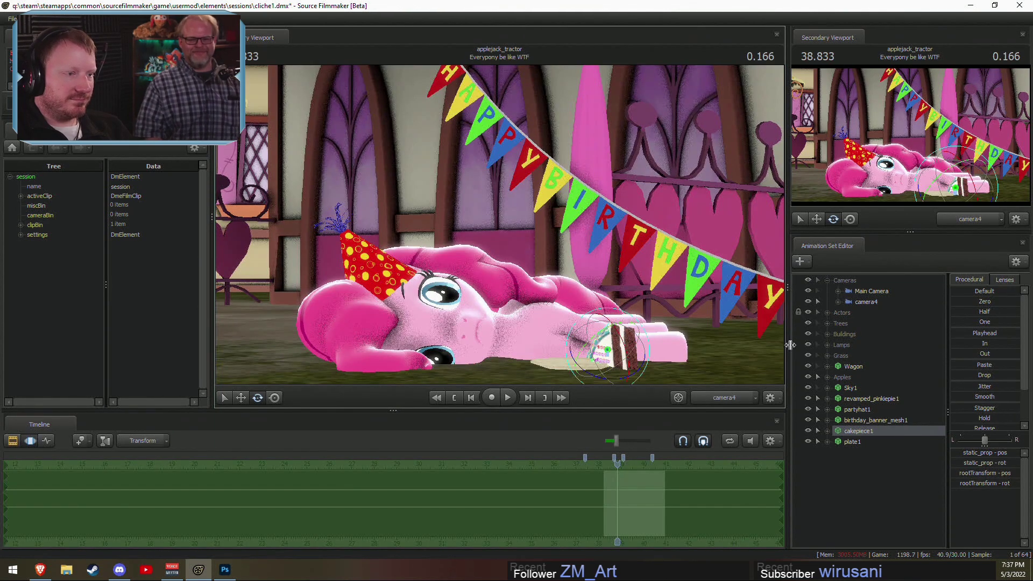
pyautogui.press('F2')
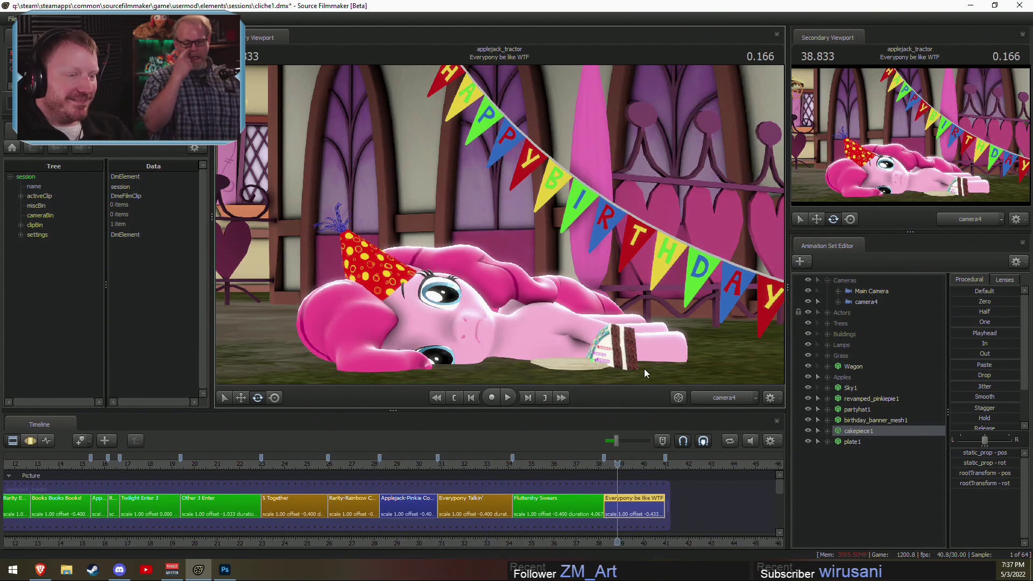
# Step: Fine-tune the fallen cake slice's tilt and position at the plate's edge, checking it in the camera4 view
pyautogui.press('F3')
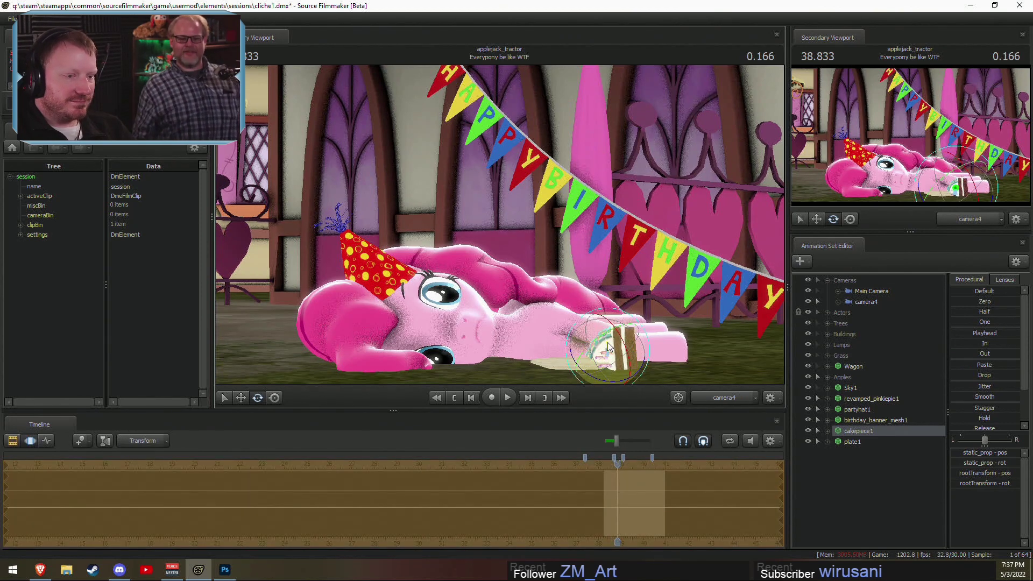
pyautogui.press('F2')
pyautogui.press('F3')
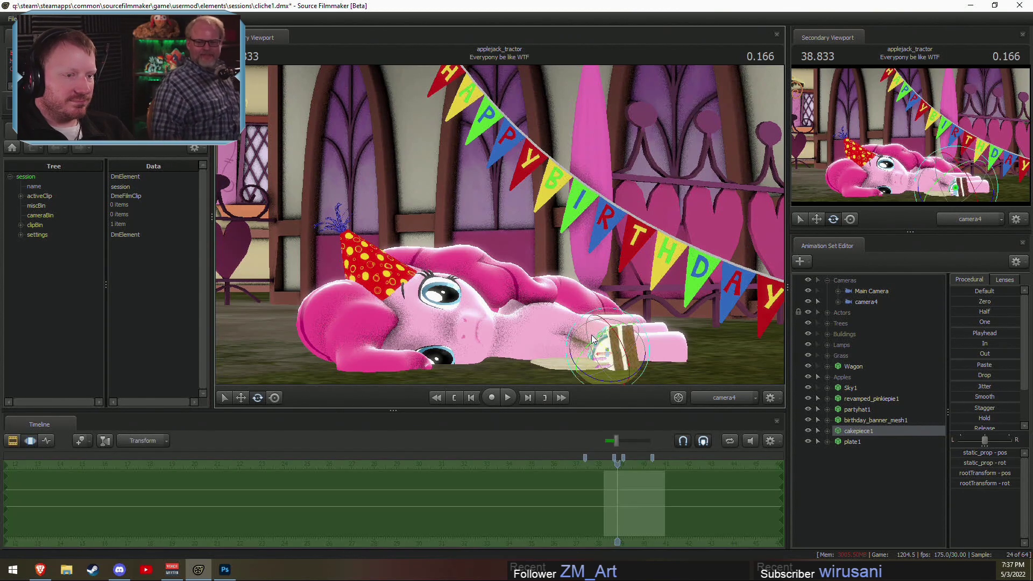
pyautogui.moveTo(593, 335); pyautogui.dragTo(594, 328)
pyautogui.press('F2')
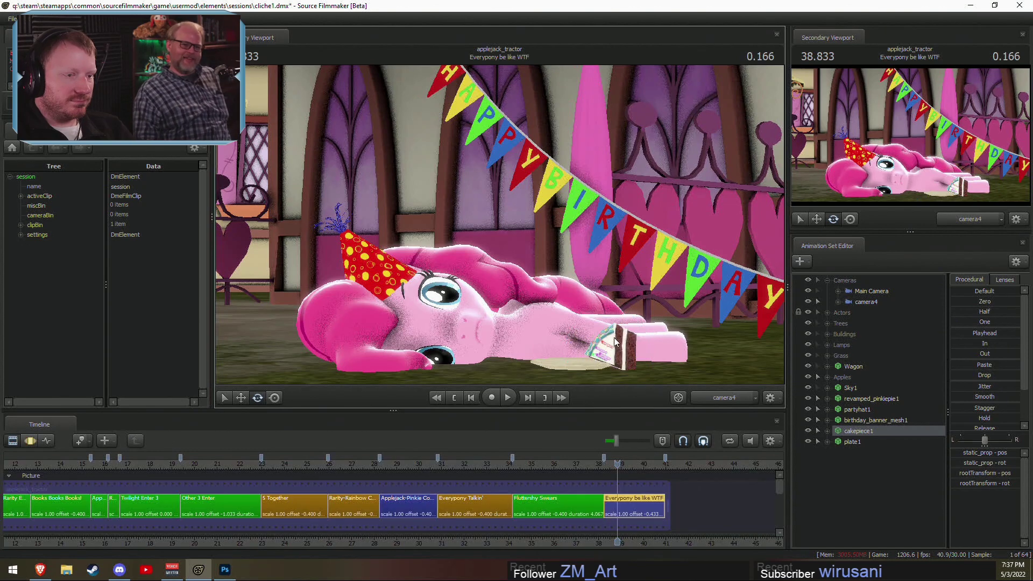
pyautogui.press('F3')
pyautogui.press('F2')
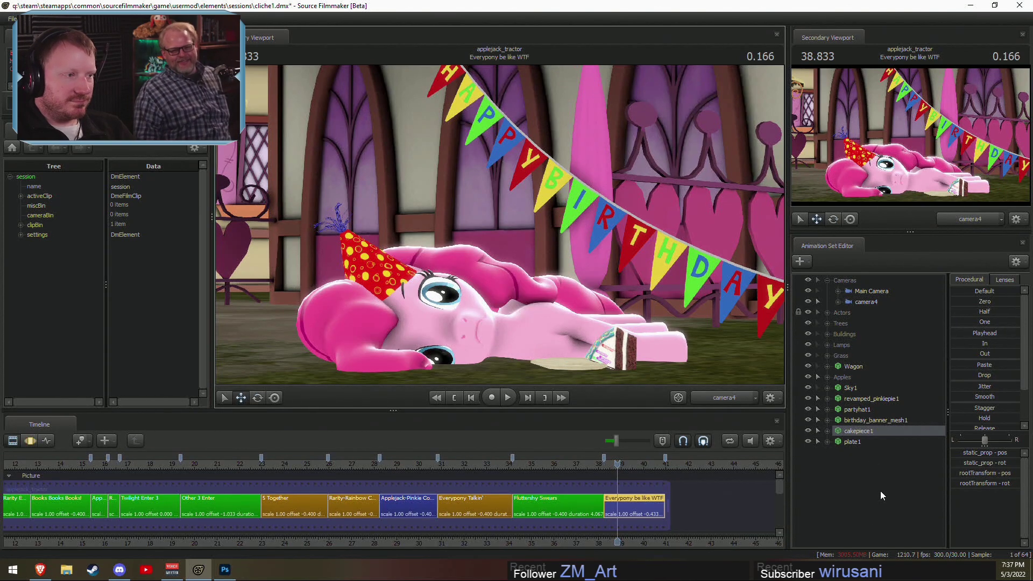
# Step: Deselect the cake slice and switch to Steam
pyautogui.rightClick(852, 494)
pyautogui.click(835, 475)
pyautogui.press('F3')
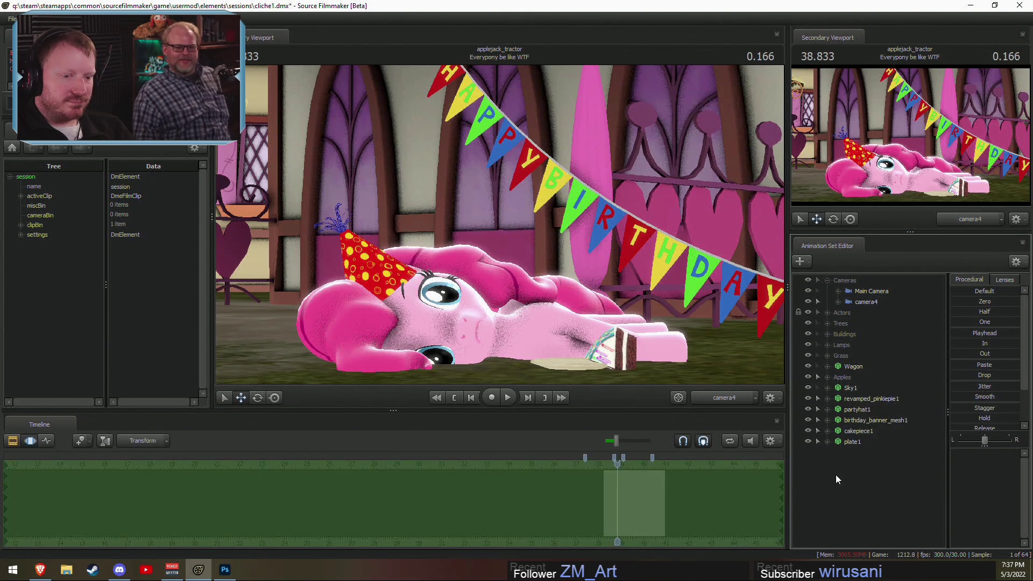
pyautogui.press('F2')
pyautogui.click(92, 569)
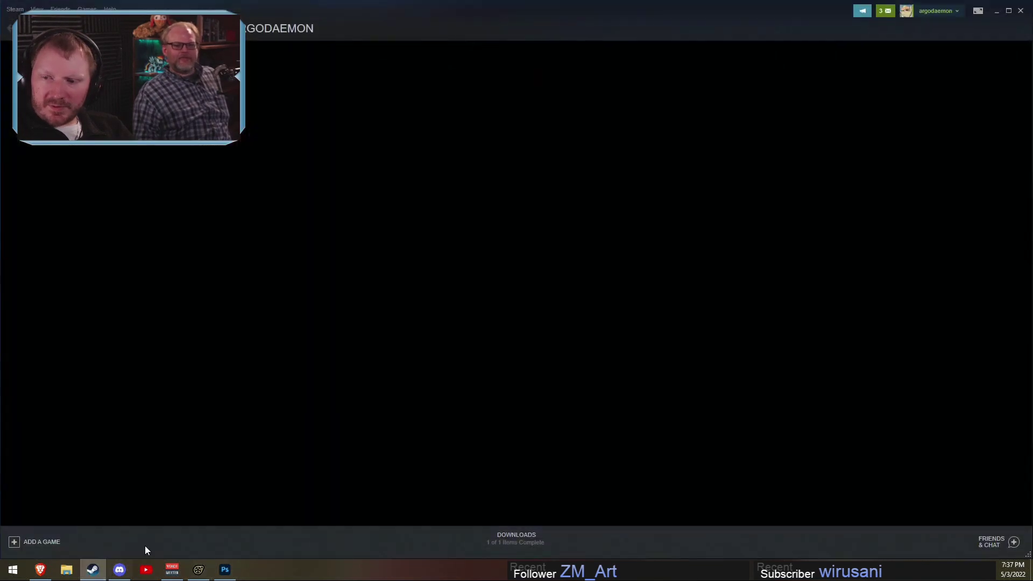
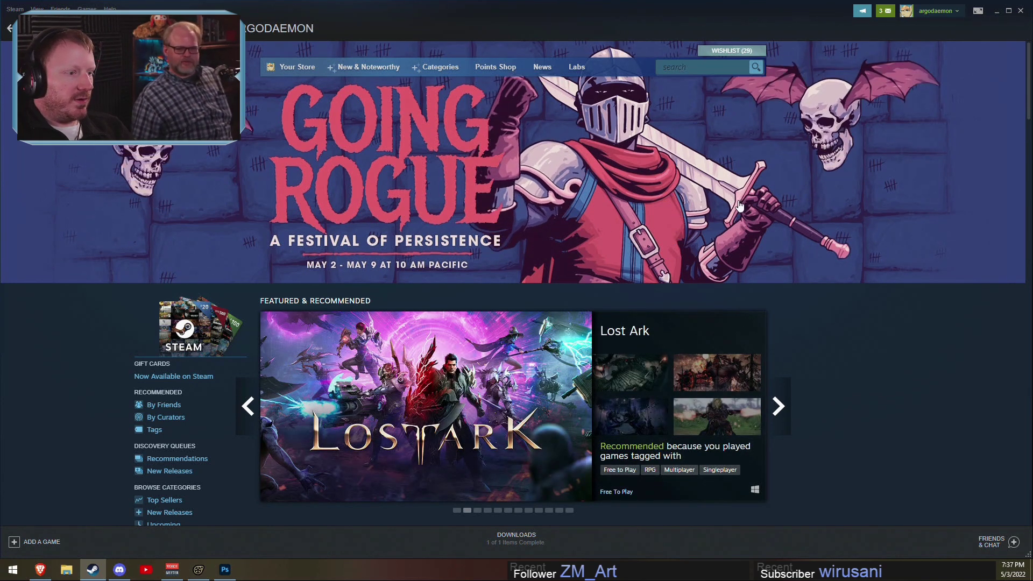
# Step: Open the Going Rogue festival page from the store front and look over its wishlisted games
pyautogui.moveTo(694, 356)
pyautogui.click(509, 180)
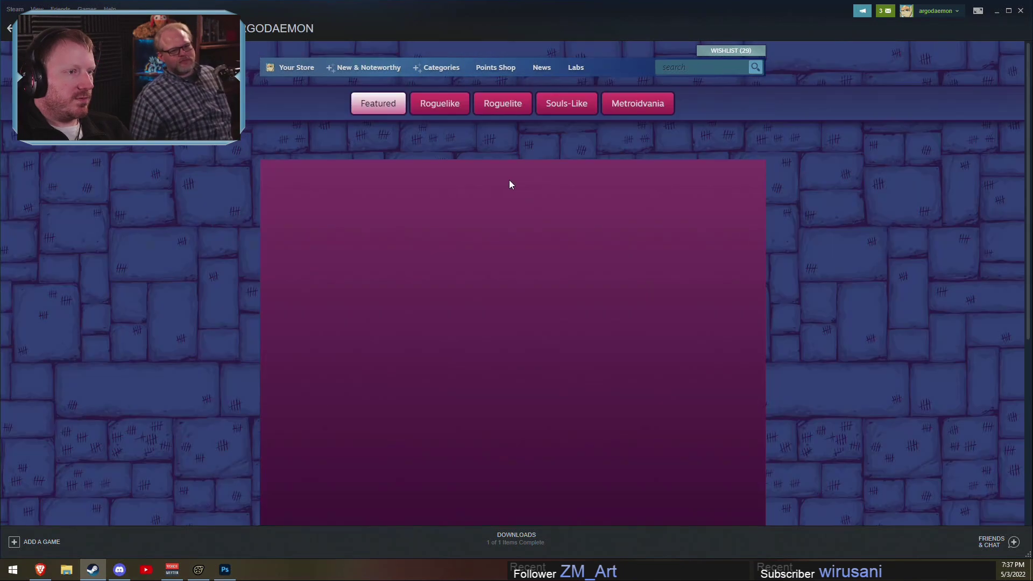
pyautogui.scroll(-8, 769, 392)
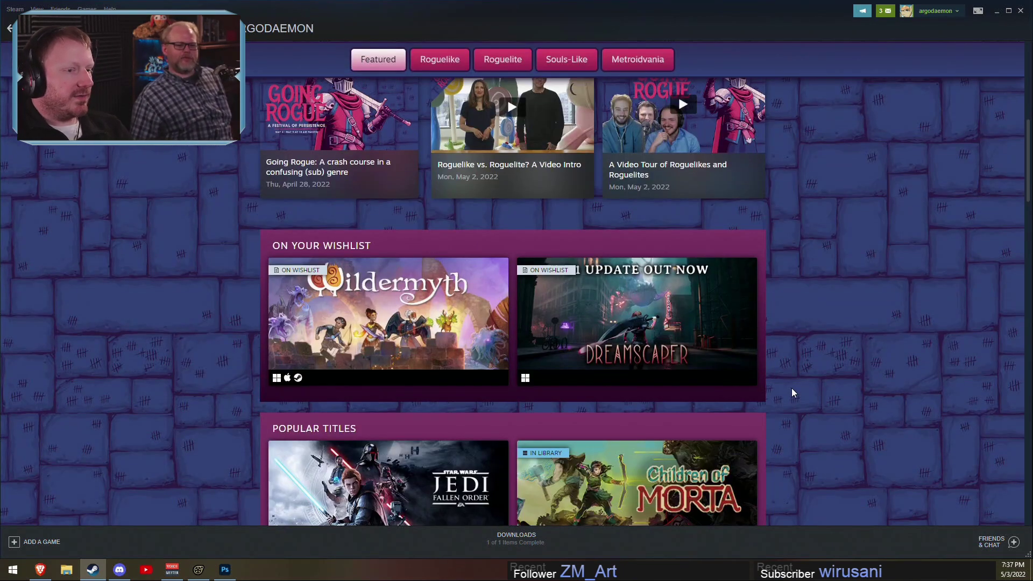
pyautogui.scroll(-1, 792, 391)
pyautogui.moveTo(453, 267)
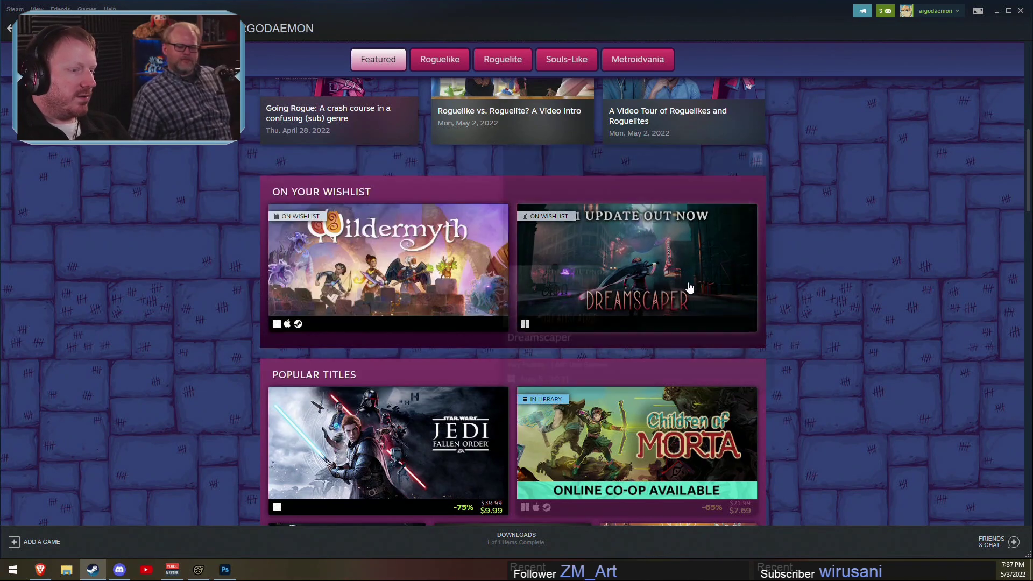
pyautogui.scroll(-4, 857, 243)
pyautogui.scroll(3, 893, 234)
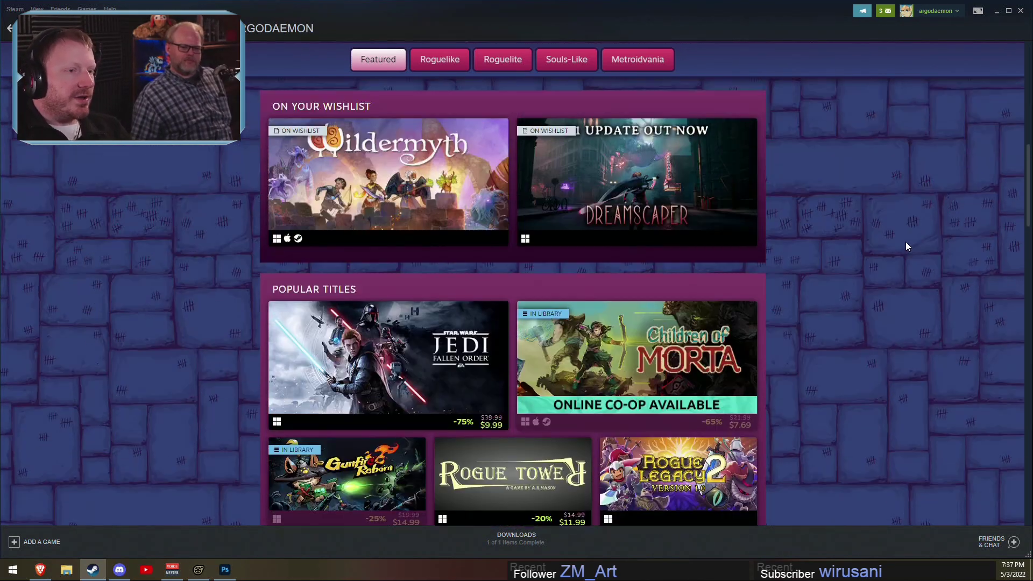
pyautogui.scroll(3, 906, 246)
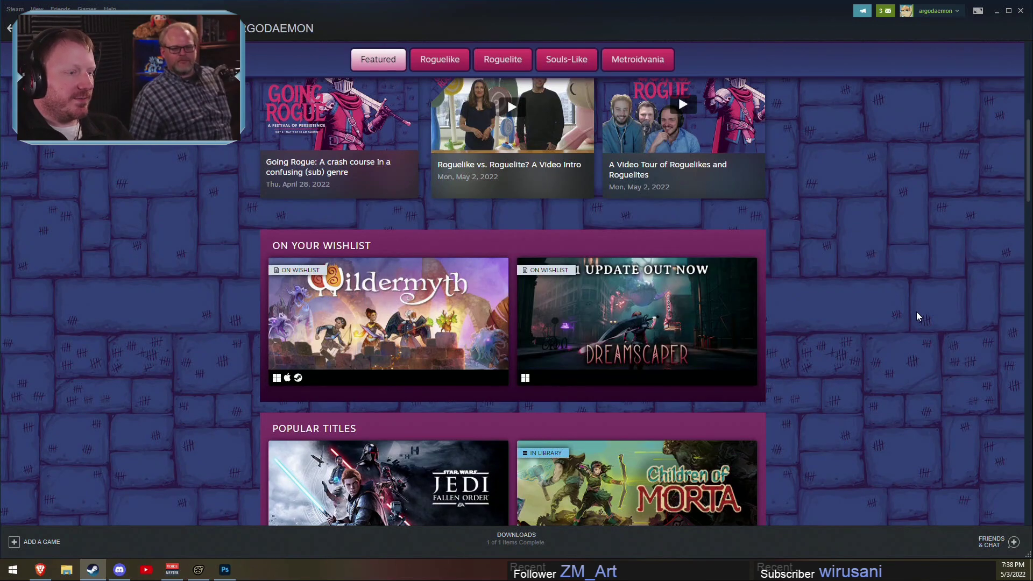
# Step: Browse the popular titles on the Going Rogue festival page and return to the store front page
pyautogui.scroll(-7, 890, 315)
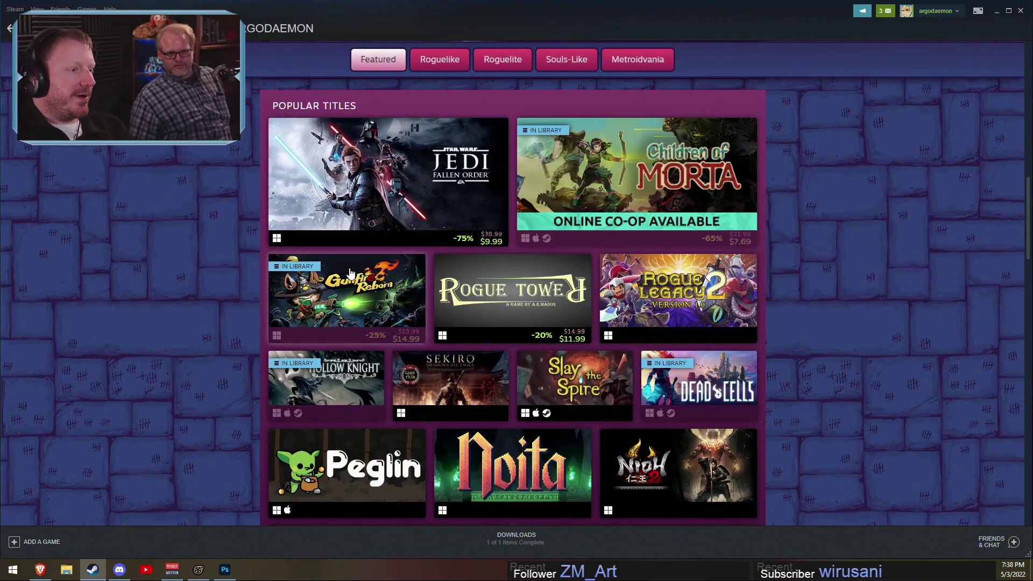
pyautogui.scroll(-1, 943, 385)
pyautogui.scroll(-2, 944, 385)
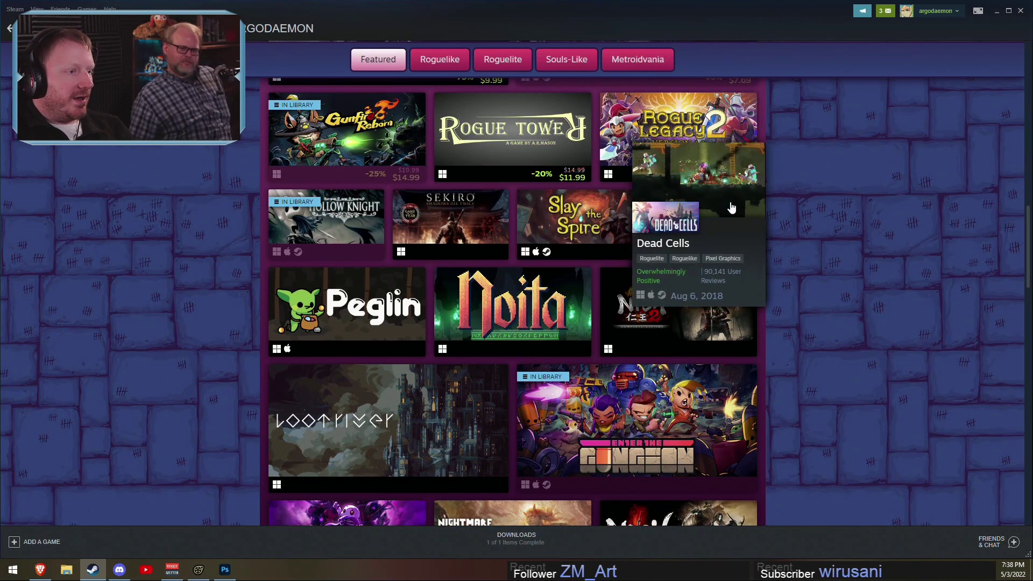
pyautogui.scroll(-2, 933, 283)
pyautogui.moveTo(760, 168)
pyautogui.scroll(-10, 957, 357)
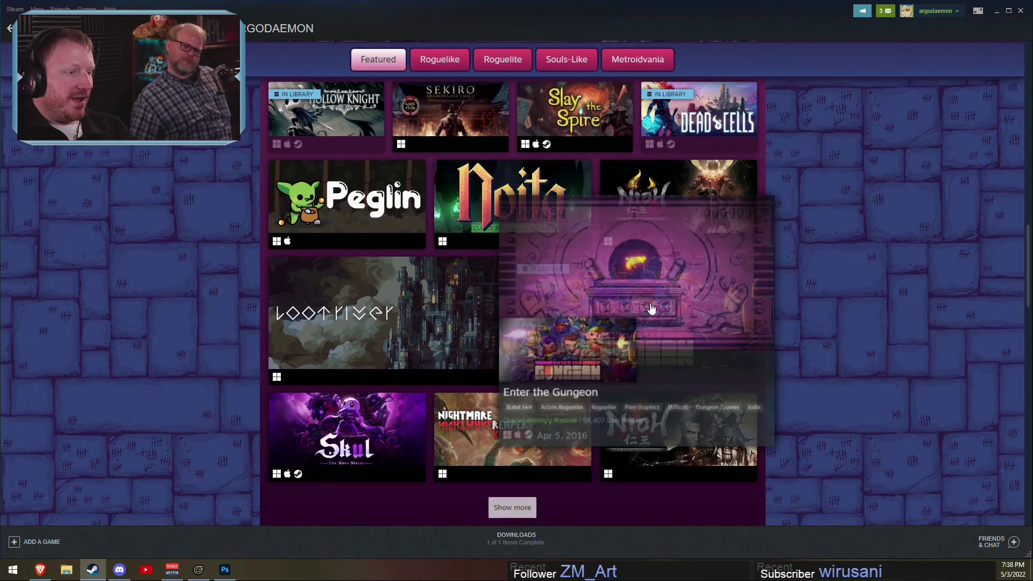
pyautogui.scroll(7, 937, 350)
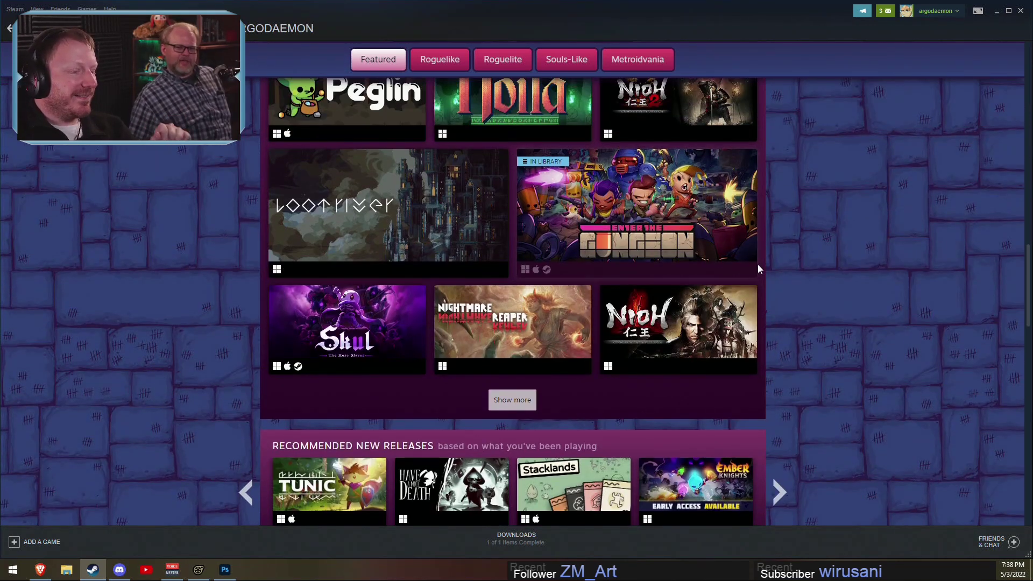
pyautogui.scroll(8, 765, 263)
pyautogui.scroll(13, 763, 273)
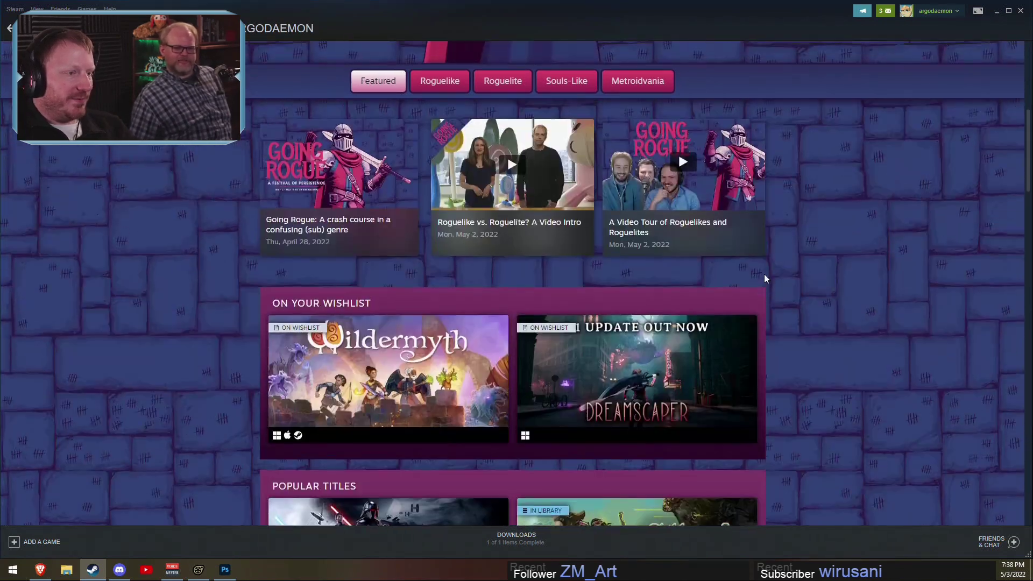
pyautogui.scroll(-11, 514, 276)
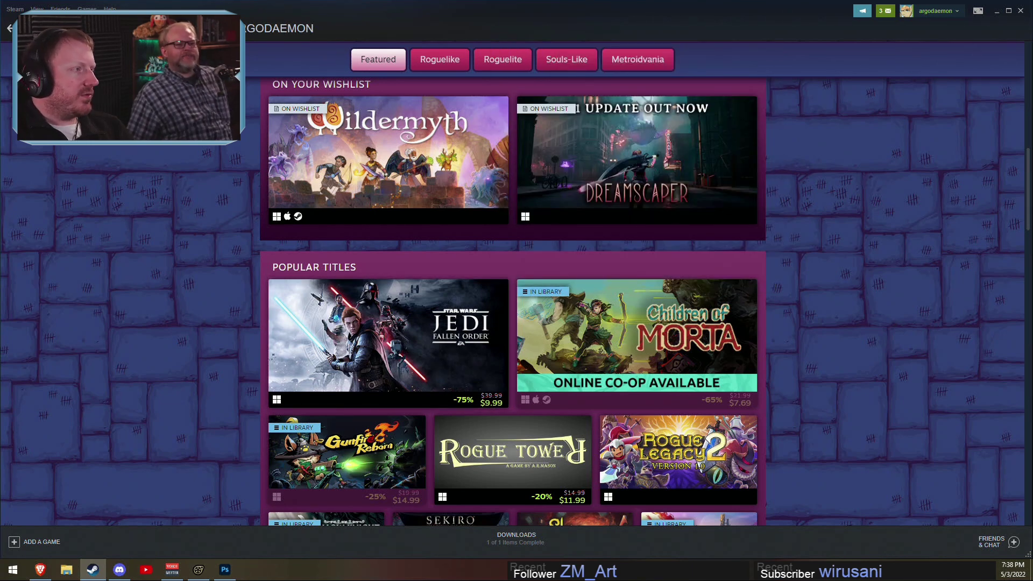
pyautogui.click(58, 28)
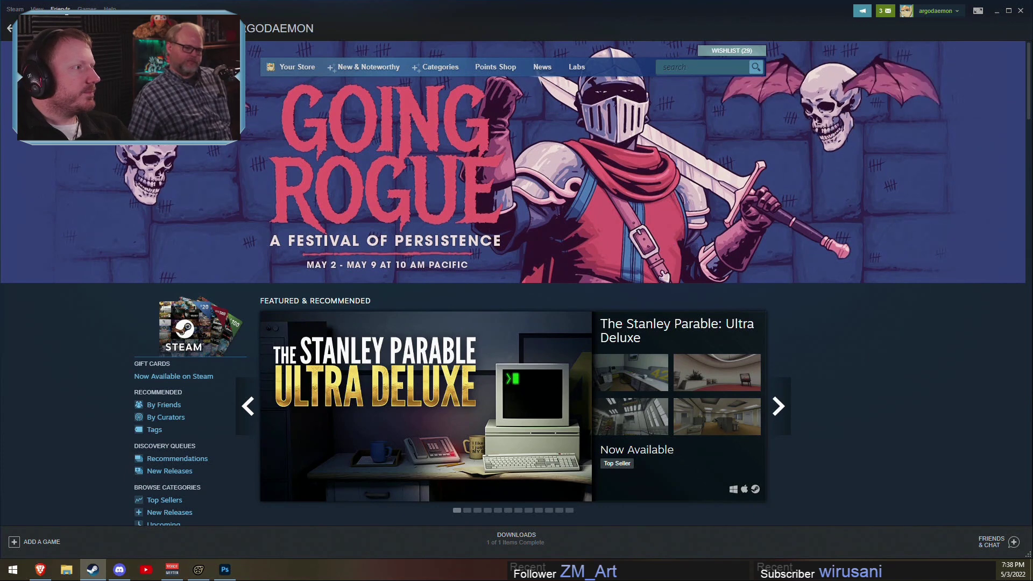
# Step: Open the game library and view the Vampire Survivors and It Takes Two pages
pyautogui.click(36, 9)
pyautogui.click(70, 253)
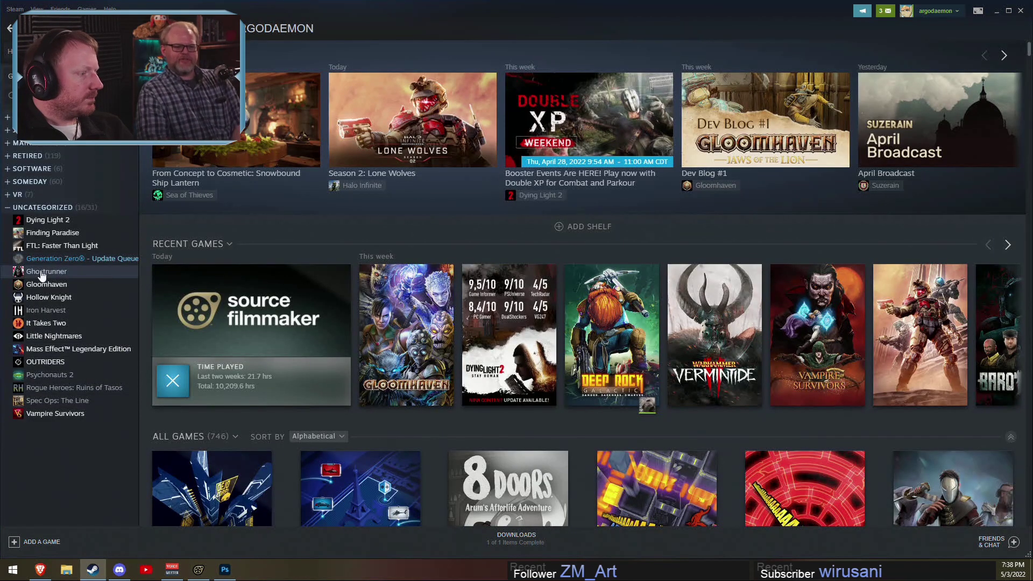
pyautogui.click(43, 414)
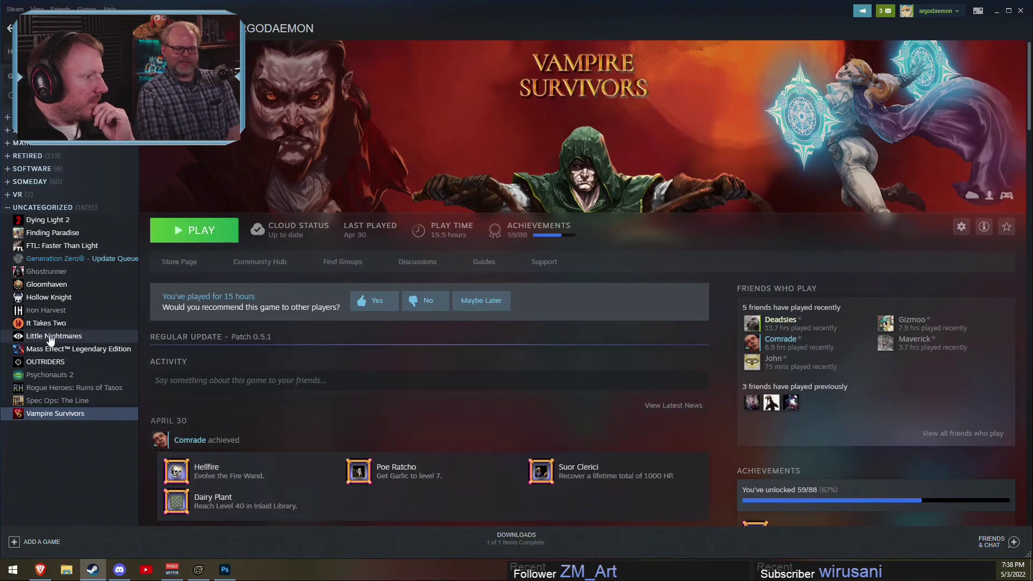
pyautogui.click(48, 324)
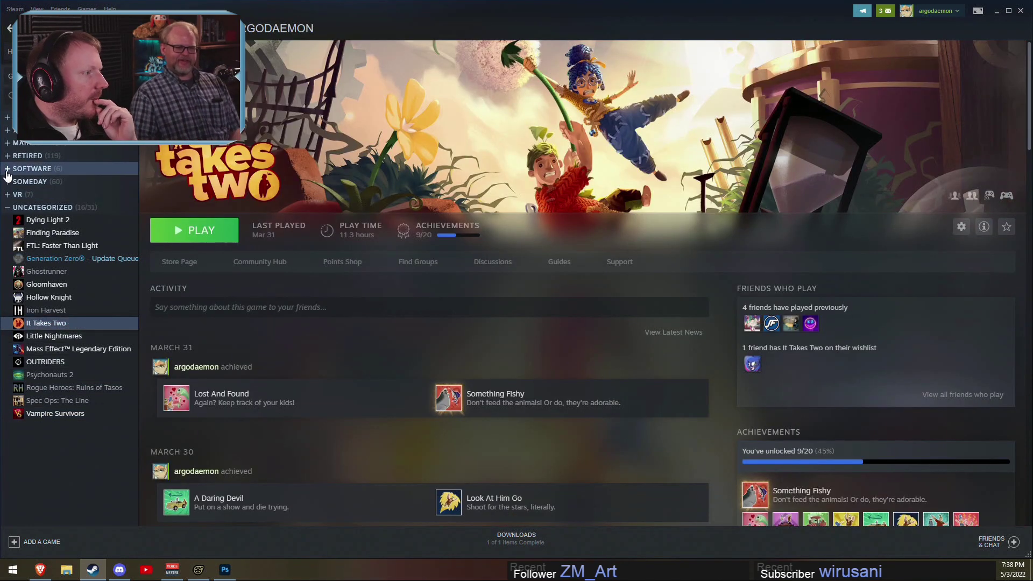
# Step: Open the Source Filmmaker Workshop from the library's Software category and search it for "party"
pyautogui.click(32, 169)
pyautogui.click(33, 220)
pyautogui.click(54, 232)
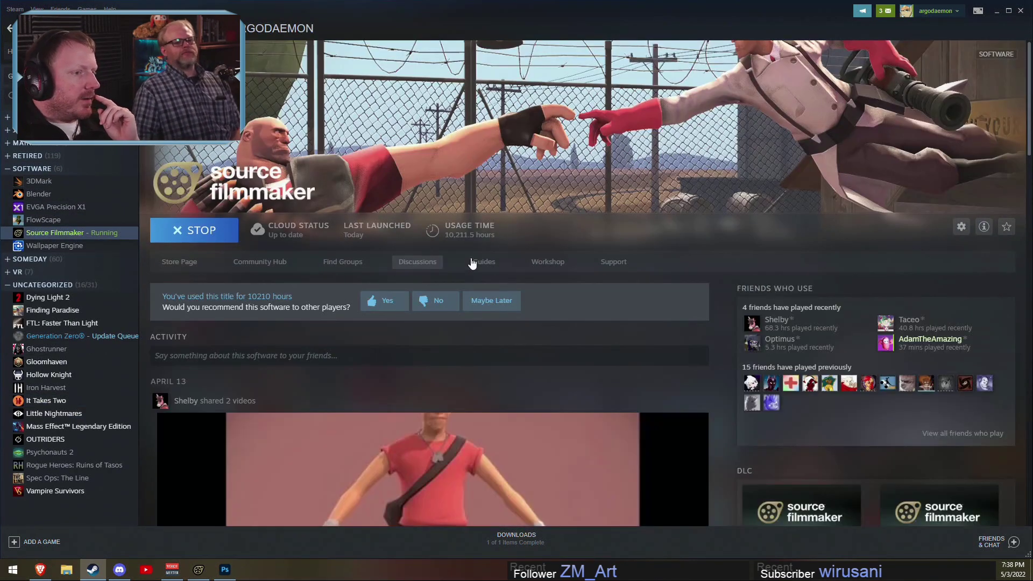
pyautogui.click(554, 272)
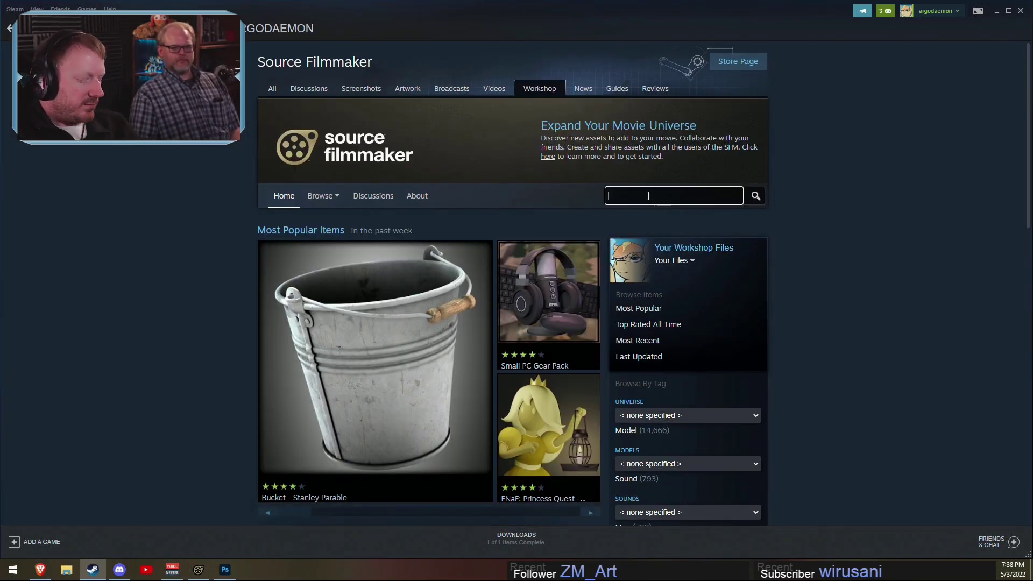
pyautogui.press('Return')
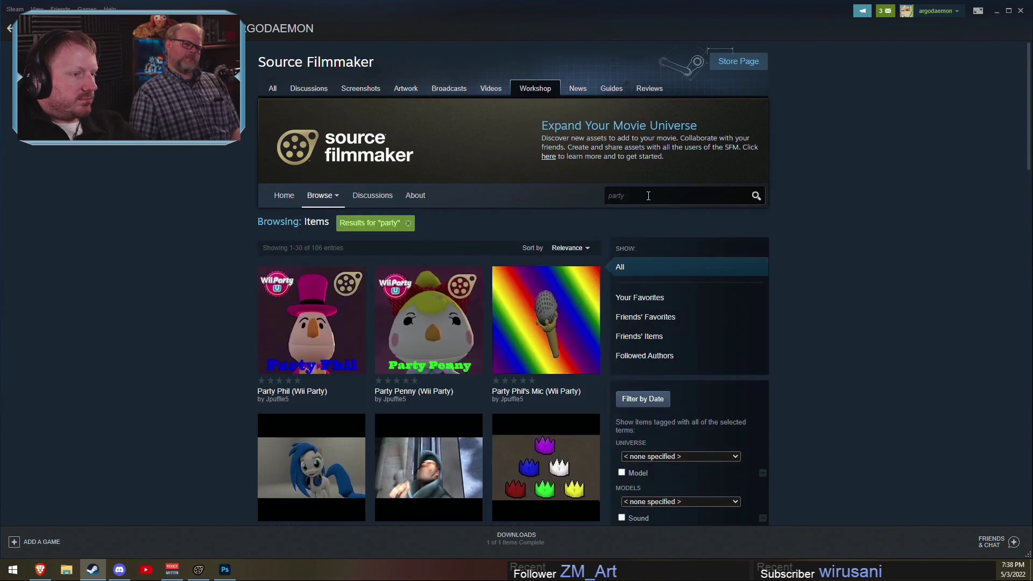
# Step: Examine the first page of "party" results for usable decorations and go to the second page
pyautogui.scroll(-10, 633, 247)
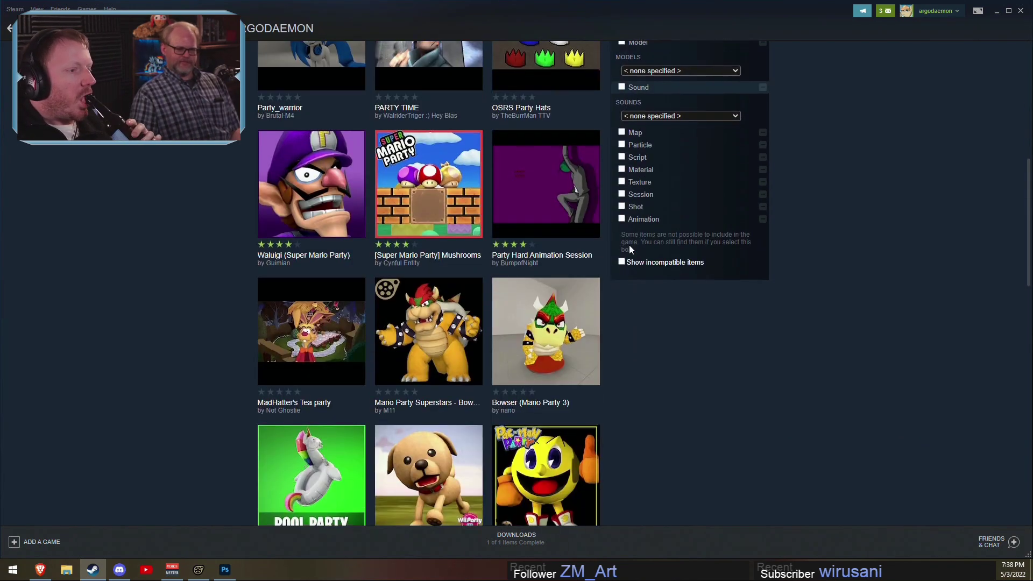
pyautogui.scroll(-7, 629, 248)
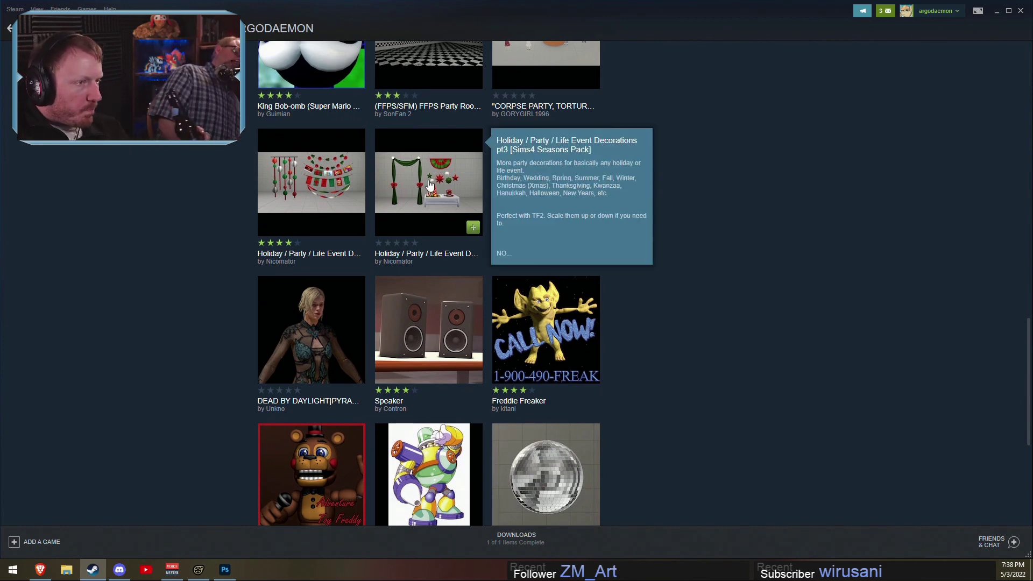
pyautogui.scroll(-5, 640, 291)
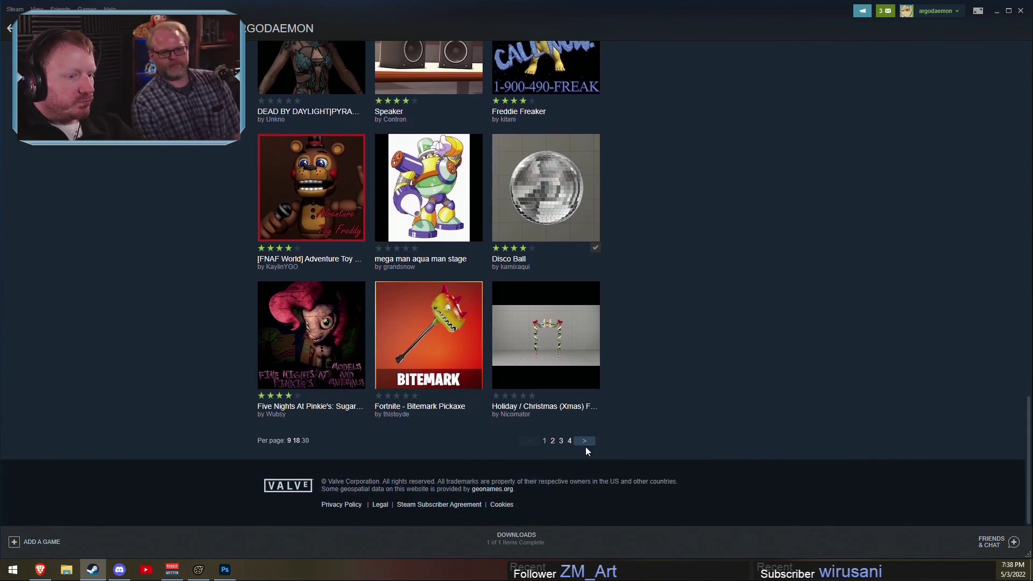
pyautogui.click(584, 441)
# Step: View the Happiest Day Minigame map's Workshop page from the second results page and return to the results
pyautogui.scroll(-4, 699, 405)
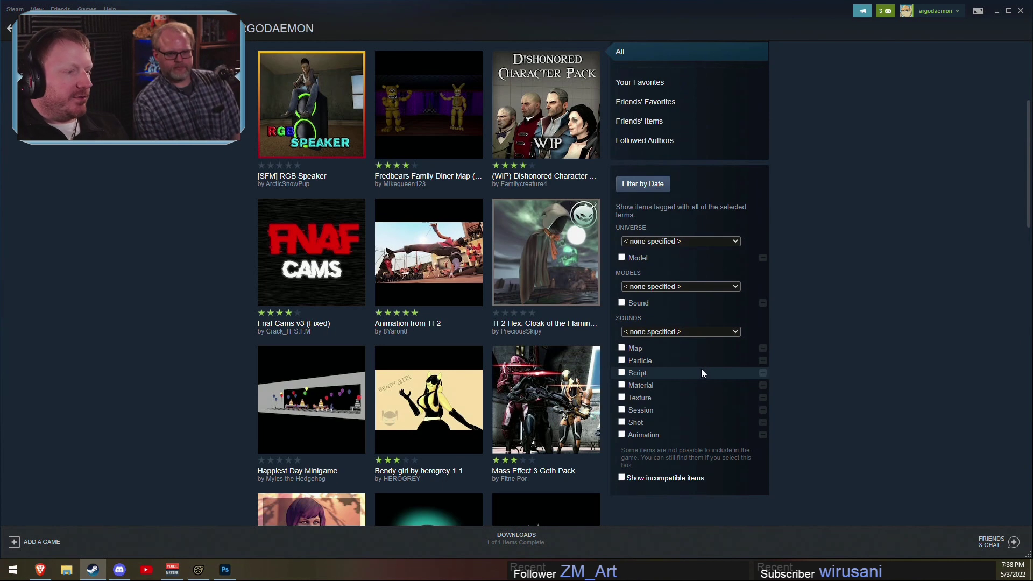
pyautogui.scroll(-4, 703, 373)
pyautogui.click(333, 200)
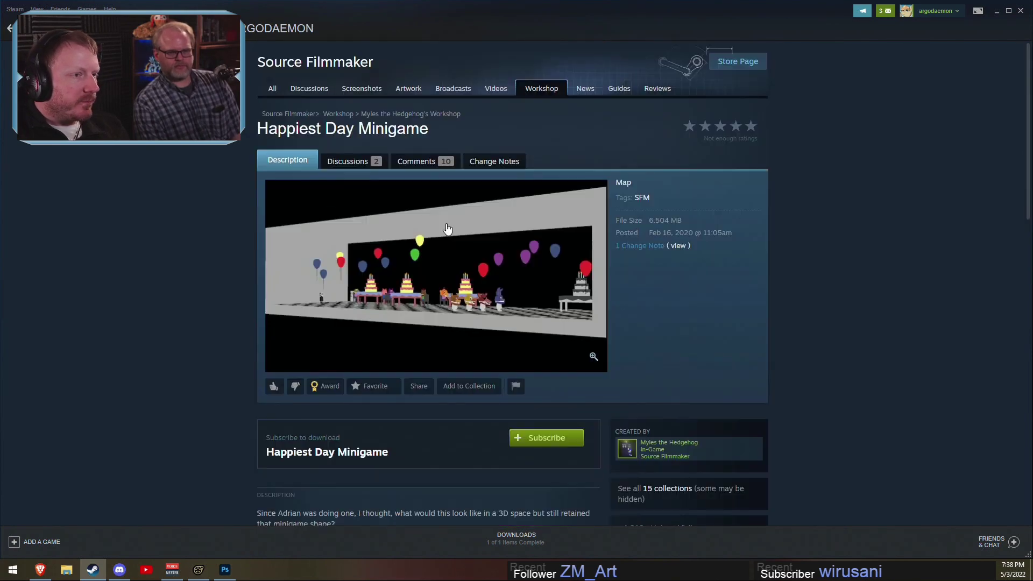
pyautogui.scroll(-2, 477, 342)
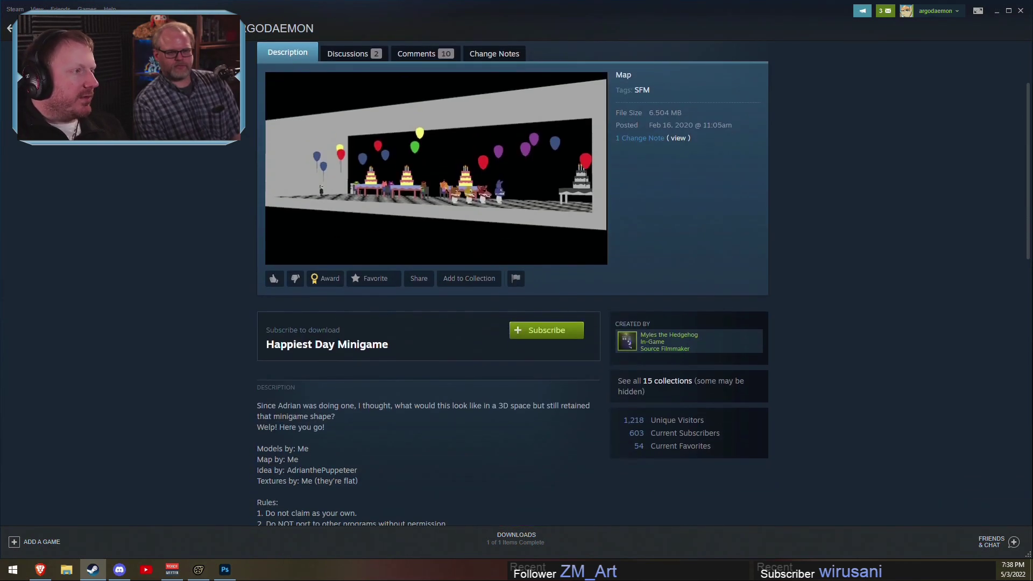
pyautogui.hotkey('alt', 'Left')
# Step: Look further through the second results page, view the Princess Peach model's page and return to the results
pyautogui.scroll(-4, 587, 305)
pyautogui.scroll(-5, 729, 286)
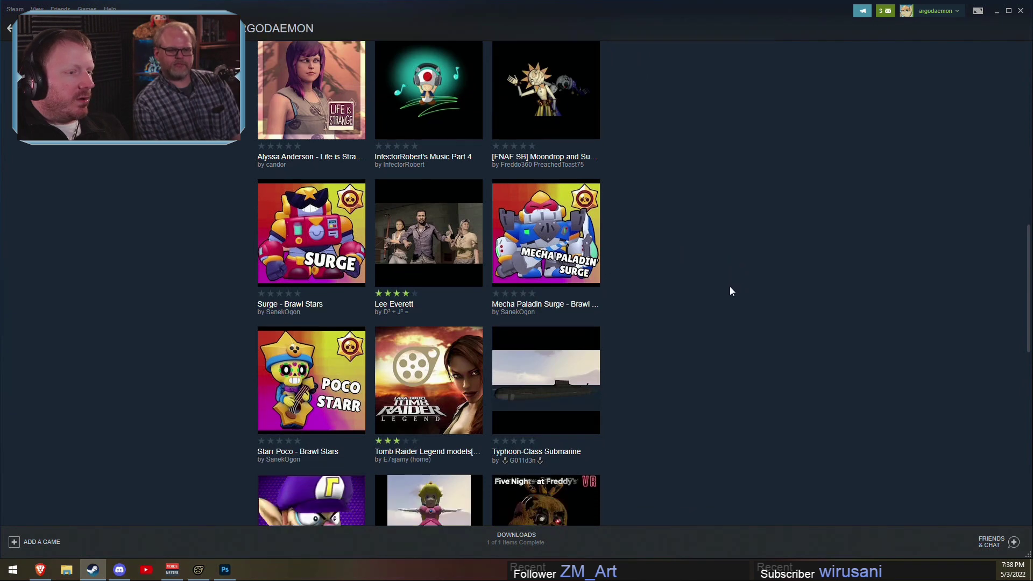
pyautogui.scroll(-4, 739, 288)
pyautogui.scroll(2, 740, 288)
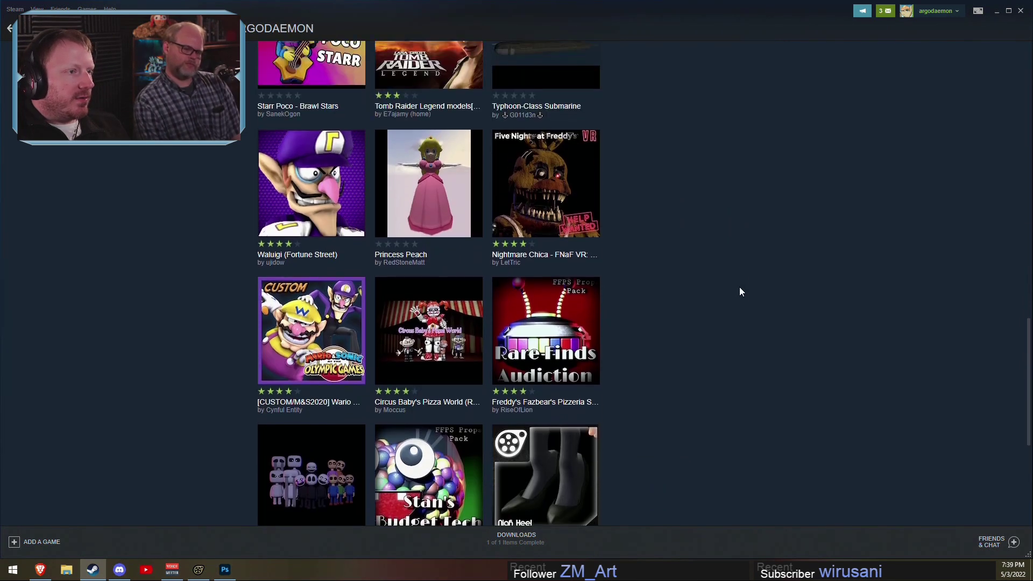
pyautogui.click(423, 191)
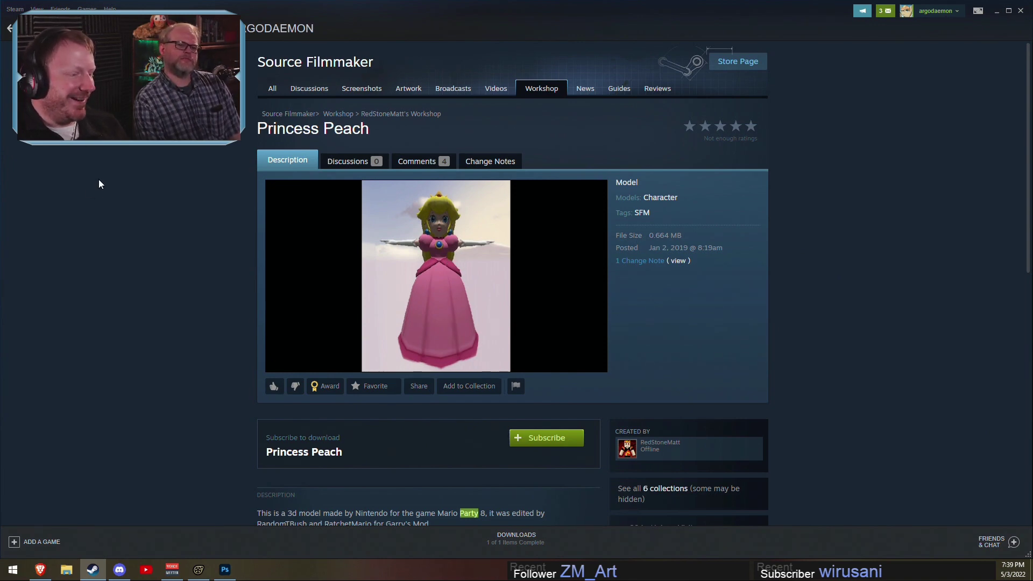
pyautogui.click(9, 28)
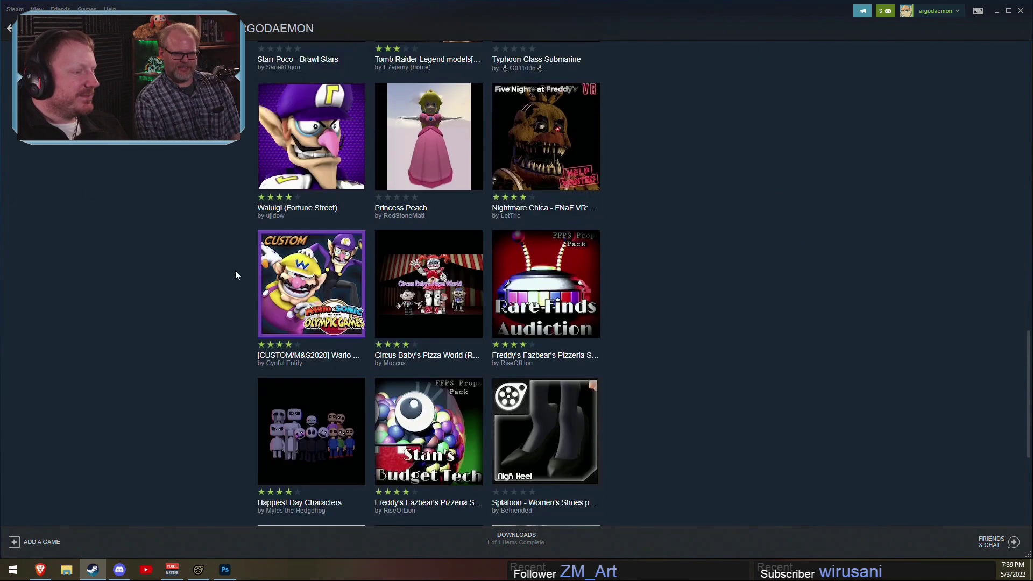
# Step: Examine the third and fourth pages of "party" results for usable party props
pyautogui.scroll(-5, 235, 275)
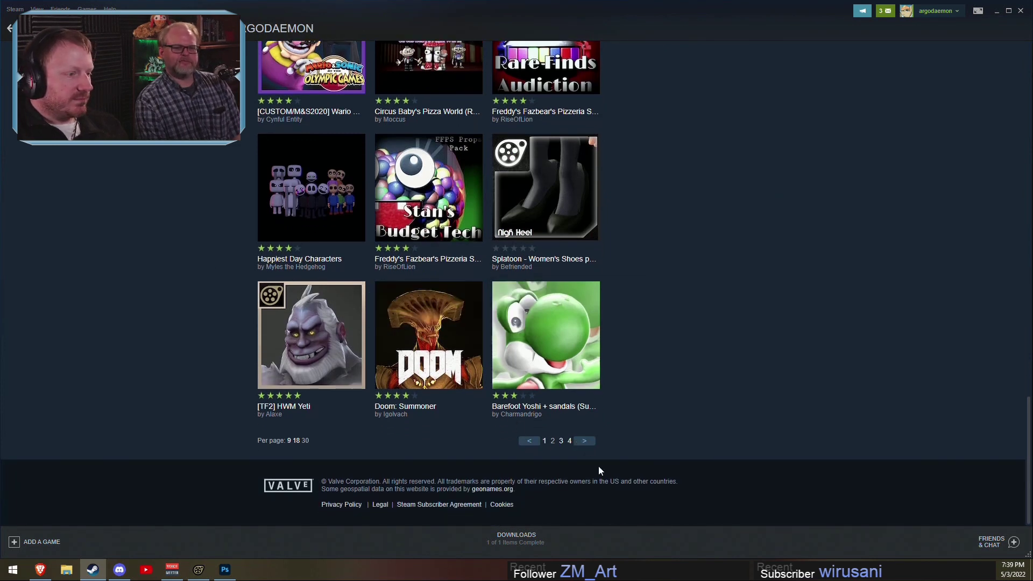
pyautogui.click(587, 442)
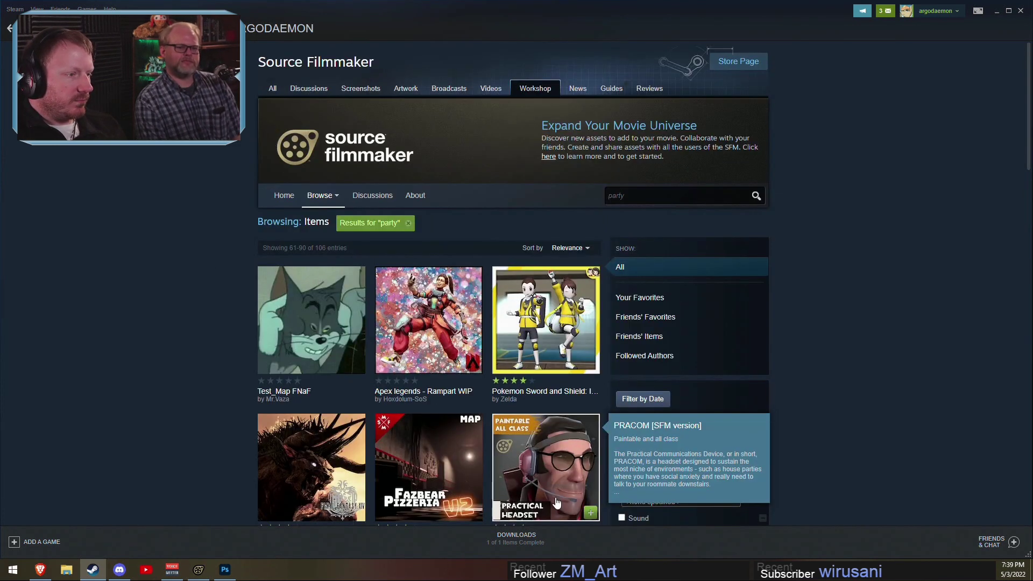
pyautogui.scroll(-12, 557, 490)
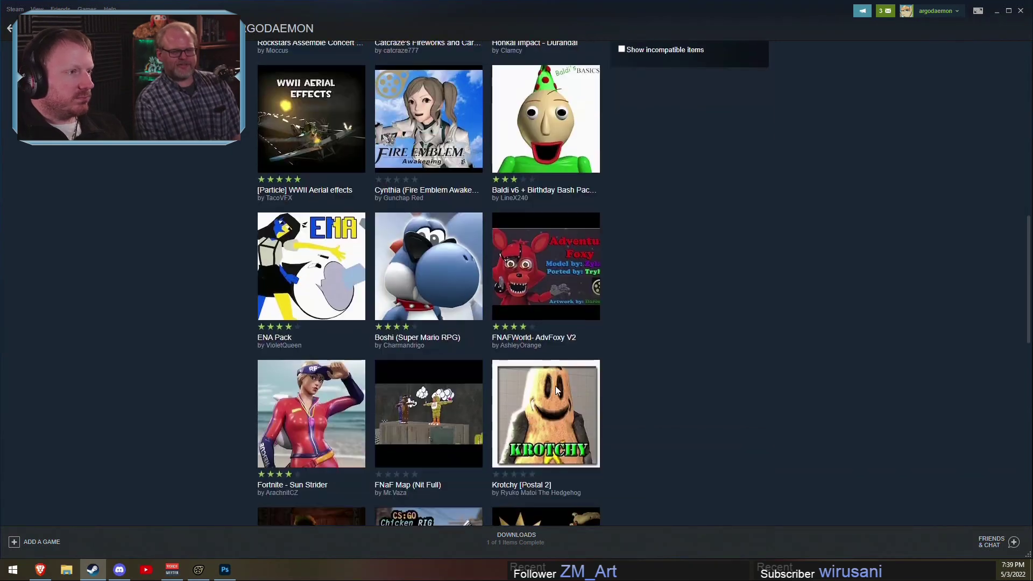
pyautogui.scroll(-5, 552, 397)
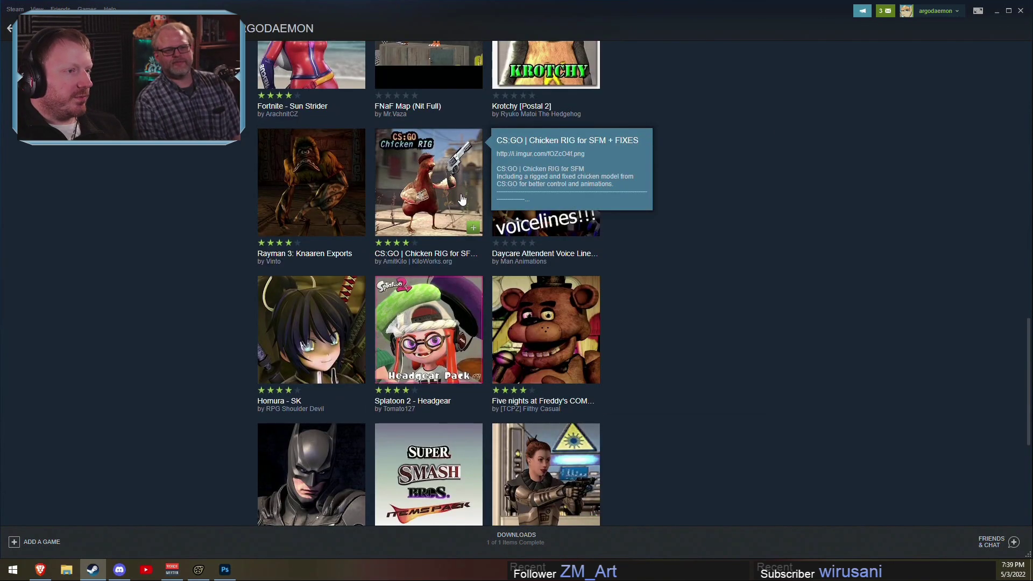
pyautogui.scroll(-5, 699, 258)
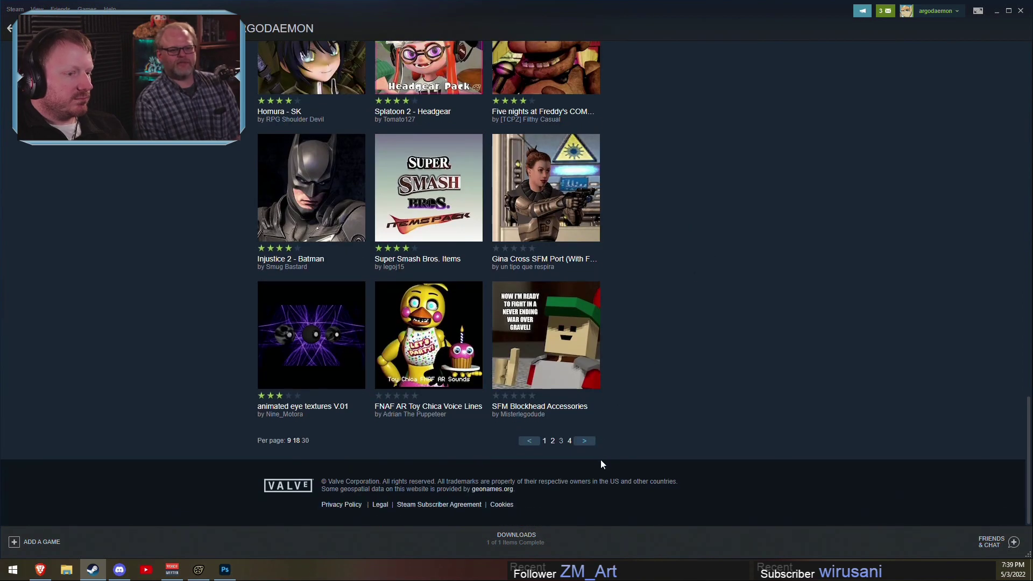
pyautogui.click(584, 441)
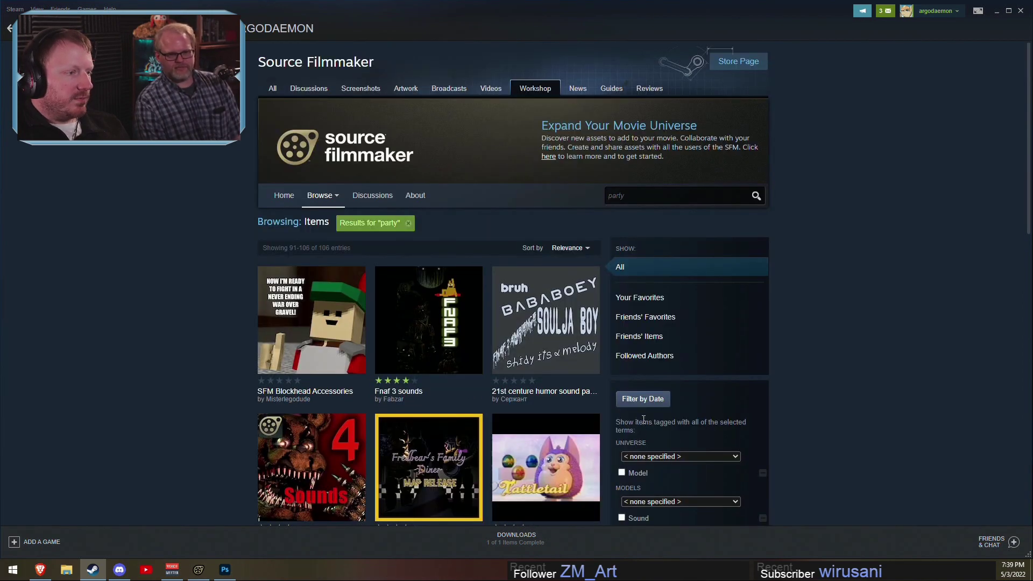
pyautogui.scroll(-10, 643, 419)
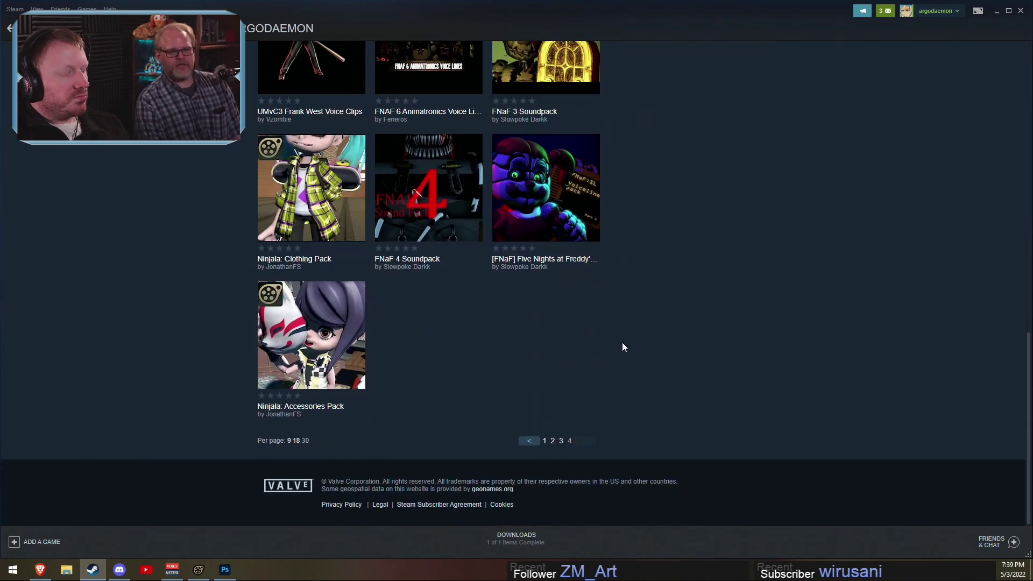
# Step: Switch to Source Filmmaker, start adding a model to a new animation set and filter the model list by "kazoo"
pyautogui.scroll(10, 521, 384)
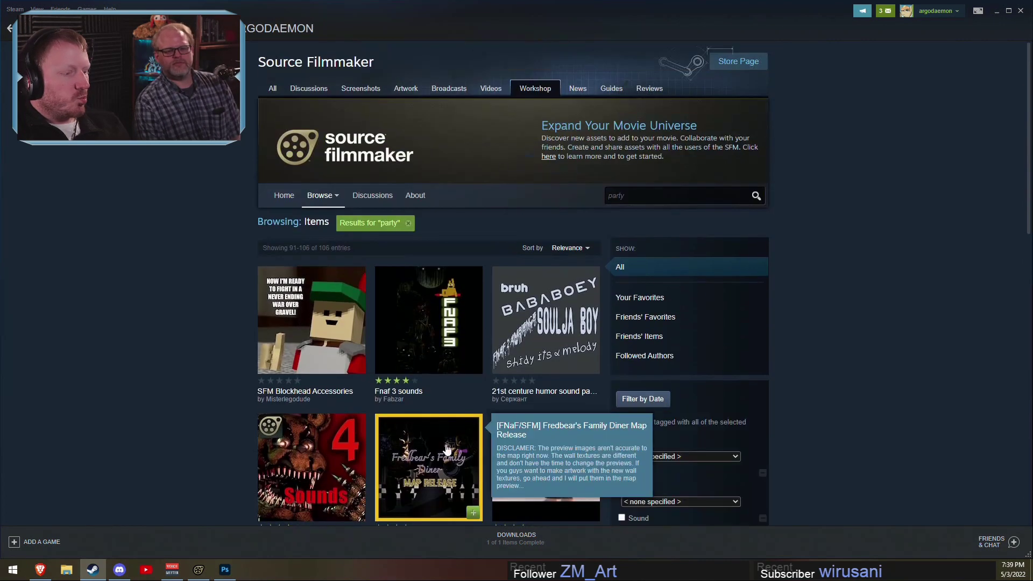
pyautogui.click(224, 569)
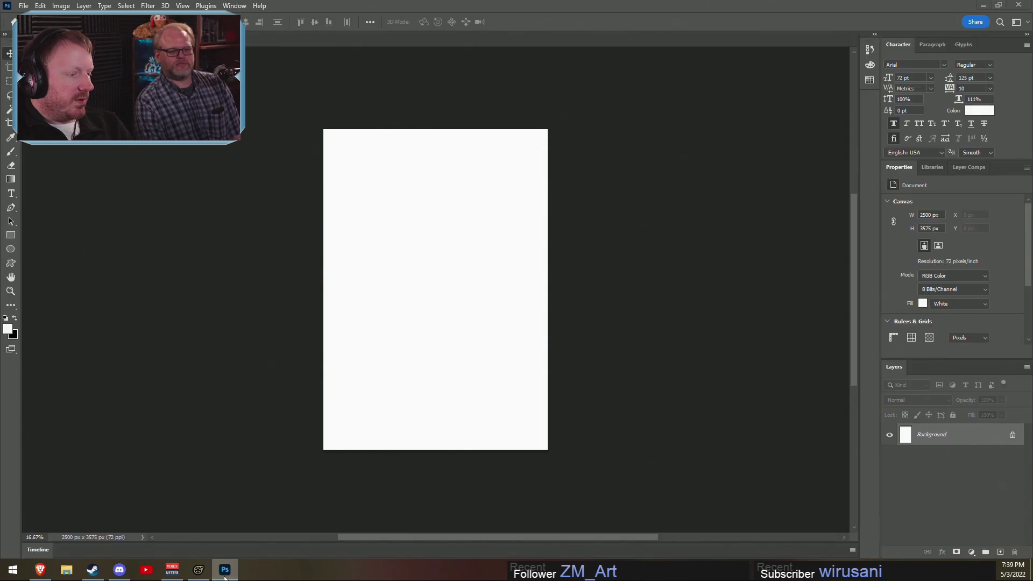
pyautogui.click(198, 569)
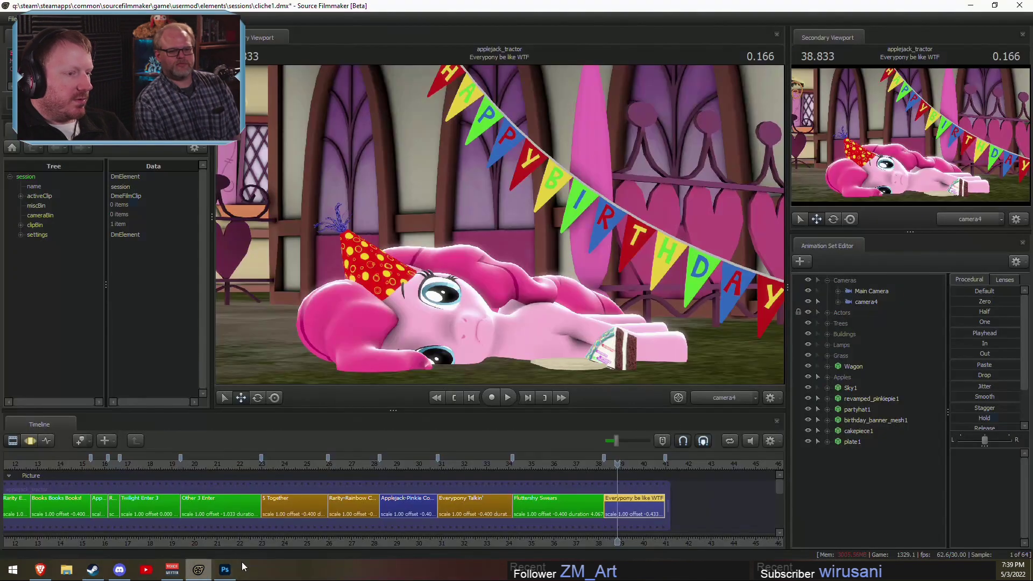
pyautogui.rightClick(862, 466)
pyautogui.click(941, 487)
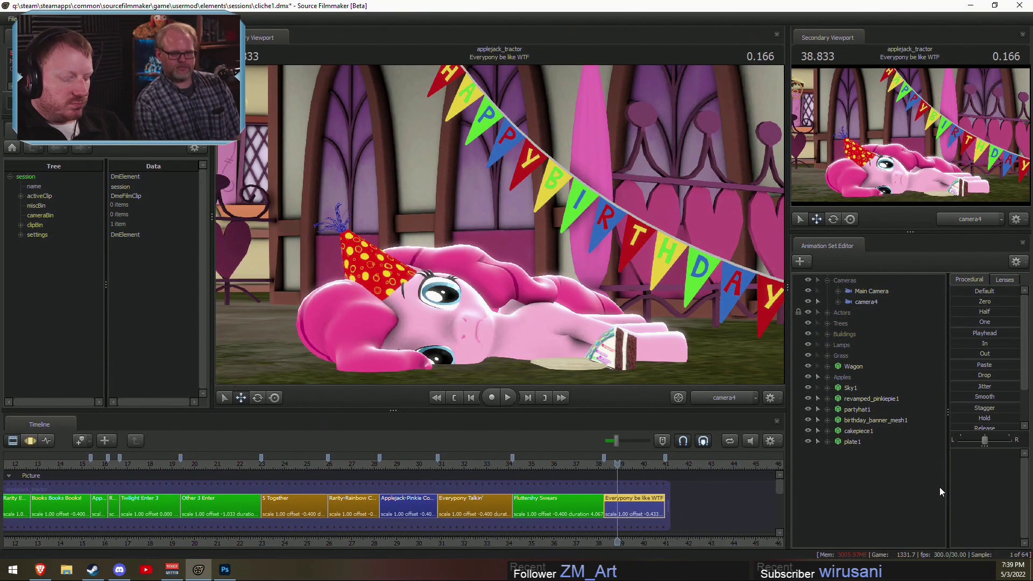
pyautogui.write('kaz')
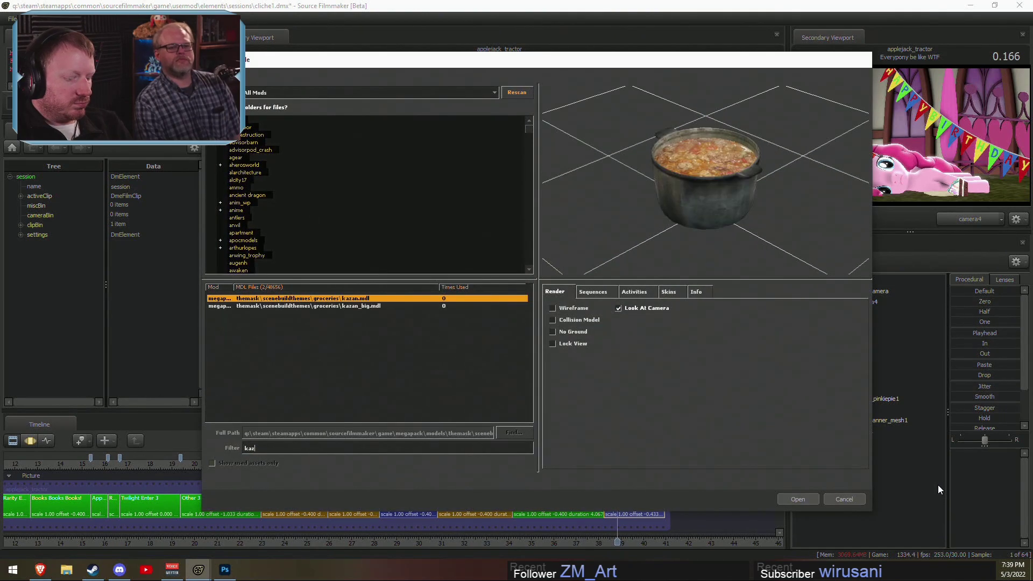
pyautogui.write('oo')
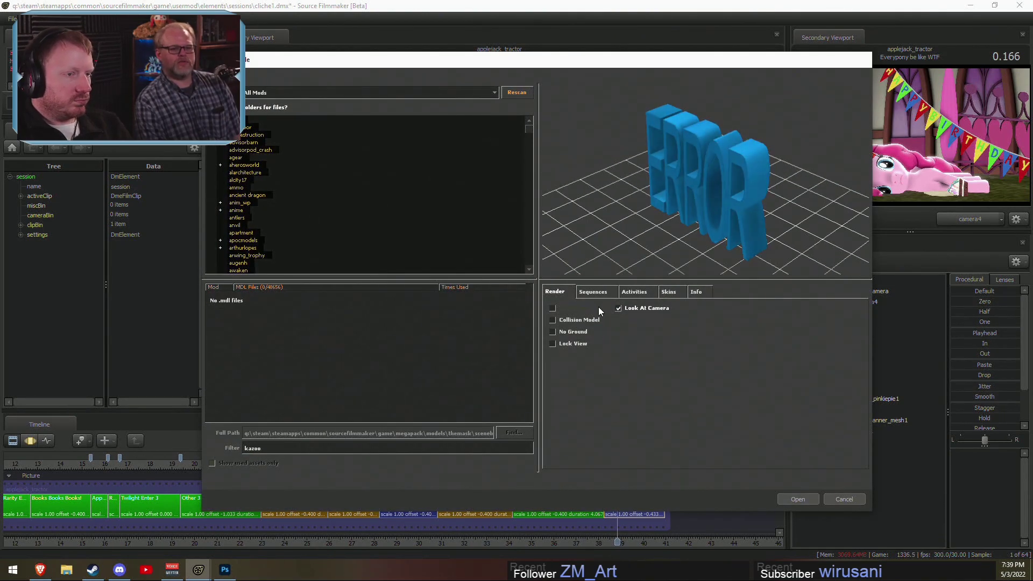
# Step: Switch back to Steam and search the Source Filmmaker Workshop for "kazoo"
pyautogui.hotkey('alt', 'Tab')
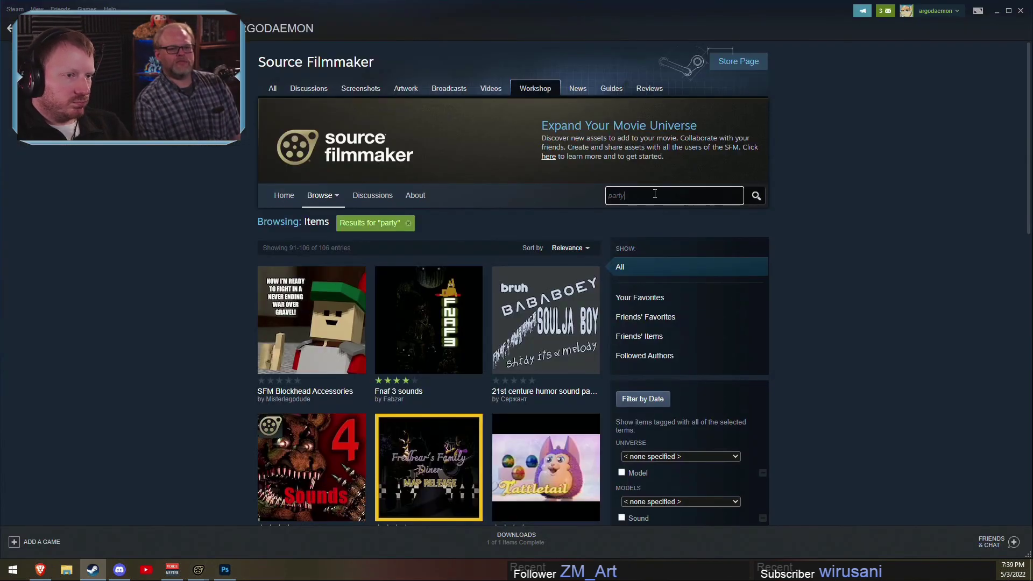
pyautogui.write('kazo')
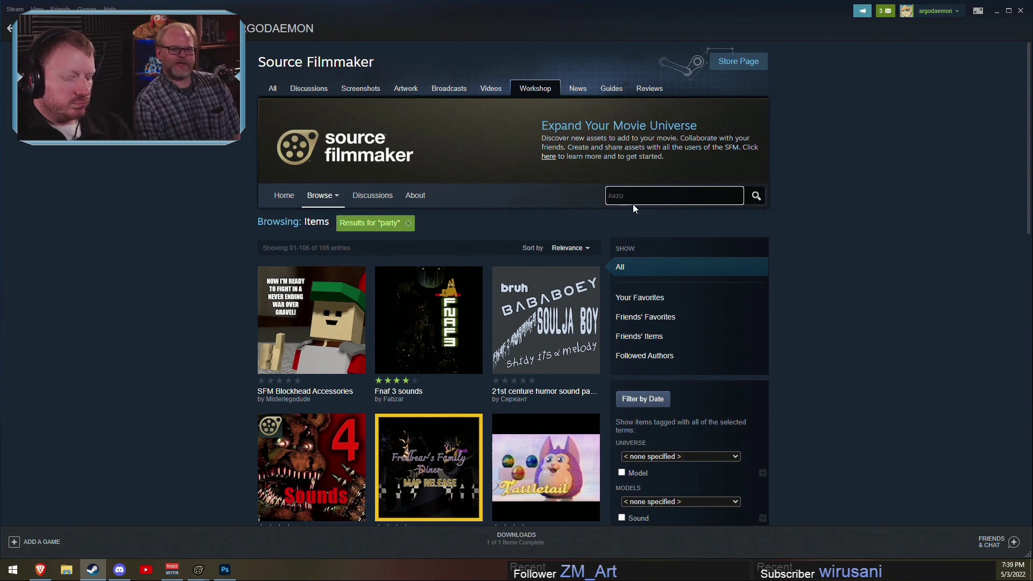
pyautogui.write('ioo')
pyautogui.press('Return')
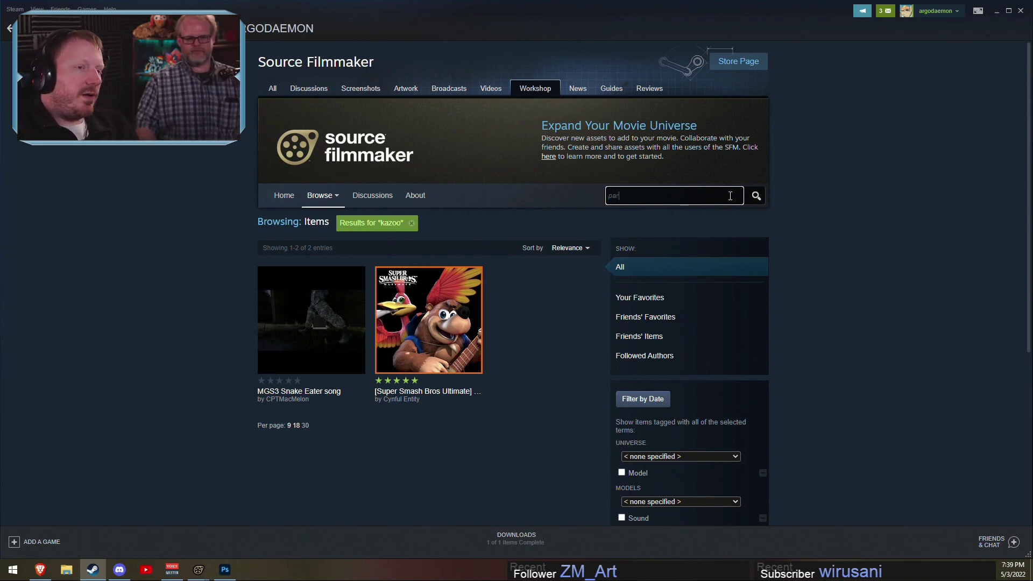
# Step: Search the Workshop for "party horn", view the Purple unicorn horn particle page and return to the results
pyautogui.write('n')
pyautogui.press('Return')
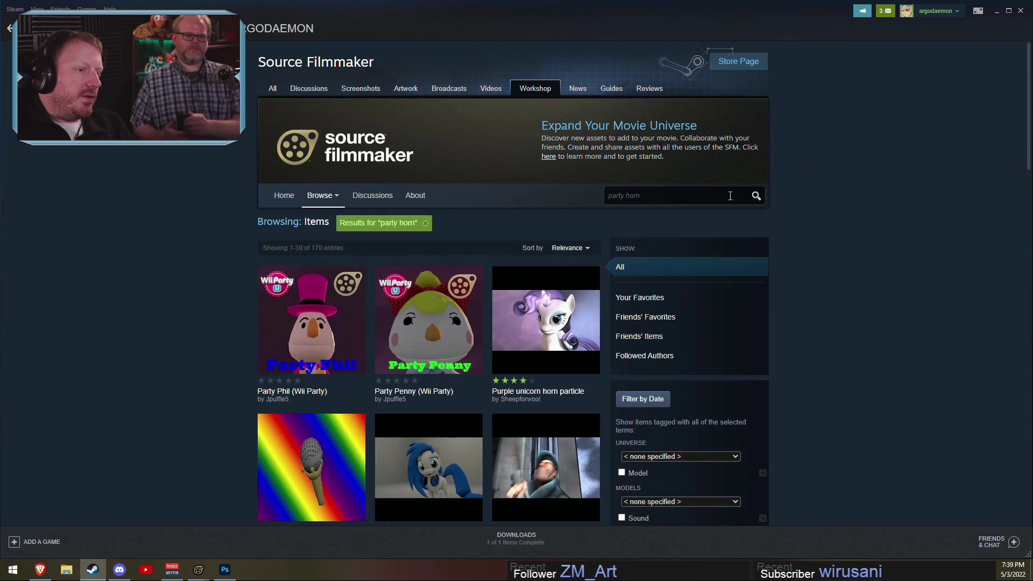
pyautogui.moveTo(539, 327)
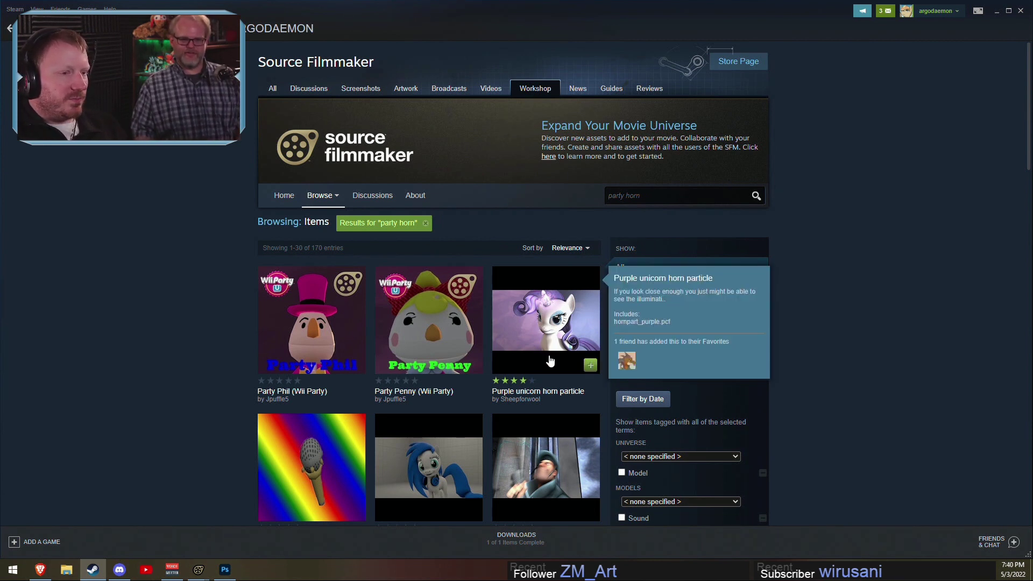
pyautogui.click(545, 335)
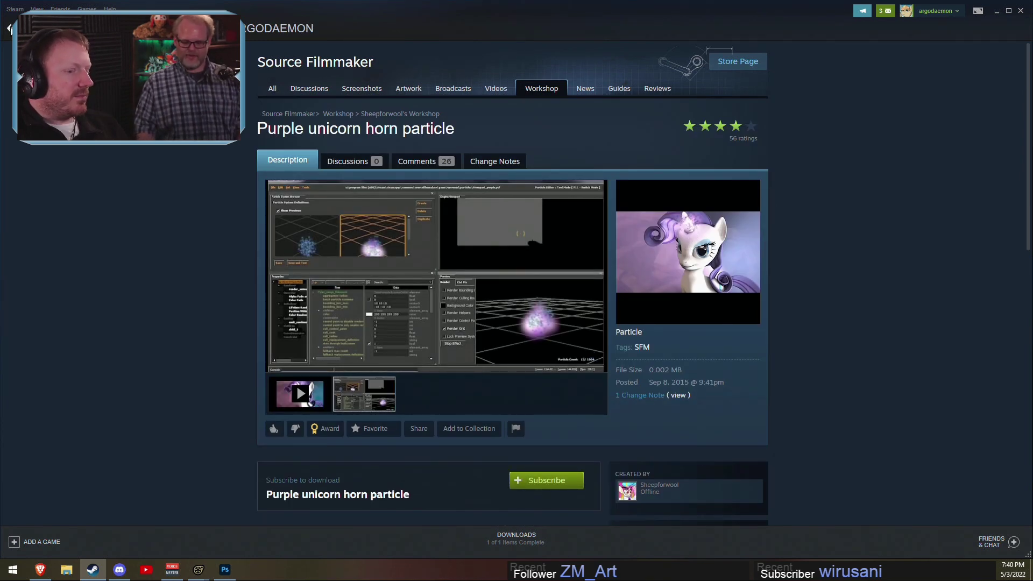
pyautogui.click(10, 28)
# Step: Examine the first page of "party horn" results for a usable party blower prop
pyautogui.scroll(-6, 255, 238)
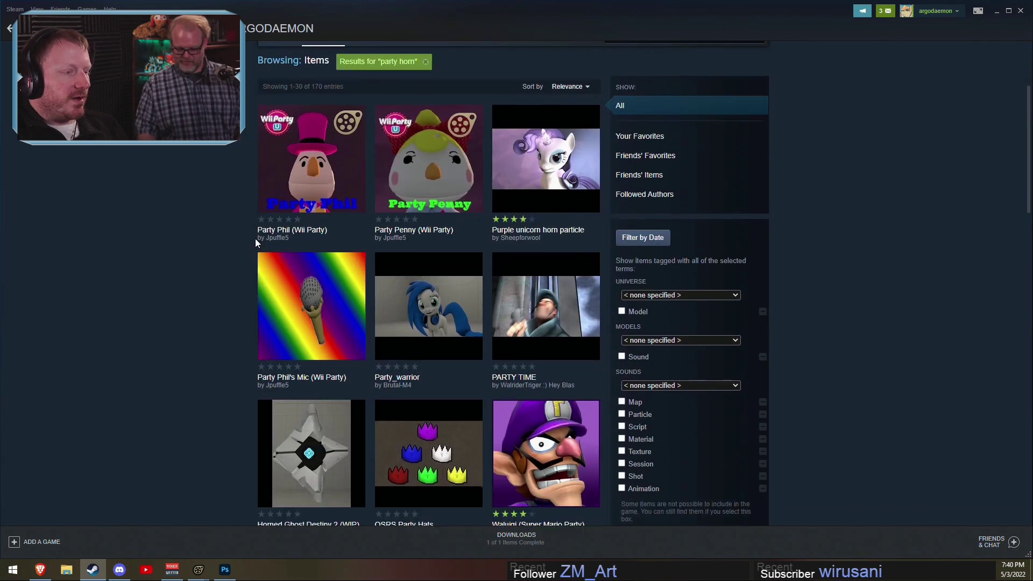
pyautogui.scroll(-3, 255, 240)
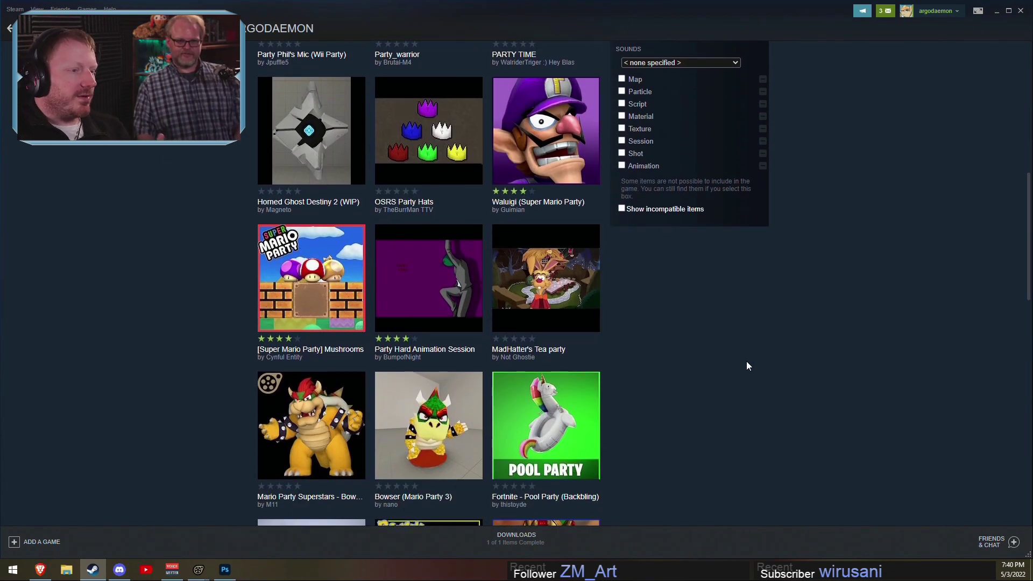
pyautogui.scroll(-7, 753, 366)
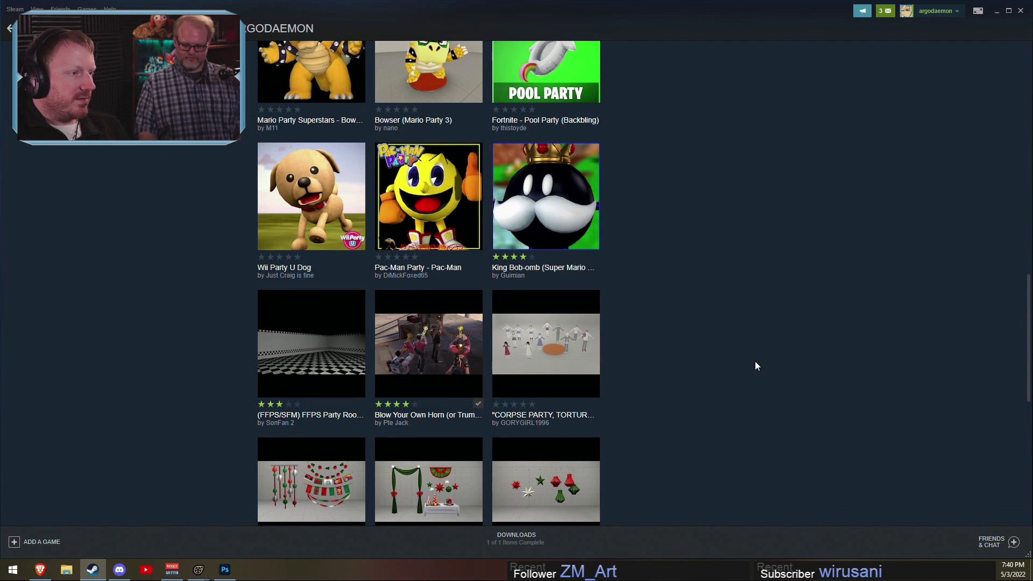
pyautogui.scroll(-3, 754, 359)
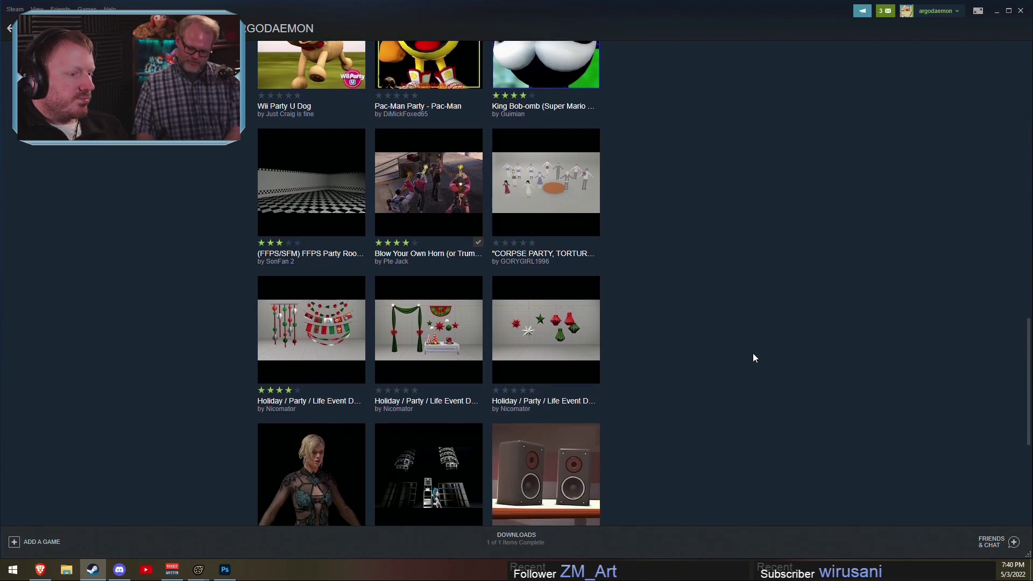
pyautogui.scroll(-5, 753, 358)
pyautogui.scroll(15, 404, 448)
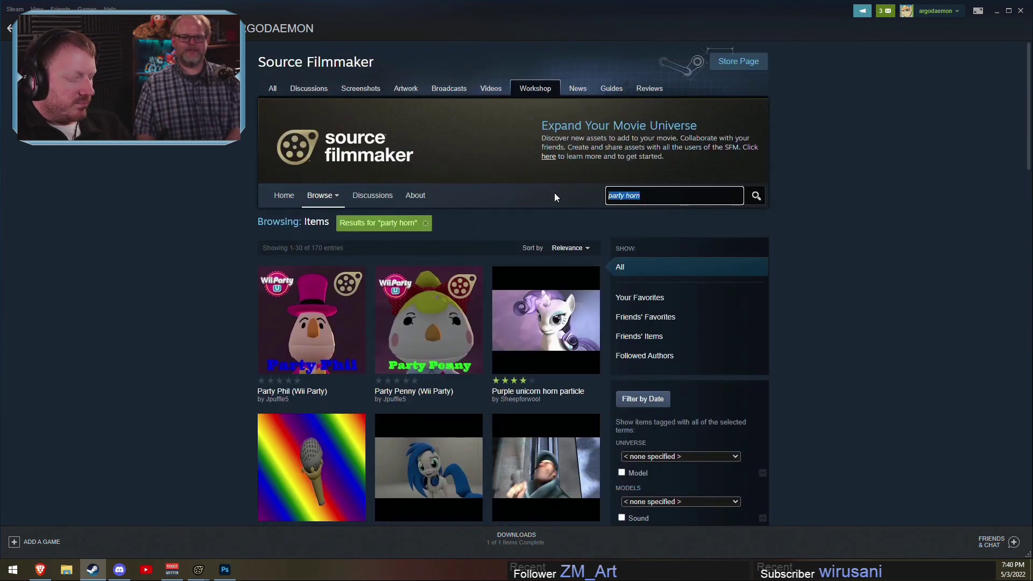
# Step: Search the Workshop for "horn" and examine the first page of results for a party horn
pyautogui.write('horn')
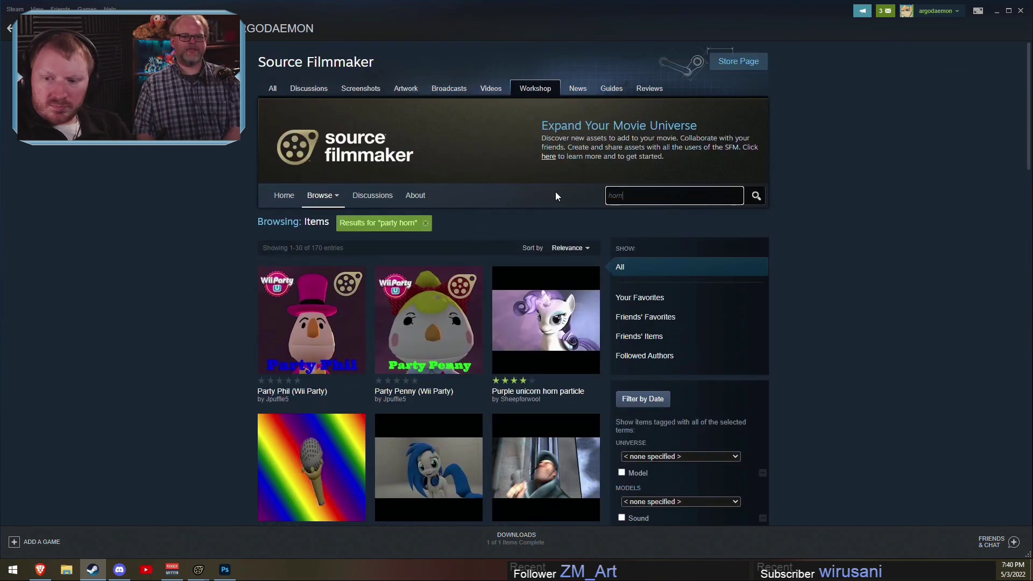
pyautogui.press('Return')
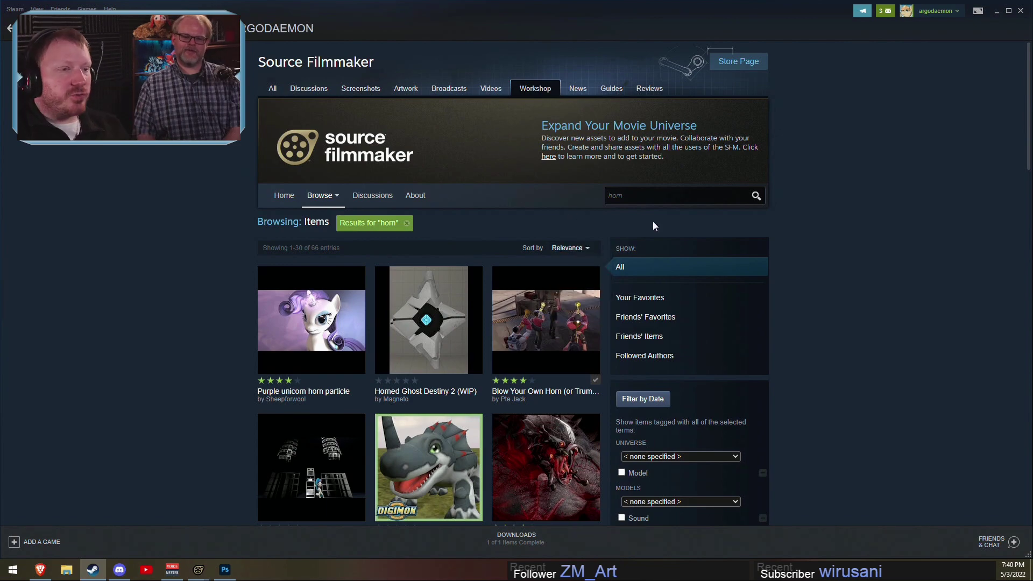
pyautogui.scroll(-11, 650, 298)
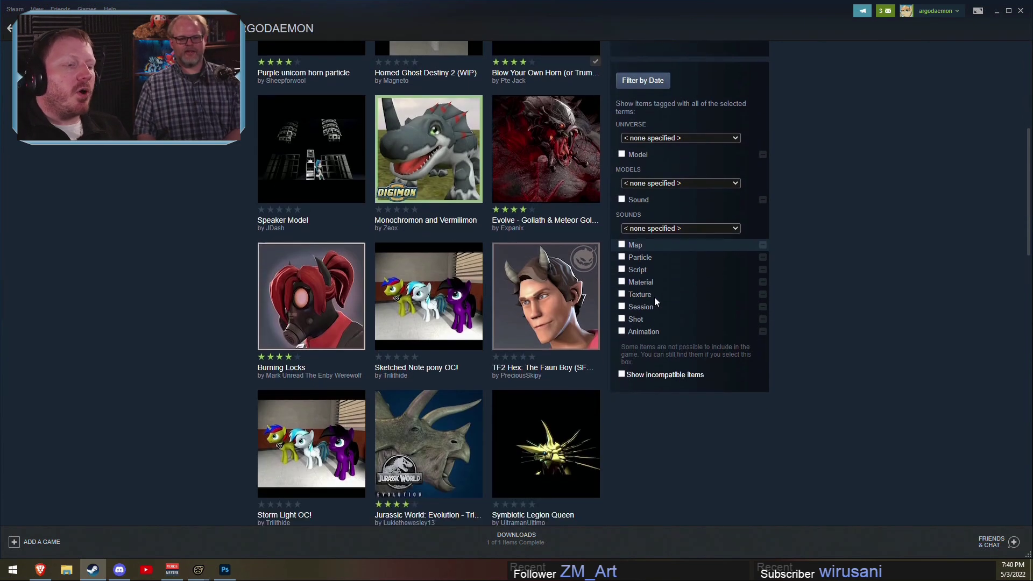
pyautogui.scroll(-3, 648, 299)
pyautogui.scroll(6, 644, 298)
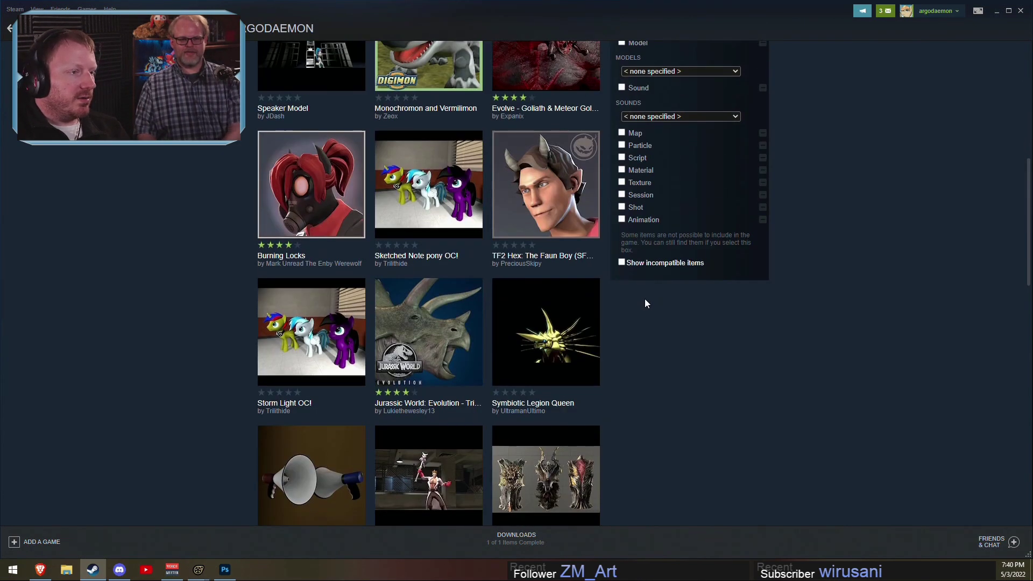
pyautogui.scroll(-4, 644, 299)
pyautogui.scroll(-12, 647, 301)
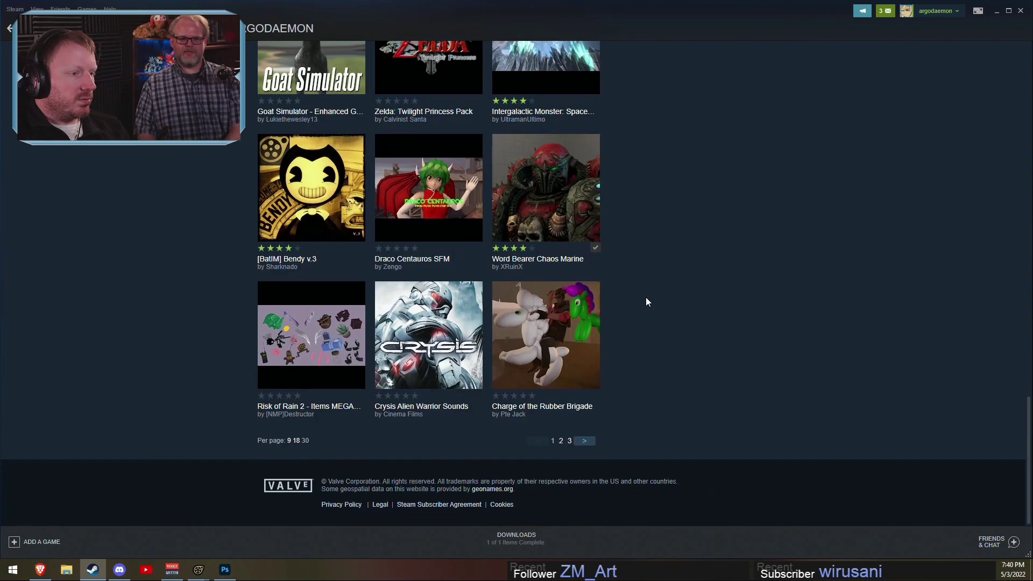
pyautogui.moveTo(590, 369)
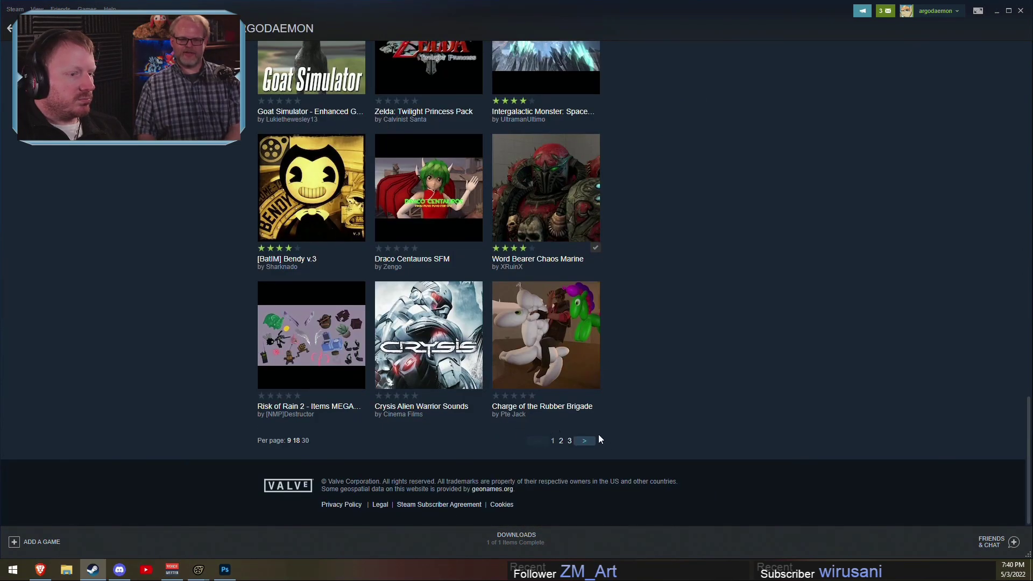
# Step: Look through the second and third pages of "horn" results for a party horn
pyautogui.click(585, 441)
pyautogui.scroll(-14, 601, 431)
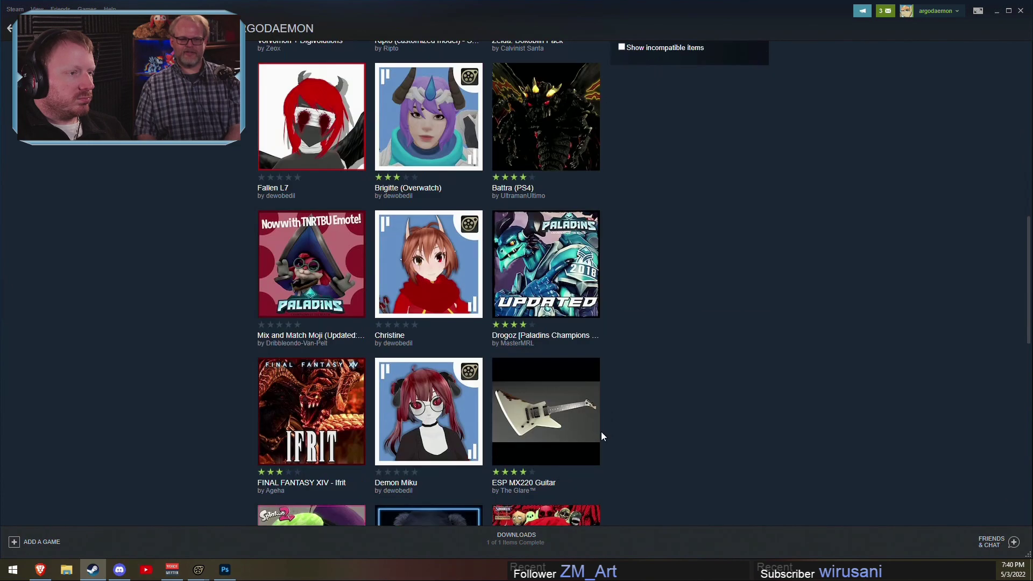
pyautogui.scroll(-7, 603, 430)
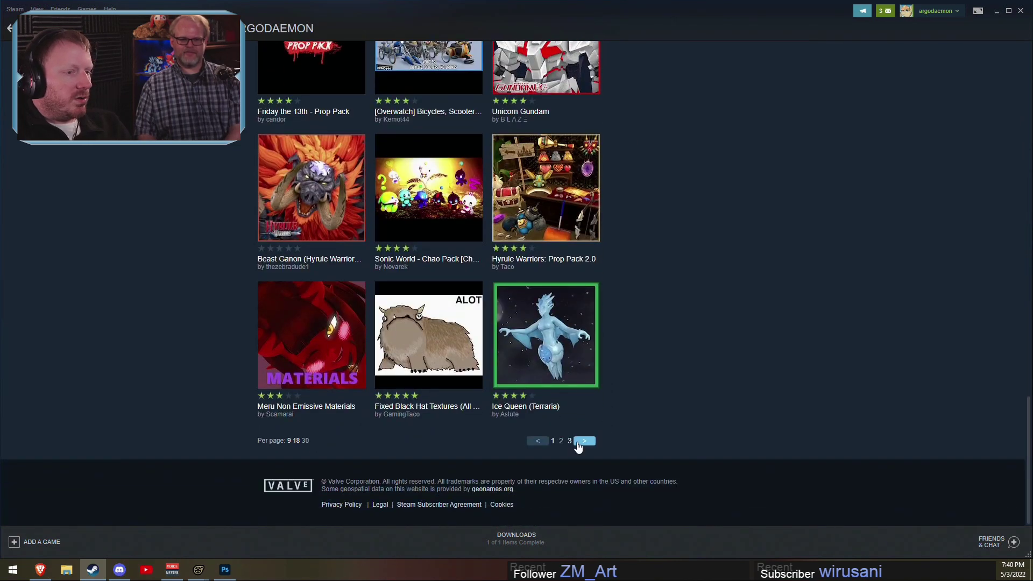
pyautogui.scroll(-5, 705, 409)
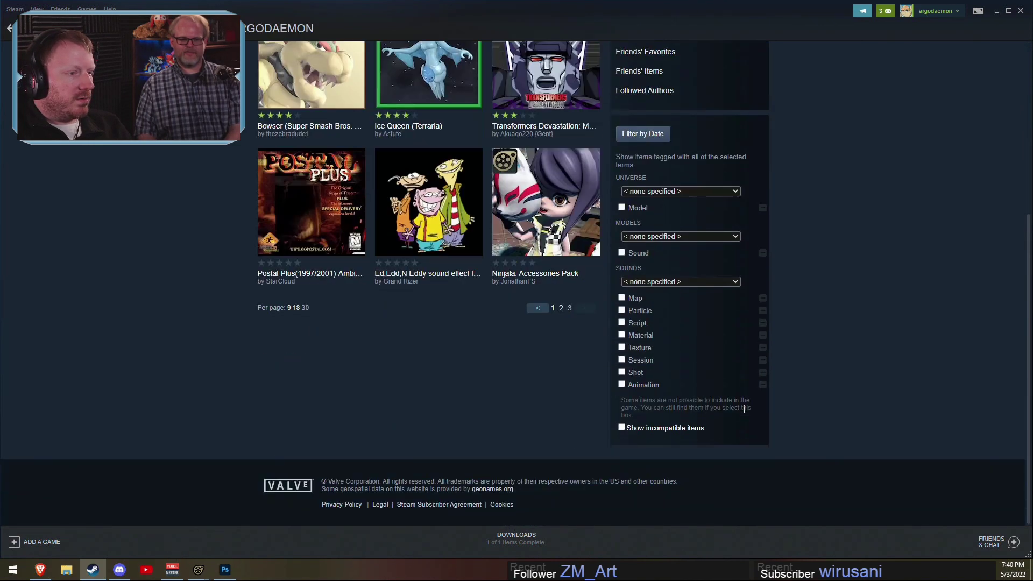
# Step: Switch to Source Filmmaker and change the model browser's filter to "horn"
pyautogui.hotkey('alt', 'Tab')
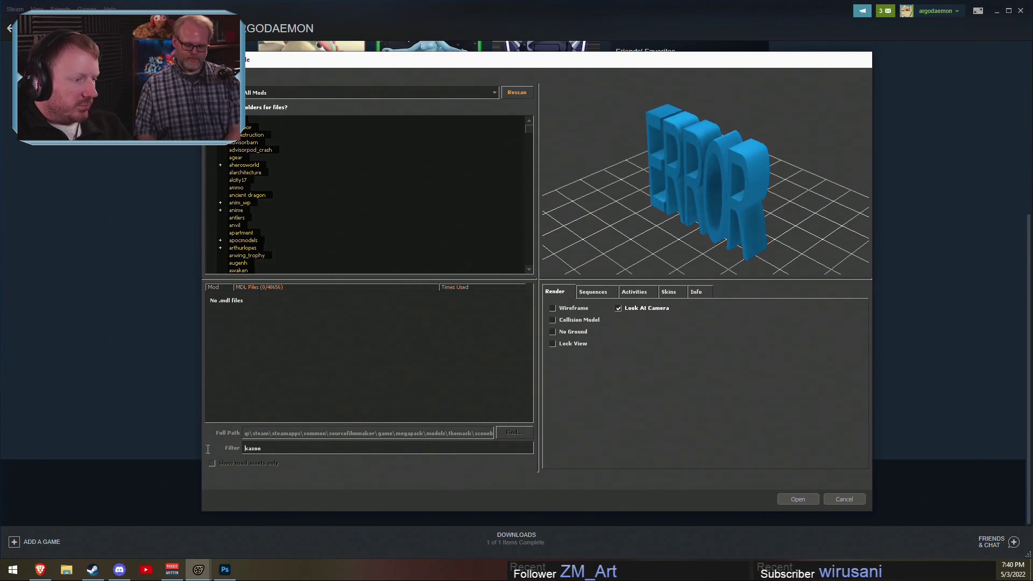
pyautogui.doubleClick(246, 447)
pyautogui.write('horn')
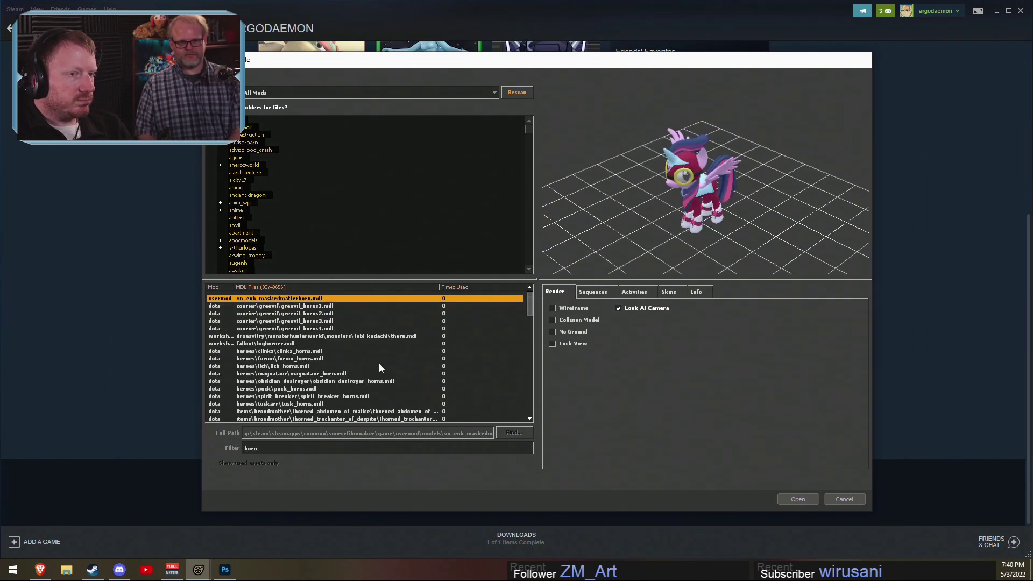
pyautogui.press('Down')
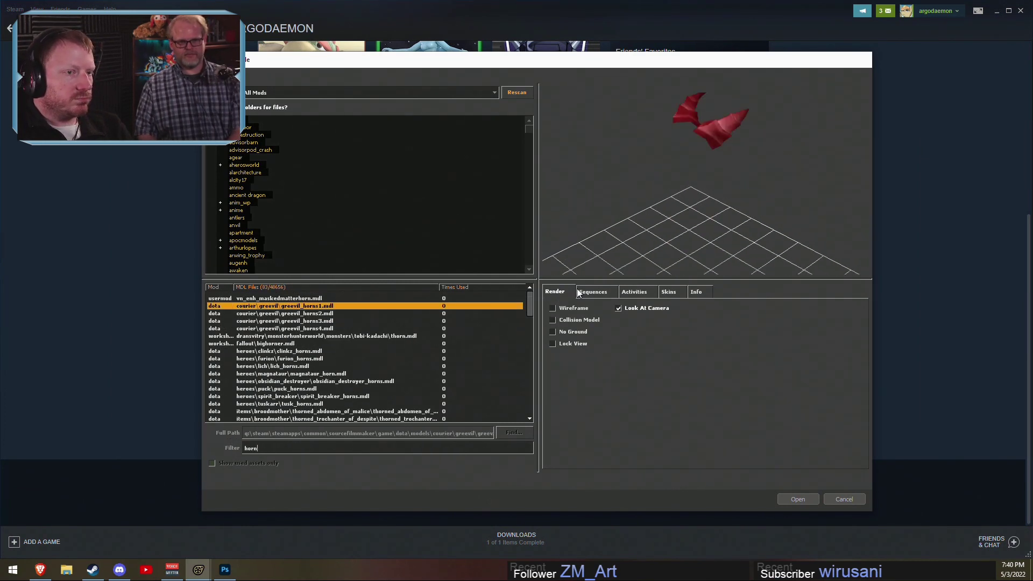
# Step: Preview the filtered models one by one from the Dota horns to the medic's skull horns, turning on wireframe display partway
pyautogui.click(379, 368)
pyautogui.press('Down')
pyautogui.press('Down')
pyautogui.press('Down')
pyautogui.press('Down')
pyautogui.press('Down')
pyautogui.press('Down')
pyautogui.press('Down')
pyautogui.press('Down')
pyautogui.press('Down')
pyautogui.press('Down')
pyautogui.press('Down')
pyautogui.press('Down')
pyautogui.press('Down')
pyautogui.press('Down')
pyautogui.click(553, 307)
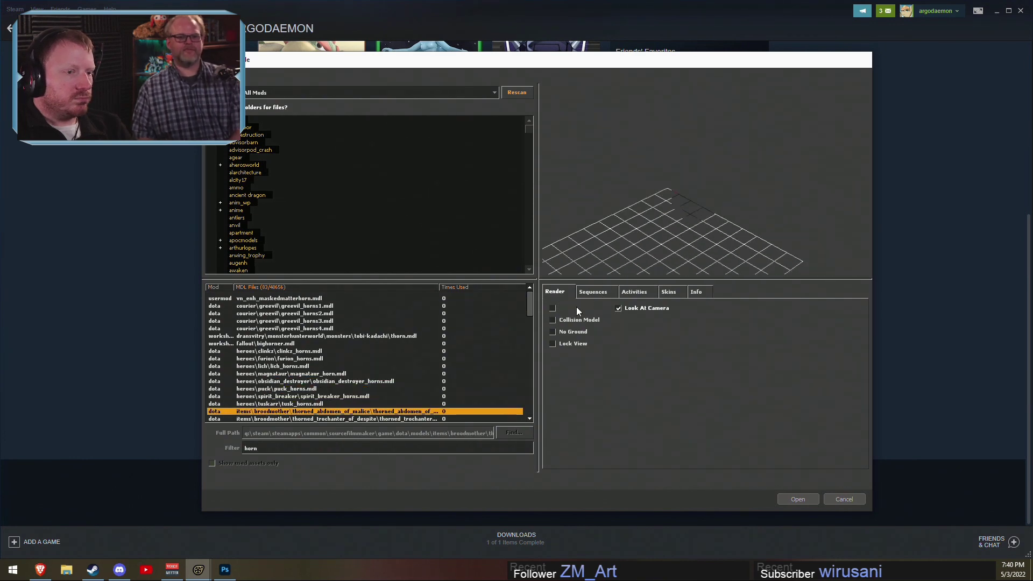
pyautogui.press('Down')
pyautogui.press('Down')
pyautogui.press('Down')
pyautogui.press('Down')
pyautogui.press('Down')
pyautogui.press('Down')
pyautogui.press('Down')
pyautogui.press('Down')
pyautogui.press('Down')
pyautogui.press('Down')
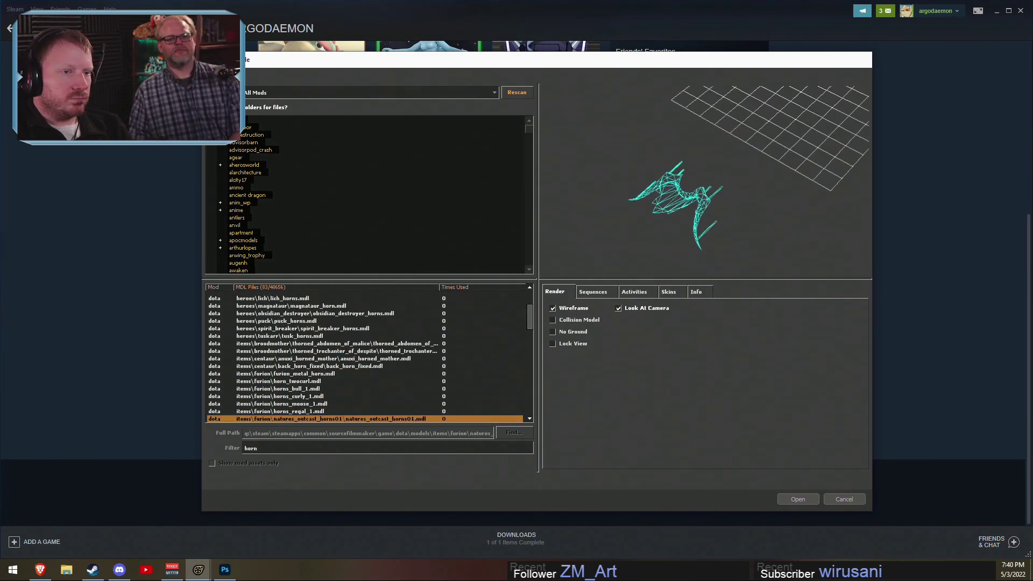
pyautogui.press('Down')
pyautogui.press('Down')
pyautogui.press('Down')
pyautogui.press('Down')
pyautogui.press('Down')
pyautogui.press('Down')
pyautogui.press('Down')
pyautogui.press('Down')
pyautogui.press('Down')
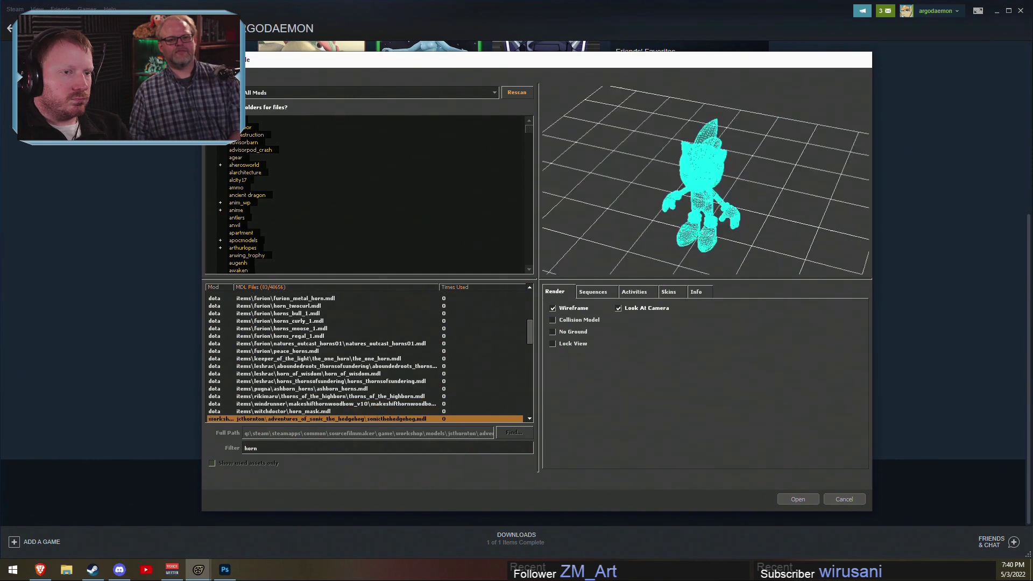
pyautogui.press('Down')
pyautogui.press('Down')
pyautogui.press('Down')
pyautogui.press('Down')
pyautogui.press('Down')
pyautogui.press('Down')
pyautogui.press('Down')
pyautogui.press('Down')
pyautogui.press('Down')
pyautogui.press('Down')
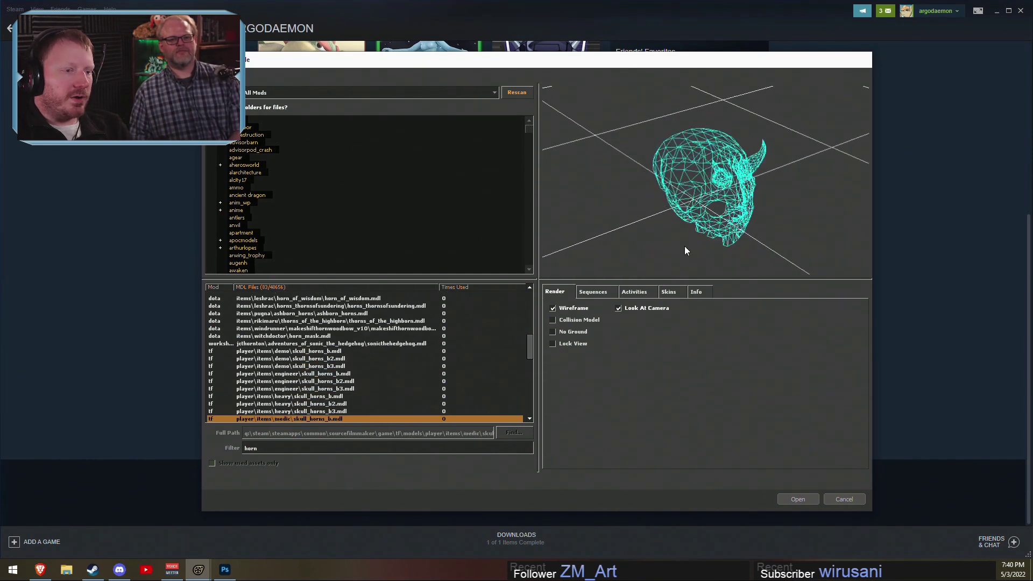
# Step: Turn off wireframe display and preview the filtered models from the medic's skull horns through the prop_structure01 horn03 prop
pyautogui.click(553, 307)
pyautogui.press('Down')
pyautogui.press('Down')
pyautogui.press('Down')
pyautogui.press('Down')
pyautogui.press('Down')
pyautogui.press('Down')
pyautogui.press('Down')
pyautogui.press('Down')
pyautogui.press('Down')
pyautogui.press('Down')
pyautogui.press('Down')
pyautogui.press('Down')
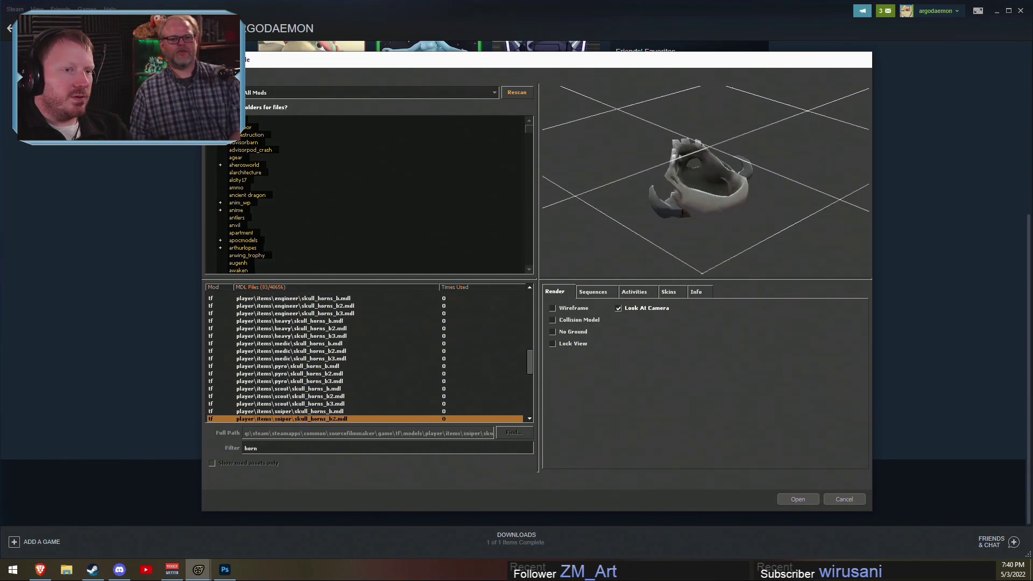
pyautogui.press('Down')
pyautogui.press('Down')
pyautogui.press('Down')
pyautogui.press('Down')
pyautogui.press('Down')
pyautogui.press('Down')
pyautogui.press('Down')
pyautogui.press('Down')
pyautogui.press('Down')
pyautogui.press('Down')
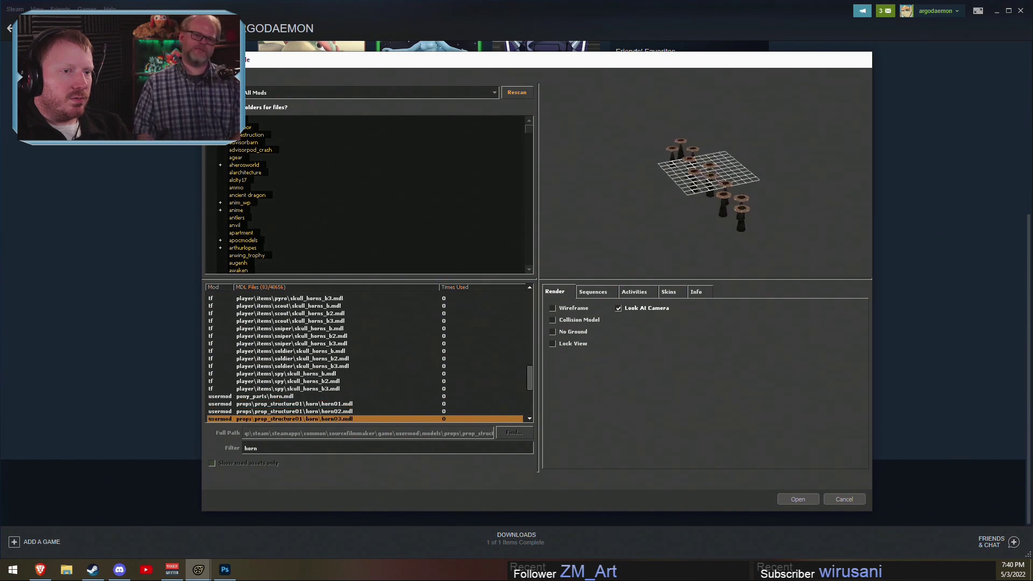
# Step: Preview the filtered models from the horn_set props to the heavy's hw2013 horned honcho, and close the model browser without loading one
pyautogui.press('Down')
pyautogui.press('Down')
pyautogui.press('Down')
pyautogui.press('Down')
pyautogui.press('Down')
pyautogui.press('Down')
pyautogui.press('Down')
pyautogui.press('Down')
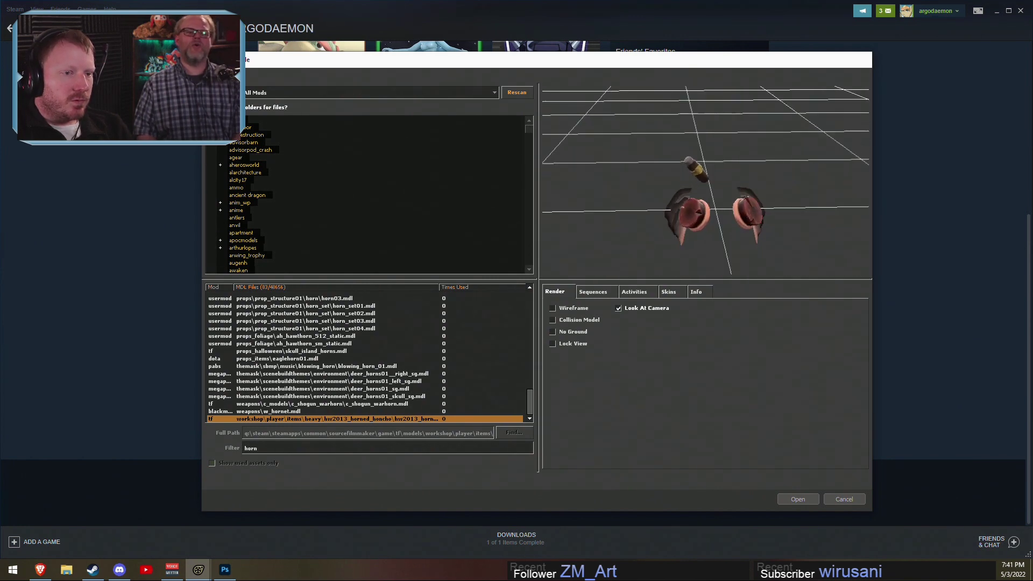
pyautogui.moveTo(673, 231); pyautogui.dragTo(630, 237)
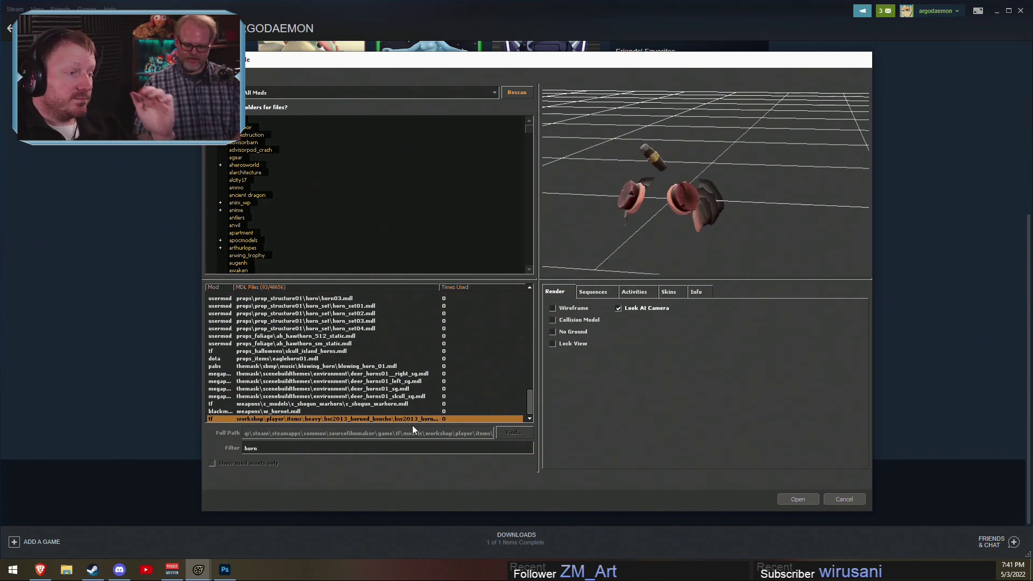
pyautogui.click(842, 500)
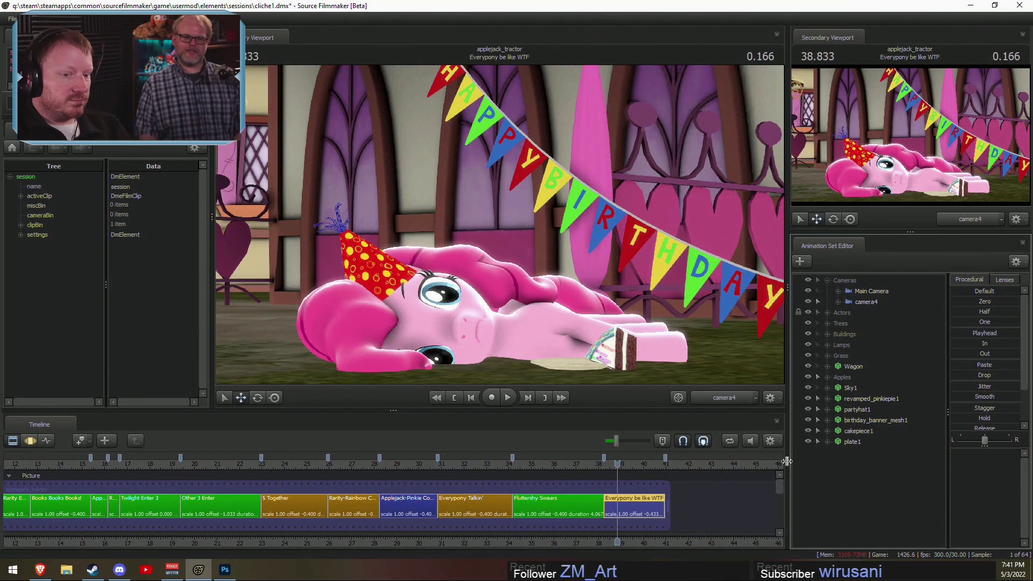
# Step: Start creating an animation set for a new model and filter the model browser to "confetti"
pyautogui.press('F4')
pyautogui.rightClick(837, 478)
pyautogui.click(911, 396)
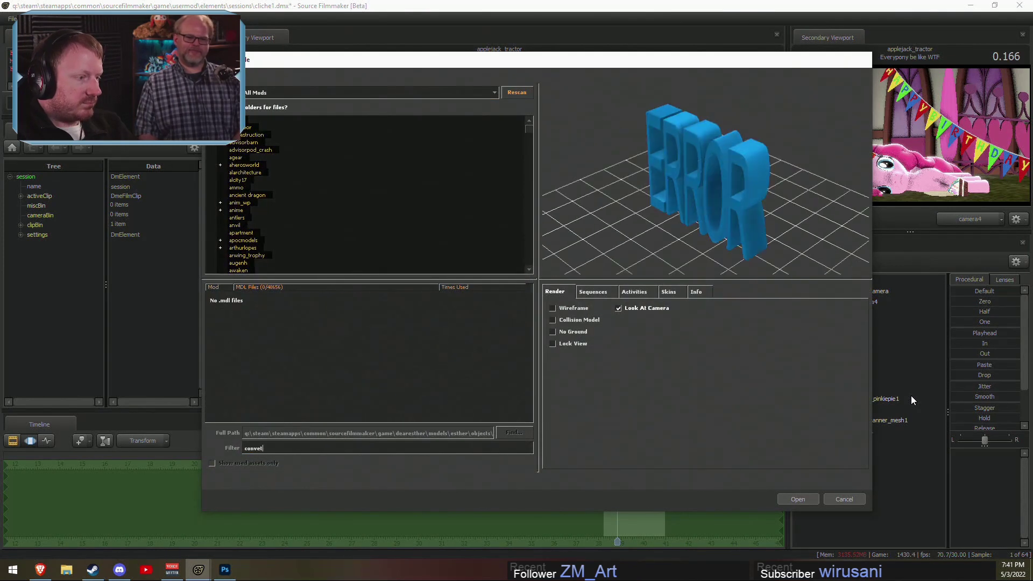
pyautogui.press('Left')
pyautogui.press('Left')
pyautogui.press('Left')
pyautogui.press('Left')
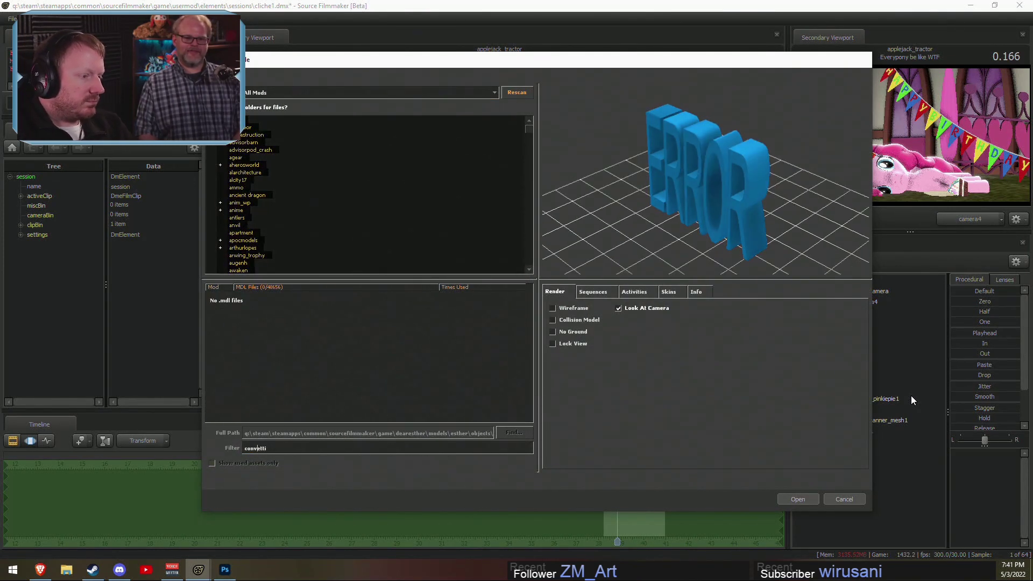
pyautogui.write('f\\\\f')
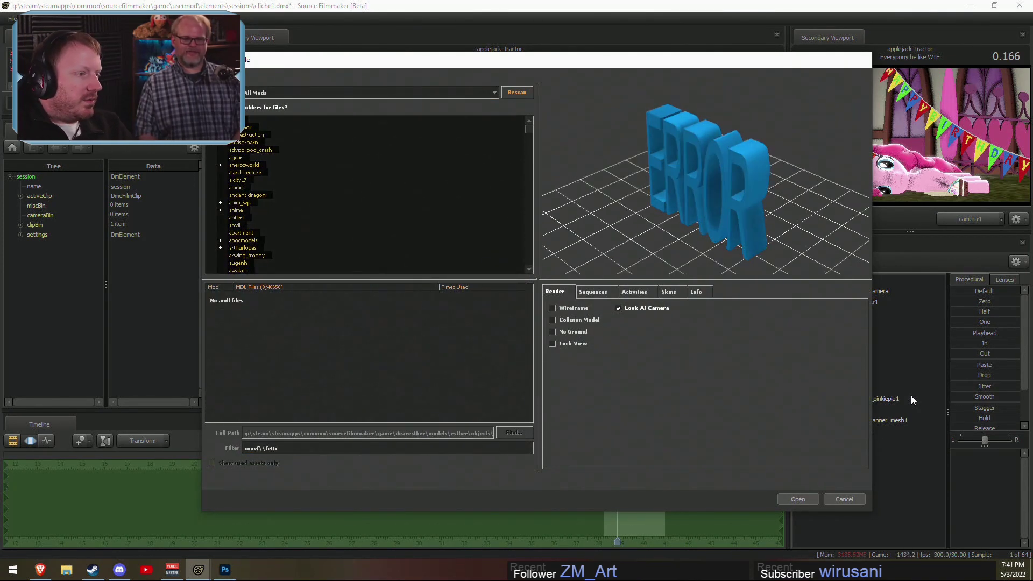
pyautogui.press('BackSpace')
pyautogui.press('BackSpace')
pyautogui.press('BackSpace')
pyautogui.press('BackSpace')
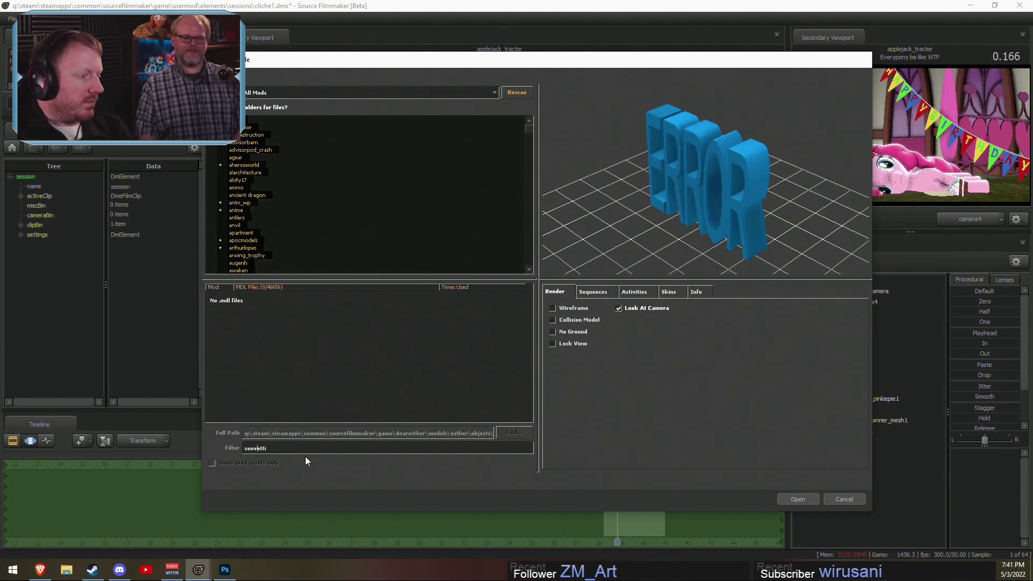
pyautogui.write('f')
# Step: Preview and compare the confetti models, including the single, concentrated and pinkie_playset variants
pyautogui.click(297, 313)
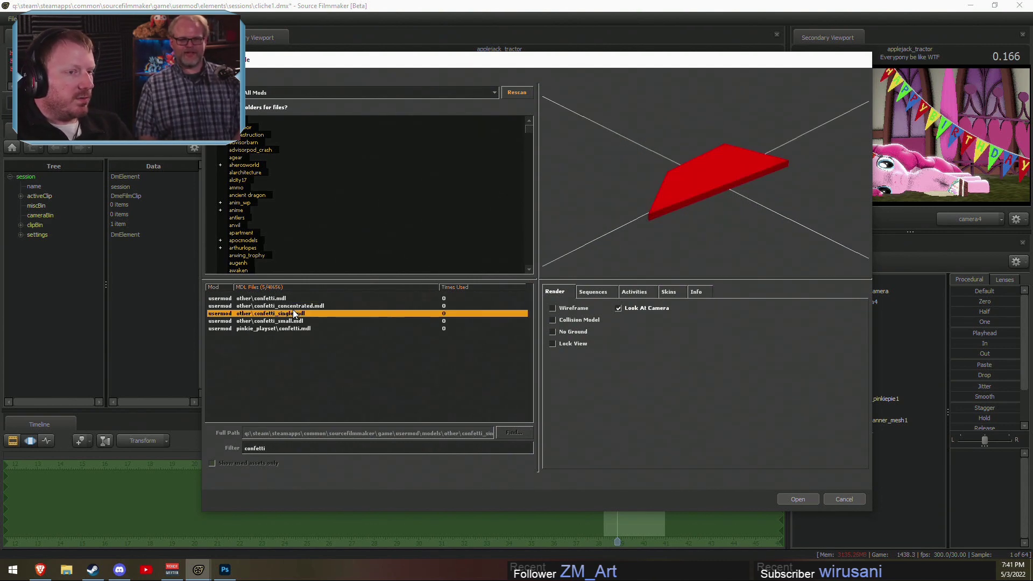
pyautogui.press('Up')
pyautogui.moveTo(730, 187); pyautogui.dragTo(677, 160)
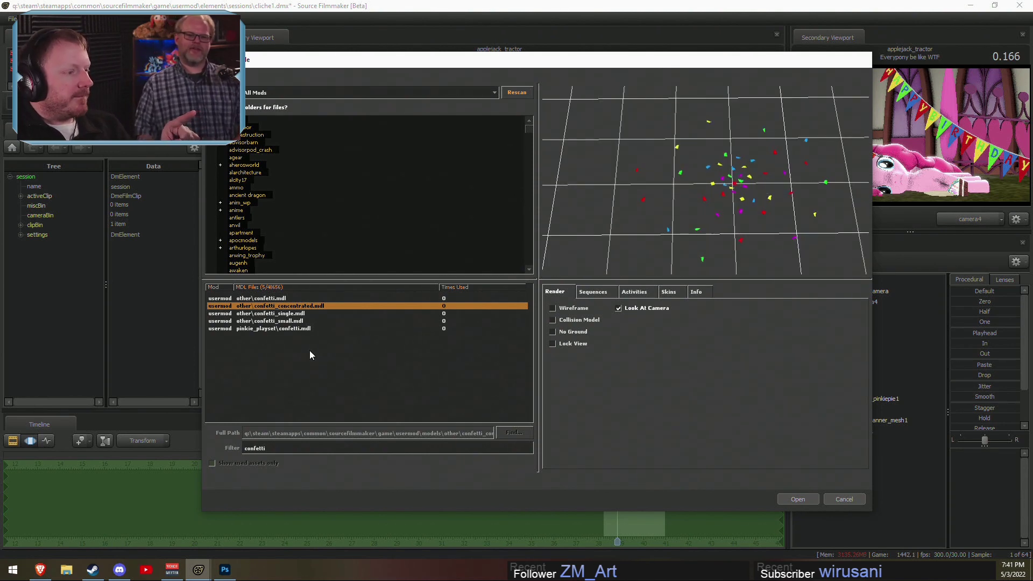
pyautogui.click(297, 327)
pyautogui.press('Up')
pyautogui.press('Up')
pyautogui.press('Up')
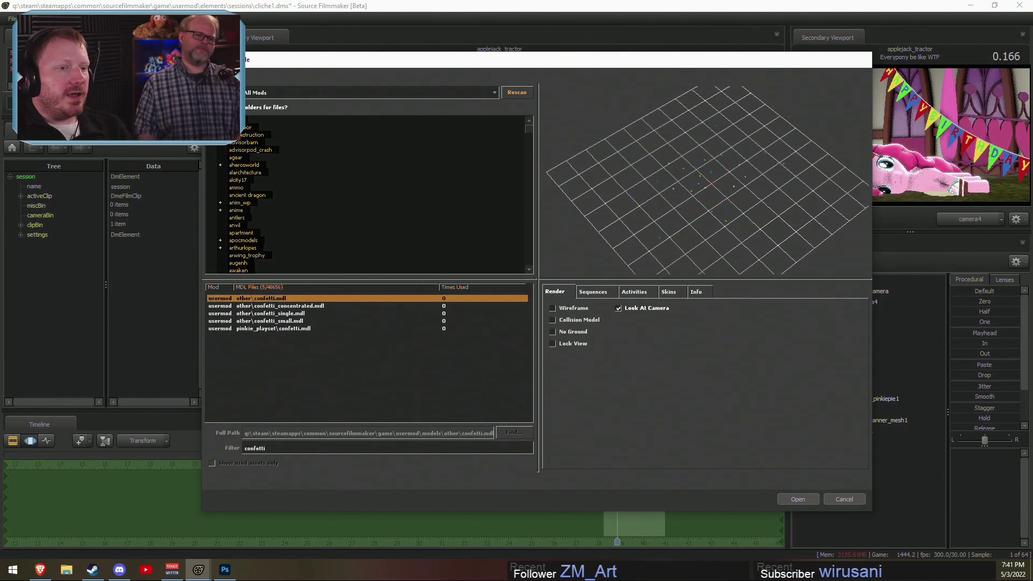
pyautogui.press('Down')
pyautogui.press('Up')
pyautogui.press('Down')
pyautogui.press('Down')
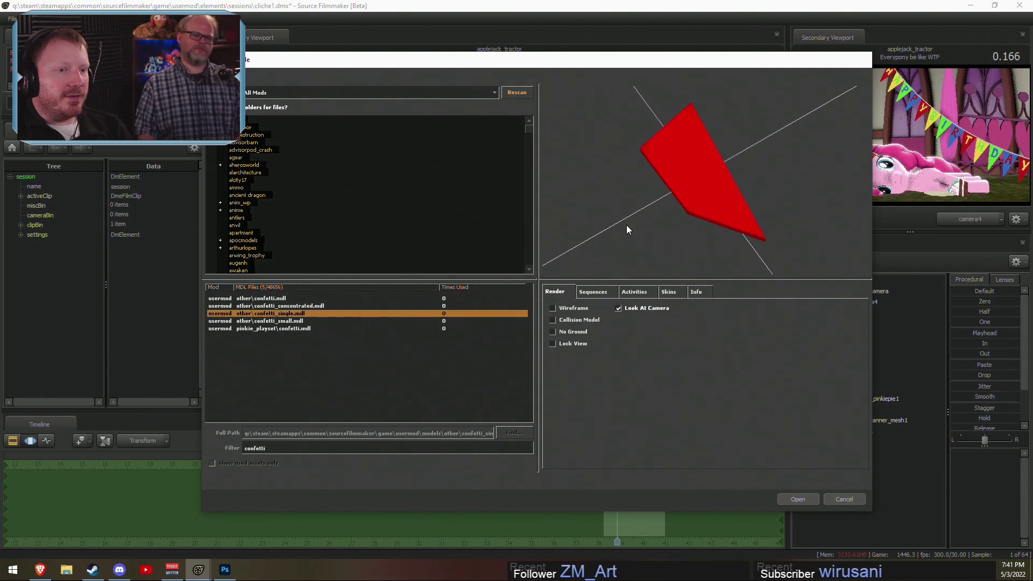
# Step: Load the other\confetti_concentrated model into the shot and frame it in the work camera
pyautogui.press('Up')
pyautogui.press('Up')
pyautogui.press('Down')
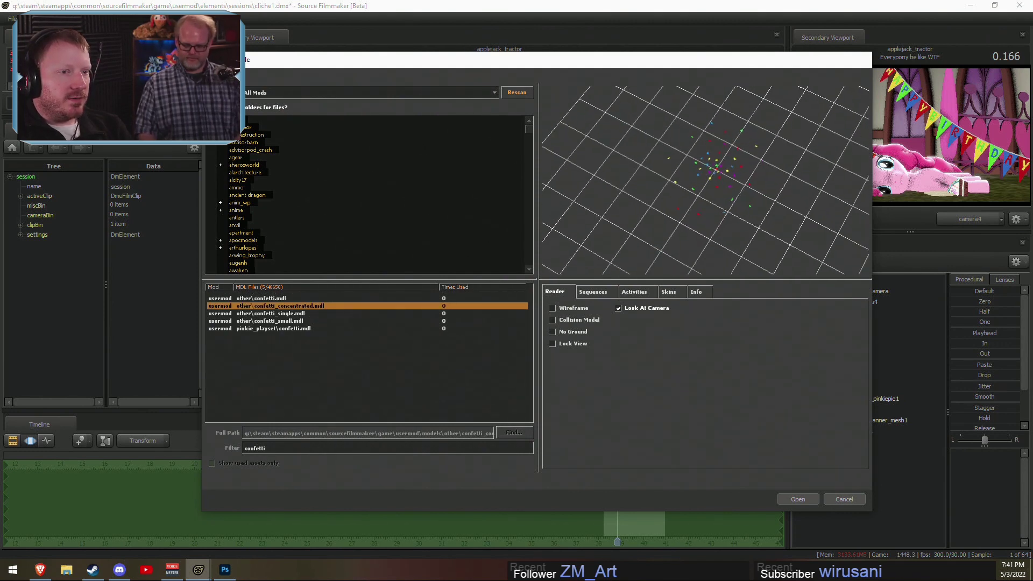
pyautogui.click(816, 499)
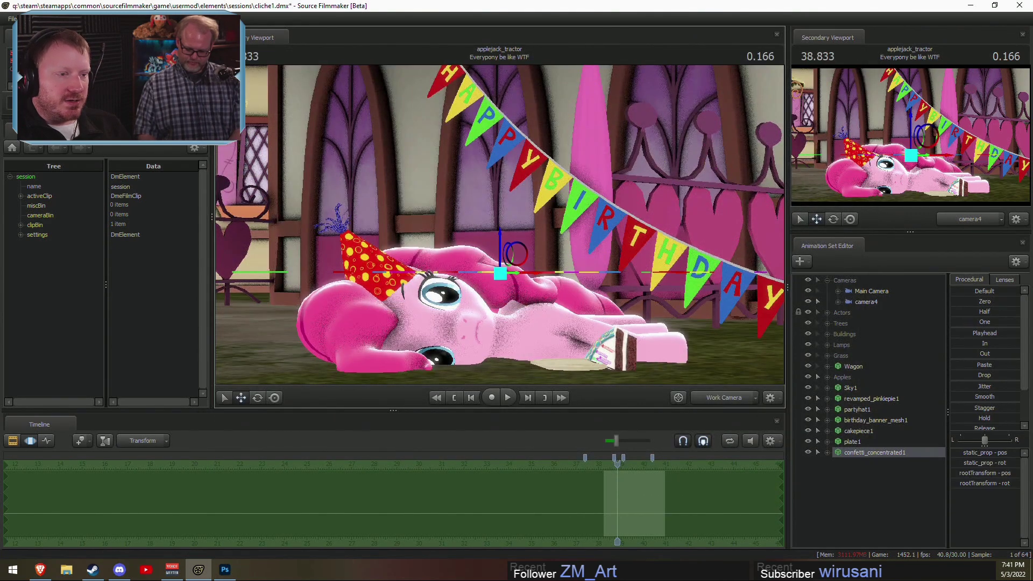
pyautogui.press('f')
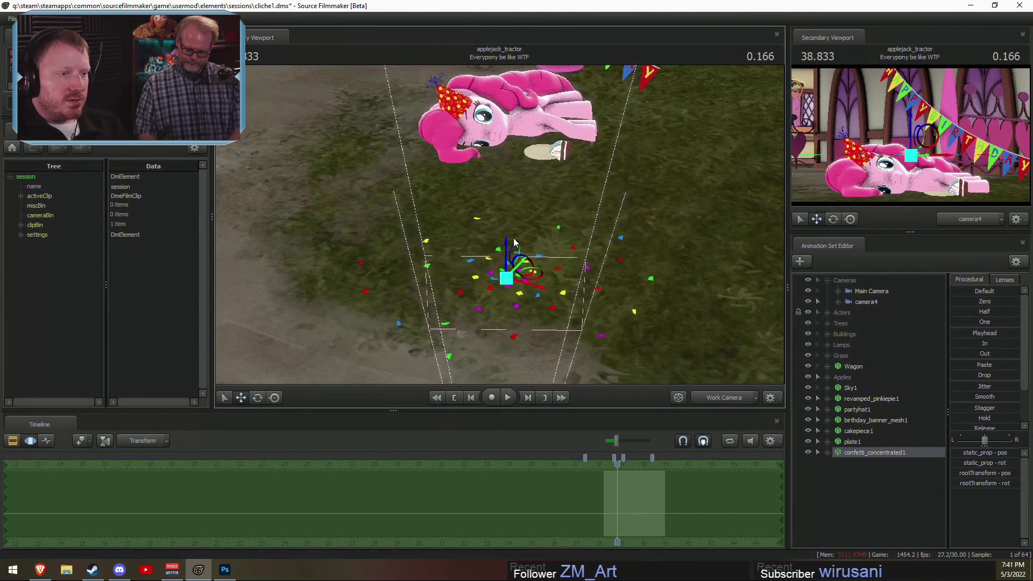
# Step: Move the confetti_concentrated1 model over to the lying pony and lower it toward the ground beside her
pyautogui.moveTo(538, 279); pyautogui.dragTo(526, 114)
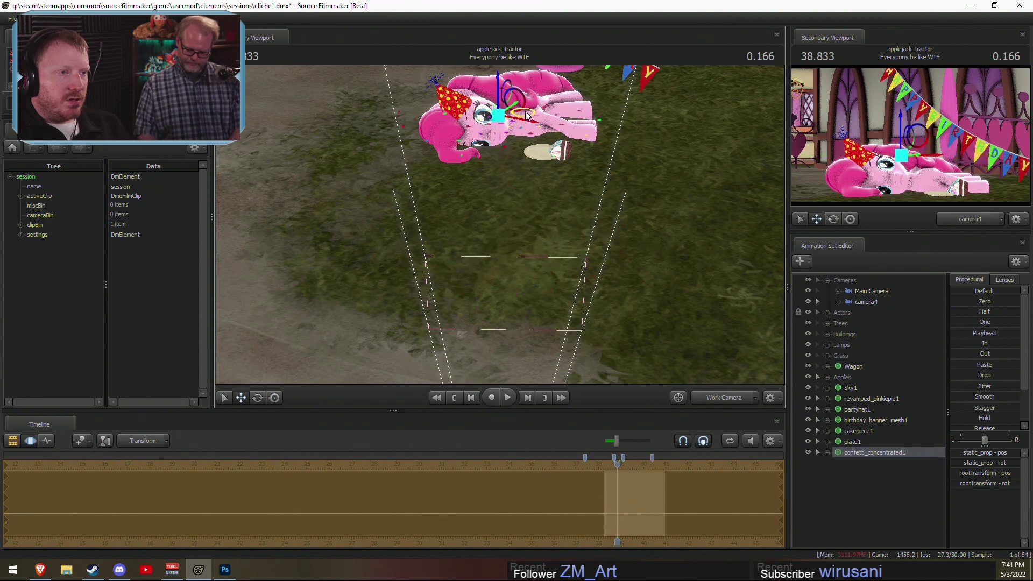
pyautogui.press('f')
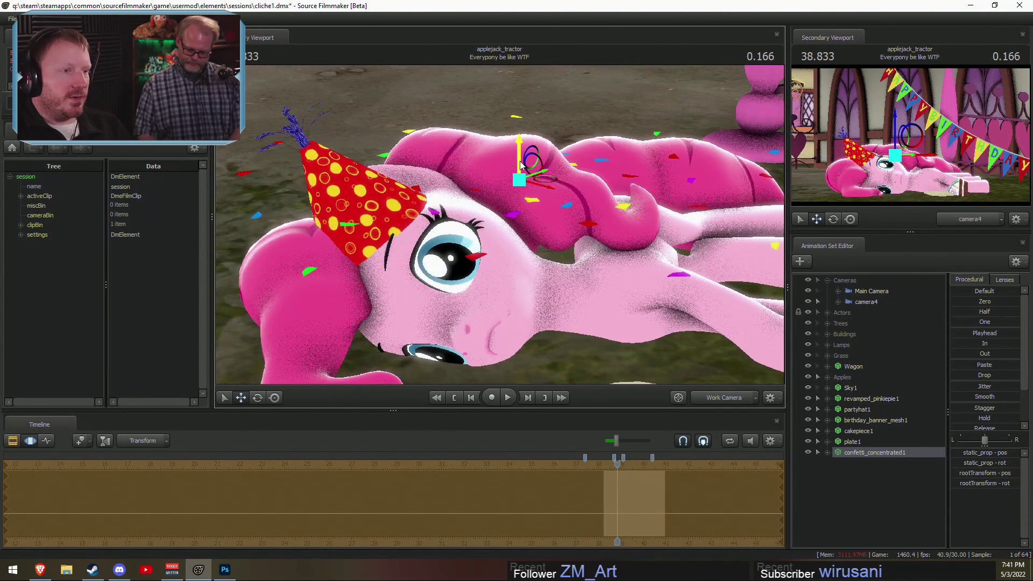
pyautogui.moveTo(524, 152); pyautogui.dragTo(494, 296)
pyautogui.press('s')
pyautogui.press('F2')
pyautogui.press('F3')
pyautogui.press('F2')
pyautogui.press('F3')
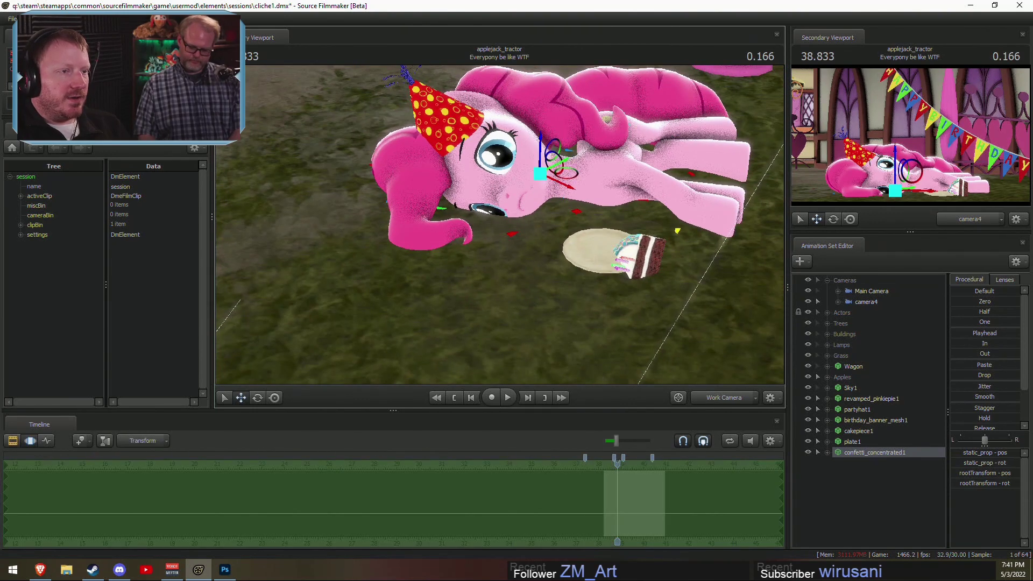
# Step: Adjust the confetti's position so it lies scattered on the ground in front of the pony's face and the plate
pyautogui.keyDown('alt'); pyautogui.moveTo(561, 151); pyautogui.dragTo(501, 220); pyautogui.keyUp('alt')
pyautogui.press('F2')
pyautogui.press('F3')
pyautogui.press('F2')
pyautogui.press('F3')
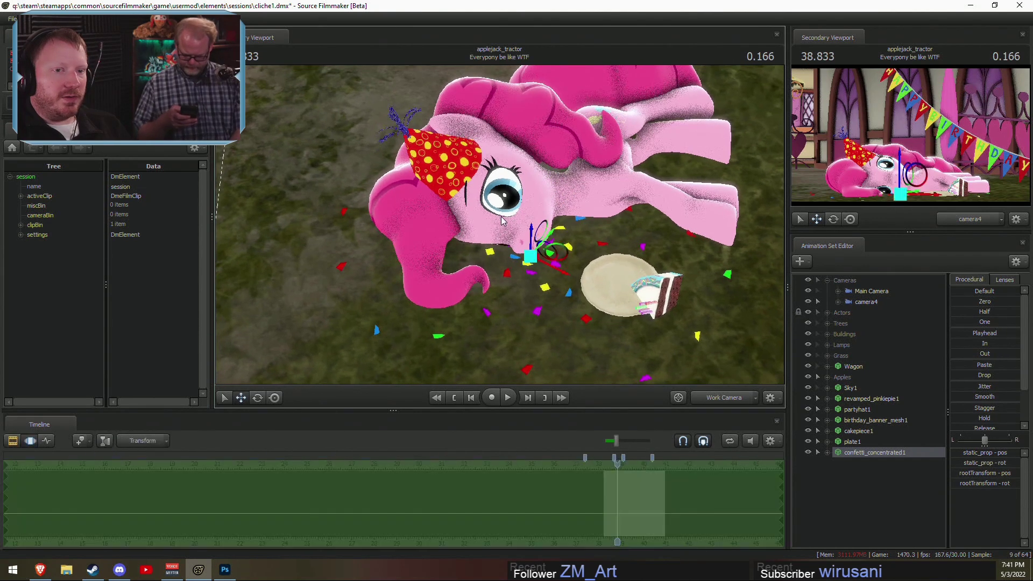
pyautogui.press('F2')
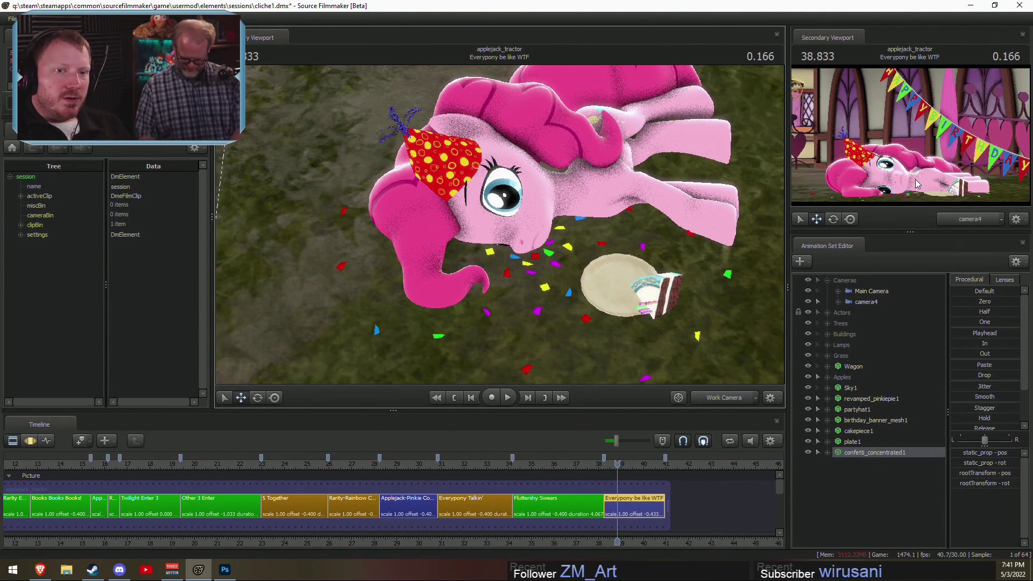
# Step: Start creating an animation set for a new model, filter the models by "table", and preview the matching tables
pyautogui.rightClick(869, 506)
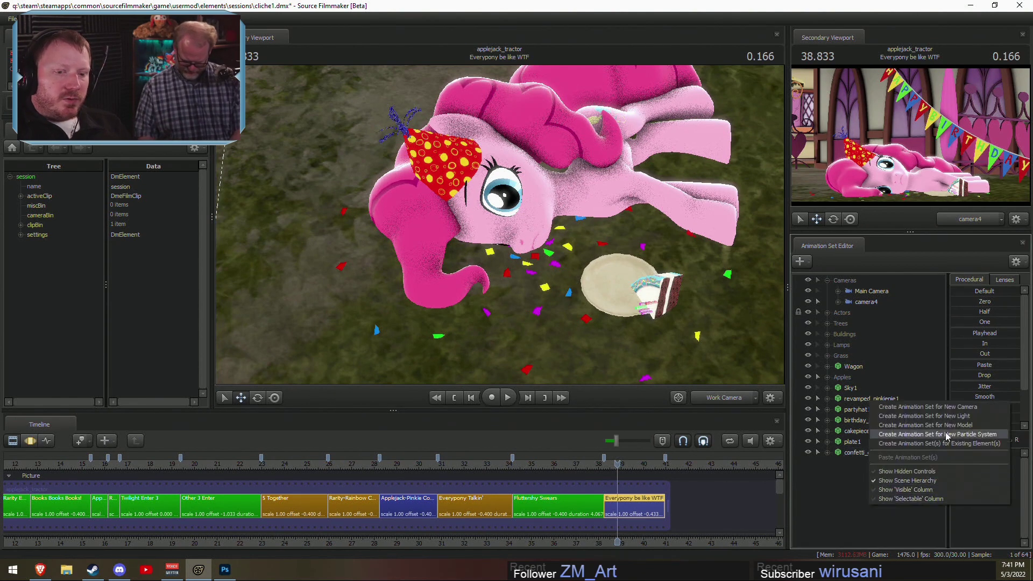
pyautogui.click(948, 425)
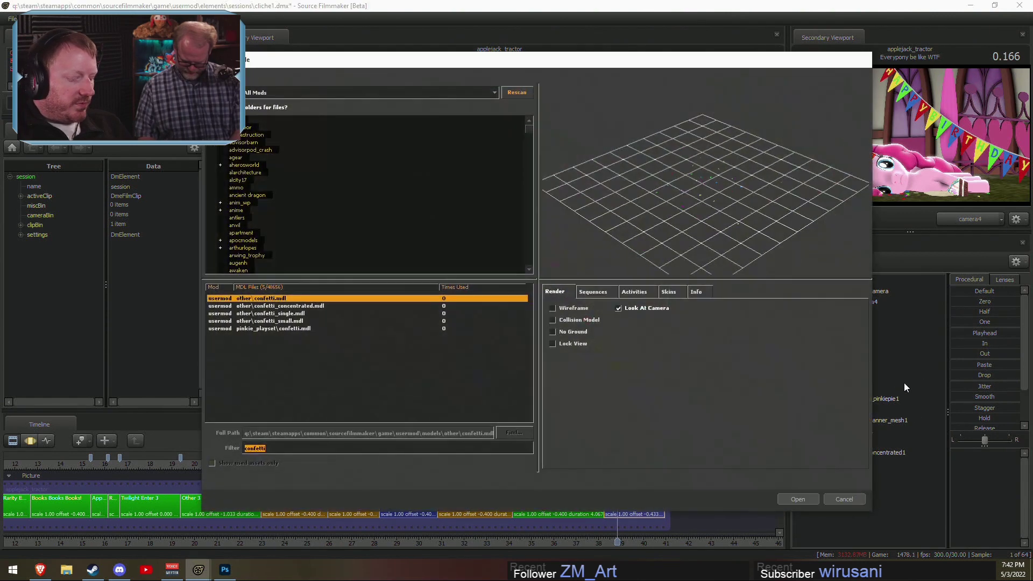
pyautogui.write('table')
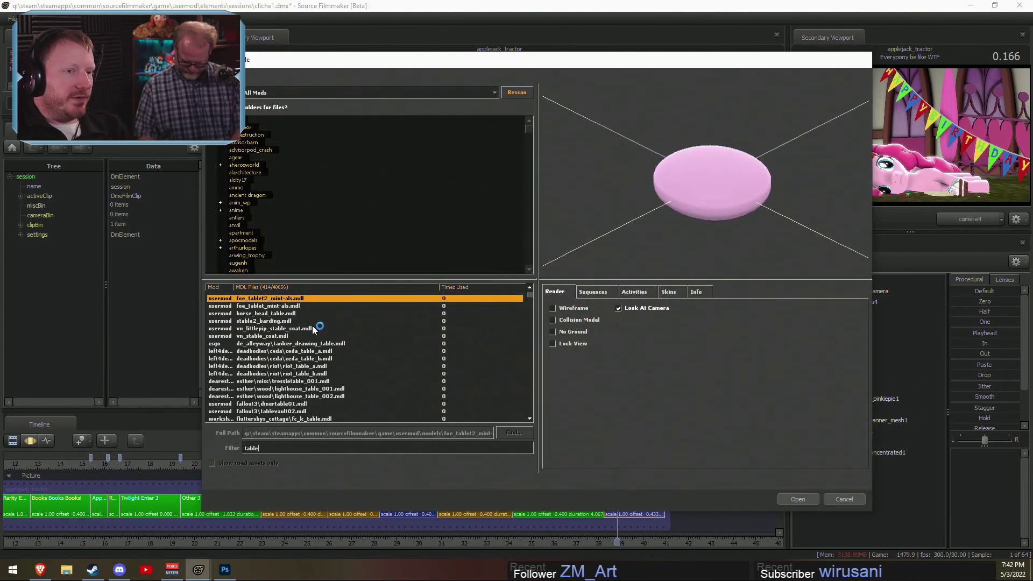
pyautogui.press('Down')
pyautogui.press('Down')
pyautogui.press('Down')
pyautogui.press('Down')
pyautogui.press('Down')
pyautogui.press('Down')
pyautogui.press('Down')
pyautogui.press('Down')
pyautogui.press('Down')
pyautogui.press('Down')
pyautogui.press('Down')
pyautogui.press('Down')
pyautogui.press('Down')
pyautogui.press('Down')
pyautogui.press('Down')
# Step: Compare the table models without wireframe display and load fluttershys_cottage\fc_k_table.mdl into the scene
pyautogui.click(576, 307)
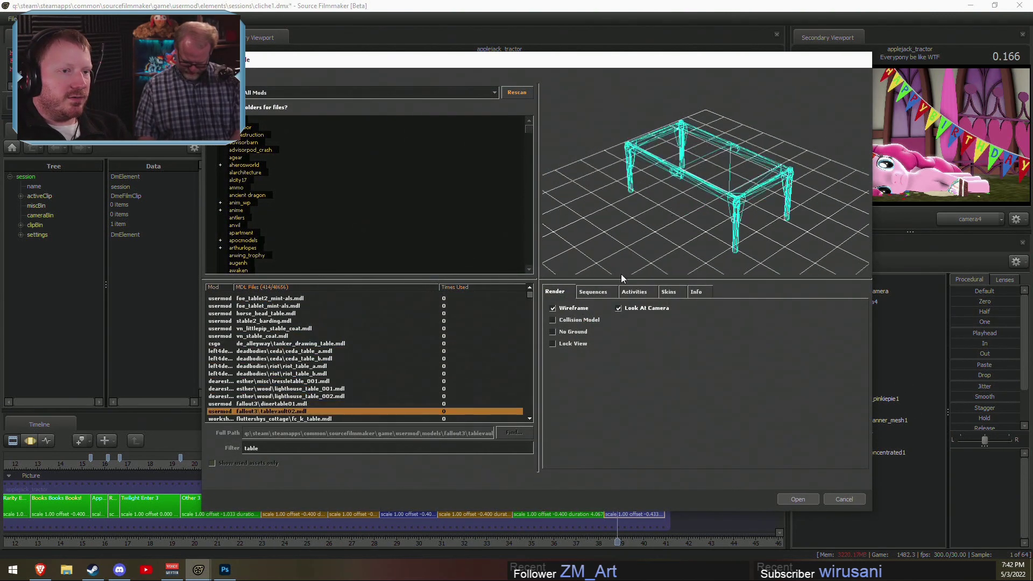
pyautogui.press('Down')
pyautogui.press('Up')
pyautogui.click(560, 307)
pyautogui.press('Down')
pyautogui.press('Down')
pyautogui.press('Down')
pyautogui.press('Up')
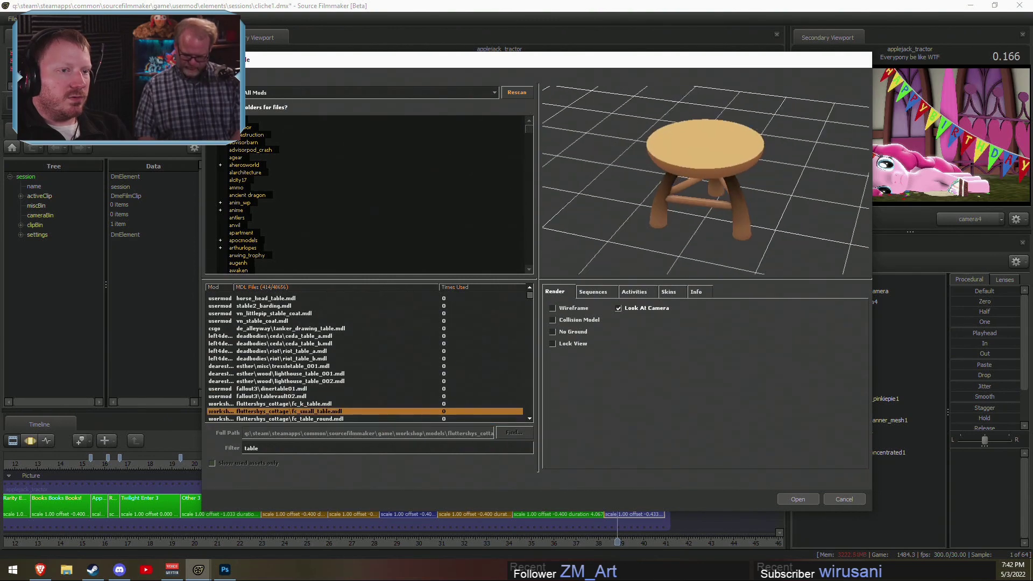
pyautogui.press('Down')
pyautogui.press('Up')
pyautogui.press('Up')
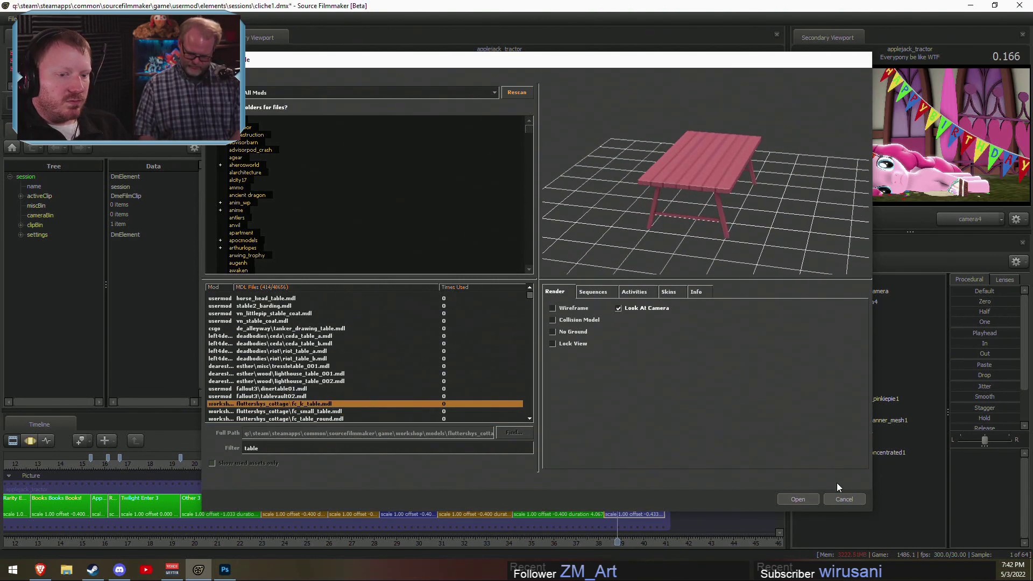
pyautogui.press('Return')
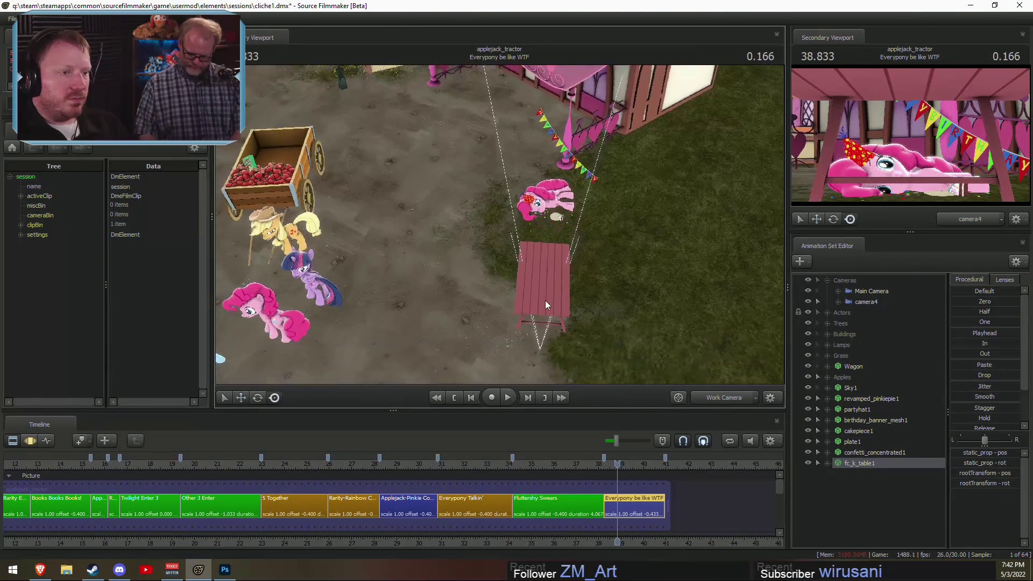
# Step: Move the fc_k_table1 model behind the lying pony, near the building's awning
pyautogui.press('F3')
pyautogui.moveTo(537, 310); pyautogui.dragTo(516, 129)
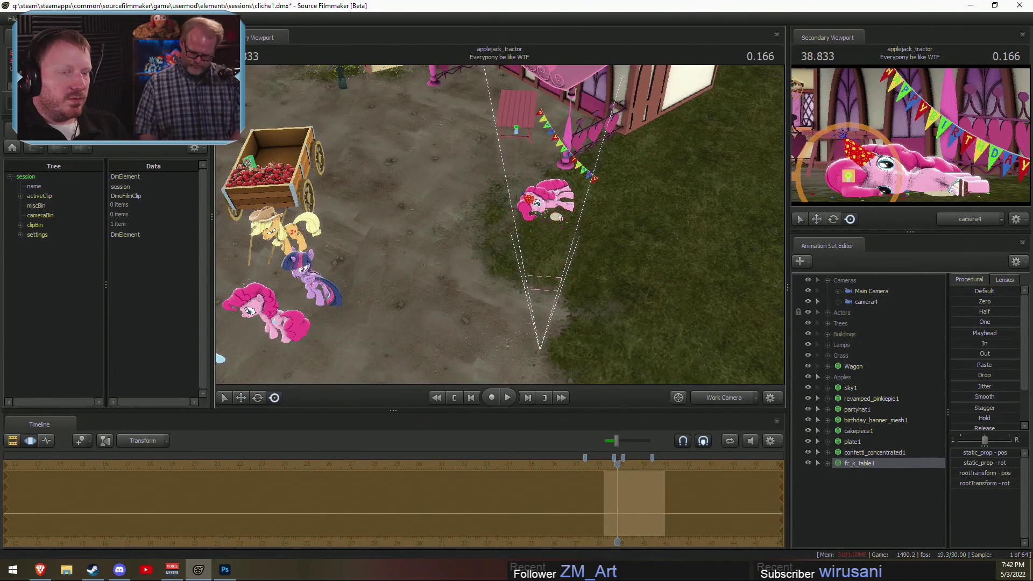
pyautogui.press('w')
pyautogui.moveTo(493, 235); pyautogui.dragTo(493, 178)
# Step: Rotate the table about its vertical axis so it stands at an angle beside the birthday banner
pyautogui.press('e')
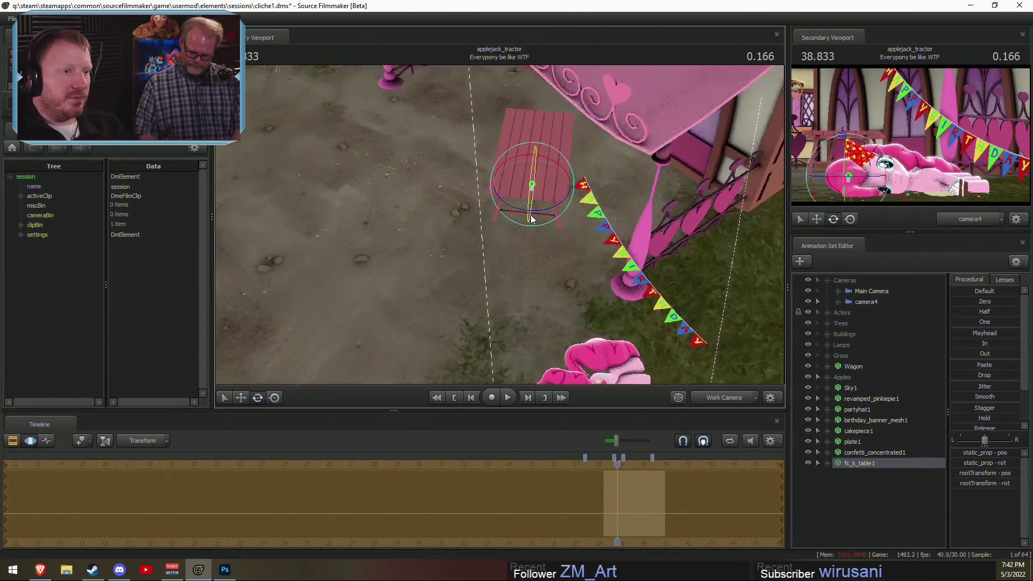
pyautogui.moveTo(540, 216); pyautogui.dragTo(558, 214)
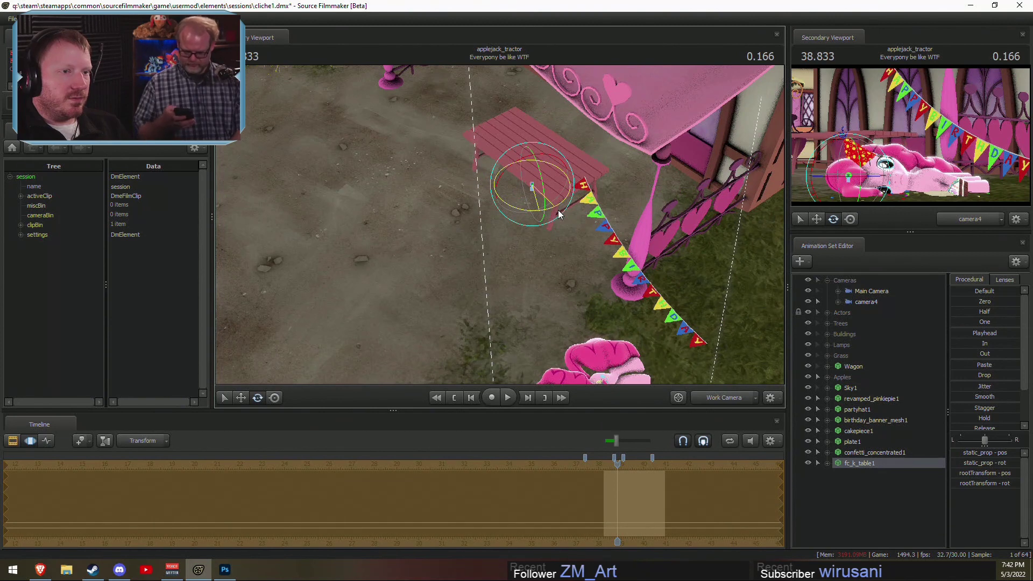
pyautogui.moveTo(626, 263)
pyautogui.keyDown('alt'); pyautogui.mouseDown()
pyautogui.moveTo(626, 172)
pyautogui.moveTo(626, 263)
pyautogui.mouseUp(); pyautogui.keyUp('alt')
pyautogui.press('F2')
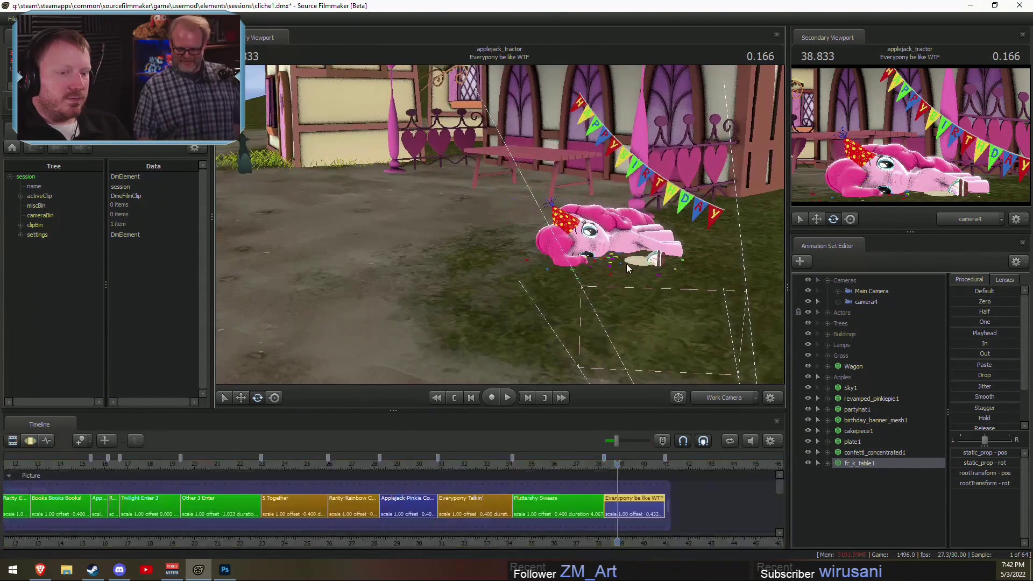
pyautogui.press('F3')
pyautogui.rightClick(857, 490)
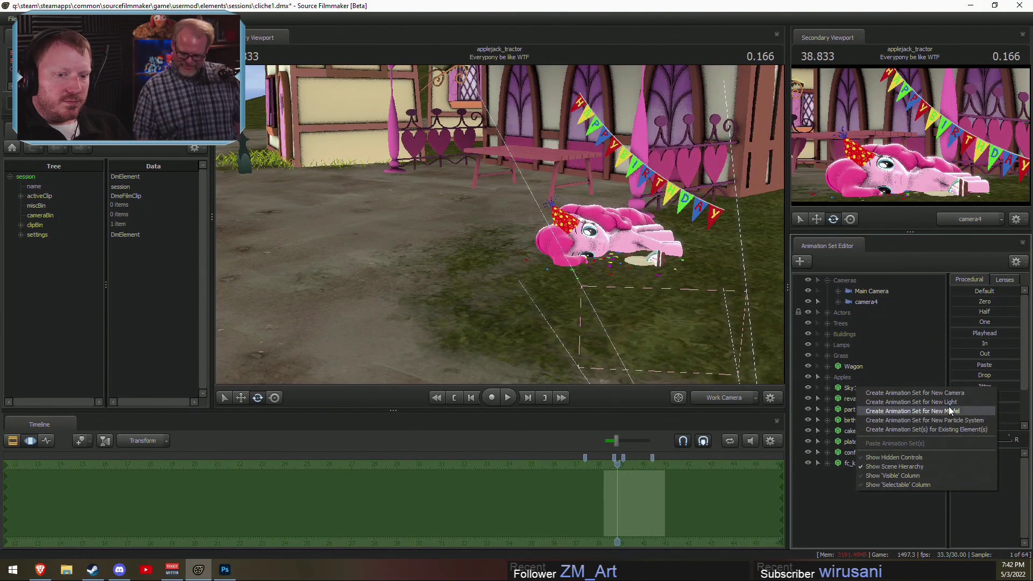
pyautogui.click(944, 411)
pyautogui.press('Escape')
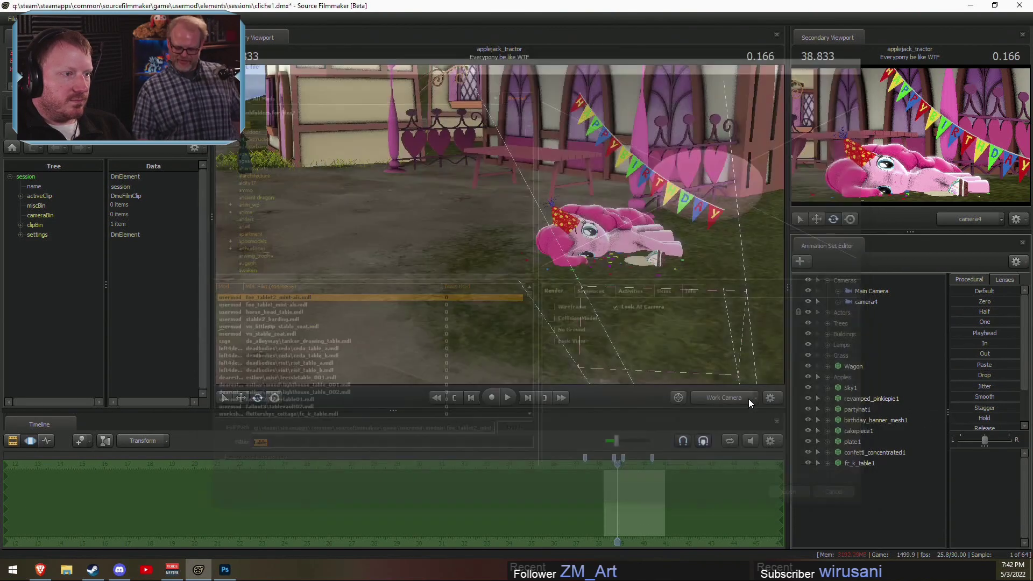
# Step: Copy the aztec grass field animation sets from the Grass group and paste them into the animation set list
pyautogui.moveTo(626, 263); pyautogui.dragTo(605, 299)
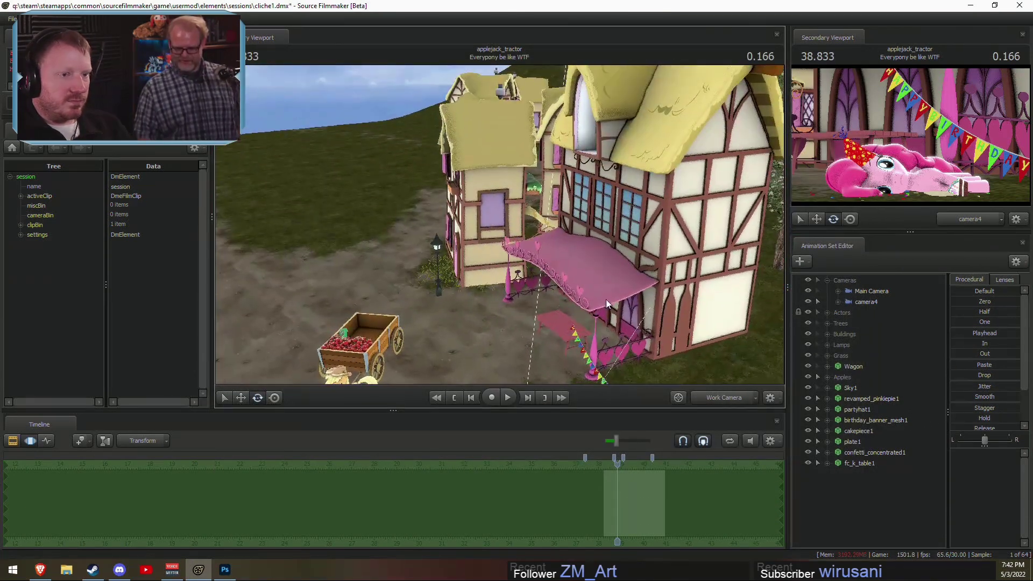
pyautogui.click(833, 356)
pyautogui.click(828, 356)
pyautogui.rightClick(875, 379)
pyautogui.click(886, 385)
pyautogui.click(828, 355)
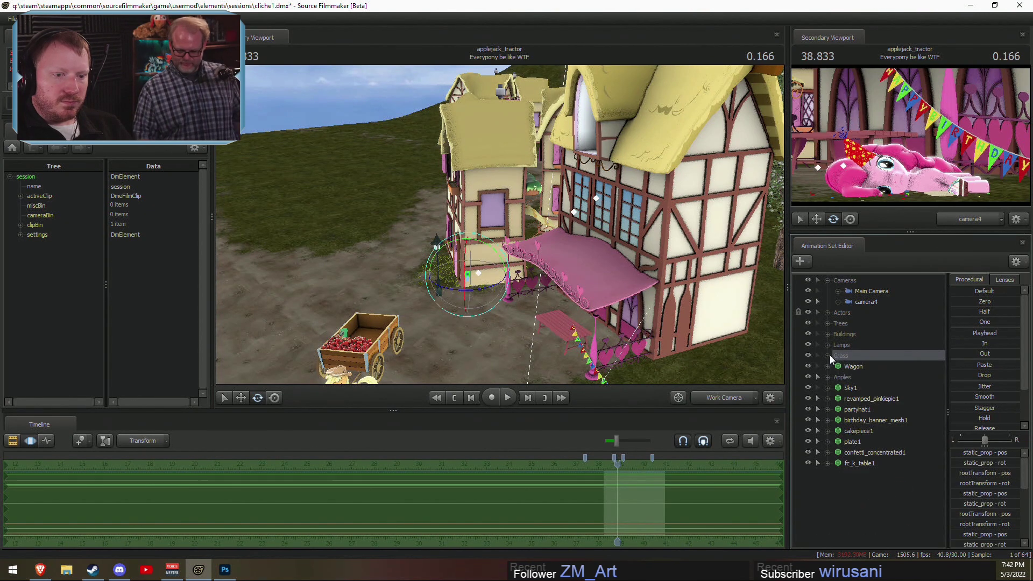
pyautogui.rightClick(860, 515)
pyautogui.click(894, 471)
# Step: Select the six pasted aztec_grass_field sets and move them together to the grass around the lying pony
pyautogui.click(867, 473)
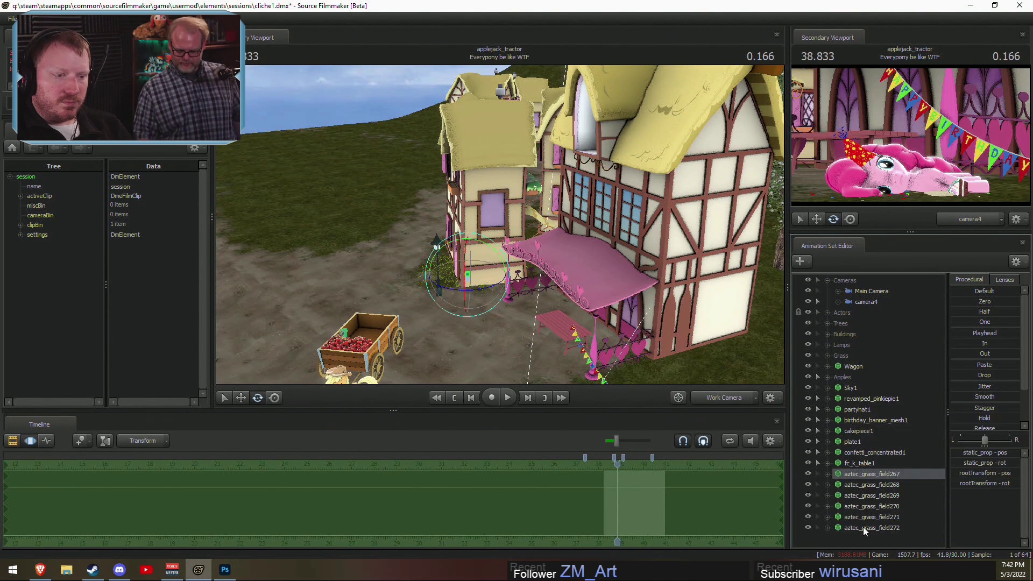
pyautogui.keyDown('shift'); pyautogui.click(862, 527); pyautogui.keyUp('shift')
pyautogui.moveTo(350, 160); pyautogui.dragTo(350, 160)
pyautogui.moveTo(389, 131); pyautogui.dragTo(506, 246)
pyautogui.press('w')
pyautogui.moveTo(526, 204); pyautogui.dragTo(526, 204)
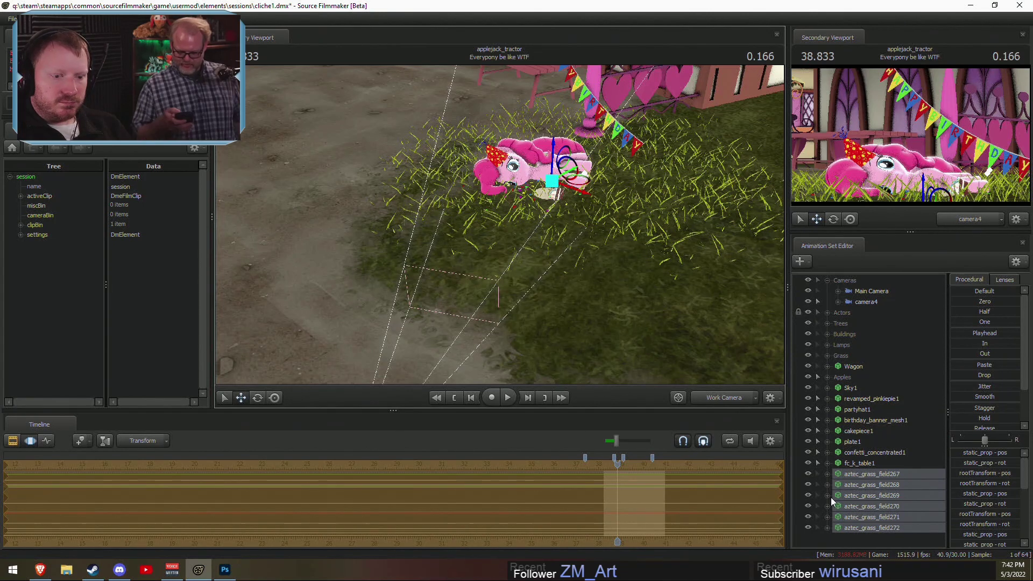
# Step: Lower the six grass sets into the ground so only short blade tips stick out around the pony
pyautogui.moveTo(499, 224); pyautogui.dragTo(500, 224)
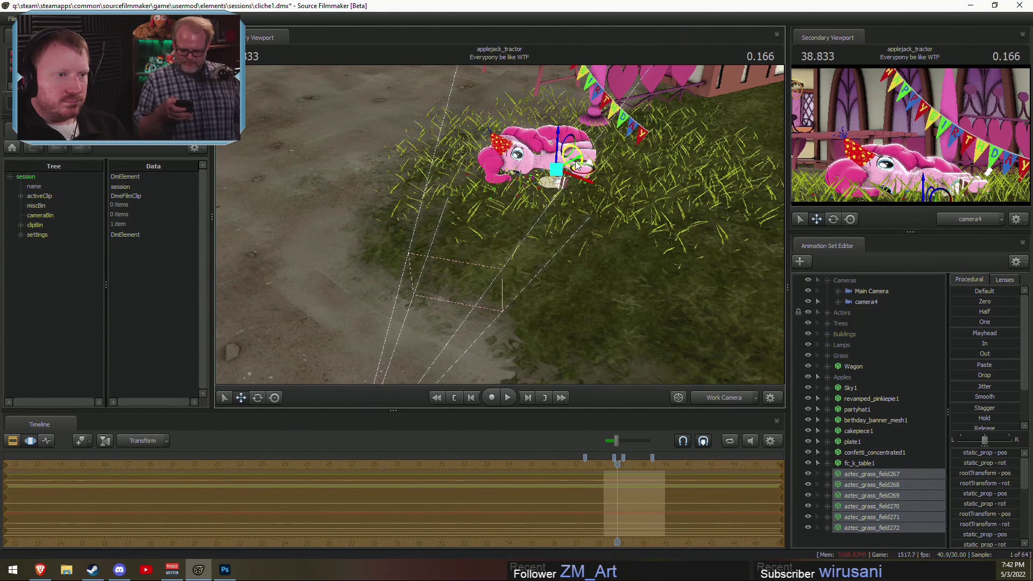
pyautogui.moveTo(570, 164); pyautogui.dragTo(565, 171)
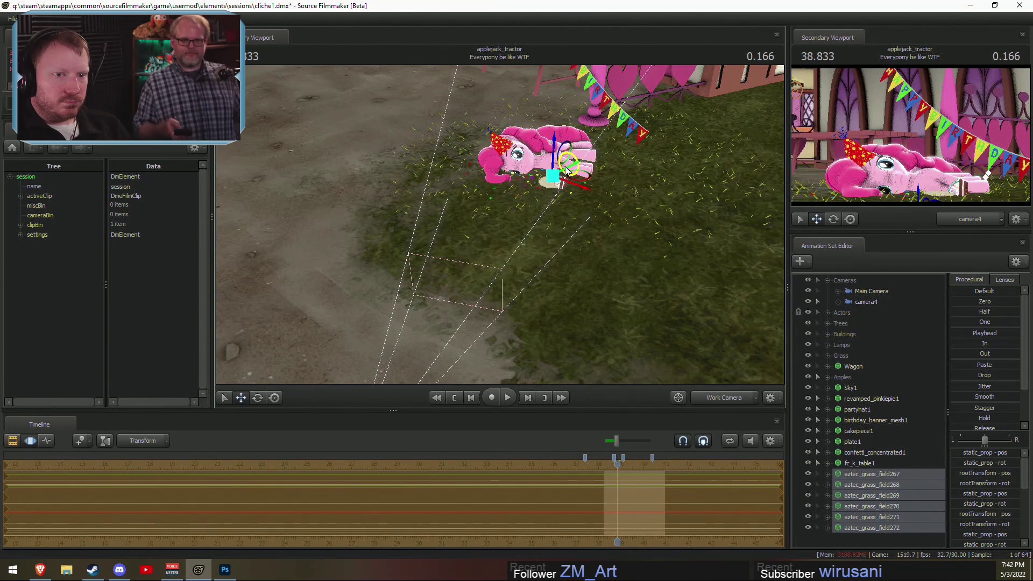
pyautogui.press('F2')
pyautogui.press('F3')
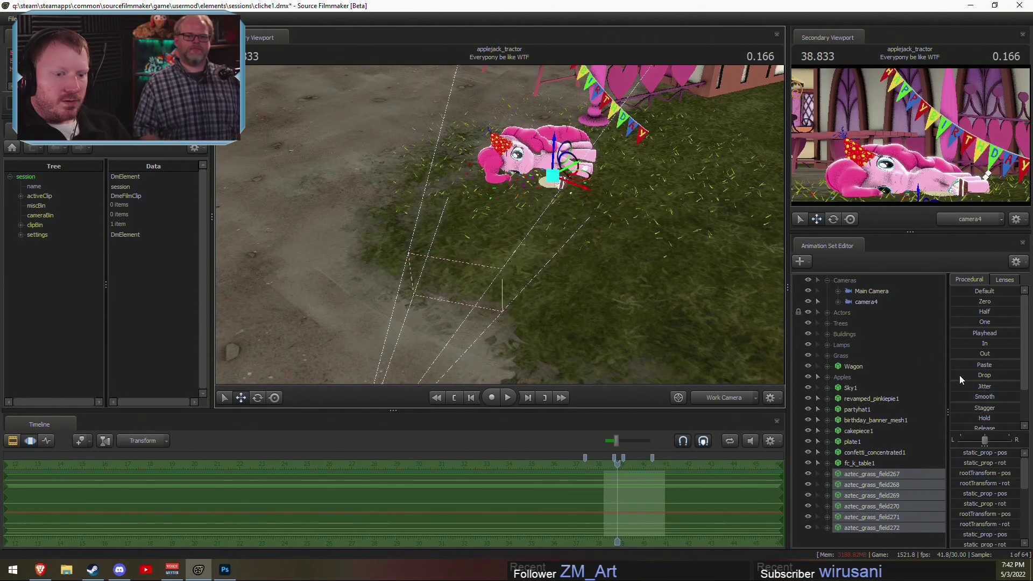
# Step: Delete the animation sets aztec_grass_field268 through aztec_grass_field272, keeping only aztec_grass_field267
pyautogui.rightClick(860, 476)
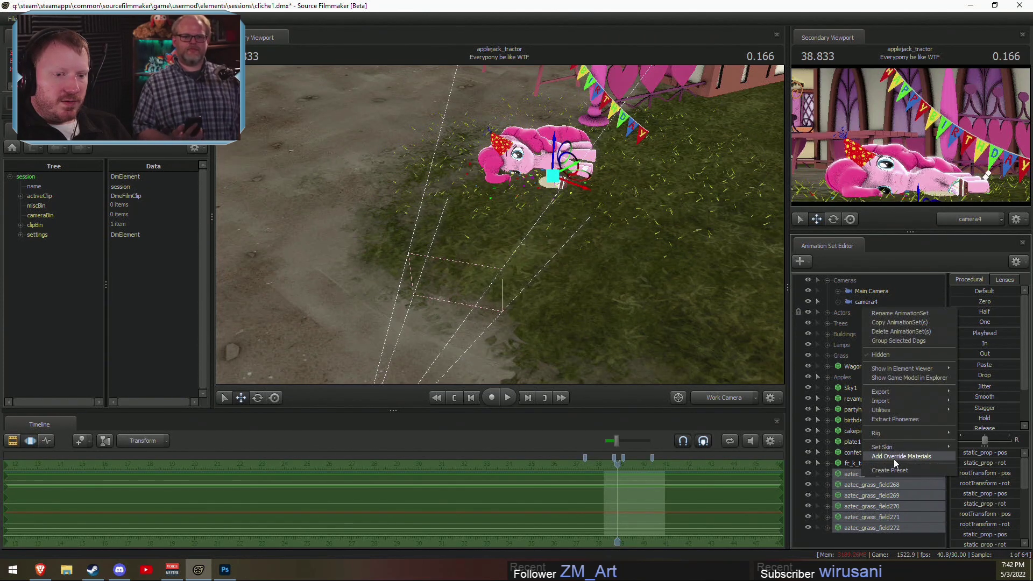
pyautogui.click(866, 486)
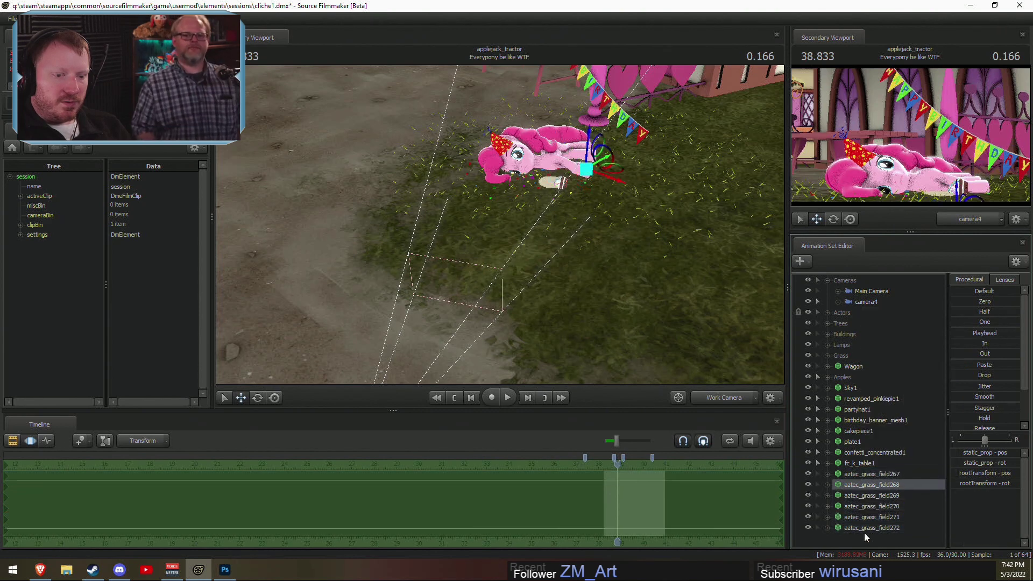
pyautogui.keyDown('shift'); pyautogui.click(866, 532); pyautogui.keyUp('shift')
pyautogui.rightClick(855, 485)
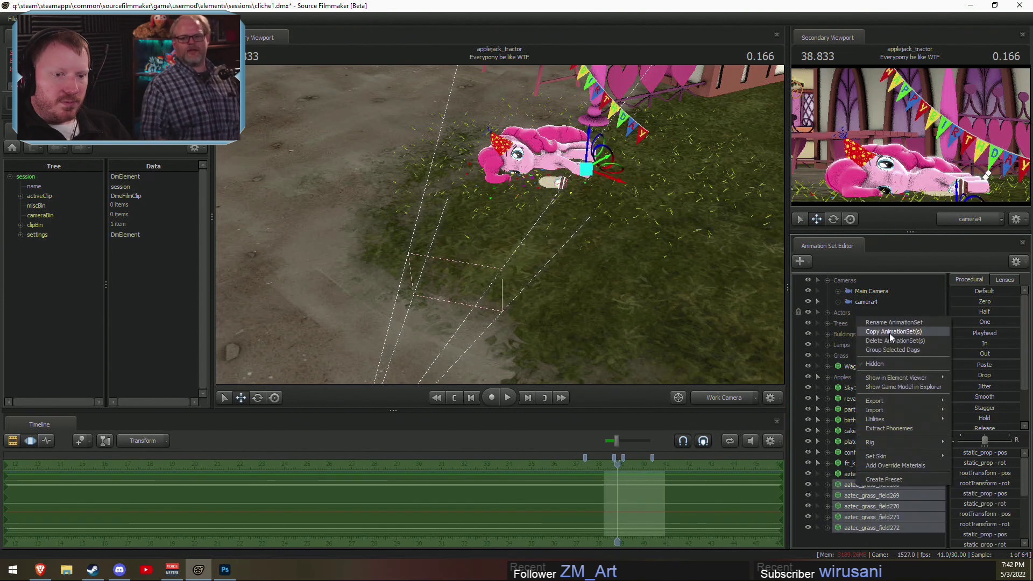
pyautogui.click(888, 341)
# Step: Add a scale control to the static_prop transform of aztec_grass_field267
pyautogui.doubleClick(849, 484)
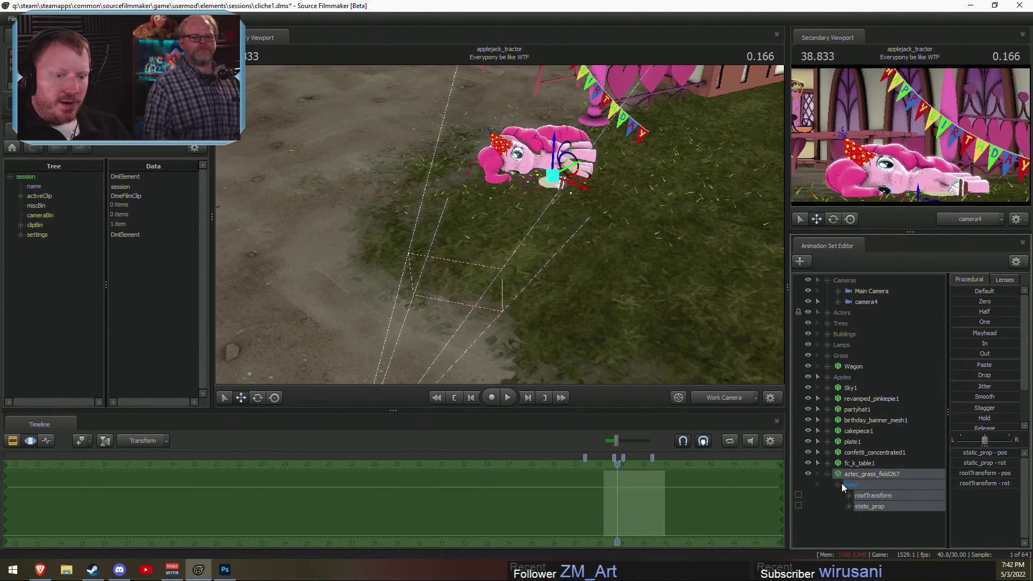
pyautogui.rightClick(890, 505)
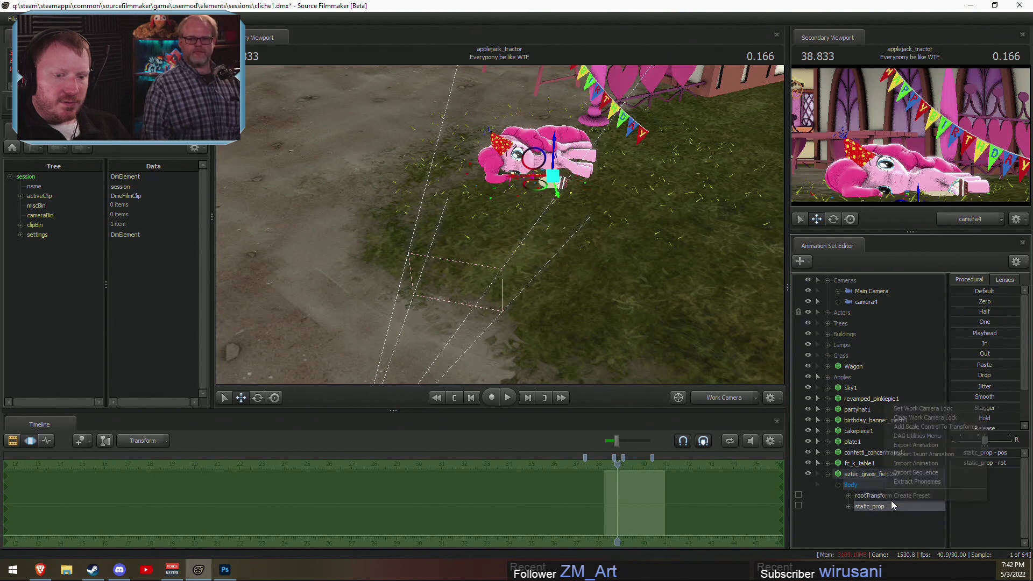
pyautogui.click(921, 427)
pyautogui.click(971, 456)
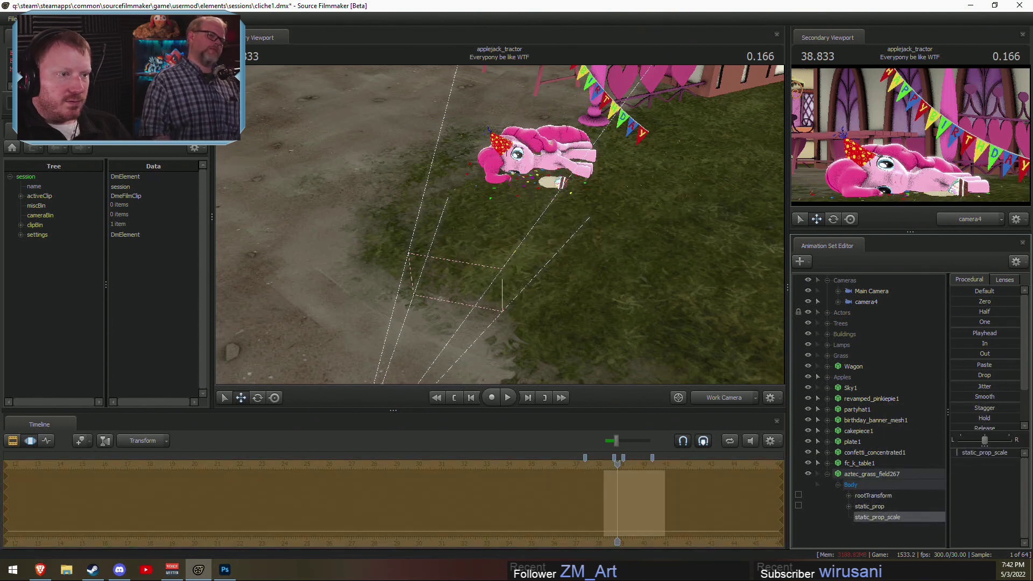
# Step: Lift aztec_grass_field267 out of the ground in front of the pony and reduce its static_prop_scale
pyautogui.click(896, 482)
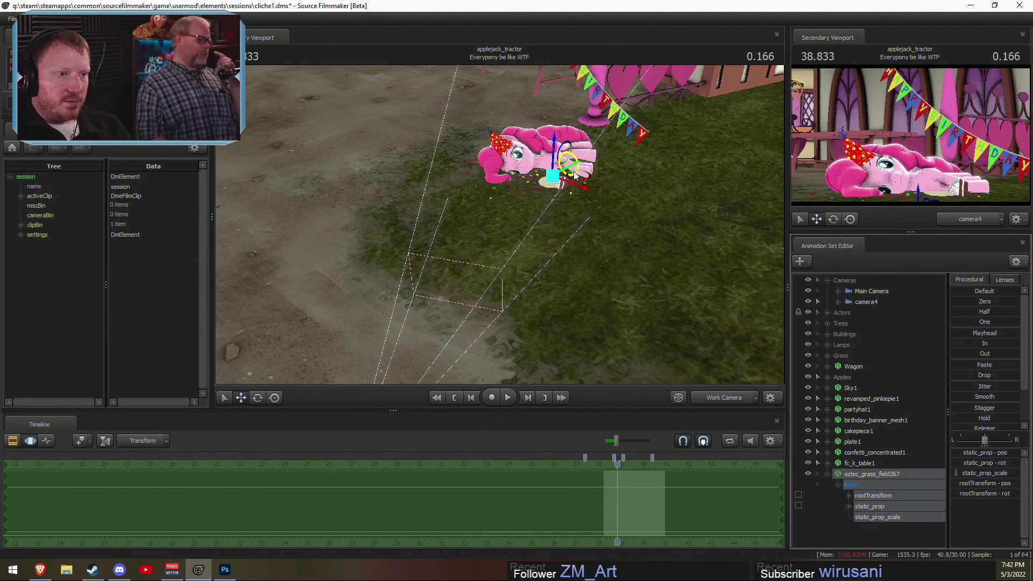
pyautogui.moveTo(553, 175); pyautogui.dragTo(560, 203)
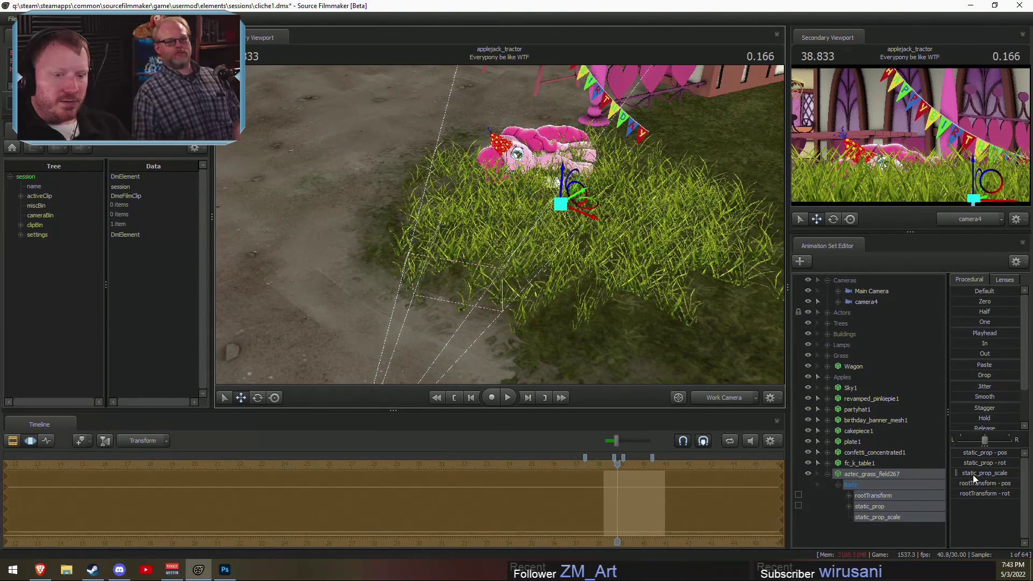
pyautogui.moveTo(972, 474); pyautogui.dragTo(970, 474)
# Step: Shrink aztec_grass_field267 further and reposition it so a patch of short blades stands on the ground in front of the cake
pyautogui.moveTo(591, 301); pyautogui.dragTo(571, 182)
pyautogui.press('w')
pyautogui.press('w')
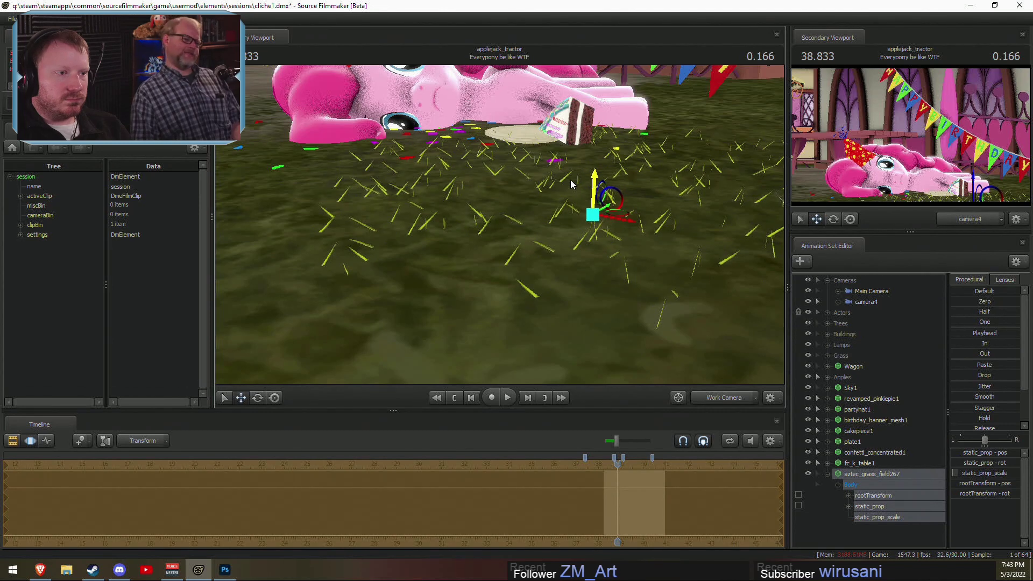
pyautogui.moveTo(967, 475); pyautogui.dragTo(953, 475)
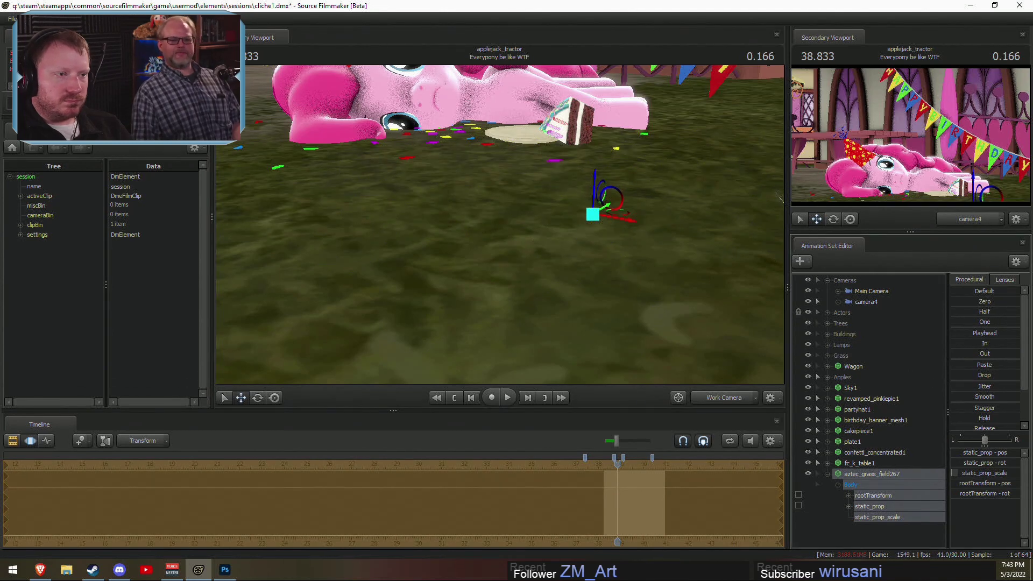
pyautogui.click(859, 476)
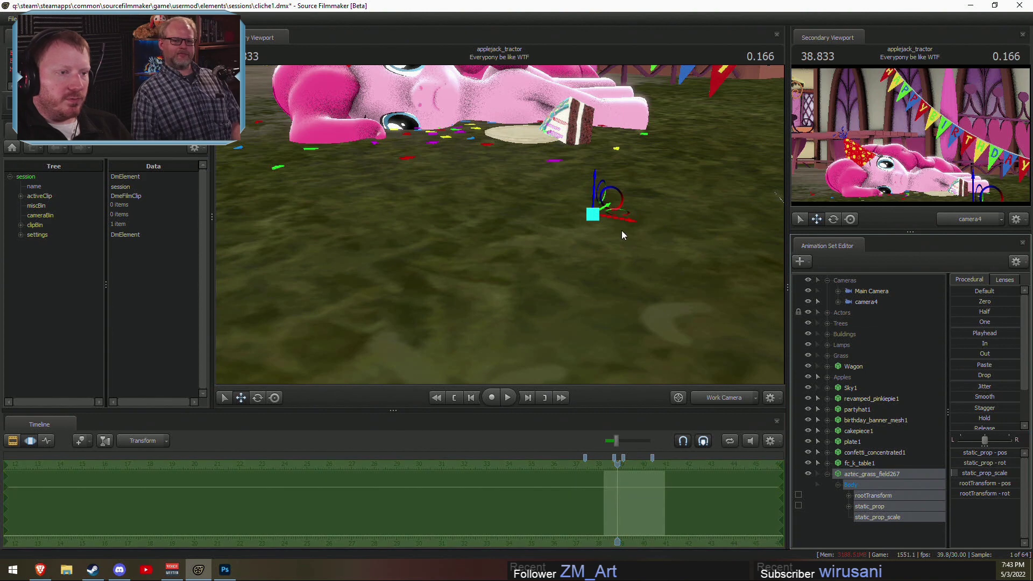
pyautogui.moveTo(592, 214); pyautogui.dragTo(585, 199)
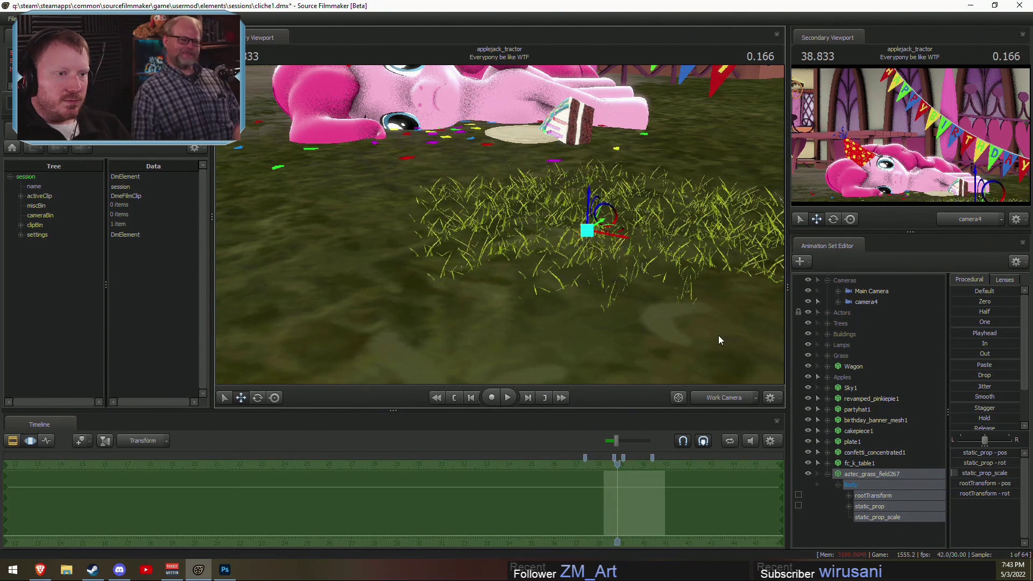
# Step: Duplicate the aztec_grass_field267 animation set and rotate the copy in place to thicken the patch
pyautogui.rightClick(857, 476)
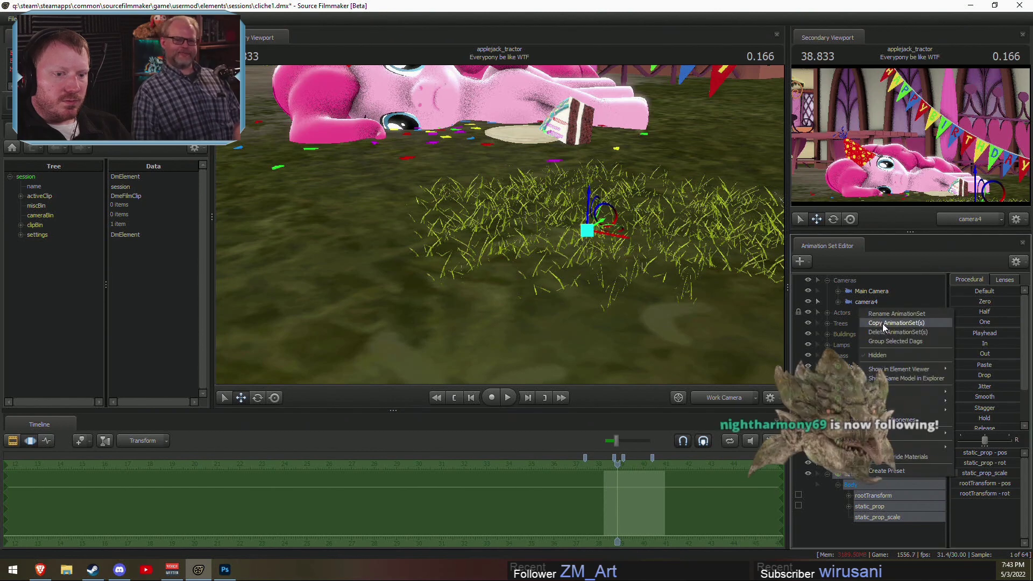
pyautogui.click(871, 484)
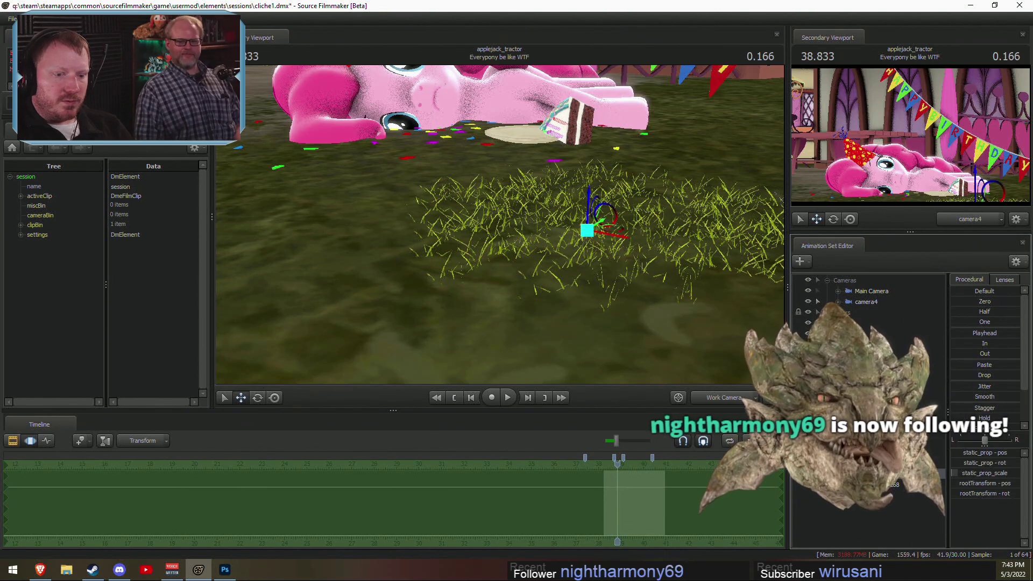
pyautogui.press('e')
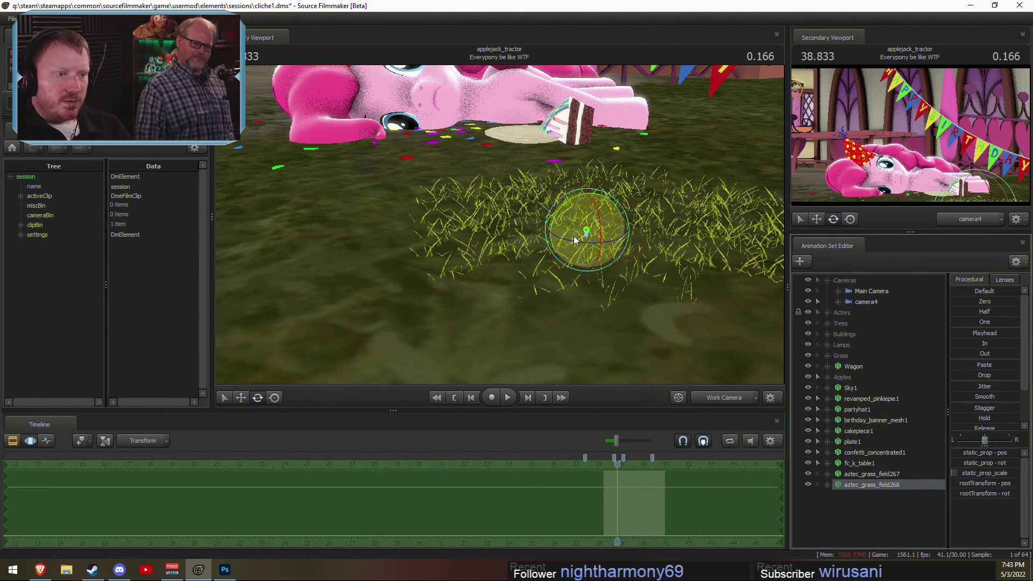
pyautogui.moveTo(571, 238); pyautogui.dragTo(577, 240)
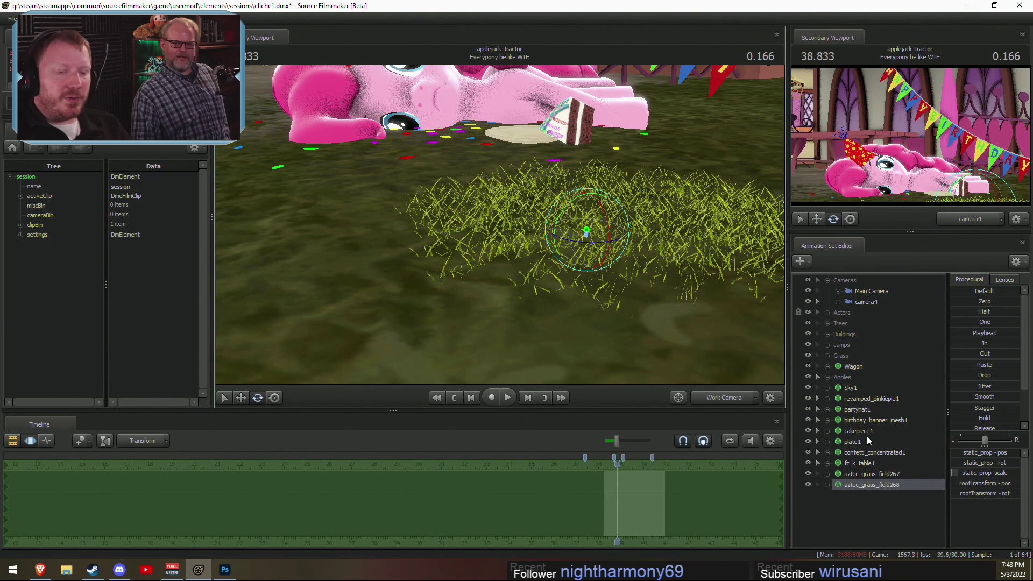
# Step: Duplicate the animation sets aztec_grass_field267 and aztec_grass_field268 together
pyautogui.keyDown('ctrl'); pyautogui.click(858, 473); pyautogui.keyUp('ctrl')
pyautogui.rightClick(859, 474)
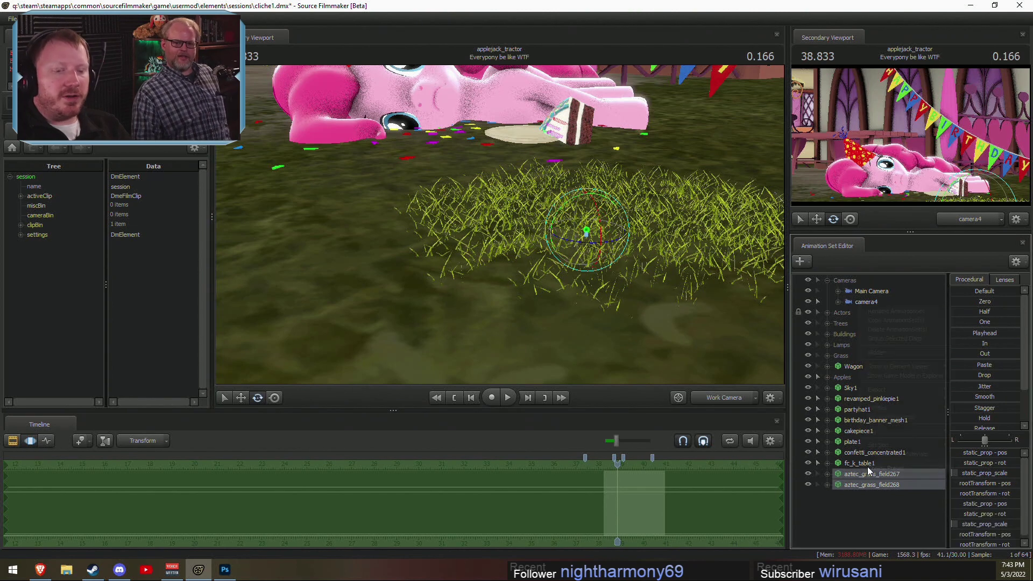
pyautogui.click(883, 320)
pyautogui.rightClick(885, 515)
pyautogui.click(930, 466)
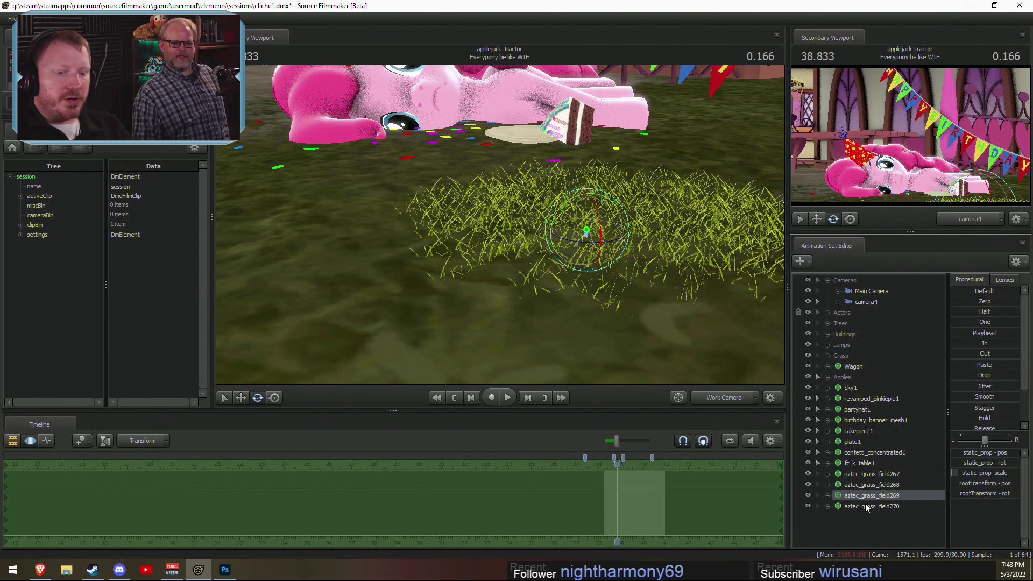
# Step: Move the two new grass copies beside the original patch, toward the confetti in front of the pony's head
pyautogui.keyDown('alt'); pyautogui.moveTo(486, 177); pyautogui.dragTo(486, 221); pyautogui.keyUp('alt')
pyautogui.keyDown('alt'); pyautogui.moveTo(486, 221); pyautogui.dragTo(451, 199, button='right'); pyautogui.keyUp('alt')
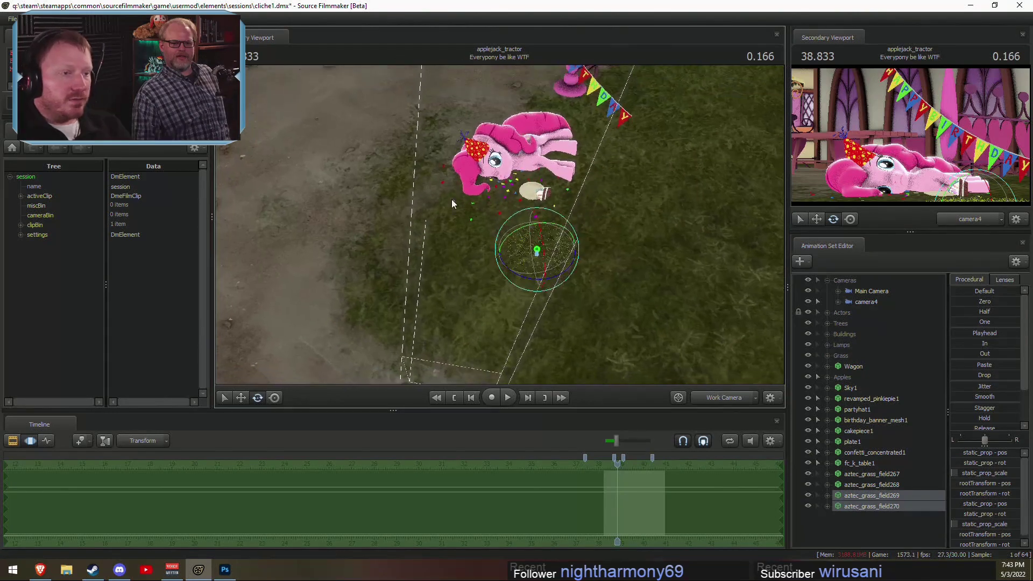
pyautogui.keyDown('alt'); pyautogui.moveTo(451, 199); pyautogui.dragTo(451, 220); pyautogui.keyUp('alt')
pyautogui.keyDown('alt'); pyautogui.moveTo(570, 279); pyautogui.dragTo(570, 258); pyautogui.keyUp('alt')
pyautogui.keyDown('alt'); pyautogui.moveTo(570, 258); pyautogui.dragTo(592, 247, button='right'); pyautogui.keyUp('alt')
pyautogui.press('w')
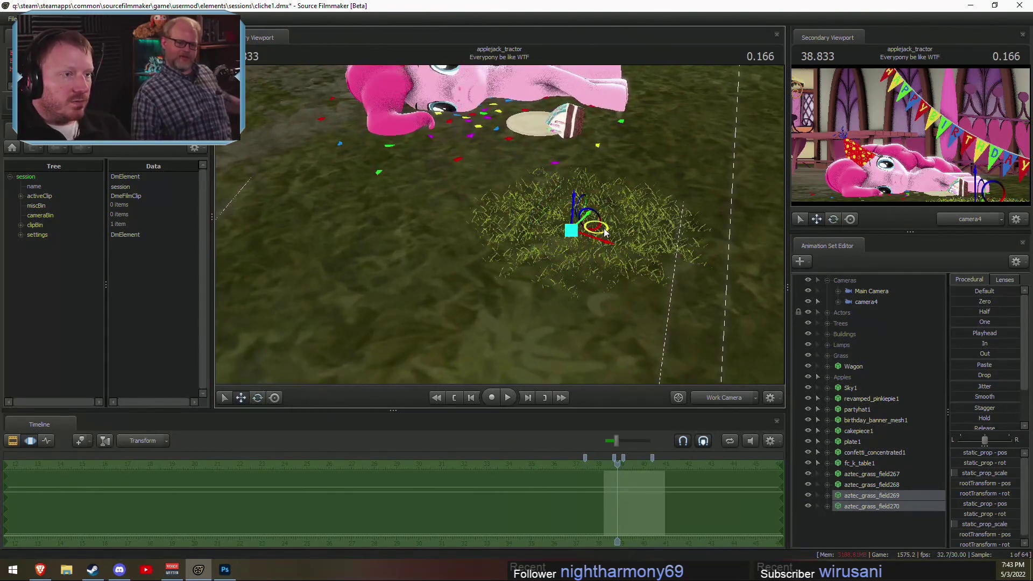
pyautogui.moveTo(606, 232); pyautogui.dragTo(482, 178)
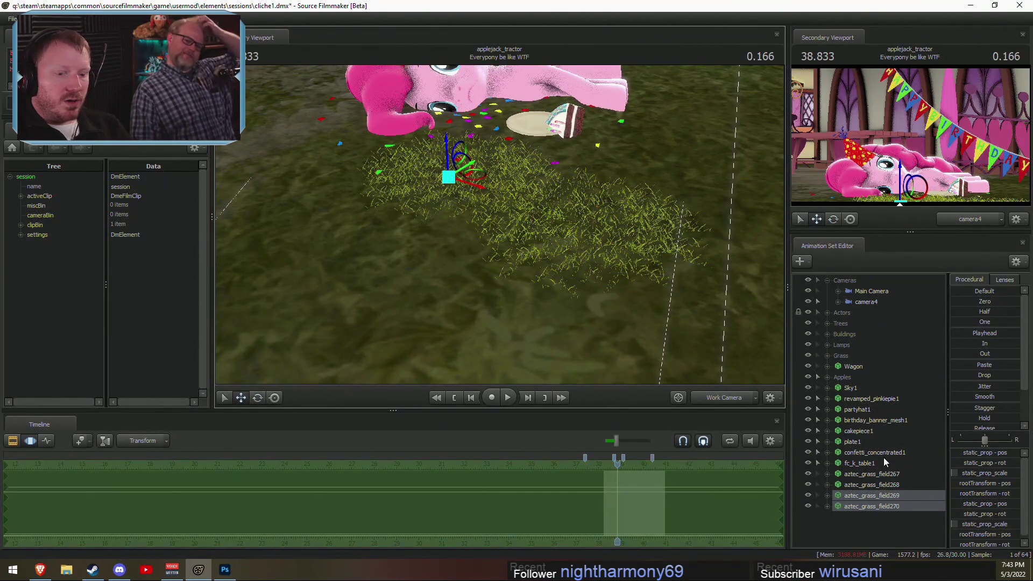
# Step: Duplicate aztec_grass_field267 through aztec_grass_field270 and move the four copies farther away from the pony, adjoining the existing patches
pyautogui.click(872, 473)
pyautogui.keyDown('shift'); pyautogui.click(864, 503); pyautogui.keyUp('shift')
pyautogui.rightClick(864, 498)
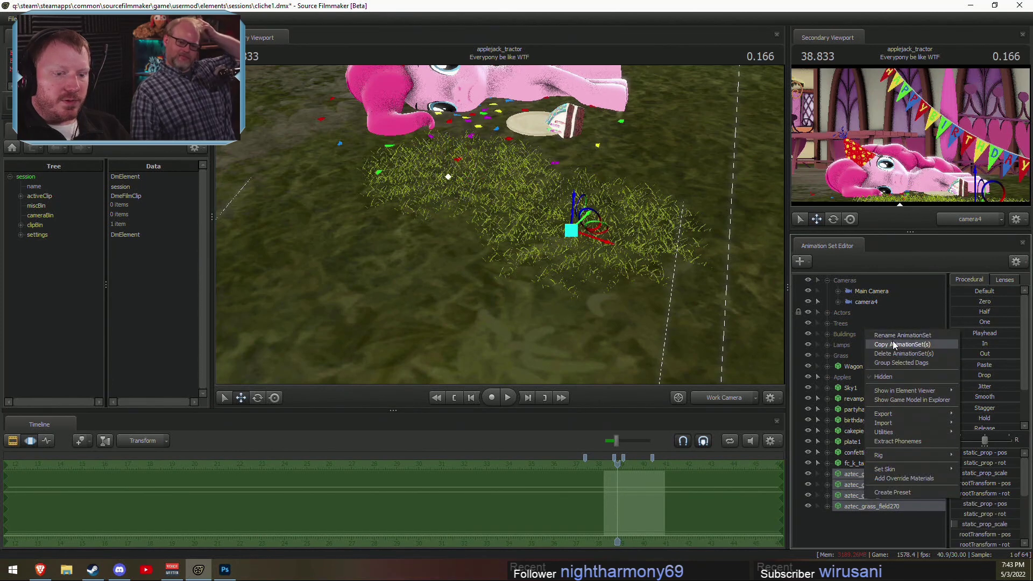
pyautogui.click(894, 345)
pyautogui.rightClick(860, 538)
pyautogui.click(895, 490)
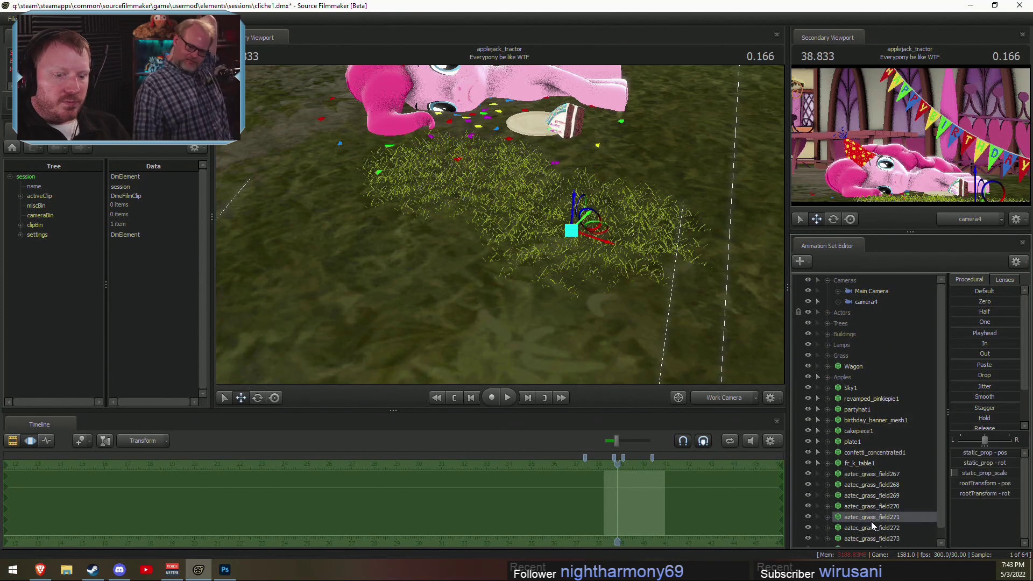
pyautogui.moveTo(600, 232); pyautogui.dragTo(544, 342)
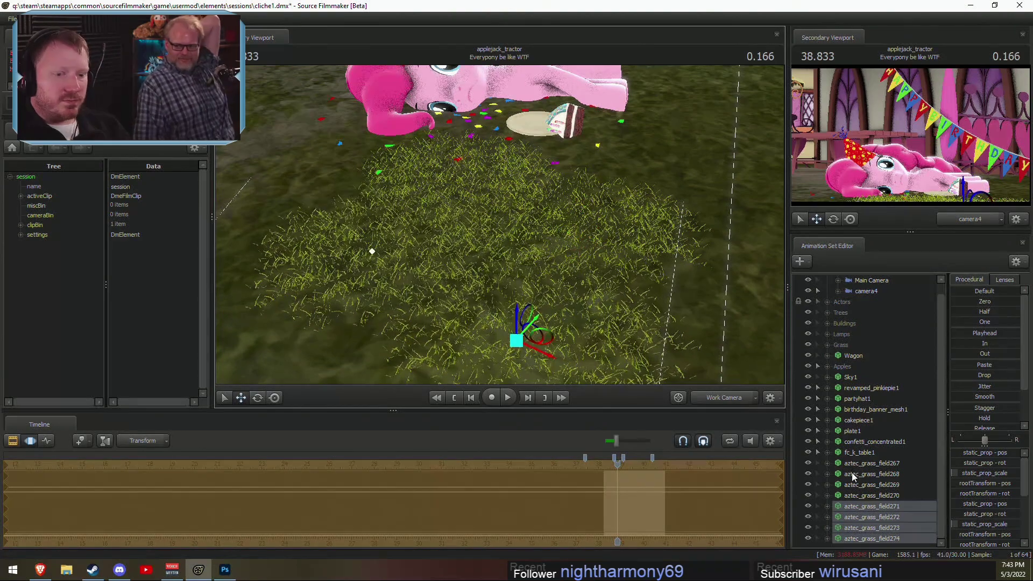
# Step: Select all eight sets from aztec_grass_field267 to aztec_grass_field274 and move them to the ground in front of the pony's head
pyautogui.click(853, 464)
pyautogui.keyDown('shift'); pyautogui.click(859, 540); pyautogui.keyUp('shift')
pyautogui.moveTo(604, 237); pyautogui.dragTo(453, 220)
pyautogui.press('F2')
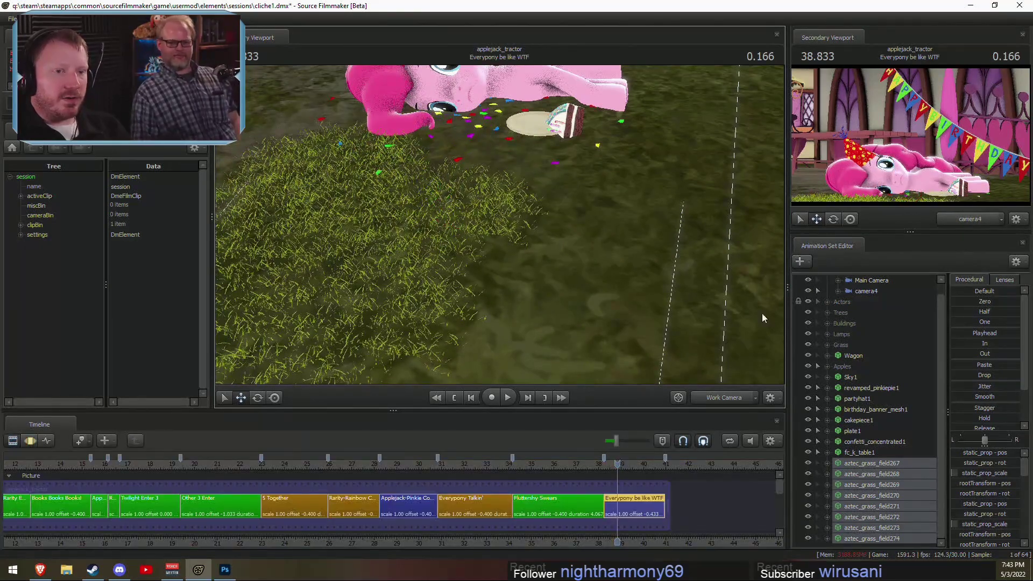
# Step: Copy and paste the eight aztec_grass_field sets, and select the eight new copies
pyautogui.rightClick(865, 466)
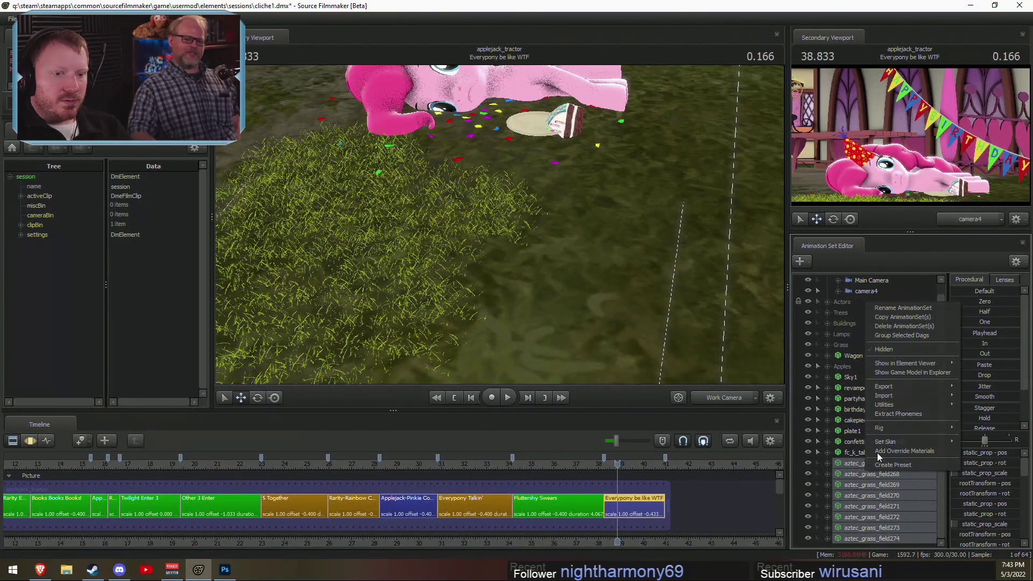
pyautogui.click(880, 318)
pyautogui.click(855, 377)
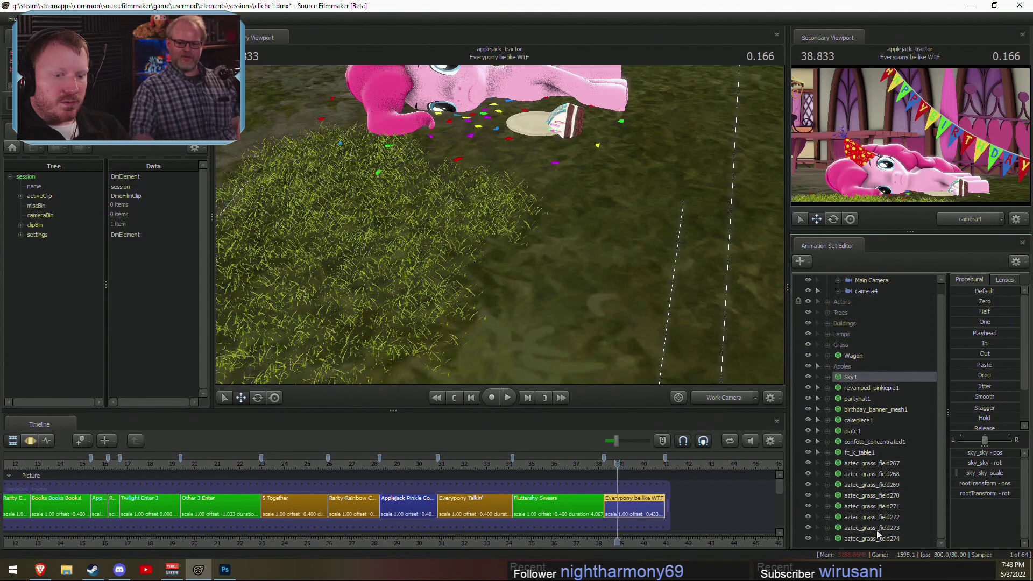
pyautogui.rightClick(888, 541)
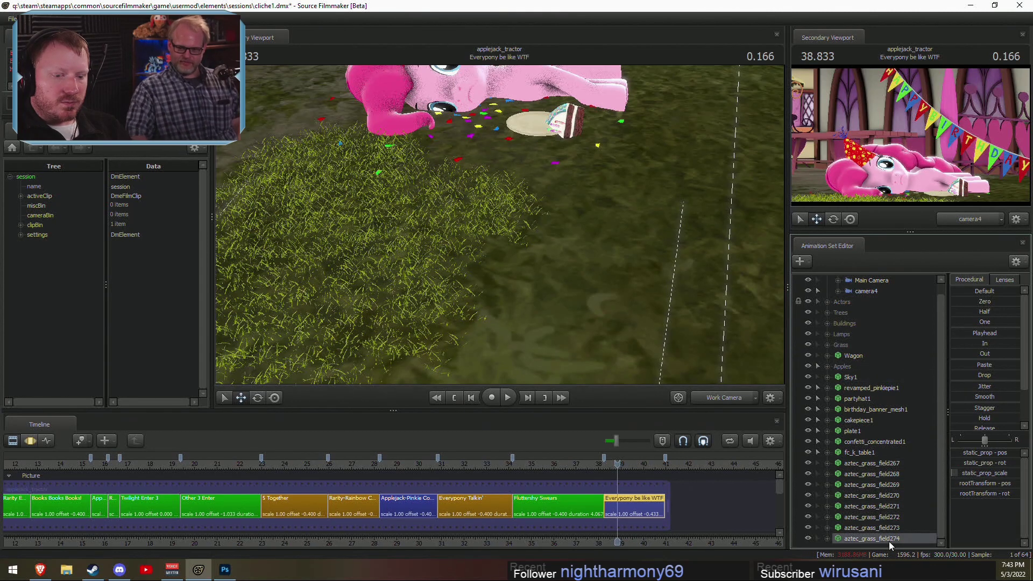
pyautogui.click(857, 544)
pyautogui.rightClick(857, 547)
pyautogui.click(901, 499)
pyautogui.scroll(-3, 872, 528)
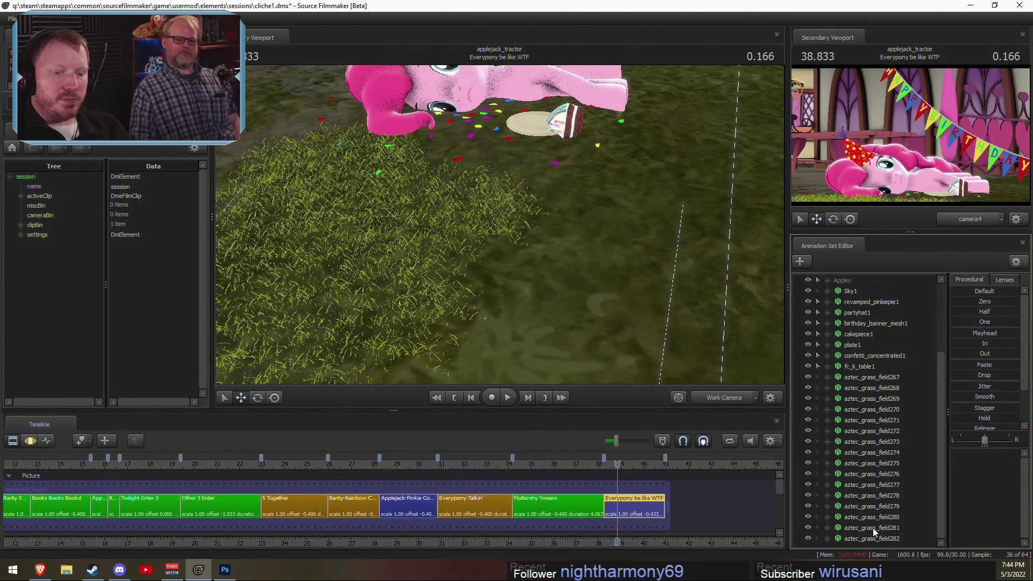
pyautogui.click(886, 537)
pyautogui.keyDown('shift'); pyautogui.click(892, 465); pyautogui.keyUp('shift')
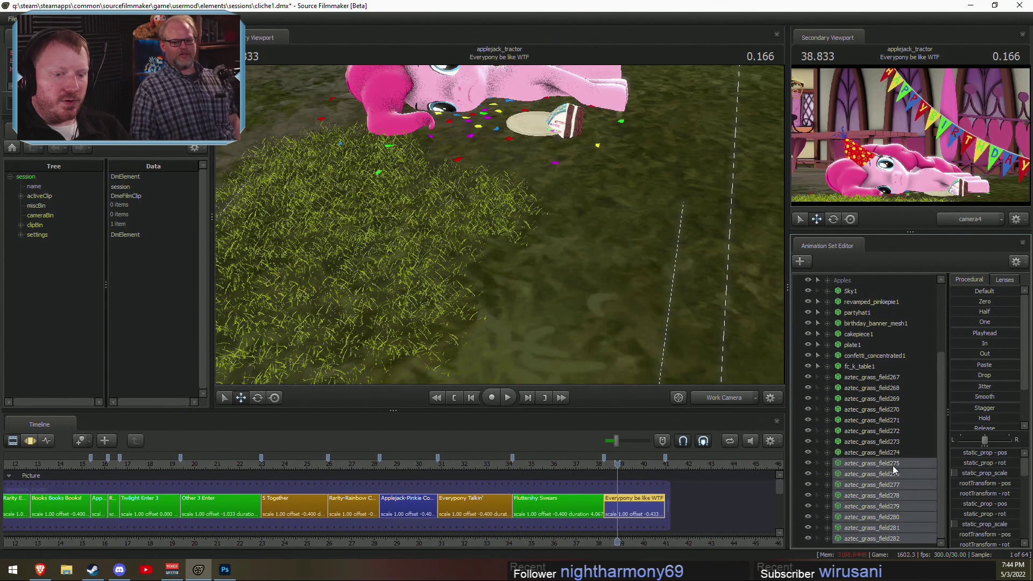
# Step: Move the eight grass copies to the bare ground around the cake and in front of the pony's legs
pyautogui.press('F3')
pyautogui.moveTo(618, 292); pyautogui.dragTo(499, 224)
pyautogui.keyDown('ctrl'); pyautogui.click(874, 466); pyautogui.keyUp('ctrl')
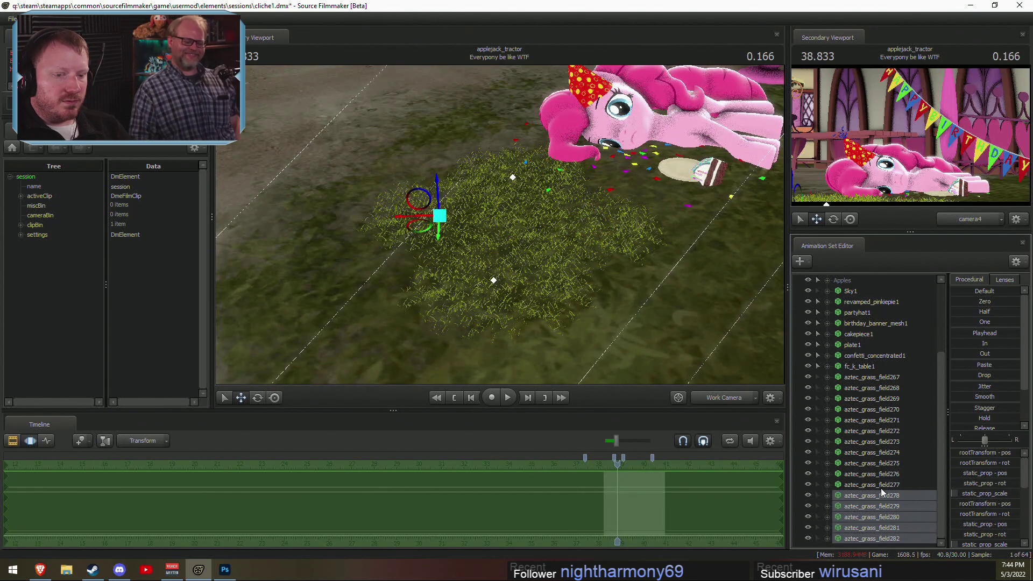
pyautogui.moveTo(882, 492); pyautogui.dragTo(886, 478)
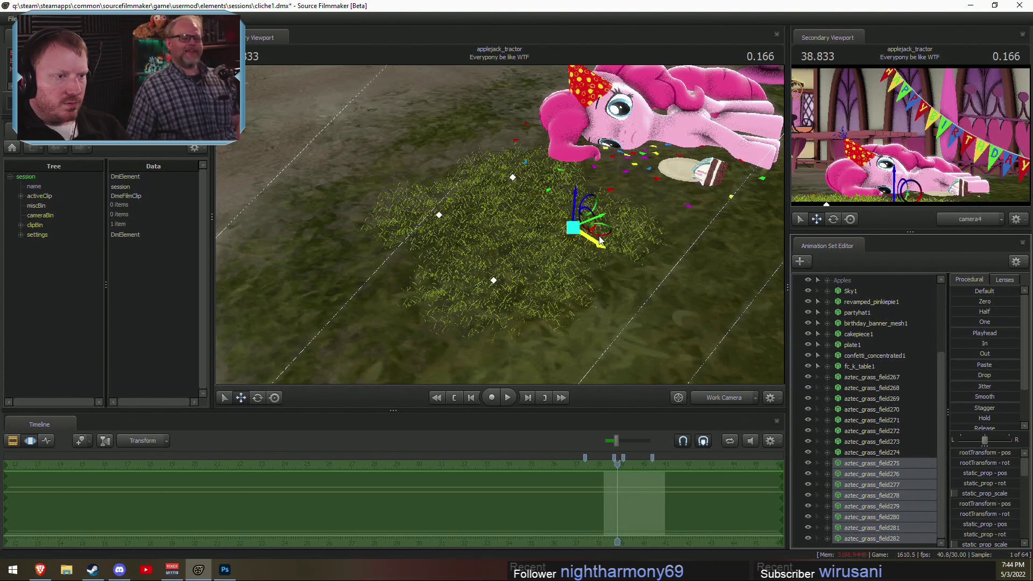
pyautogui.moveTo(599, 240); pyautogui.dragTo(778, 194)
pyautogui.press('F2')
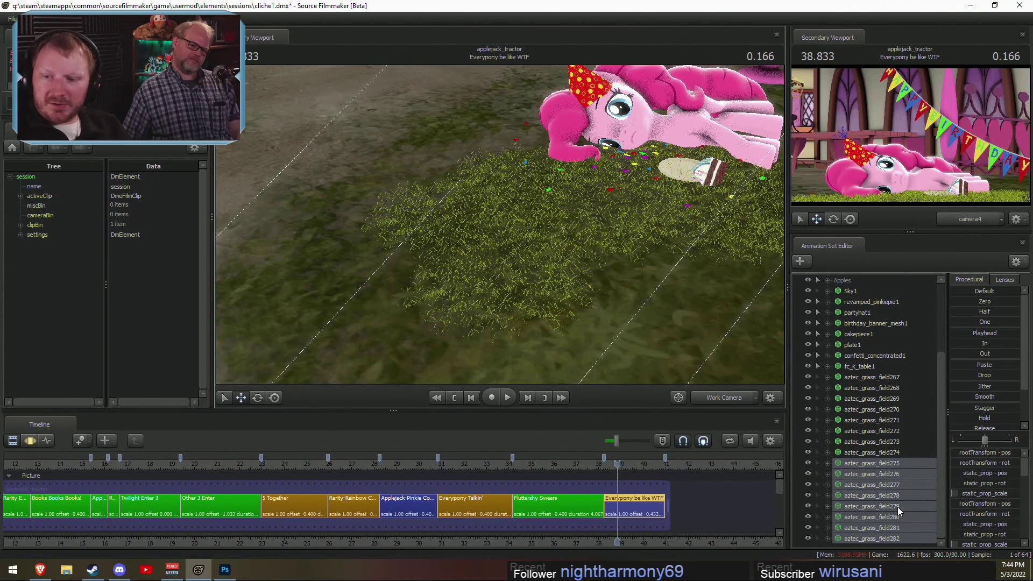
pyautogui.rightClick(885, 472)
pyautogui.click(901, 311)
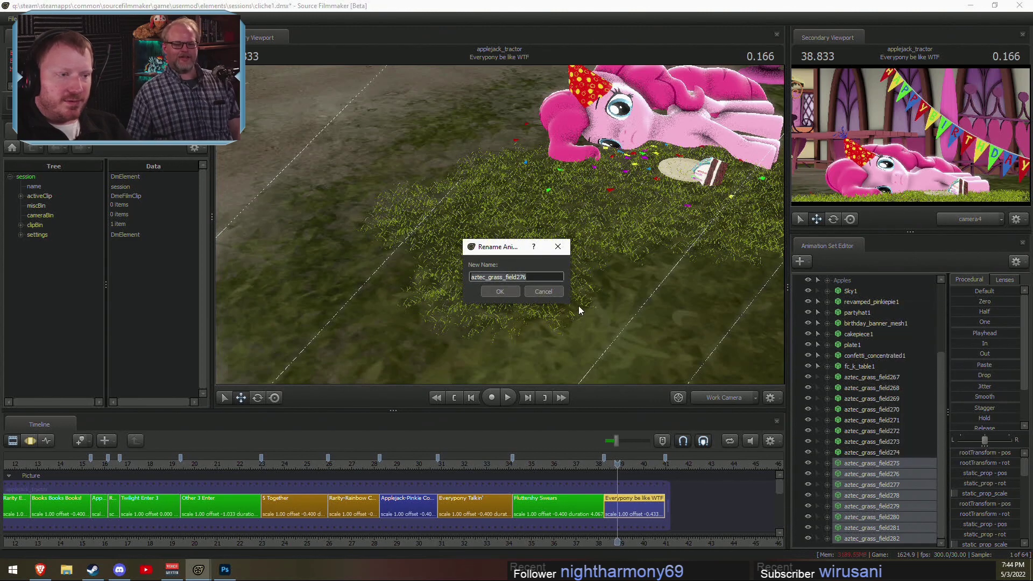
pyautogui.click(546, 291)
# Step: Paste another eight grass sets and select aztec_grass_field283 through aztec_grass_field290
pyautogui.rightClick(888, 543)
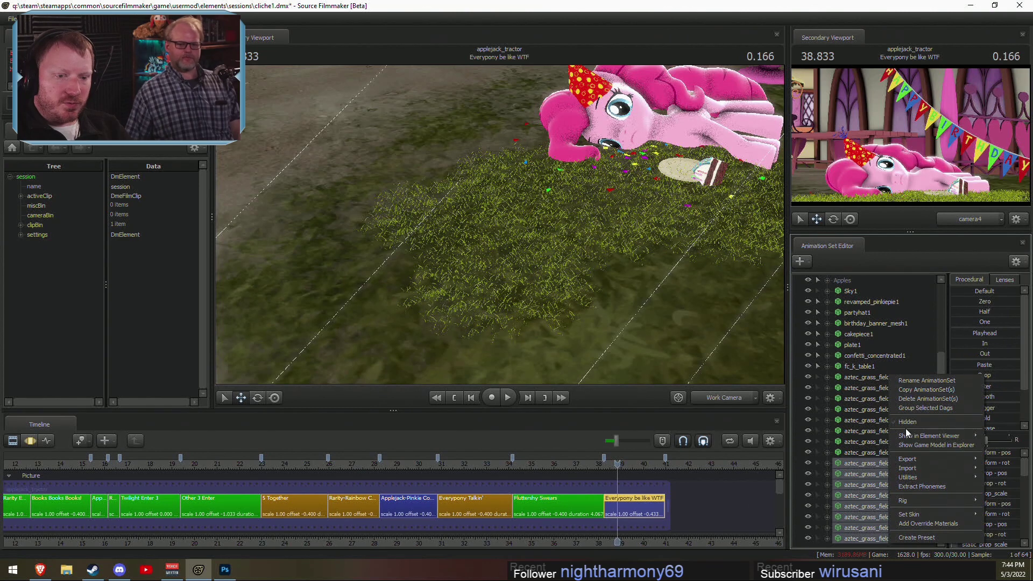
pyautogui.click(887, 490)
pyautogui.rightClick(831, 545)
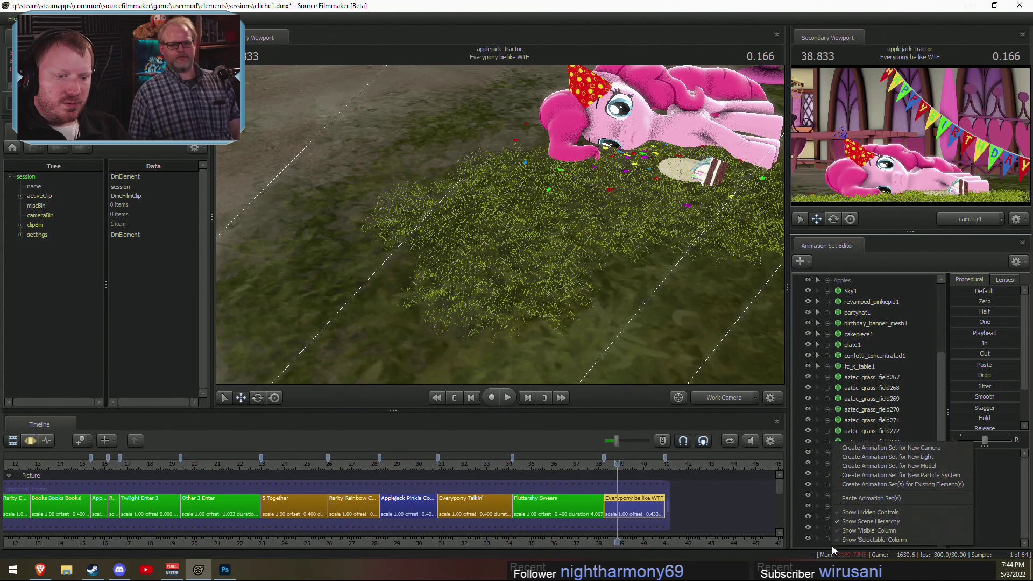
pyautogui.click(885, 497)
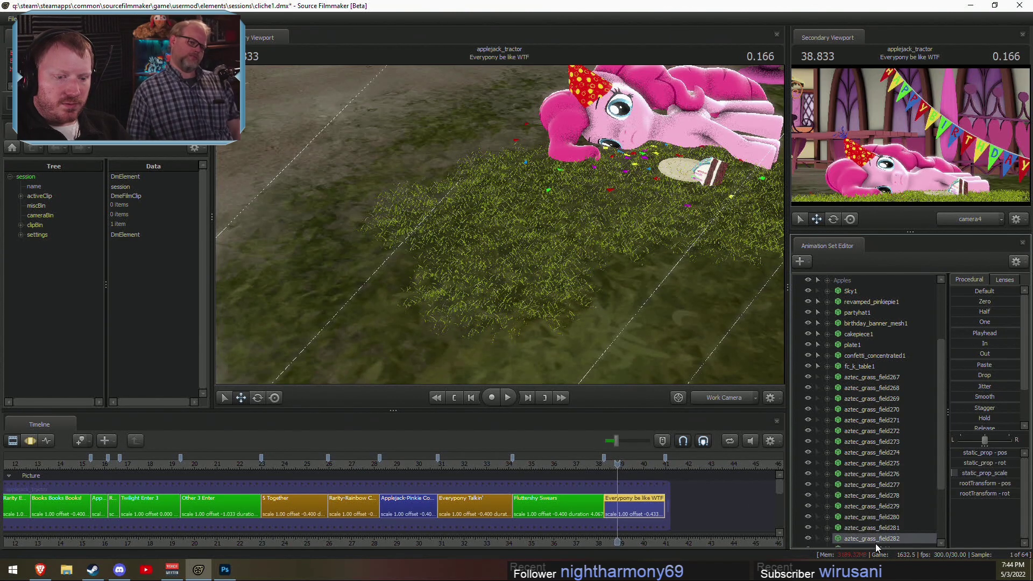
pyautogui.keyDown('shift'); pyautogui.click(887, 541); pyautogui.keyUp('shift')
# Step: Move the newly pasted eight grass sets to the ground beyond the pony's hind hooves
pyautogui.press('F3')
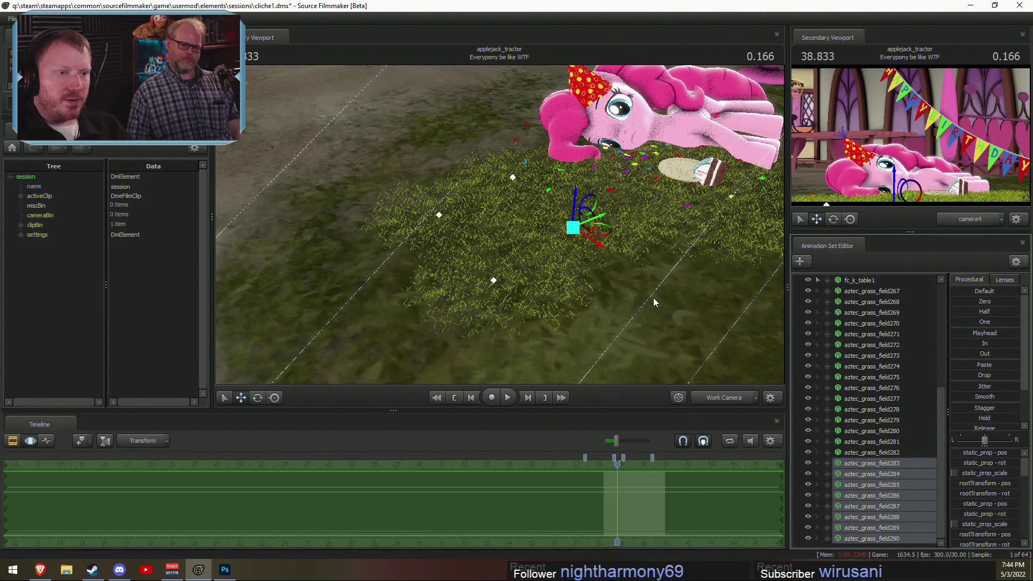
pyautogui.moveTo(375, 196); pyautogui.dragTo(537, 214)
pyautogui.moveTo(550, 180); pyautogui.dragTo(644, 92)
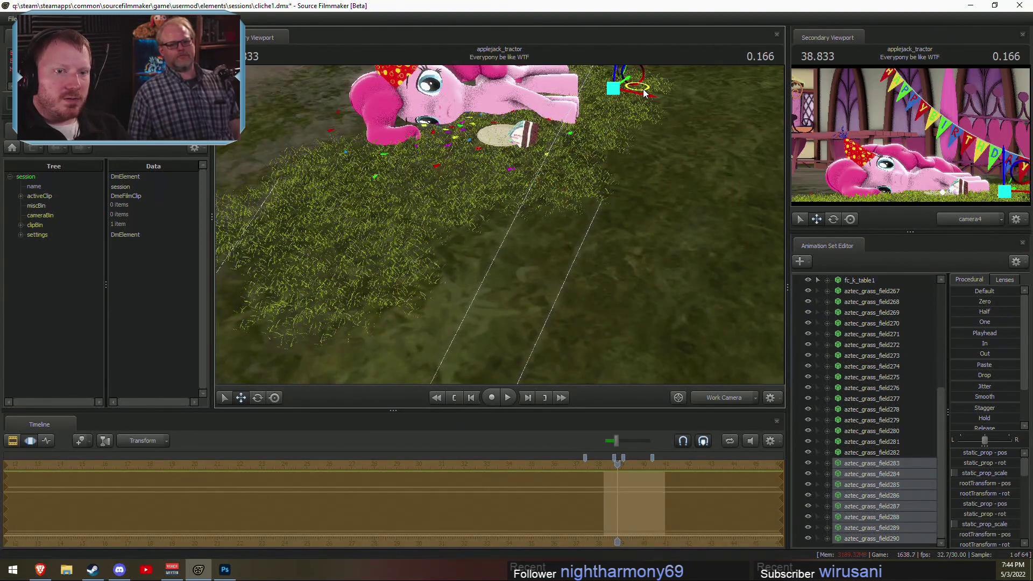
pyautogui.press('F2')
pyautogui.press('F3')
# Step: Switch the viewport's lighting on to check how the grass blends into the ground, and switch it off again
pyautogui.rightClick(676, 229)
pyautogui.click(690, 255)
pyautogui.press('F2')
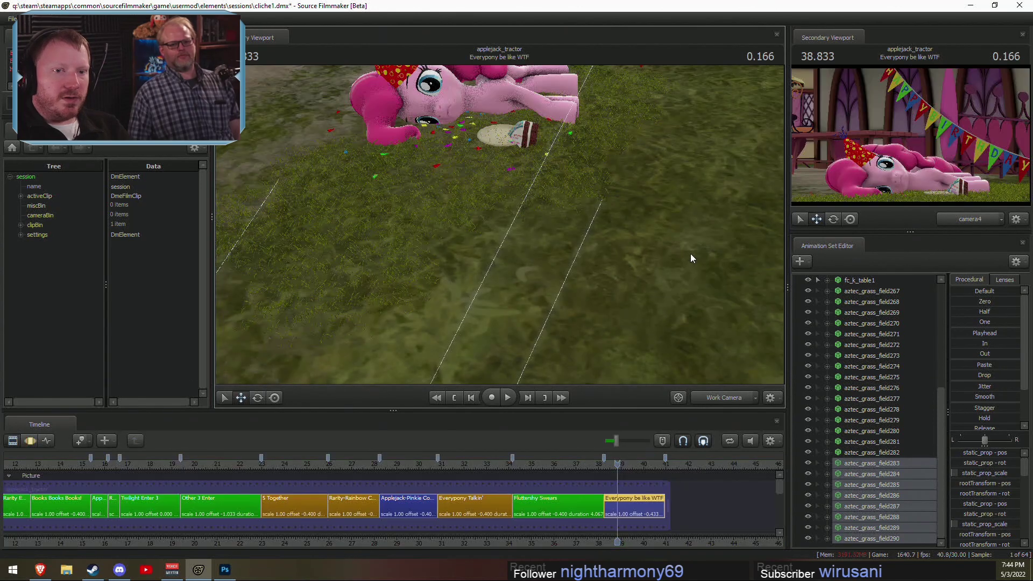
pyautogui.rightClick(635, 186)
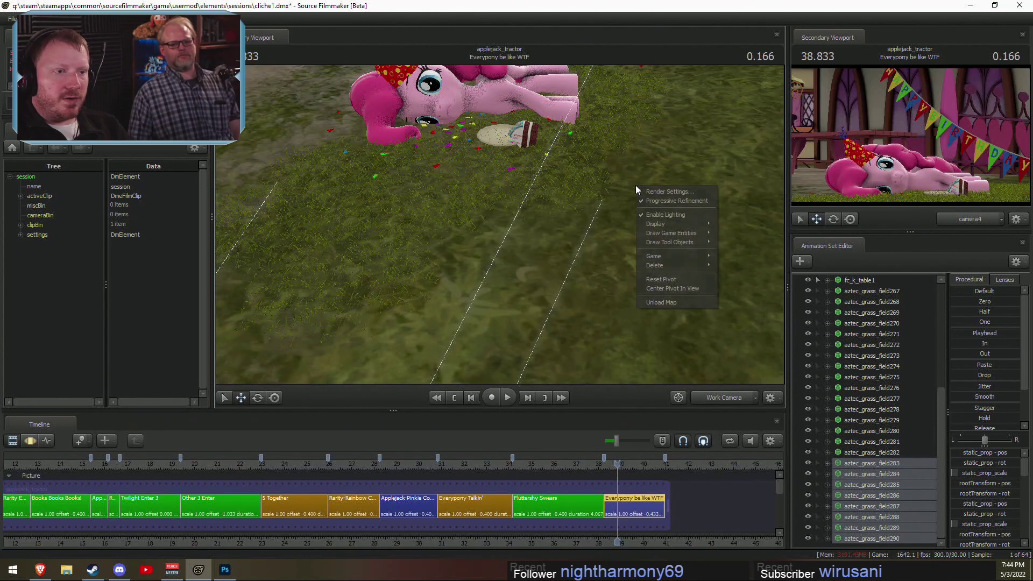
pyautogui.click(669, 215)
# Step: Paste another eight grass animation sets and select aztec_grass_field291 through aztec_grass_field298
pyautogui.click(861, 545)
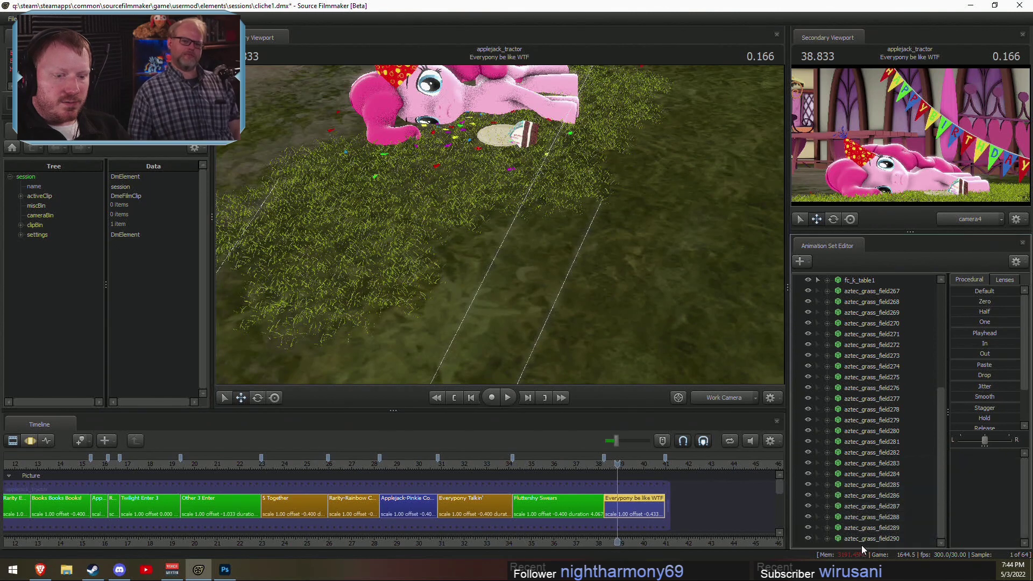
pyautogui.rightClick(861, 544)
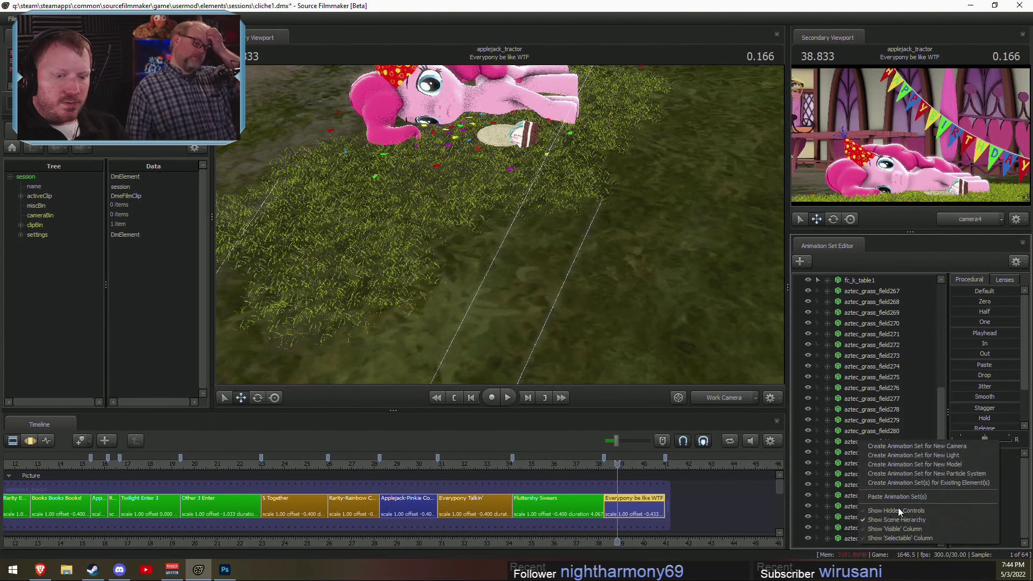
pyautogui.click(903, 497)
pyautogui.click(886, 544)
pyautogui.scroll(-3, 886, 544)
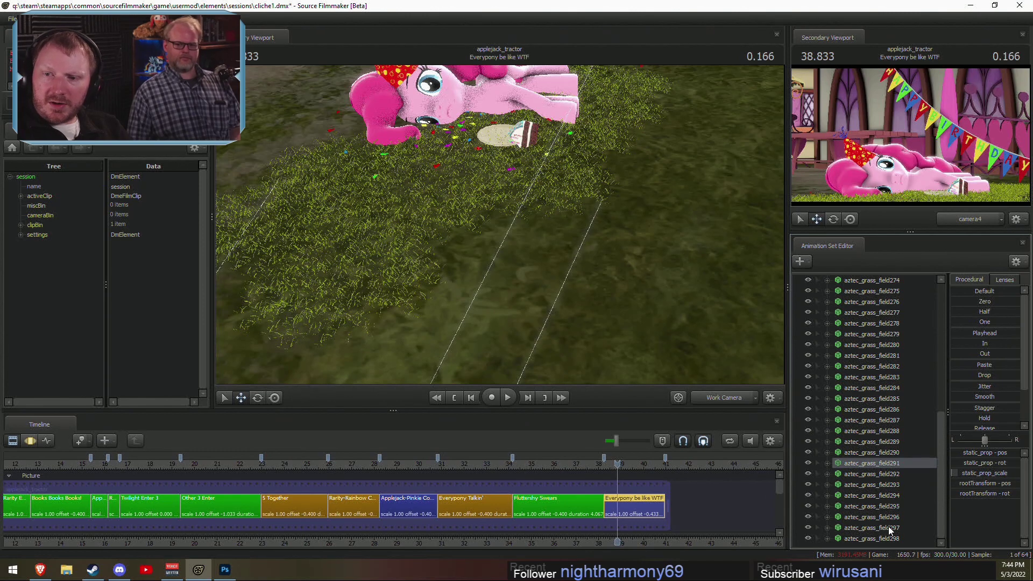
pyautogui.keyDown('shift'); pyautogui.click(877, 538); pyautogui.keyUp('shift')
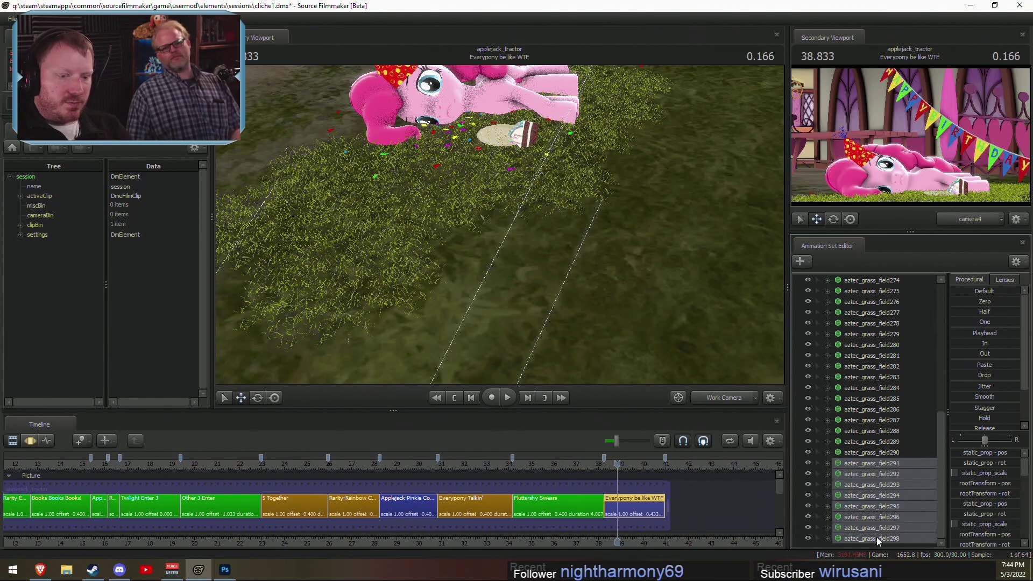
# Step: Move the eight selected grass sets to the ground behind the pony's hooves, near the end of the birthday banner
pyautogui.press('F3')
pyautogui.moveTo(401, 332); pyautogui.dragTo(619, 171)
pyautogui.press('F2')
pyautogui.press('F3')
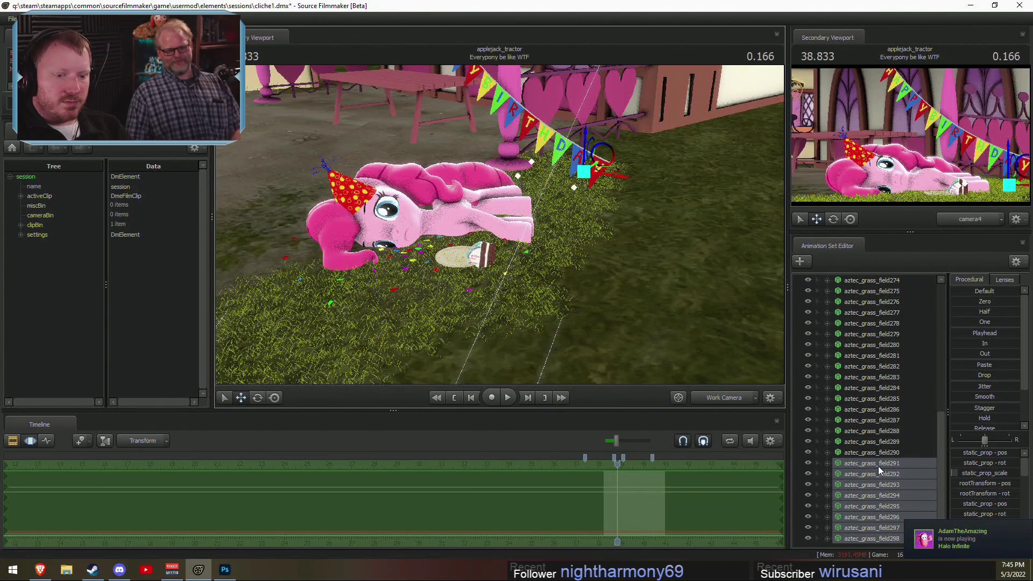
# Step: Copy the eight grass sets, paste them, and select the new aztec_grass_field299 through aztec_grass_field306
pyautogui.rightClick(877, 466)
pyautogui.click(903, 314)
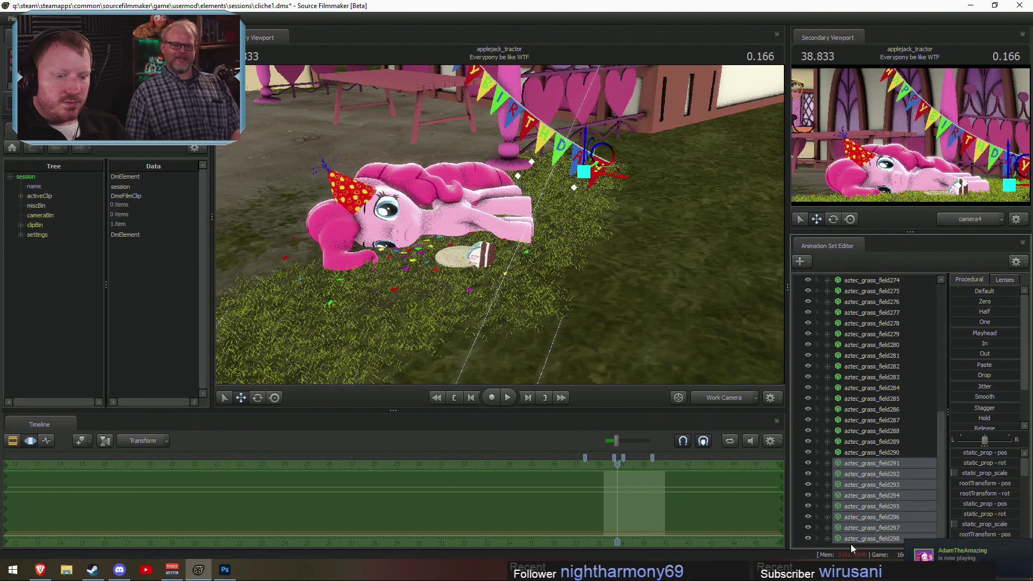
pyautogui.rightClick(850, 544)
pyautogui.click(884, 499)
pyautogui.click(856, 545)
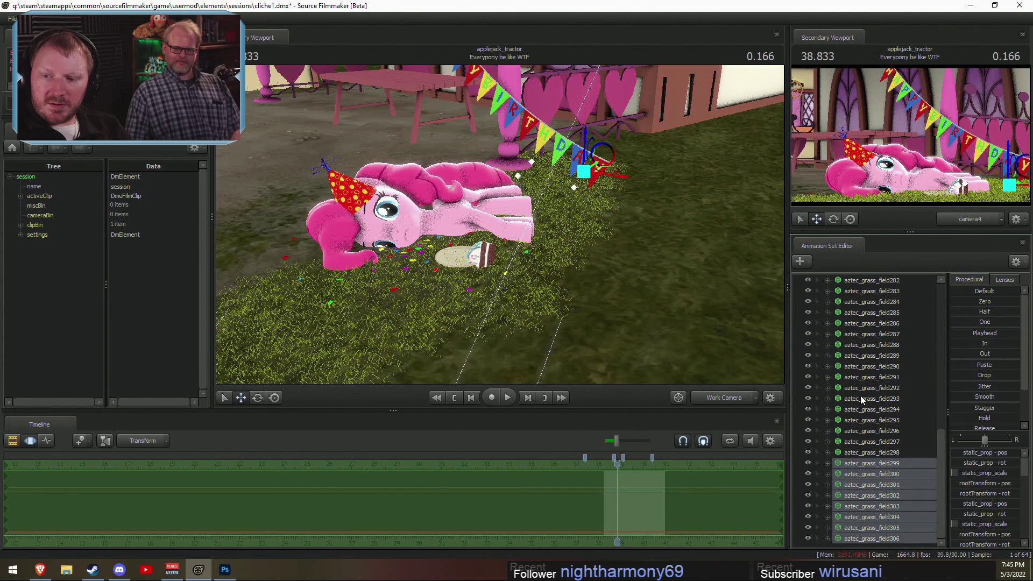
# Step: Move aztec_grass_field299 through aztec_grass_field306 farther back along the heart fence beyond the banner
pyautogui.keyDown('alt'); pyautogui.moveTo(602, 328); pyautogui.dragTo(578, 146); pyautogui.keyUp('alt')
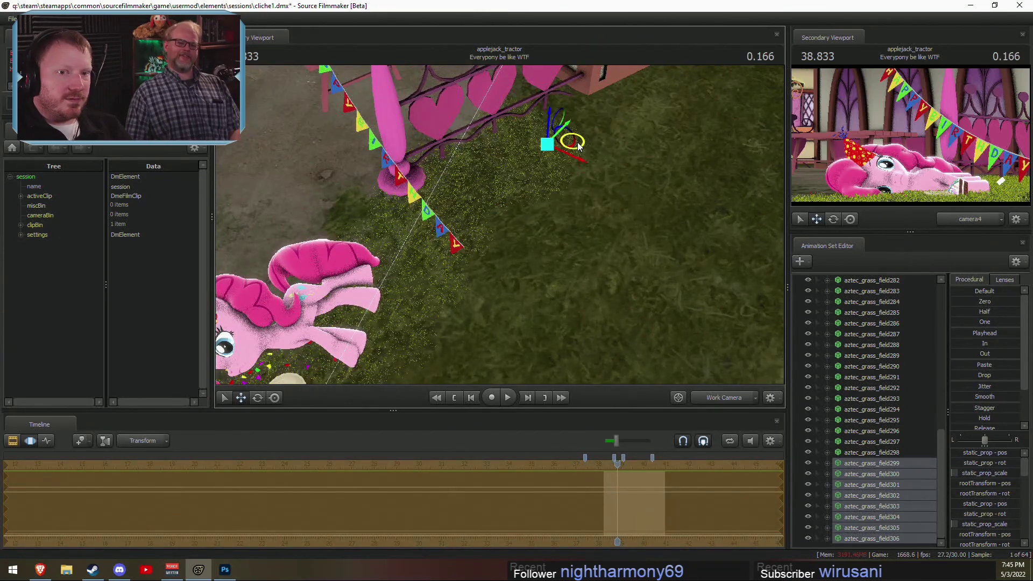
pyautogui.press('F2')
pyautogui.press('F3')
# Step: Paste the copied grass sets again and select aztec_grass_field307 through aztec_grass_field314
pyautogui.keyDown('alt'); pyautogui.moveTo(615, 252); pyautogui.dragTo(731, 378); pyautogui.keyUp('alt')
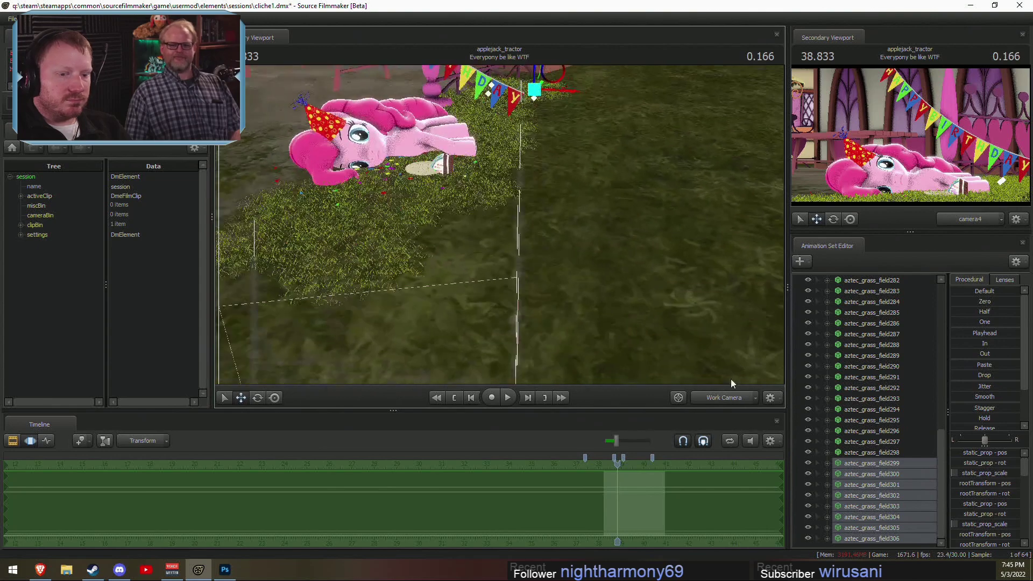
pyautogui.rightClick(861, 544)
pyautogui.click(896, 499)
pyautogui.click(857, 544)
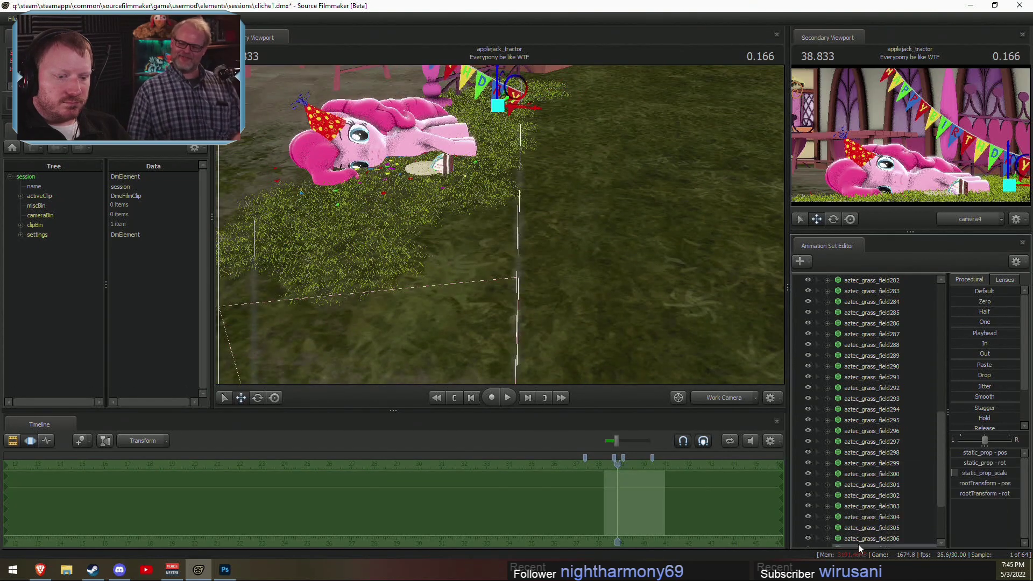
pyautogui.scroll(-3, 860, 540)
pyautogui.keyDown('shift'); pyautogui.click(864, 537); pyautogui.keyUp('shift')
# Step: Move aztec_grass_field307 through aztec_grass_field314 to the far edge of the grass strip beside the building
pyautogui.keyDown('alt'); pyautogui.moveTo(619, 322); pyautogui.dragTo(499, 220); pyautogui.keyUp('alt')
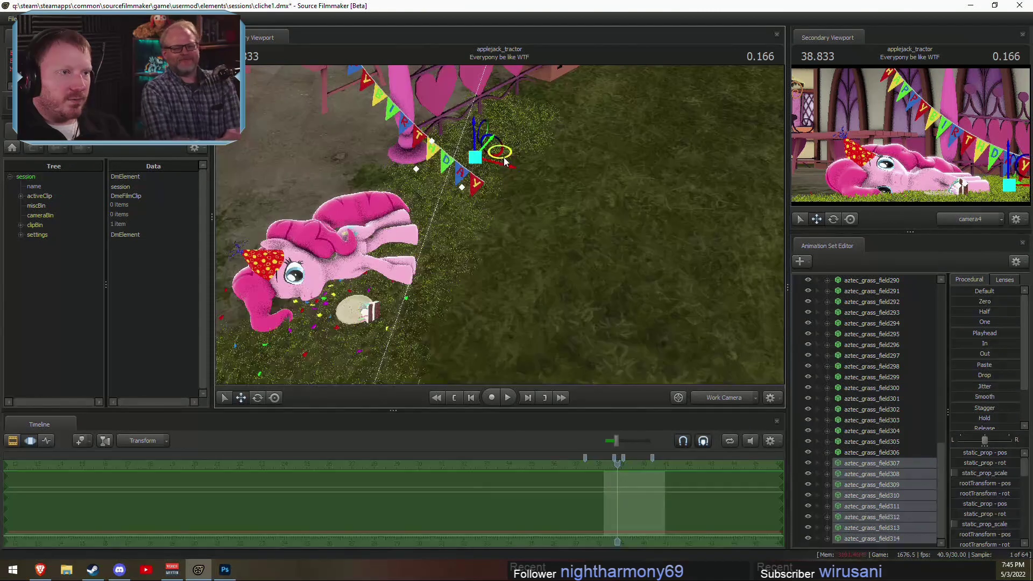
pyautogui.moveTo(503, 162); pyautogui.dragTo(601, 89)
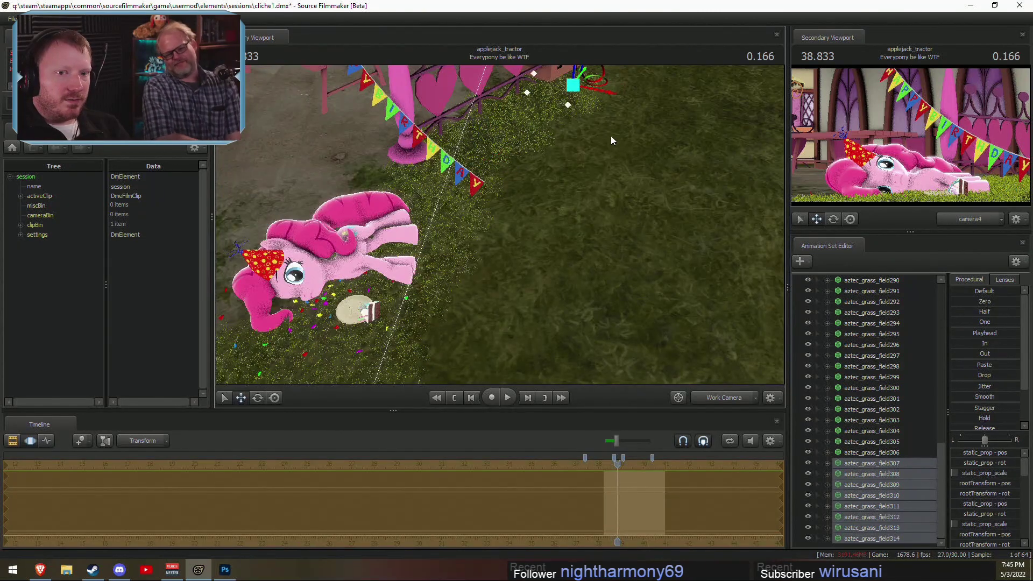
pyautogui.moveTo(611, 136); pyautogui.dragTo(559, 156)
# Step: Paste eight more grass sets, select aztec_grass_field316 through aztec_grass_field322, and move them to the bare ground beyond the cake slice
pyautogui.rightClick(837, 545)
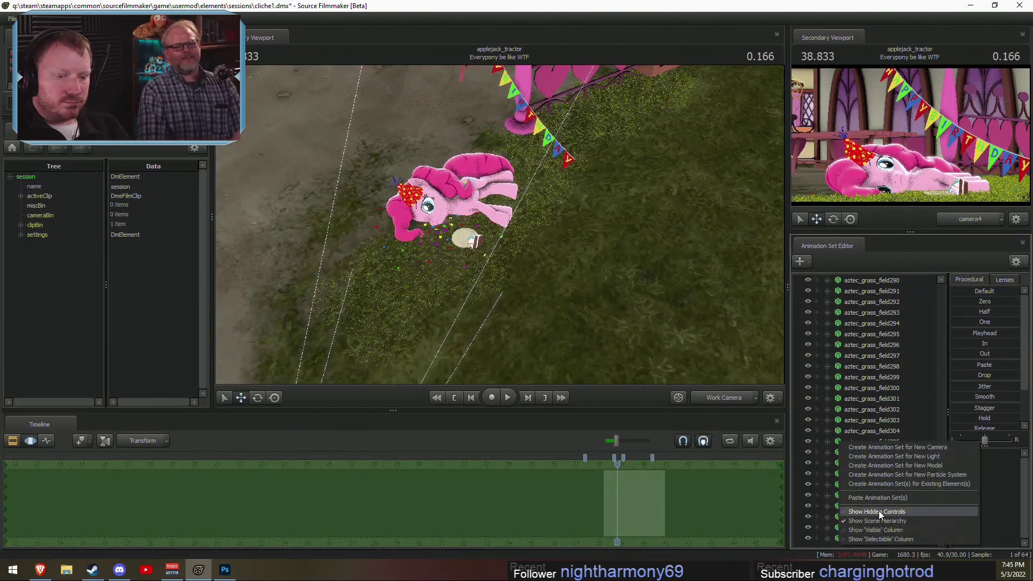
pyautogui.click(878, 497)
pyautogui.scroll(-3, 877, 537)
pyautogui.moveTo(877, 537); pyautogui.dragTo(882, 472)
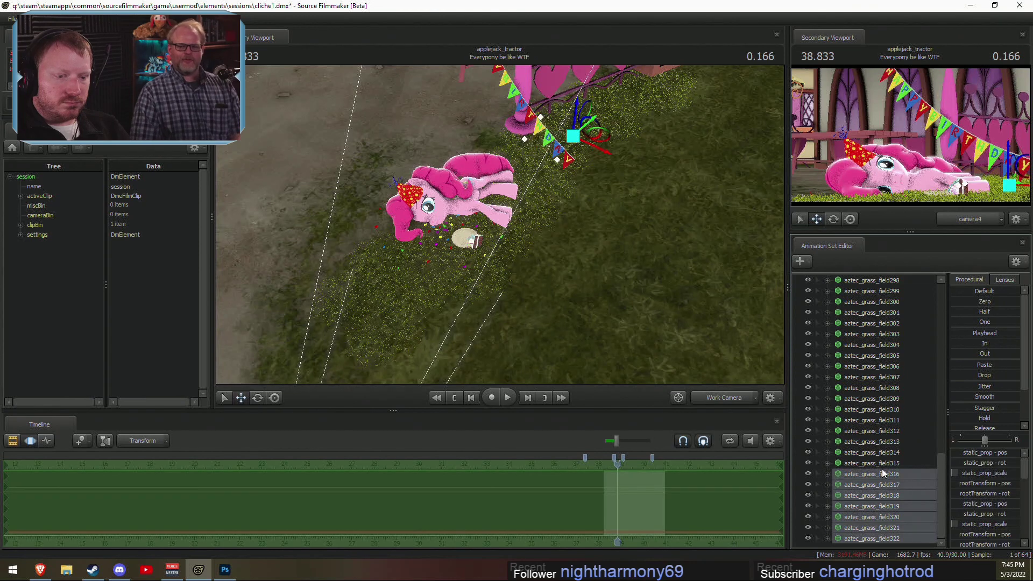
pyautogui.moveTo(661, 253); pyautogui.dragTo(507, 227)
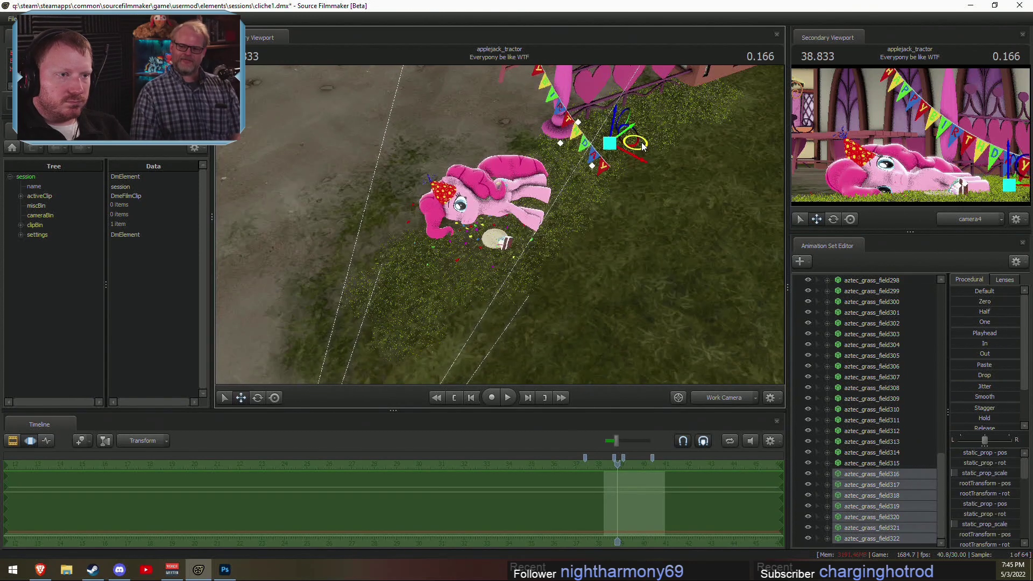
pyautogui.moveTo(614, 167); pyautogui.dragTo(516, 252)
# Step: Select all grass sets from aztec_grass_field267 through aztec_grass_field322 and group them
pyautogui.scroll(10, 877, 406)
pyautogui.scroll(5, 876, 408)
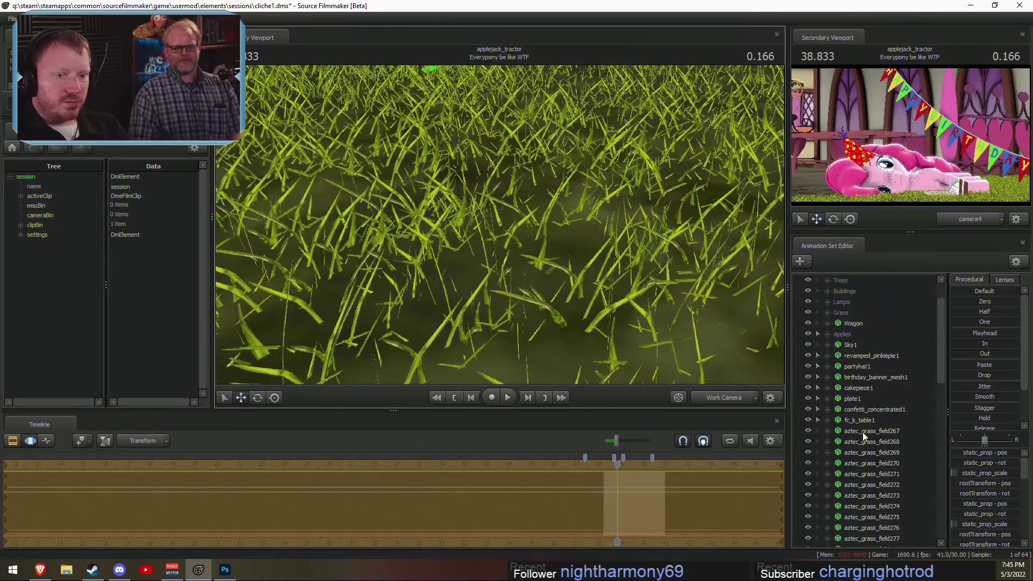
pyautogui.click(863, 431)
pyautogui.scroll(-15, 861, 464)
pyautogui.keyDown('shift'); pyautogui.click(864, 537); pyautogui.keyUp('shift')
pyautogui.rightClick(869, 458)
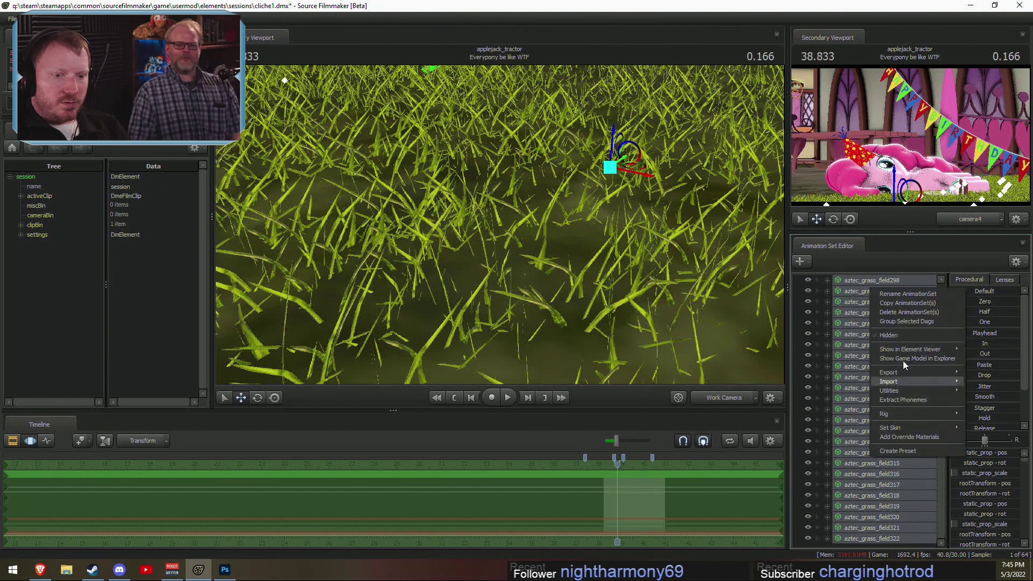
pyautogui.click(899, 315)
# Step: Rename the new grass group as Grass2
pyautogui.rightClick(842, 474)
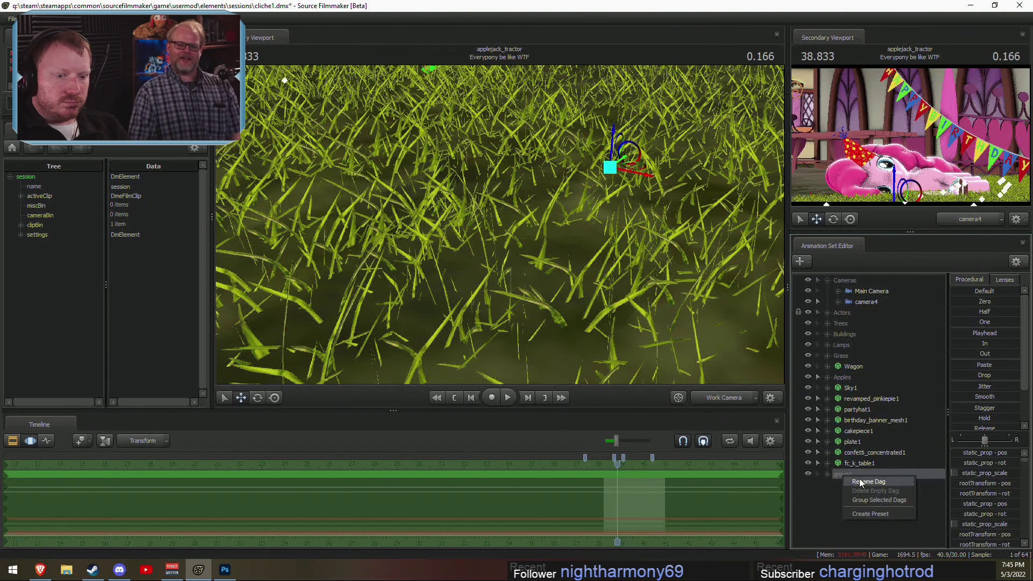
pyautogui.click(853, 482)
pyautogui.write('Grass2')
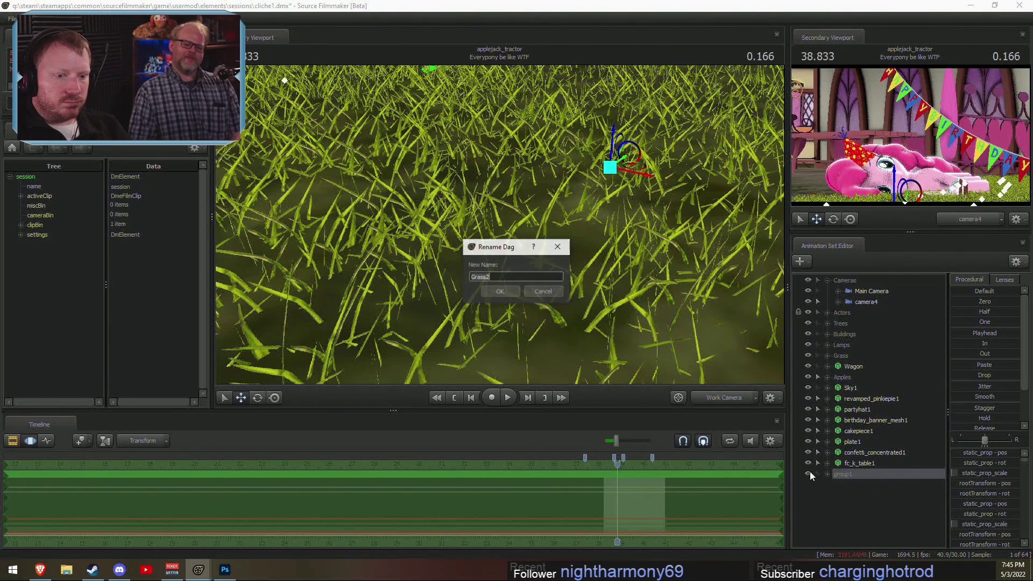
pyautogui.press('Return')
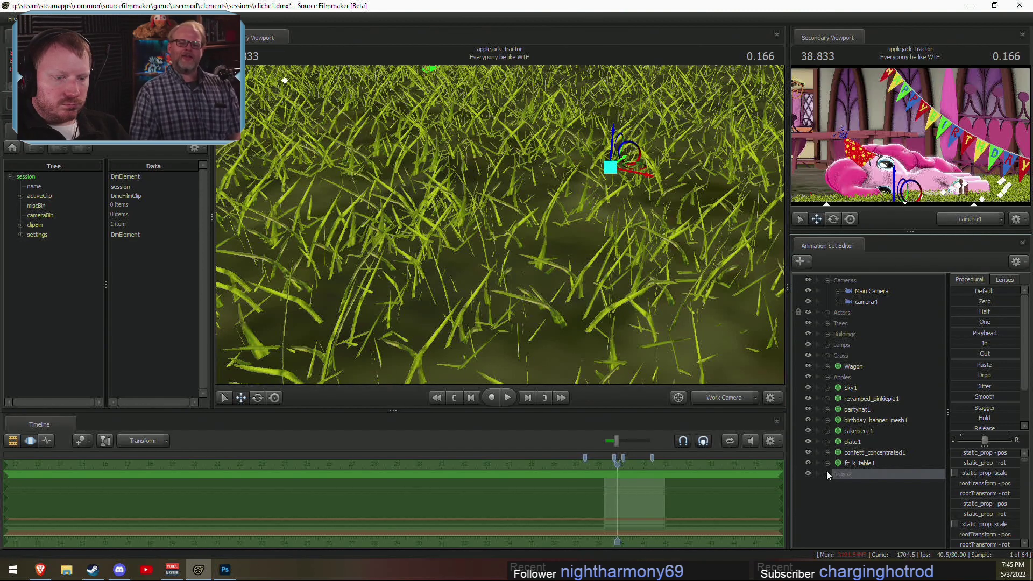
# Step: Select the outermost grass patch in front of the pony's head, then rotate and shift it to cover the ground's edge
pyautogui.moveTo(741, 375)
pyautogui.mouseDown()
pyautogui.moveTo(500, 225)
pyautogui.moveTo(482, 180)
pyautogui.moveTo(413, 262)
pyautogui.moveTo(483, 226)
pyautogui.moveTo(506, 227)
pyautogui.moveTo(505, 260)
pyautogui.moveTo(543, 230)
pyautogui.moveTo(505, 226)
pyautogui.mouseUp()
pyautogui.keyDown('alt'); pyautogui.moveTo(505, 226); pyautogui.dragTo(553, 212, button='right'); pyautogui.keyUp('alt')
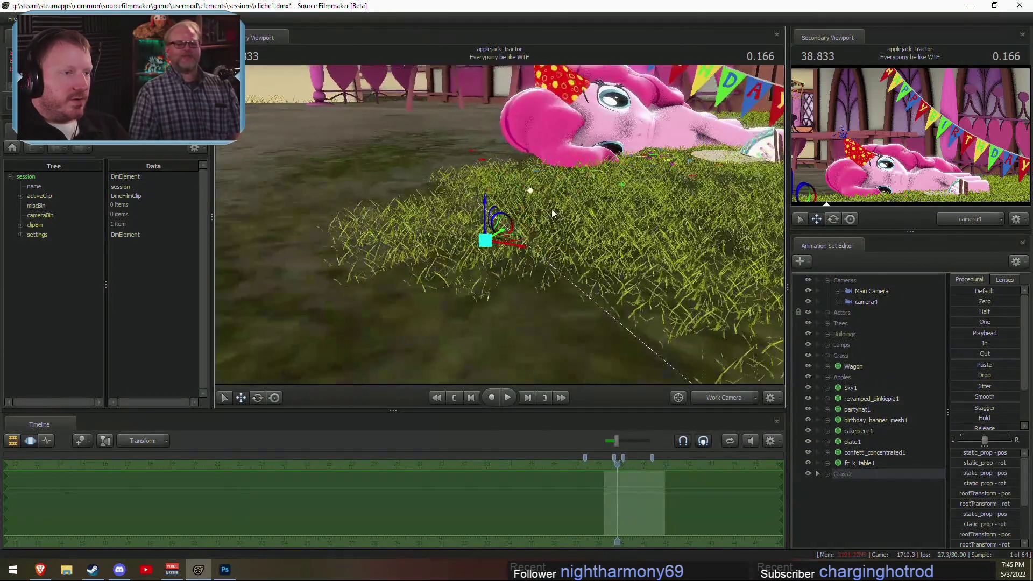
pyautogui.keyDown('alt'); pyautogui.moveTo(553, 212); pyautogui.dragTo(504, 222); pyautogui.keyUp('alt')
pyautogui.press('e')
pyautogui.keyDown('alt'); pyautogui.moveTo(569, 222); pyautogui.dragTo(503, 222); pyautogui.keyUp('alt')
pyautogui.press('w')
pyautogui.press('F3')
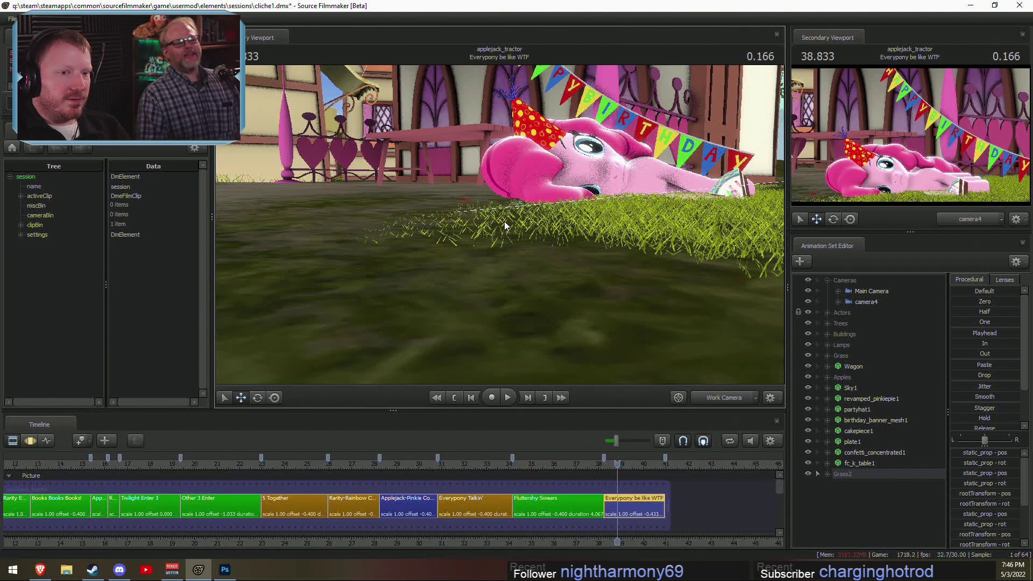
pyautogui.press('F3')
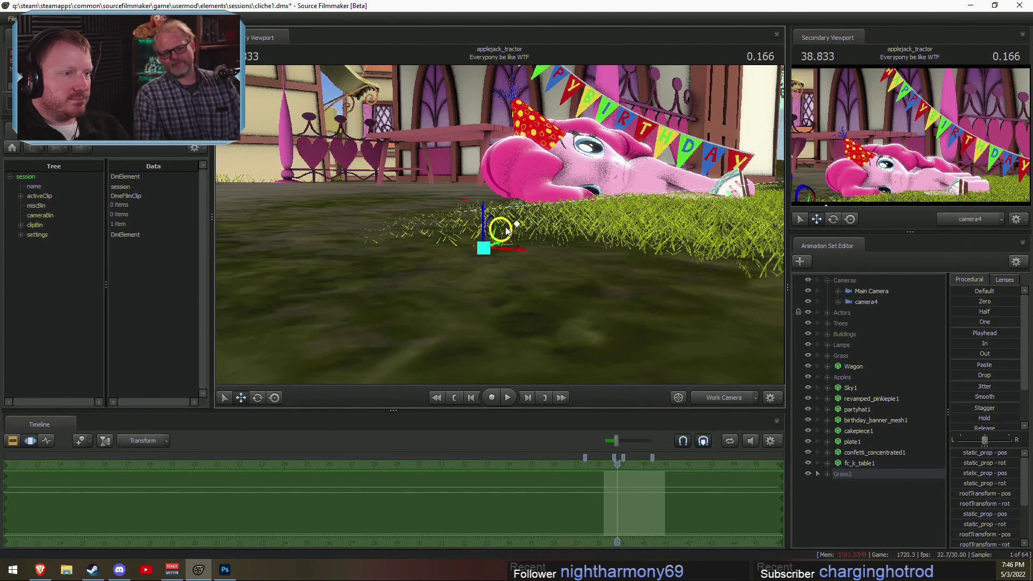
pyautogui.press('e')
pyautogui.moveTo(506, 220); pyautogui.dragTo(504, 218)
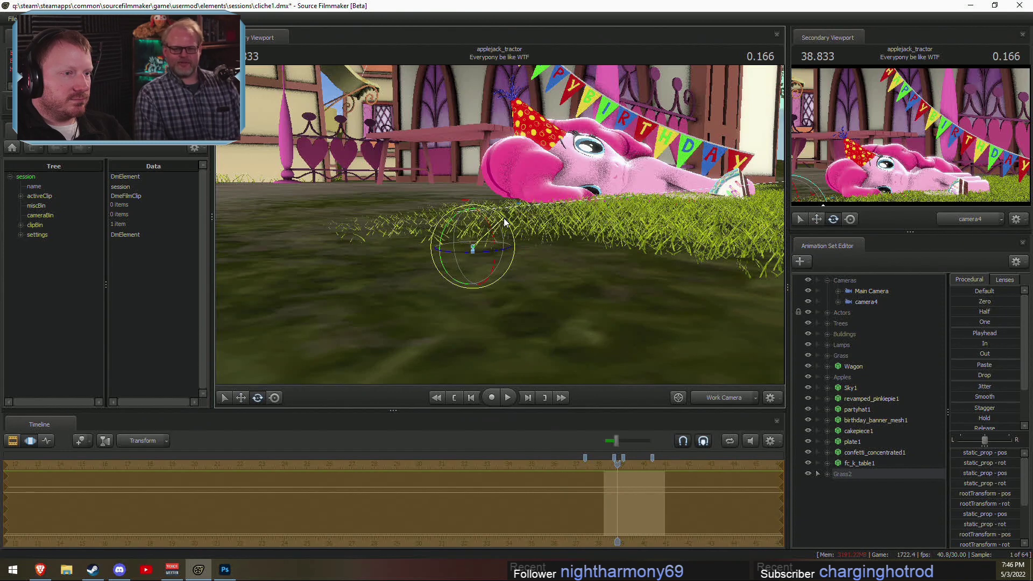
pyautogui.press('w')
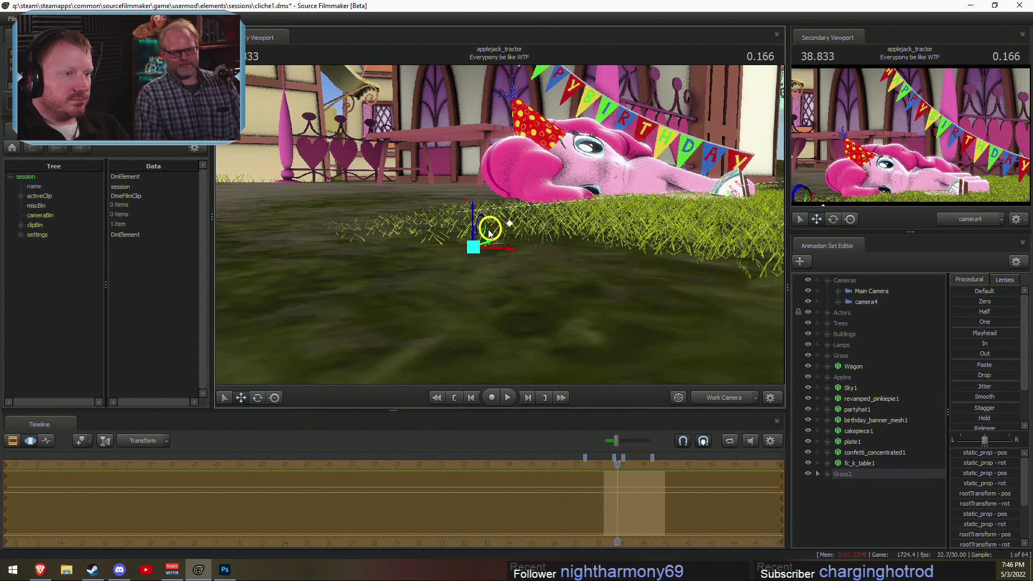
pyautogui.press('F3')
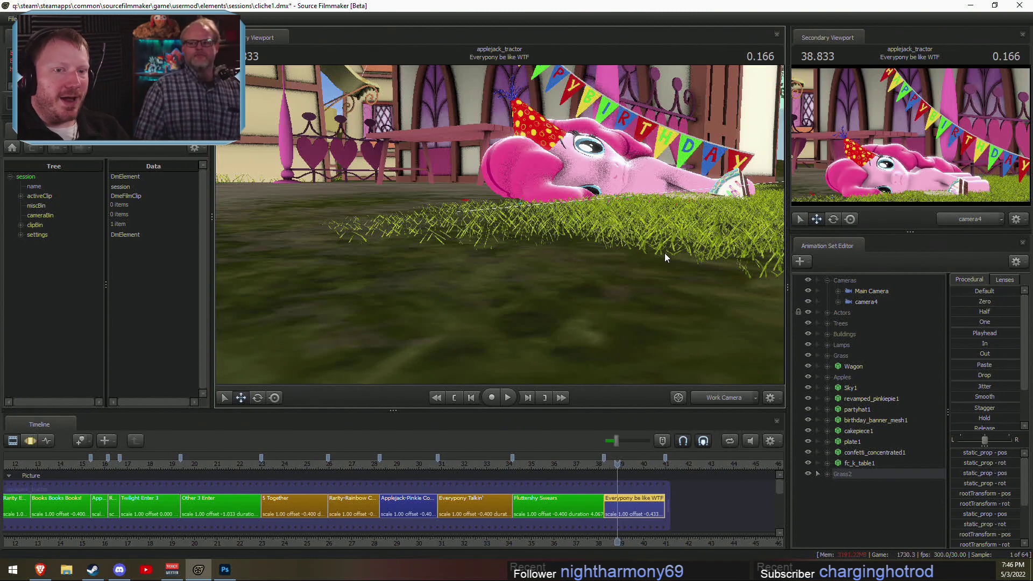
# Step: Select the grass patch under the confetti between the pony's muzzle and the plate and adjust its placement
pyautogui.moveTo(499, 224); pyautogui.dragTo(575, 242)
pyautogui.moveTo(691, 247); pyautogui.dragTo(515, 231)
pyautogui.press('F4')
pyautogui.press('s')
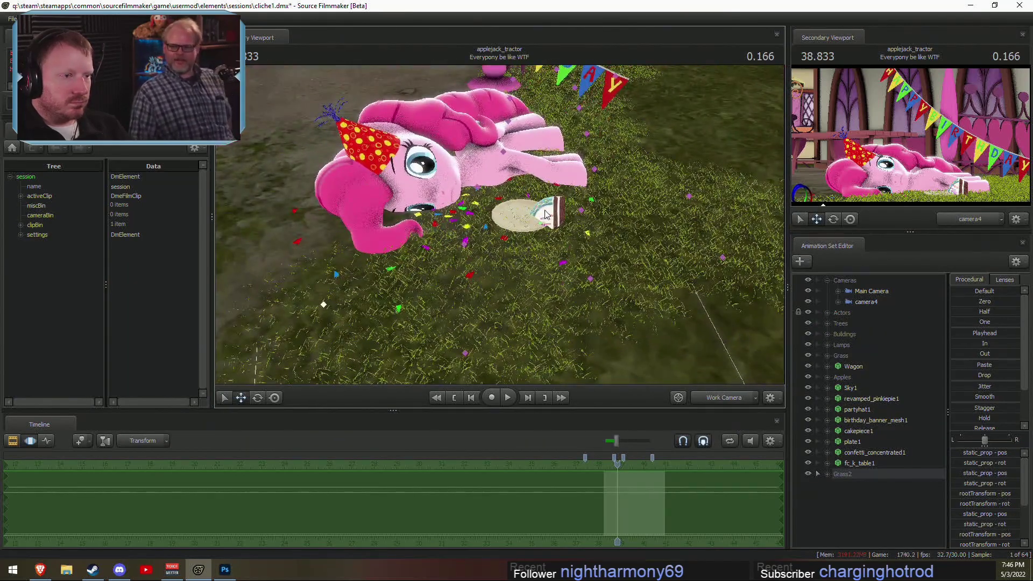
pyautogui.hotkey('ctrl', 'z')
pyautogui.hotkey('ctrl', 'z')
pyautogui.hotkey('ctrl', 'z')
pyautogui.hotkey('ctrl', 'z')
pyautogui.keyDown('alt'); pyautogui.moveTo(518, 206); pyautogui.dragTo(518, 183); pyautogui.keyUp('alt')
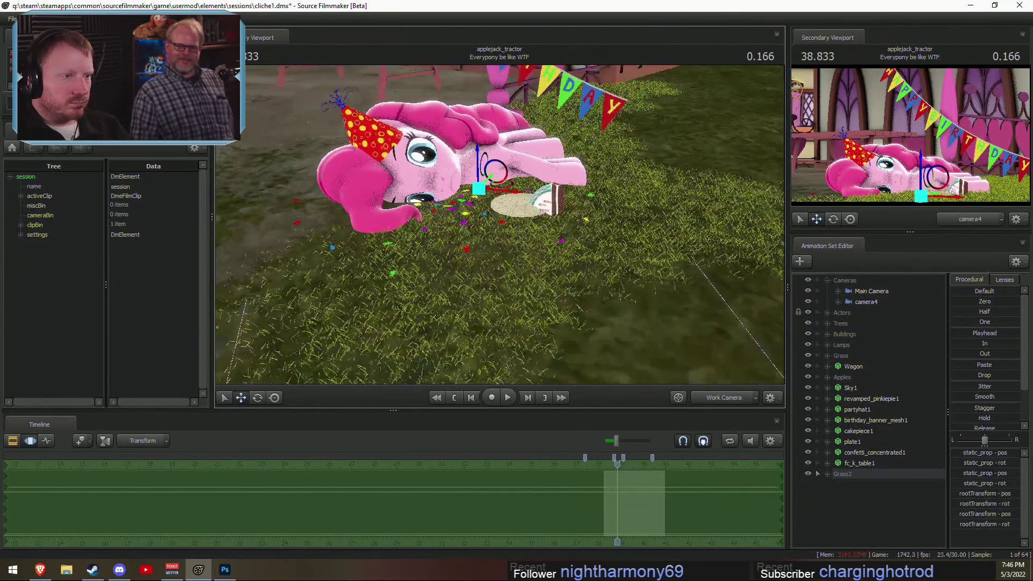
pyautogui.keyDown('alt'); pyautogui.moveTo(518, 183); pyautogui.dragTo(459, 165, button='right'); pyautogui.keyUp('alt')
pyautogui.press('e')
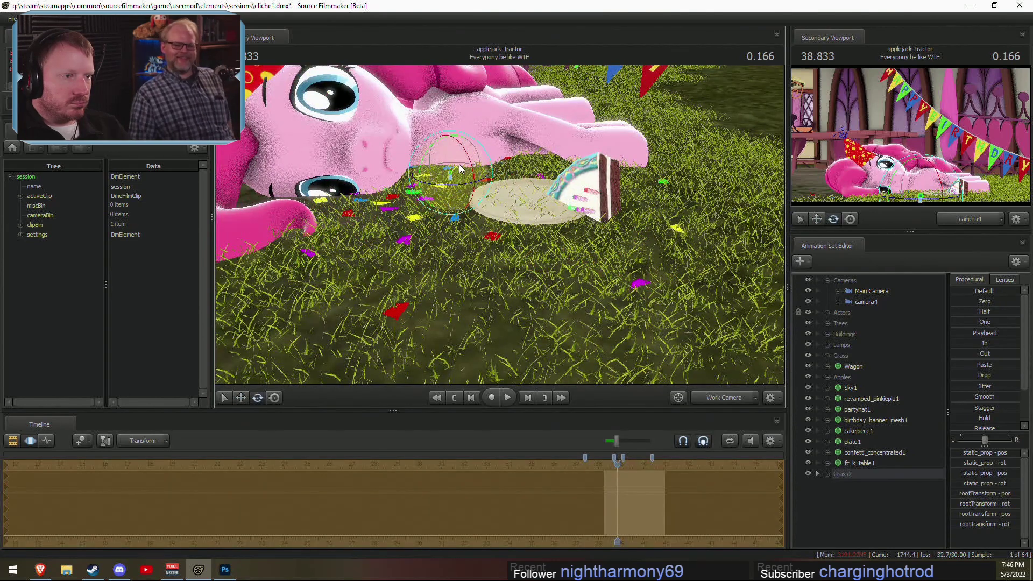
# Step: Adjust the height of the grass patch beside the cake slice and select the patch among the confetti in front of the plate
pyautogui.press('ctrl')
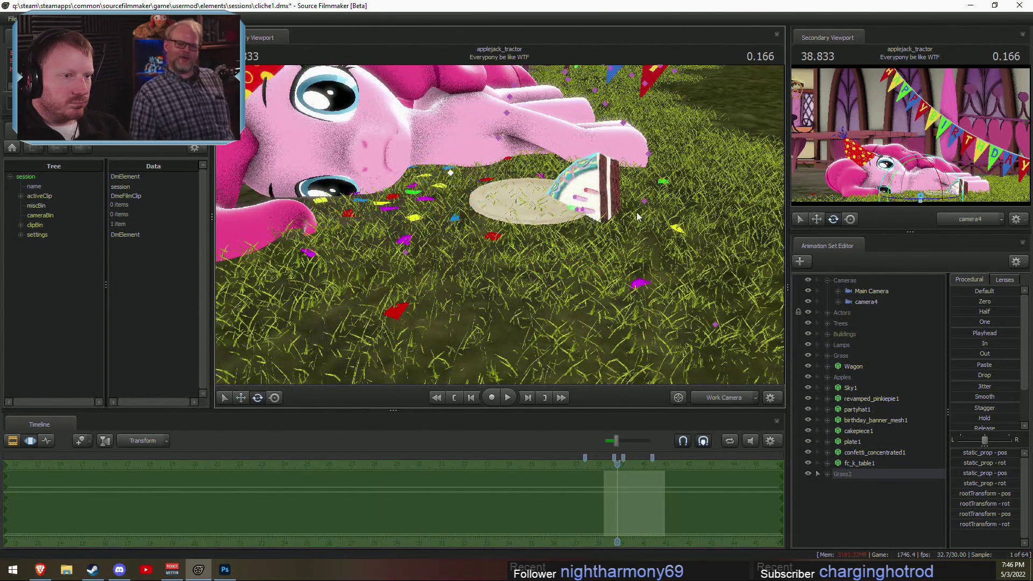
pyautogui.keyDown('ctrl'); pyautogui.moveTo(661, 182); pyautogui.dragTo(645, 202); pyautogui.keyUp('ctrl')
pyautogui.click(637, 217)
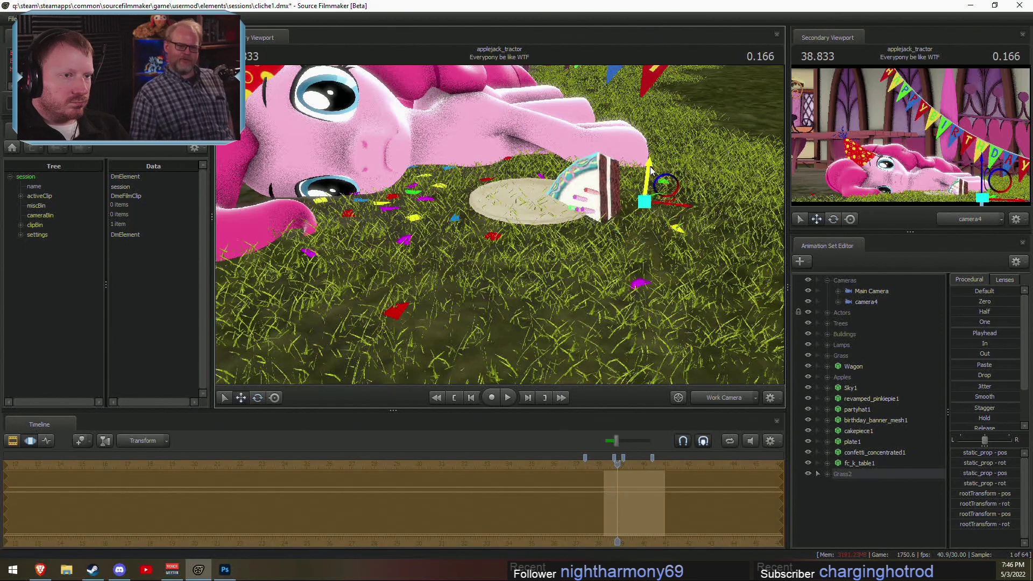
pyautogui.click(385, 235)
pyautogui.click(386, 237)
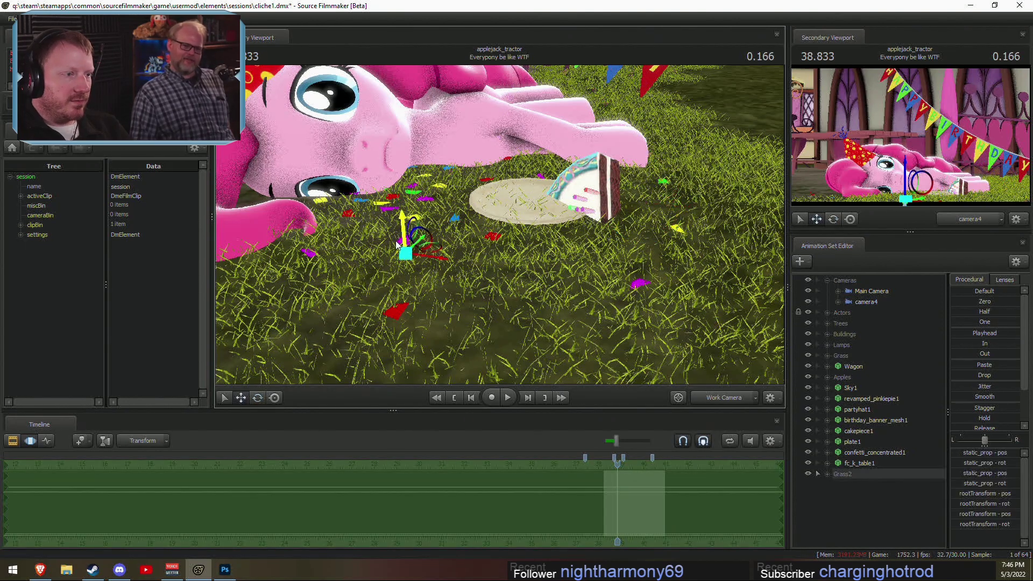
pyautogui.keyDown('alt'); pyautogui.moveTo(451, 235); pyautogui.dragTo(500, 225); pyautogui.keyUp('alt')
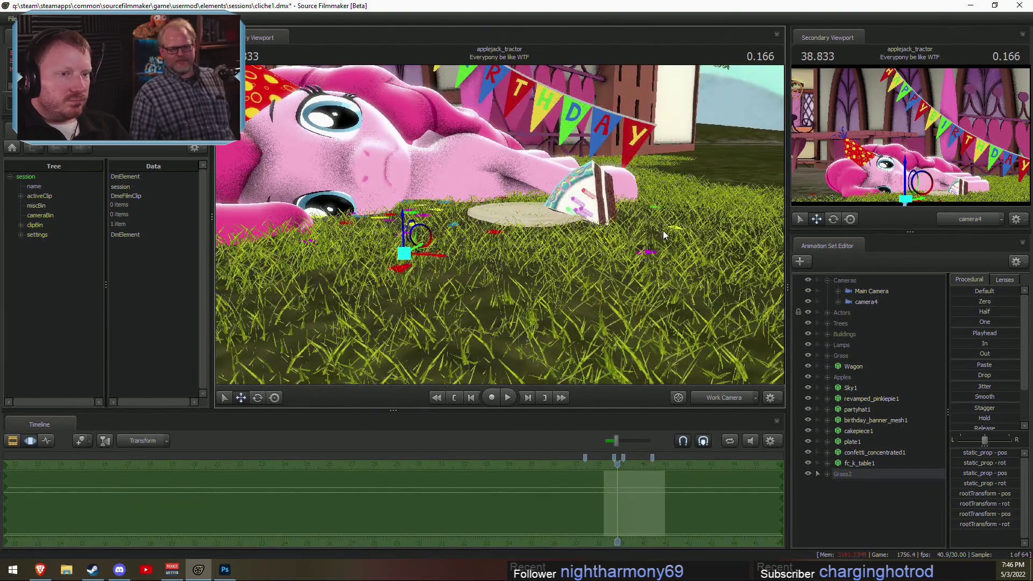
# Step: Return the main view to camera4 and collapse the Cameras group in the animation set list
pyautogui.press('F3')
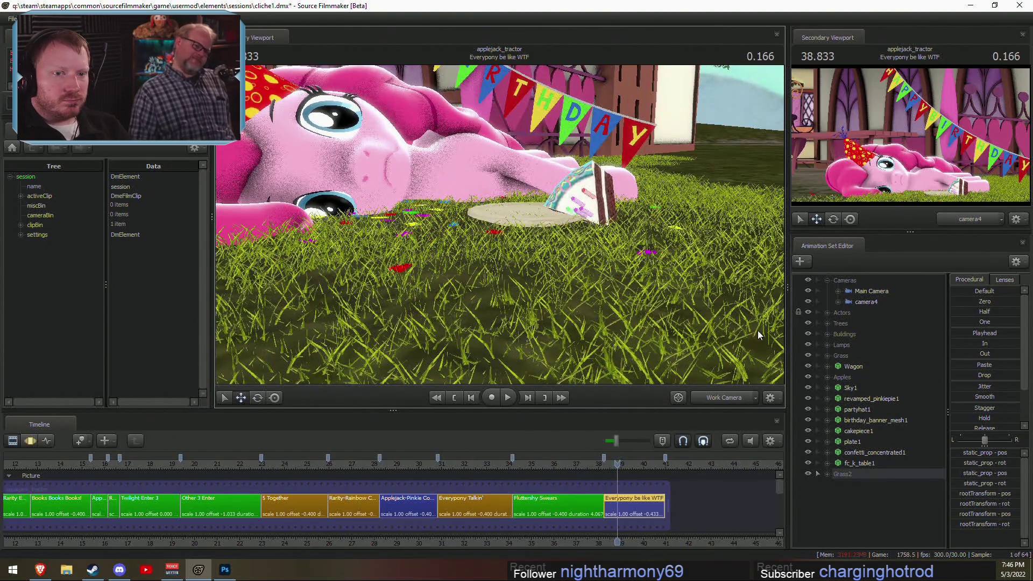
pyautogui.click(717, 399)
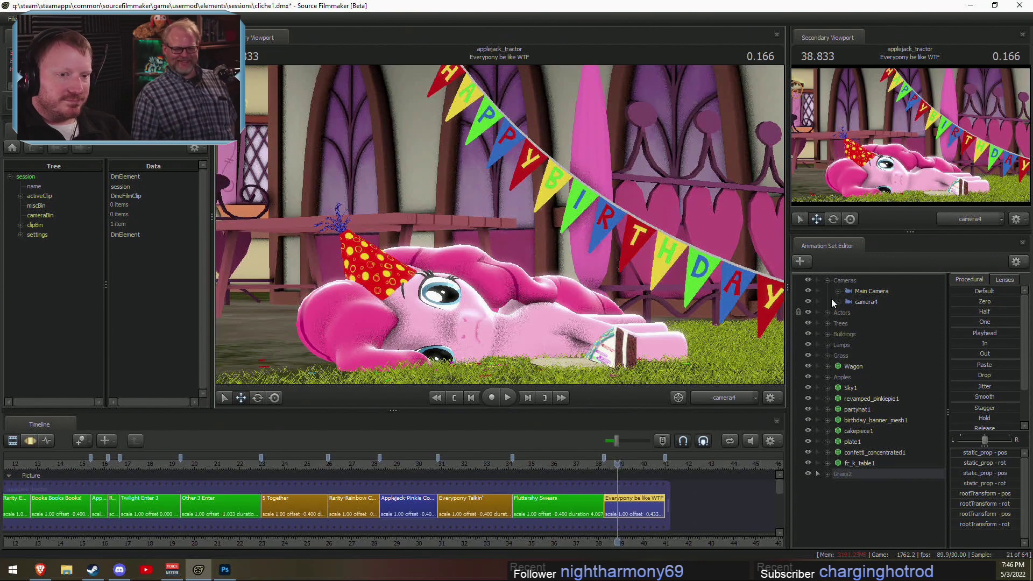
pyautogui.click(827, 280)
pyautogui.press('F3')
# Step: Start an animation set for a new model and filter the model list by "cake"
pyautogui.rightClick(849, 488)
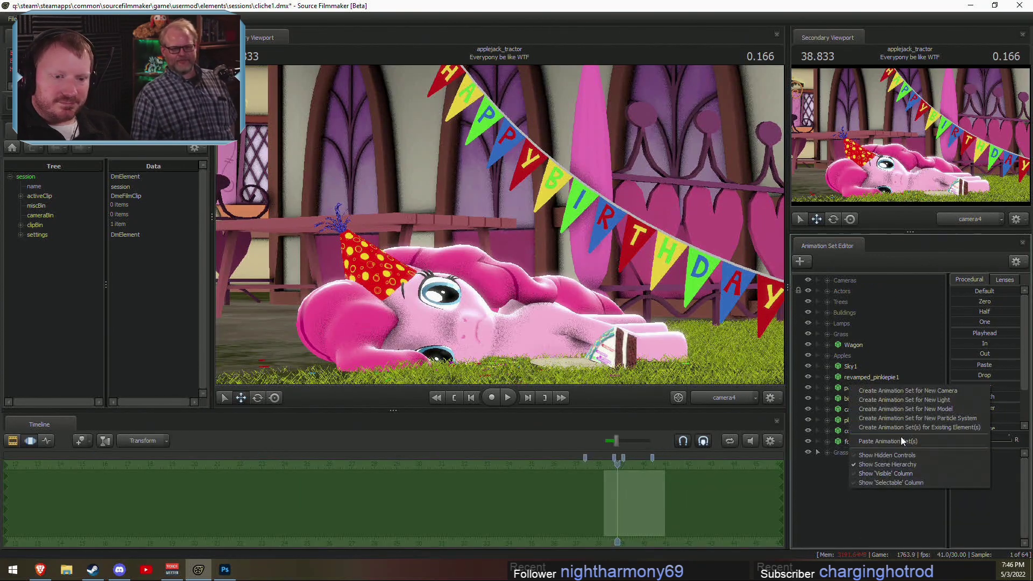
pyautogui.click(914, 409)
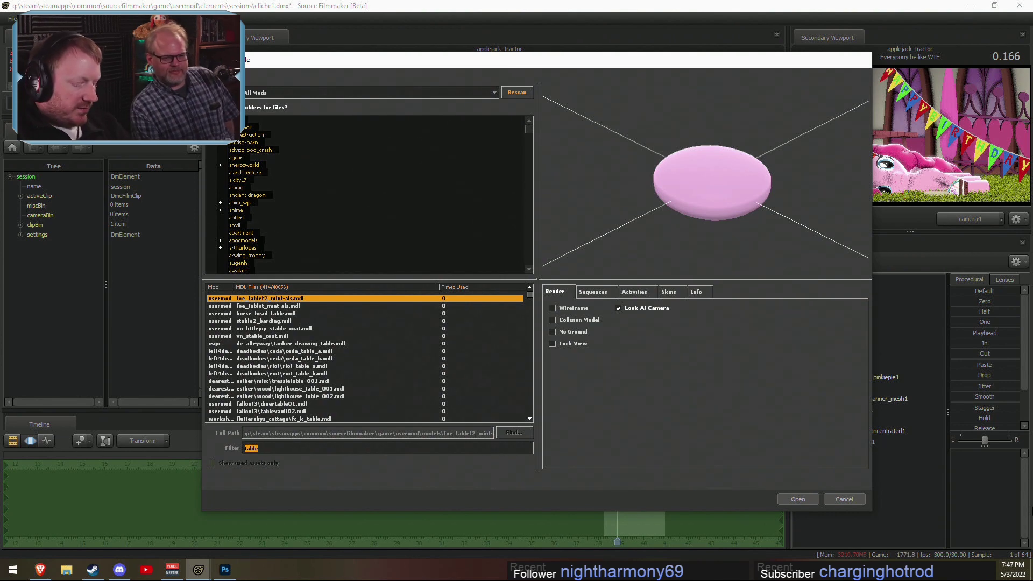
pyautogui.write('cake')
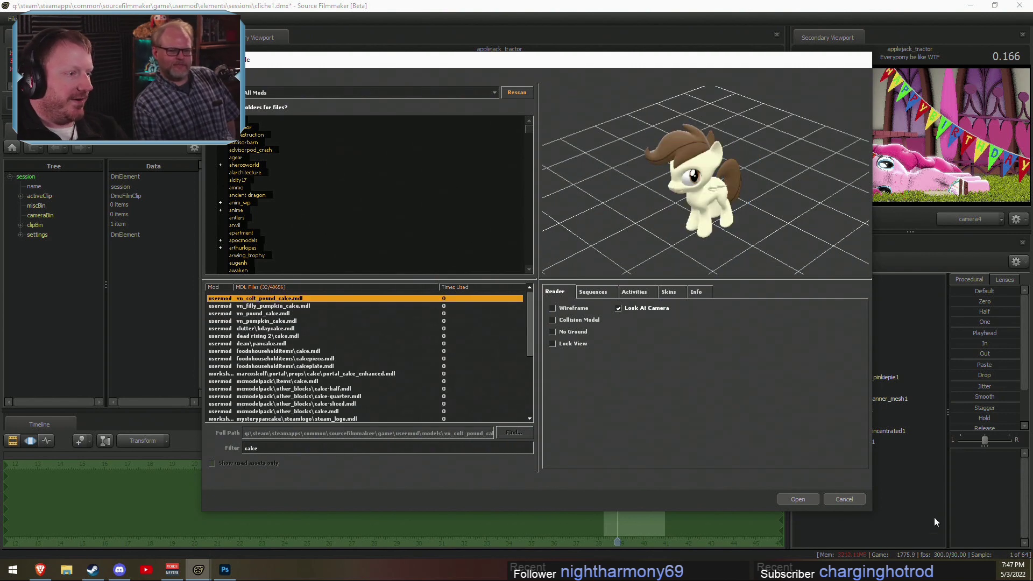
# Step: Preview the cake models and add foodnhouseholditems\cake.mdl to the shot
pyautogui.click(272, 350)
pyautogui.press('Down')
pyautogui.press('Down')
pyautogui.press('Down')
pyautogui.press('Down')
pyautogui.press('Down')
pyautogui.press('Down')
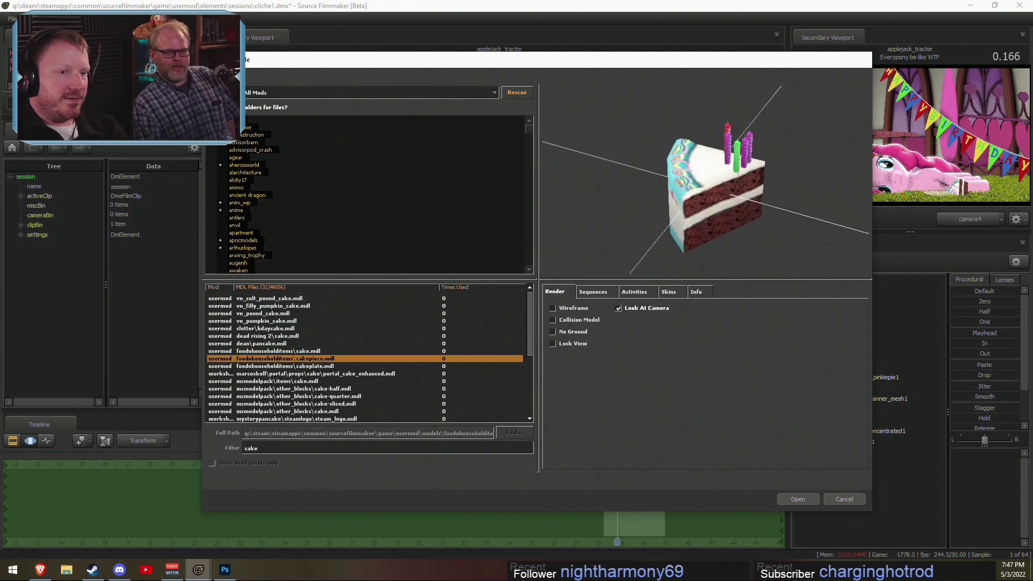
pyautogui.press('Up')
pyautogui.press('Up')
pyautogui.press('Up')
pyautogui.press('Up')
pyautogui.press('Up')
pyautogui.press('Up')
pyautogui.press('Up')
pyautogui.press('Up')
pyautogui.press('Up')
pyautogui.press('Up')
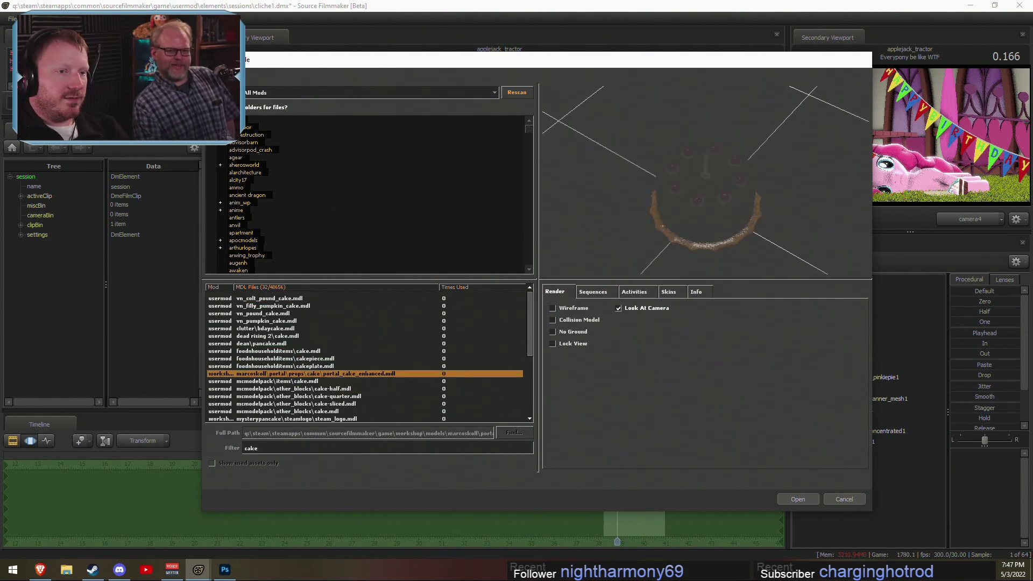
pyautogui.press('Down')
pyautogui.press('Down')
pyautogui.press('Down')
pyautogui.press('Down')
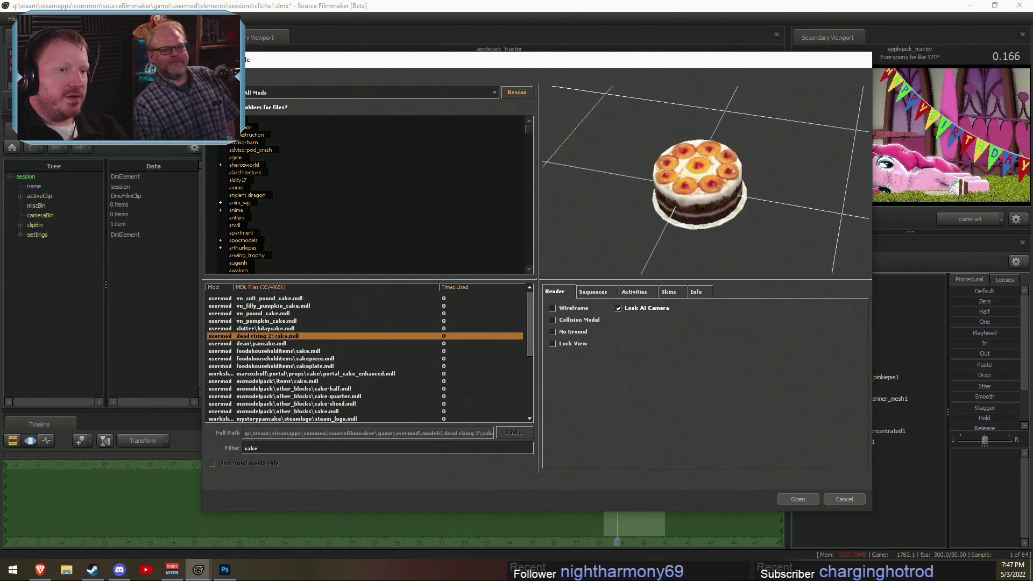
pyautogui.moveTo(748, 177); pyautogui.dragTo(754, 180)
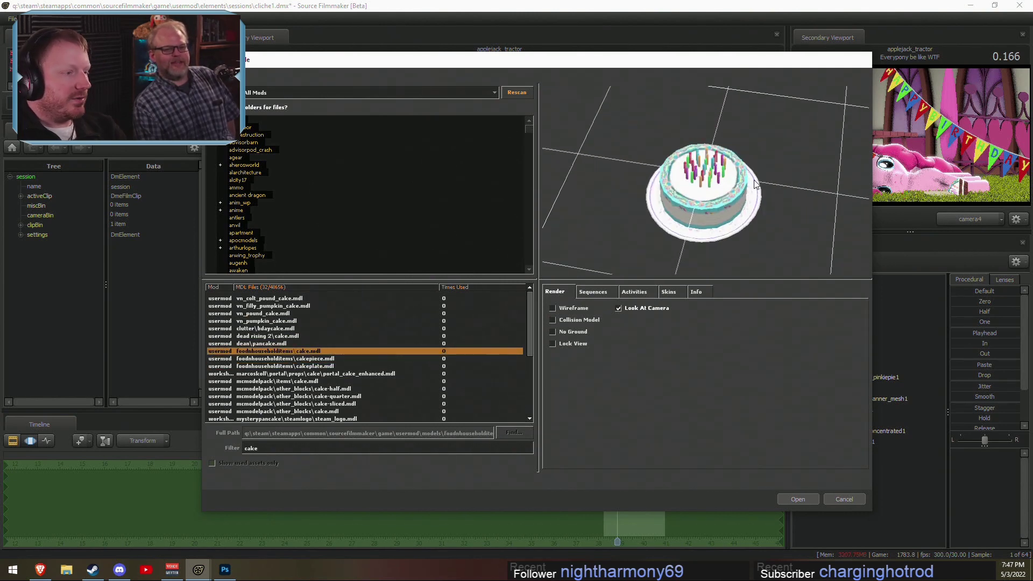
pyautogui.click(791, 498)
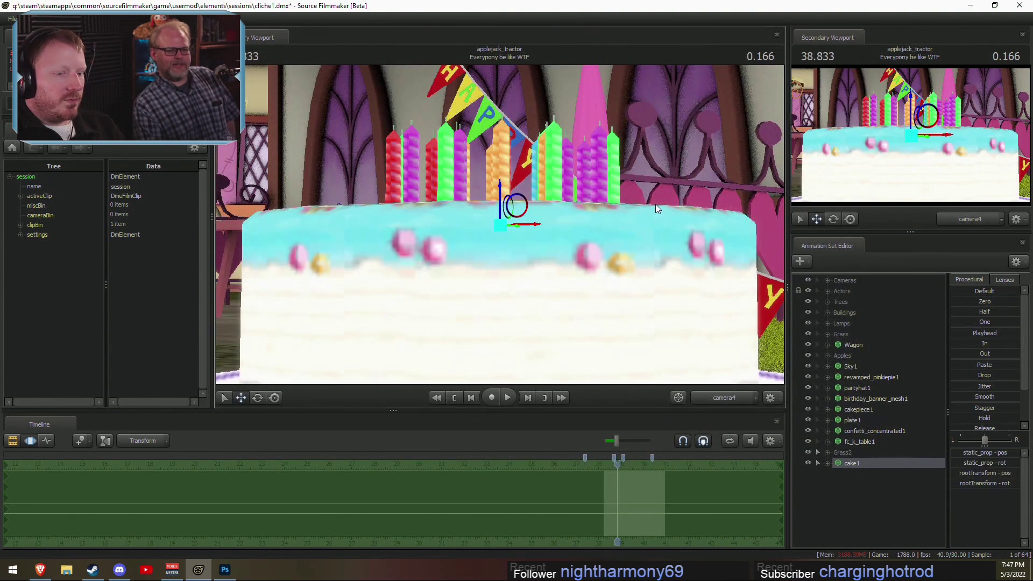
# Step: Move the new cake back and set it on top of the wooden table behind the pony
pyautogui.click(724, 399)
pyautogui.moveTo(500, 224)
pyautogui.mouseDown()
pyautogui.moveTo(511, 269)
pyautogui.moveTo(454, 66)
pyautogui.moveTo(507, 215)
pyautogui.mouseUp()
pyautogui.press('w')
pyautogui.press('s')
pyautogui.moveTo(492, 154); pyautogui.dragTo(499, 224)
pyautogui.press('w')
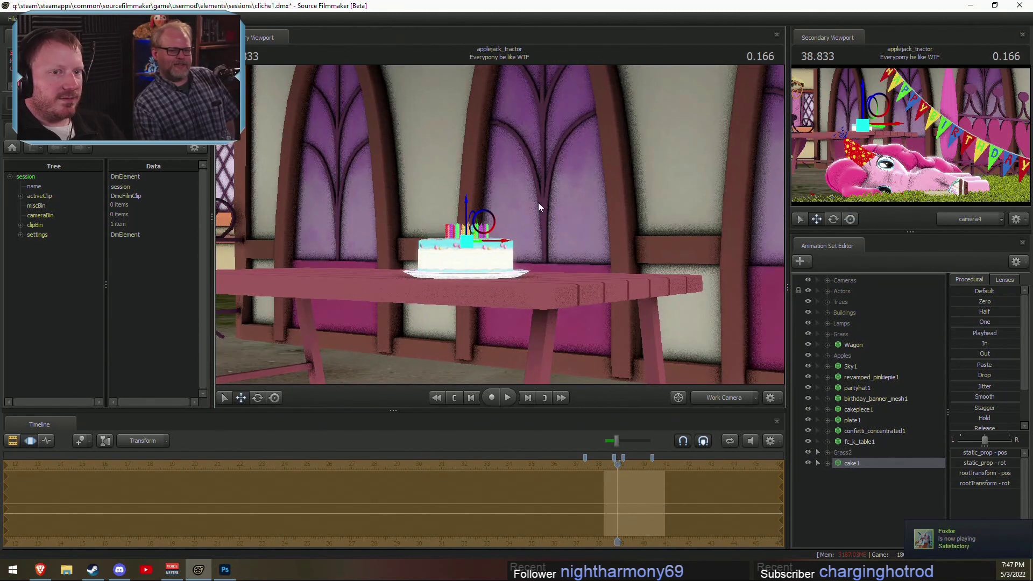
# Step: Check the cake's placement on the table through the work camera and camera4
pyautogui.press('F2')
pyautogui.press('F3')
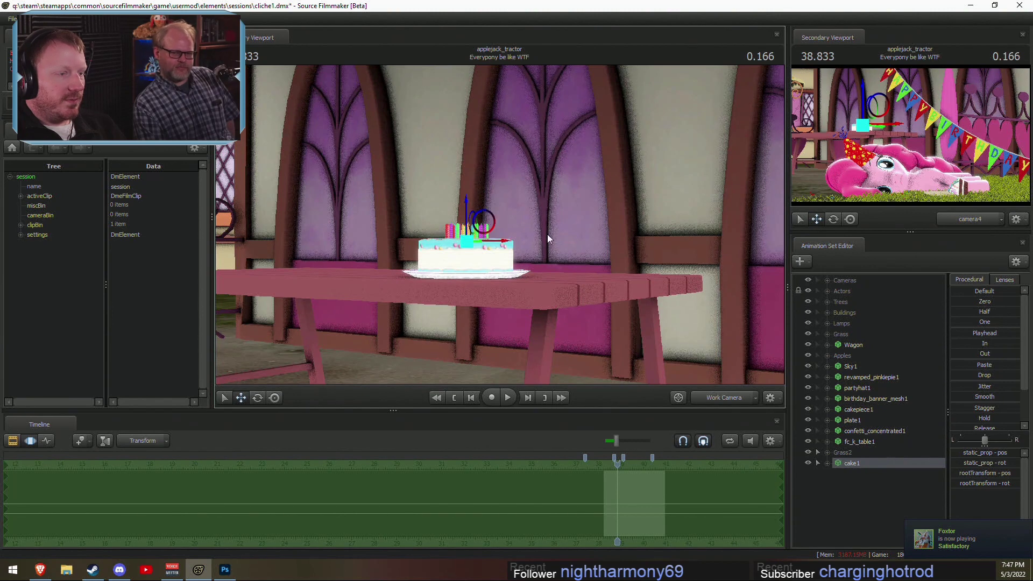
pyautogui.press('F2')
pyautogui.press('F3')
pyautogui.click(730, 402)
pyautogui.press('F2')
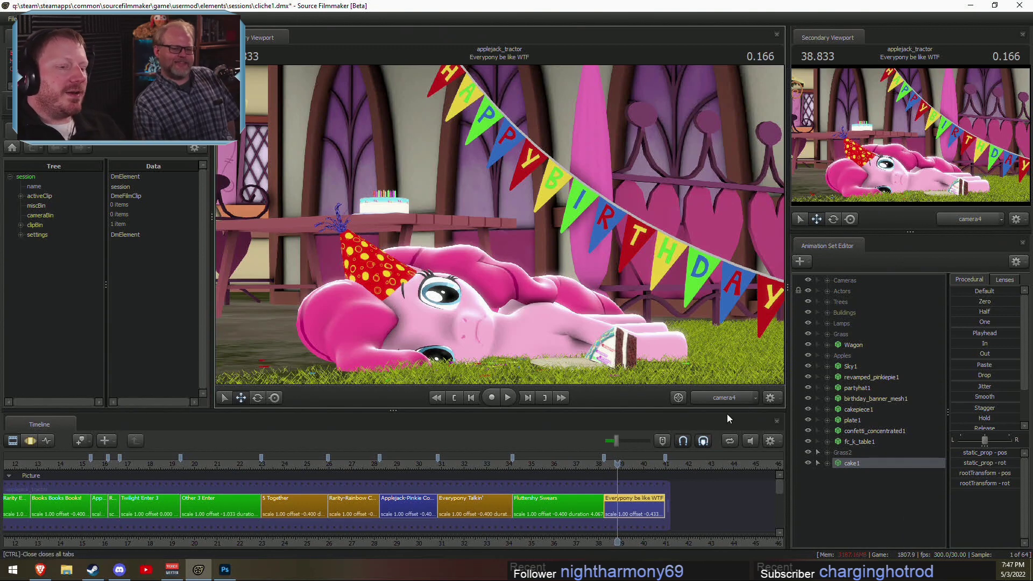
pyautogui.click(726, 401)
pyautogui.click(730, 398)
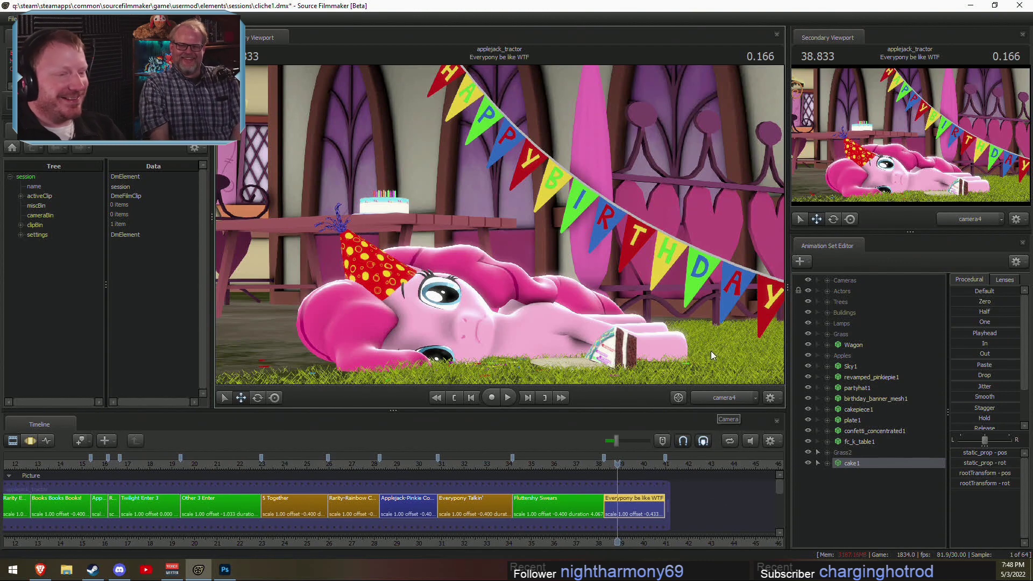
# Step: Duplicate the confetti_concentrated1 animation set and move the copy onto the bare ground behind the pony's mane
pyautogui.click(858, 497)
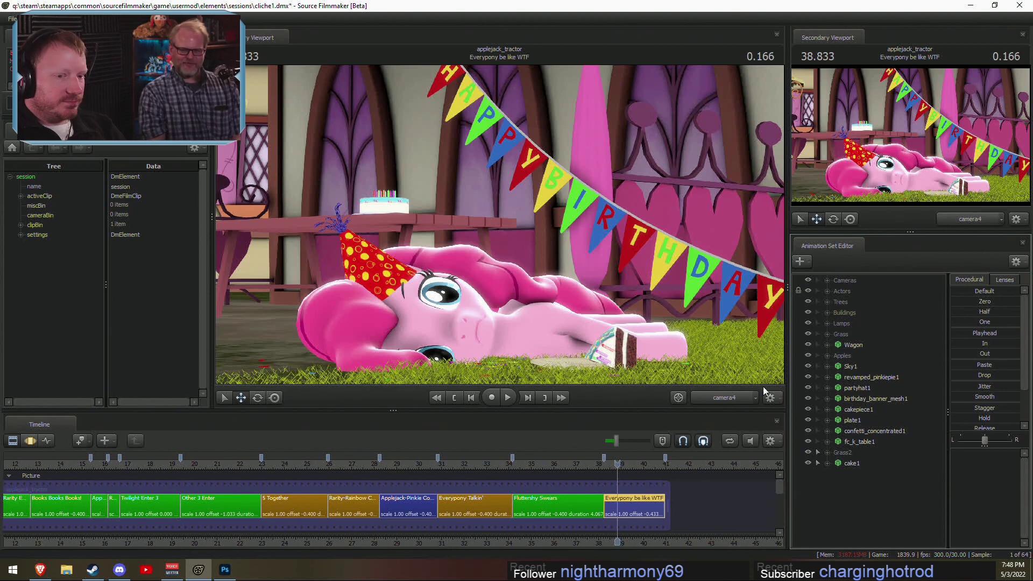
pyautogui.click(856, 459)
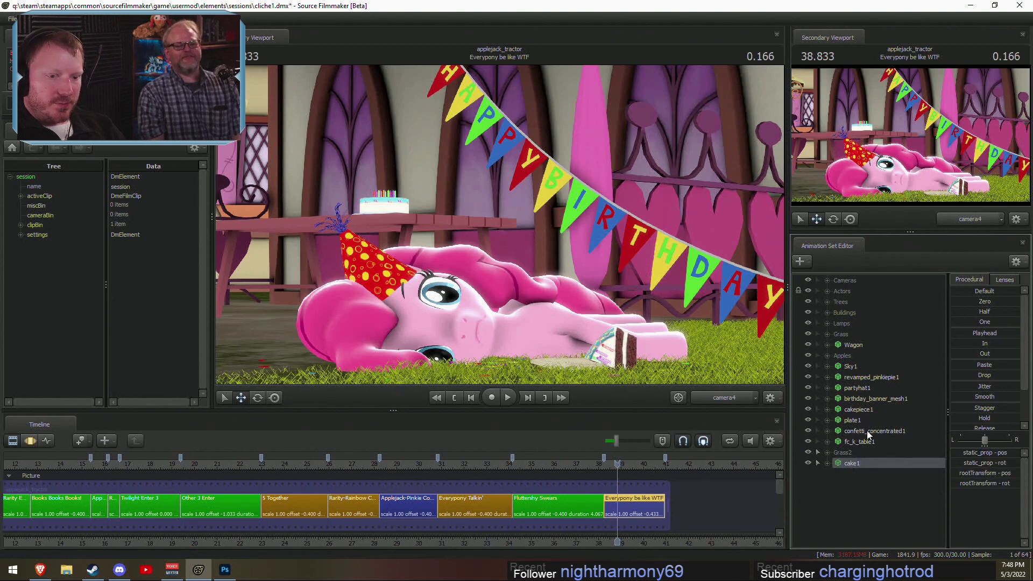
pyautogui.rightClick(866, 430)
pyautogui.click(892, 276)
pyautogui.rightClick(870, 496)
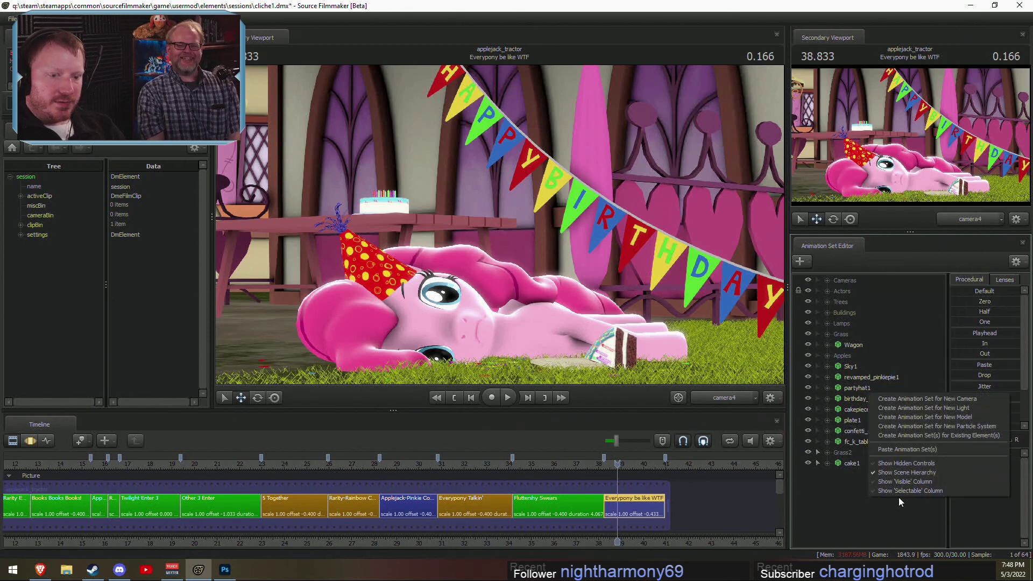
pyautogui.click(908, 449)
pyautogui.click(856, 474)
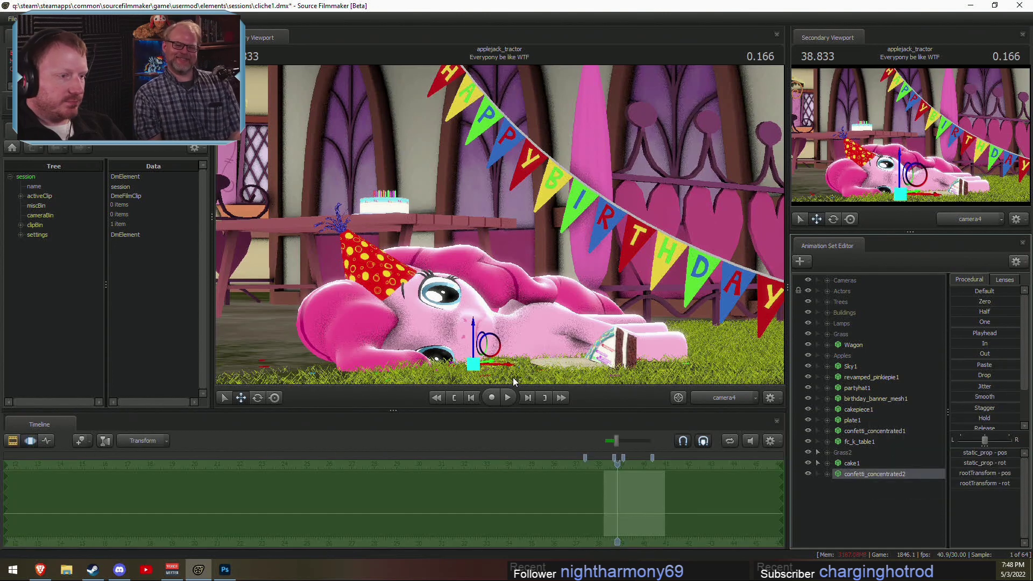
pyautogui.moveTo(500, 369); pyautogui.dragTo(361, 339)
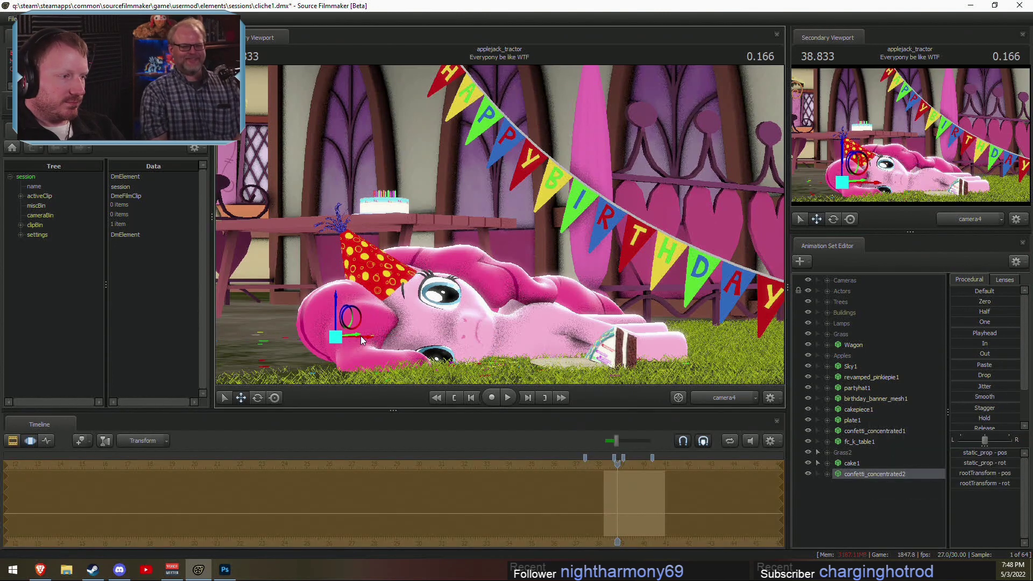
pyautogui.press('F2')
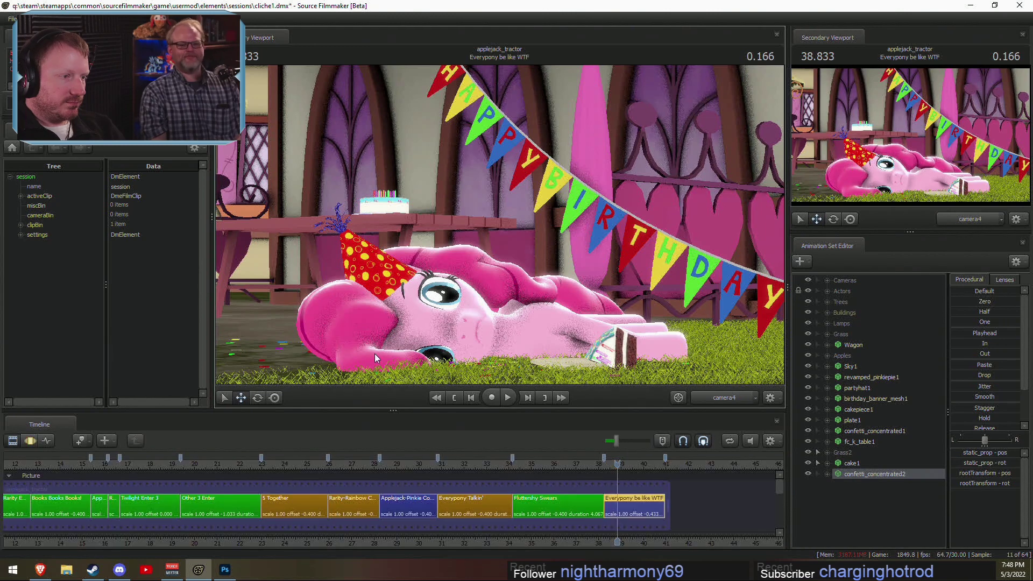
# Step: Delete the duplicated confetti_concentrated2 animation set
pyautogui.rightClick(855, 477)
pyautogui.click(844, 470)
pyautogui.rightClick(844, 470)
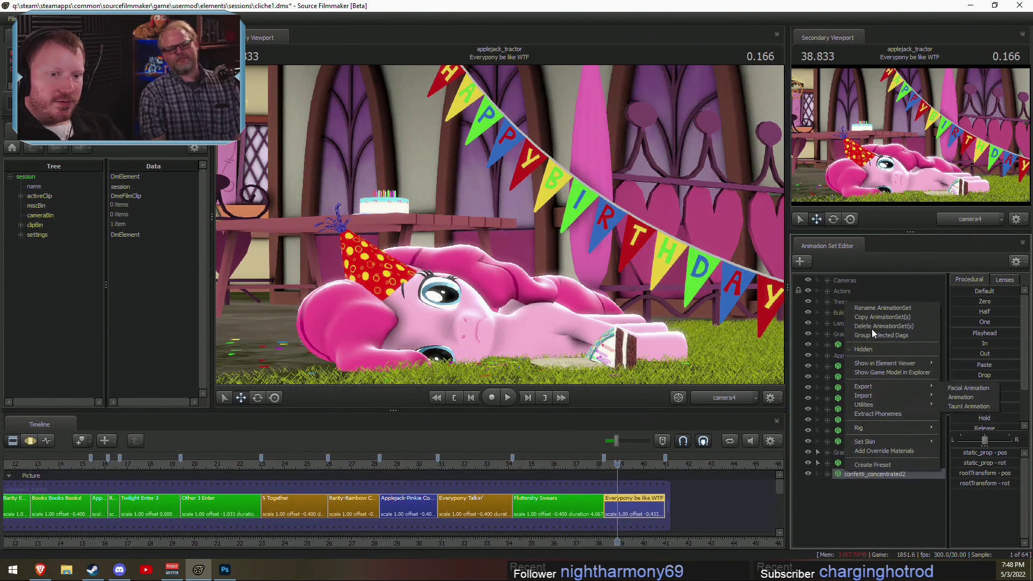
pyautogui.rightClick(841, 485)
# Step: Create an animation set for a new model, filtering by "confetti" and picking other\confetti.mdl
pyautogui.rightClick(842, 485)
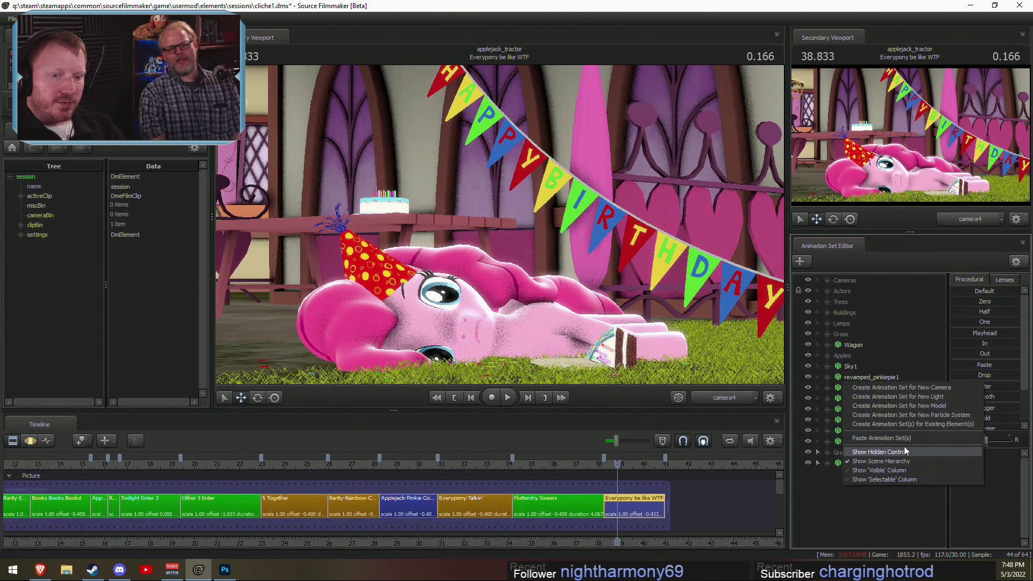
pyautogui.click(909, 405)
pyautogui.write('co')
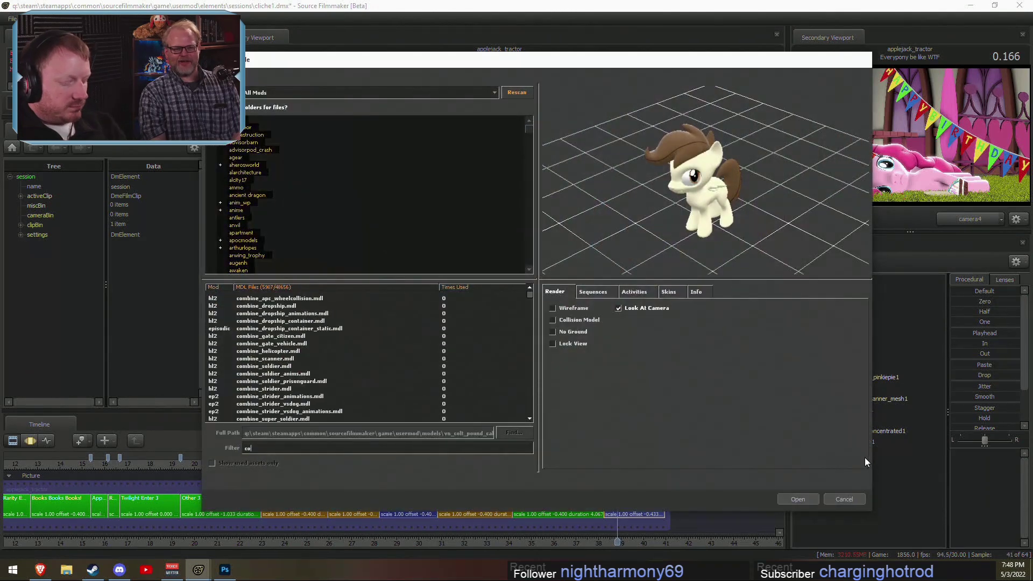
pyautogui.write('nfetti')
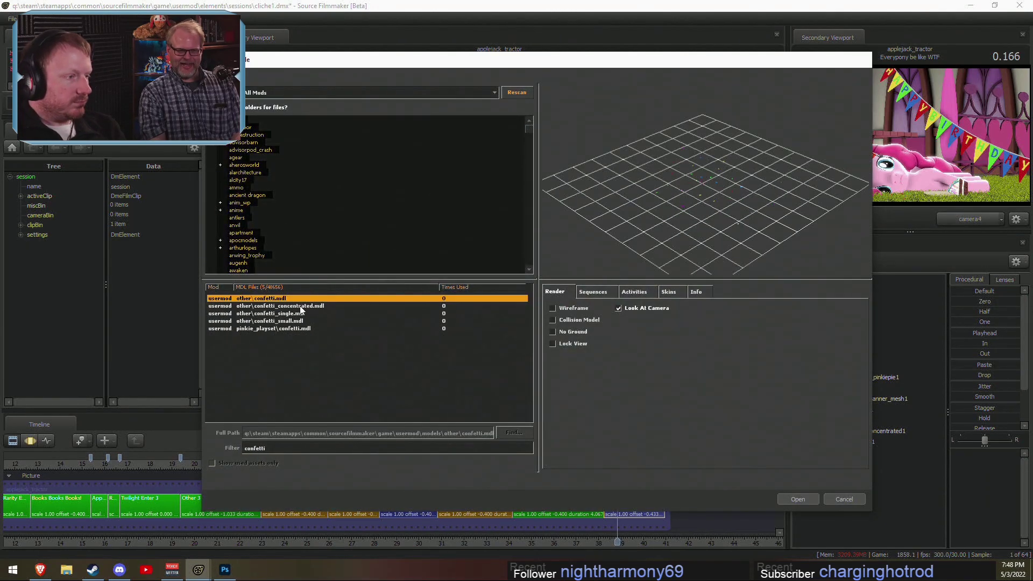
pyautogui.press('Down')
pyautogui.press('Down')
pyautogui.press('Down')
pyautogui.press('Down')
pyautogui.press('Up')
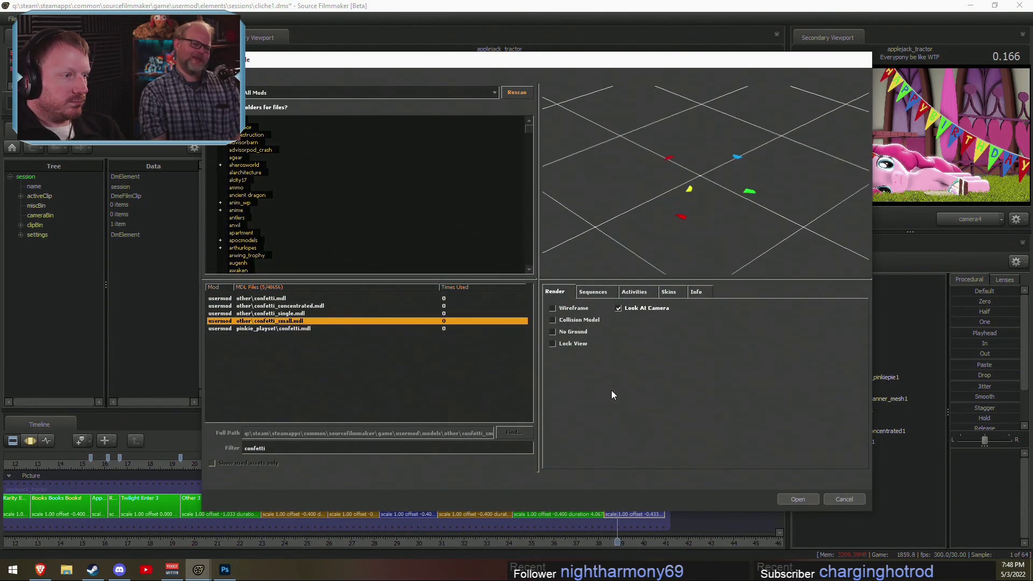
pyautogui.press('Up')
pyautogui.press('Up')
pyautogui.press('Up')
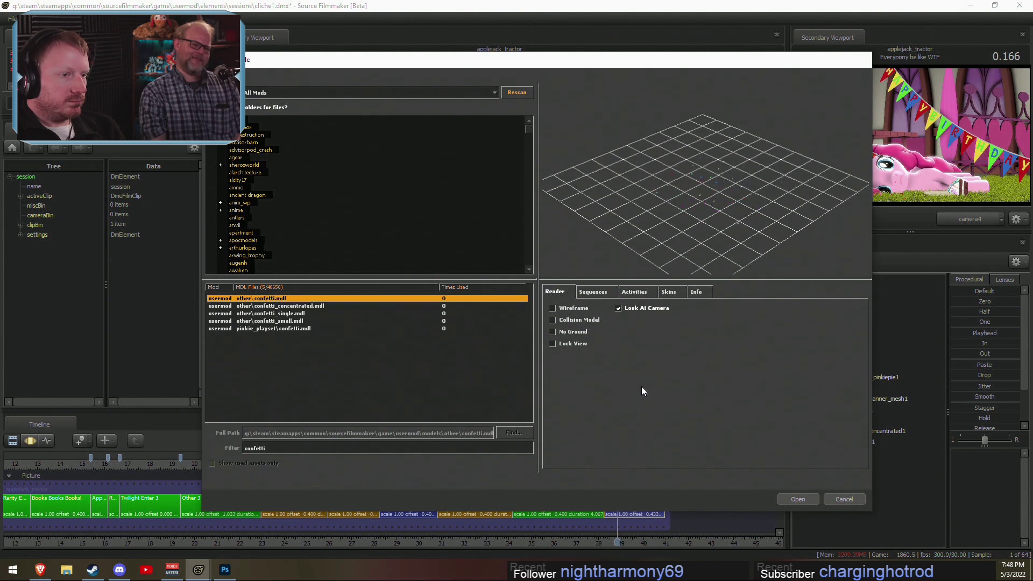
pyautogui.click(796, 497)
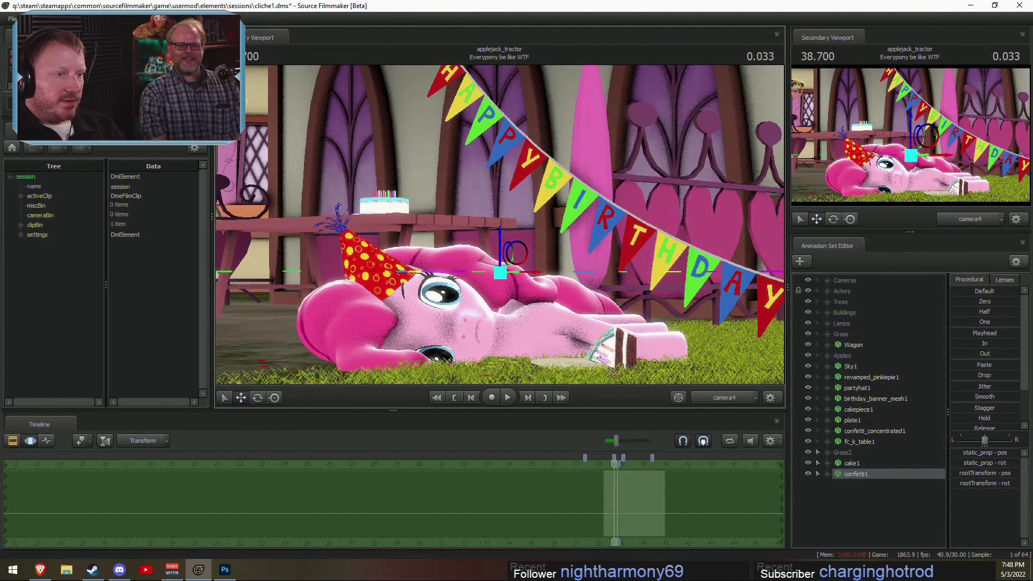
# Step: Move the new wide-spread confetti from the foreground onto the bare ground beside the pony's party hat
pyautogui.click(722, 400)
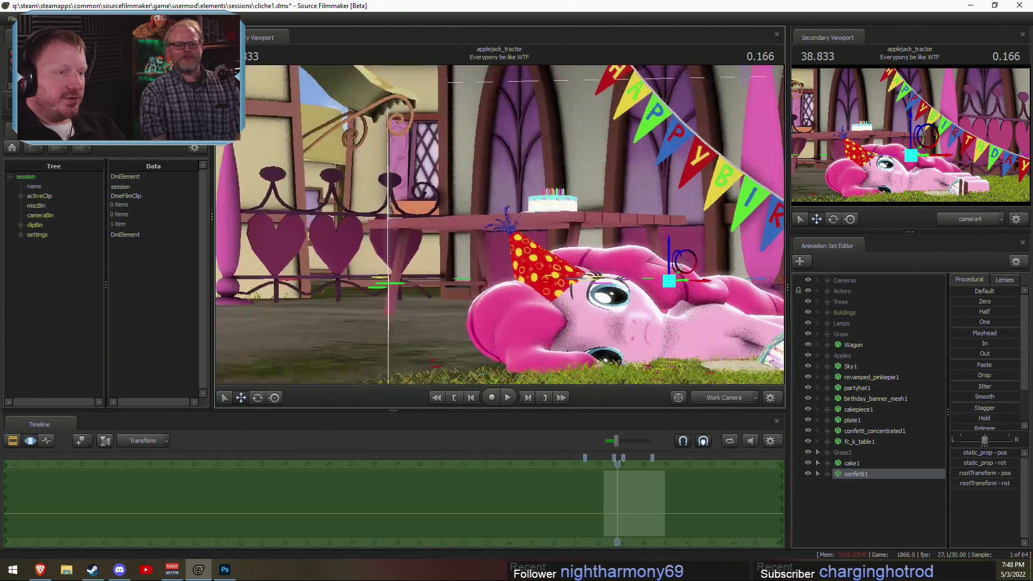
pyautogui.moveTo(611, 215); pyautogui.dragTo(611, 265)
pyautogui.press('r')
pyautogui.moveTo(645, 326); pyautogui.dragTo(644, 355)
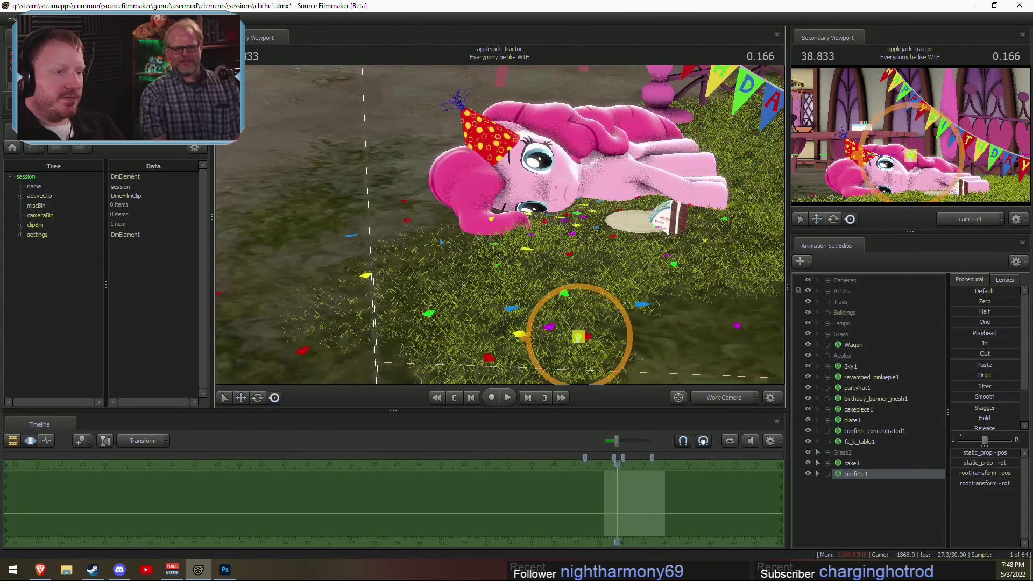
pyautogui.moveTo(505, 242); pyautogui.dragTo(505, 250)
pyautogui.press('s')
pyautogui.moveTo(551, 306); pyautogui.dragTo(464, 139)
pyautogui.press('e')
pyautogui.press('w')
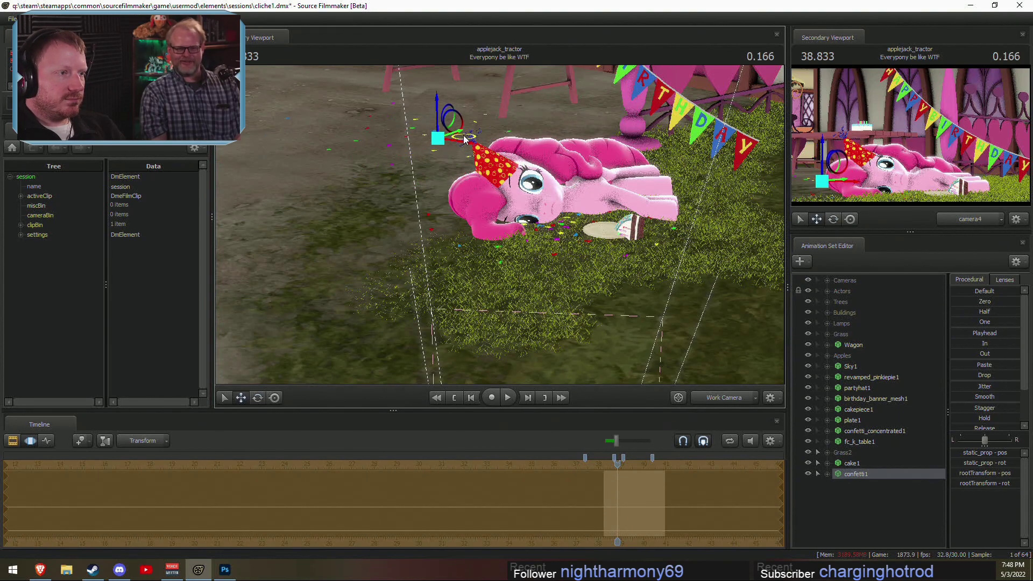
# Step: Adjust the confetti's height to lie on the bare ground and view the shot through camera4
pyautogui.moveTo(469, 221); pyautogui.dragTo(466, 195)
pyautogui.press('w')
pyautogui.press('w')
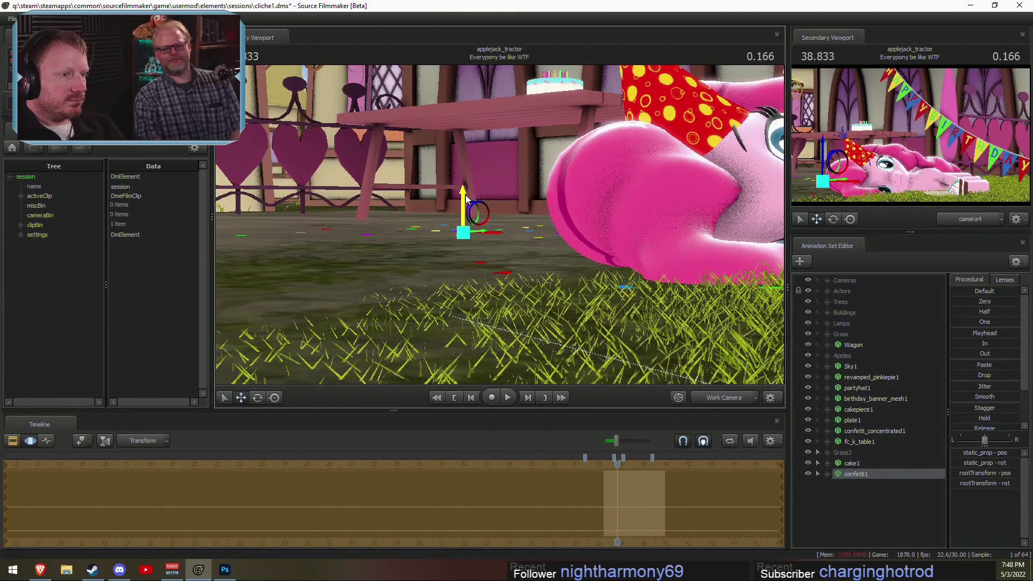
pyautogui.click(701, 400)
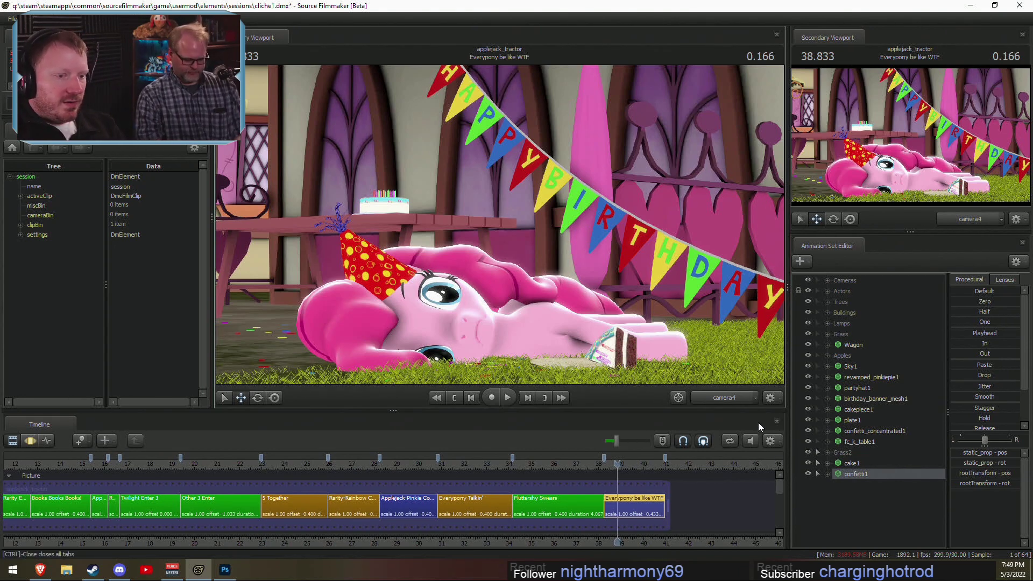
# Step: Inspect the confetti around the cake slice and beside the pony's head from the work camera and through camera4
pyautogui.click(732, 397)
pyautogui.moveTo(499, 224); pyautogui.dragTo(630, 318)
pyautogui.press('w')
pyautogui.press('w')
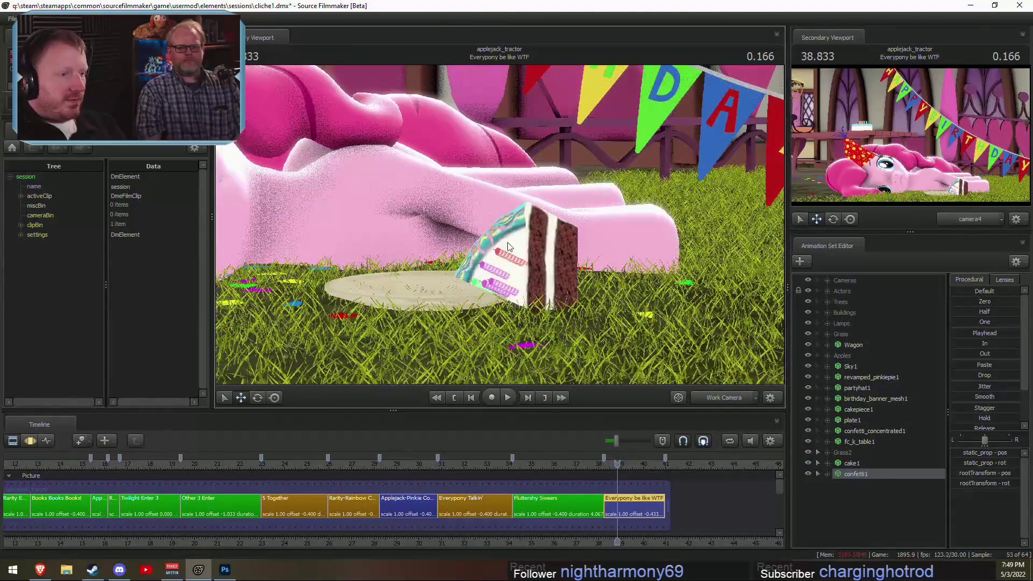
pyautogui.click(860, 473)
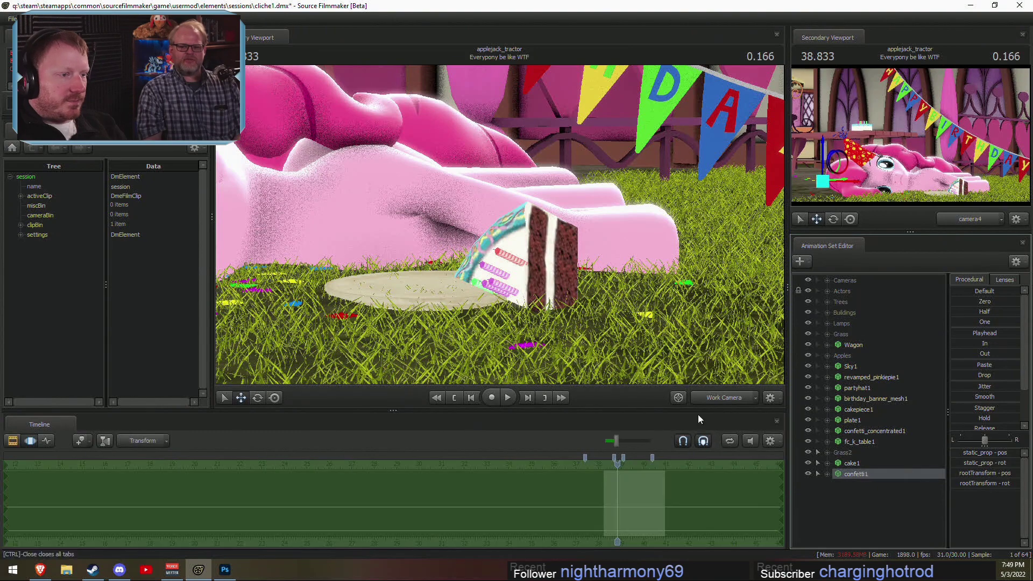
pyautogui.click(853, 466)
pyautogui.click(858, 475)
pyautogui.moveTo(583, 231); pyautogui.dragTo(583, 258)
pyautogui.press('s')
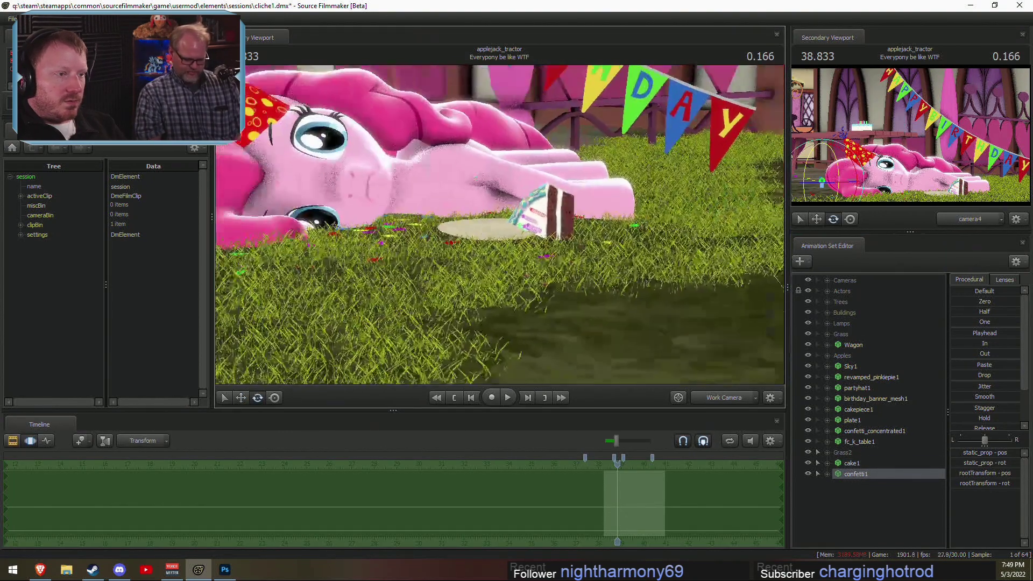
pyautogui.press('s')
pyautogui.moveTo(500, 228); pyautogui.dragTo(371, 191)
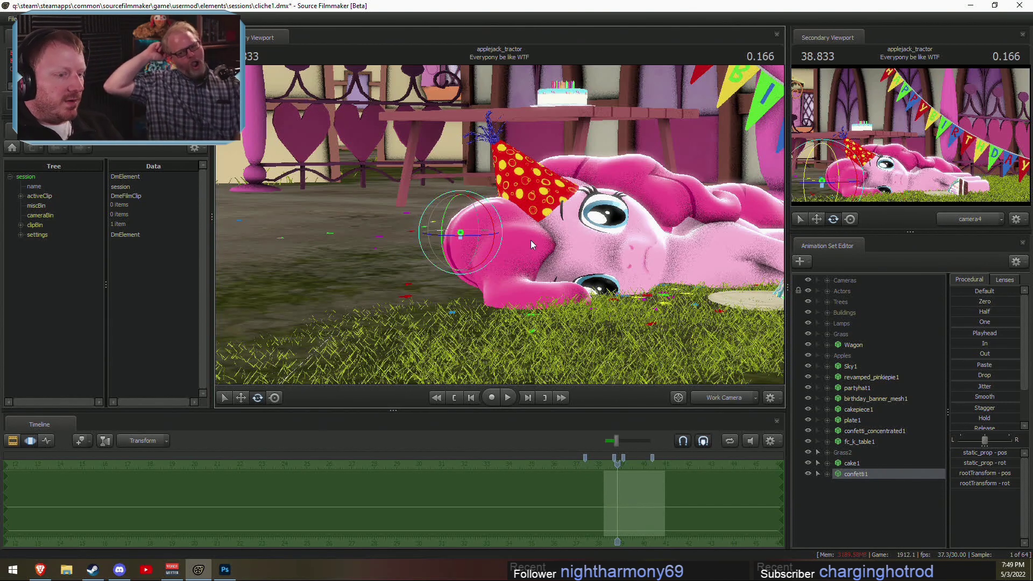
pyautogui.click(716, 402)
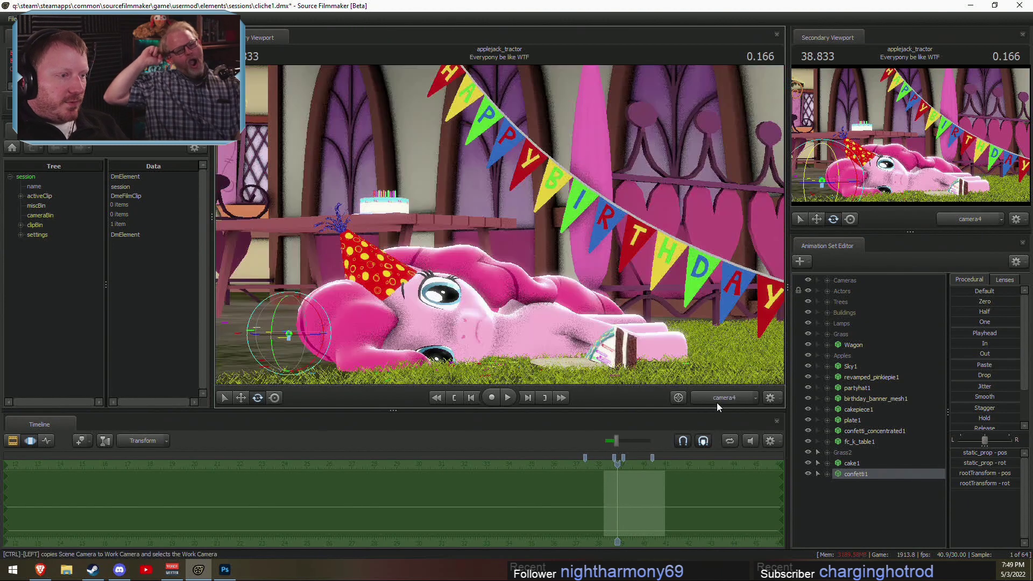
pyautogui.click(716, 402)
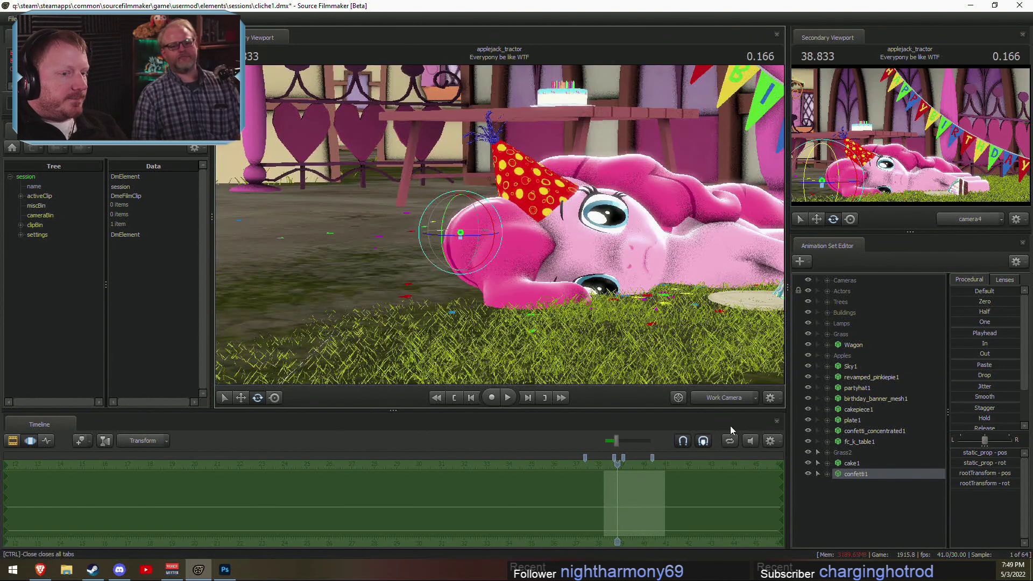
pyautogui.click(727, 398)
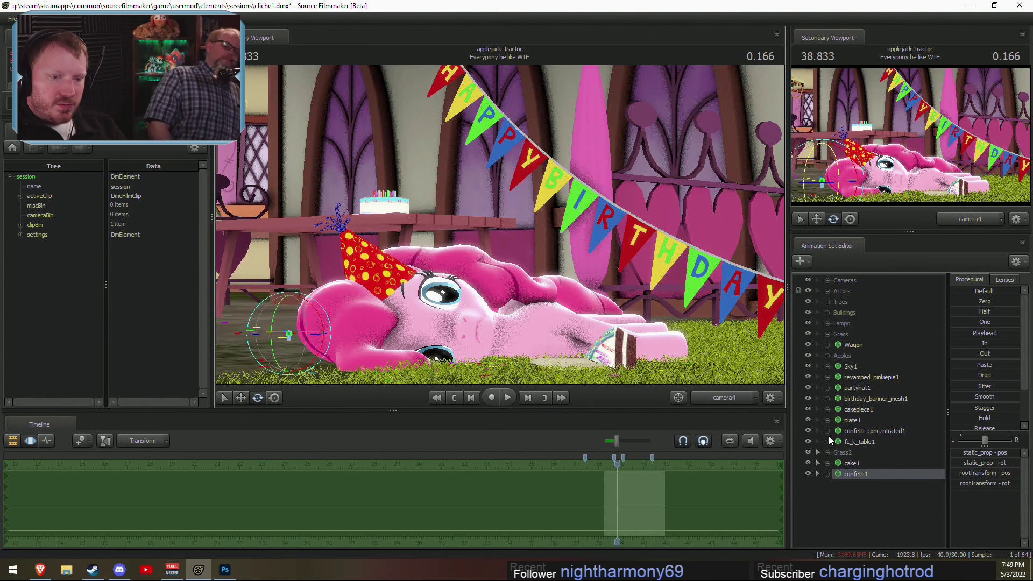
# Step: Select the Eyebrows controls in the pony's Face group and adjust the SadBrows shape in the Motion Editor
pyautogui.click(827, 377)
pyautogui.click(837, 387)
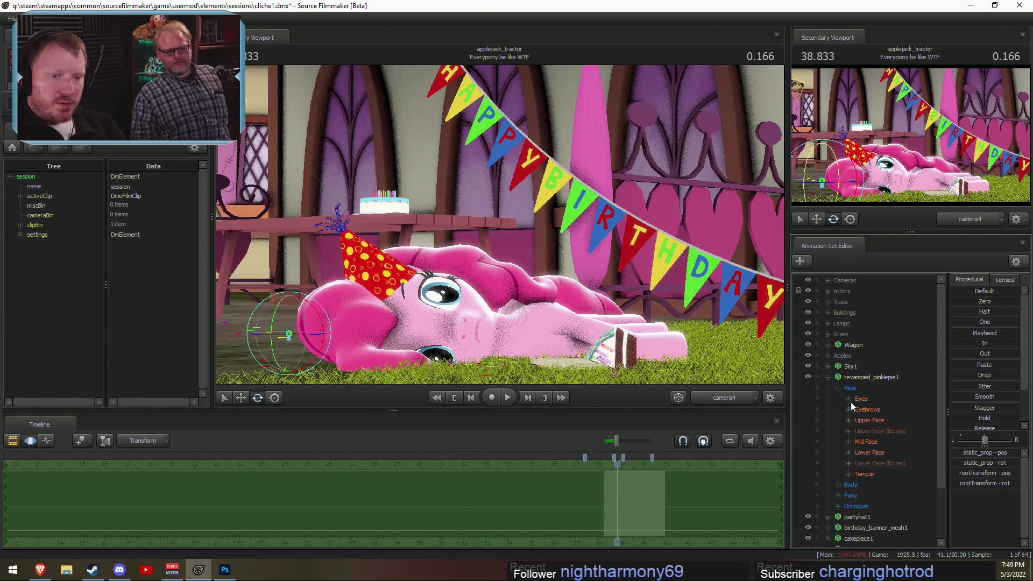
pyautogui.click(867, 409)
pyautogui.press('F2')
pyautogui.click(562, 289)
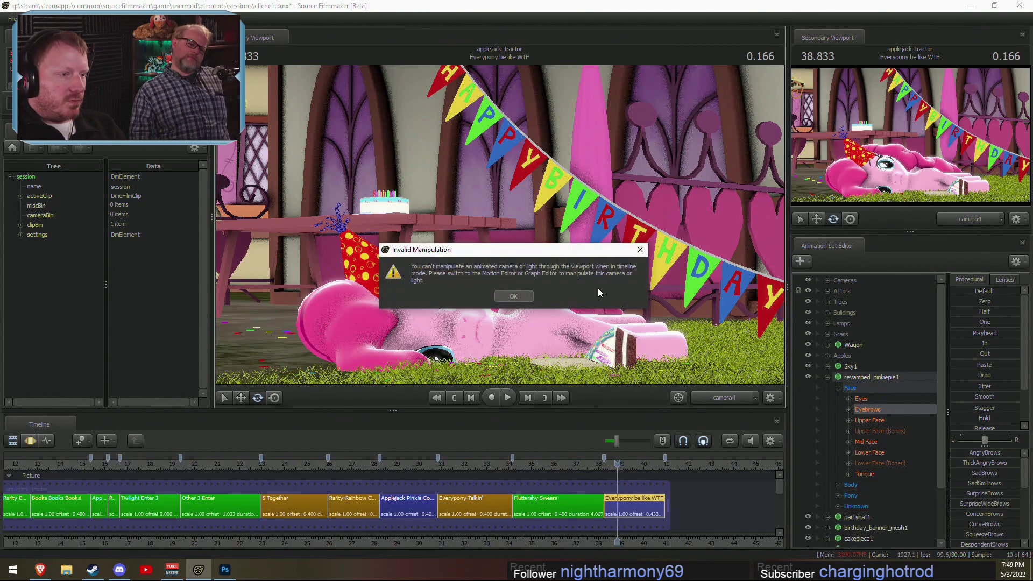
pyautogui.click(513, 296)
pyautogui.click(589, 257)
pyautogui.click(511, 296)
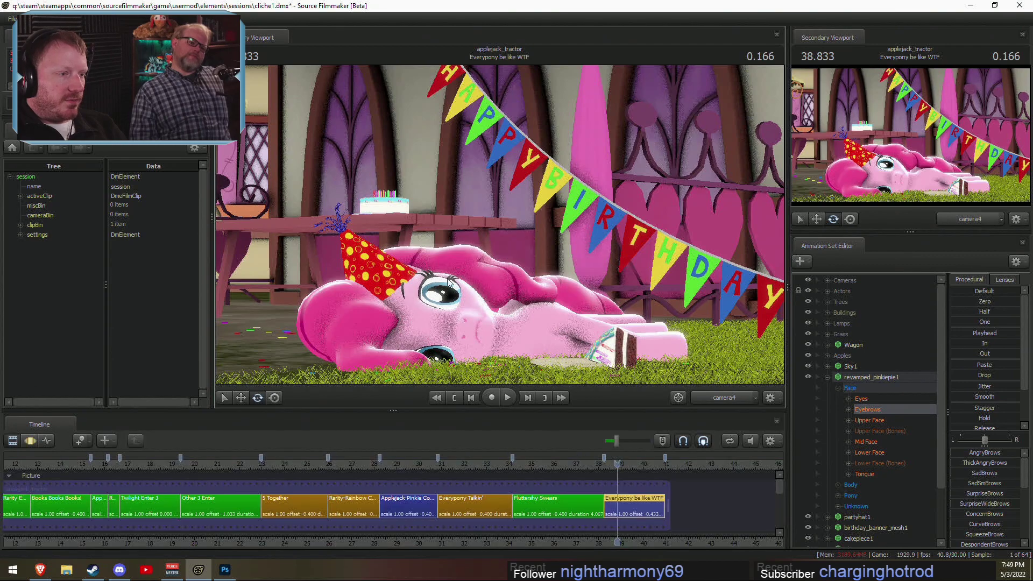
pyautogui.press('F3')
pyautogui.moveTo(393, 378); pyautogui.dragTo(388, 550)
pyautogui.hotkey('ctrl', 'z')
# Step: Examine the pony's face up close from the work camera, and play a moment of the shot through camera4
pyautogui.click(726, 400)
pyautogui.moveTo(499, 226)
pyautogui.mouseDown()
pyautogui.moveTo(479, 253)
pyautogui.moveTo(500, 226)
pyautogui.mouseUp()
pyautogui.press('w')
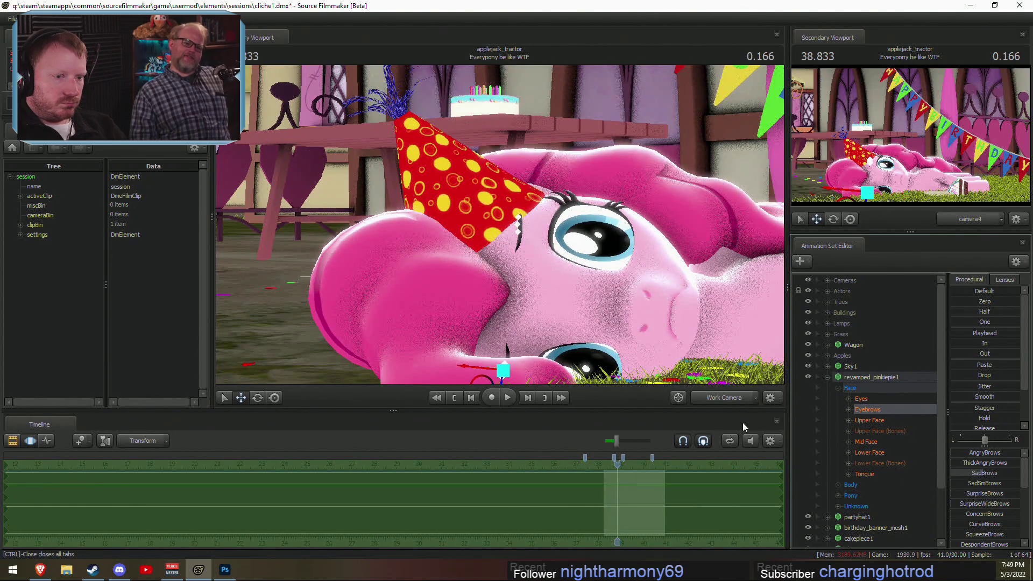
pyautogui.click(718, 397)
pyautogui.click(717, 397)
pyautogui.press('w')
pyautogui.moveTo(499, 231); pyautogui.dragTo(499, 231)
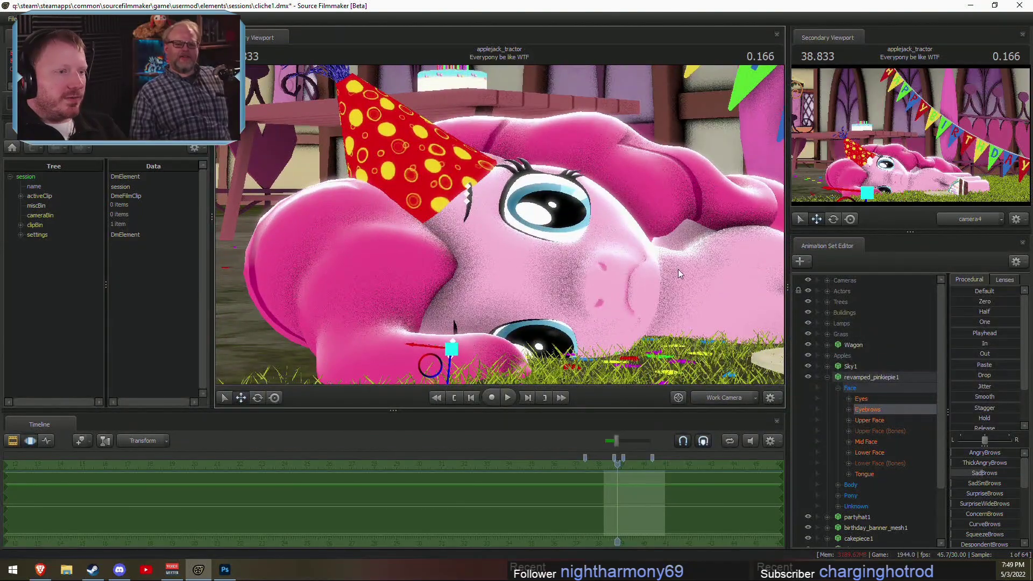
pyautogui.scroll(-10, 677, 269)
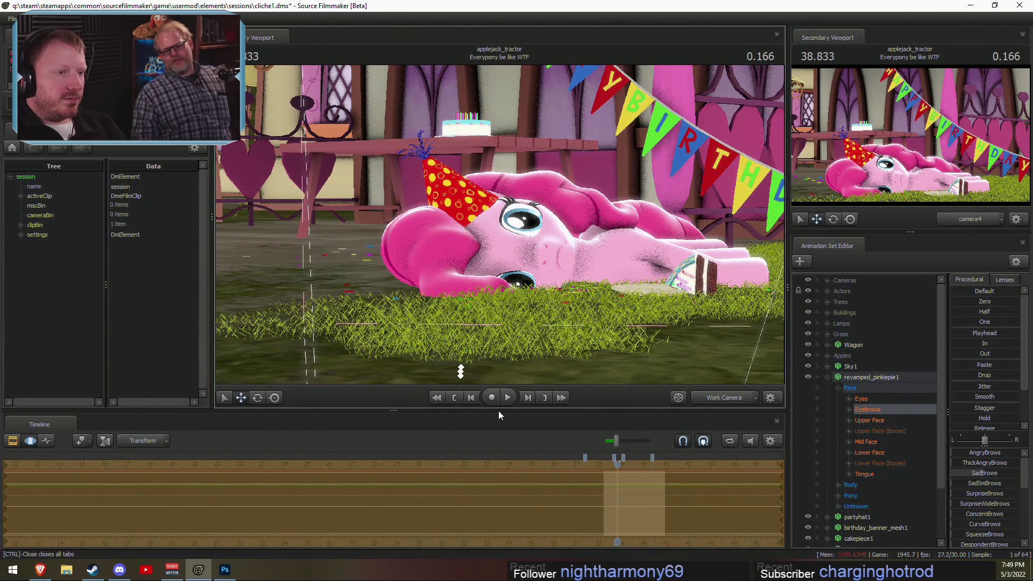
pyautogui.click(724, 401)
pyautogui.press('space')
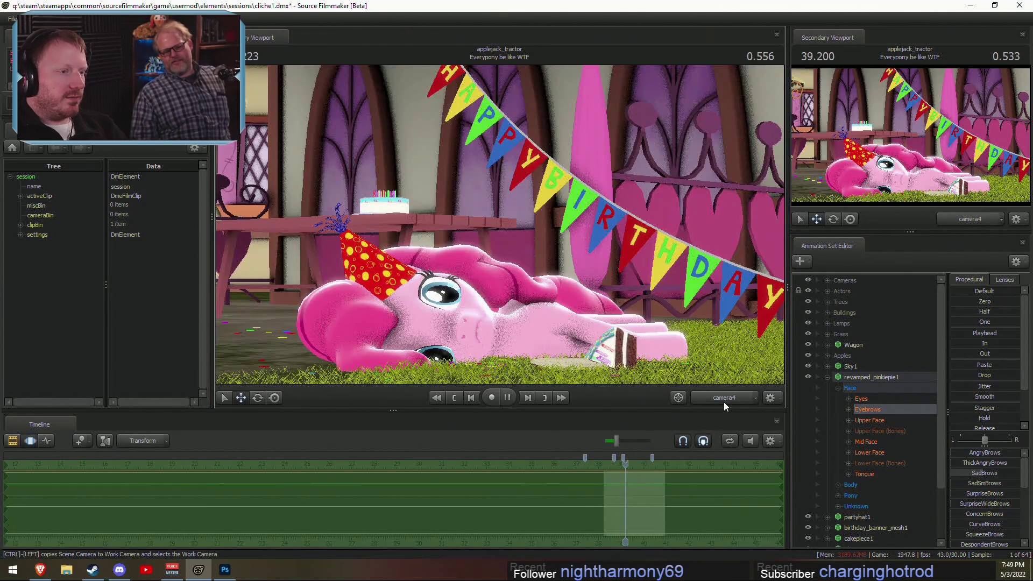
pyautogui.press('space')
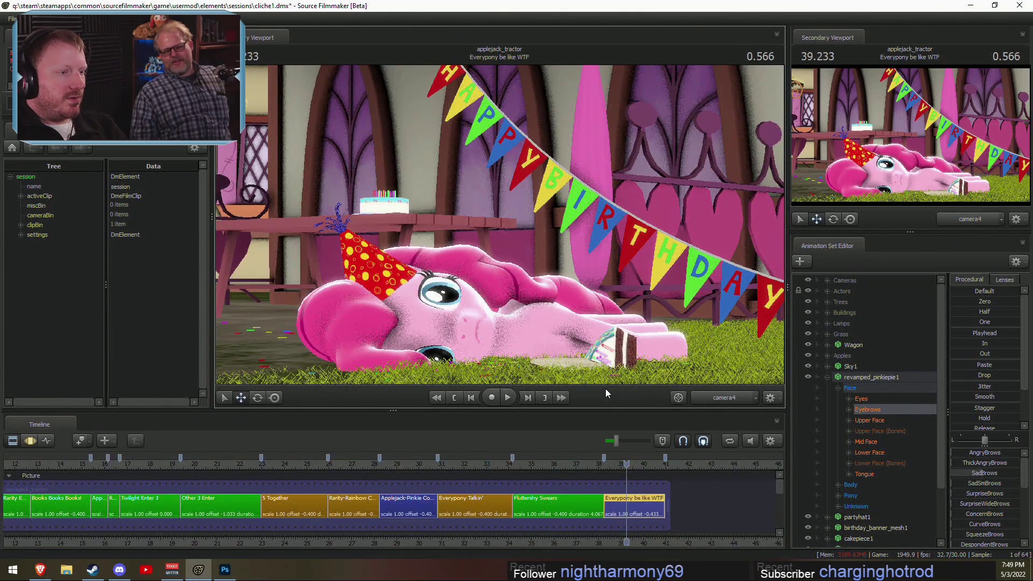
# Step: Open the model browser for a new animation set, filter by "PARTY" and preview the matching models down the list
pyautogui.press('F2')
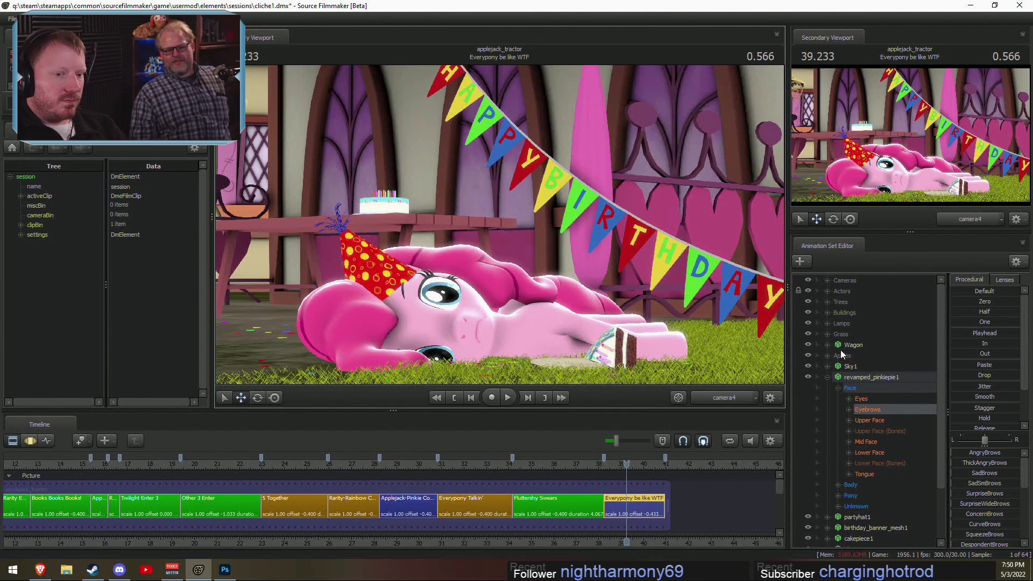
pyautogui.click(827, 377)
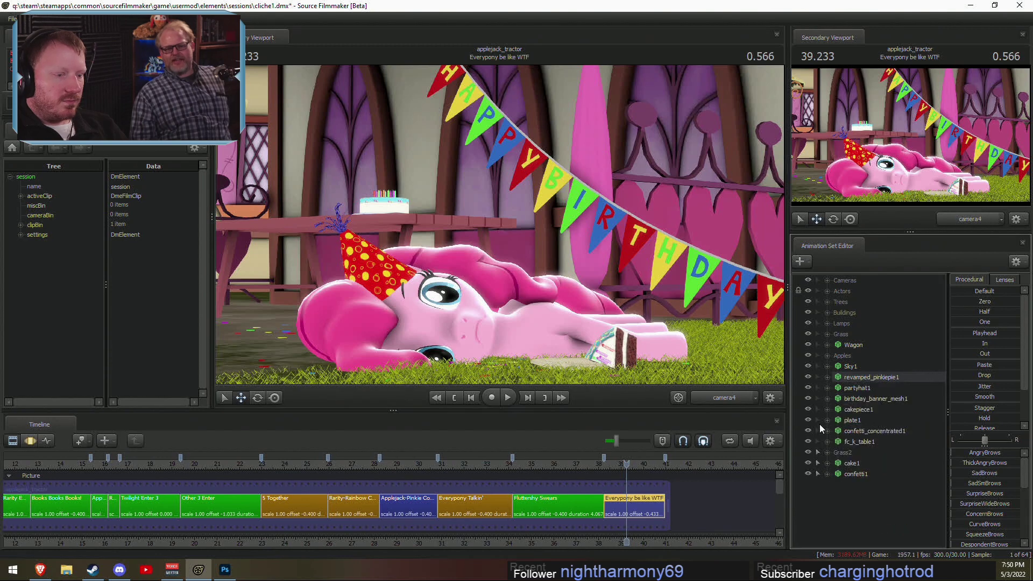
pyautogui.rightClick(828, 505)
pyautogui.click(908, 424)
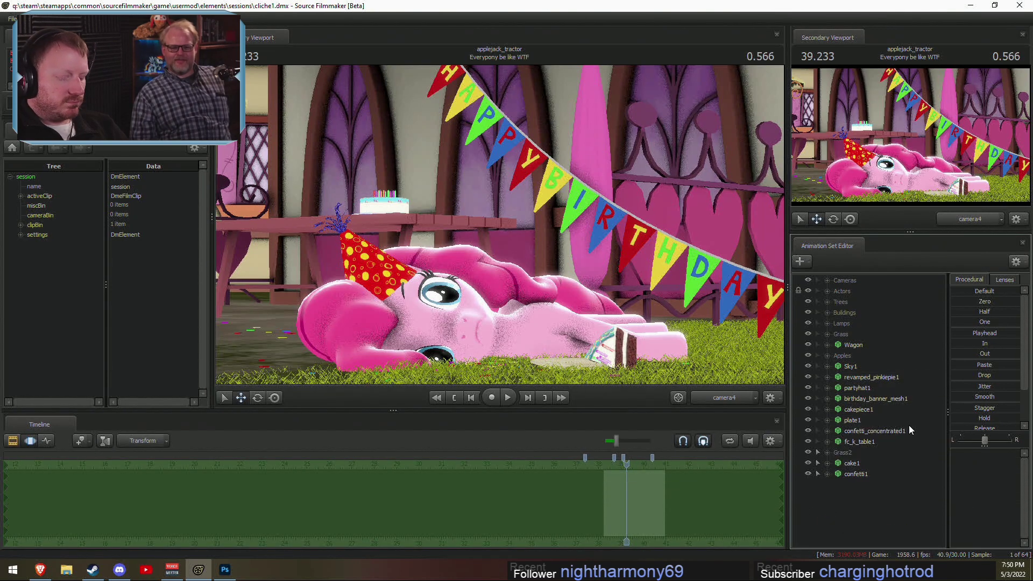
pyautogui.write('PARTY')
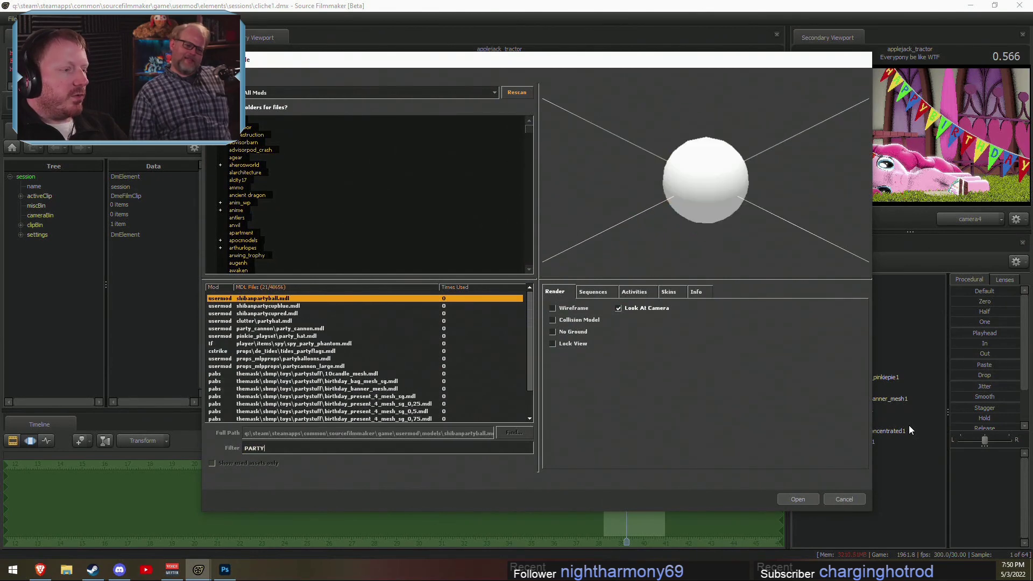
pyautogui.press('Down')
pyautogui.press('Down')
pyautogui.press('Down')
pyautogui.press('Down')
pyautogui.press('Down')
pyautogui.press('Down')
pyautogui.press('Down')
pyautogui.press('Down')
pyautogui.press('Down')
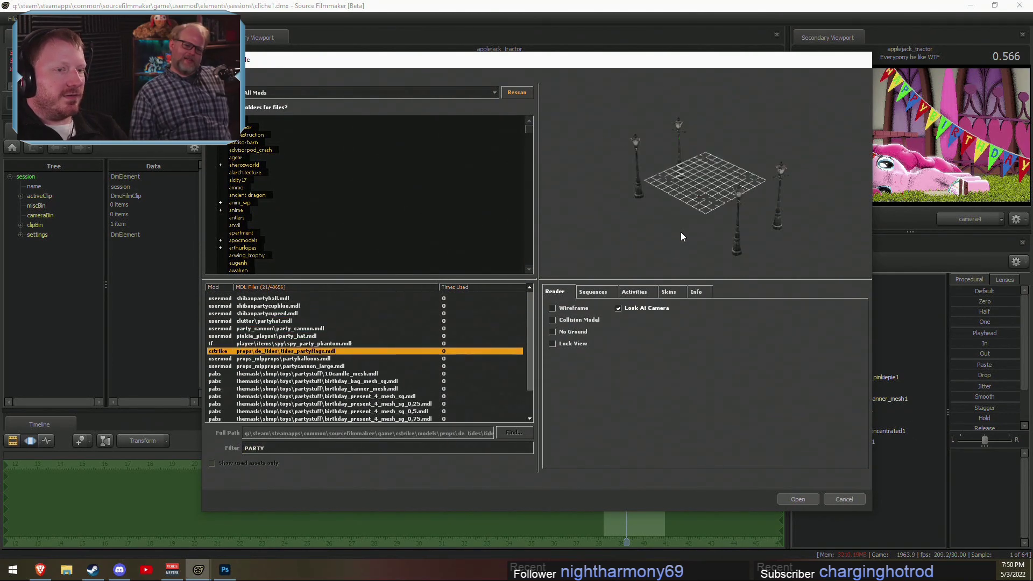
pyautogui.press('Down')
pyautogui.press('Down')
pyautogui.press('Down')
pyautogui.press('Down')
pyautogui.press('Down')
pyautogui.press('Down')
pyautogui.press('Down')
pyautogui.press('Down')
pyautogui.press('Down')
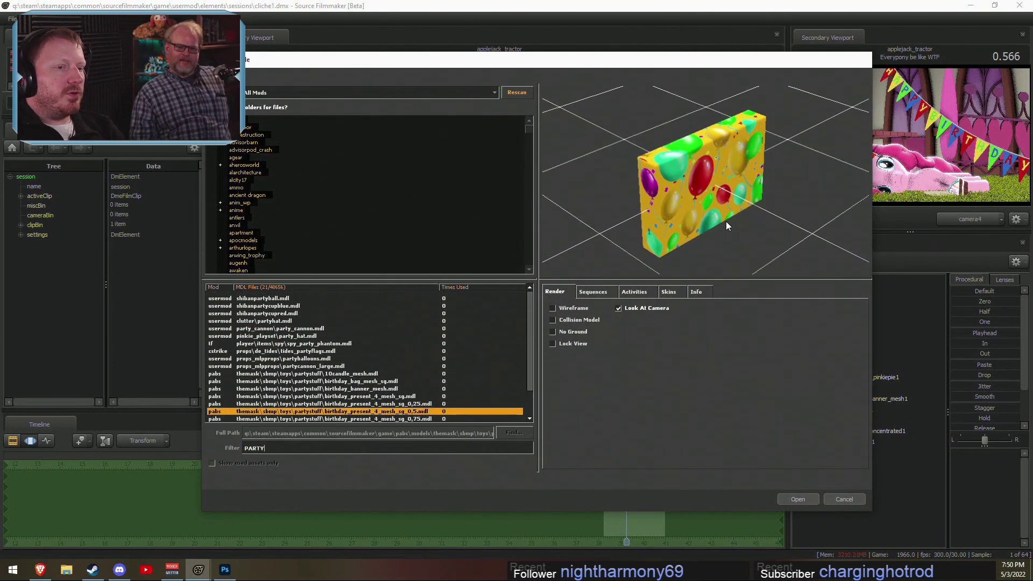
pyautogui.press('Down')
pyautogui.press('Down')
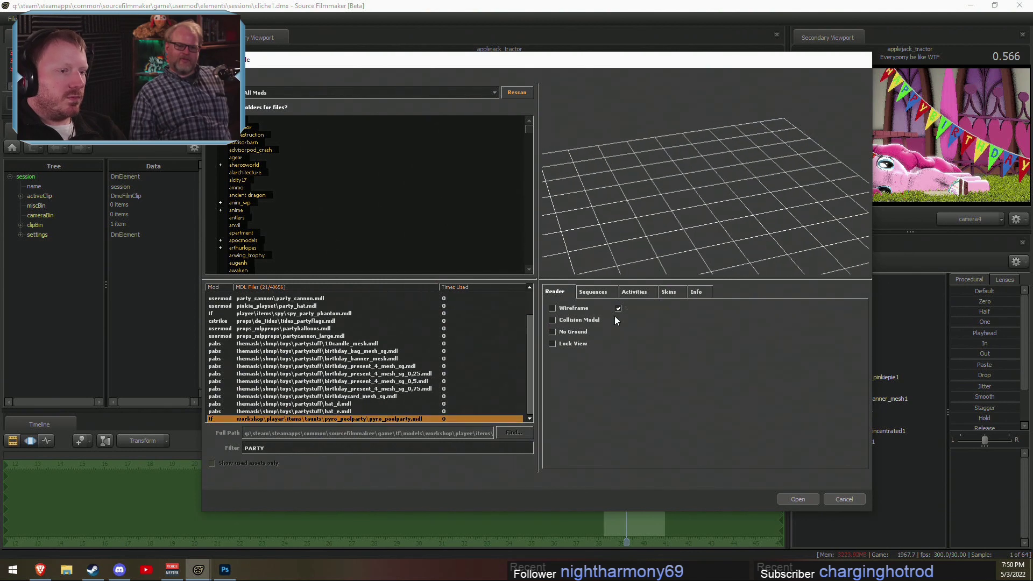
# Step: Review the party presents, flags and other listed party models again, and close the model browser without adding one
pyautogui.press('Up')
pyautogui.press('Up')
pyautogui.press('Up')
pyautogui.press('Up')
pyautogui.press('Up')
pyautogui.press('Up')
pyautogui.press('Up')
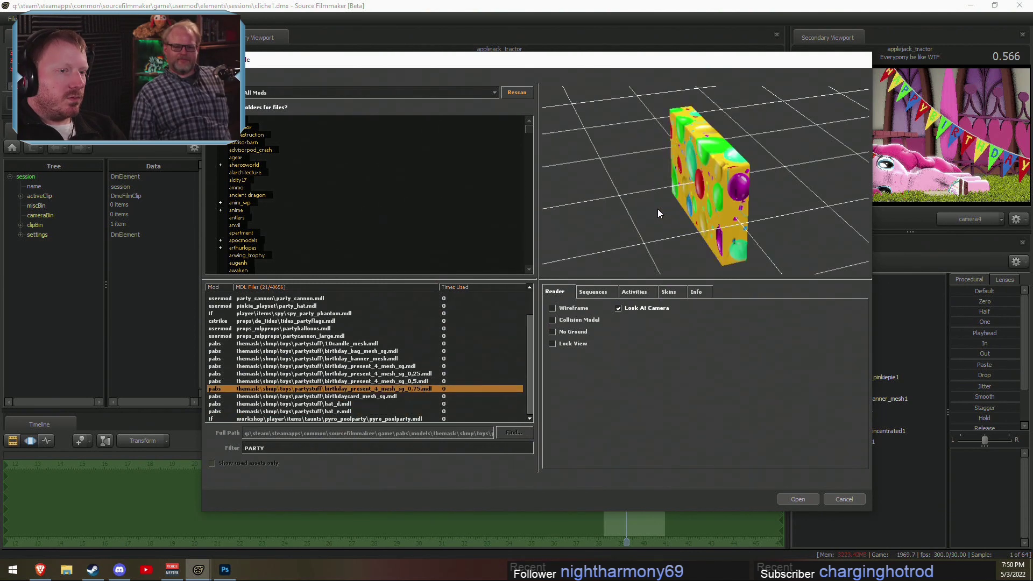
pyautogui.press('Up')
pyautogui.press('Up')
pyautogui.press('Up')
pyautogui.press('Up')
pyautogui.press('Up')
pyautogui.press('Up')
pyautogui.press('Up')
pyautogui.press('Up')
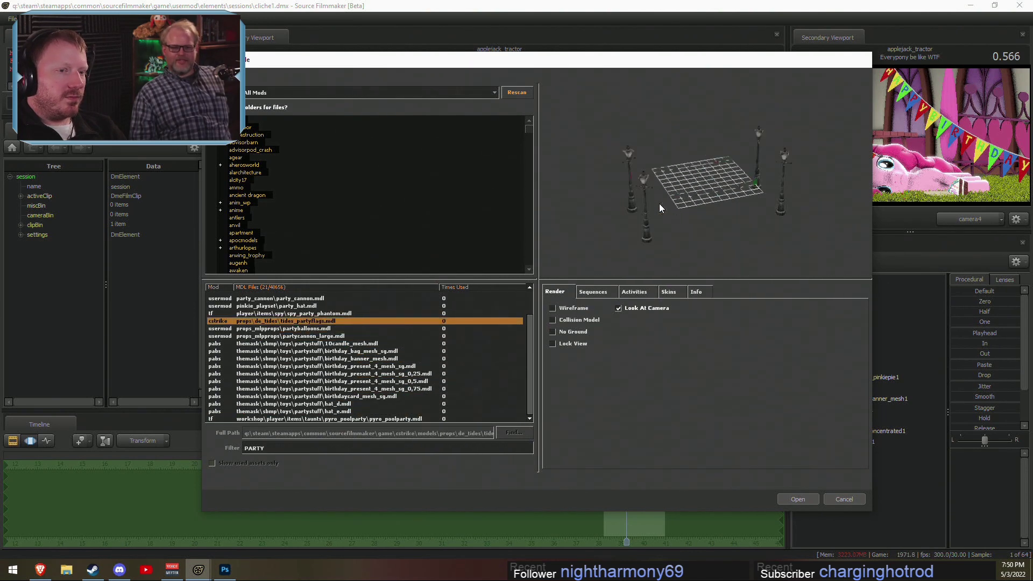
pyautogui.press('Up')
pyautogui.press('Up')
pyautogui.press('Up')
pyautogui.press('Up')
pyautogui.press('Up')
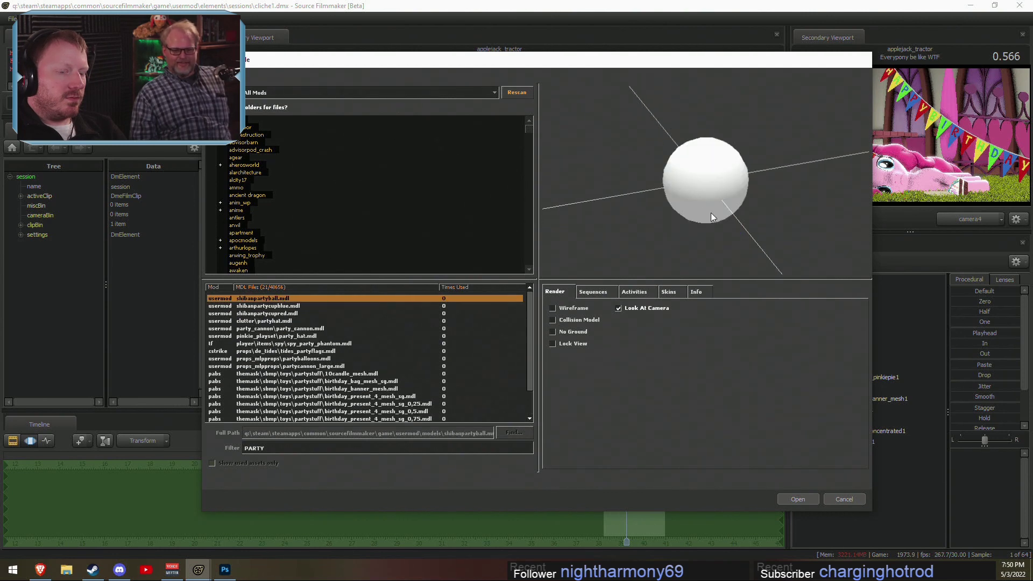
pyautogui.press('Down')
pyautogui.press('Down')
pyautogui.click(851, 496)
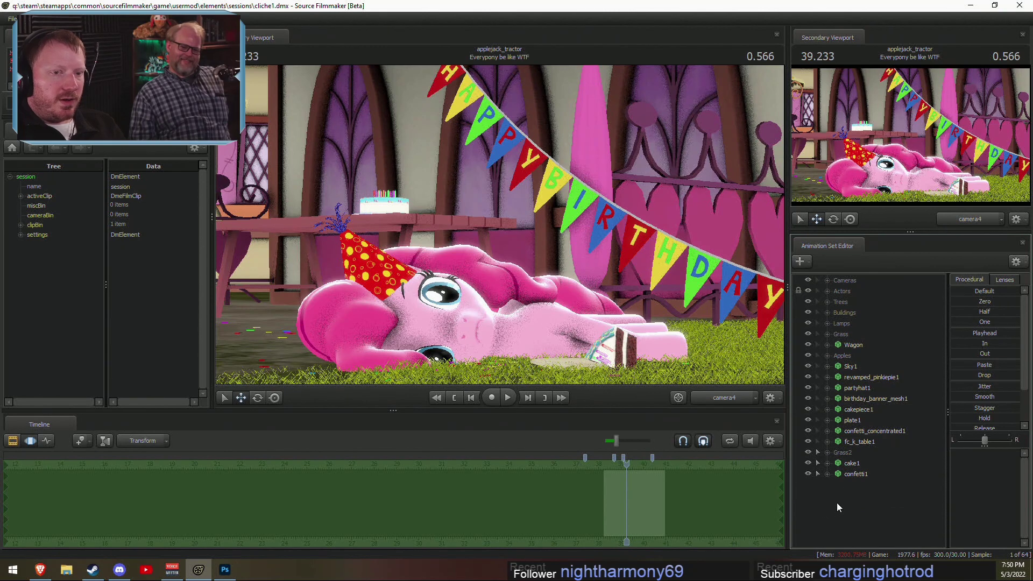
# Step: Search the models for "CYANIDE", clear the filter and close the model browser without adding anything
pyautogui.rightClick(852, 501)
pyautogui.click(929, 423)
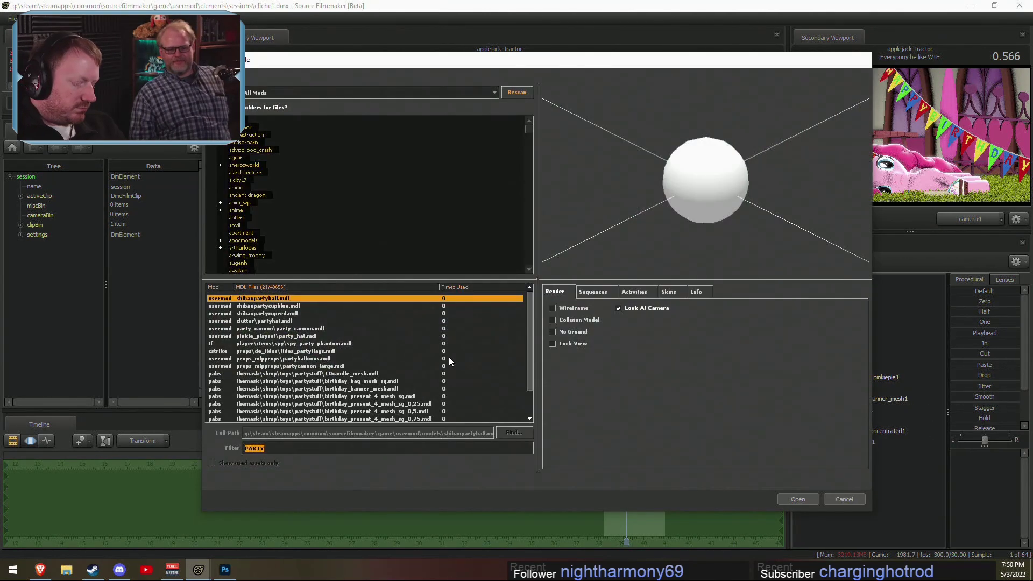
pyautogui.write('CYANIDE')
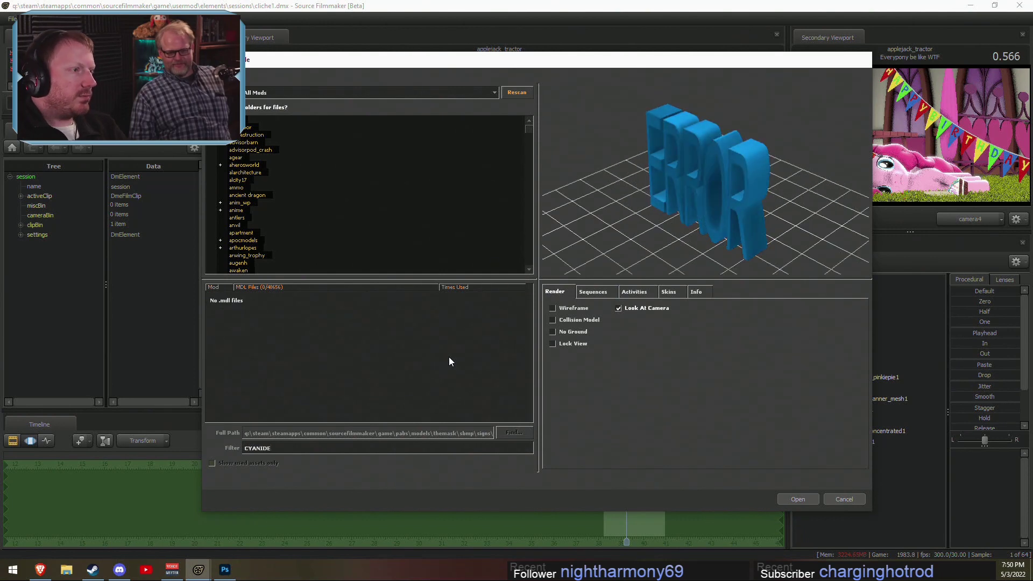
pyautogui.press('BackSpace')
pyautogui.press('BackSpace')
pyautogui.press('BackSpace')
pyautogui.press('BackSpace')
pyautogui.press('BackSpace')
pyautogui.press('BackSpace')
pyautogui.press('BackSpace')
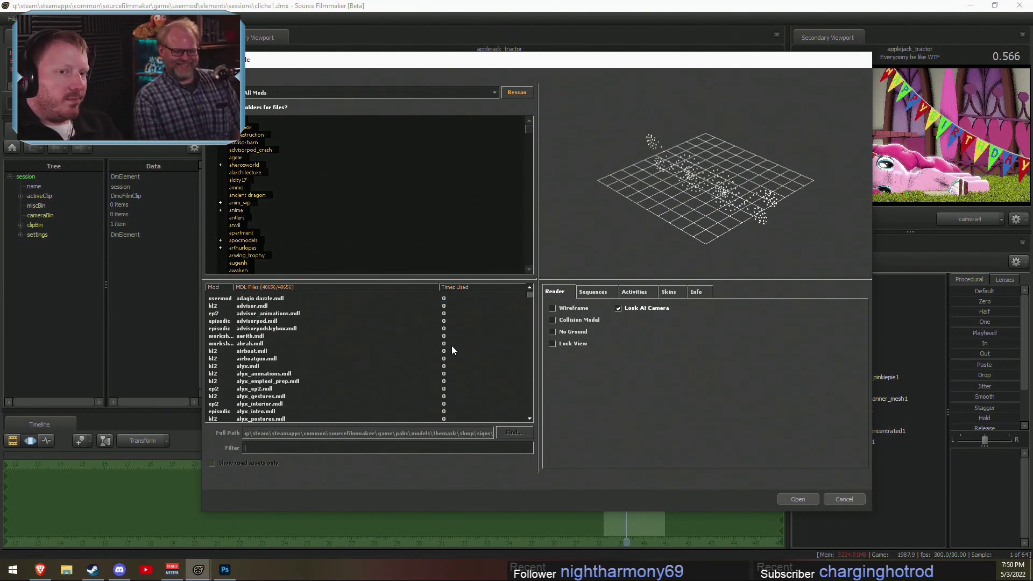
pyautogui.press('Escape')
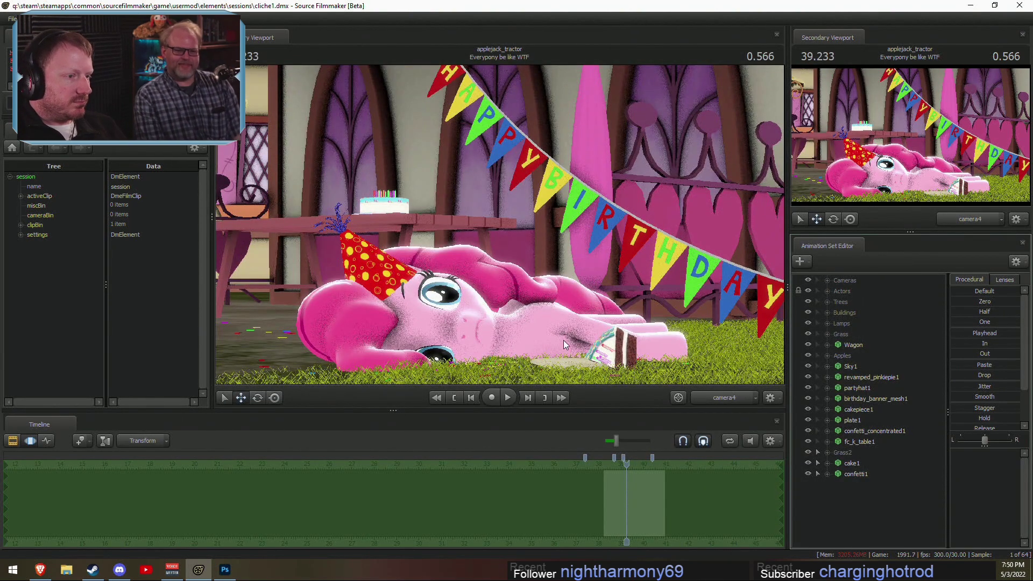
# Step: Select the Cameras group and adjust its focalDistance control
pyautogui.click(634, 344)
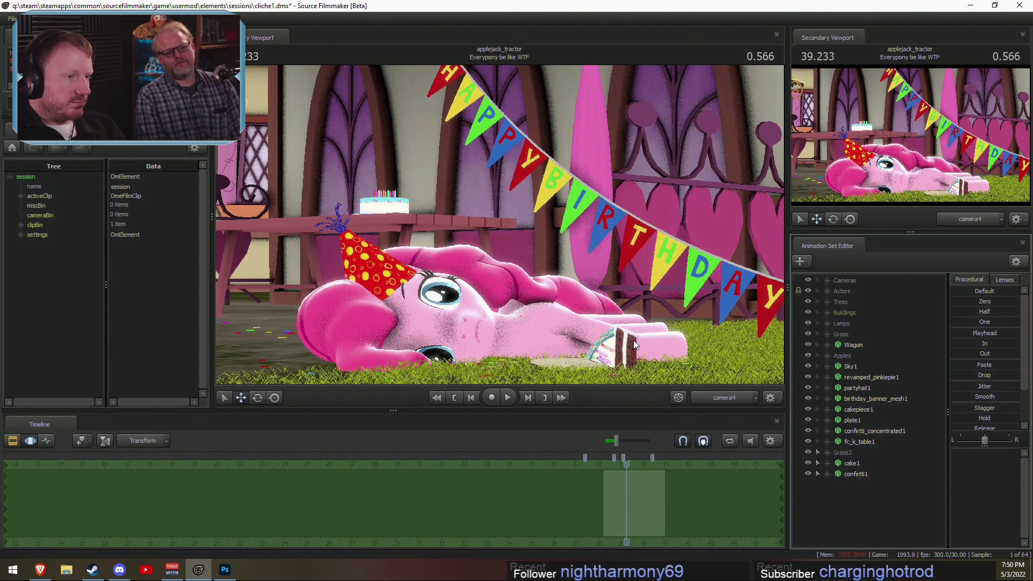
pyautogui.click(847, 280)
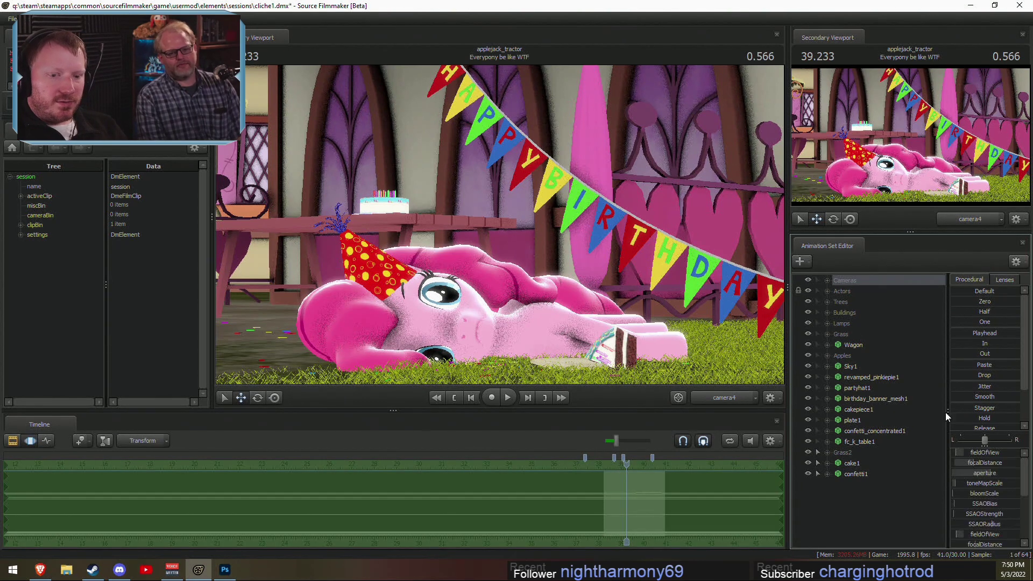
pyautogui.moveTo(972, 462); pyautogui.dragTo(989, 463)
pyautogui.press('F2')
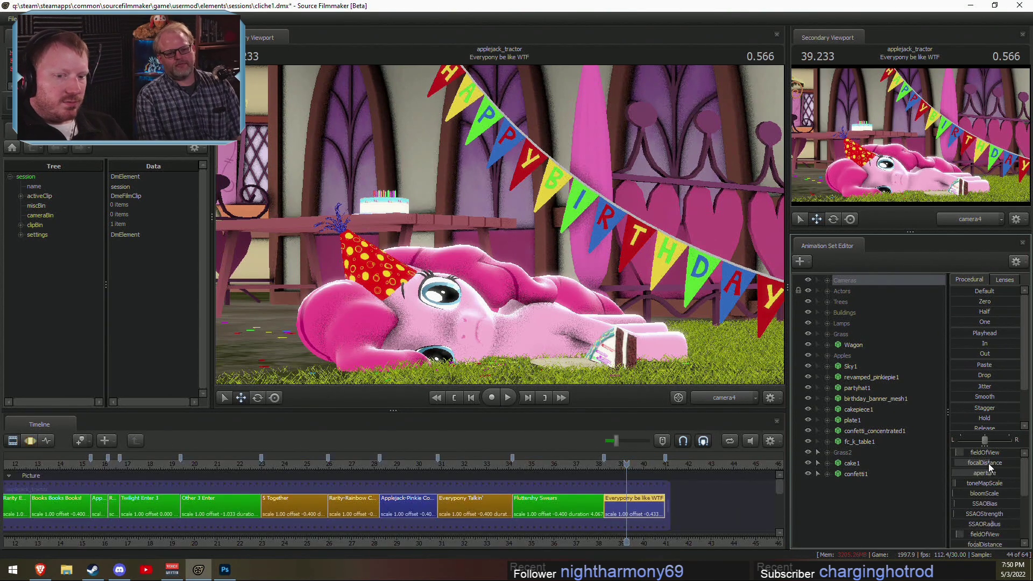
pyautogui.press('F3')
# Step: Expand the Cameras group, single out camera4 and load it into the primary viewport in the Motion Editor
pyautogui.click(826, 281)
pyautogui.click(867, 301)
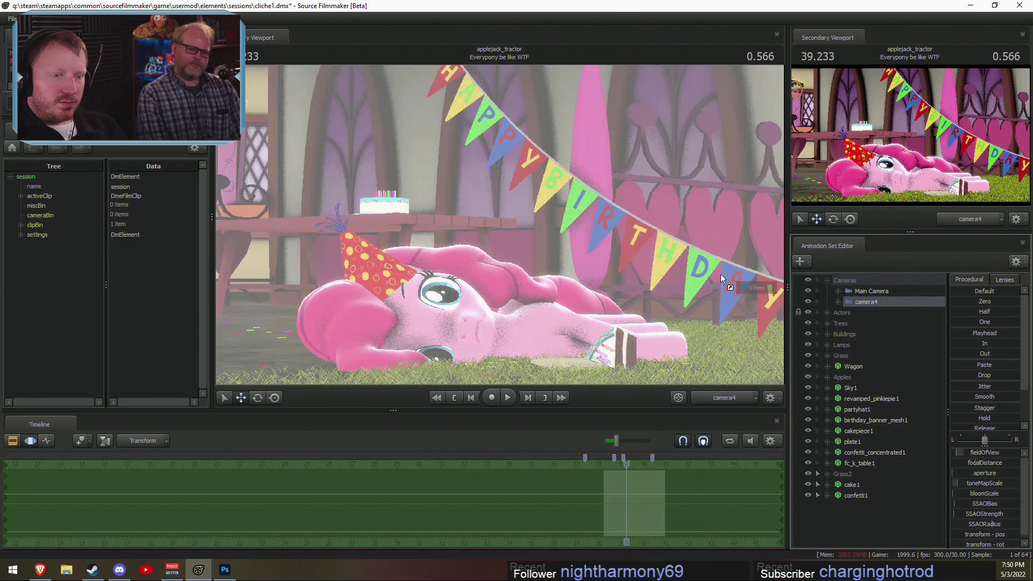
pyautogui.press('F2')
pyautogui.press('F3')
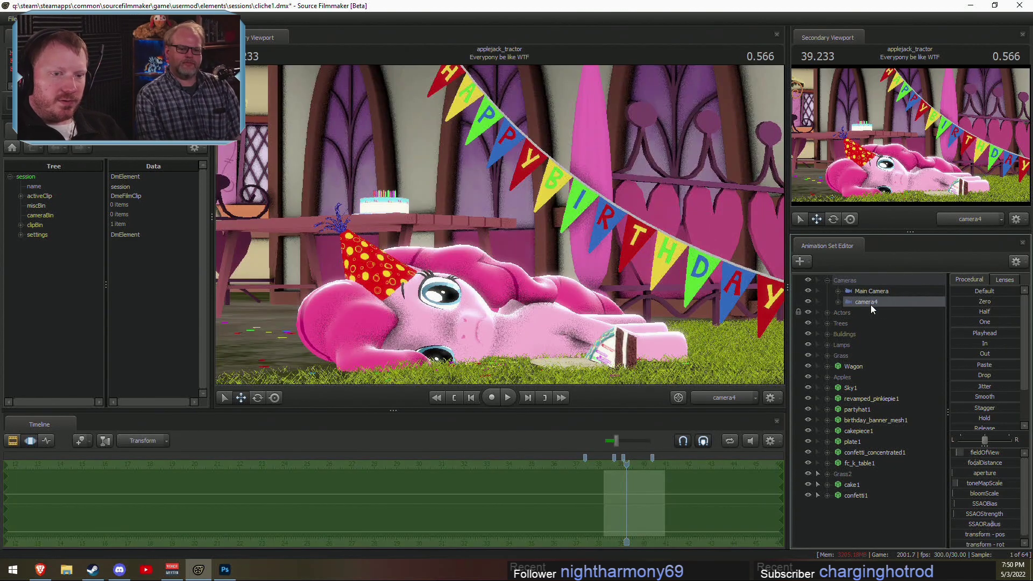
# Step: Adjust camera4's focalDistance control in the Motion Editor and return to the Clip Editor
pyautogui.click(640, 279)
pyautogui.click(867, 301)
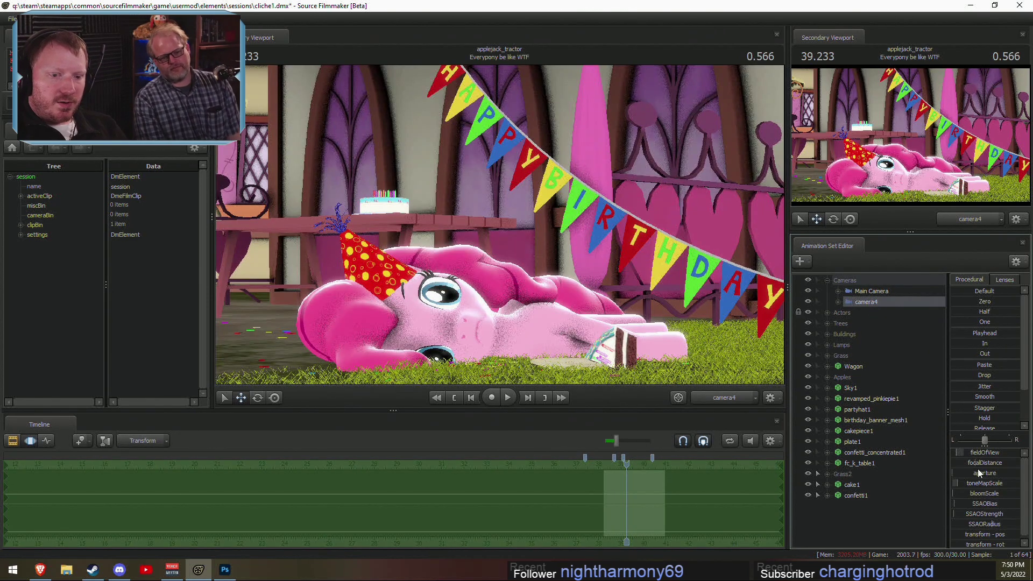
pyautogui.moveTo(977, 463)
pyautogui.mouseDown()
pyautogui.moveTo(1007, 463)
pyautogui.moveTo(977, 461)
pyautogui.moveTo(1006, 462)
pyautogui.moveTo(996, 464)
pyautogui.mouseUp()
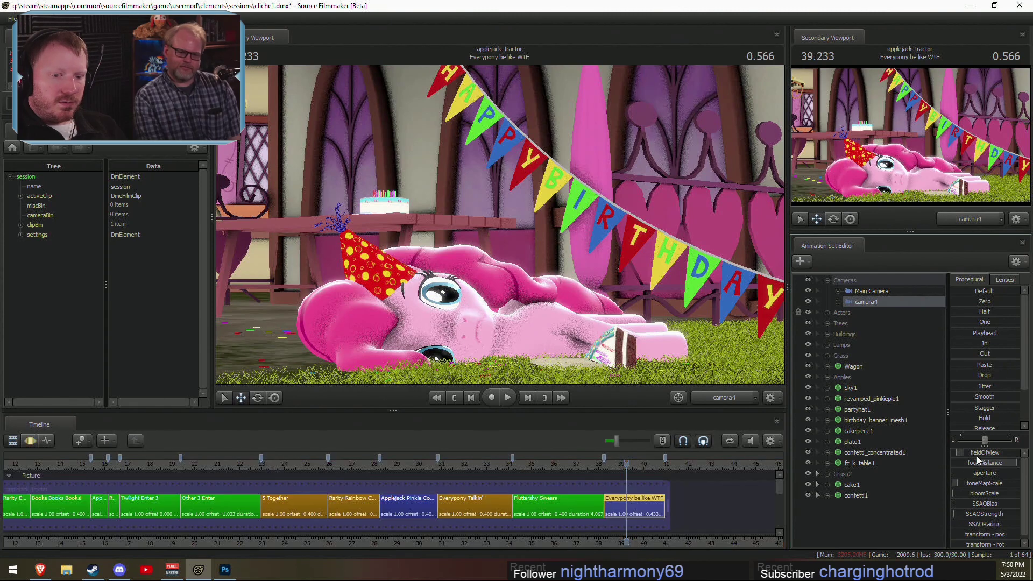
pyautogui.press('F2')
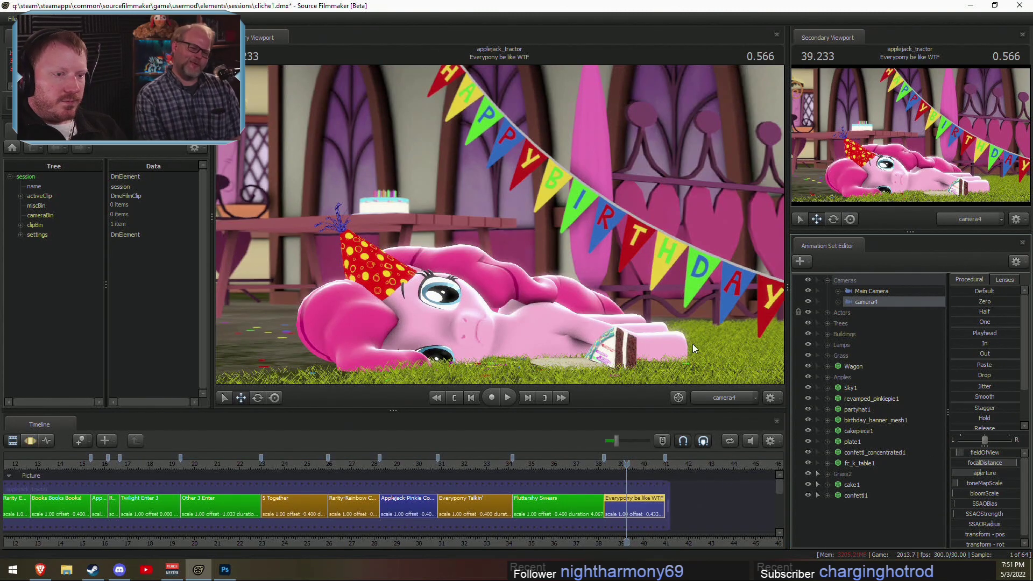
# Step: Toggle the scene lighting in the primary viewport and compare the shot between the Motion Editor and the Clip Editor
pyautogui.rightClick(610, 281)
pyautogui.click(640, 306)
pyautogui.press('F3')
pyautogui.press('F2')
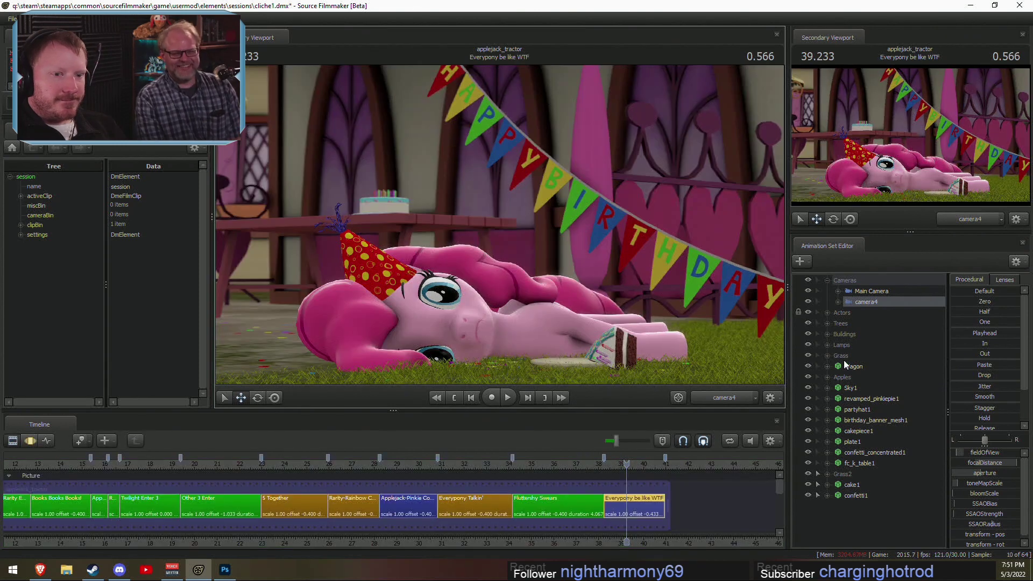
# Step: Collapse the Cameras group, create an animation set for a new light and load light1 into the primary viewport
pyautogui.click(825, 277)
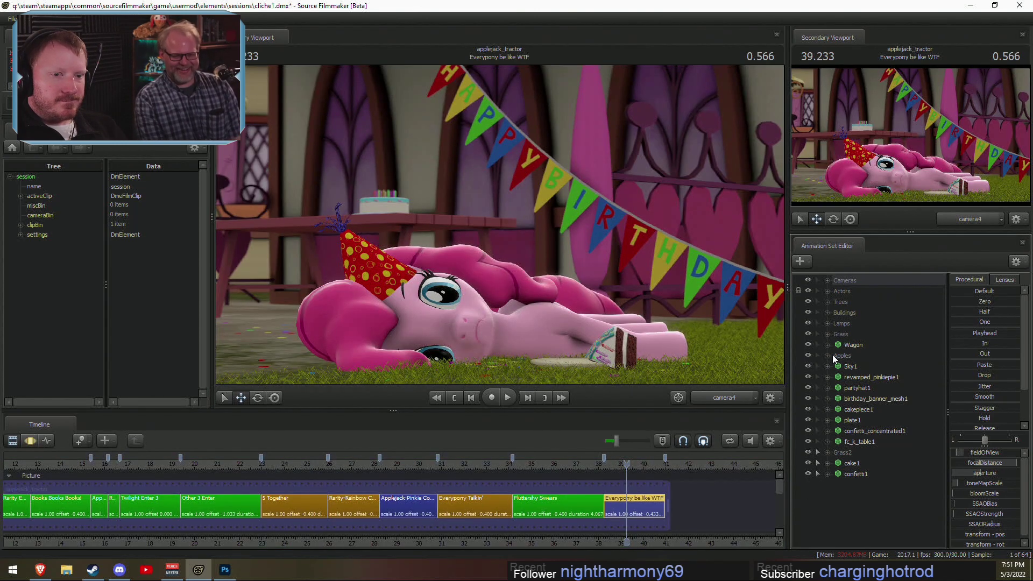
pyautogui.rightClick(857, 495)
pyautogui.click(921, 409)
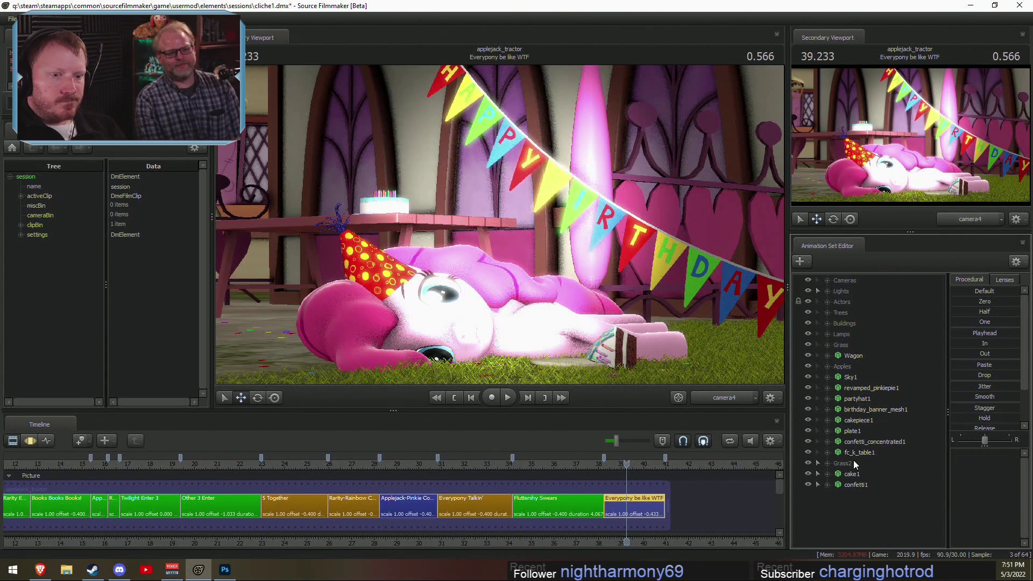
pyautogui.doubleClick(838, 291)
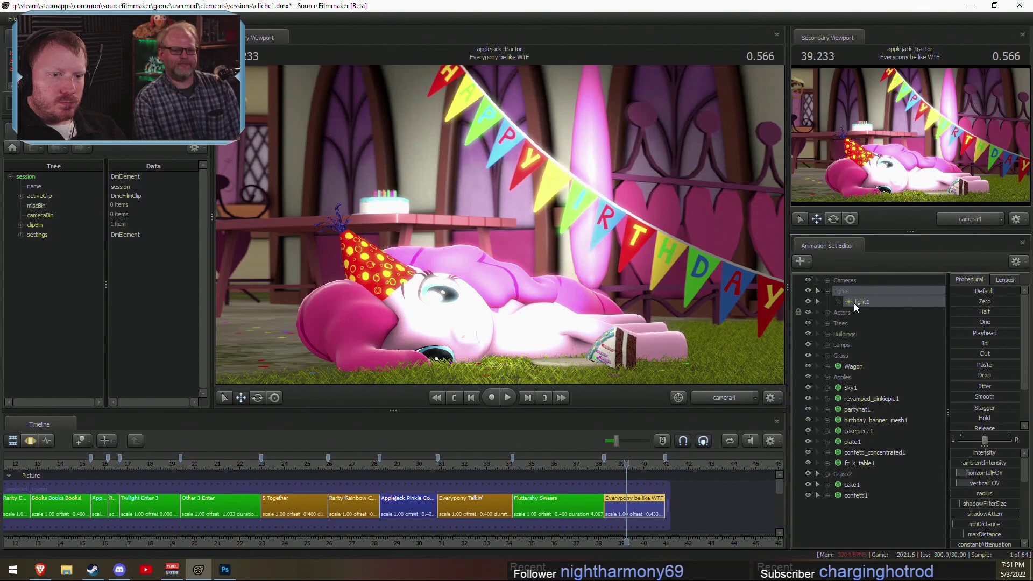
pyautogui.moveTo(520, 185); pyautogui.dragTo(617, 245)
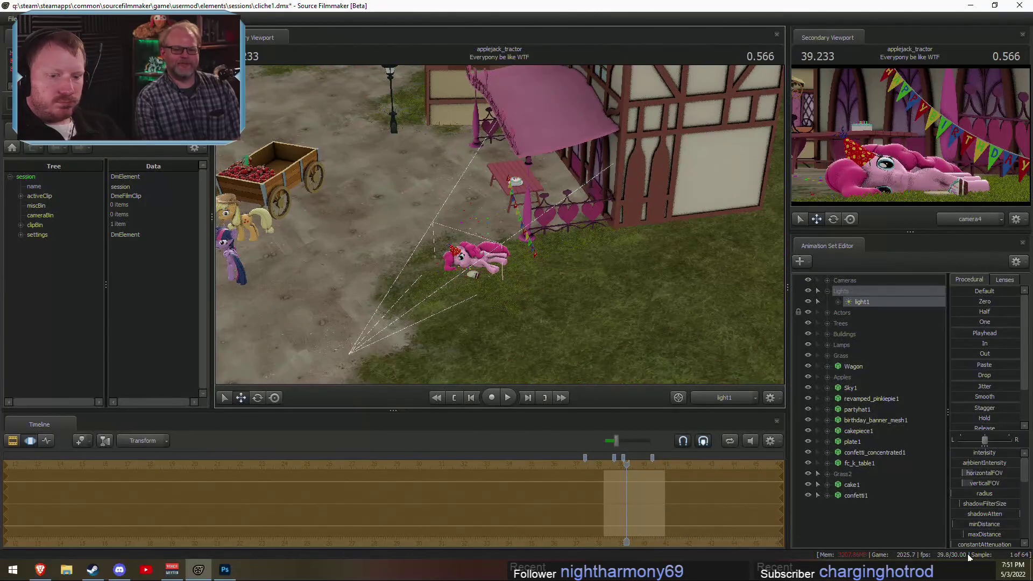
# Step: Edit the maximum of light1's intensity range and turn up the light's intensity
pyautogui.scroll(-1, 978, 527)
pyautogui.scroll(1, 963, 502)
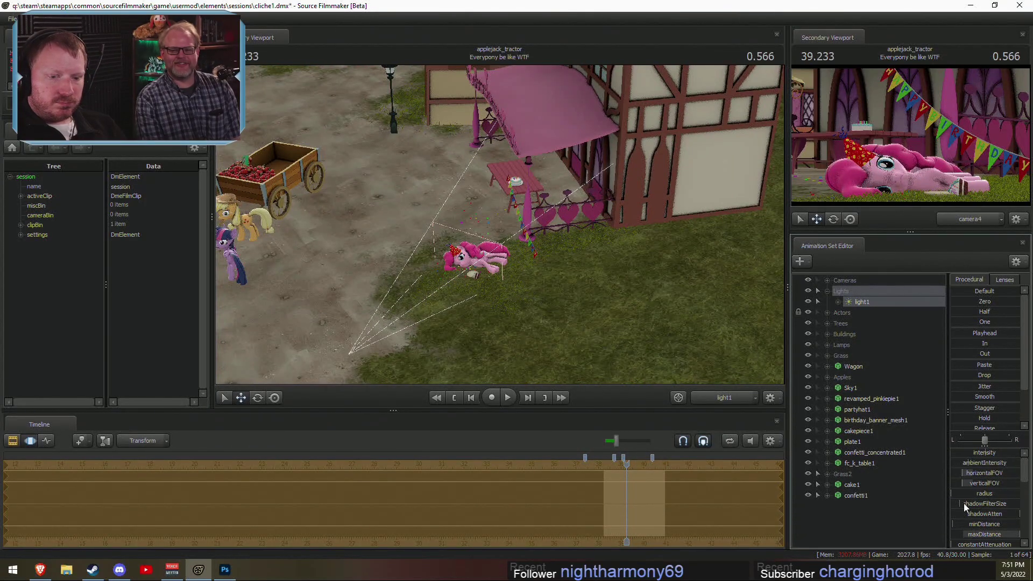
pyautogui.scroll(-3, 965, 524)
pyautogui.moveTo(967, 508); pyautogui.dragTo(985, 507)
pyautogui.scroll(3, 967, 507)
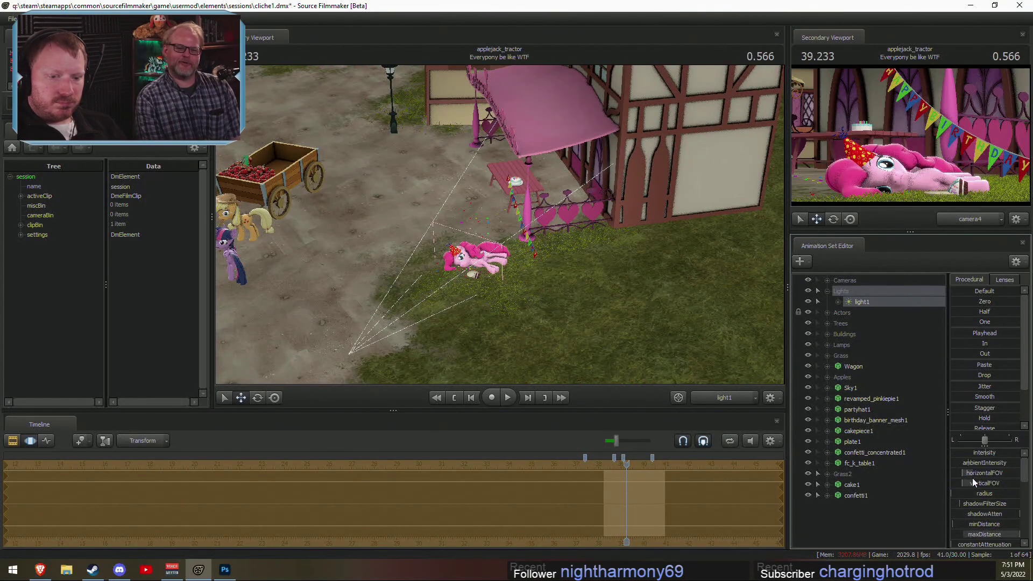
pyautogui.moveTo(973, 452); pyautogui.dragTo(1015, 466)
pyautogui.rightClick(992, 455)
pyautogui.click(996, 460)
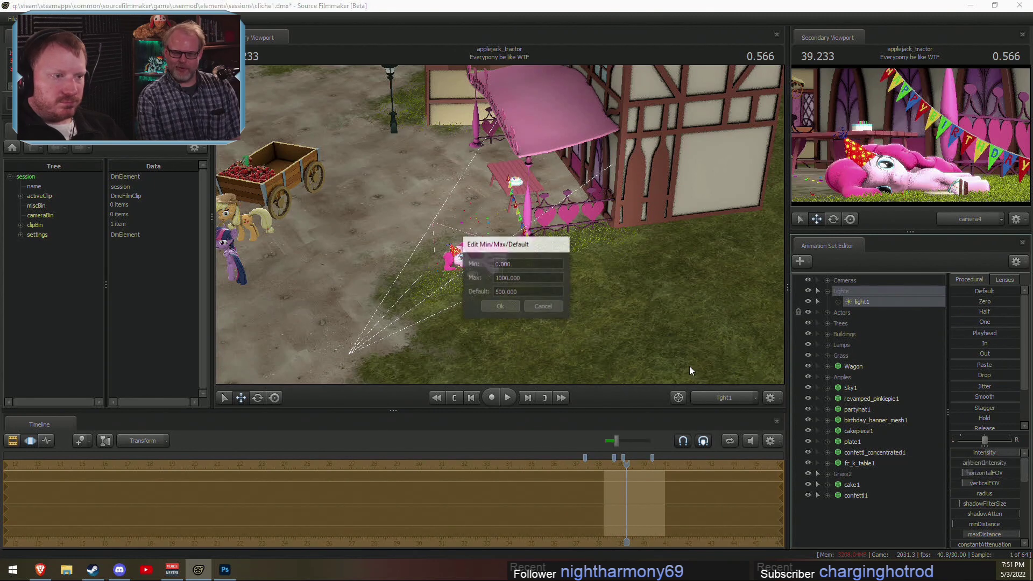
pyautogui.click(503, 278)
pyautogui.press('Return')
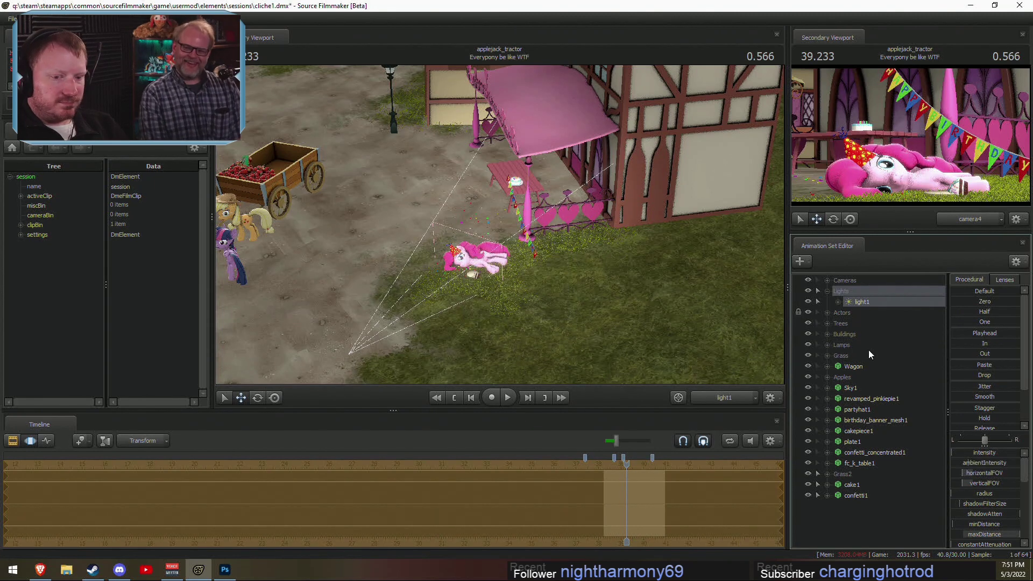
pyautogui.moveTo(951, 452); pyautogui.dragTo(956, 452)
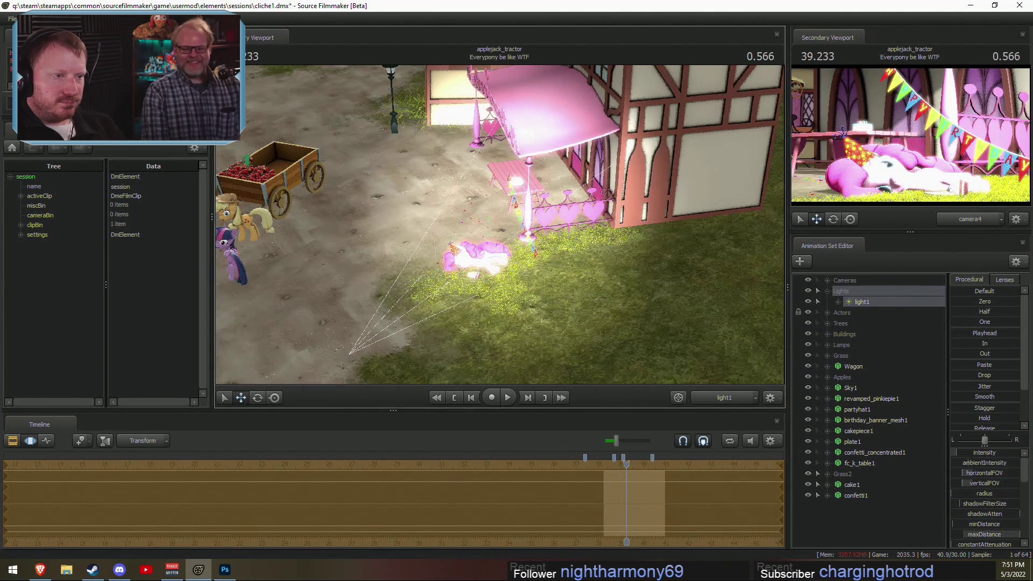
# Step: Try repositioning light1 farther from the buildings with a wider horizontal and vertical FOV, and delete the light
pyautogui.moveTo(500, 224)
pyautogui.mouseDown()
pyautogui.moveTo(468, 212)
pyautogui.moveTo(504, 210)
pyautogui.moveTo(492, 229)
pyautogui.moveTo(509, 244)
pyautogui.moveTo(479, 199)
pyautogui.moveTo(460, 191)
pyautogui.moveTo(508, 215)
pyautogui.moveTo(511, 202)
pyautogui.moveTo(508, 224)
pyautogui.moveTo(499, 209)
pyautogui.moveTo(490, 229)
pyautogui.mouseUp()
pyautogui.scroll(5, 499, 224)
pyautogui.scroll(5, 499, 225)
pyautogui.scroll(-5, 500, 224)
pyautogui.press('w')
pyautogui.press('F2')
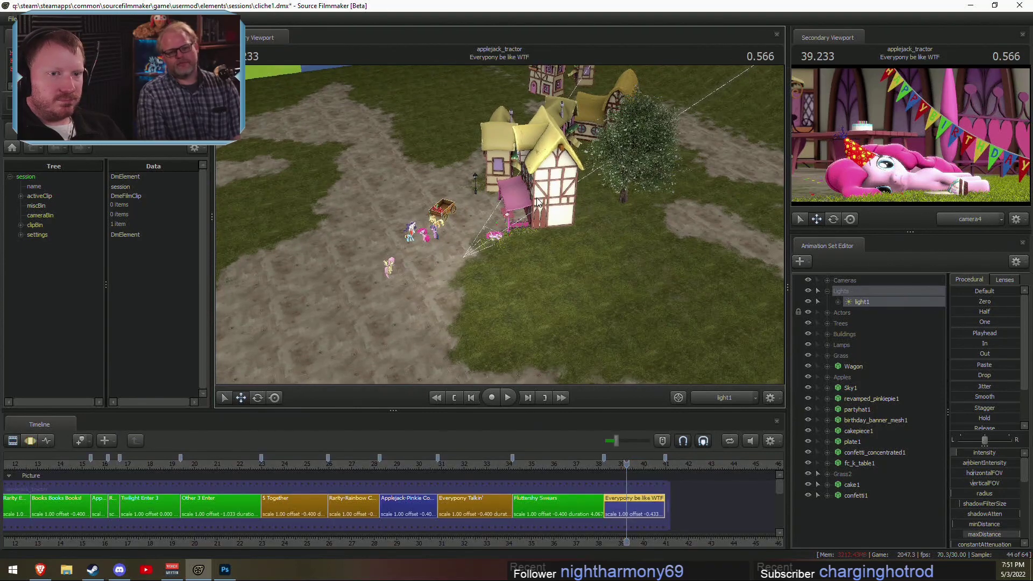
pyautogui.press('F3')
pyautogui.press('F2')
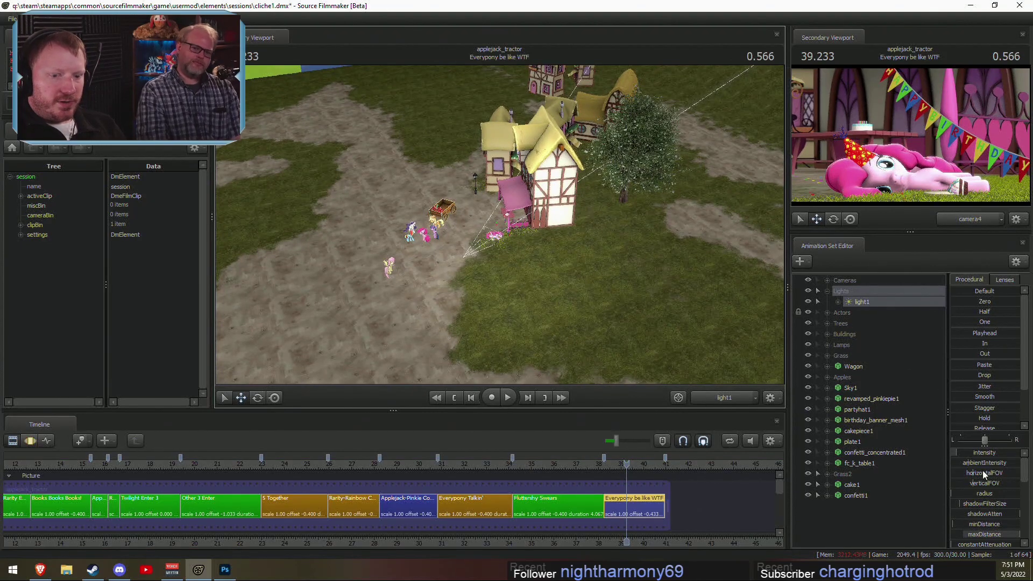
pyautogui.press('F3')
pyautogui.moveTo(623, 315)
pyautogui.mouseDown()
pyautogui.moveTo(634, 366)
pyautogui.moveTo(645, 302)
pyautogui.moveTo(742, 296)
pyautogui.moveTo(607, 350)
pyautogui.moveTo(610, 326)
pyautogui.moveTo(597, 314)
pyautogui.moveTo(616, 301)
pyautogui.moveTo(603, 285)
pyautogui.moveTo(565, 290)
pyautogui.moveTo(625, 319)
pyautogui.mouseUp()
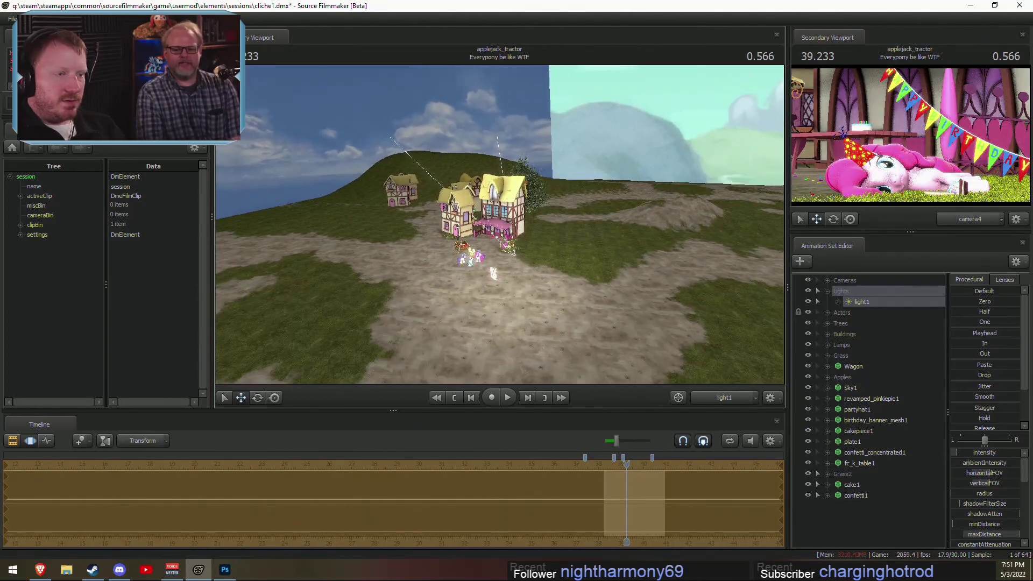
pyautogui.rightClick(880, 303)
pyautogui.click(903, 329)
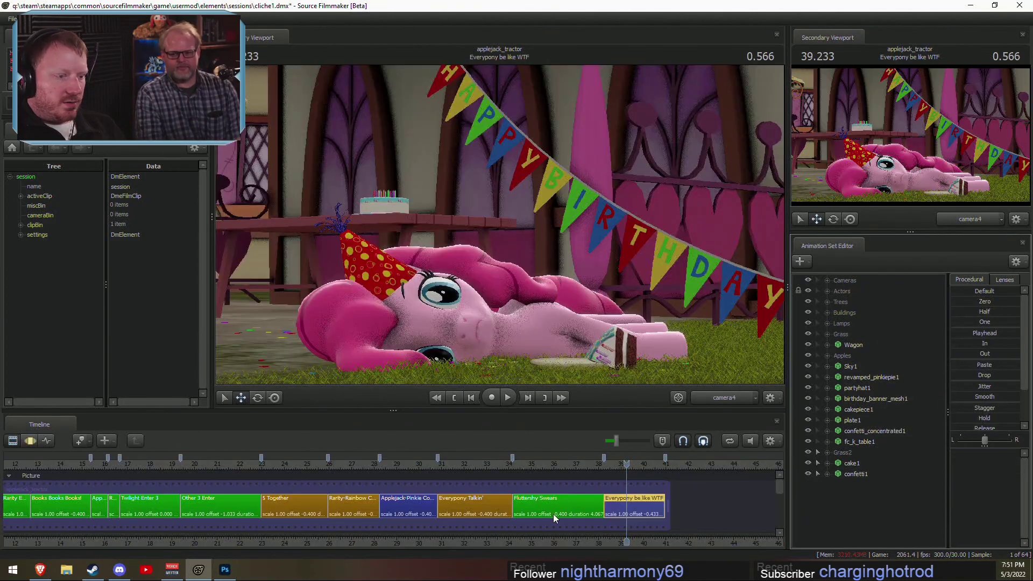
# Step: Copy the Main 7 light from the Fluttershy Swears shot and paste it into the Everypony be like WTF shot
pyautogui.click(827, 291)
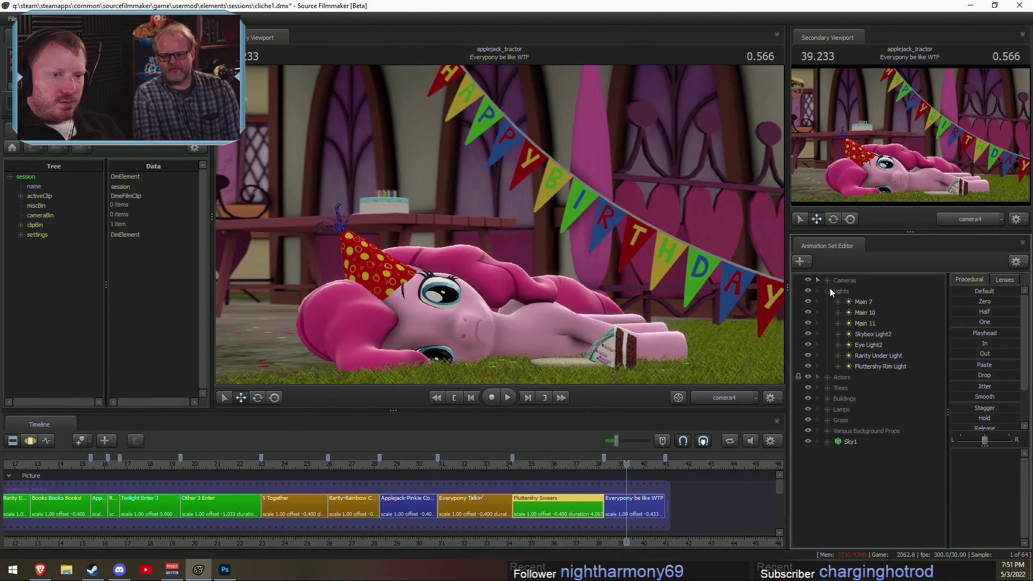
pyautogui.moveTo(863, 302); pyautogui.dragTo(579, 268)
pyautogui.rightClick(872, 299)
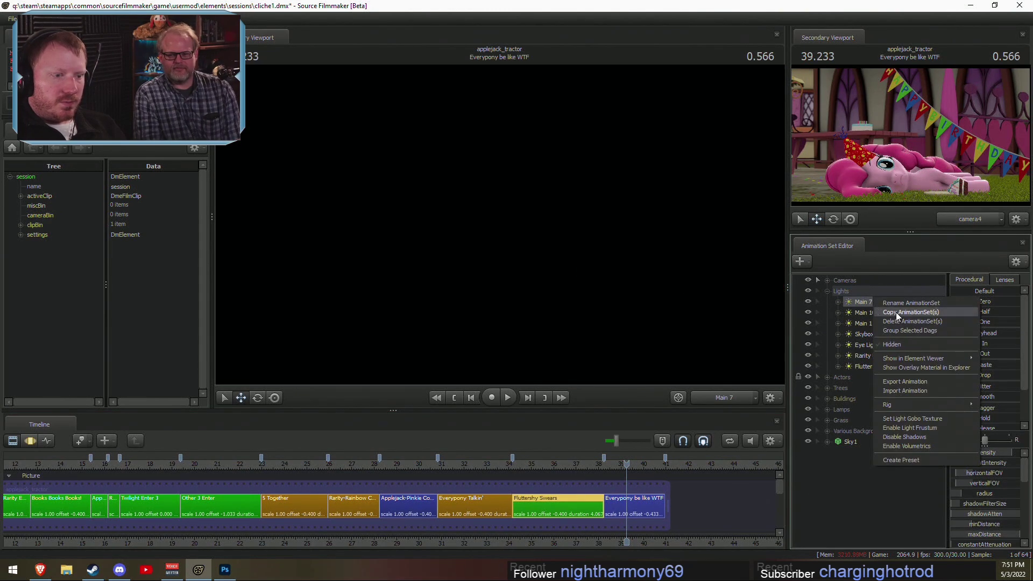
pyautogui.click(896, 313)
pyautogui.rightClick(639, 508)
pyautogui.click(614, 504)
pyautogui.rightClick(841, 514)
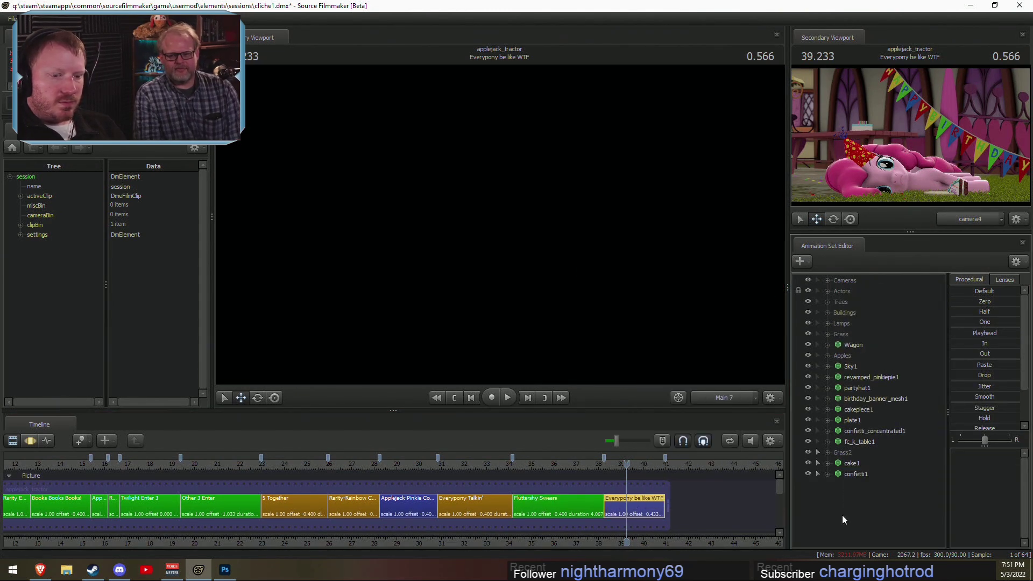
pyautogui.click(892, 468)
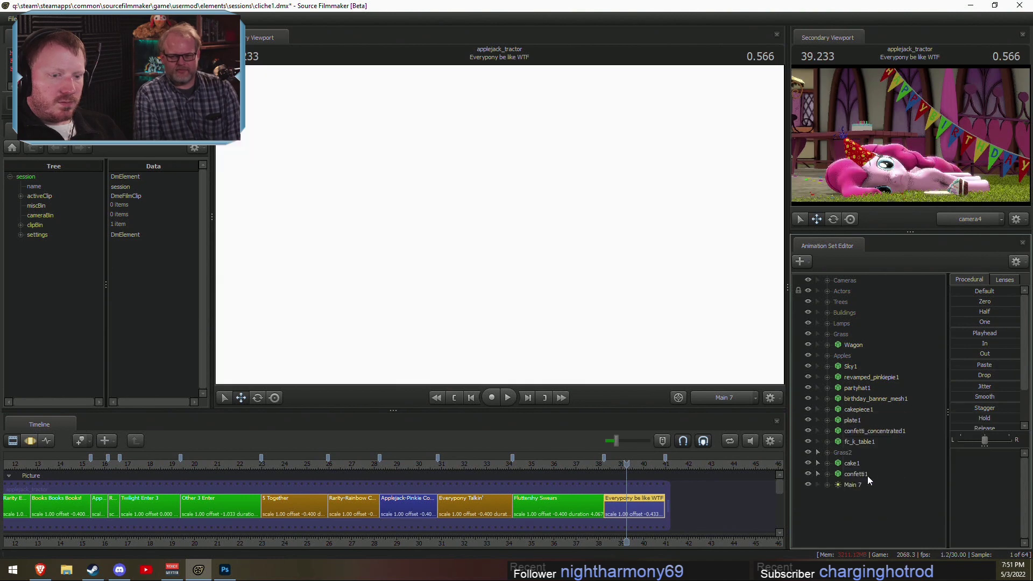
# Step: Set the playhead to 39.333 and show camera4's view in the primary viewport in the Motion Editor
pyautogui.click(627, 458)
pyautogui.click(710, 401)
pyautogui.click(710, 402)
pyautogui.press('F3')
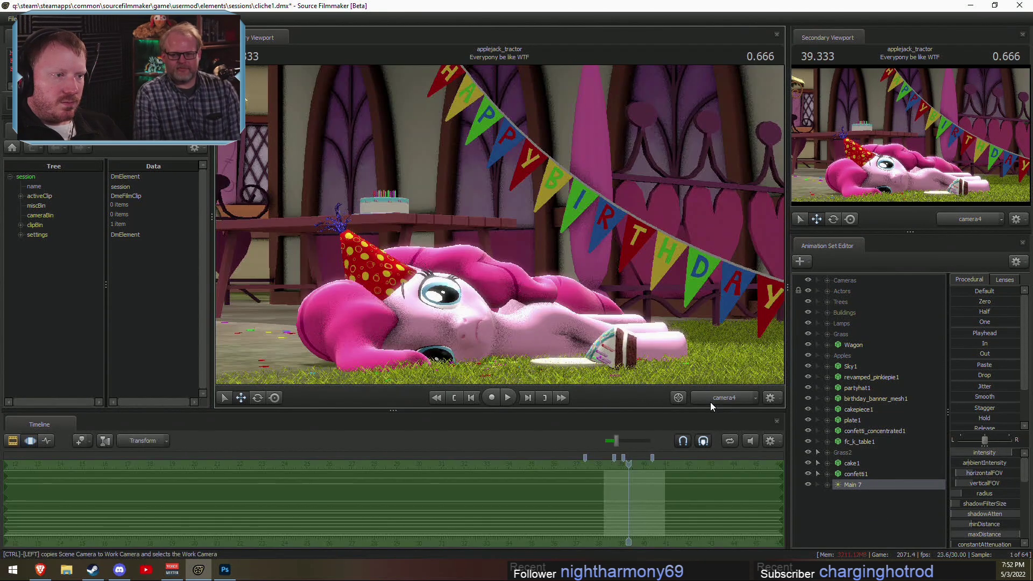
# Step: Load the Main 7 light into the primary viewport, reposition it high above the map and adjust its field of view over the buildings
pyautogui.moveTo(860, 483); pyautogui.dragTo(592, 270)
pyautogui.press('F2')
pyautogui.click(555, 258)
pyautogui.press('F3')
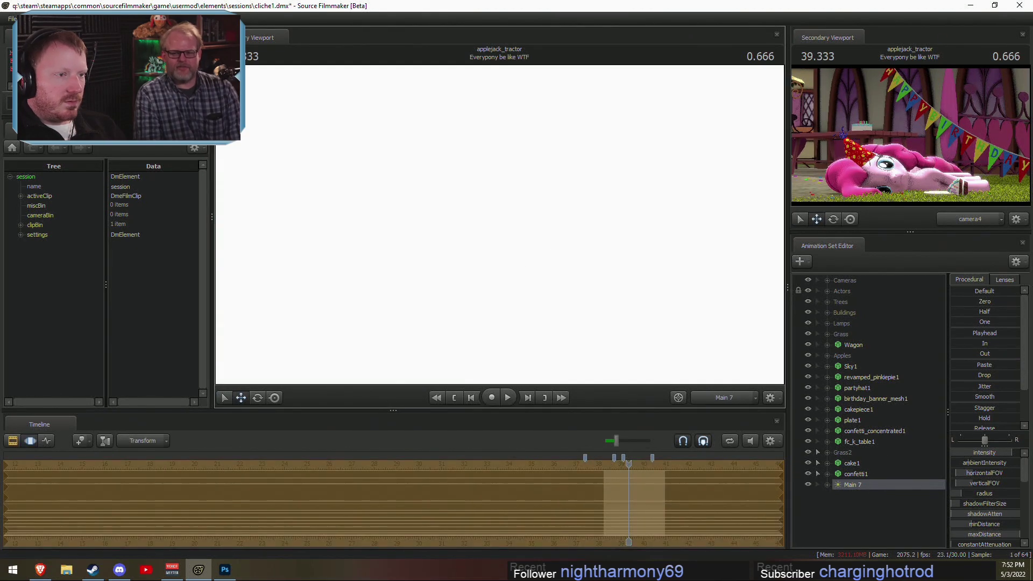
pyautogui.press('w')
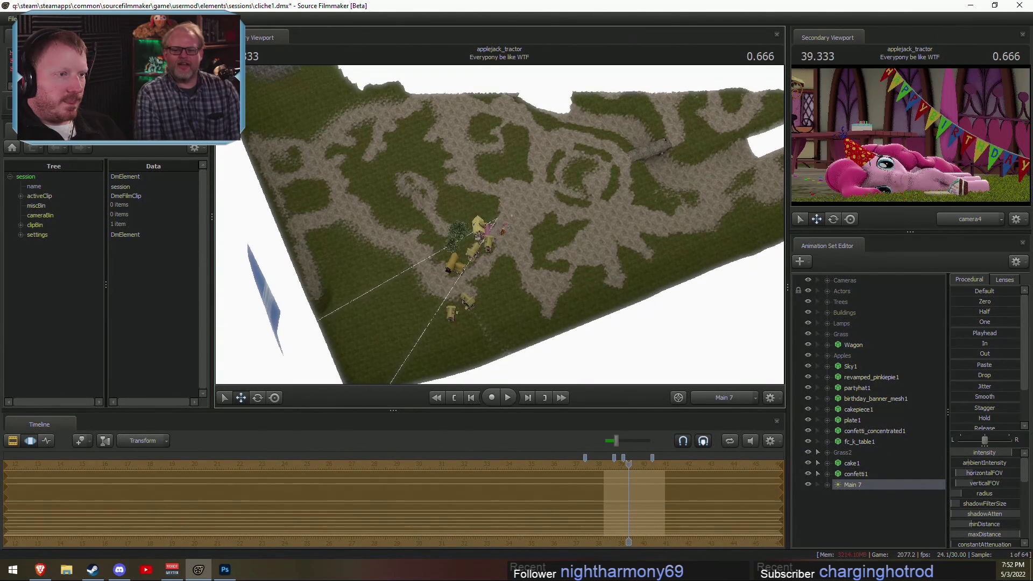
pyautogui.press('w')
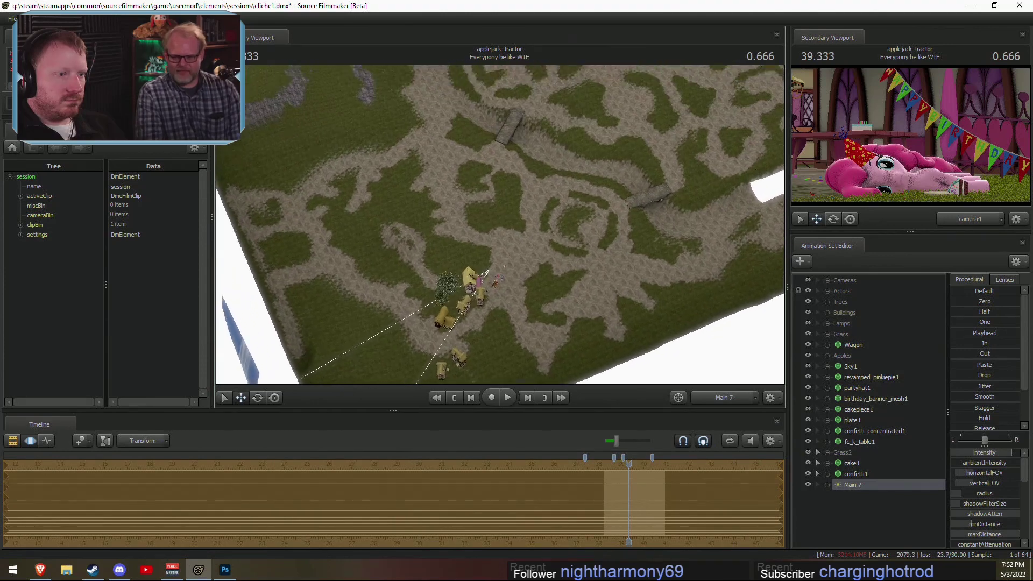
pyautogui.scroll(-5, 499, 224)
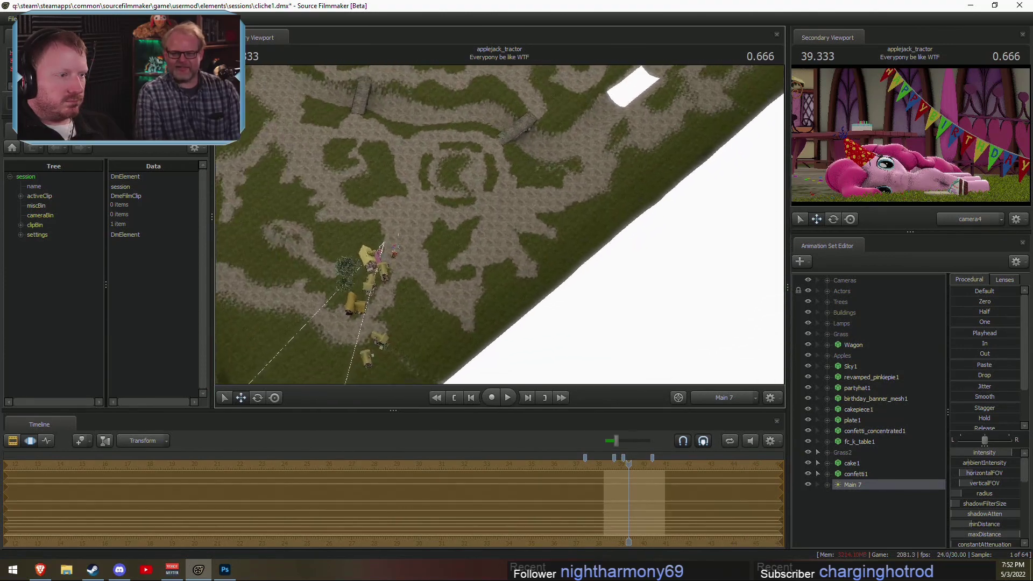
pyautogui.scroll(-4, 499, 224)
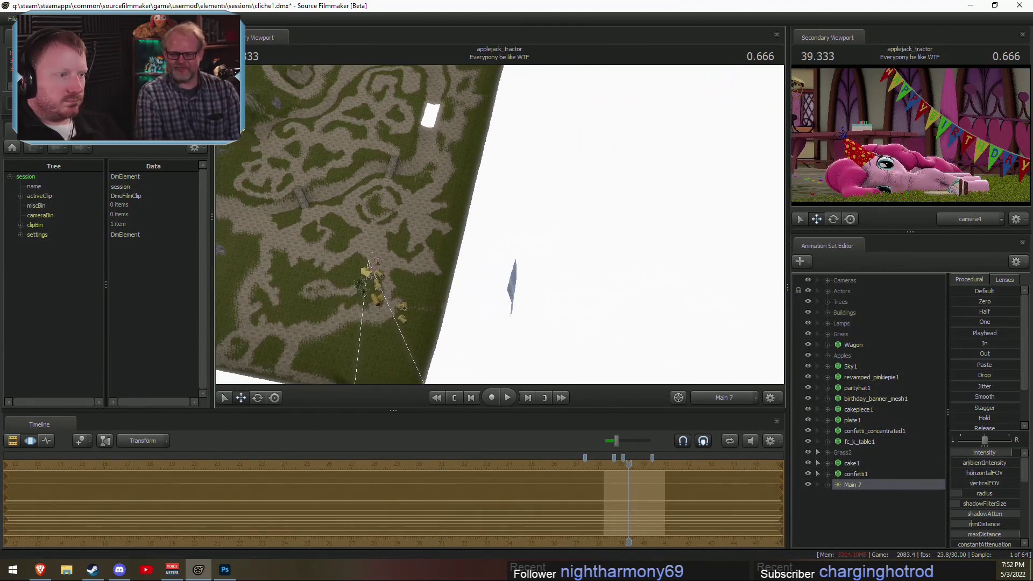
pyautogui.scroll(-4, 499, 224)
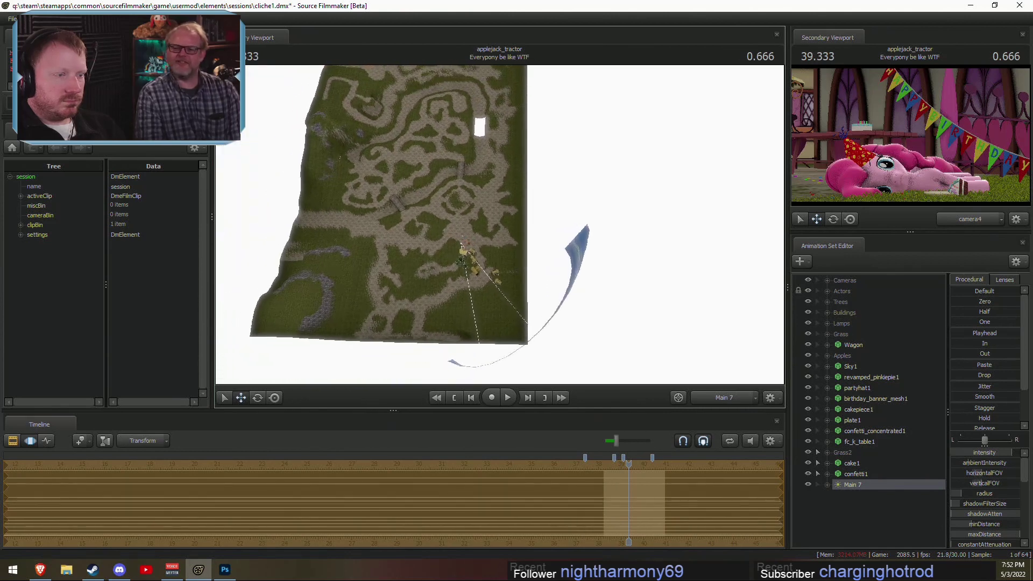
# Step: Re-aim the Main 7 light and fine-tune its distance so it lights the lying pony in camera4's view
pyautogui.moveTo(499, 224); pyautogui.dragTo(559, 134)
pyautogui.press('w')
pyautogui.press('s')
pyautogui.press('s')
pyautogui.press('s')
pyautogui.press('s')
pyautogui.press('w')
pyautogui.press('w')
pyautogui.press('Left')
pyautogui.press('Right')
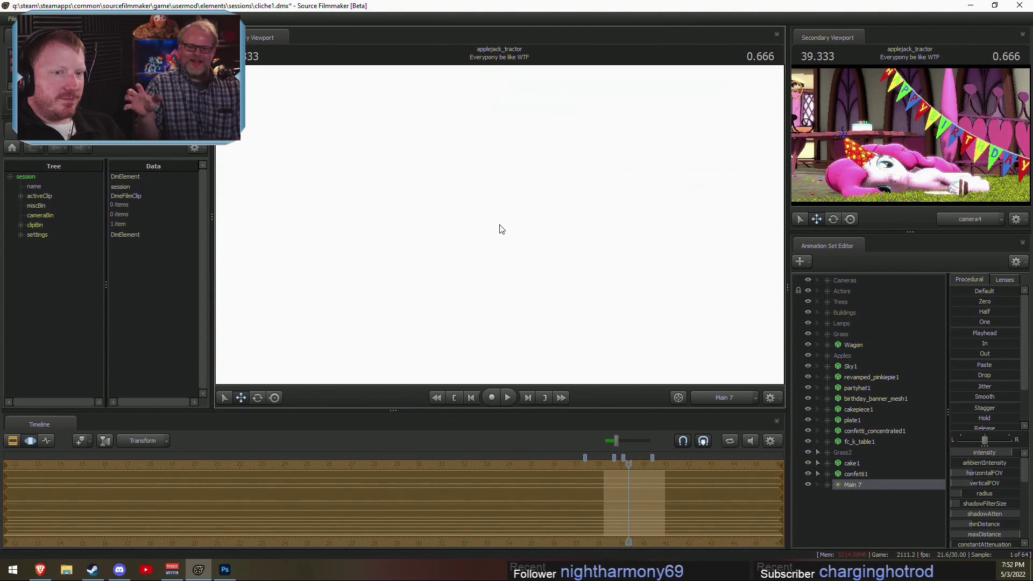
# Step: Lower the Main 7 light's intensity and return to the Clip Editor
pyautogui.press('F2')
pyautogui.press('F3')
pyautogui.moveTo(986, 453); pyautogui.dragTo(975, 452)
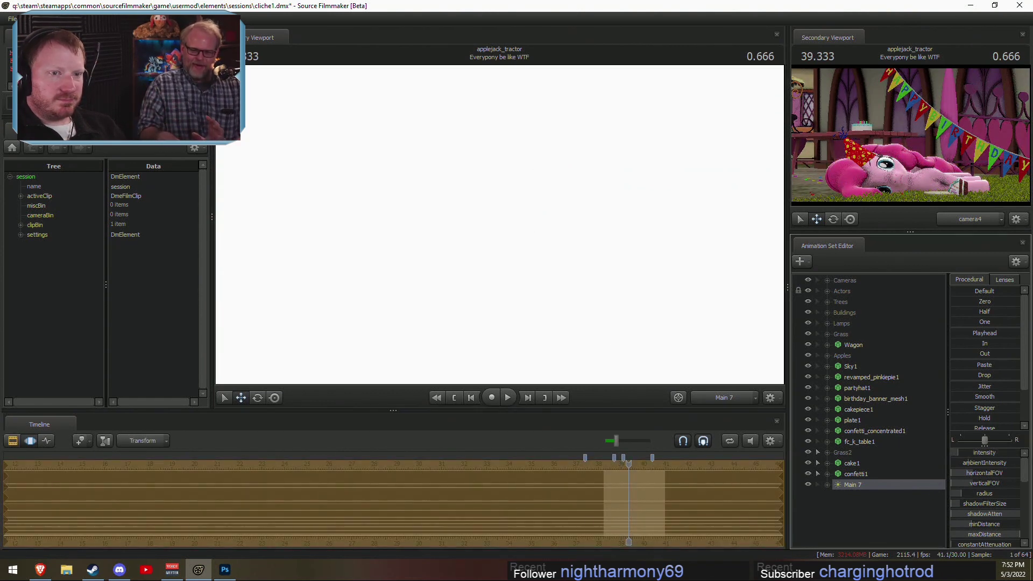
pyautogui.hotkey('ctrl', '1')
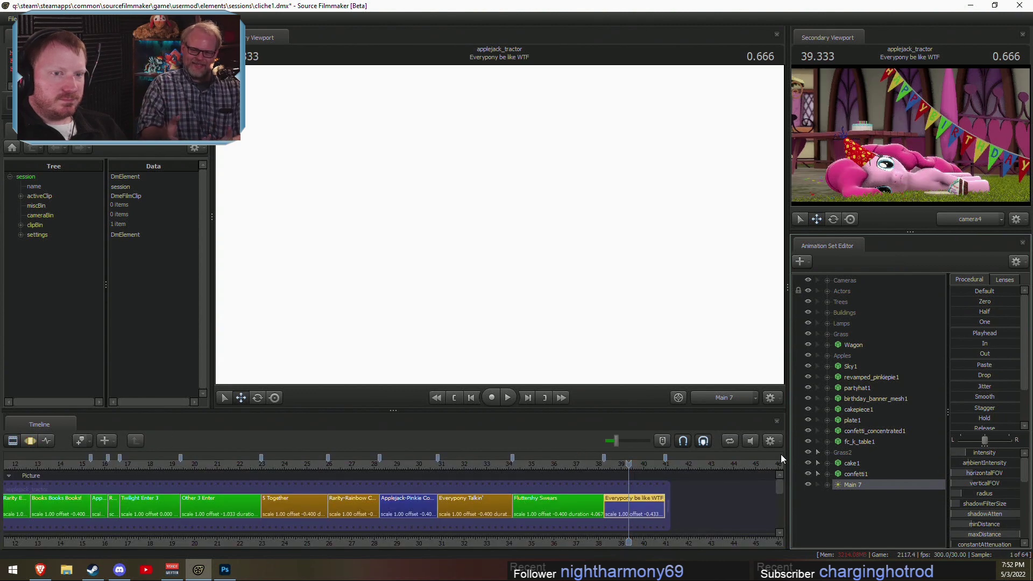
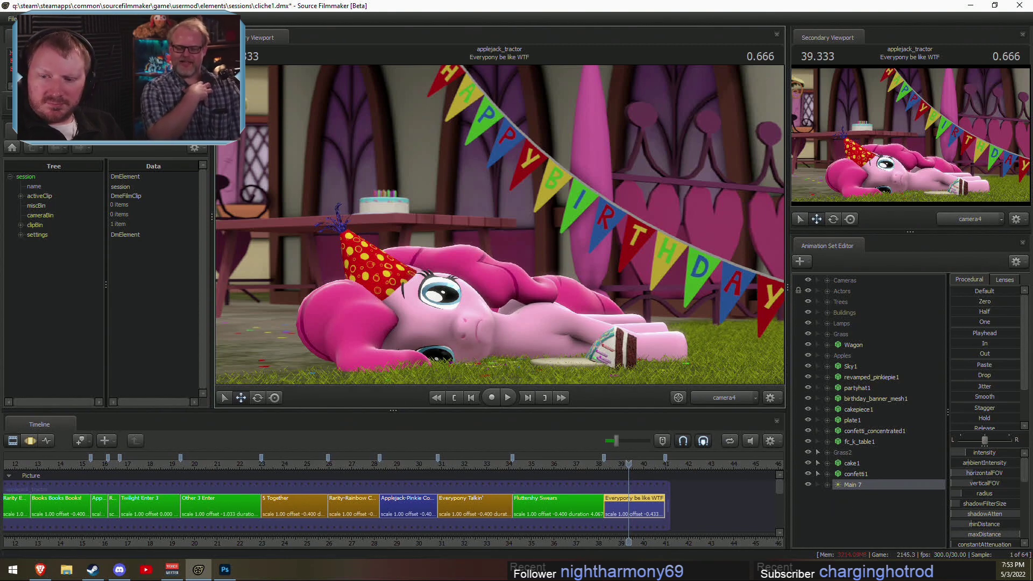
pyautogui.press('F3')
pyautogui.press('F4')
pyautogui.press('F3')
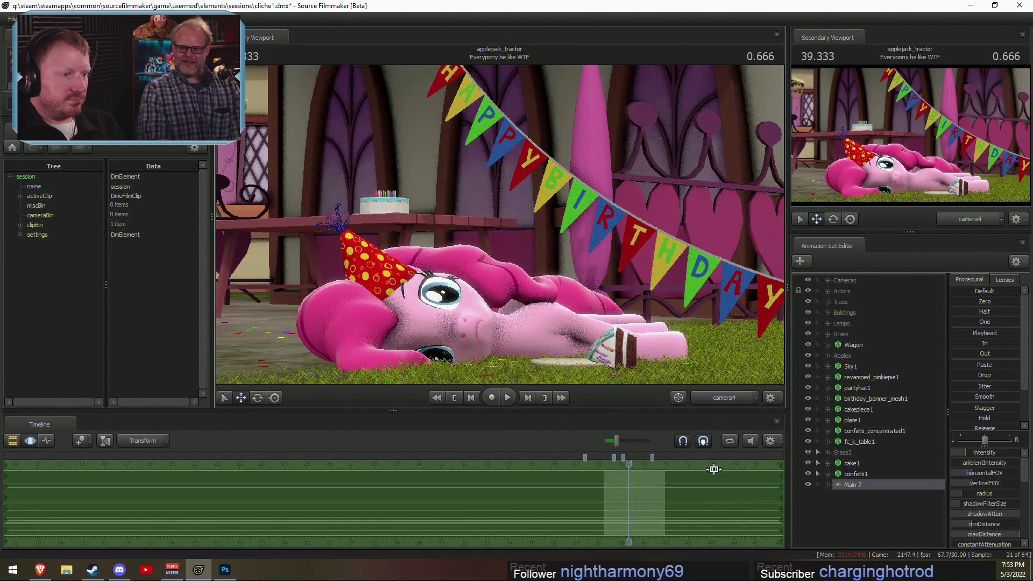
pyautogui.rightClick(859, 514)
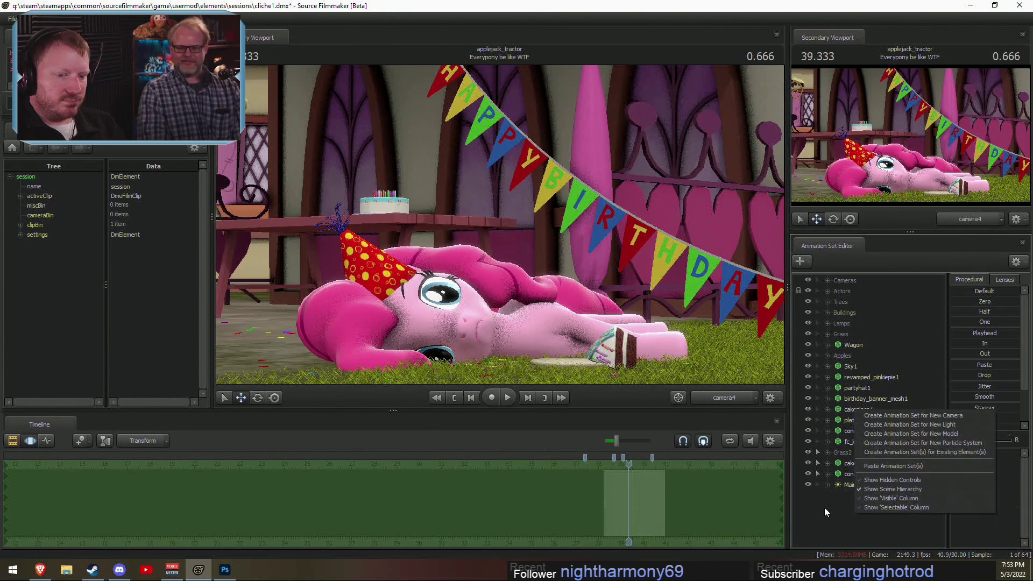
pyautogui.click(821, 508)
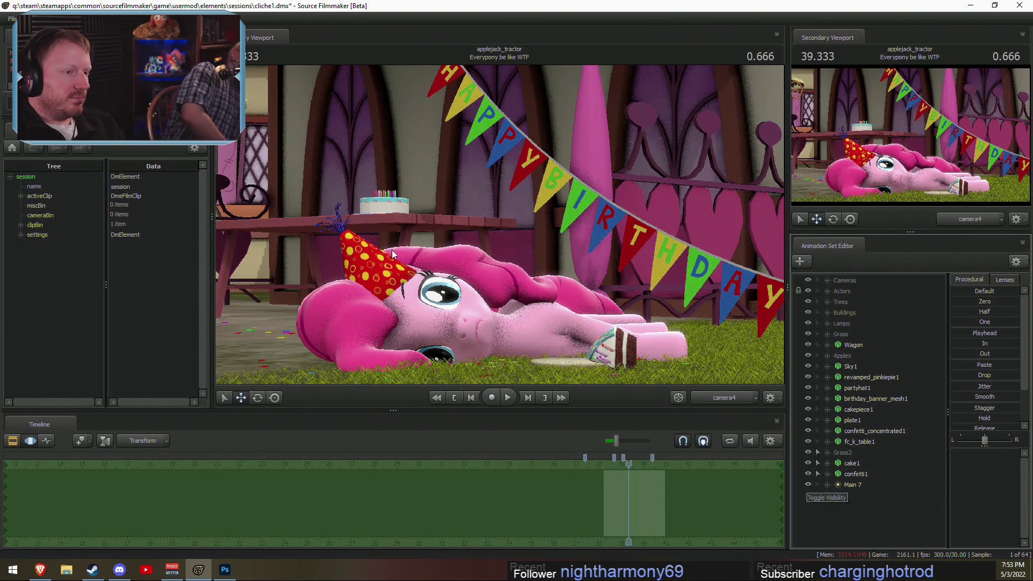
# Step: Switch to the Clip Editor and check the Work Camera's view in the secondary viewport before restoring camera4 there
pyautogui.press('F2')
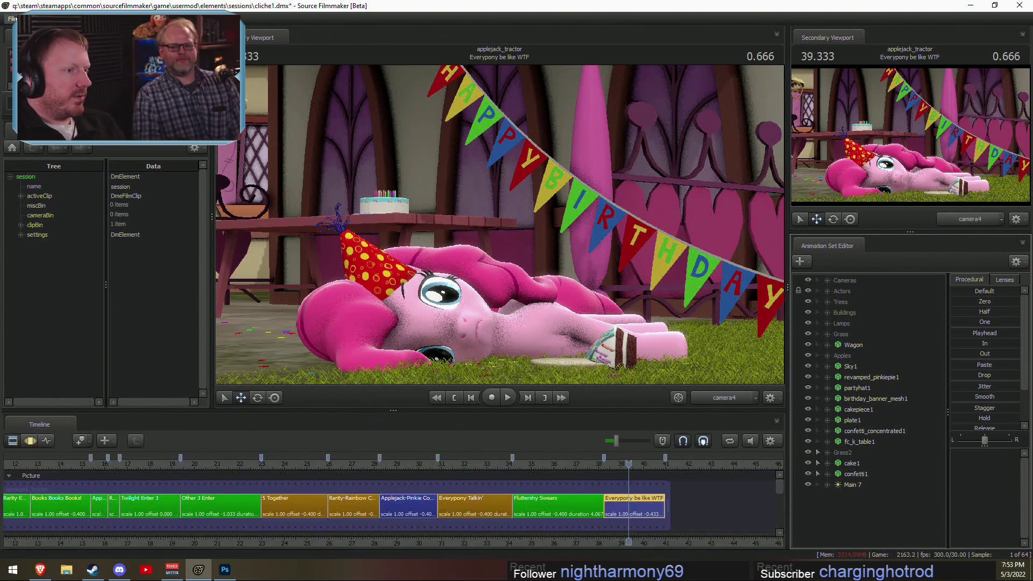
pyautogui.click(973, 220)
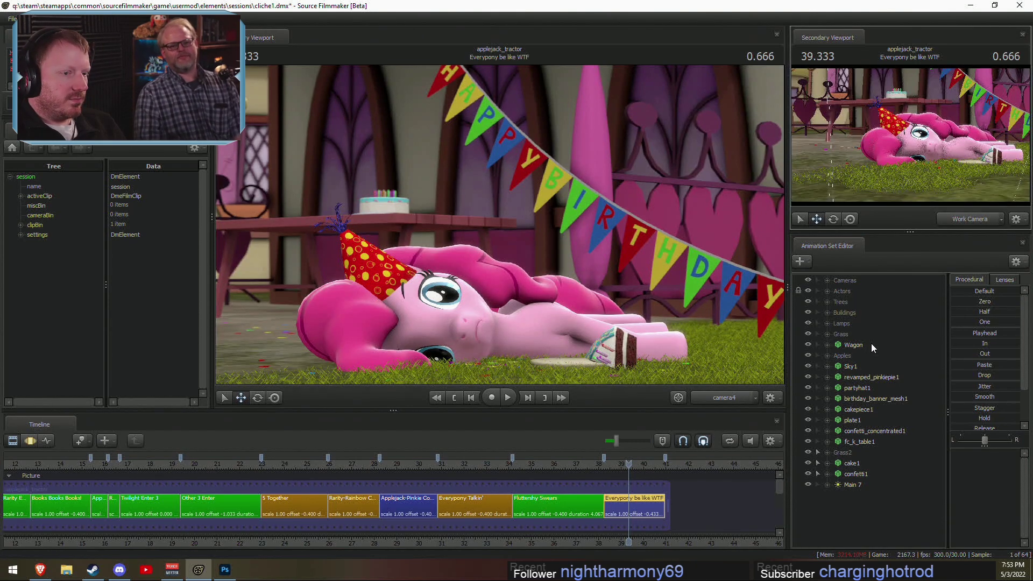
pyautogui.rightClick(448, 224)
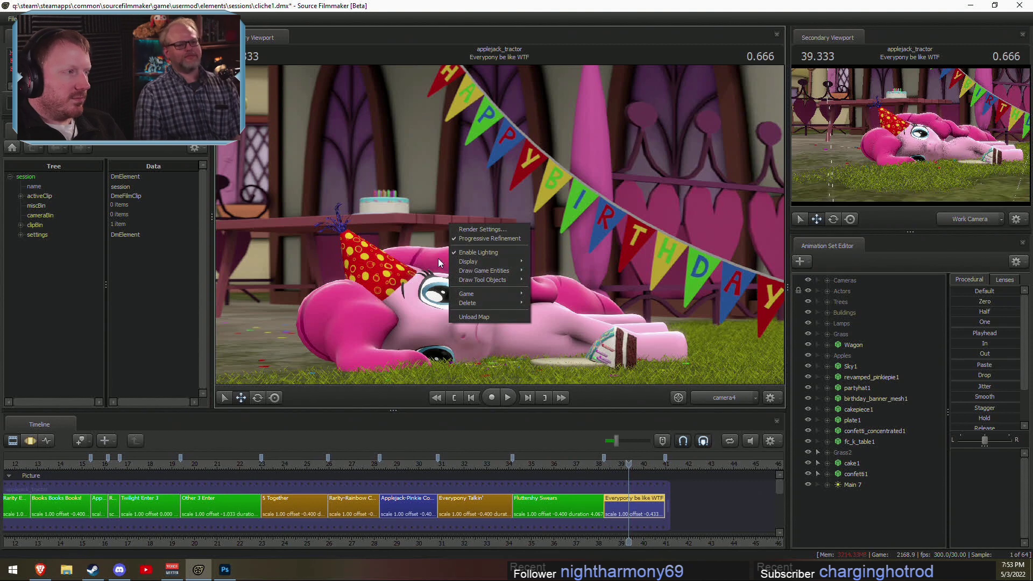
pyautogui.click(11, 19)
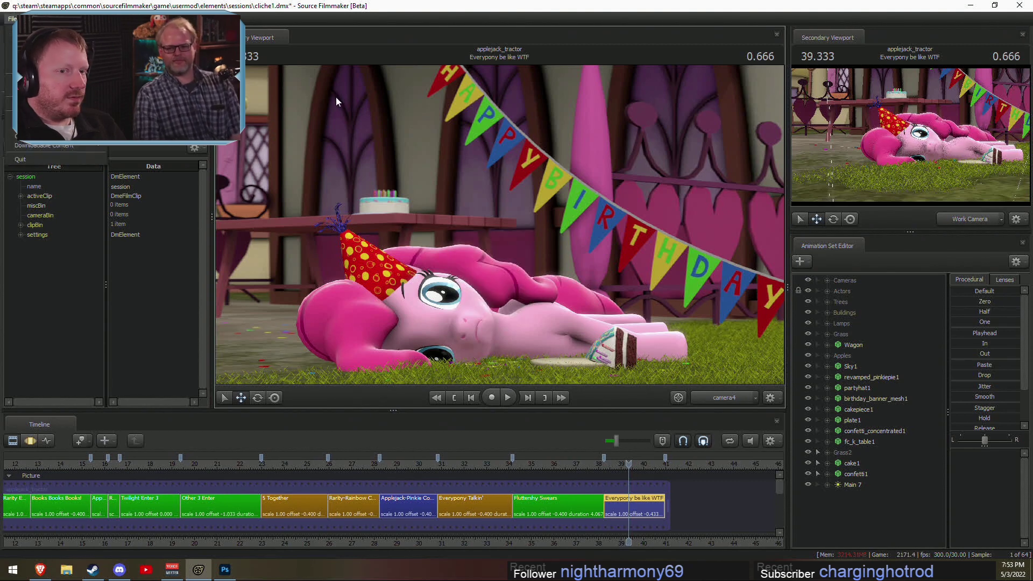
pyautogui.click(970, 221)
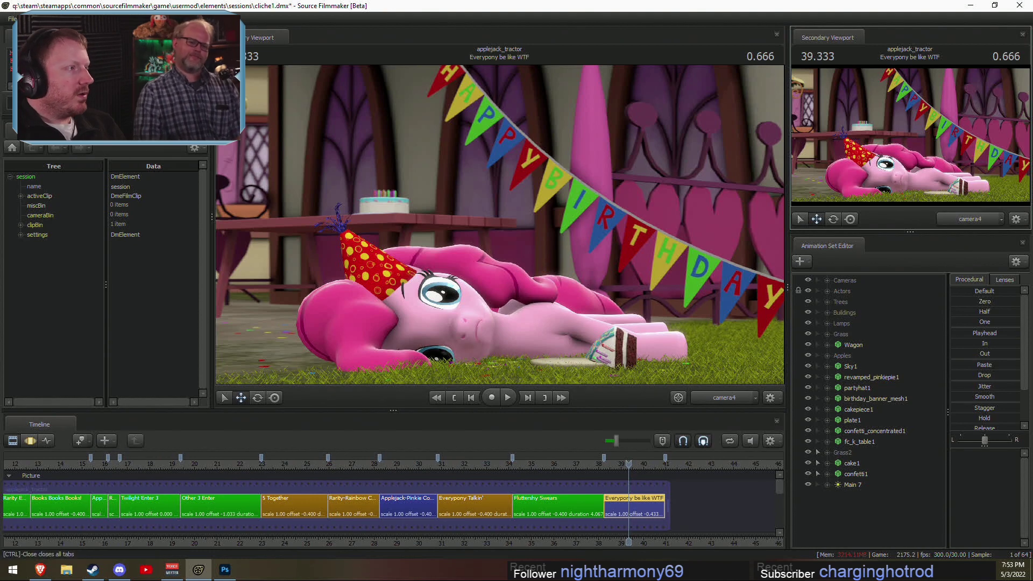
# Step: Export the primary viewport's image to the Desktop as Happy Birthday Pinkie.png
pyautogui.click(12, 18)
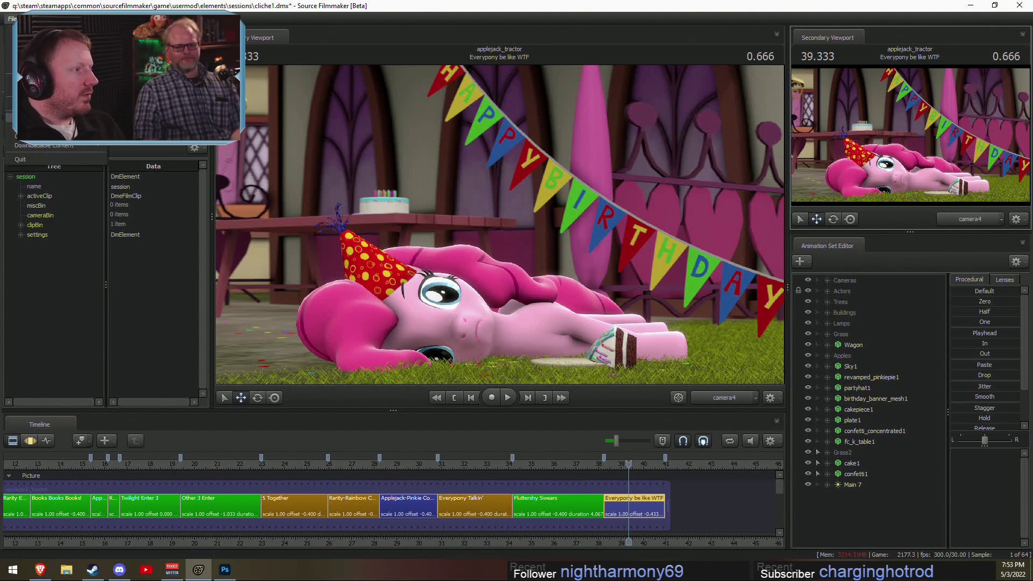
pyautogui.moveTo(54, 124)
pyautogui.click(127, 146)
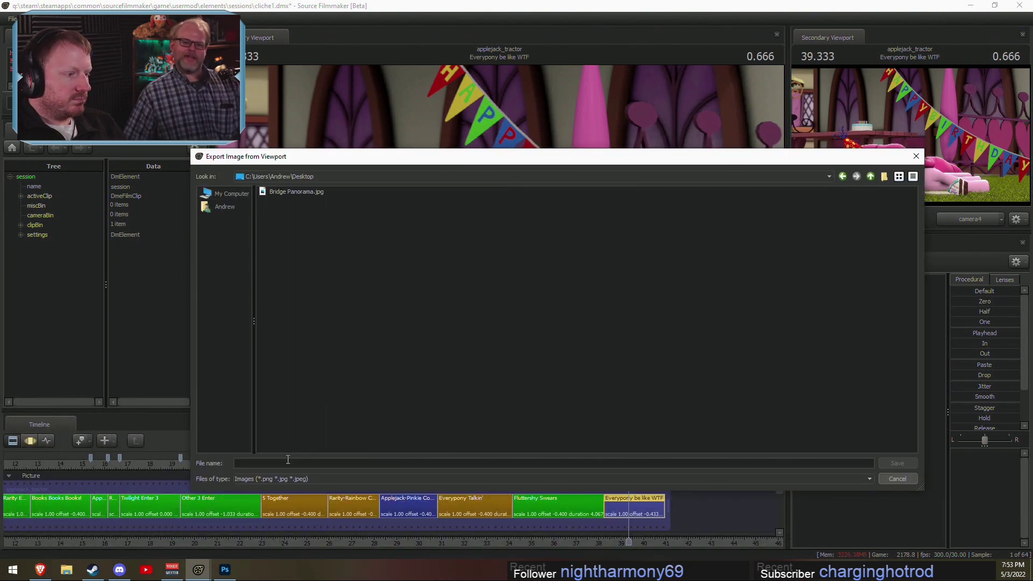
pyautogui.click(287, 460)
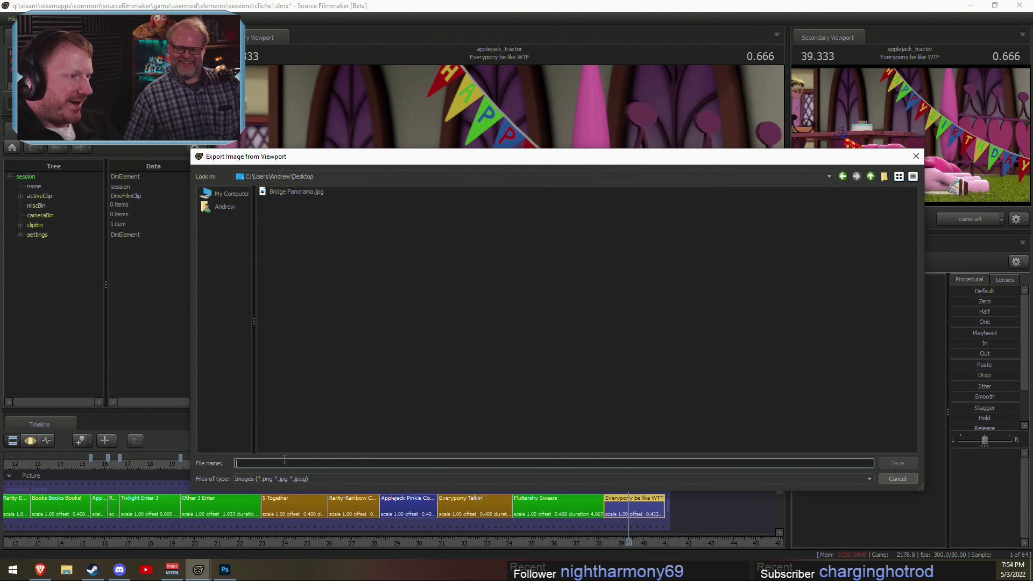
pyautogui.write('Happy B')
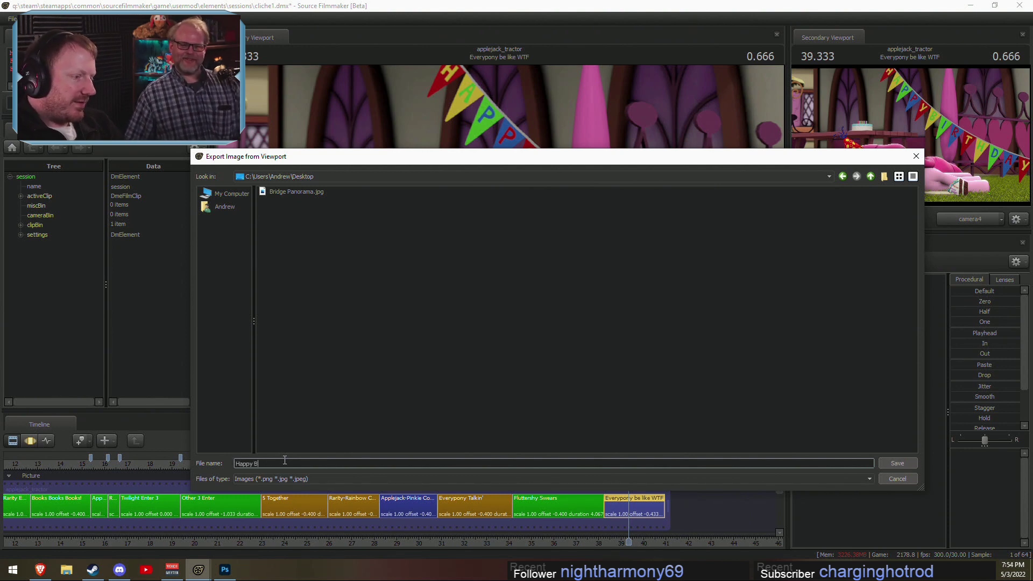
pyautogui.write('irthday Pinkie,')
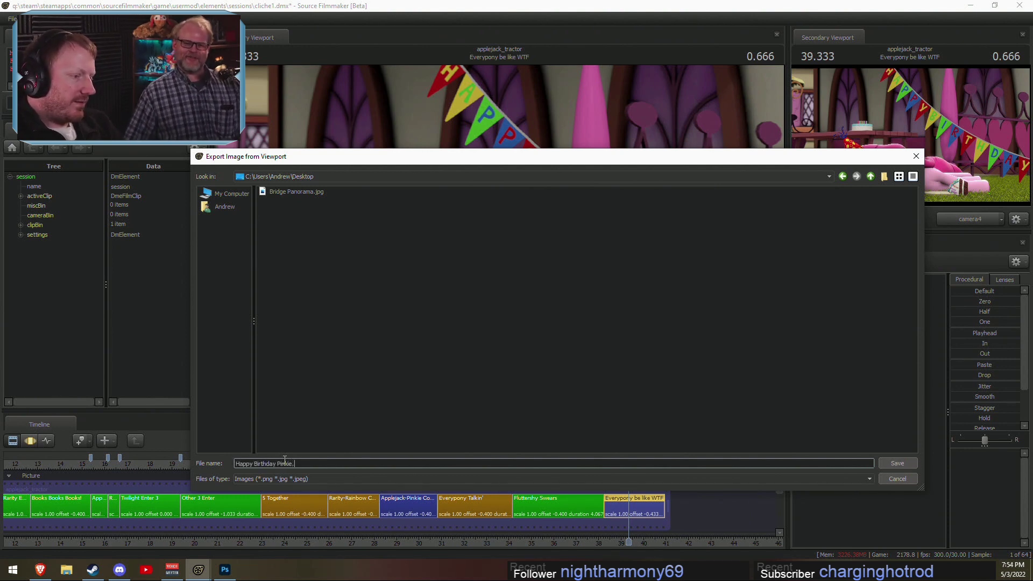
pyautogui.press('Return')
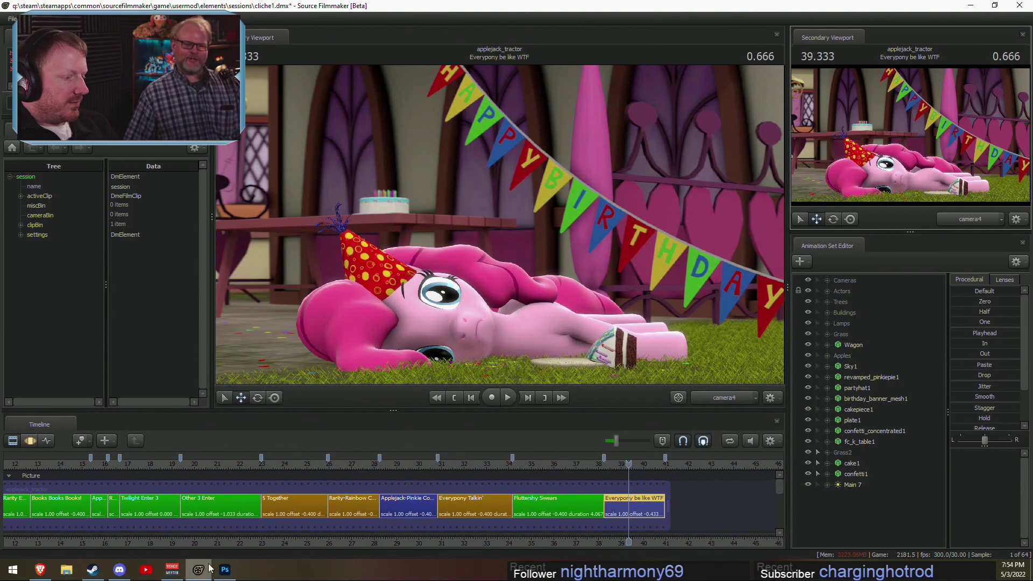
# Step: Switch to Photoshop, close the blank document and open Happy Birthday Pinkie.png from the Desktop
pyautogui.click(225, 569)
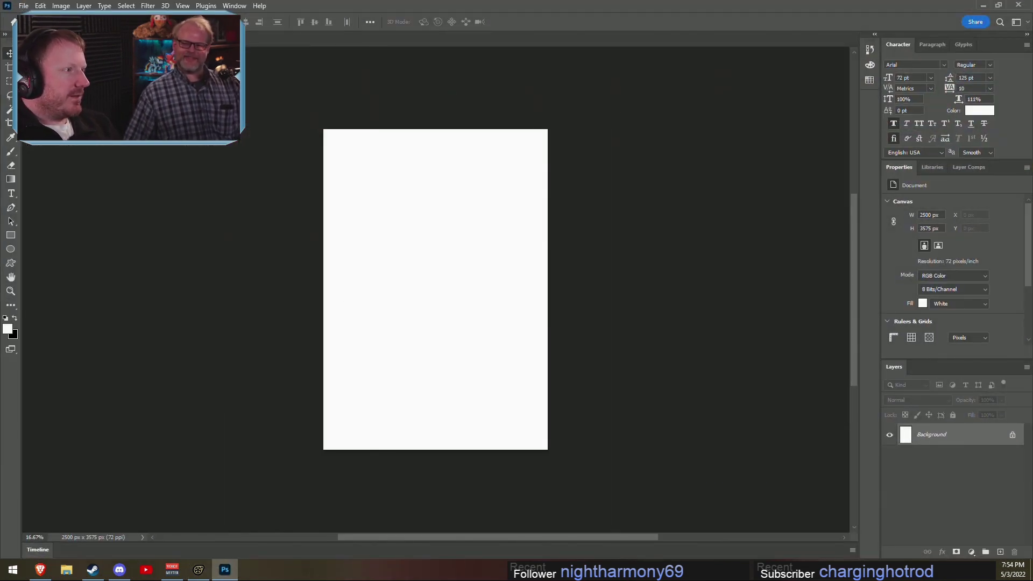
pyautogui.hotkey('ctrl', 'w')
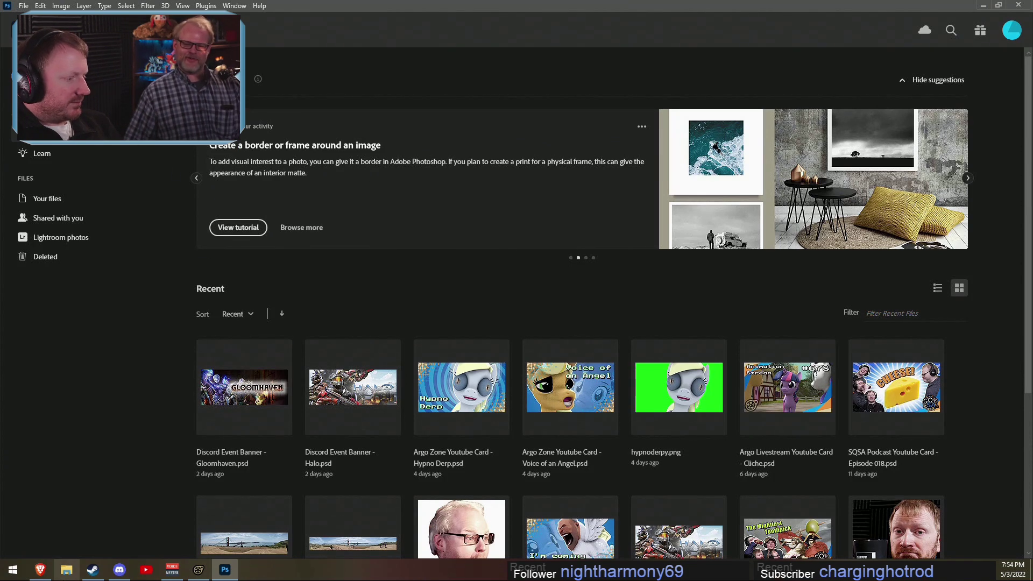
pyautogui.click(67, 570)
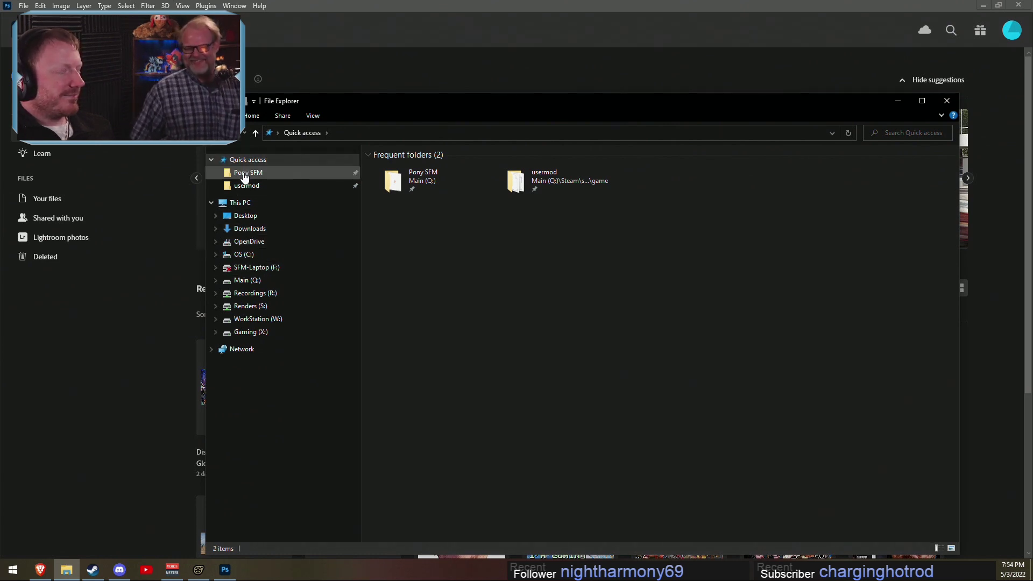
pyautogui.click(256, 218)
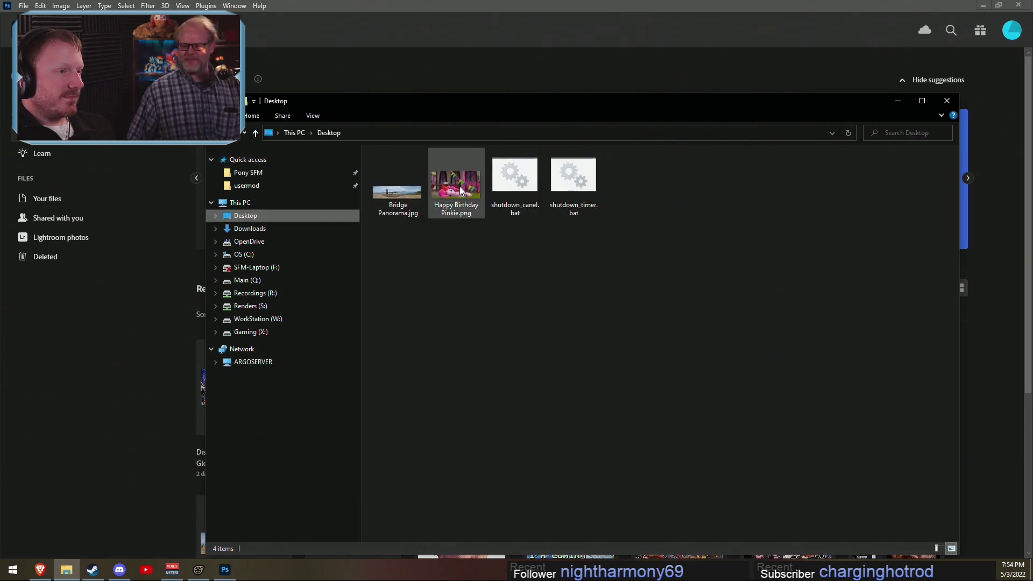
pyautogui.click(460, 191)
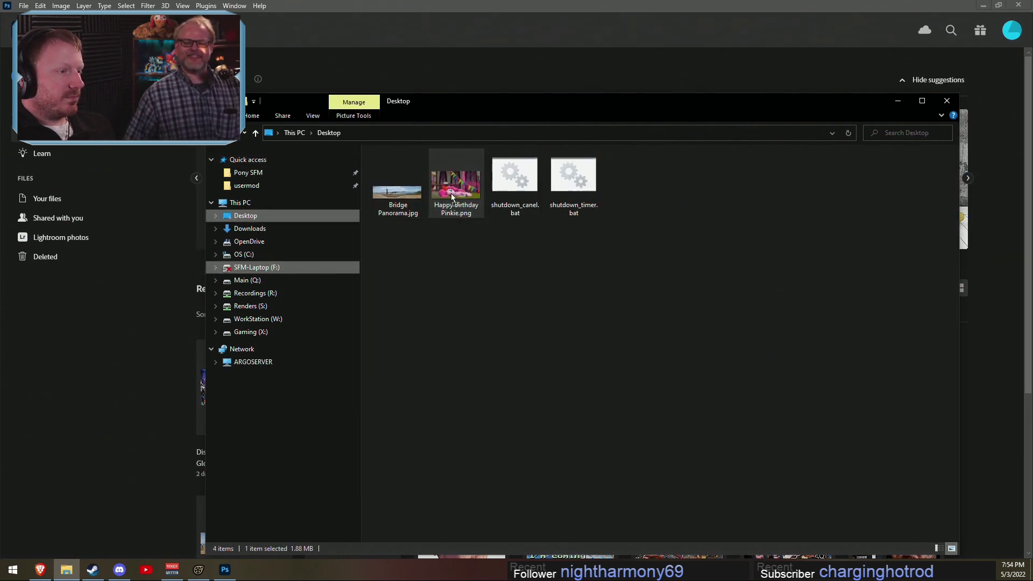
pyautogui.press('Return')
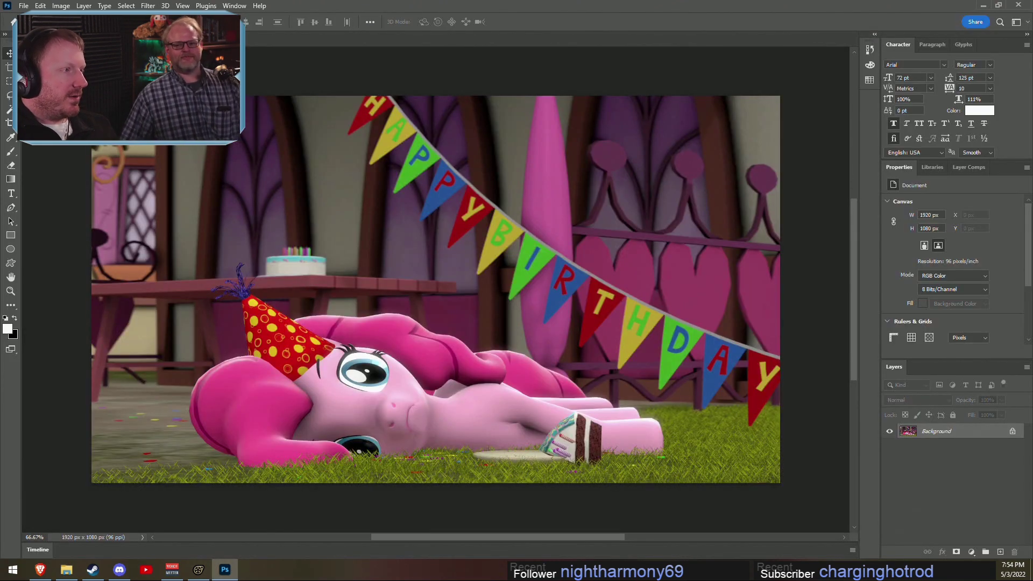
# Step: Apply a Levels adjustment to the image with RGB input levels of 6, 1.31 and 243
pyautogui.click(67, 6)
pyautogui.moveTo(80, 33)
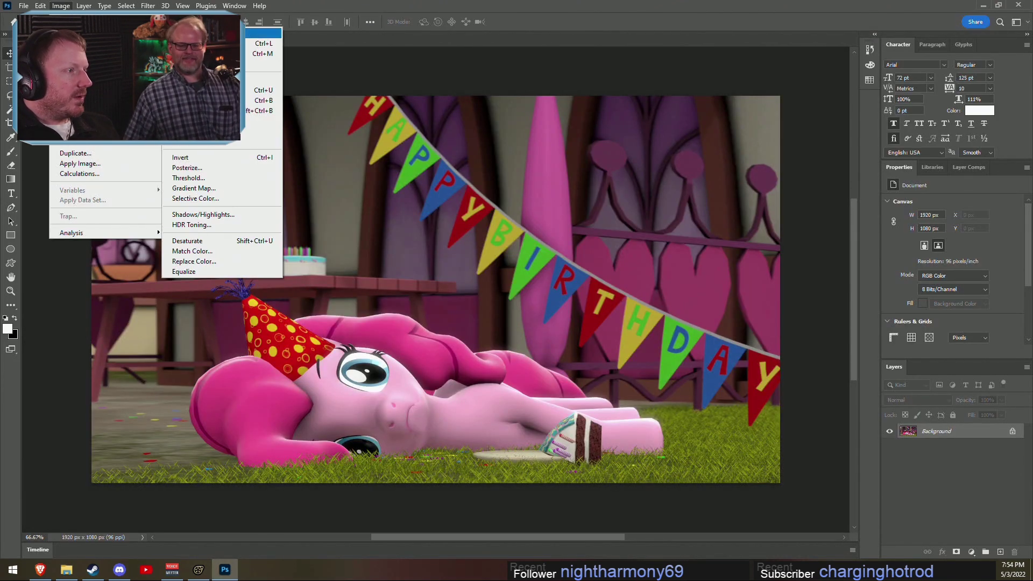
pyautogui.press('Return')
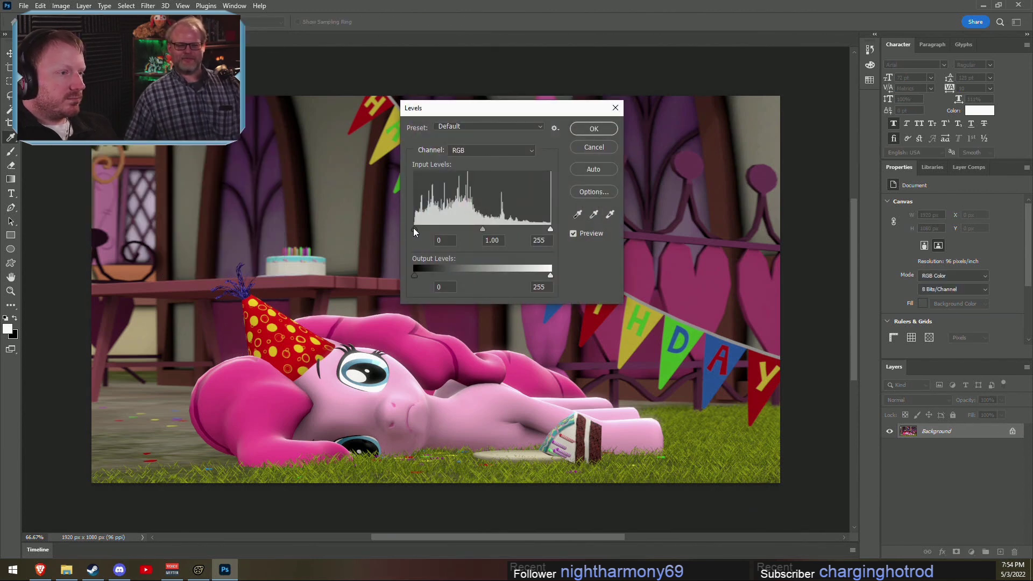
pyautogui.moveTo(413, 227); pyautogui.dragTo(415, 232)
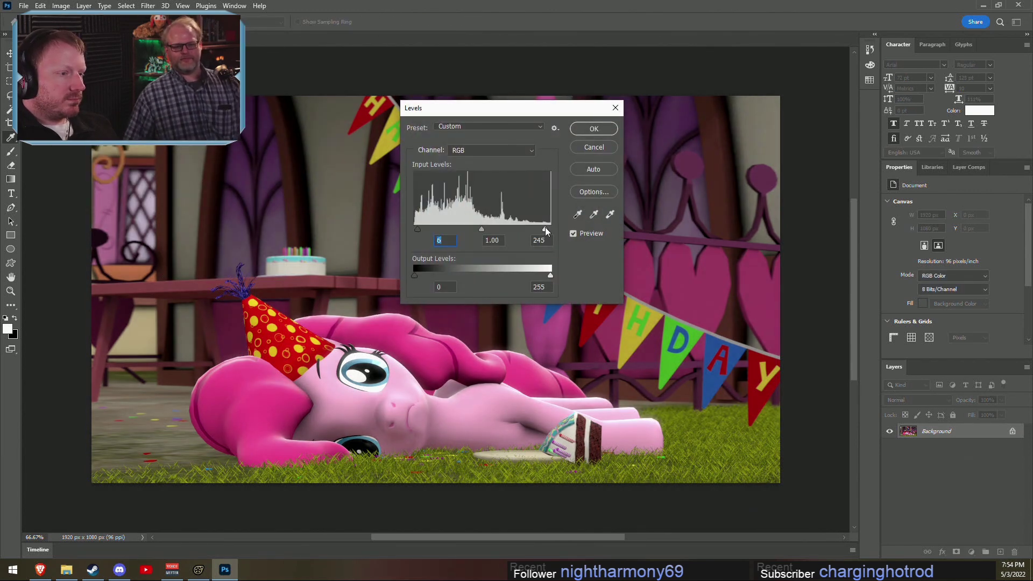
pyautogui.moveTo(472, 228); pyautogui.dragTo(469, 229)
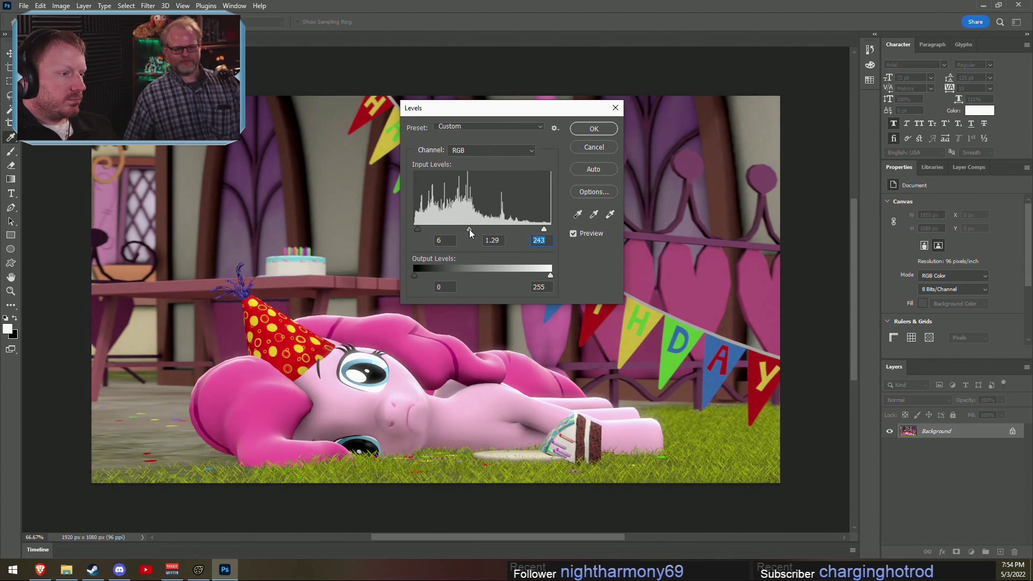
pyautogui.click(487, 240)
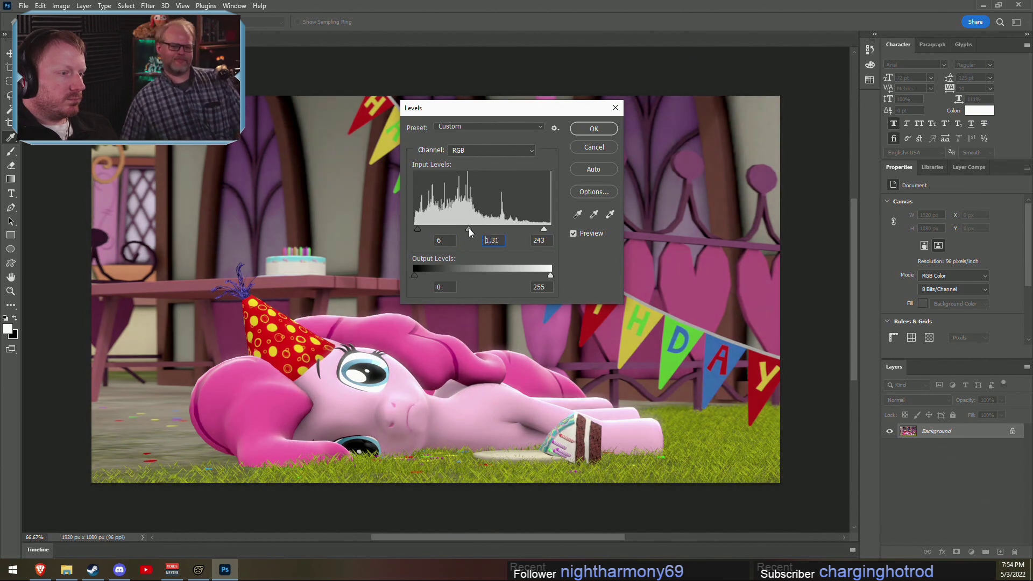
pyautogui.click(591, 129)
# Step: Boost the image's colours with a Vibrance adjustment of +62
pyautogui.click(85, 6)
pyautogui.moveTo(61, 6)
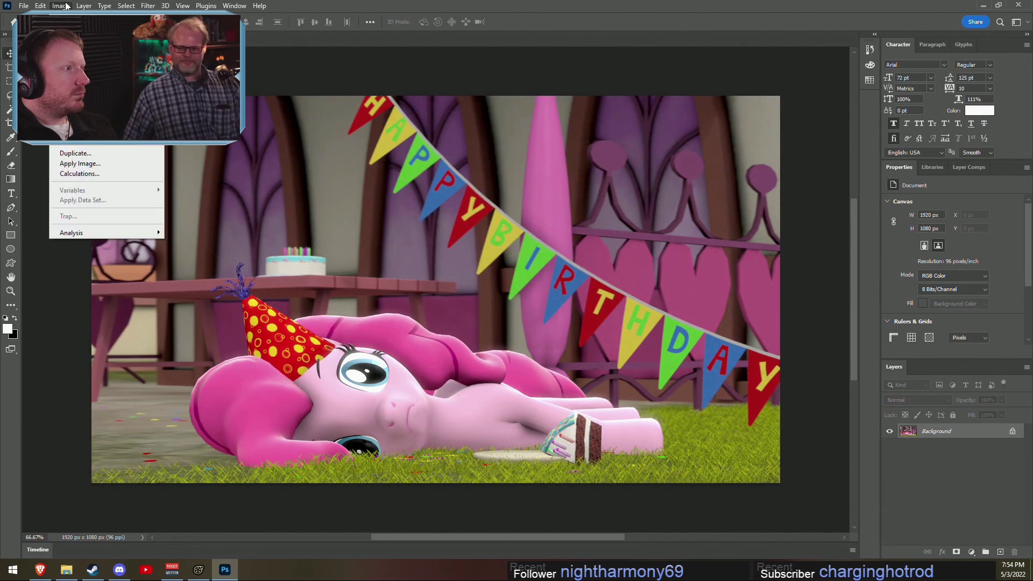
pyautogui.moveTo(81, 33)
pyautogui.click(193, 80)
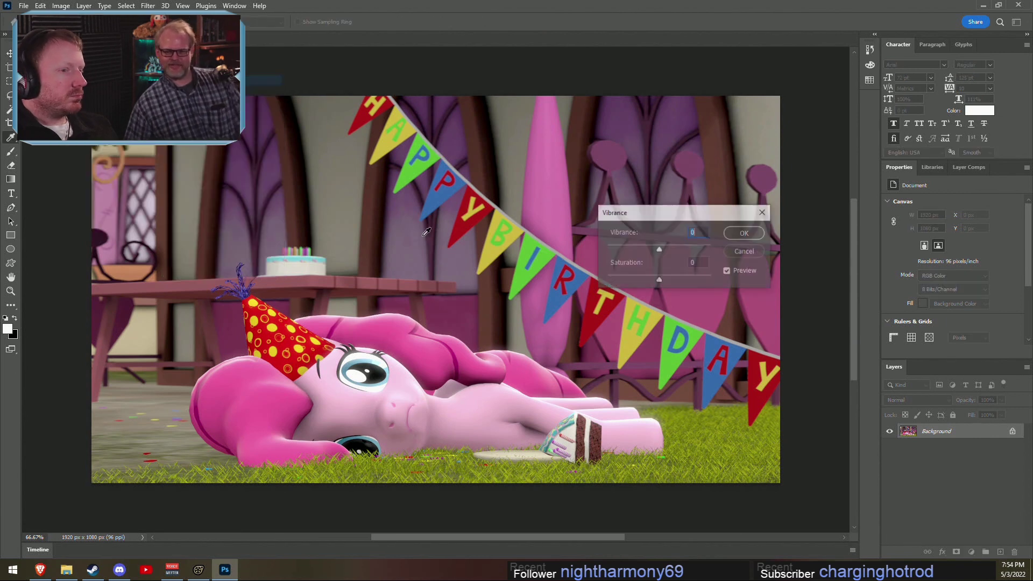
pyautogui.write('+60')
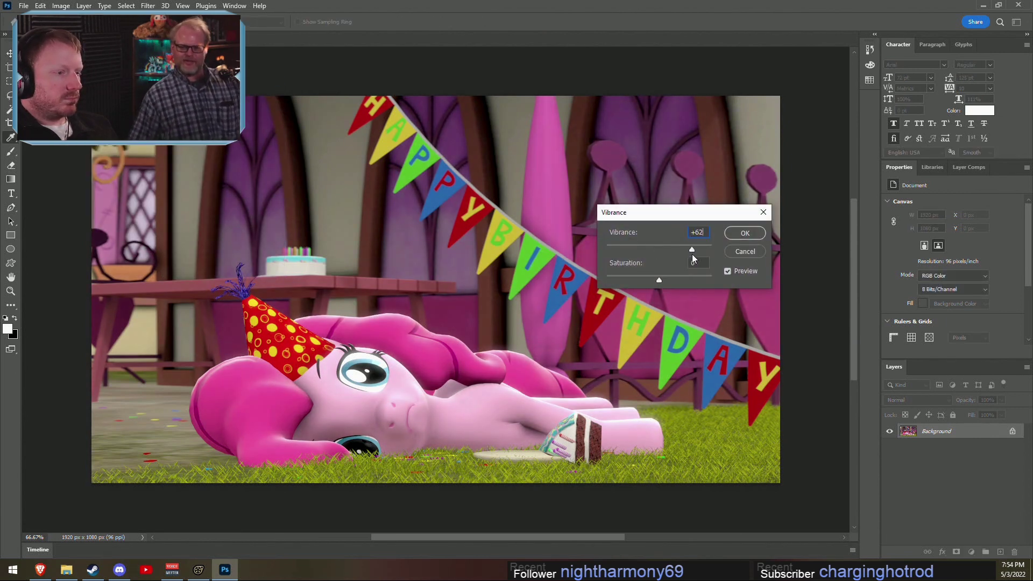
pyautogui.click(744, 235)
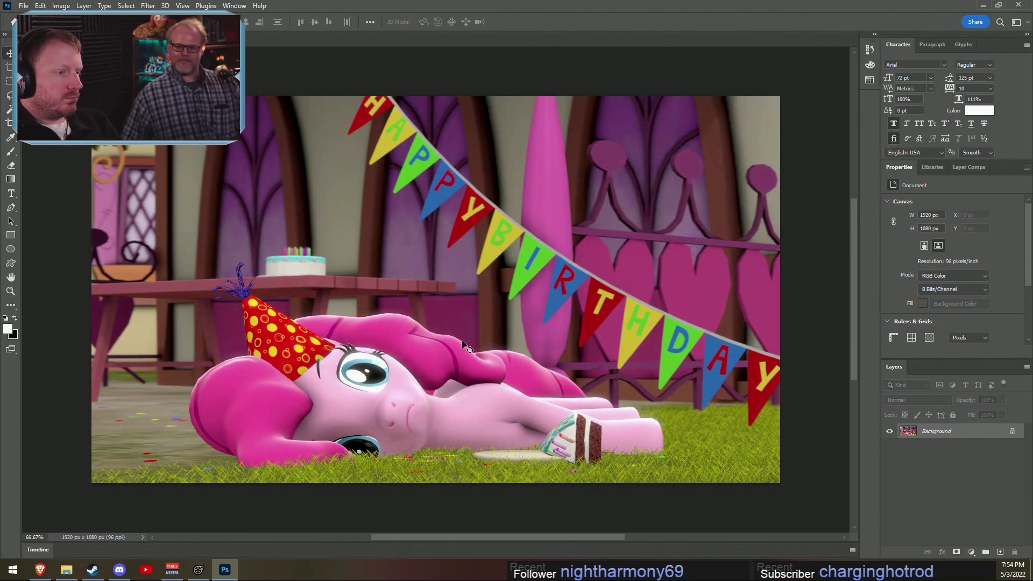
# Step: Smooth the grainy shading on the pony's cheek beside the muzzle using the Smudge tool with an enlarged brush
pyautogui.keyDown('alt'); pyautogui.scroll(5, 393, 398); pyautogui.keyUp('alt')
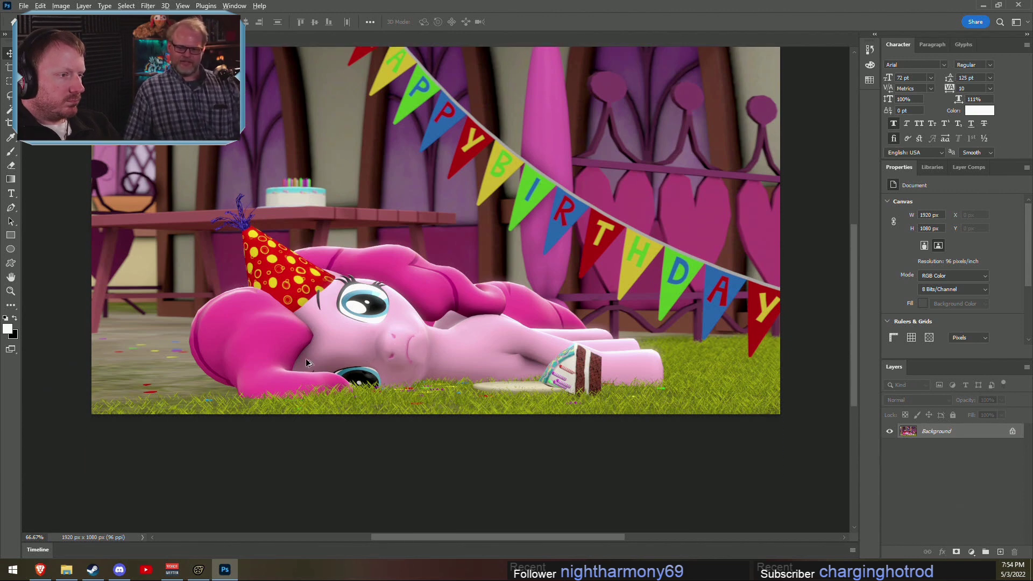
pyautogui.keyDown('alt'); pyautogui.scroll(1, 399, 368); pyautogui.keyUp('alt')
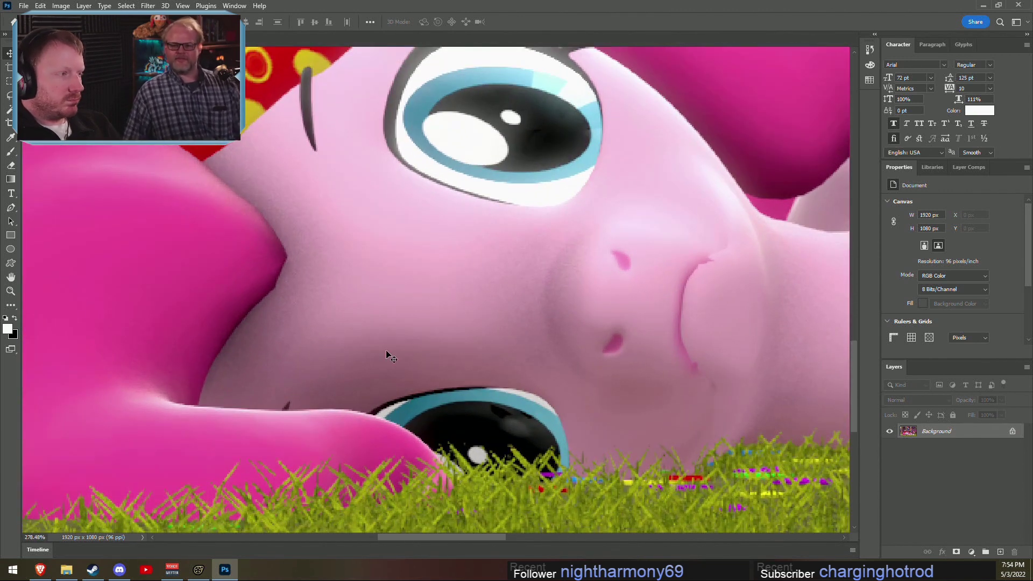
pyautogui.click(9, 153)
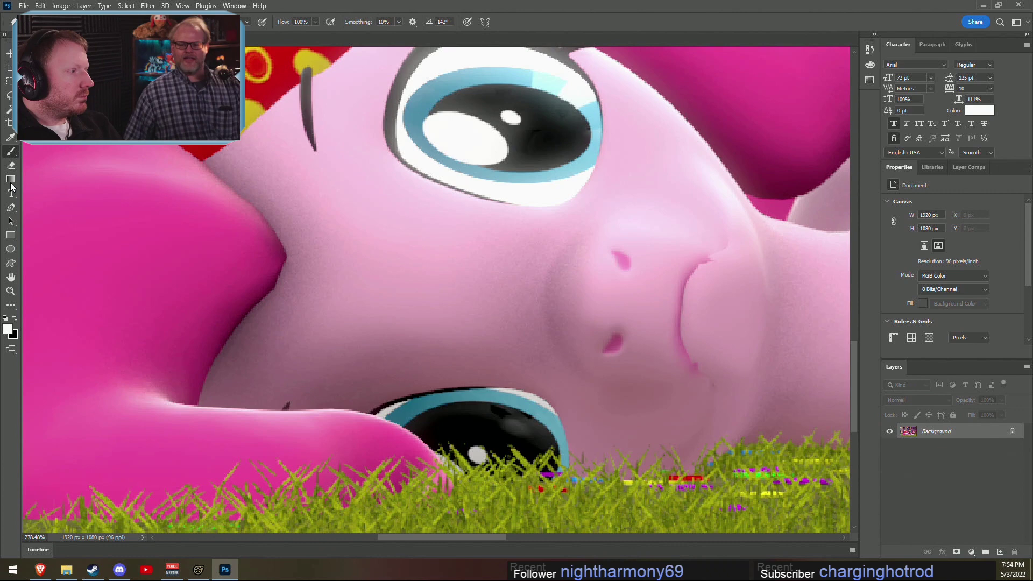
pyautogui.click(16, 316)
pyautogui.click(9, 305)
pyautogui.rightClick(11, 309)
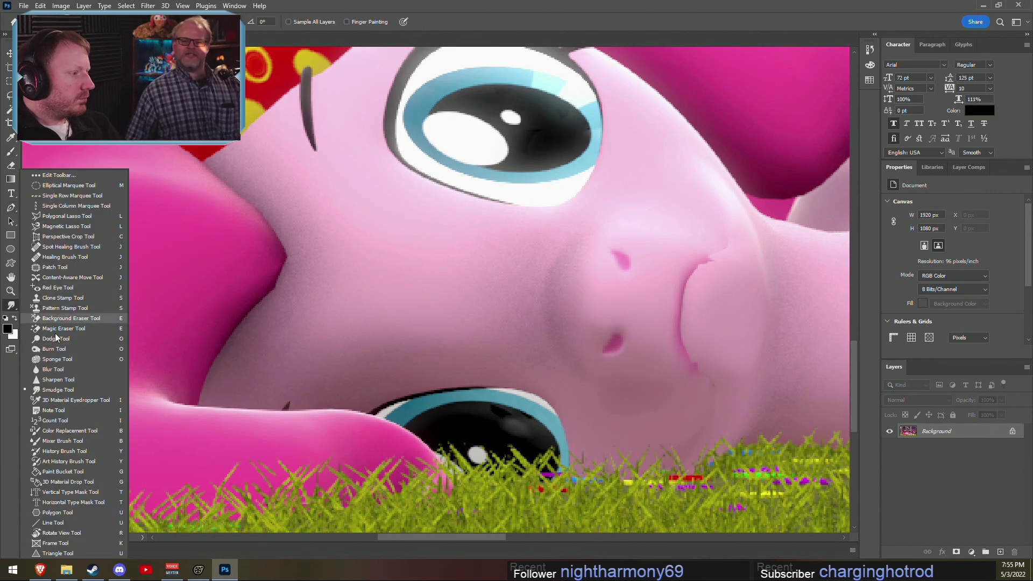
pyautogui.click(44, 388)
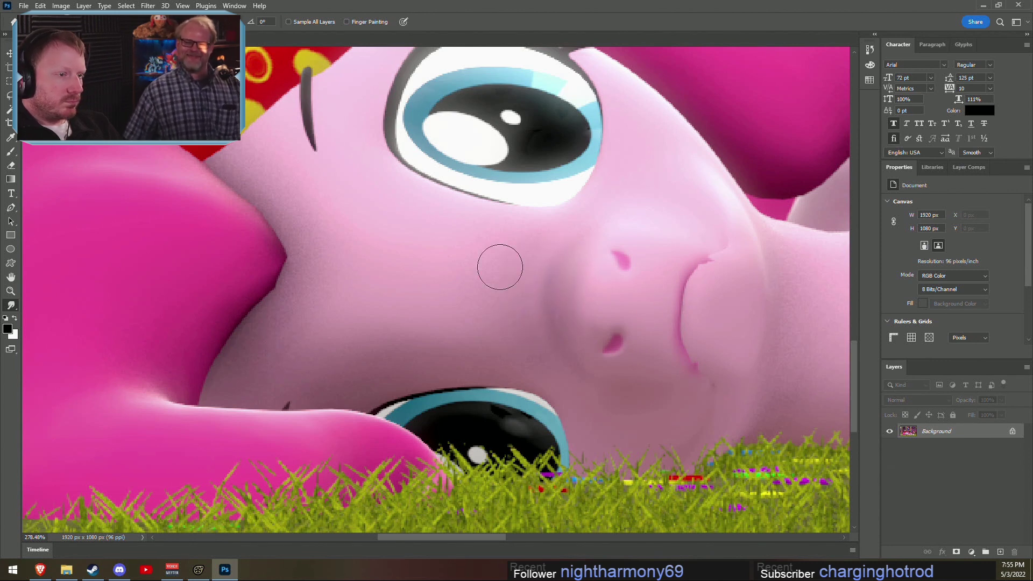
pyautogui.press(']')
pyautogui.press(']')
pyautogui.press(']')
pyautogui.press(']')
pyautogui.press(']')
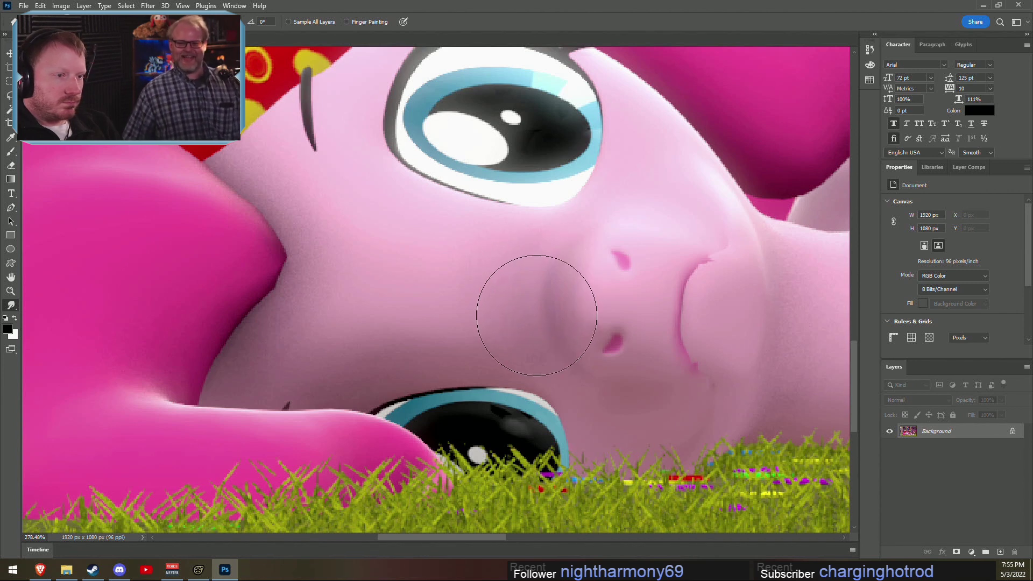
# Step: Smudge away the remaining grain along the mane edge and around the lower eye with a smaller brush
pyautogui.press('[')
pyautogui.press('[')
pyautogui.press('[')
pyautogui.press('[')
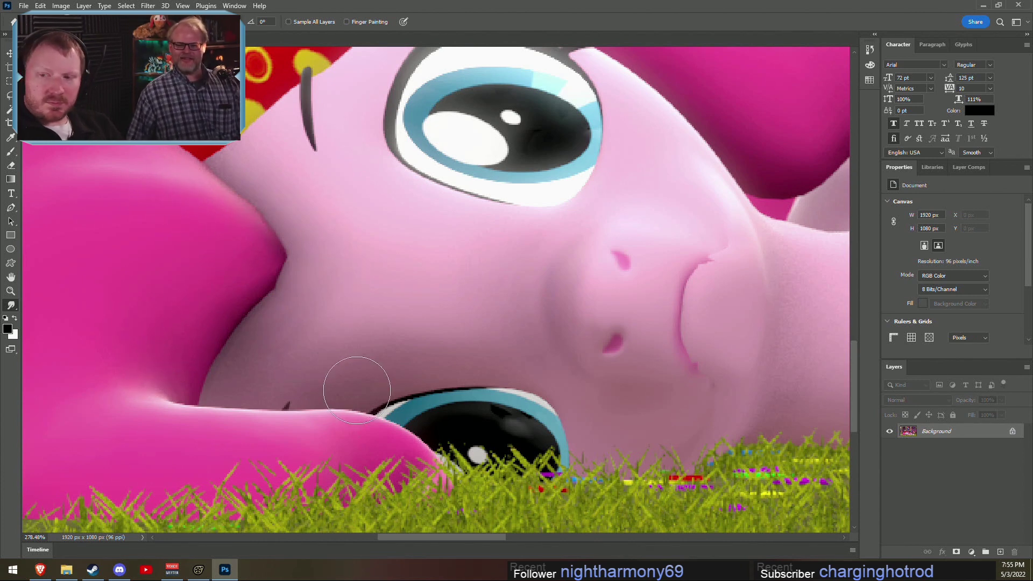
# Step: Inspect the pony's mane, face and neck at close zoom for remaining grainy shading
pyautogui.keyDown('alt'); pyautogui.scroll(-3, 372, 384); pyautogui.keyUp('alt')
pyautogui.keyDown('alt'); pyautogui.scroll(-1, 333, 398); pyautogui.keyUp('alt')
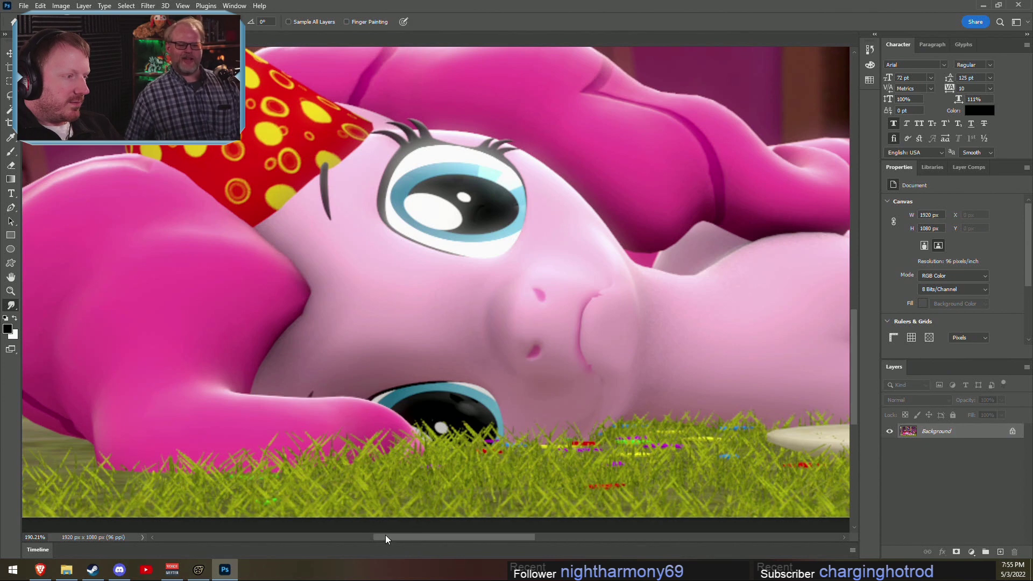
pyautogui.moveTo(386, 539); pyautogui.dragTo(327, 539)
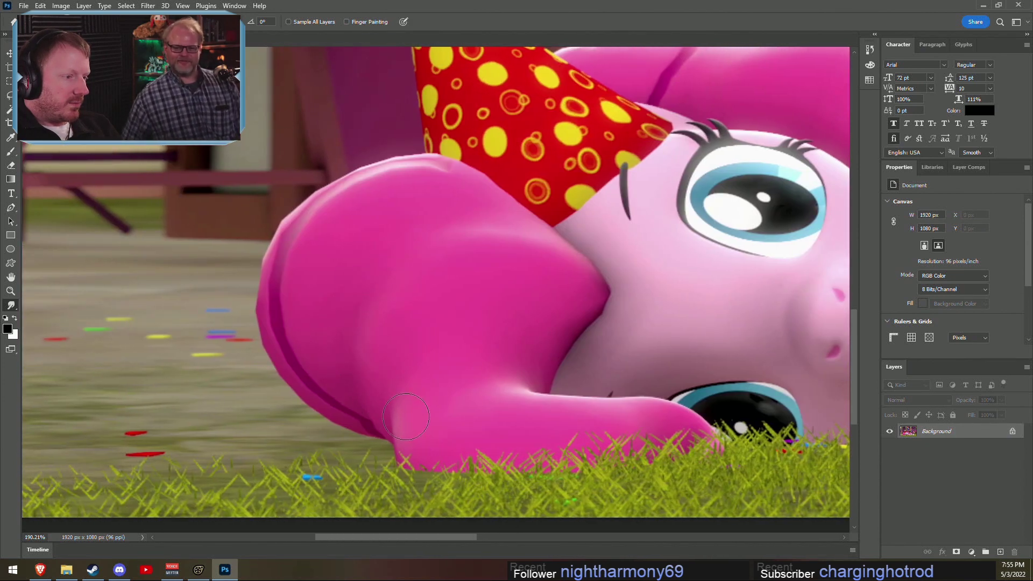
pyautogui.scroll(4, 565, 356)
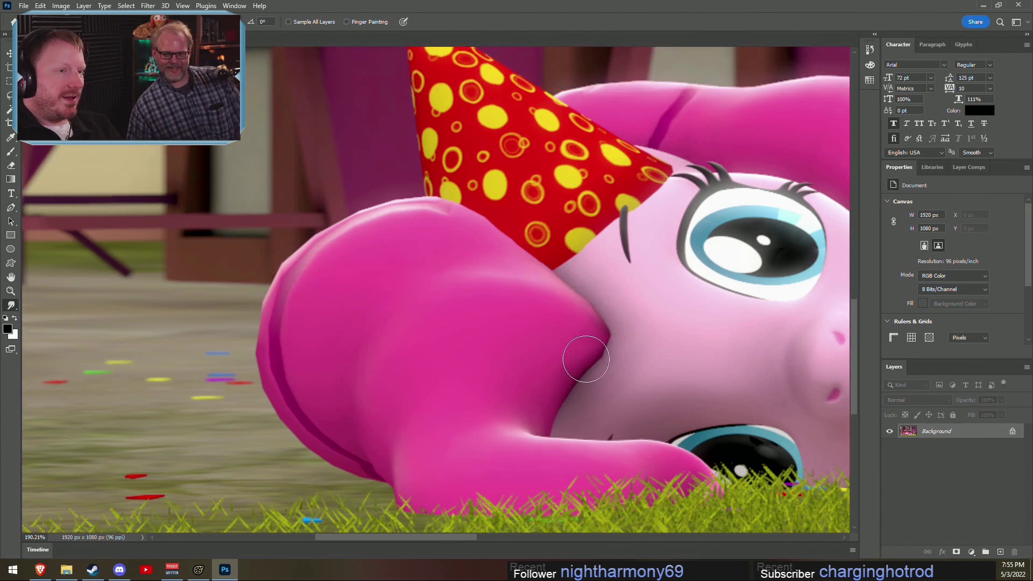
pyautogui.moveTo(462, 538); pyautogui.dragTo(518, 539)
pyautogui.keyDown('alt'); pyautogui.scroll(7, 430, 180); pyautogui.keyUp('alt')
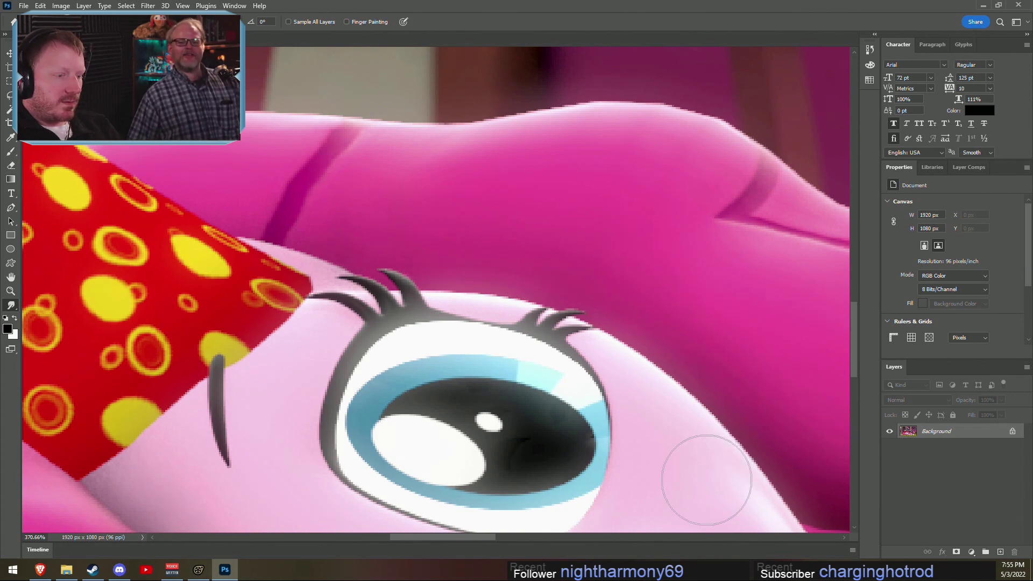
pyautogui.moveTo(442, 535); pyautogui.dragTo(495, 539)
pyautogui.scroll(-3, 454, 472)
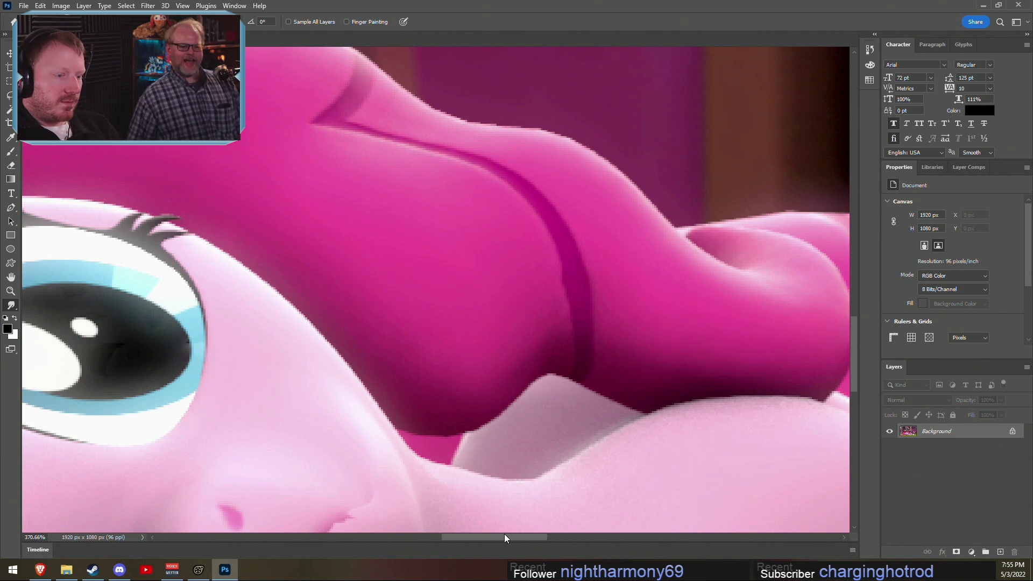
pyautogui.scroll(-6, 500, 529)
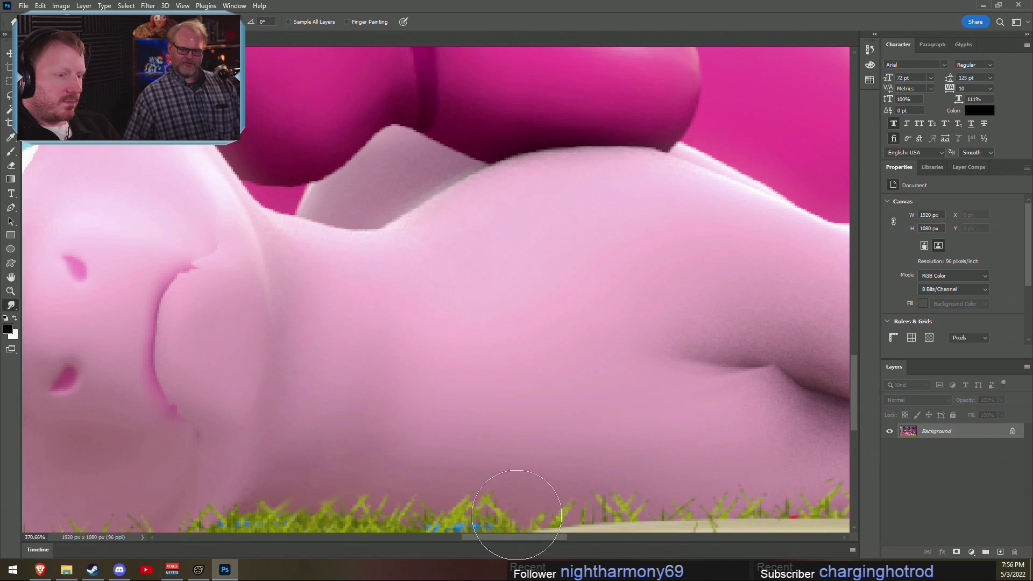
# Step: Smudge away the grain around the body crease and along the pony's legs behind the cake, reducing the brush for narrow areas
pyautogui.moveTo(512, 536); pyautogui.dragTo(582, 537)
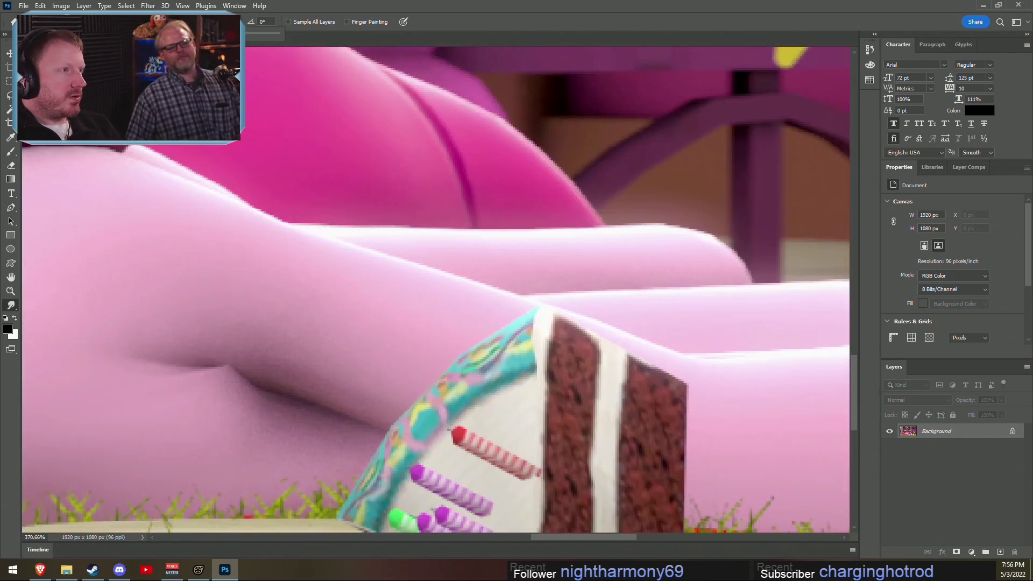
pyautogui.moveTo(280, 257)
pyautogui.mouseDown()
pyautogui.moveTo(194, 314)
pyautogui.moveTo(171, 316)
pyautogui.moveTo(257, 335)
pyautogui.mouseUp()
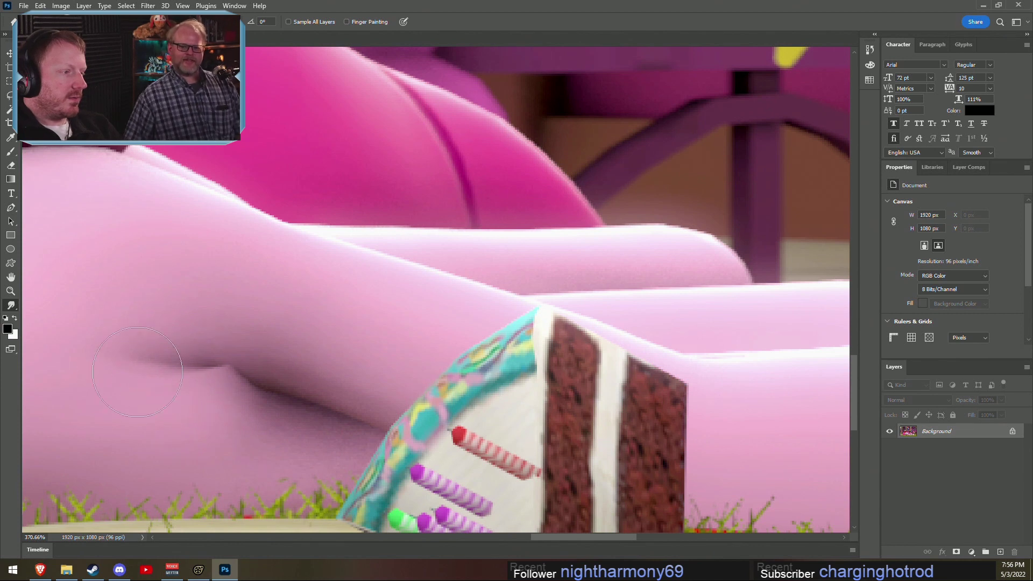
pyautogui.scroll(-2, 668, 392)
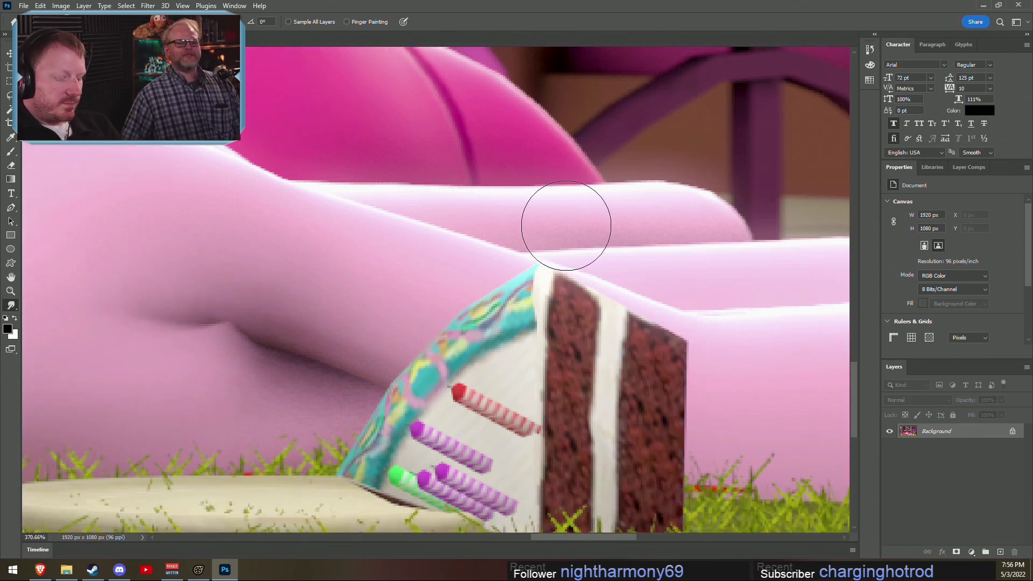
pyautogui.press('[')
pyautogui.press('[')
pyautogui.press('[')
pyautogui.press('[')
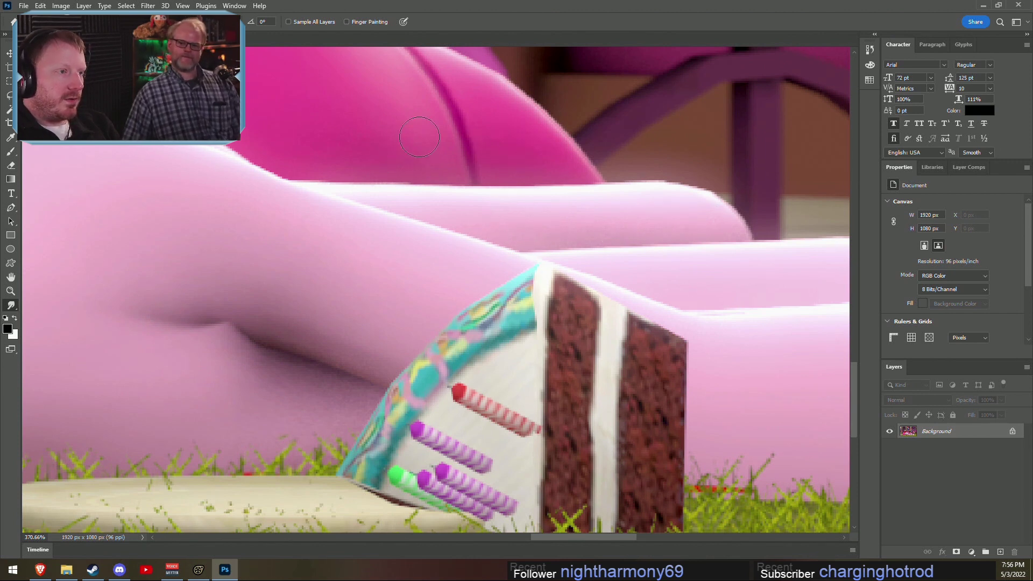
pyautogui.moveTo(615, 535); pyautogui.dragTo(672, 538)
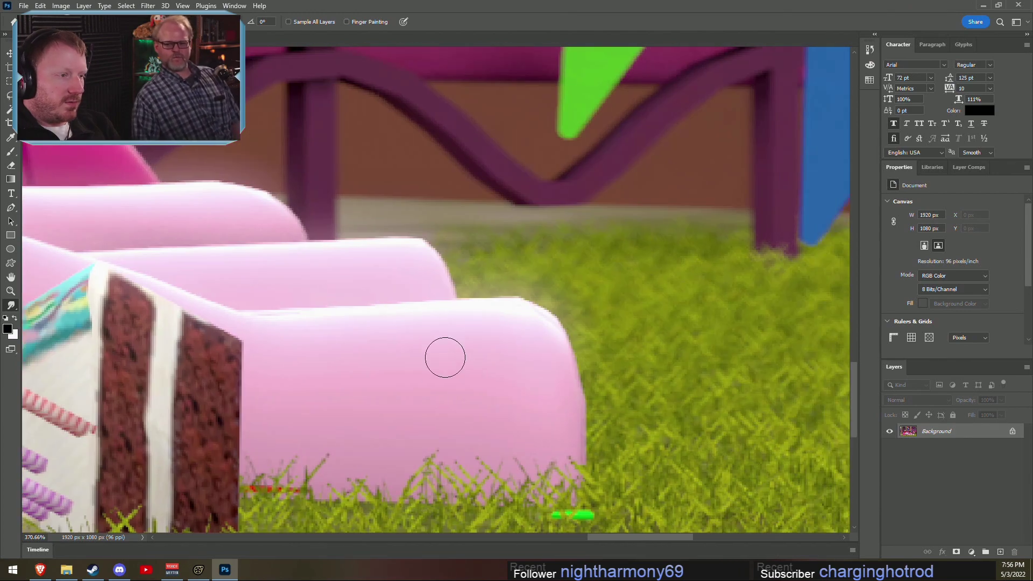
# Step: Soften the jagged ends of the pony's mouth line with short Smudge strokes using a small brush
pyautogui.keyDown('alt'); pyautogui.scroll(-20, 308, 282); pyautogui.keyUp('alt')
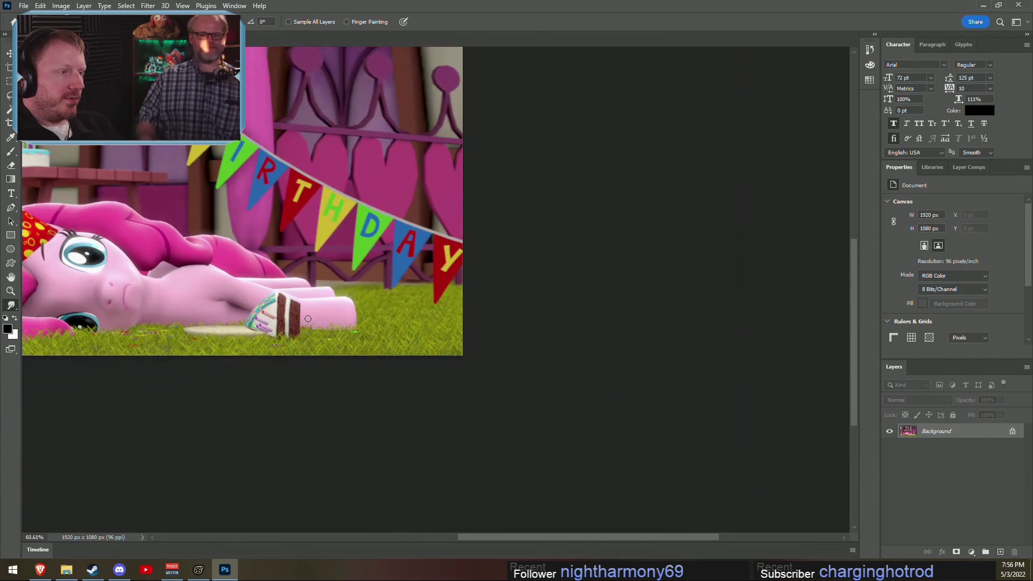
pyautogui.keyDown('alt'); pyautogui.scroll(6, 43, 280); pyautogui.keyUp('alt')
pyautogui.keyDown('ctrl'); pyautogui.moveTo(23, 280); pyautogui.dragTo(685, 403); pyautogui.keyUp('ctrl')
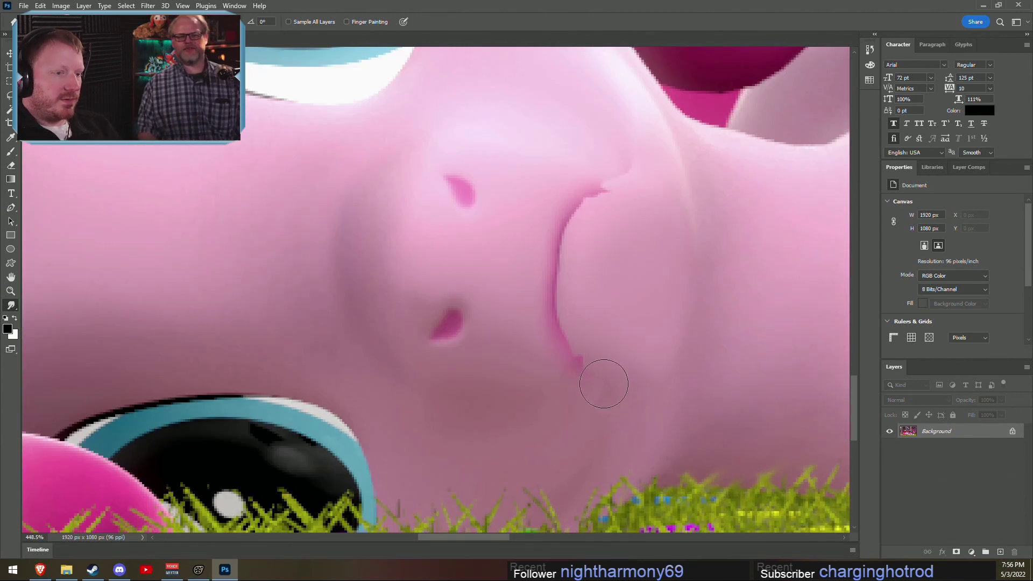
pyautogui.scroll(2, 623, 371)
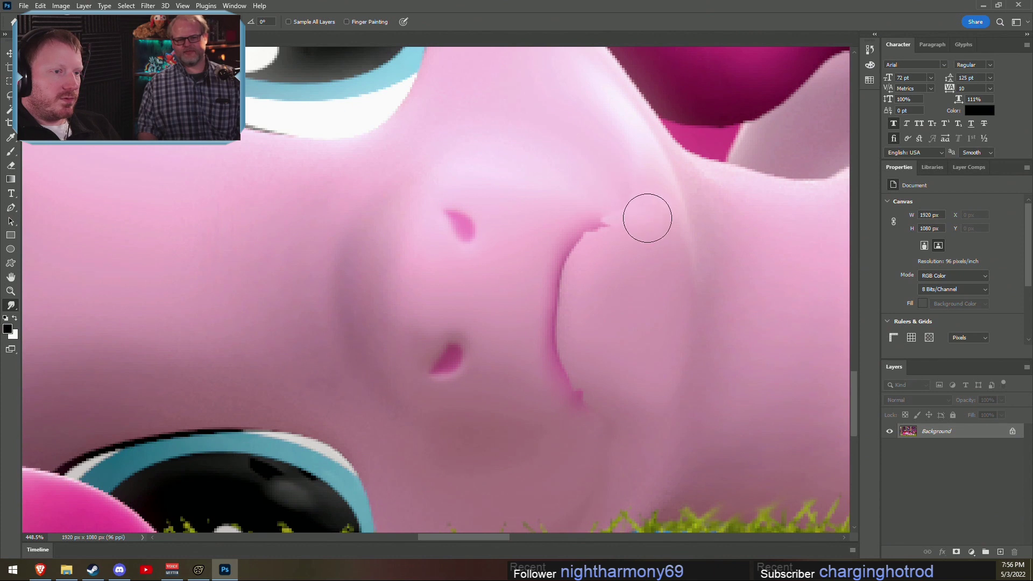
pyautogui.moveTo(647, 218); pyautogui.dragTo(607, 198)
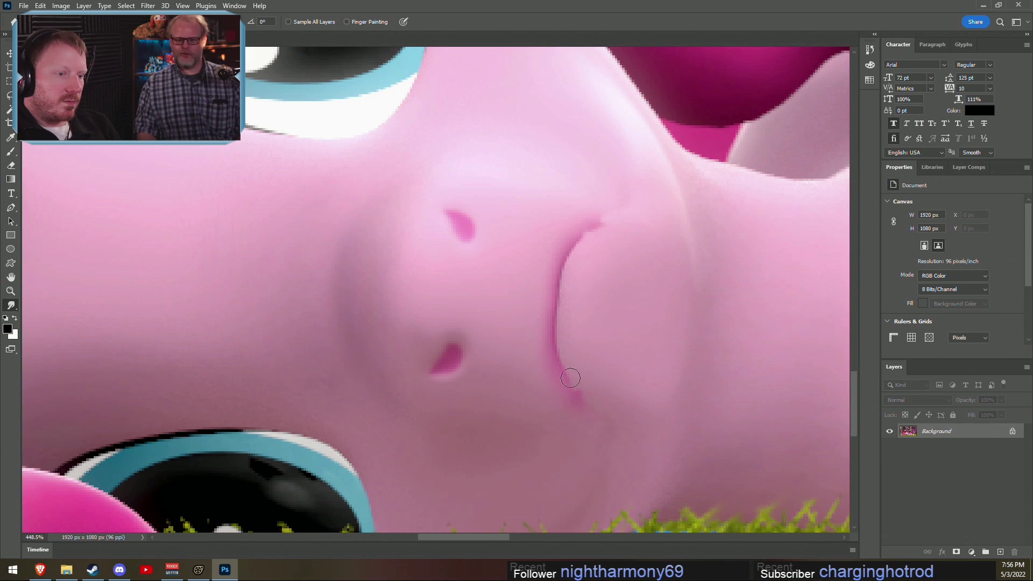
# Step: Review the whole retouched birthday scene, from the pony and cake to the banner
pyautogui.keyDown('alt'); pyautogui.scroll(-4, 664, 358); pyautogui.keyUp('alt')
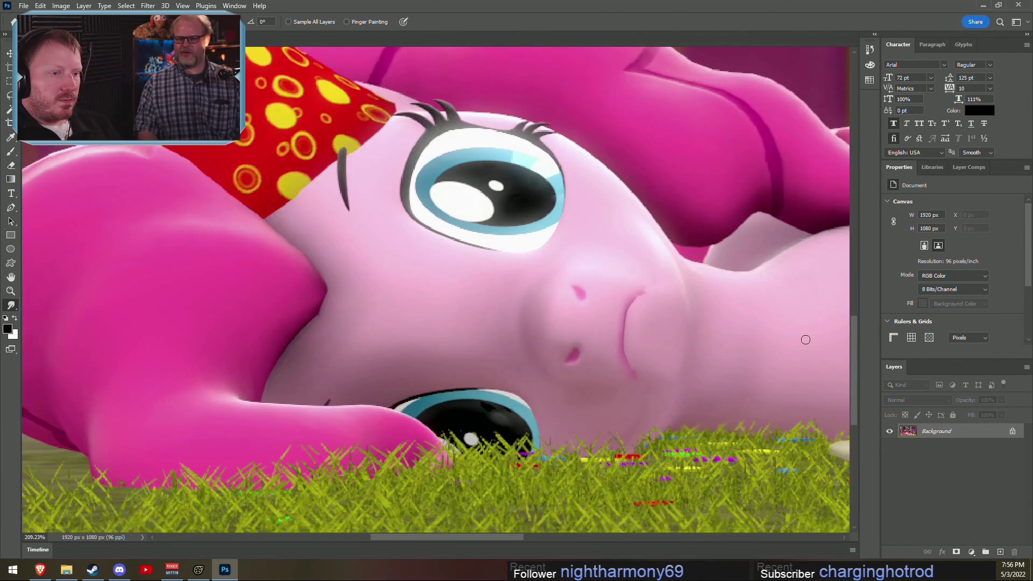
pyautogui.keyDown('alt'); pyautogui.scroll(-4, 805, 339); pyautogui.keyUp('alt')
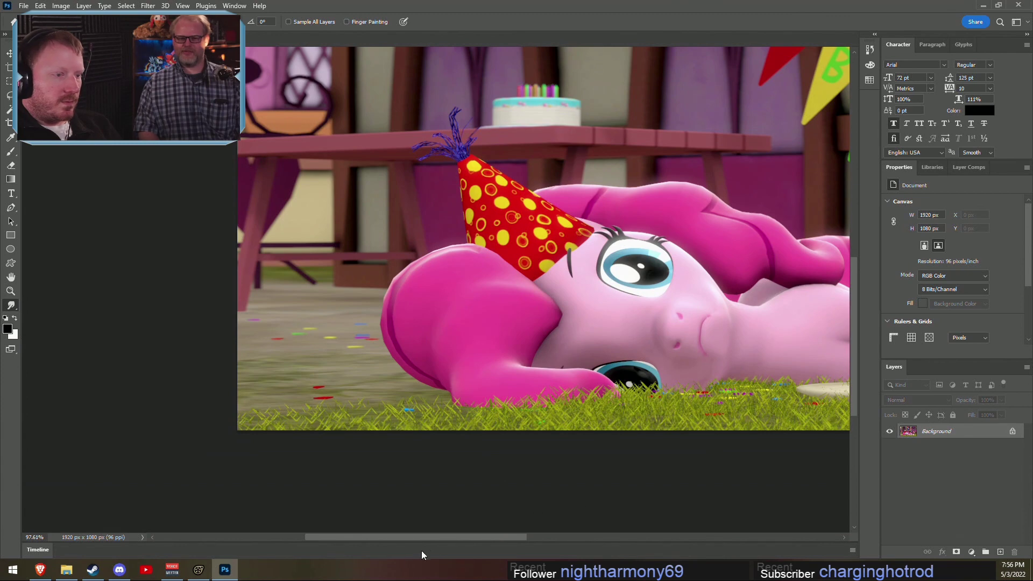
pyautogui.moveTo(435, 538); pyautogui.dragTo(485, 539)
pyautogui.scroll(3, 544, 270)
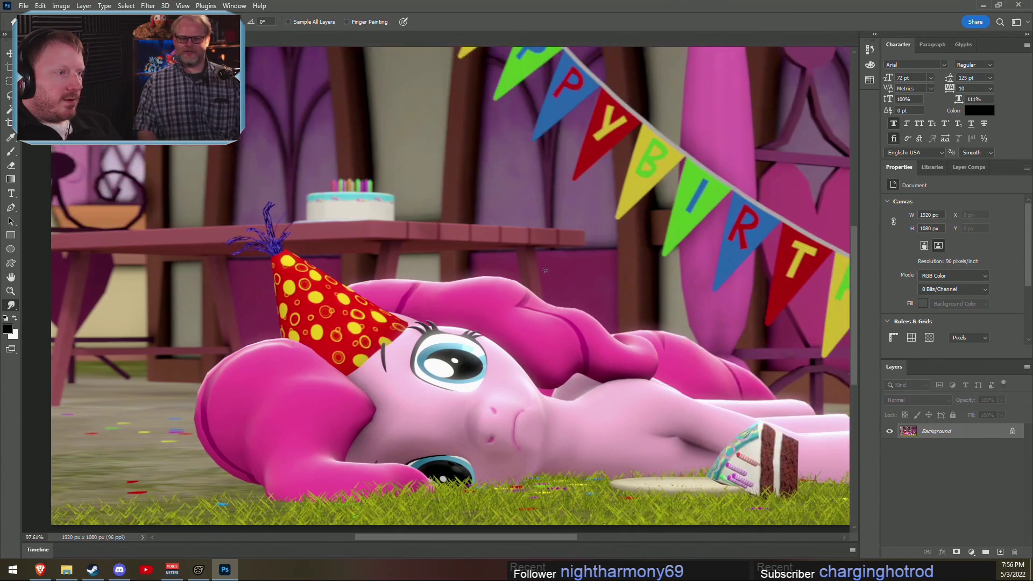
pyautogui.keyDown('alt'); pyautogui.scroll(-1, 544, 269); pyautogui.keyUp('alt')
pyautogui.keyDown('alt'); pyautogui.scroll(-1, 545, 270); pyautogui.keyUp('alt')
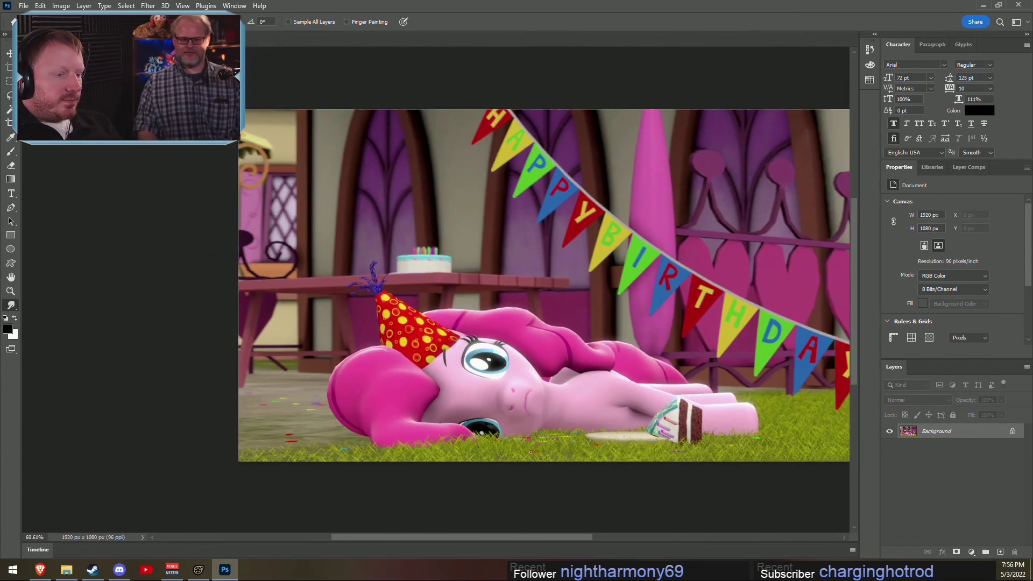
pyautogui.moveTo(469, 538); pyautogui.dragTo(487, 540)
pyautogui.keyDown('alt'); pyautogui.scroll(1, 450, 312); pyautogui.keyUp('alt')
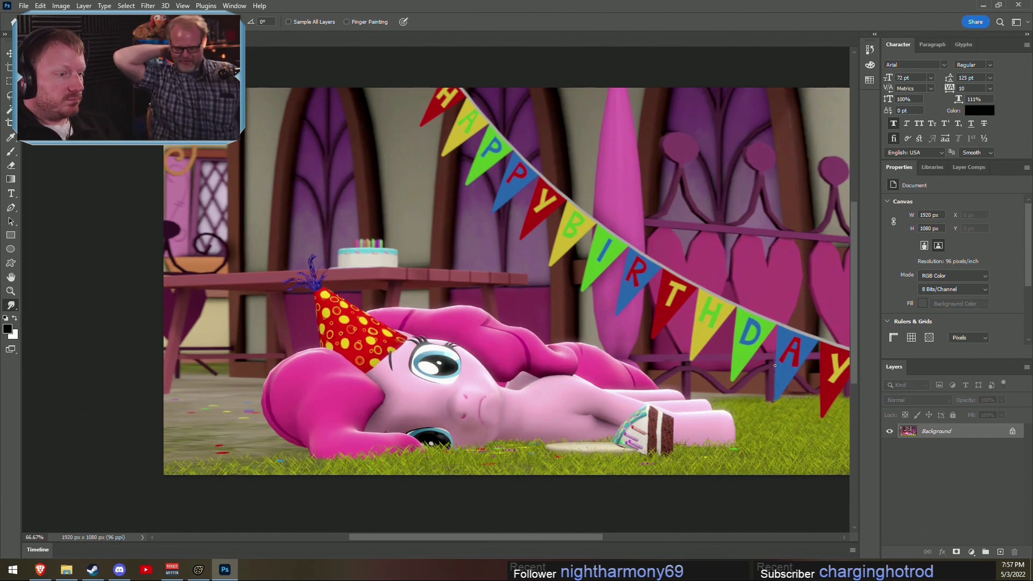
pyautogui.keyDown('alt'); pyautogui.scroll(-2, 747, 351); pyautogui.keyUp('alt')
pyautogui.keyDown('alt'); pyautogui.scroll(2, 783, 354); pyautogui.keyUp('alt')
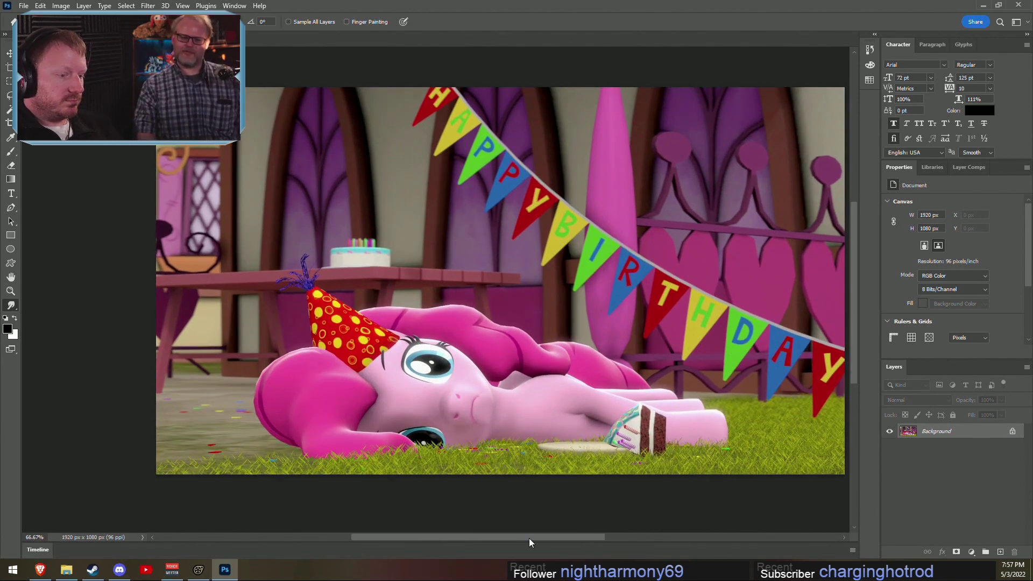
pyautogui.moveTo(530, 537); pyautogui.dragTo(537, 537)
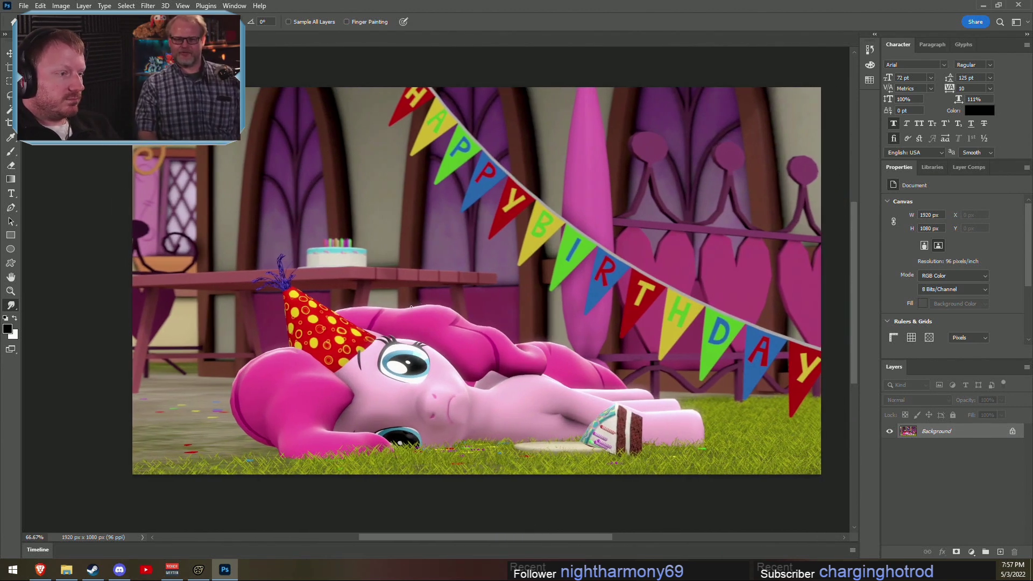
pyautogui.press('c')
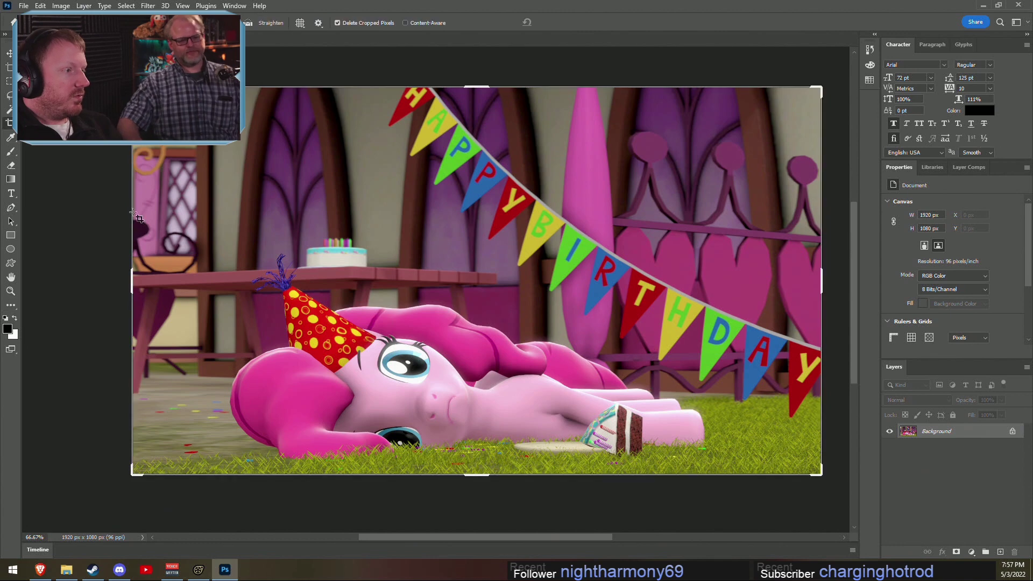
pyautogui.moveTo(129, 281); pyautogui.dragTo(172, 292)
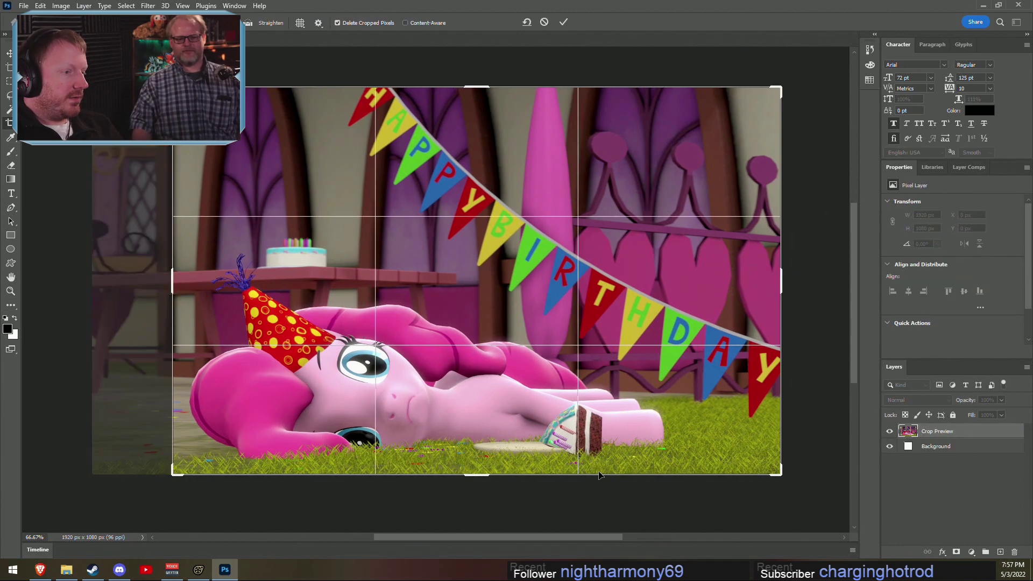
pyautogui.press('Escape')
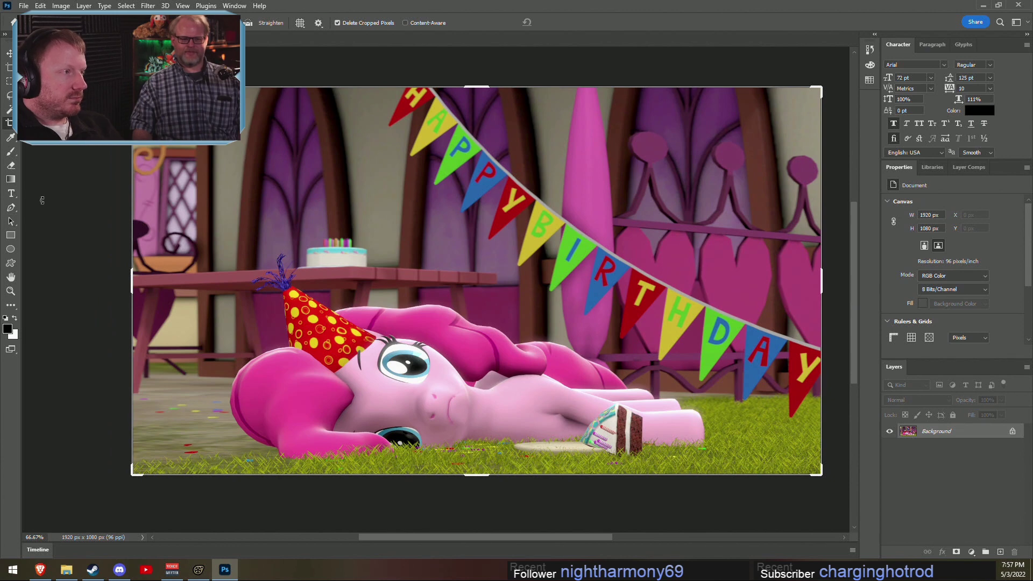
# Step: Save a PNG copy of the image in Pictures, removing the "copy" suffix from the file name and using the large file size option
pyautogui.click(24, 5)
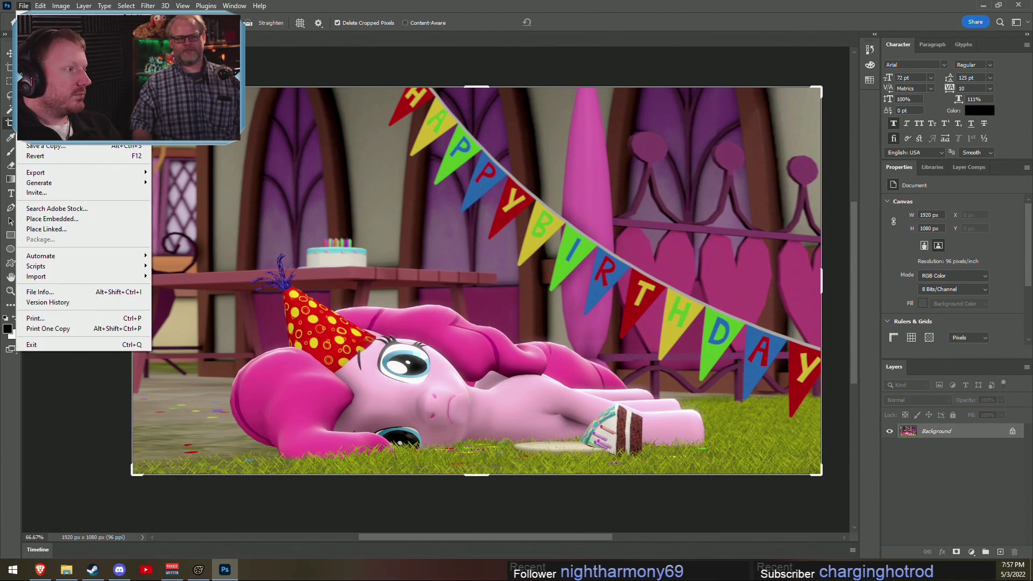
pyautogui.click(52, 146)
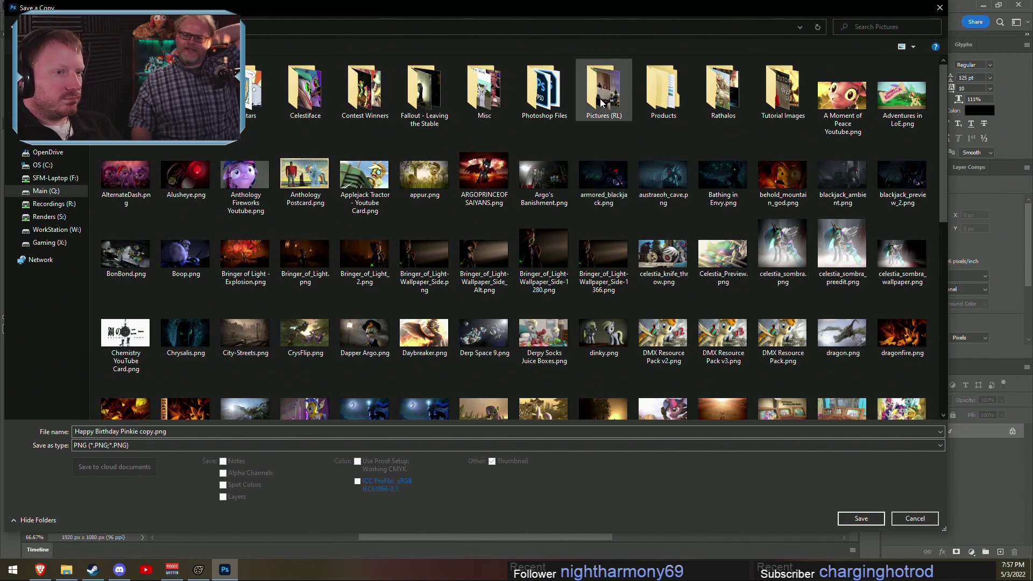
pyautogui.click(155, 431)
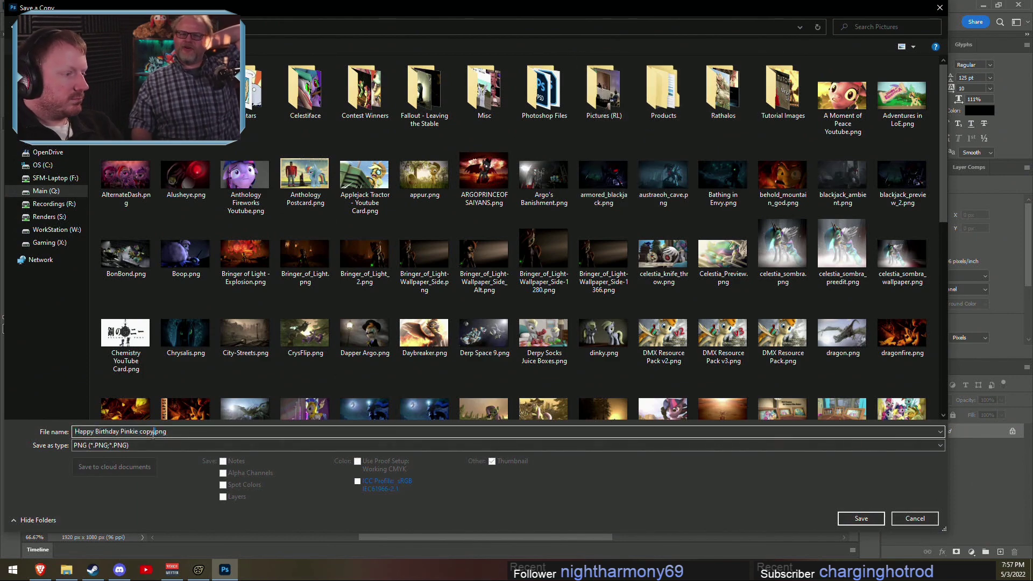
pyautogui.press('BackSpace')
pyautogui.press('BackSpace')
pyautogui.press('BackSpace')
pyautogui.press('Return')
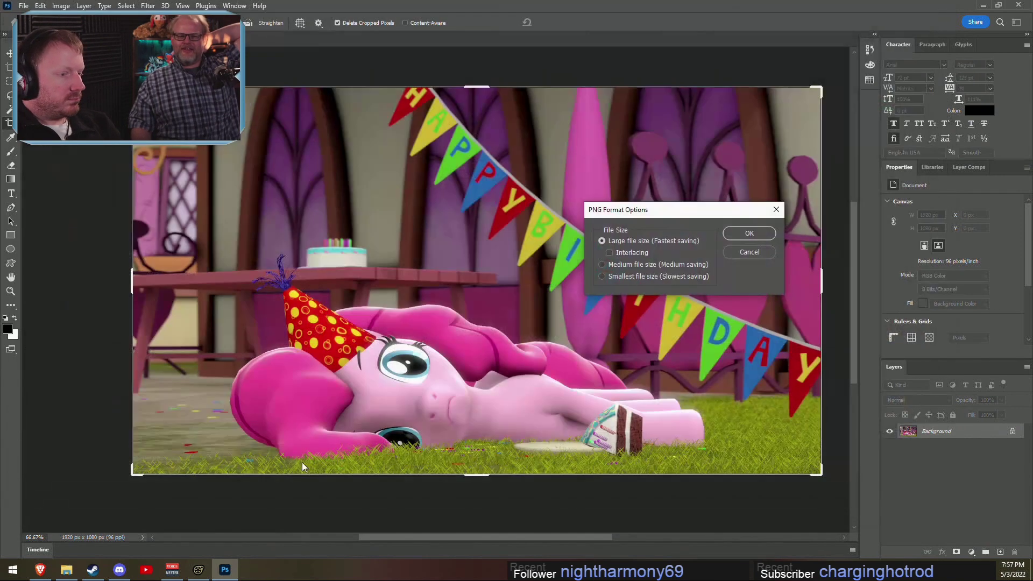
pyautogui.click(757, 234)
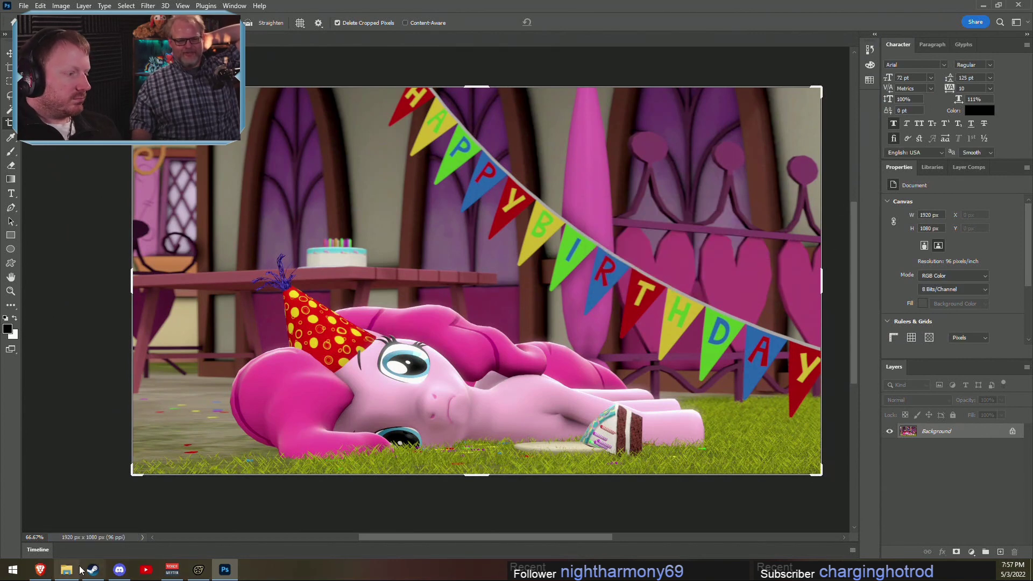
# Step: Switch to Twitter in the browser and attach Happy Birthday Pinkie.png from the Pictures folder to a new tweet
pyautogui.click(39, 570)
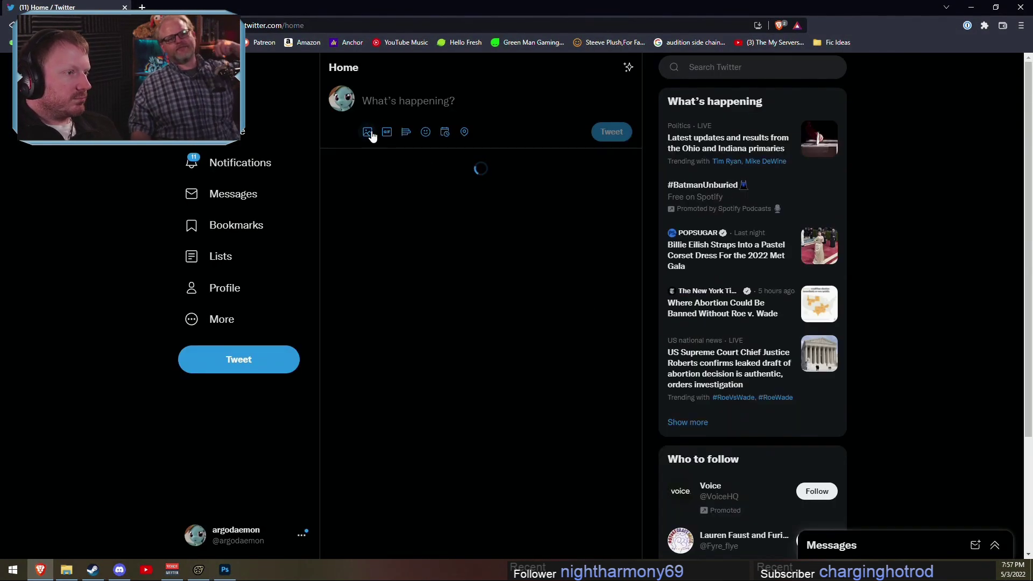
pyautogui.click(369, 132)
pyautogui.scroll(-15, 382, 255)
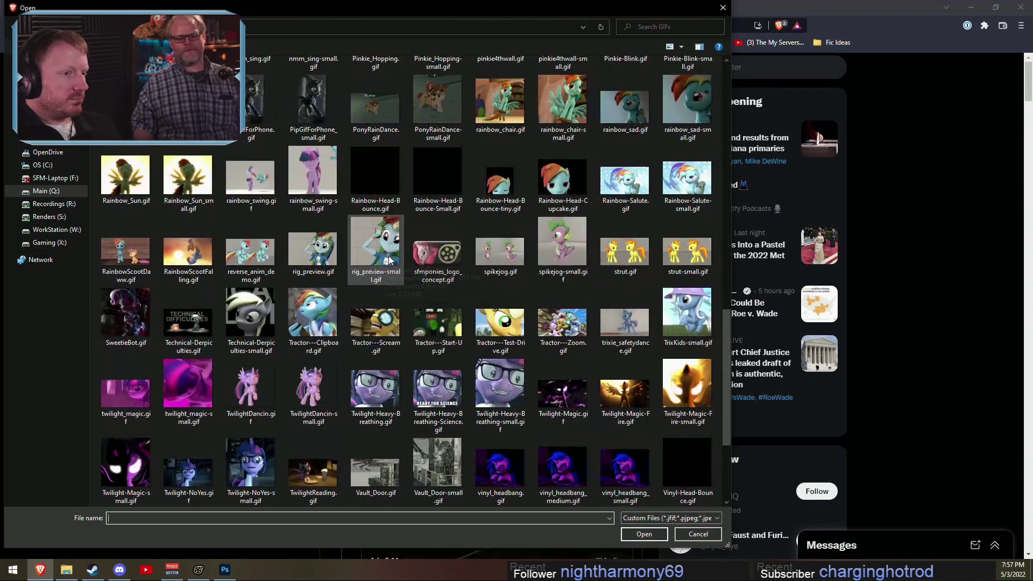
pyautogui.scroll(20, 301, 225)
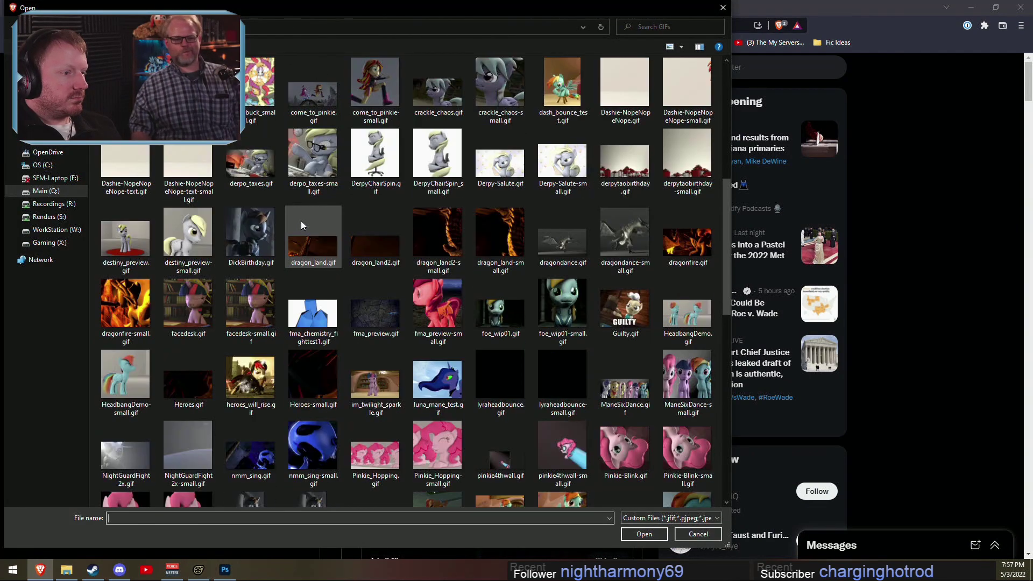
pyautogui.scroll(-15, 302, 225)
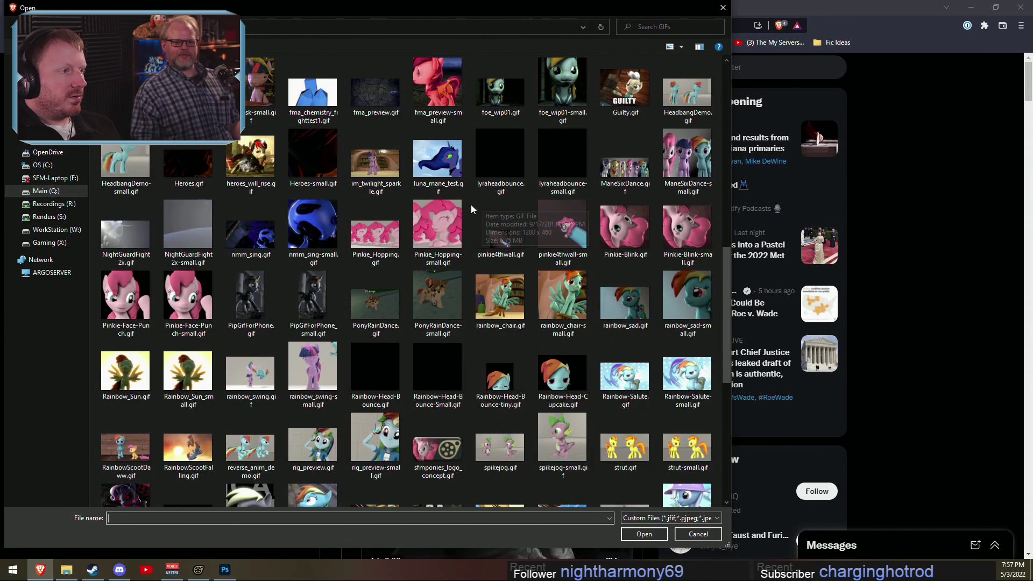
pyautogui.click(312, 91)
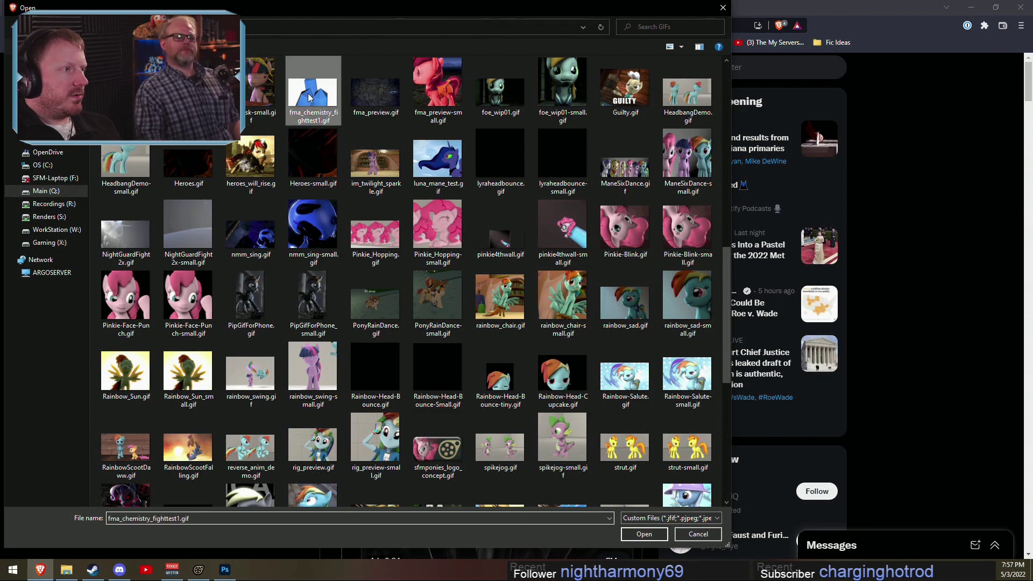
pyautogui.hotkey('alt', 'Up')
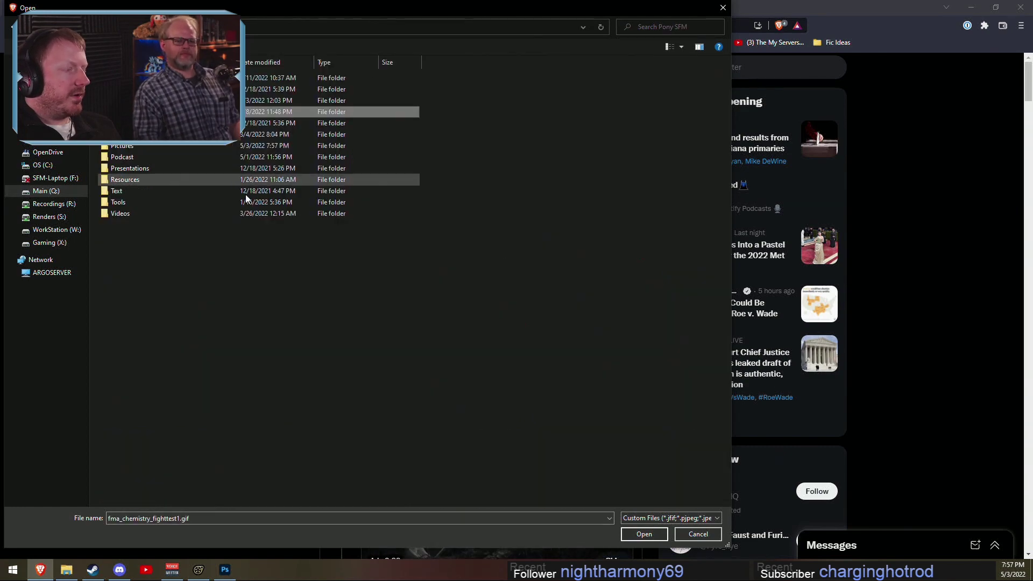
pyautogui.doubleClick(128, 144)
pyautogui.scroll(-15, 317, 192)
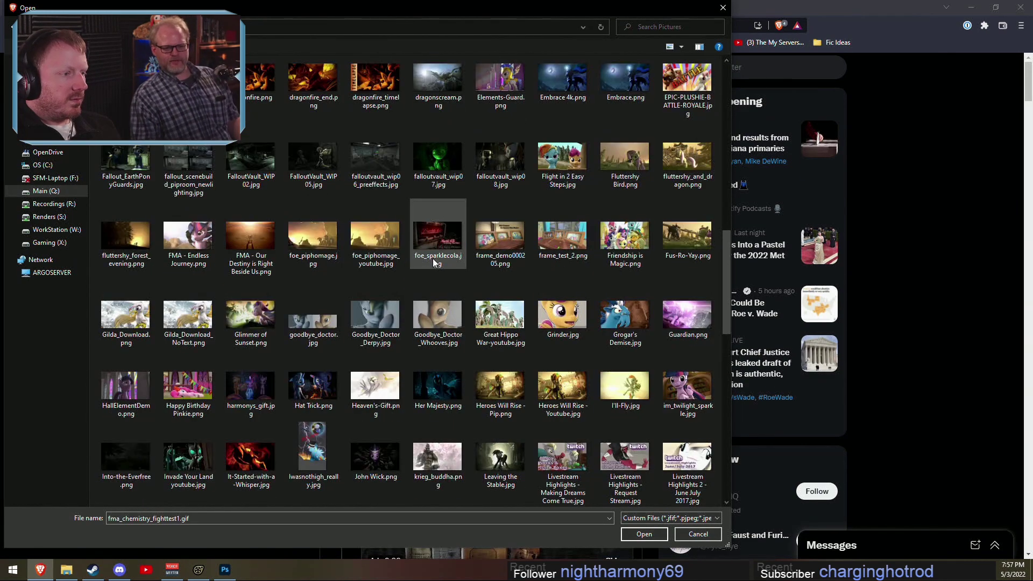
pyautogui.doubleClick(188, 387)
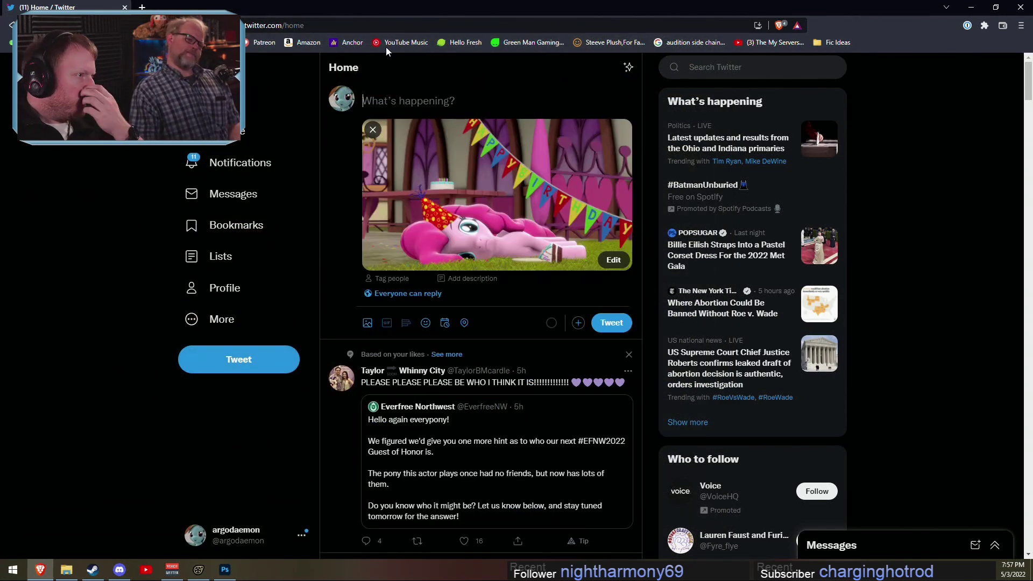
# Step: Search Twitter for "pinkie pie birthday"
pyautogui.click(737, 65)
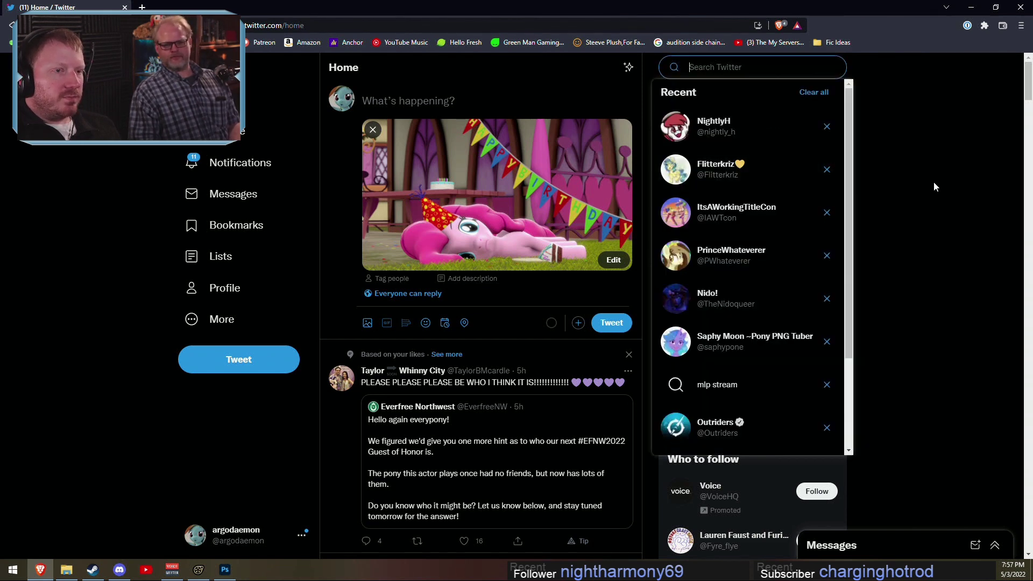
pyautogui.click(934, 102)
pyautogui.click(710, 65)
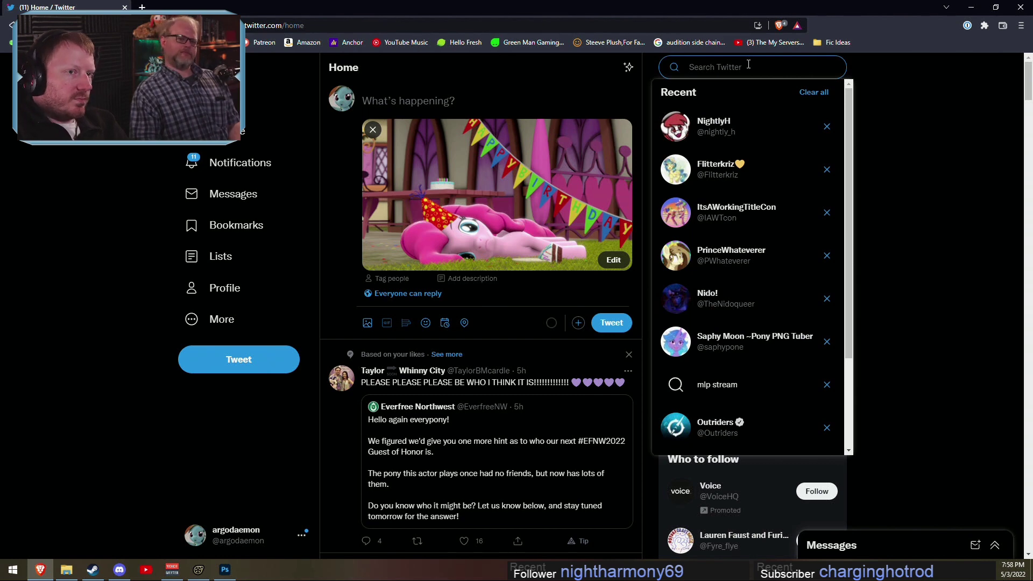
pyautogui.write('pinkie pie')
pyautogui.write('birthday')
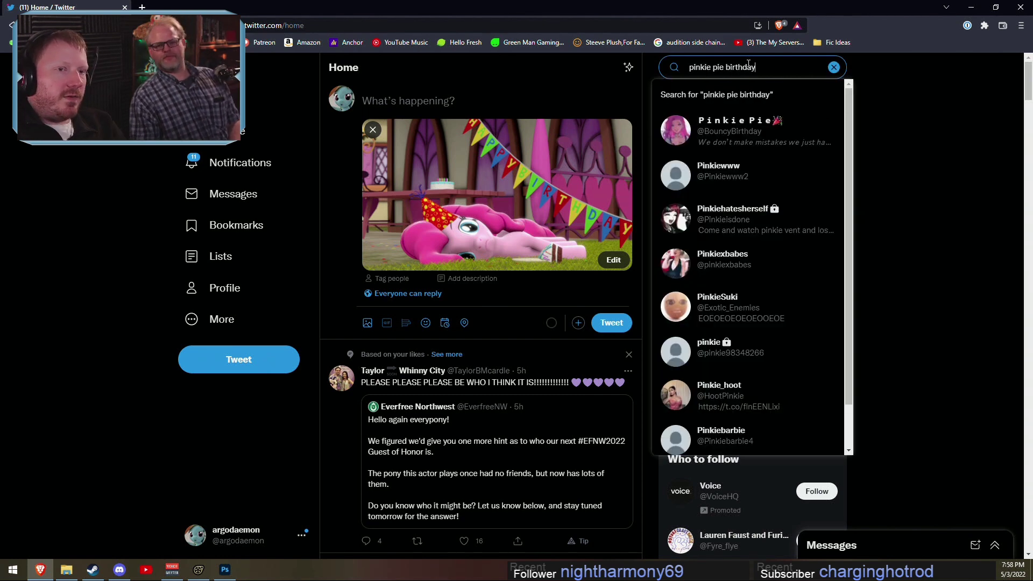
pyautogui.press('Return')
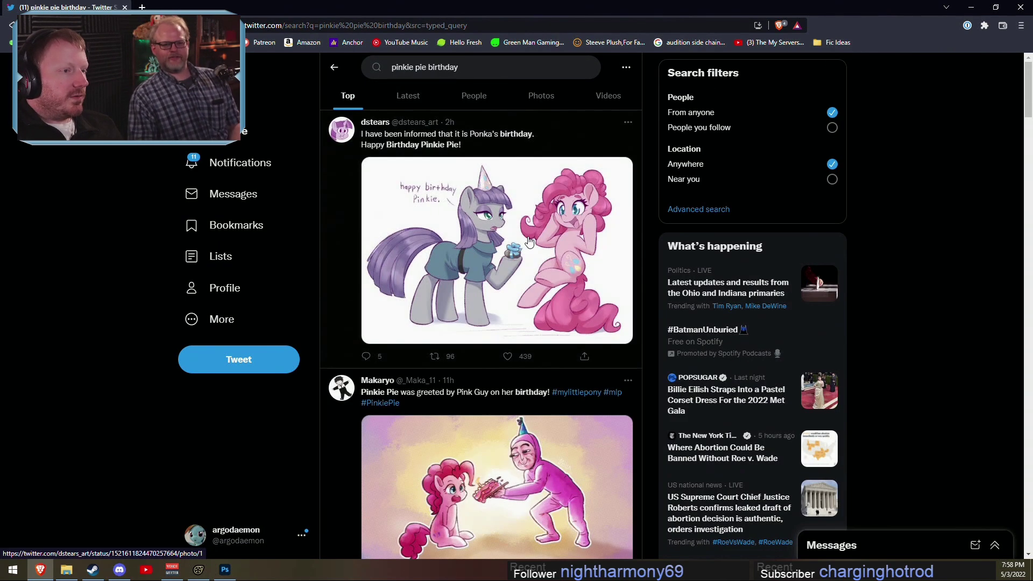
# Step: Look through the birthday posts for how others word and tag them, and return to the draft tweet
pyautogui.scroll(-6, 499, 145)
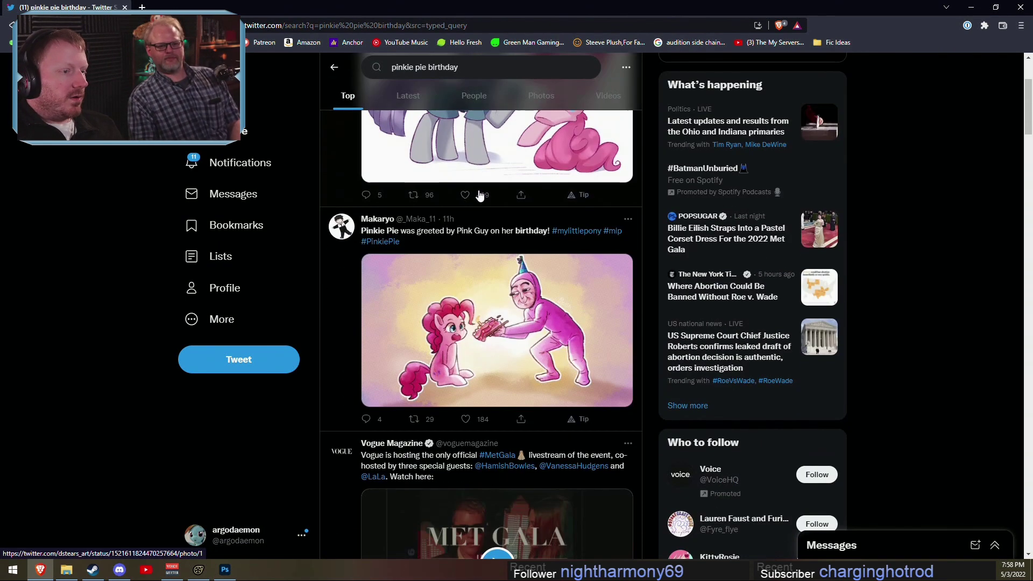
pyautogui.scroll(6, 525, 415)
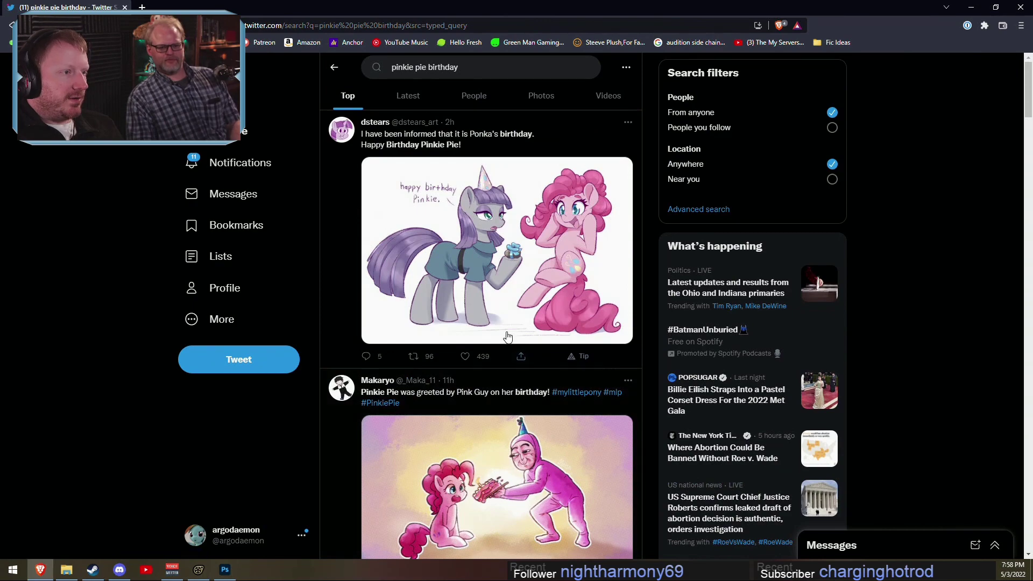
pyautogui.scroll(-10, 525, 416)
pyautogui.scroll(-7, 534, 364)
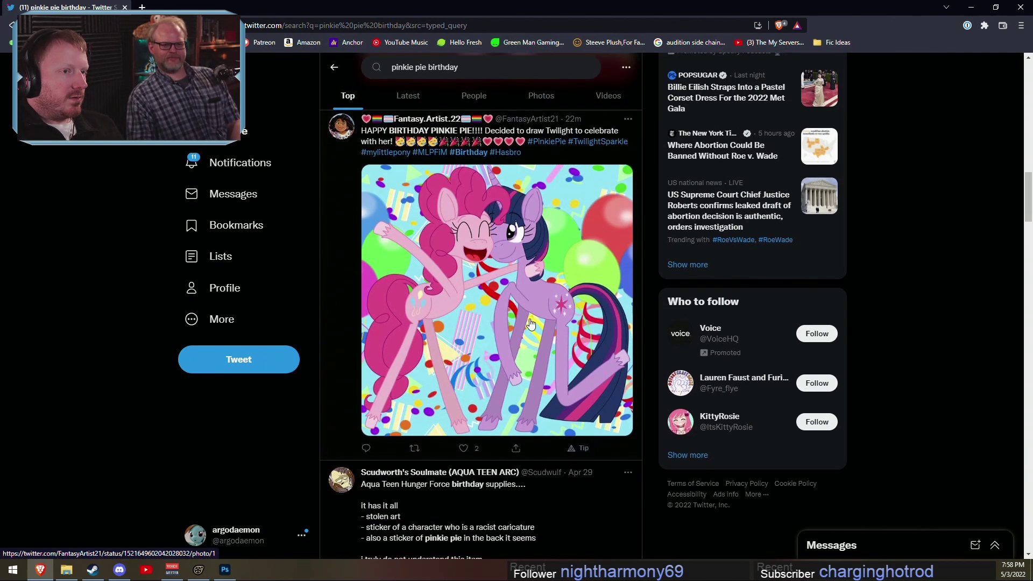
pyautogui.scroll(4, 531, 323)
pyautogui.scroll(-11, 538, 280)
pyautogui.scroll(-5, 537, 281)
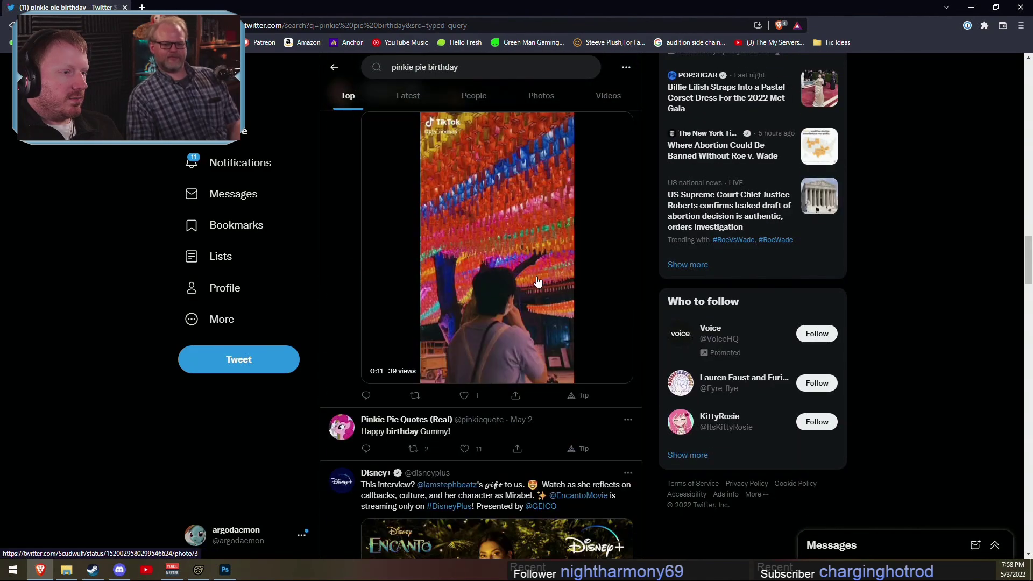
pyautogui.scroll(18, 537, 280)
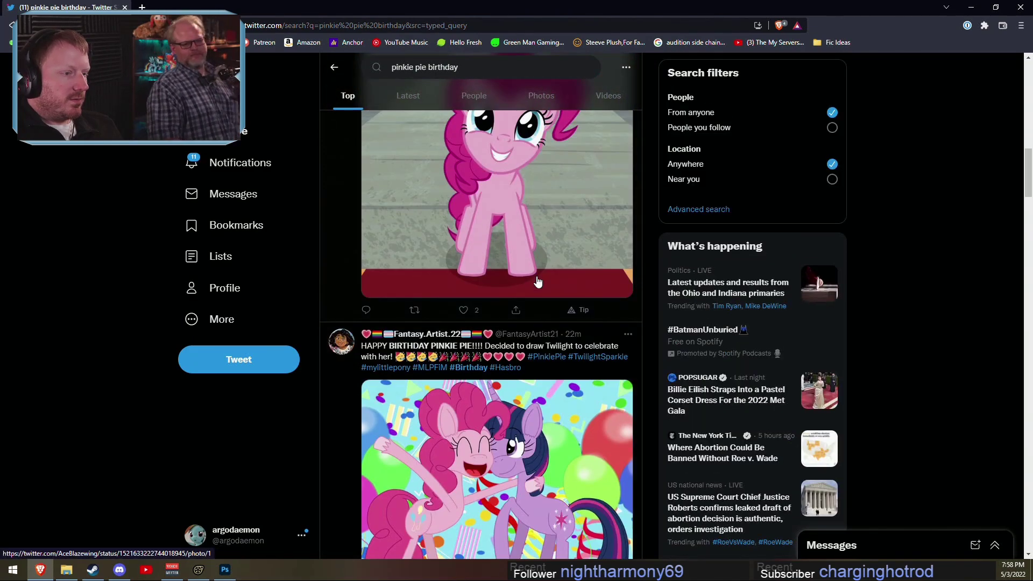
pyautogui.scroll(-8, 512, 269)
pyautogui.scroll(4, 511, 269)
pyautogui.click(11, 25)
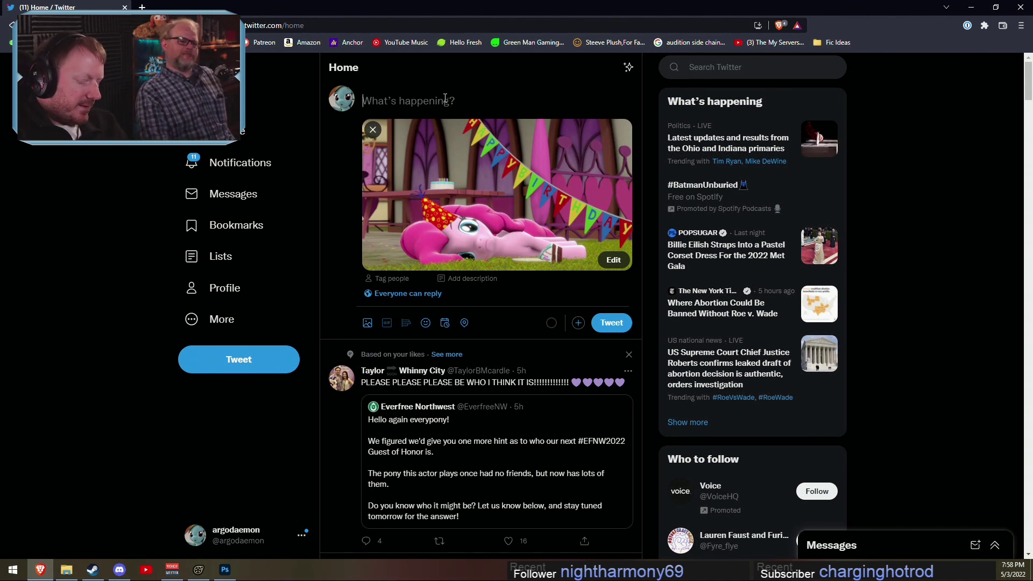
# Step: Write "Happy Birthday Pinkie Pie!" as the tweet's text
pyautogui.write('Happy Bir')
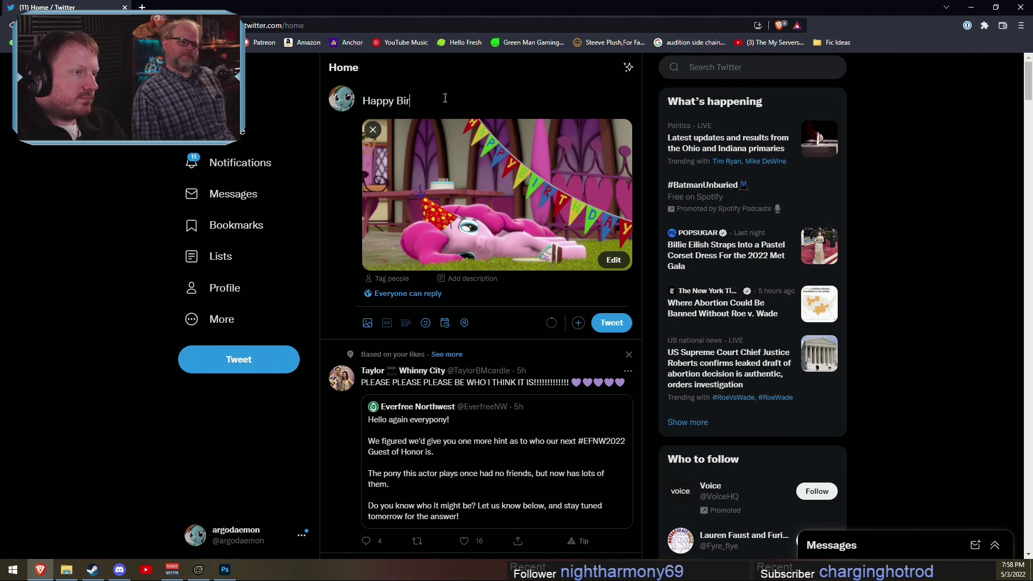
pyautogui.write('thday Pink')
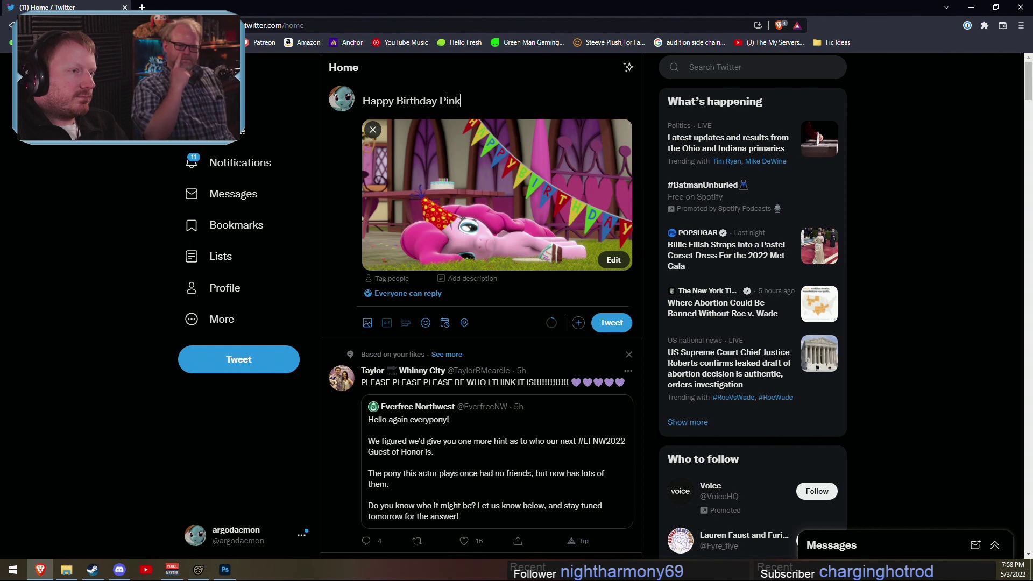
pyautogui.write('ie Pie!')
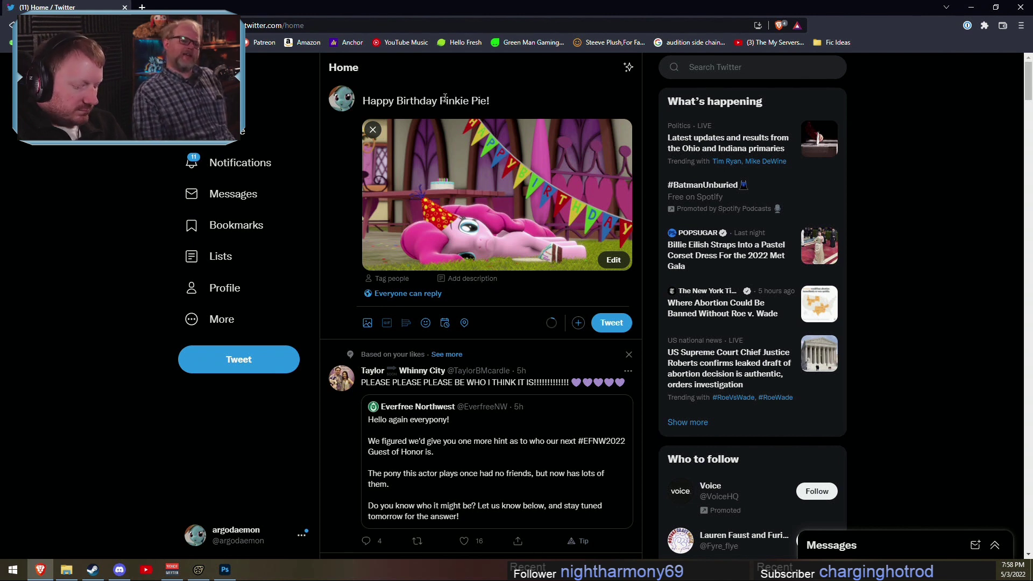
# Step: Add four party-face emojis after the birthday greeting in the tweet
pyautogui.press('super+period')
pyautogui.scroll(-3, 580, 210)
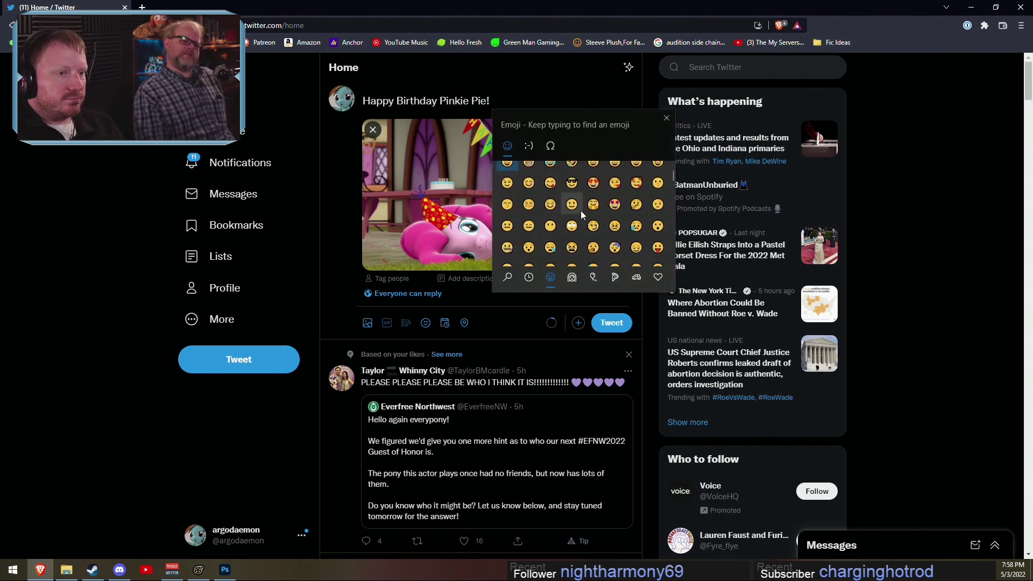
pyautogui.scroll(-4, 579, 210)
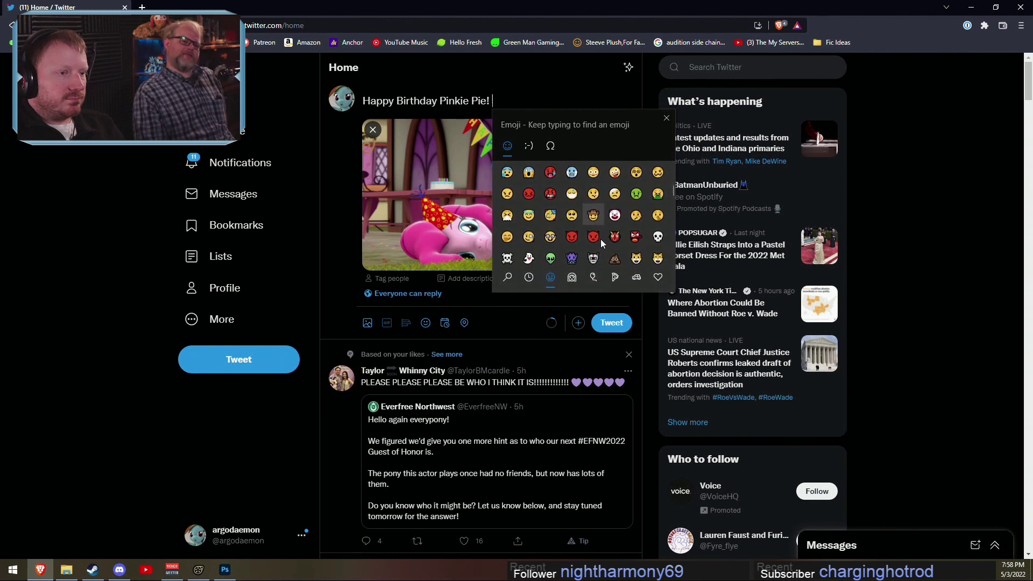
pyautogui.scroll(4, 579, 249)
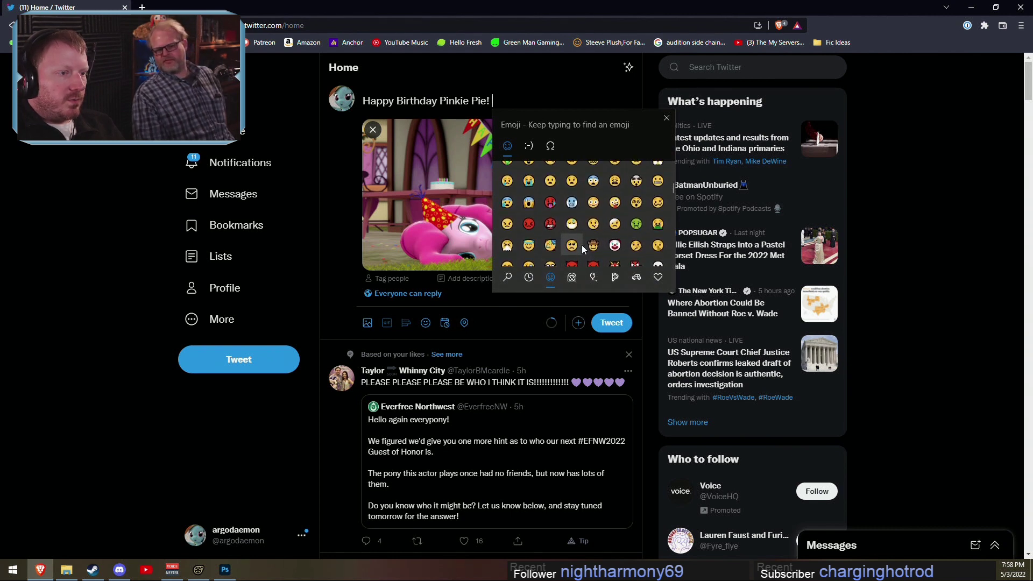
pyautogui.scroll(-2, 580, 246)
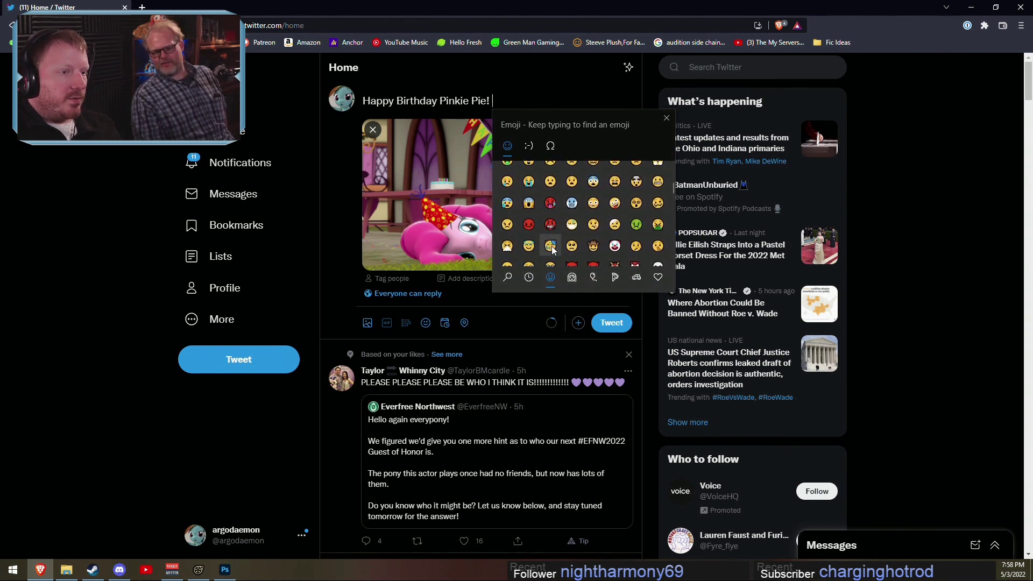
pyautogui.click(550, 246)
pyautogui.click(551, 246)
pyautogui.click(550, 246)
pyautogui.click(551, 246)
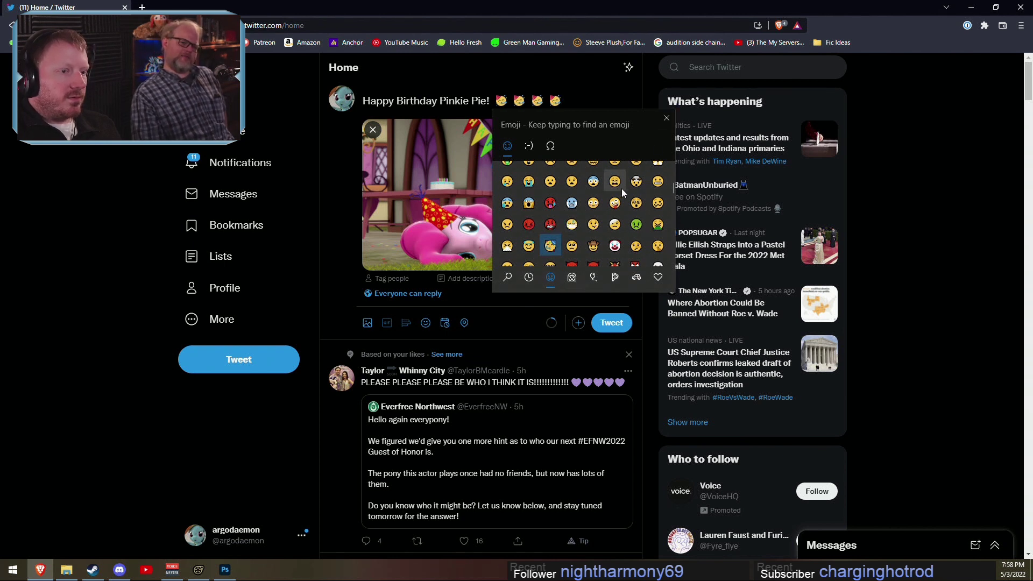
pyautogui.click(666, 119)
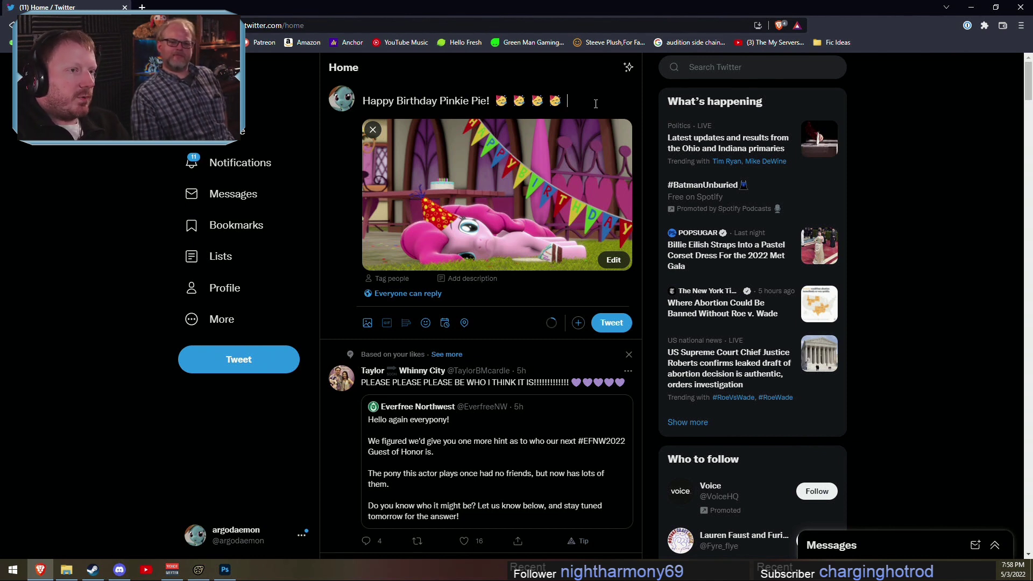
# Step: Add the hashtags #pinkiepie and #mlp on their own line below the greeting, and post the tweet
pyautogui.write('#pinkiepie')
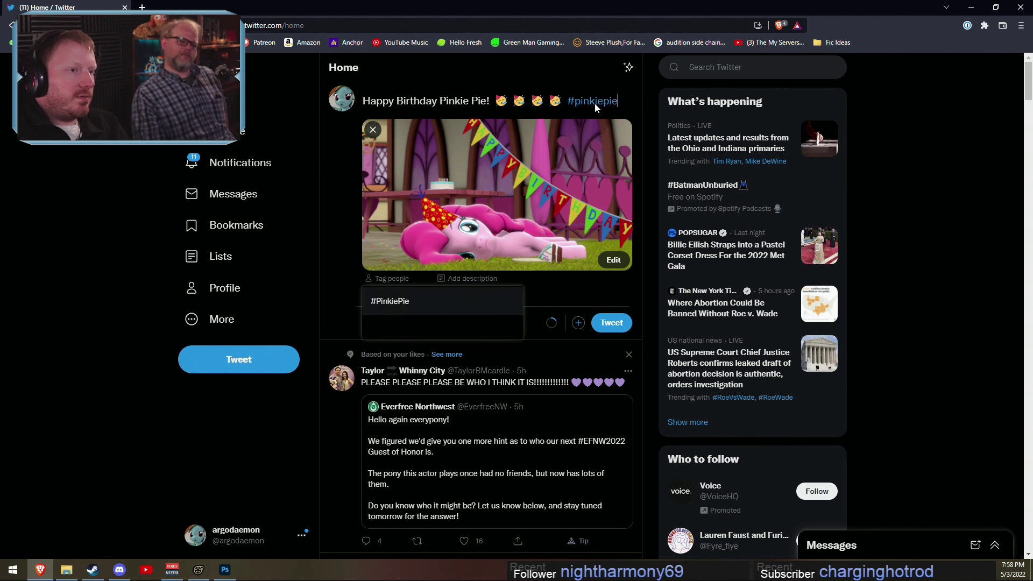
pyautogui.click(620, 103)
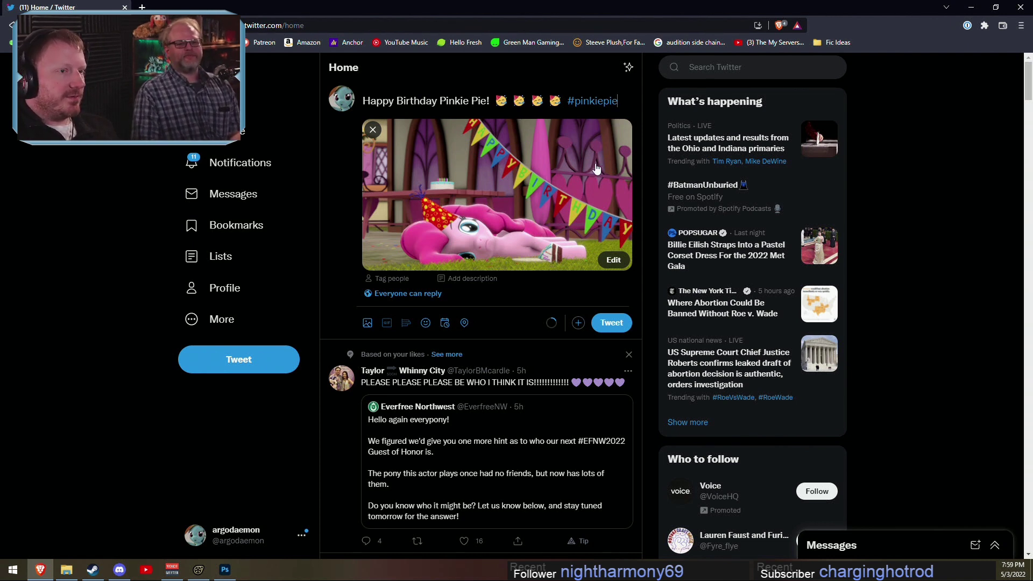
pyautogui.write('#mlp')
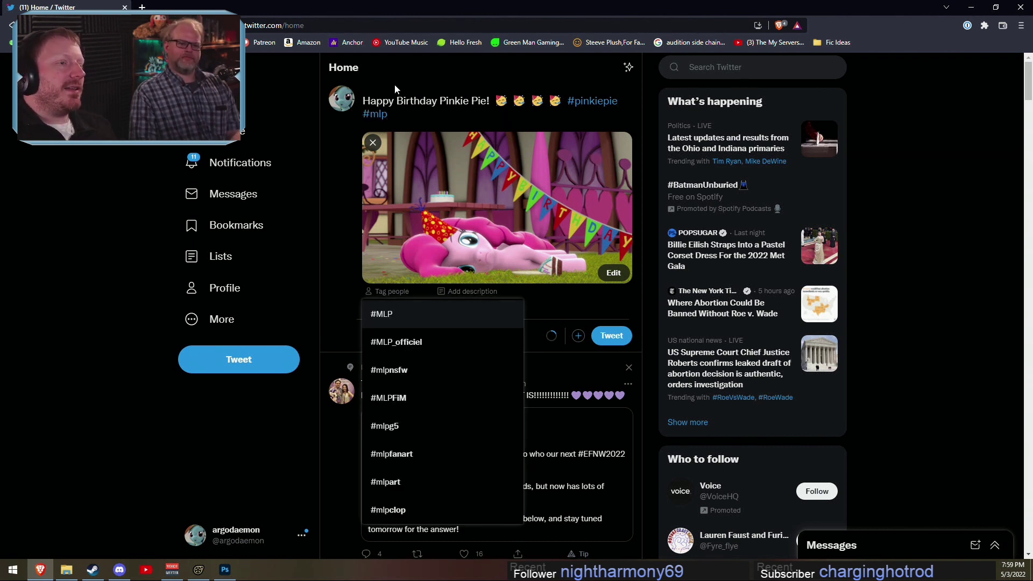
pyautogui.click(569, 100)
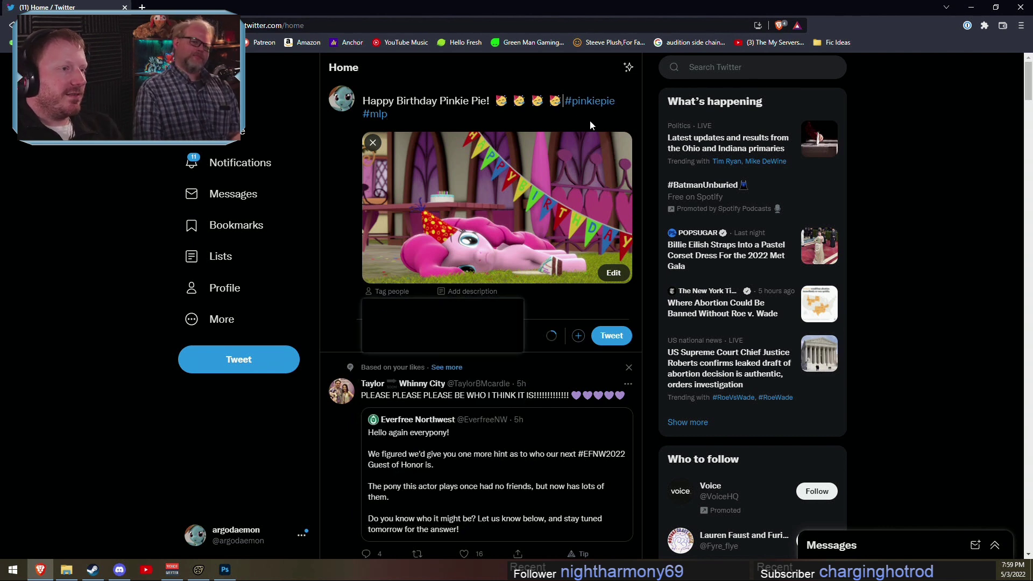
pyautogui.press('Return')
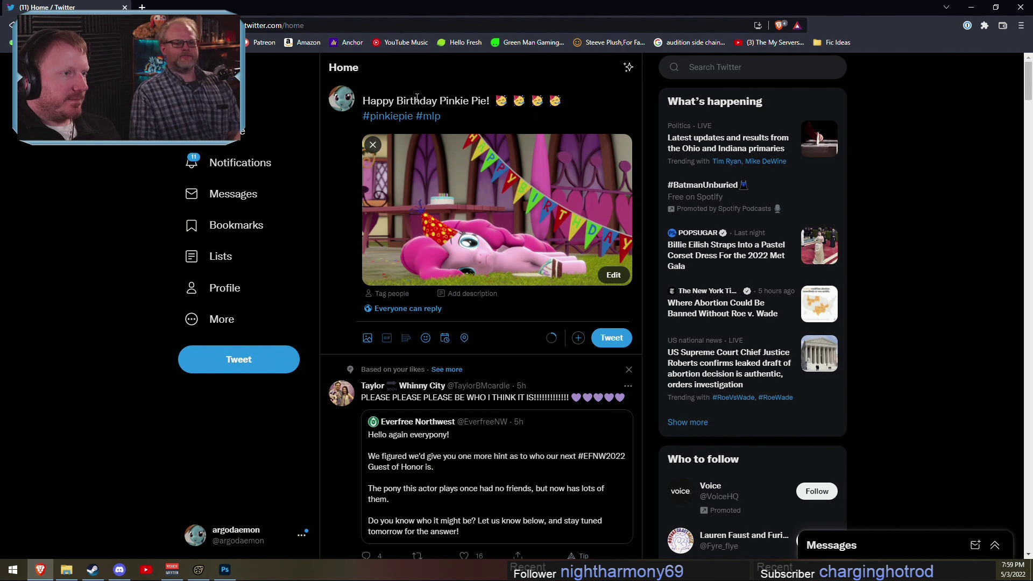
pyautogui.click(612, 338)
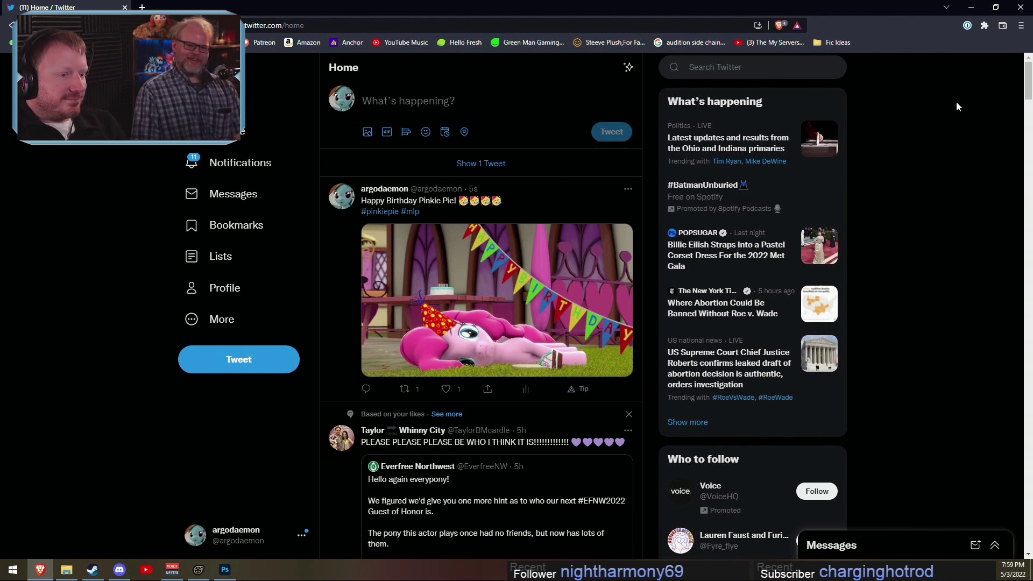
# Step: Check the Twitter notifications for reactions to the birthday tweet
pyautogui.click(215, 163)
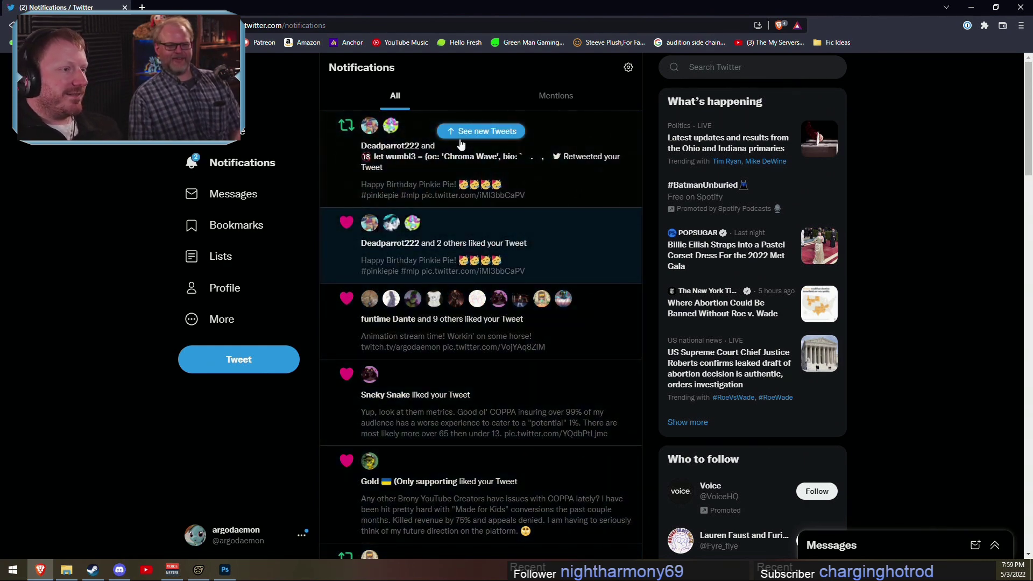
pyautogui.scroll(-6, 526, 217)
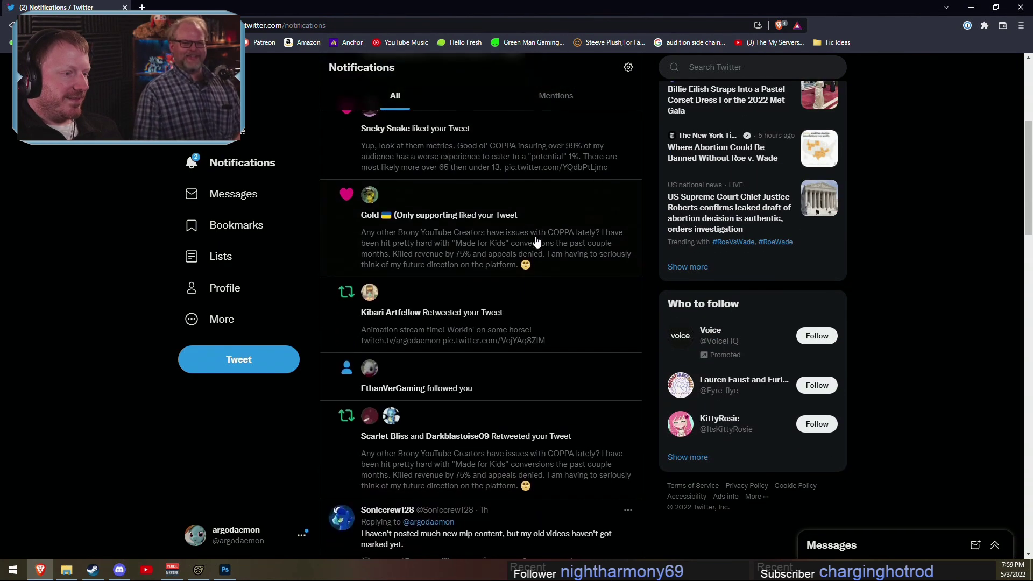
# Step: Look through the older Twitter notifications for reactions to earlier tweets
pyautogui.scroll(6, 560, 231)
pyautogui.scroll(-7, 571, 232)
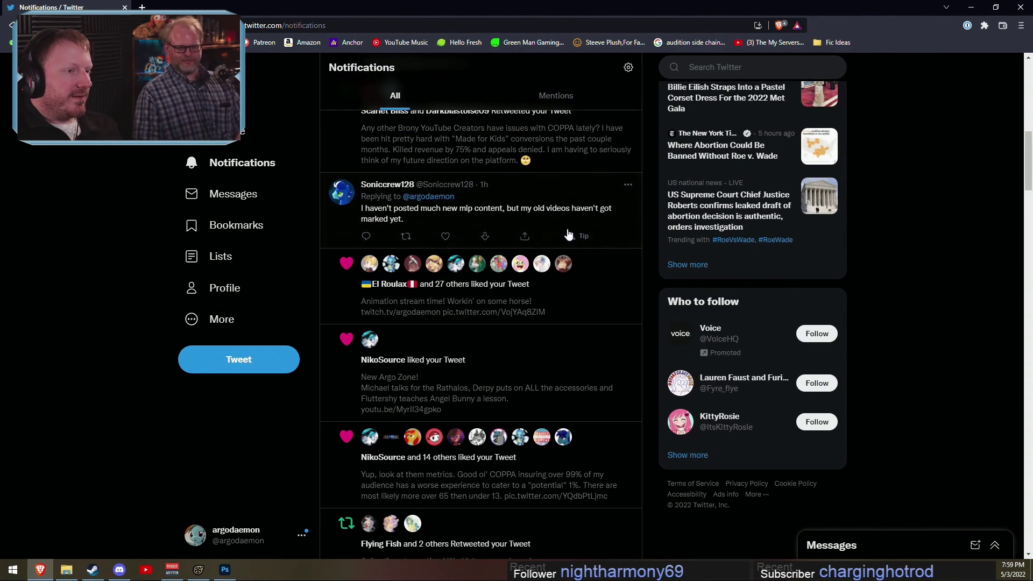
pyautogui.scroll(7, 573, 234)
# Step: Minimize the browser, close Photoshop and return to the cliche1 session in Source Filmmaker
pyautogui.click(970, 7)
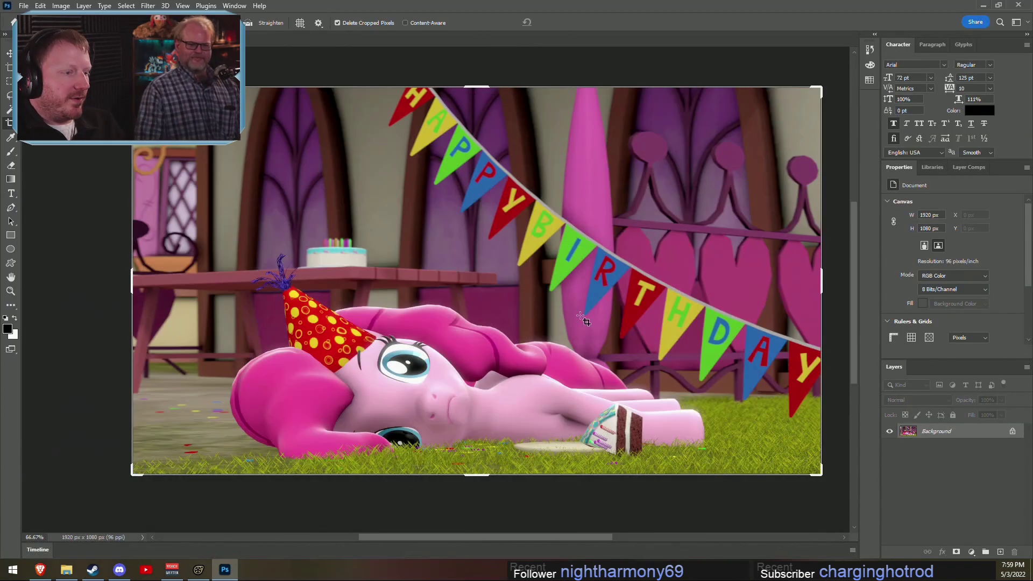
pyautogui.click(1028, 6)
pyautogui.click(512, 210)
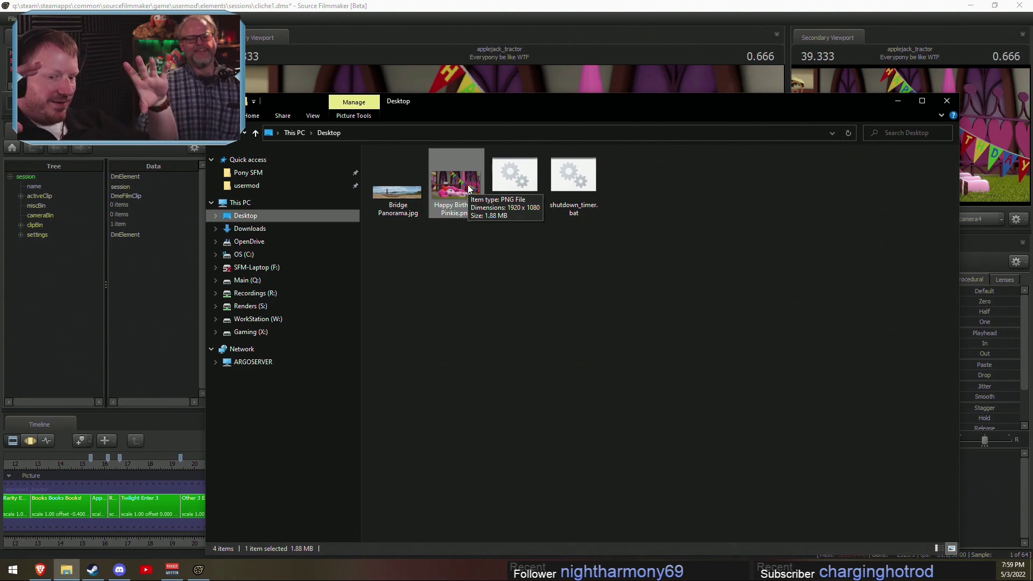
pyautogui.doubleClick(476, 3)
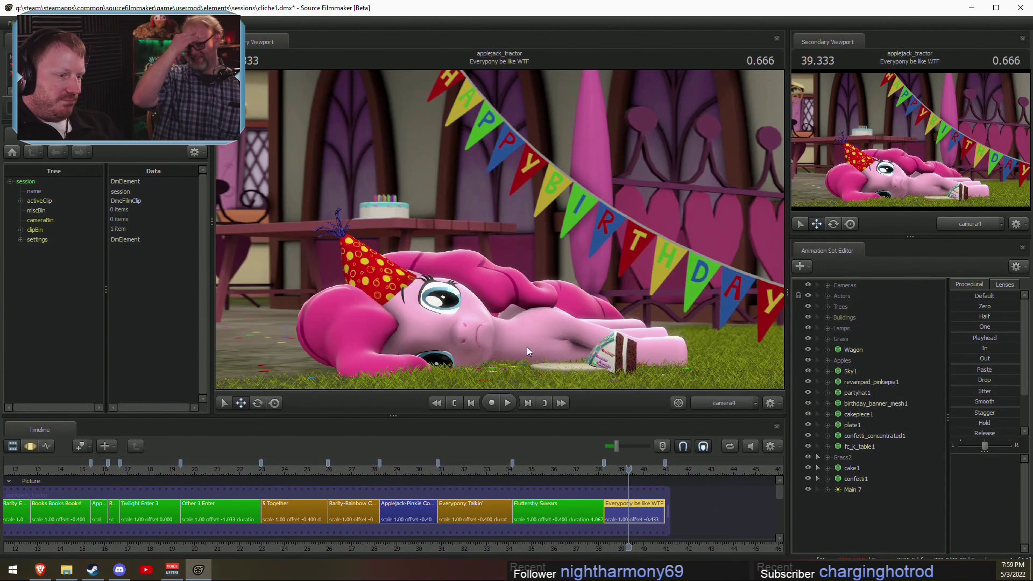
pyautogui.click(540, 243)
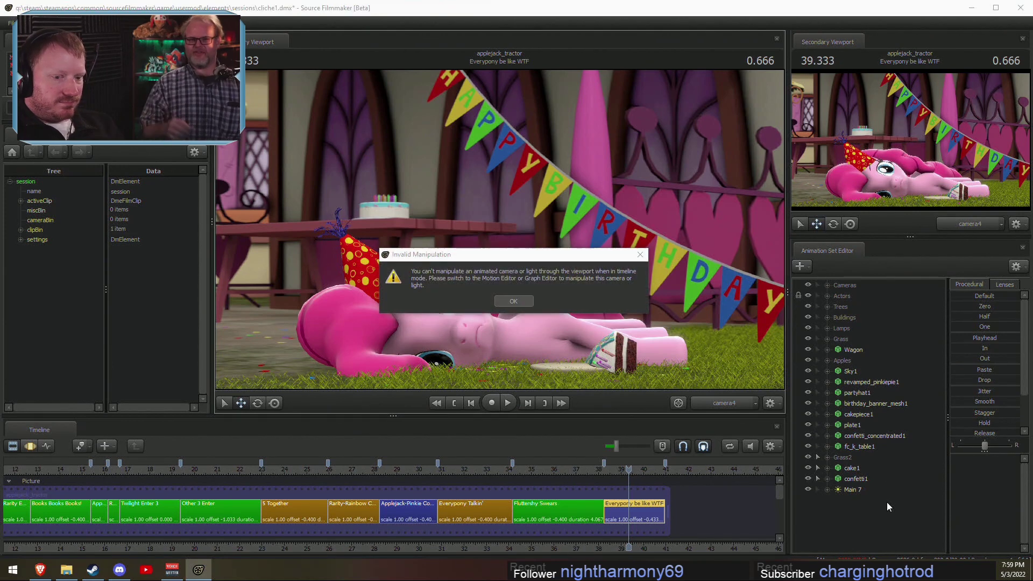
pyautogui.click(518, 301)
# Step: Move camera4 out of the Cameras group and place it above revamped_pinkiepie1 in the animation set list
pyautogui.click(851, 490)
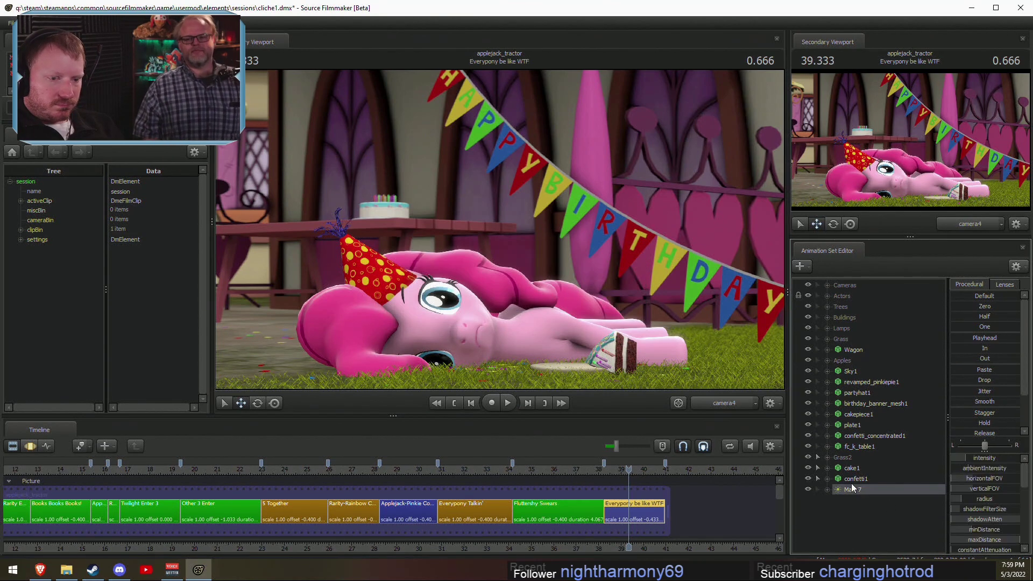
pyautogui.click(828, 286)
pyautogui.moveTo(851, 305); pyautogui.dragTo(853, 399)
pyautogui.click(828, 286)
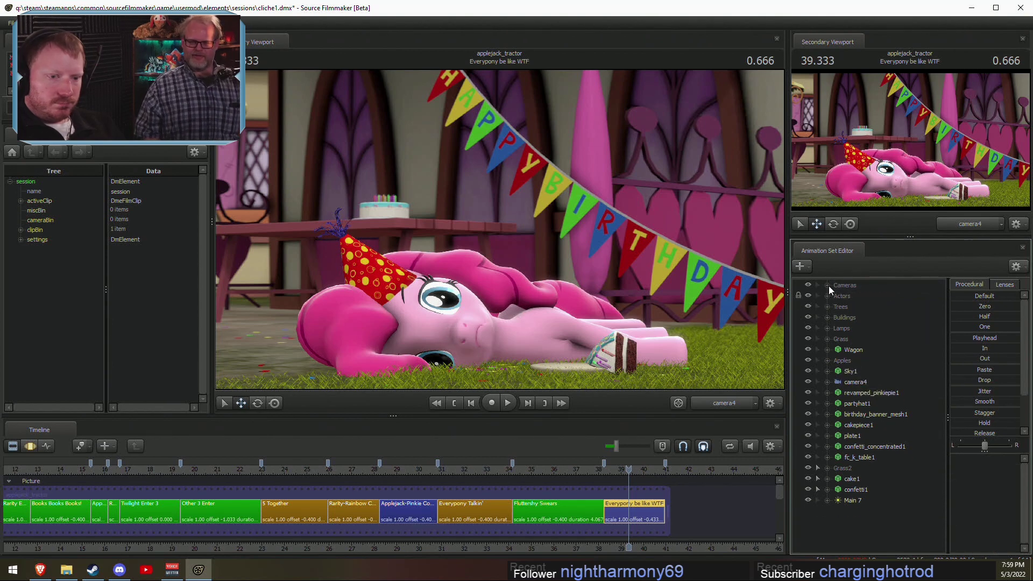
# Step: Group the animation sets from camera4 through Main 7 and rename the group as WTF
pyautogui.click(862, 386)
pyautogui.keyDown('shift'); pyautogui.click(852, 500); pyautogui.keyUp('shift')
pyautogui.rightClick(871, 466)
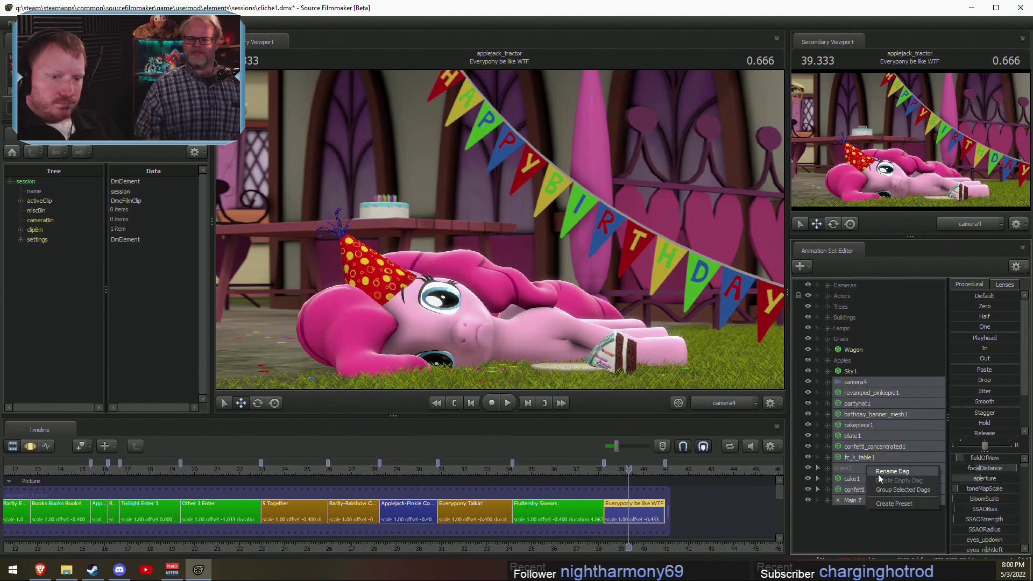
pyautogui.click(893, 490)
pyautogui.rightClick(856, 384)
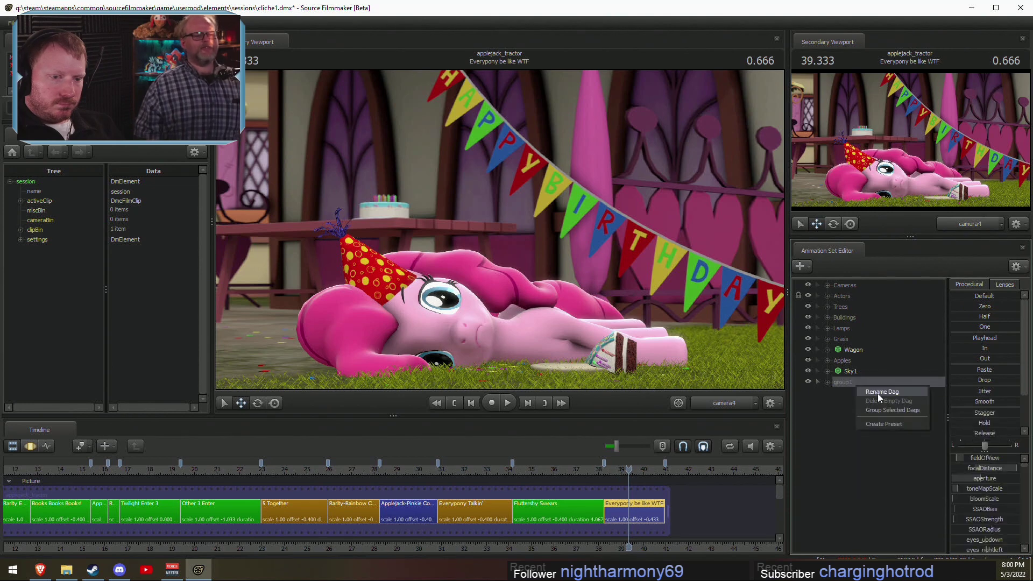
pyautogui.click(882, 392)
pyautogui.write('WTF')
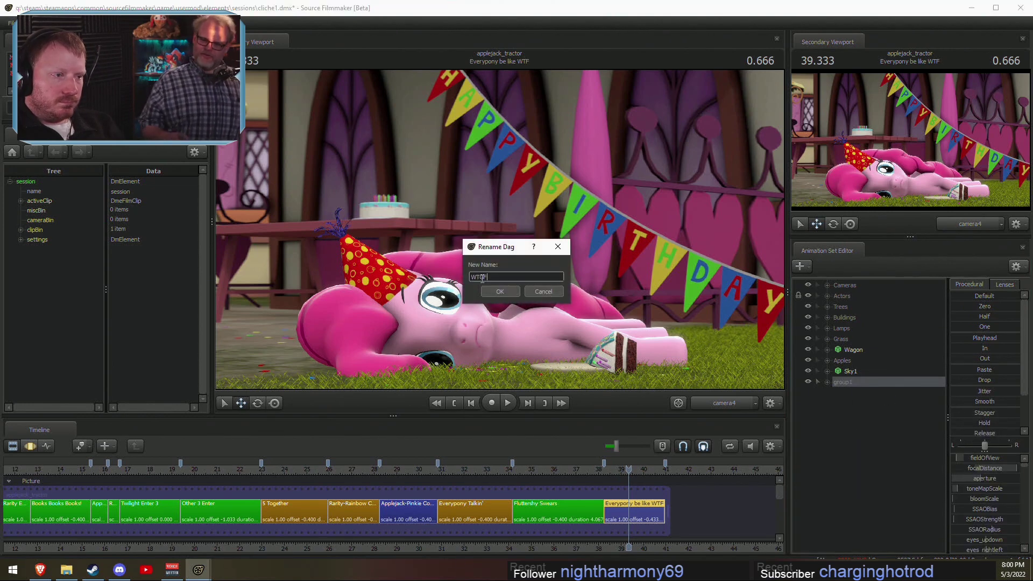
pyautogui.press('Return')
# Step: Nest everything in the WTF group inside a subgroup named HB Pinkie, and hide the WTF group
pyautogui.click(827, 382)
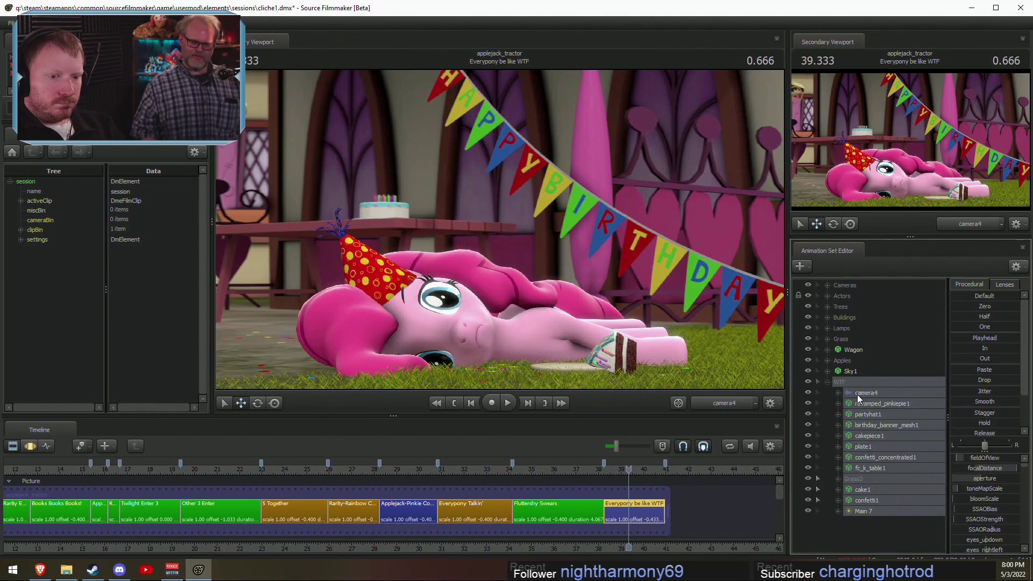
pyautogui.rightClick(874, 497)
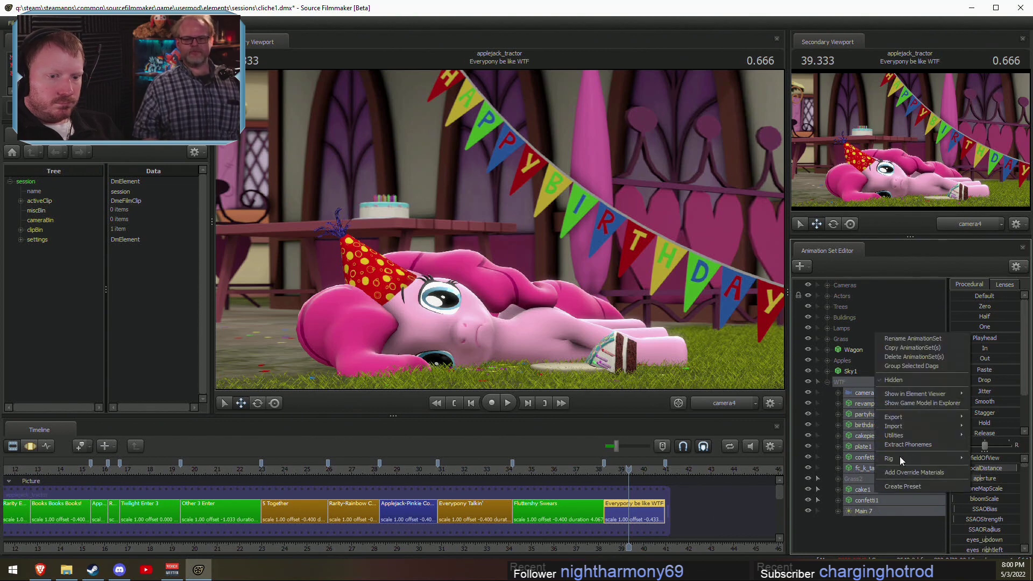
pyautogui.click(902, 366)
pyautogui.rightClick(859, 389)
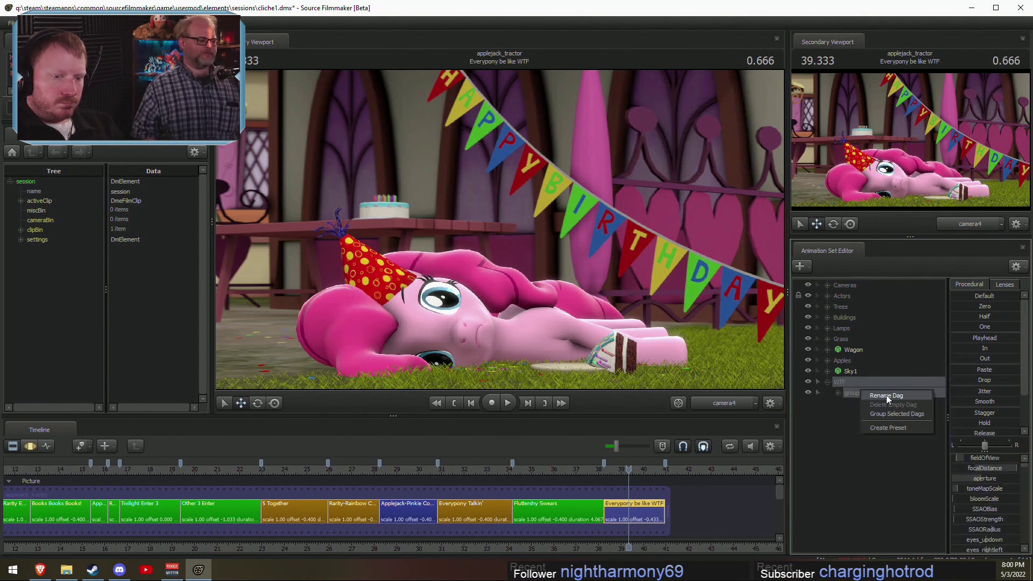
pyautogui.click(886, 395)
pyautogui.write('HB')
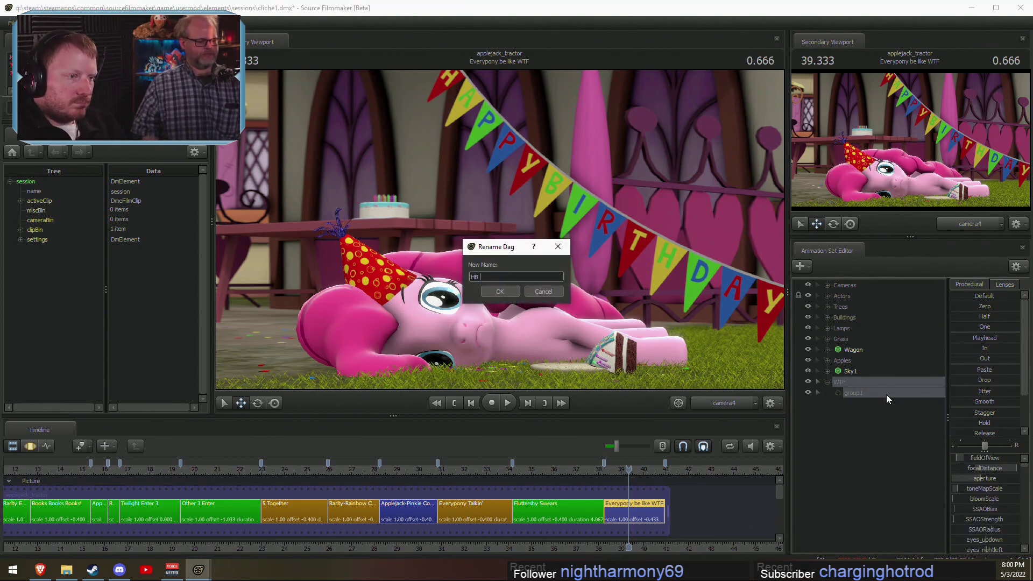
pyautogui.write(' Pinkie')
pyautogui.press('Return')
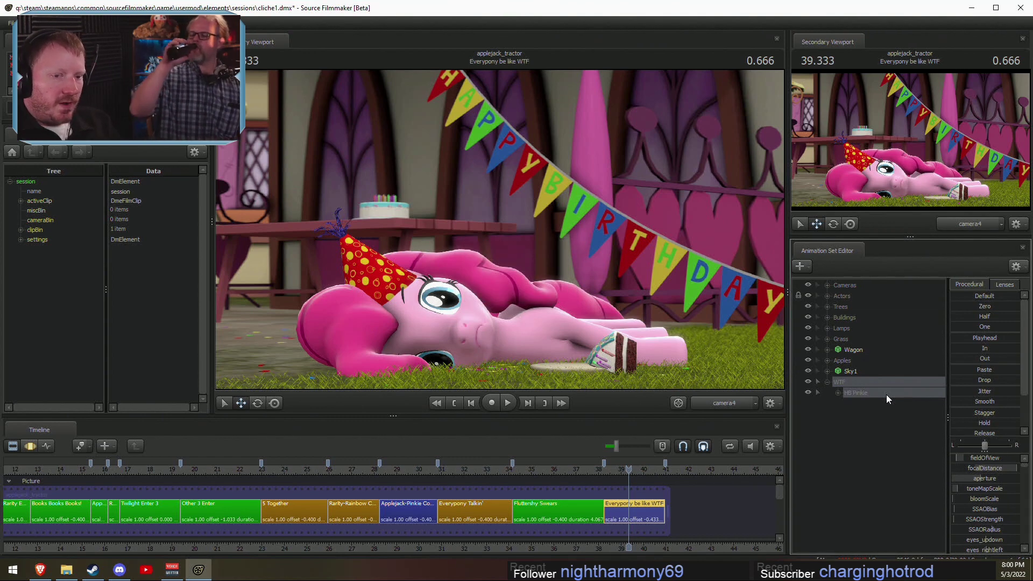
pyautogui.click(828, 381)
pyautogui.click(807, 381)
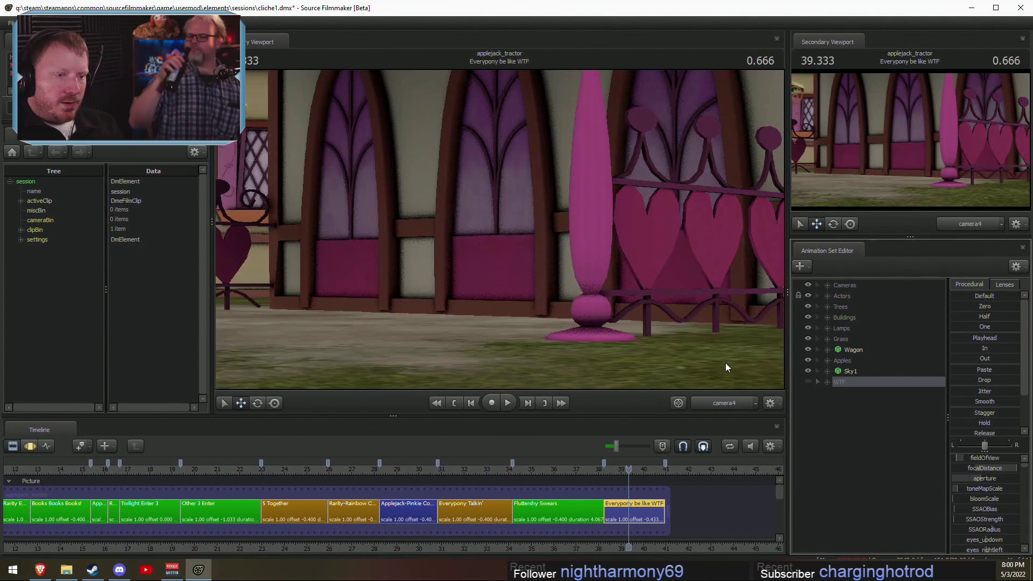
# Step: Show the scene through Main Camera in the primary viewport and turn off its lighting
pyautogui.click(725, 403)
pyautogui.click(725, 403)
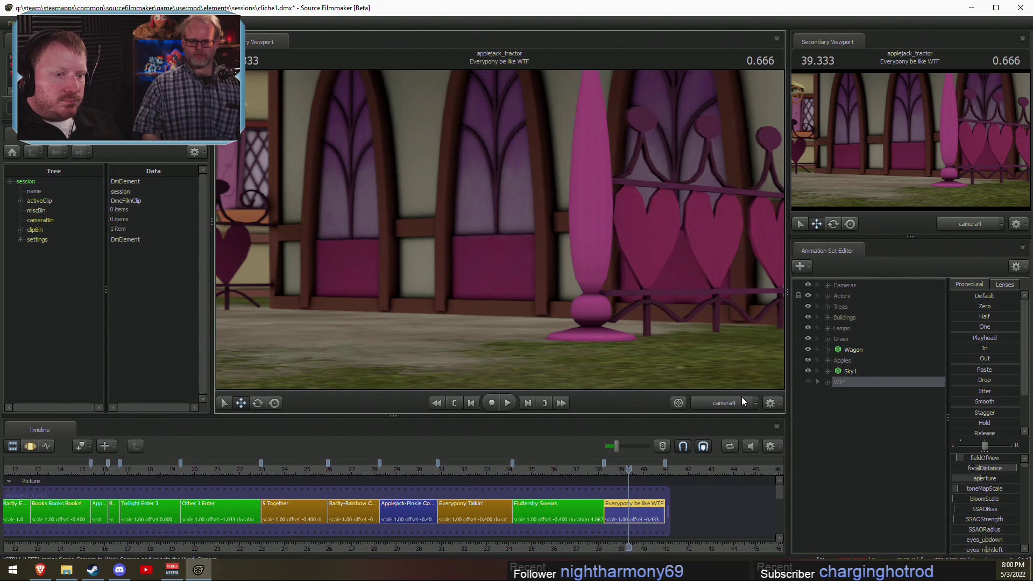
pyautogui.click(826, 285)
pyautogui.moveTo(852, 295); pyautogui.dragTo(650, 293)
pyautogui.rightClick(569, 304)
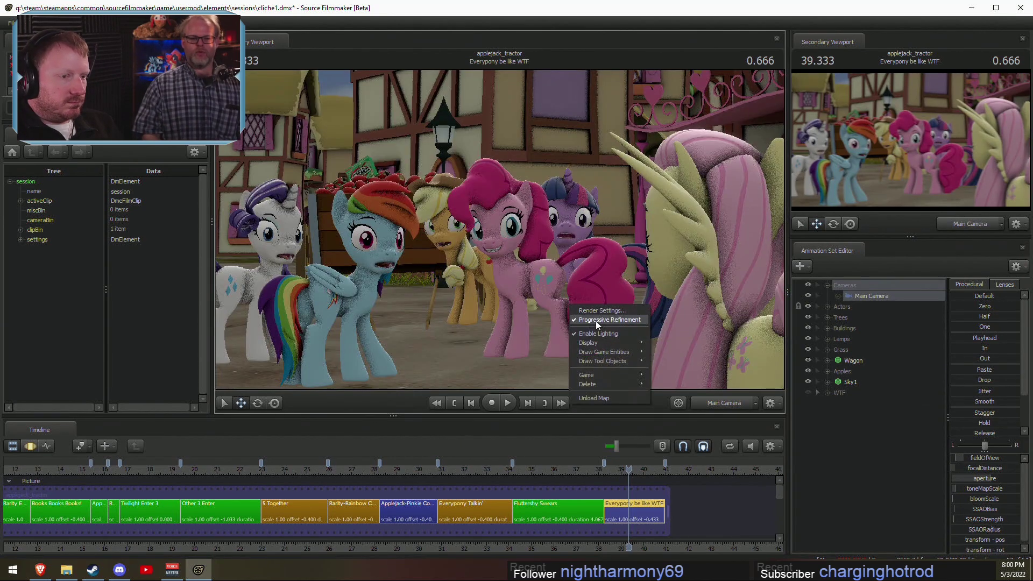
pyautogui.click(602, 335)
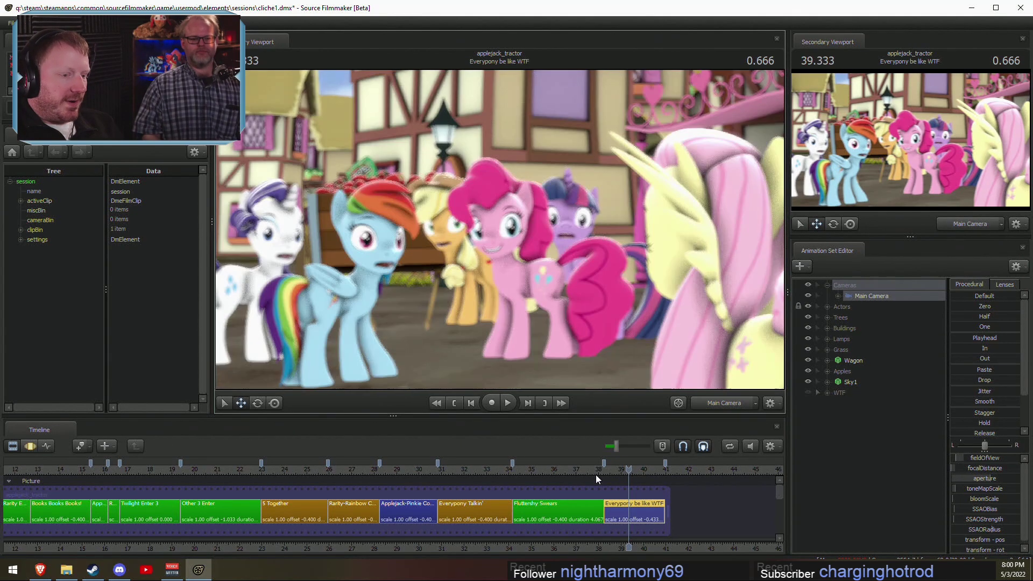
# Step: Increase Main Camera's focalDistance in the Motion Editor near the start of the "Everypony be like WTF" shot
pyautogui.click(607, 469)
pyautogui.moveTo(660, 544); pyautogui.dragTo(549, 542, button='middle')
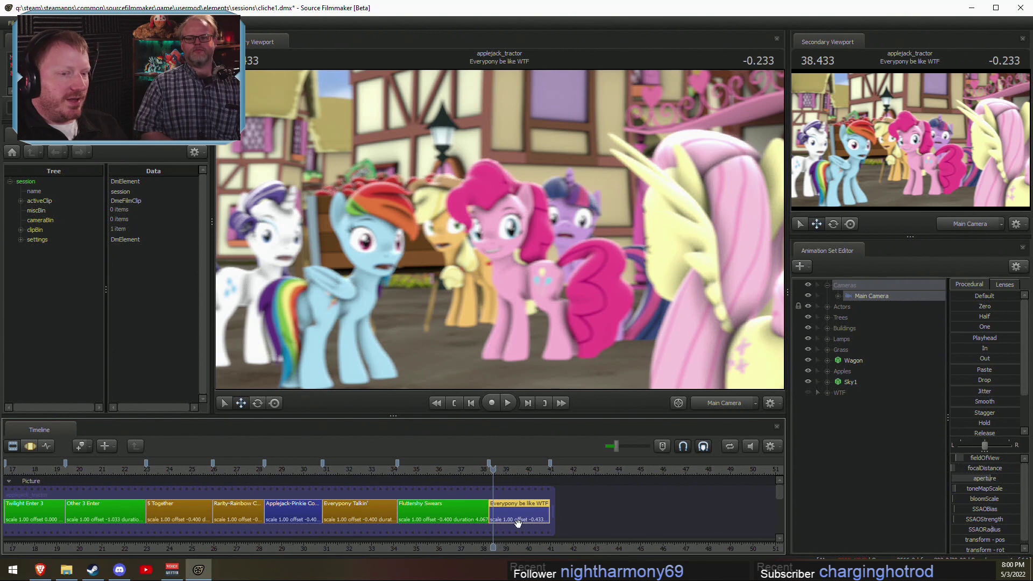
pyautogui.press('F3')
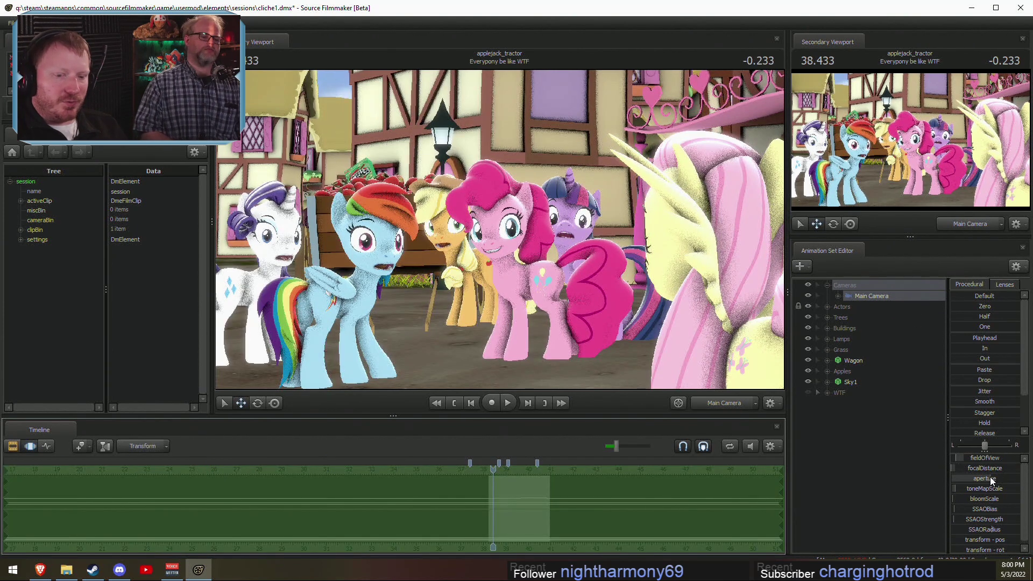
pyautogui.moveTo(971, 470); pyautogui.dragTo(994, 473)
pyautogui.press('Return')
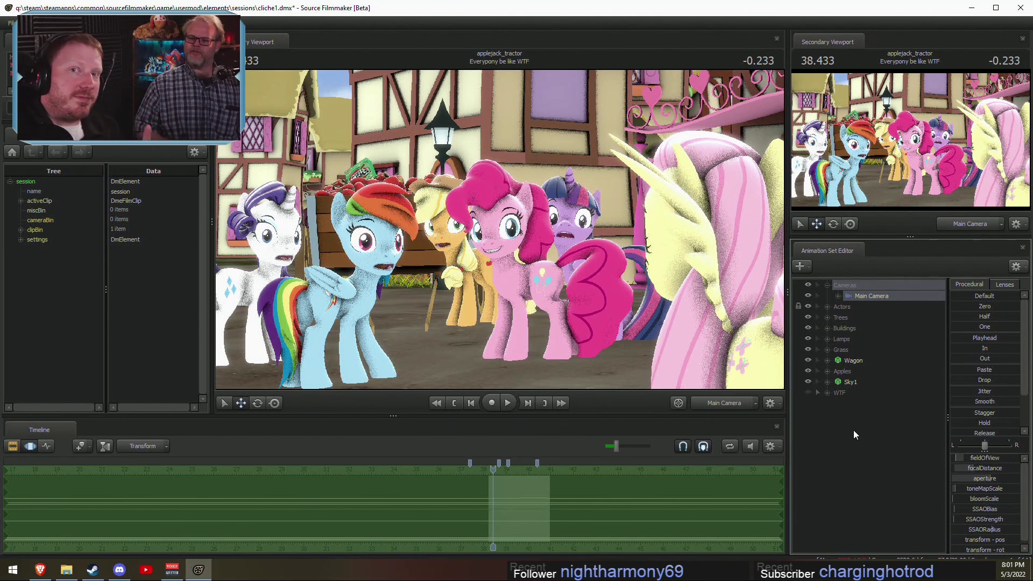
# Step: Play the "Everypony be like WTF" shot through to its end from Main Camera
pyautogui.press('F2')
pyautogui.scroll(5, 565, 500)
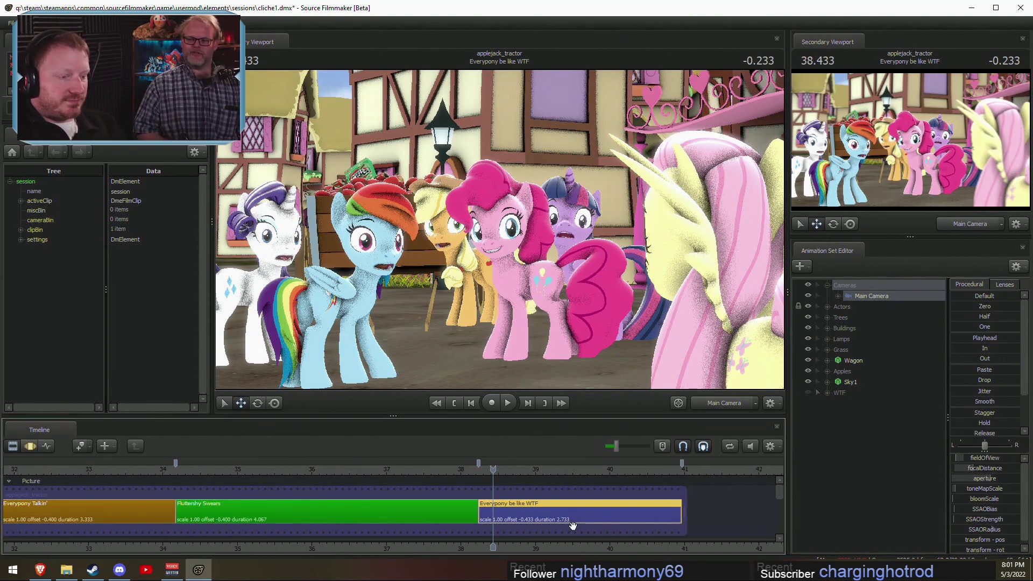
pyautogui.moveTo(565, 548); pyautogui.dragTo(398, 532, button='middle')
pyautogui.press('F3')
pyautogui.press('space')
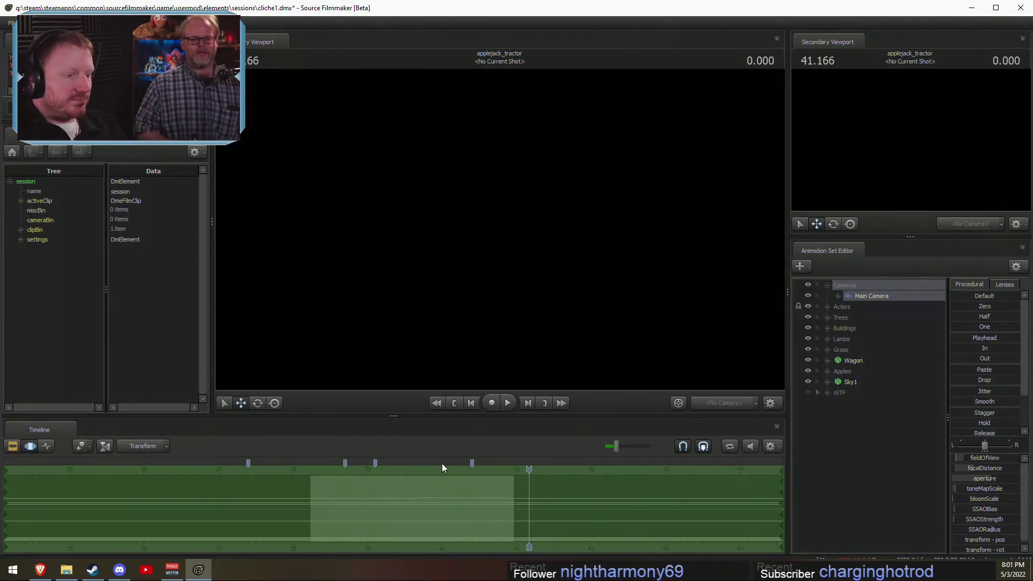
pyautogui.press('F2')
pyautogui.click(450, 468)
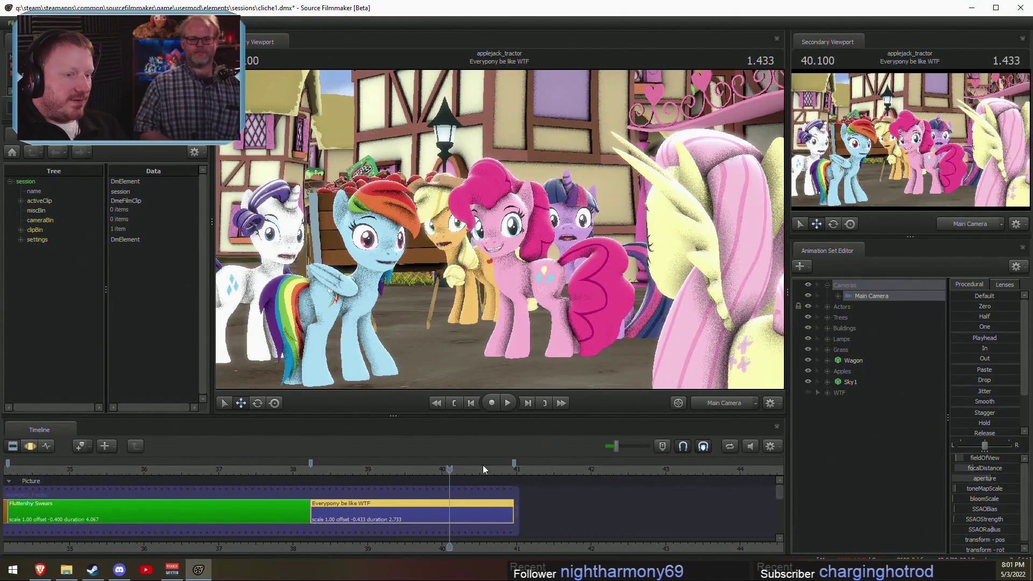
# Step: Play the shot through Work Camera and examine the pink pony's expression up close
pyautogui.click(725, 404)
pyautogui.click(318, 466)
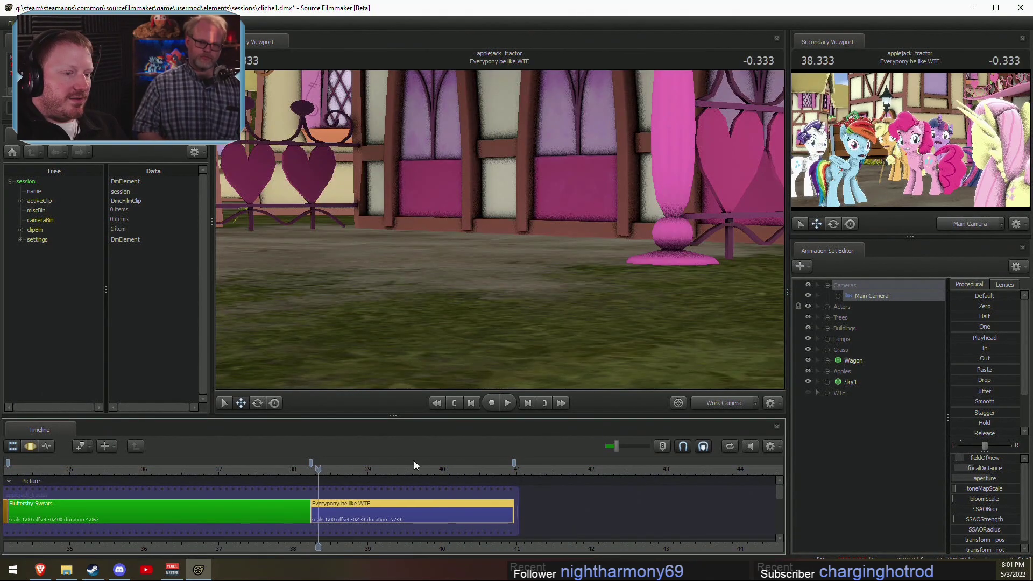
pyautogui.moveTo(499, 215)
pyautogui.mouseDown()
pyautogui.moveTo(499, 269)
pyautogui.moveTo(496, 235)
pyautogui.mouseUp()
pyautogui.middleClick(733, 399)
pyautogui.press('w')
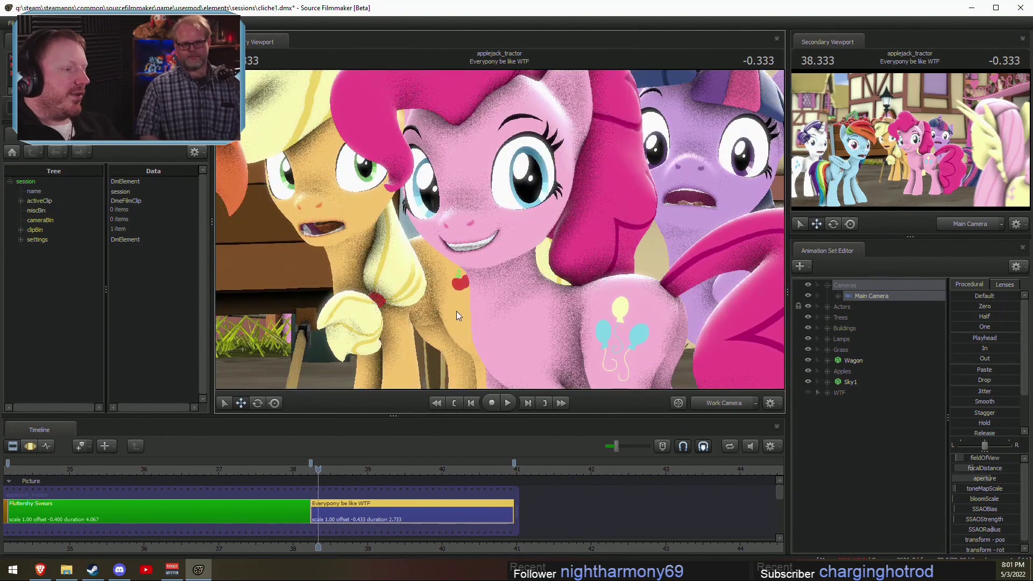
pyautogui.press('space')
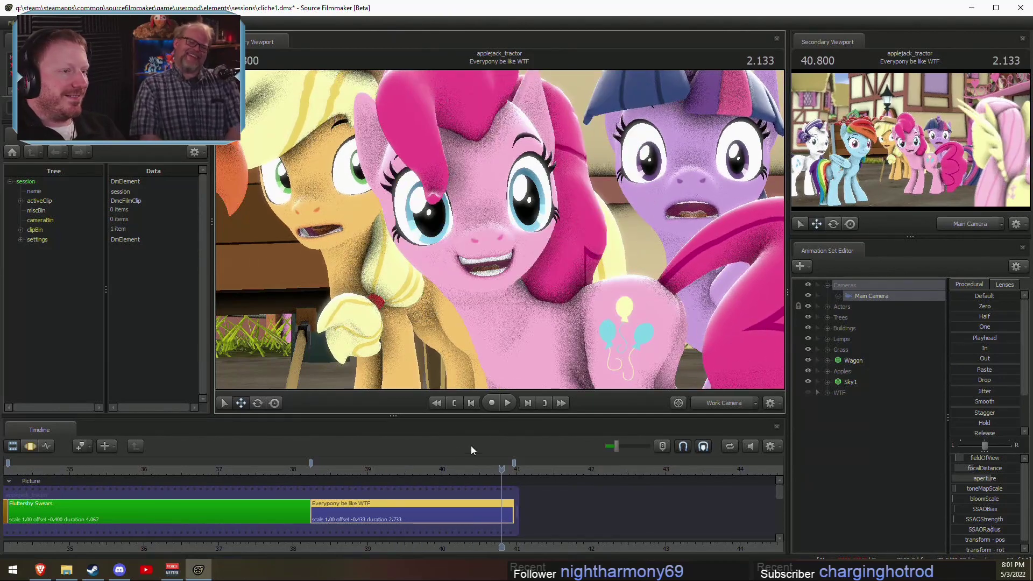
pyautogui.moveTo(542, 323); pyautogui.dragTo(523, 263)
pyautogui.press('F3')
pyautogui.press('F2')
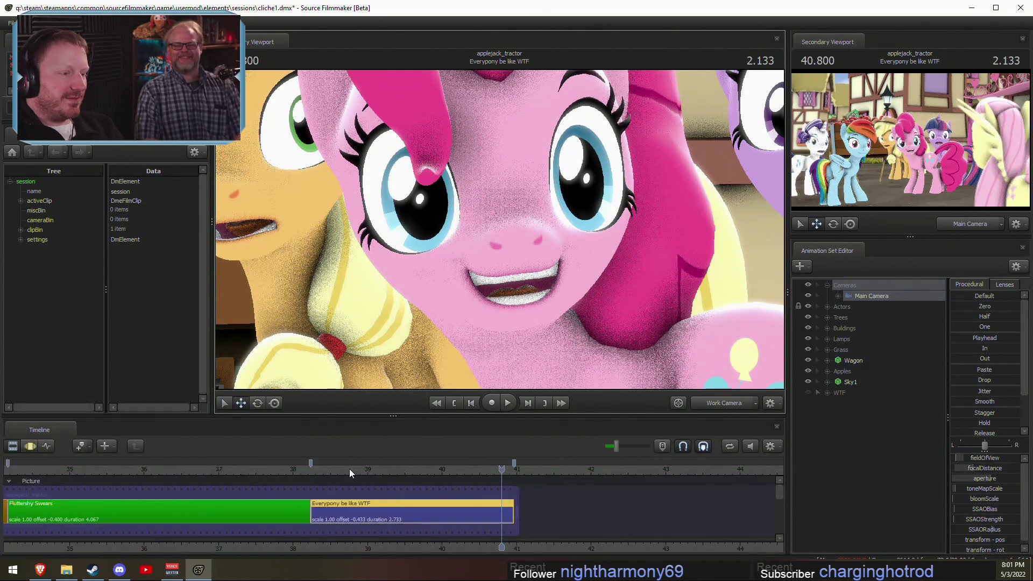
# Step: Switch back to Main Camera and replay the shot to check the pink pony's turn in the full framing
pyautogui.click(340, 469)
pyautogui.click(728, 403)
pyautogui.press('F3')
pyautogui.press('space')
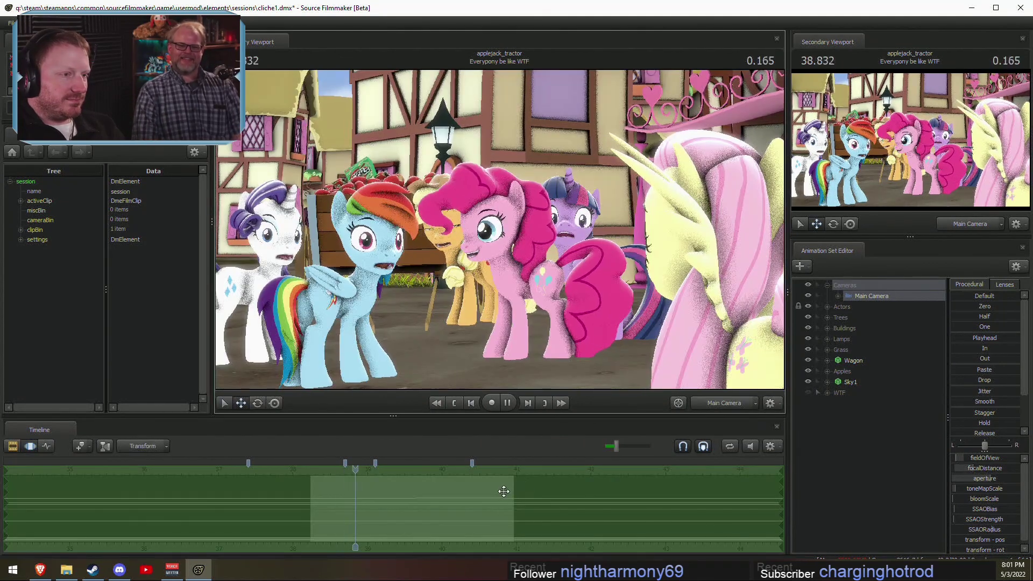
pyautogui.press('space')
pyautogui.press('F2')
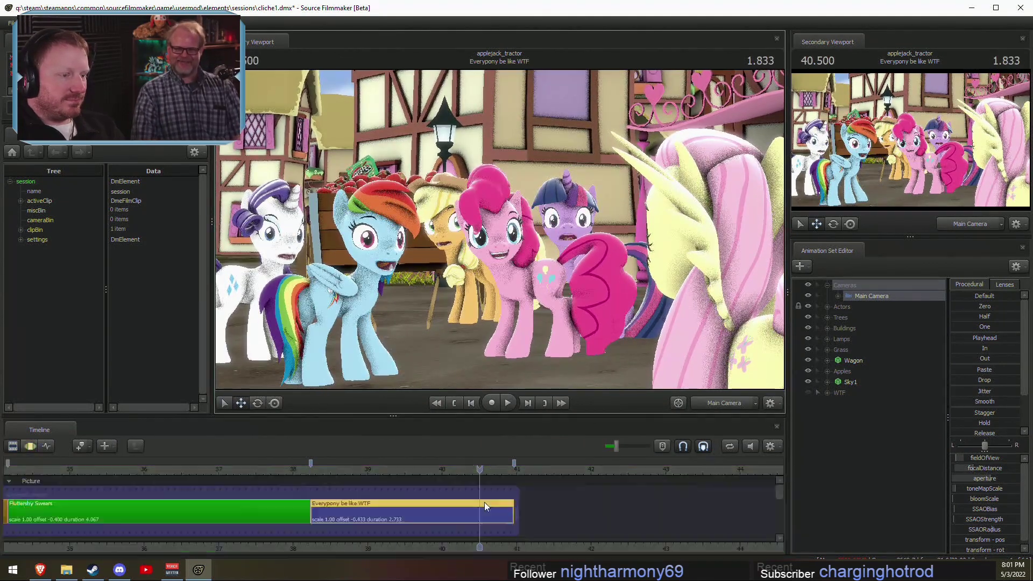
# Step: Set Main Camera's time selection to ramp in from about 40.5 s and hold from 40.933 s onward
pyautogui.click(867, 296)
pyautogui.press('F3')
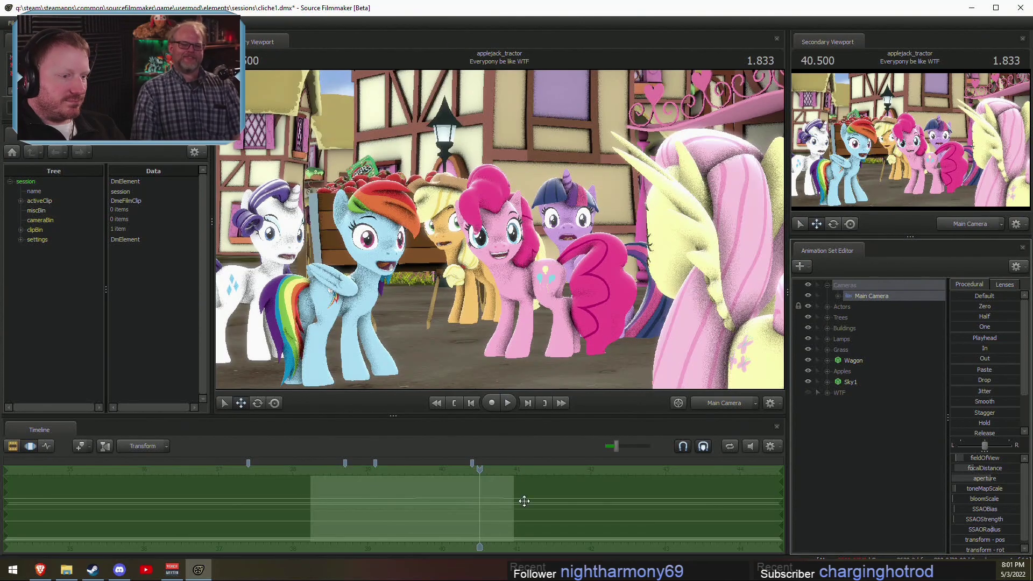
pyautogui.click(511, 499)
pyautogui.keyDown('shift'); pyautogui.moveTo(510, 499); pyautogui.dragTo(513, 516); pyautogui.keyUp('shift')
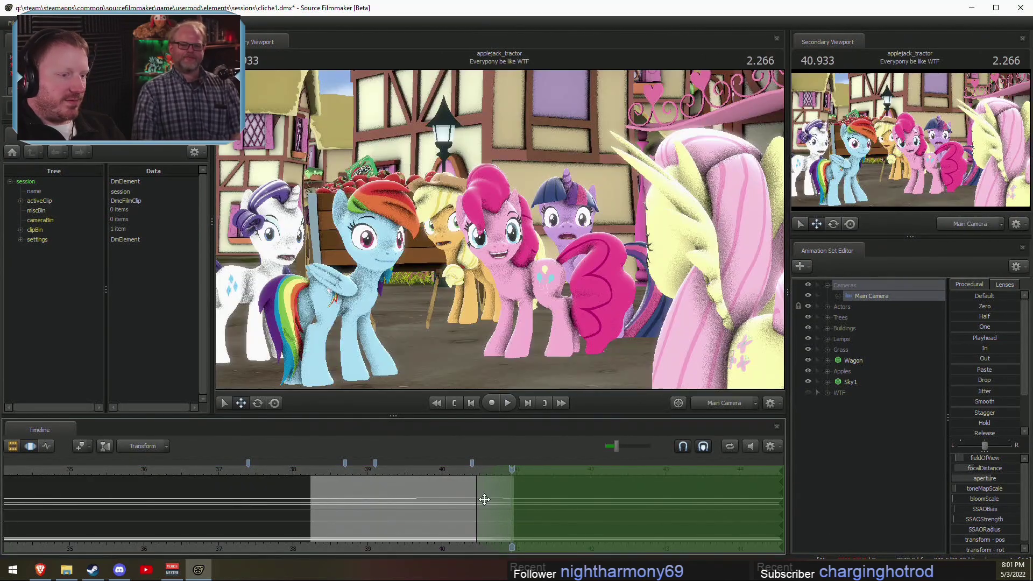
# Step: Try to push Main Camera toward the pink pony at 40.933 s, undoing each attempted move
pyautogui.press('w')
pyautogui.moveTo(560, 311)
pyautogui.mouseDown()
pyautogui.moveTo(544, 318)
pyautogui.moveTo(563, 312)
pyautogui.mouseUp()
pyautogui.hotkey('ctrl', 'z')
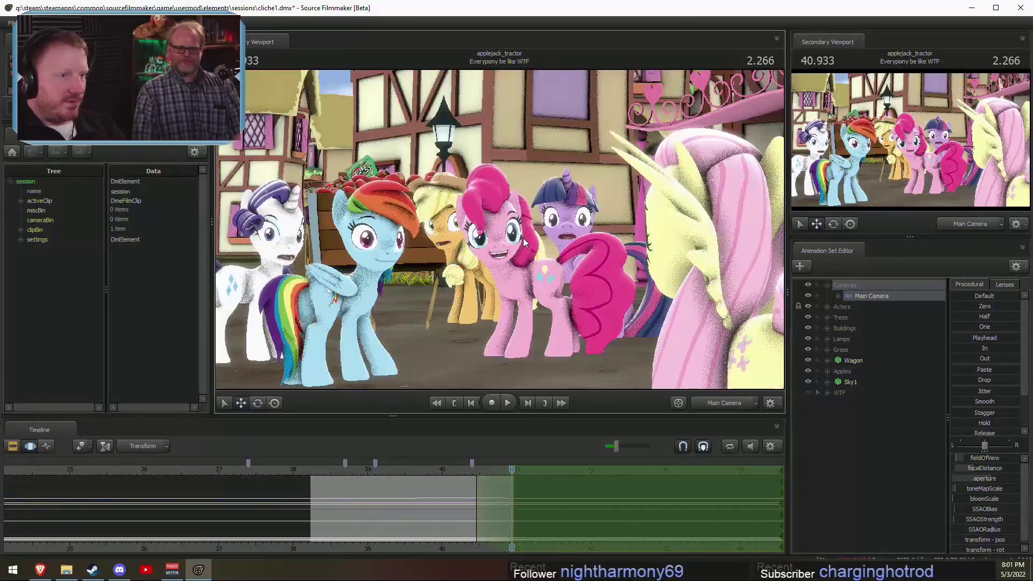
pyautogui.moveTo(519, 240); pyautogui.dragTo(520, 241)
pyautogui.moveTo(560, 302); pyautogui.dragTo(561, 256, button='right')
pyautogui.hotkey('ctrl', 'z')
pyautogui.press('w')
pyautogui.moveTo(518, 240)
pyautogui.mouseDown()
pyautogui.moveTo(519, 269)
pyautogui.moveTo(519, 228)
pyautogui.moveTo(519, 246)
pyautogui.mouseUp()
pyautogui.hotkey('ctrl', 'z')
# Step: Push Main Camera in at 40.933 s to an extreme close-up of the pink pony's eyes and mouth
pyautogui.press('w')
pyautogui.press('w')
pyautogui.press('w')
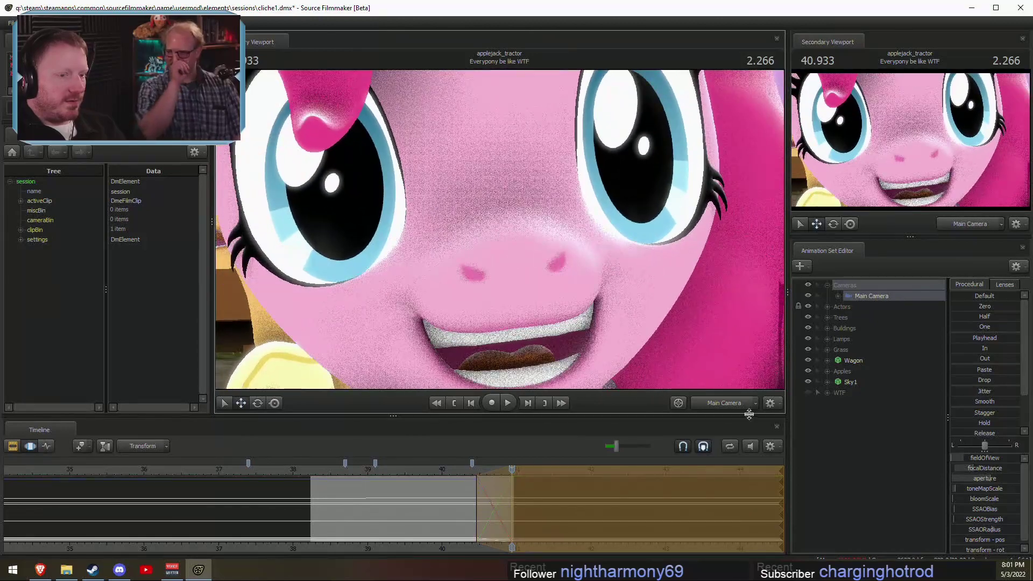
# Step: From the work camera, roll Main Camera through several full spins at 40.933 s during its push-in toward the pink pony
pyautogui.click(723, 406)
pyautogui.press('e')
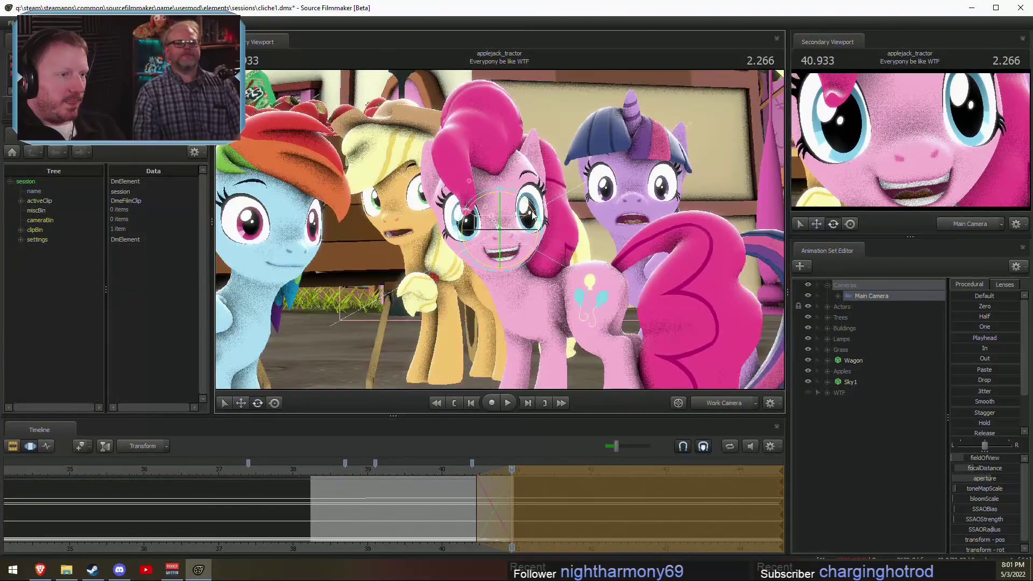
pyautogui.moveTo(532, 214); pyautogui.dragTo(482, 195)
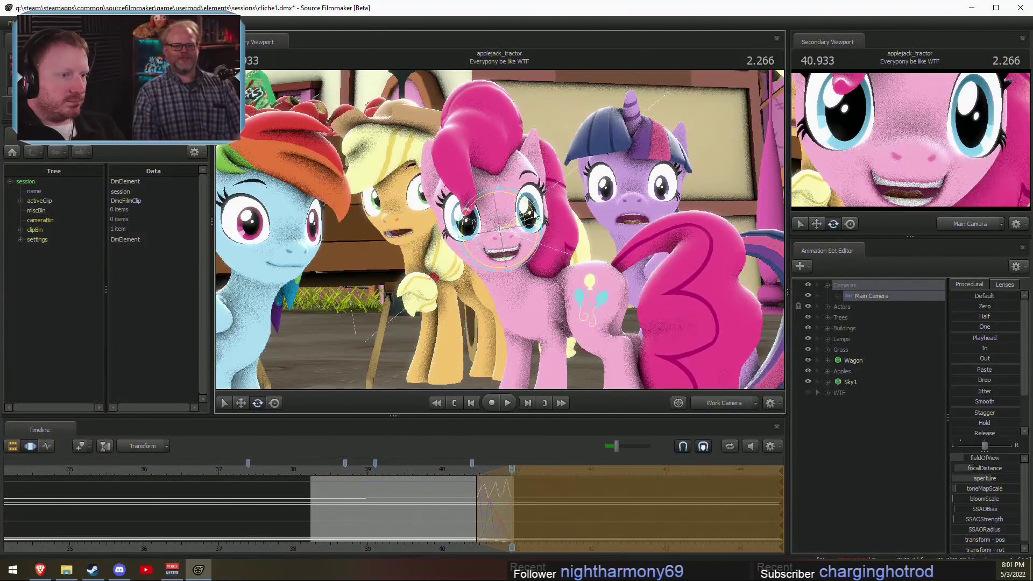
# Step: Switch back to Main Camera and play the shot from 38.266 s to check the spinning push-in
pyautogui.click(313, 469)
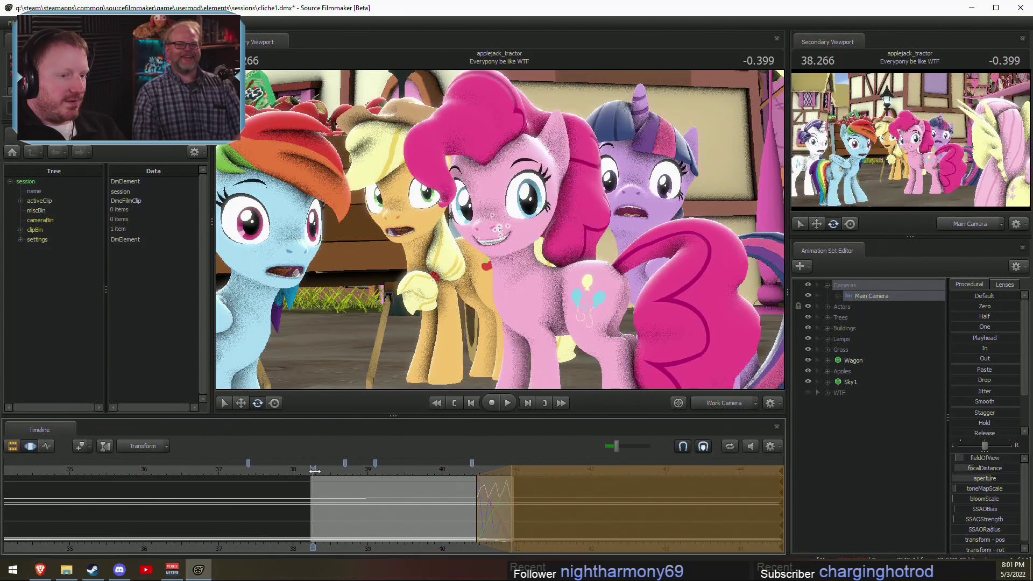
pyautogui.click(711, 405)
pyautogui.press('space')
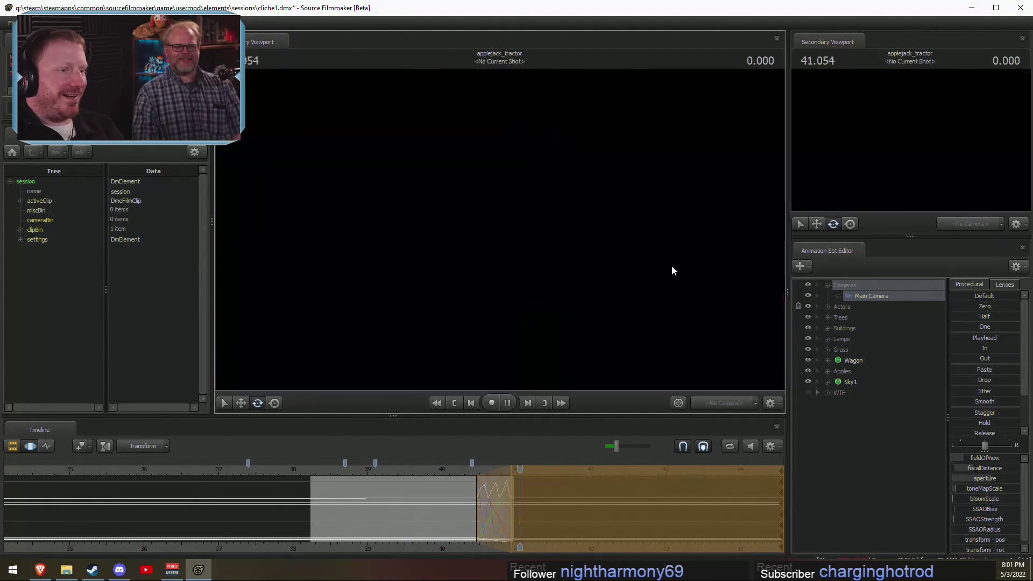
pyautogui.press('space')
pyautogui.click(470, 473)
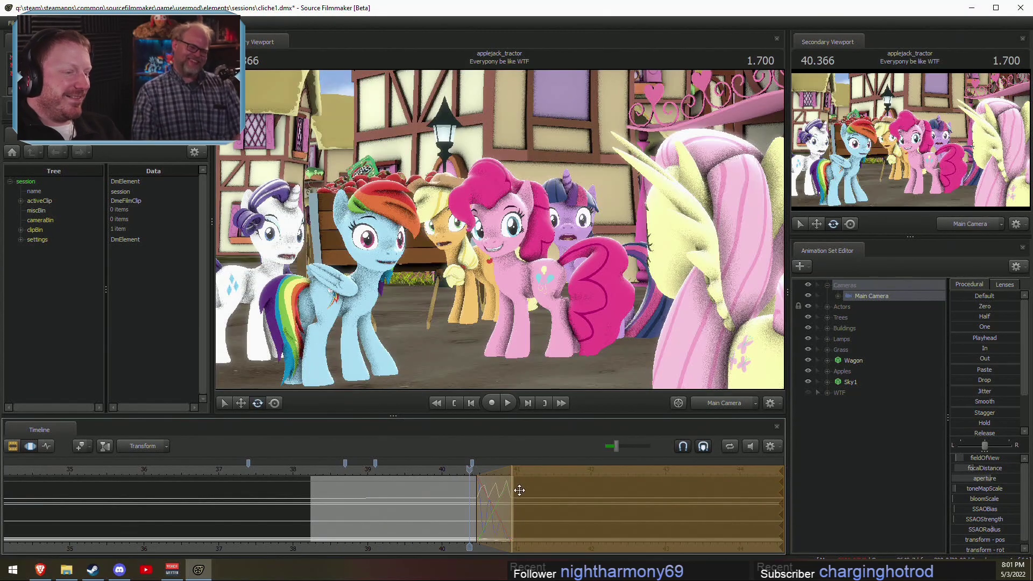
# Step: Lengthen the "Everypony be like WTF" shot to a 3.733 duration and stretch Main Camera's spinning push-in toward its new end
pyautogui.press('F2')
pyautogui.press('F3')
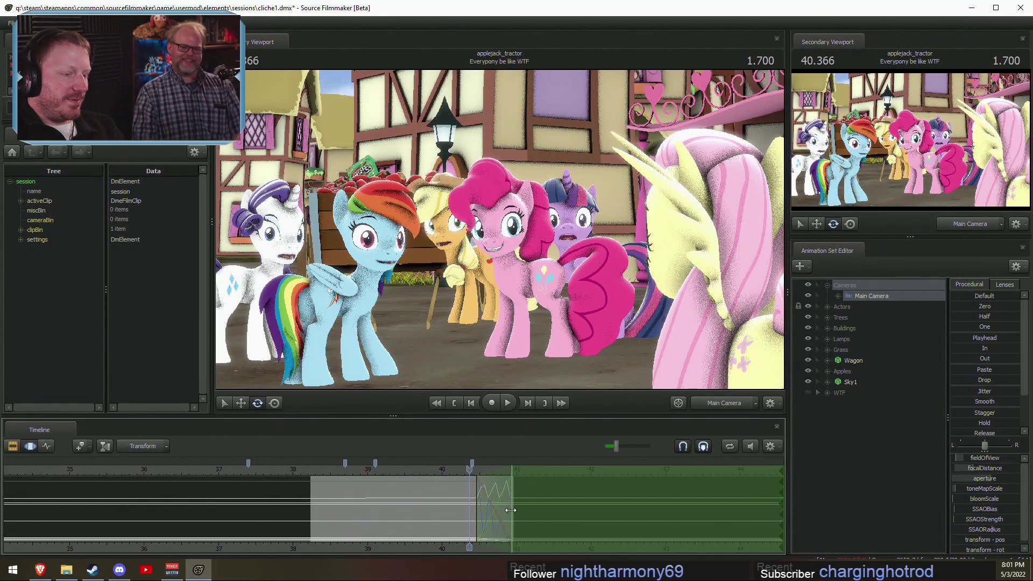
pyautogui.press('F2')
pyautogui.moveTo(513, 509); pyautogui.dragTo(588, 509)
# Step: Play the lengthened shot and step through the slowed camera spin frame by frame around 41.2 s
pyautogui.click(440, 468)
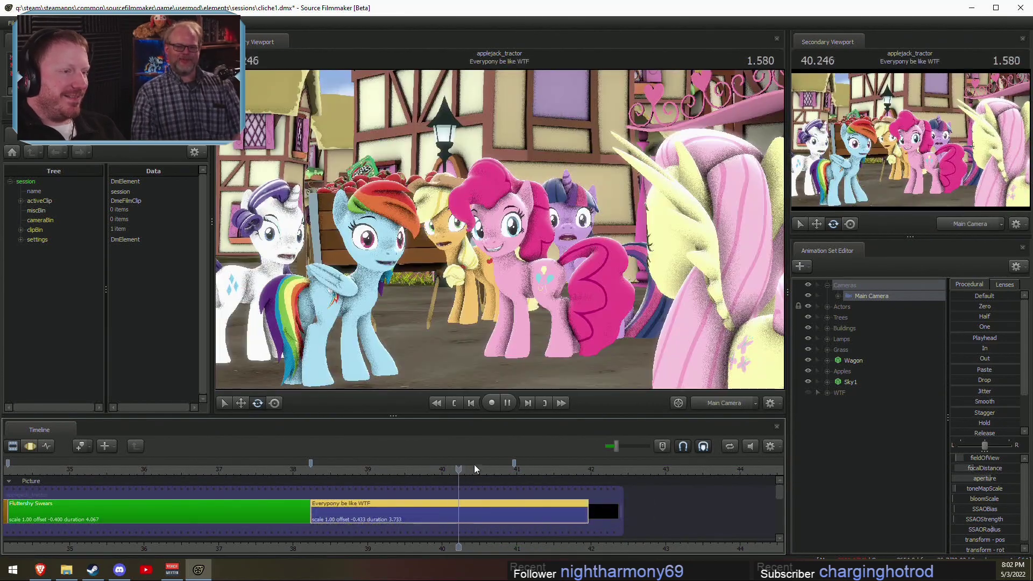
pyautogui.press('space')
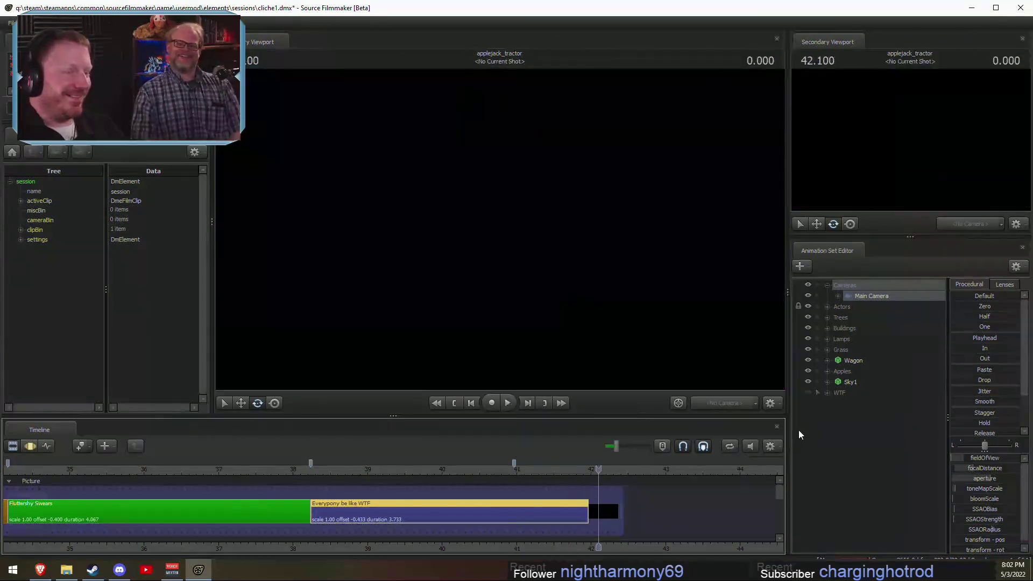
pyautogui.click(460, 469)
pyautogui.press('space')
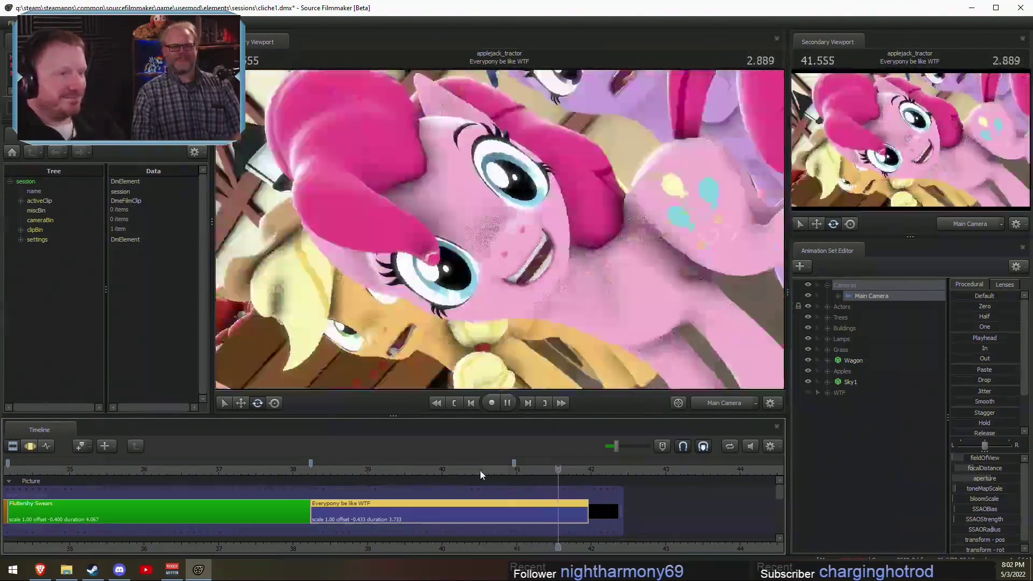
pyautogui.press('Left')
pyautogui.press('Left')
pyautogui.press('Left')
pyautogui.press('Left')
pyautogui.press('Left')
pyautogui.press('Left')
pyautogui.press('Left')
pyautogui.press('Left')
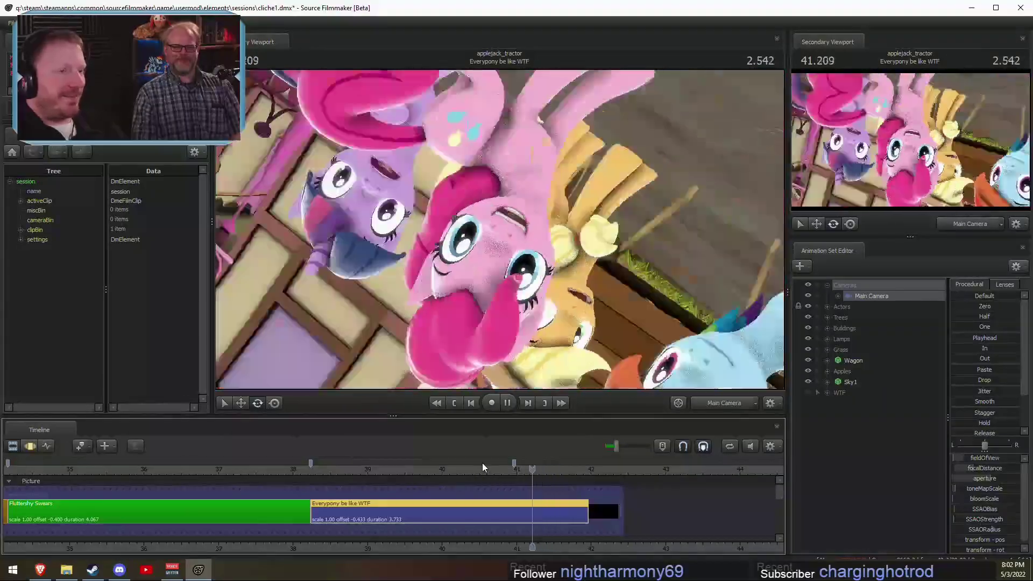
pyautogui.press('space')
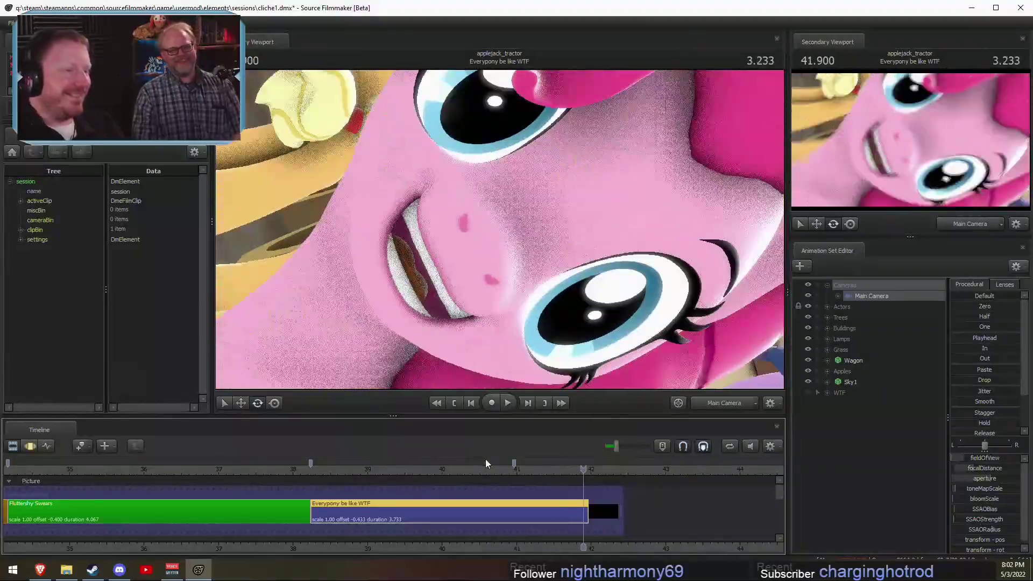
# Step: Replay the slowed spinning push-in from 40.433 s to the end of the shot
pyautogui.click(474, 467)
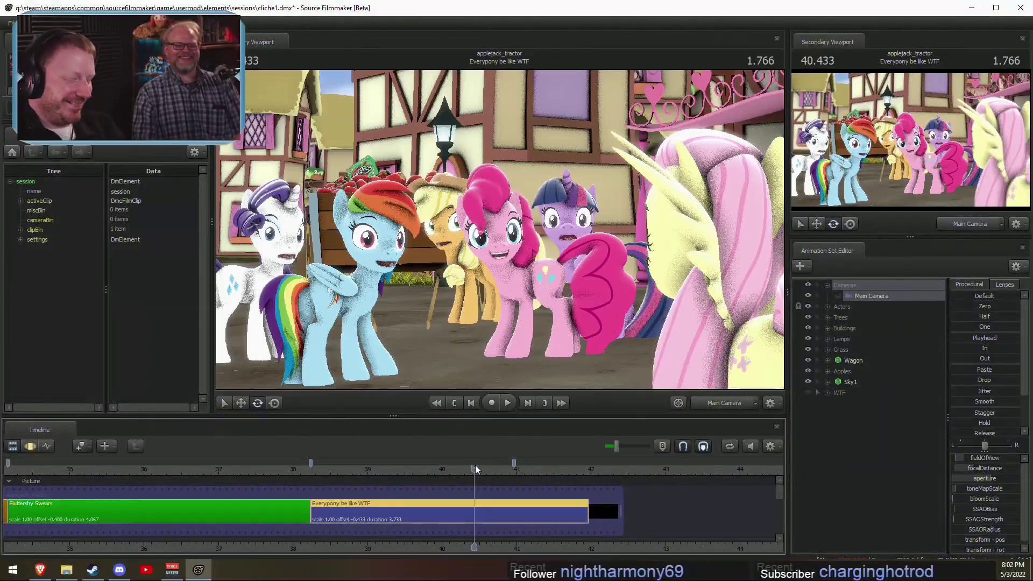
pyautogui.press('space')
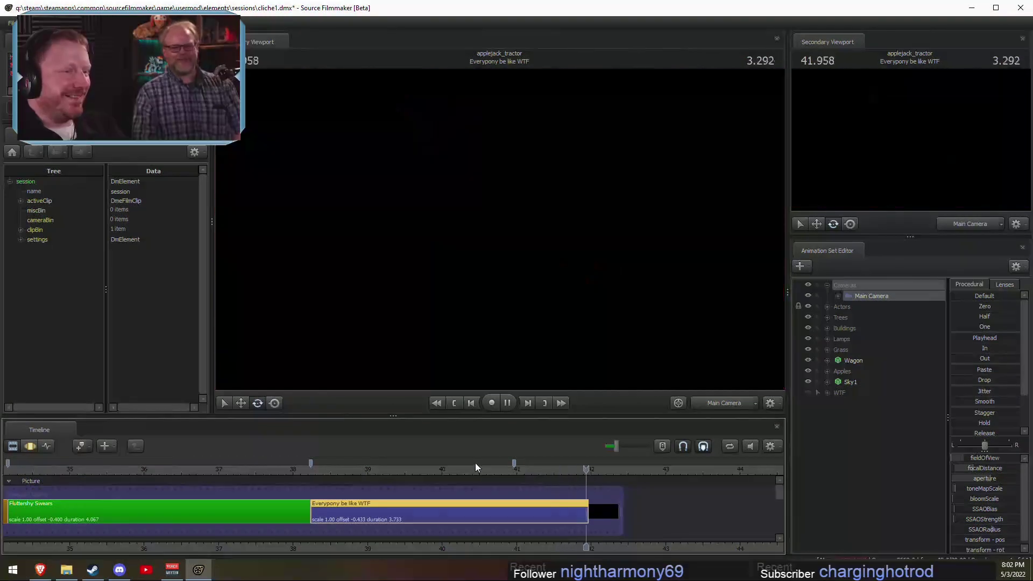
pyautogui.press('space')
pyautogui.click(475, 470)
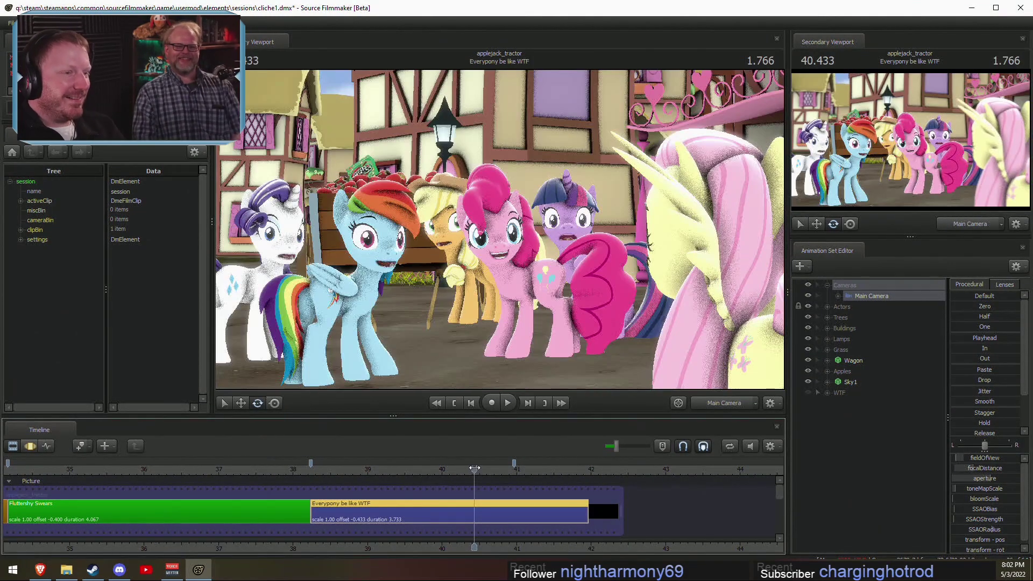
# Step: Shorten Main Camera's spinning push-in to finish at about 41 s and replay the faster spin
pyautogui.doubleClick(582, 504)
pyautogui.press('F2')
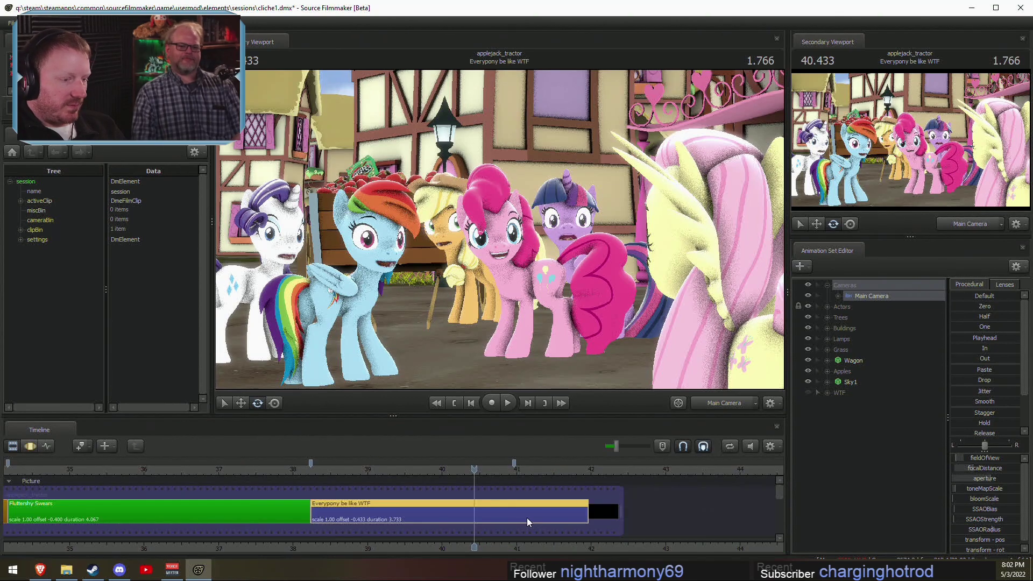
pyautogui.press('space')
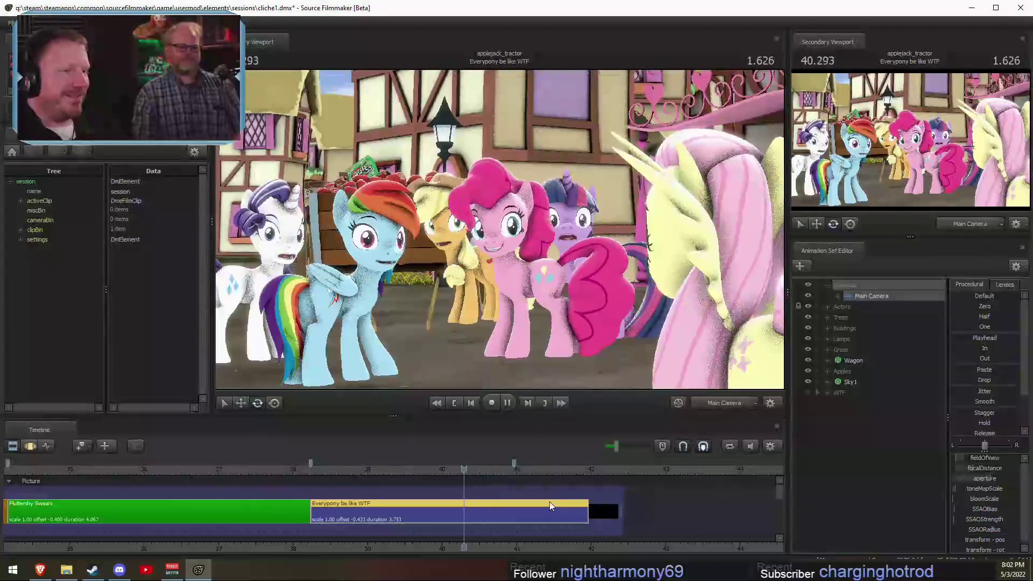
pyautogui.press('space')
pyautogui.press('space')
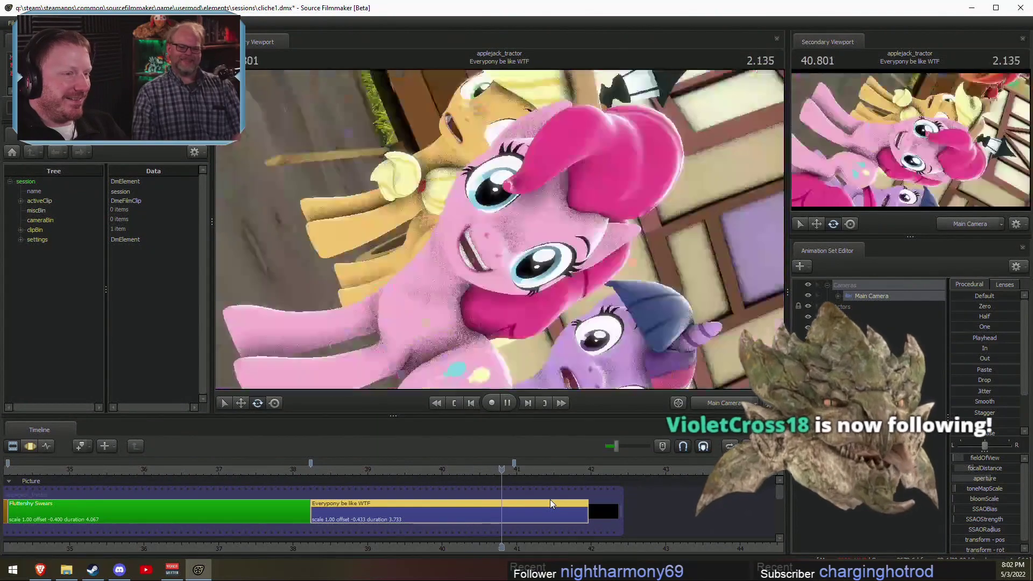
pyautogui.press('space')
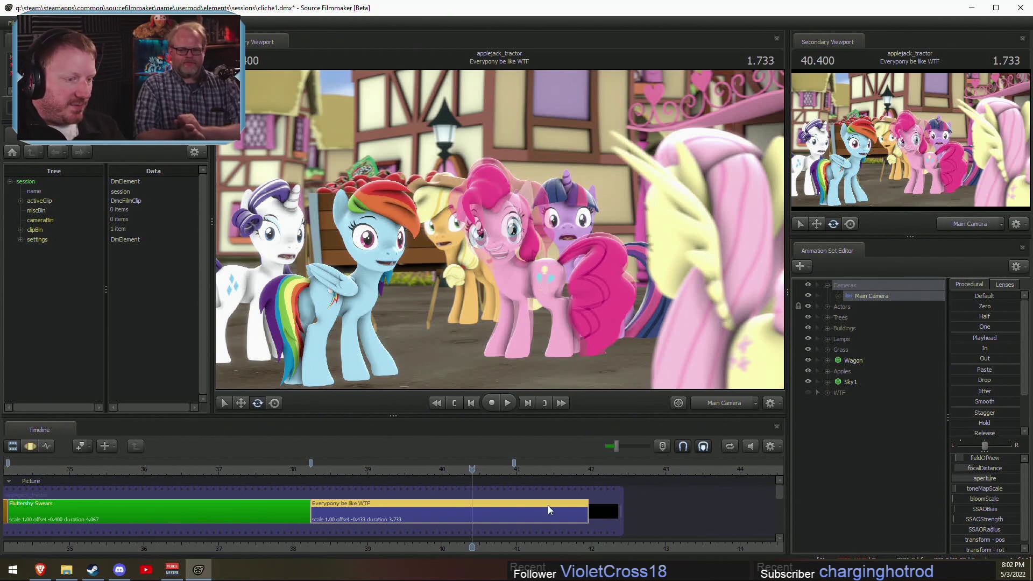
# Step: Flatten Main Camera's push-in and spin over the entire time range so it keeps a static framing of the ponies
pyautogui.moveTo(508, 476); pyautogui.dragTo(454, 470)
pyautogui.press('F3')
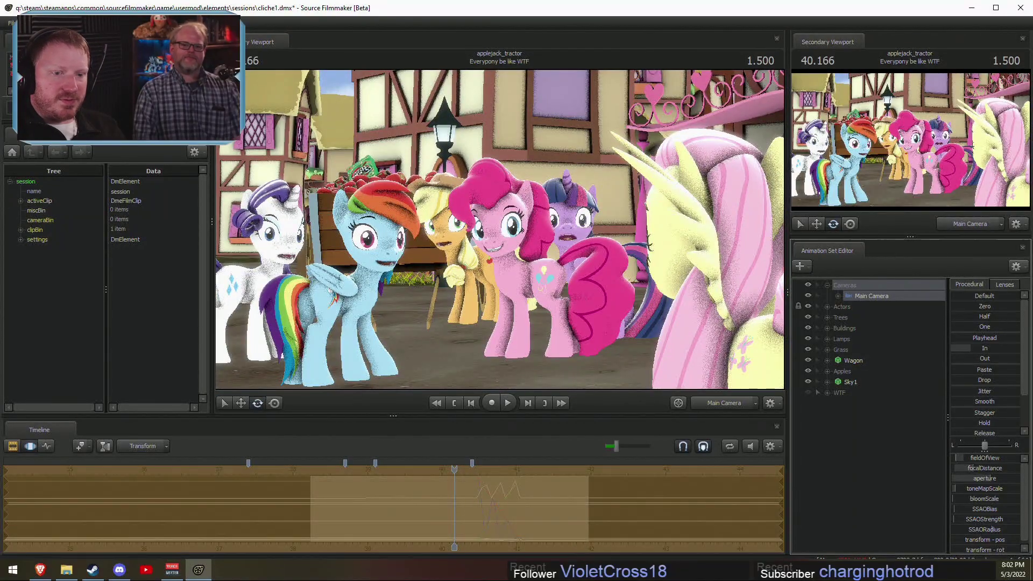
pyautogui.press('F2')
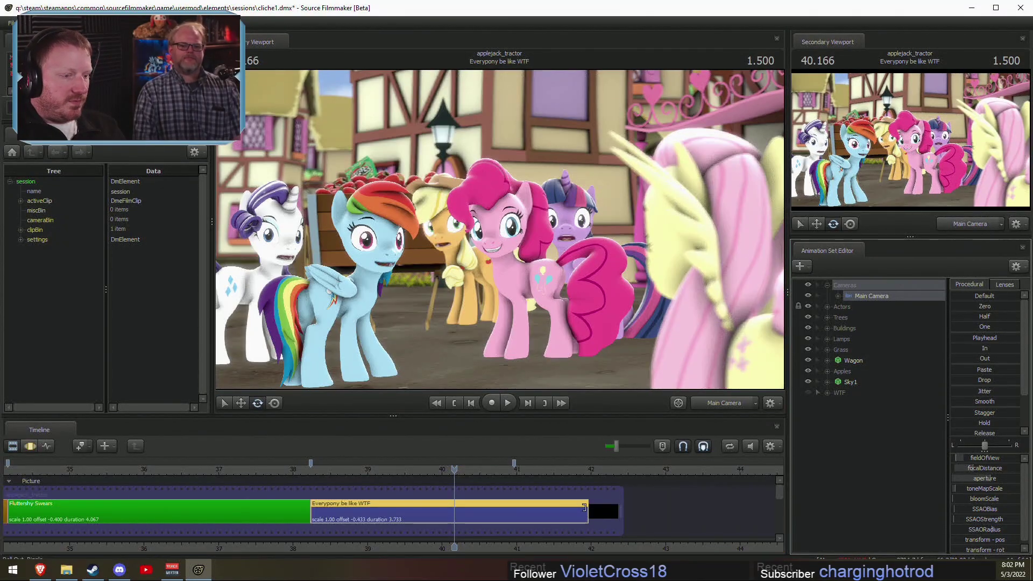
# Step: Trim the "Everypony be like WTF" shot and the sequence end to a 2.733 shot duration, and save the session
pyautogui.moveTo(585, 512); pyautogui.dragTo(513, 512)
pyautogui.moveTo(617, 507); pyautogui.dragTo(518, 508)
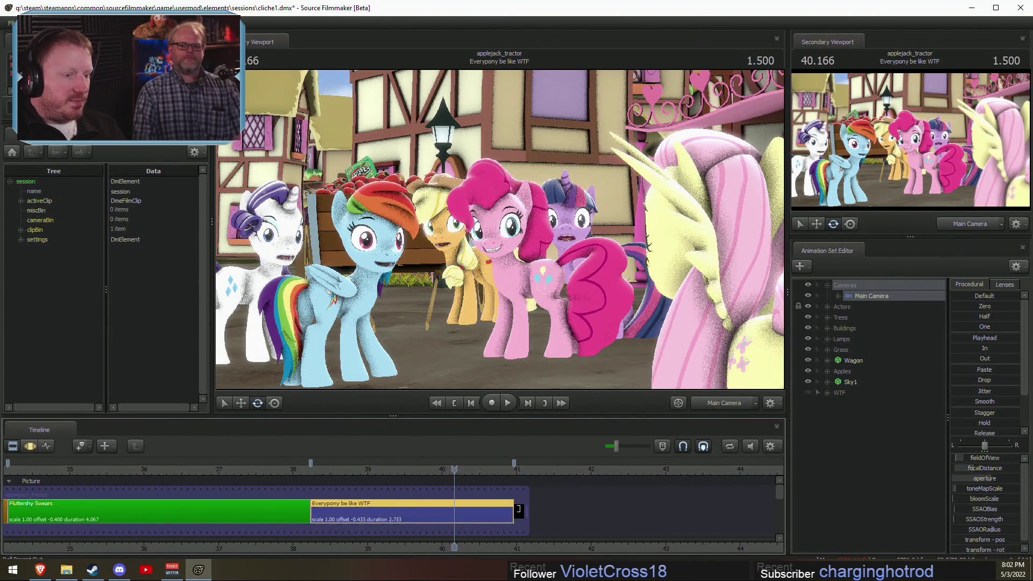
pyautogui.click(516, 468)
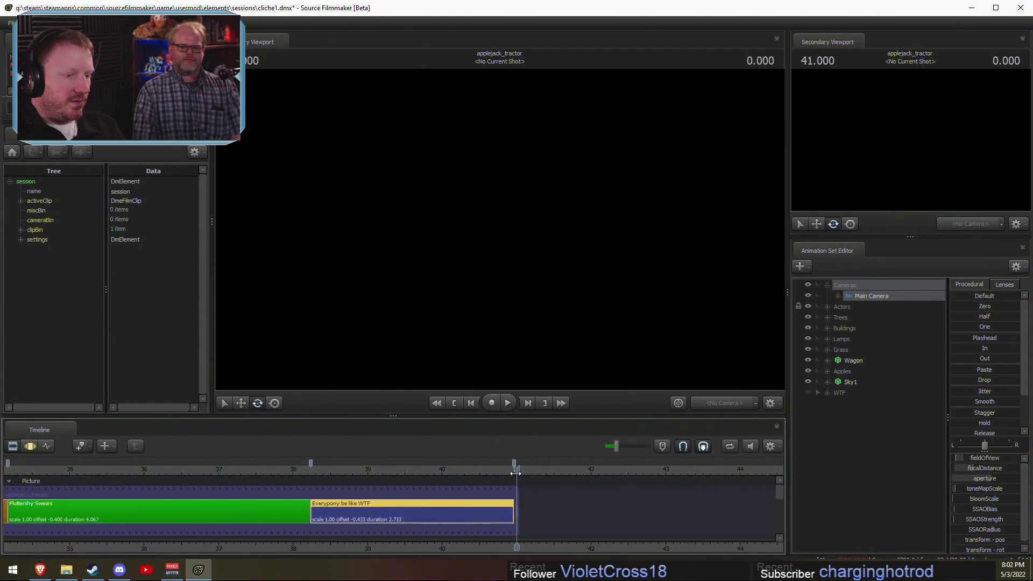
pyautogui.moveTo(511, 474); pyautogui.dragTo(313, 472)
pyautogui.hotkey('ctrl', 's')
# Step: Examine the trimmed shot next to the preceding shots on the timeline and scrub through it from its start
pyautogui.scroll(2, 331, 516)
pyautogui.moveTo(363, 544); pyautogui.dragTo(516, 533, button='middle')
pyautogui.scroll(-2, 503, 466)
pyautogui.scroll(-3, 490, 503)
pyautogui.scroll(-5, 496, 505)
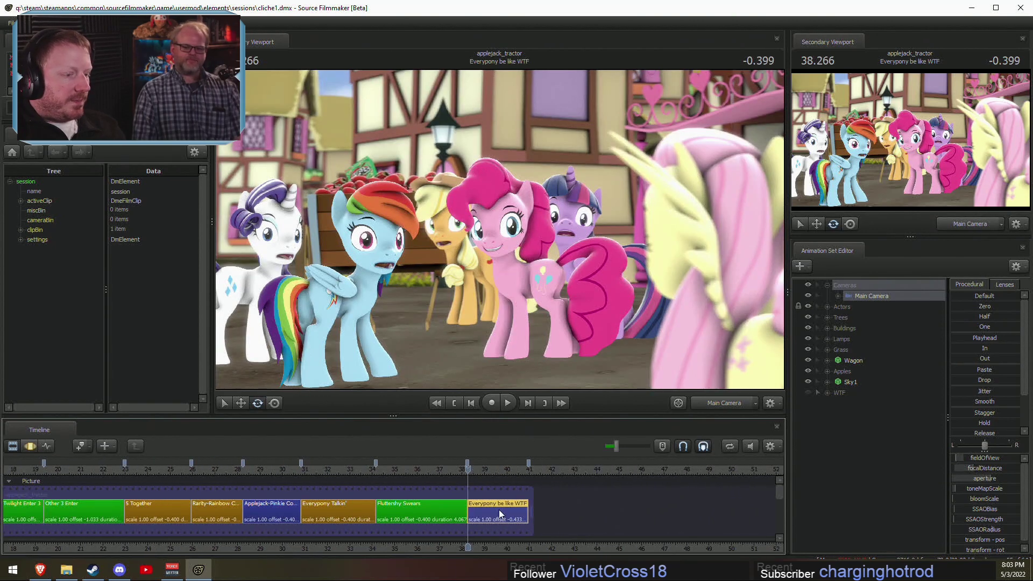
pyautogui.scroll(6, 499, 511)
pyautogui.moveTo(471, 469); pyautogui.dragTo(532, 469)
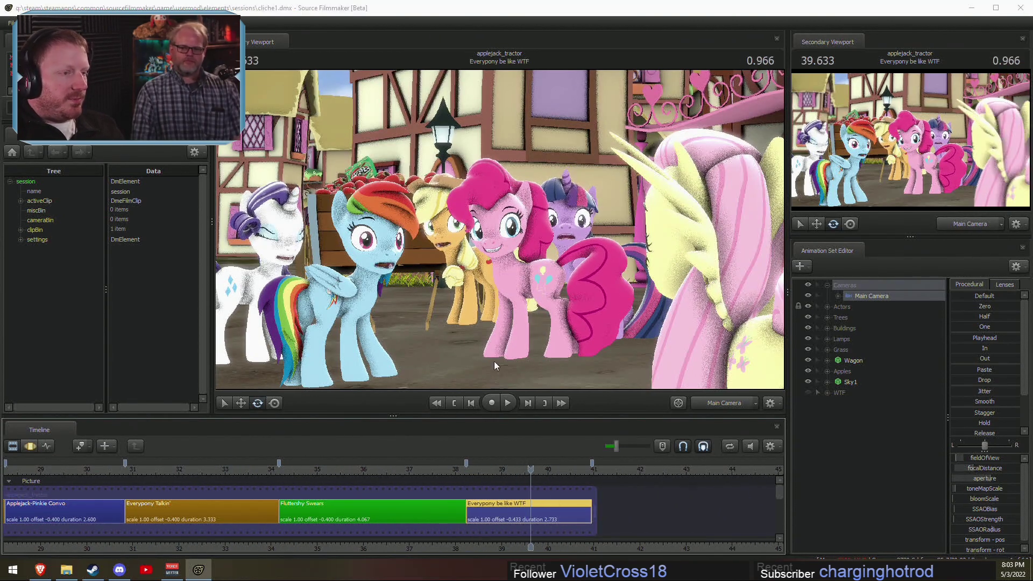
pyautogui.hotkey('alt', 'Tab')
pyautogui.hotkey('alt', 'Tab')
pyautogui.hotkey('alt', 'Tab')
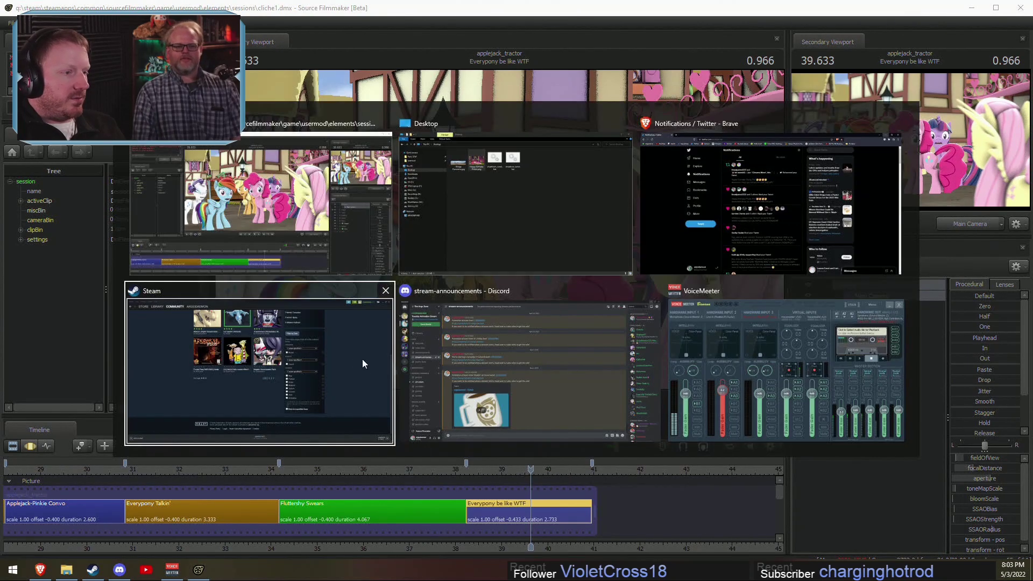
pyautogui.click(308, 334)
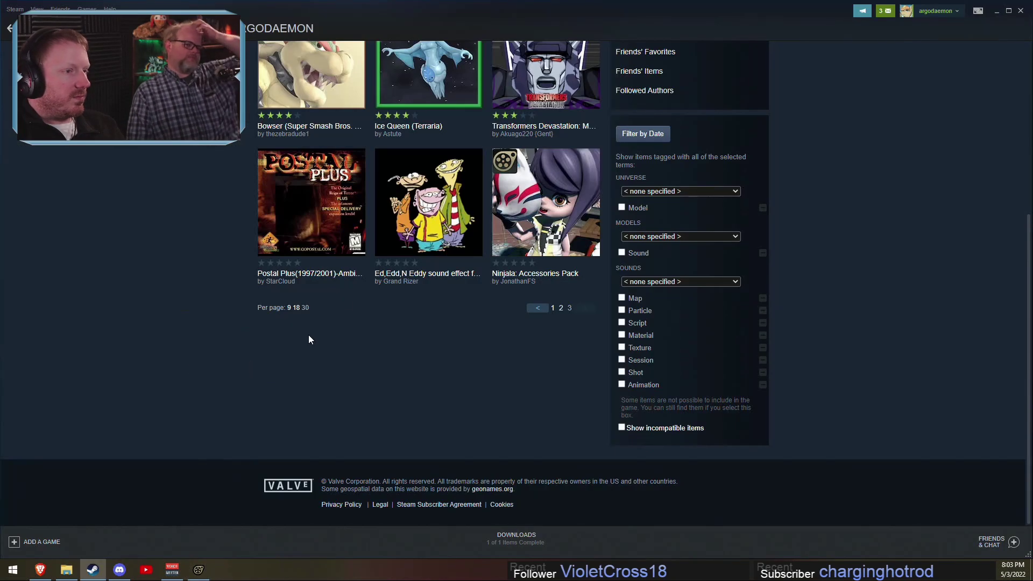
pyautogui.hotkey('alt', 'Tab')
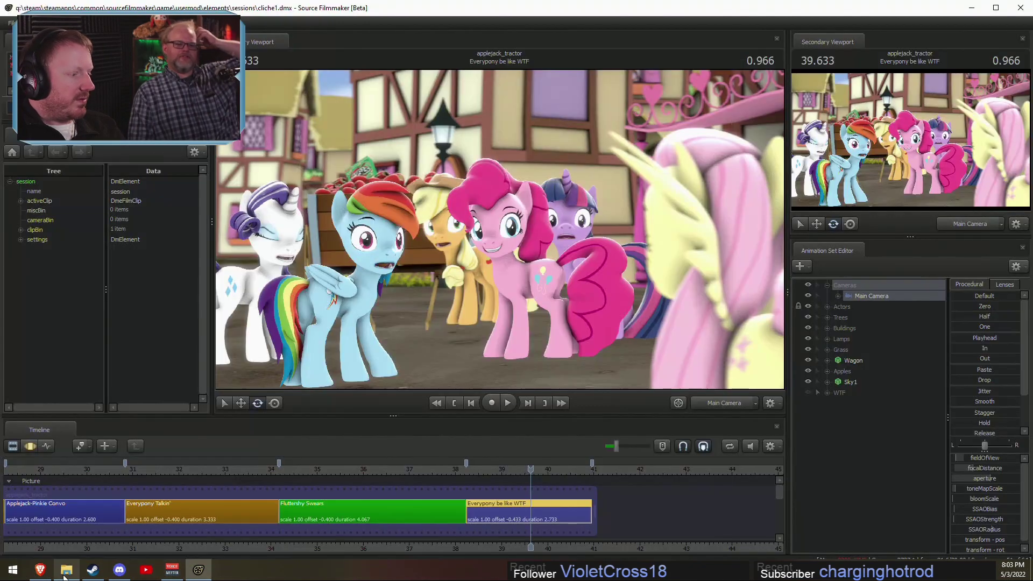
# Step: Switch to the Brave browser, check the response to the posted birthday tweet, and return to Source Filmmaker
pyautogui.click(52, 570)
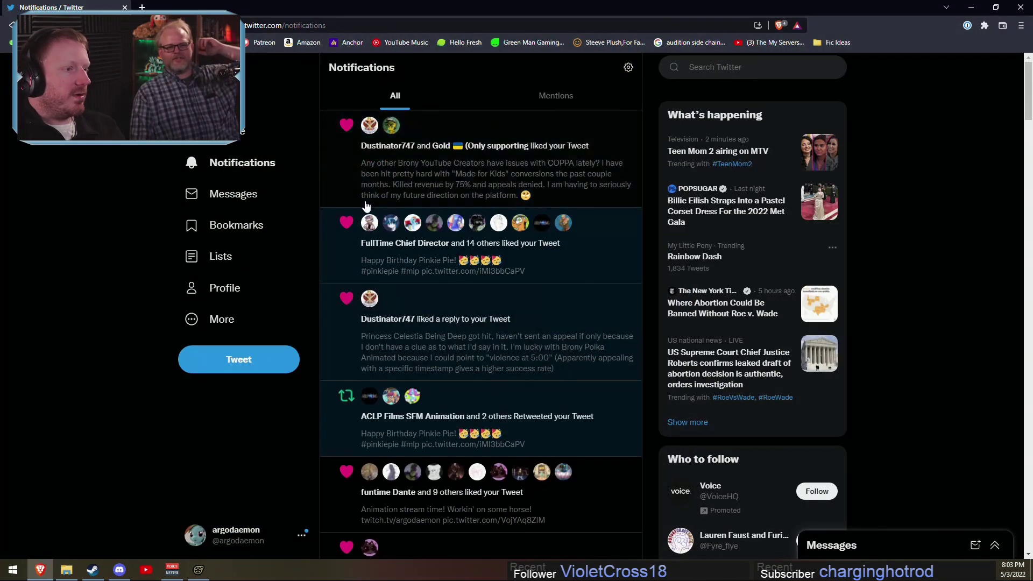
pyautogui.click(215, 100)
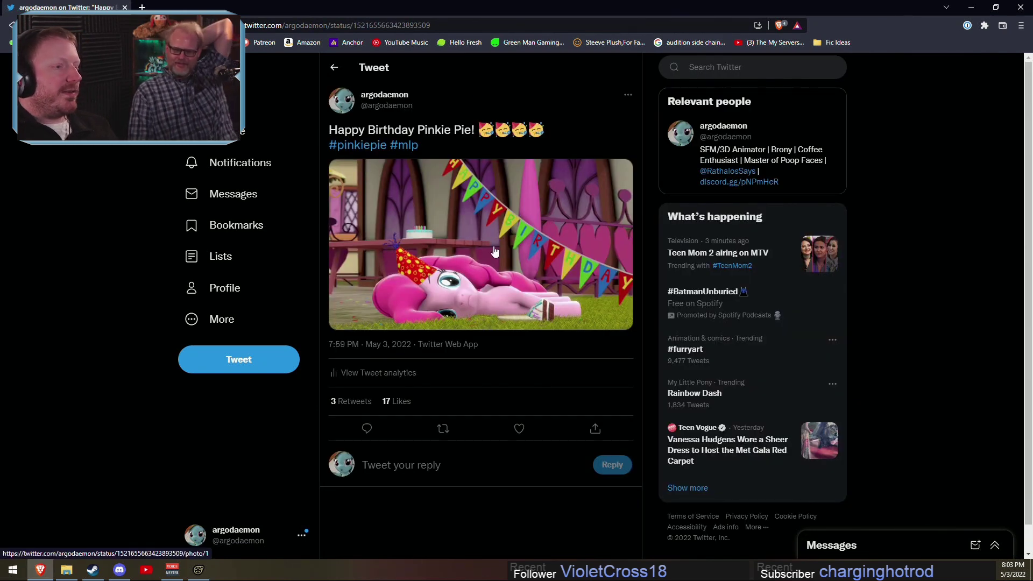
pyautogui.click(335, 68)
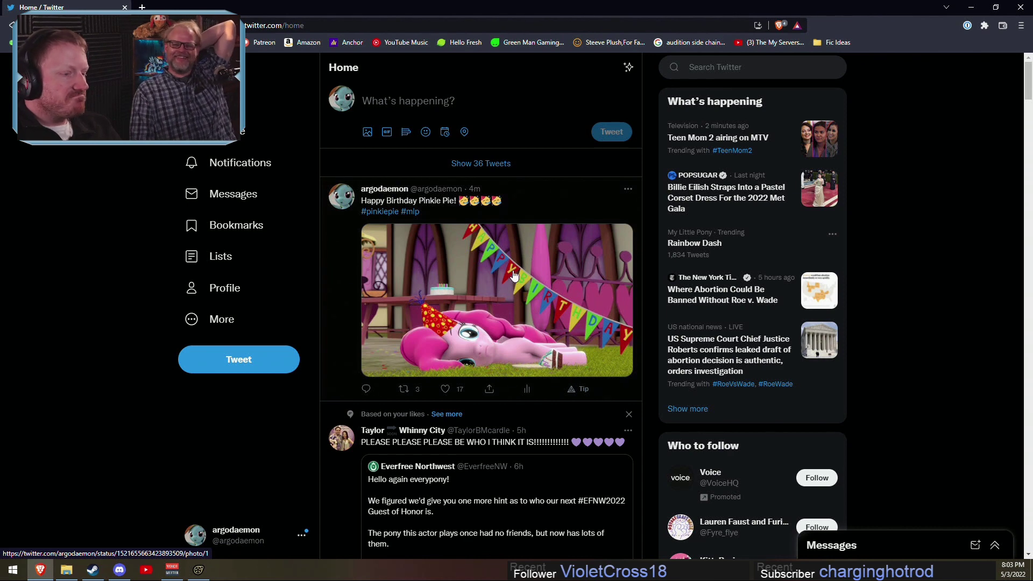
pyautogui.hotkey('alt', 'Tab')
pyautogui.hotkey('alt', 'Tab')
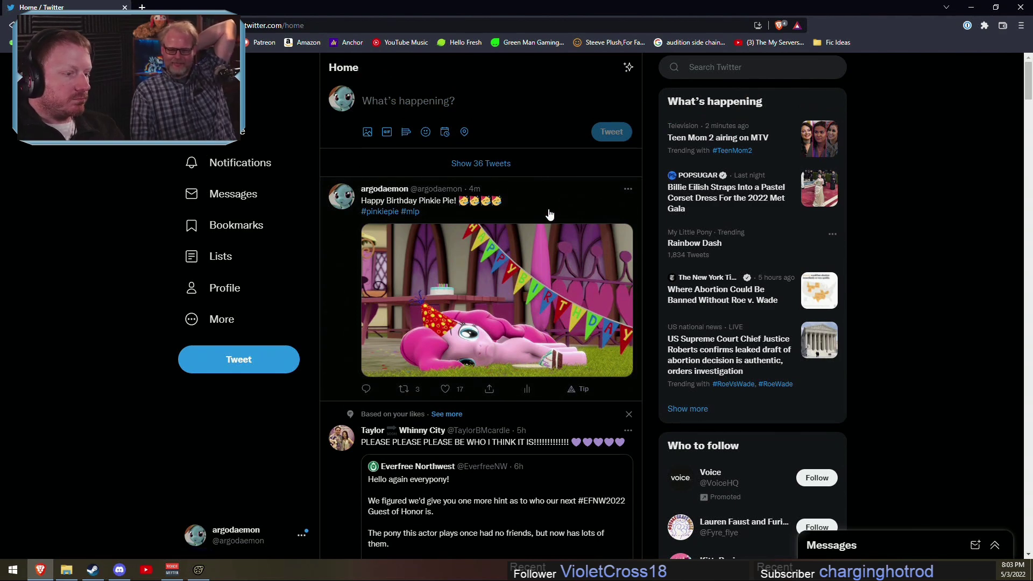
pyautogui.hotkey('alt', 'Tab')
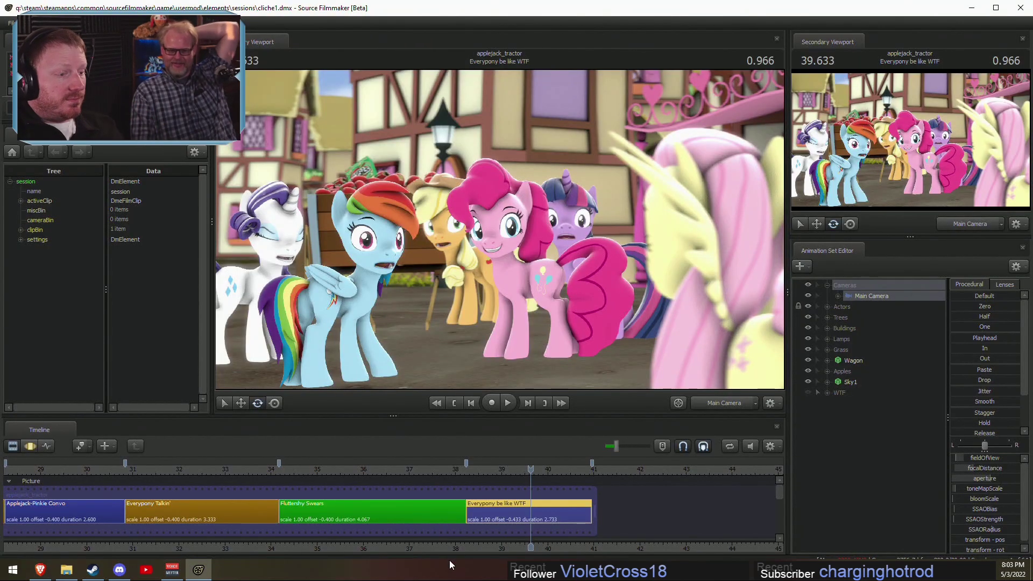
# Step: Select the time range from 40.400 s onward for motion editing, with the Work Camera framed close on Pinkie Pie's legs
pyautogui.moveTo(463, 469); pyautogui.dragTo(568, 483)
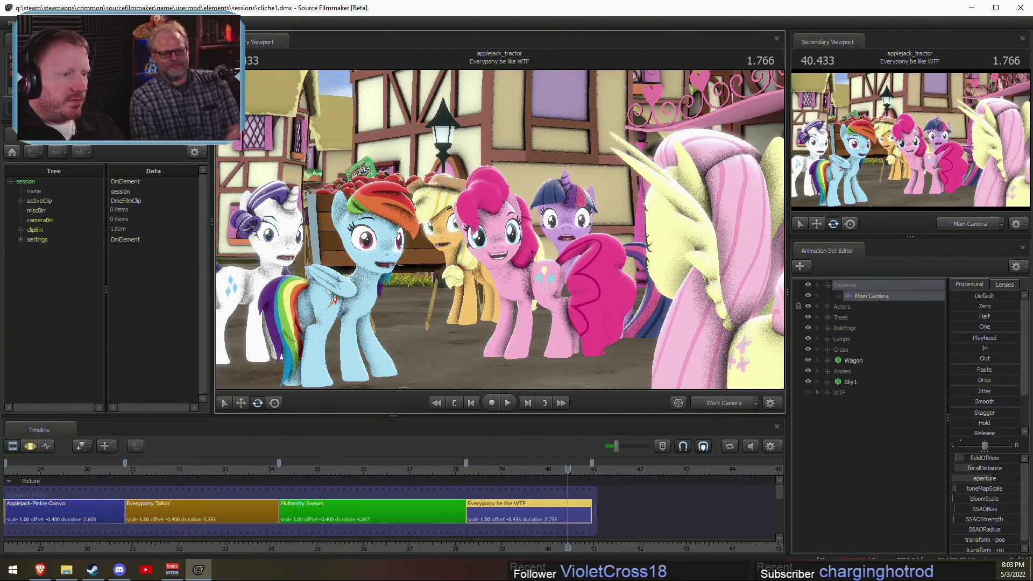
pyautogui.click(719, 403)
pyautogui.press('w')
pyautogui.moveTo(499, 229); pyautogui.dragTo(499, 279)
pyautogui.press('F3')
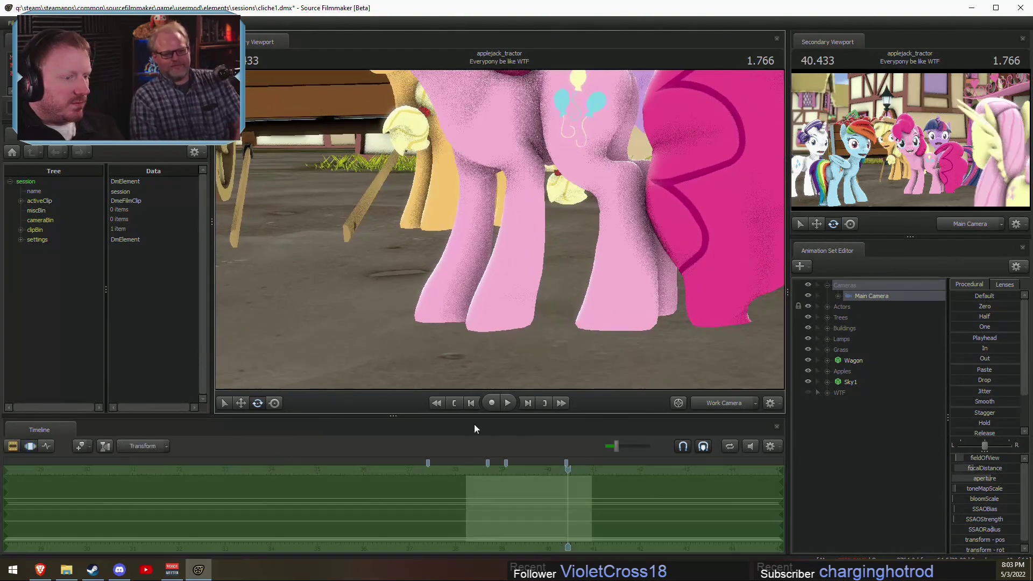
pyautogui.press('shift')
pyautogui.moveTo(490, 506); pyautogui.dragTo(566, 502)
pyautogui.scroll(4, 569, 491)
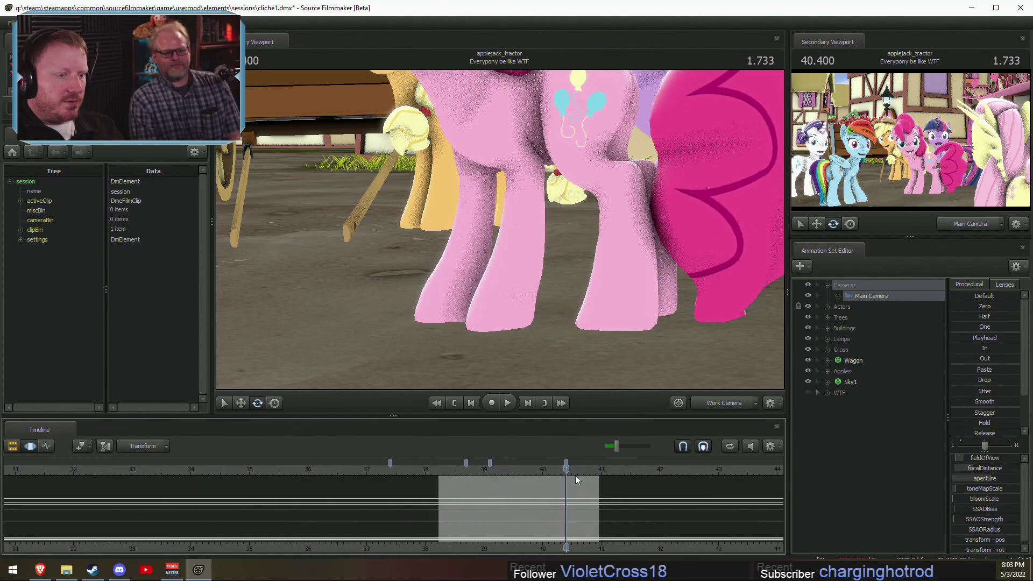
pyautogui.press('space')
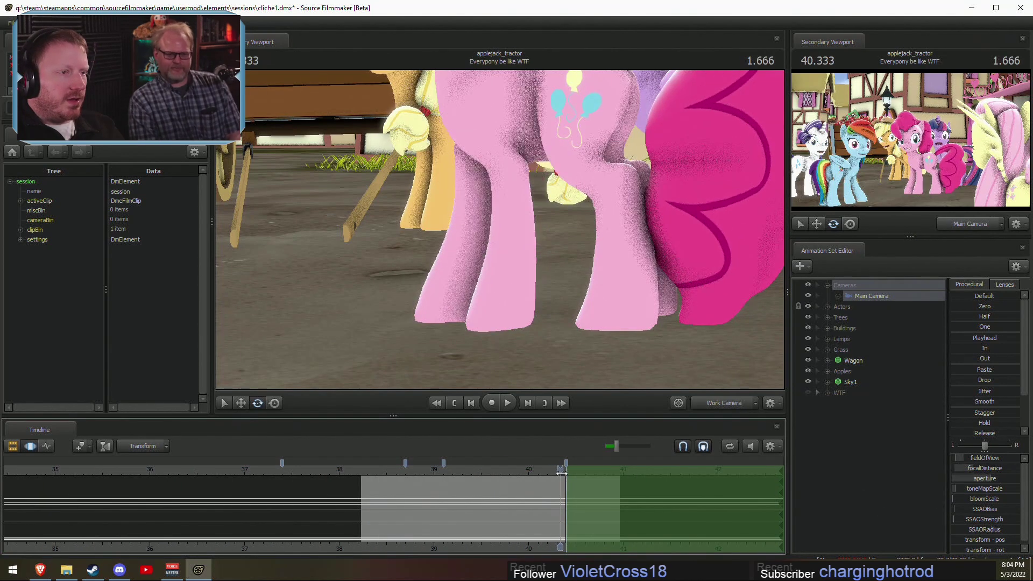
# Step: Slightly rotate Pinkie Pie's LeftForearm and RightForearm over the time range after 40.400 s to steady her front legs
pyautogui.press('F2')
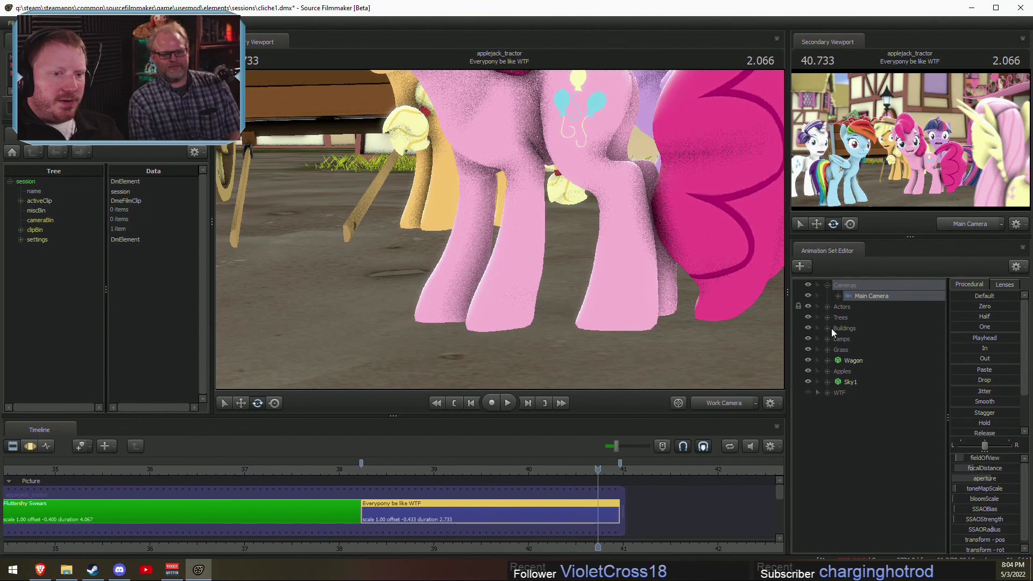
pyautogui.click(827, 306)
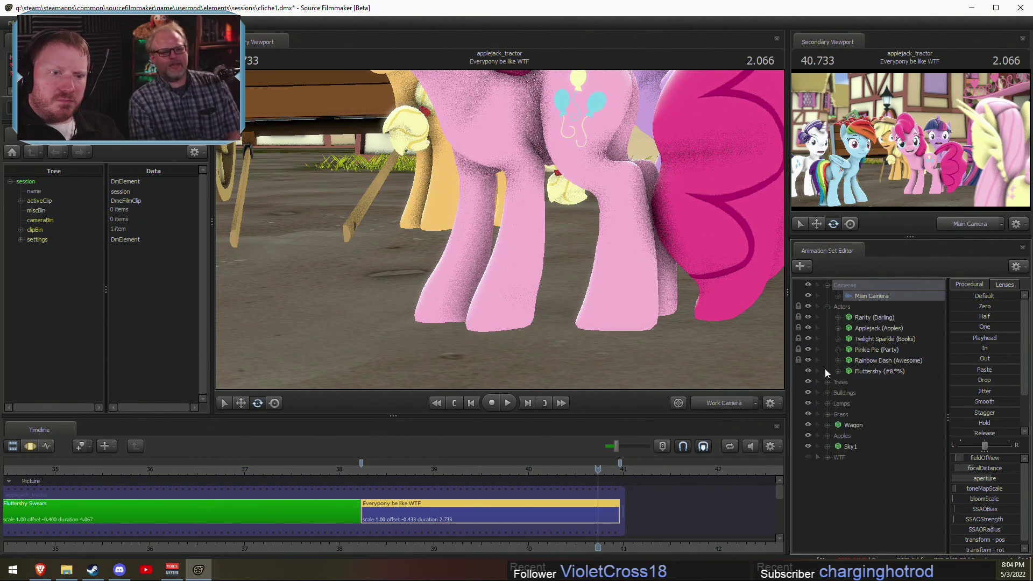
pyautogui.click(521, 167)
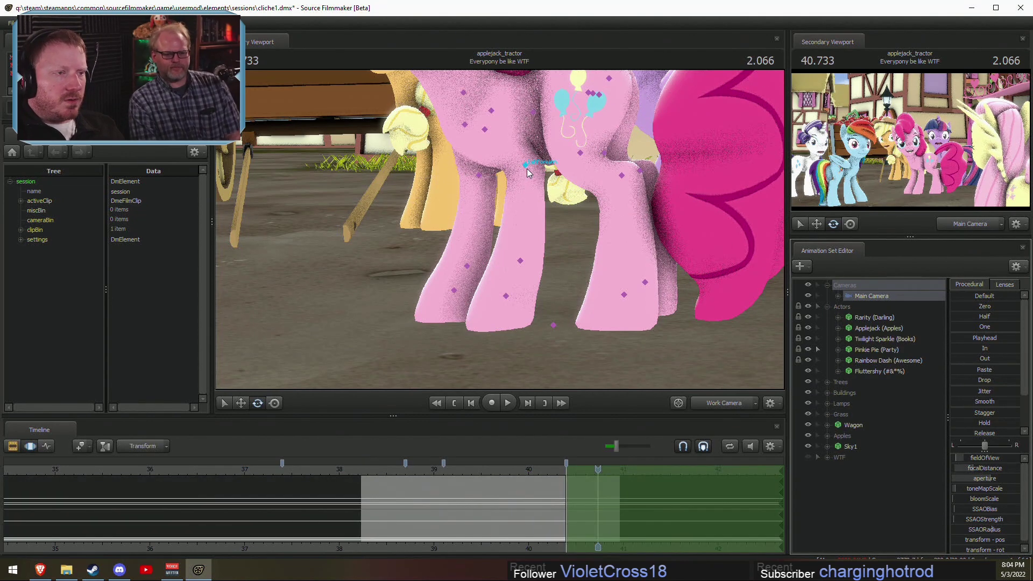
pyautogui.moveTo(498, 138); pyautogui.dragTo(499, 137)
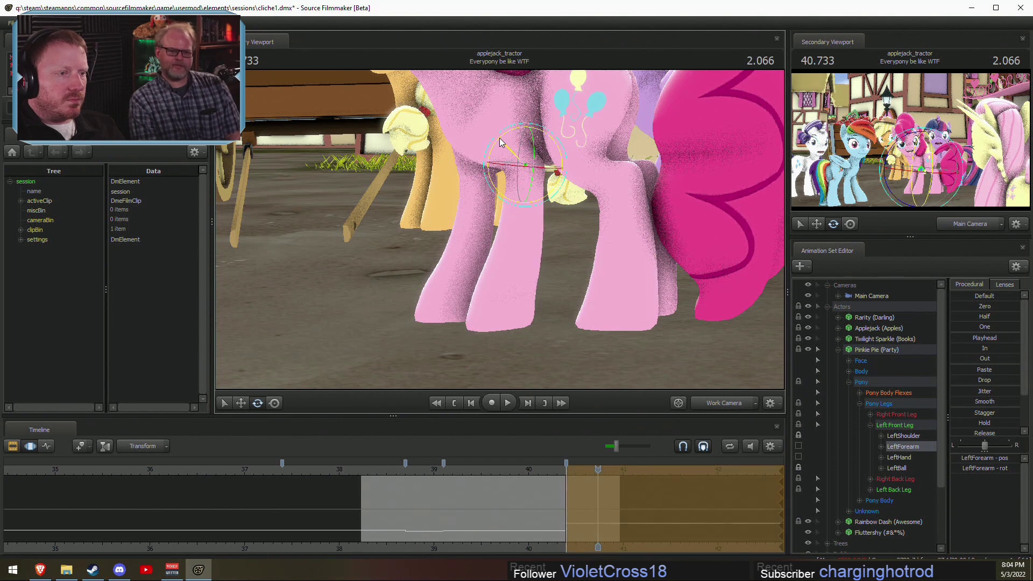
pyautogui.press('ctrl')
pyautogui.click(478, 175)
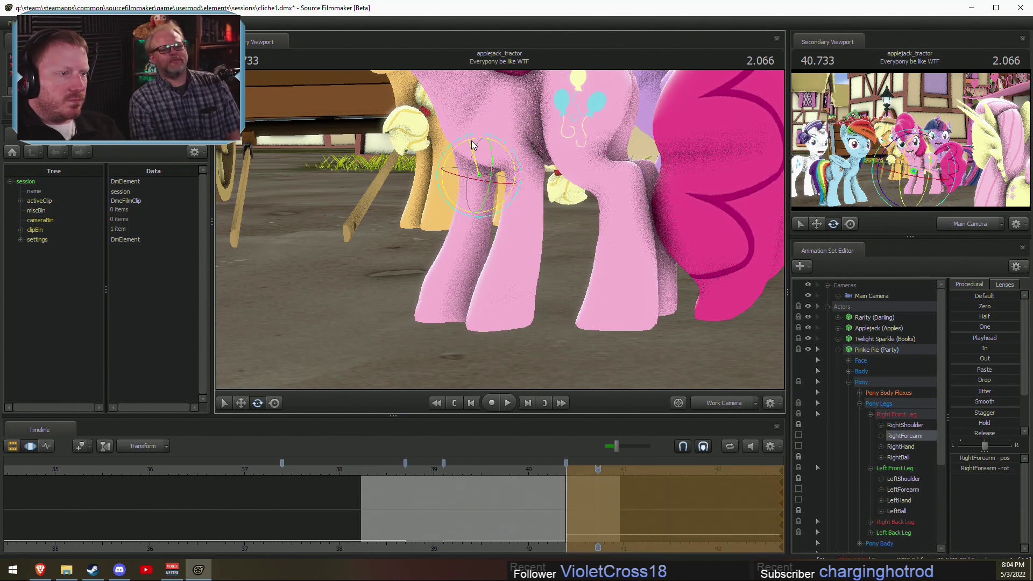
pyautogui.moveTo(549, 489); pyautogui.dragTo(578, 488)
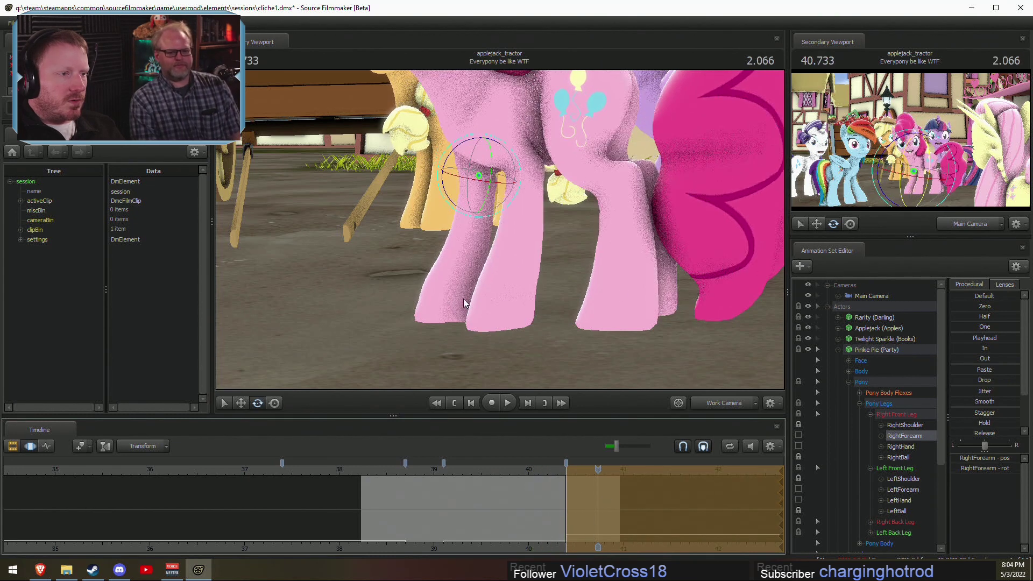
# Step: Slightly rotate Pinkie Pie's RightHand over the same time range and play the motion back through the Main Camera
pyautogui.click(462, 267)
pyautogui.moveTo(439, 242); pyautogui.dragTo(438, 243)
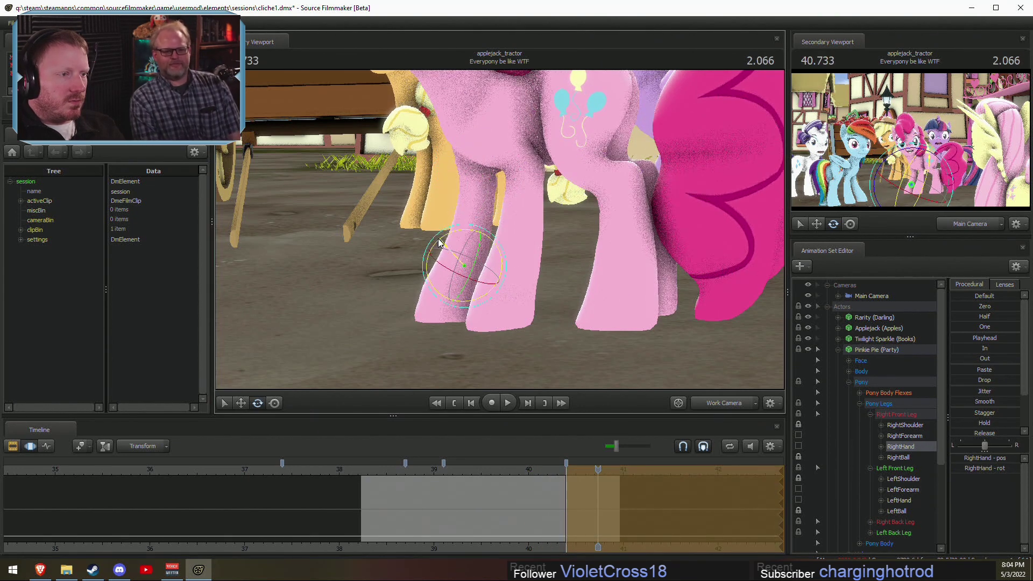
pyautogui.moveTo(519, 501); pyautogui.dragTo(589, 498)
pyautogui.press('space')
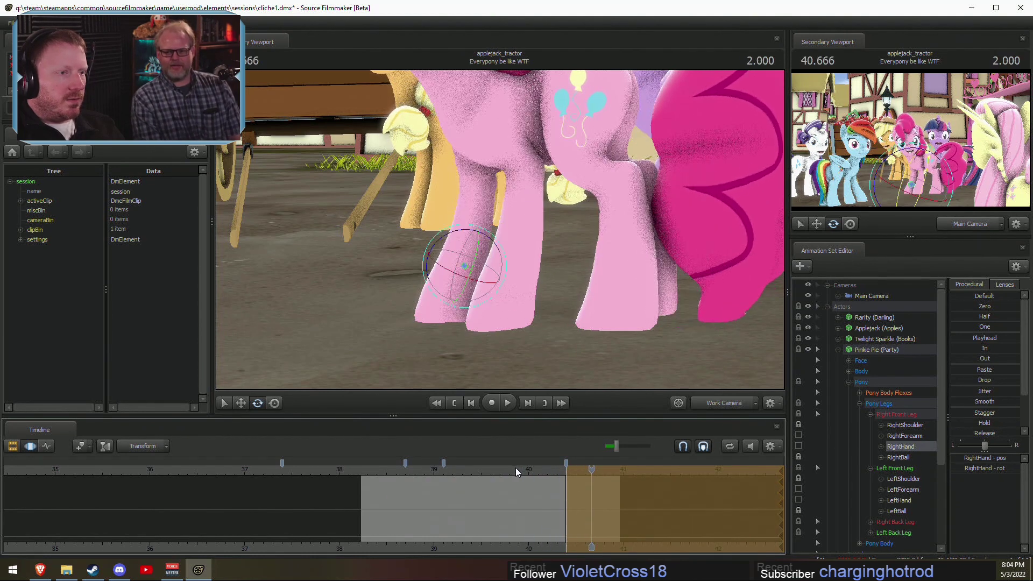
pyautogui.click(718, 405)
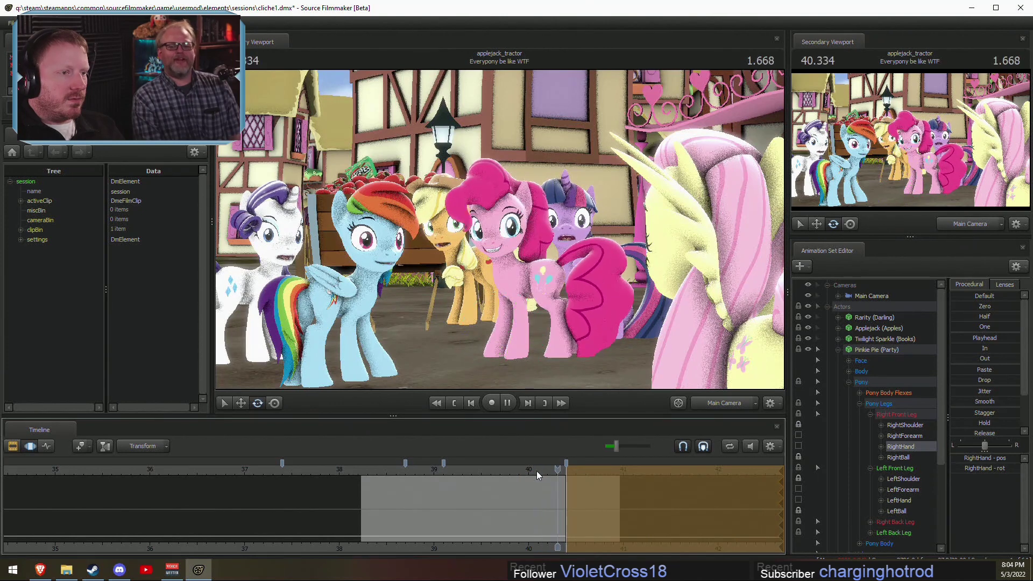
pyautogui.press('space')
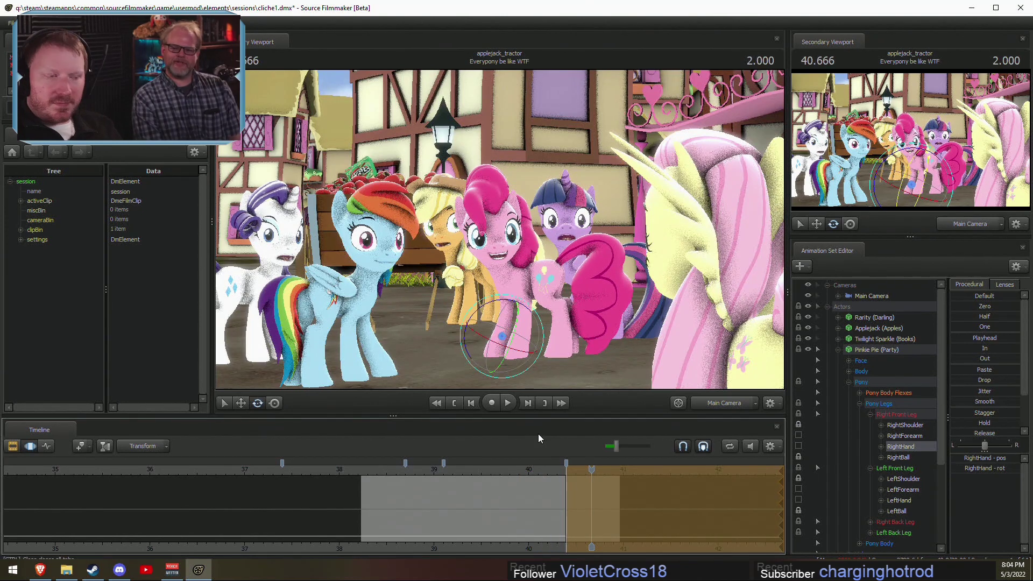
# Step: Examine Pinkie Pie's and Twilight Sparkle's faces up close with the Work Camera at 40.666 s
pyautogui.click(726, 404)
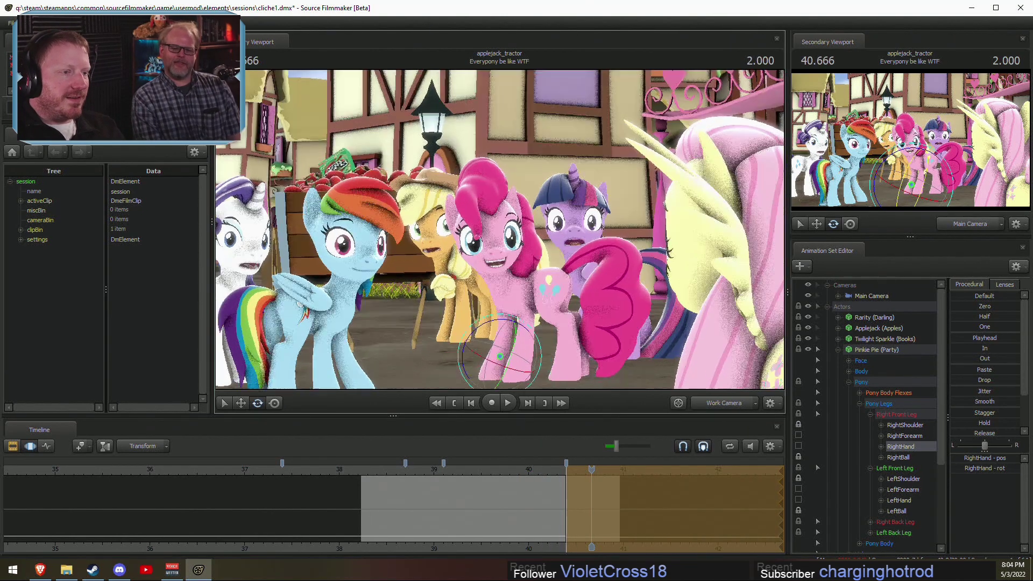
pyautogui.press('w')
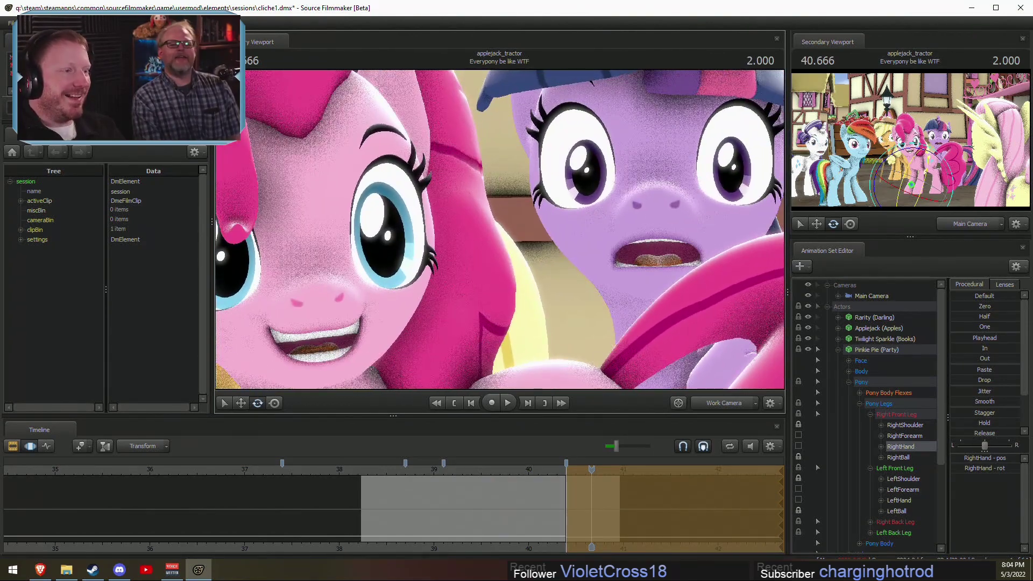
pyautogui.press('s')
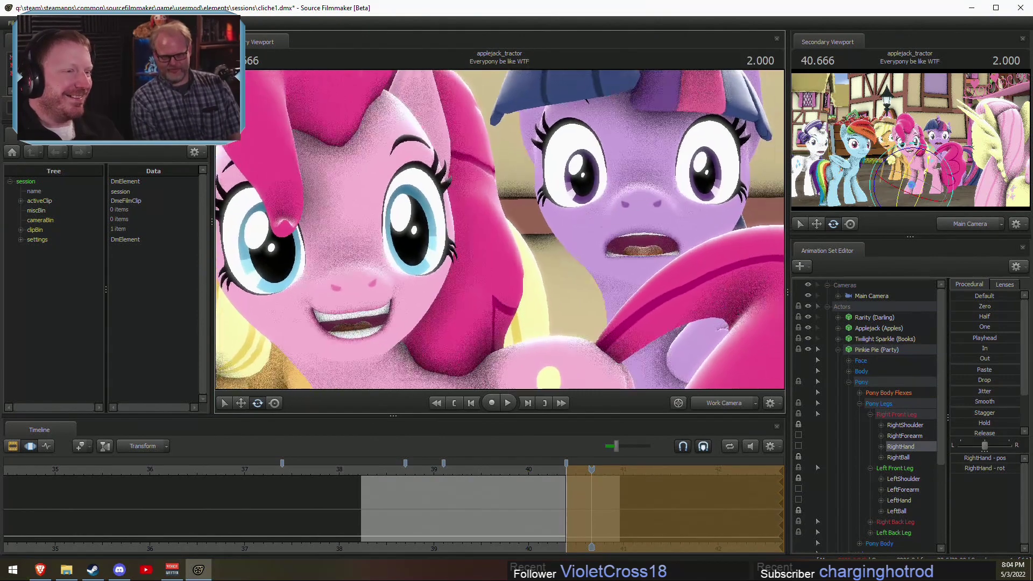
pyautogui.press('w')
pyautogui.press('F2')
pyautogui.press('F3')
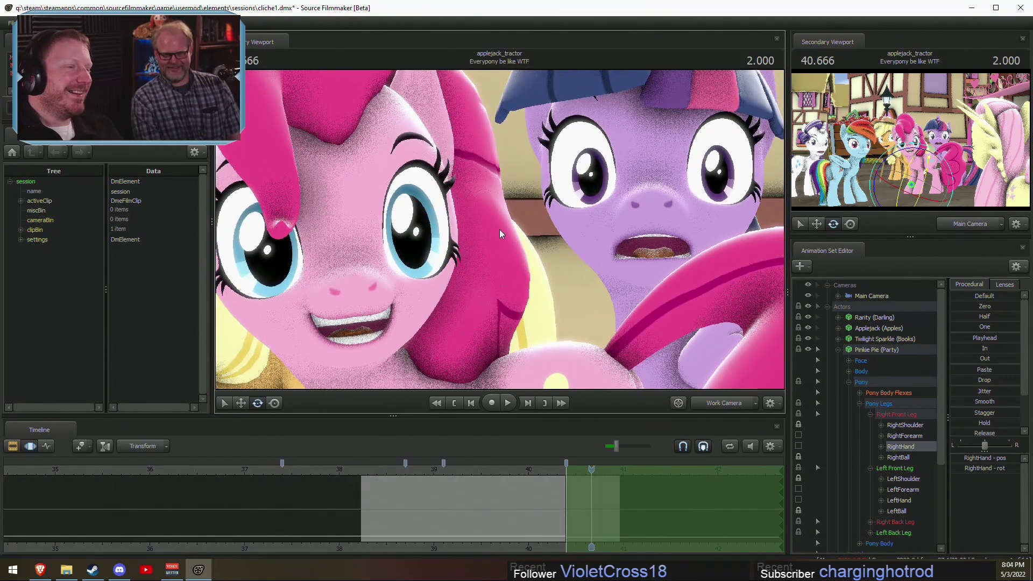
pyautogui.moveTo(499, 229); pyautogui.dragTo(495, 233)
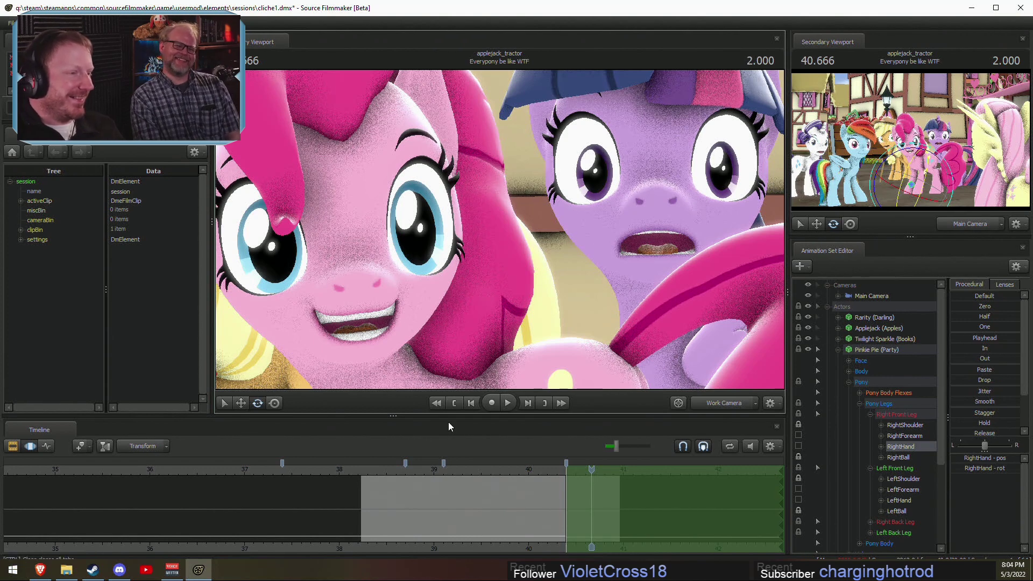
# Step: Save the cliche1.dmx session and close Source Filmmaker
pyautogui.press('ctrl')
pyautogui.hotkey('ctrl', 's')
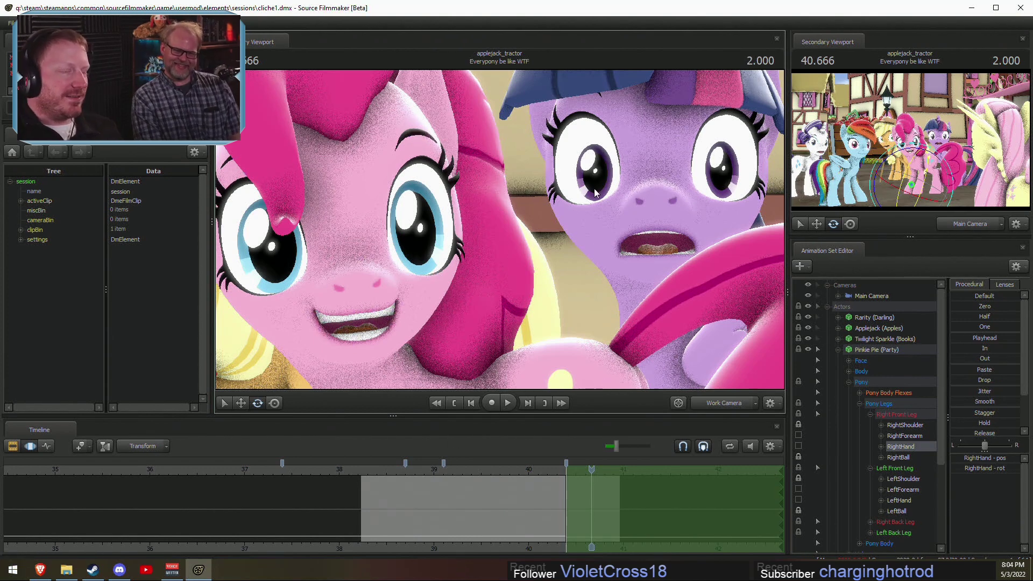
pyautogui.click(1029, 6)
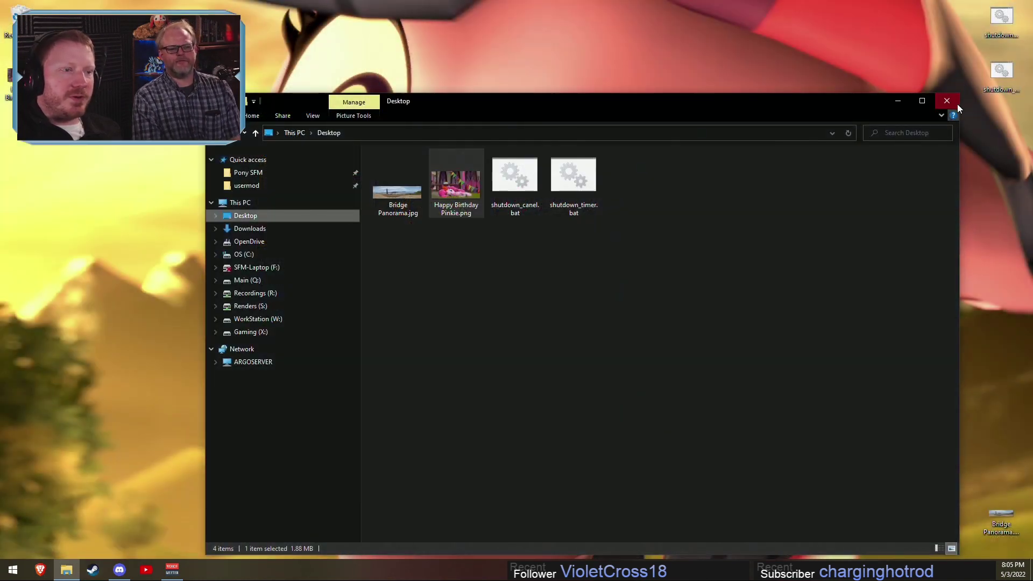
# Step: Close the Desktop folder window, then bring up Discord's stream-announcements channel and close it
pyautogui.click(947, 101)
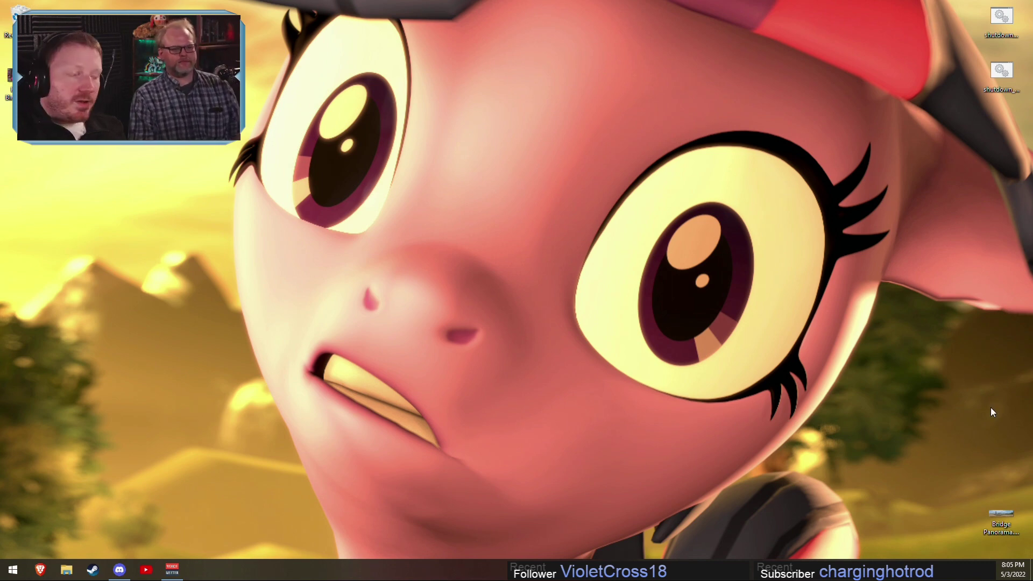
pyautogui.click(119, 569)
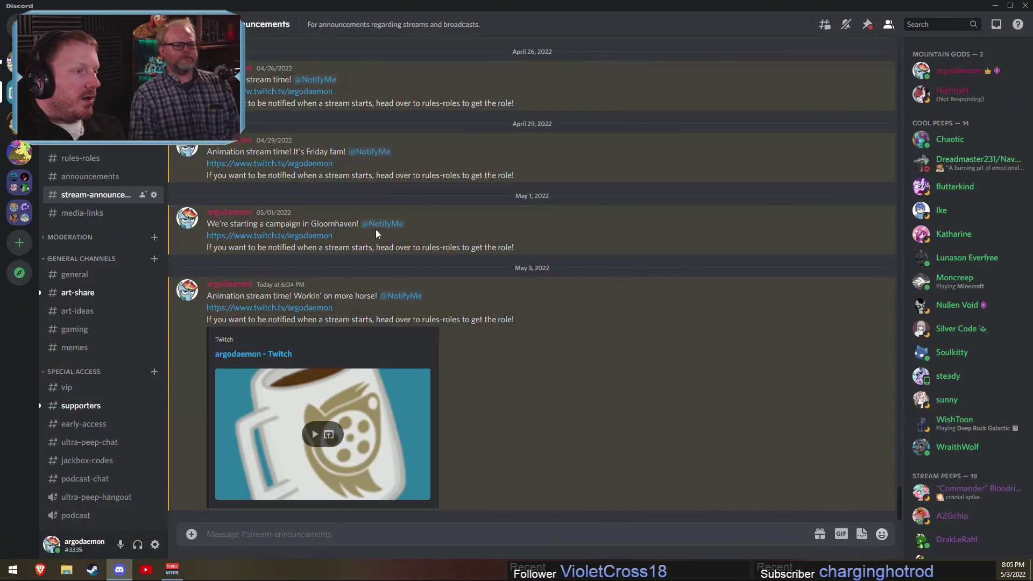
pyautogui.click(1024, 5)
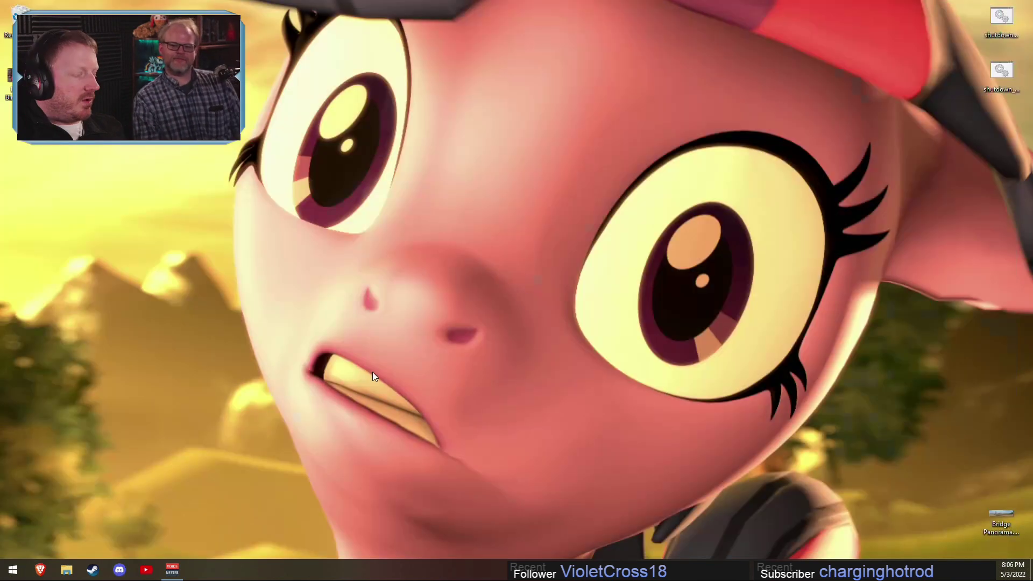